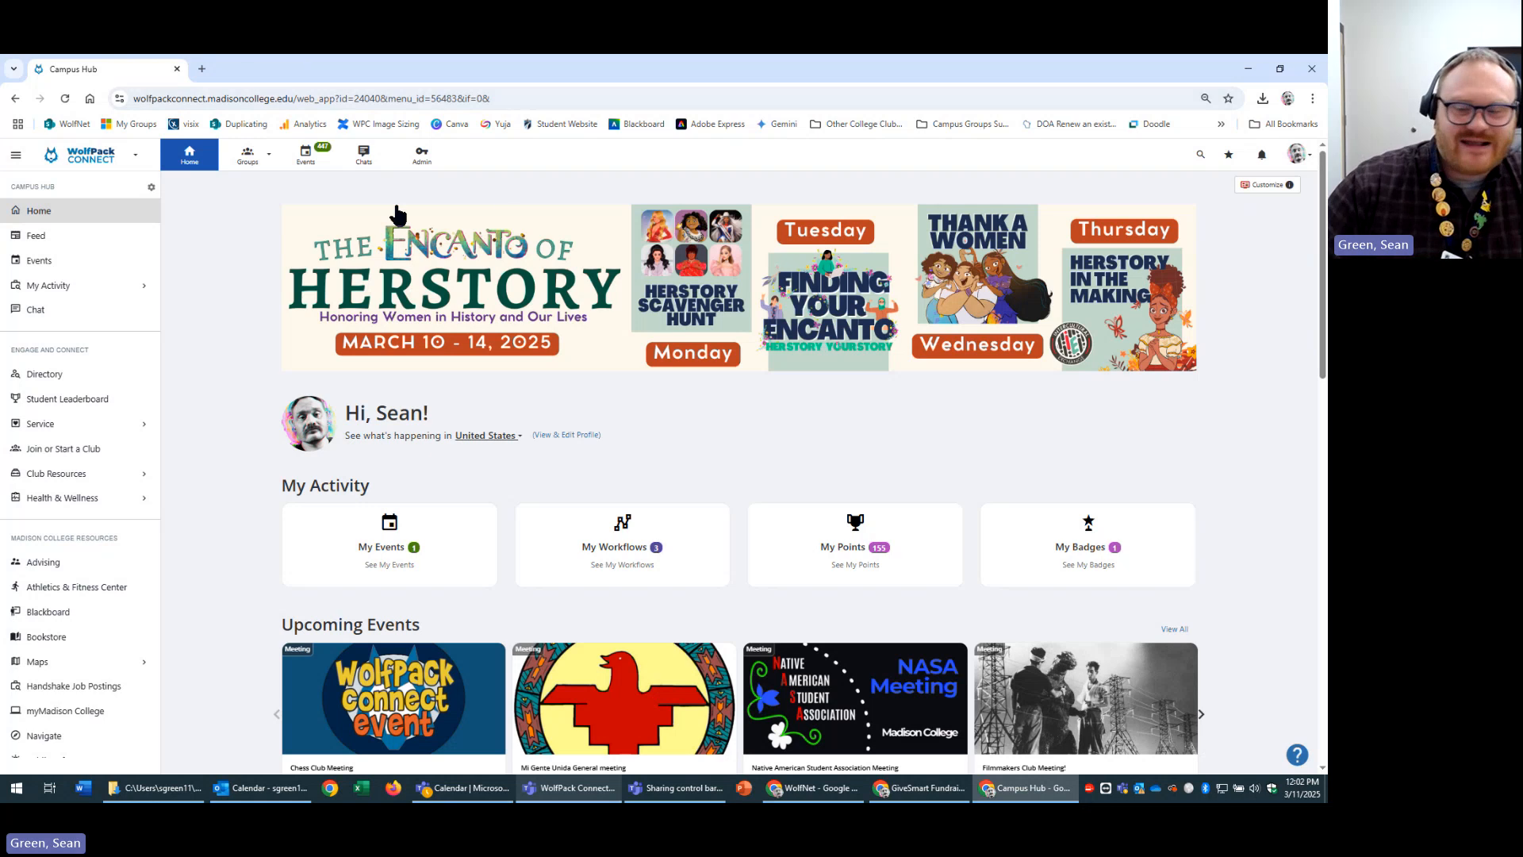
Open the Test Group Club dashboard from the Groups dropdown.
click(251, 165)
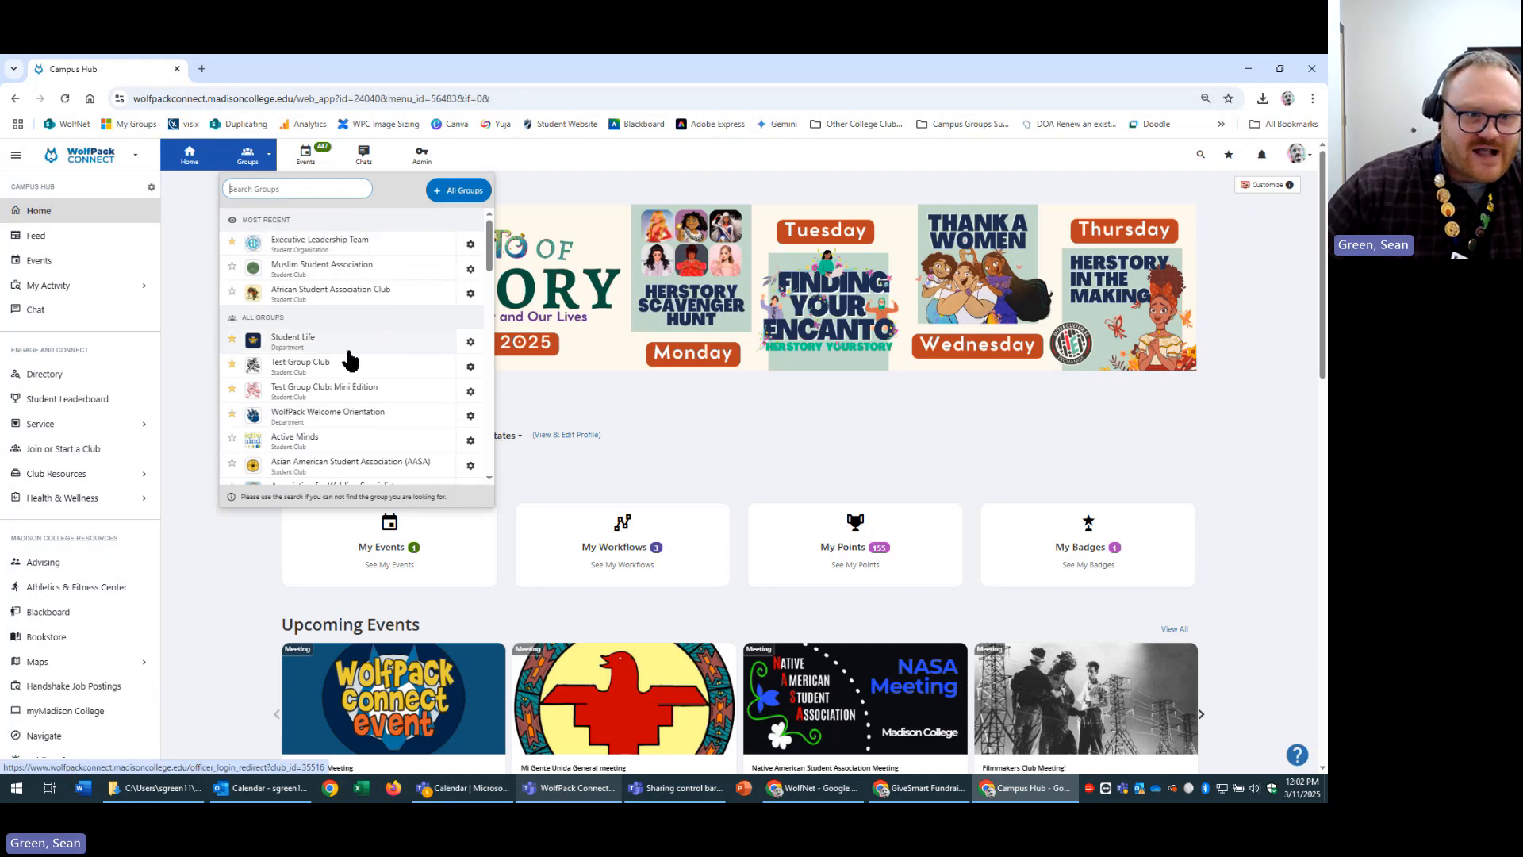
click(347, 367)
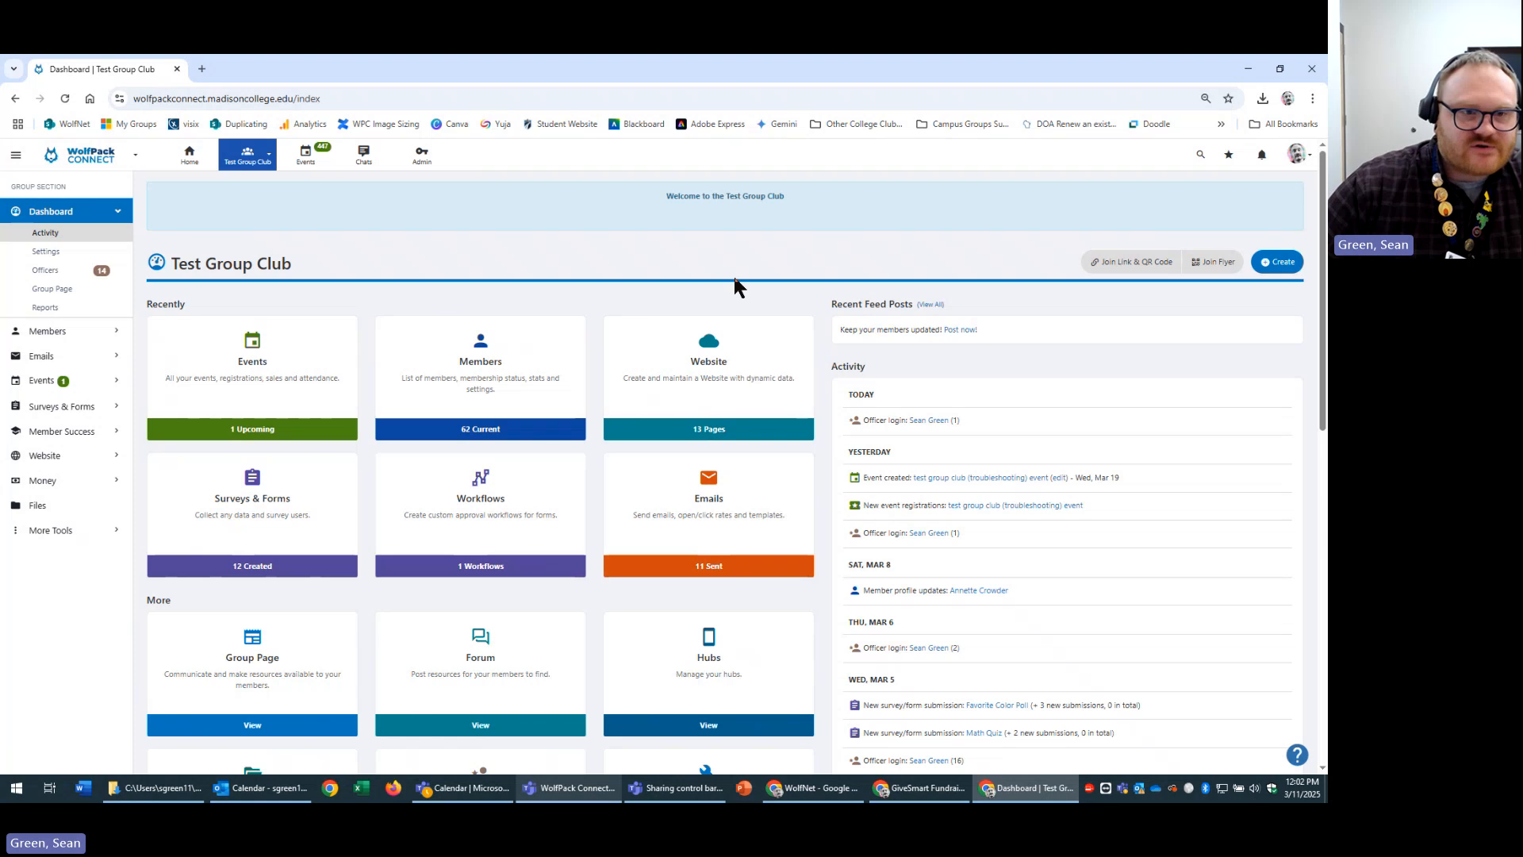
click(258, 156)
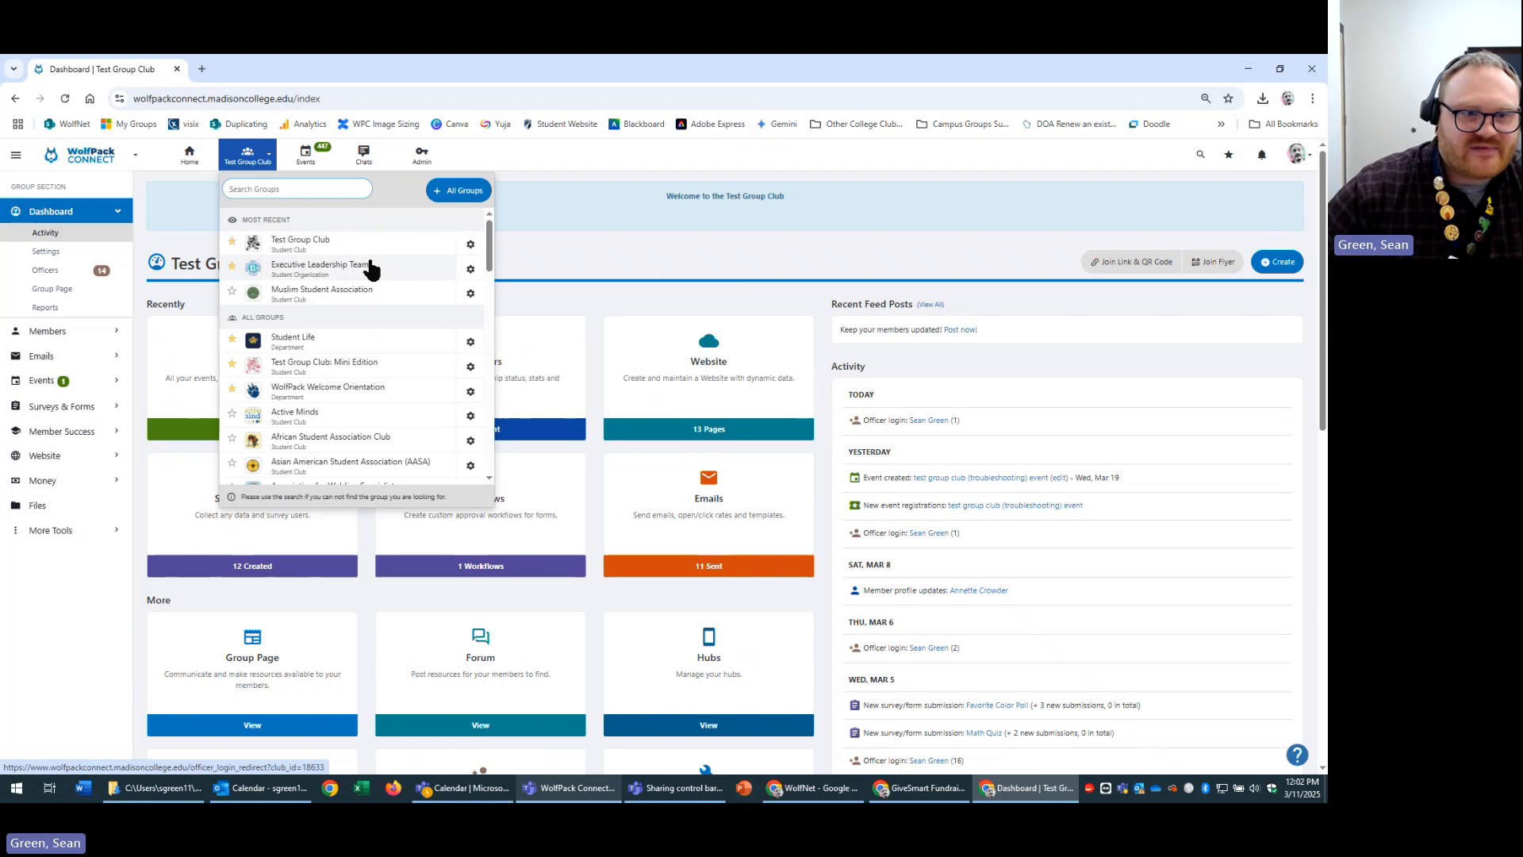
click(601, 266)
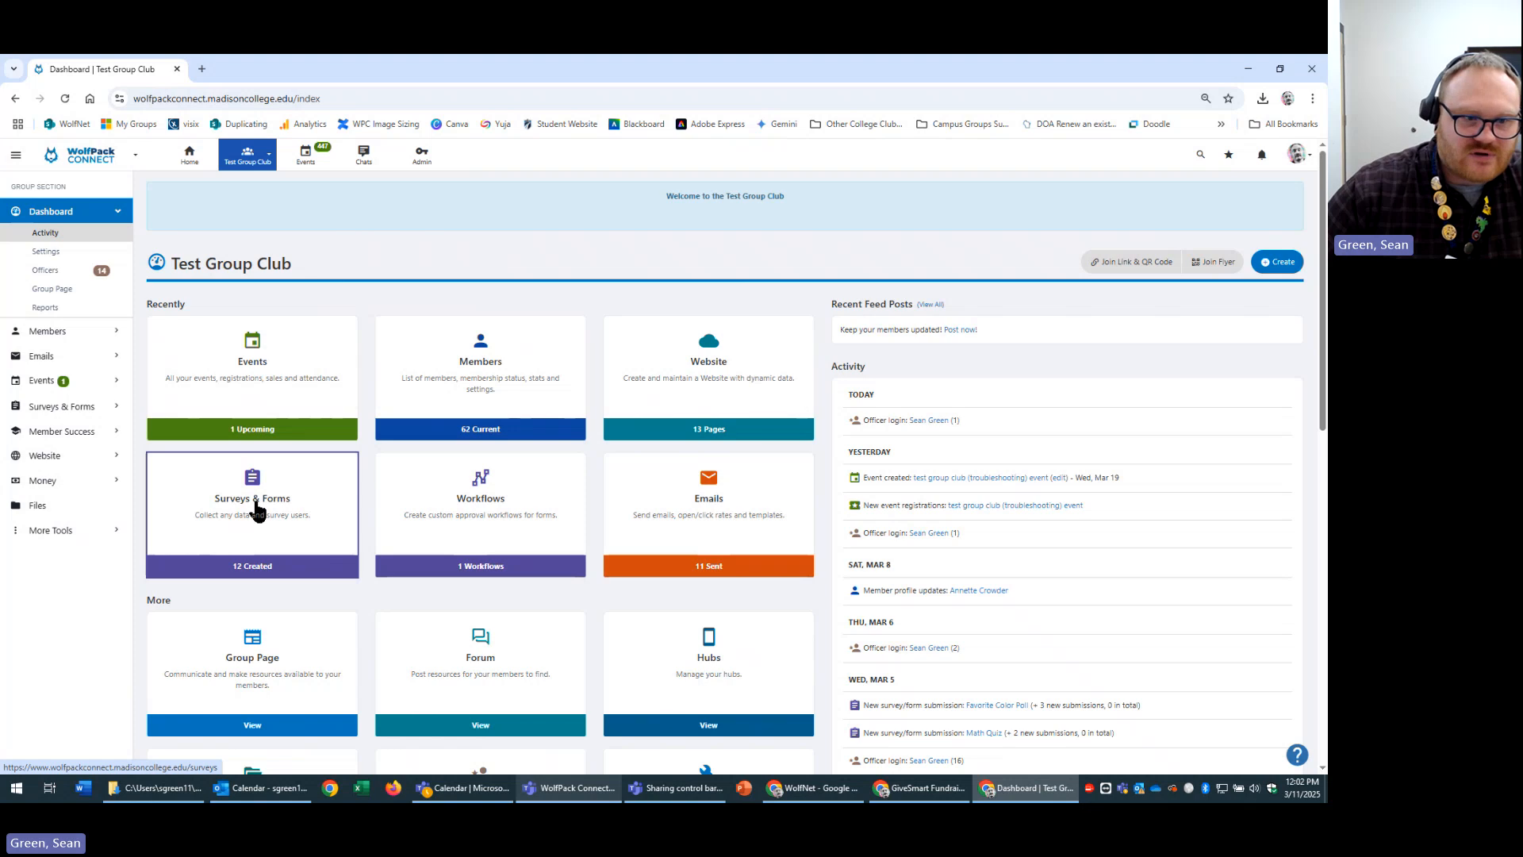
Open the club's Surveys & Forms card and toggle the section sidebar.
click(291, 500)
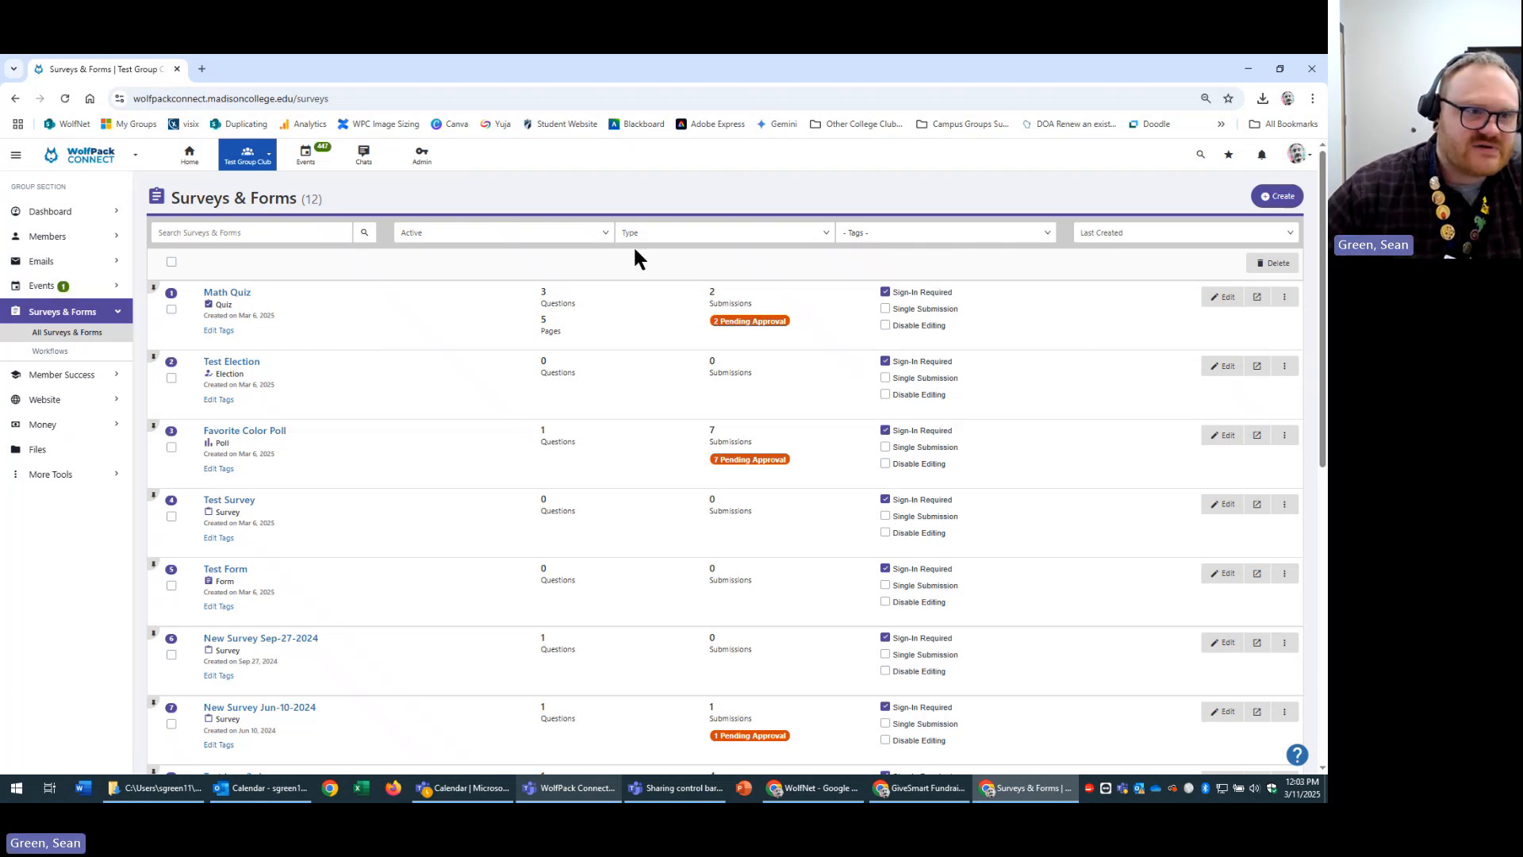
click(15, 155)
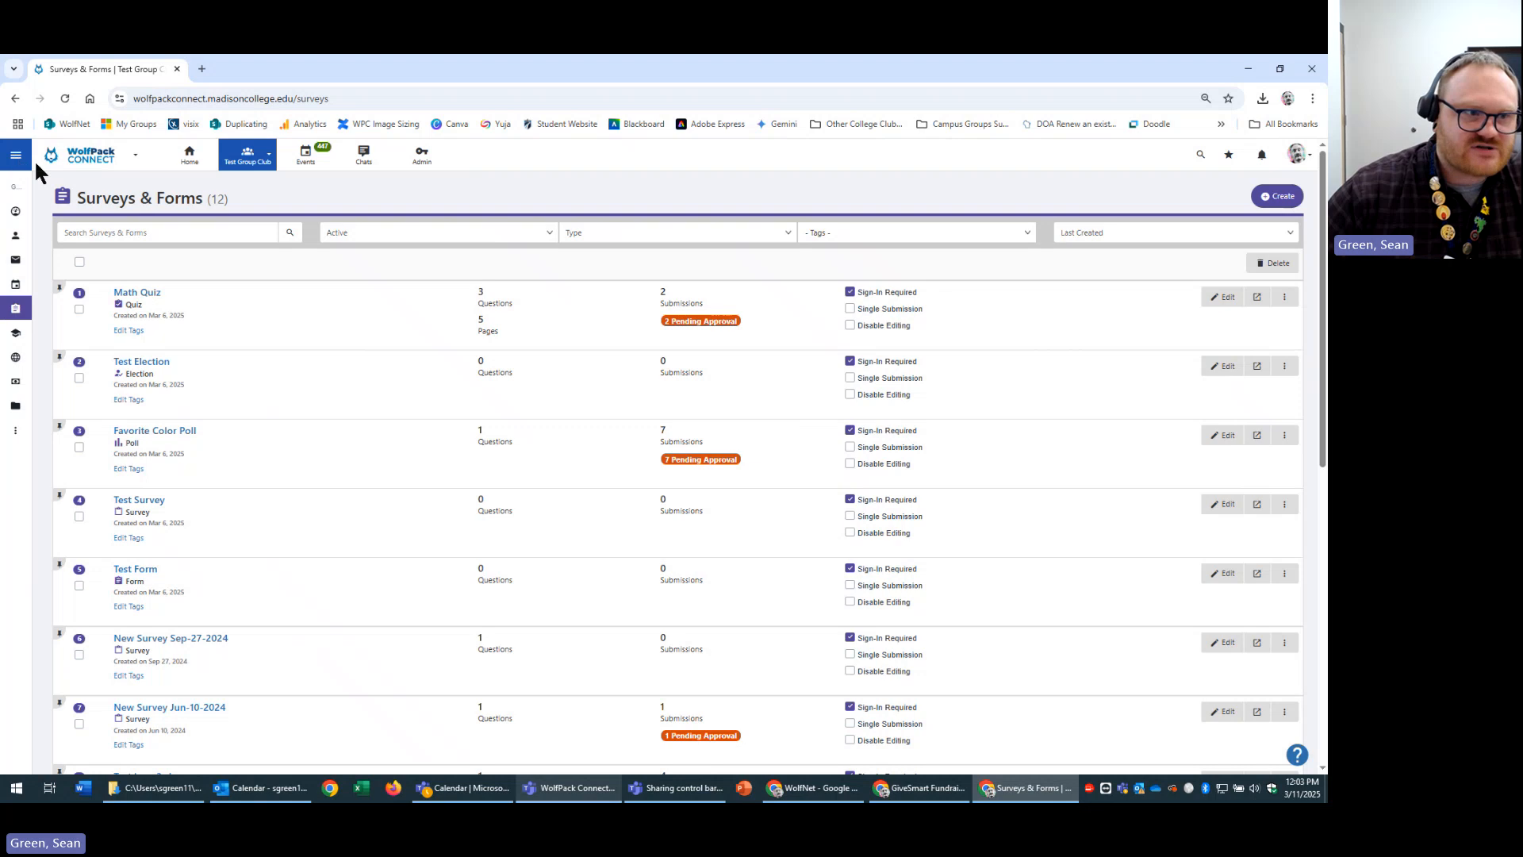
click(15, 154)
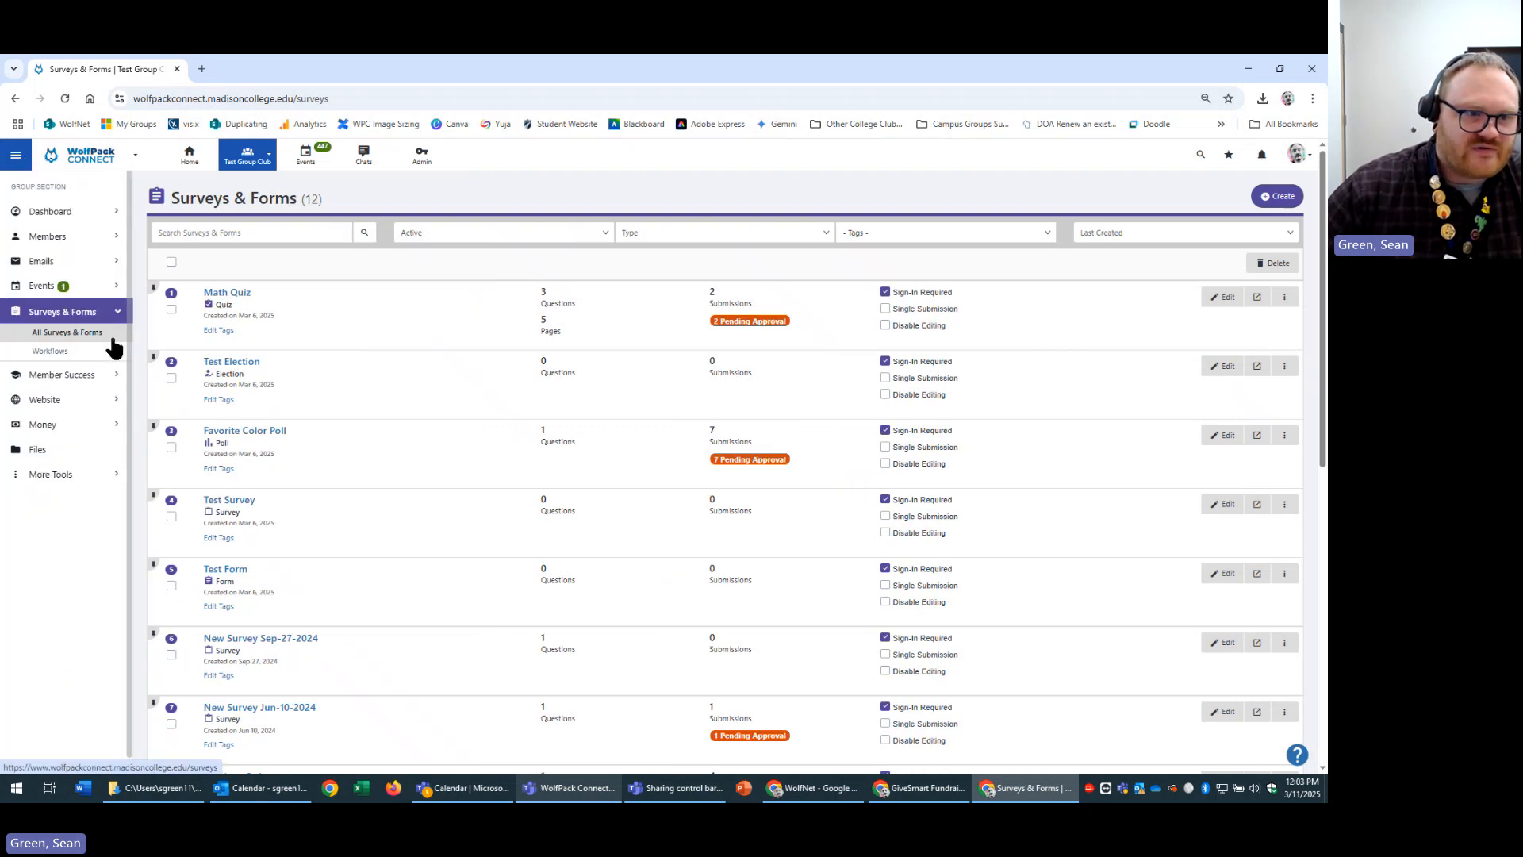
scroll(1015, 600, down, 3)
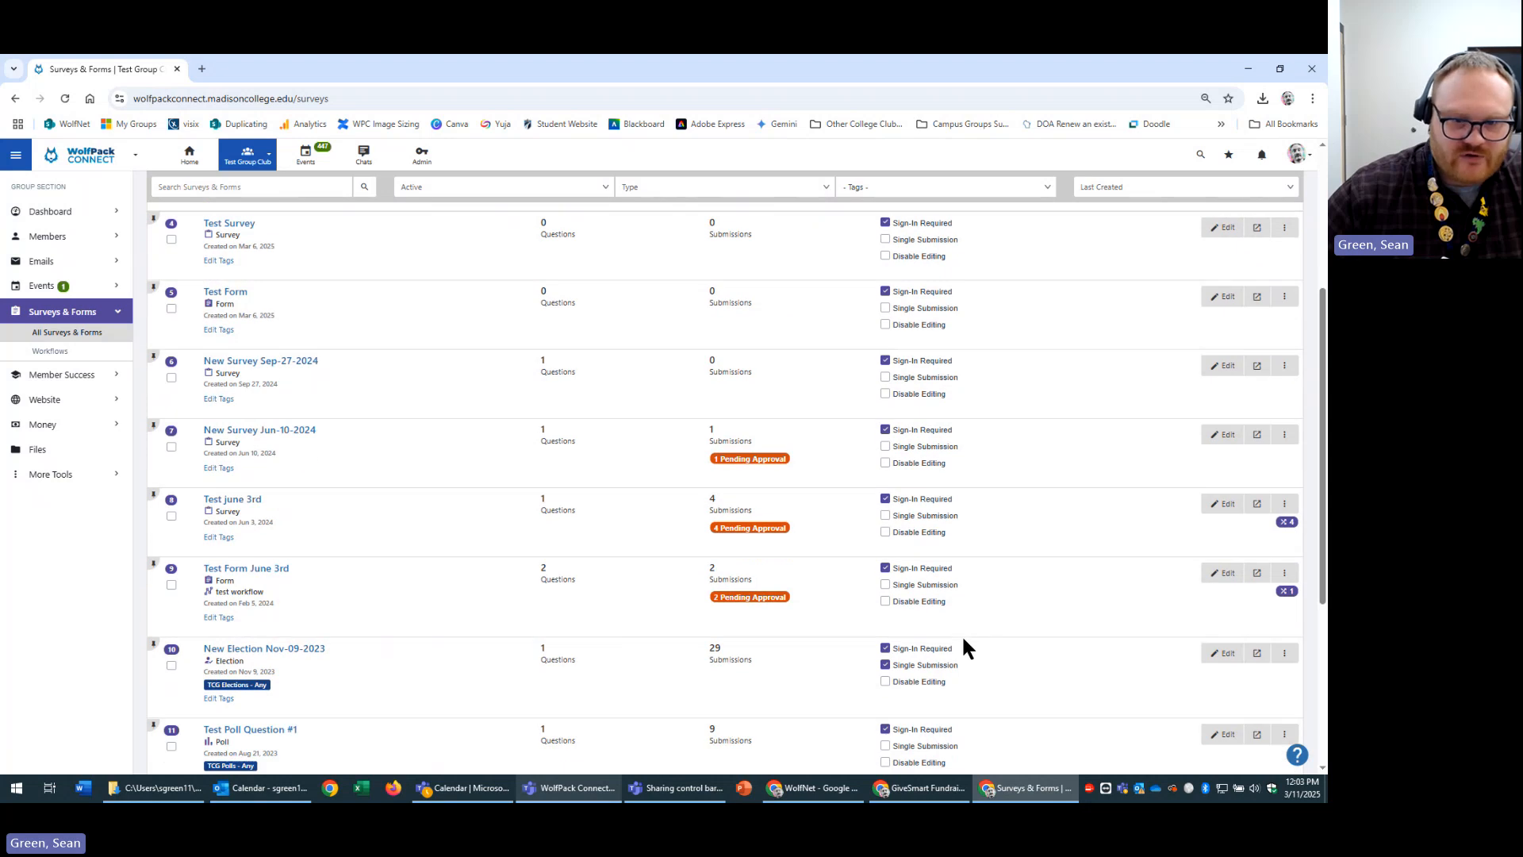
scroll(961, 635, down, 2)
scroll(964, 626, up, 6)
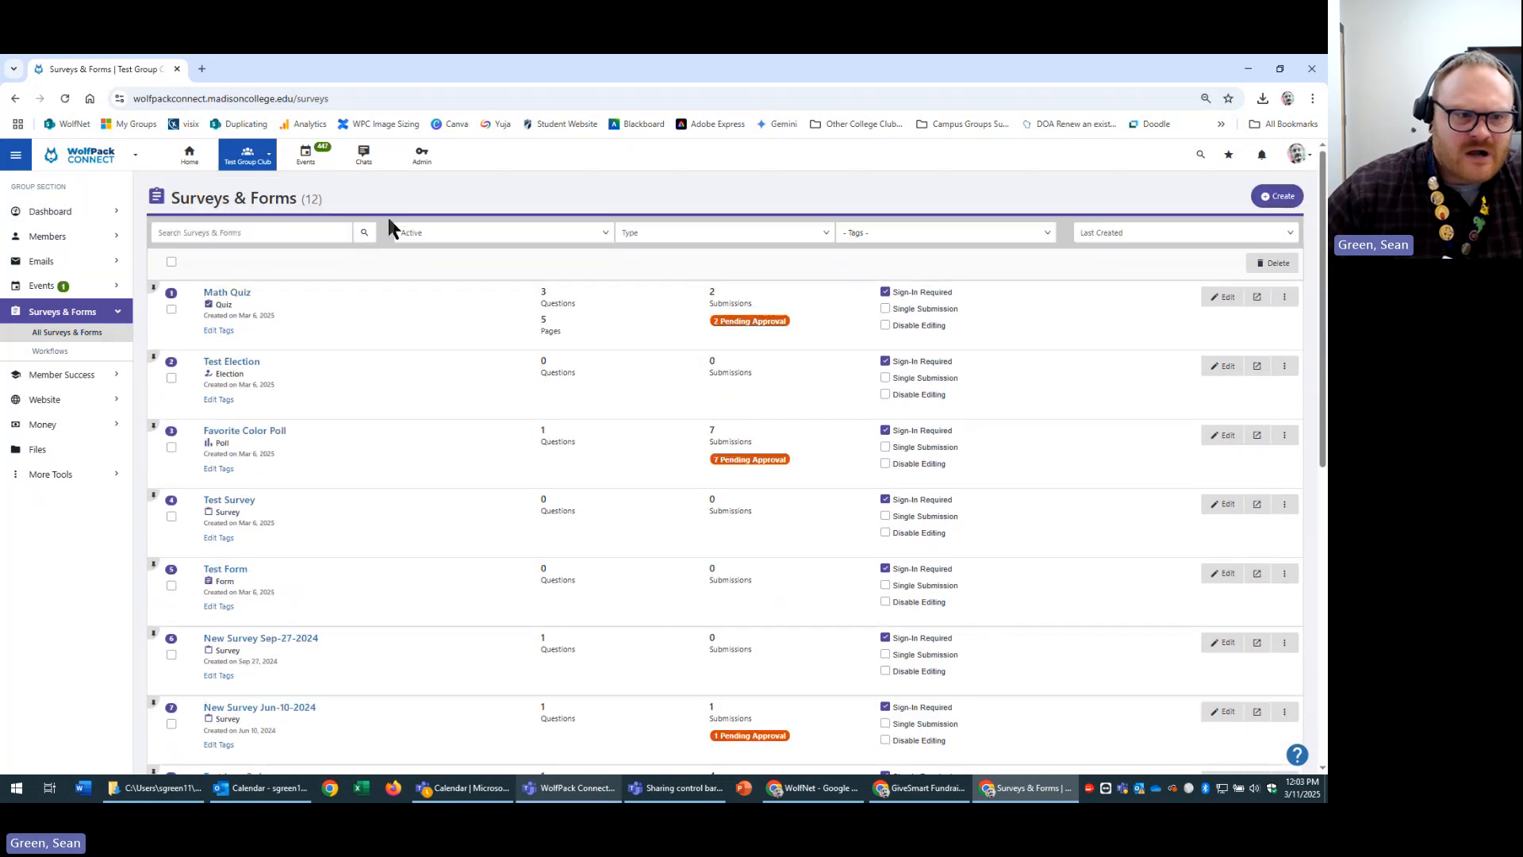
Check the Active status filter, visit Workflows, then return to All Surveys & Forms.
click(545, 227)
click(545, 238)
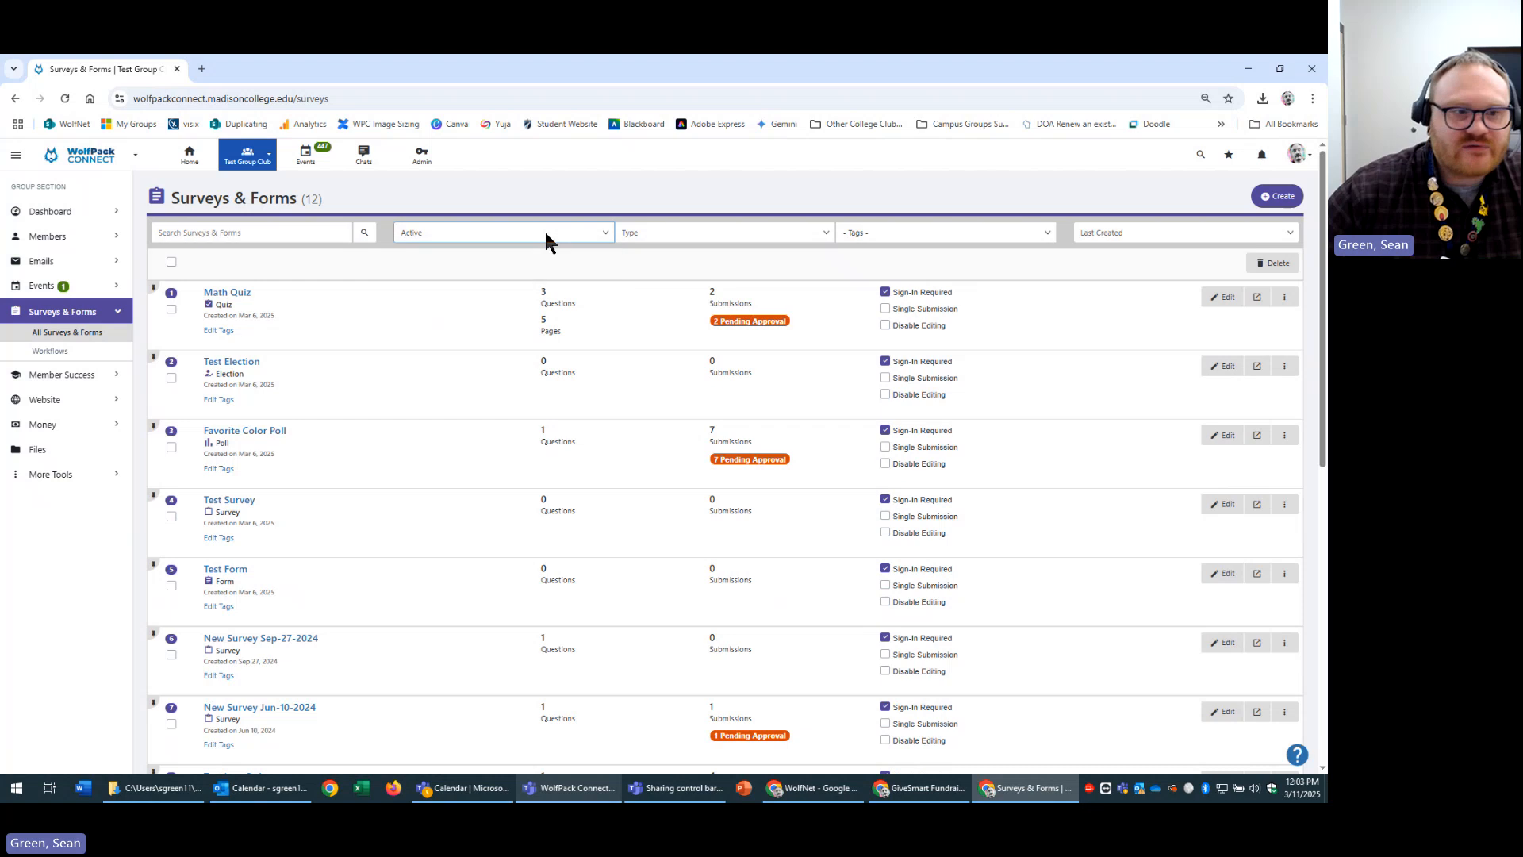
click(52, 352)
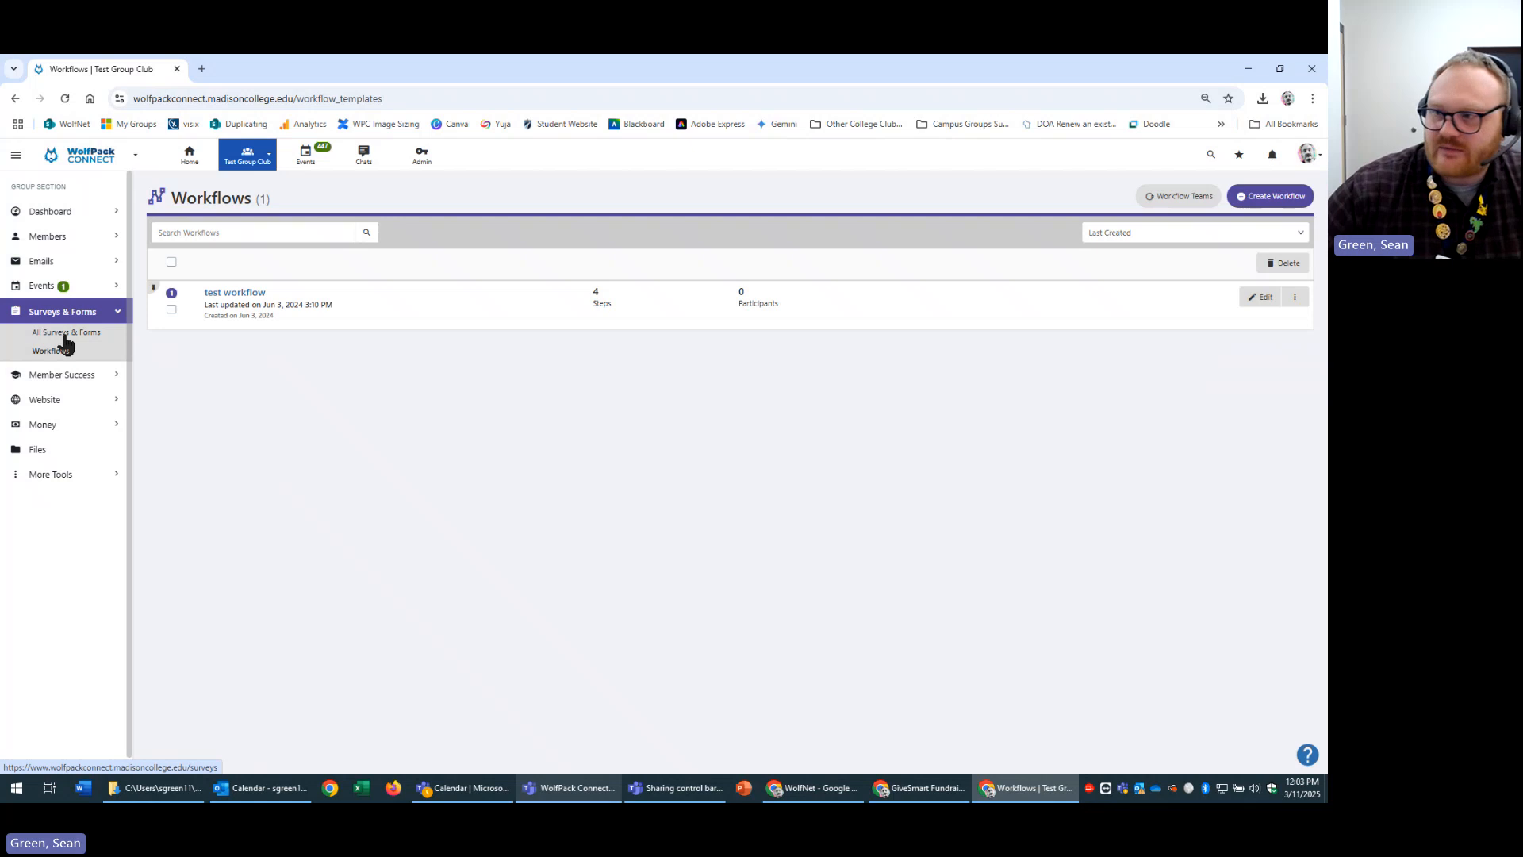
click(63, 338)
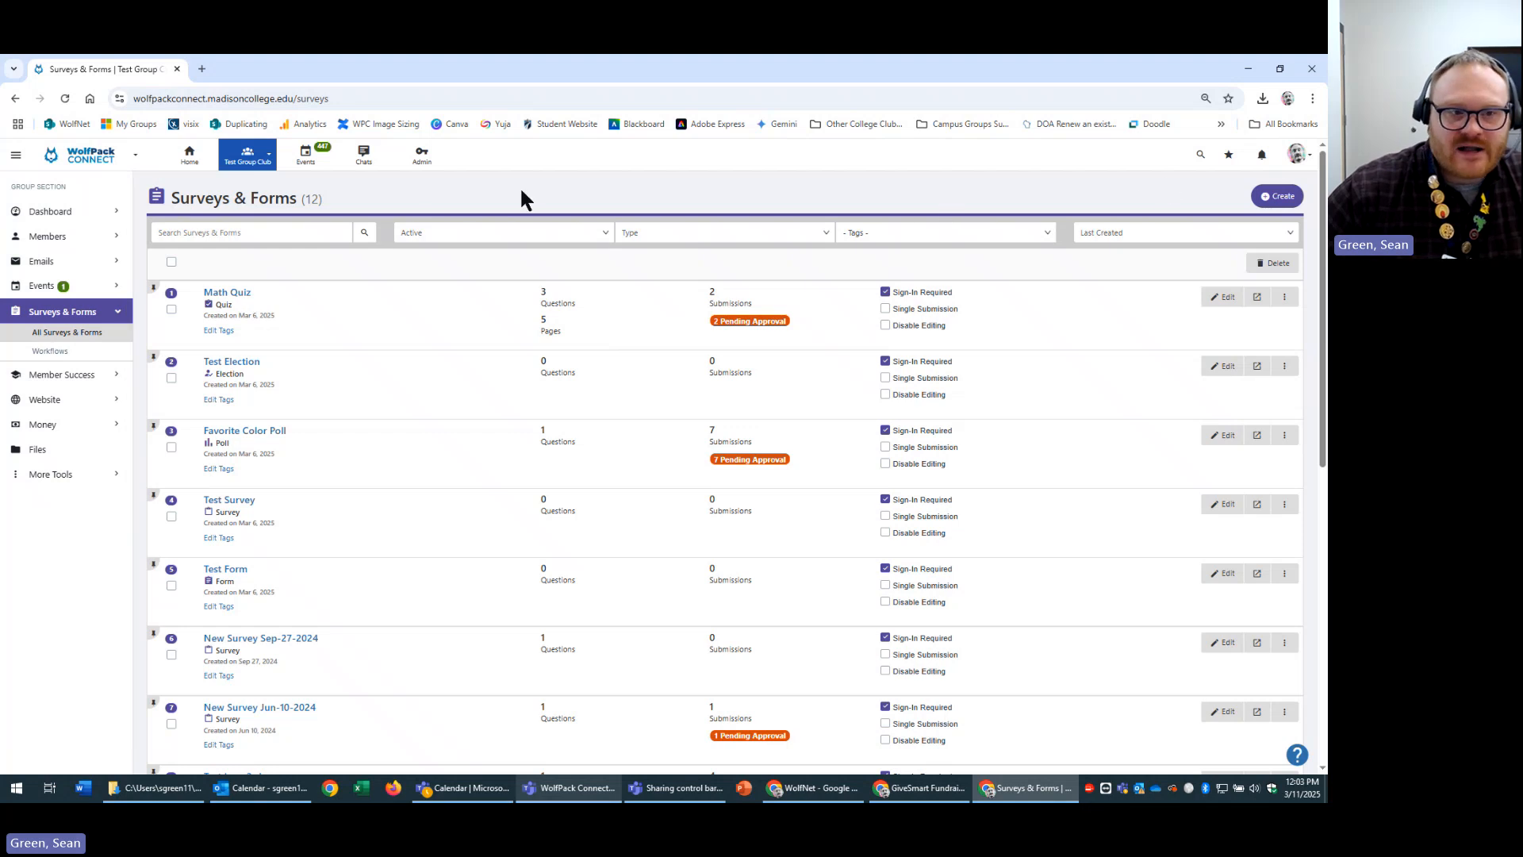
Start a new item, showing the Form, Survey, Poll, Election and Quiz choices.
click(1277, 195)
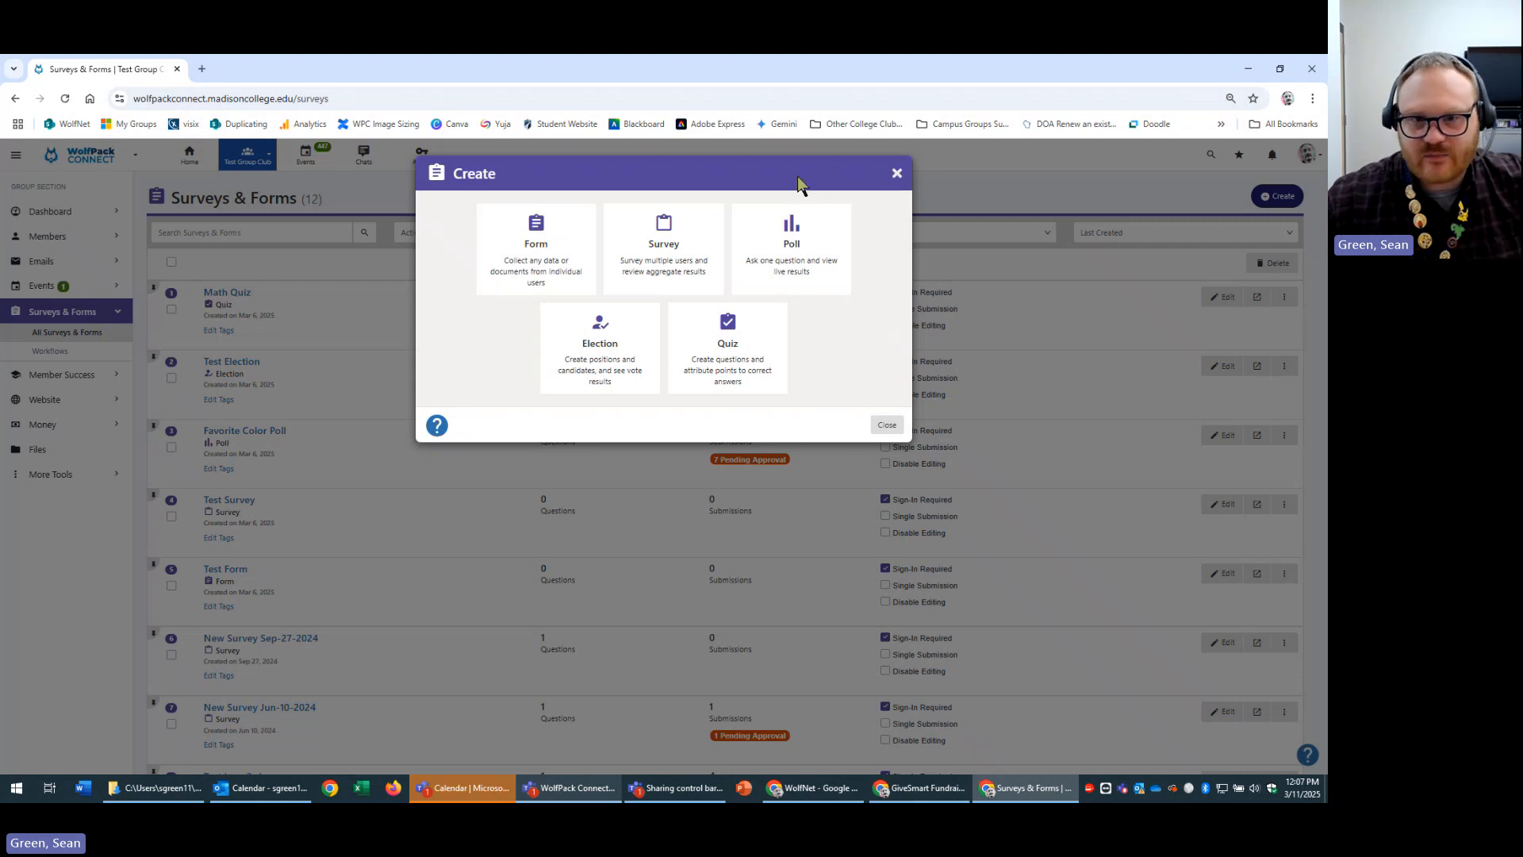
Dismiss the Create dialog and preview the Favorite Color Poll in a new tab.
click(897, 174)
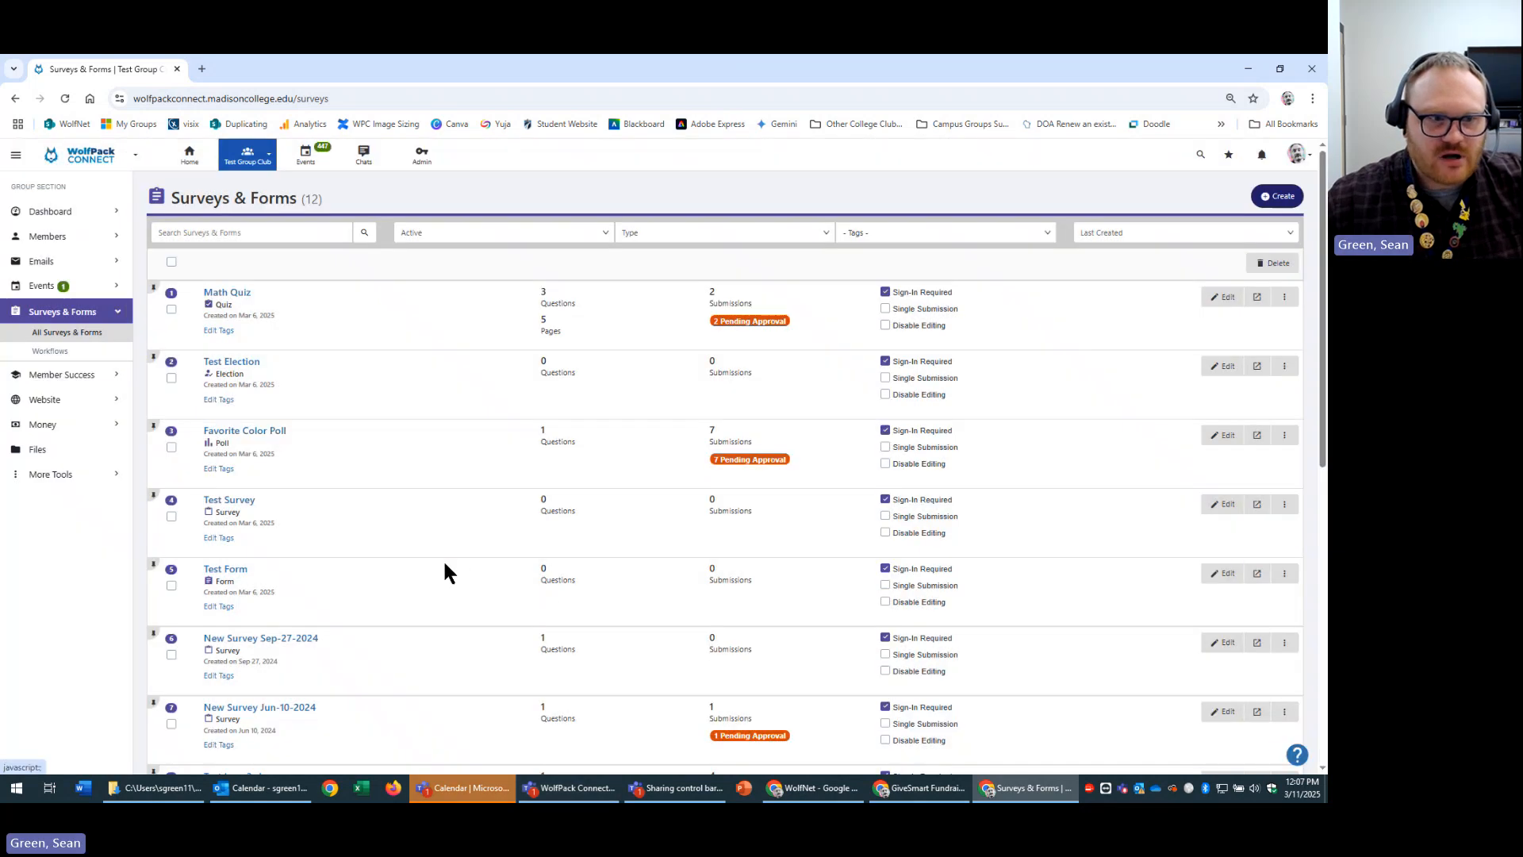
click(262, 432)
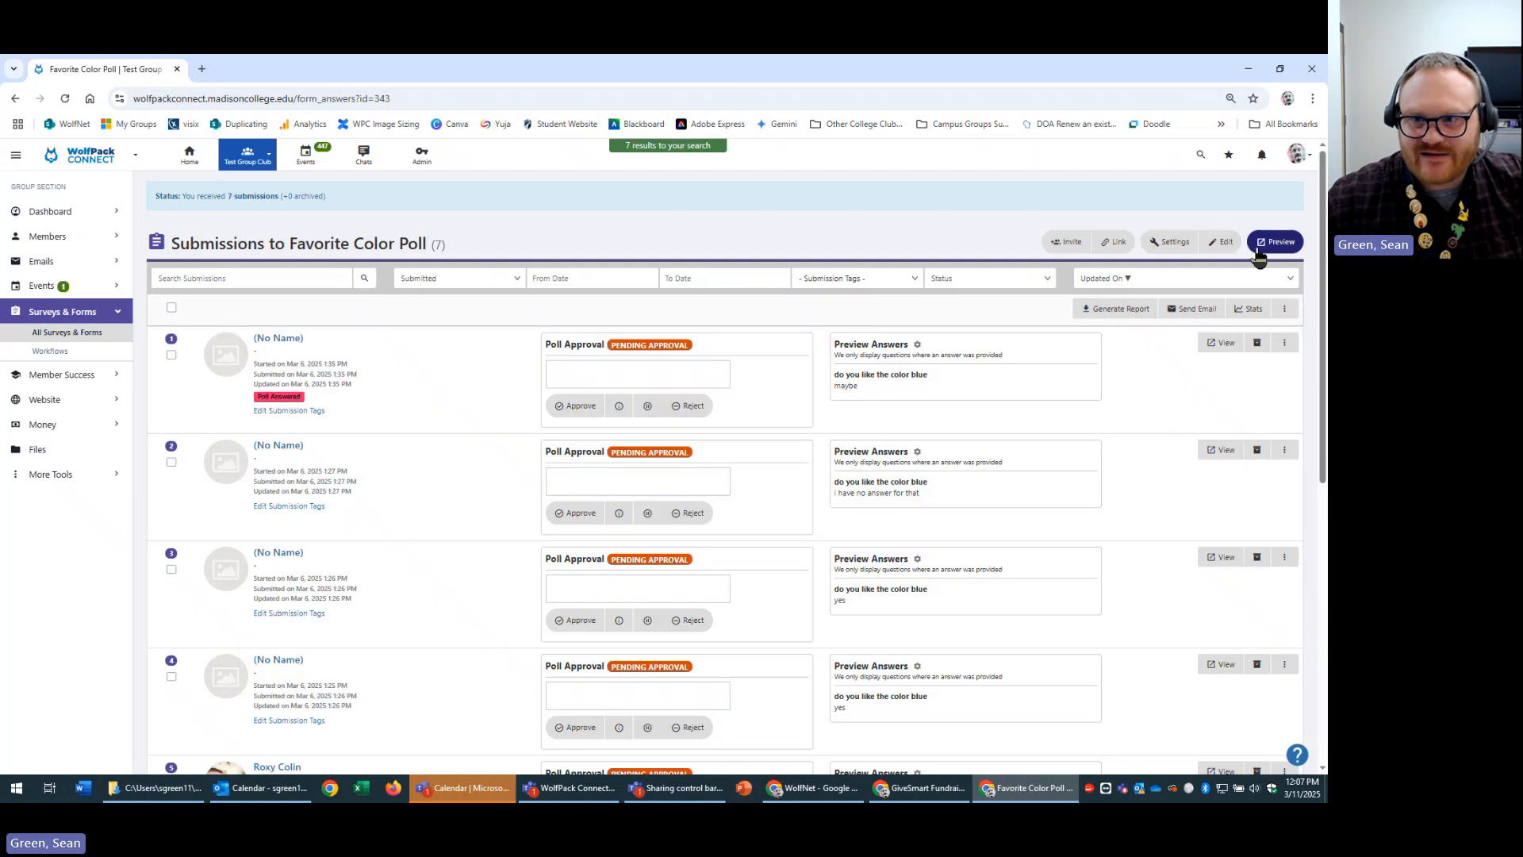
click(1277, 252)
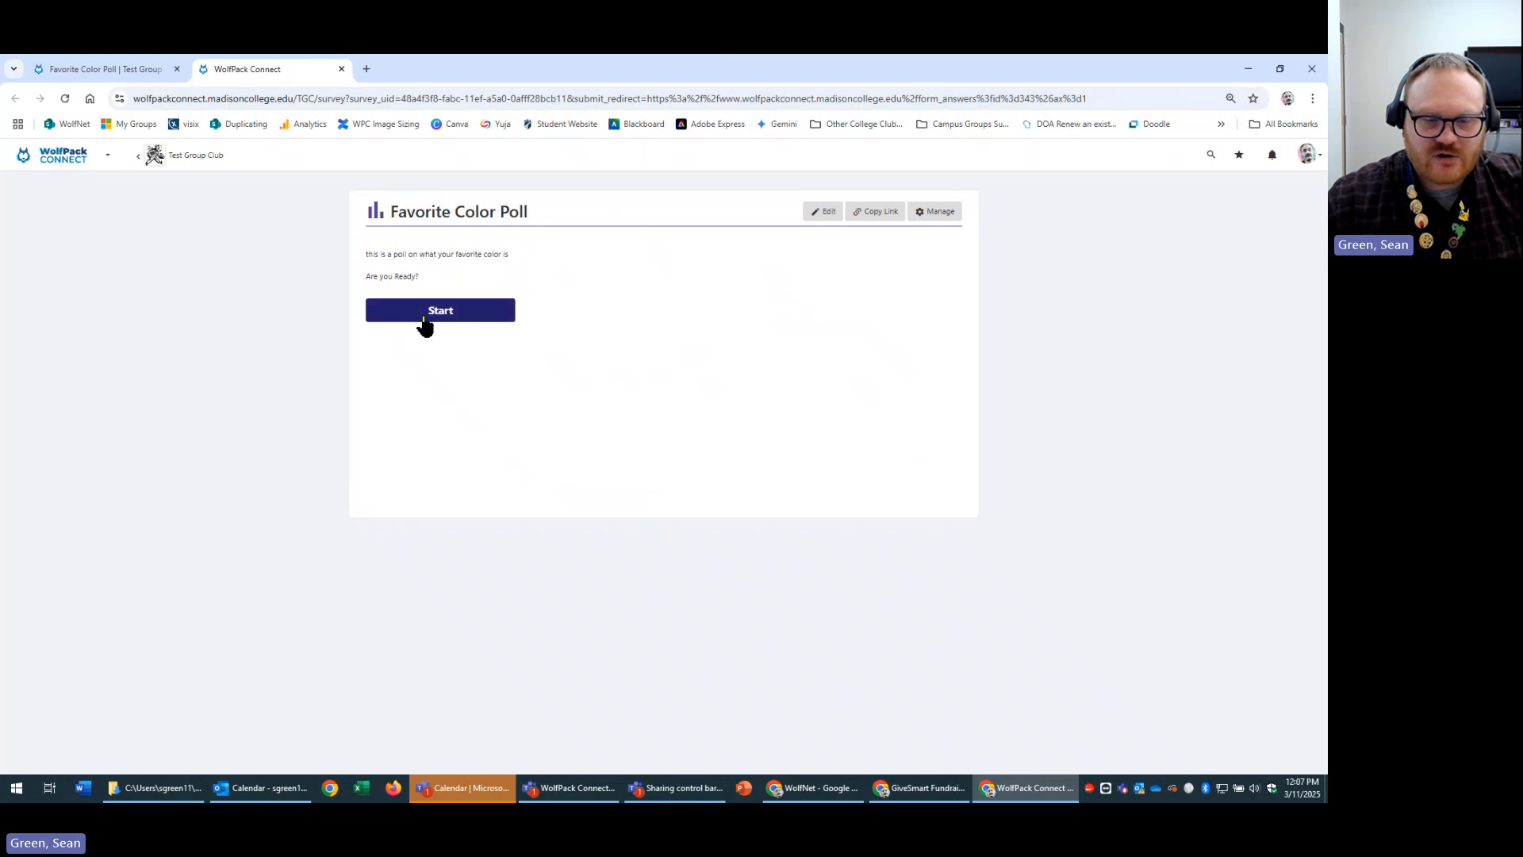
Submit a test answer to 'do you like the color blue' and return to the submissions.
click(446, 317)
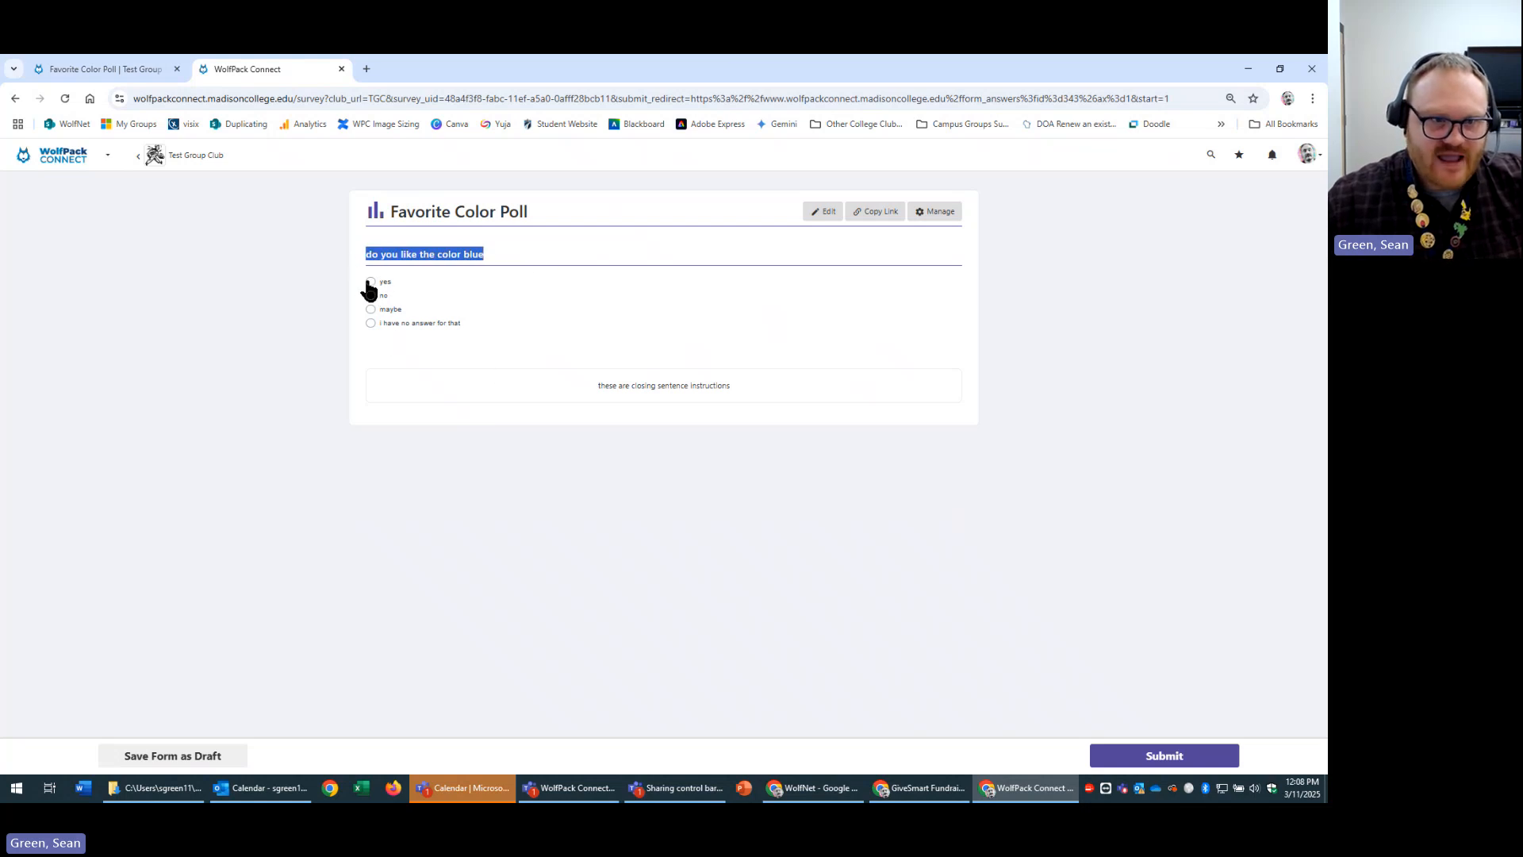
click(370, 295)
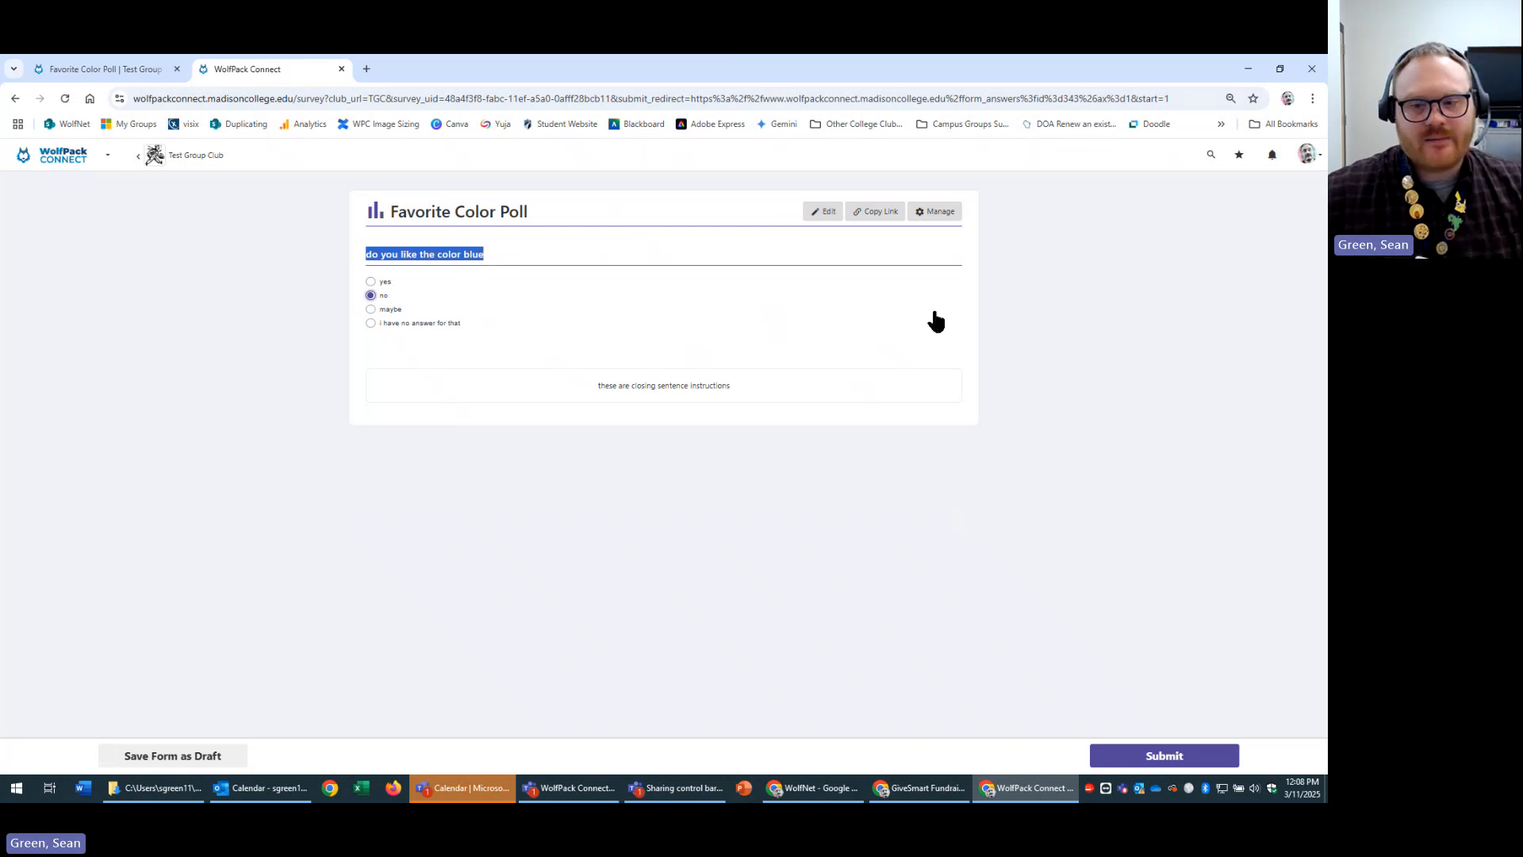
click(371, 281)
click(1164, 758)
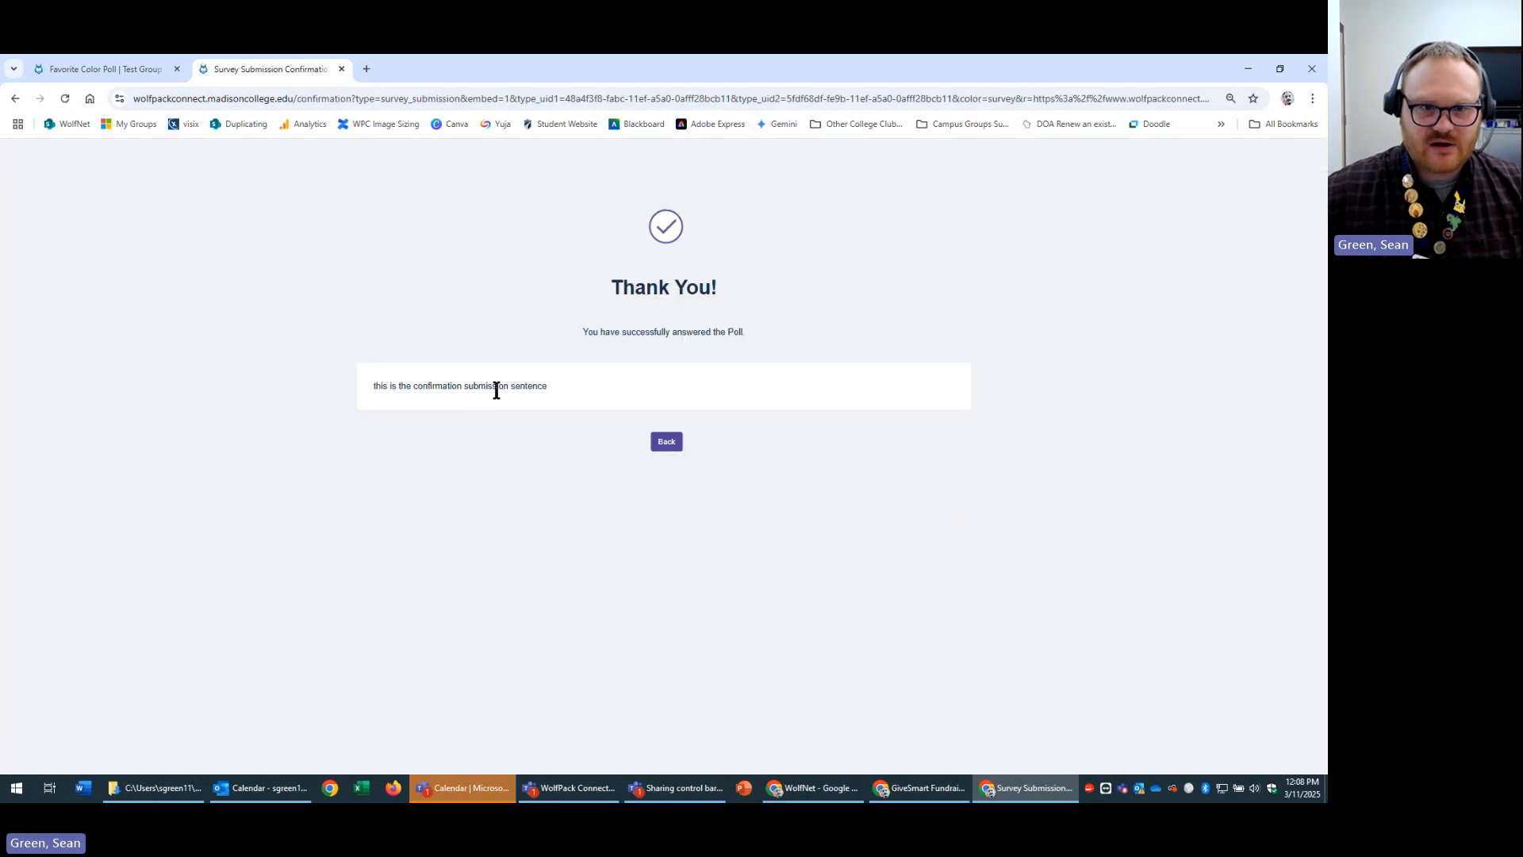
click(677, 446)
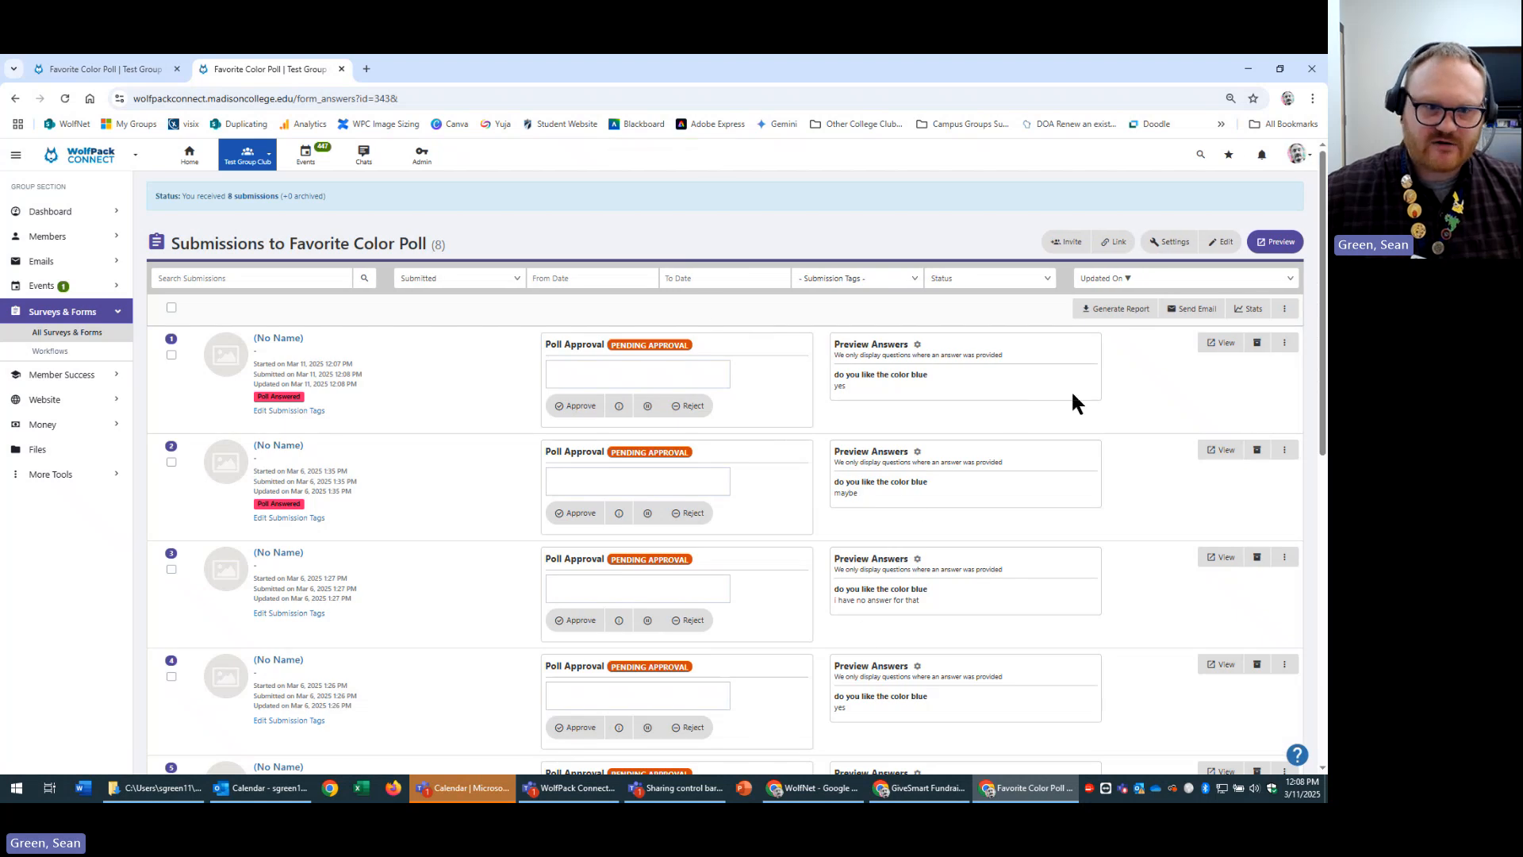
Return to the 12-item surveys list, where Favorite Color Poll shows 8 submissions.
drag(1075, 396, 238, 379)
click(931, 406)
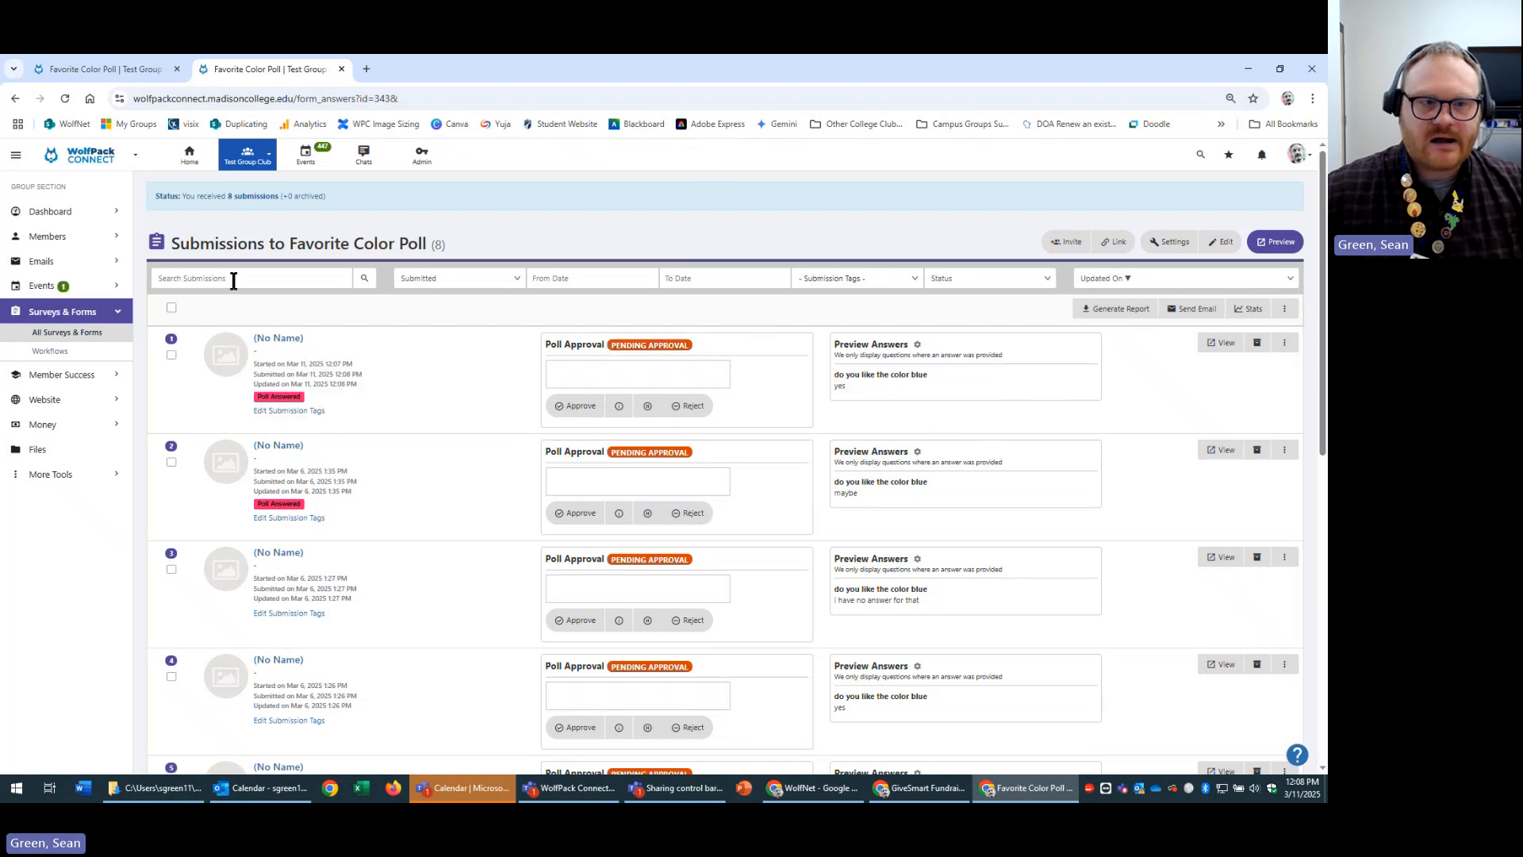
click(80, 333)
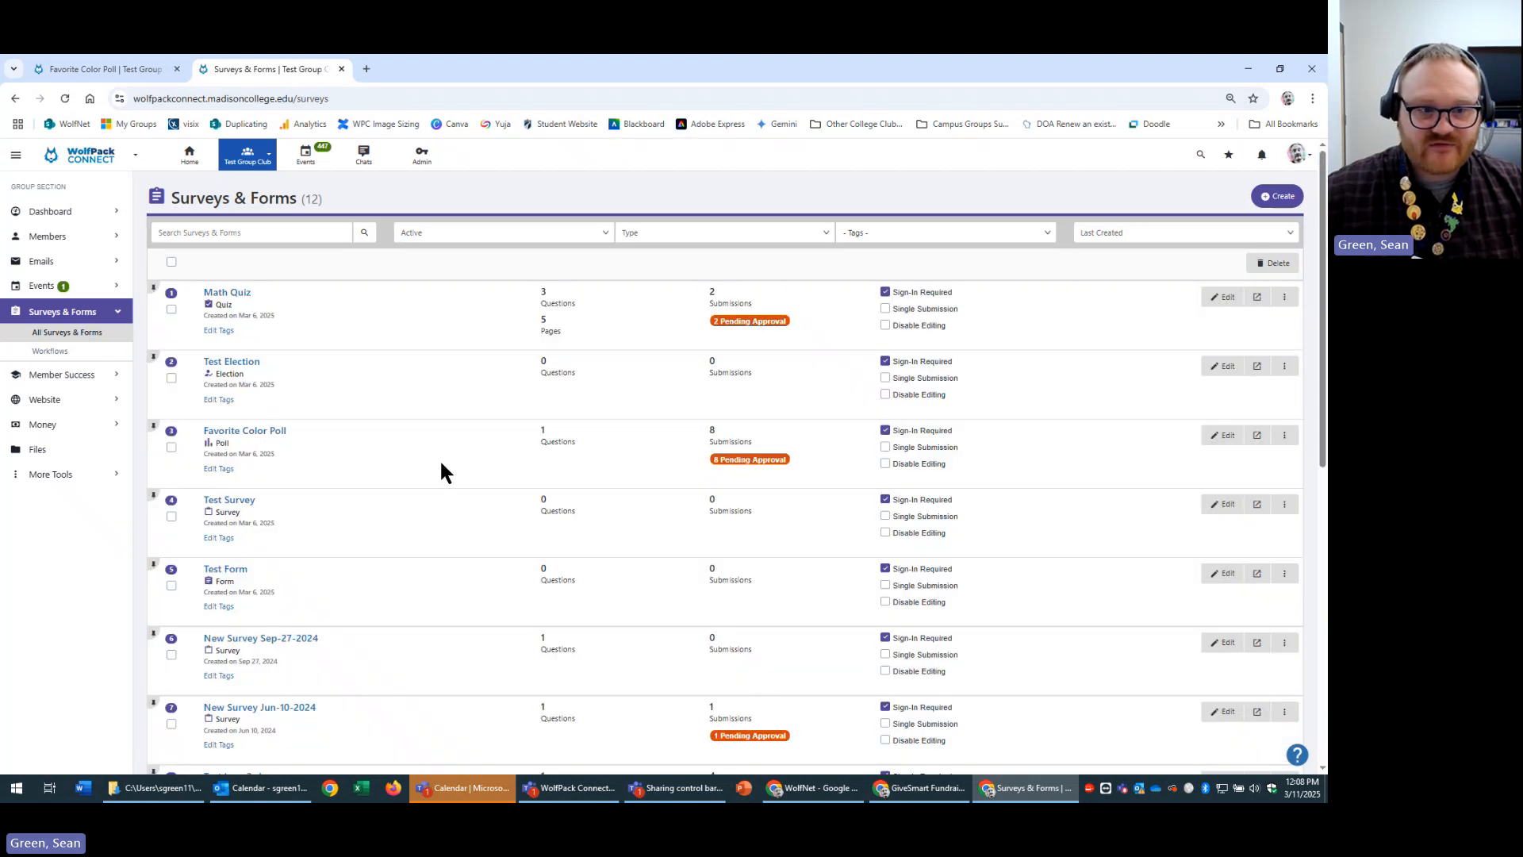
Edit the Favorite Color Poll in the survey builder and select the Page 1 title field.
click(1222, 436)
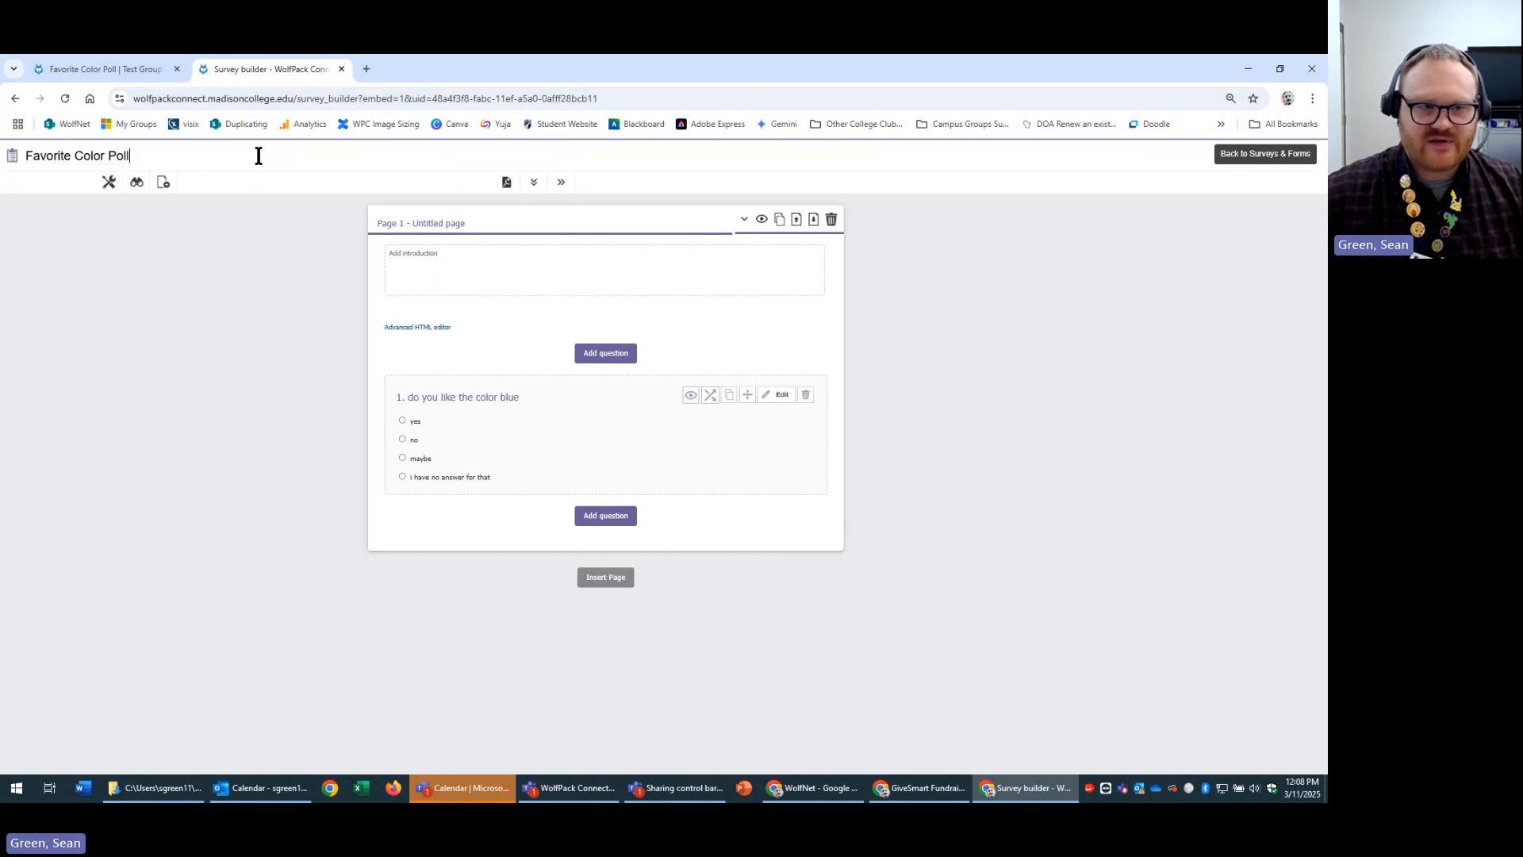
drag(256, 155, 24, 155)
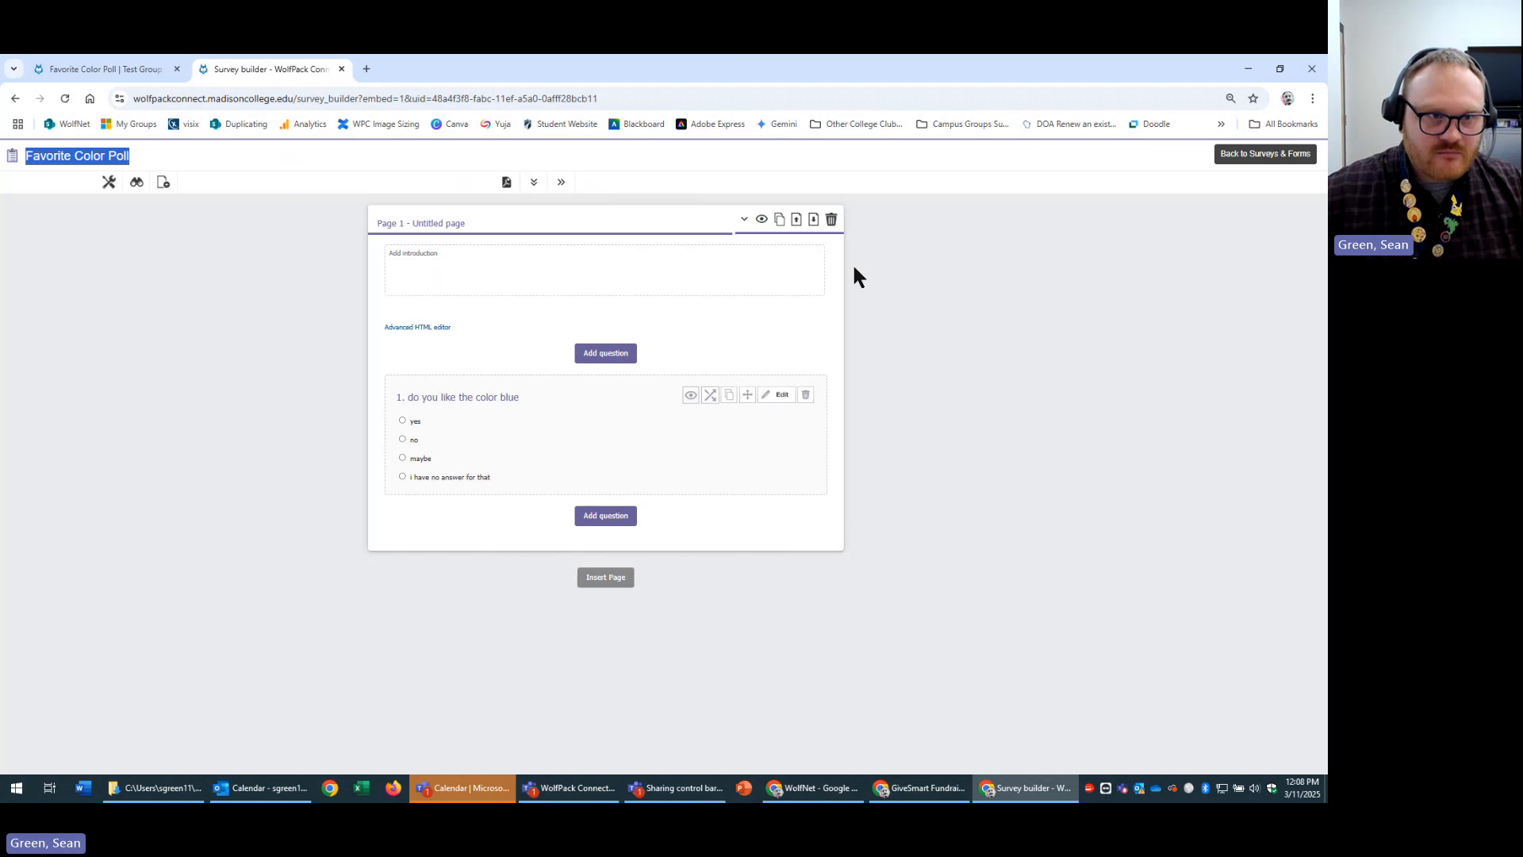
click(15, 99)
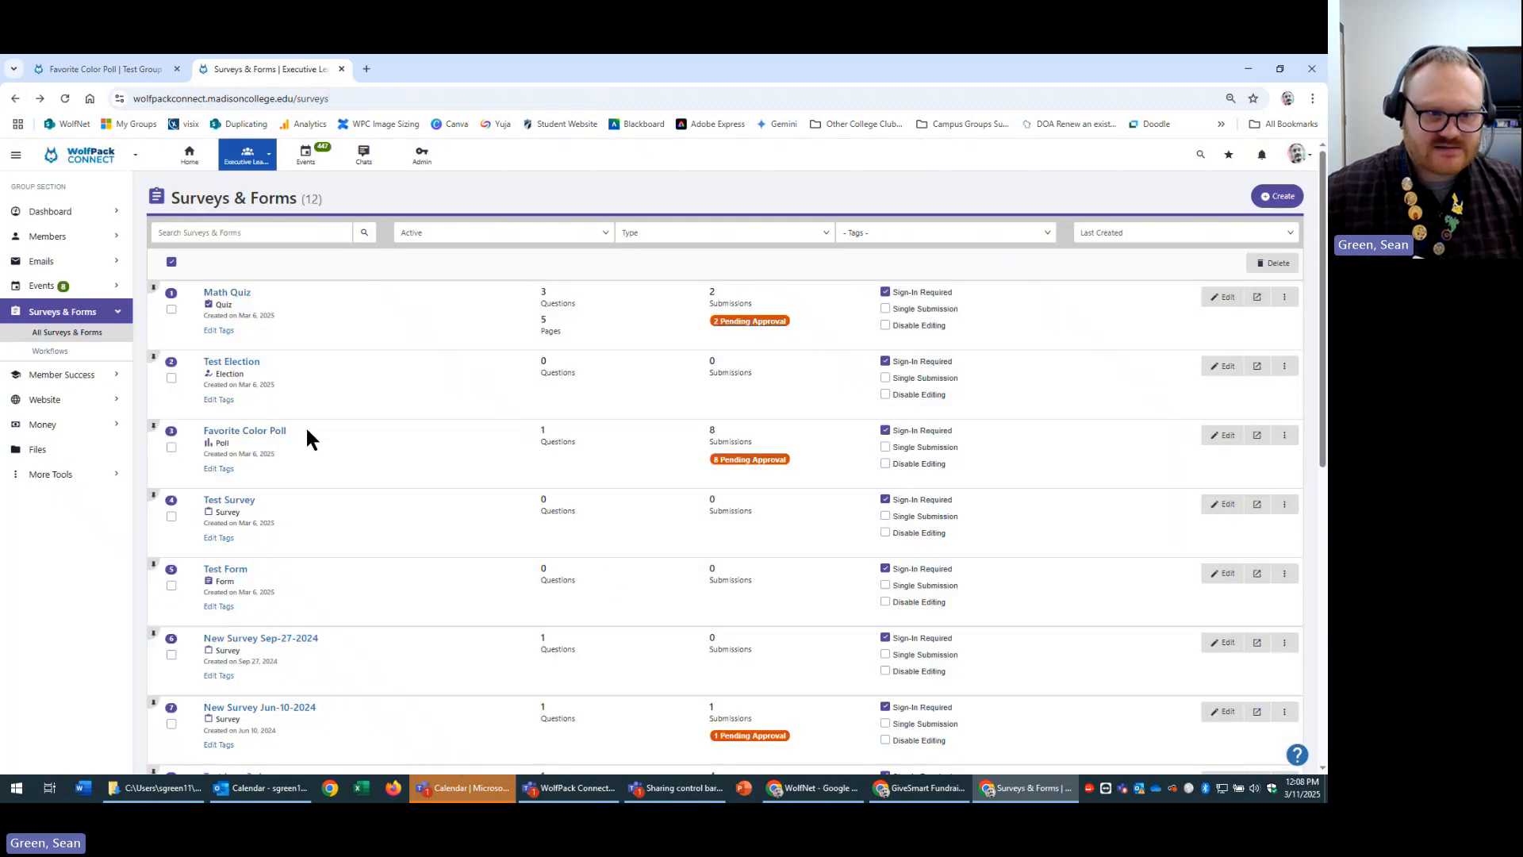
drag(307, 430, 202, 430)
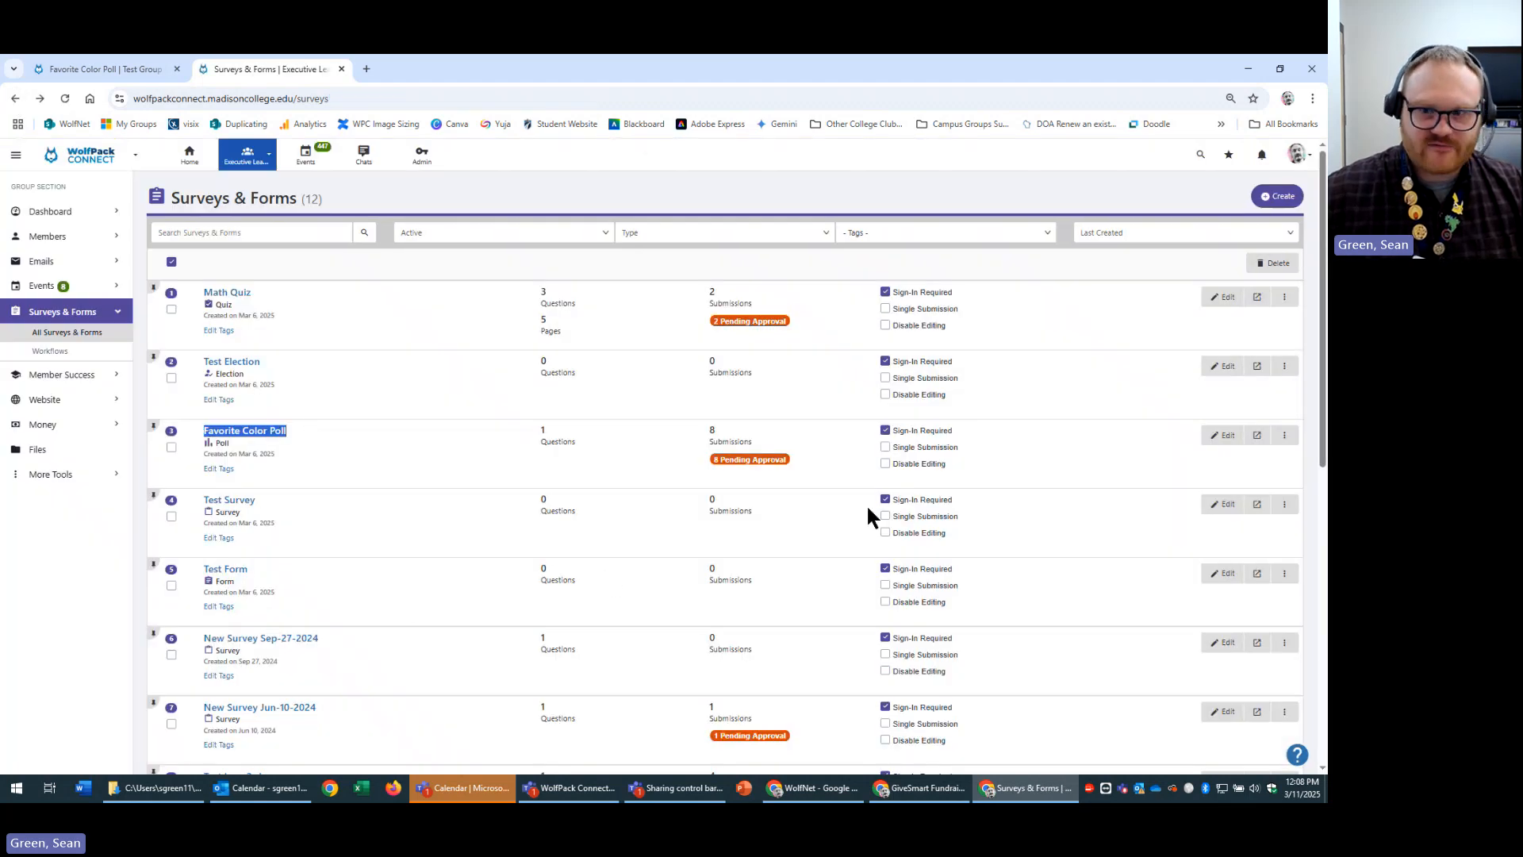
click(1223, 438)
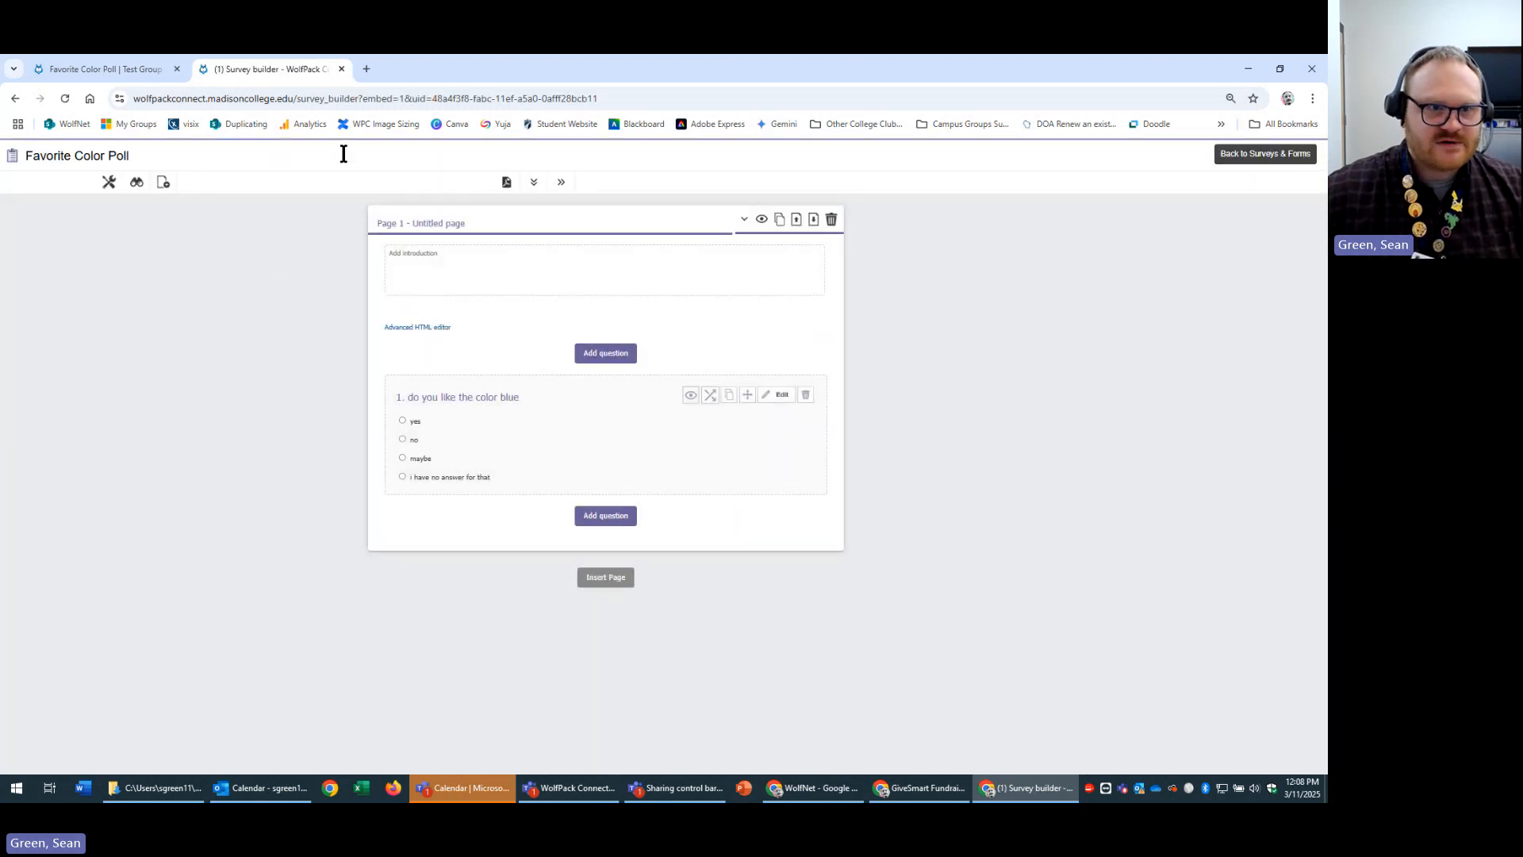
drag(238, 156, 1, 150)
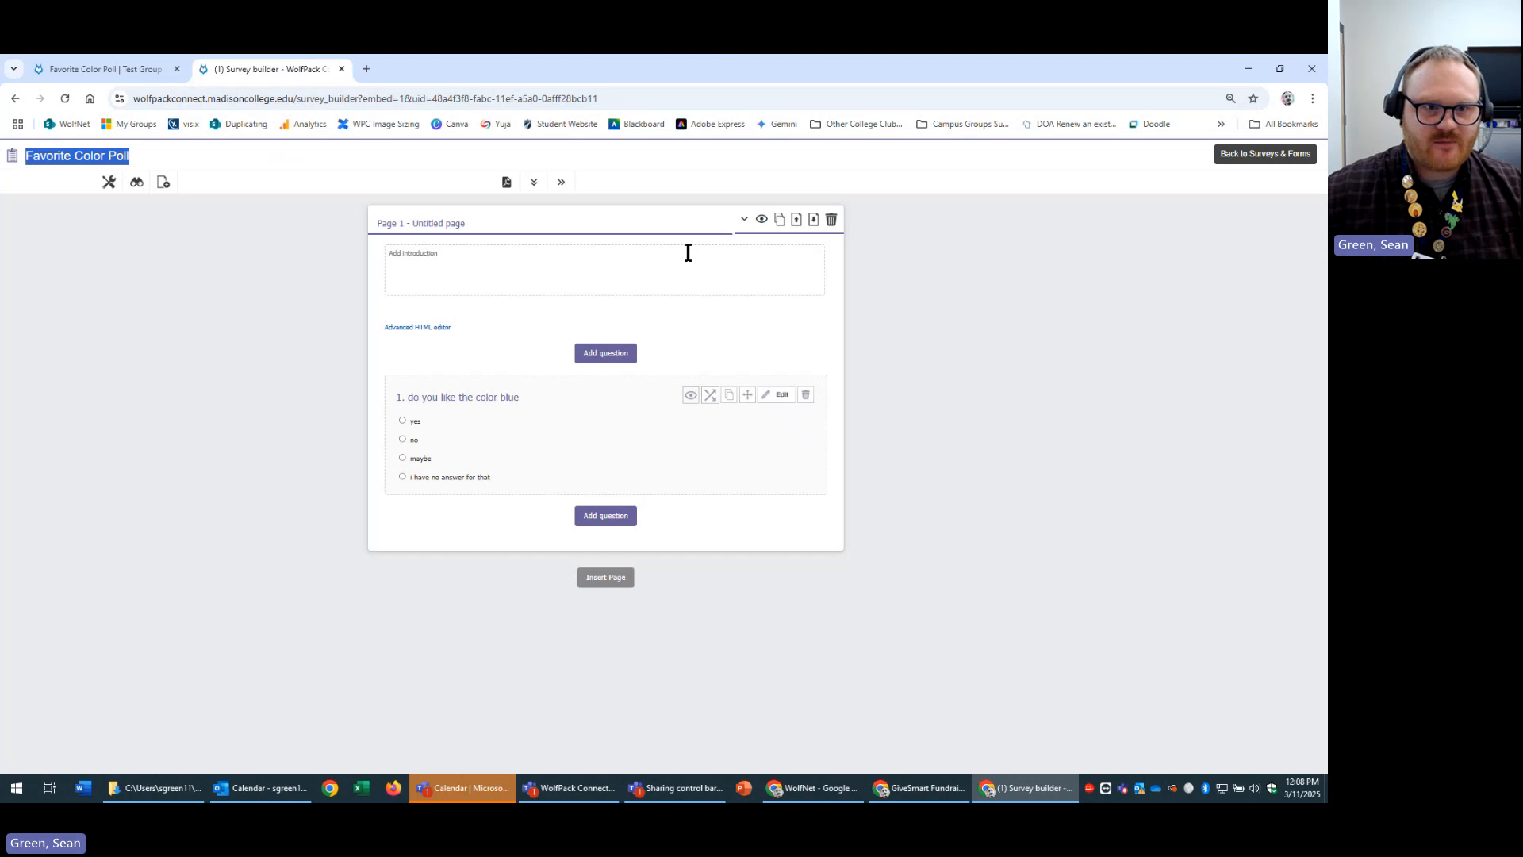
click(606, 222)
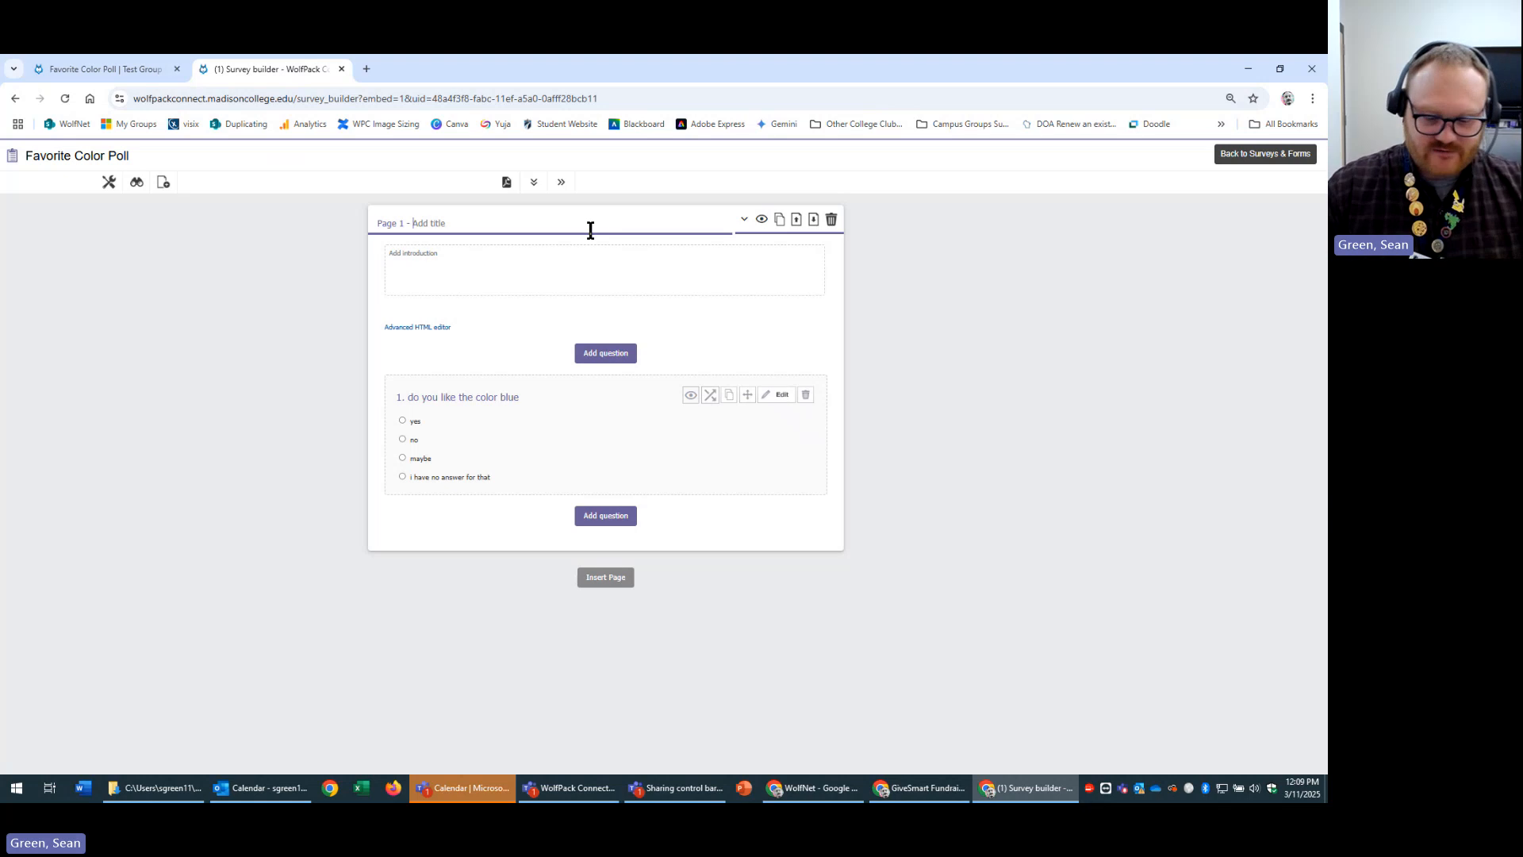
Title Page 1 'test', check it in the poll preview, then reopen the builder.
text(test)
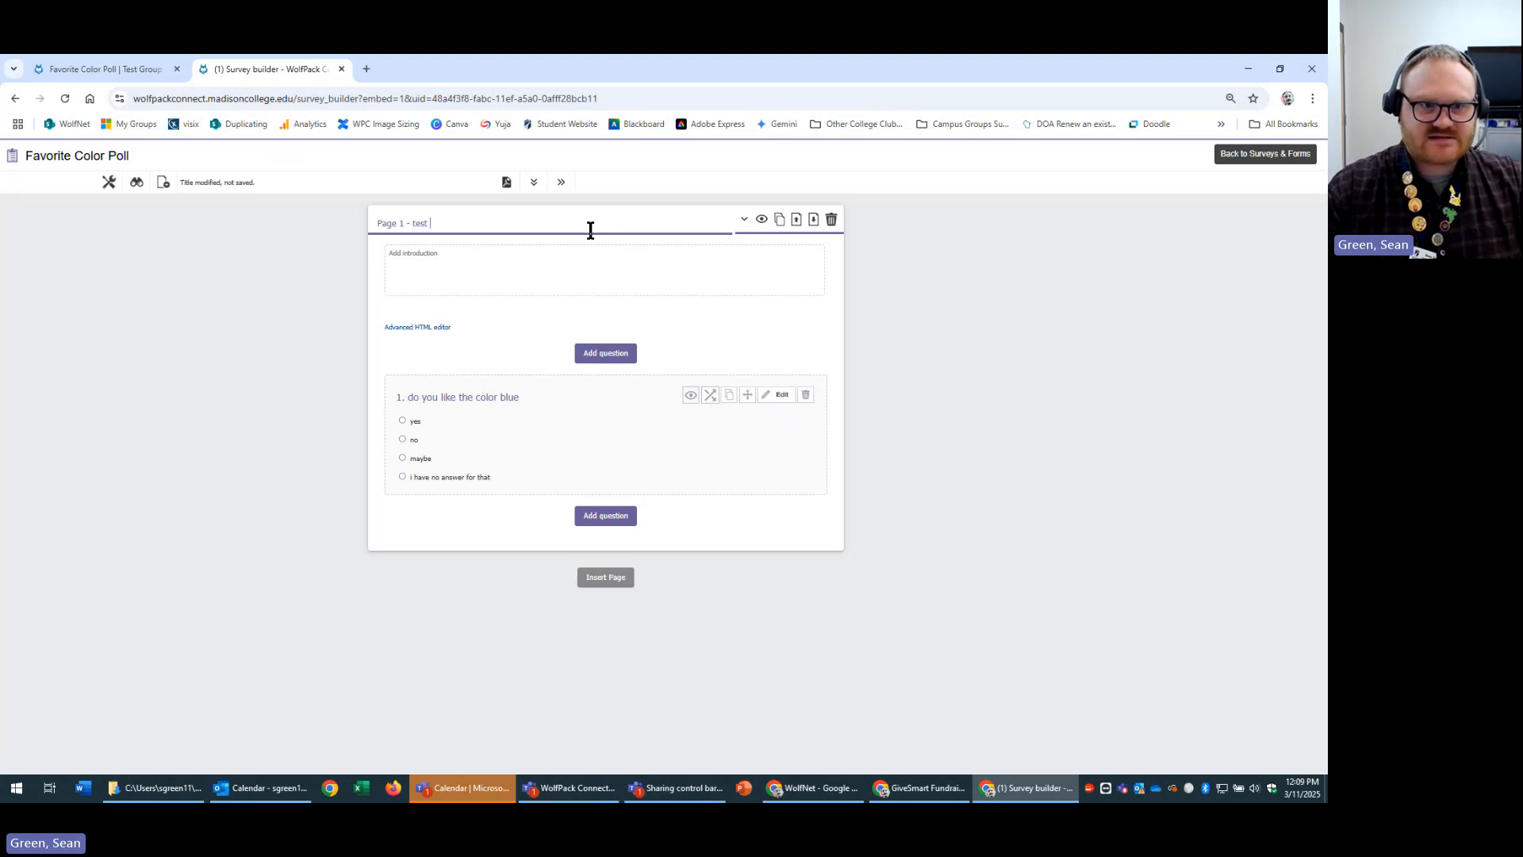
click(329, 274)
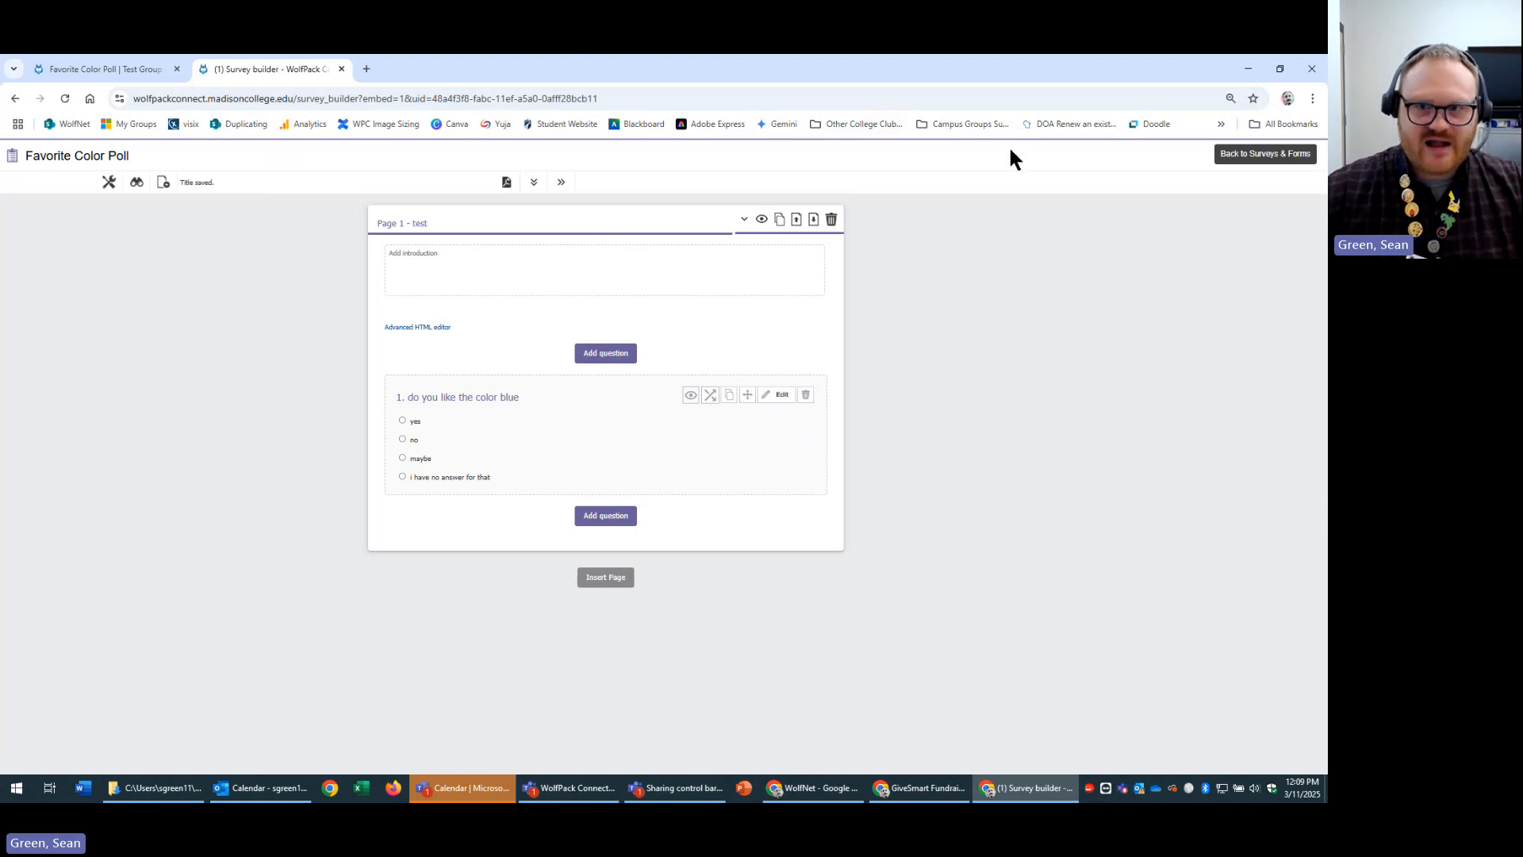
click(135, 190)
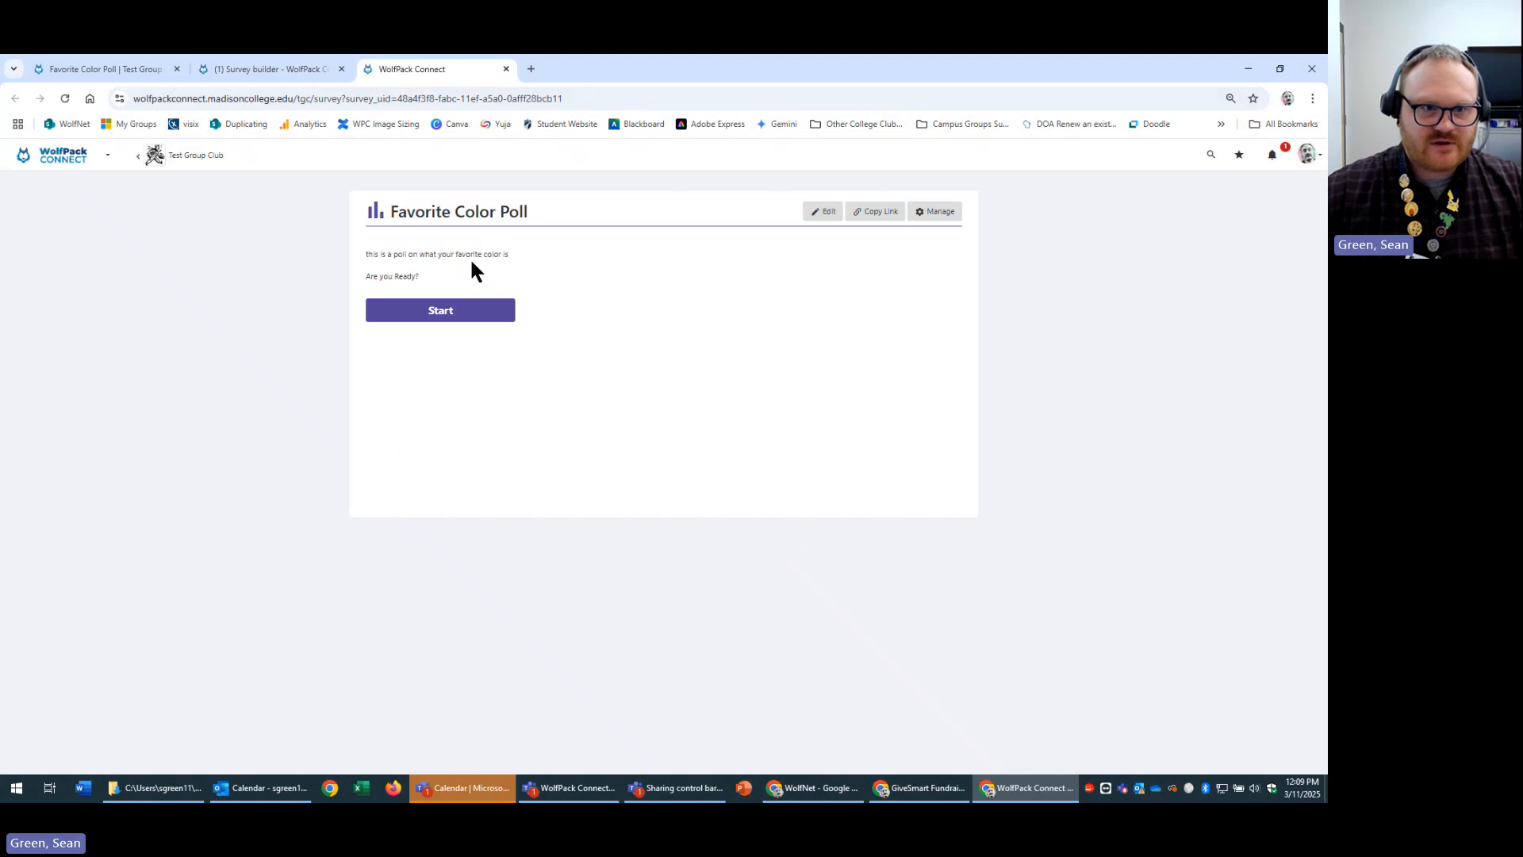
click(425, 312)
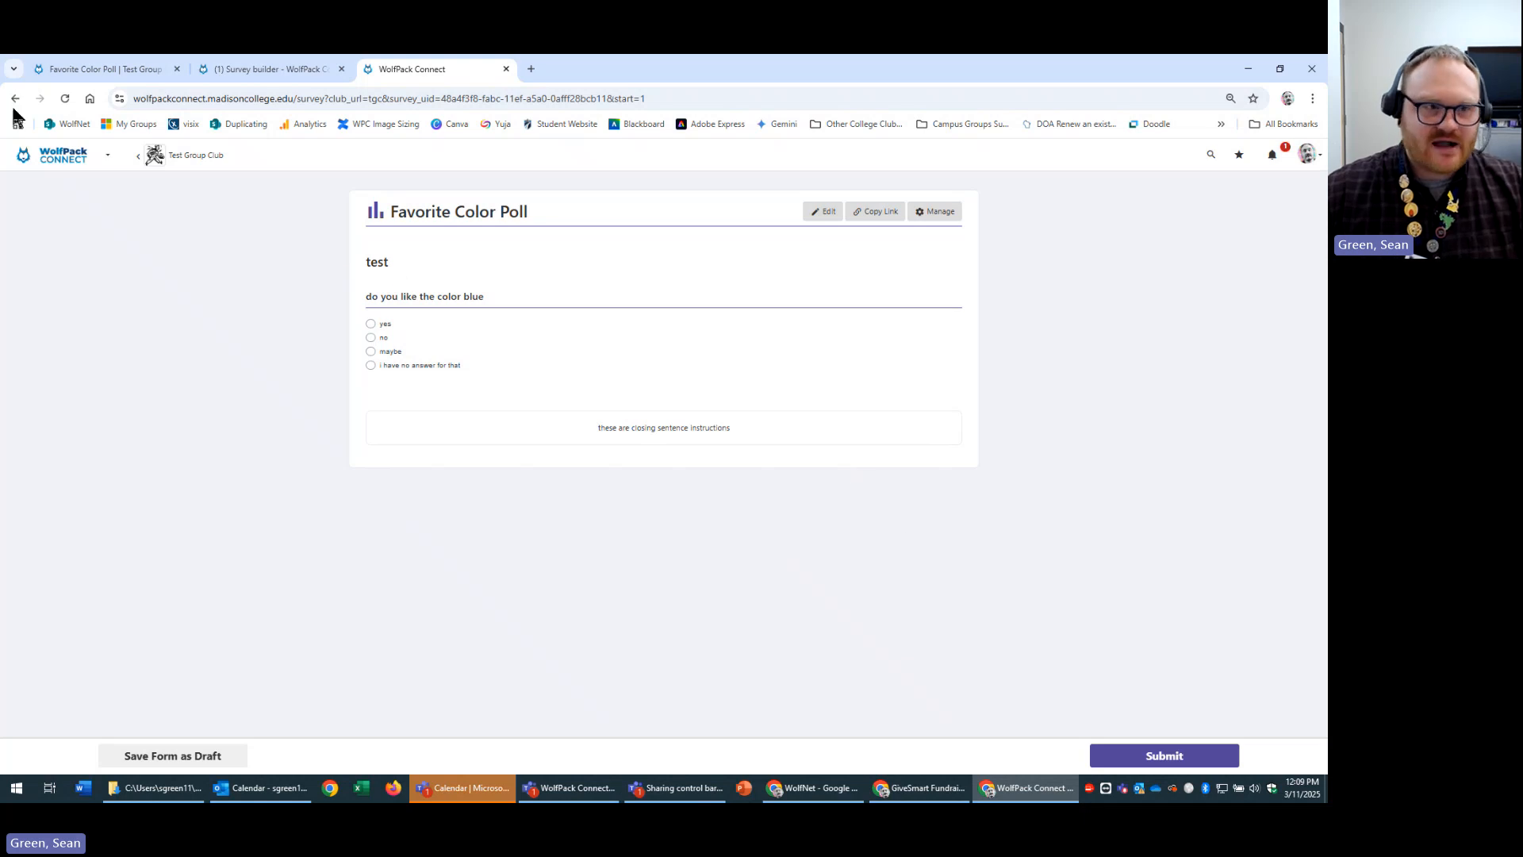
click(821, 213)
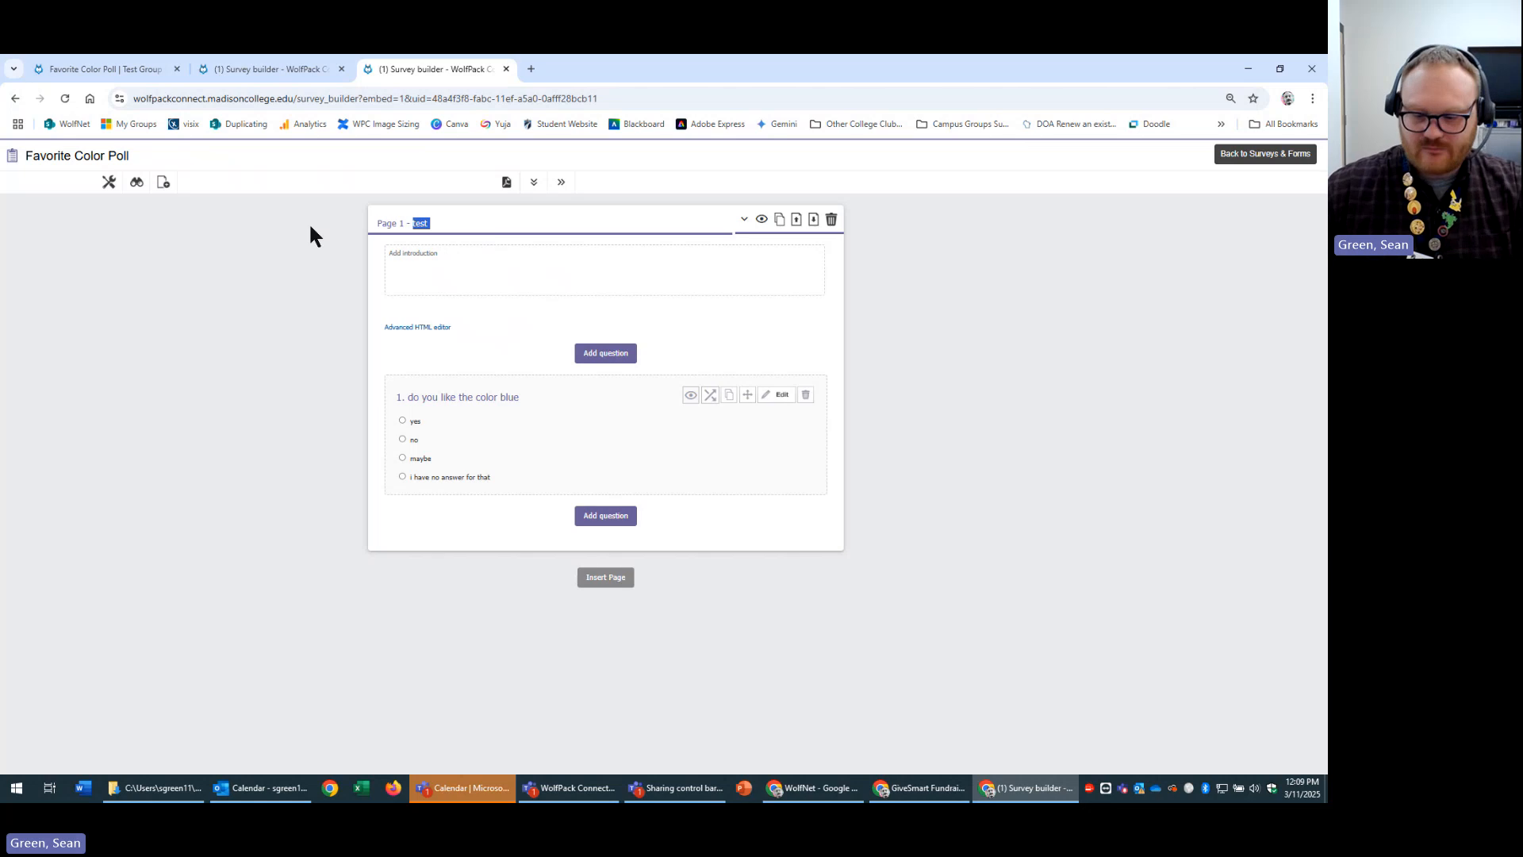
Delete the 'test' title so Page 1 saves as Untitled page.
key(BackSpace)
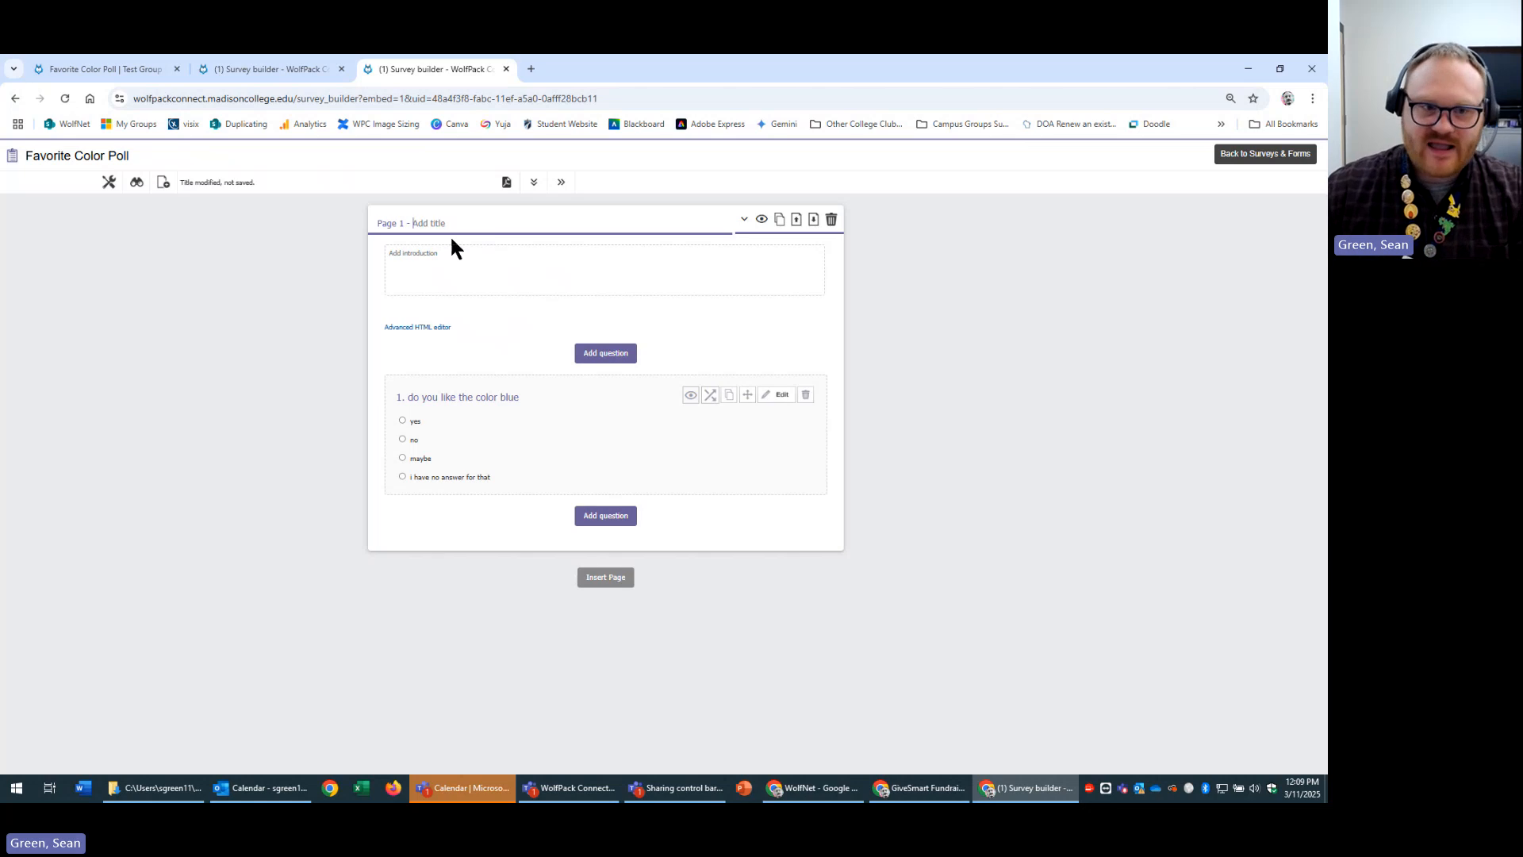
click(954, 284)
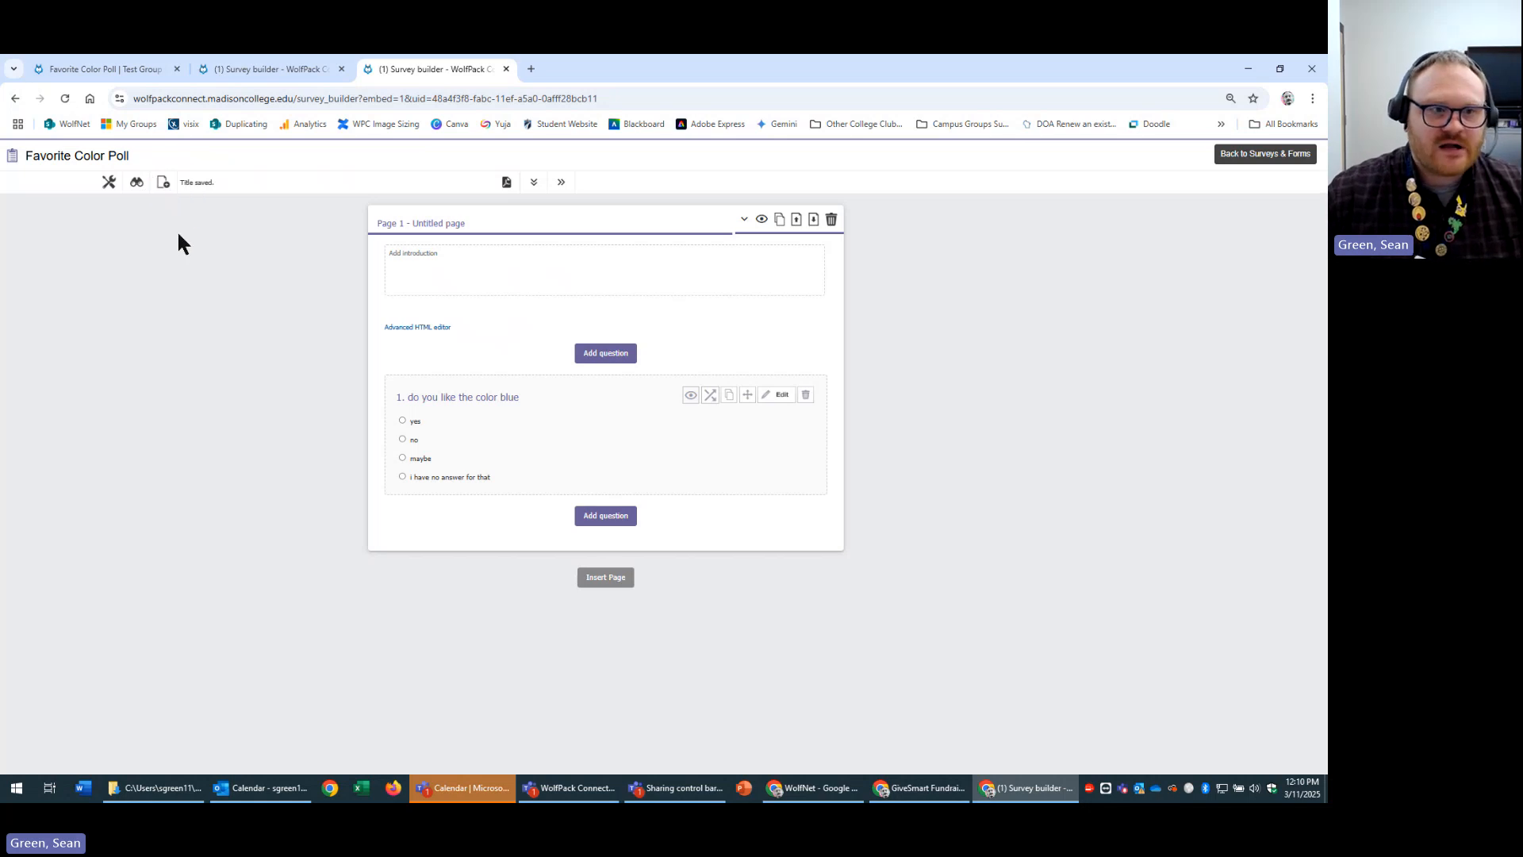
Add an untitled Page 2 below Page 1 and scroll to review it.
click(168, 190)
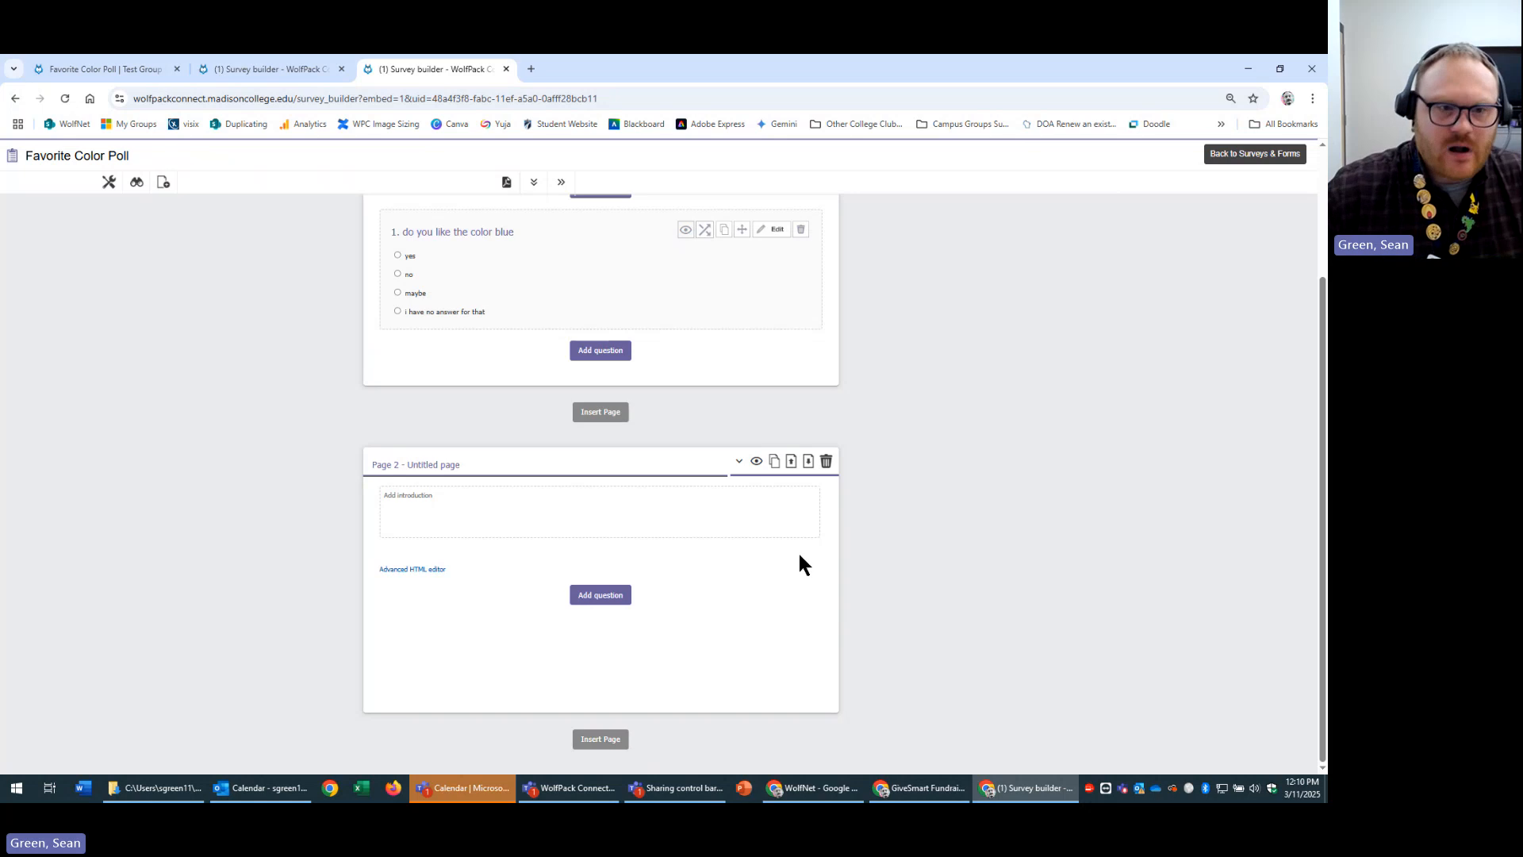
scroll(800, 555, up, 2)
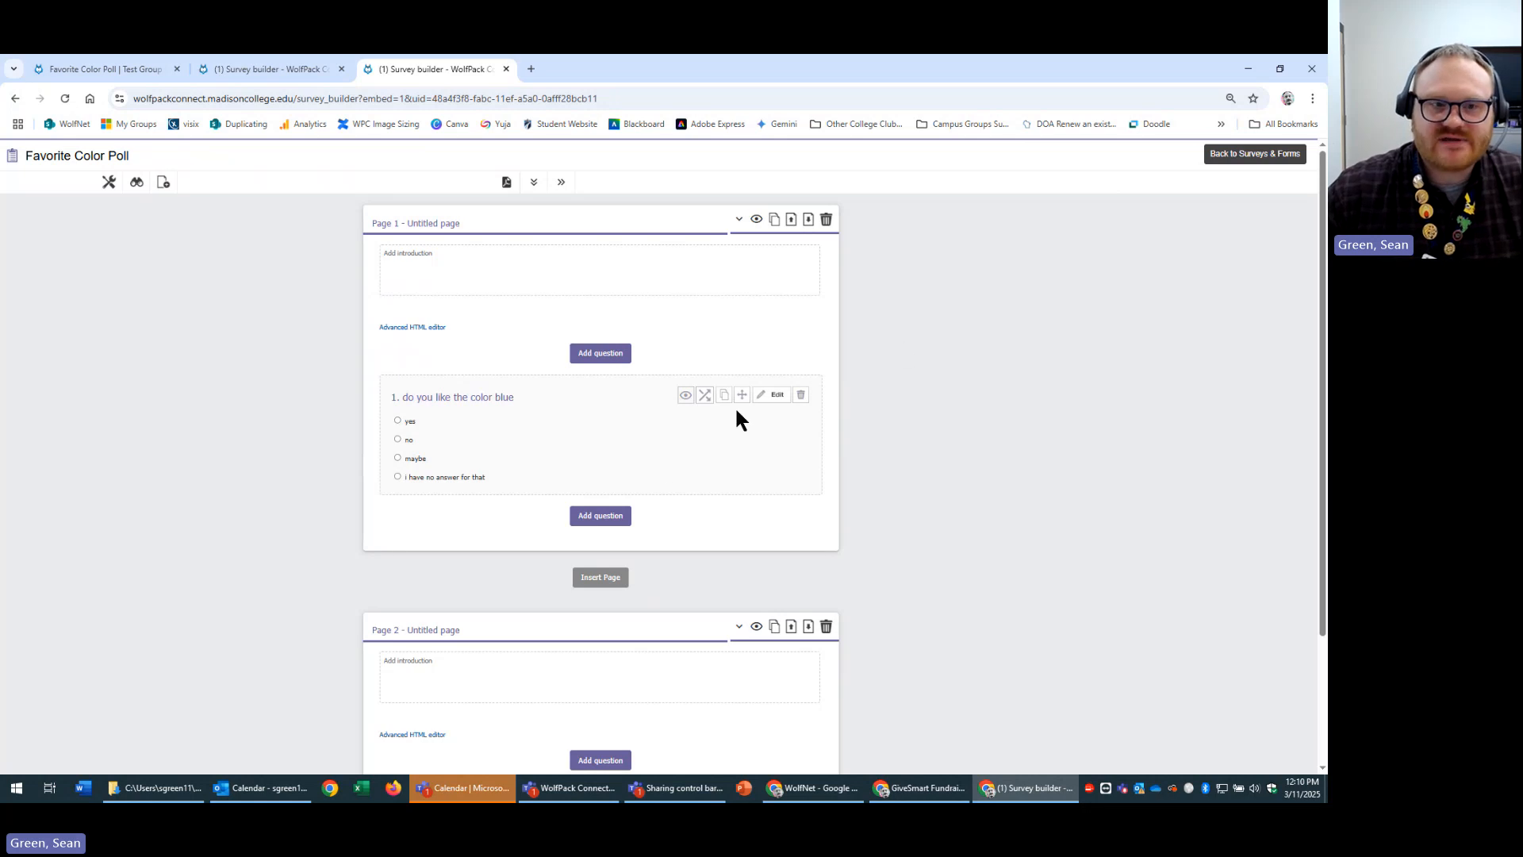
scroll(706, 627, down, 2)
scroll(816, 554, up, 2)
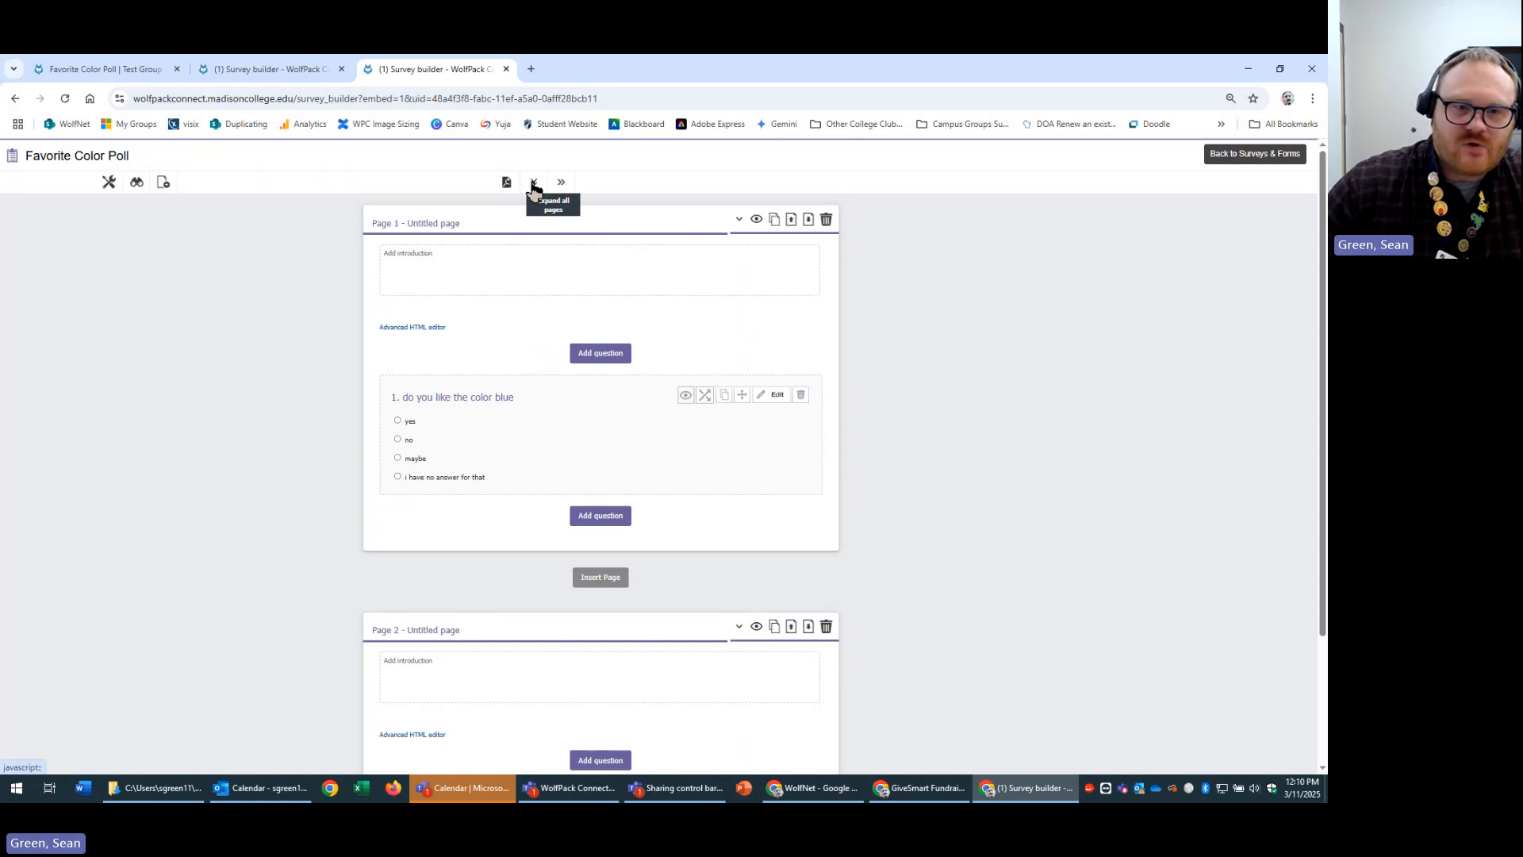
scroll(788, 484, down, 2)
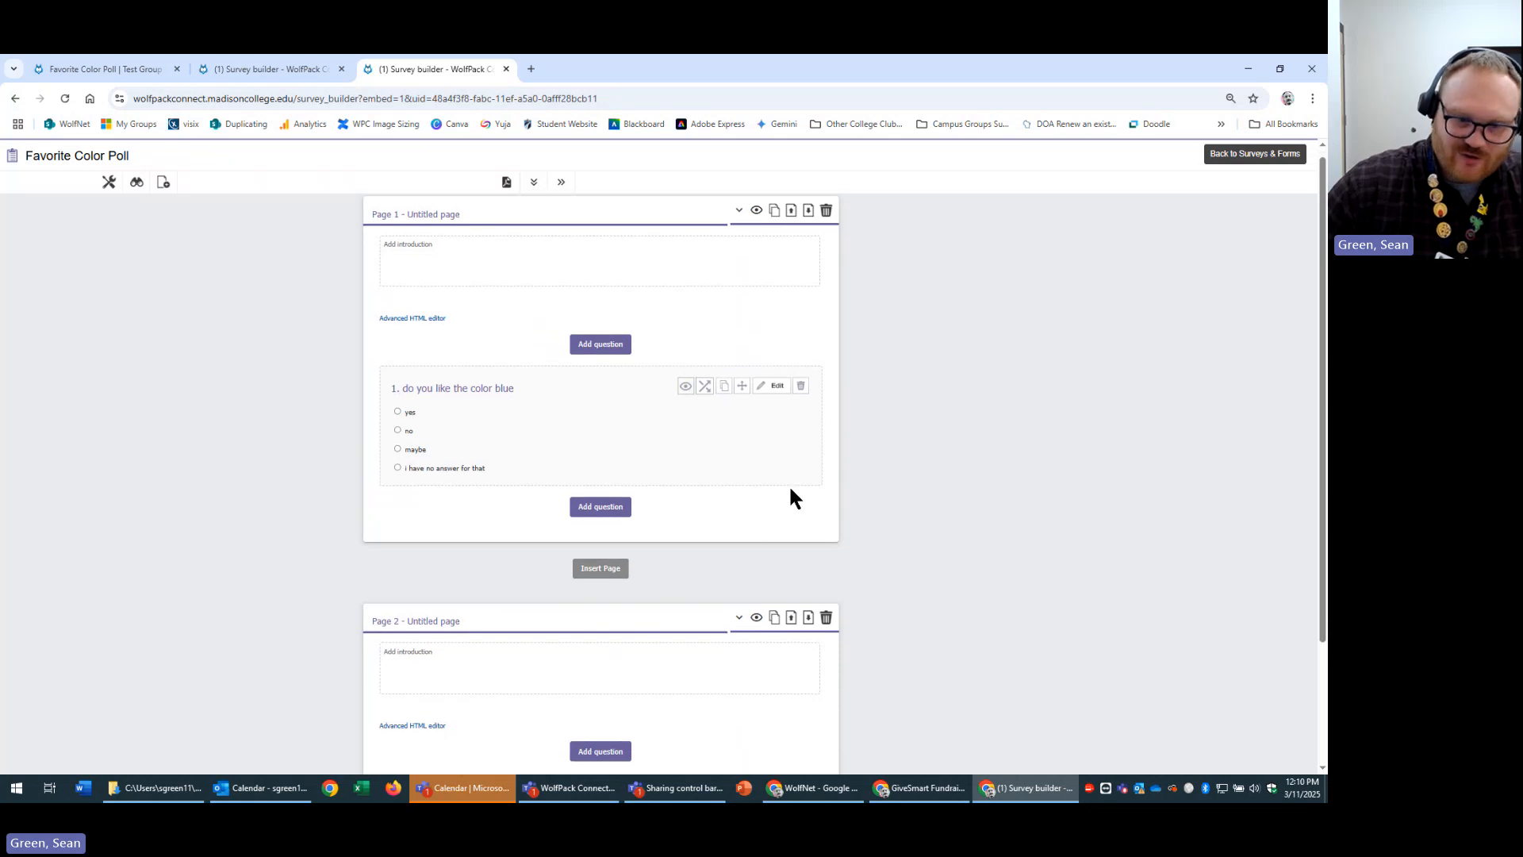
scroll(775, 579, up, 2)
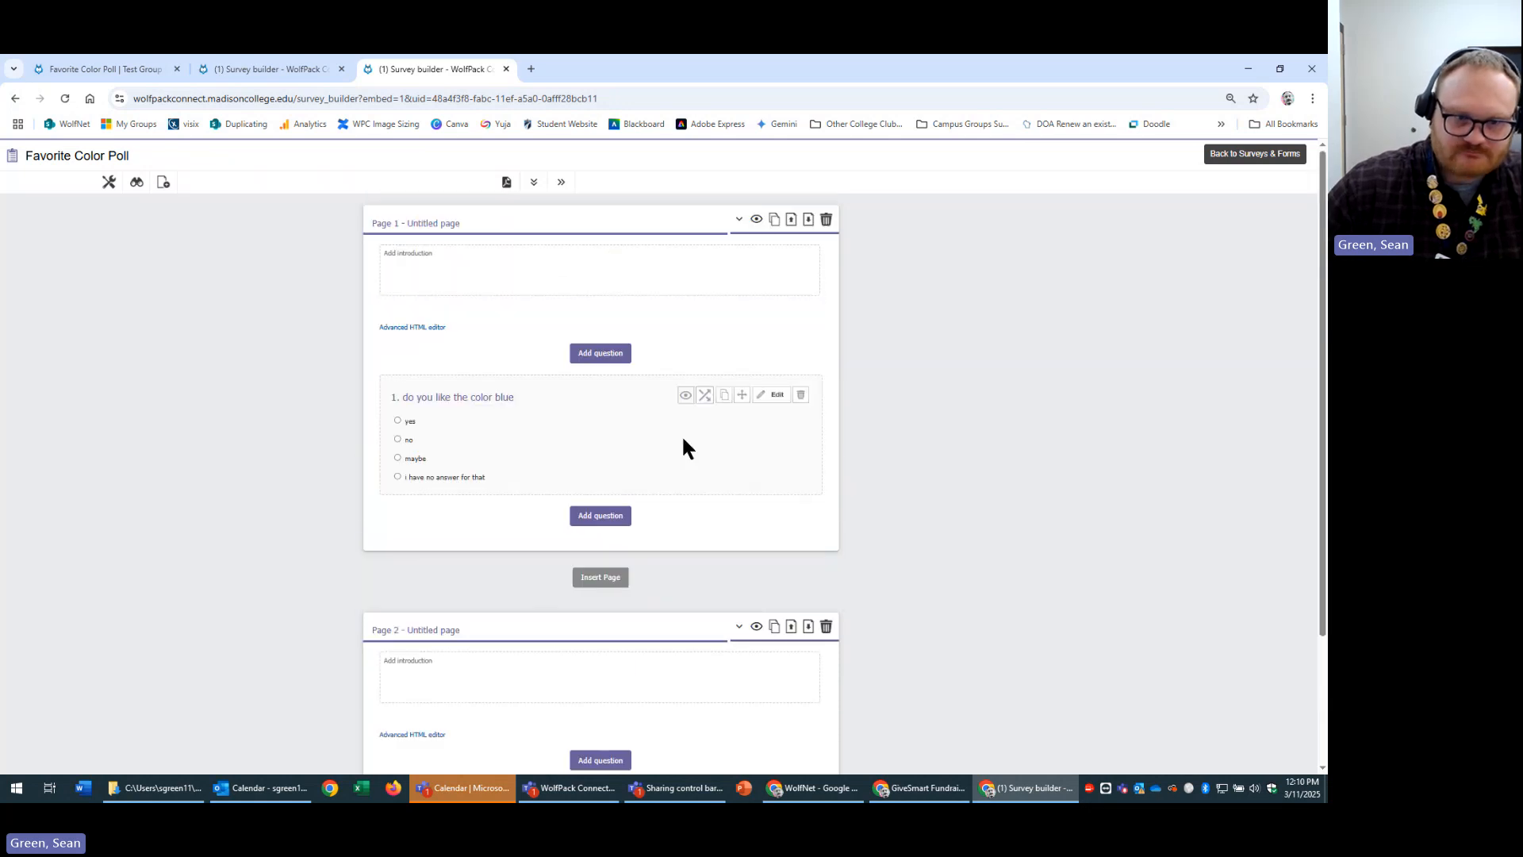
click(559, 188)
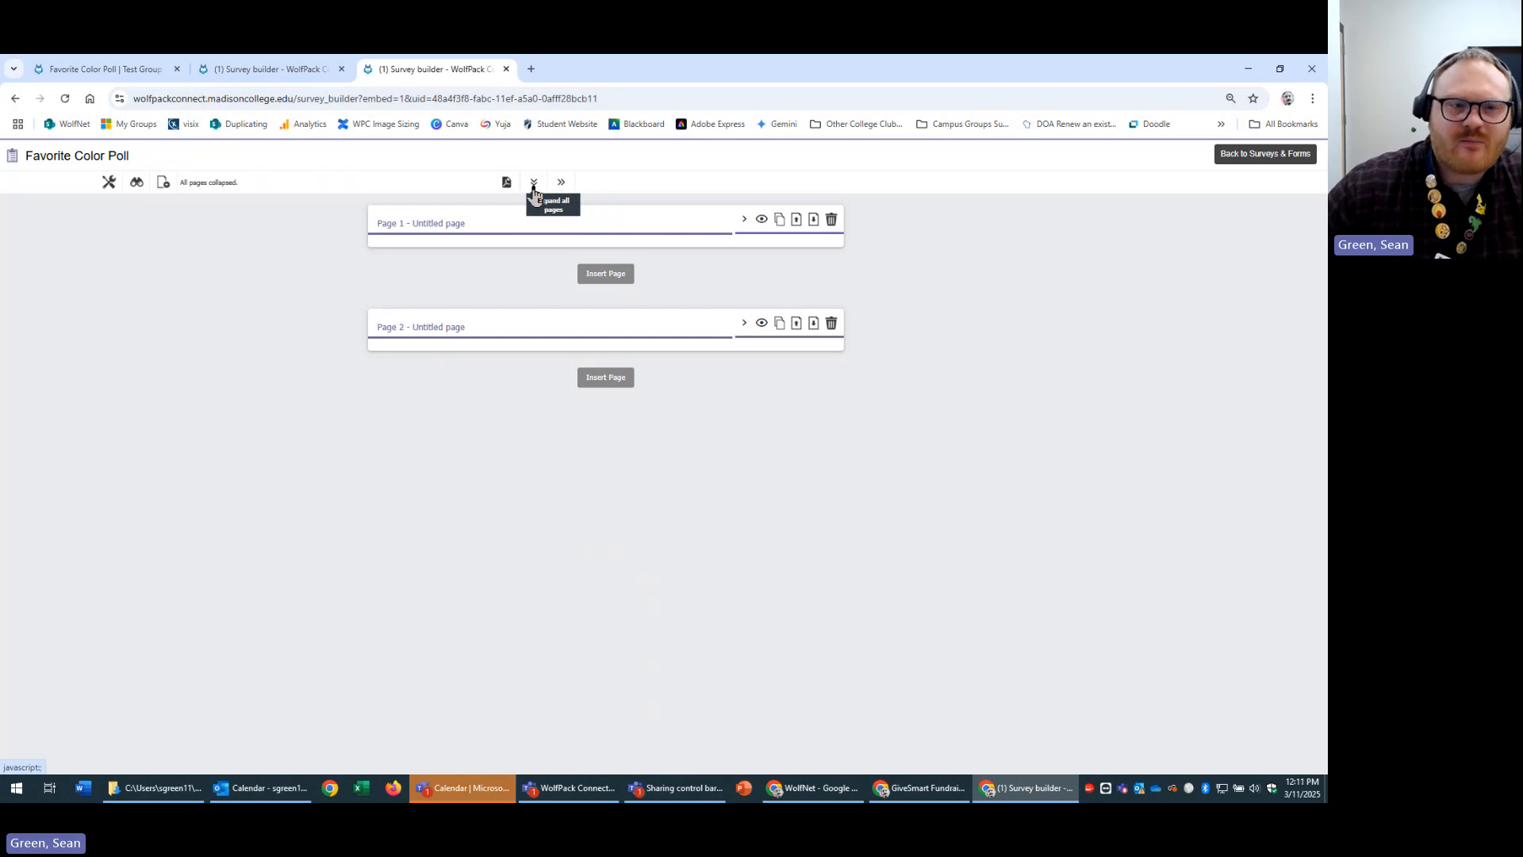
click(533, 184)
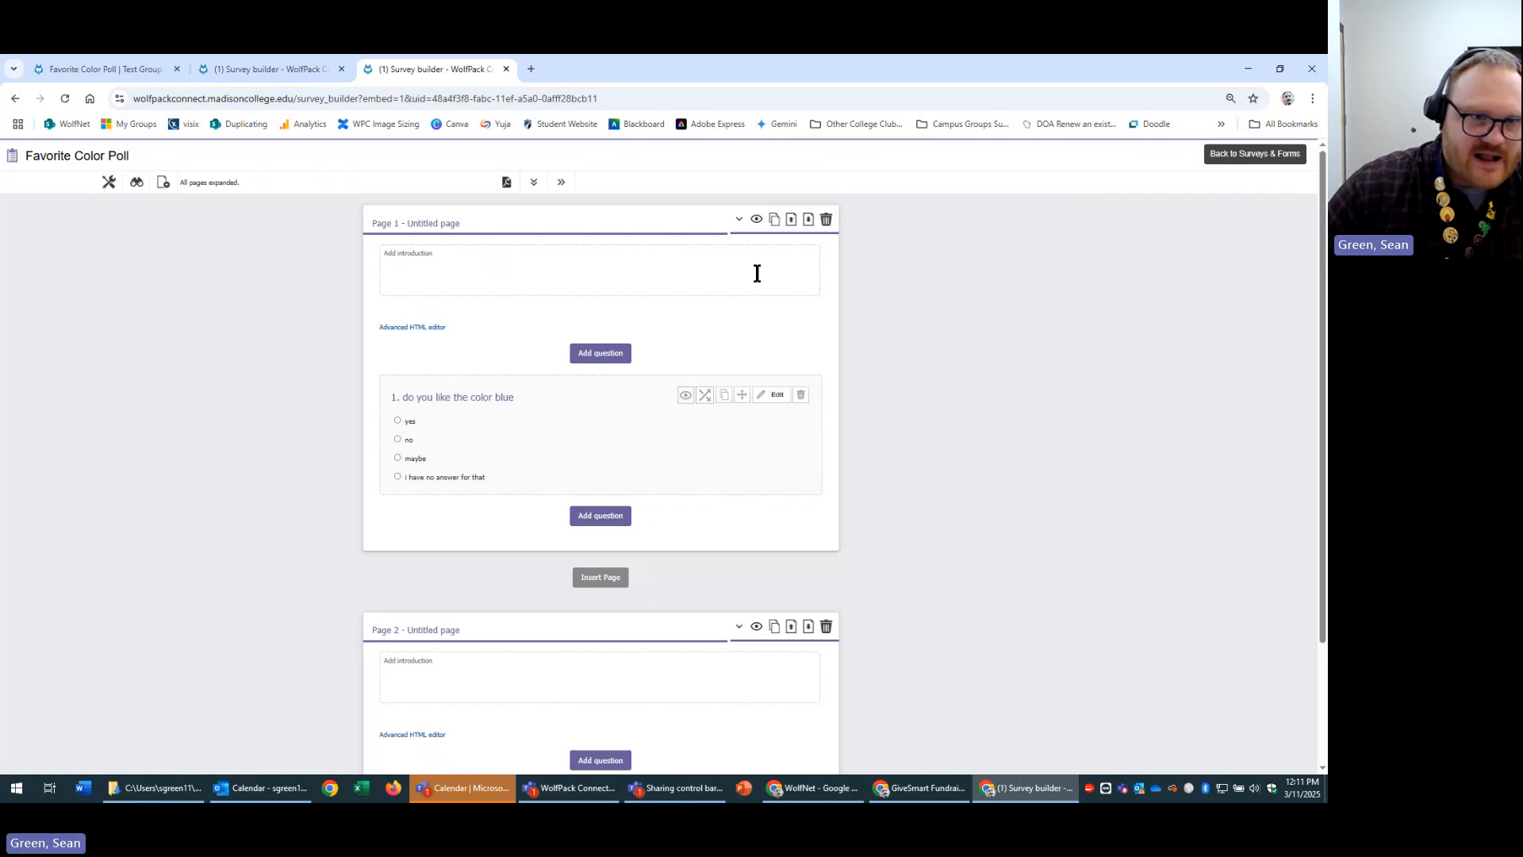
Type 'this is a introduction to the poll on your favorite color' into page 1's introduction and save it.
click(606, 272)
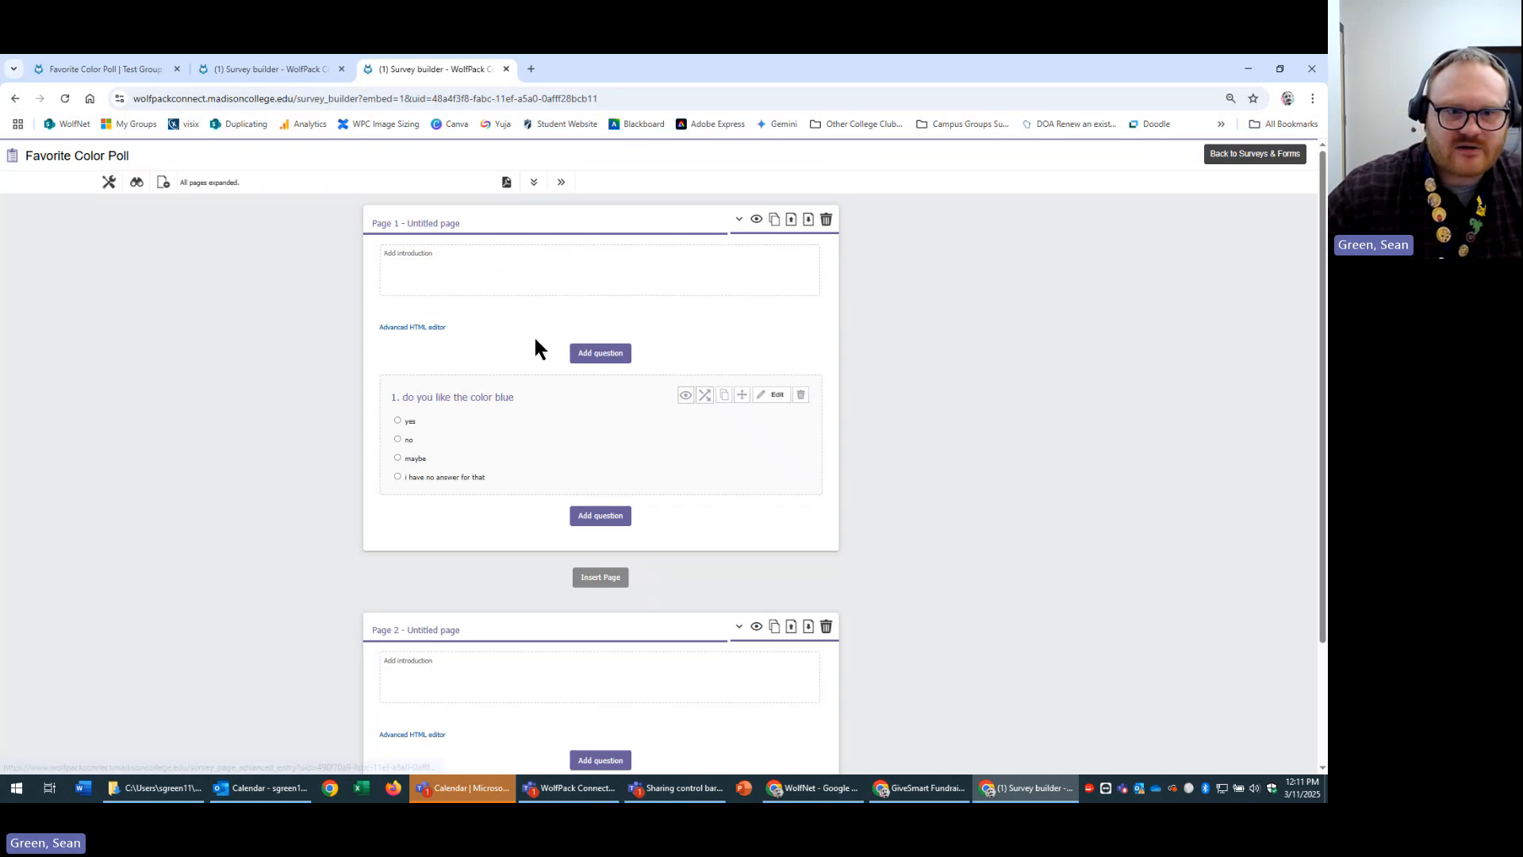
click(486, 276)
text(this is a introduction to the poll on yo)
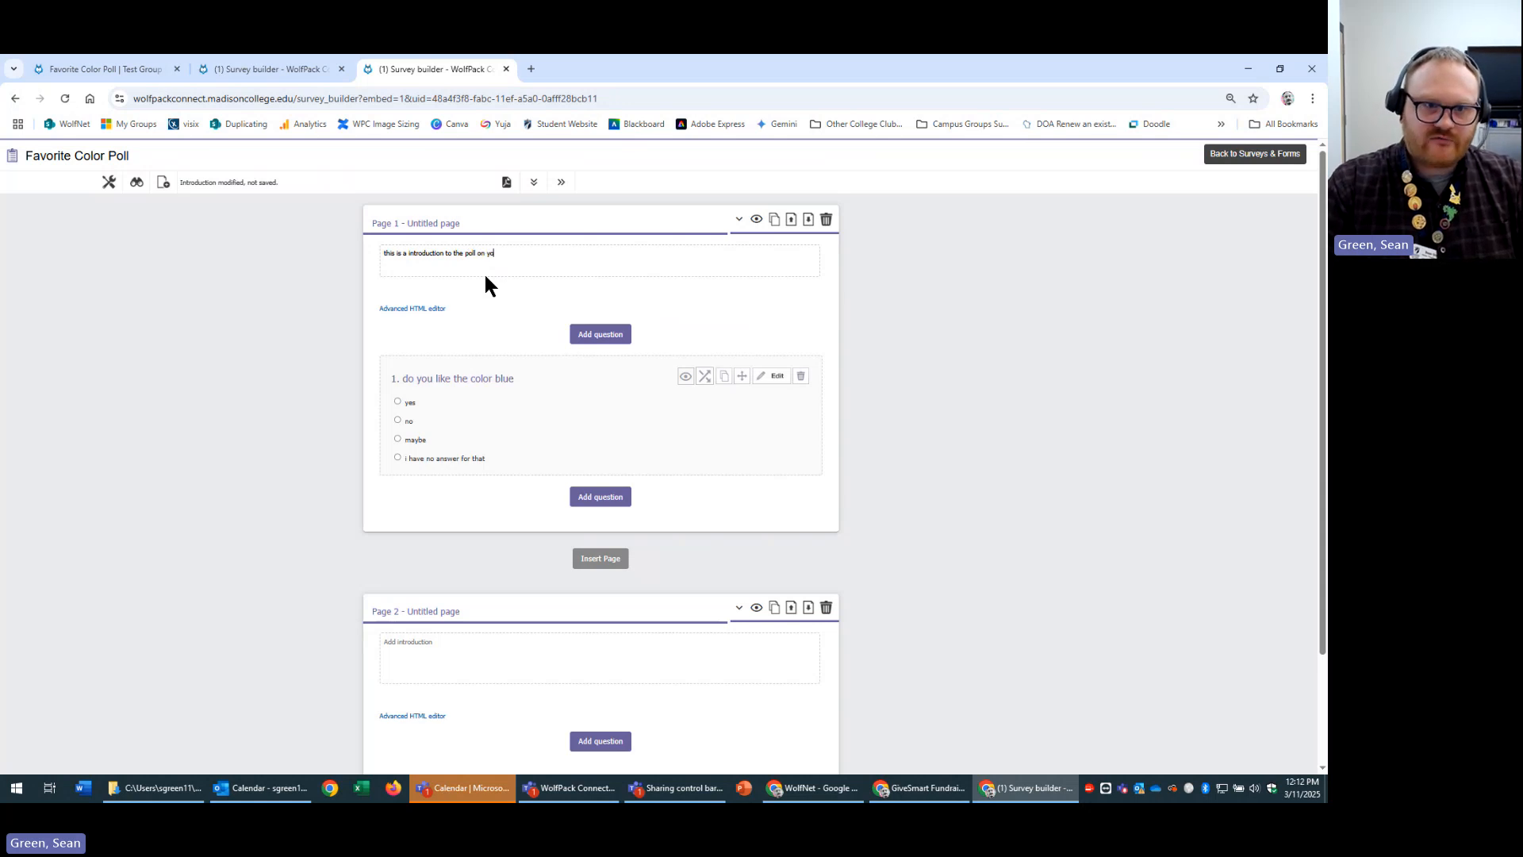
text(ur favorite c)
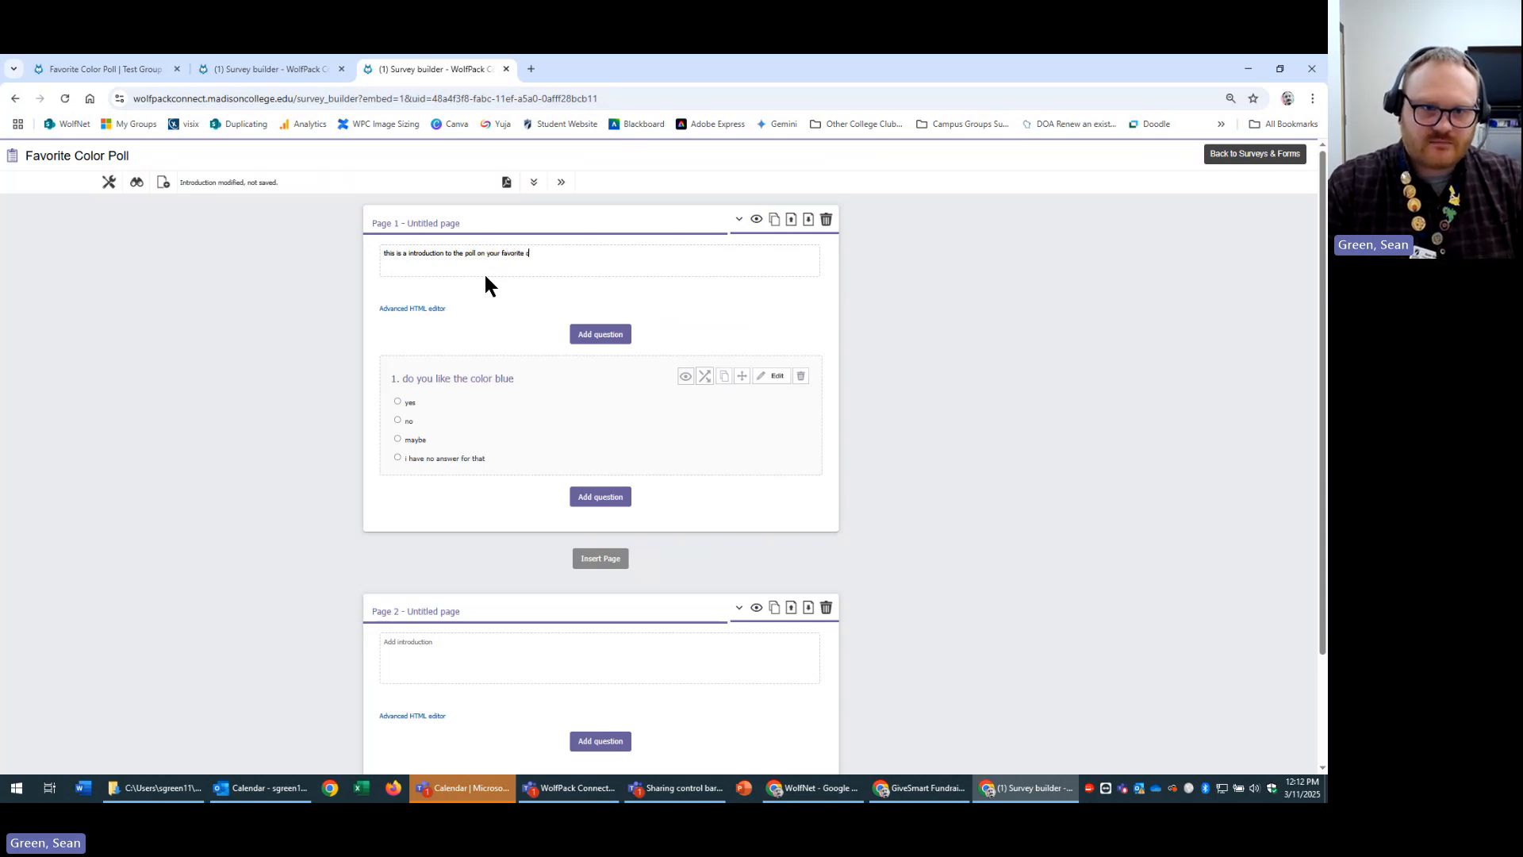
text(olor)
click(1189, 357)
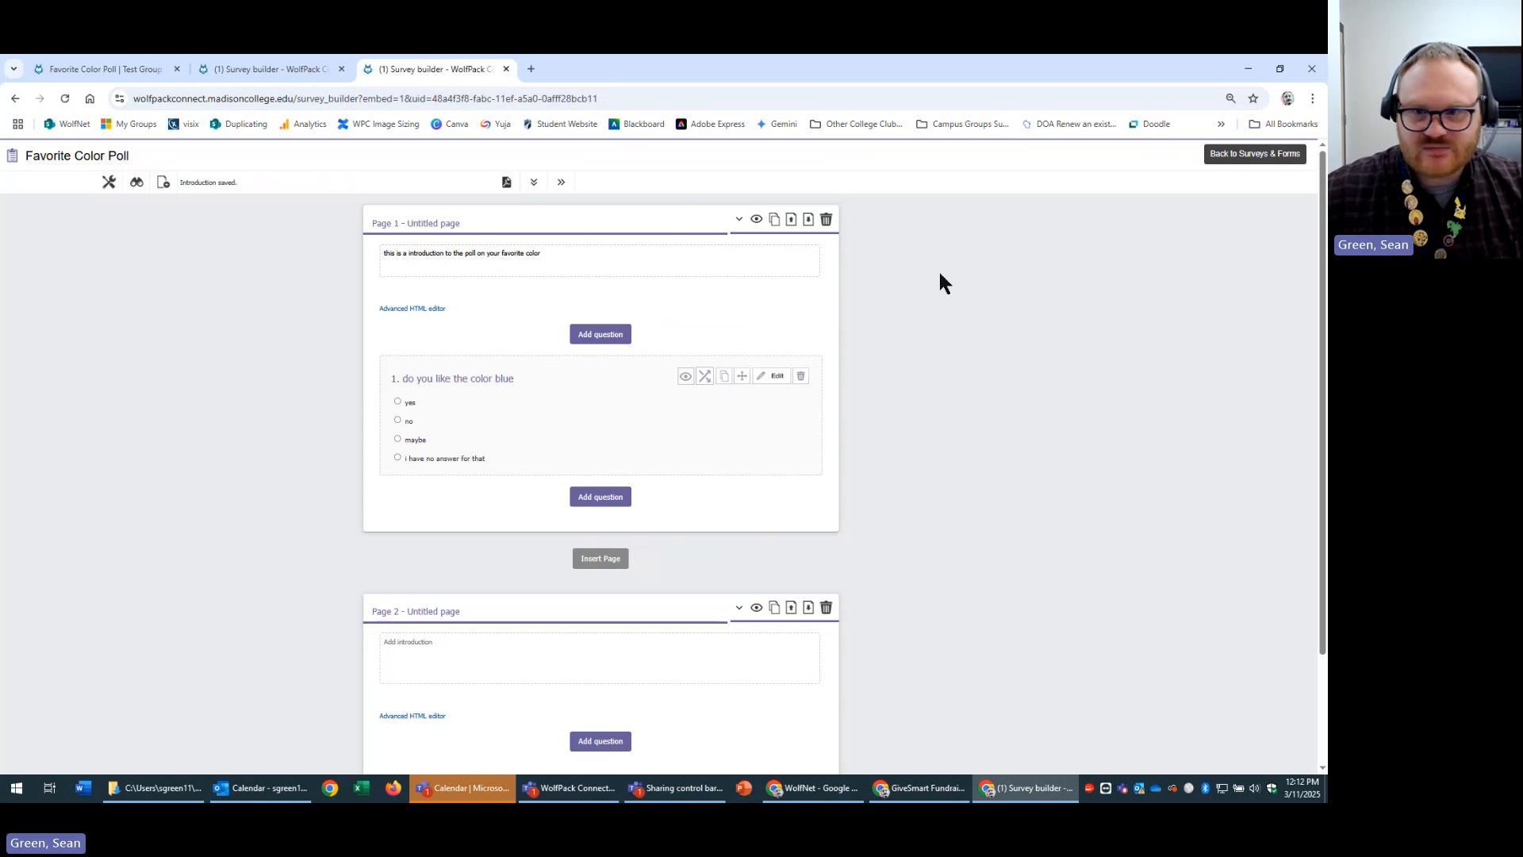
Remove the stray 'd' accidentally added after 'color' in the introduction.
click(635, 260)
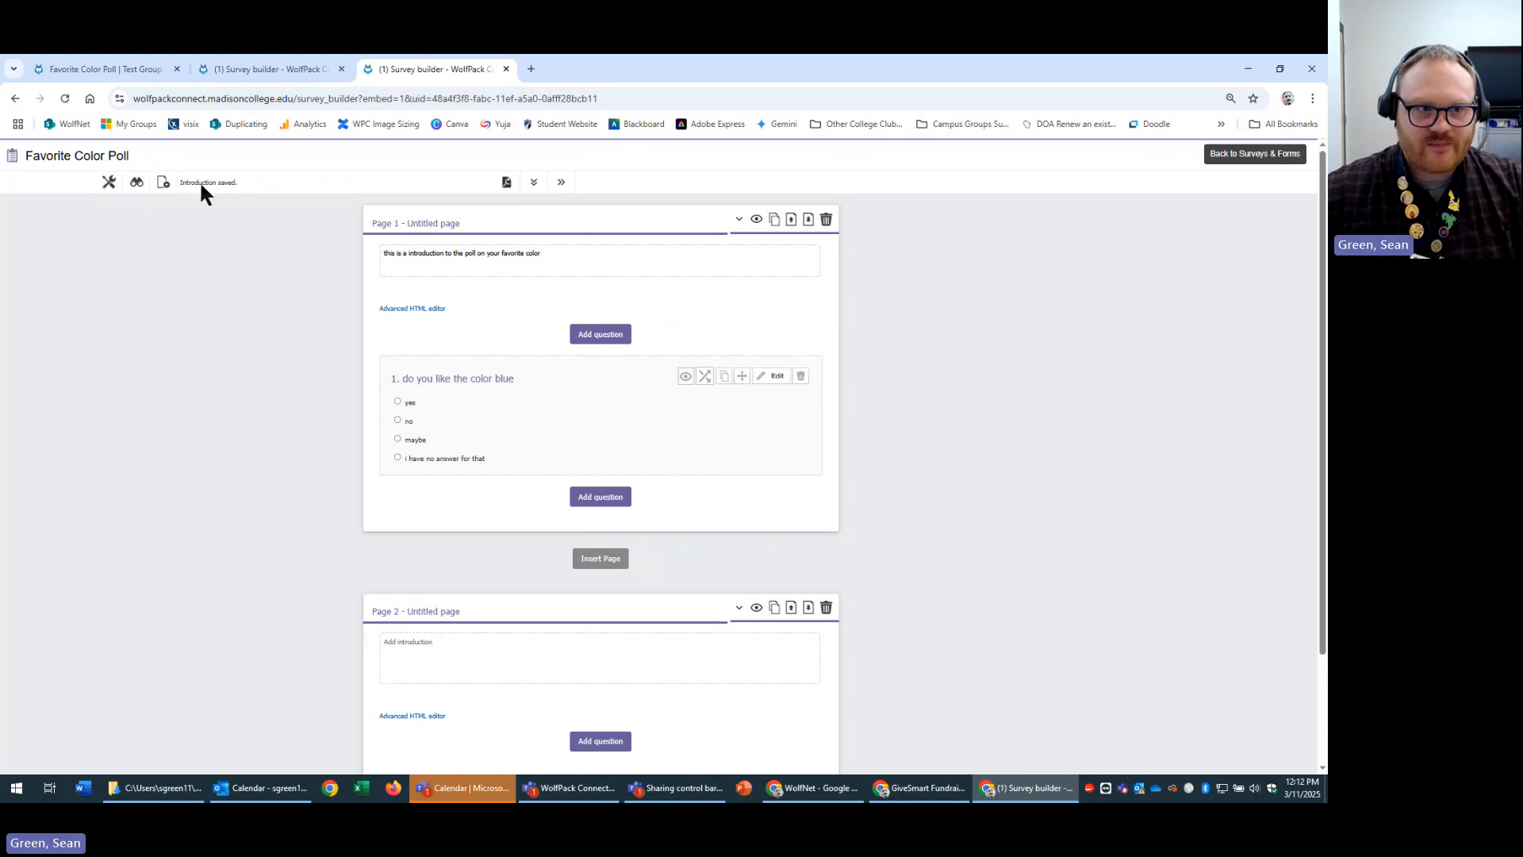
click(578, 267)
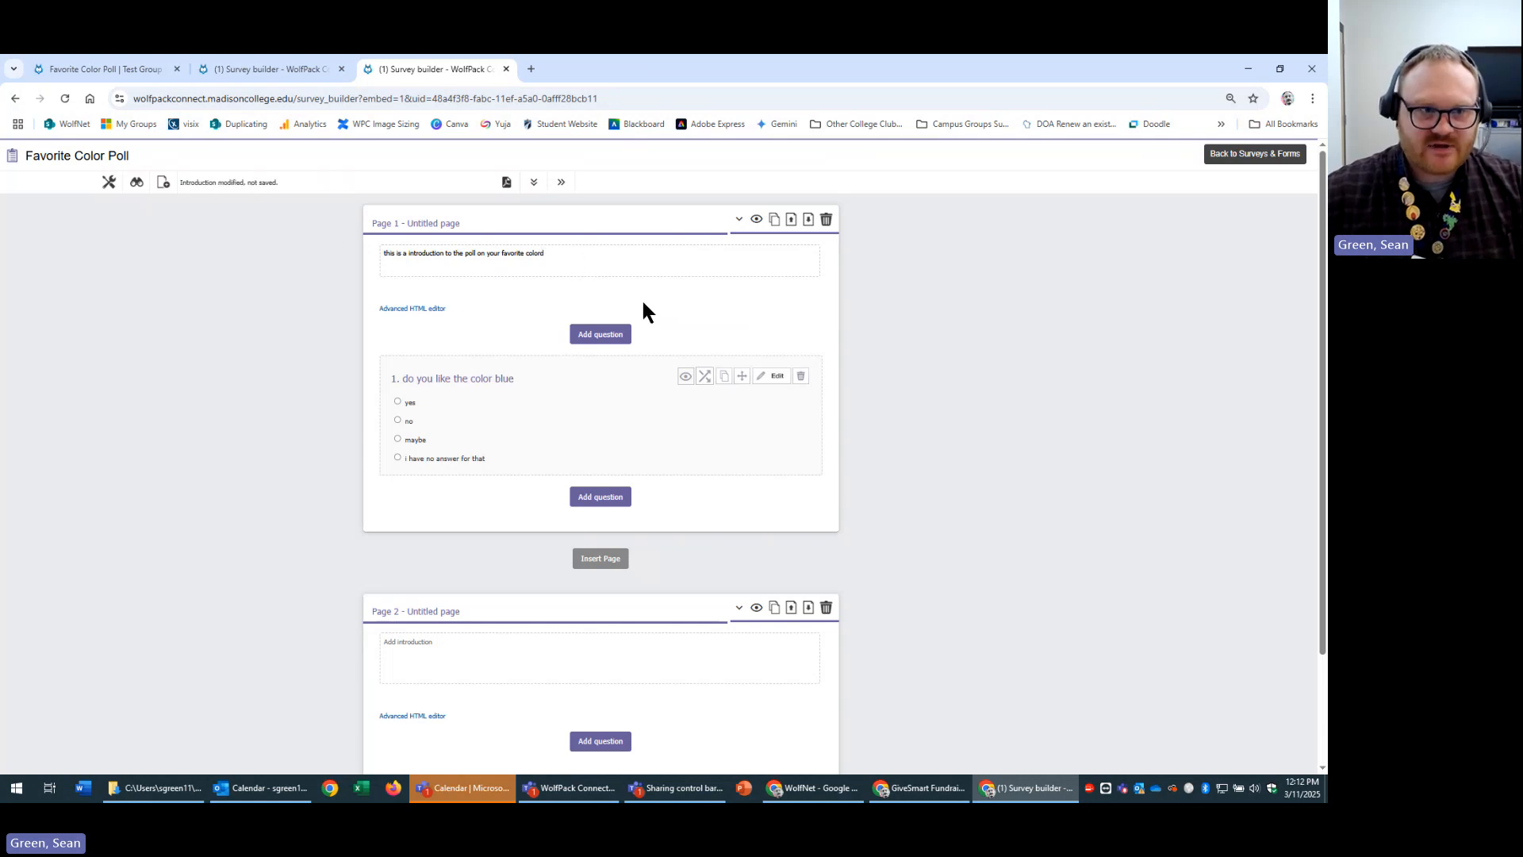
text(d)
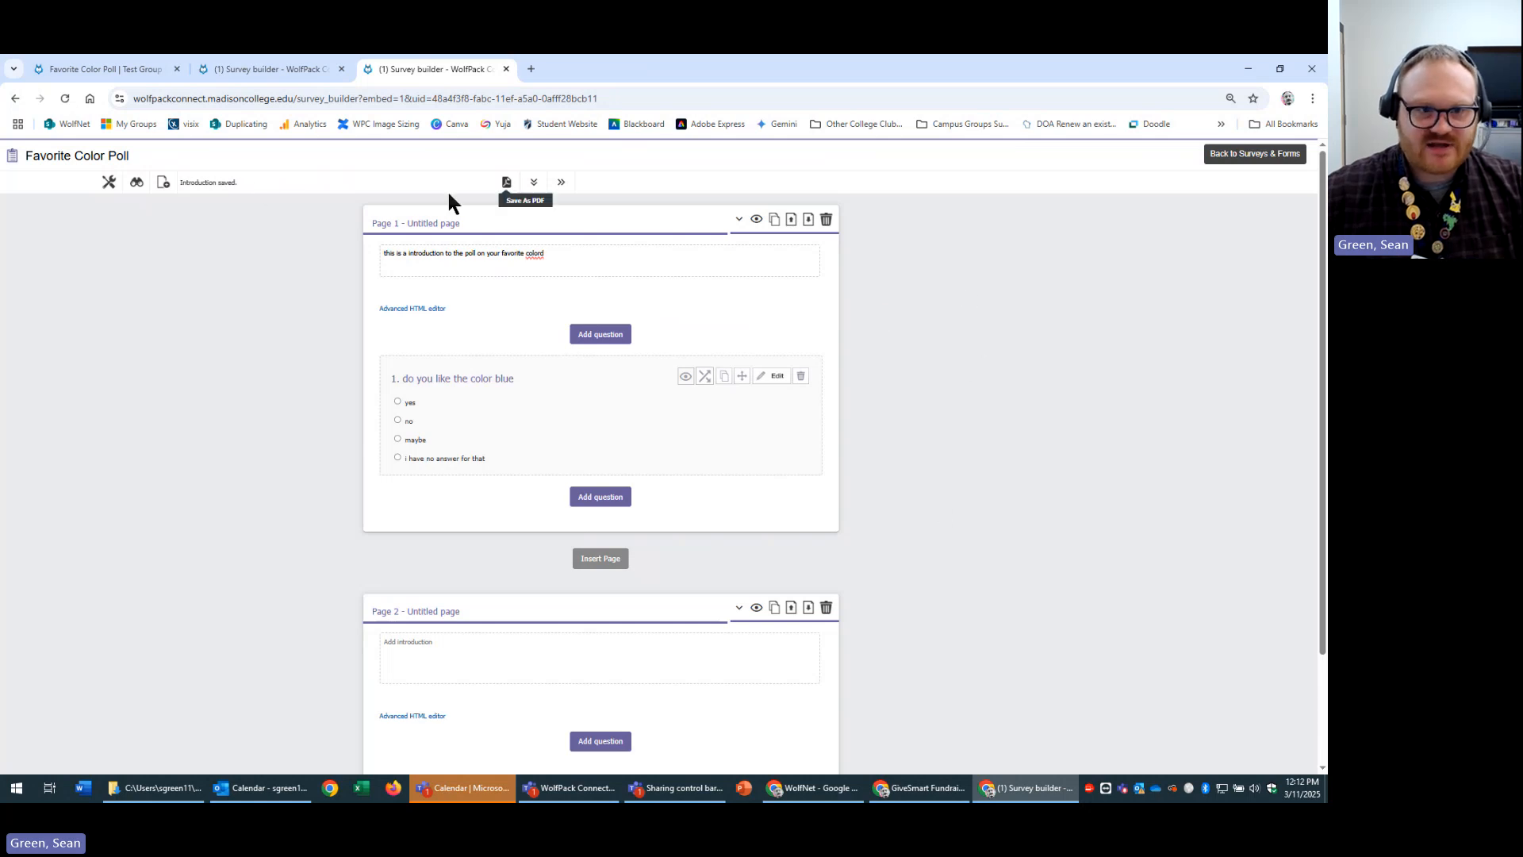
click(604, 247)
key(BackSpace)
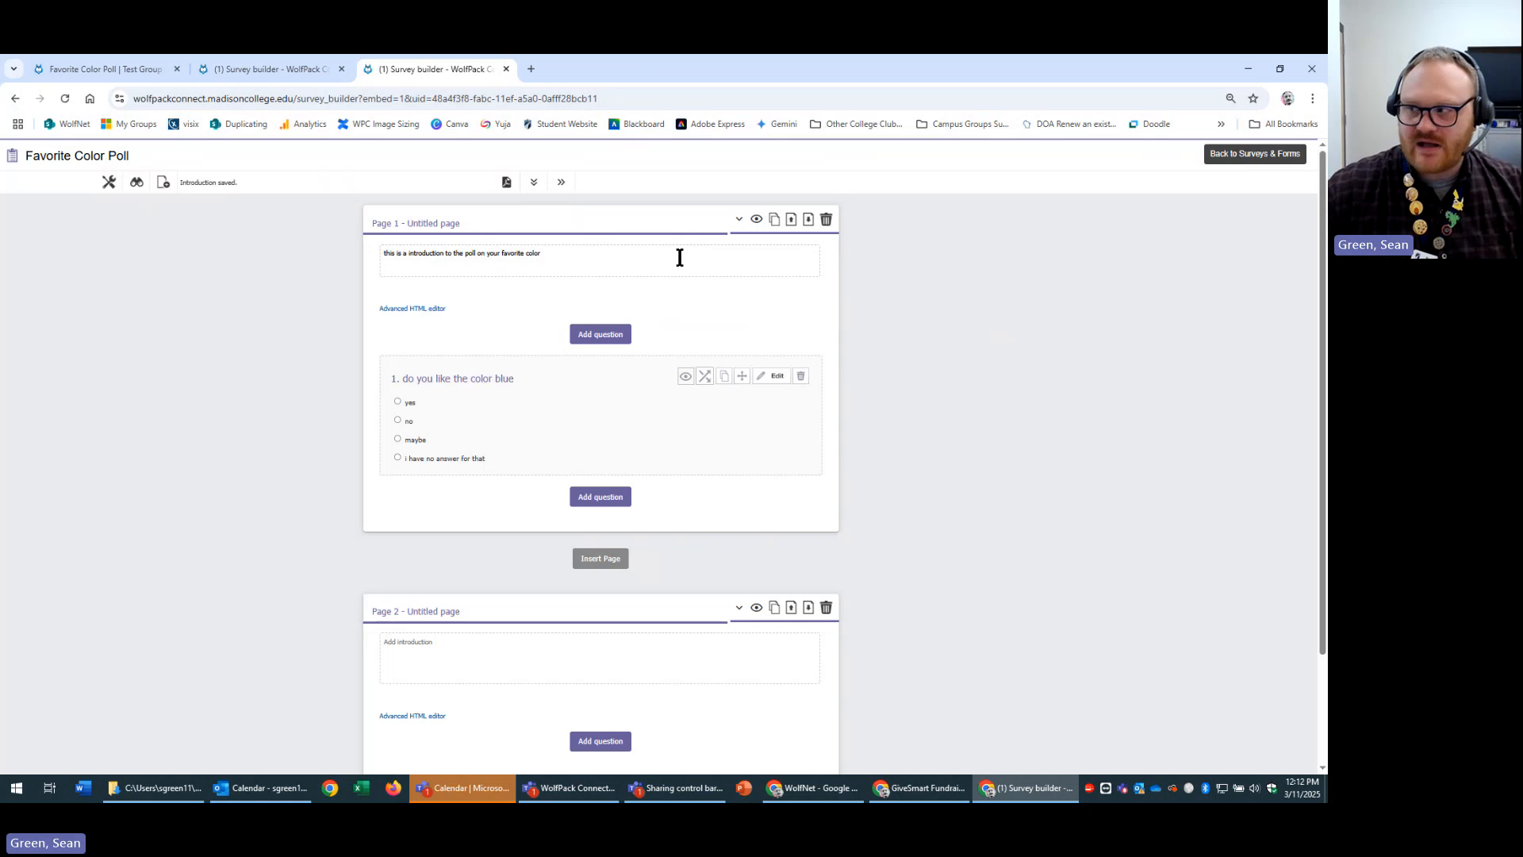
Start a poll preview to check page 1's introduction, then go back to the survey builder.
click(137, 186)
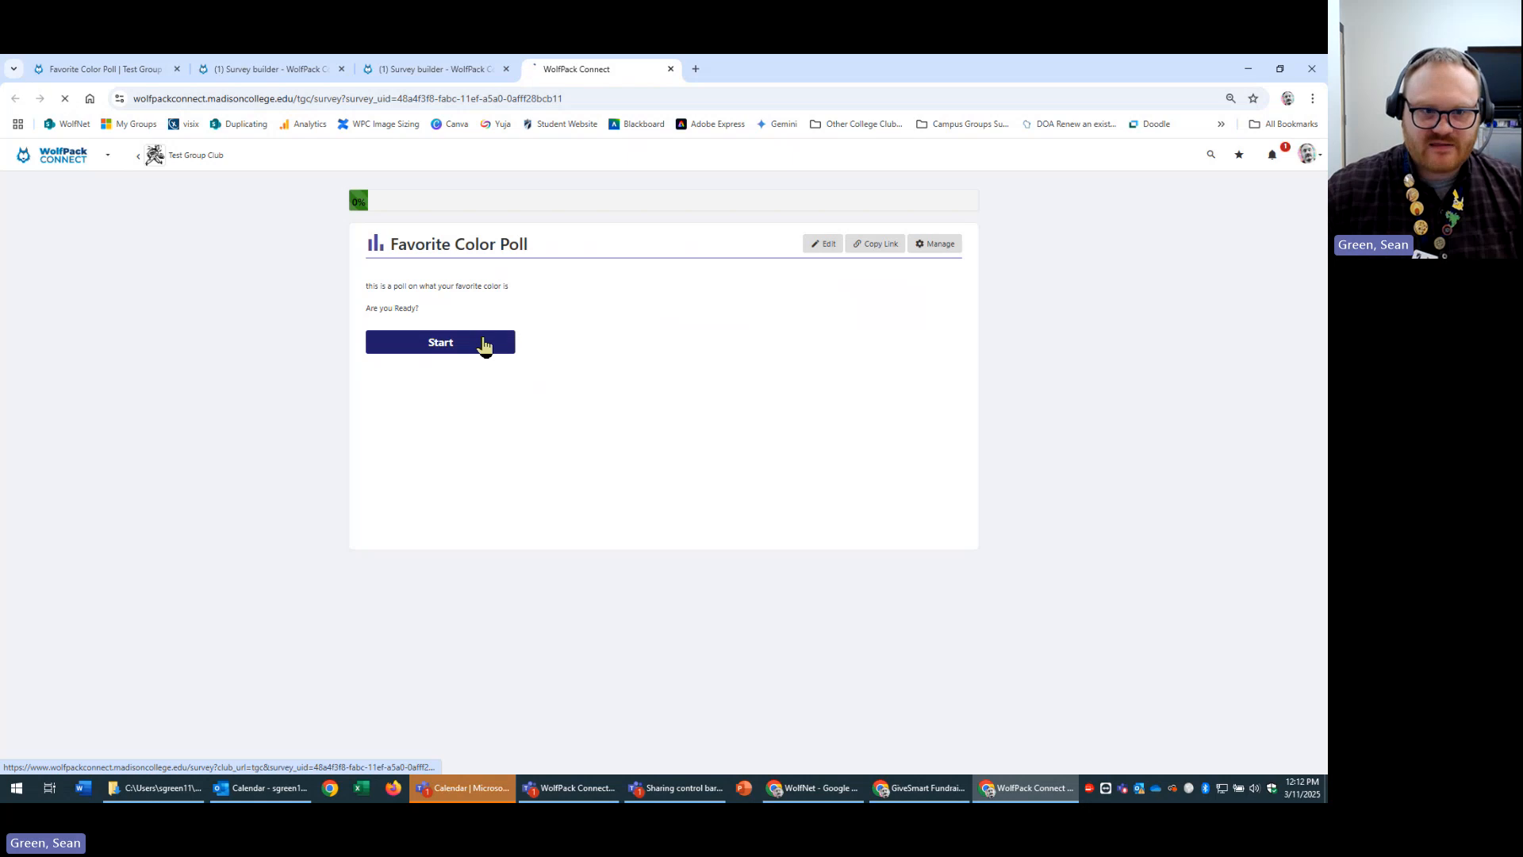
click(484, 344)
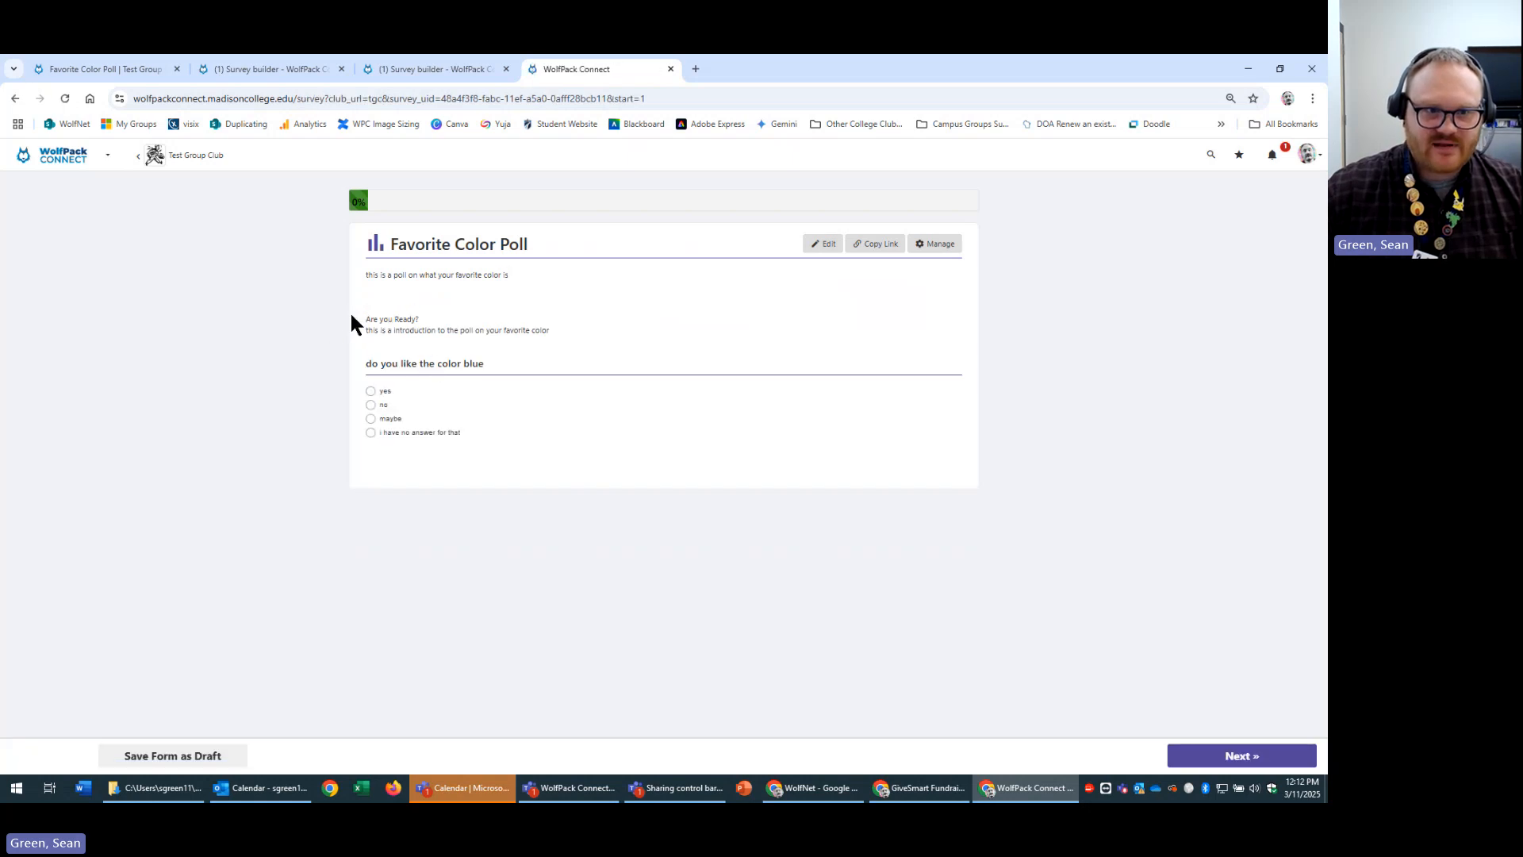
drag(344, 276, 525, 274)
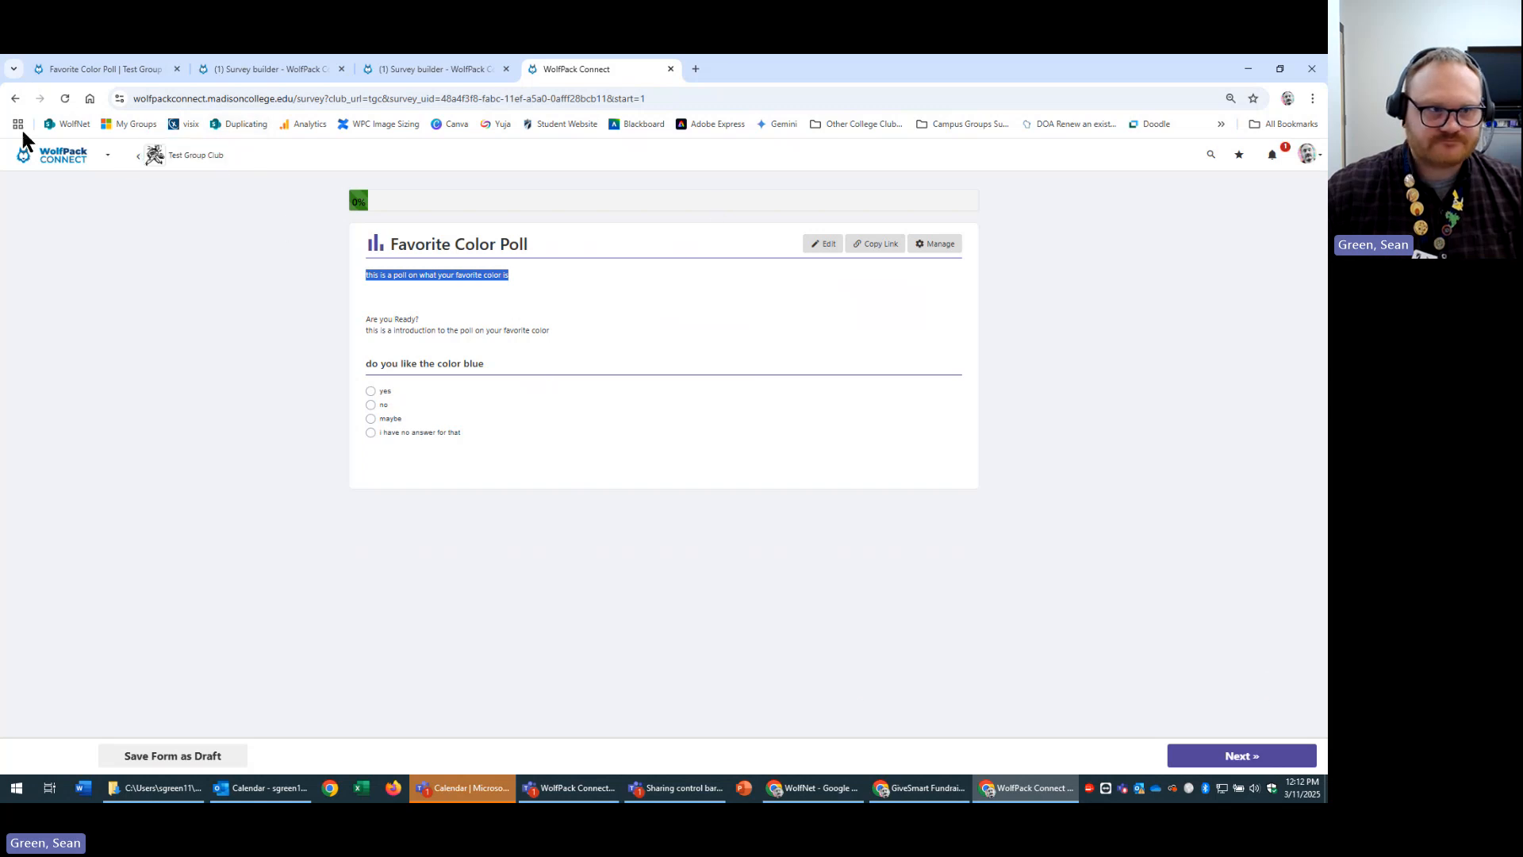
click(15, 99)
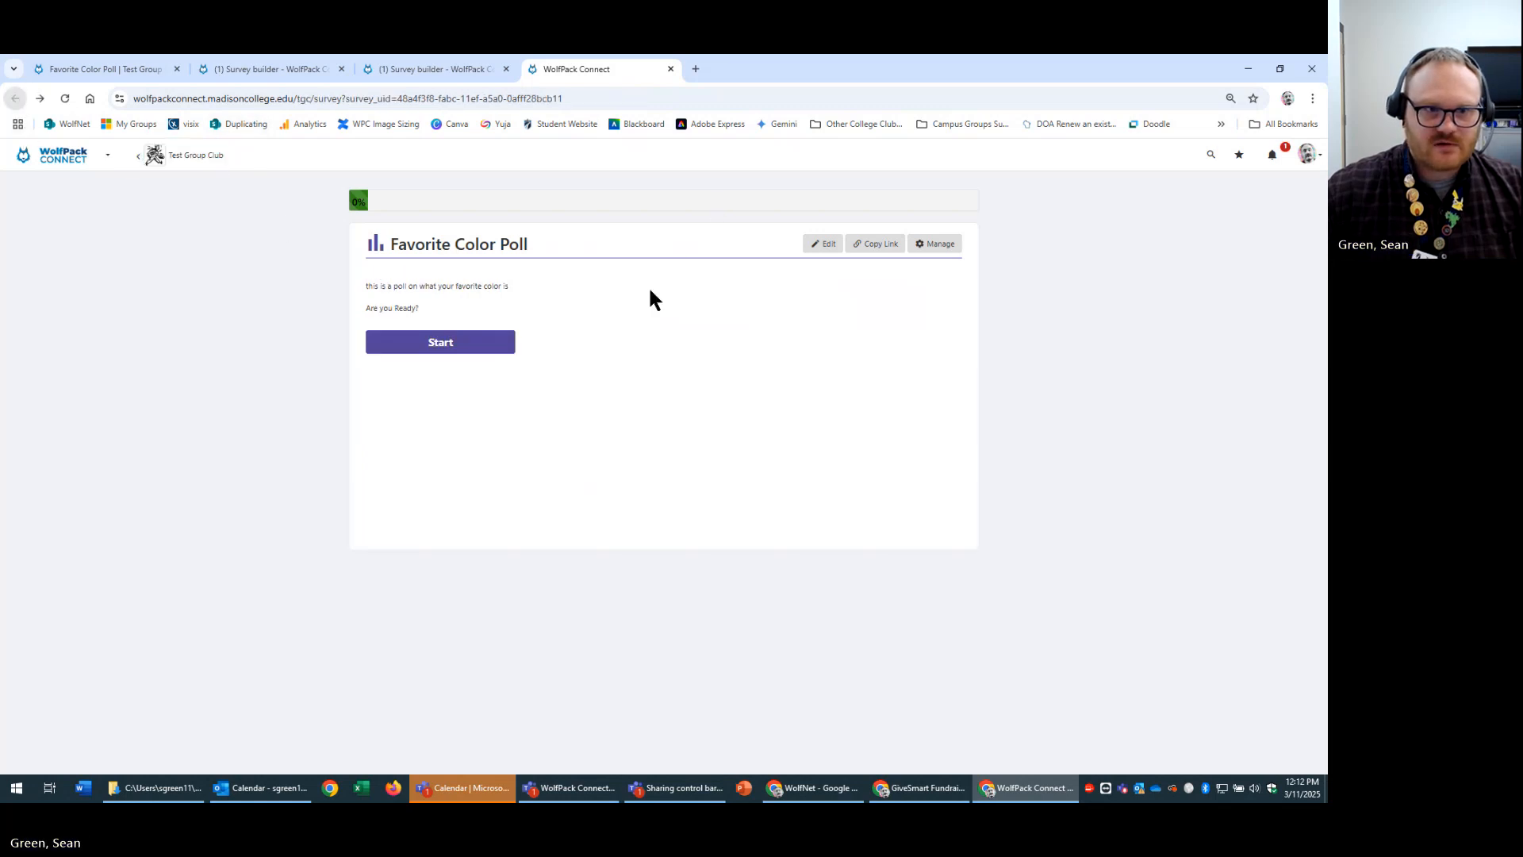
click(163, 159)
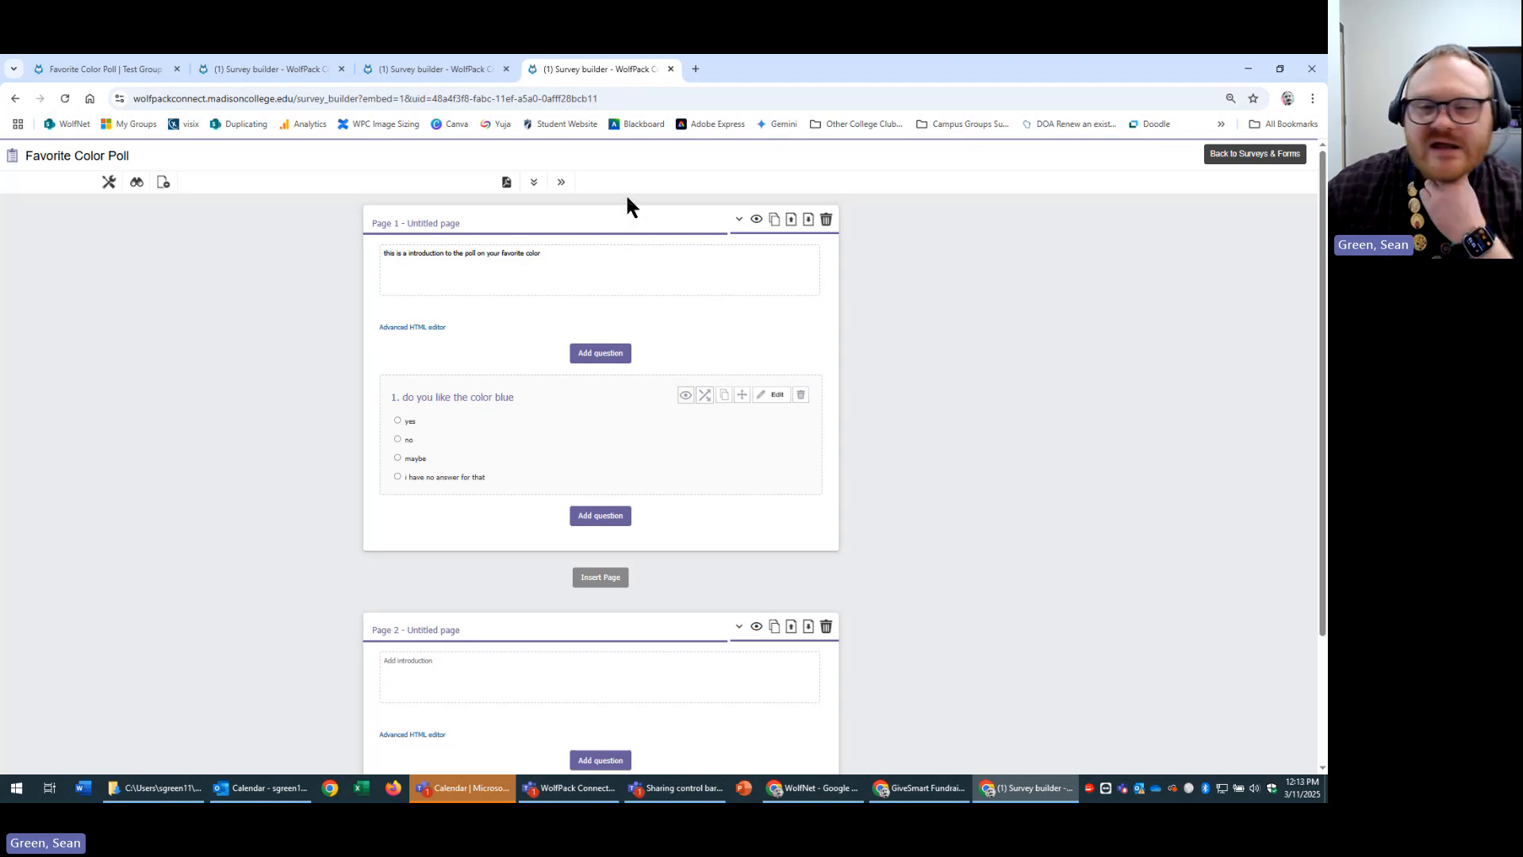
Select page 1's introduction text and move to the Favorite Color Poll submissions page.
click(642, 265)
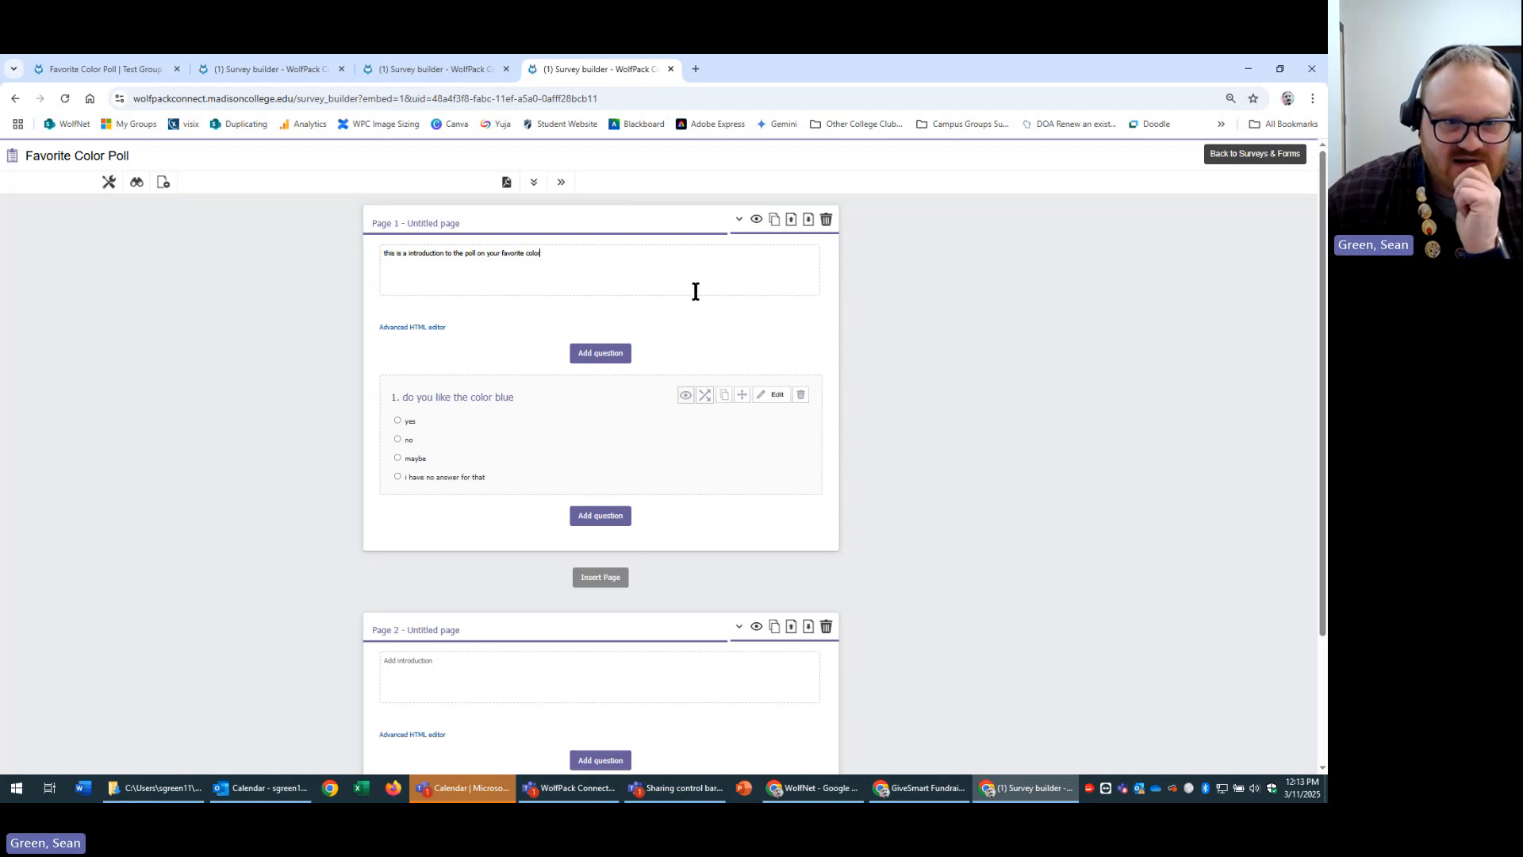
key(ctrl+a)
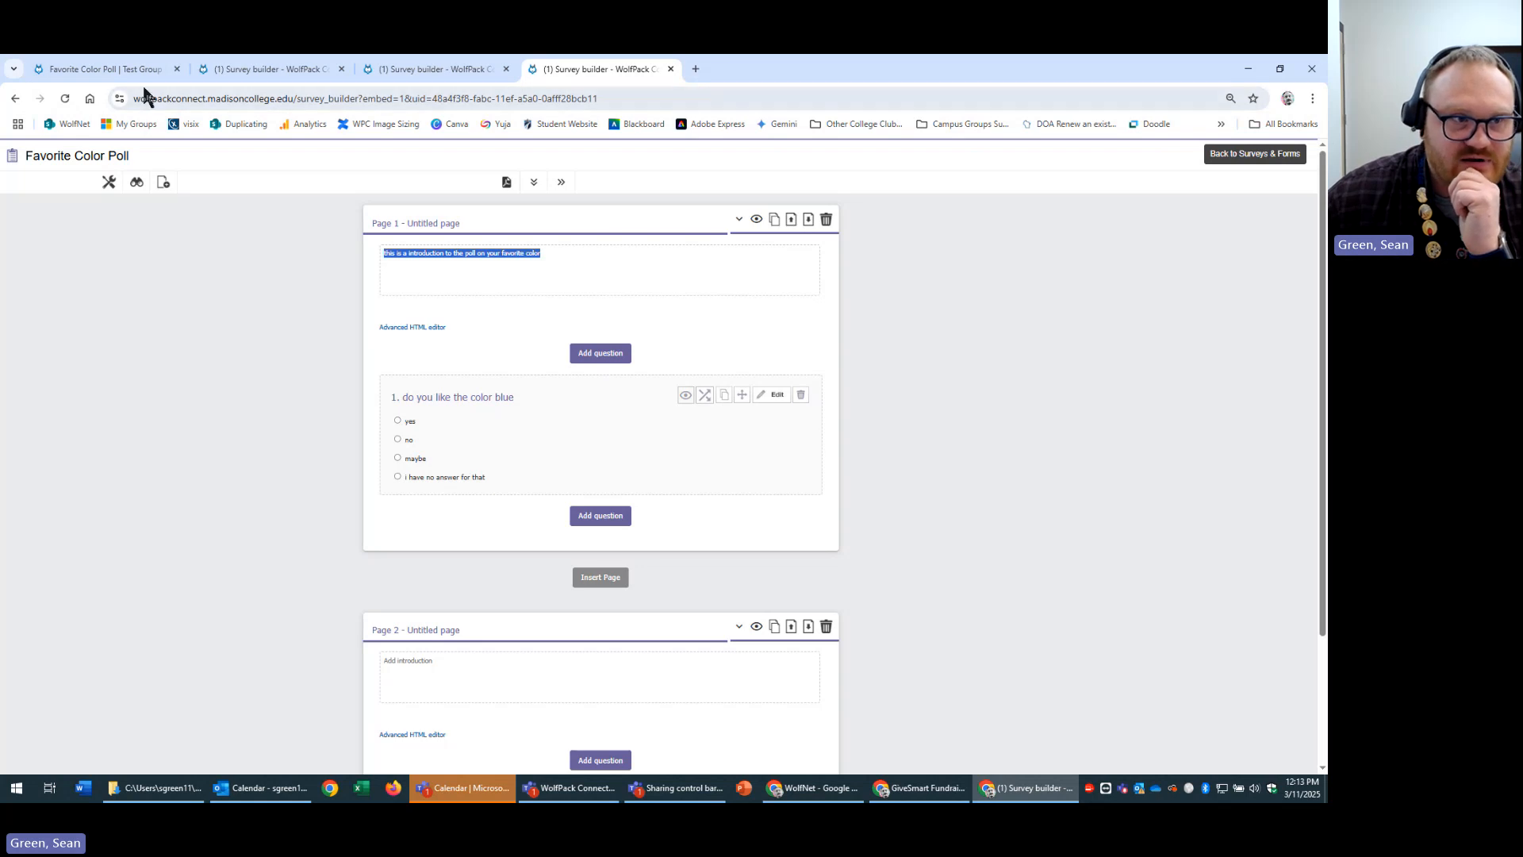
click(112, 69)
Switch to Executive Leadership Team and open the Campus Fun Day - Sign-Up submissions.
click(252, 156)
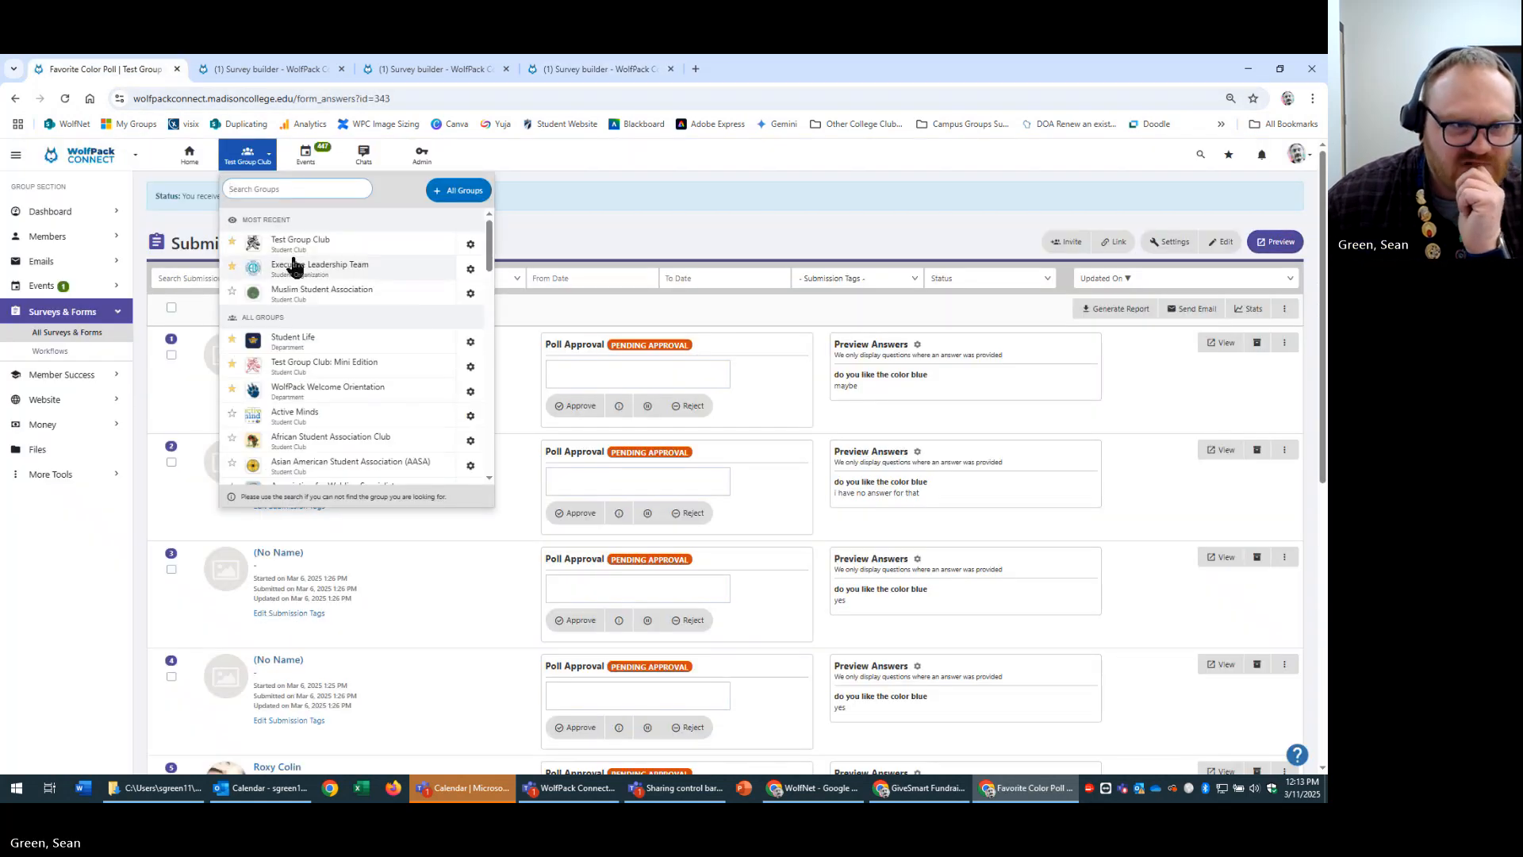
click(361, 268)
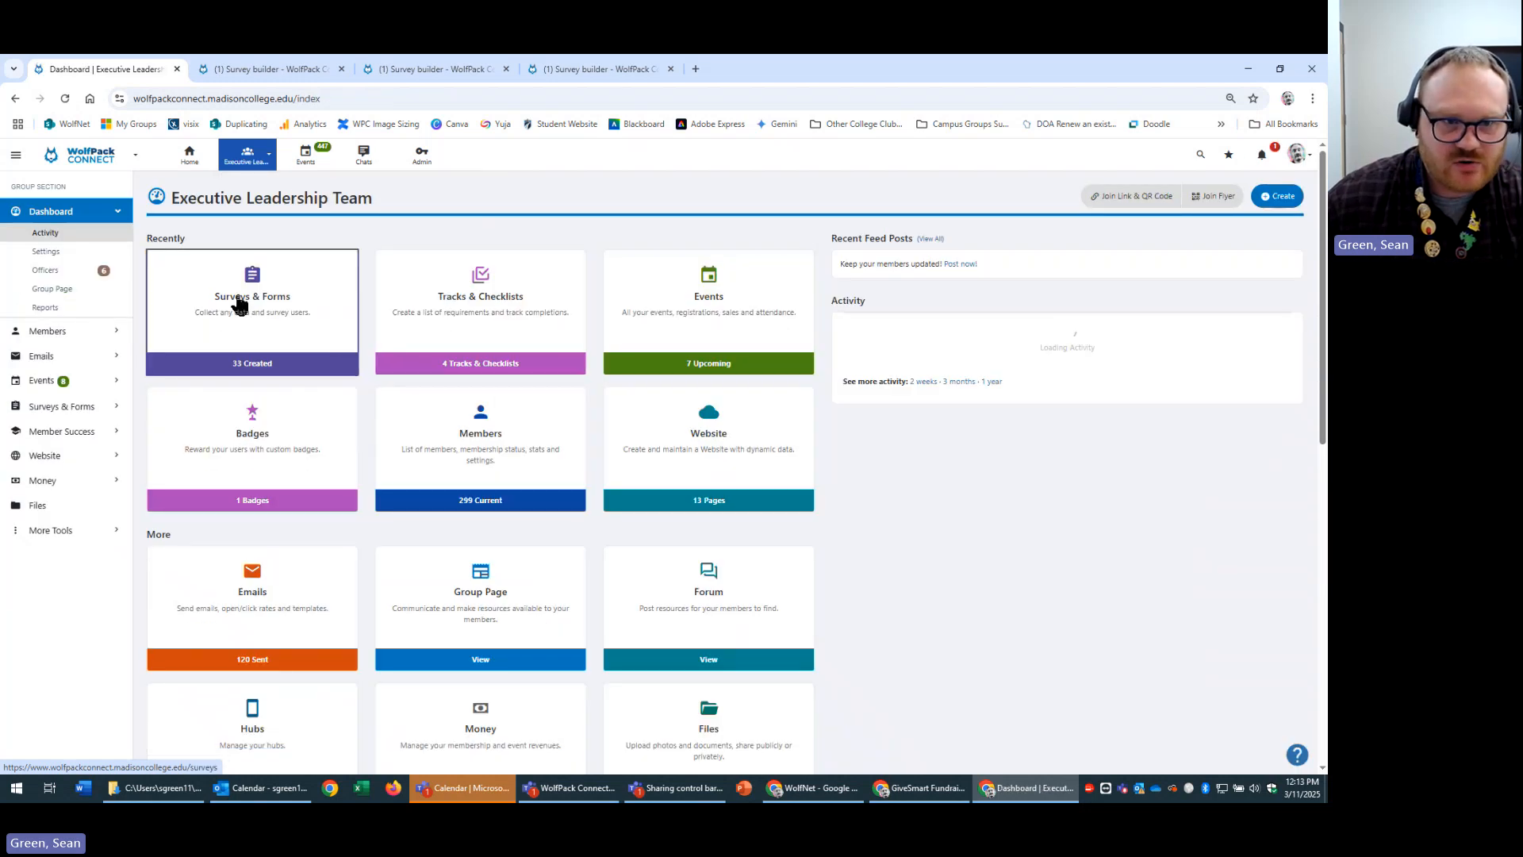
click(238, 300)
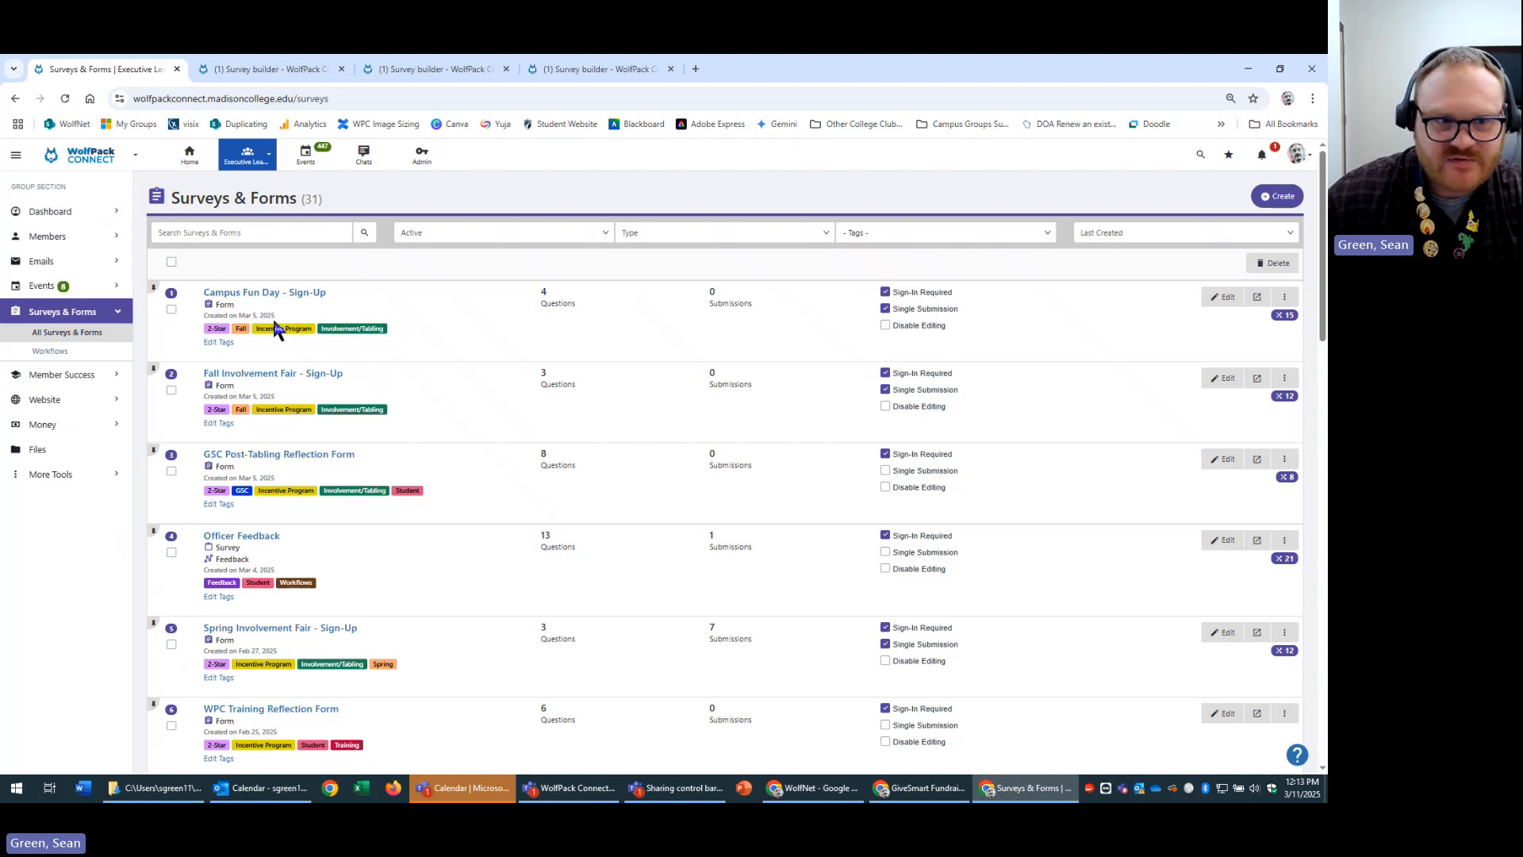
click(299, 293)
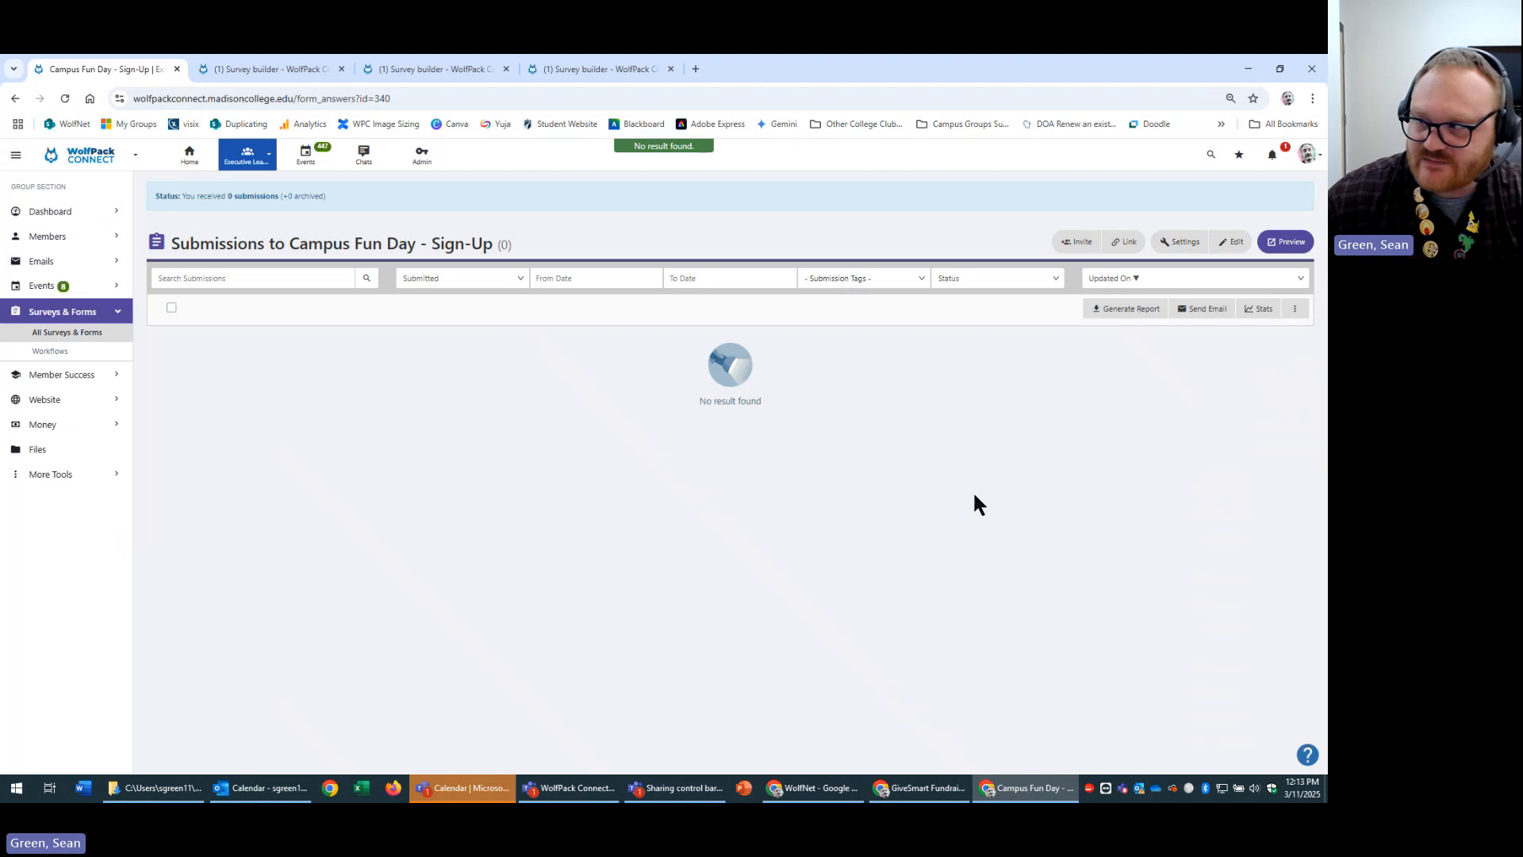
Open the Campus Fun Day sign-up form in the builder and look over its title and introduction.
click(1232, 243)
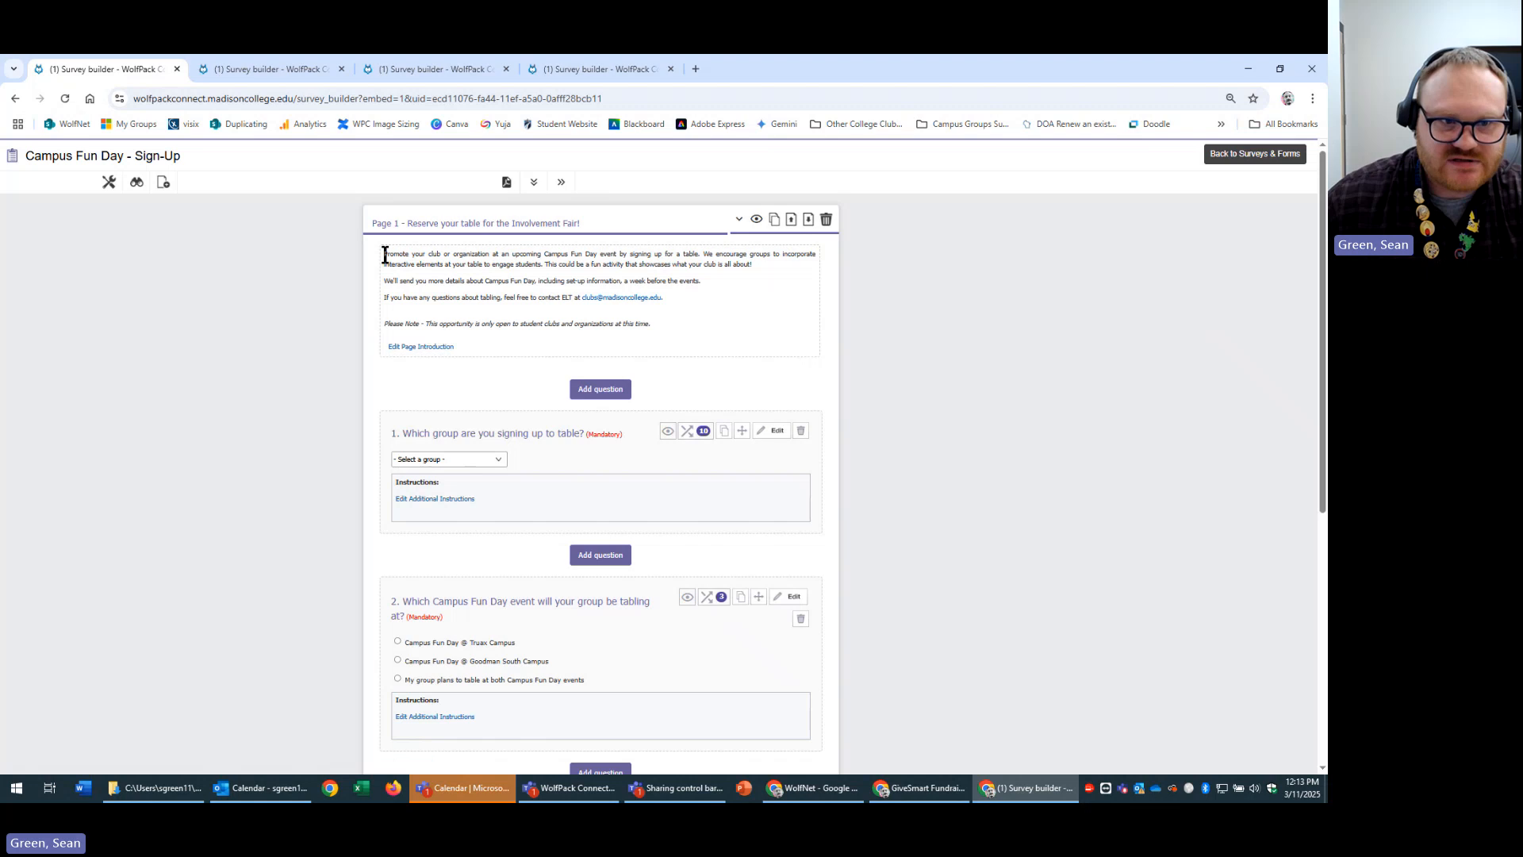
drag(385, 254, 817, 330)
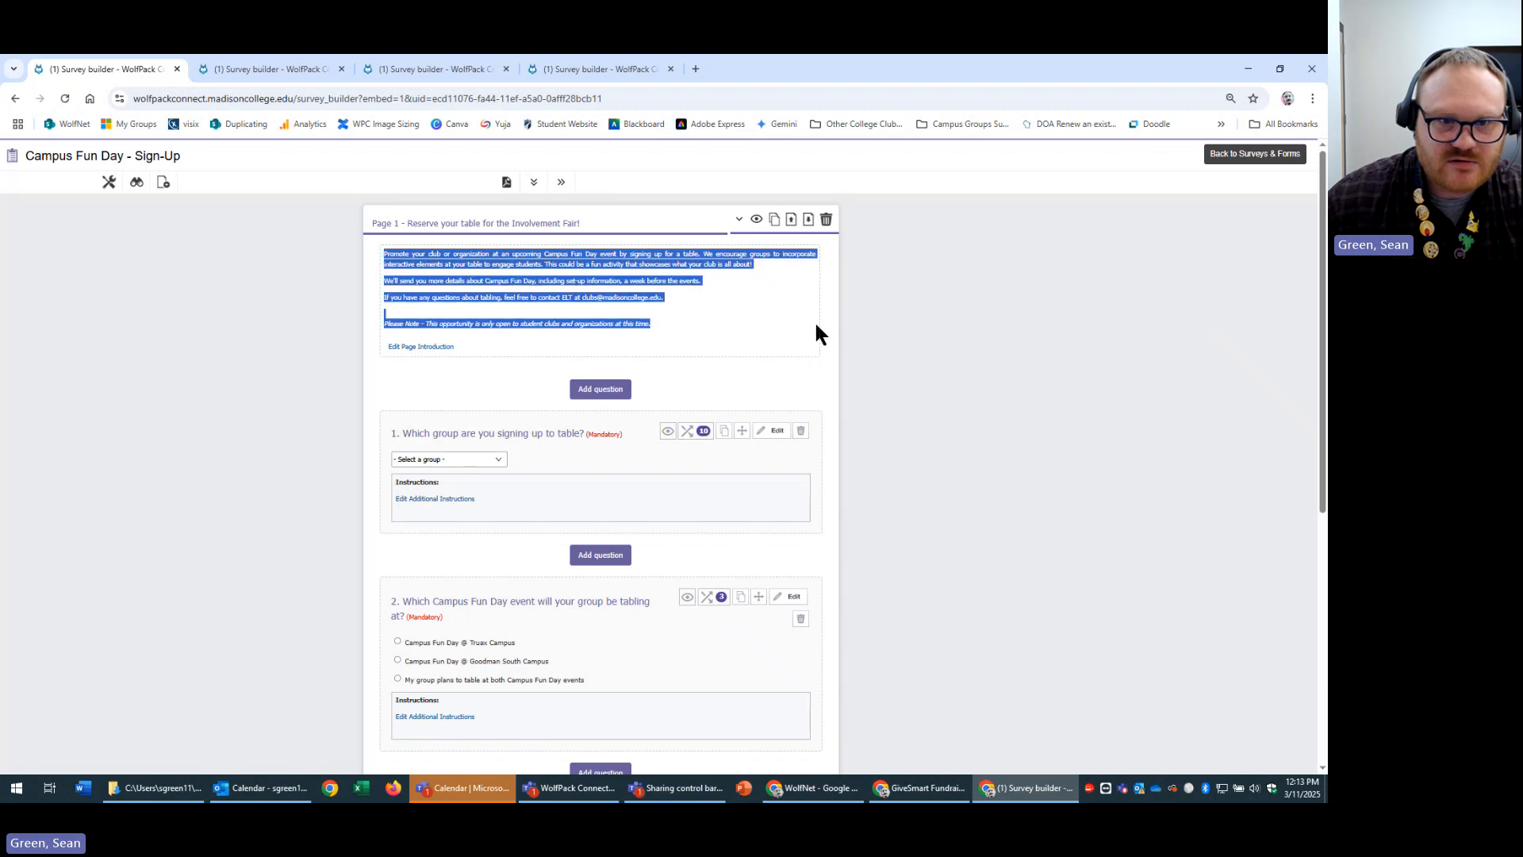
click(1034, 338)
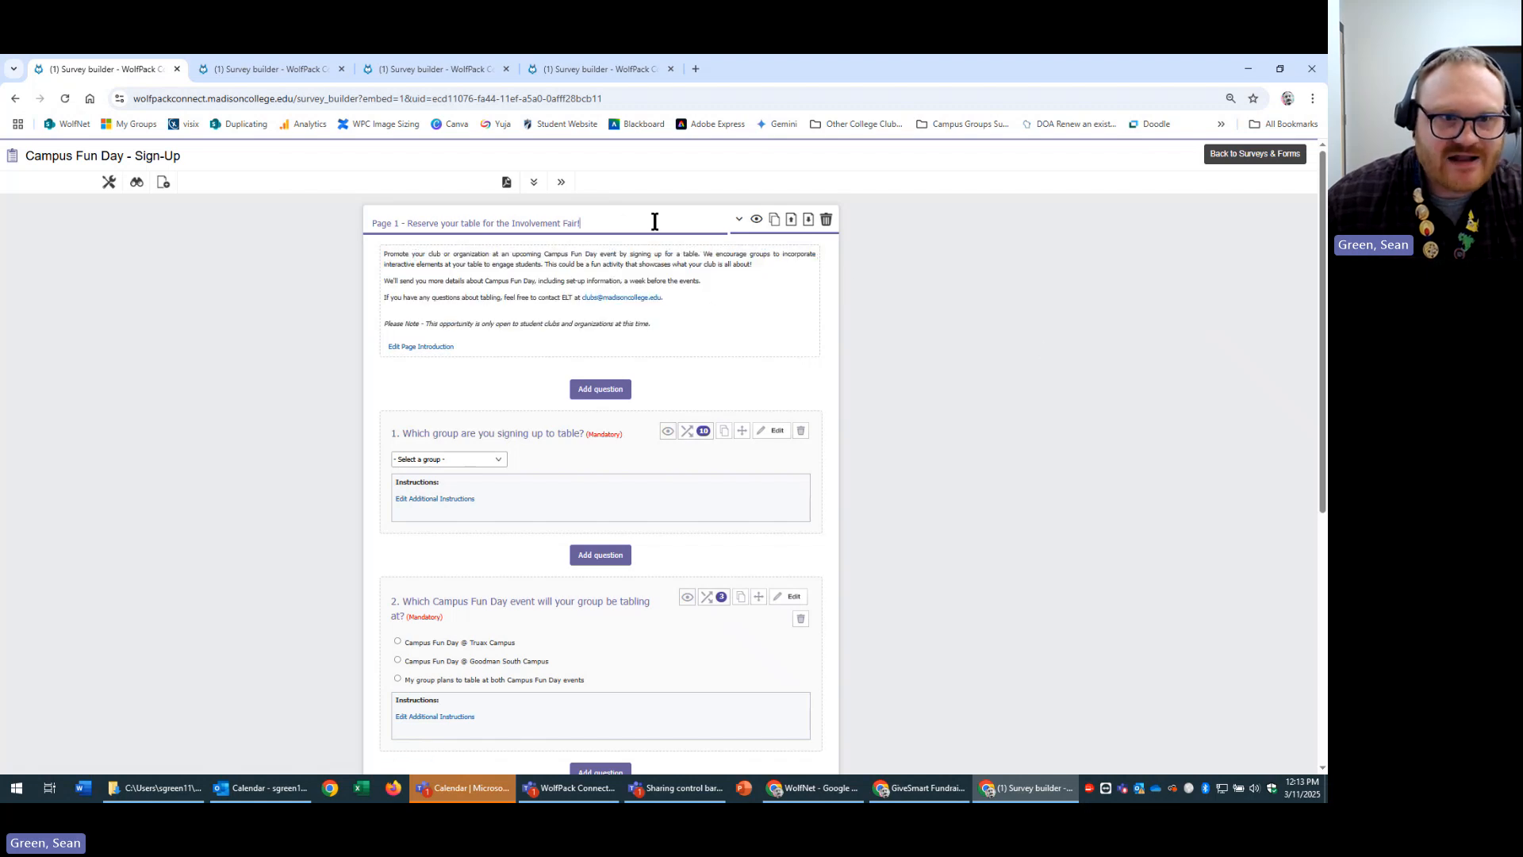
drag(642, 223, 389, 222)
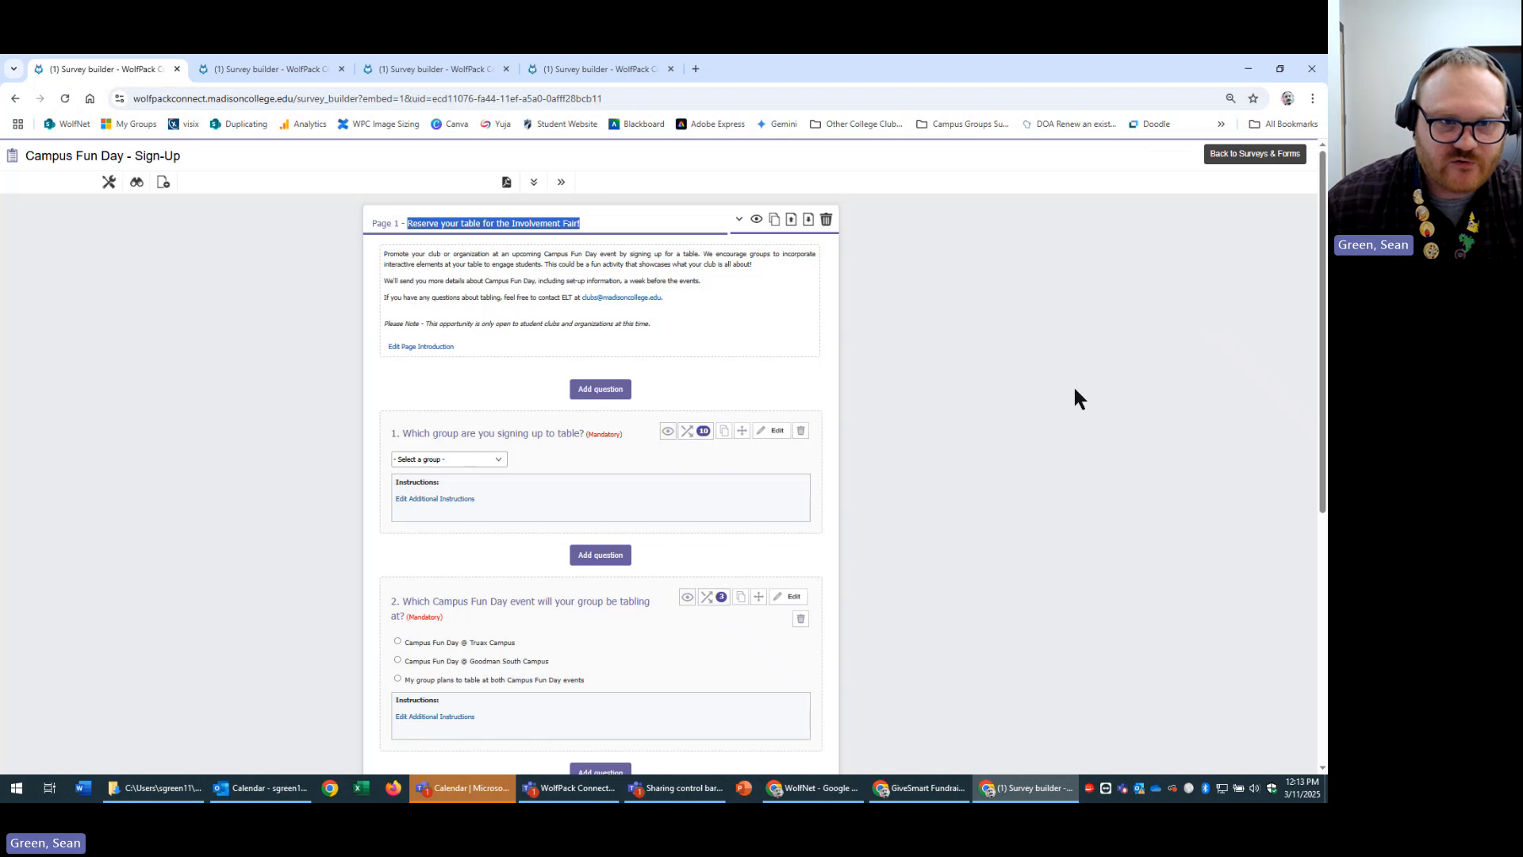
click(181, 260)
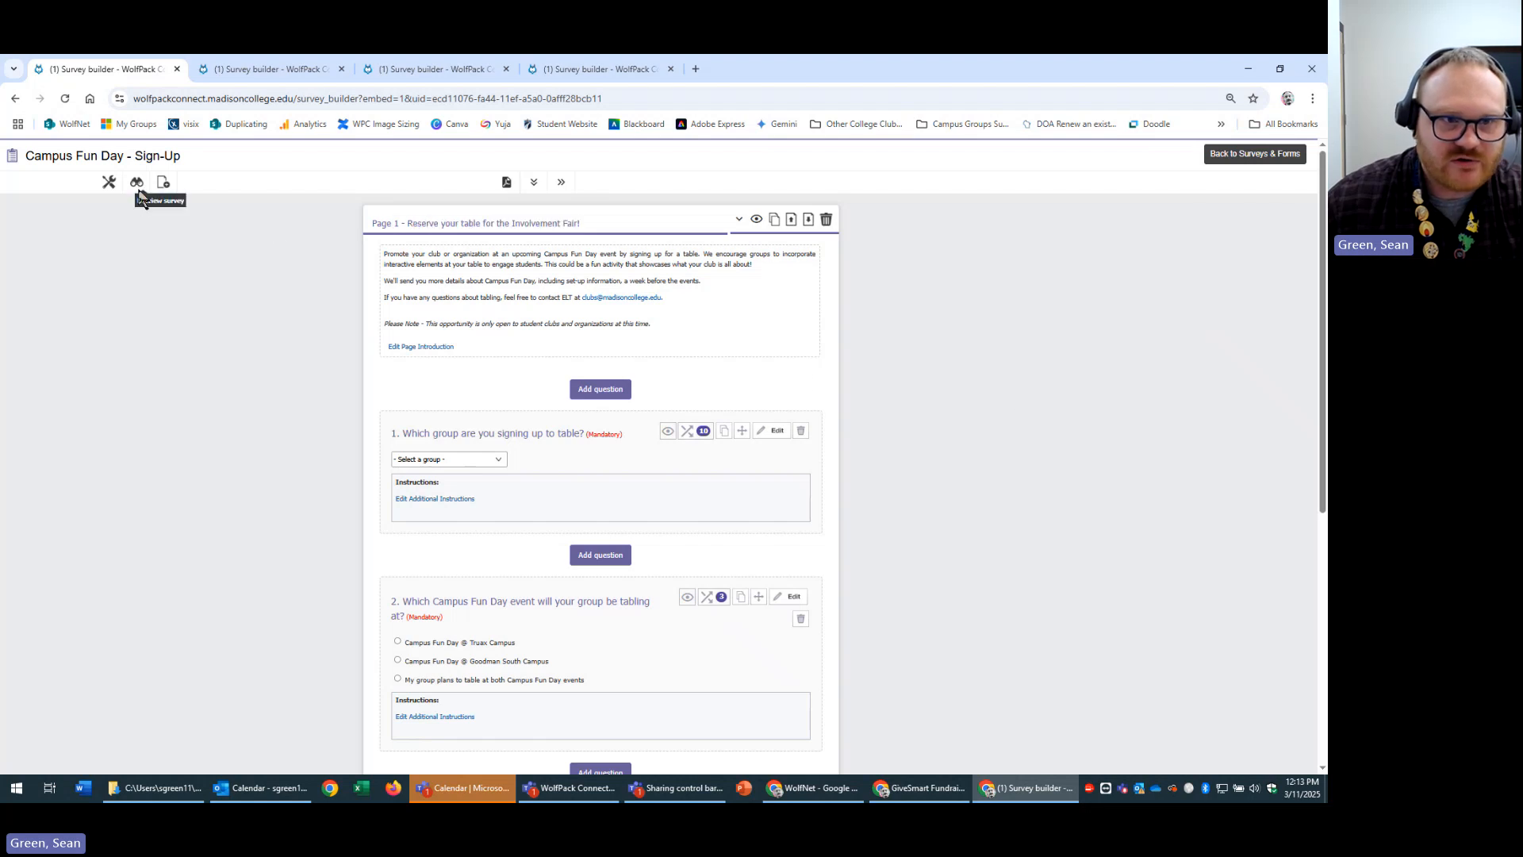
Preview the live form's title and description, then return to the Executive Leadership Team dashboard.
click(162, 181)
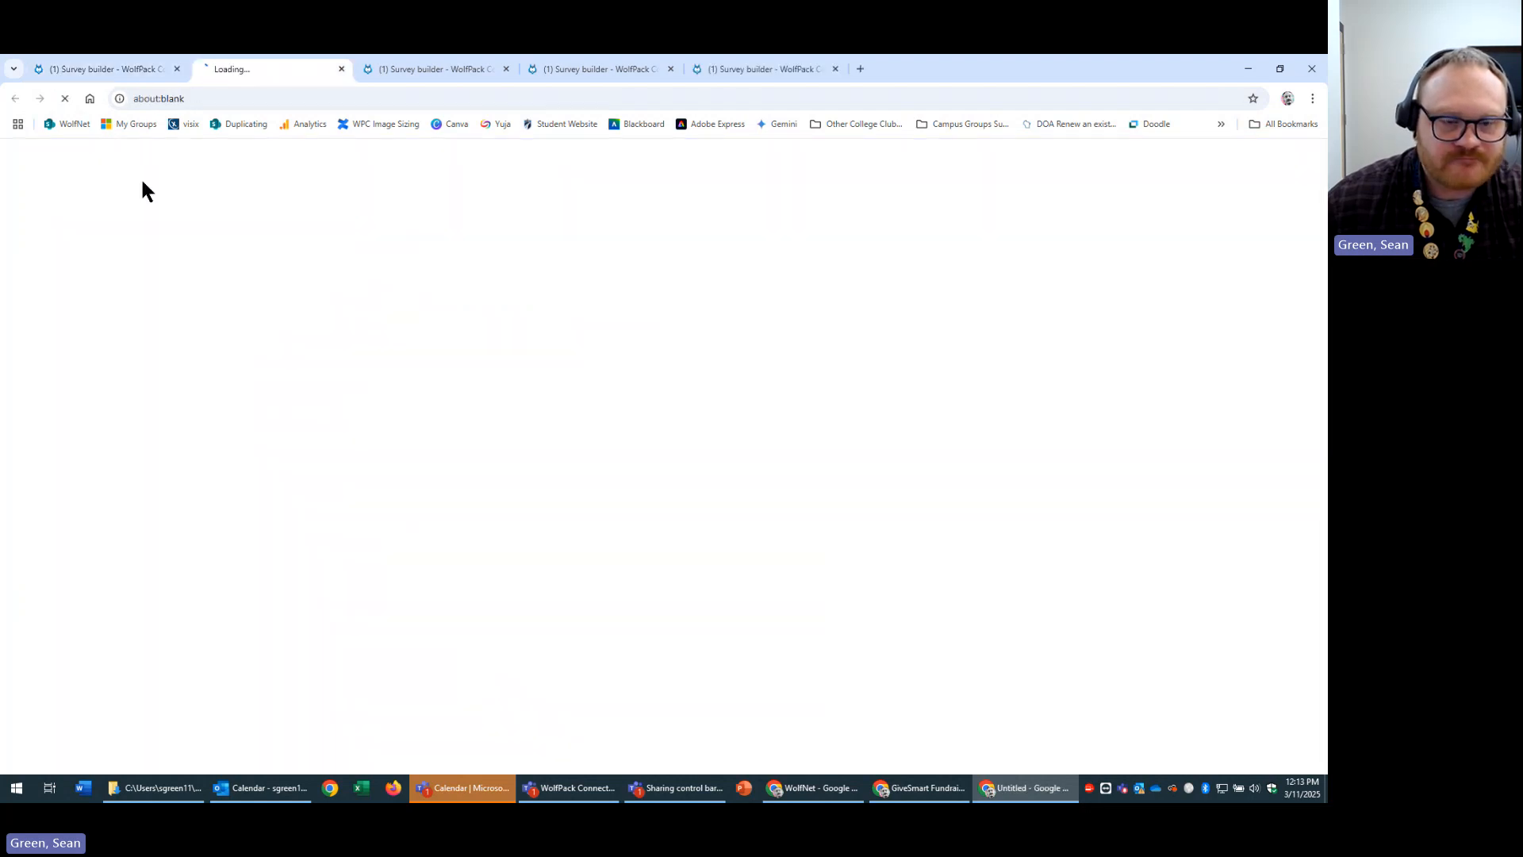
drag(520, 289, 731, 311)
click(1044, 334)
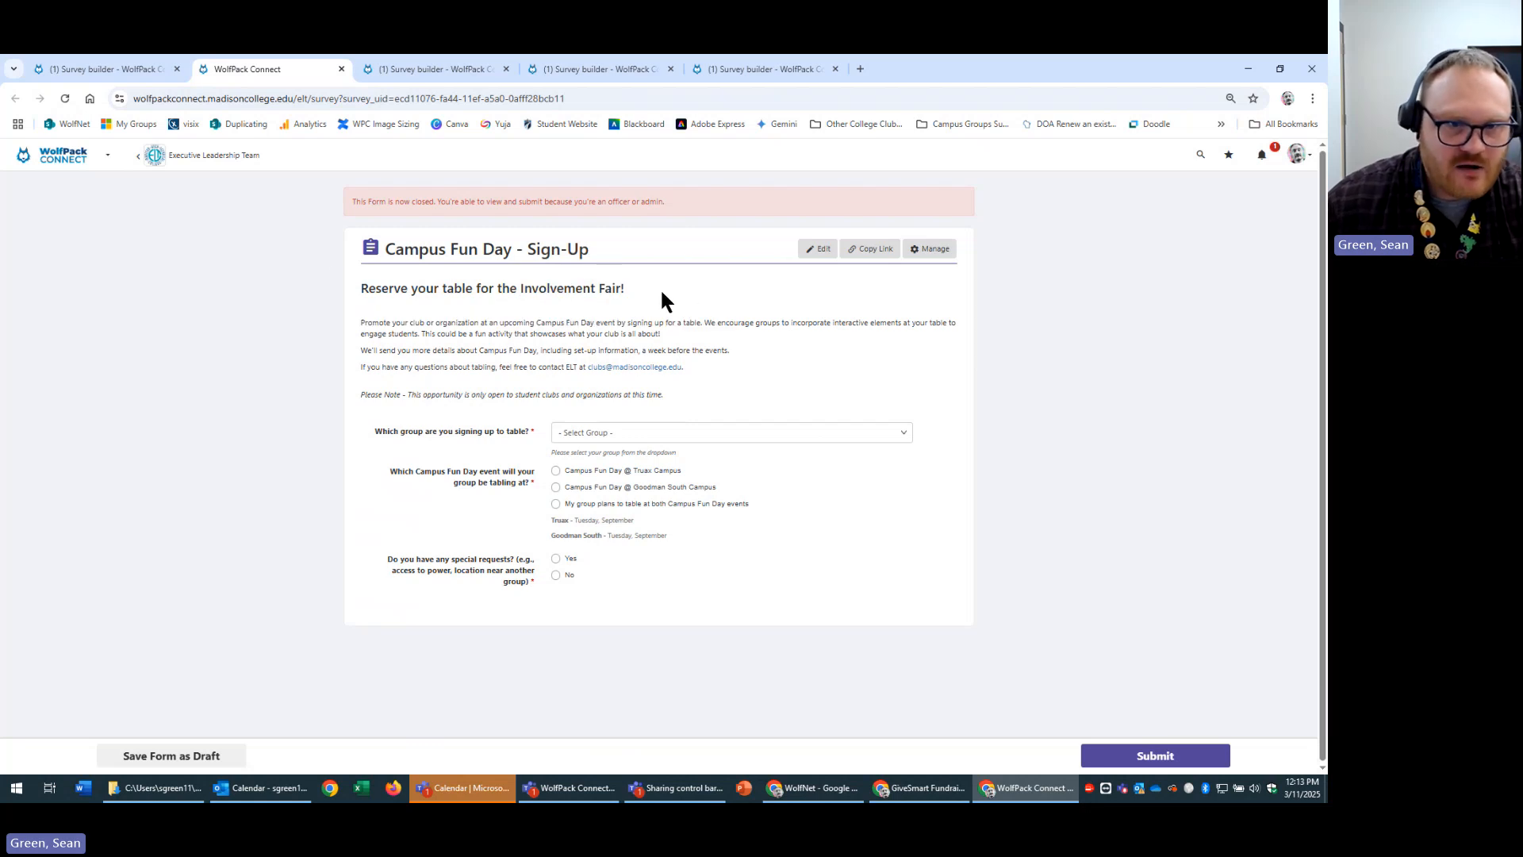
triple_click(523, 251)
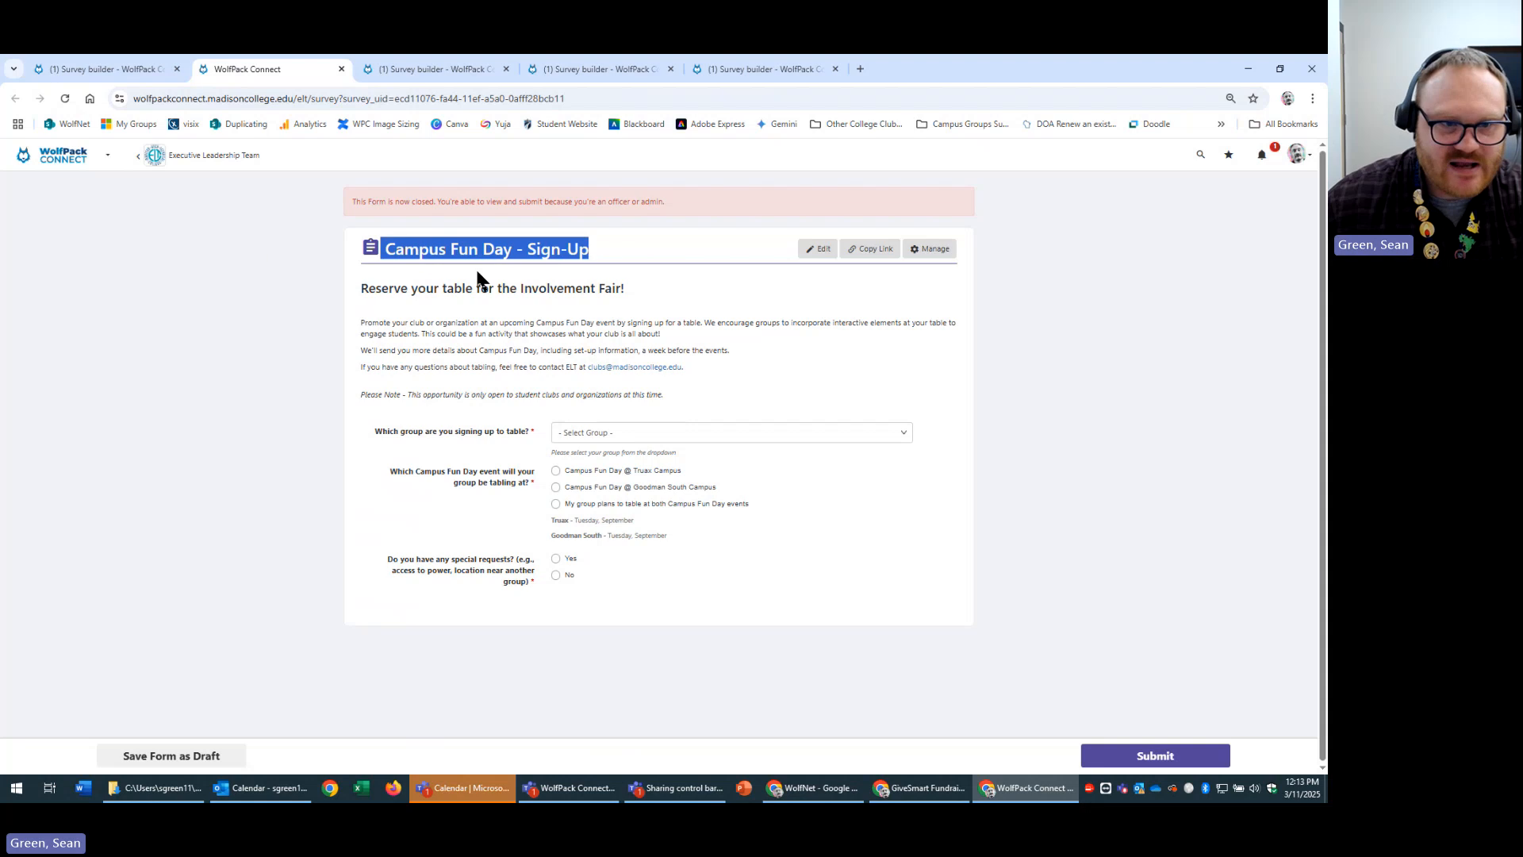
click(329, 302)
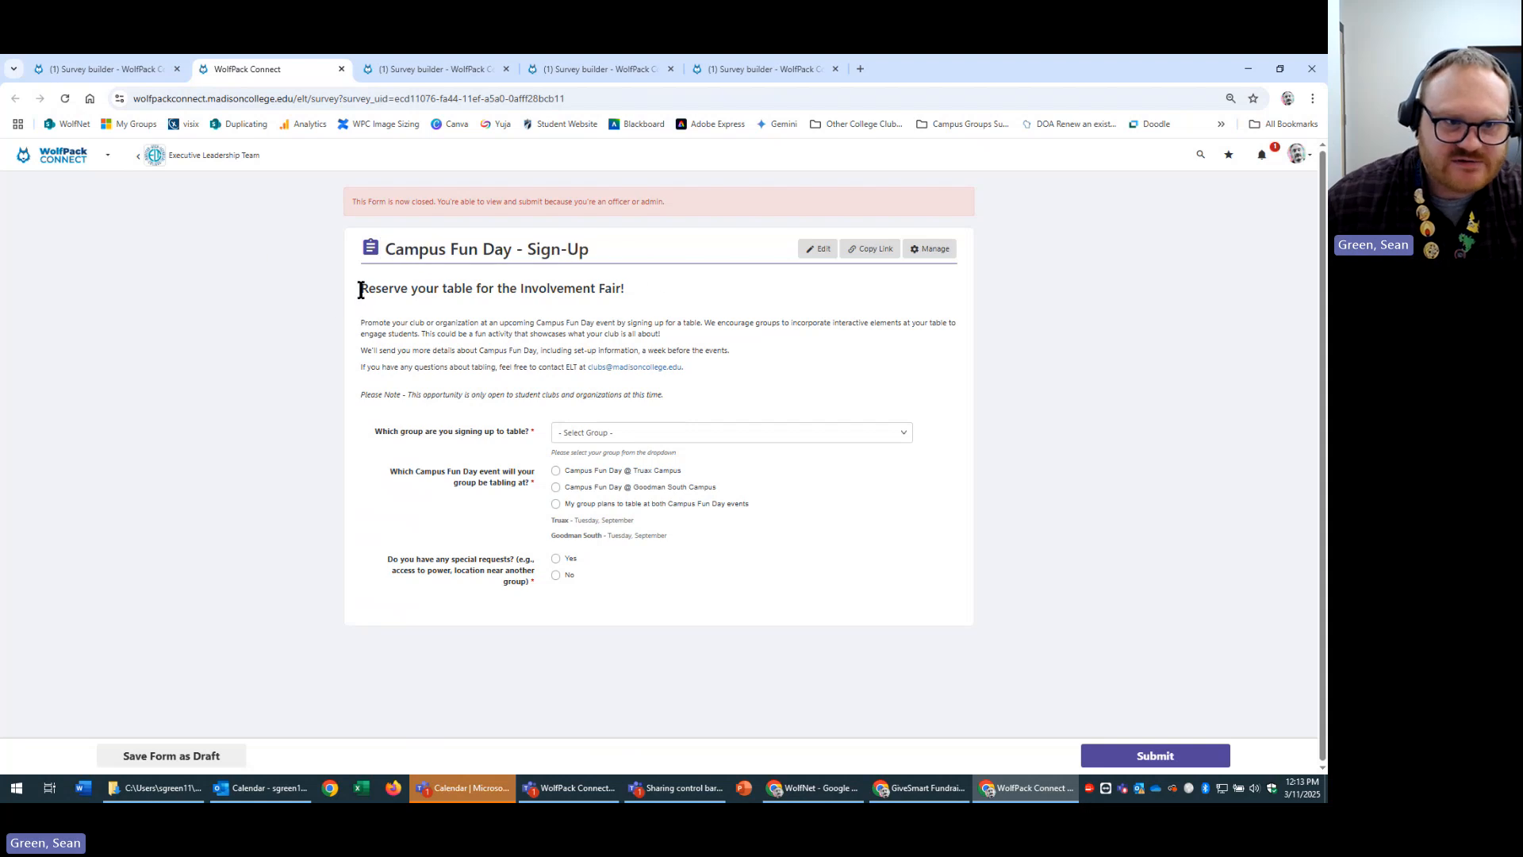
drag(359, 321, 787, 349)
click(859, 373)
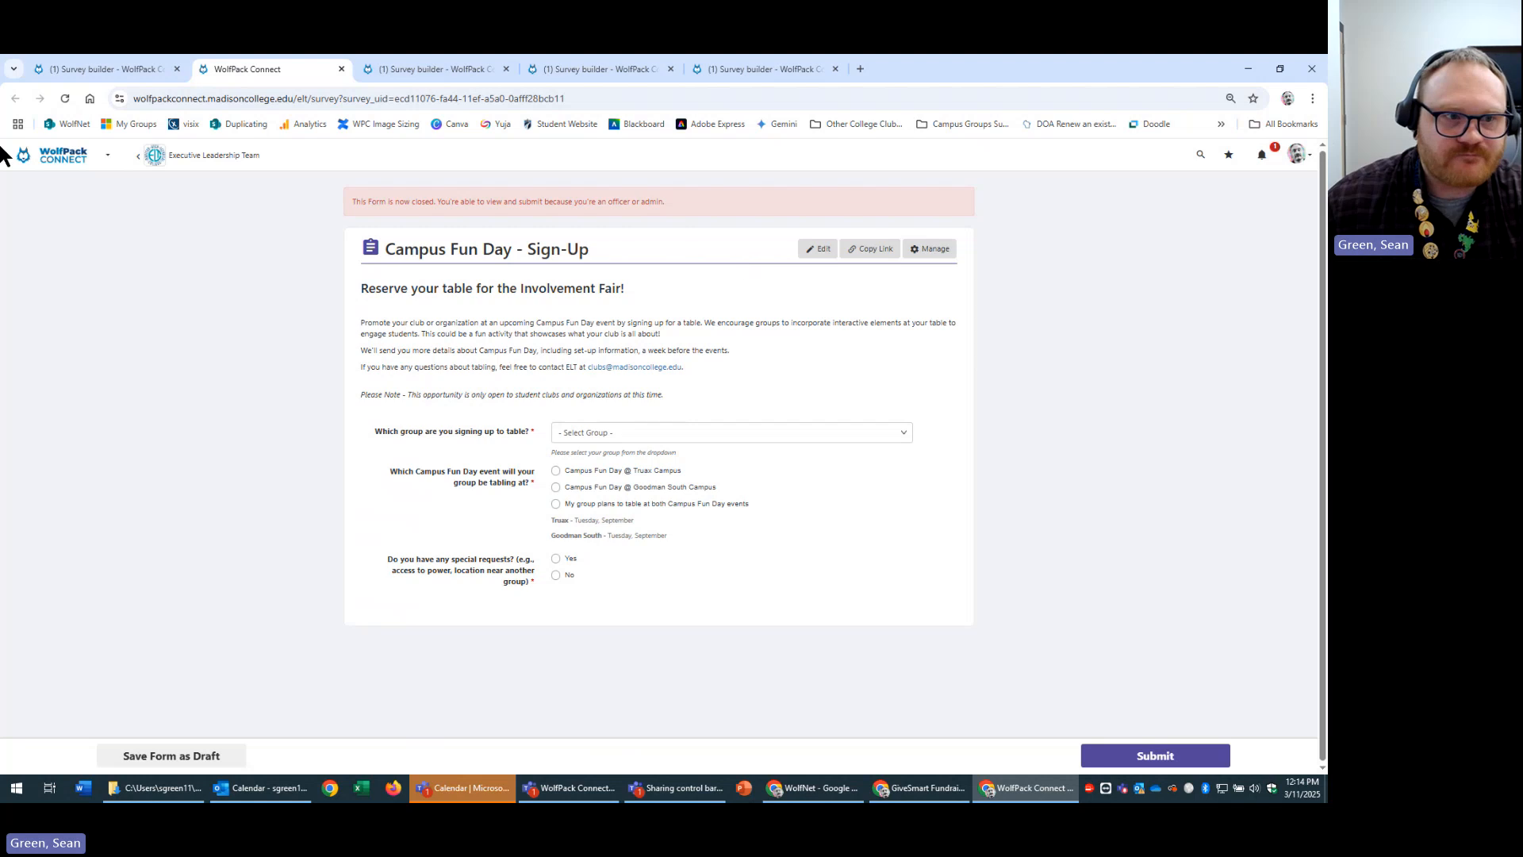
click(179, 164)
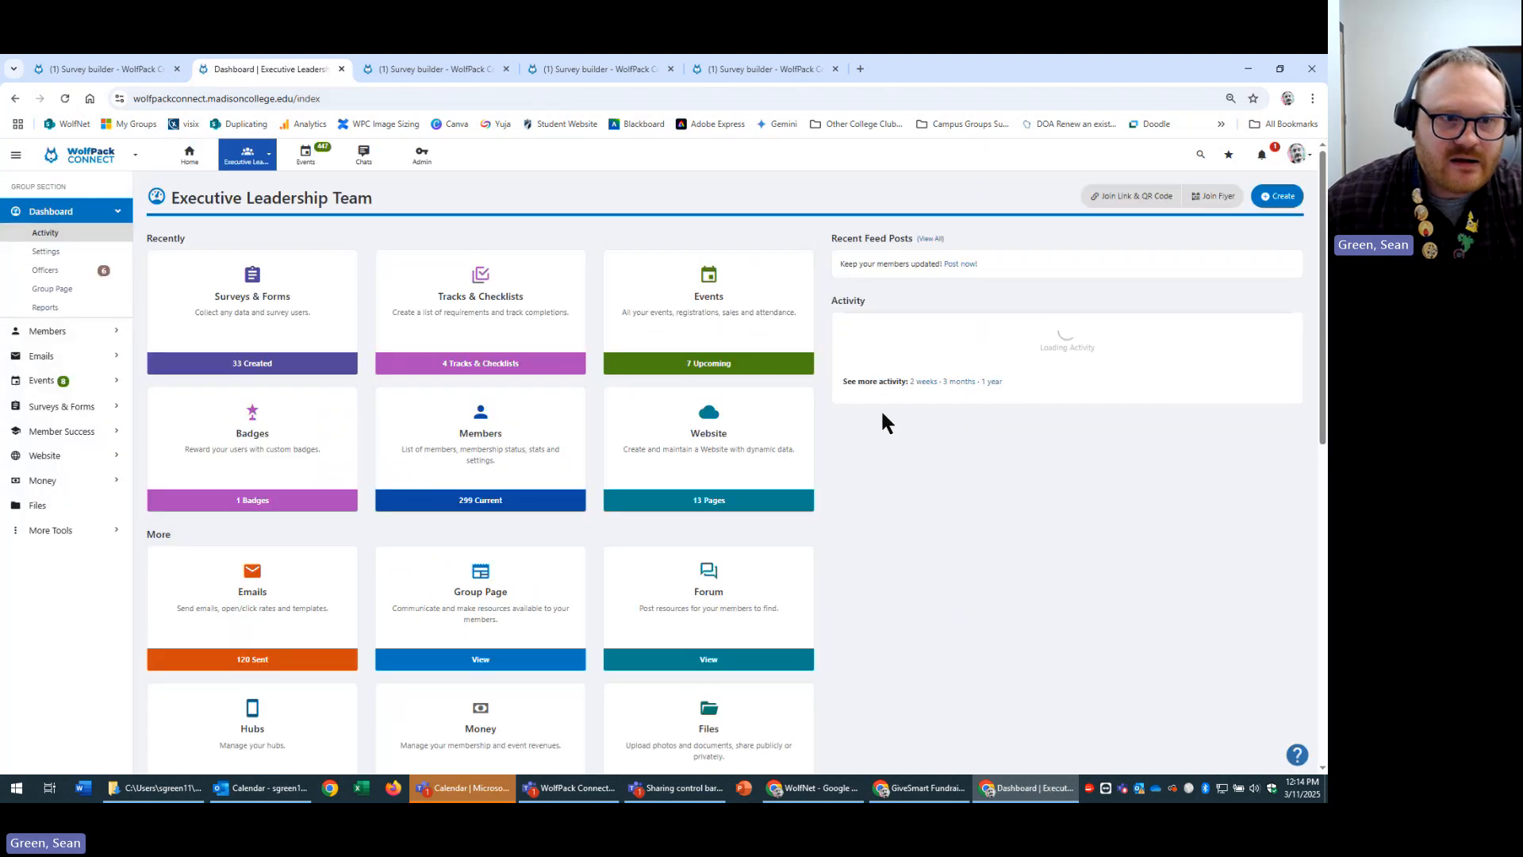
Edit Campus Fun Day - Sign-Up from Surveys & Forms, then return to the Favorite Color Poll builder.
click(278, 331)
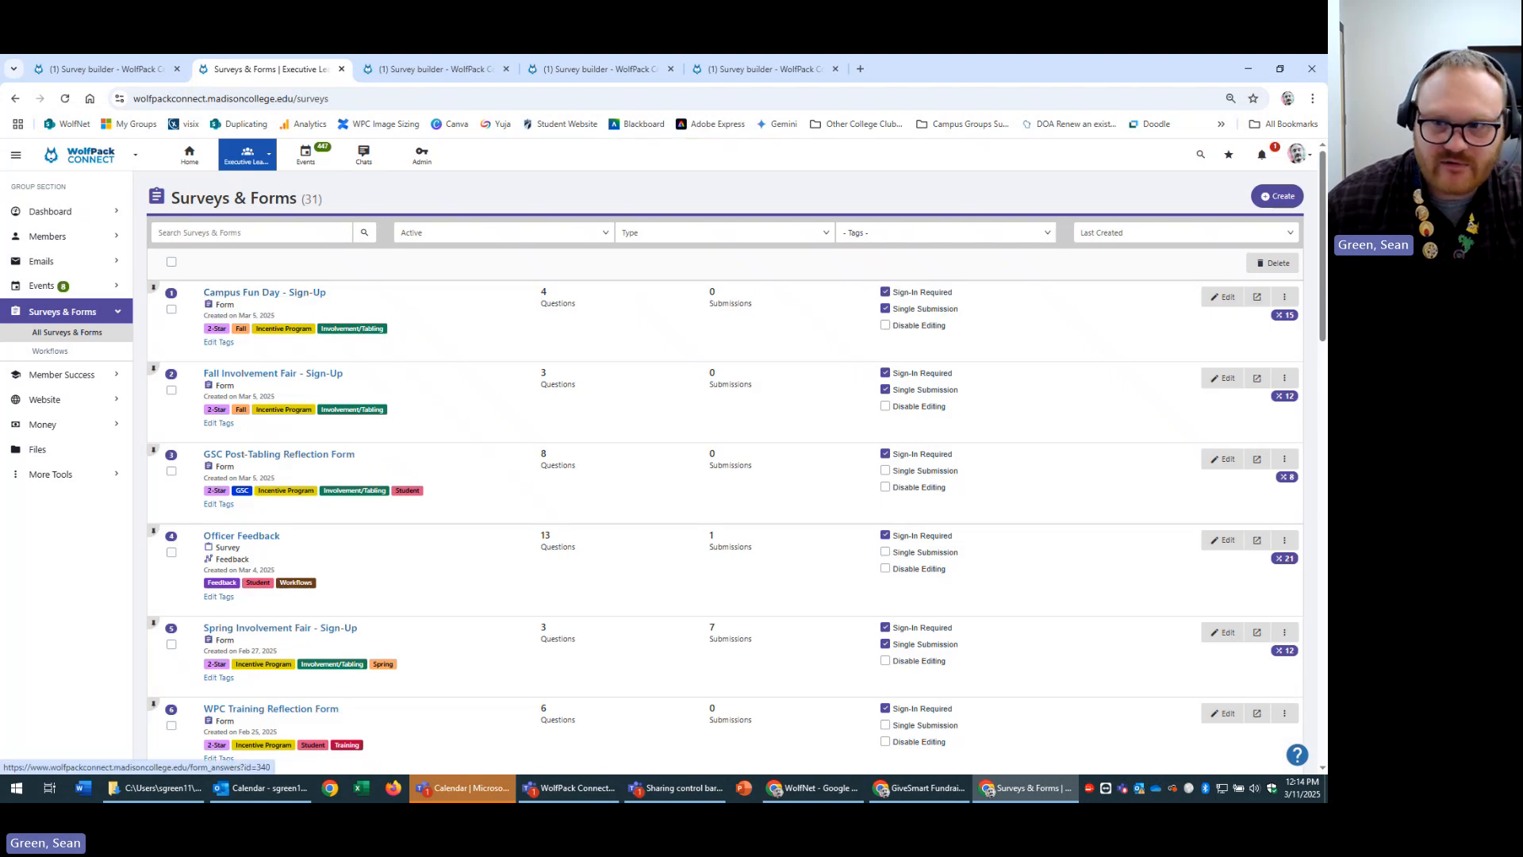
click(1226, 298)
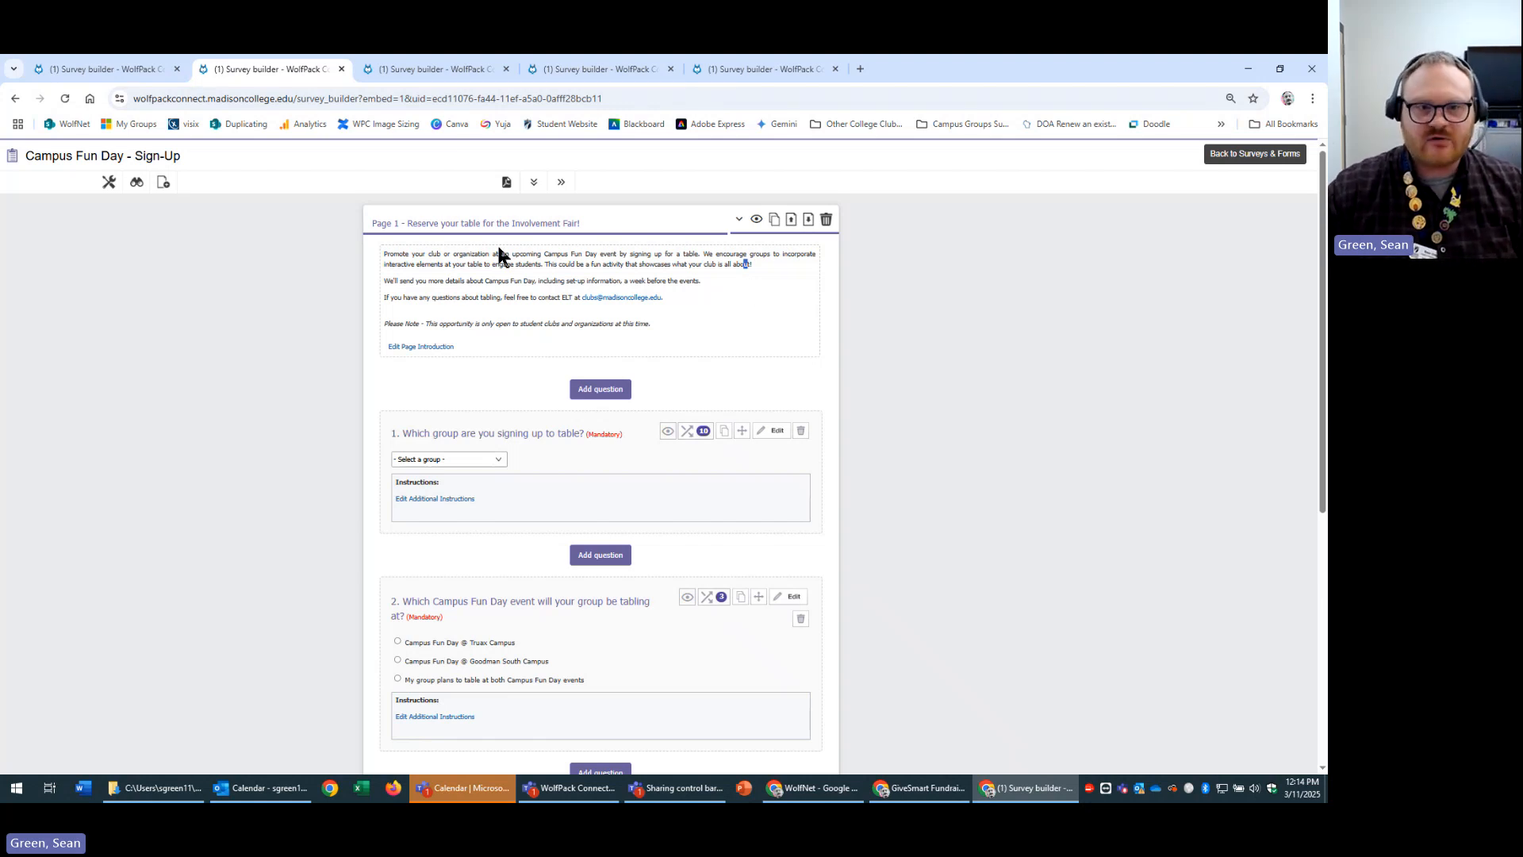
click(431, 255)
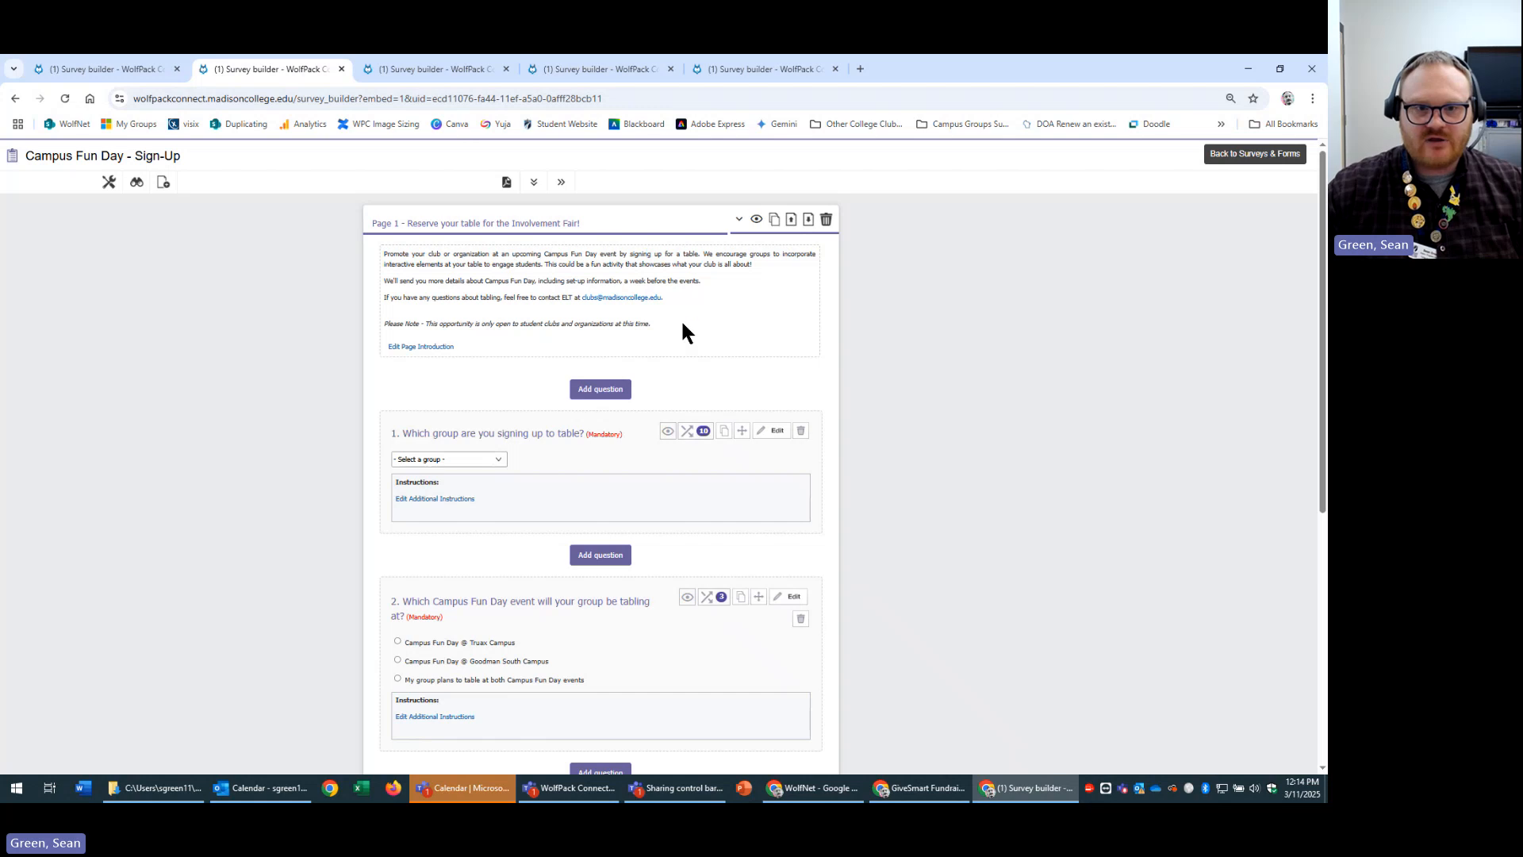
click(750, 68)
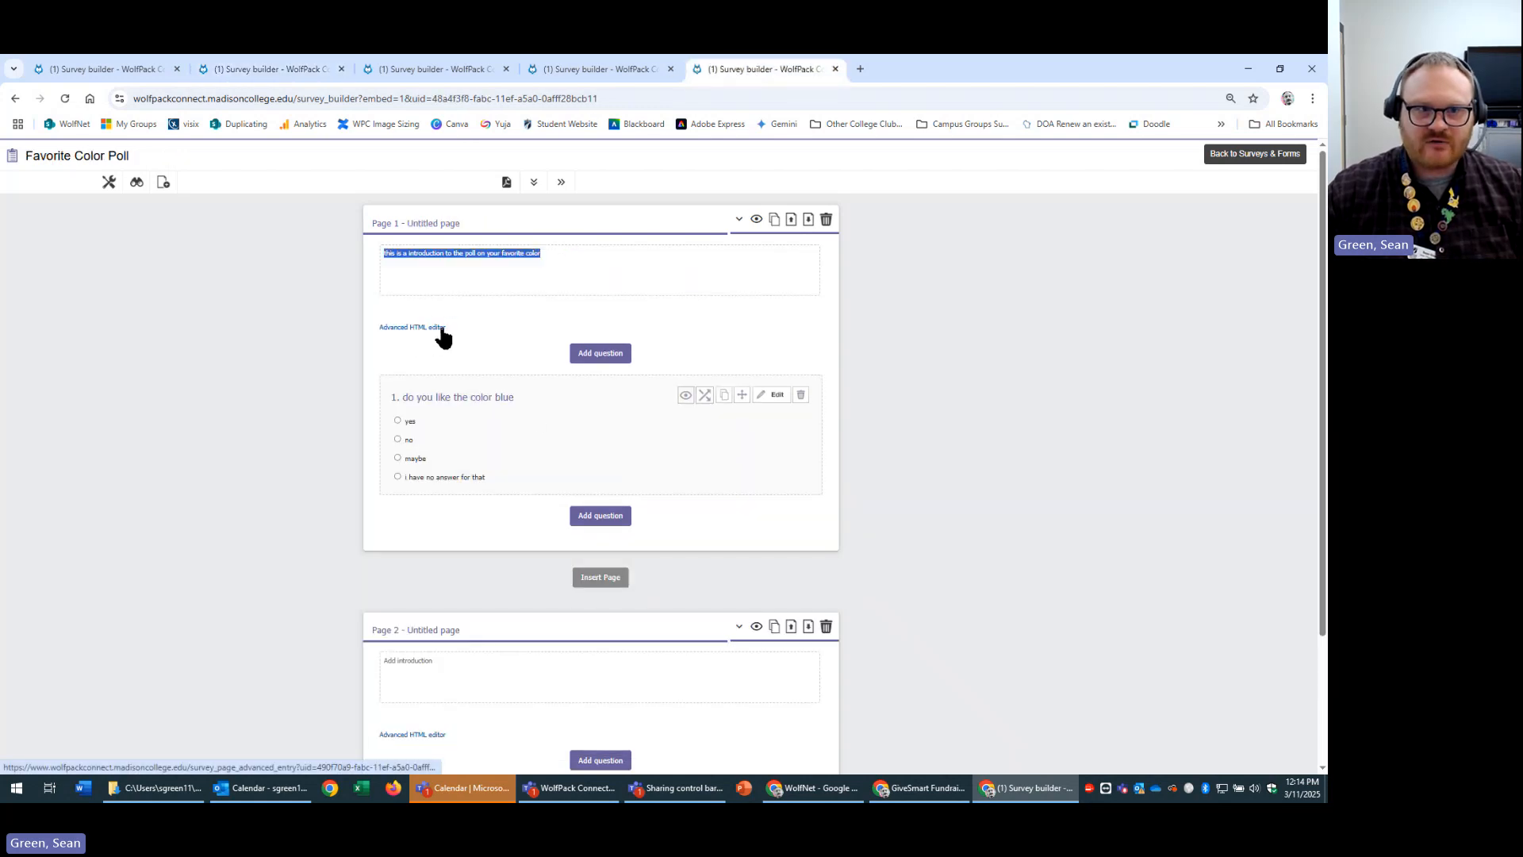
Open the Campus Fun Day page introduction editor and select the tabling questions and contact paragraph.
click(274, 69)
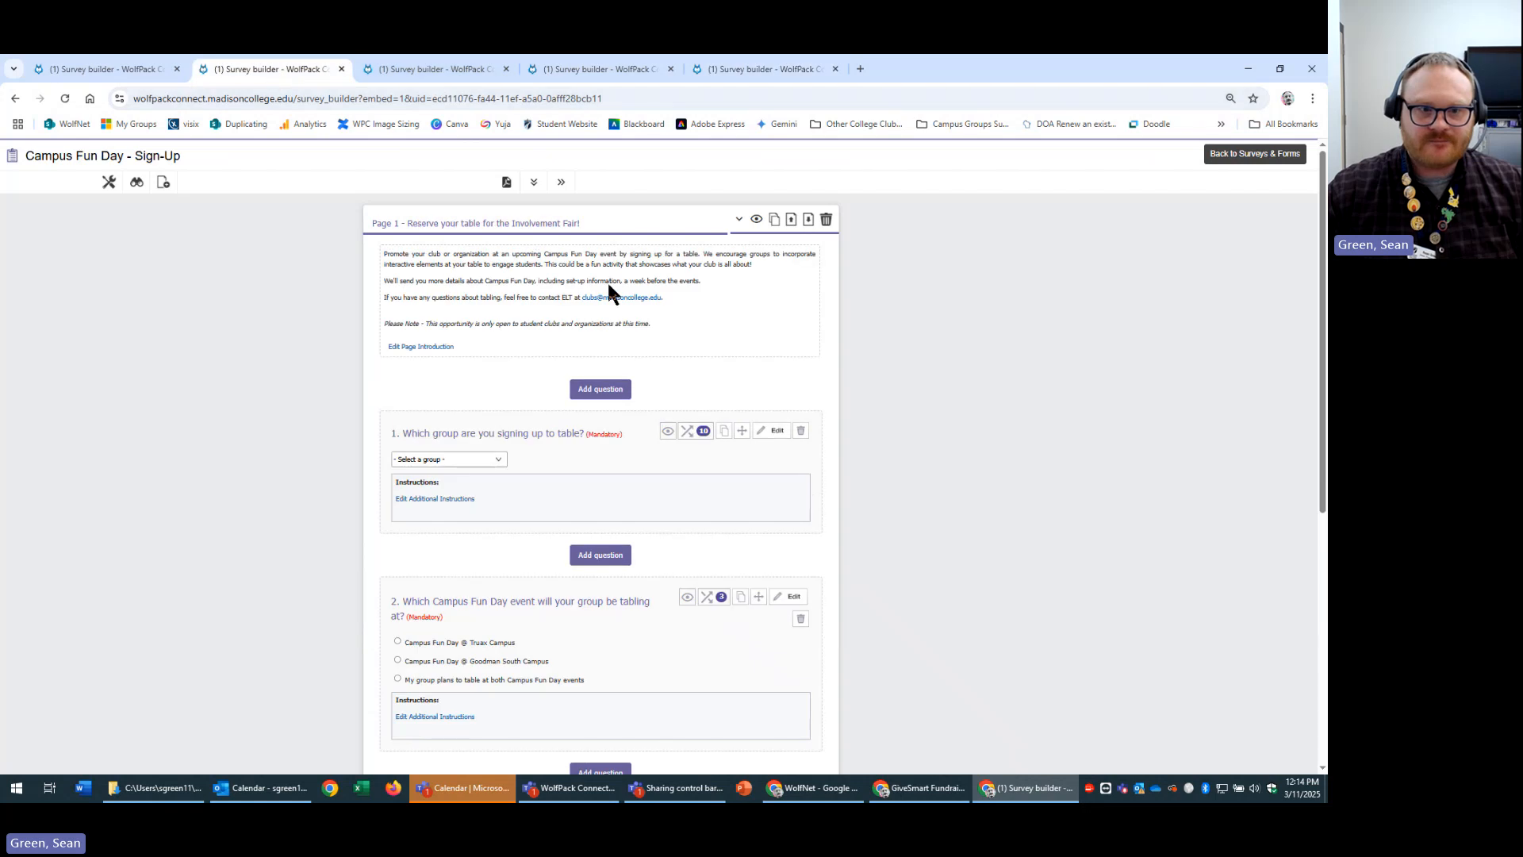
click(429, 346)
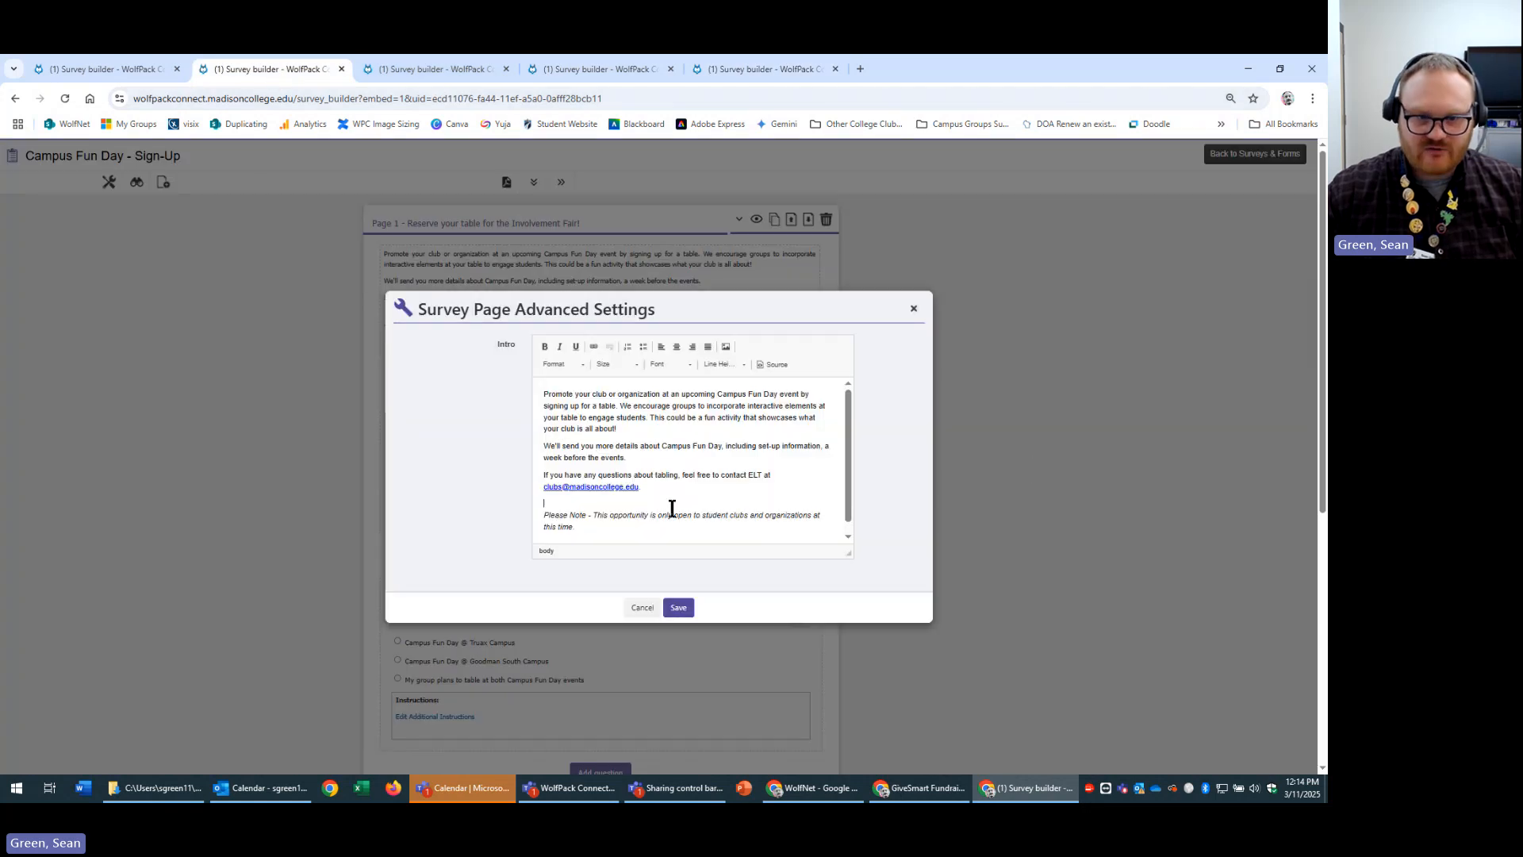
click(746, 489)
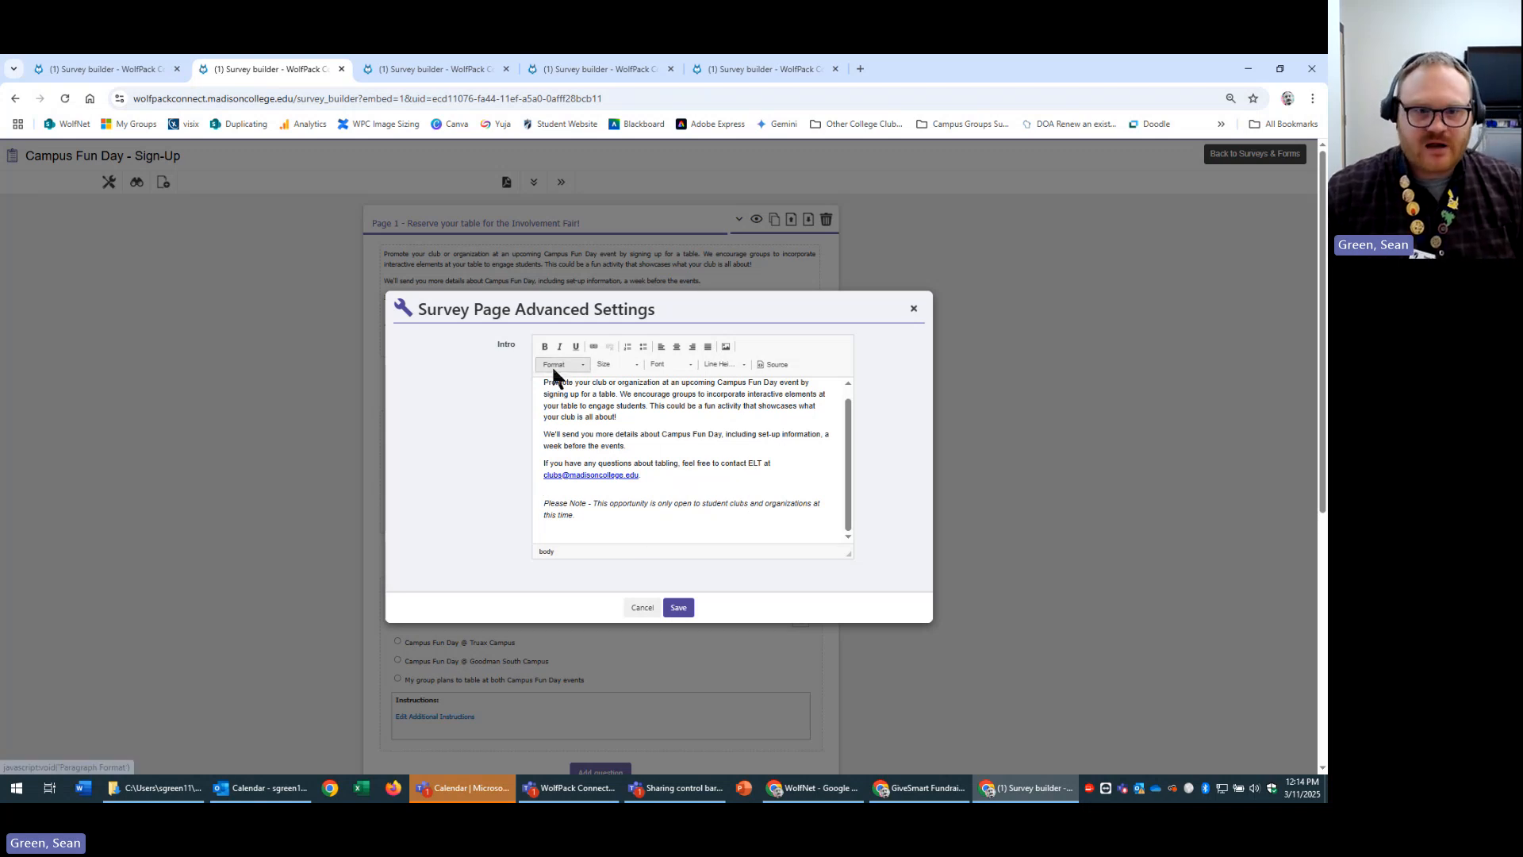
click(660, 422)
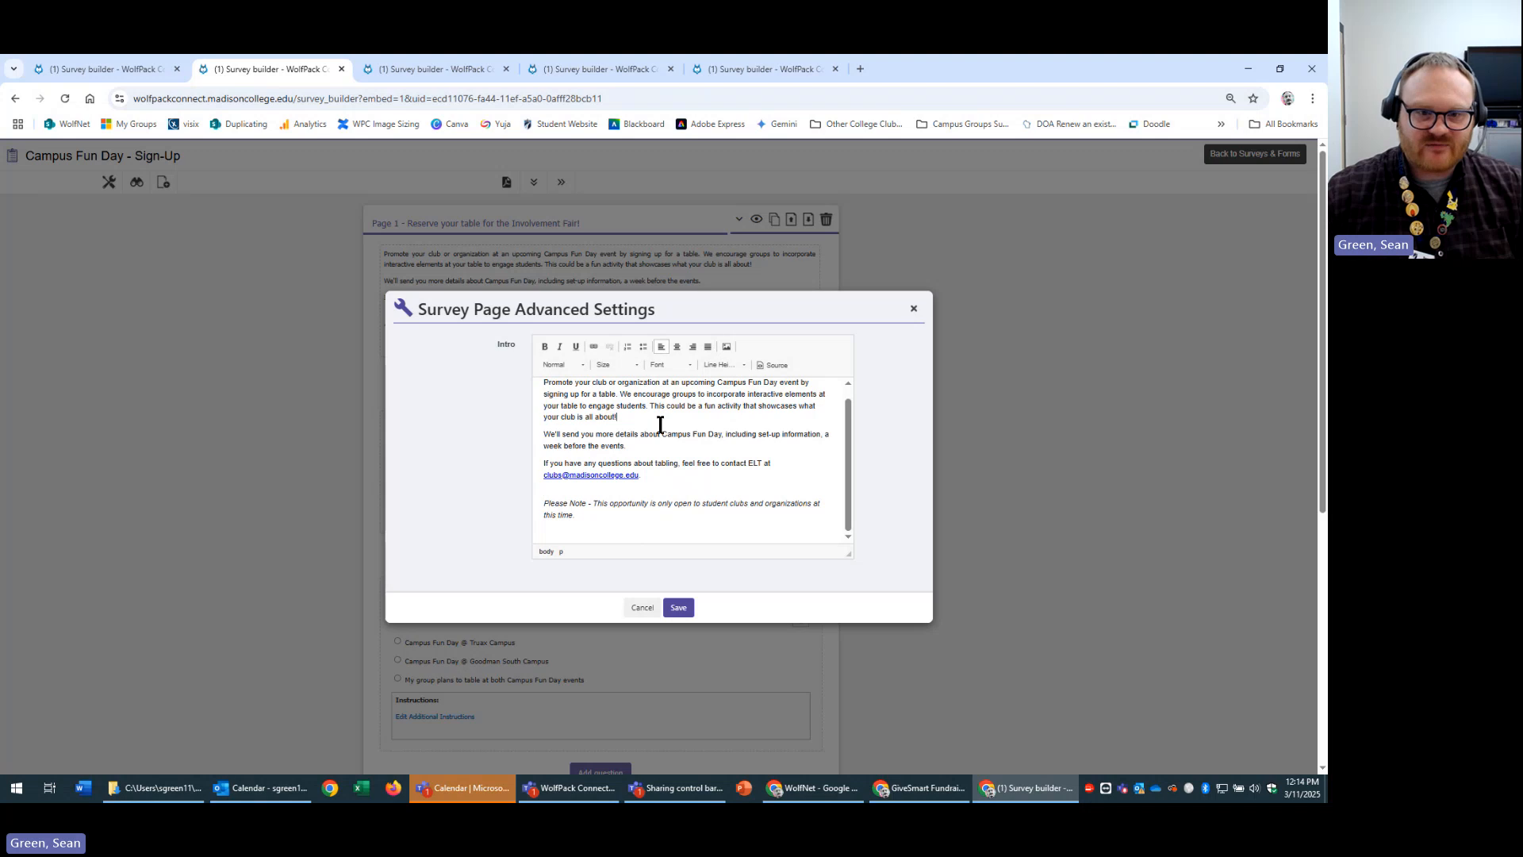
scroll(650, 430, up, 1)
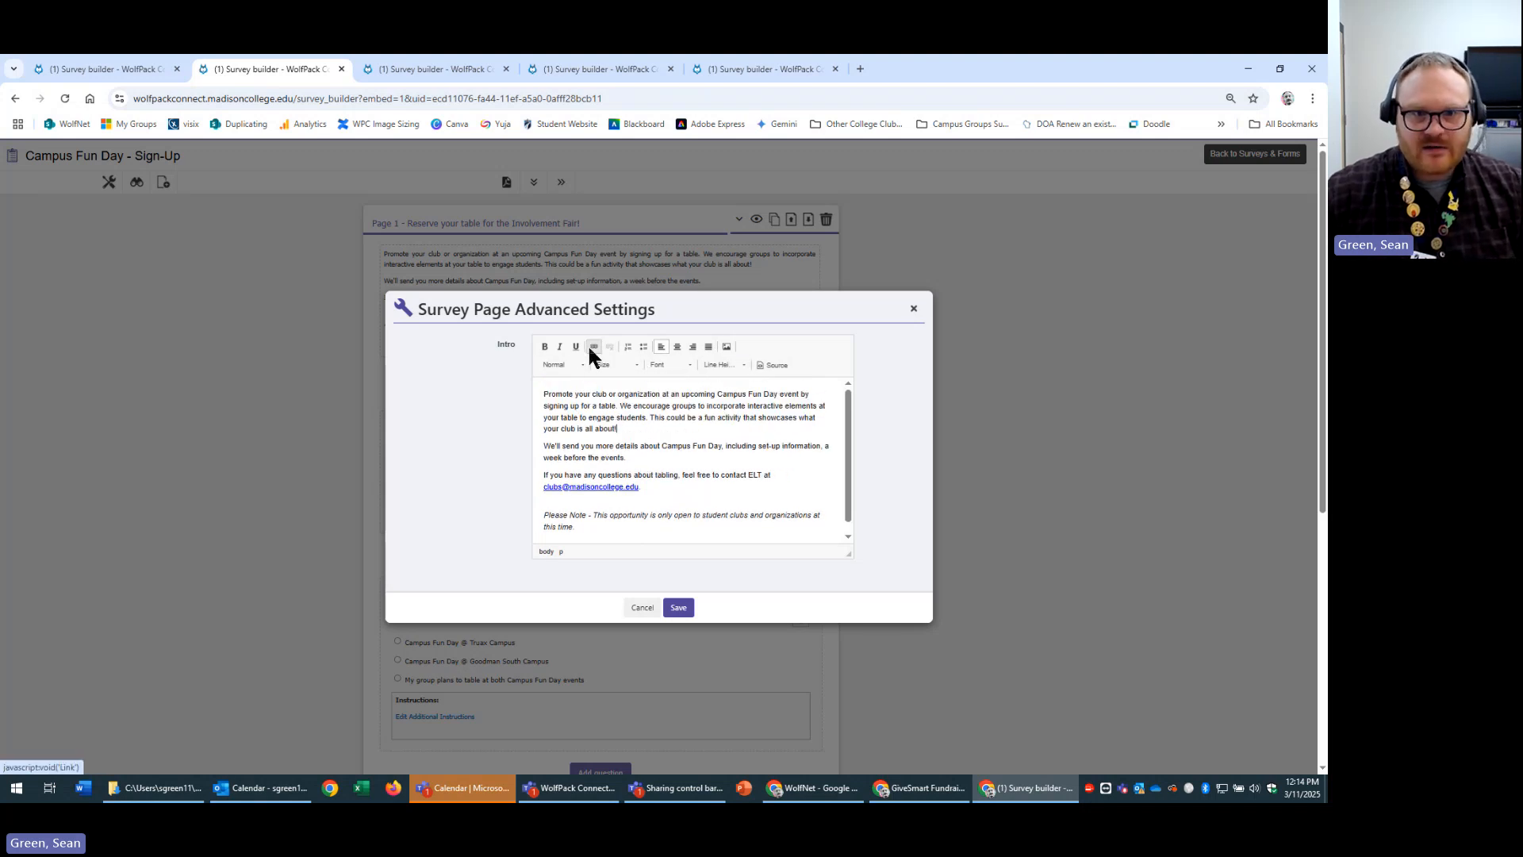
drag(641, 487, 543, 475)
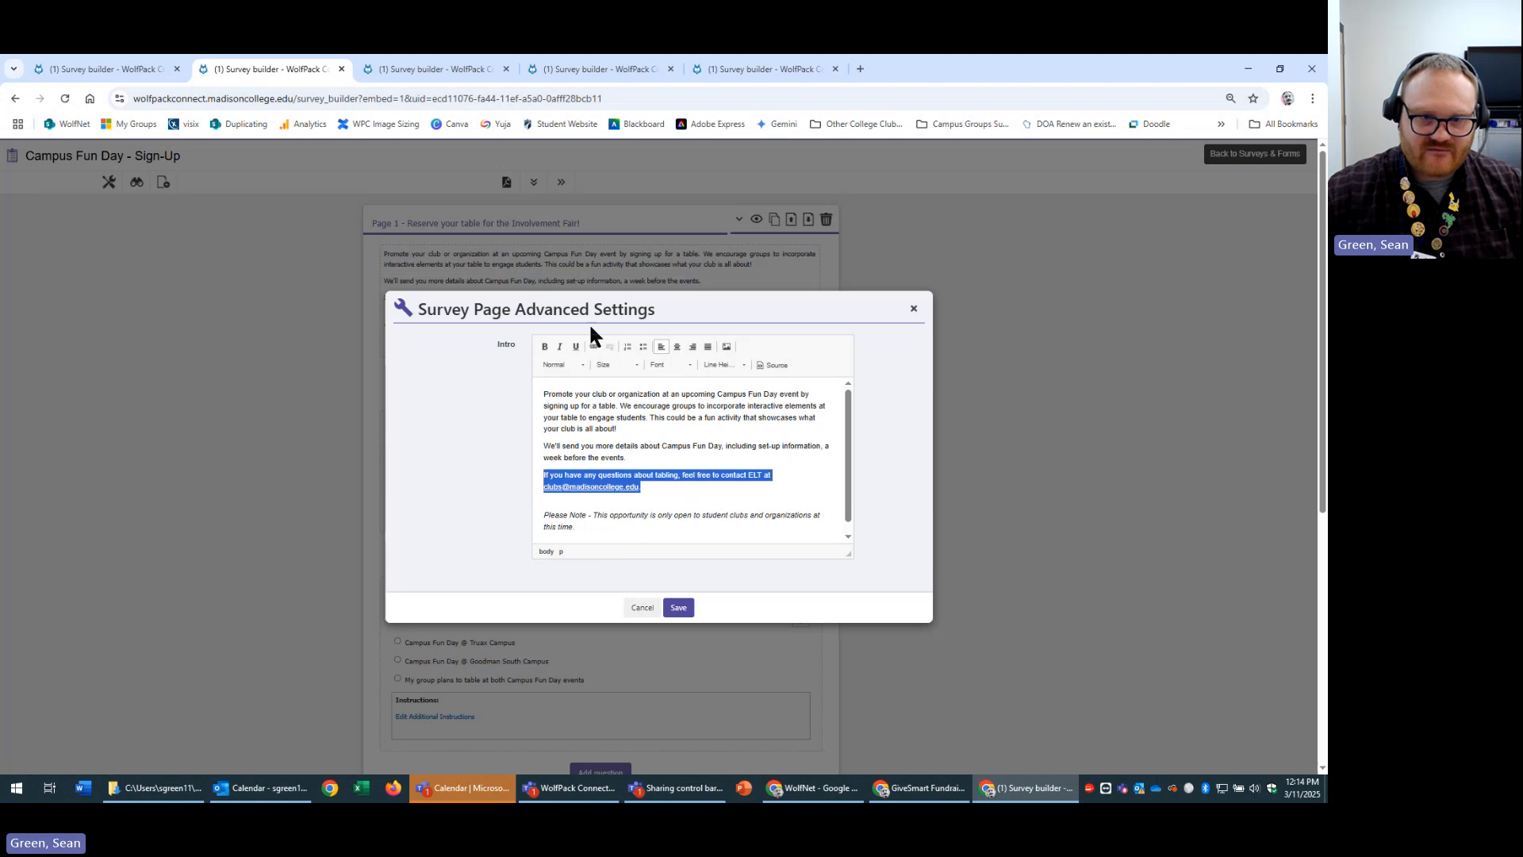
Open and close the Link dialog, toggle the HTML source view, then cancel without changes.
click(595, 346)
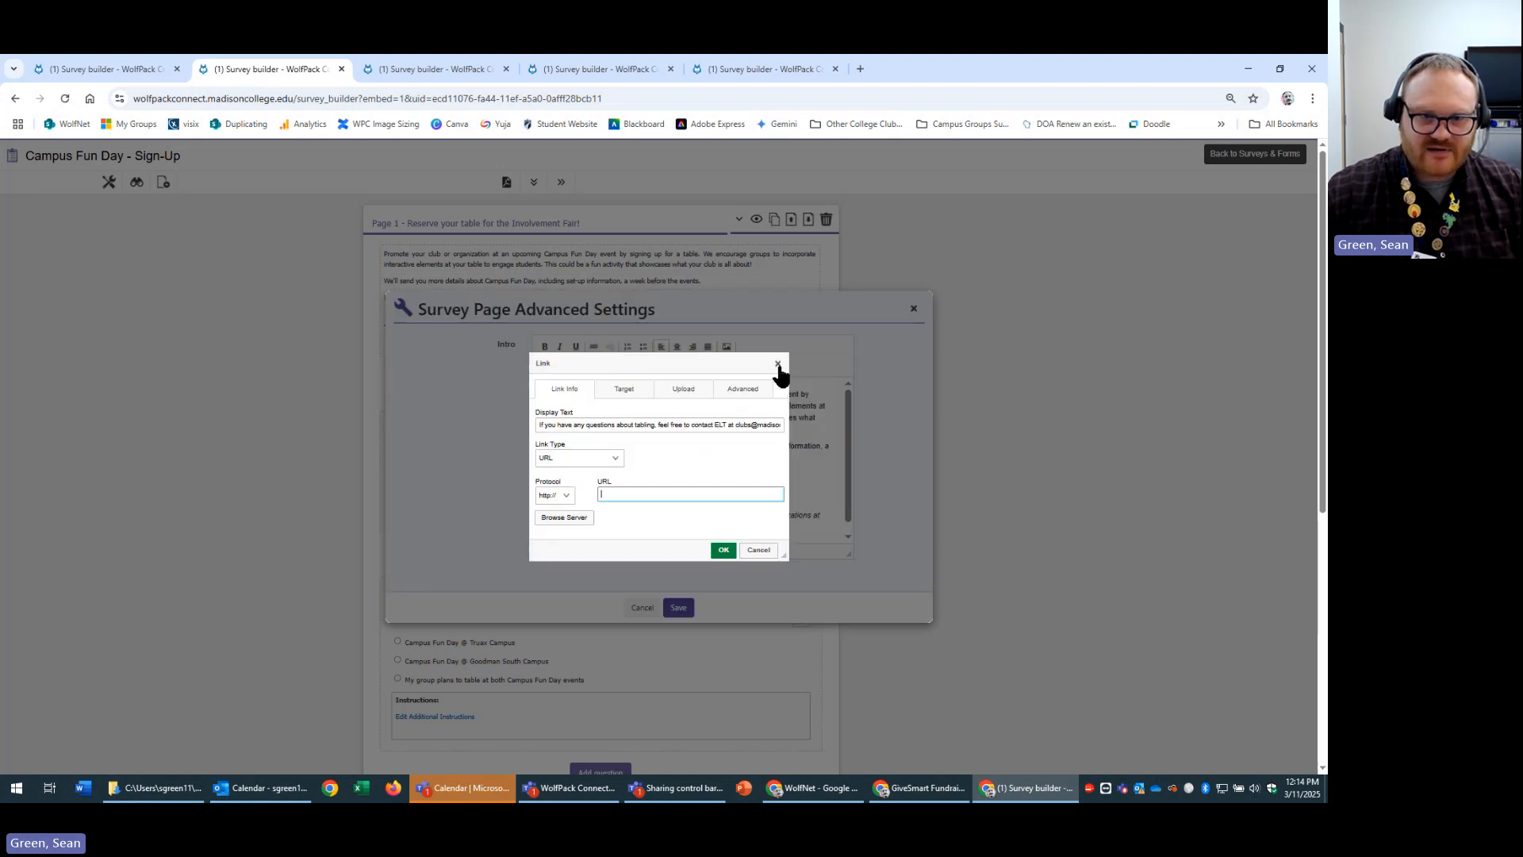
click(777, 363)
click(735, 488)
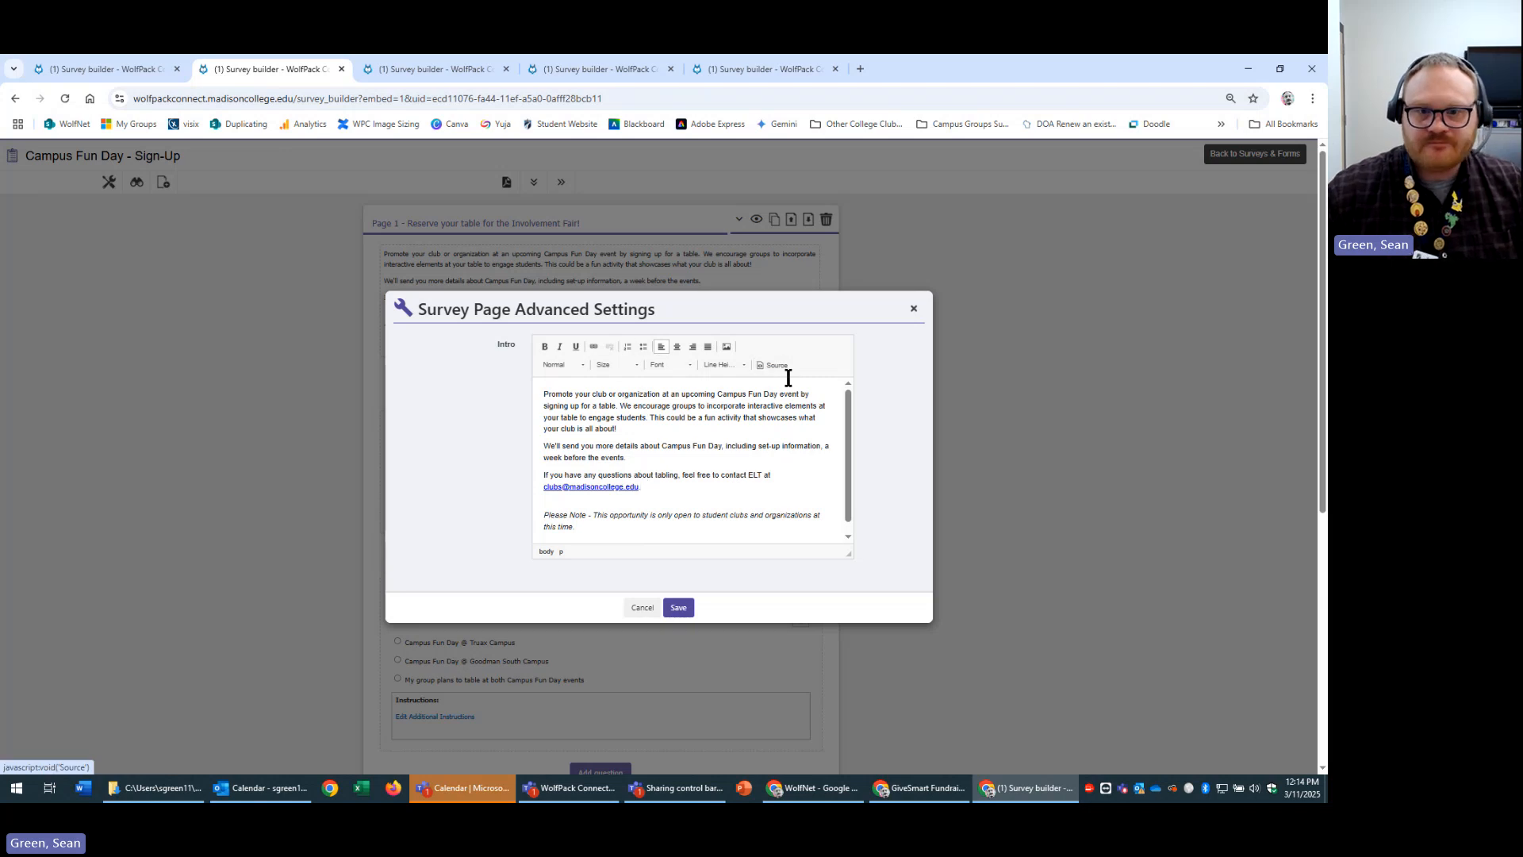
click(773, 365)
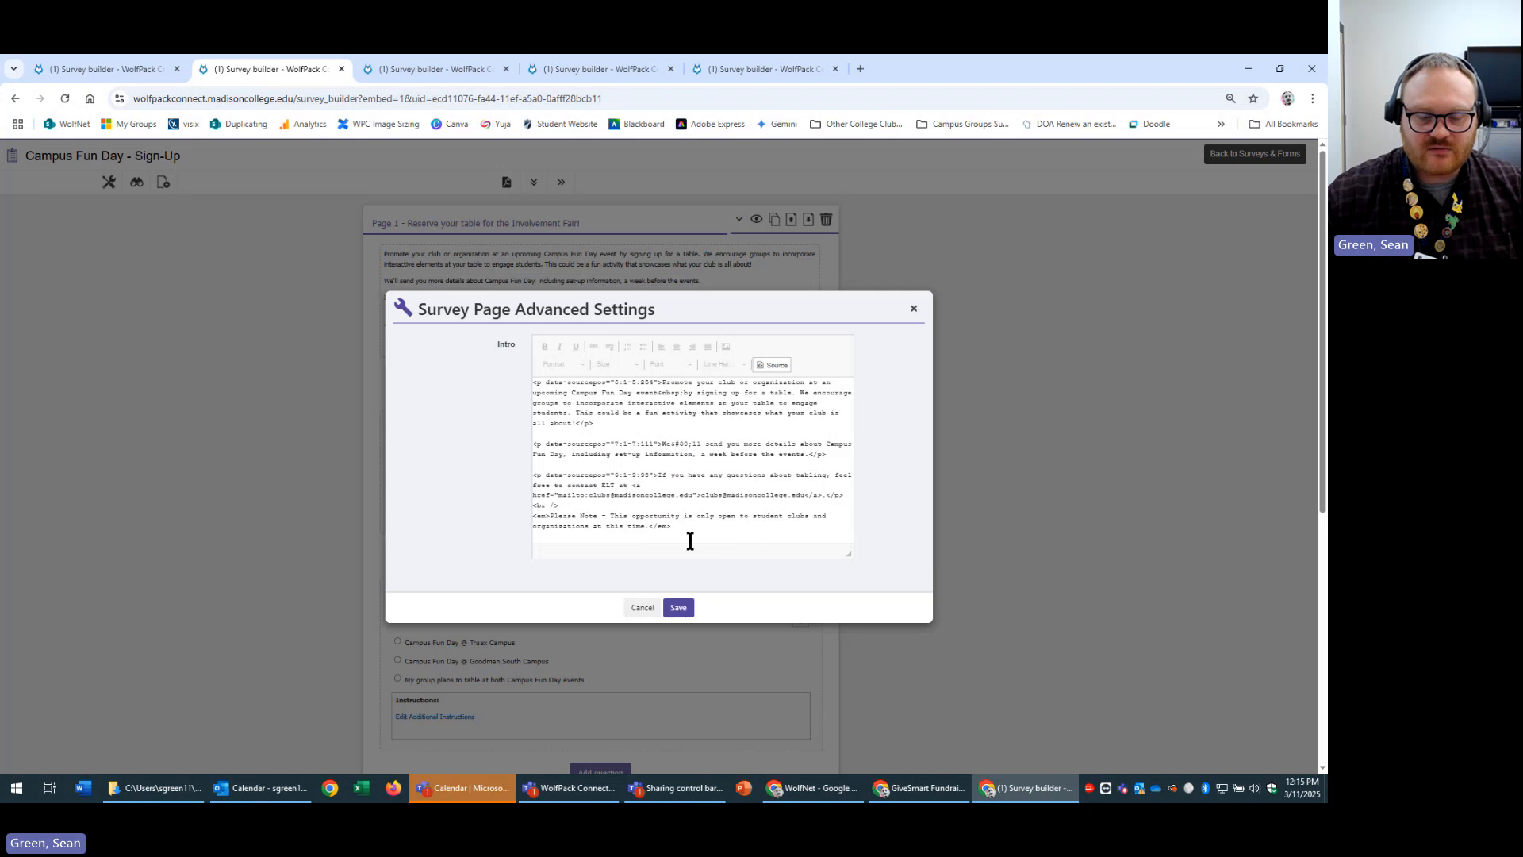
click(705, 526)
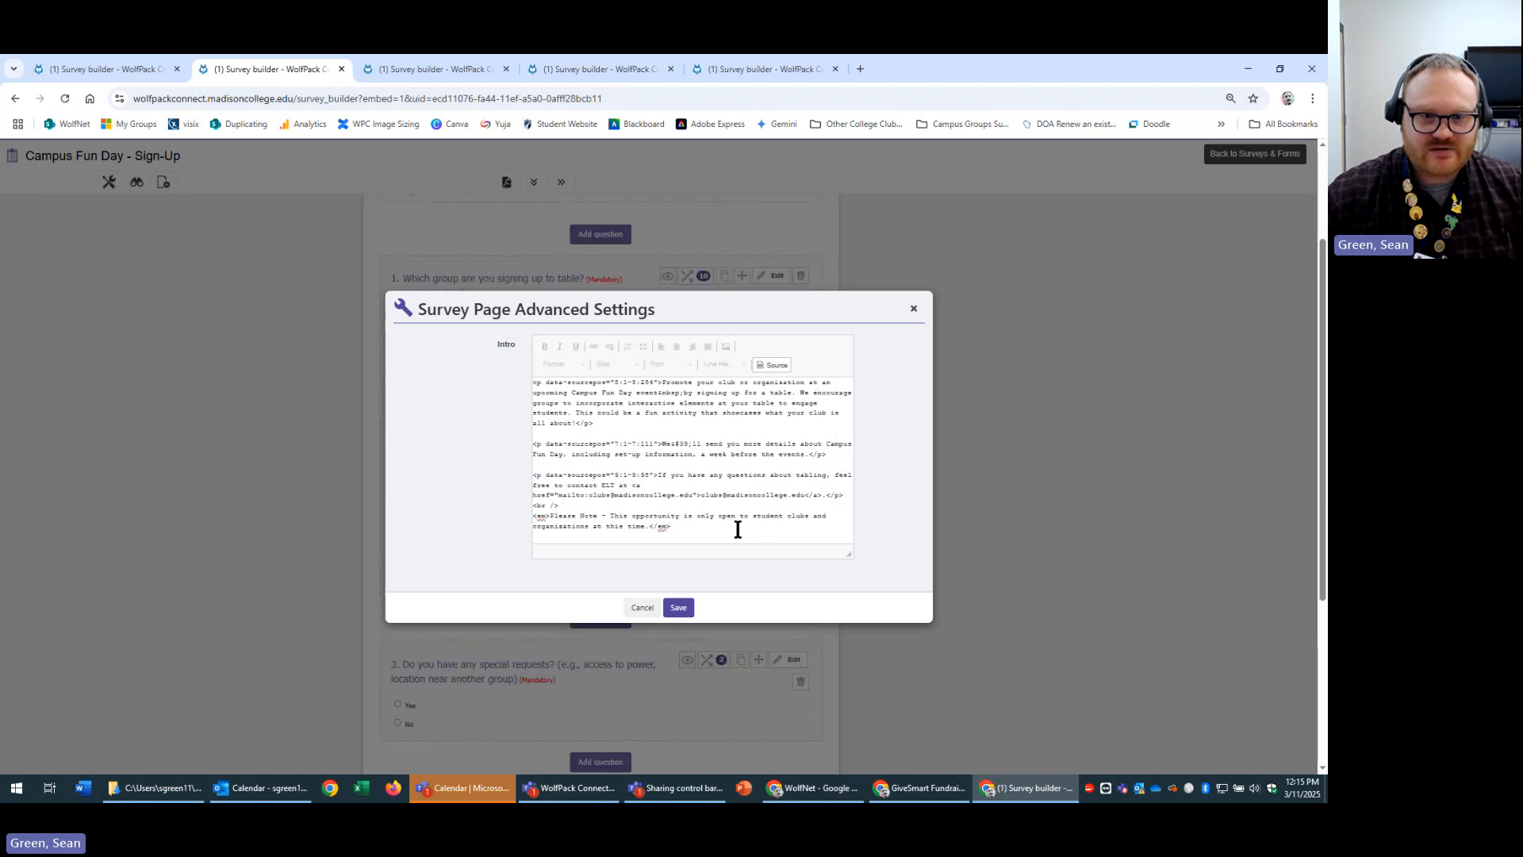
click(776, 366)
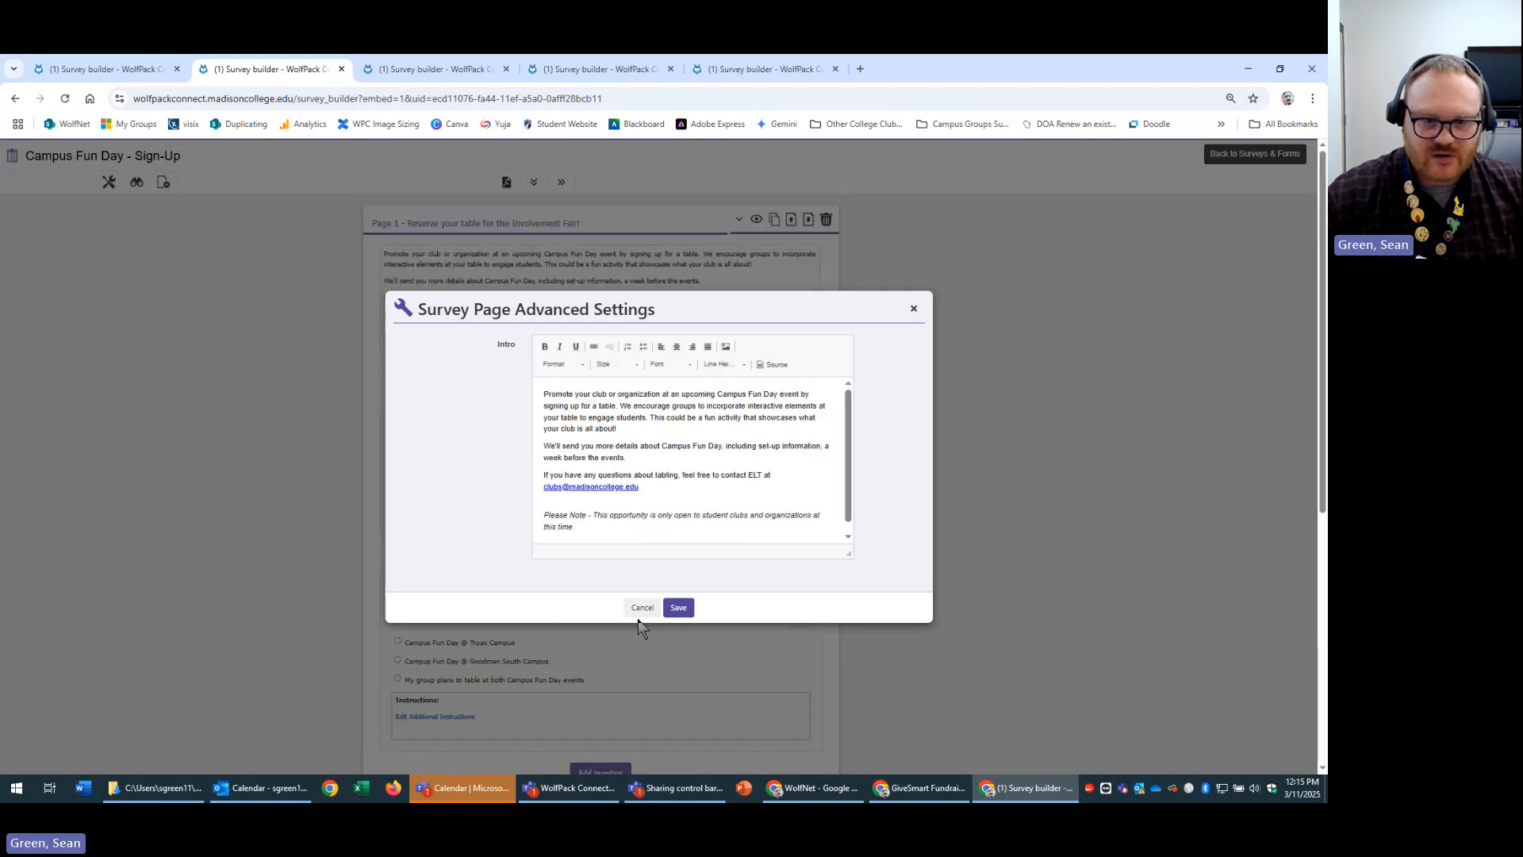
click(640, 611)
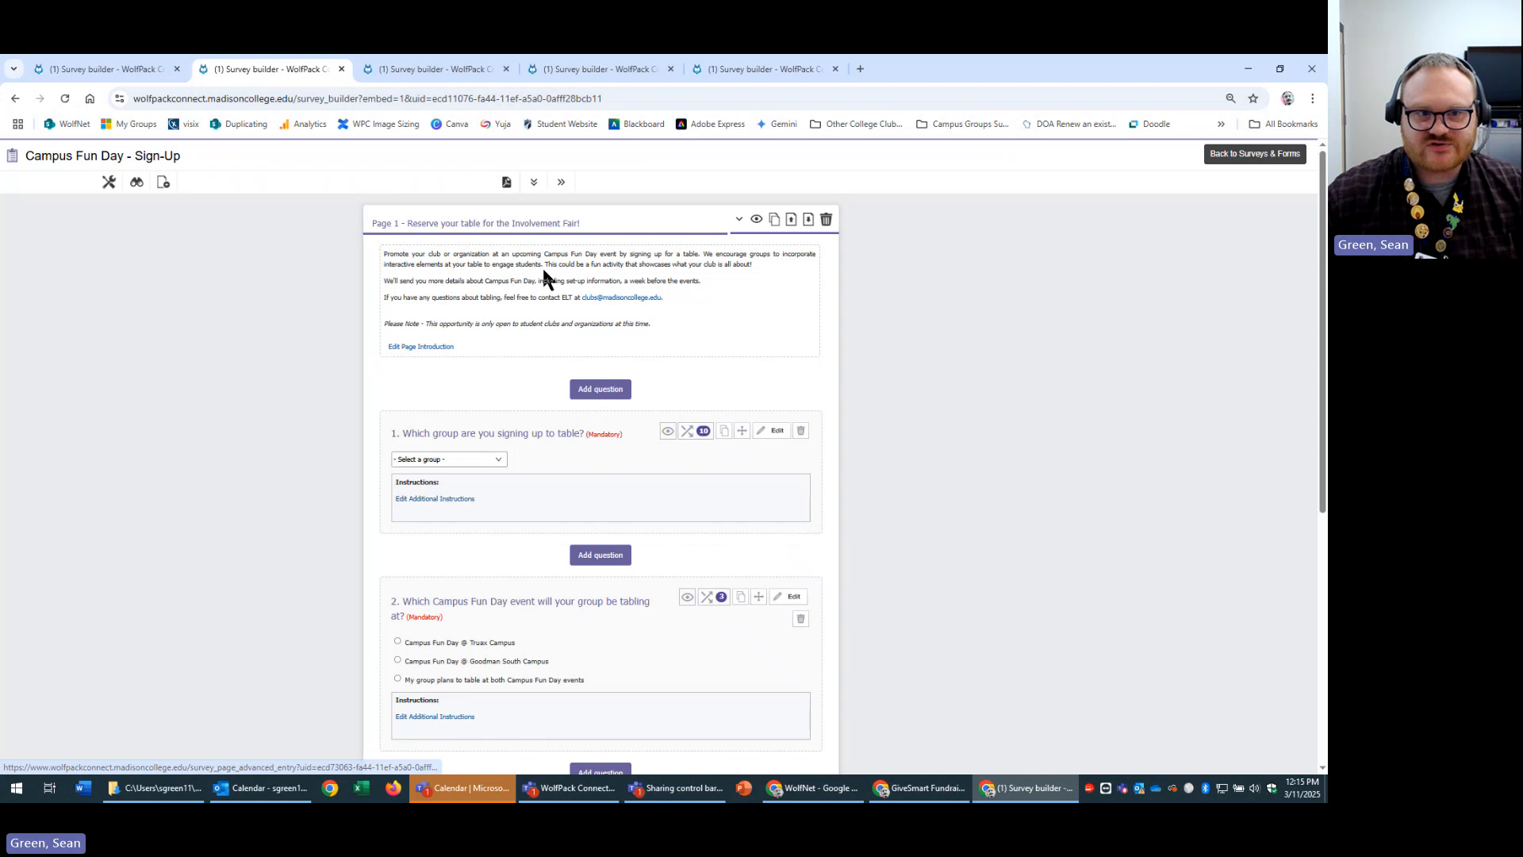
Append 'fgdfgd' to the Favorite Color Poll introduction, switch tabs away and back, and reload to verify.
click(752, 68)
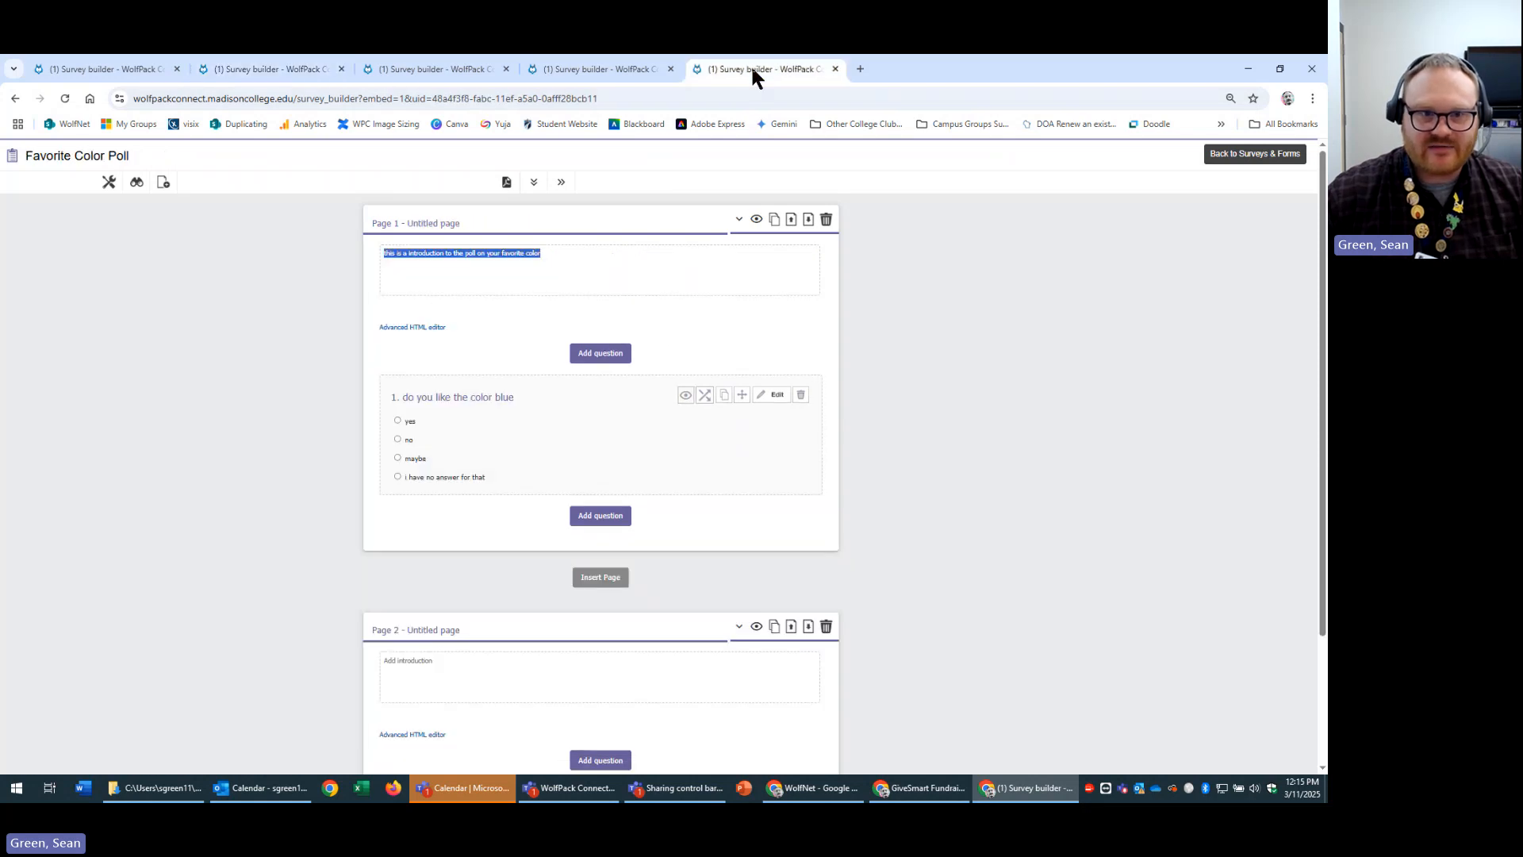
click(632, 262)
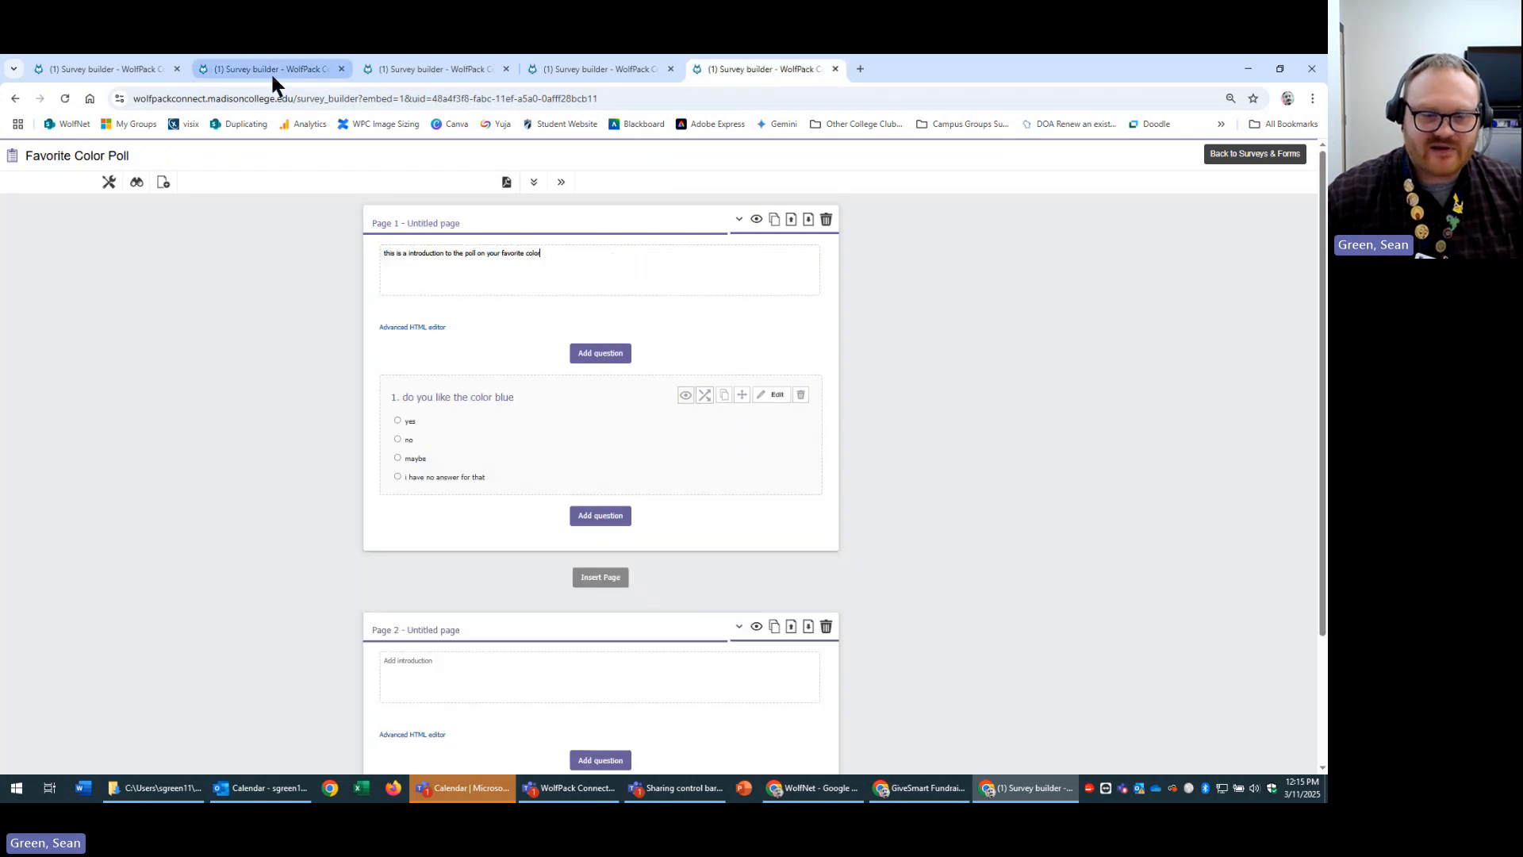
text(fgdfgd)
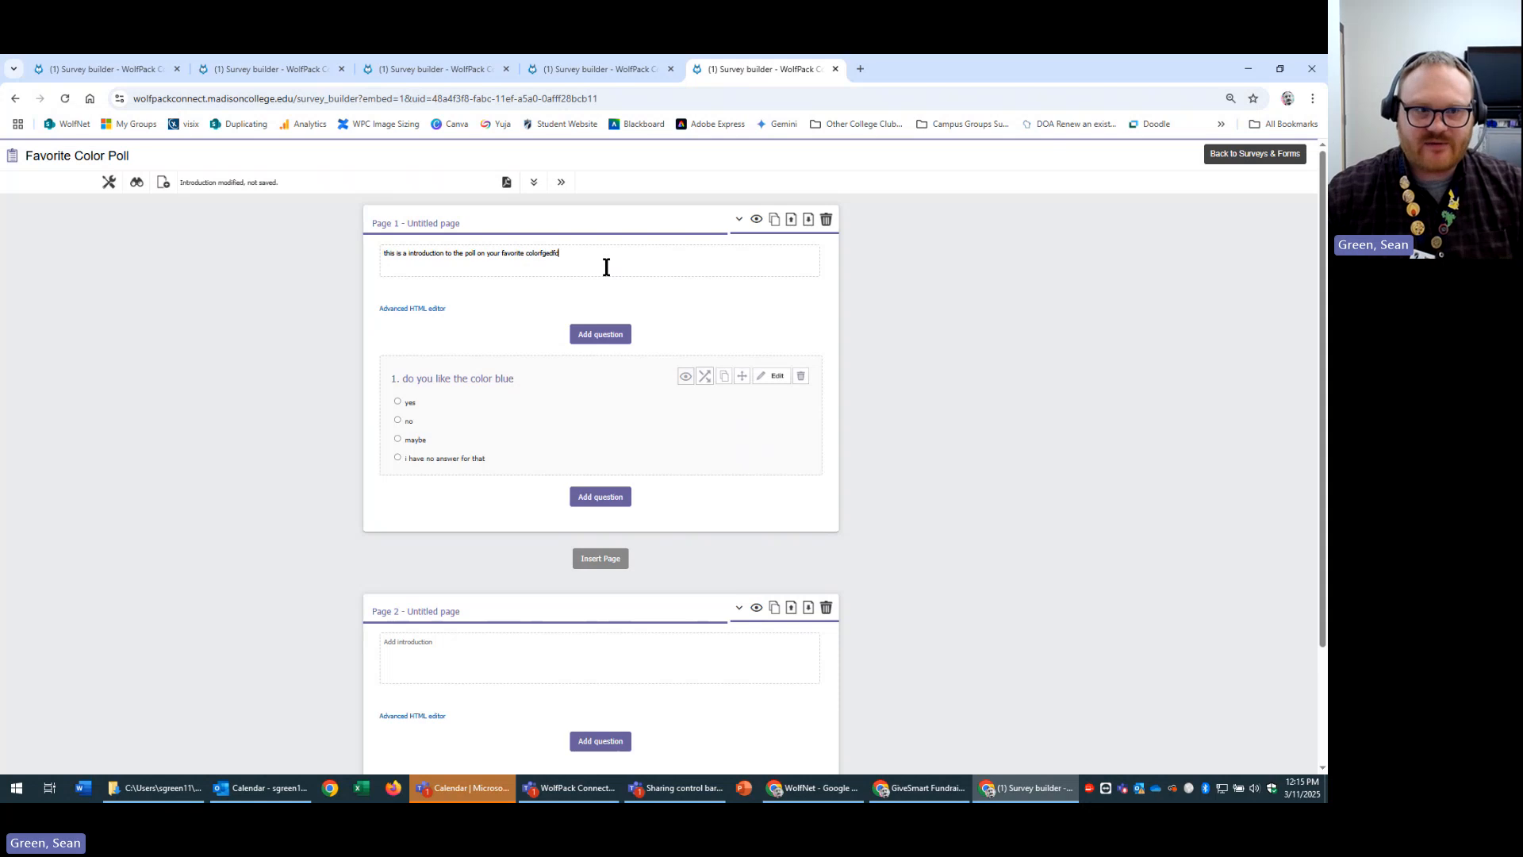
click(237, 63)
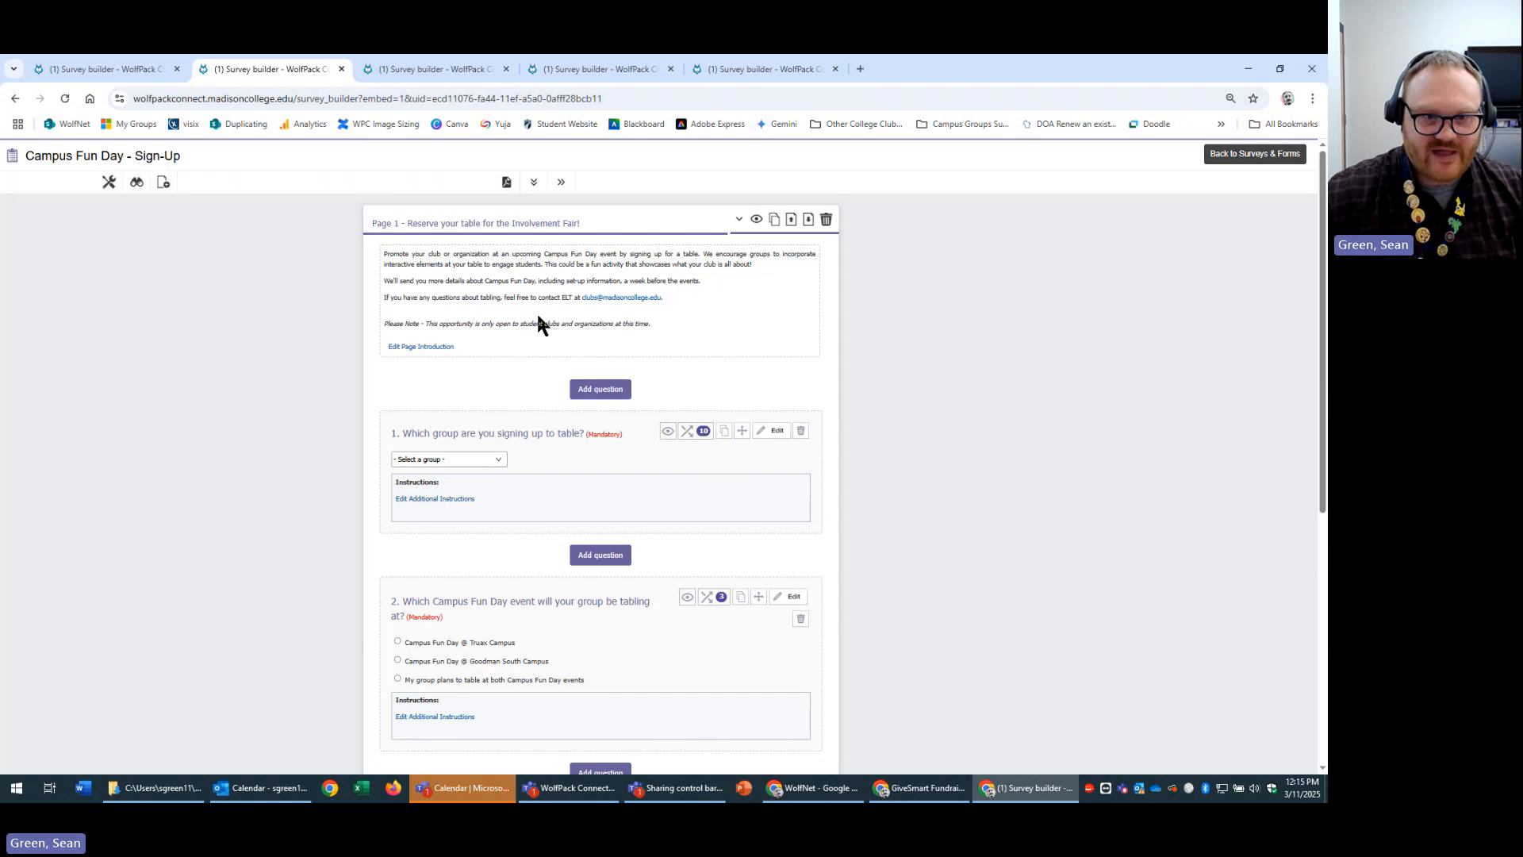
click(758, 69)
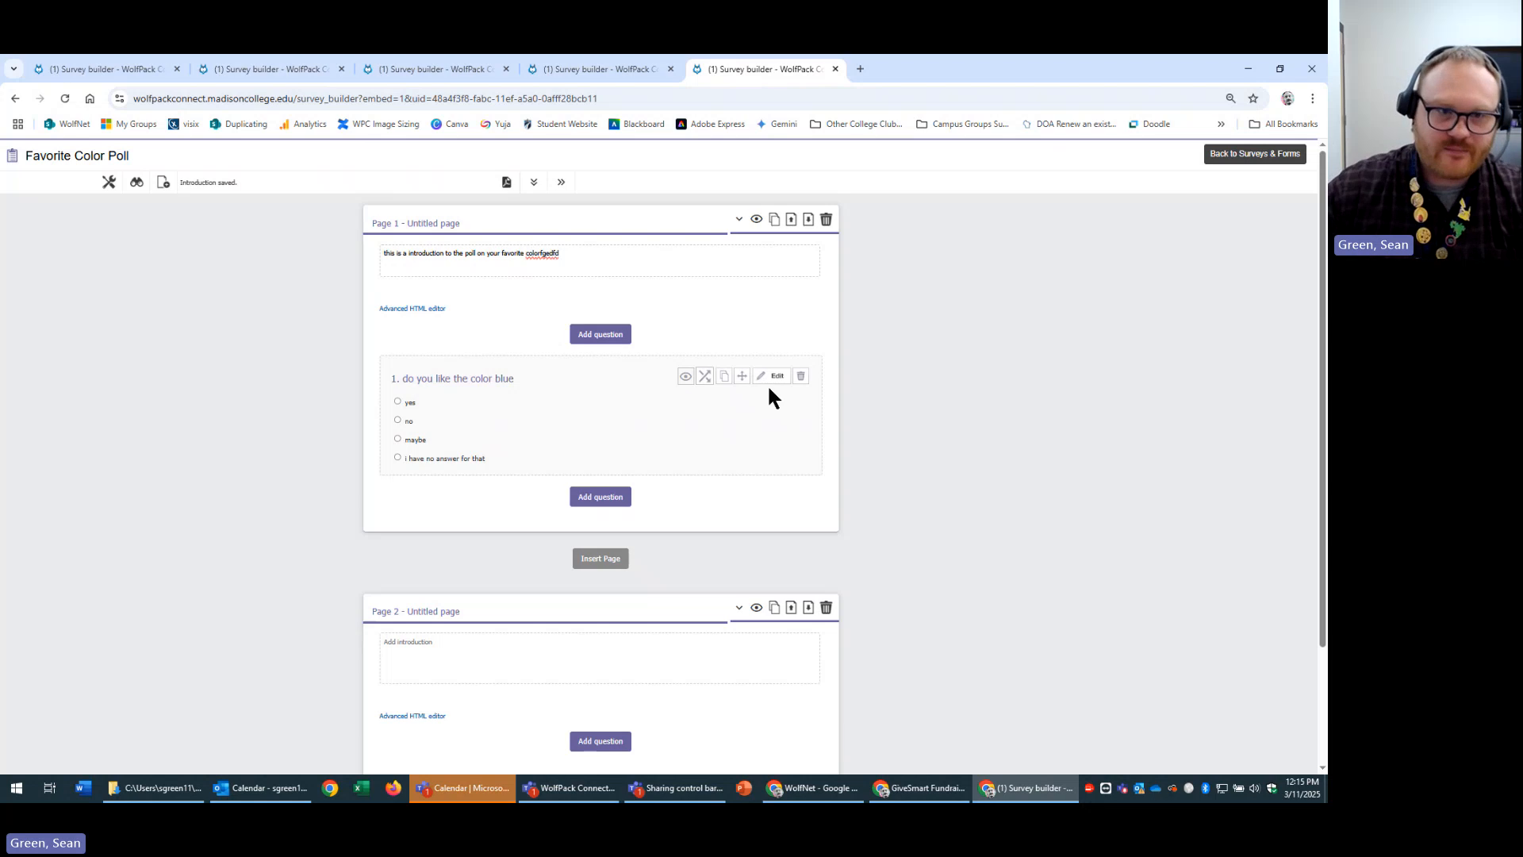
click(65, 99)
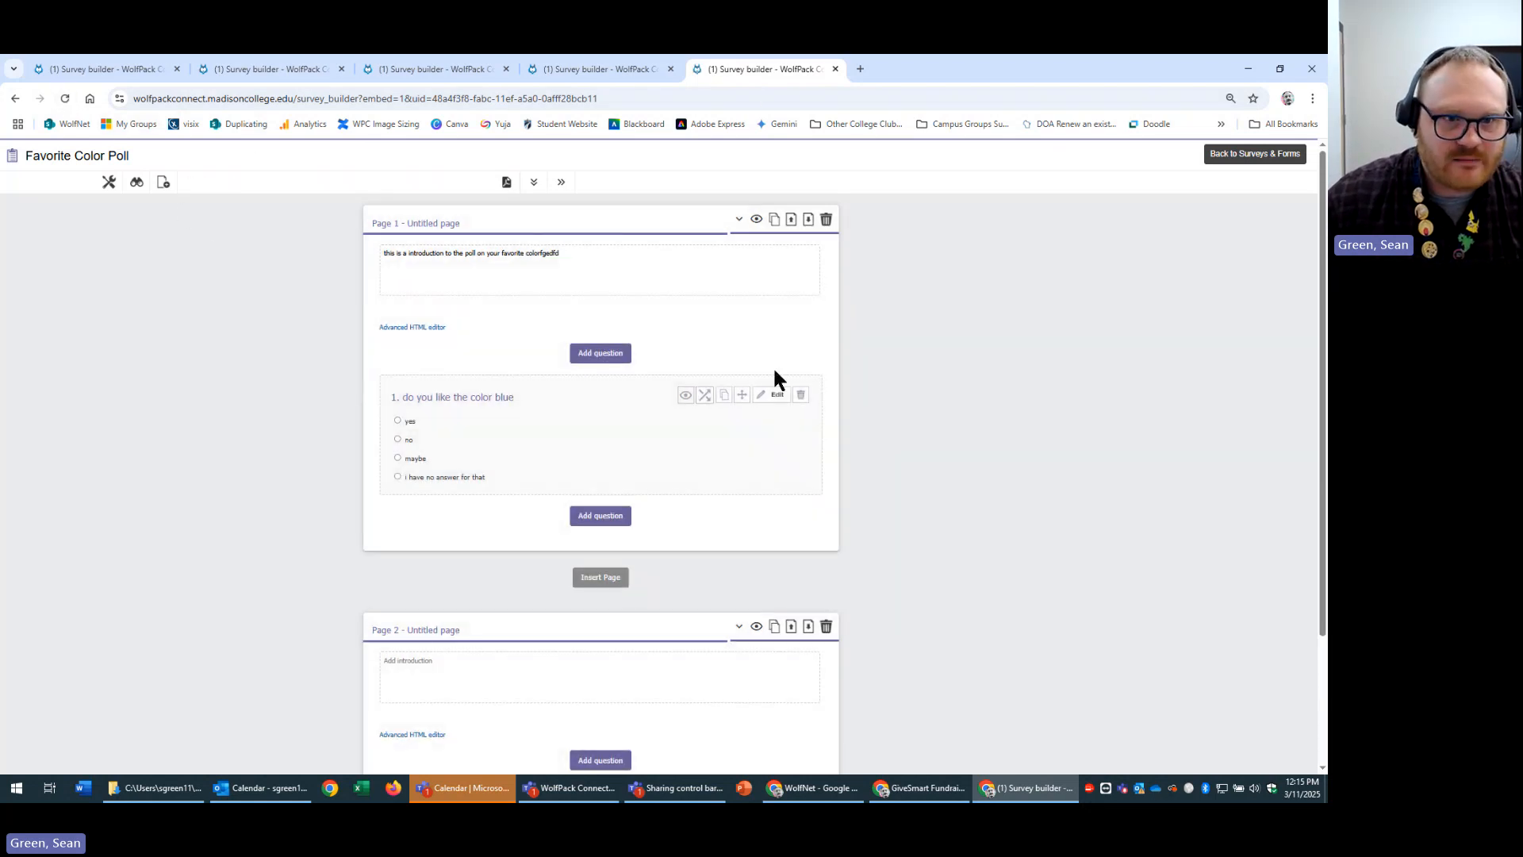
click(107, 68)
Switch to Test Group Club and create a new poll from its Surveys & Forms.
click(274, 68)
click(439, 68)
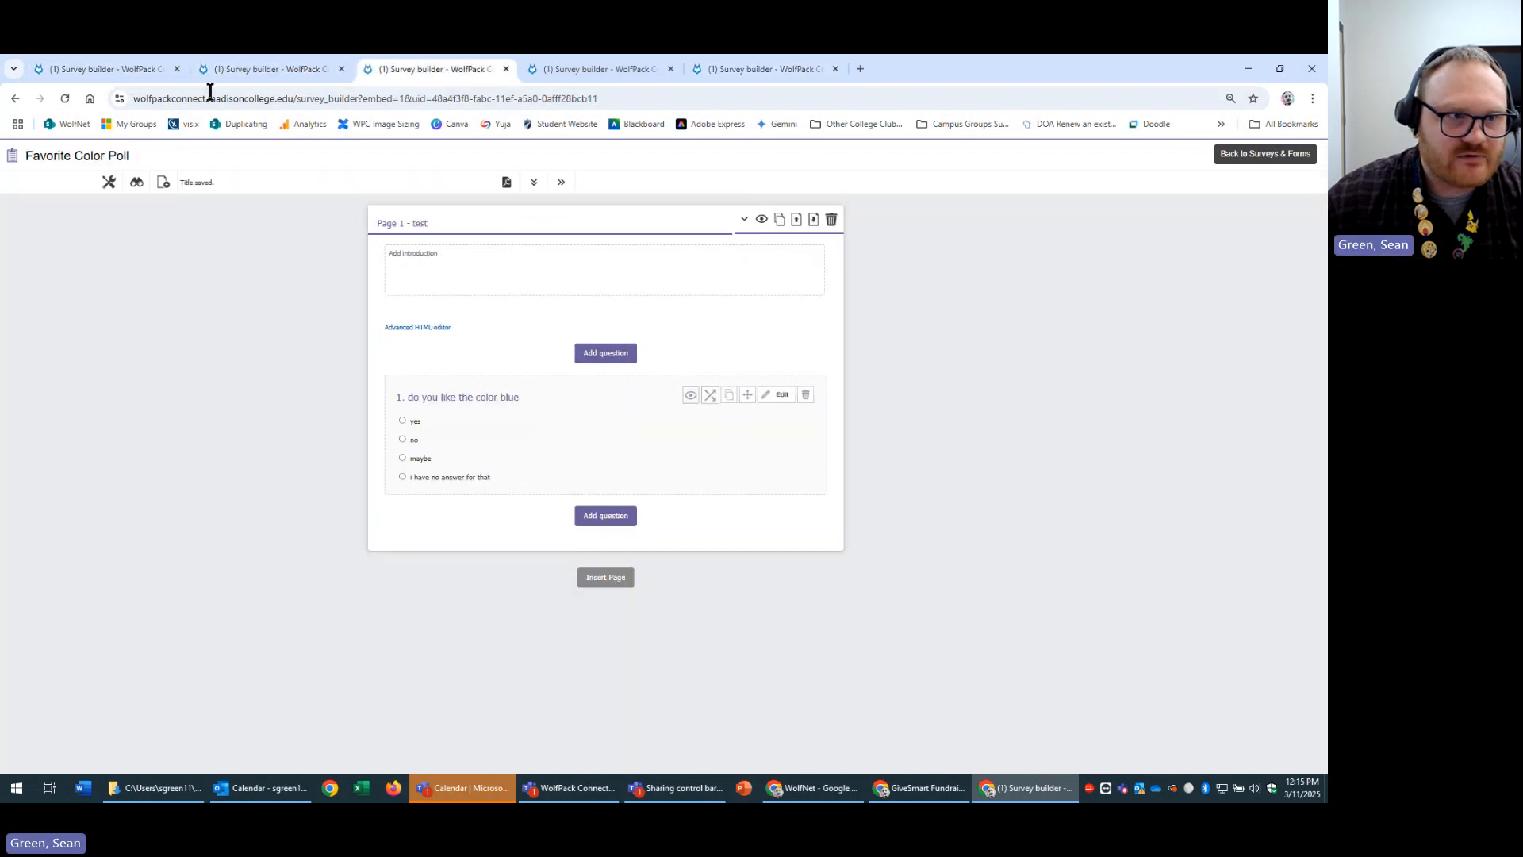
click(112, 68)
click(1253, 154)
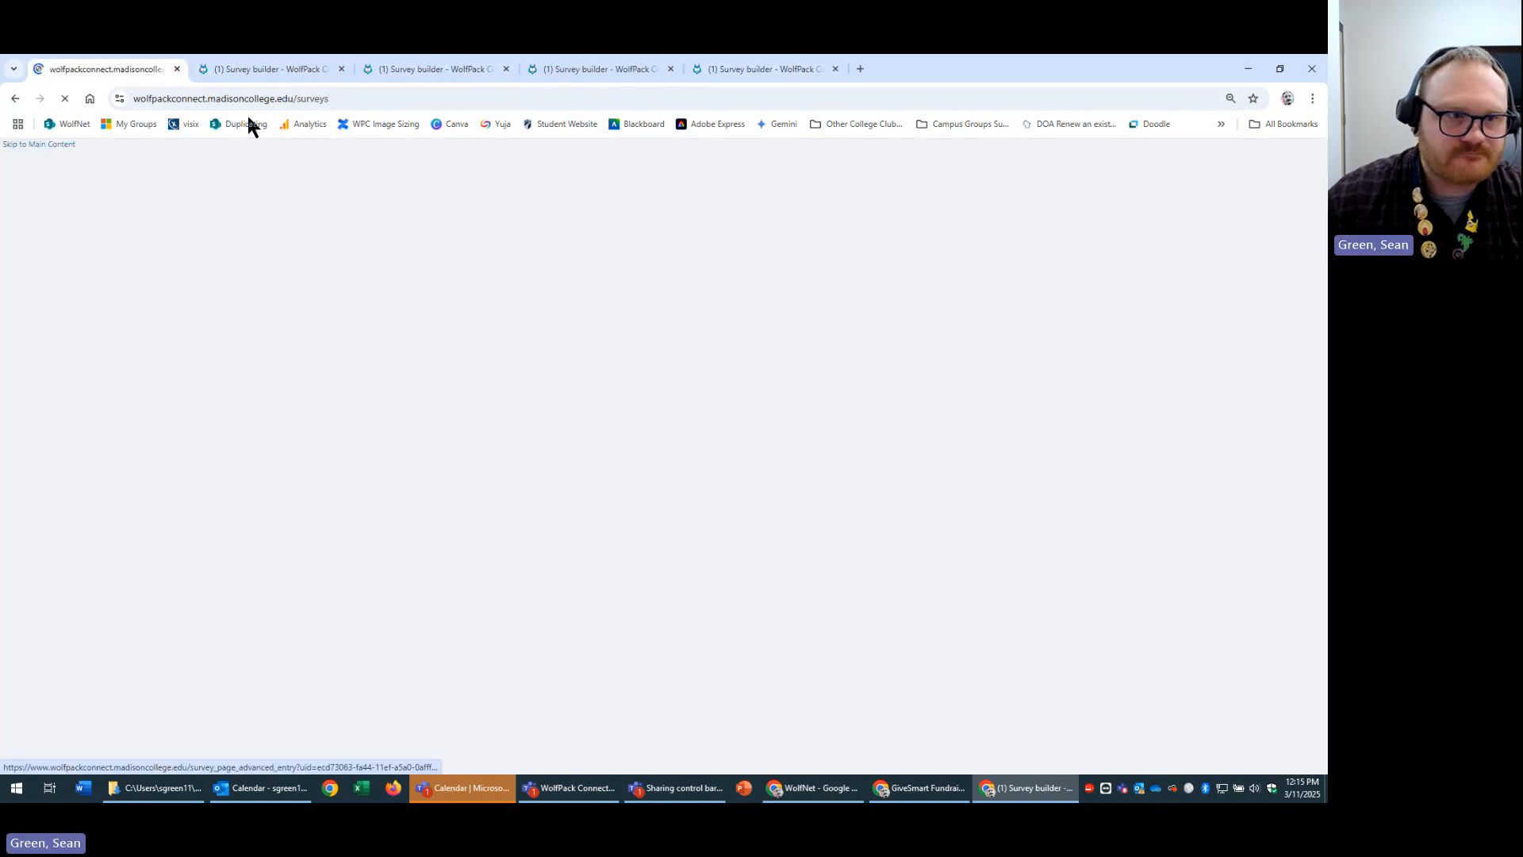
click(244, 155)
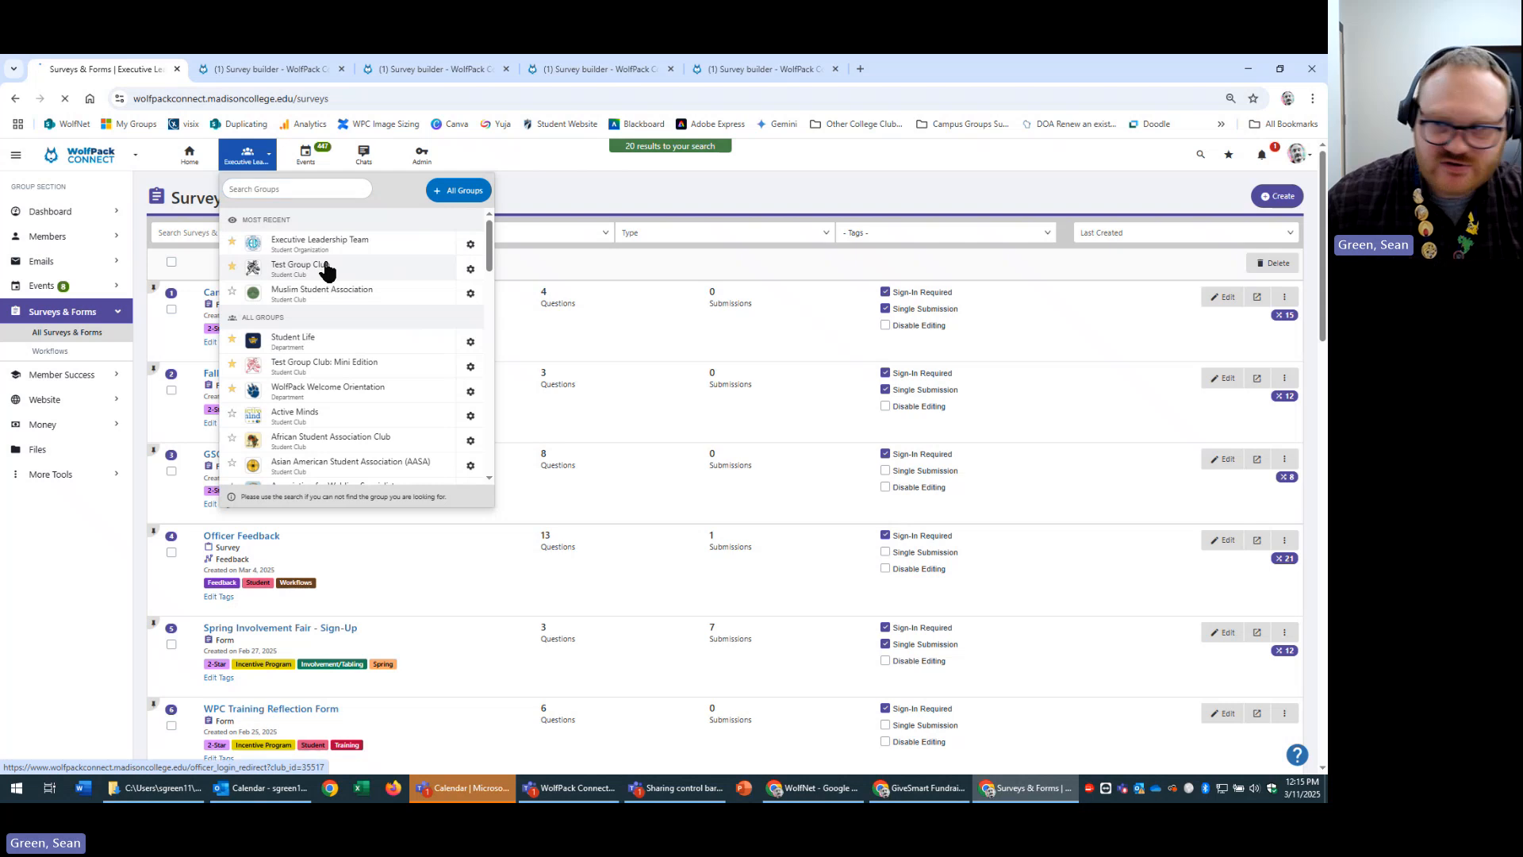
click(300, 265)
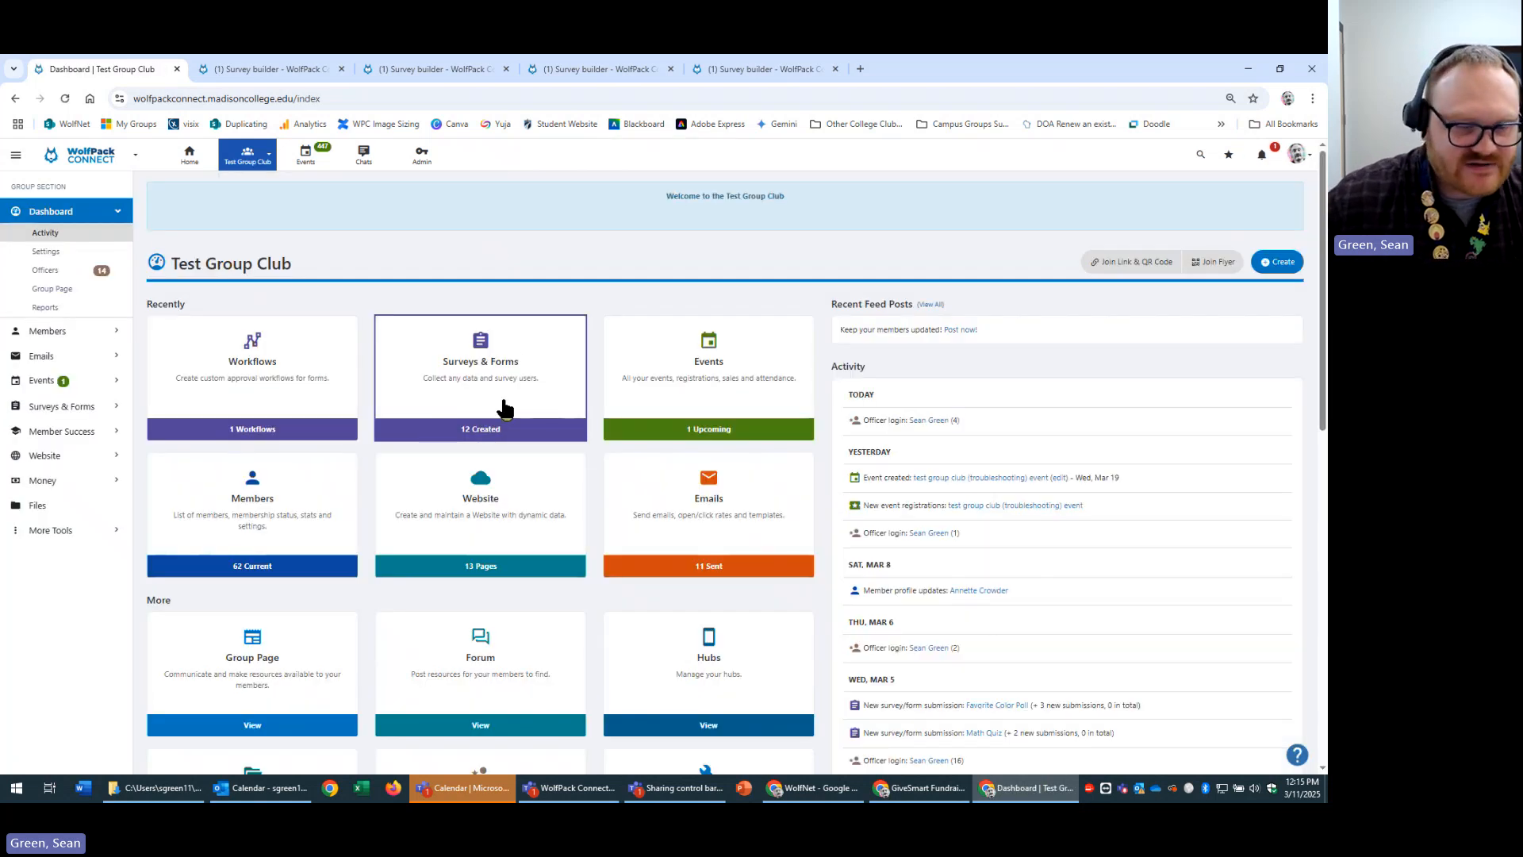
click(474, 403)
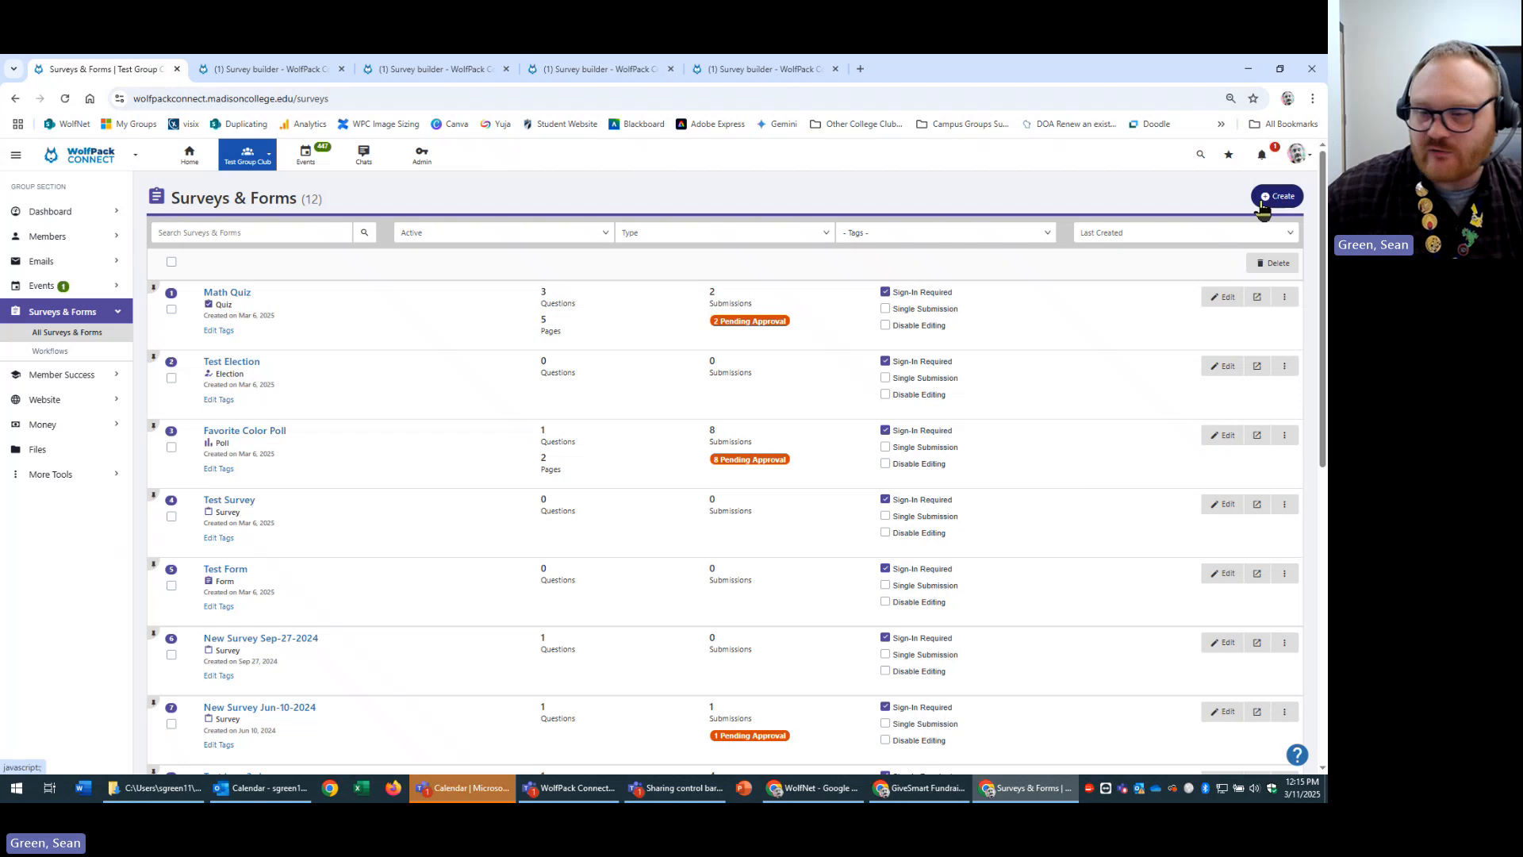
click(1274, 198)
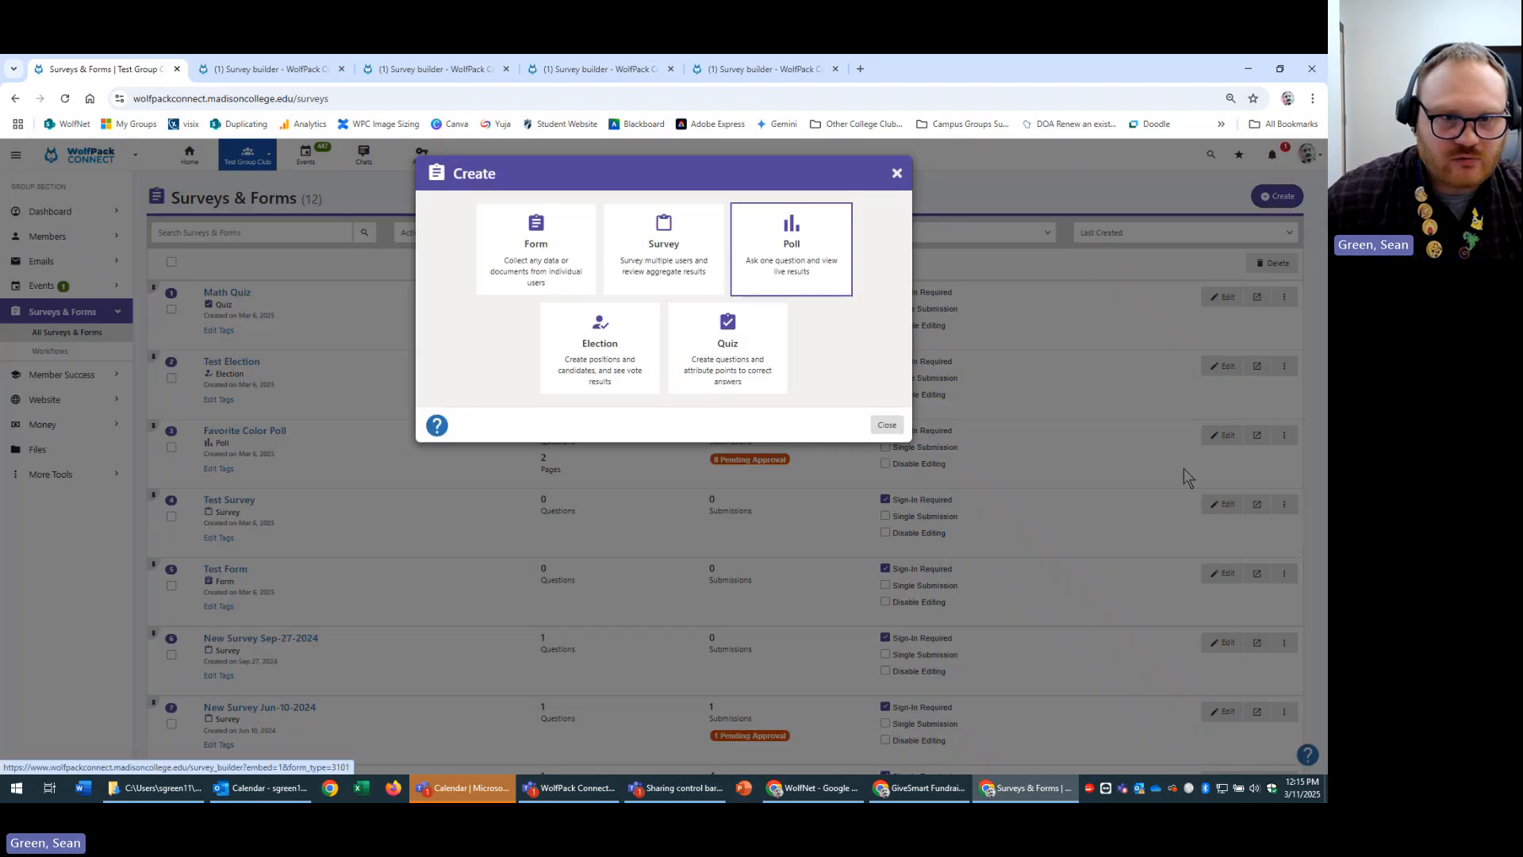
click(789, 263)
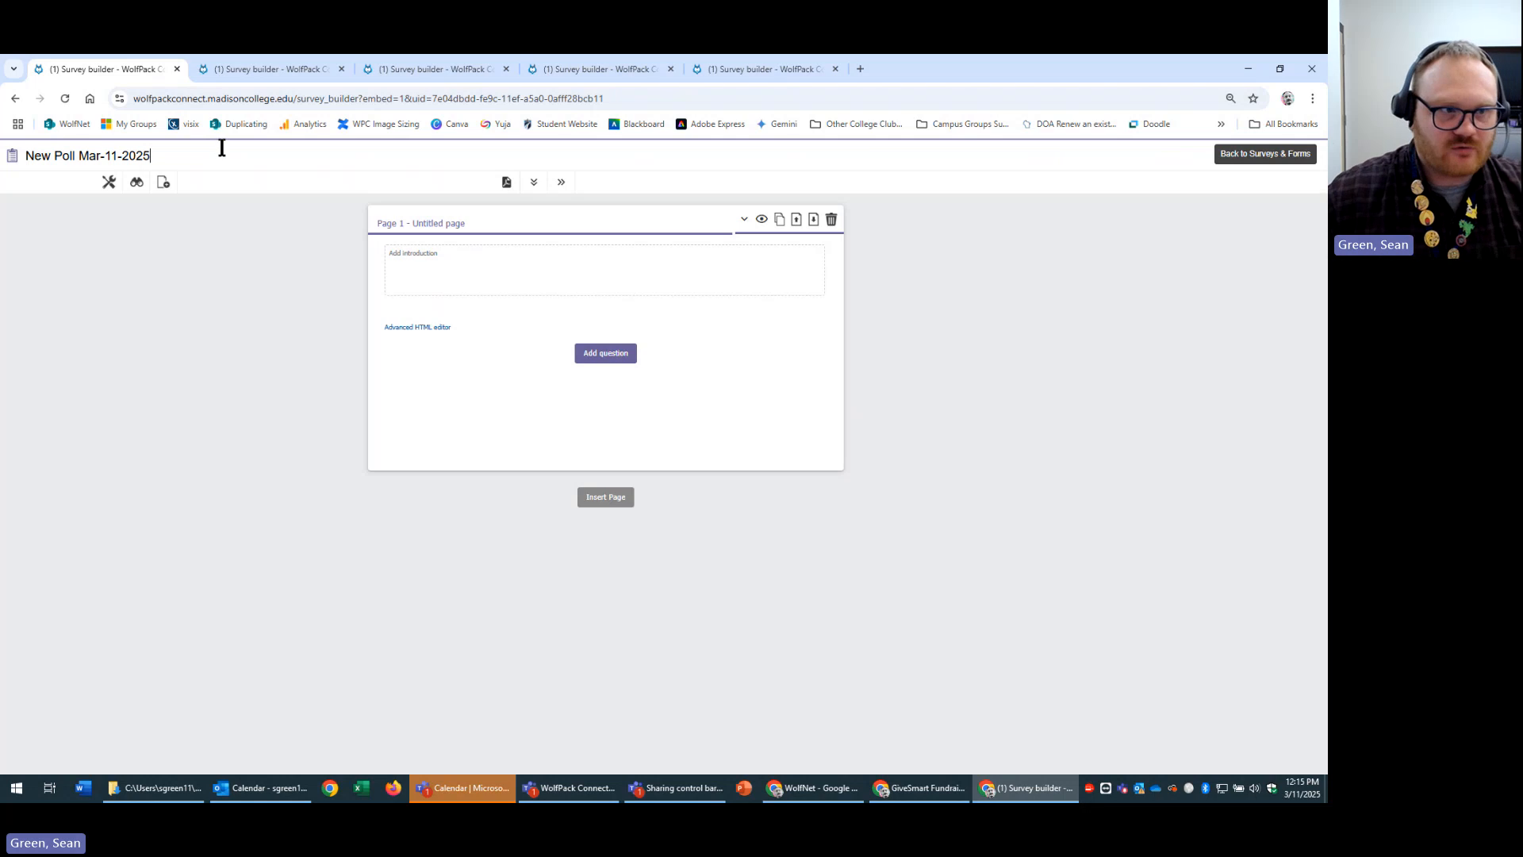
Rename the poll to 'march 11th poll' and give Page 1 the introduction 'here is the intro to the poll'.
click(185, 162)
drag(186, 162, 4, 167)
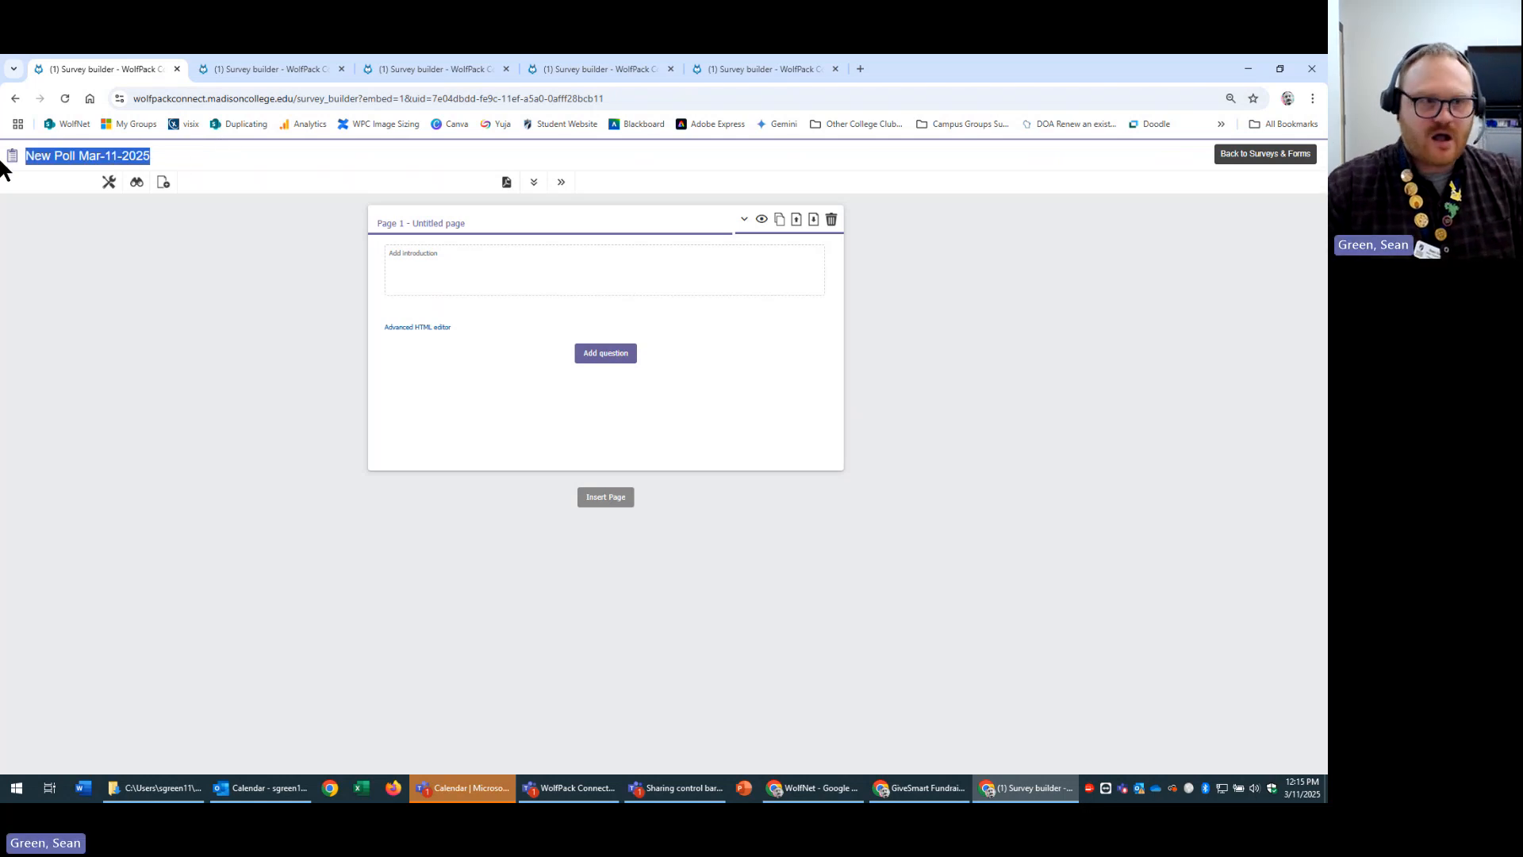
text(march 11t)
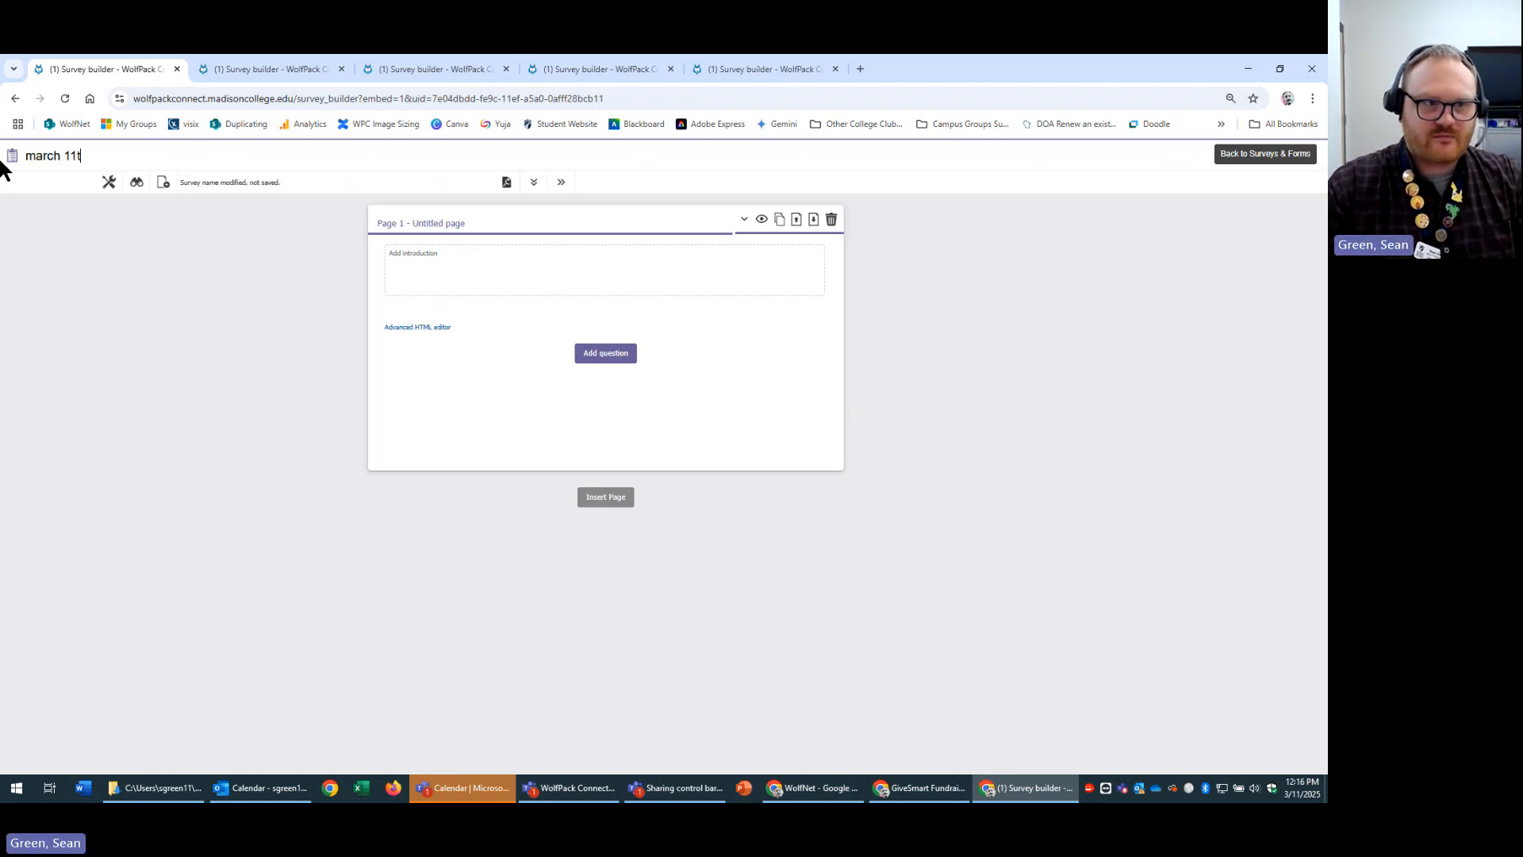
text(h poll)
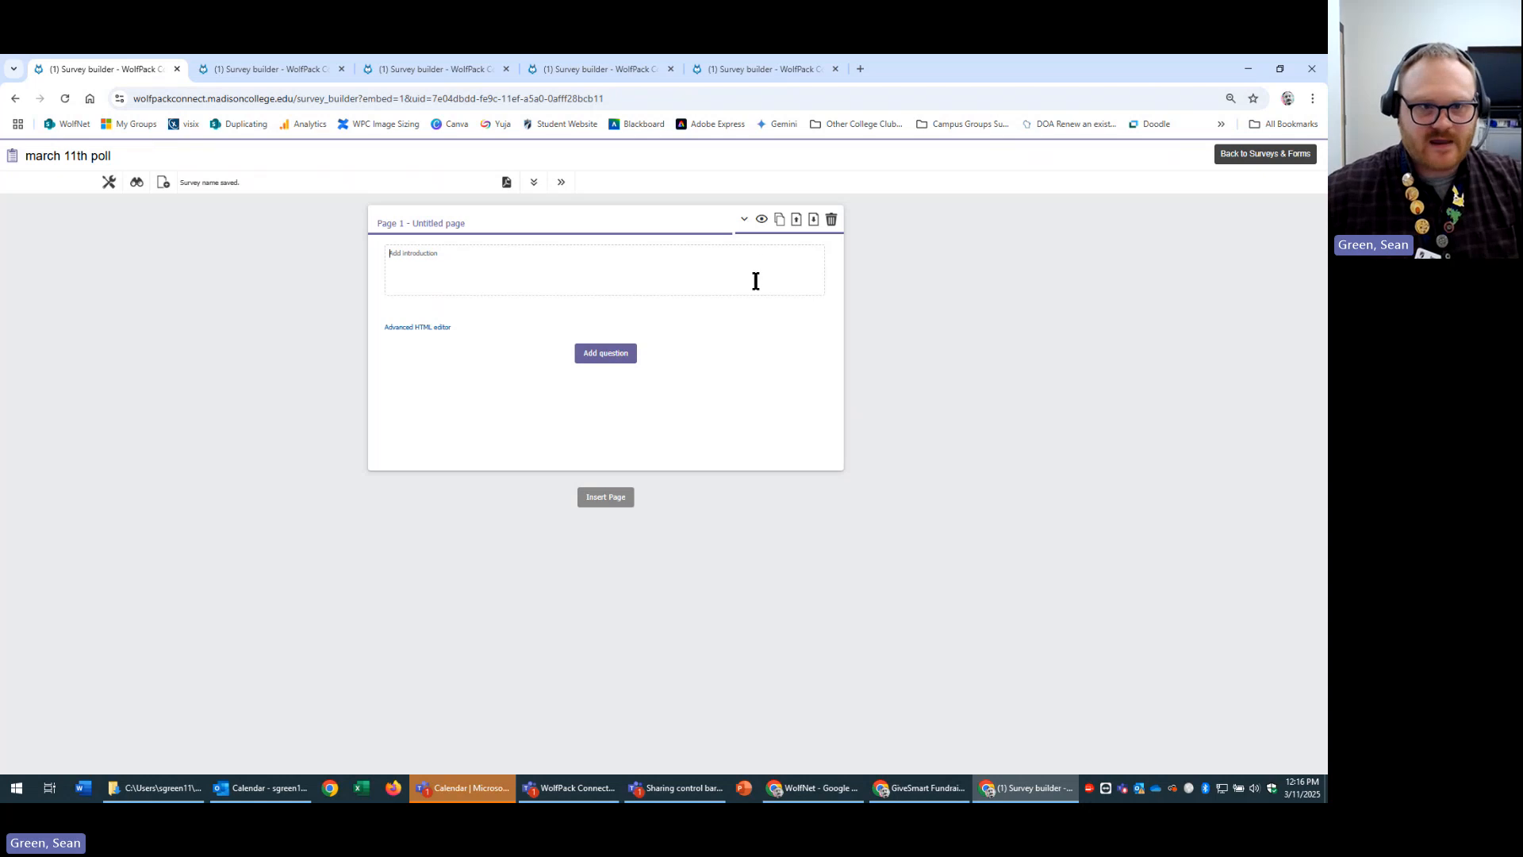
click(737, 284)
text(here is )
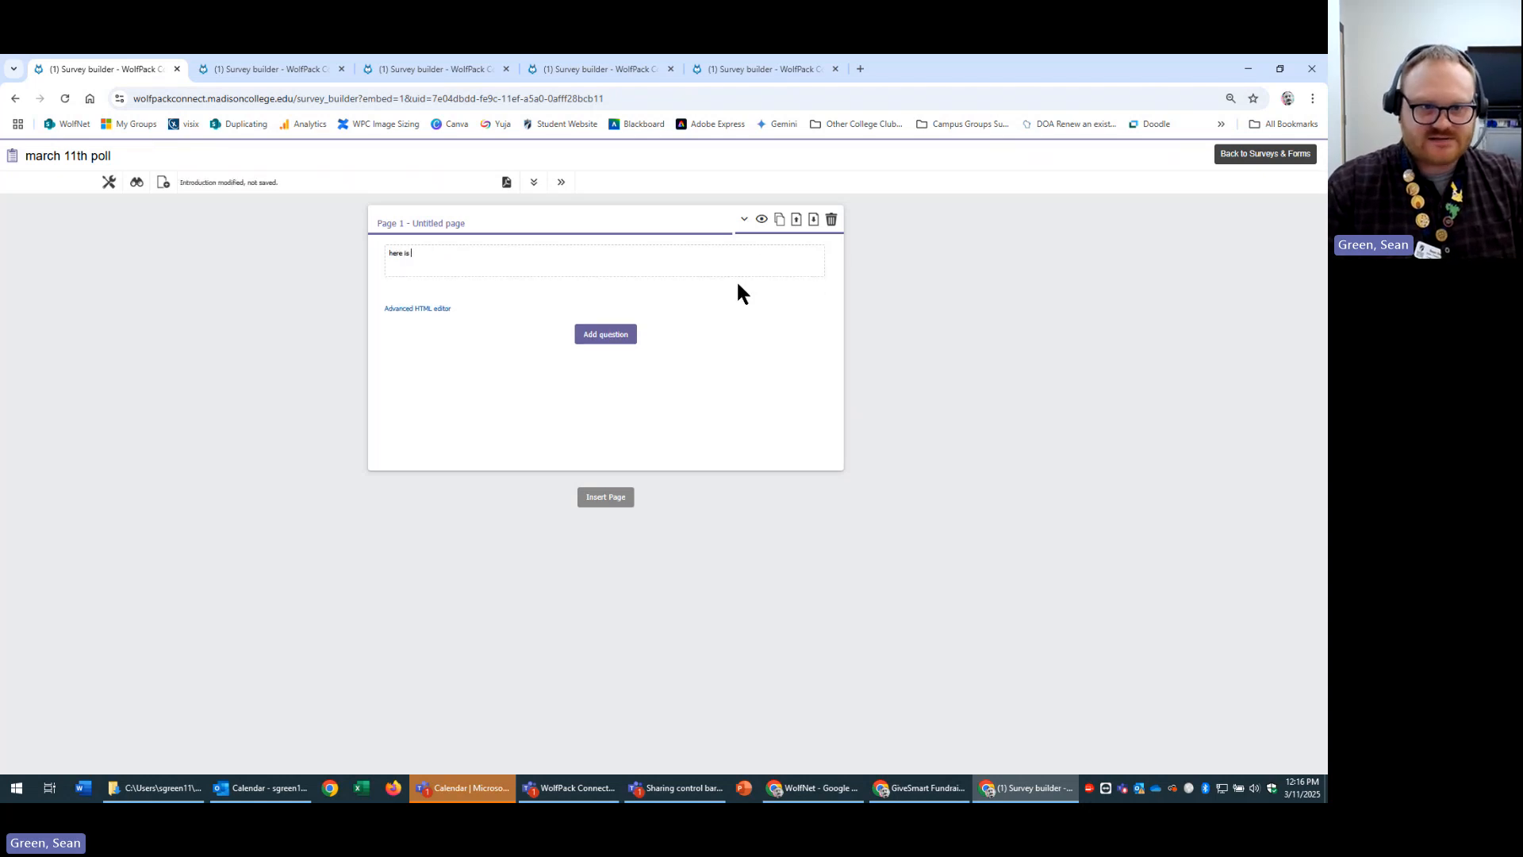
text(the intro to the poll)
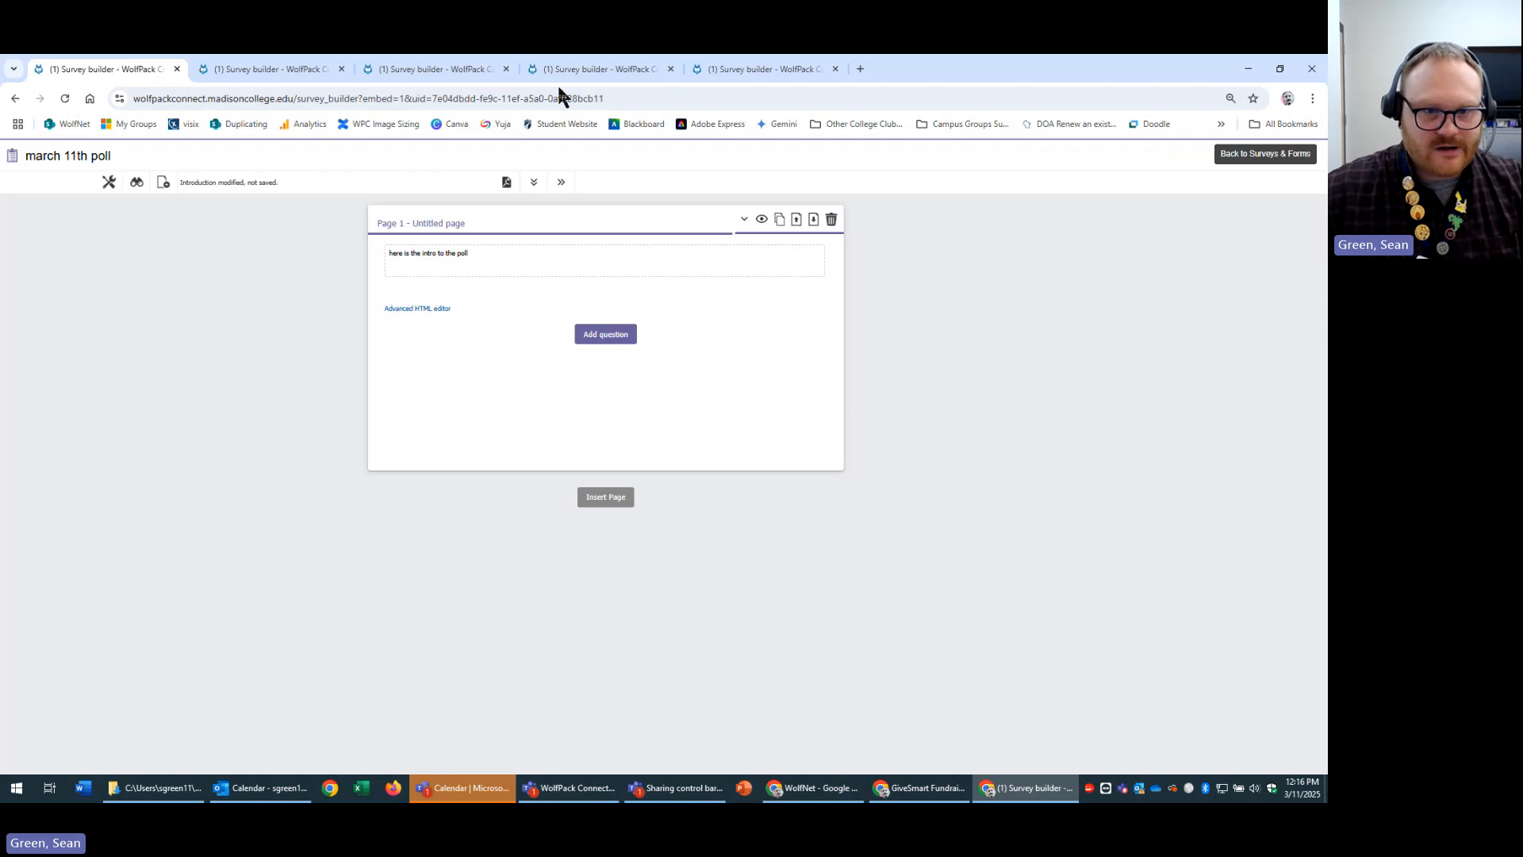
click(605, 335)
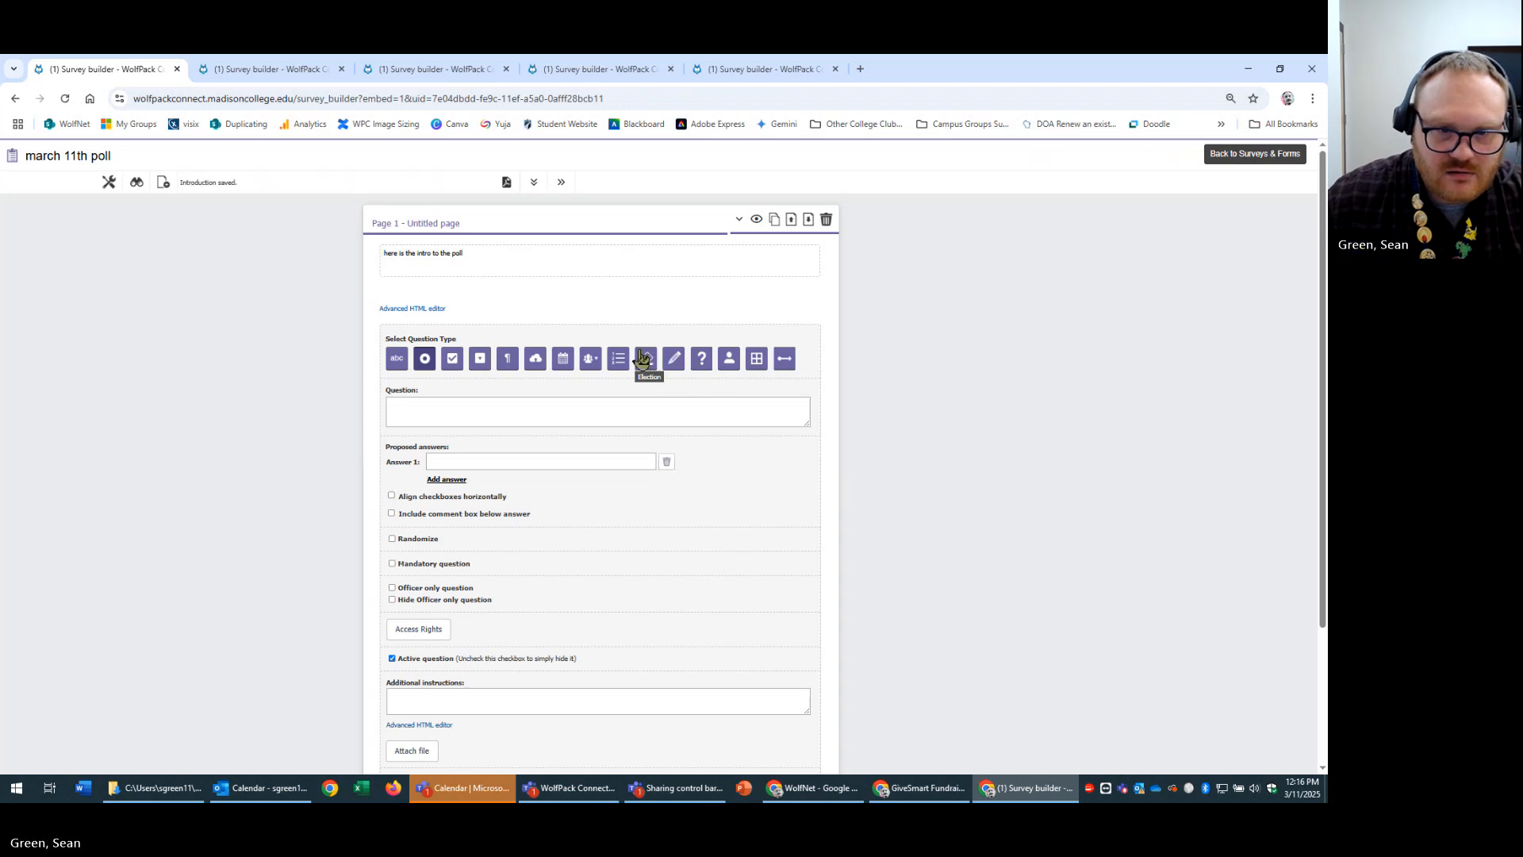
Add question 1 as a single-line free text question 'this is a single line' and save it.
click(564, 403)
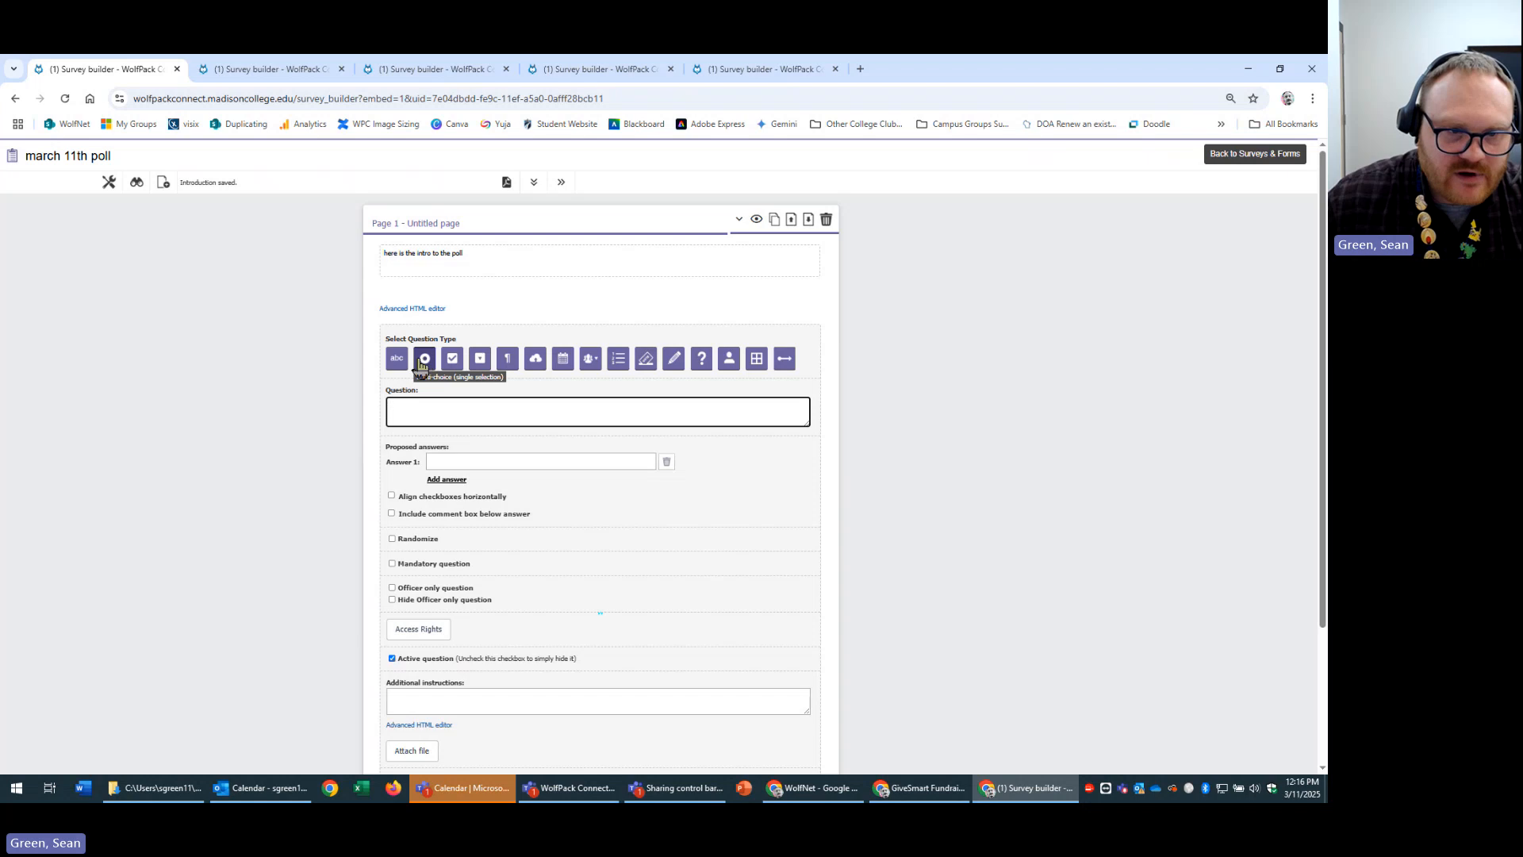
click(517, 407)
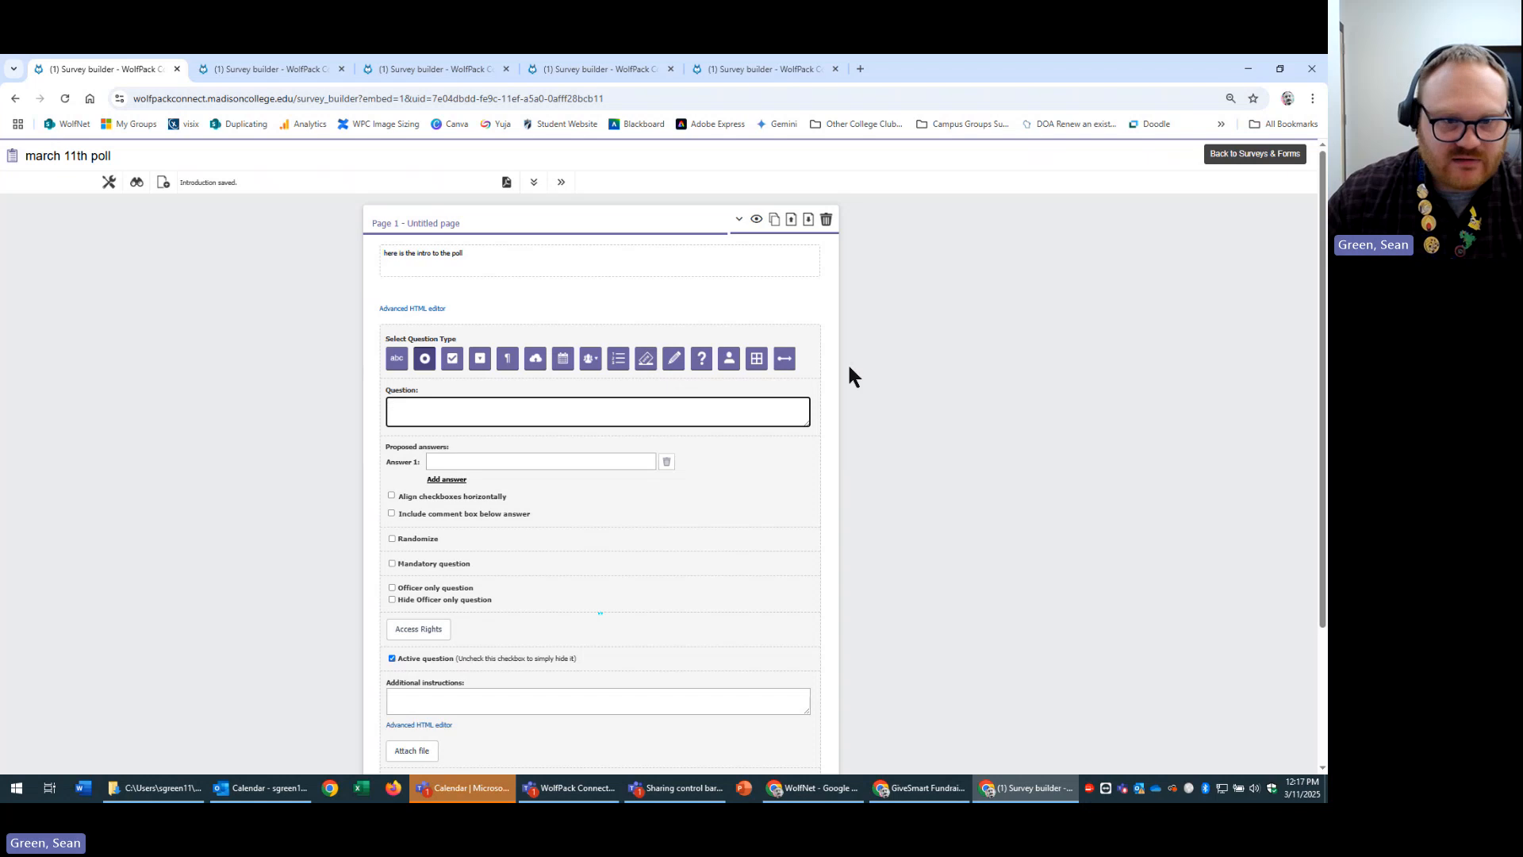
click(393, 361)
scroll(559, 417, down, 2)
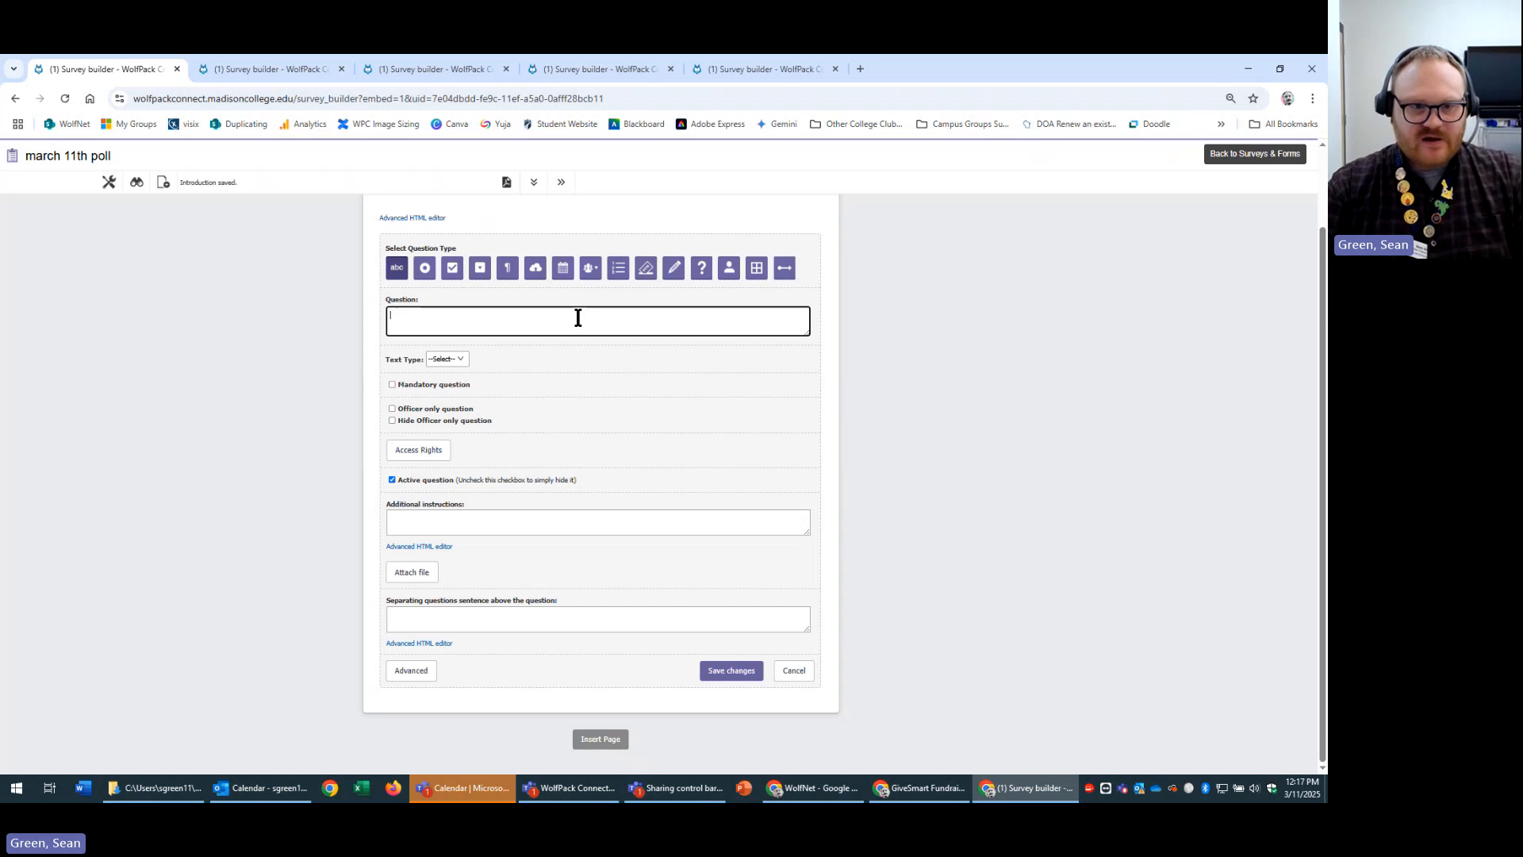
text(his is)
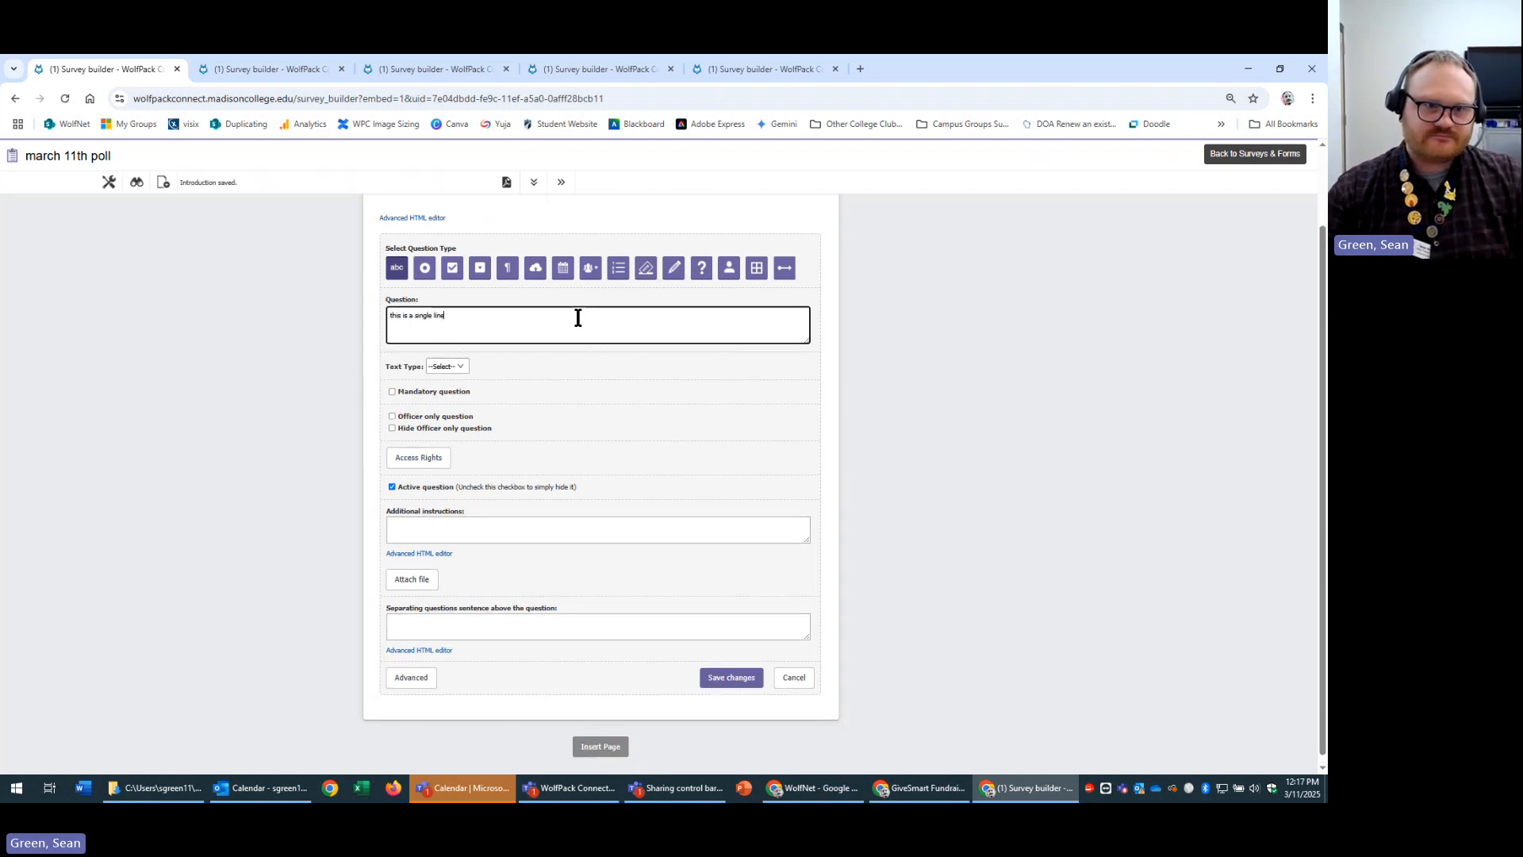
text( a single line)
click(733, 680)
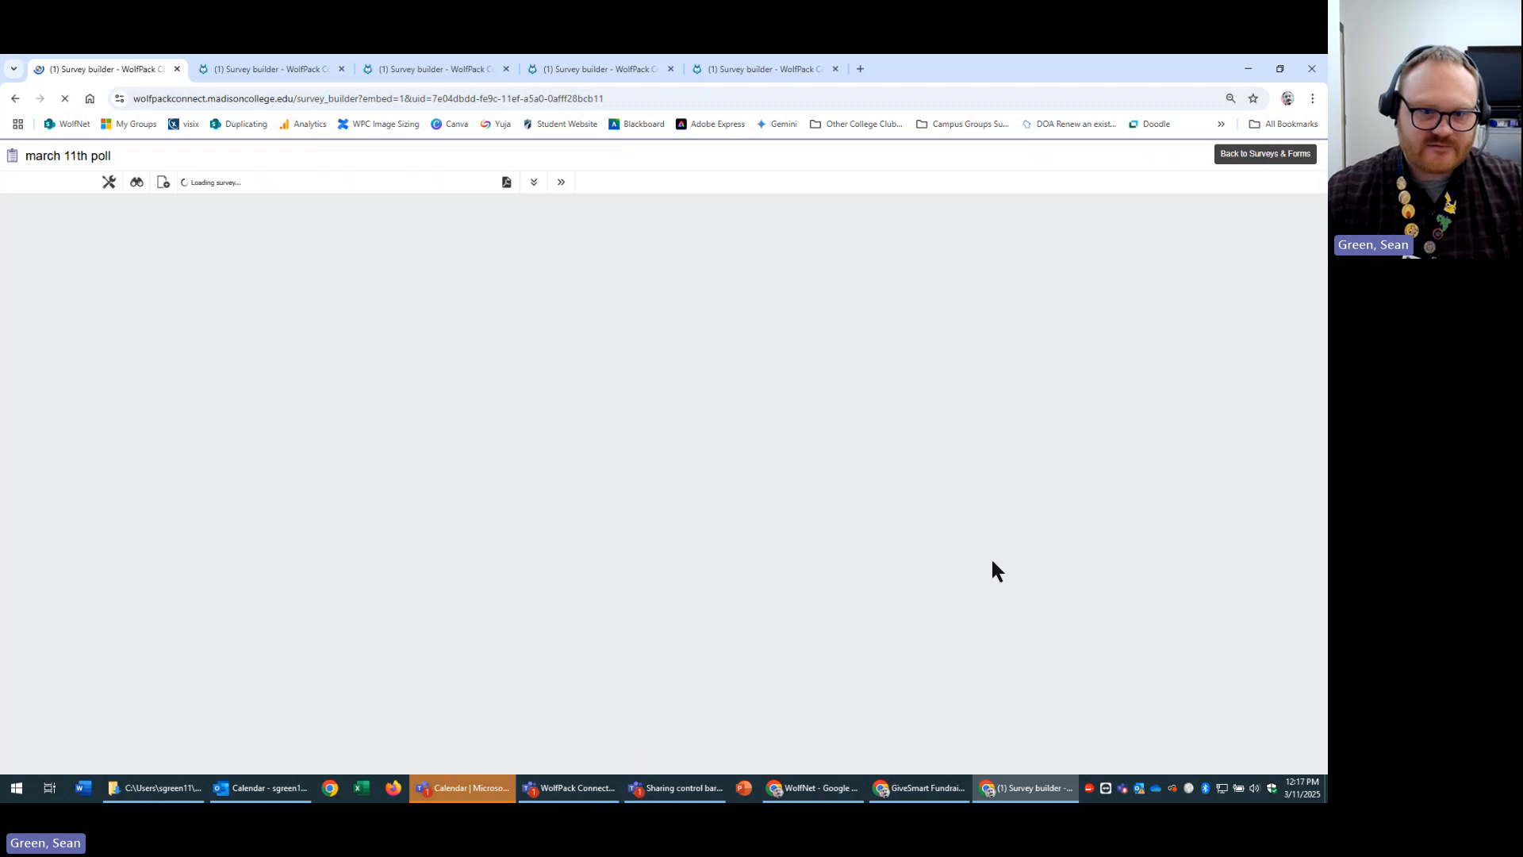
click(460, 423)
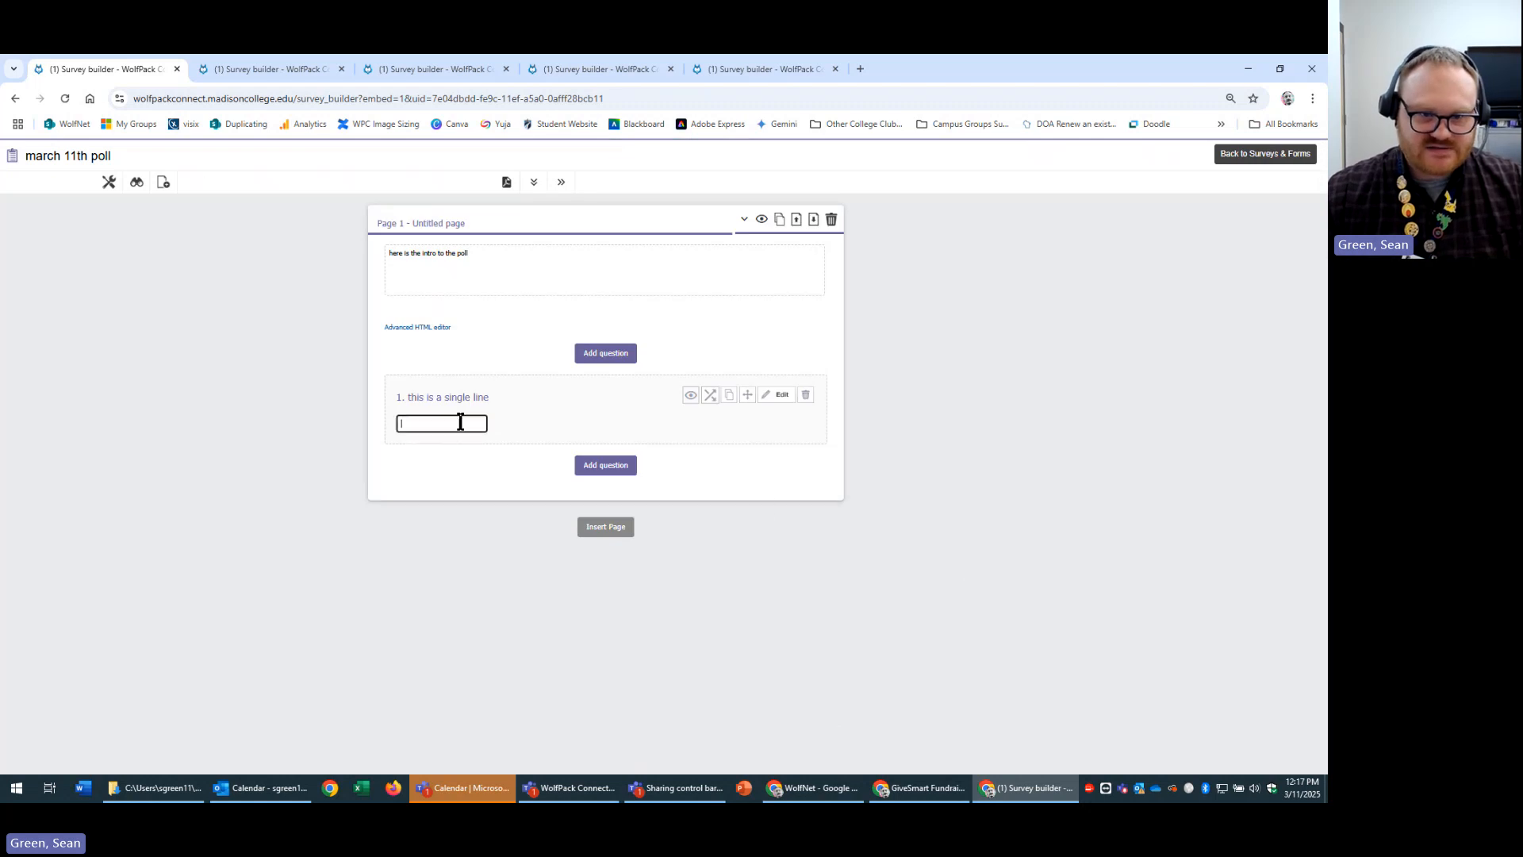
Start a second question with the text 'multi choice single'.
click(587, 465)
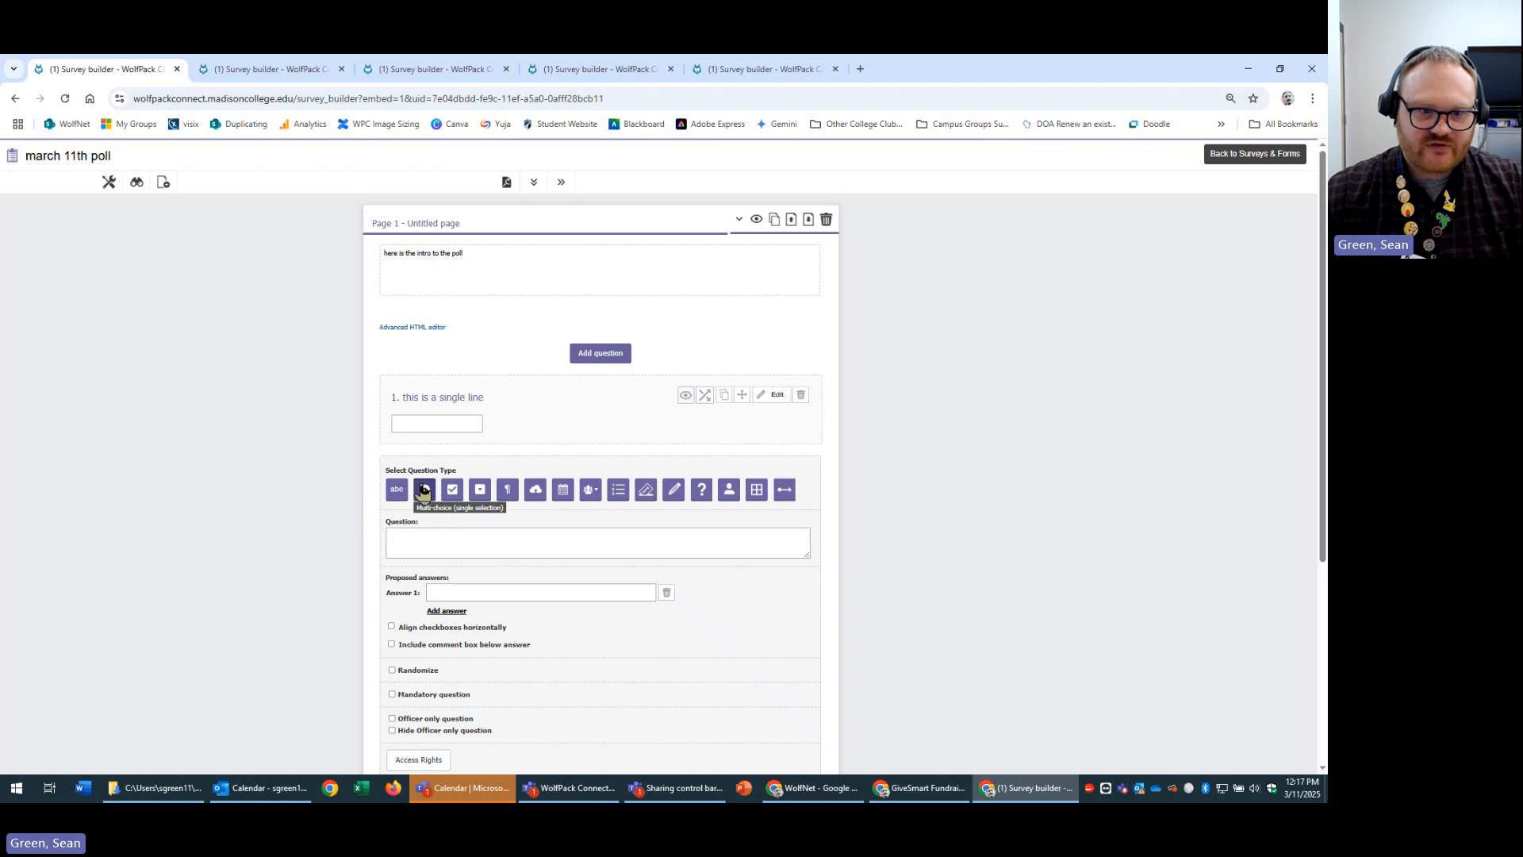
click(472, 535)
text(mu)
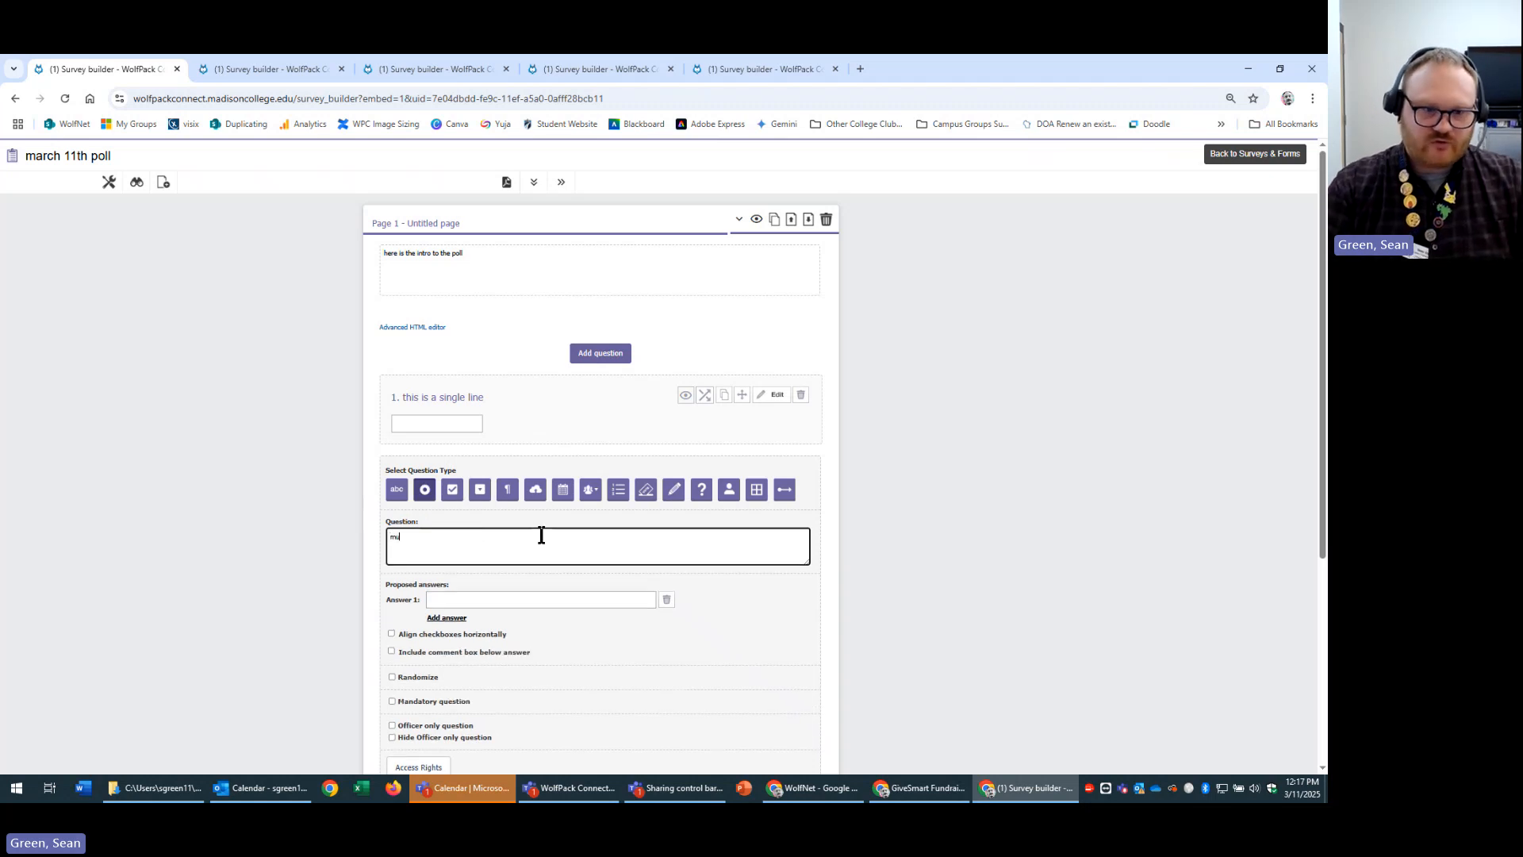
text(lti)
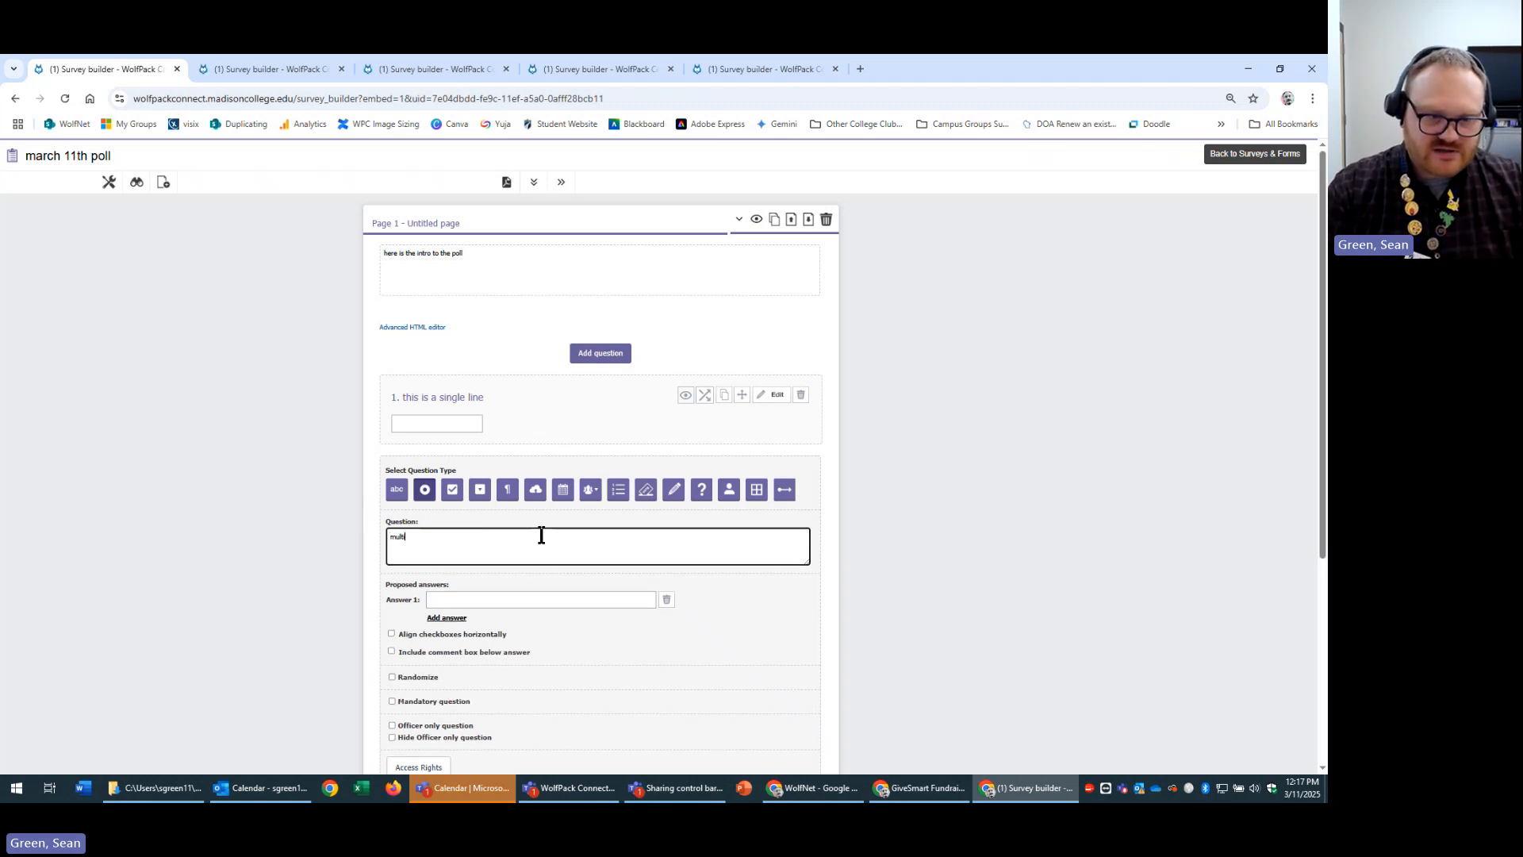
text( choice single select)
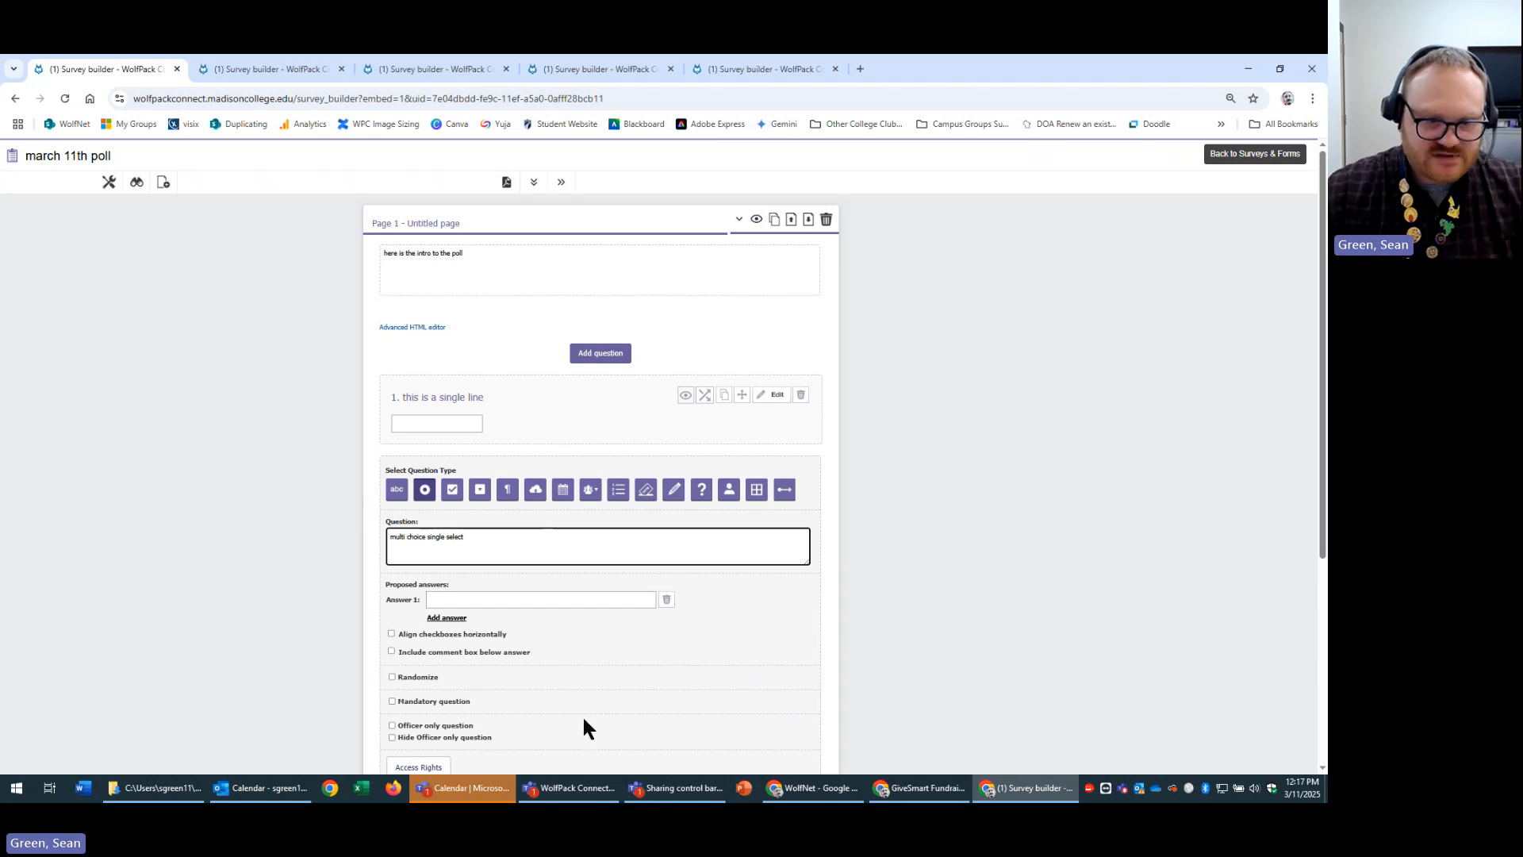
Give question 2 the answers option 1, option 2 and option 3 and save it.
click(596, 599)
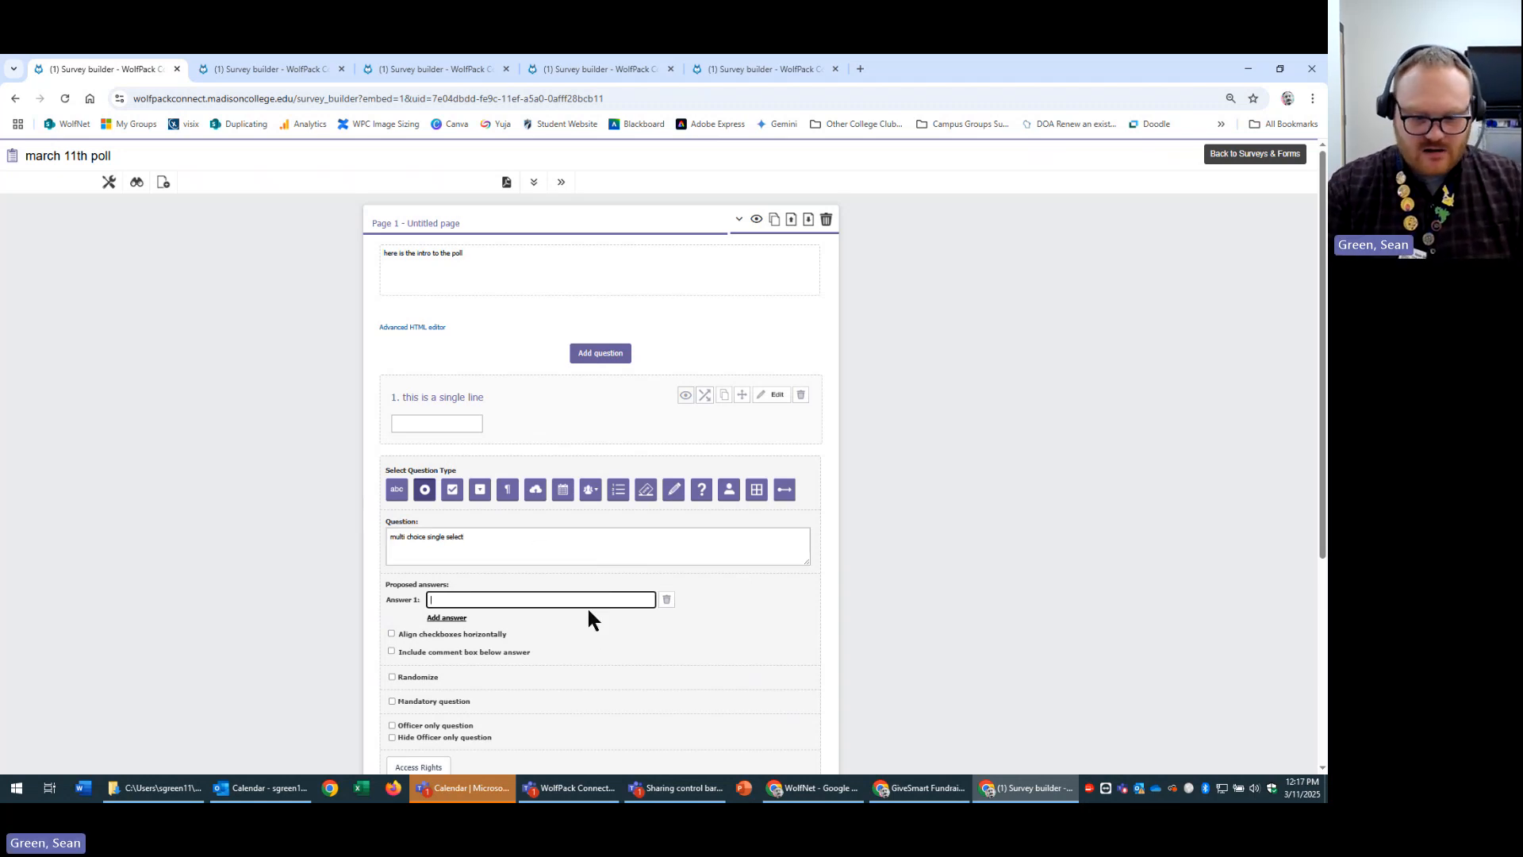
text(option 1)
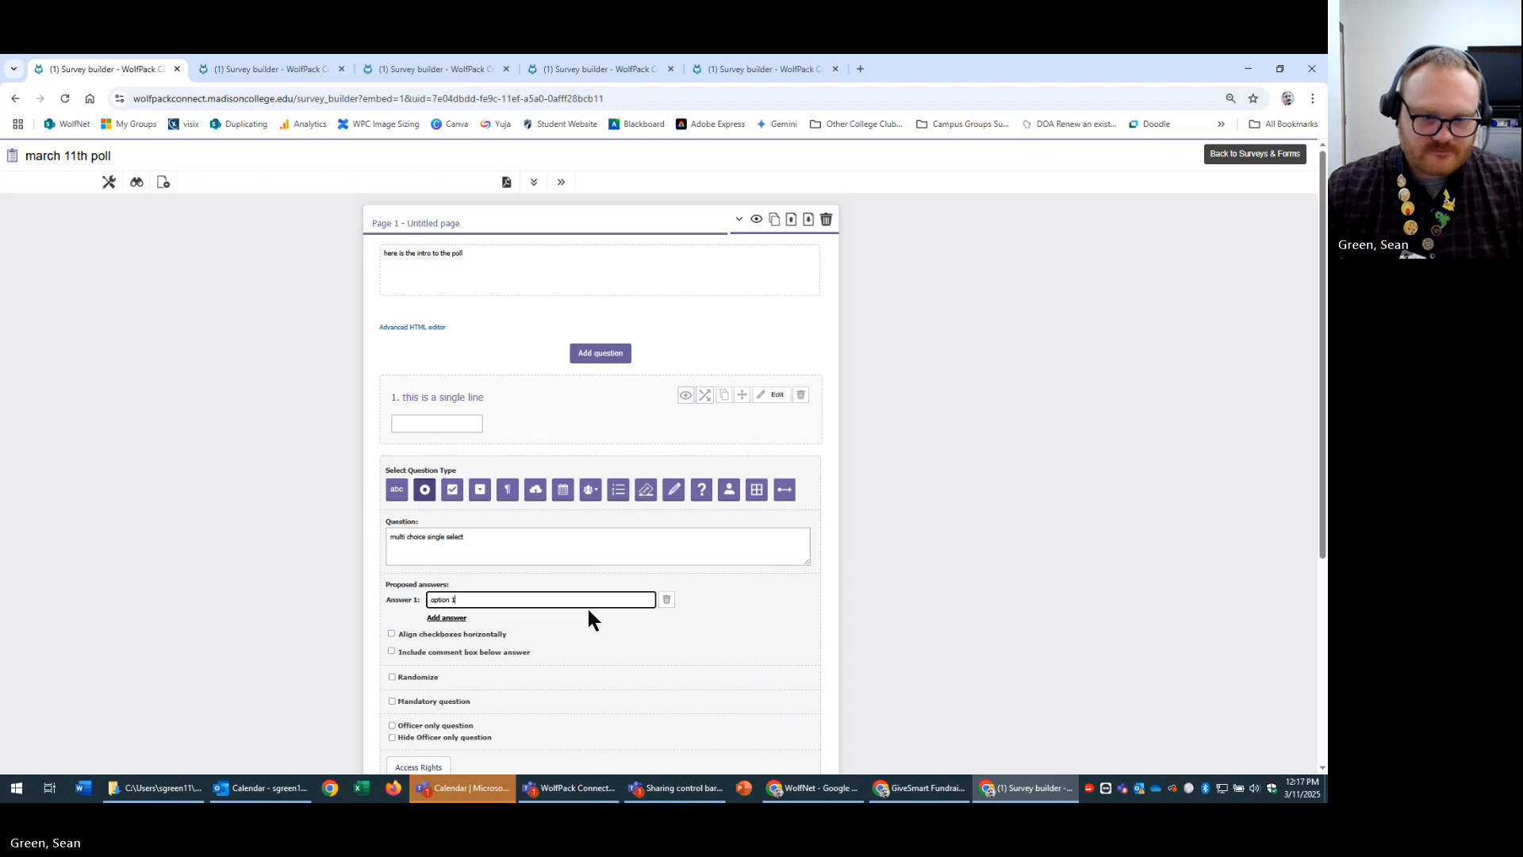
click(453, 620)
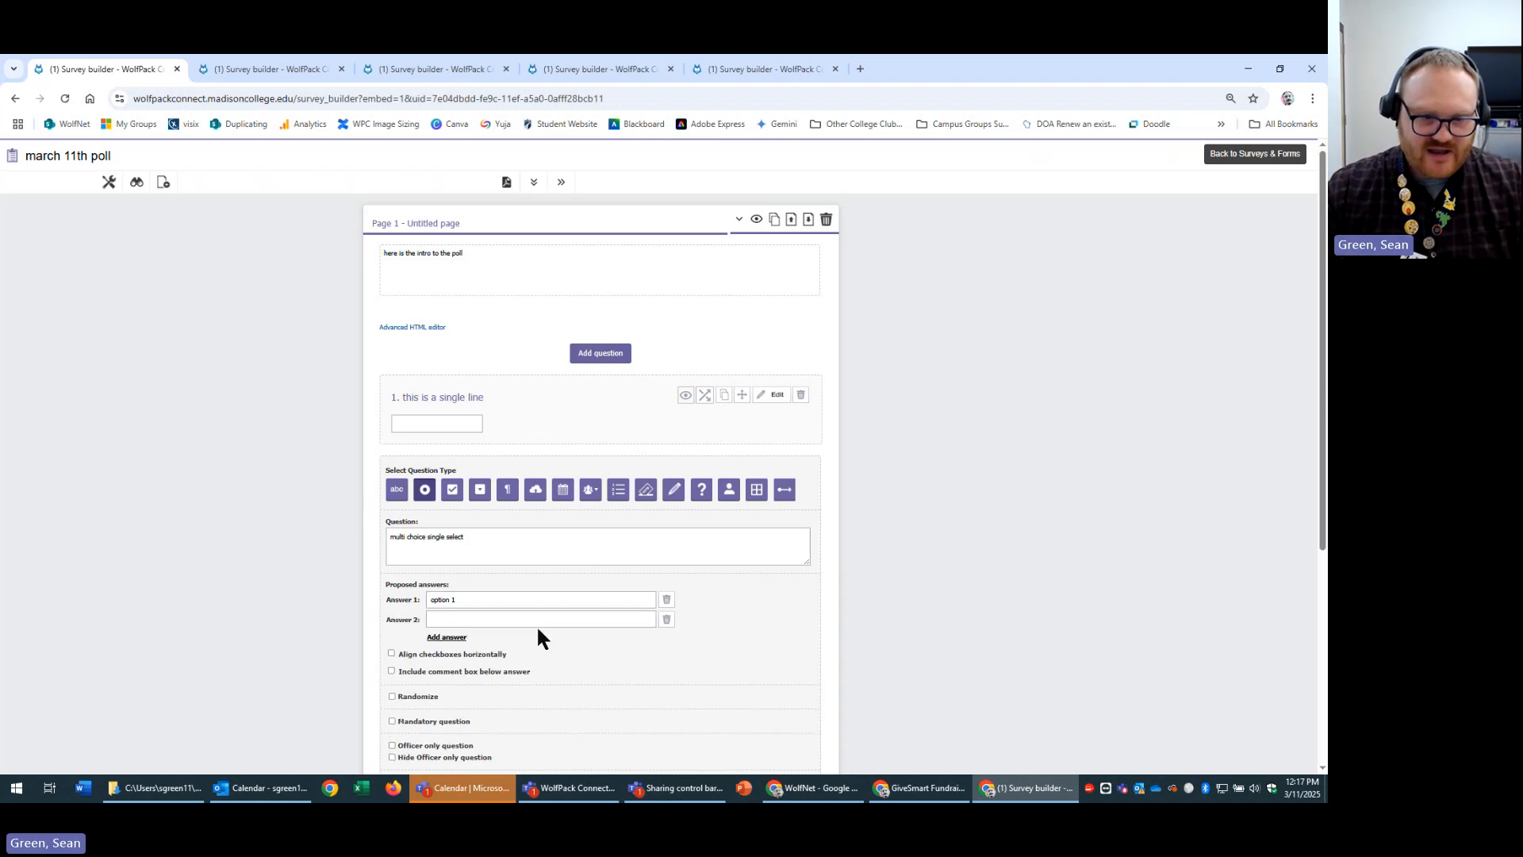
click(538, 626)
text(option 2)
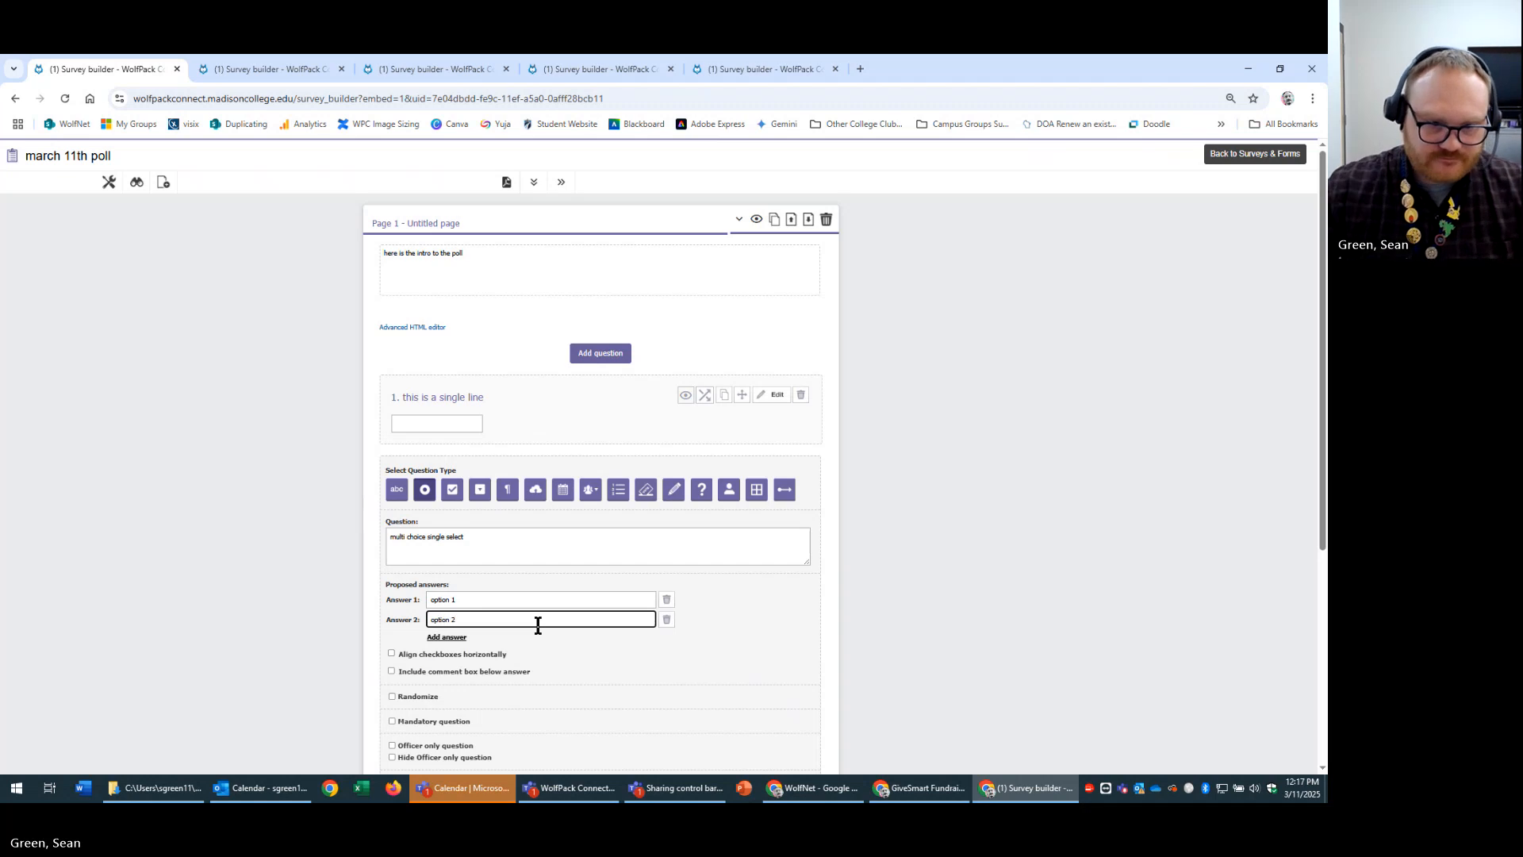
click(447, 637)
click(446, 640)
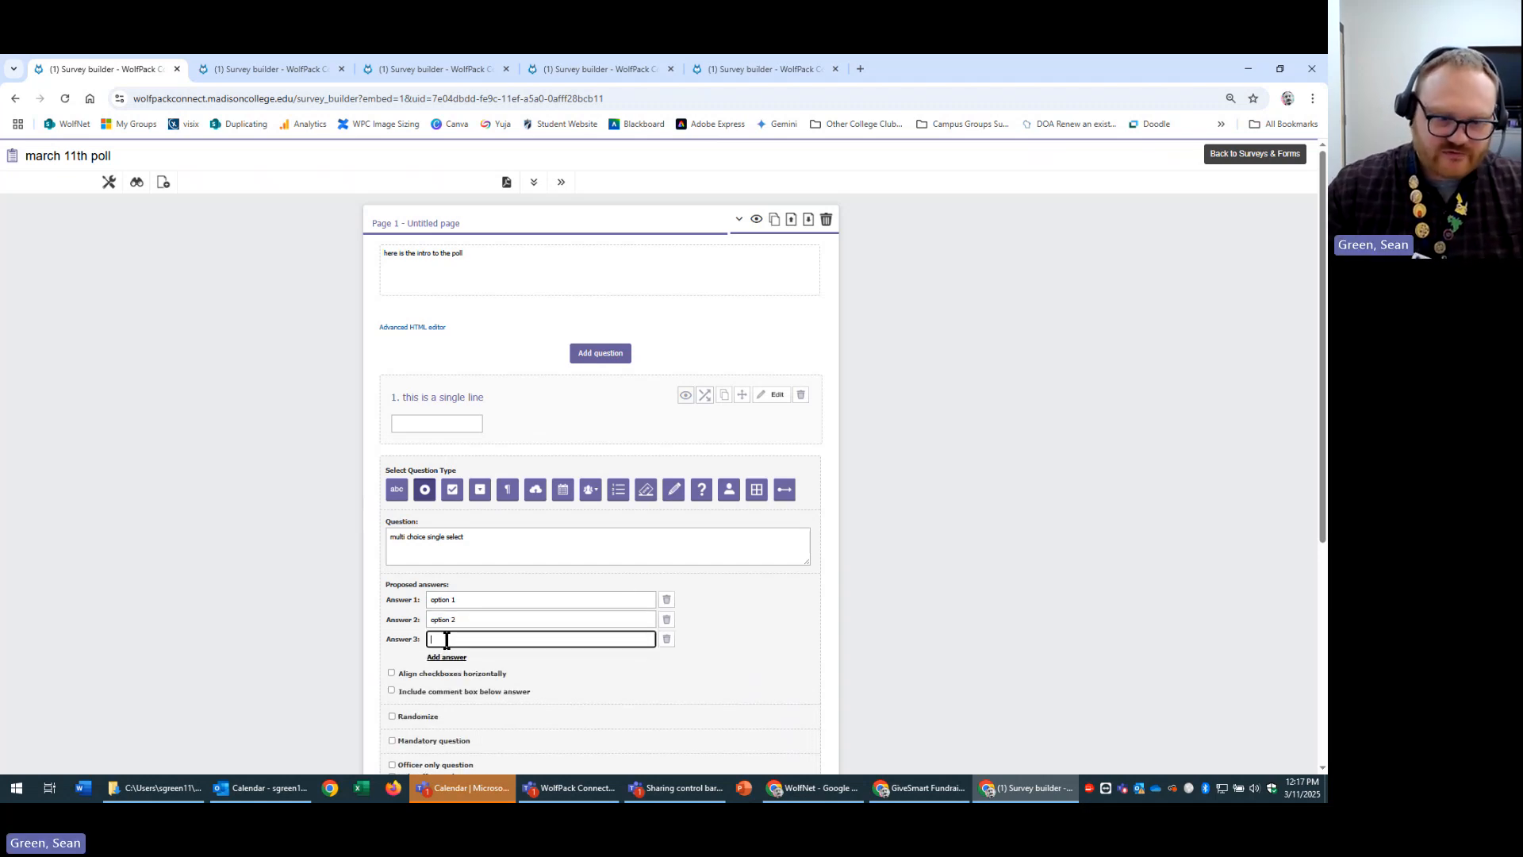
text(option )
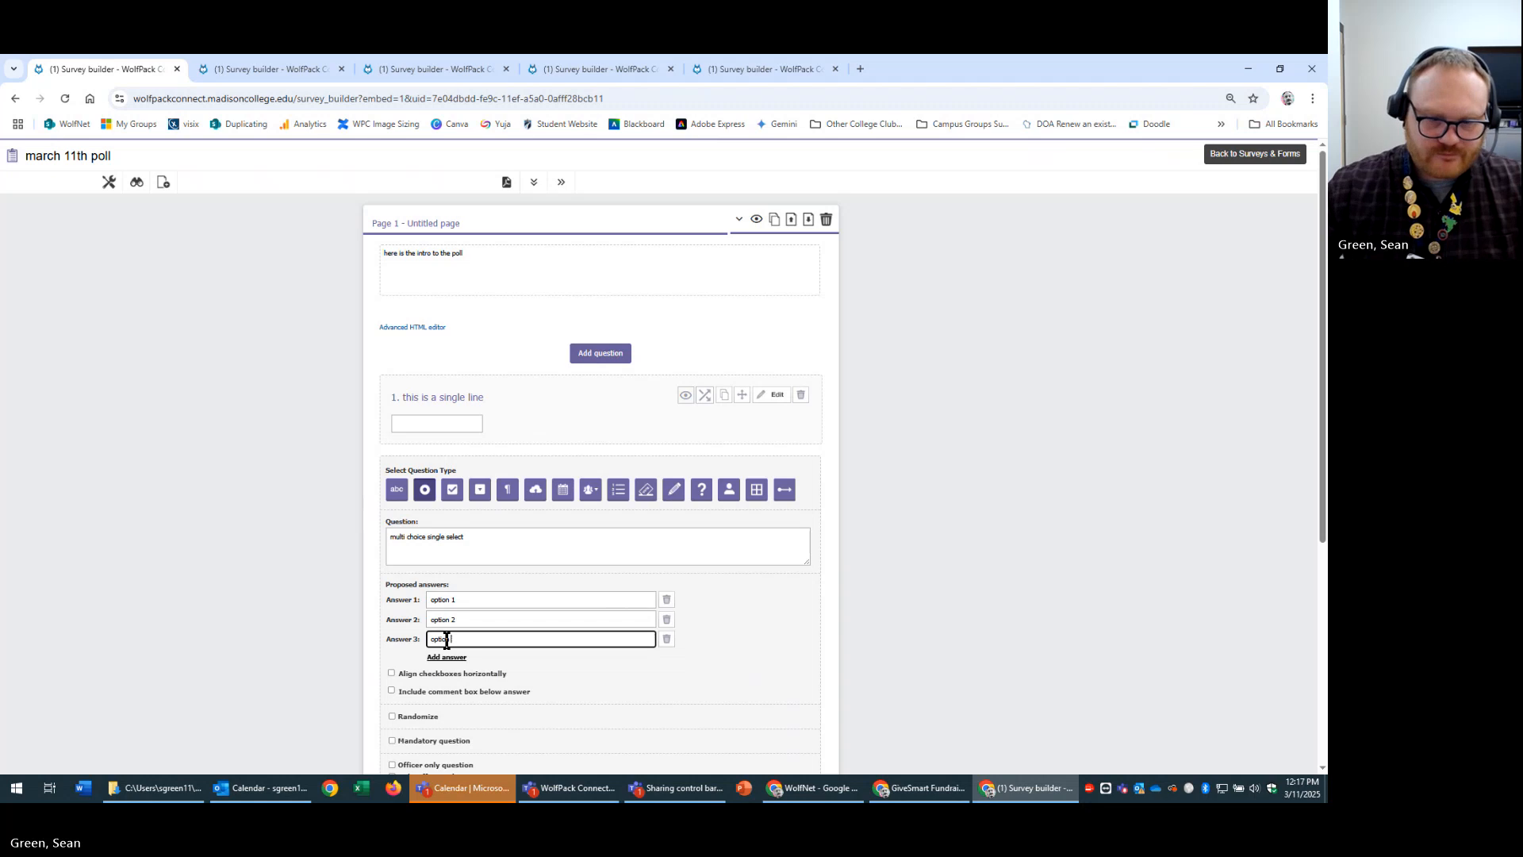
text(3)
scroll(864, 520, down, 5)
click(741, 674)
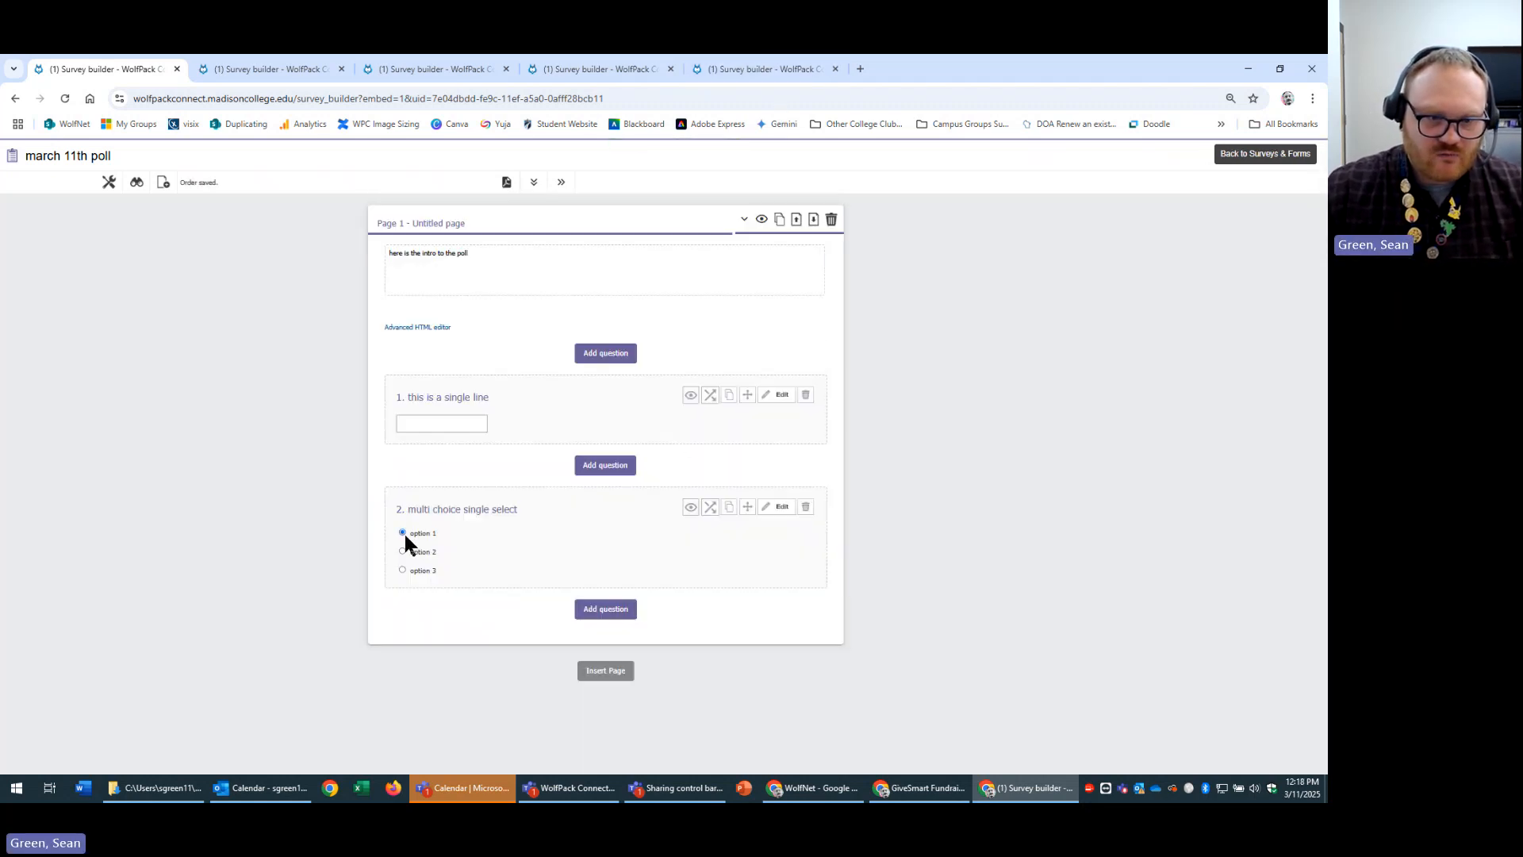
Try selecting option 2 and option 3 in the preview, then start a new question.
click(404, 552)
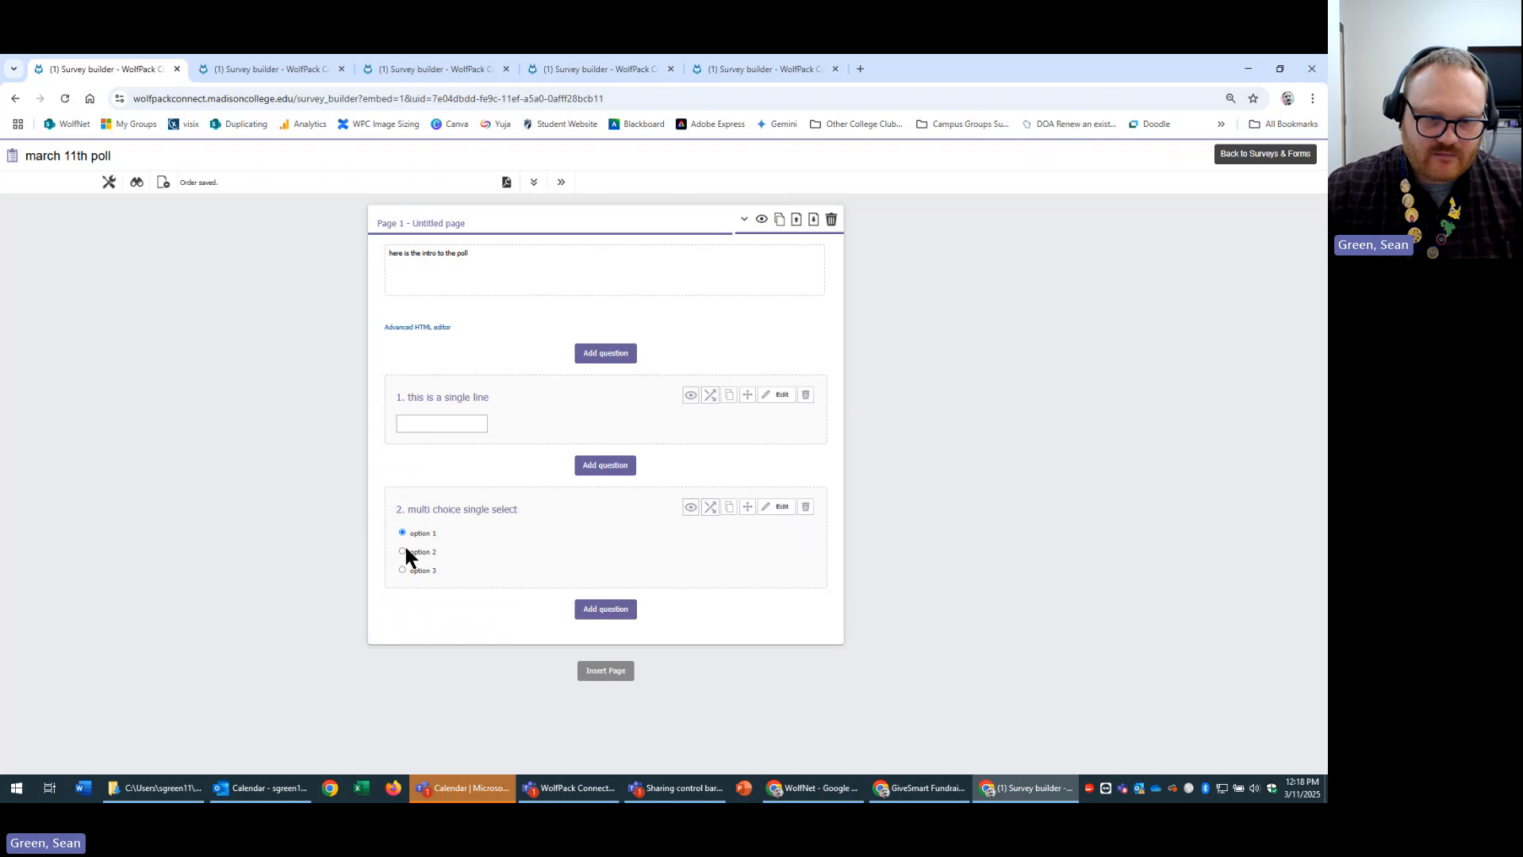
click(402, 570)
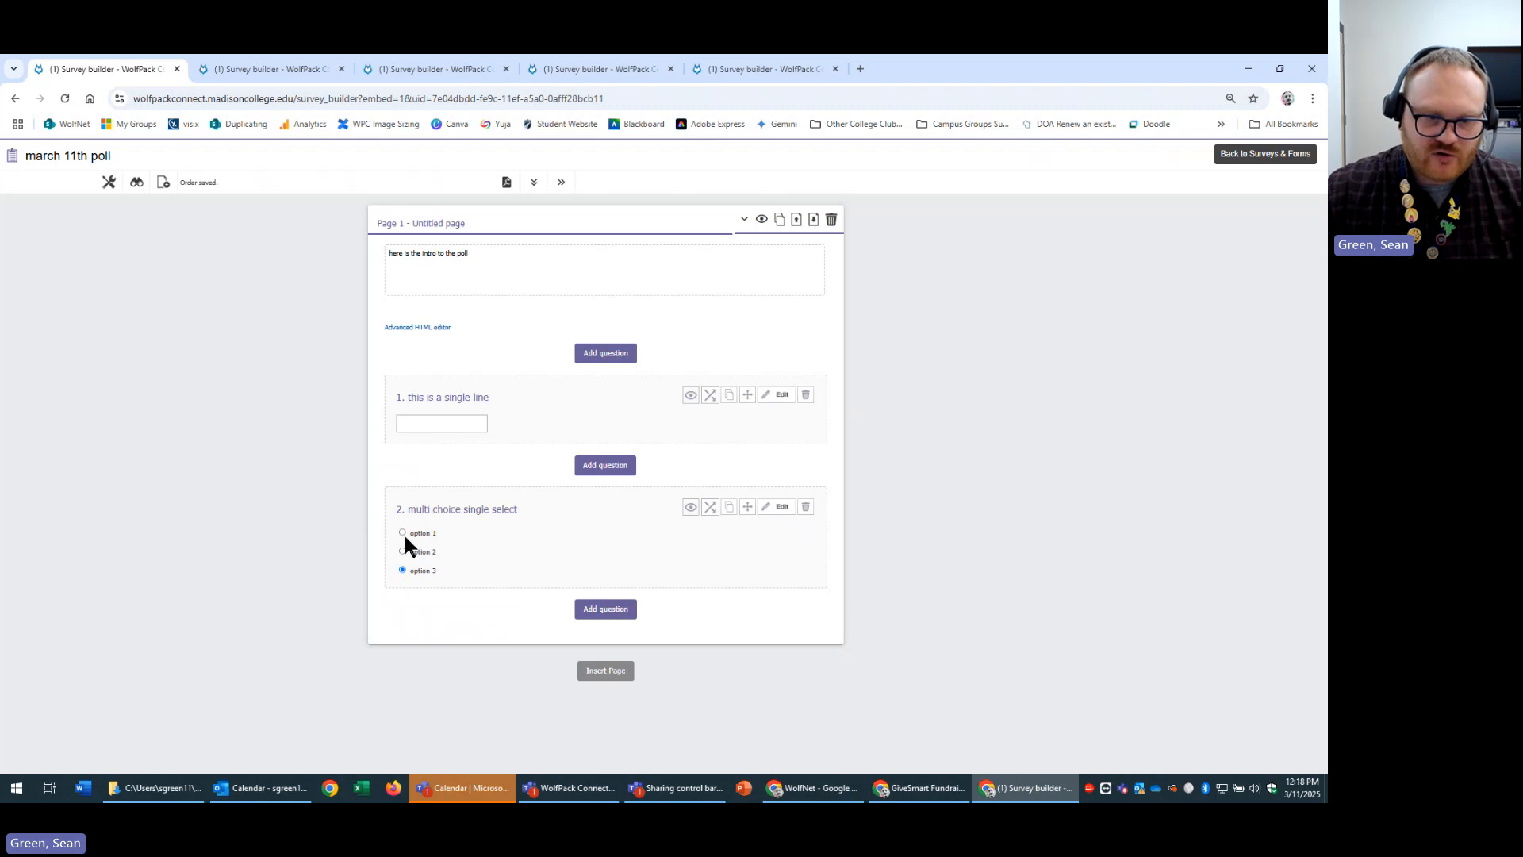
click(611, 610)
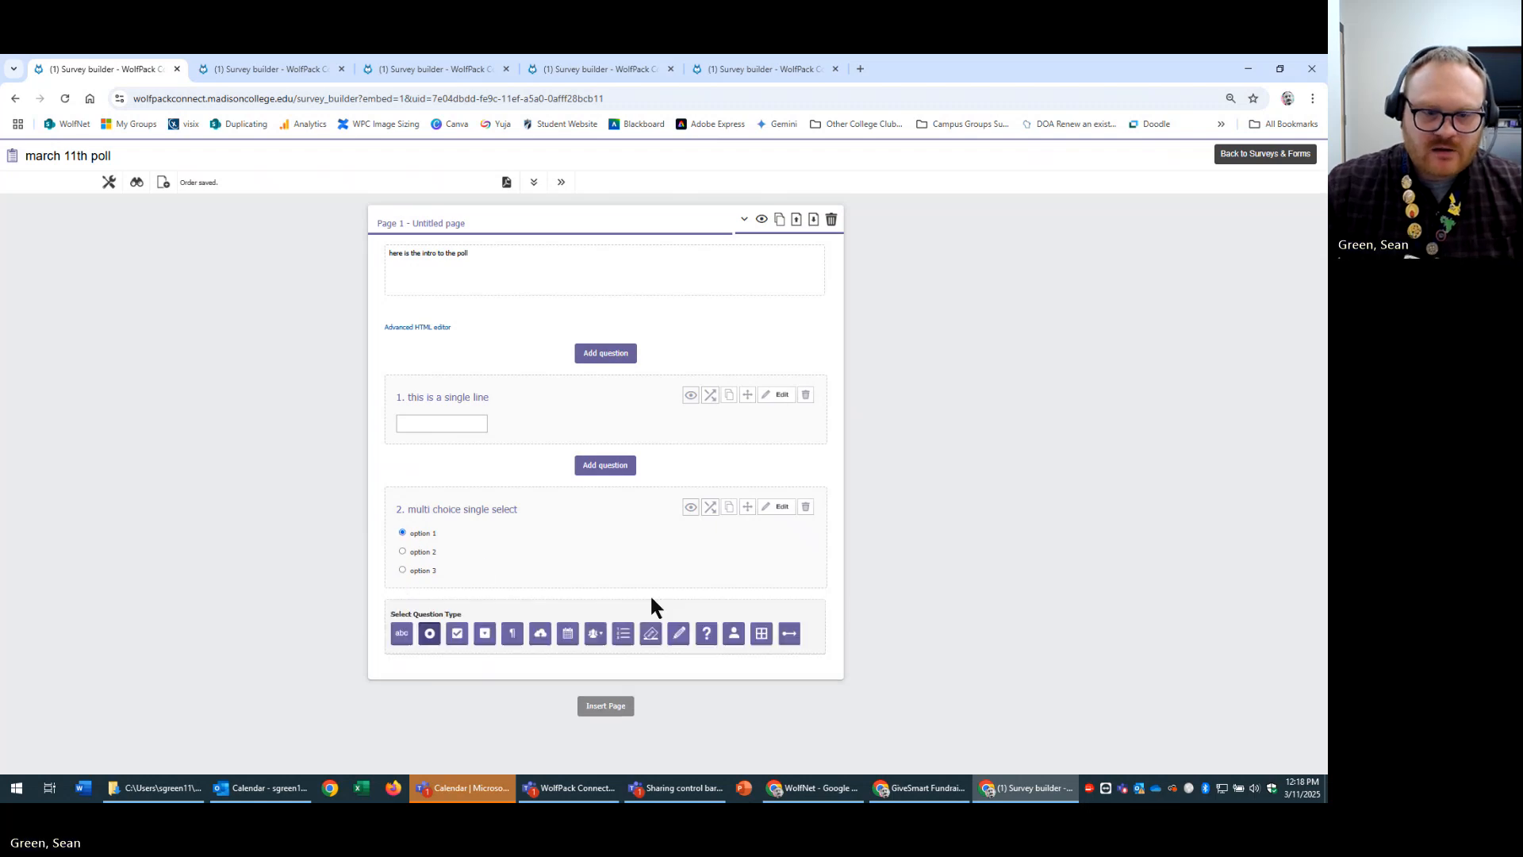
Make question 3 a multiple-selection question titled 'multi choice multi select'.
click(453, 639)
scroll(603, 542, down, 3)
scroll(603, 541, down, 2)
click(541, 316)
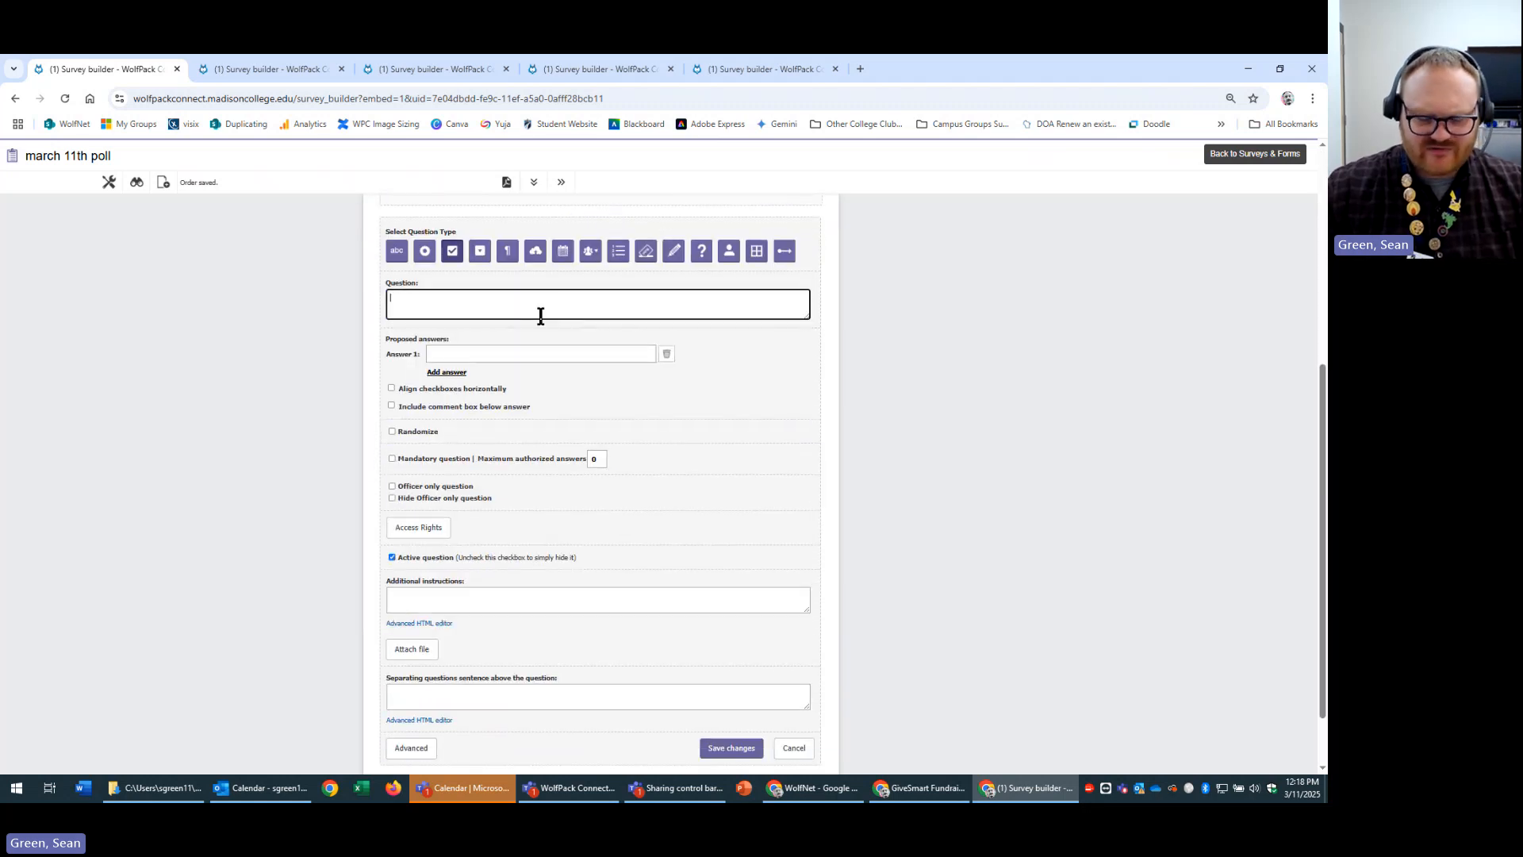
text(multi choice)
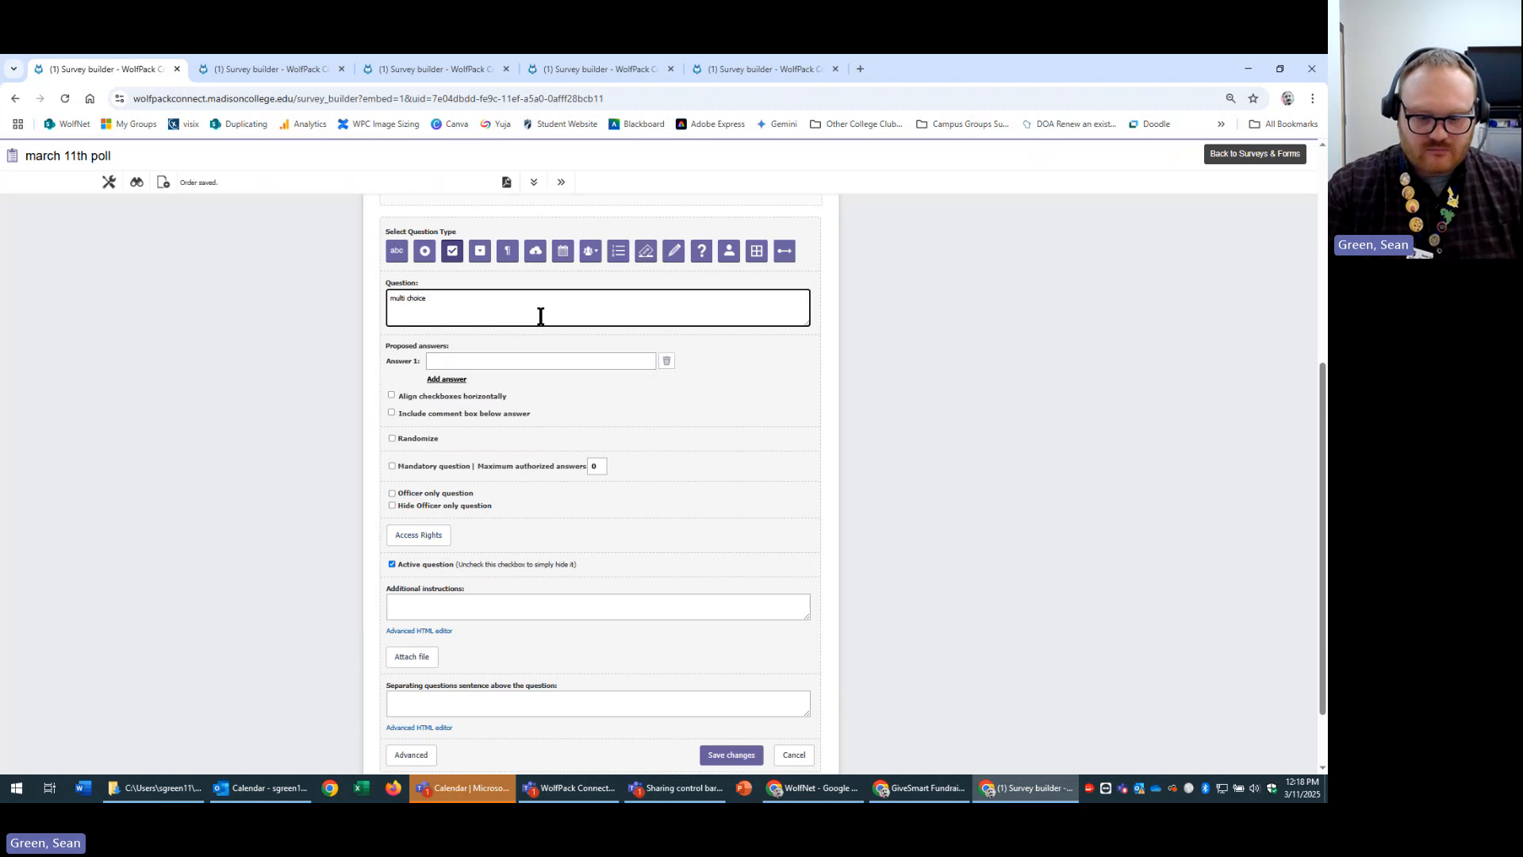
text( multi selec)
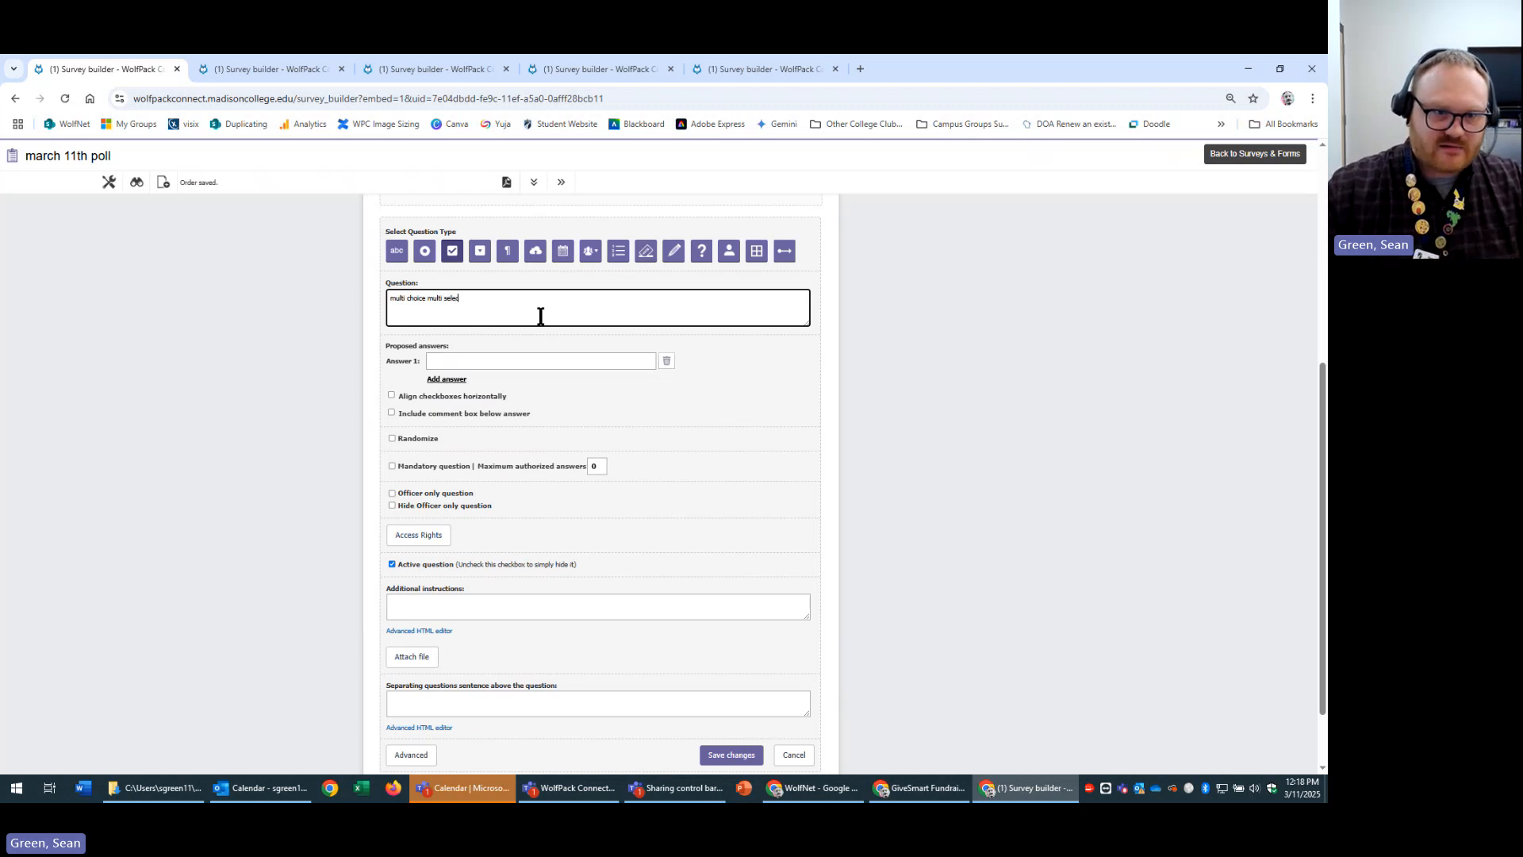
text(t)
Add answers 1, 2, 3 and 4 and save the question.
click(522, 361)
text(1)
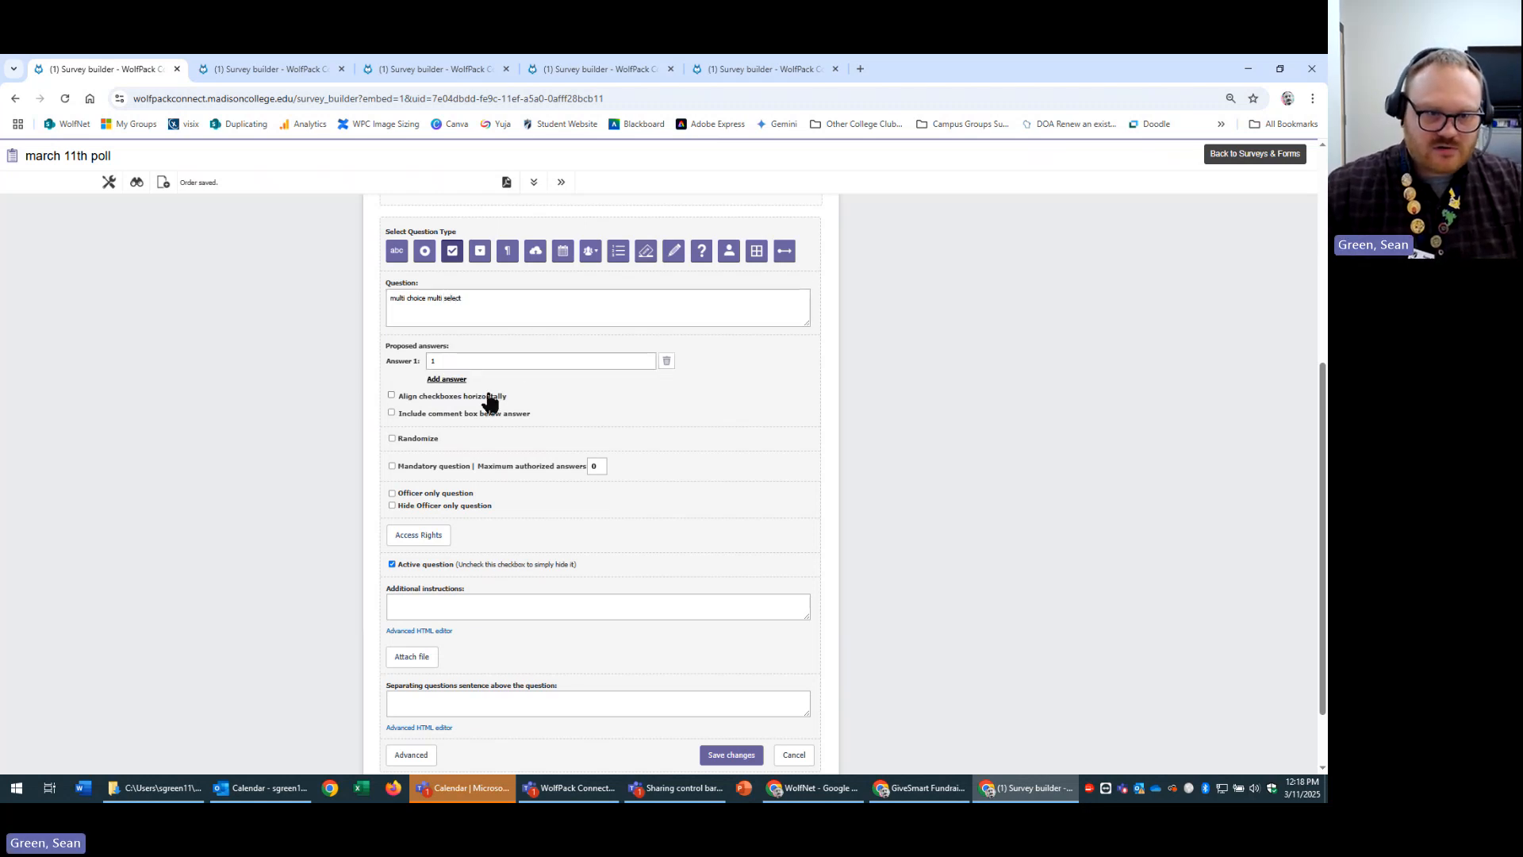
key(Return)
text(2)
key(Return)
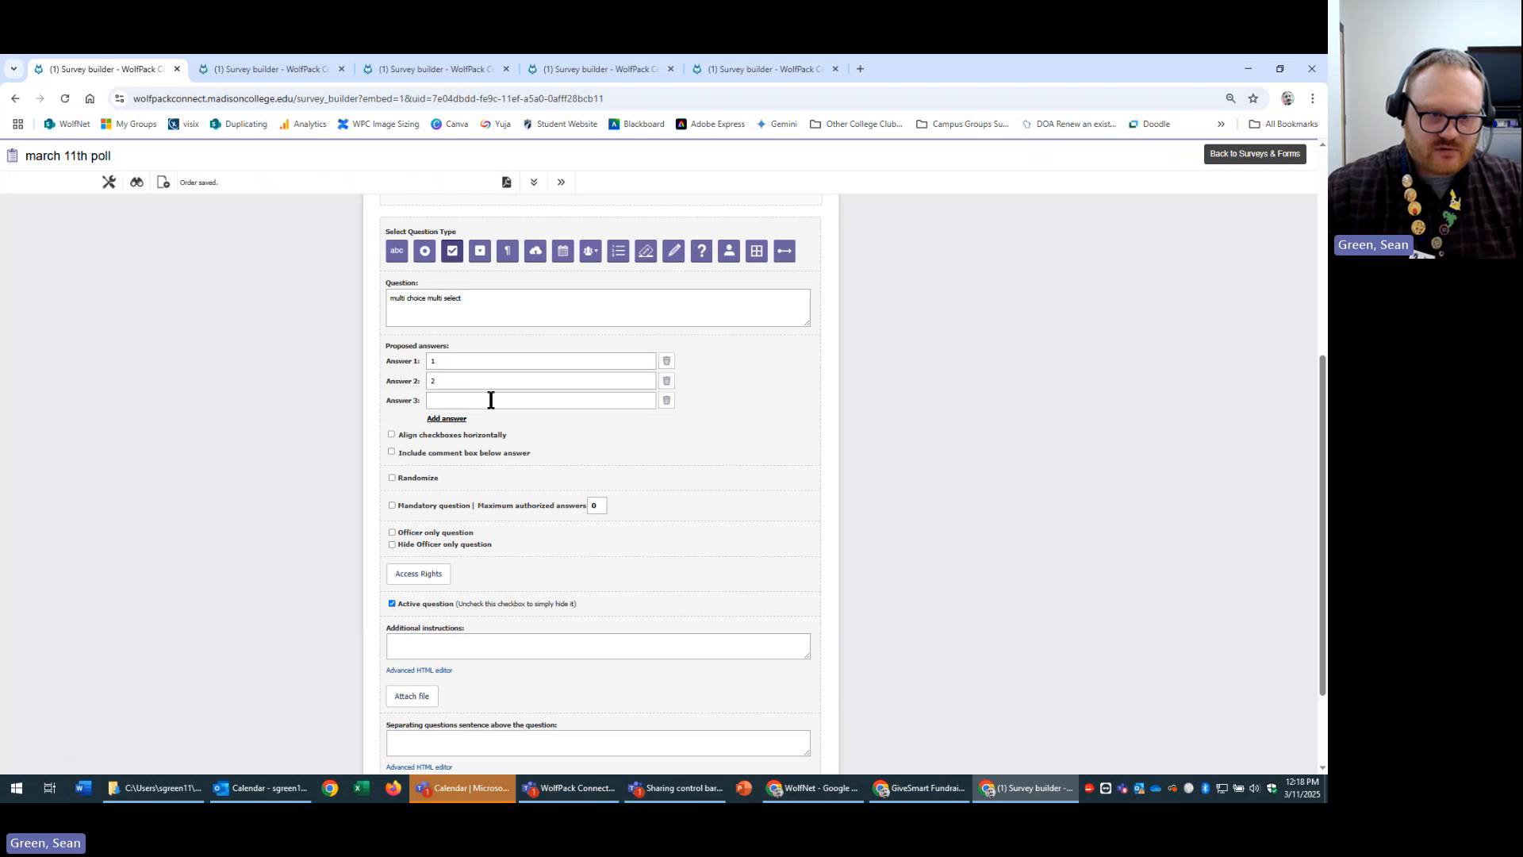
text(3)
key(Return)
text(4)
scroll(688, 527, down, 2)
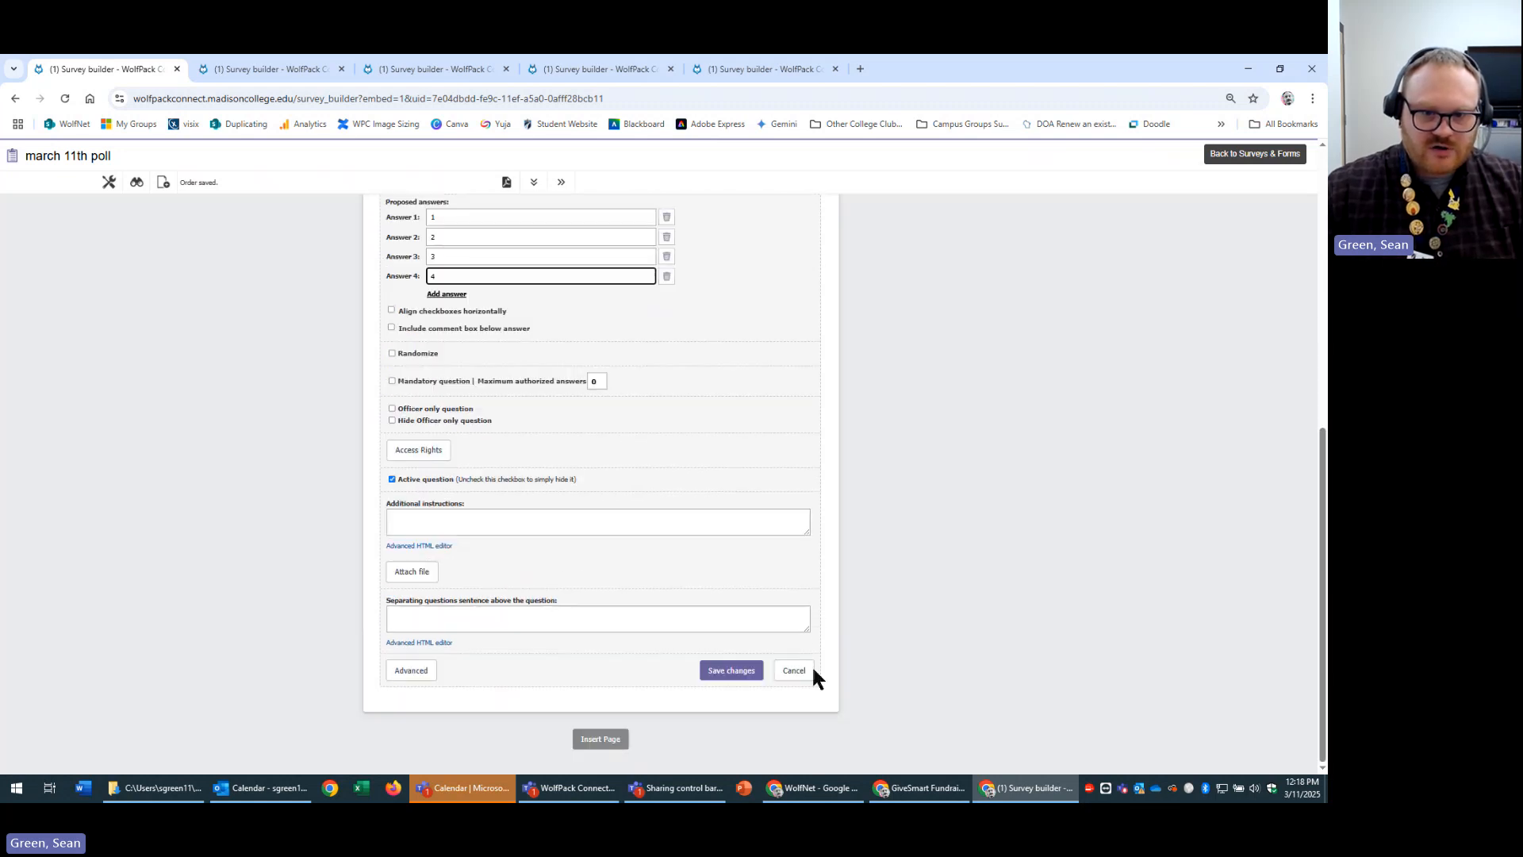
click(737, 672)
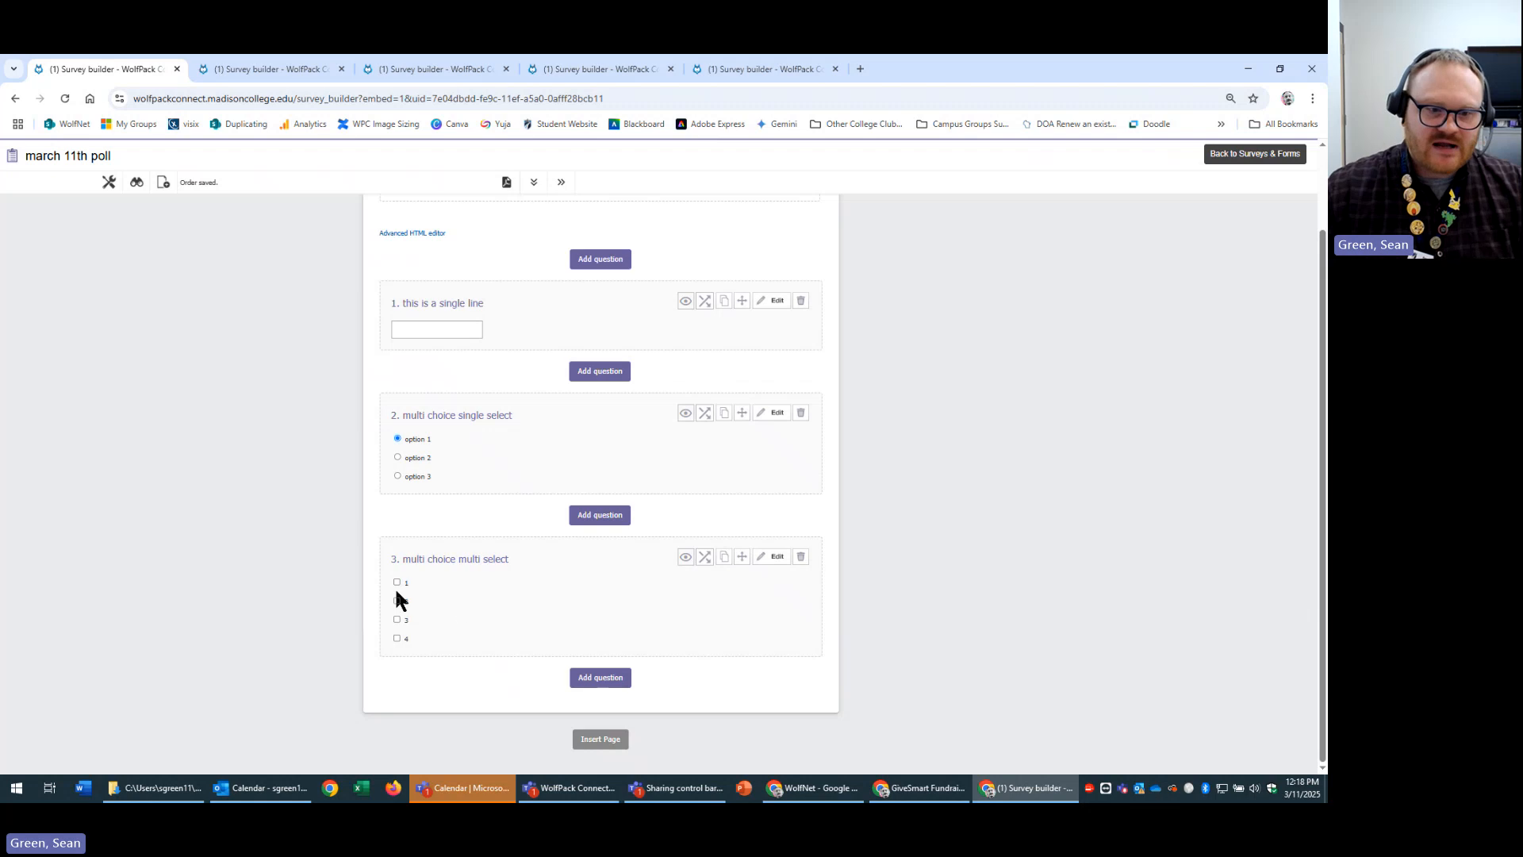
Test unticking answer checkboxes in question 3's preview.
click(397, 638)
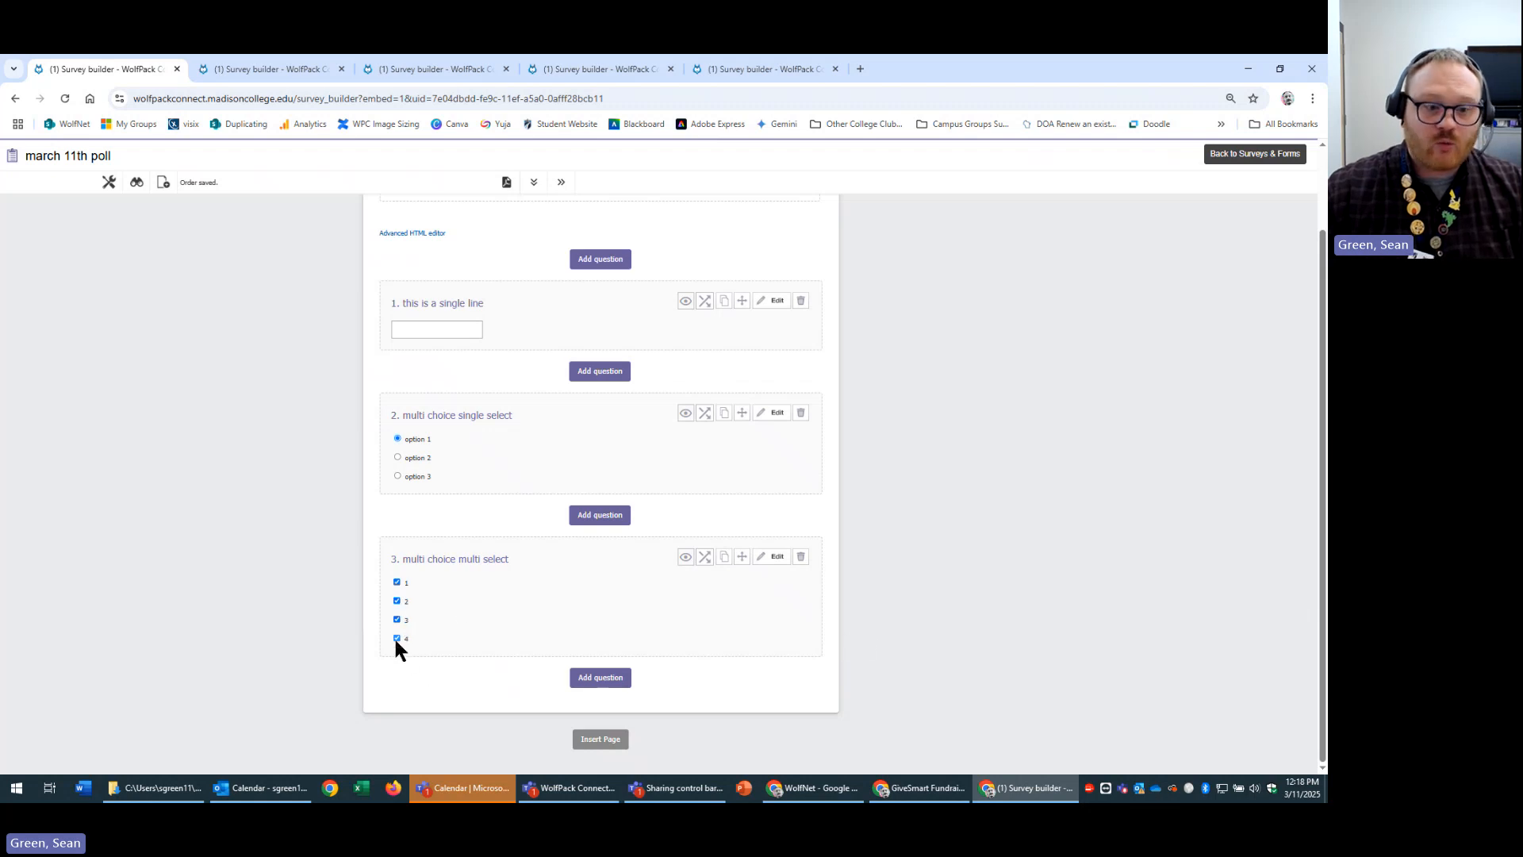
click(397, 620)
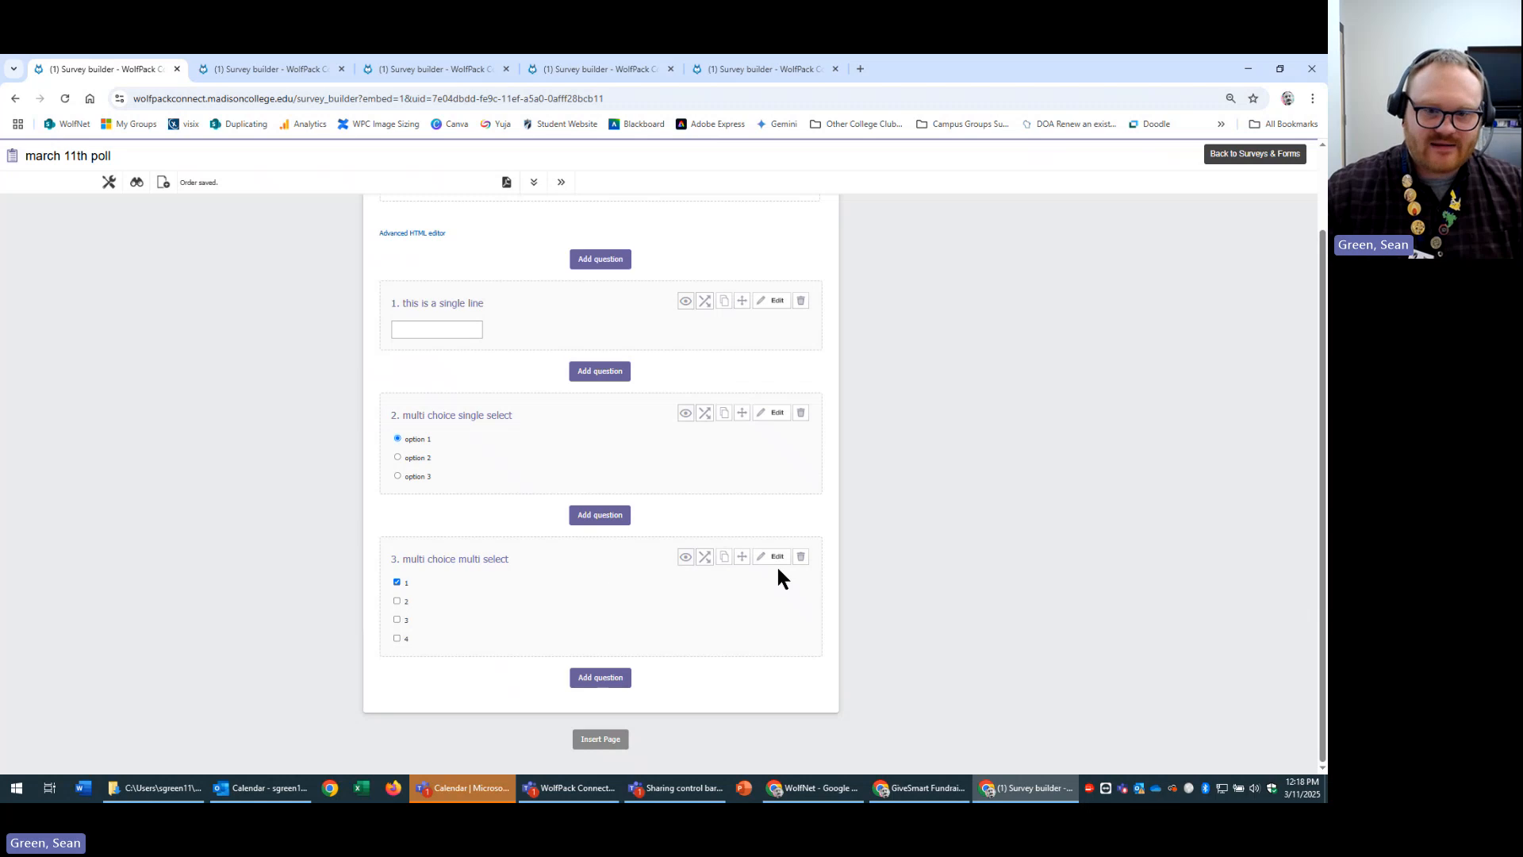
scroll(776, 678, up, 2)
scroll(775, 678, down, 2)
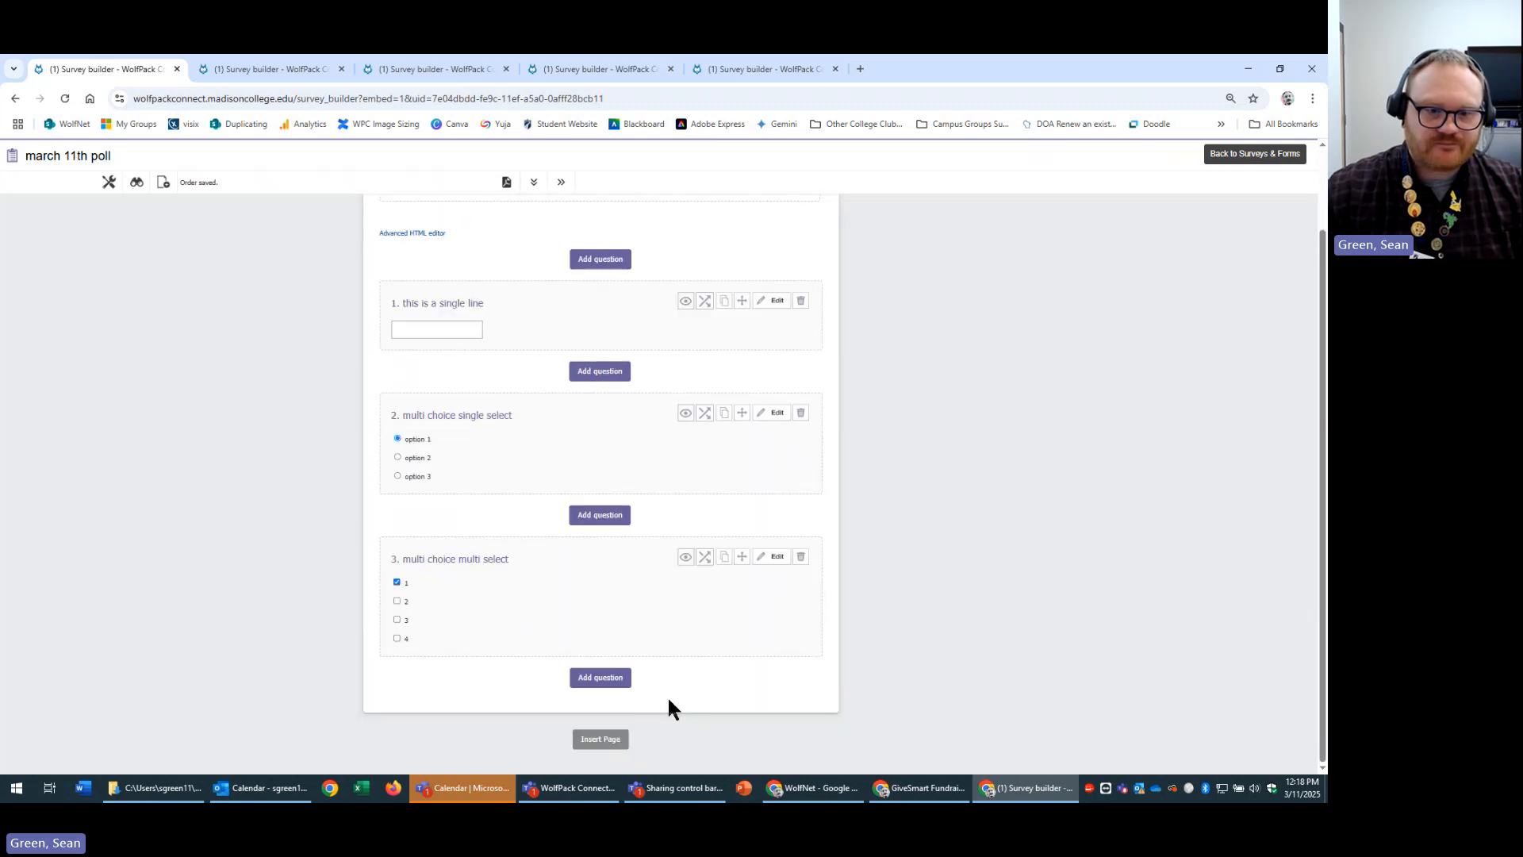
Add a free-text multi-line question titled 'free text multi line' and save it.
click(608, 687)
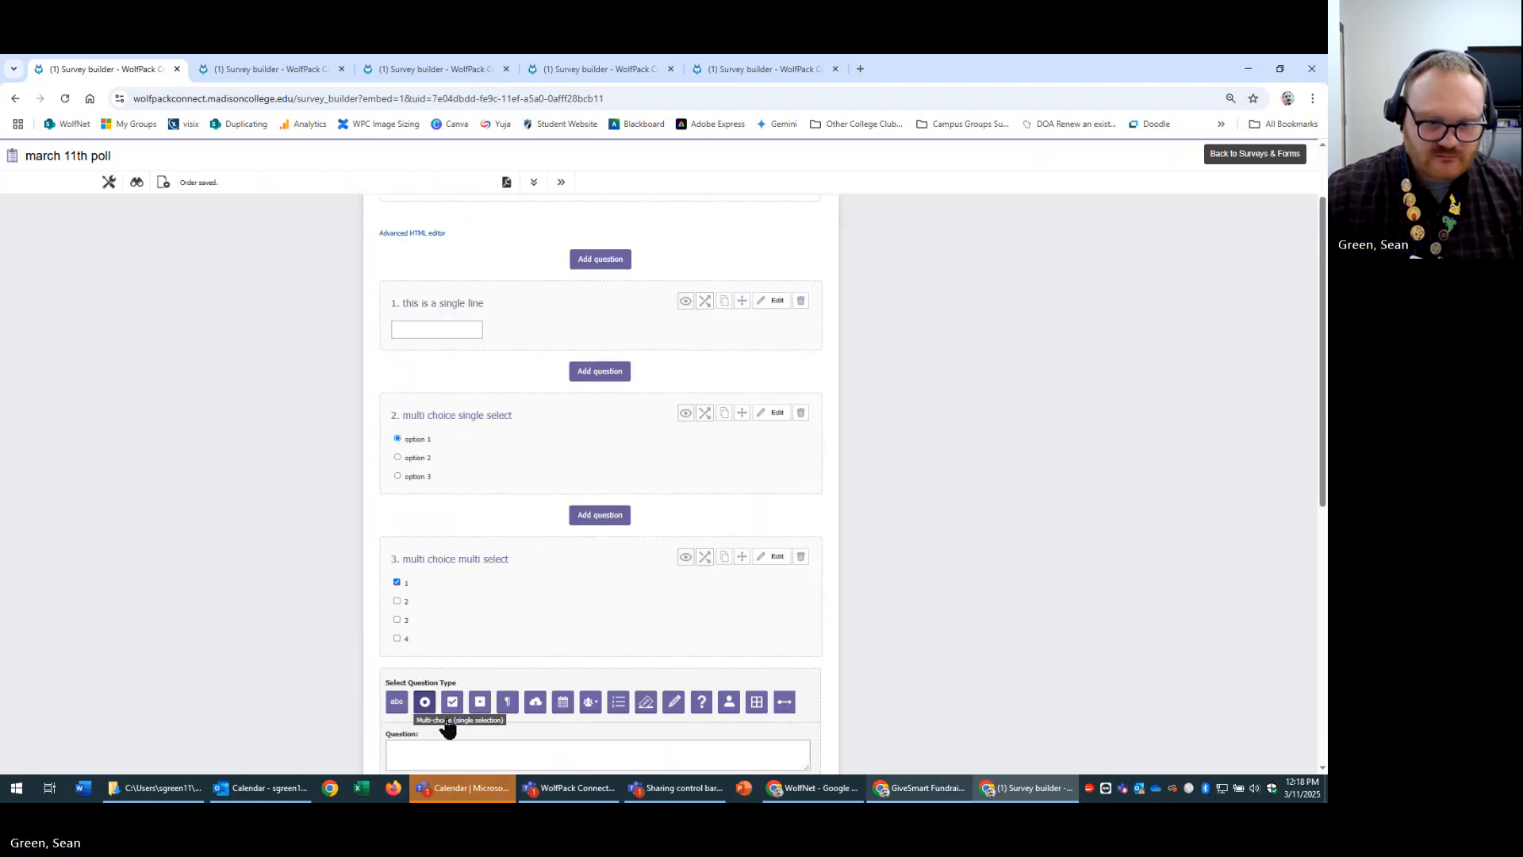
scroll(838, 708, down, 1)
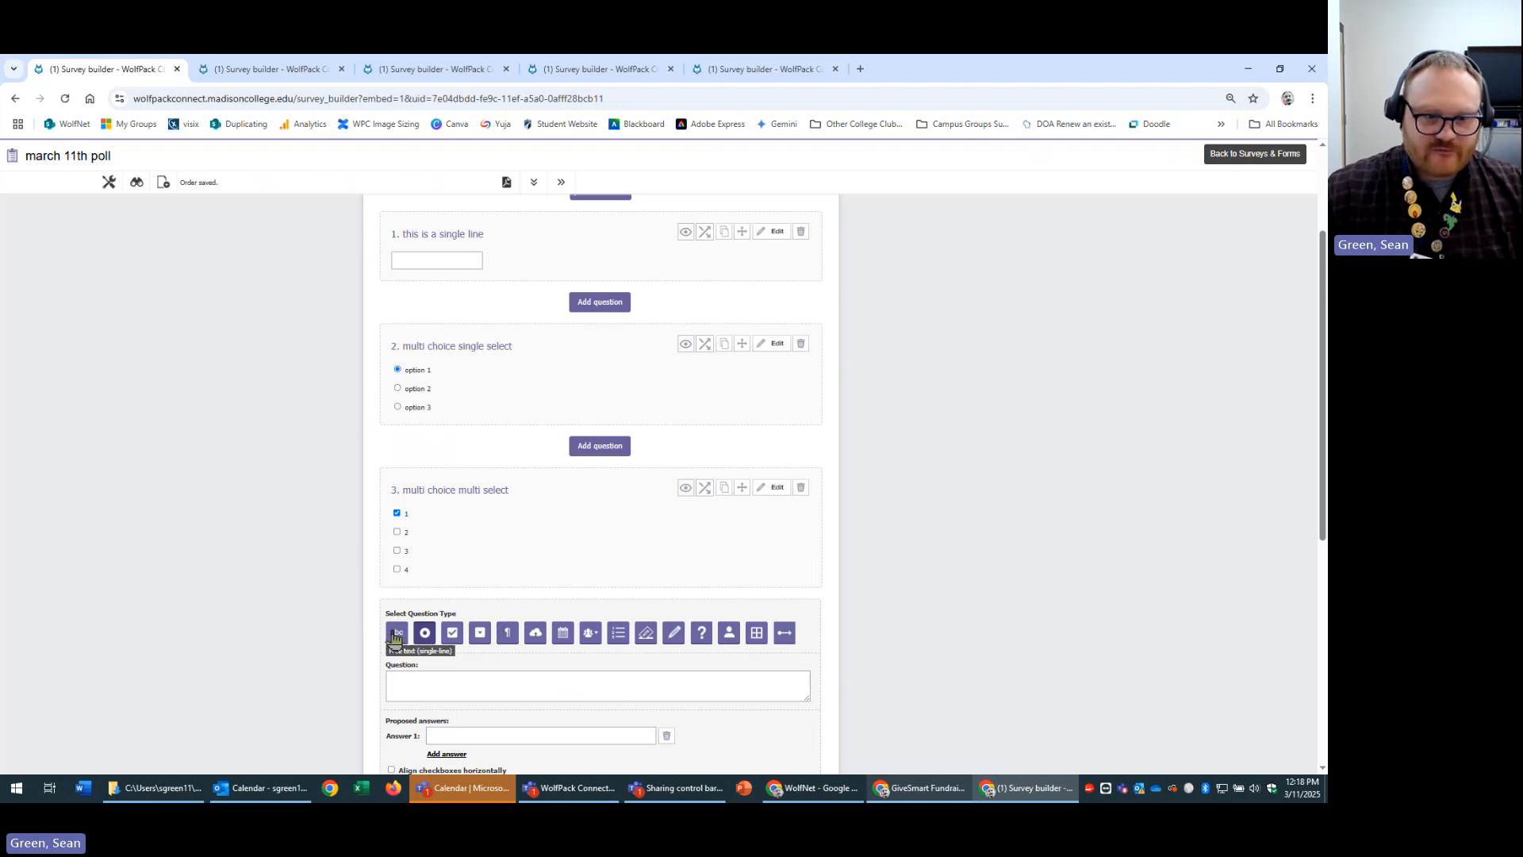
click(509, 633)
scroll(591, 579, down, 5)
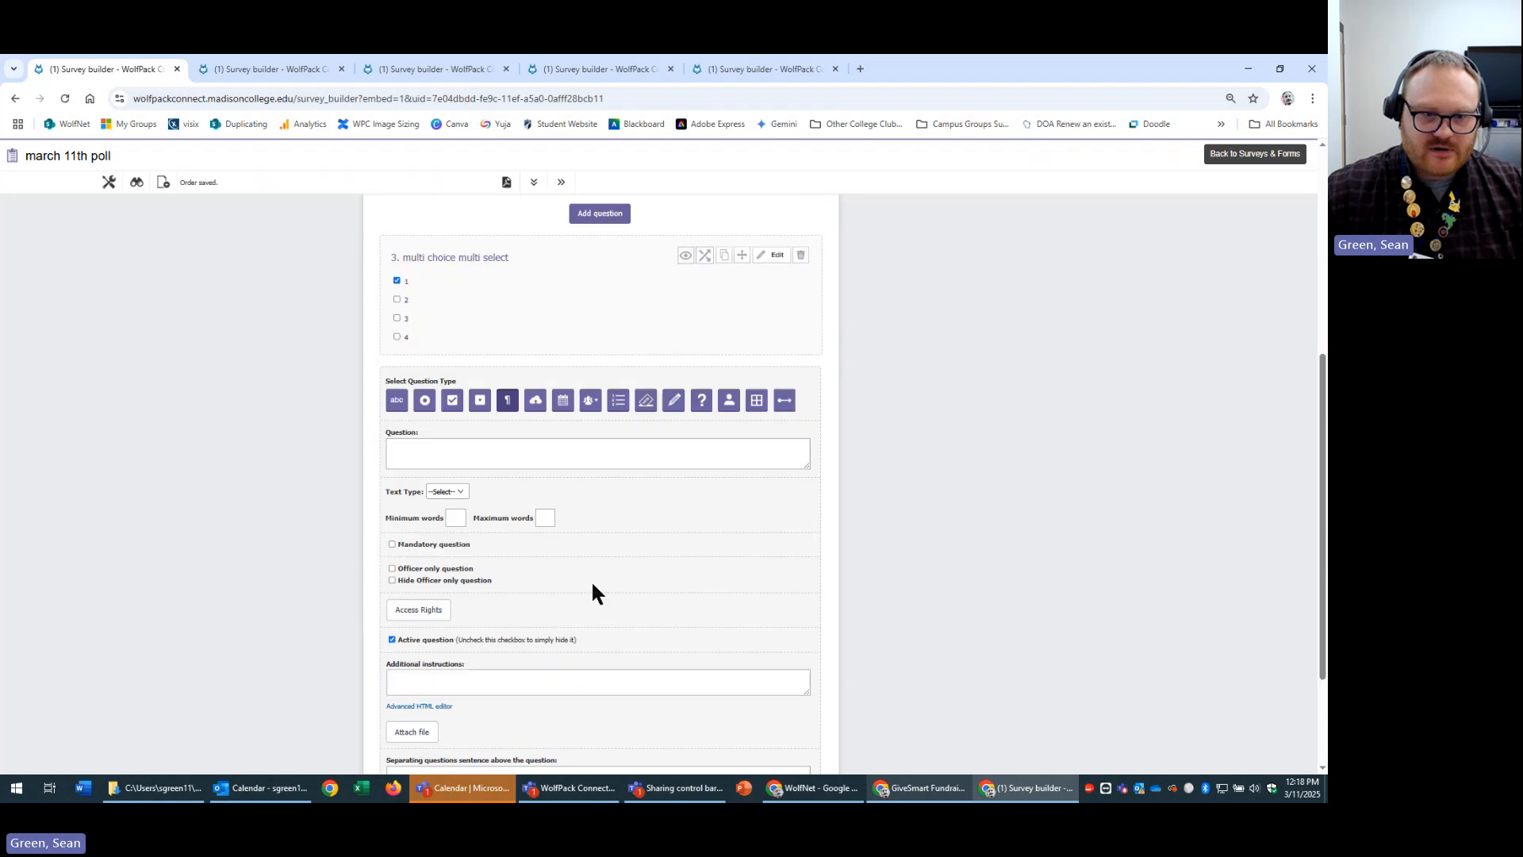
click(624, 316)
text(fe)
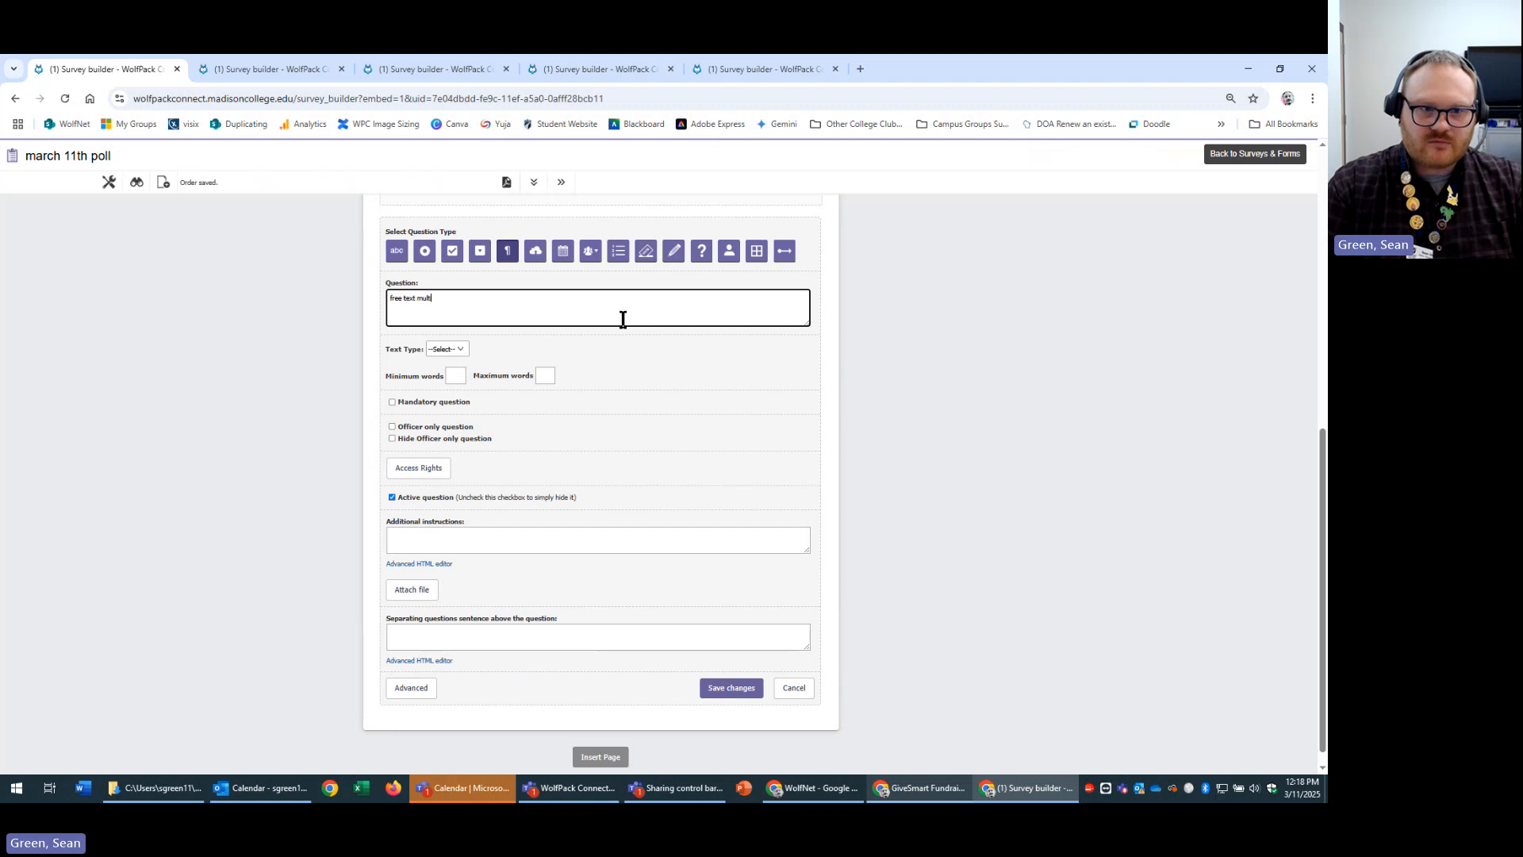
text(i line)
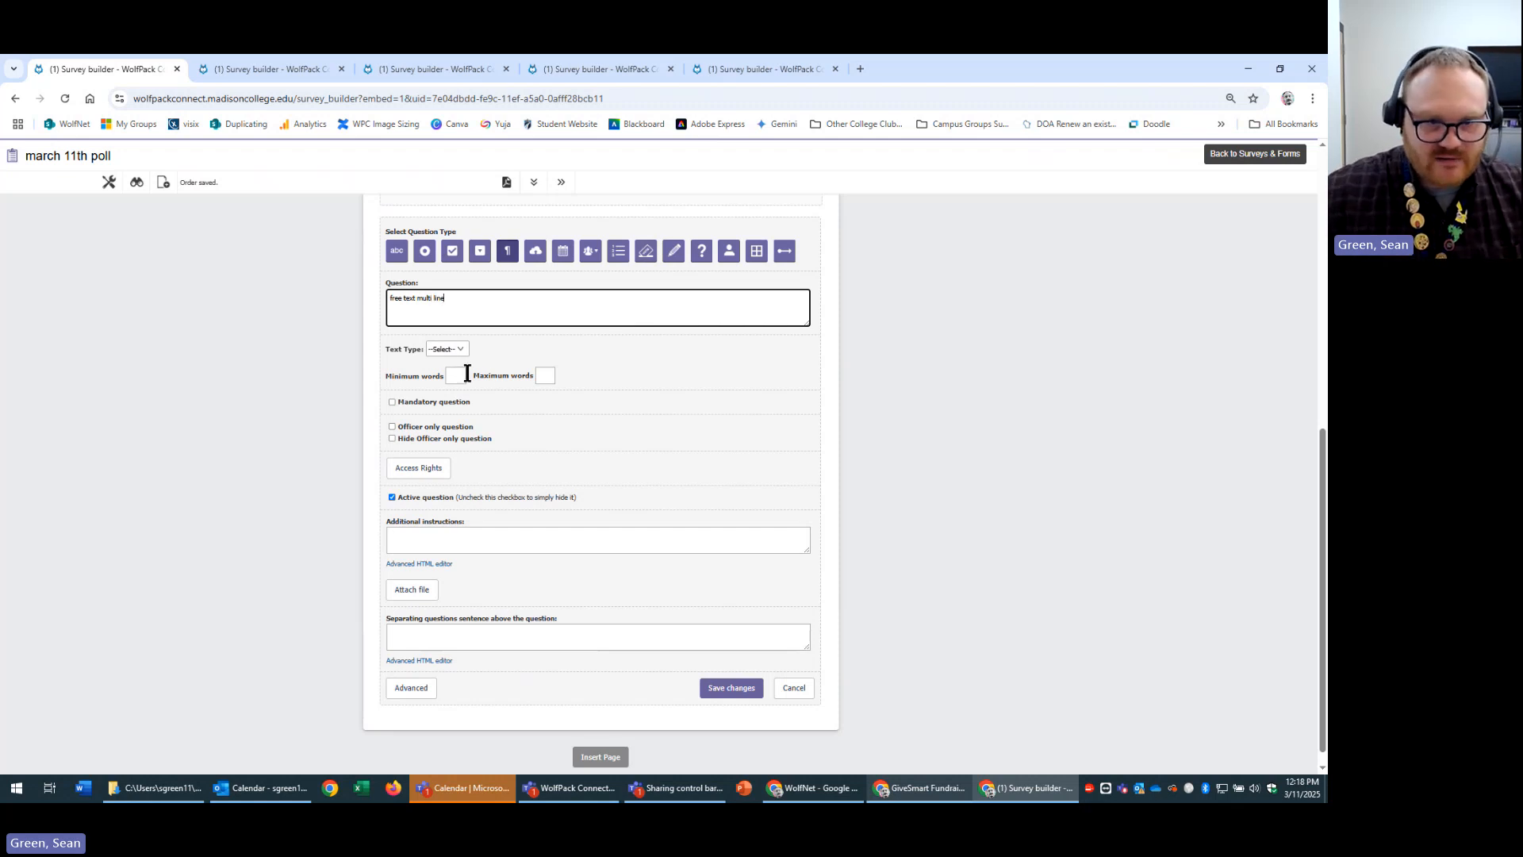
click(544, 376)
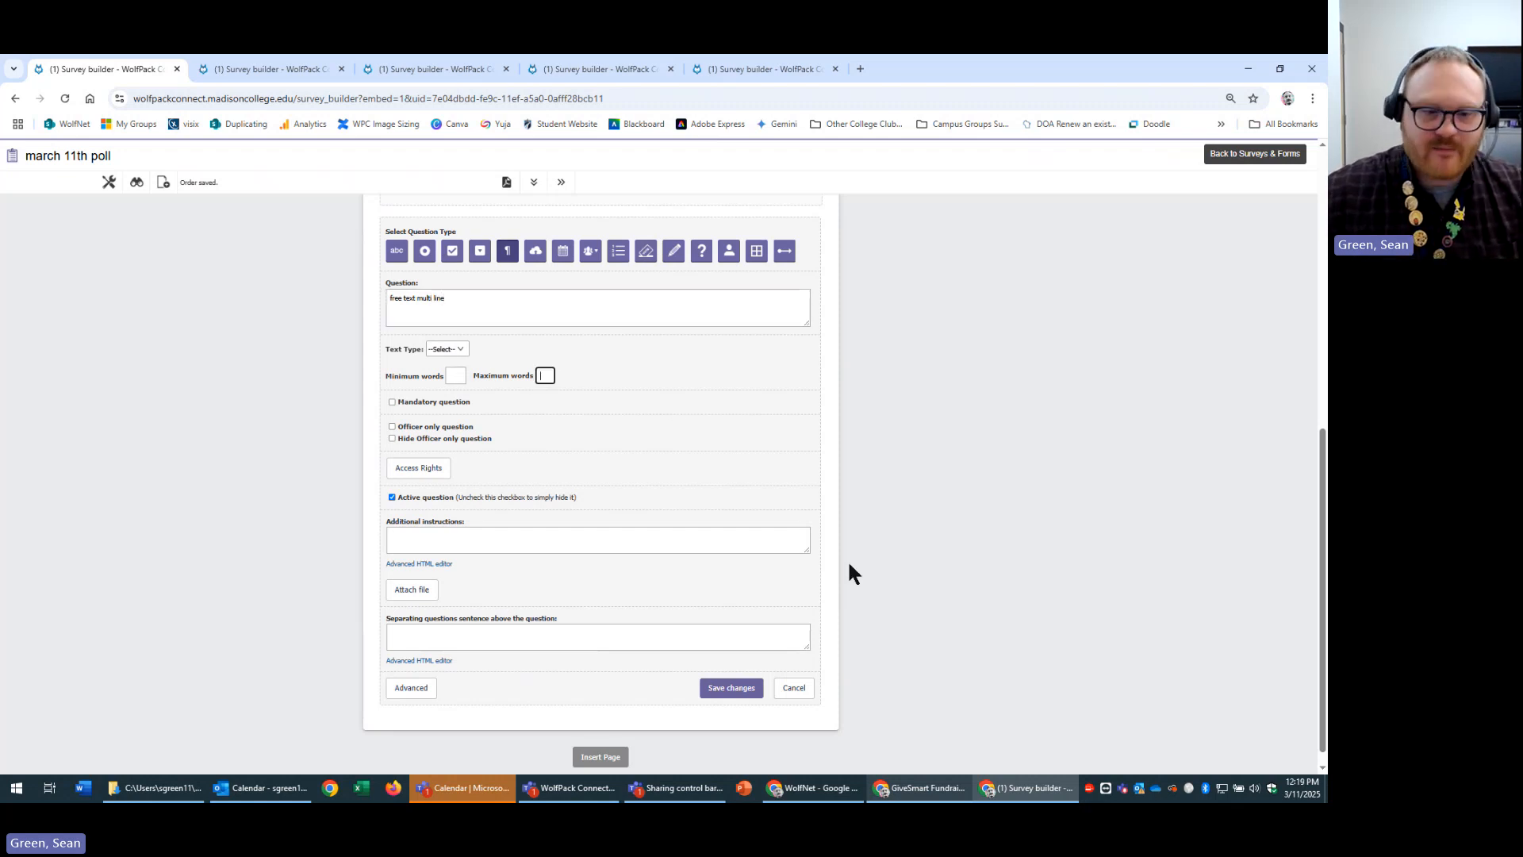
click(717, 688)
Test question 4's answer box with sample text and enlarge it.
click(522, 606)
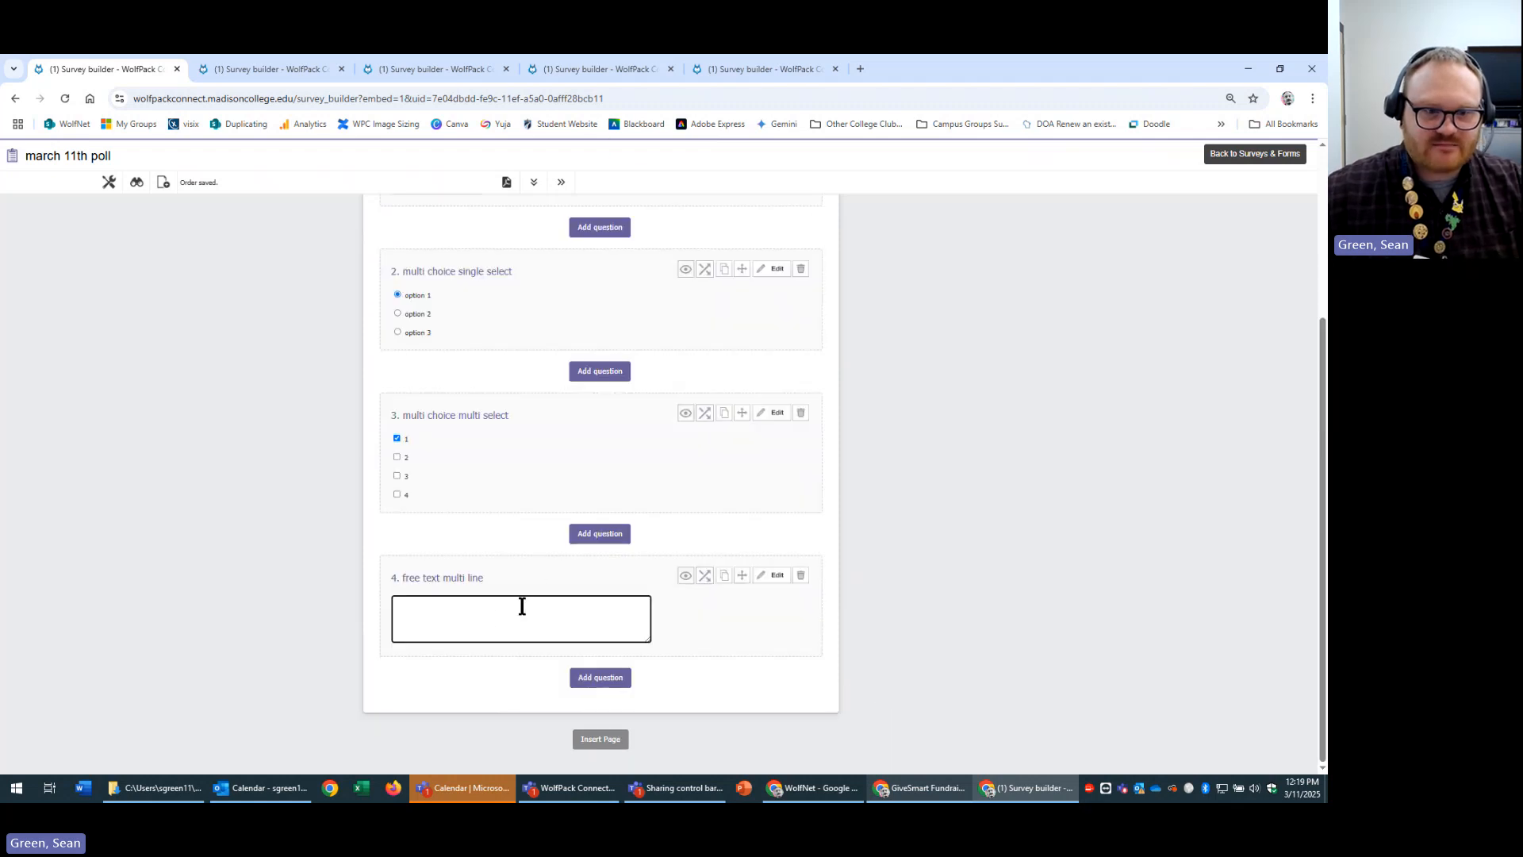
text(adsfasdfadsfsadf)
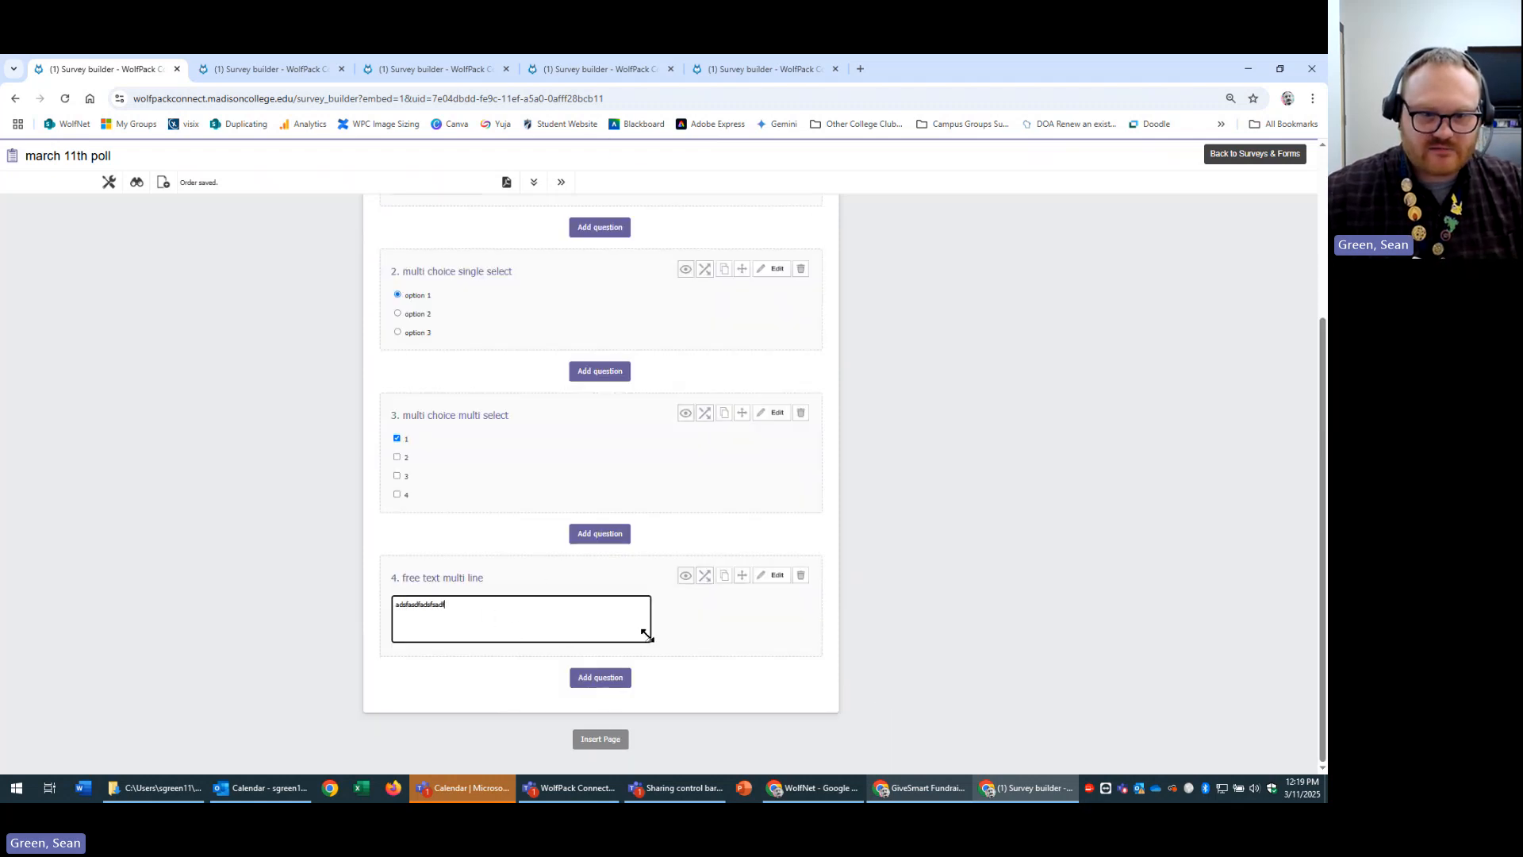
drag(647, 634, 894, 687)
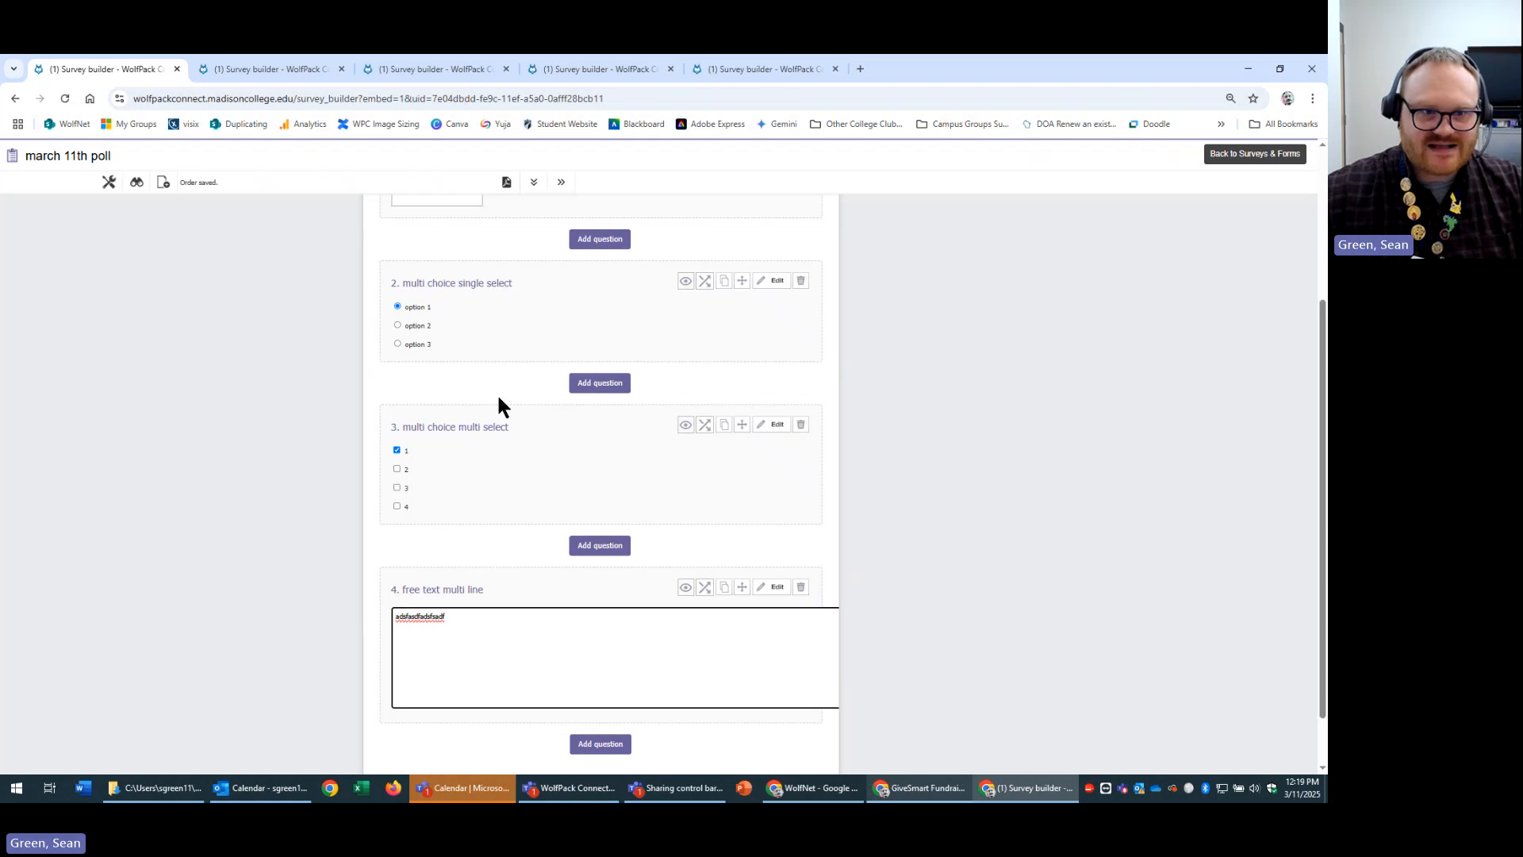
scroll(498, 399, up, 3)
Test typing 'asdfsadf' into question 1's answer box.
click(415, 422)
text(asdfsadf)
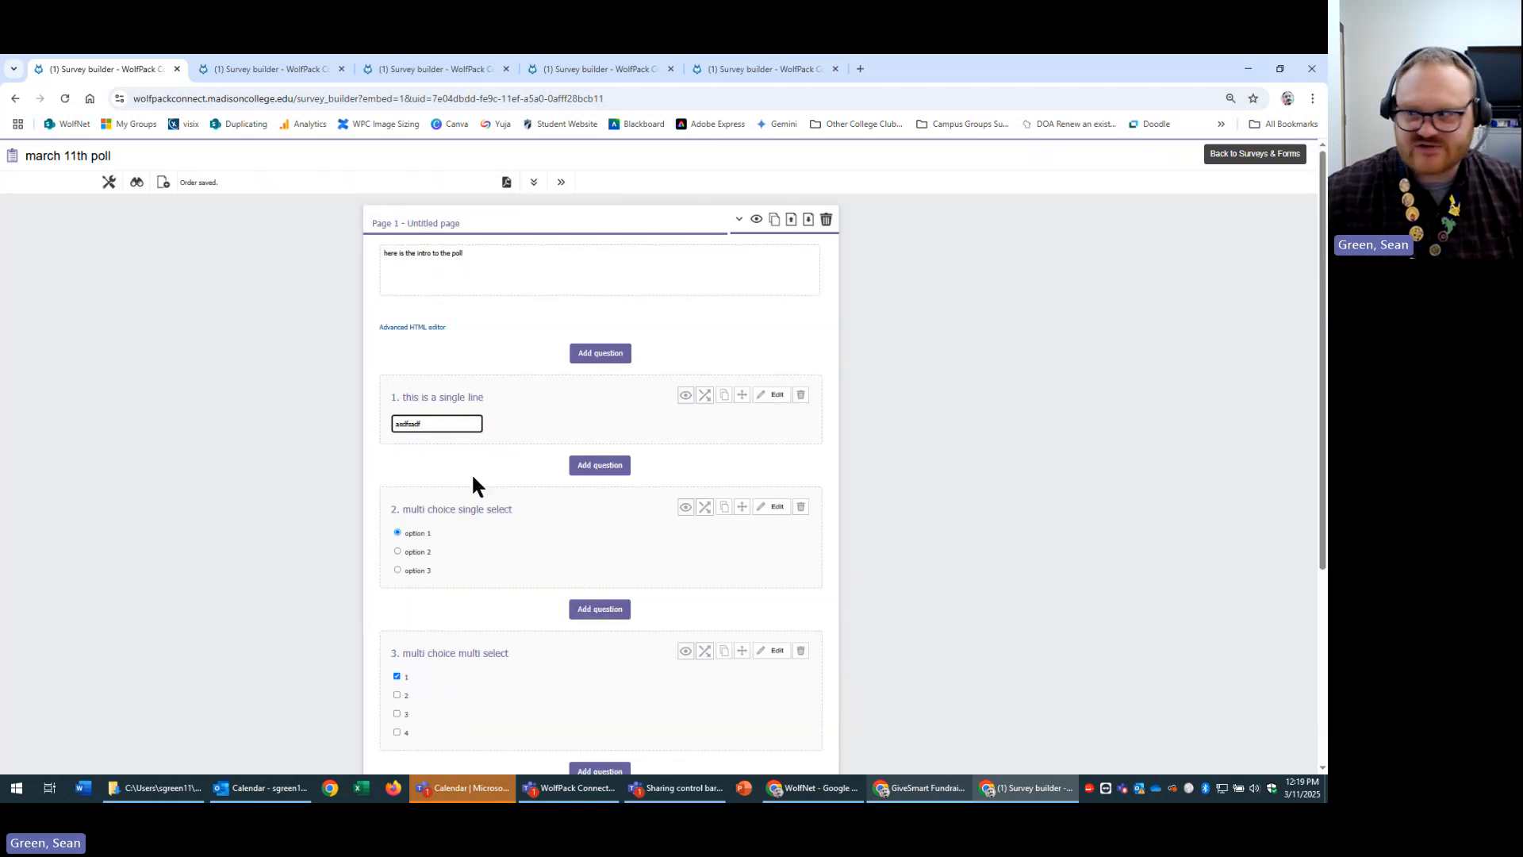
scroll(786, 595, down, 4)
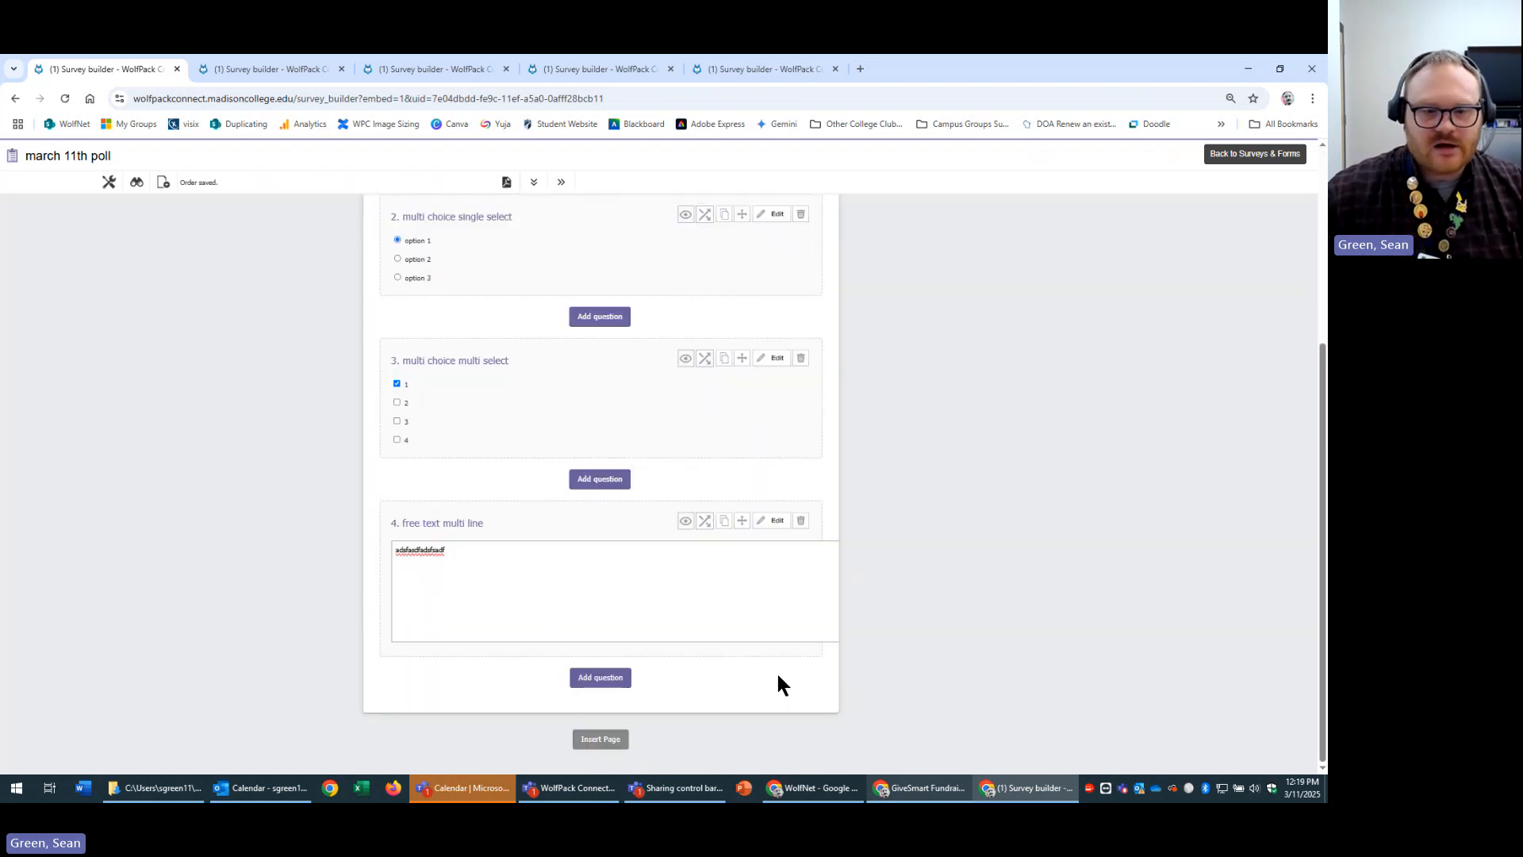
Add a file-upload question titled 'upload here' and save it.
click(616, 677)
scroll(643, 695, down, 2)
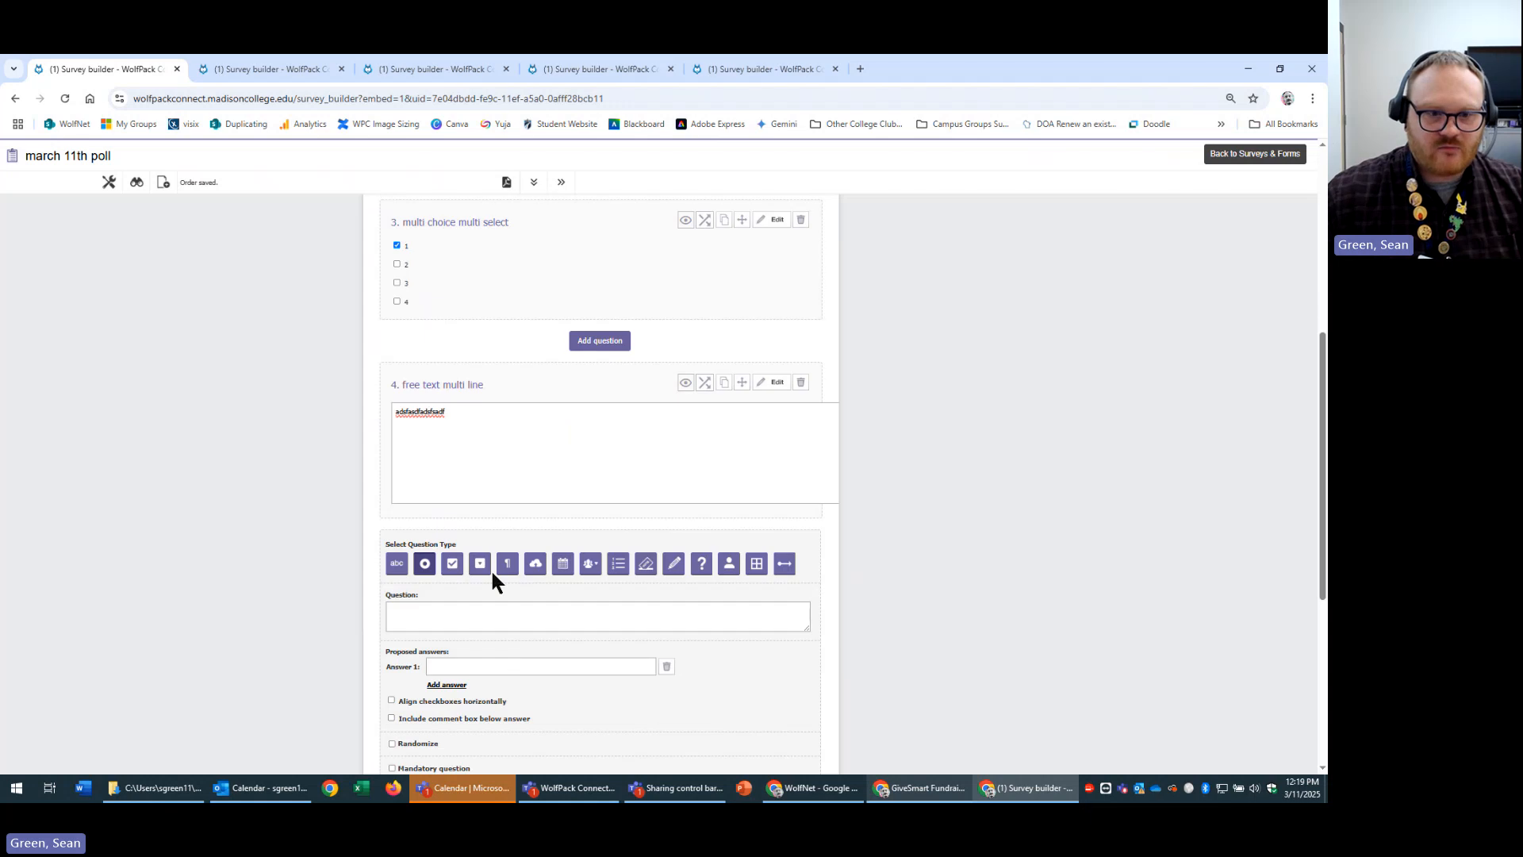
click(534, 564)
scroll(735, 617, down, 4)
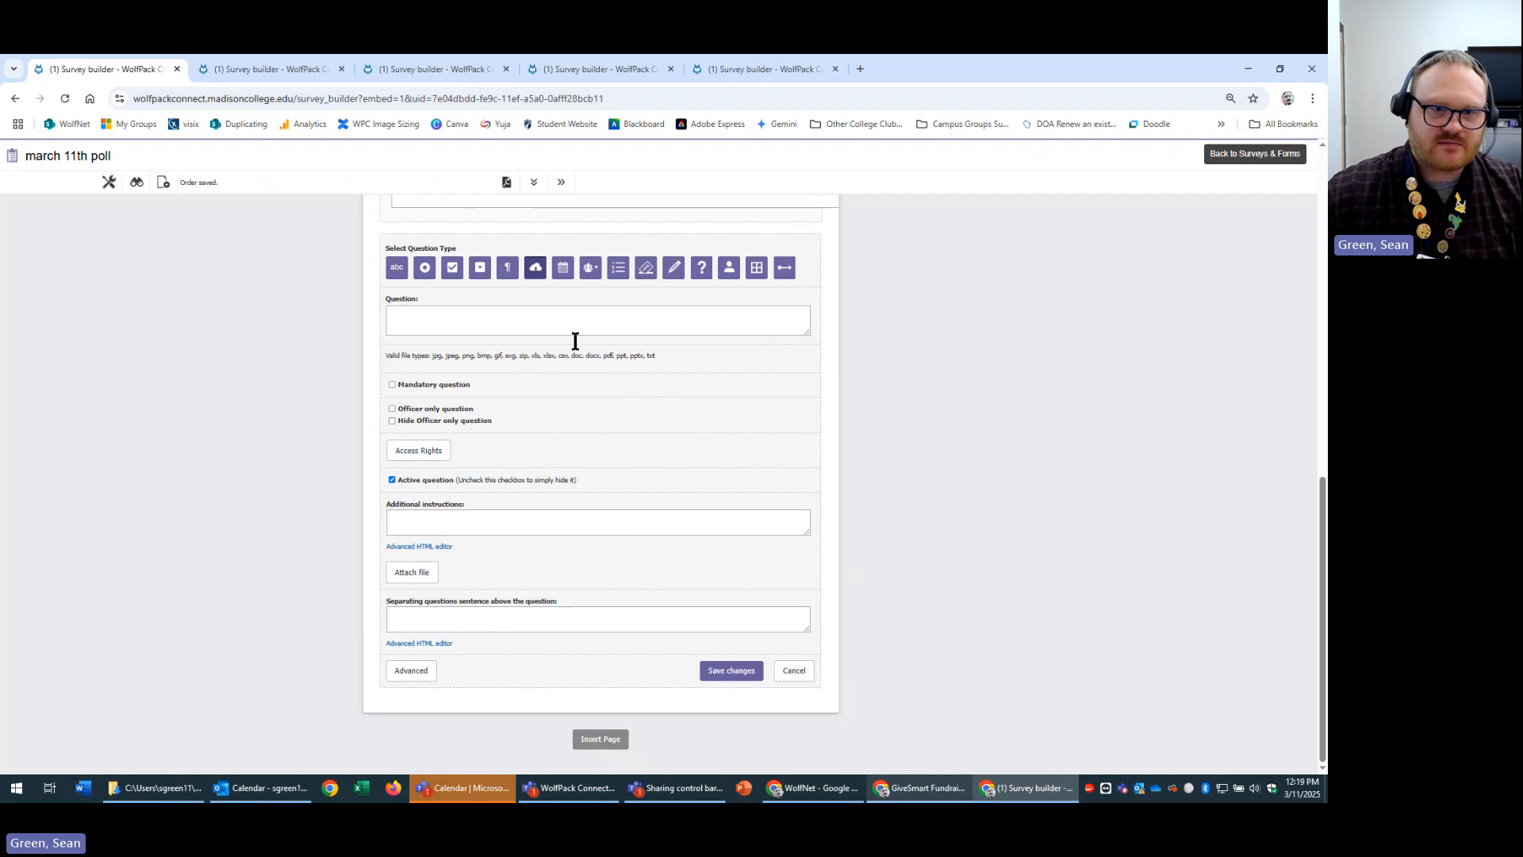
click(554, 314)
text(uploa)
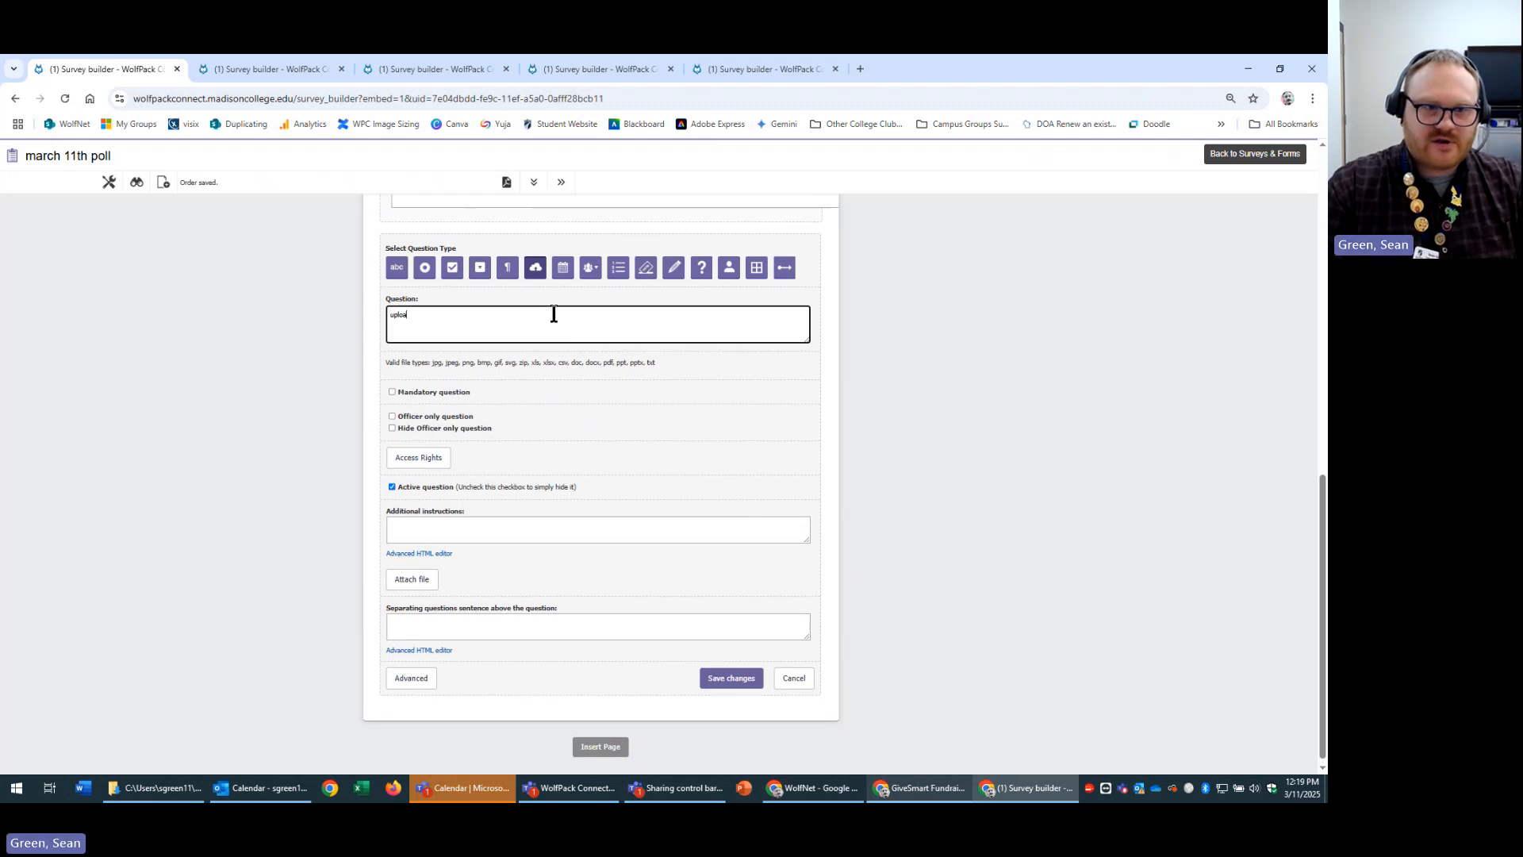
text(d here)
click(733, 682)
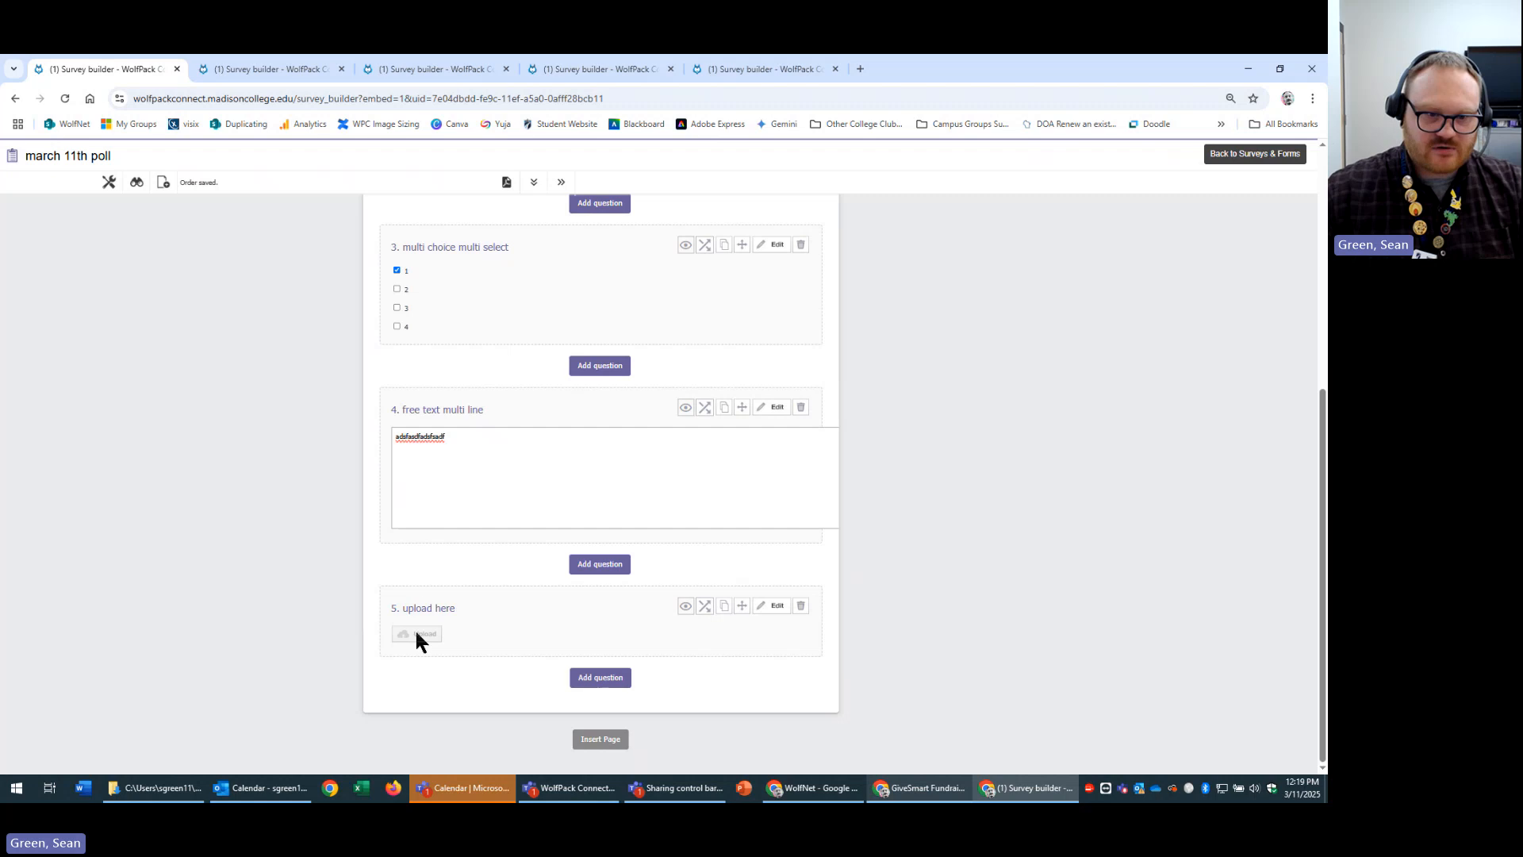
Start another question after question 5 as a Date question.
click(601, 678)
scroll(497, 721, down, 2)
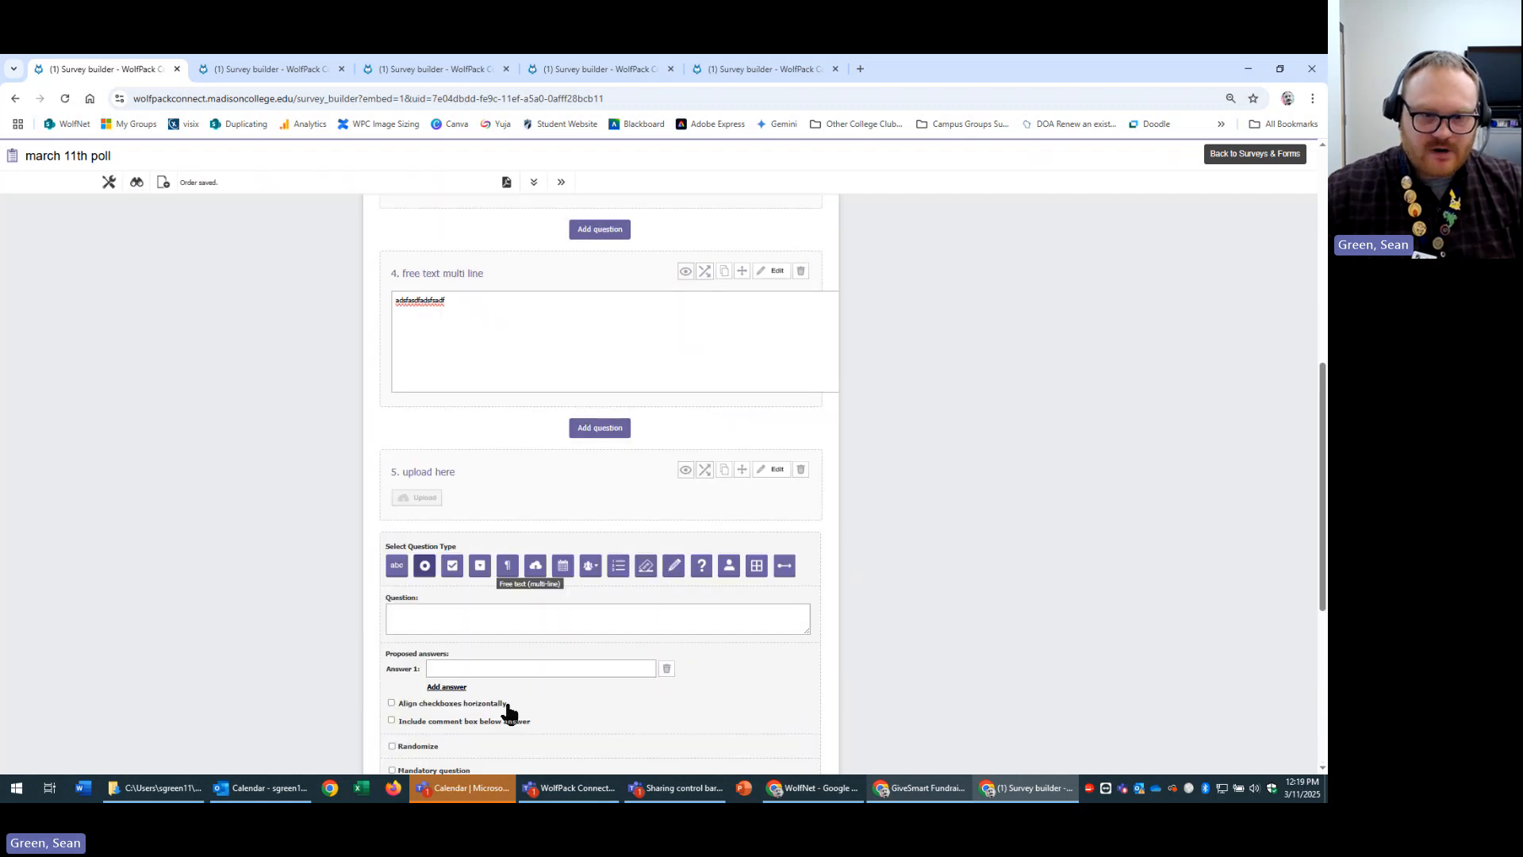
click(561, 565)
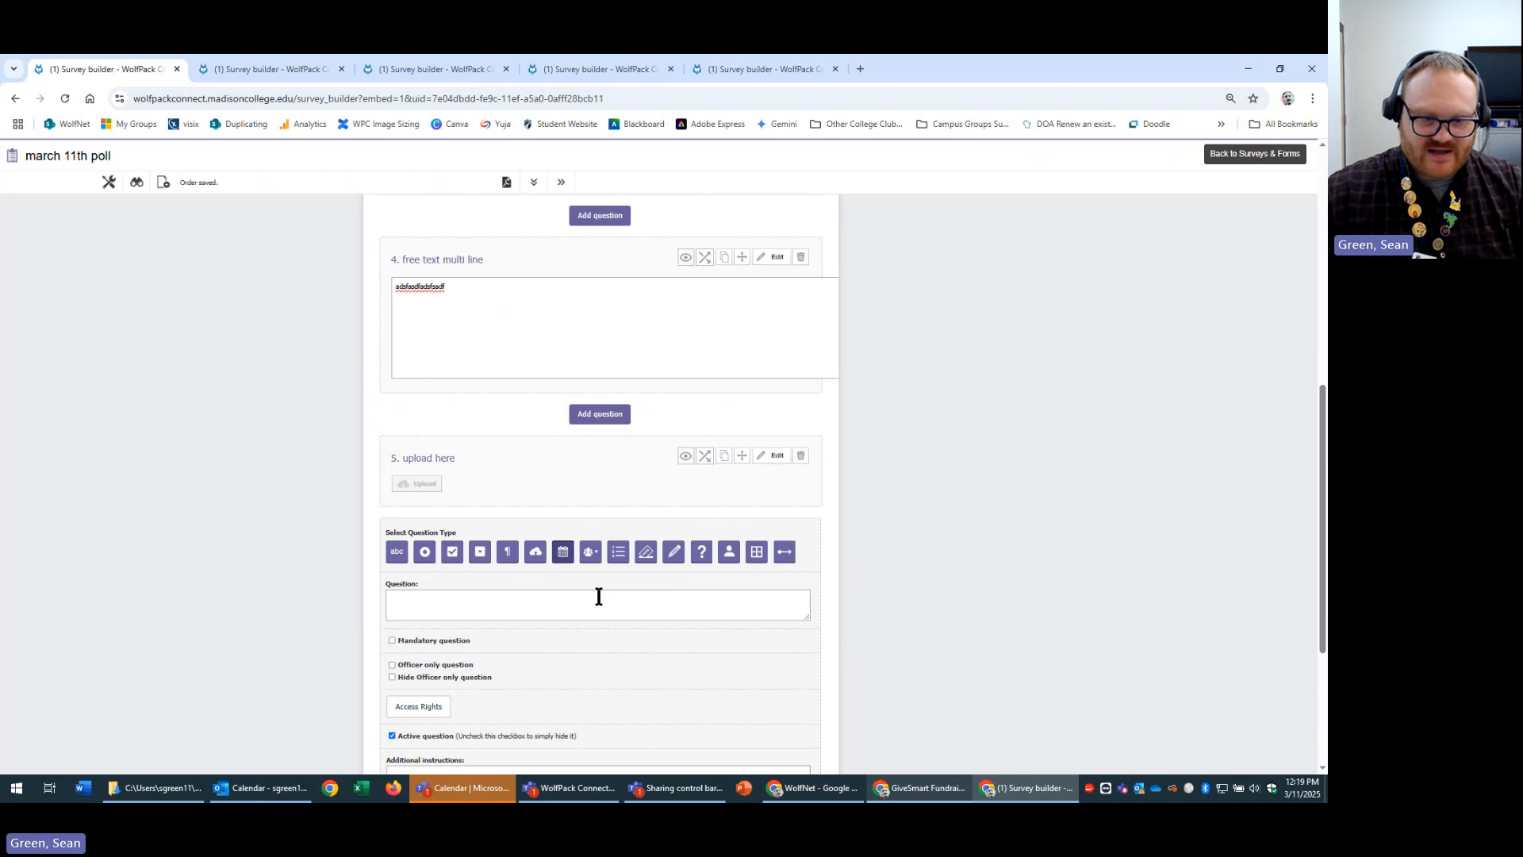
scroll(476, 442, down, 3)
click(506, 359)
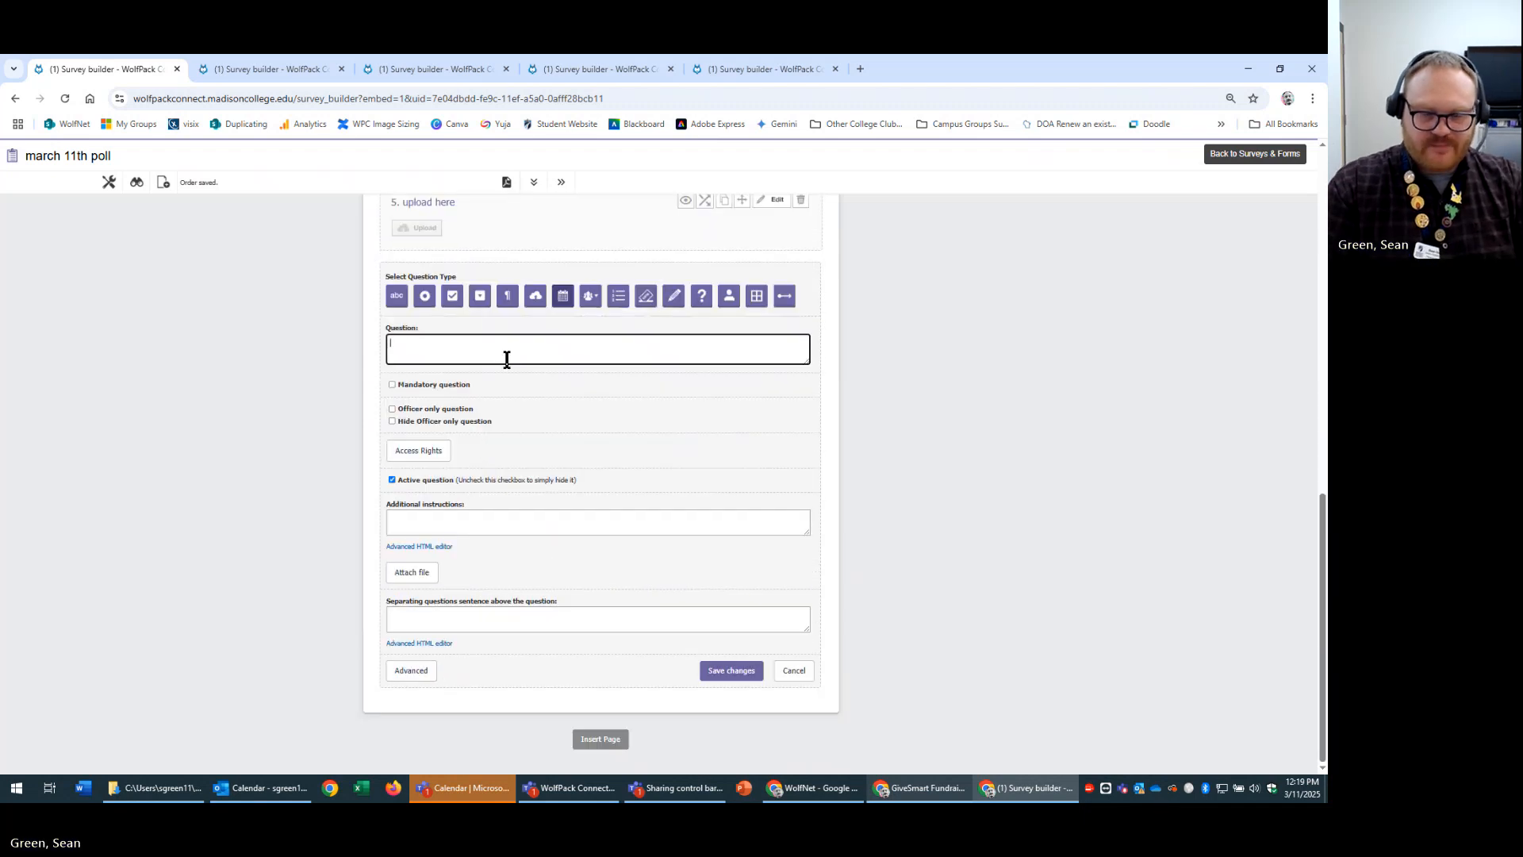
Save the date question as 'pick your time reservation', try its date box, then add another question.
text(pick your t)
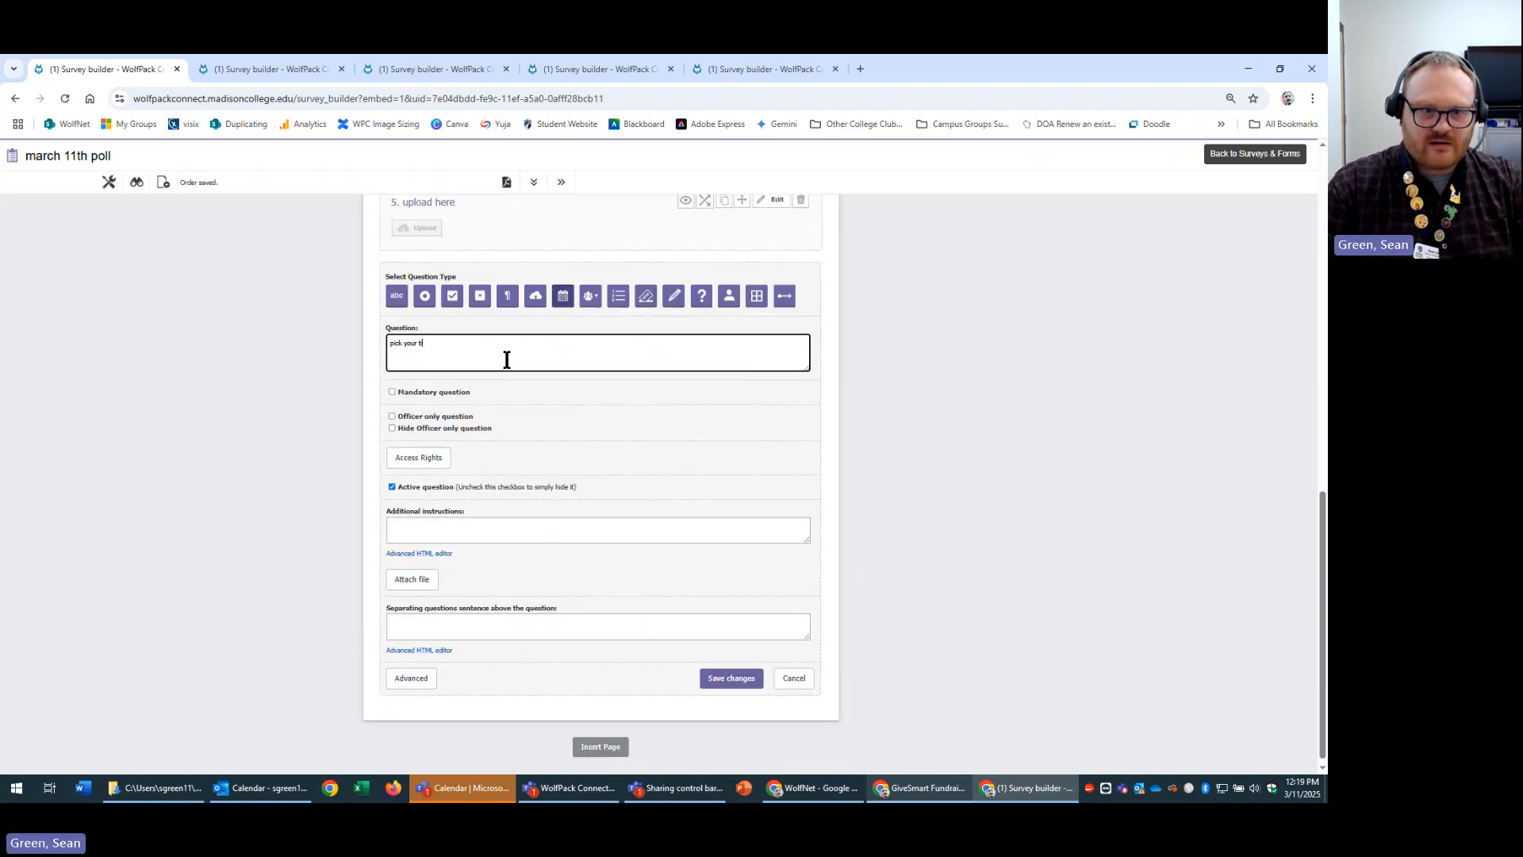
text(ime i)
text(eservation)
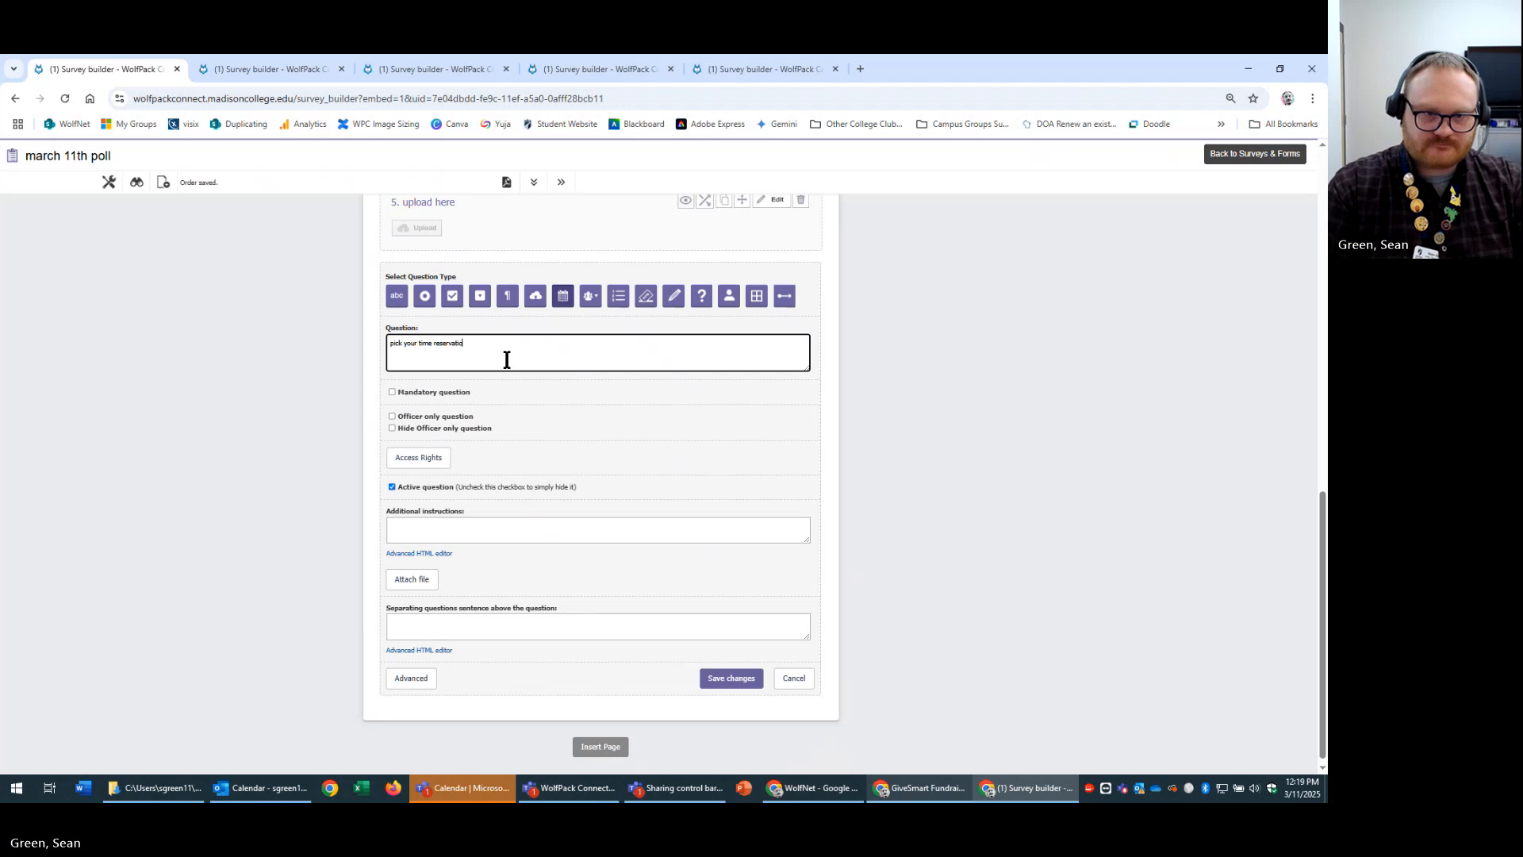
click(740, 679)
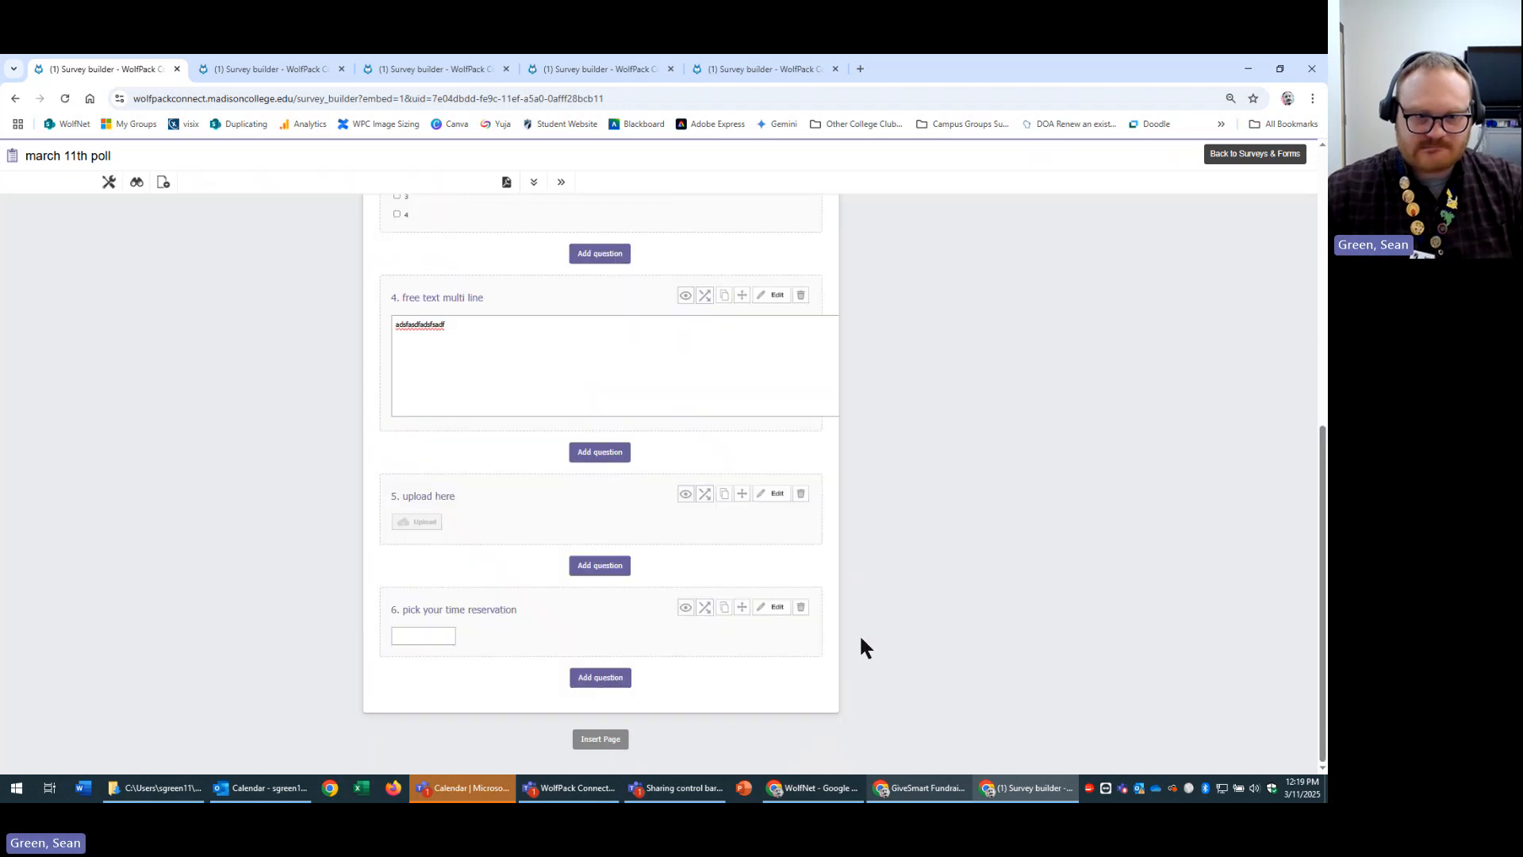
click(429, 636)
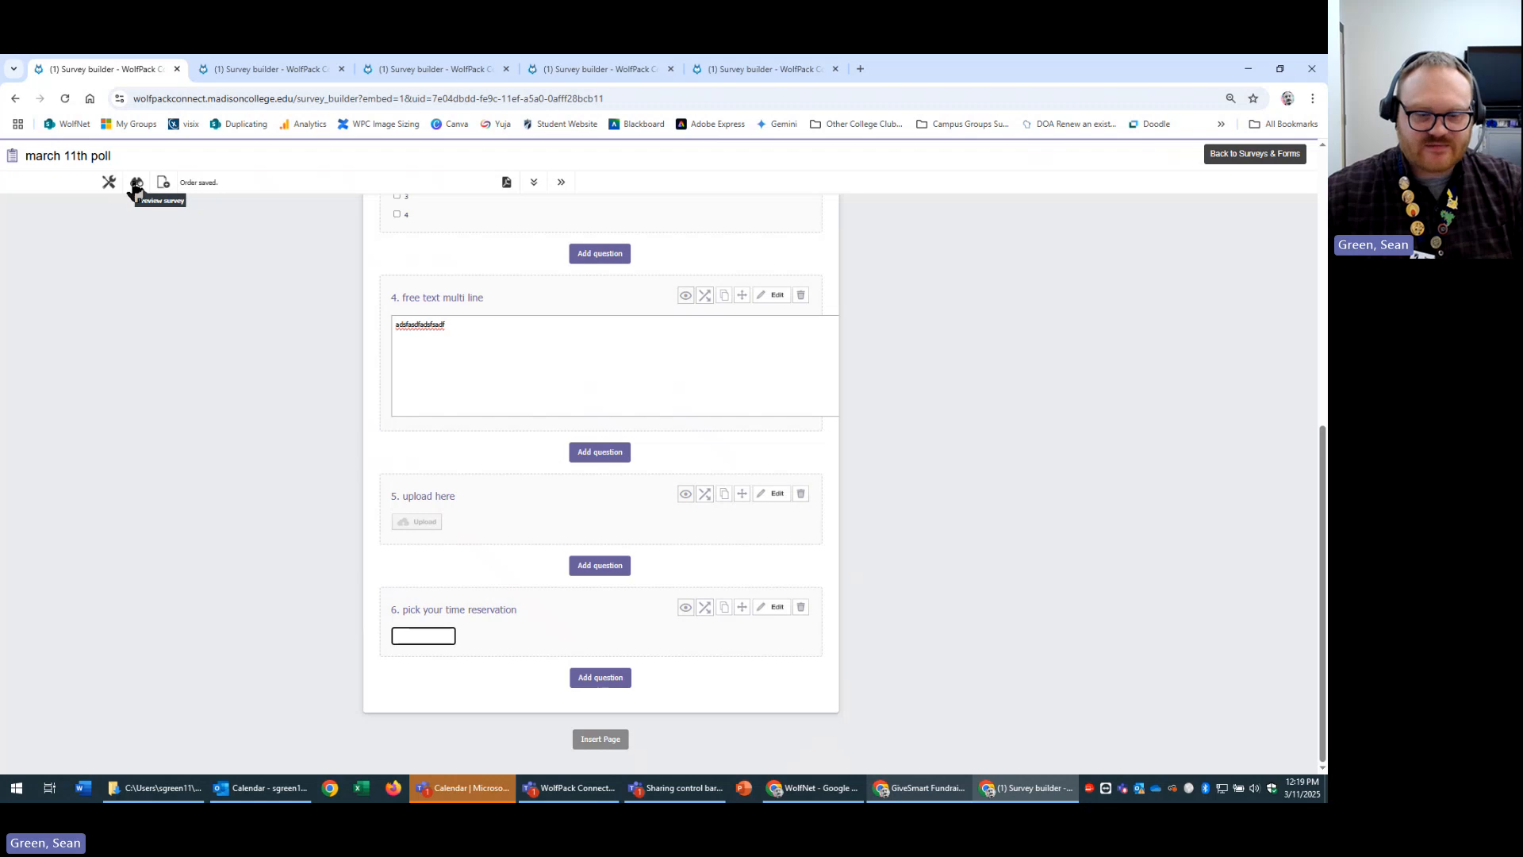
click(607, 678)
Add an untitled Group list question offering Student Club groups and save it.
scroll(565, 681, down, 3)
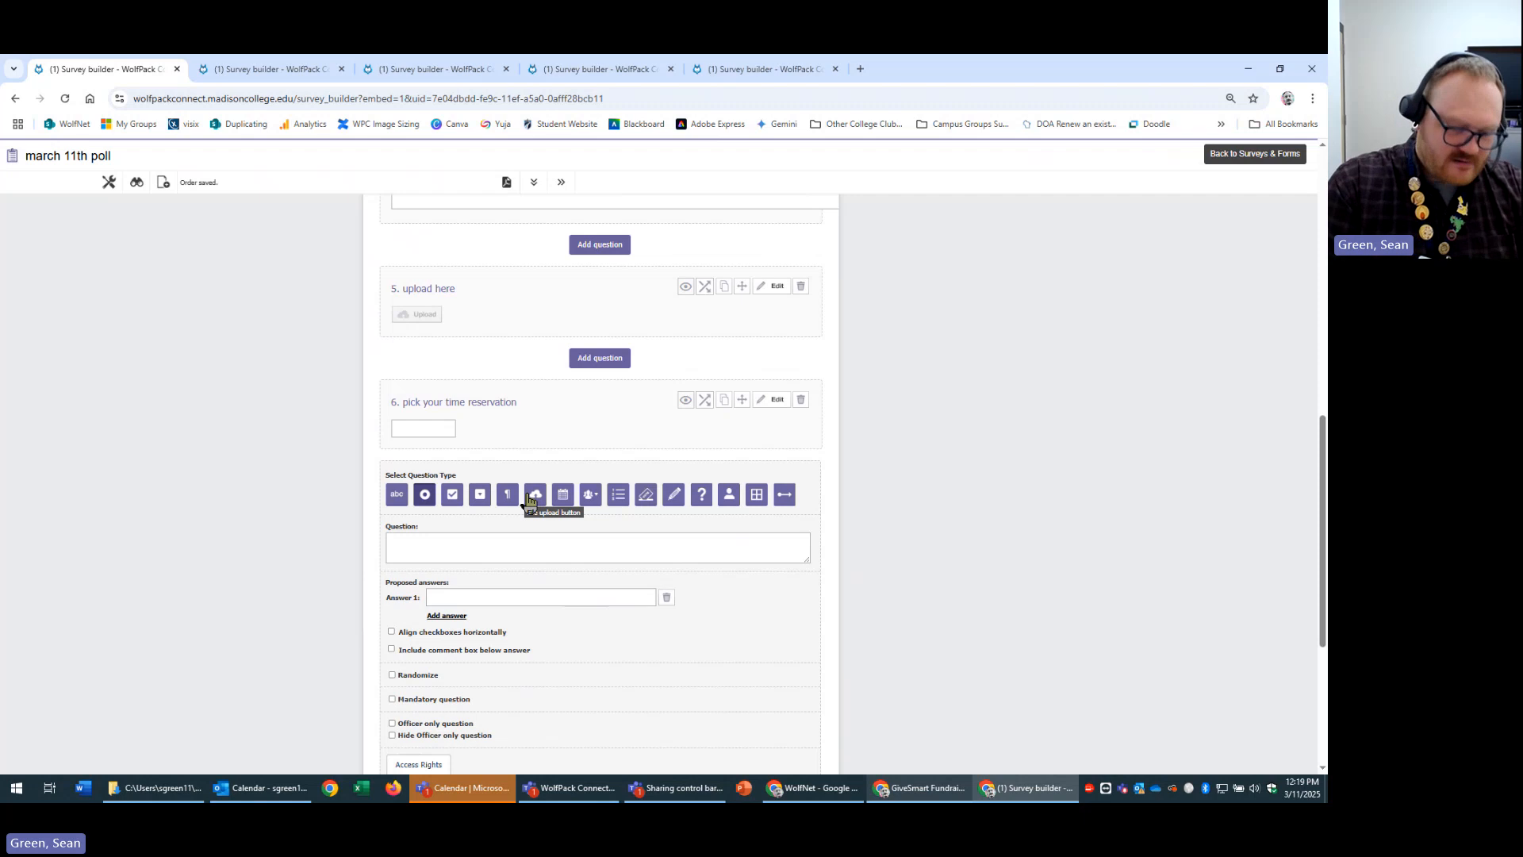
click(589, 496)
scroll(530, 338, down, 3)
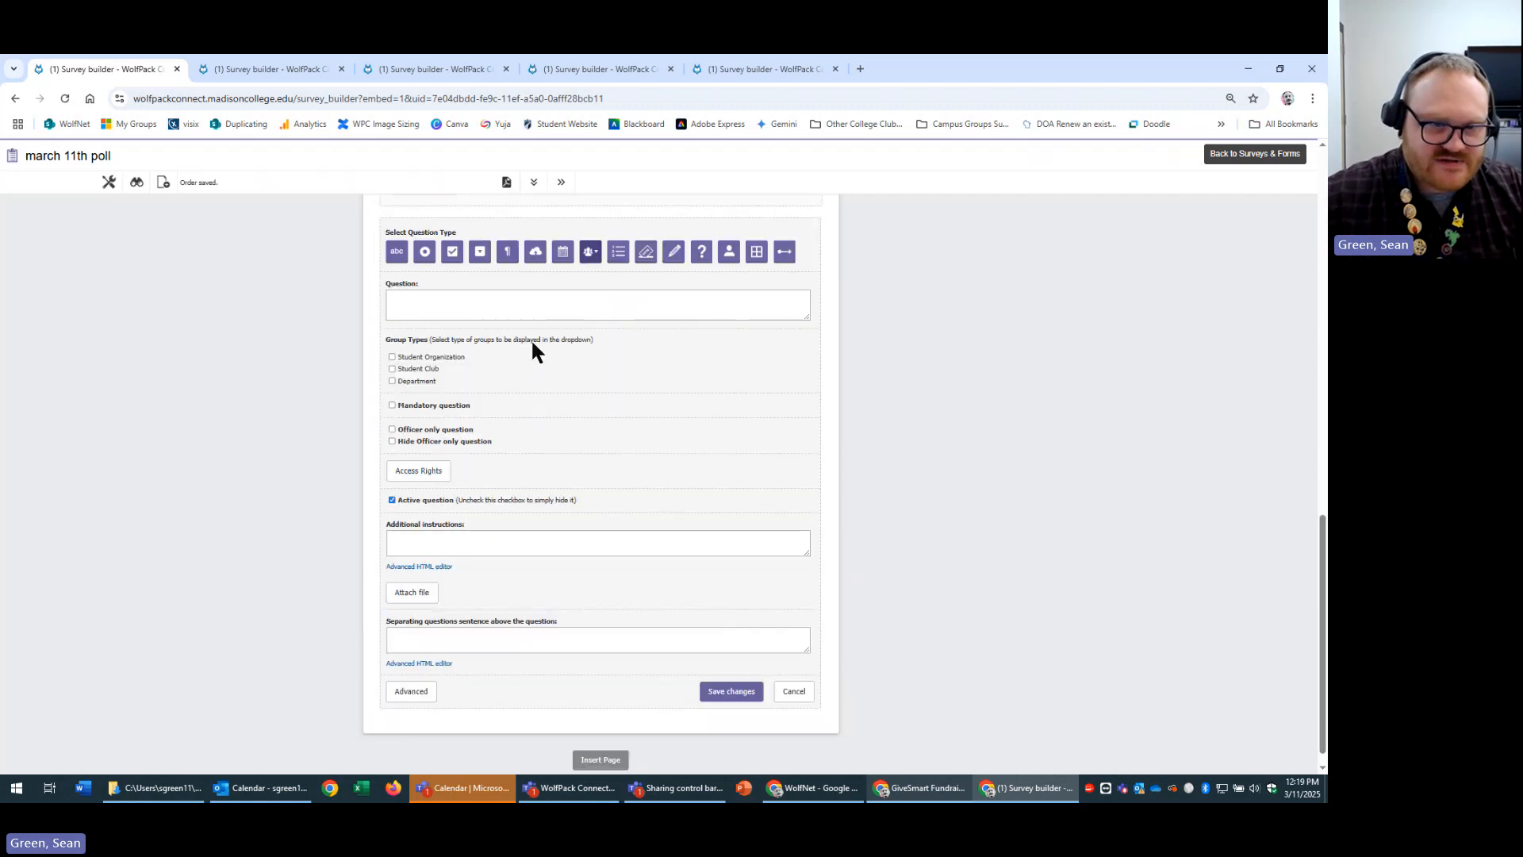
click(605, 310)
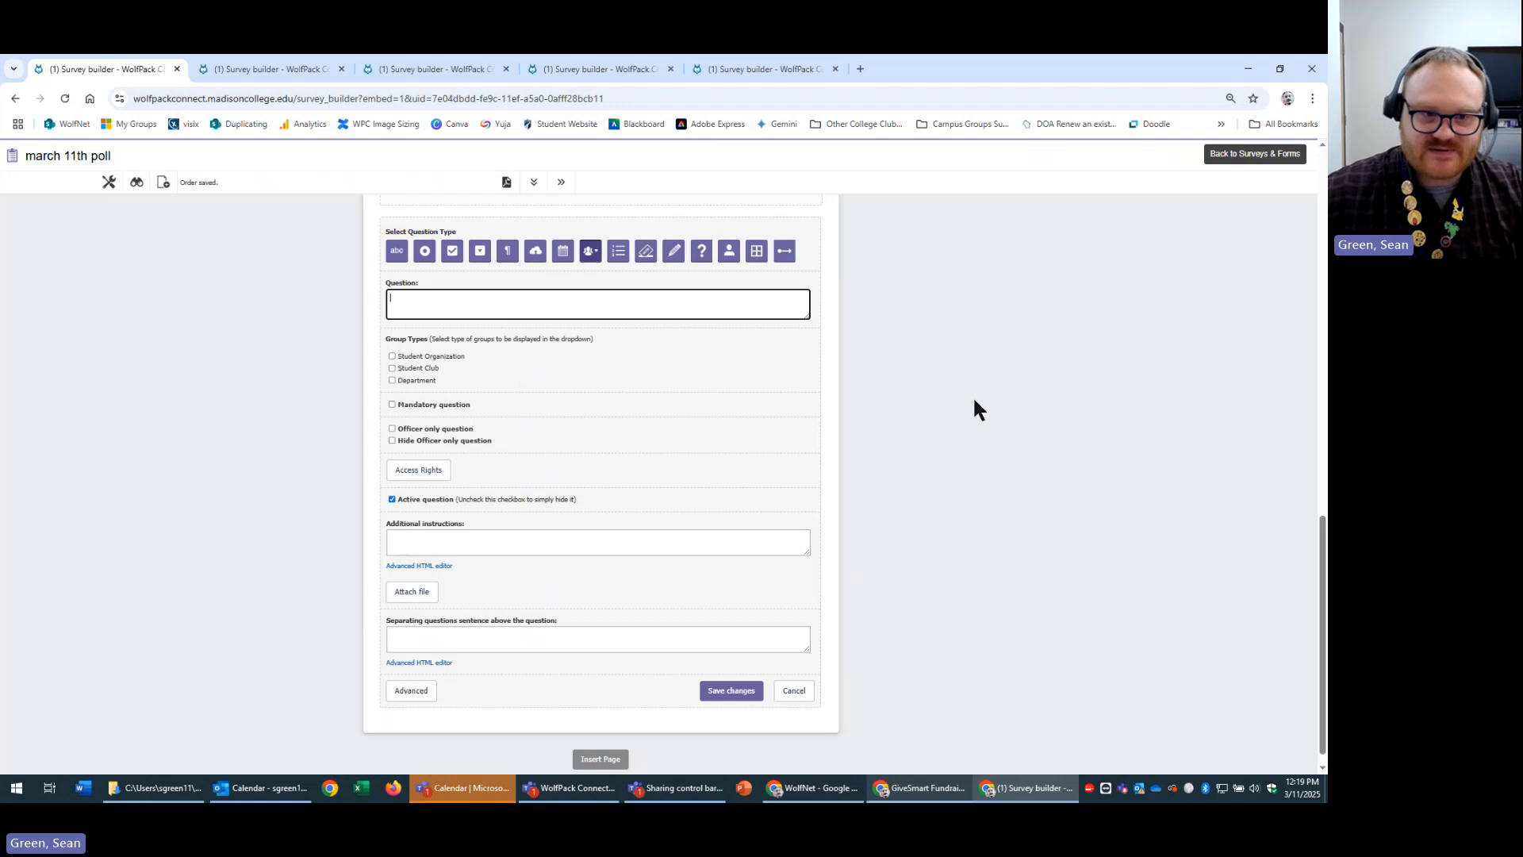
click(413, 370)
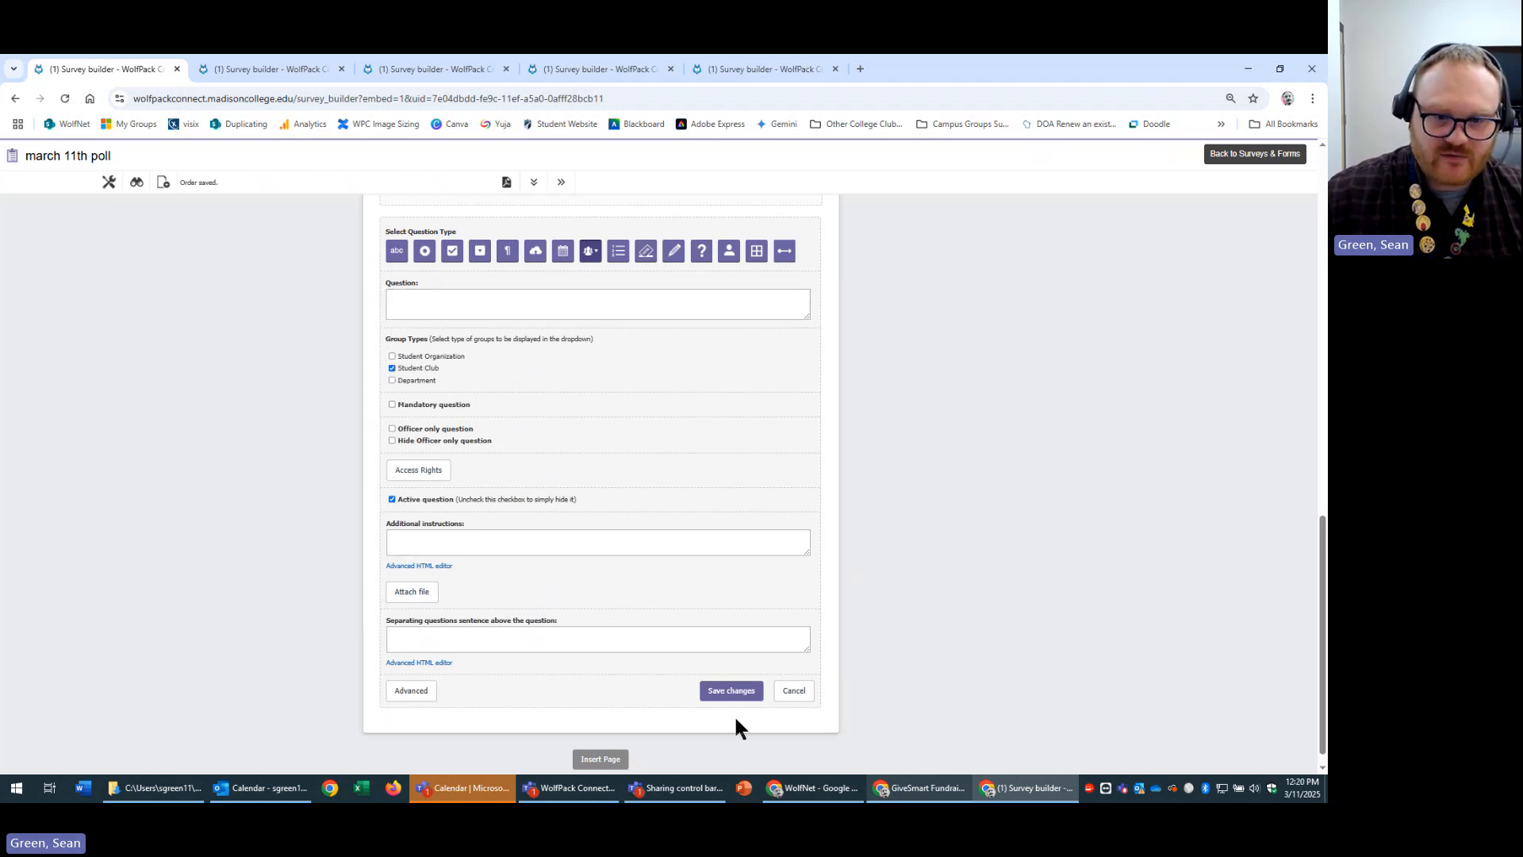
click(738, 690)
Preview question 7's group dropdown and close it without choosing a group.
click(466, 638)
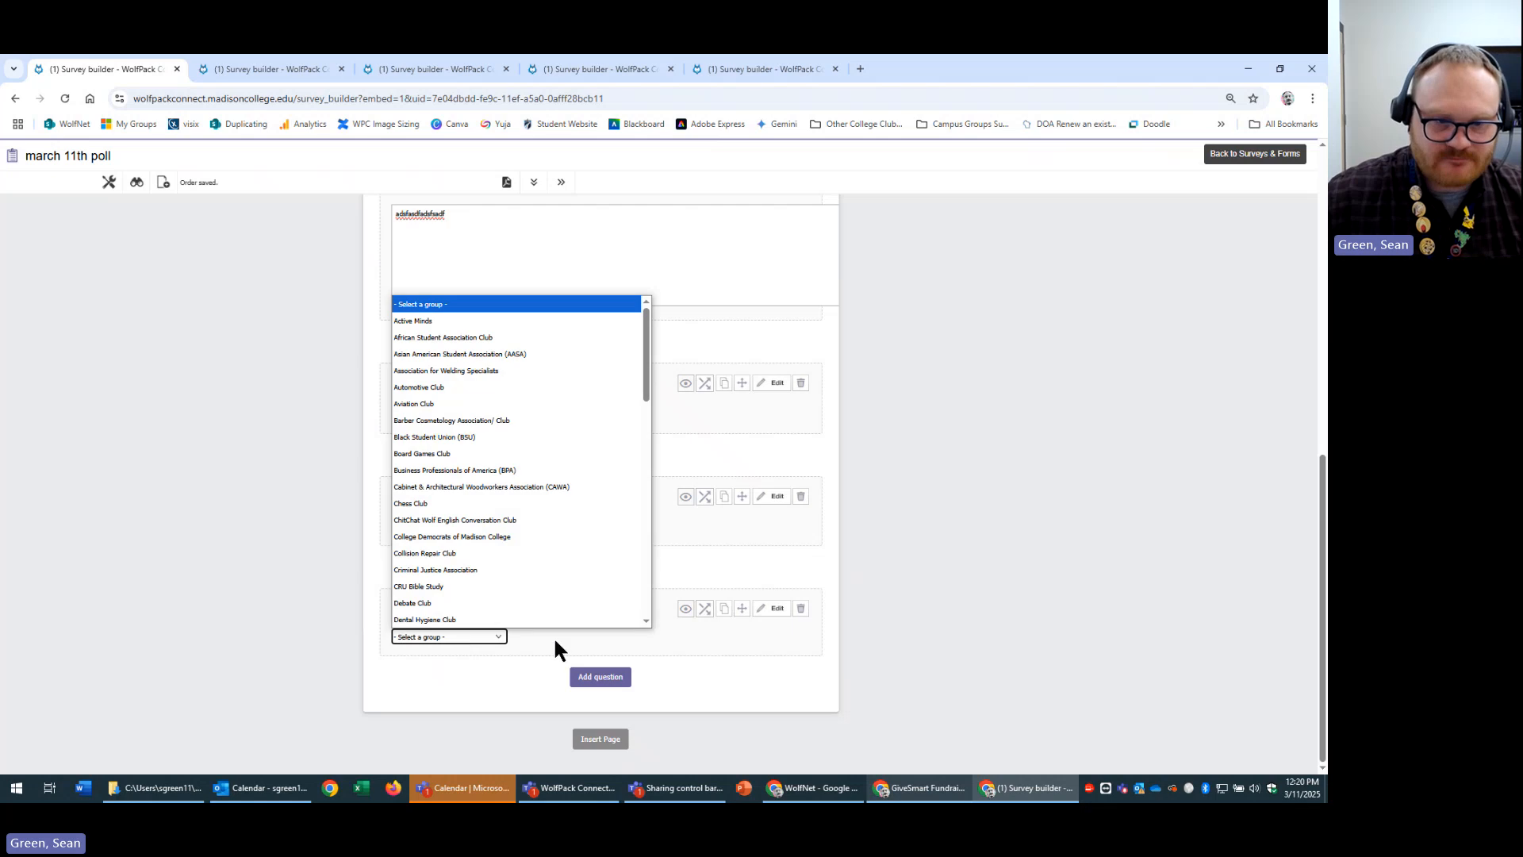
scroll(498, 547, down, 10)
scroll(505, 595, up, 10)
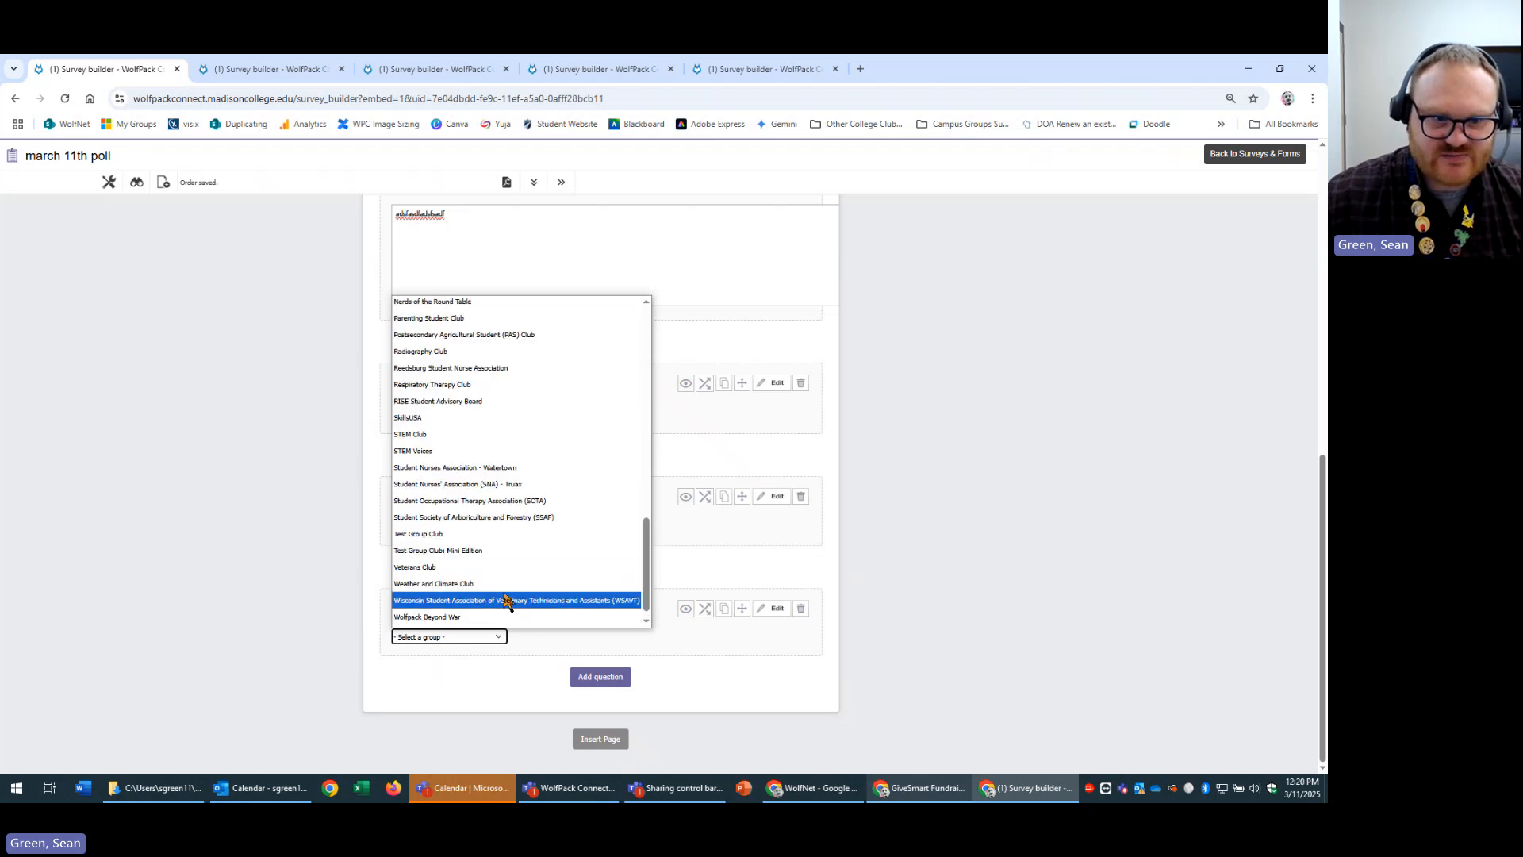
click(744, 643)
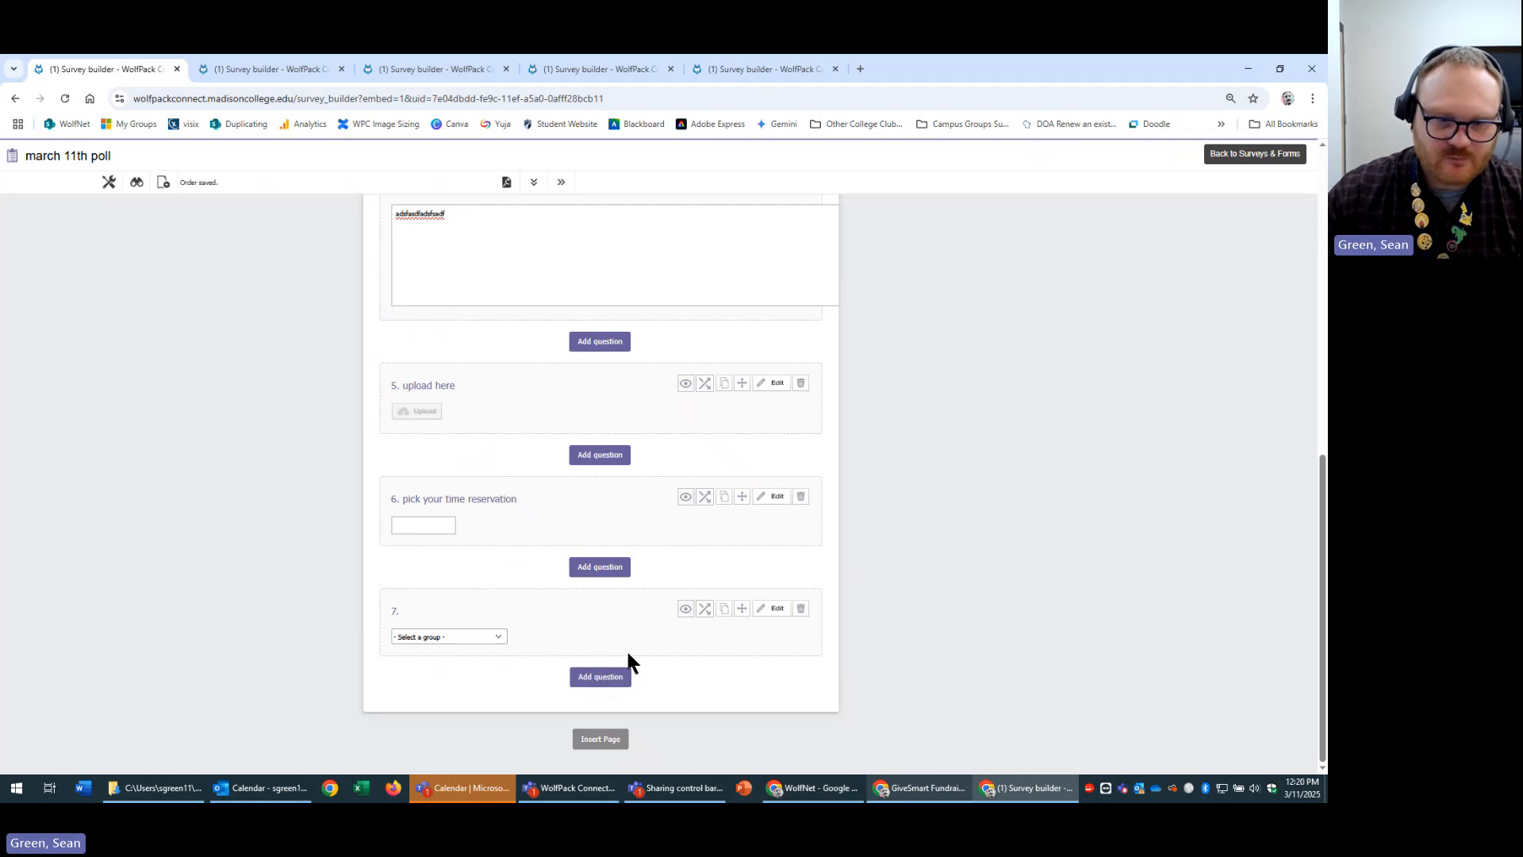
Add a Ranking question titled 'this is a ranking option'.
click(601, 677)
scroll(754, 659, down, 2)
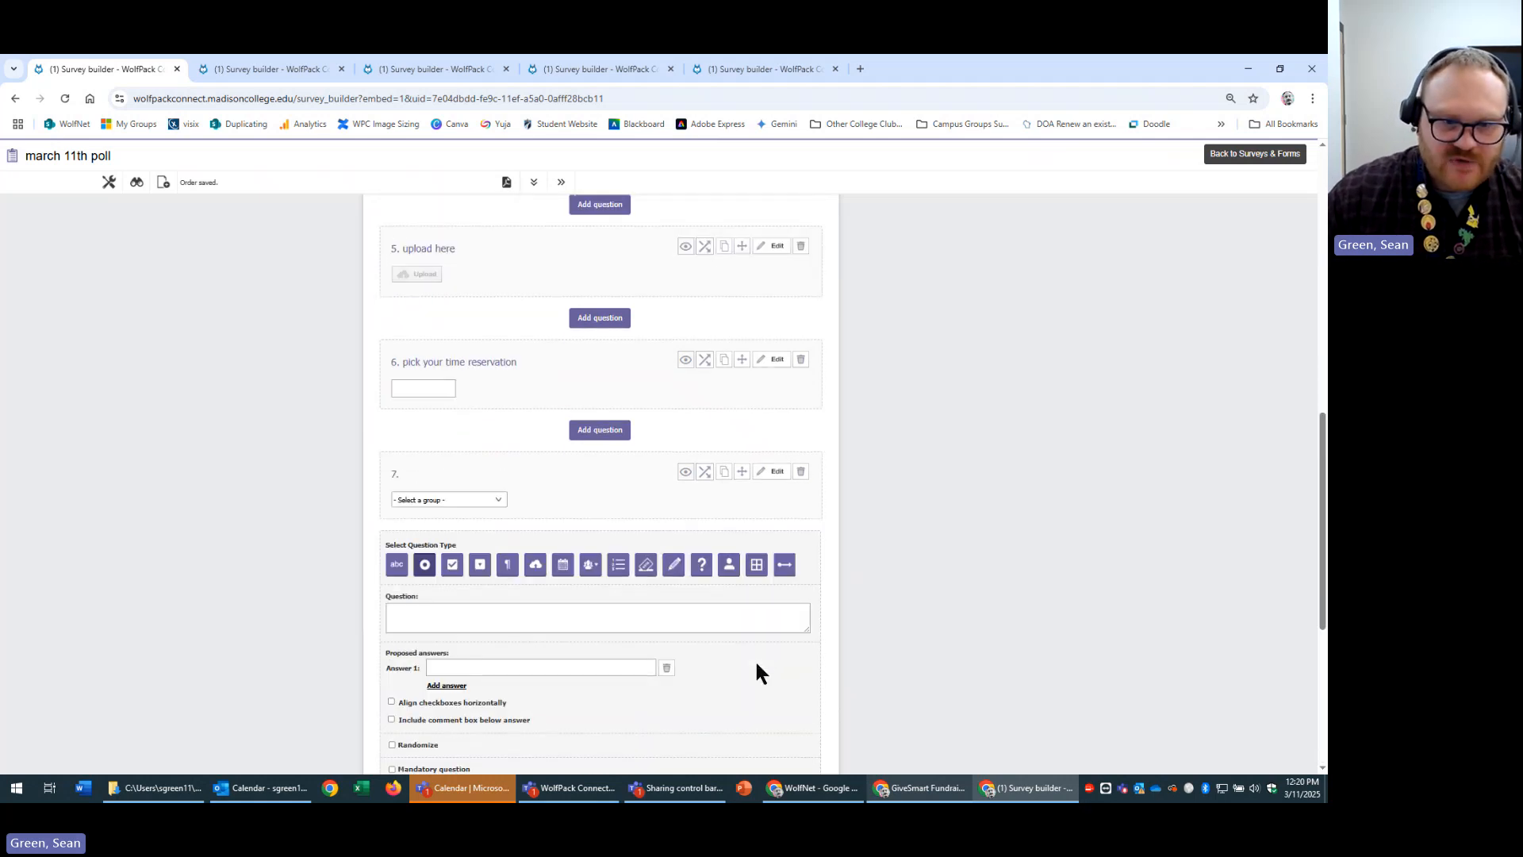
click(619, 563)
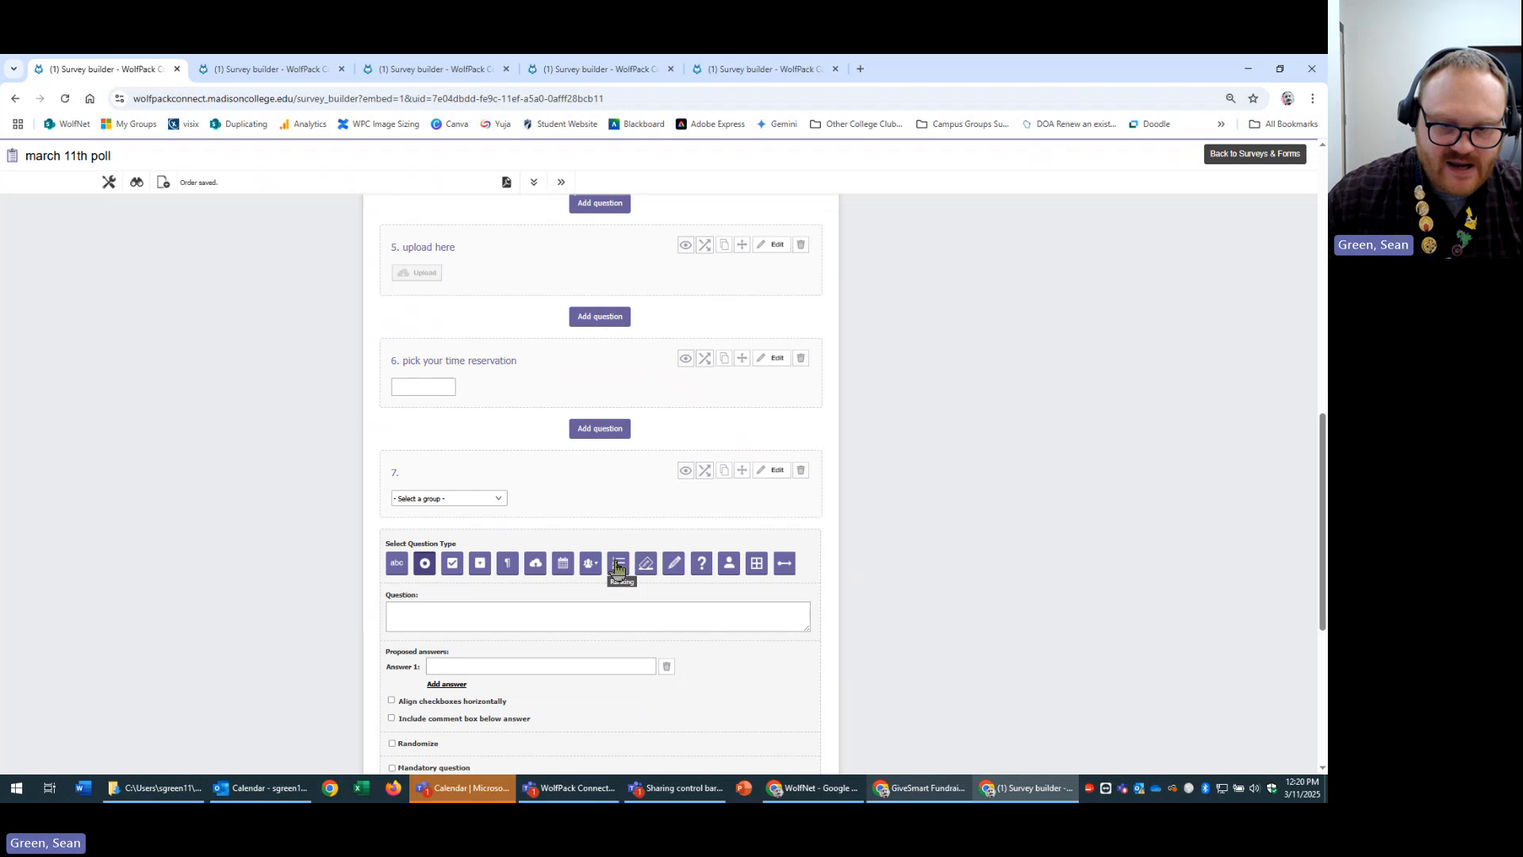
scroll(764, 641, down, 5)
click(680, 307)
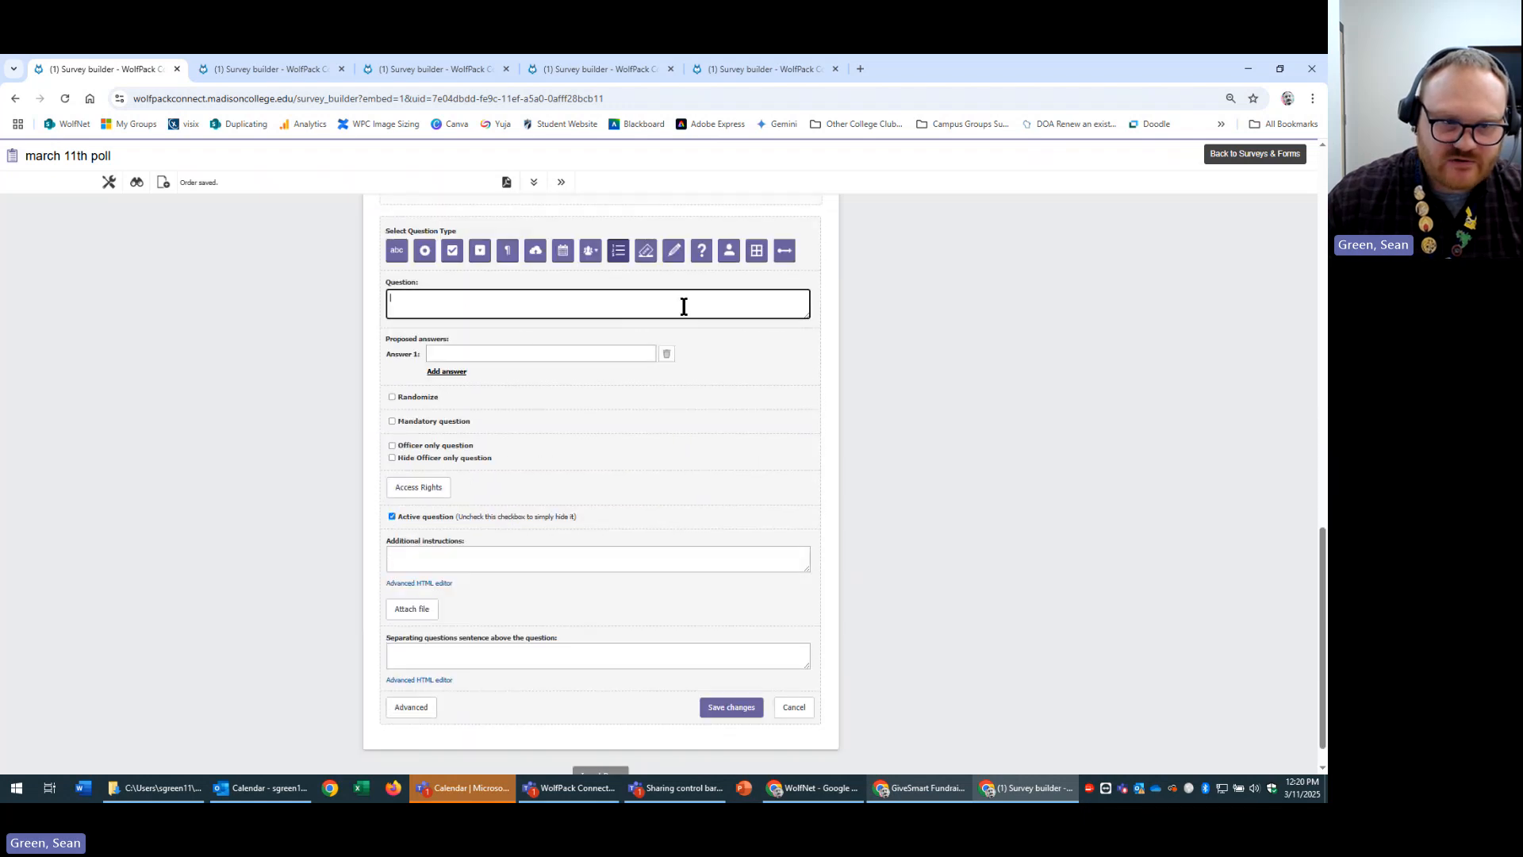
text(this is a ranking o)
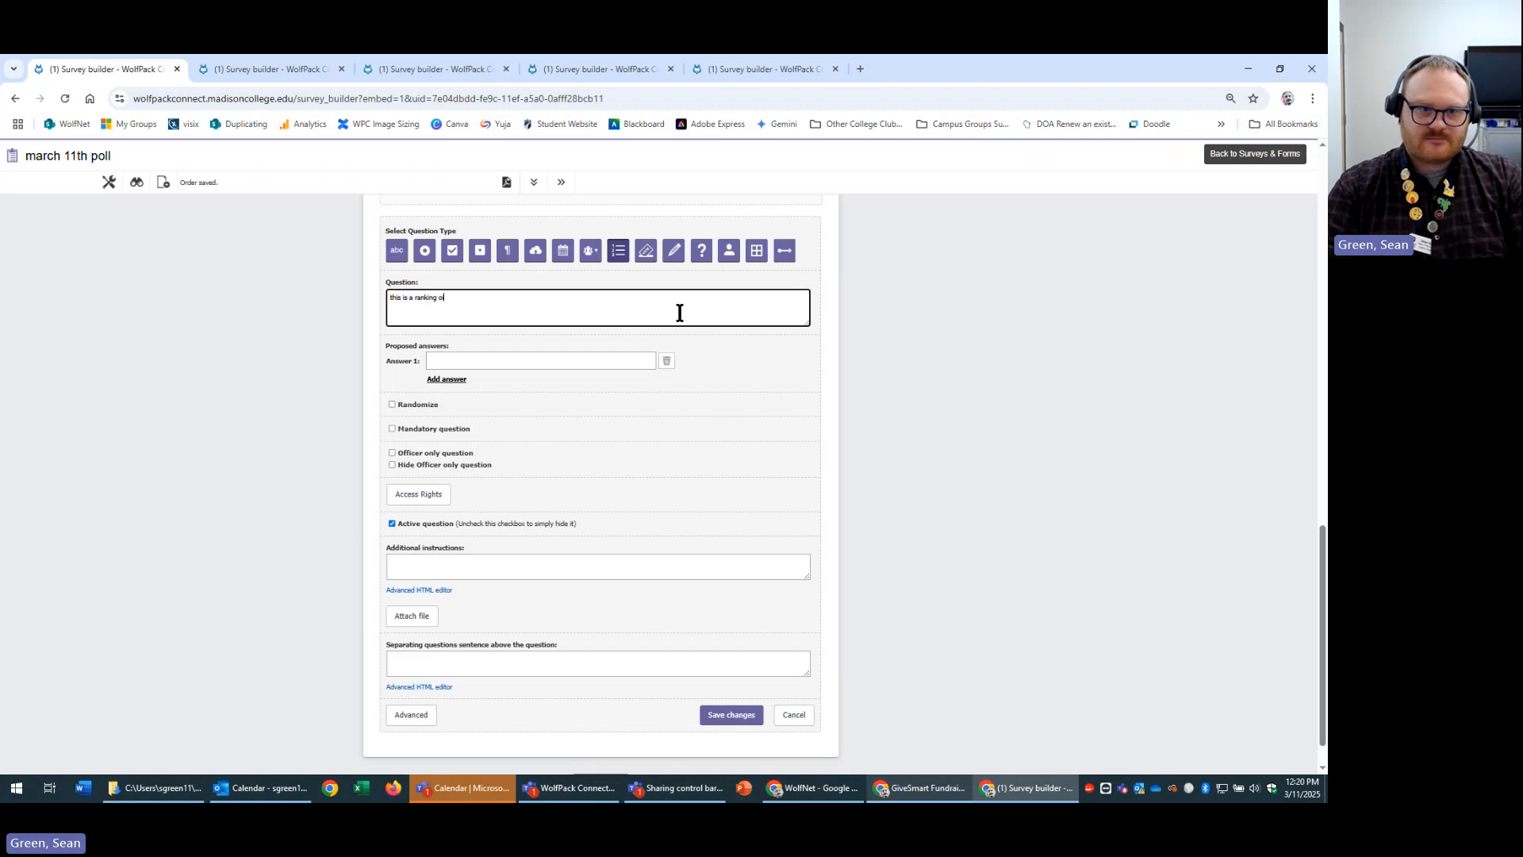
text(ption)
Enter ranking items 1, 2, 3 and 4 and save the question.
click(534, 358)
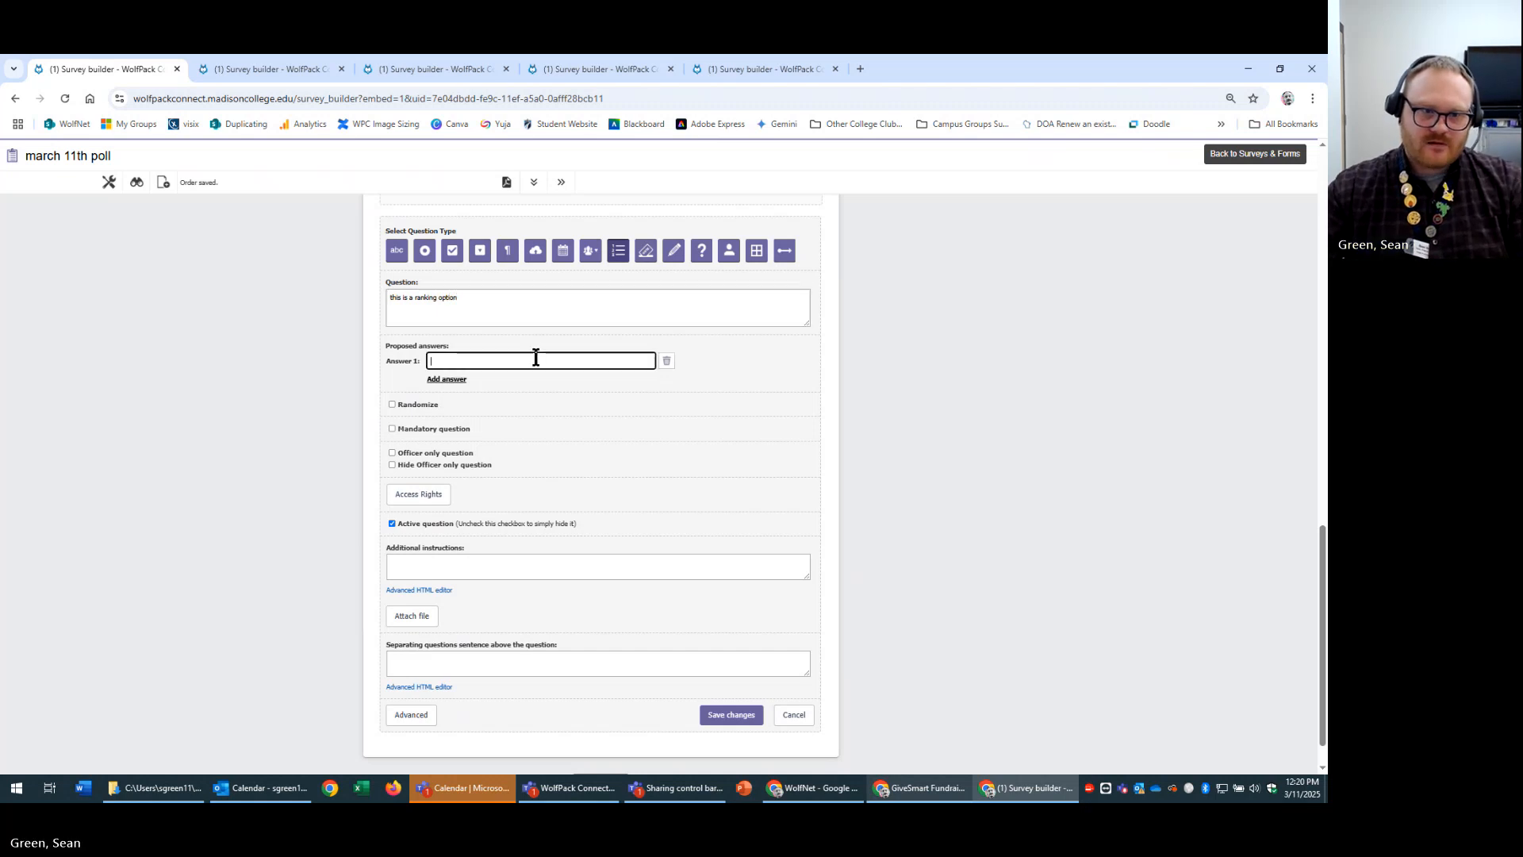
text(1)
click(447, 379)
text(2)
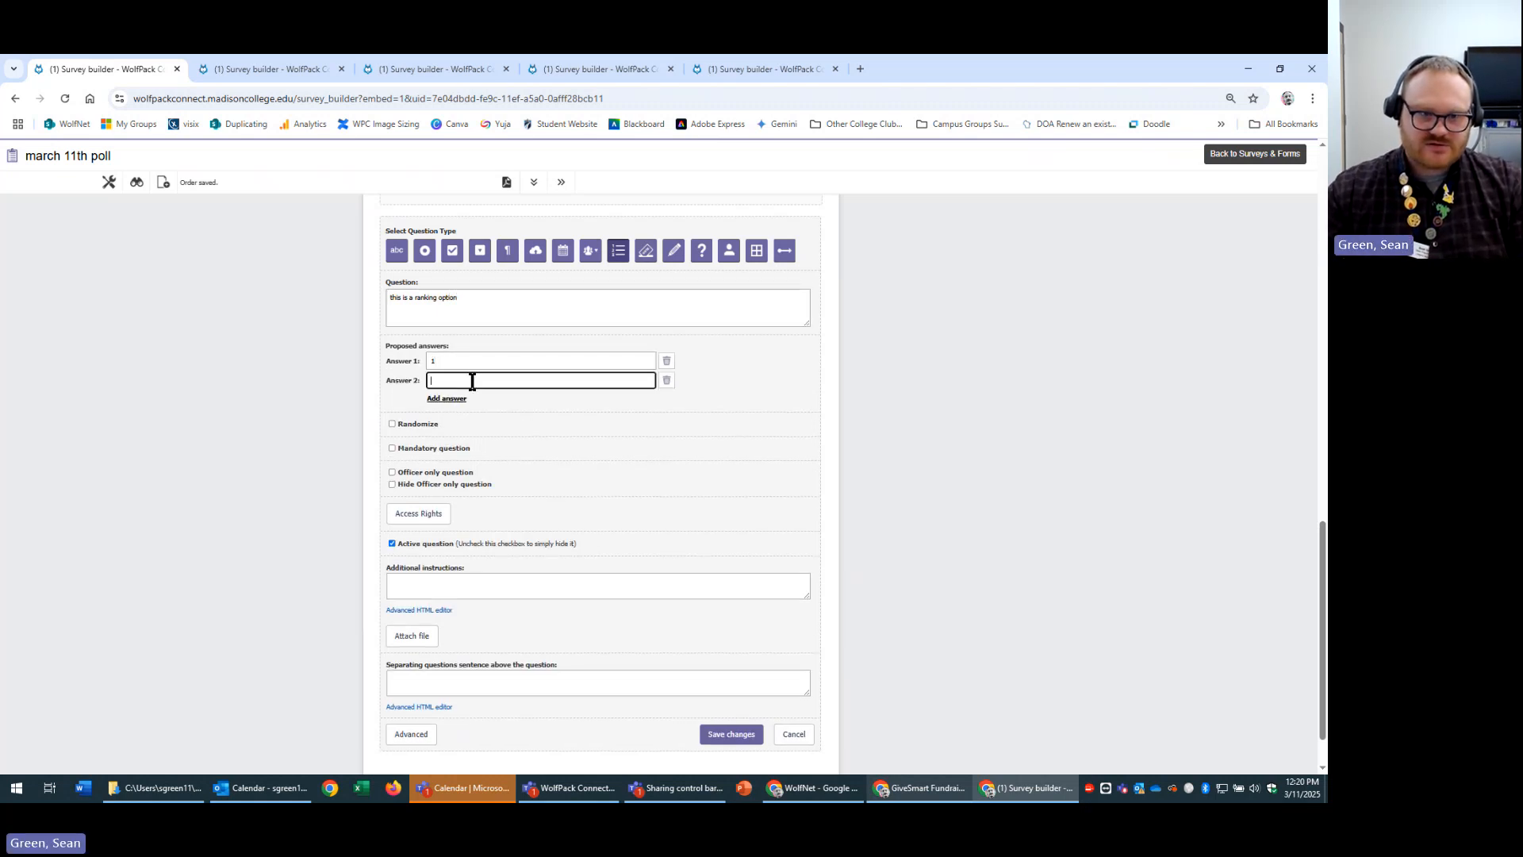
click(452, 399)
text(3)
click(456, 418)
text(4)
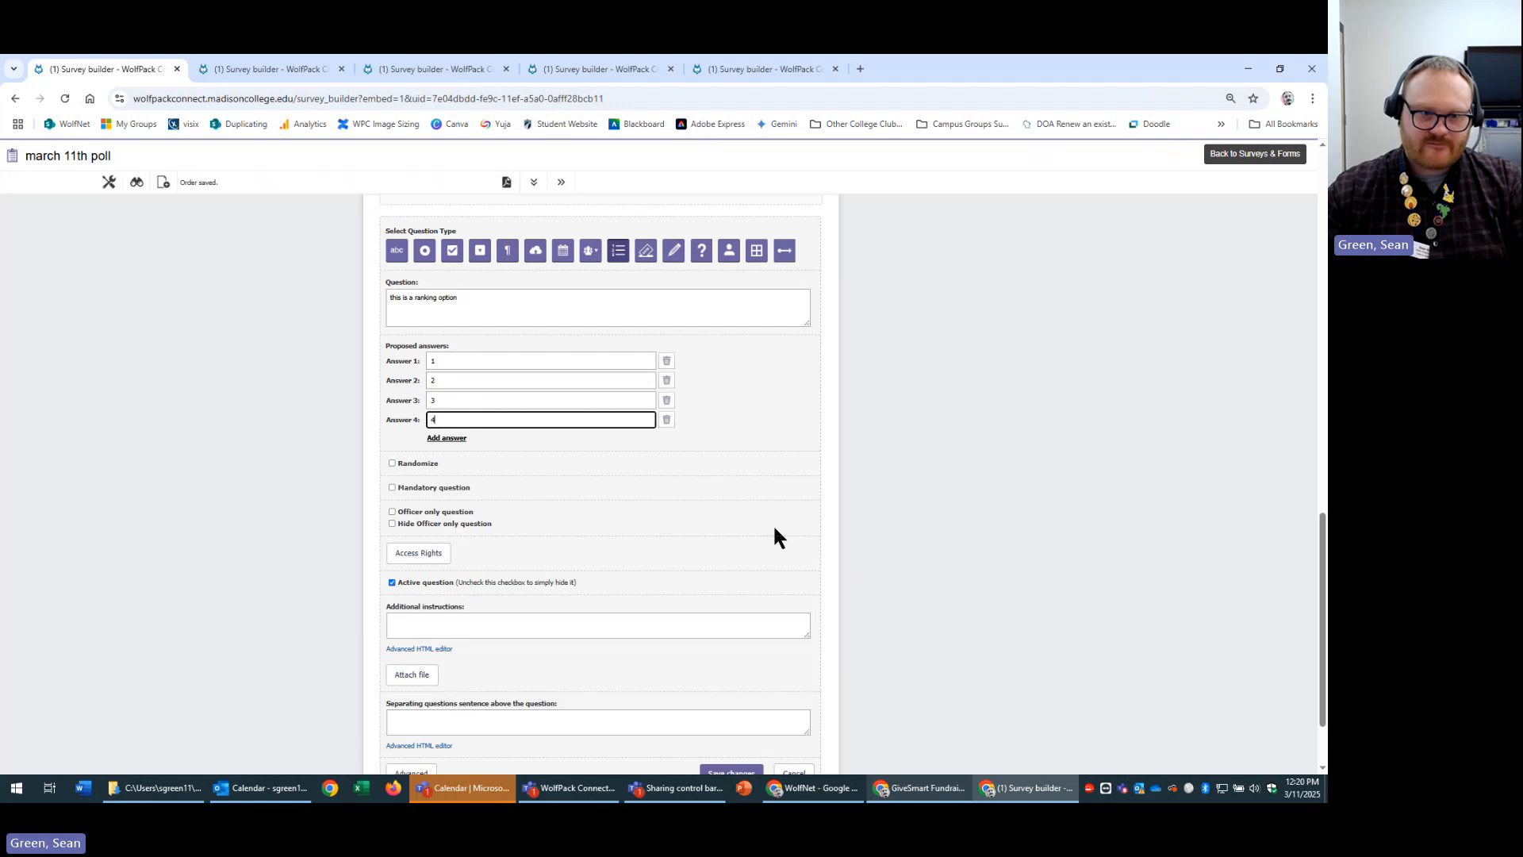
scroll(883, 522, down, 2)
click(730, 670)
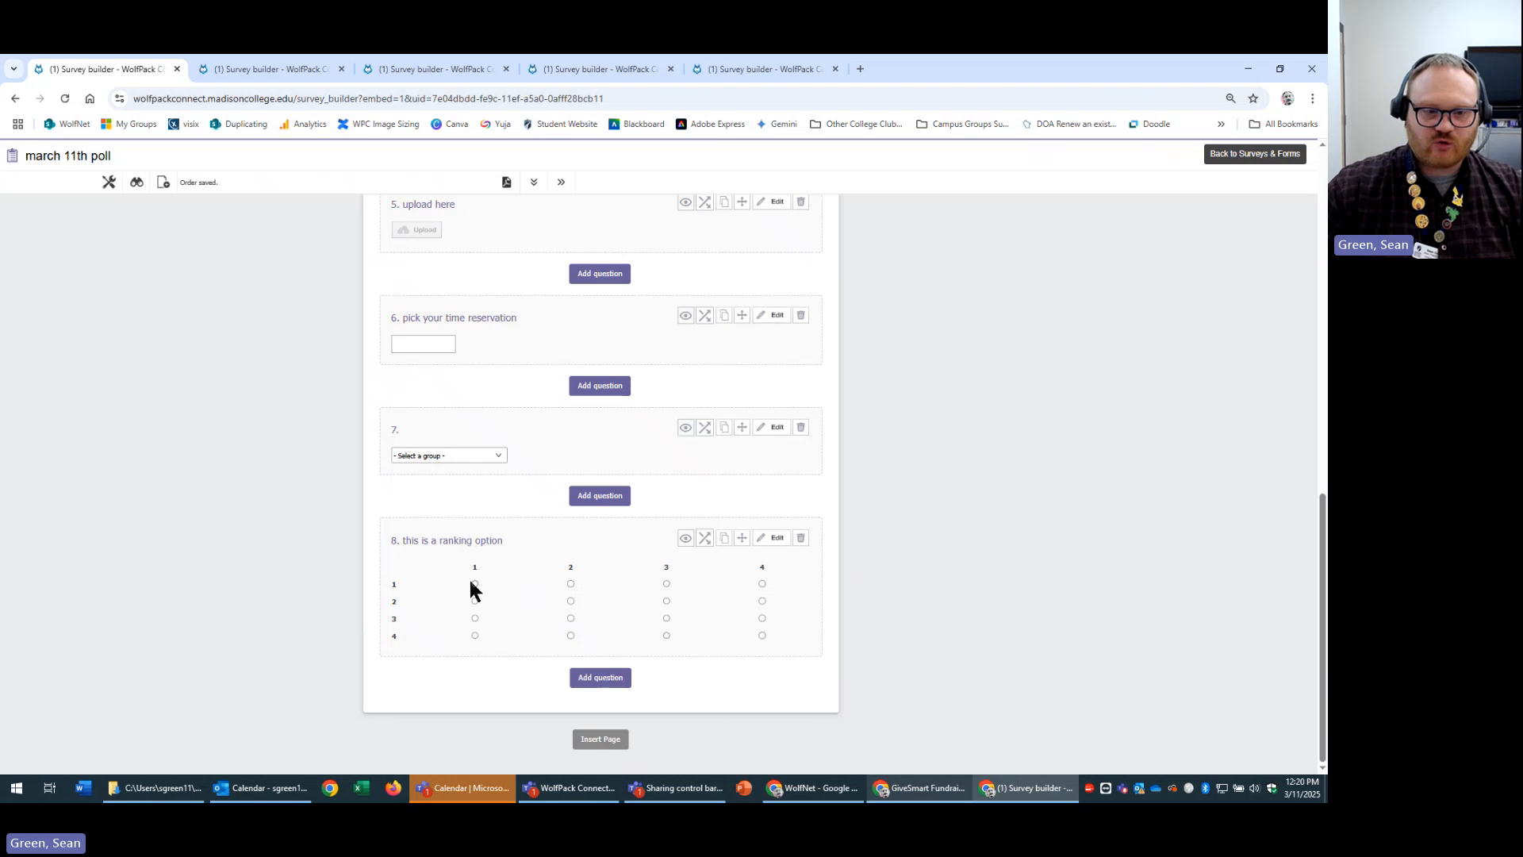
Reopen question 8 and rename the first two ranking items to apples and oranges.
drag(391, 582, 410, 627)
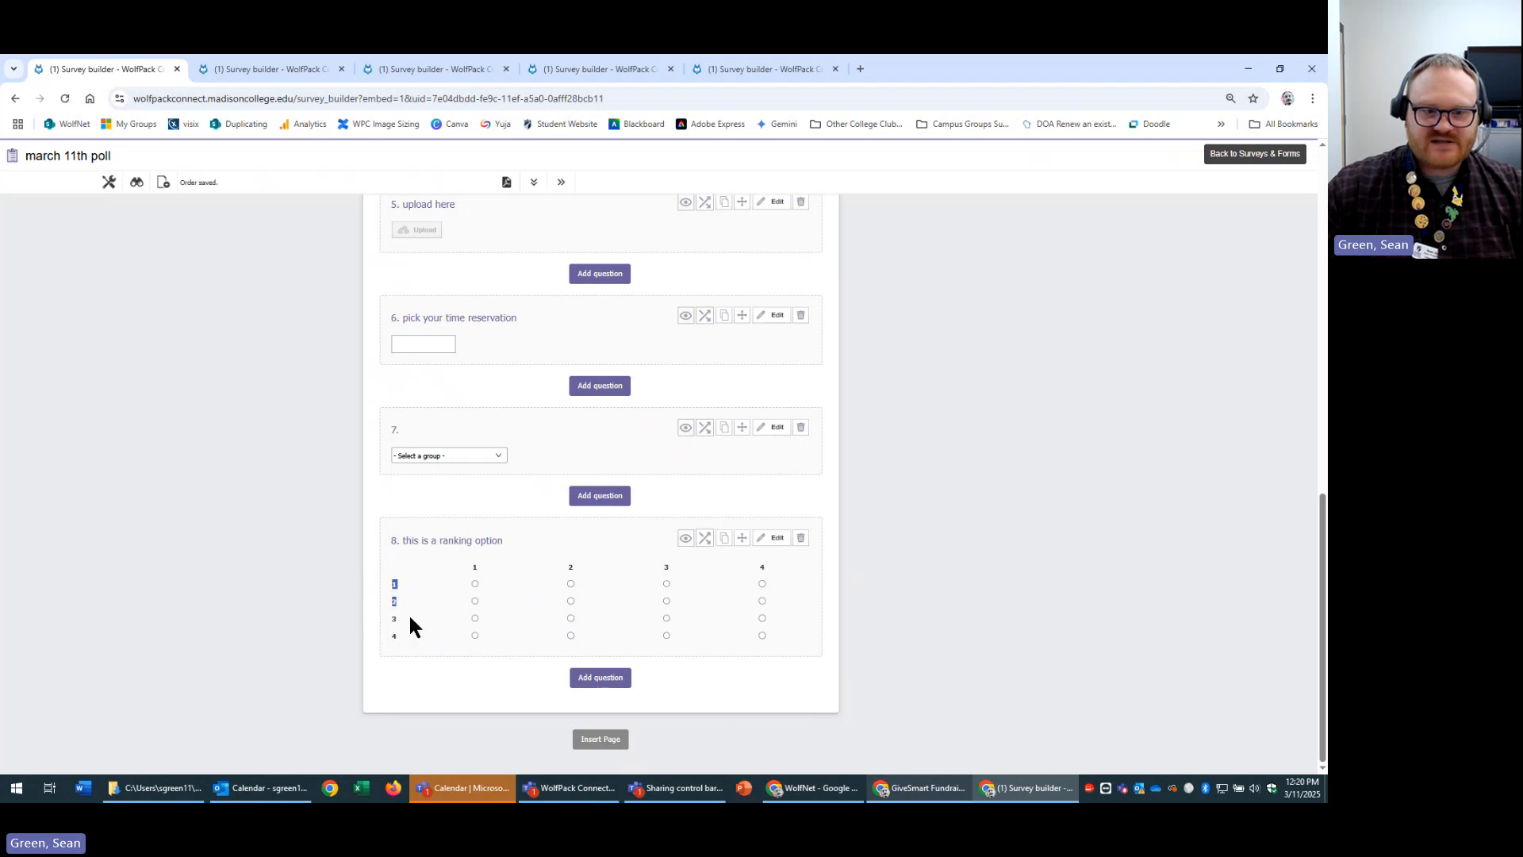
click(776, 538)
click(472, 655)
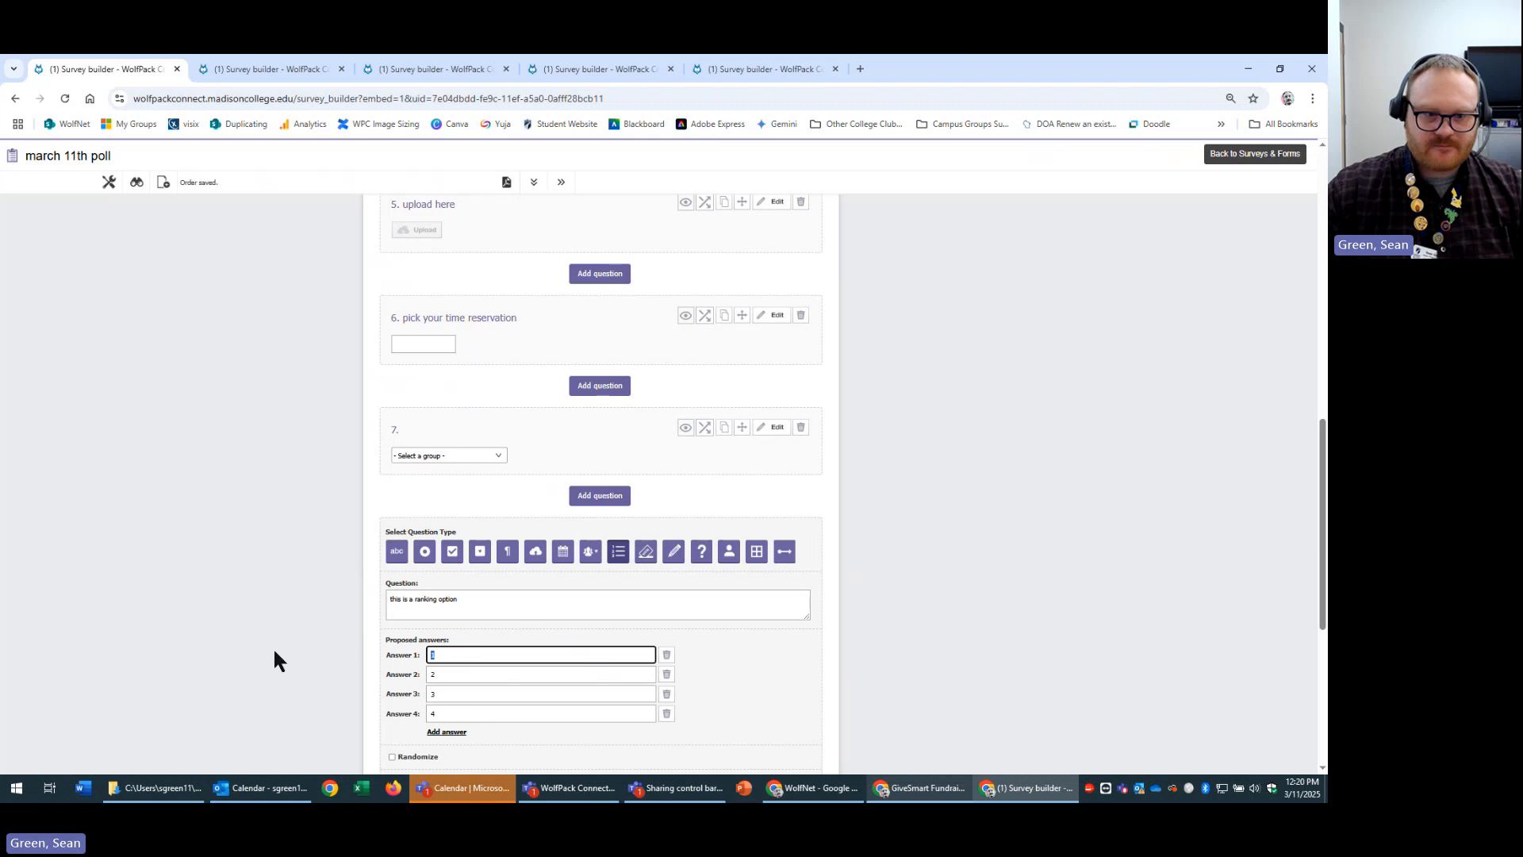
text(apple)
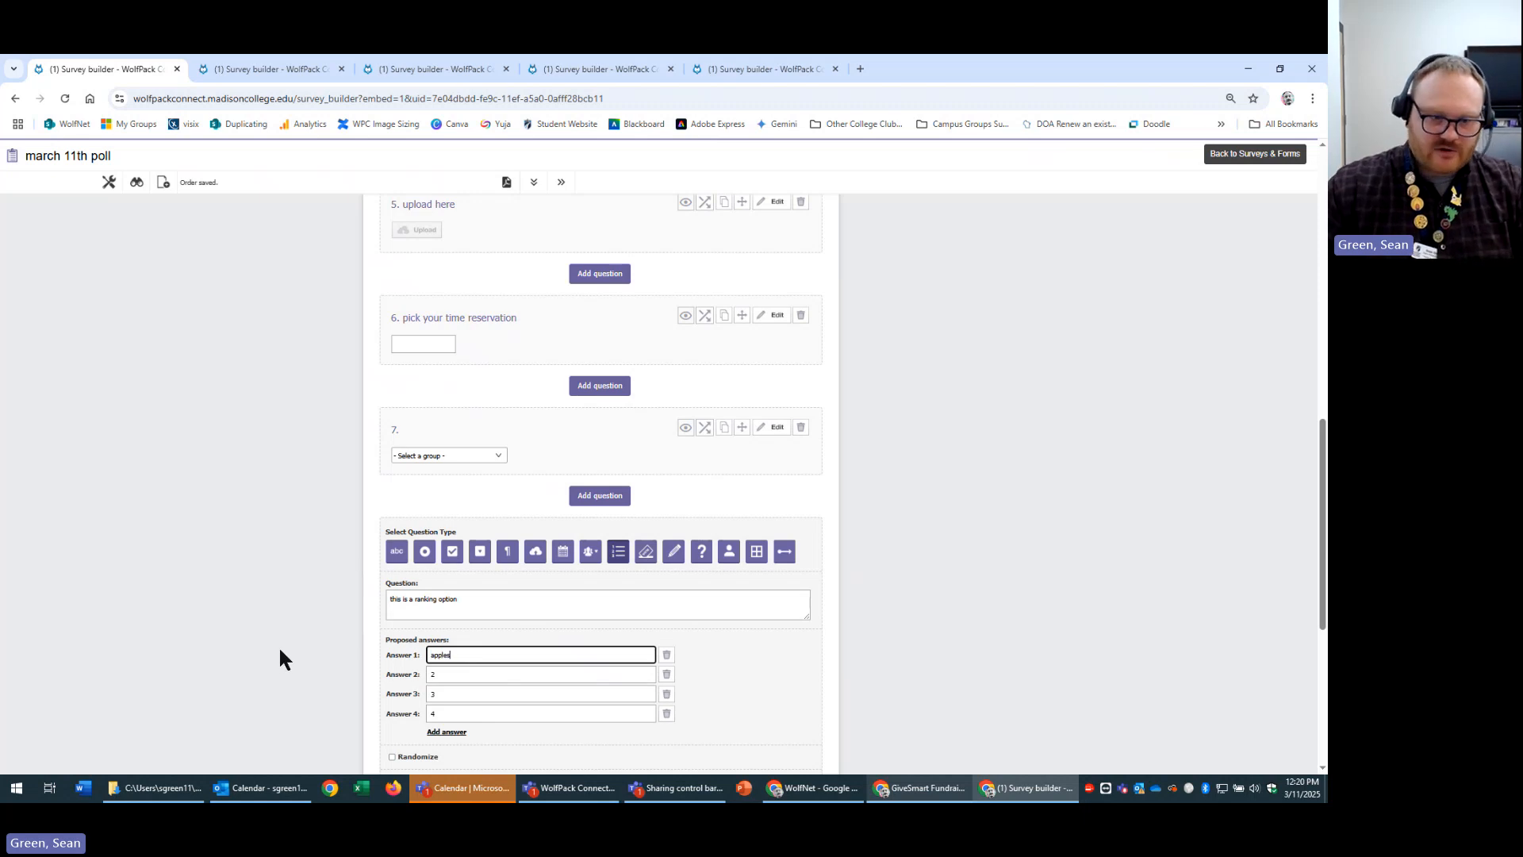
text(s)
click(484, 679)
text(oranges)
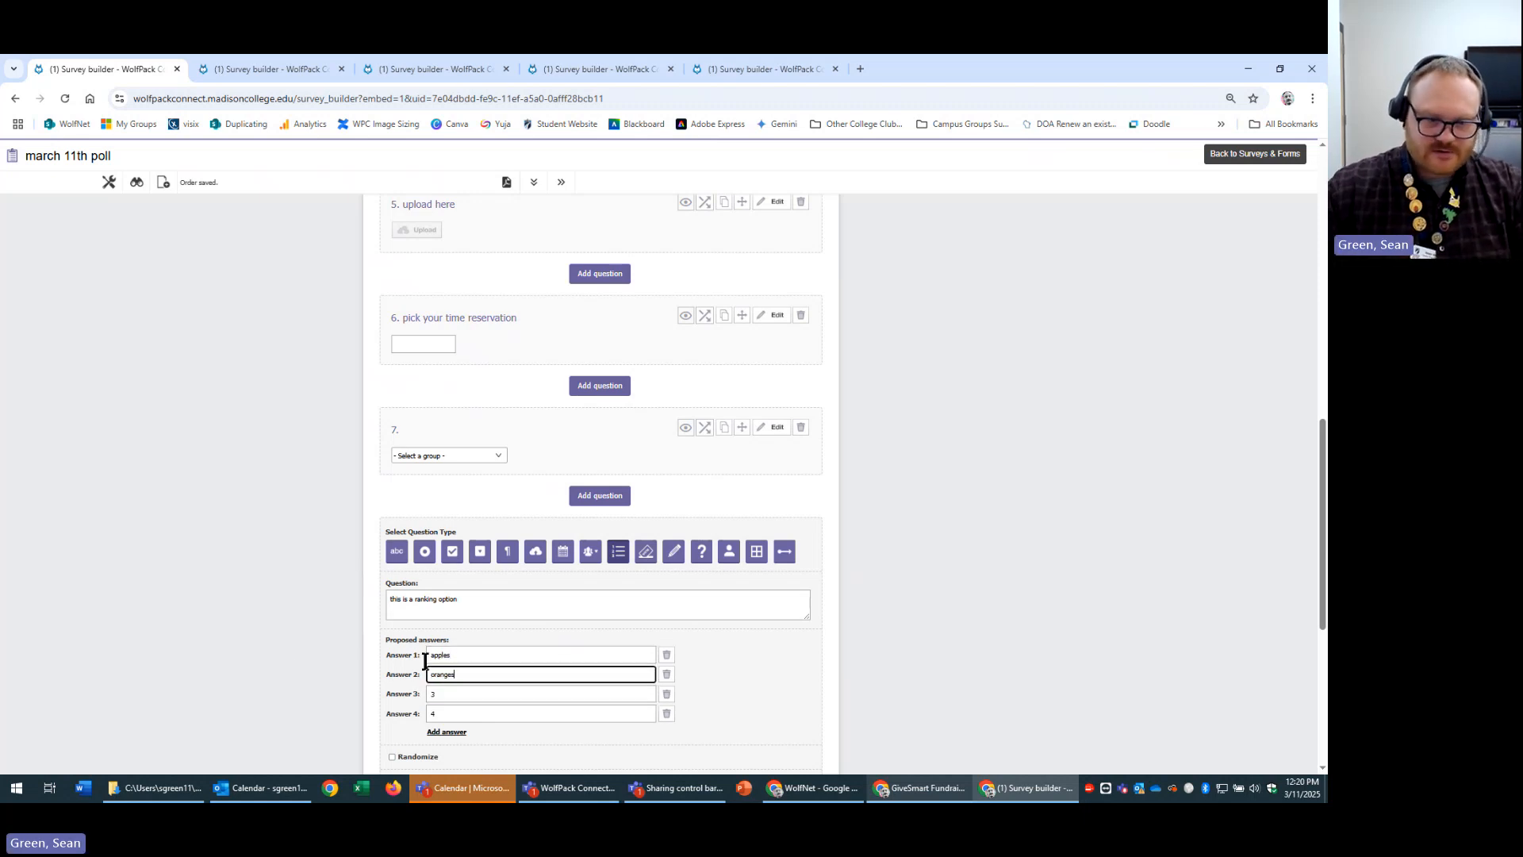
Rename the third and fourth items to bannas and grapefruit, then save.
click(479, 693)
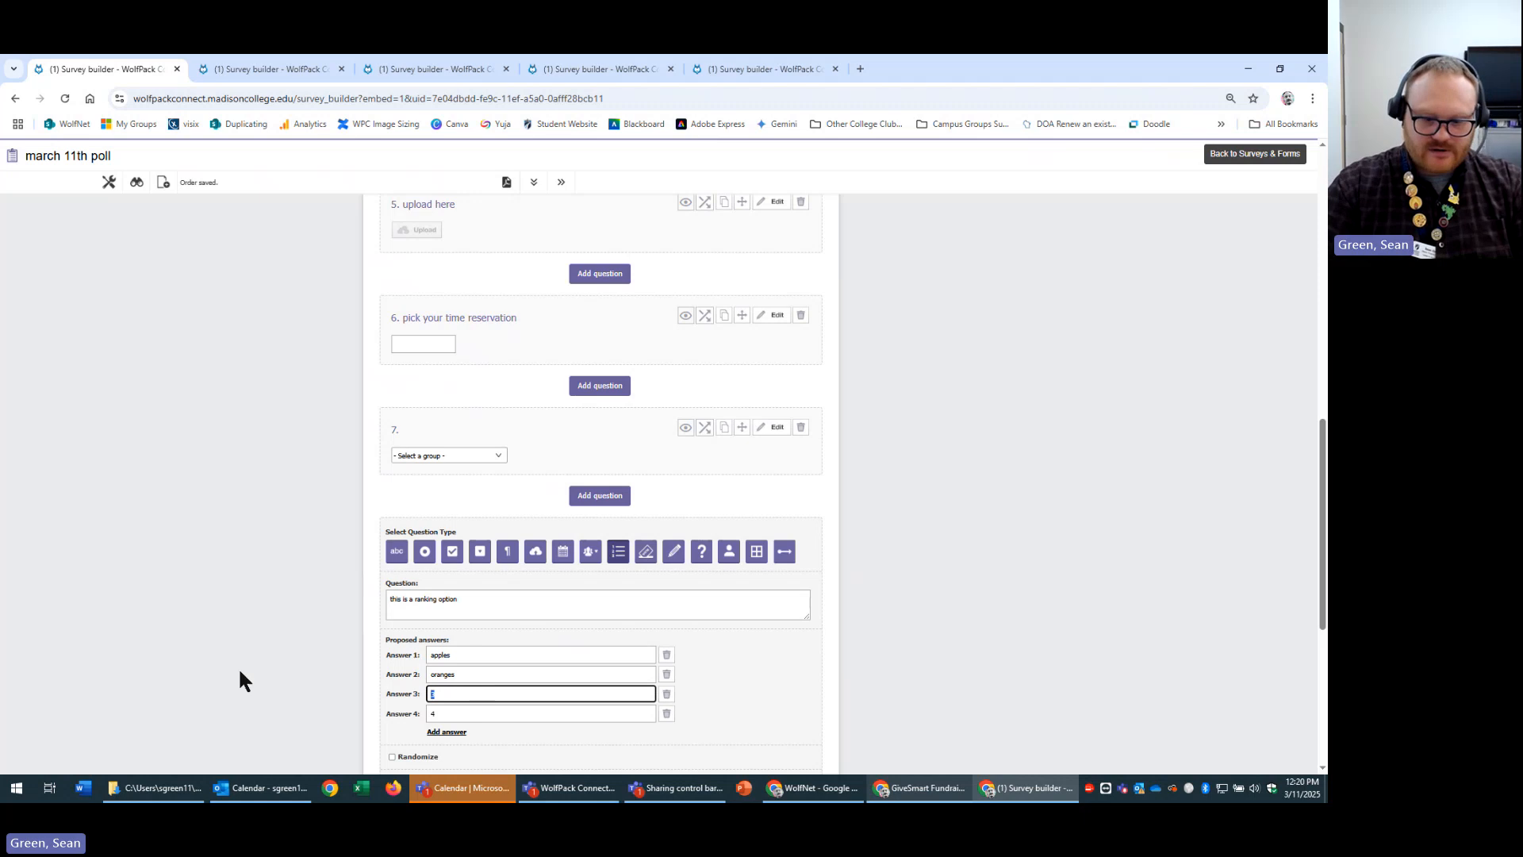
text(banna)
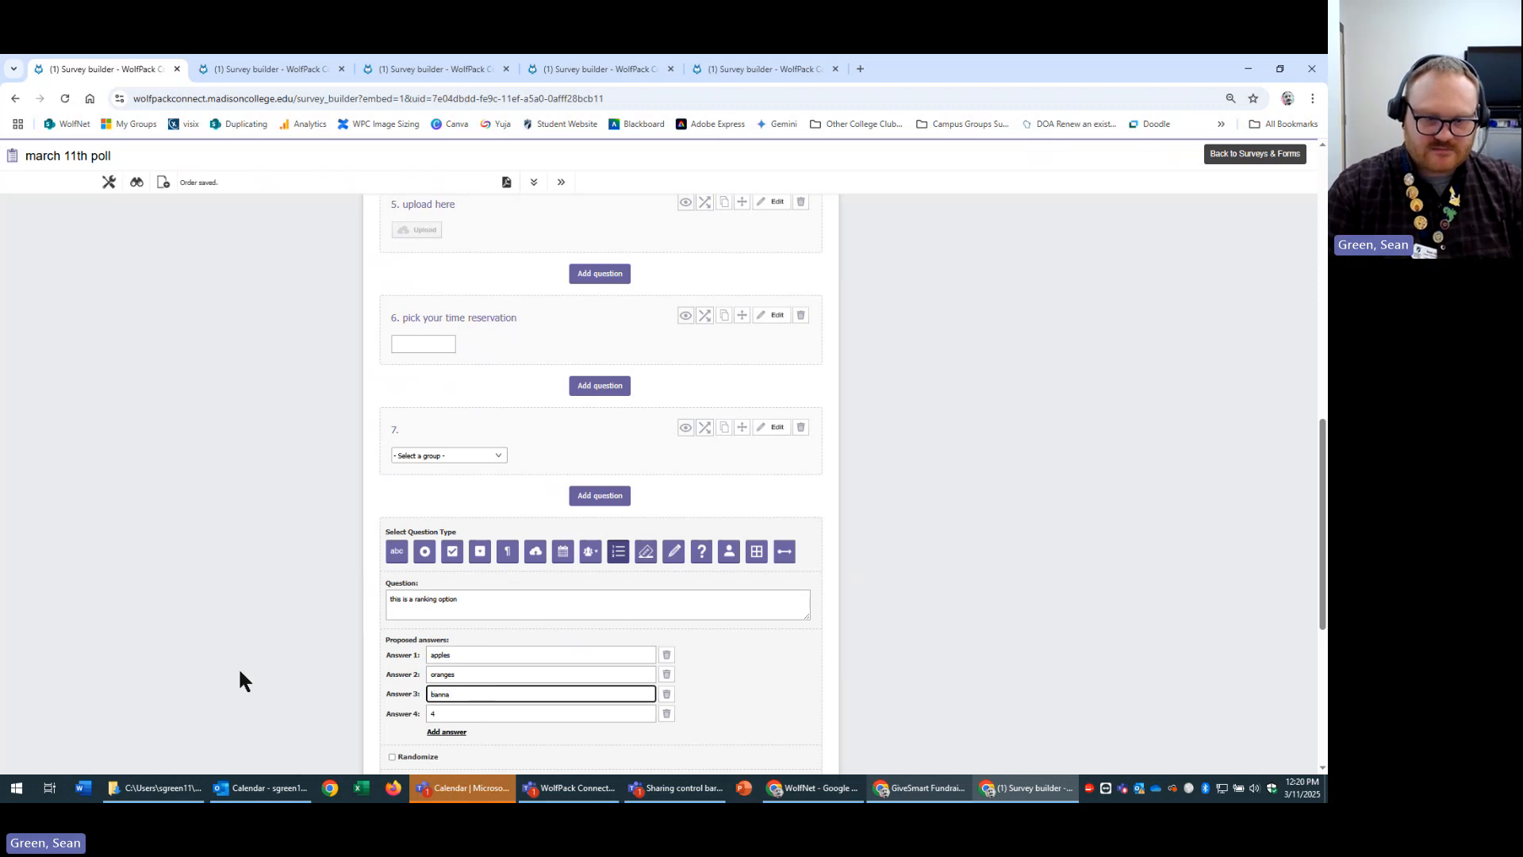
text(s)
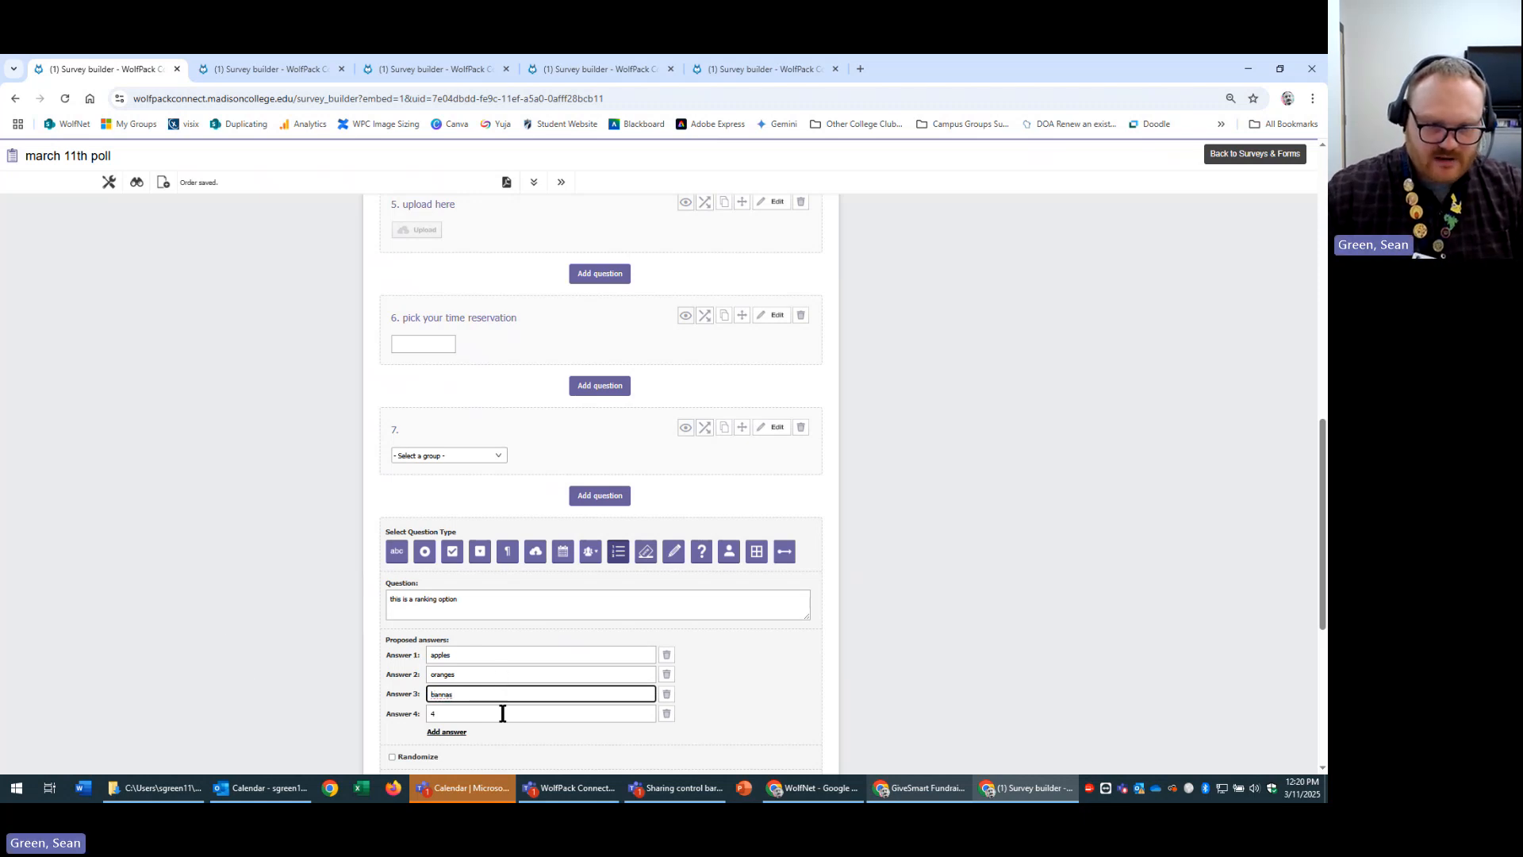
key(BackSpace)
click(497, 714)
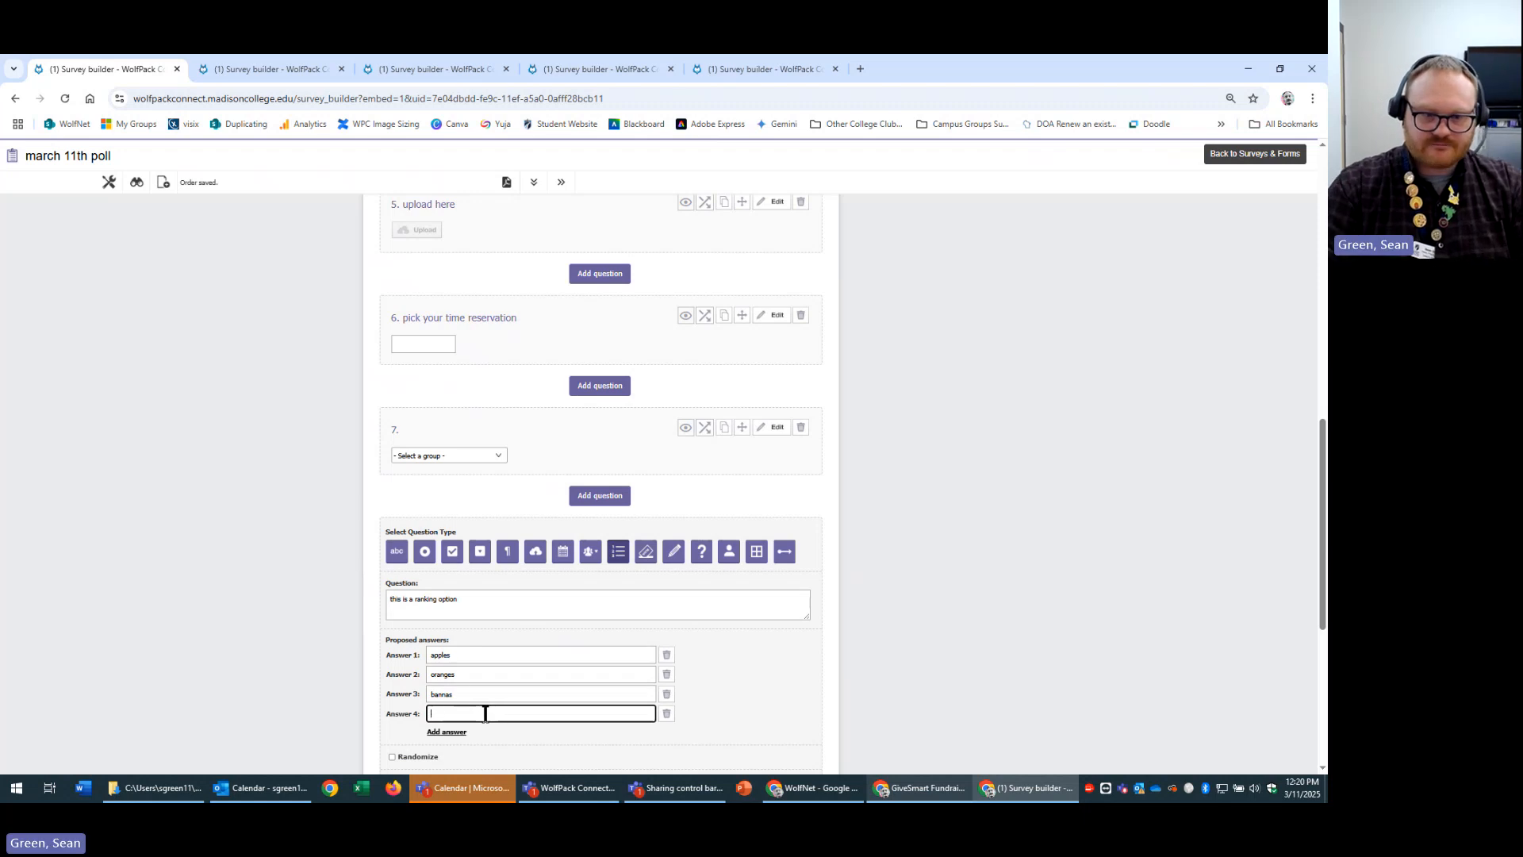
text(grapoe)
text(fu)
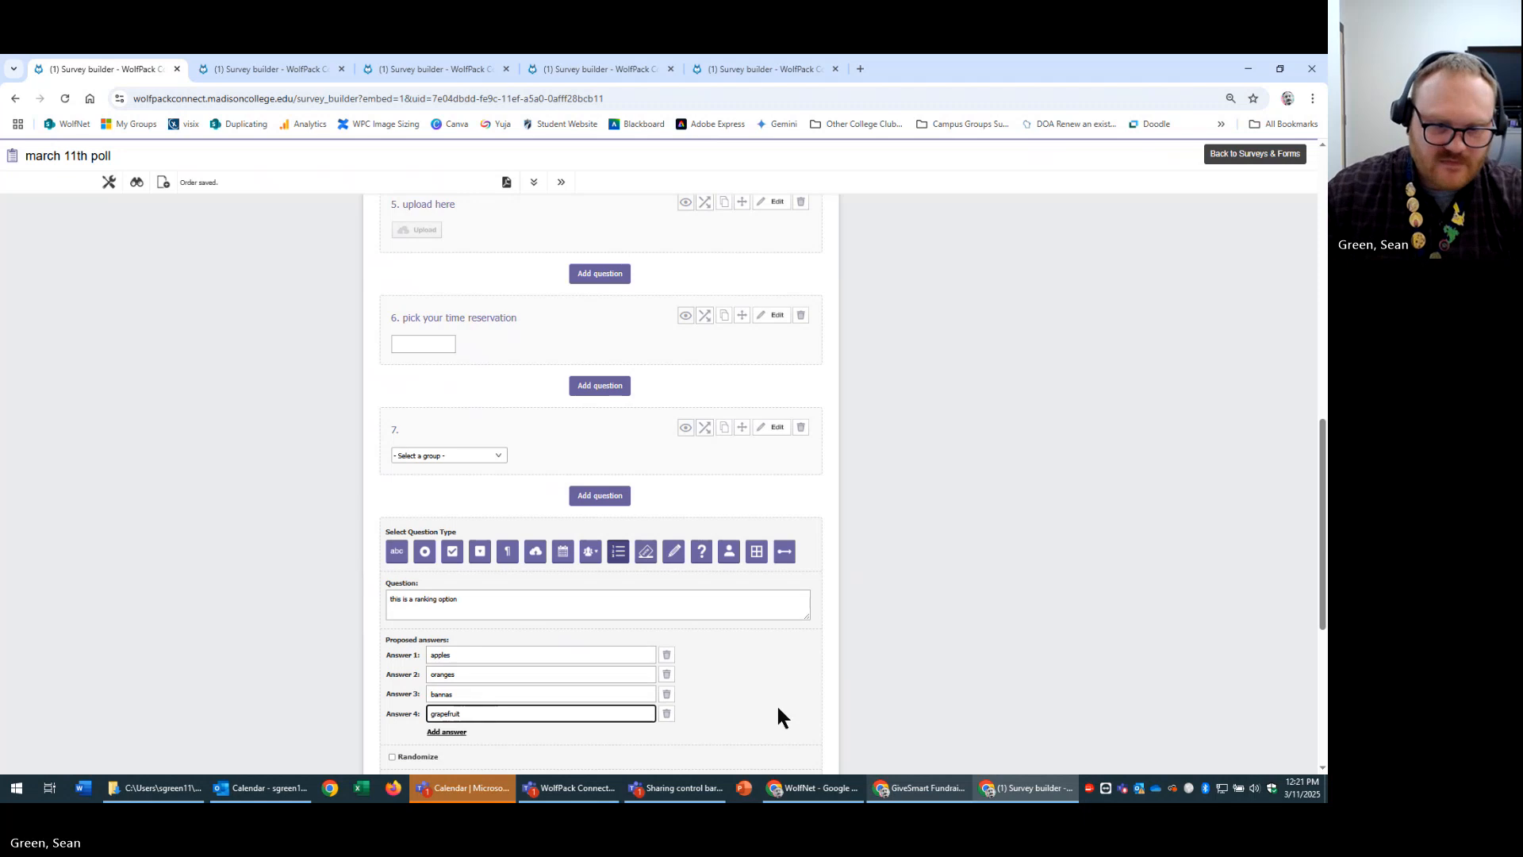
scroll(776, 706, down, 5)
click(749, 673)
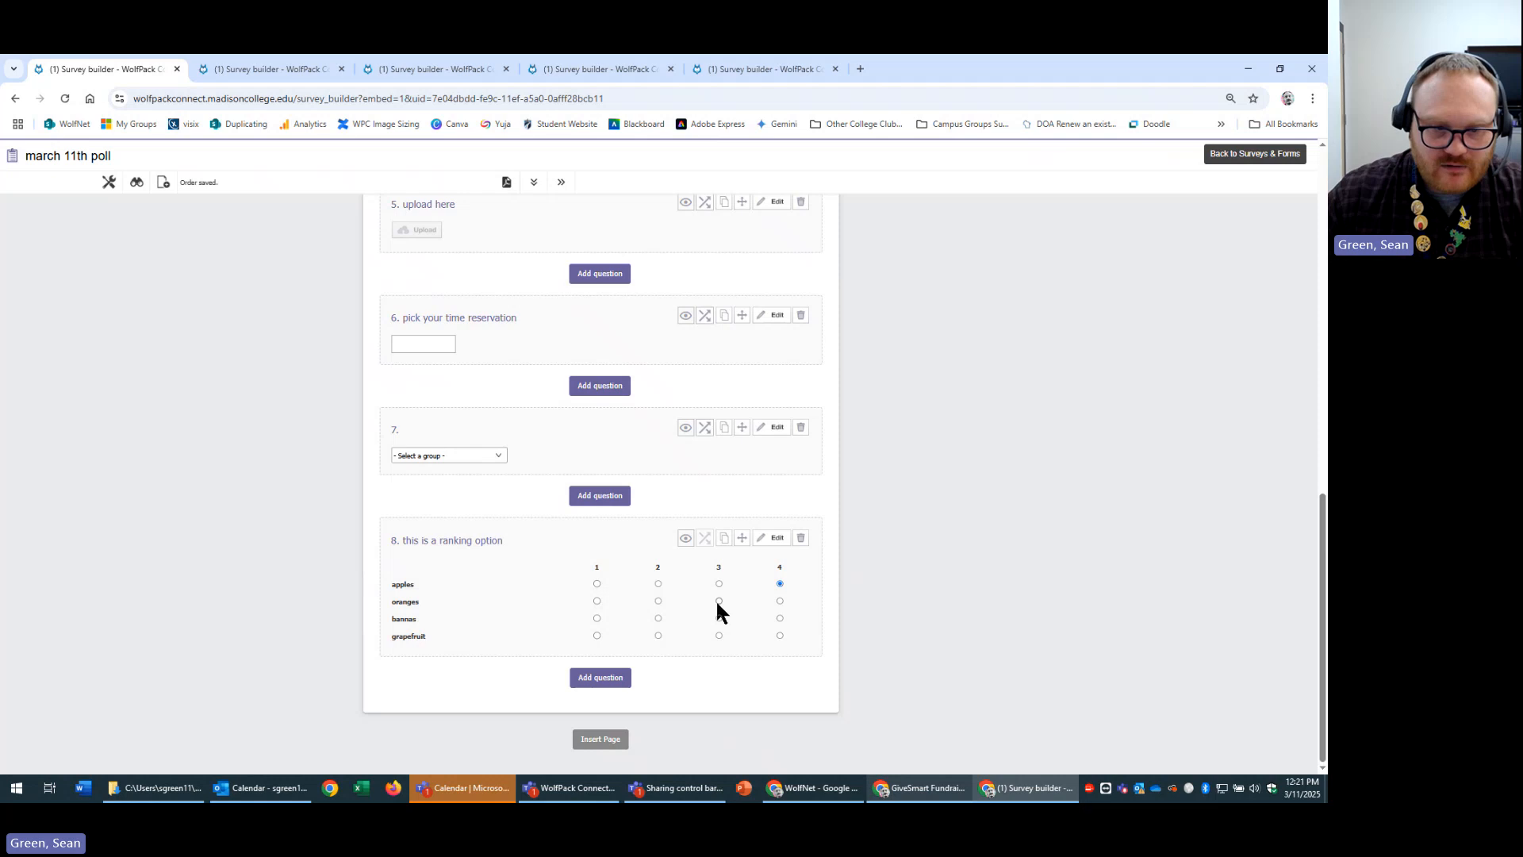
Test question 8's ranking grid by moving bannas and oranges between ranks 2 and 3.
drag(396, 569, 435, 603)
click(513, 601)
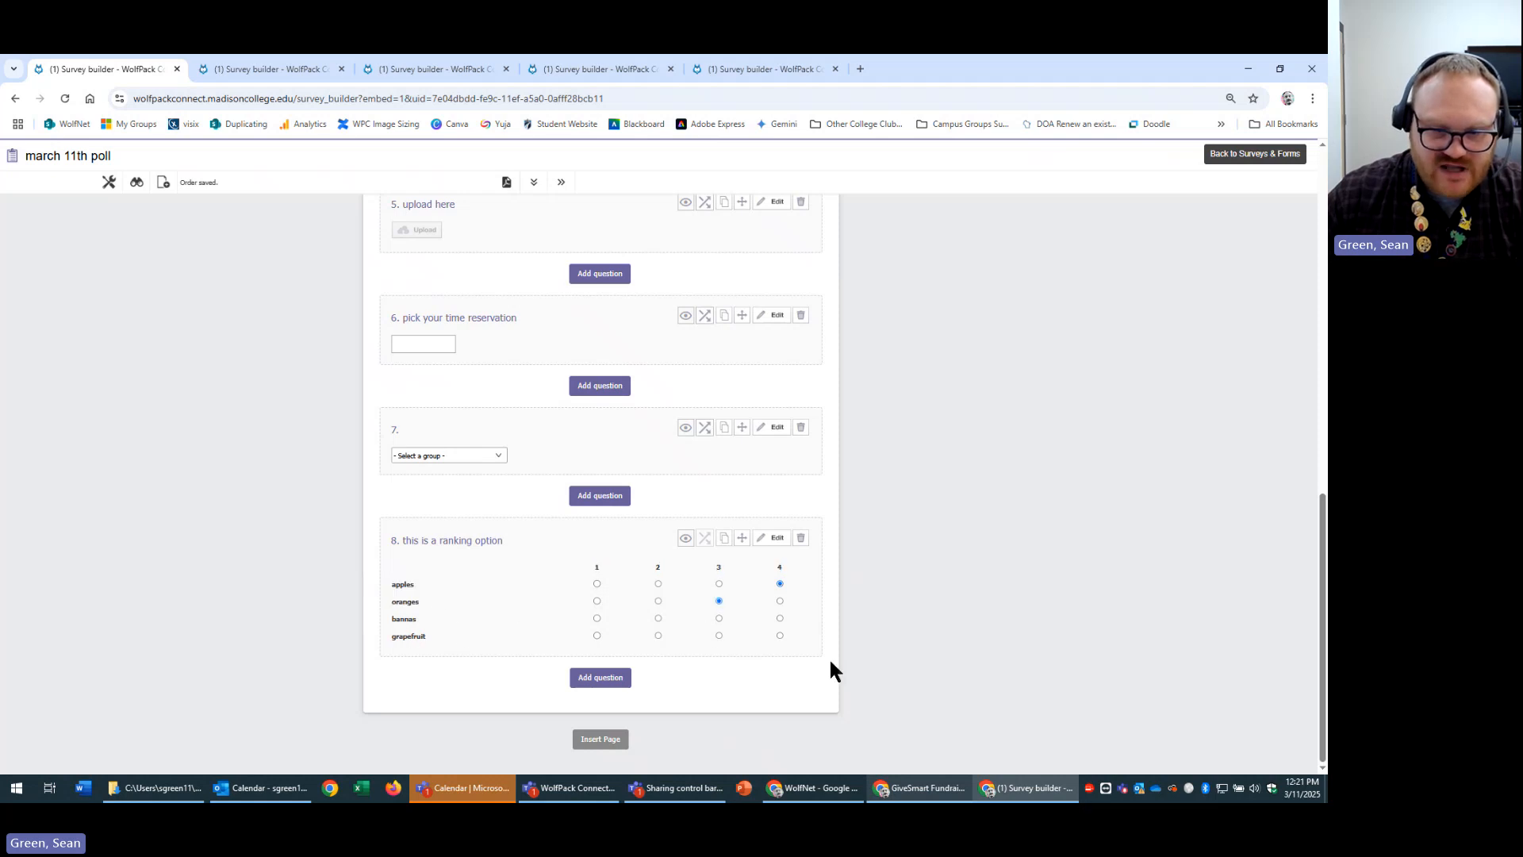
click(657, 618)
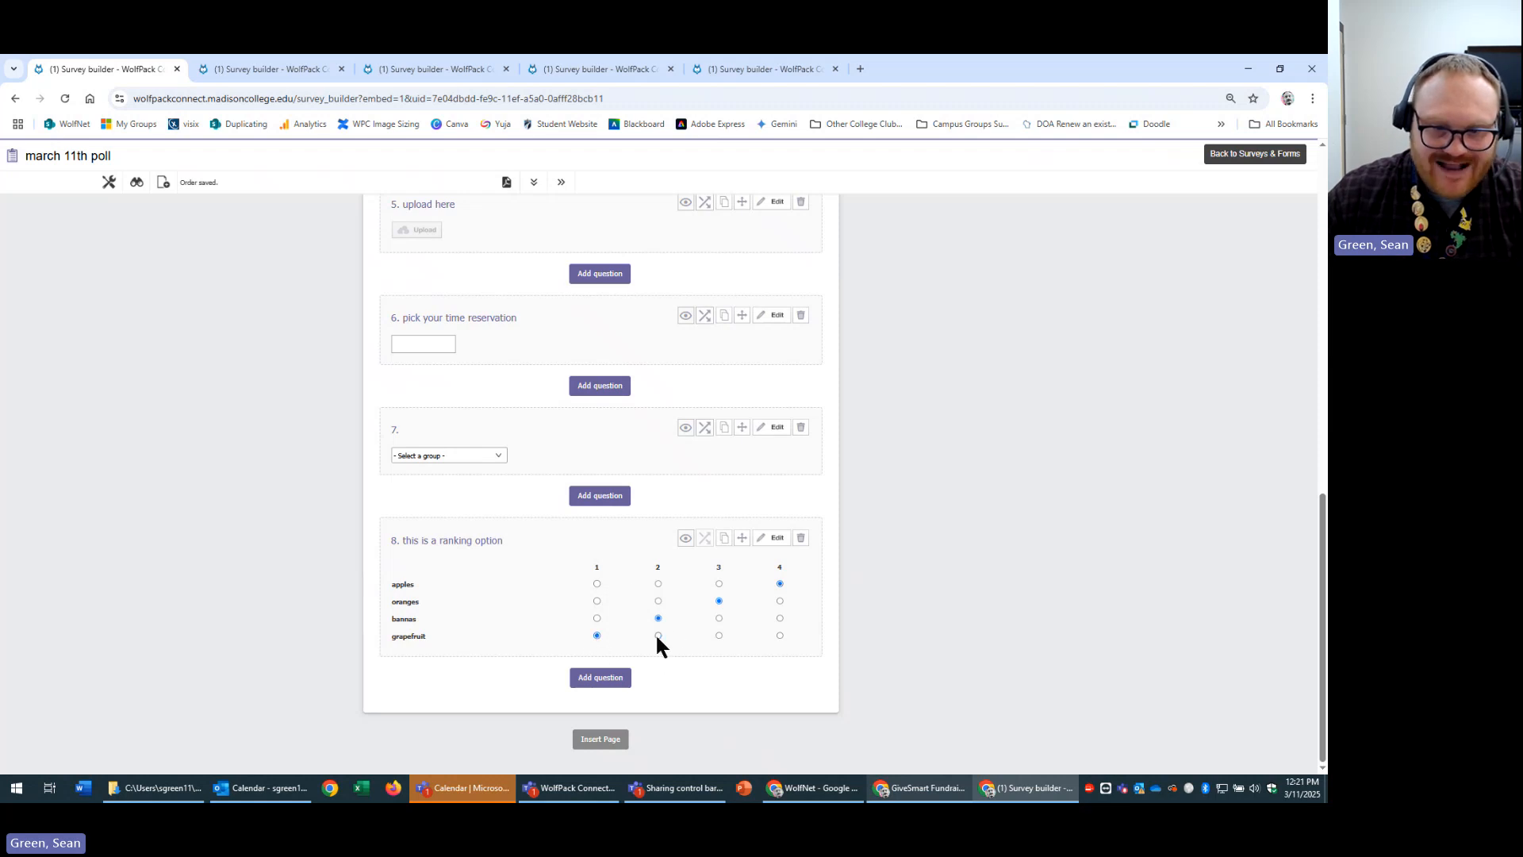
click(658, 601)
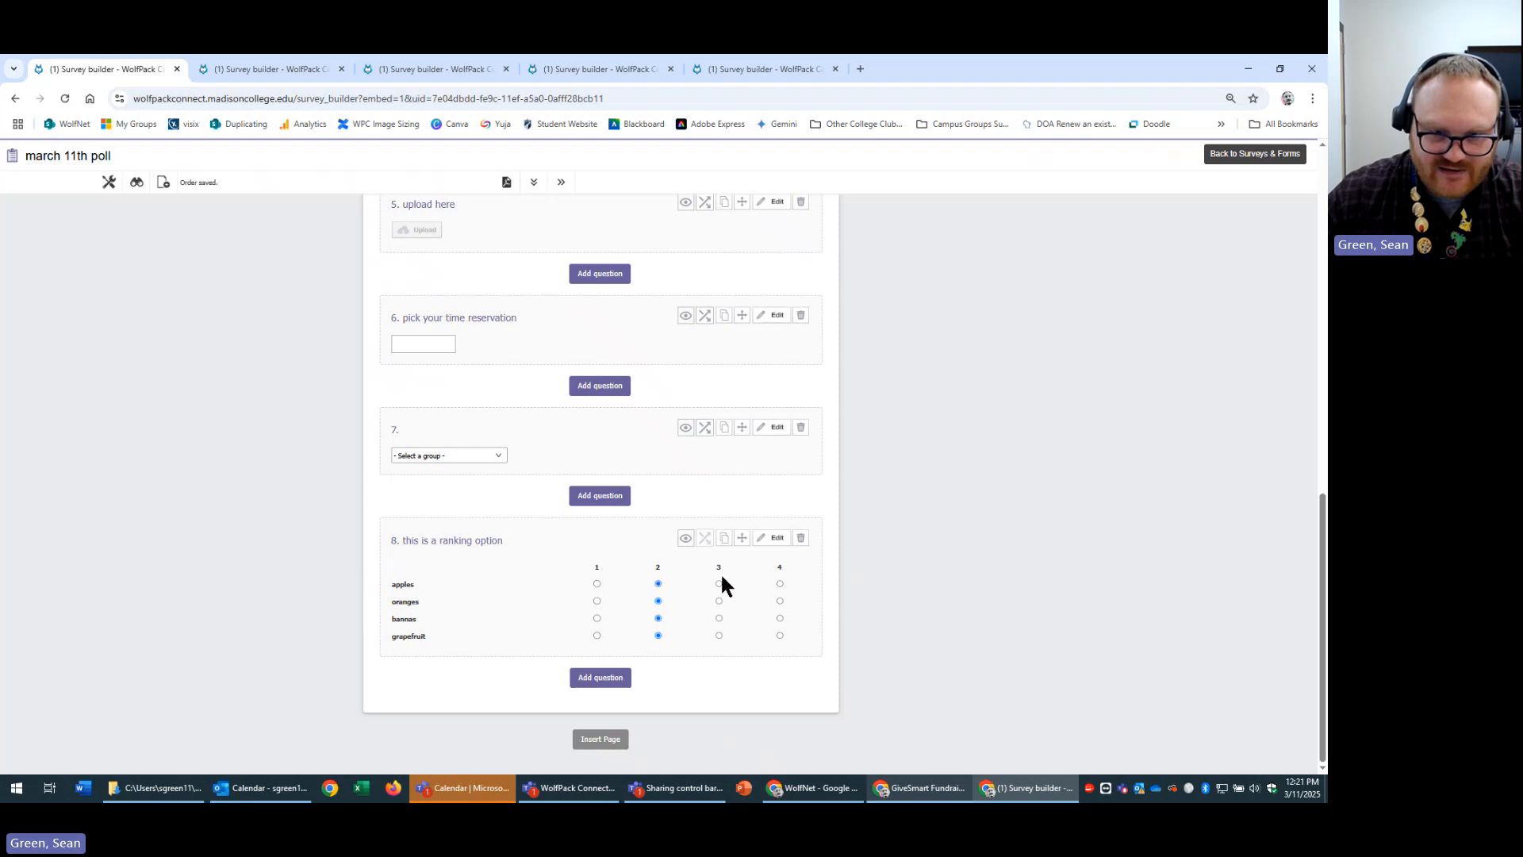
click(719, 601)
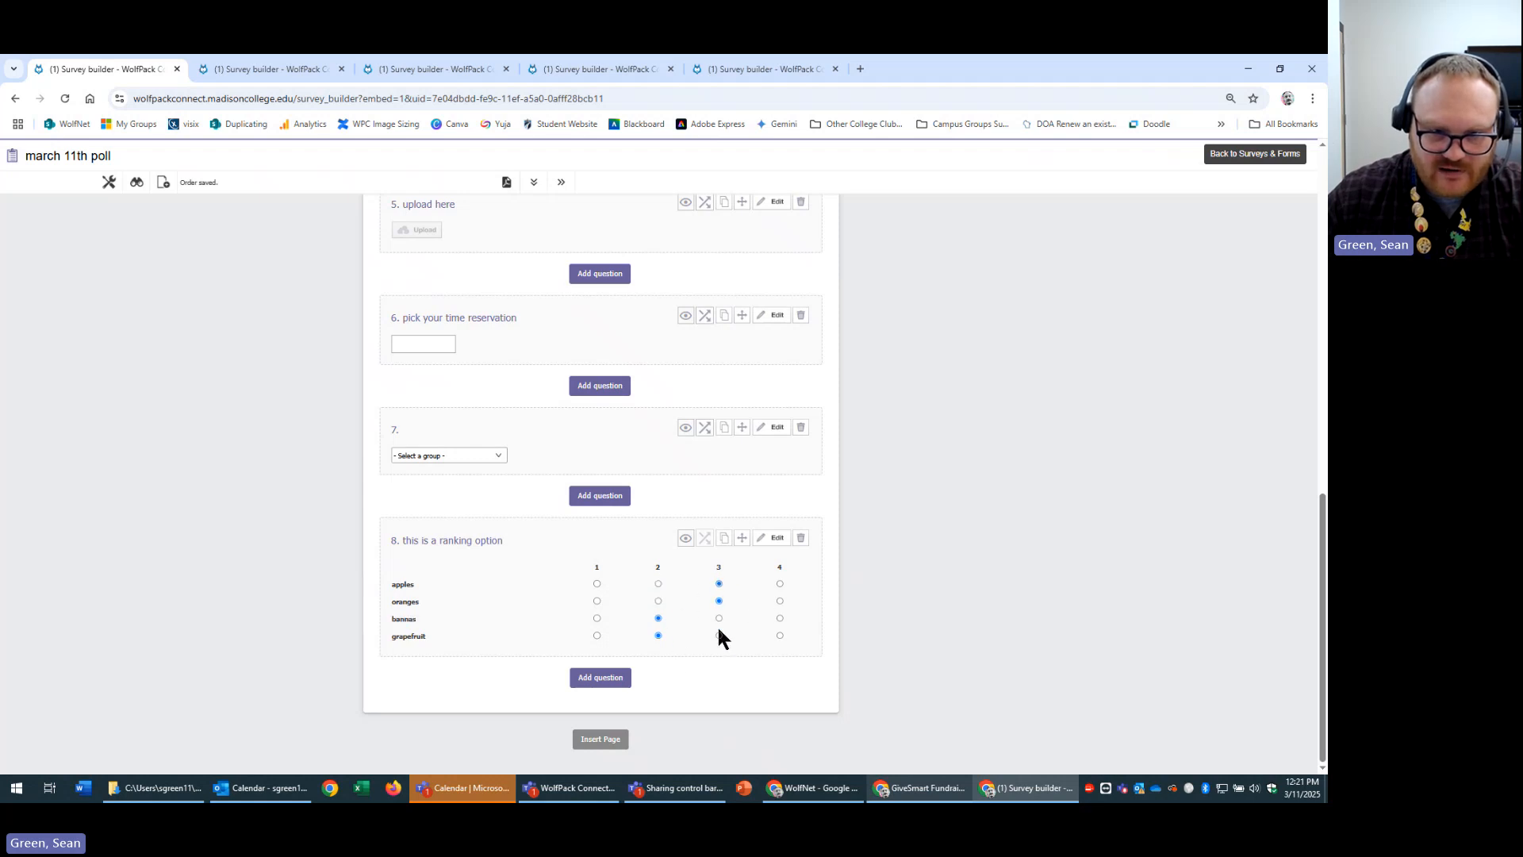
click(718, 618)
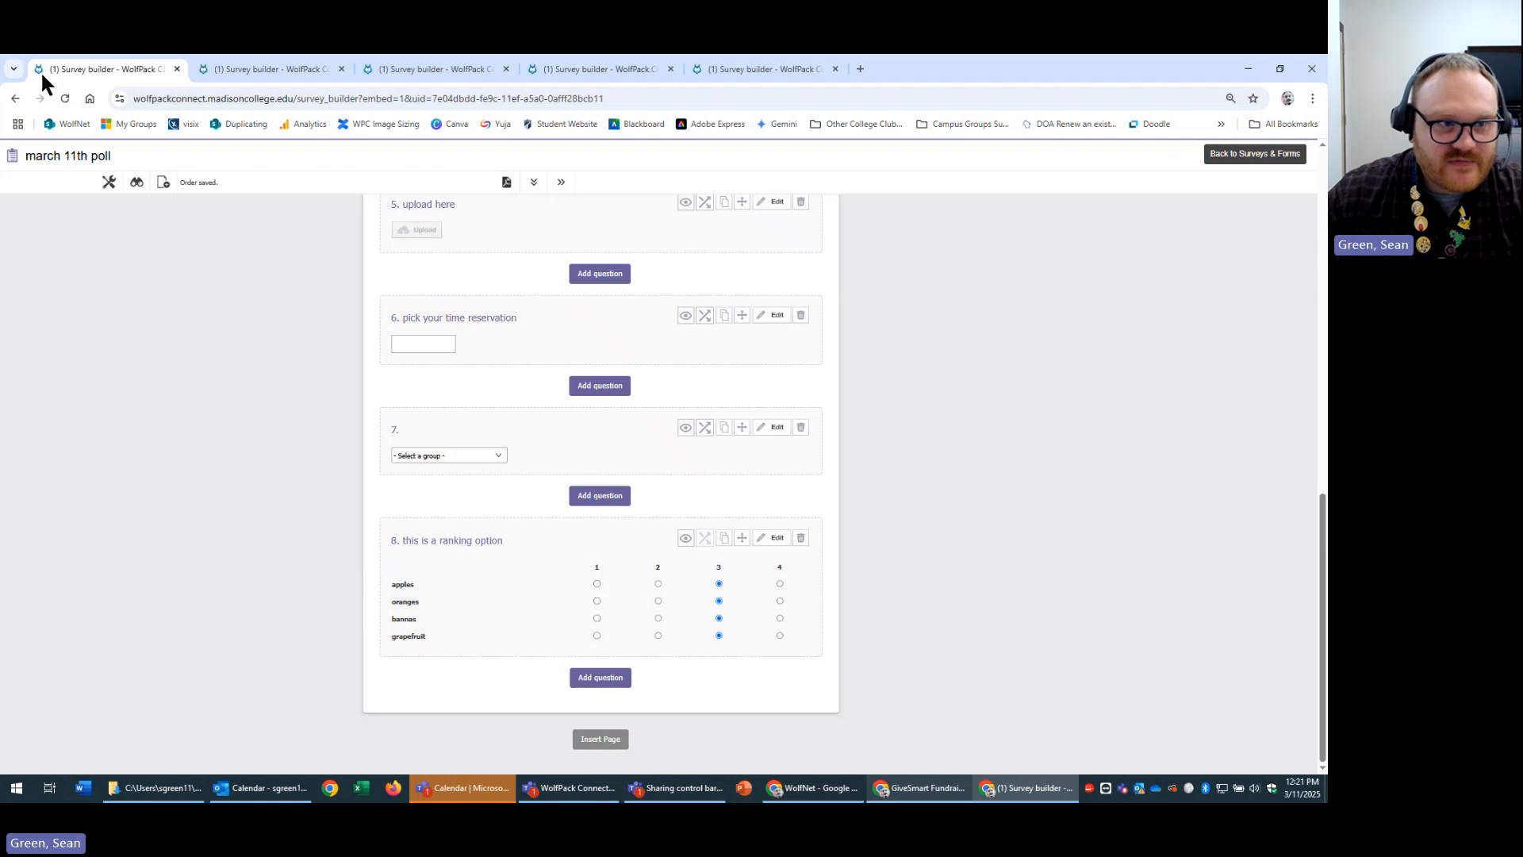
Open the survey preview and try assigning ranks to apples, oranges and bannas.
click(137, 182)
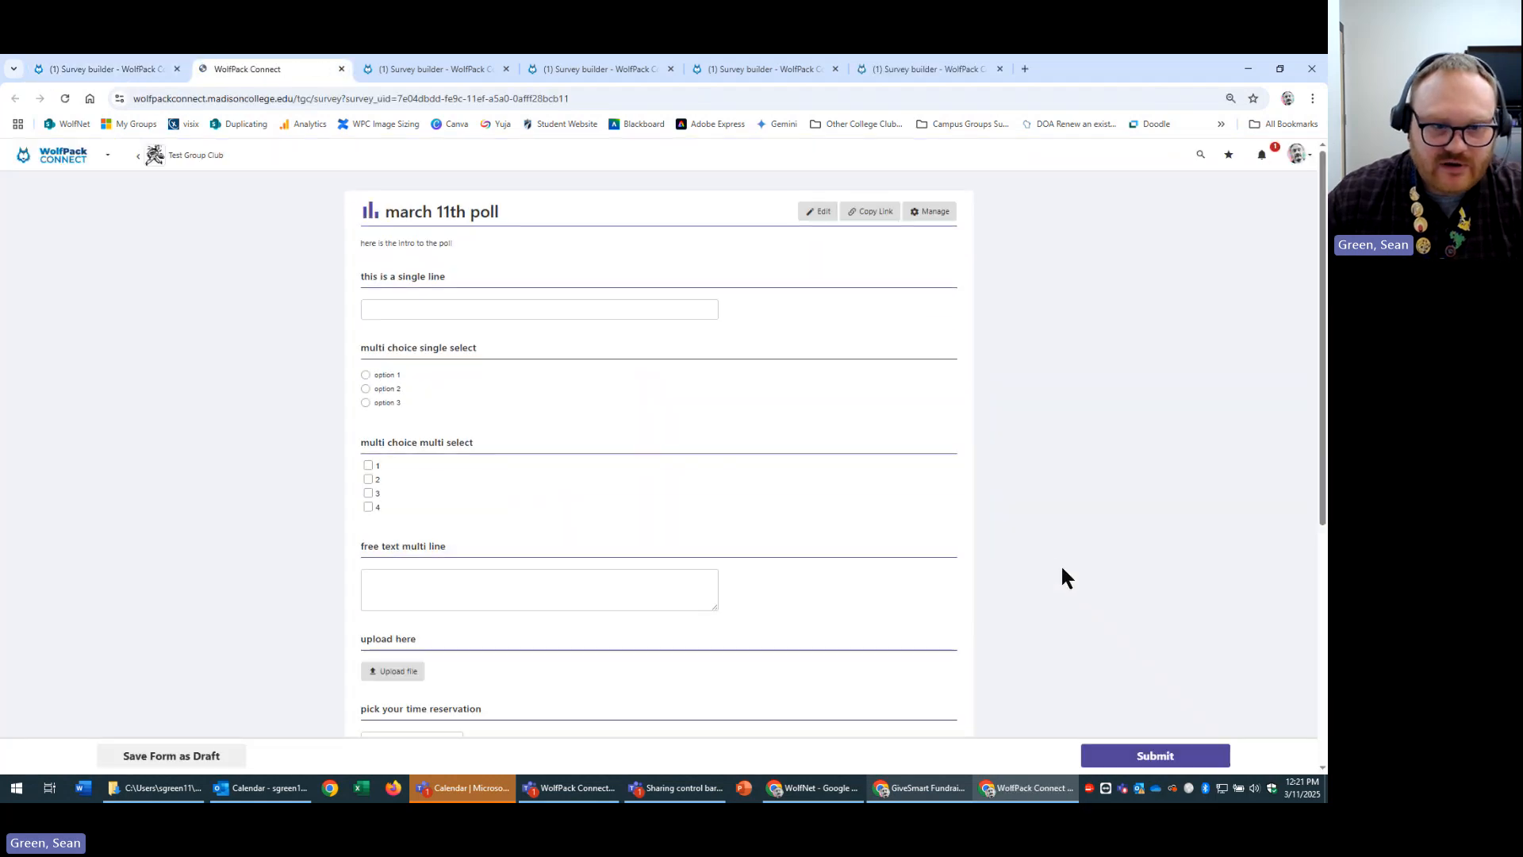
scroll(1063, 579, down, 5)
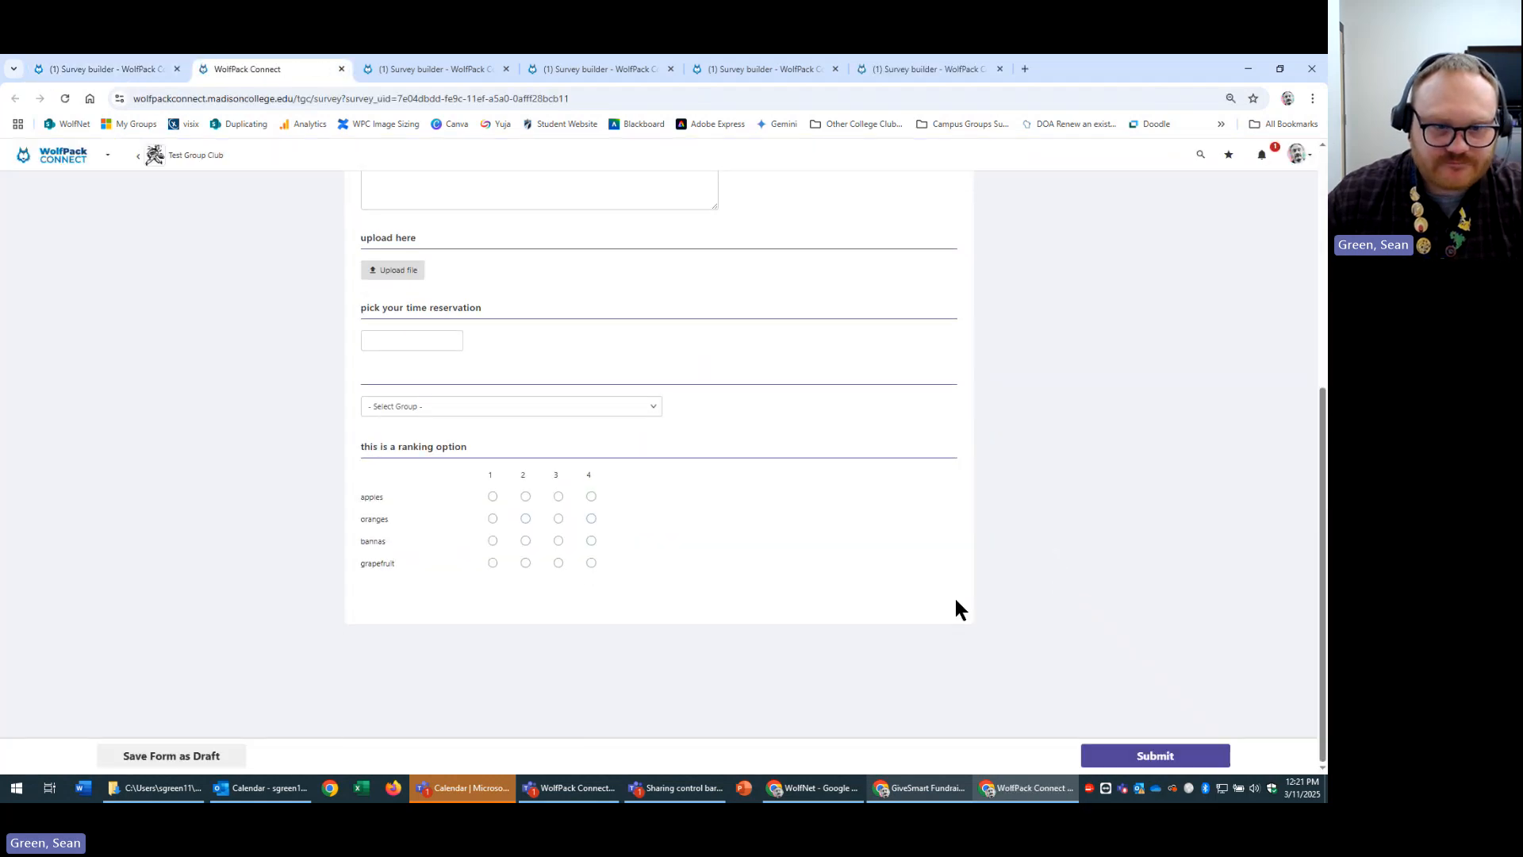
click(525, 519)
click(525, 541)
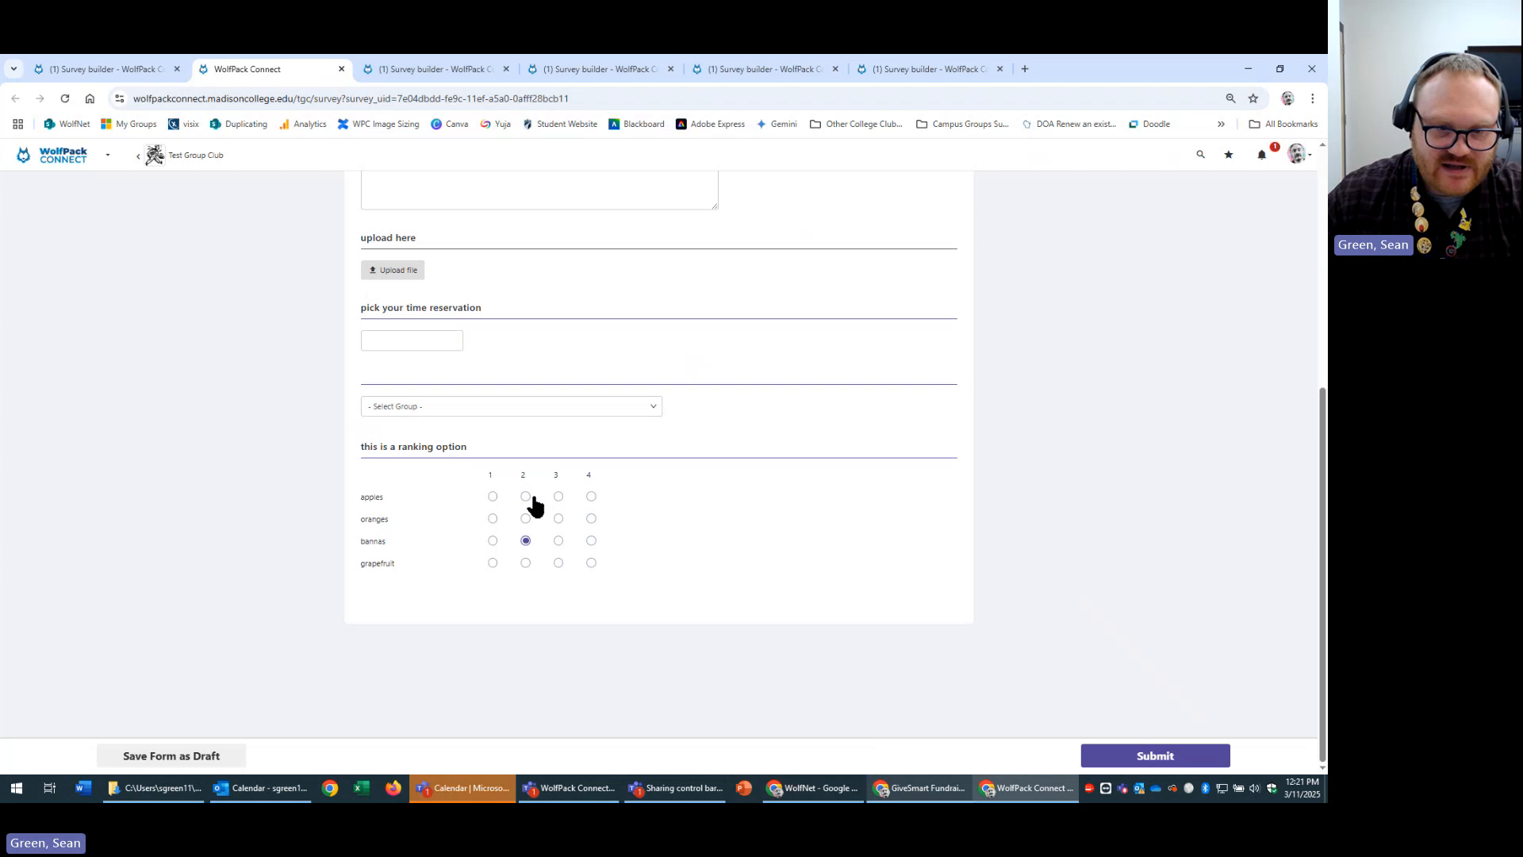
click(558, 497)
click(558, 520)
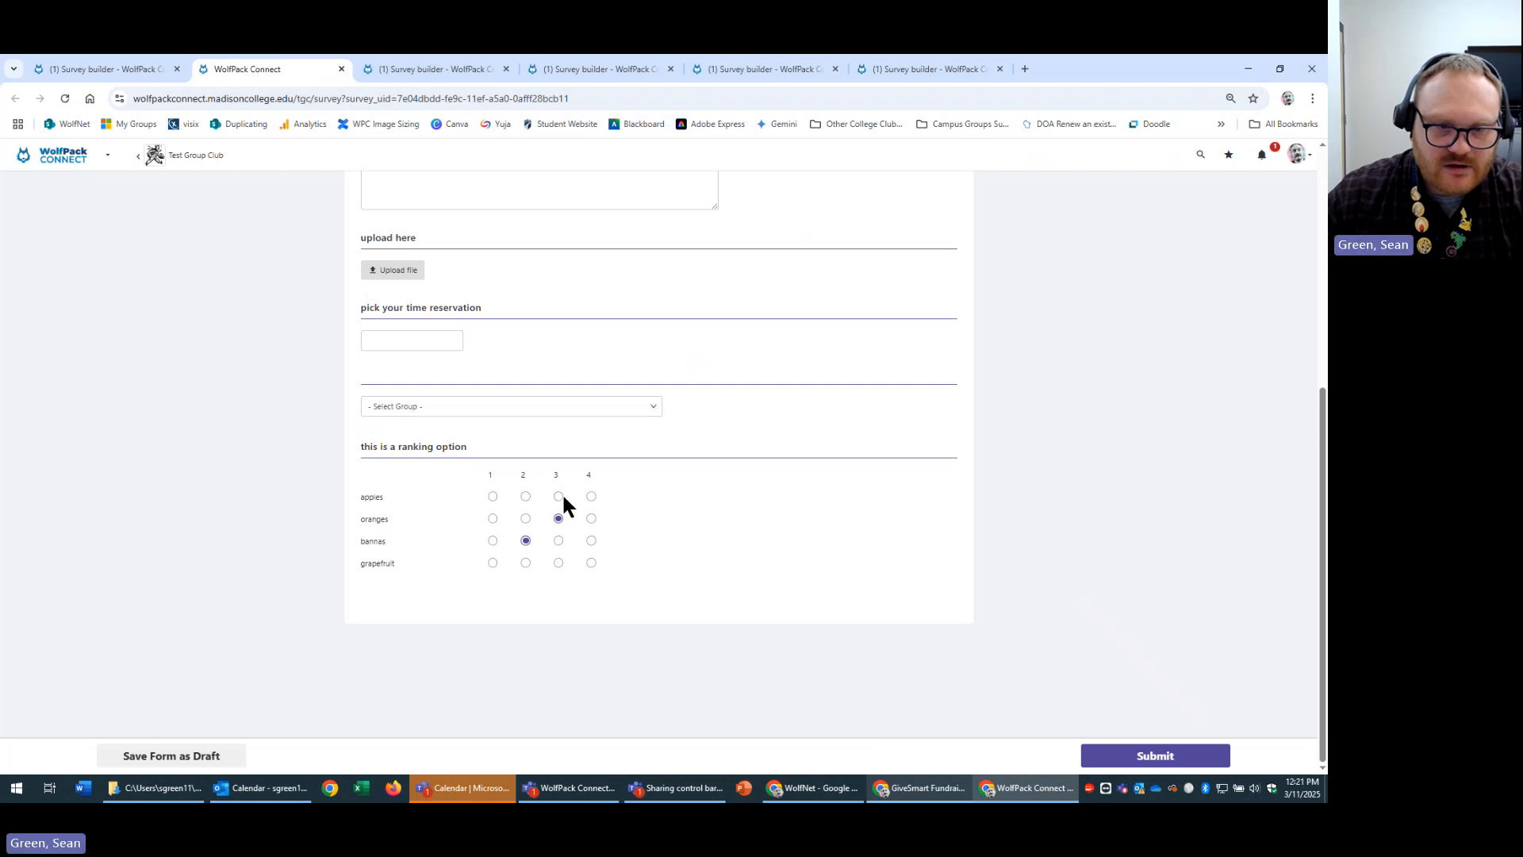
click(591, 498)
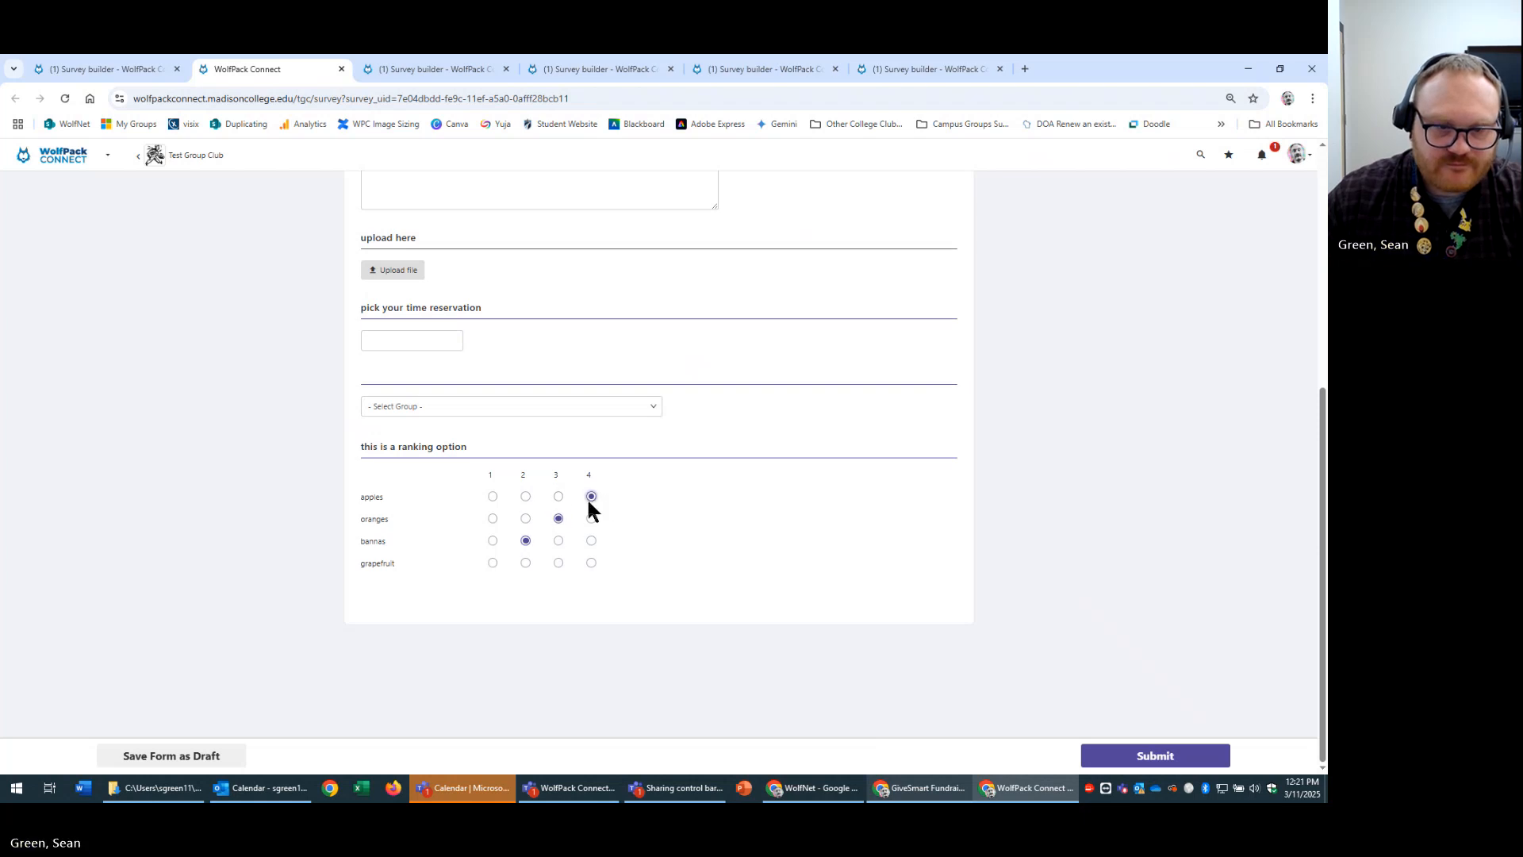
click(492, 497)
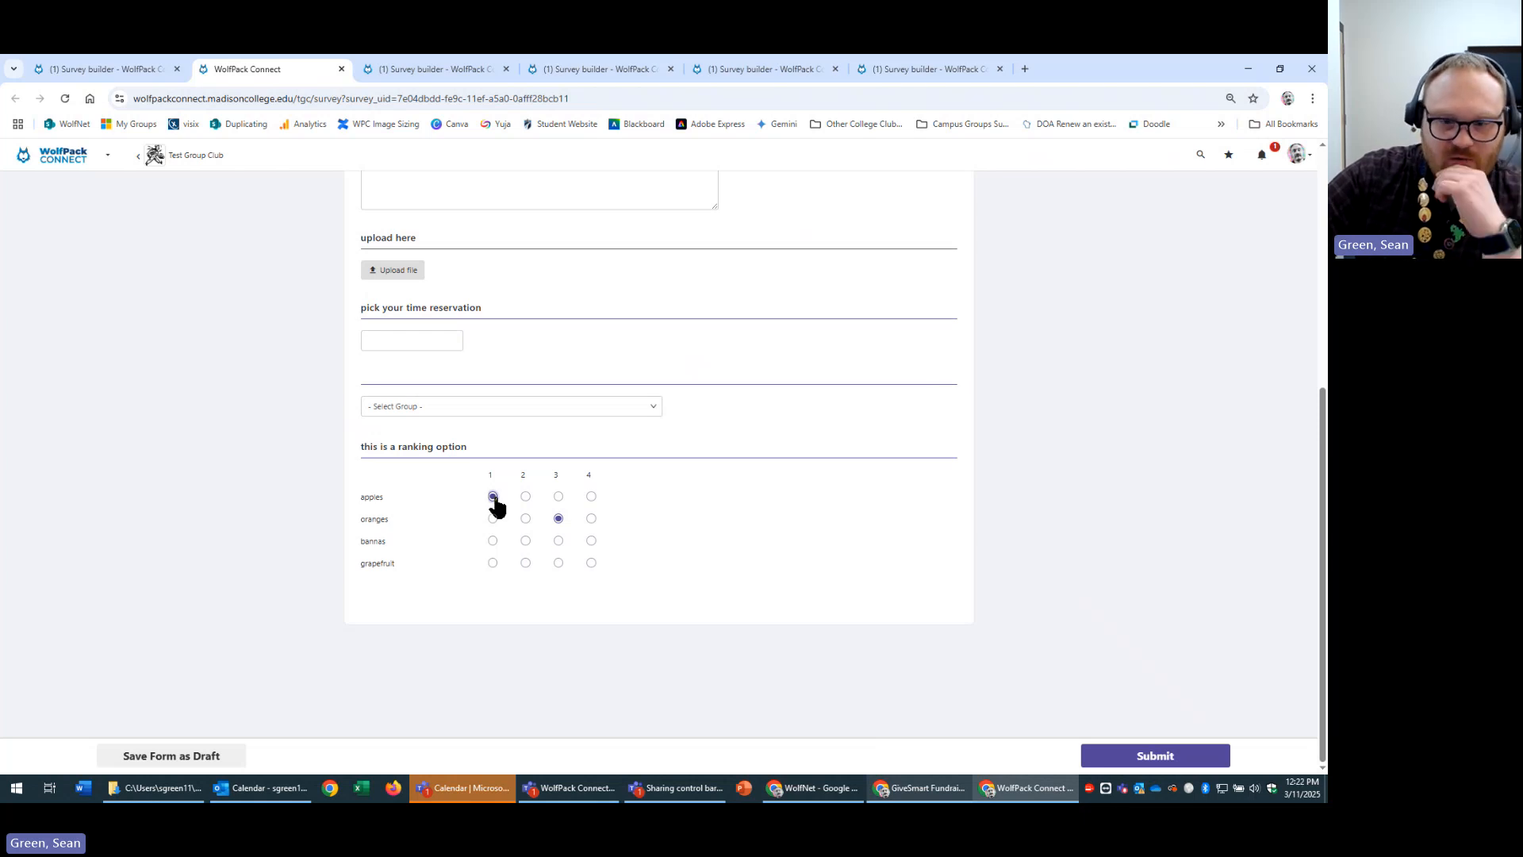
Keep re-ranking the fruits in the preview, ending with apples 2 and grapefruit 4.
double_click(369, 501)
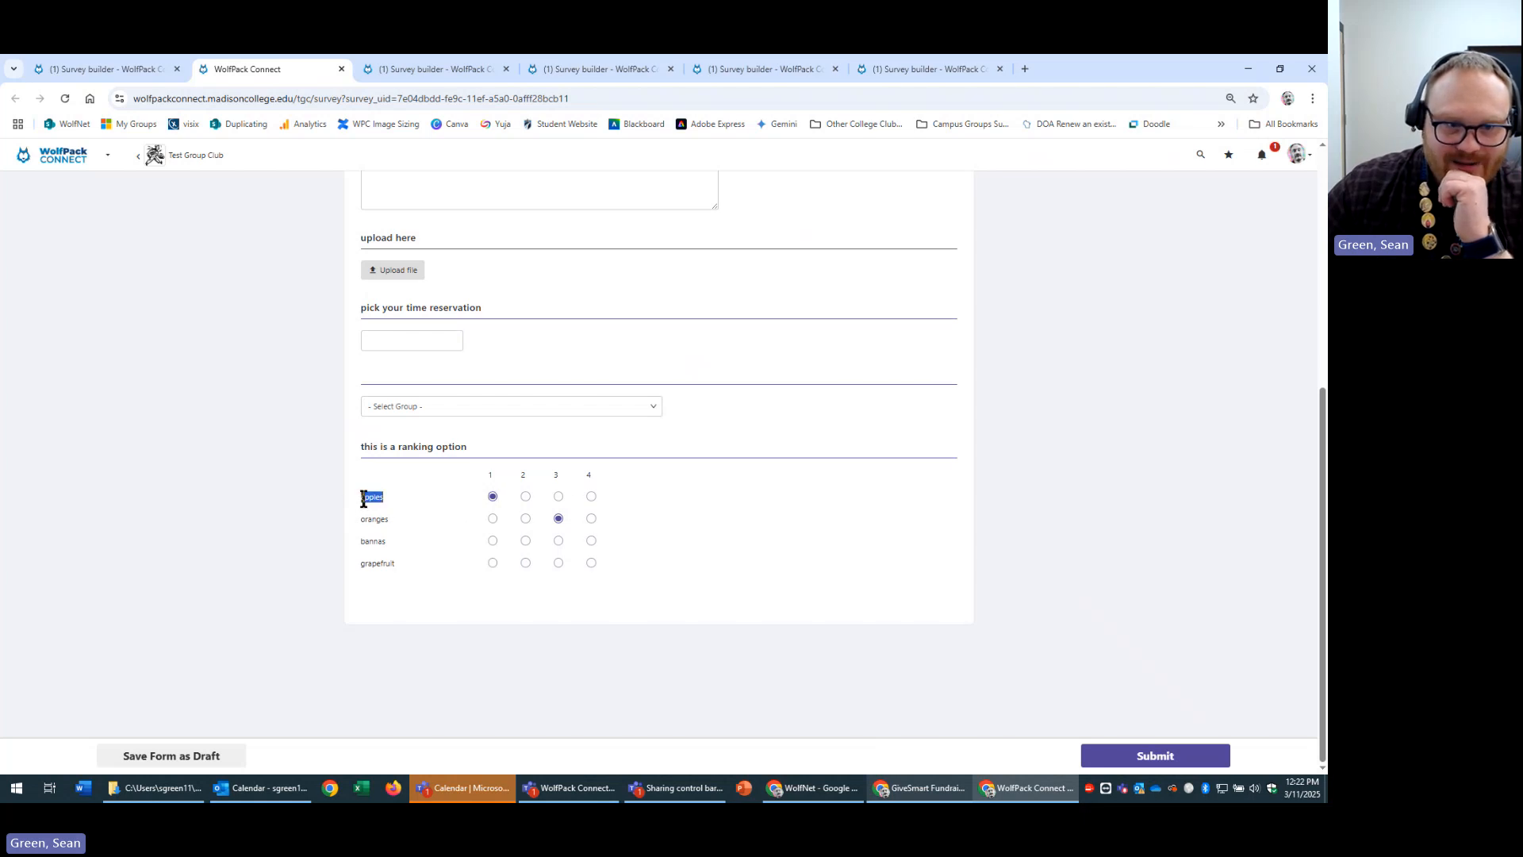
click(492, 518)
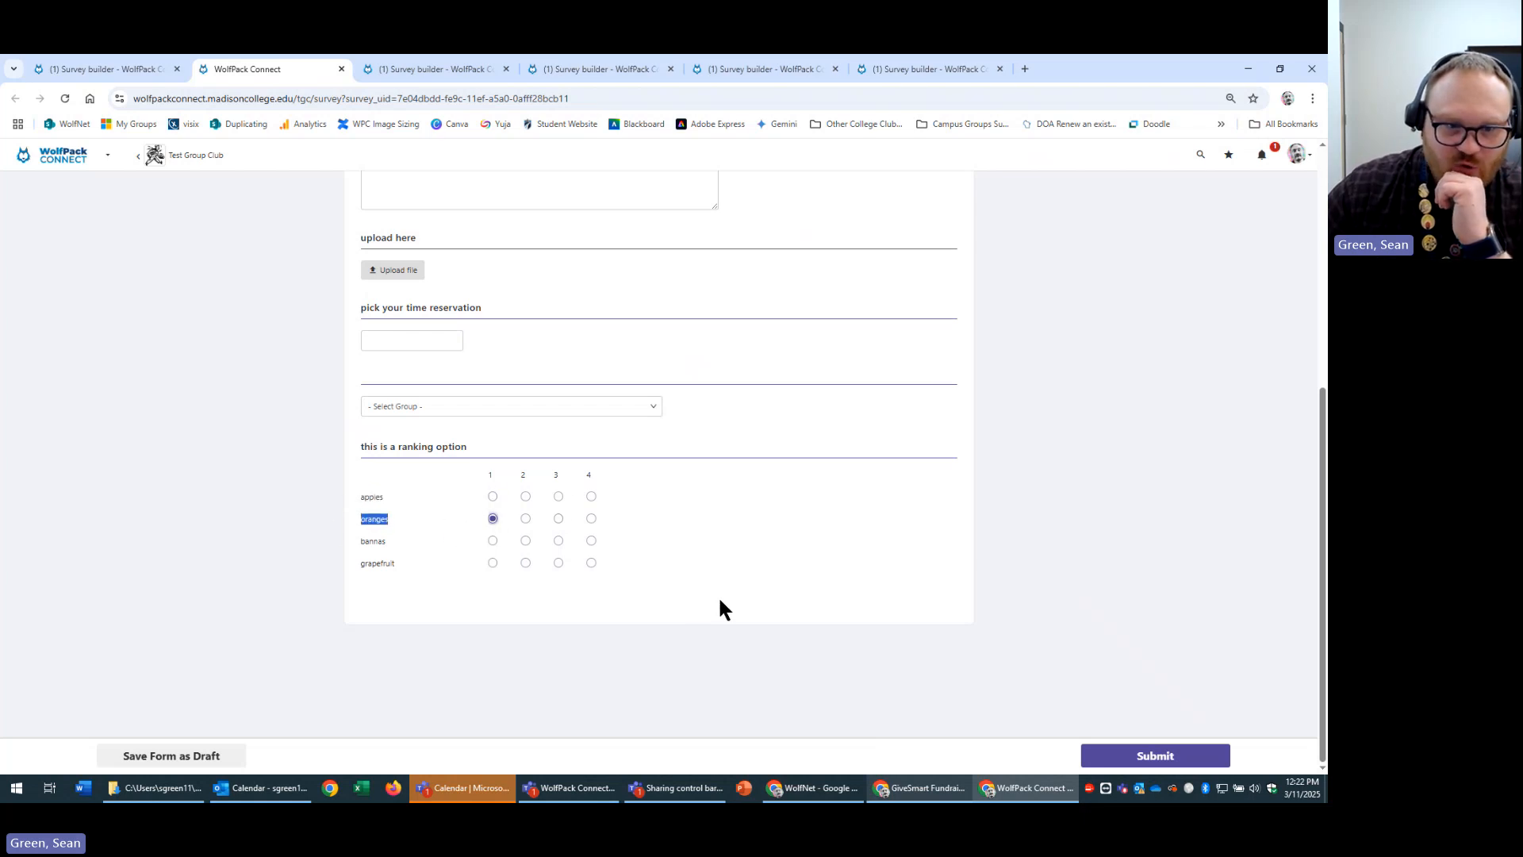
click(493, 496)
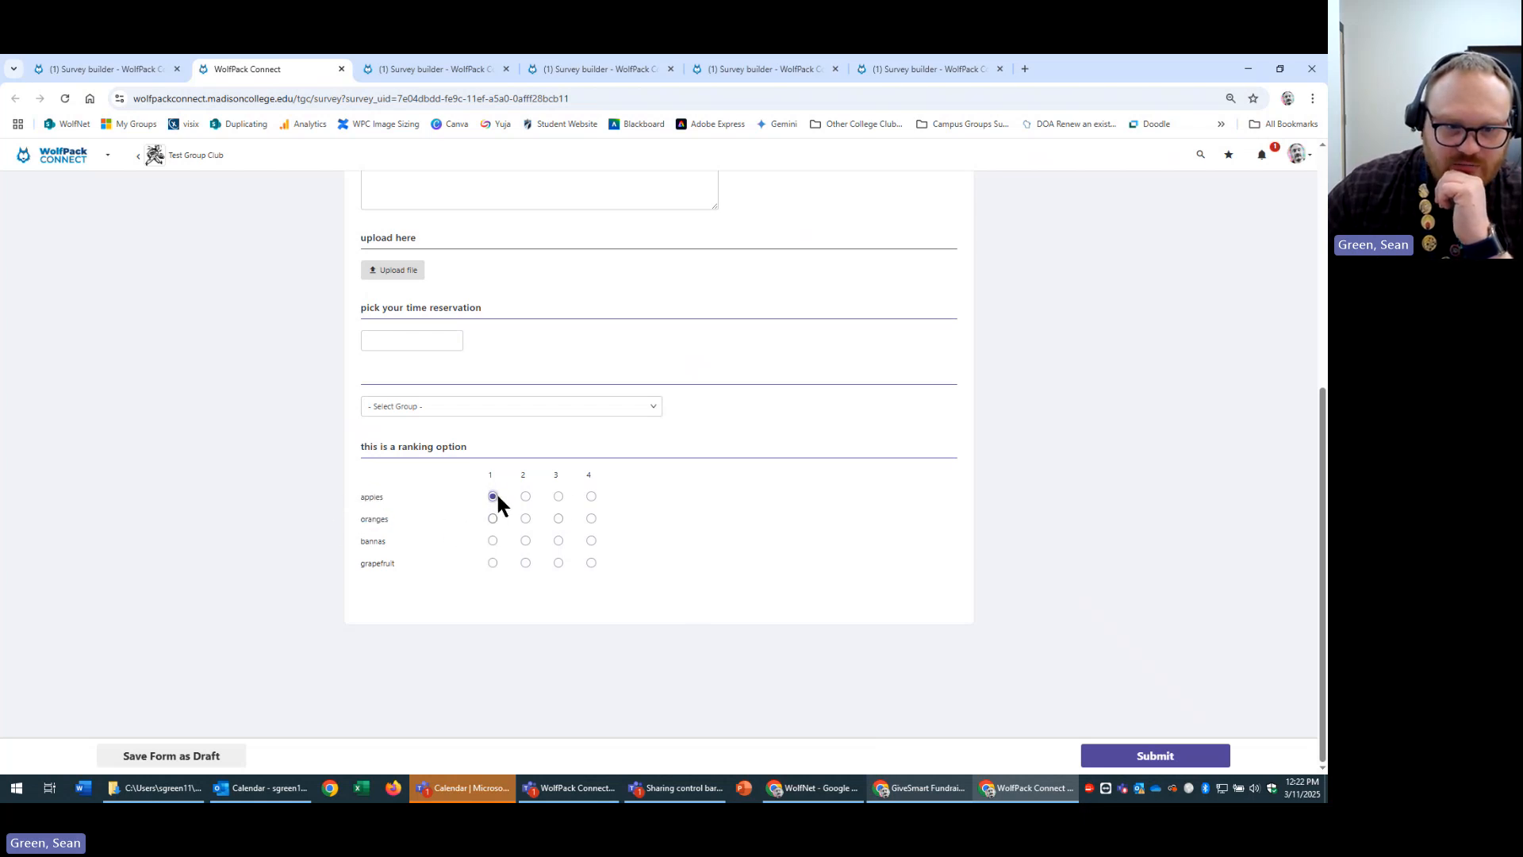
click(591, 496)
click(559, 520)
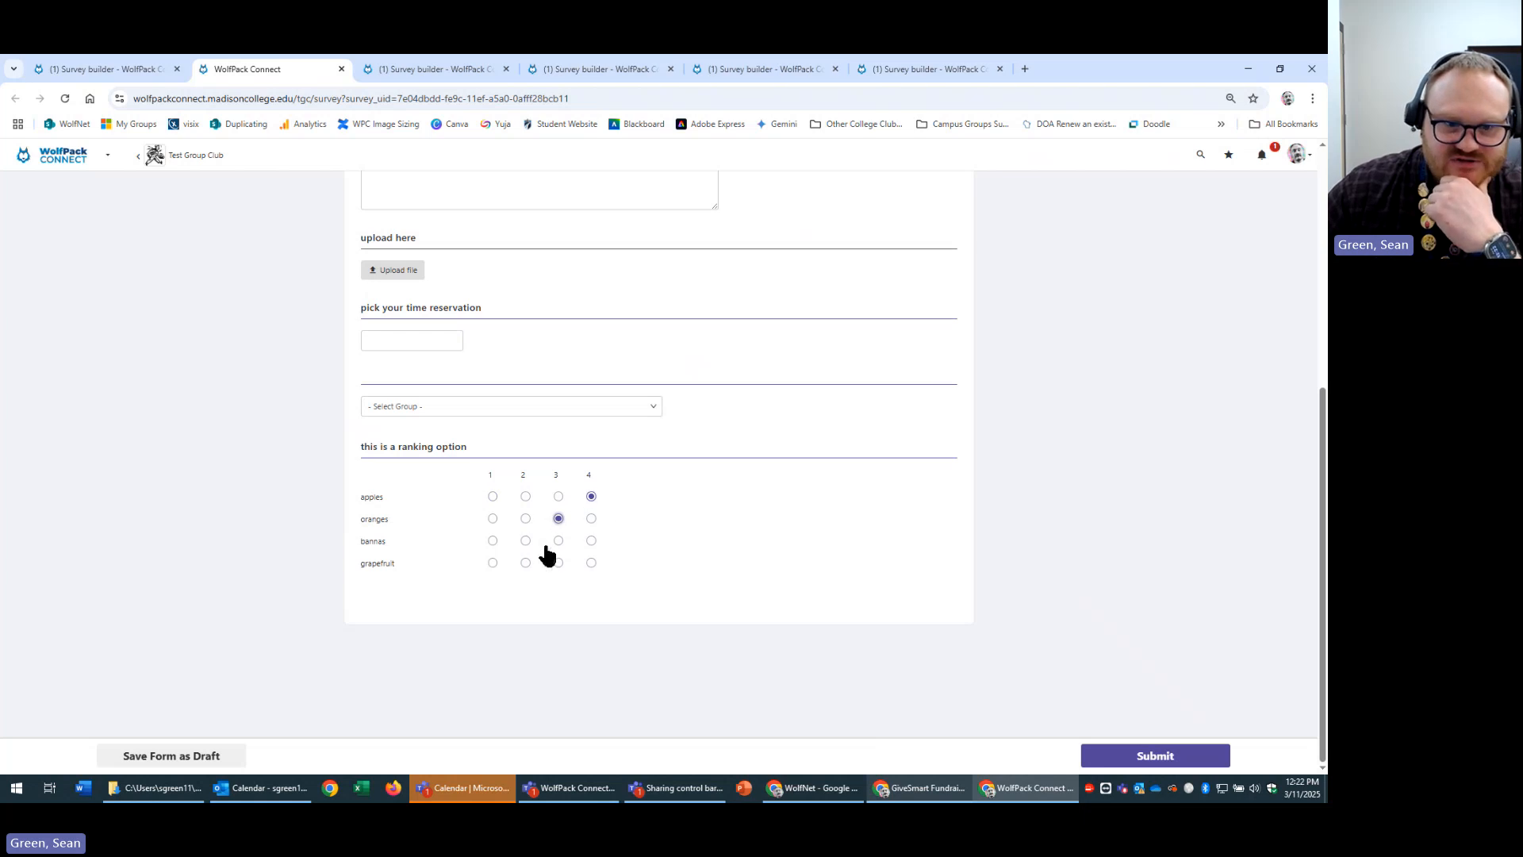
click(525, 541)
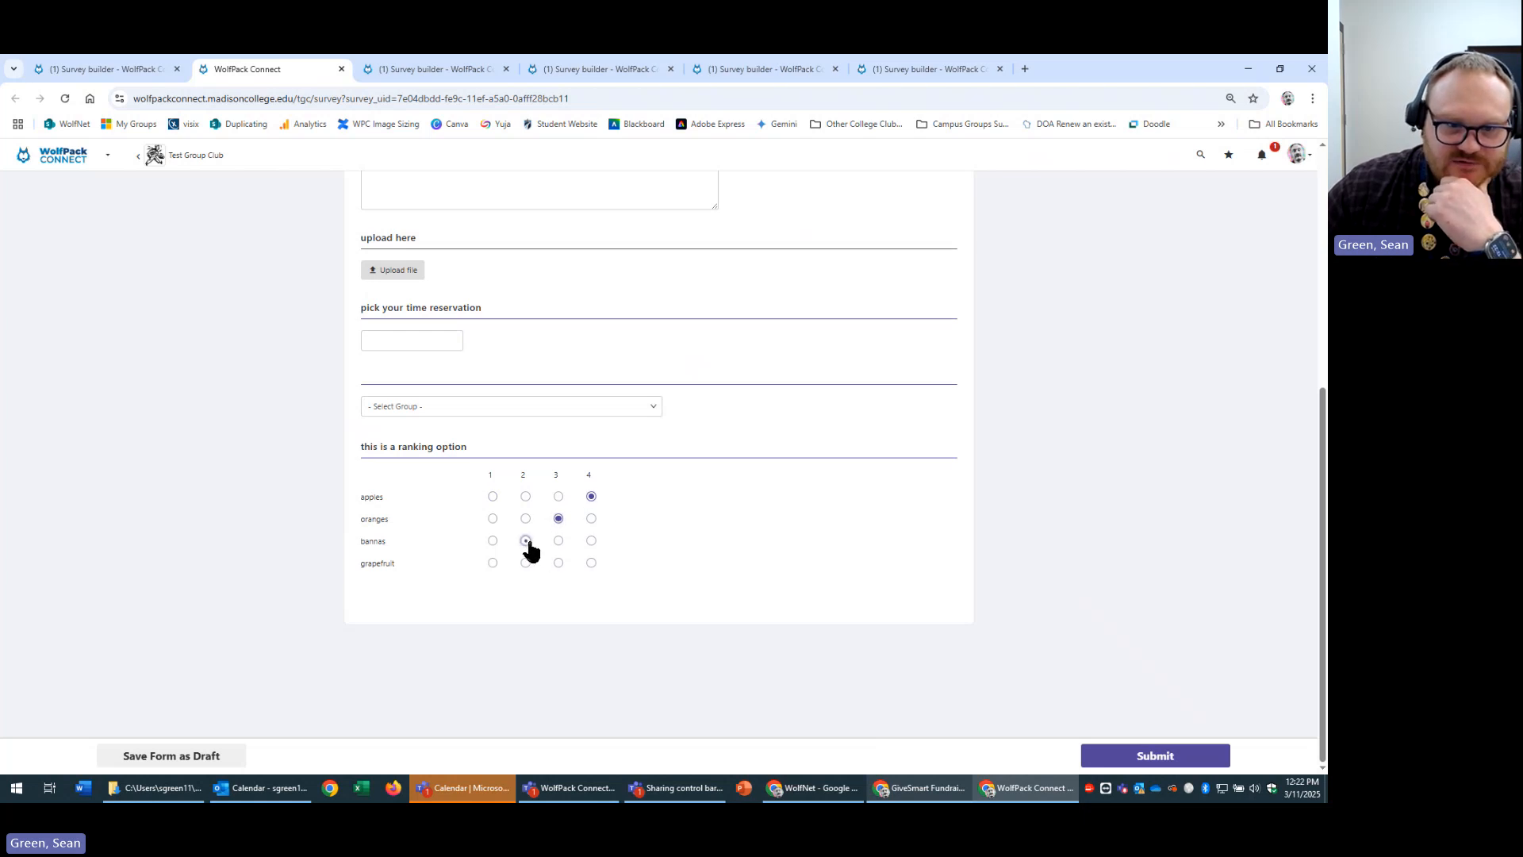
click(493, 563)
click(494, 498)
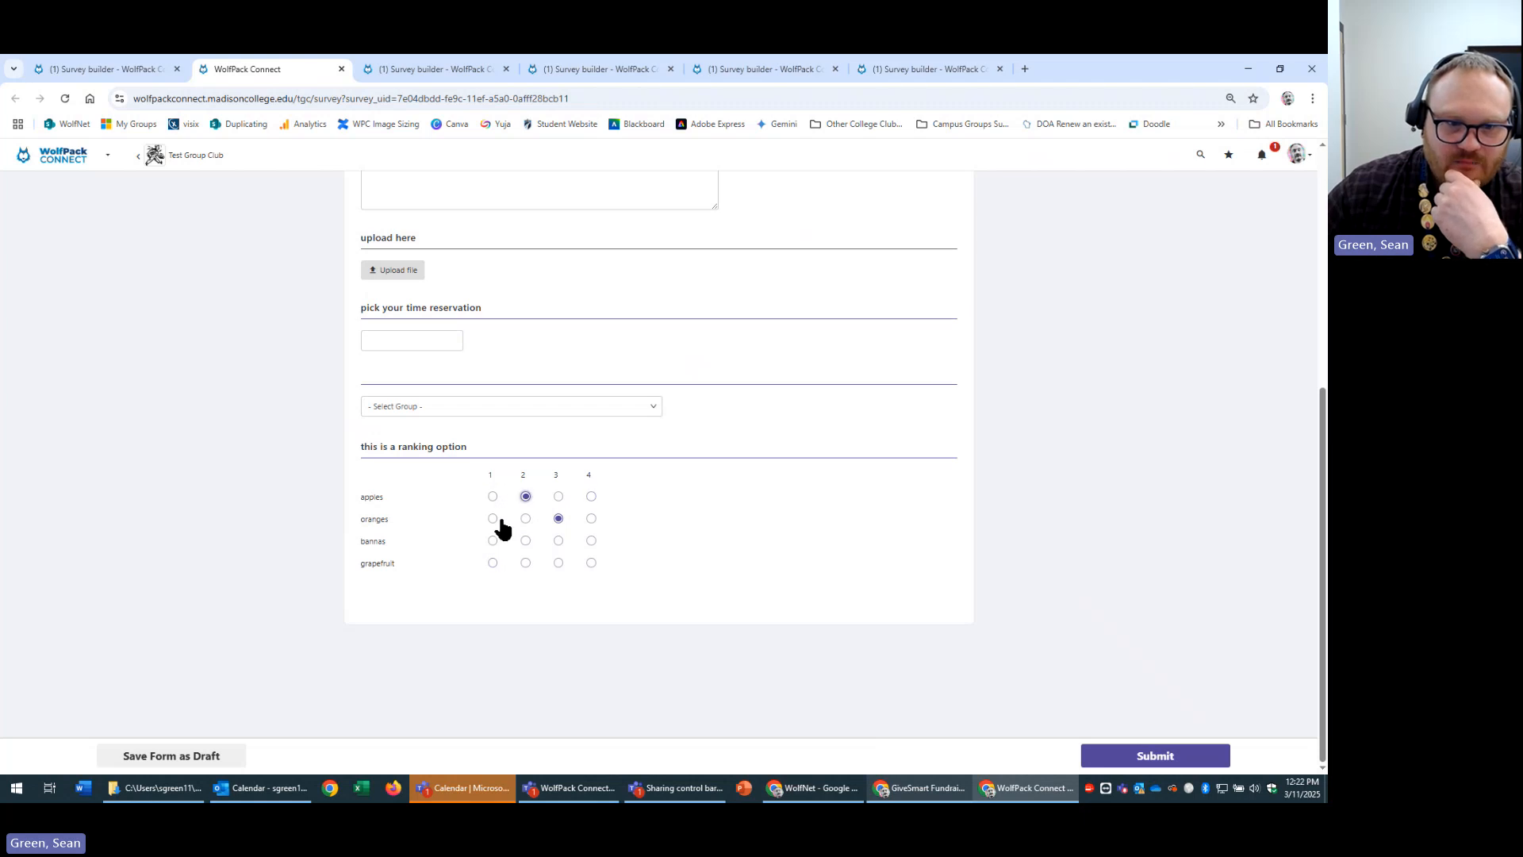
click(493, 519)
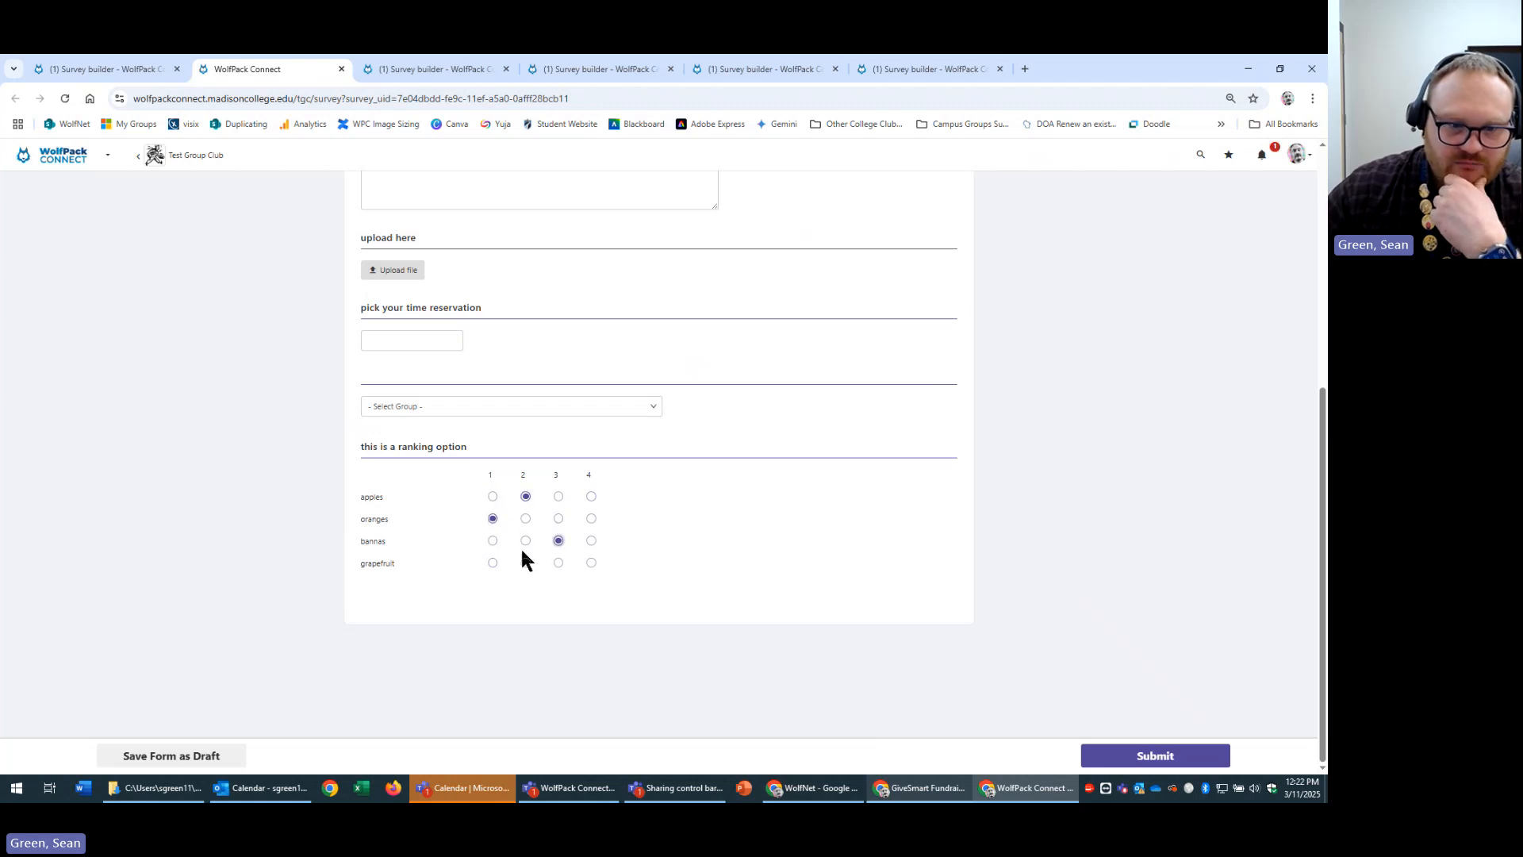
click(591, 562)
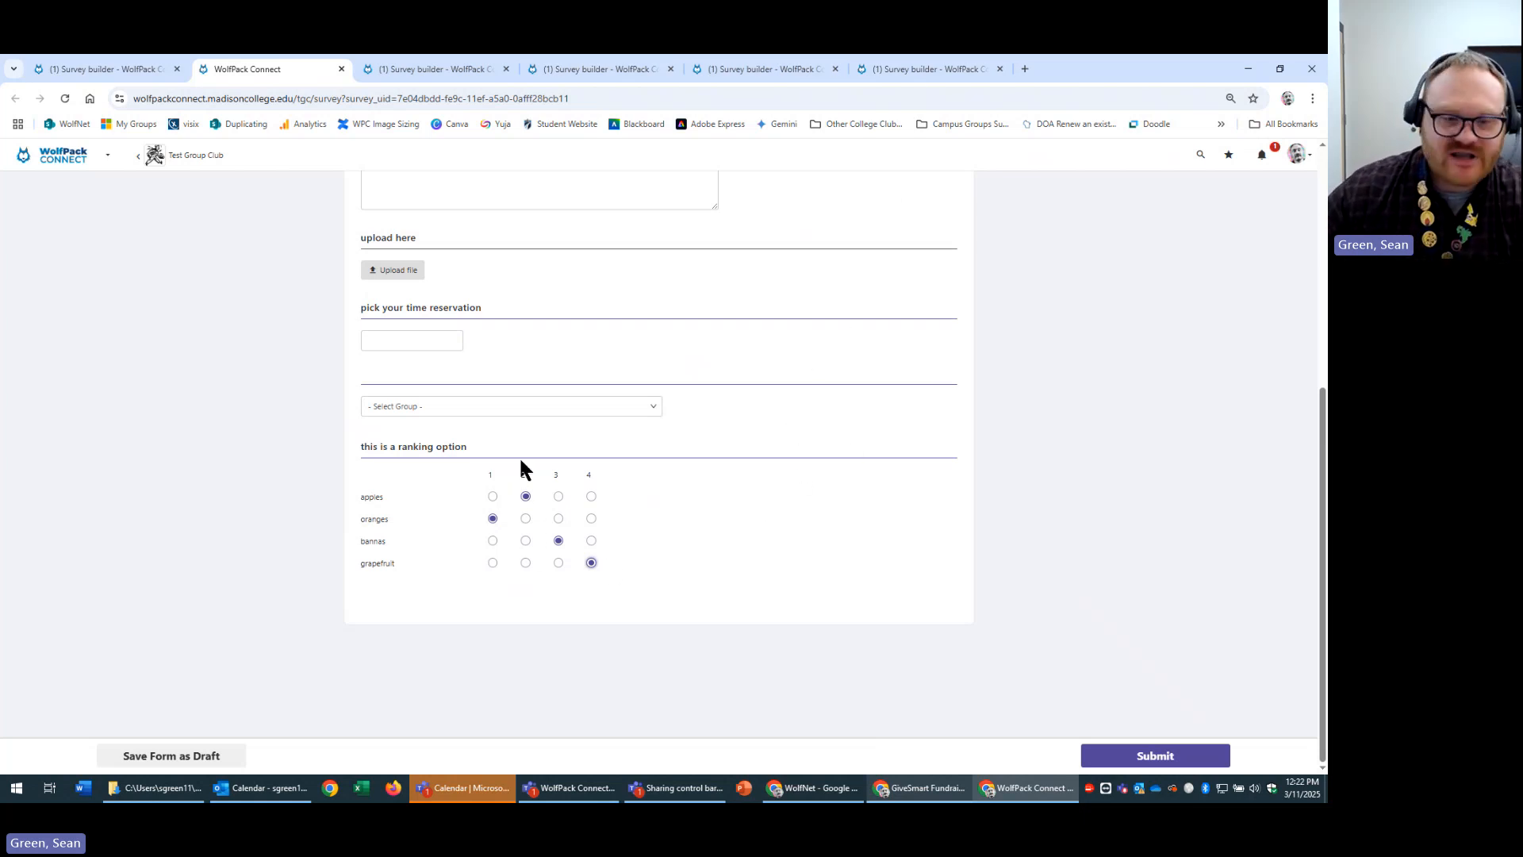
click(525, 540)
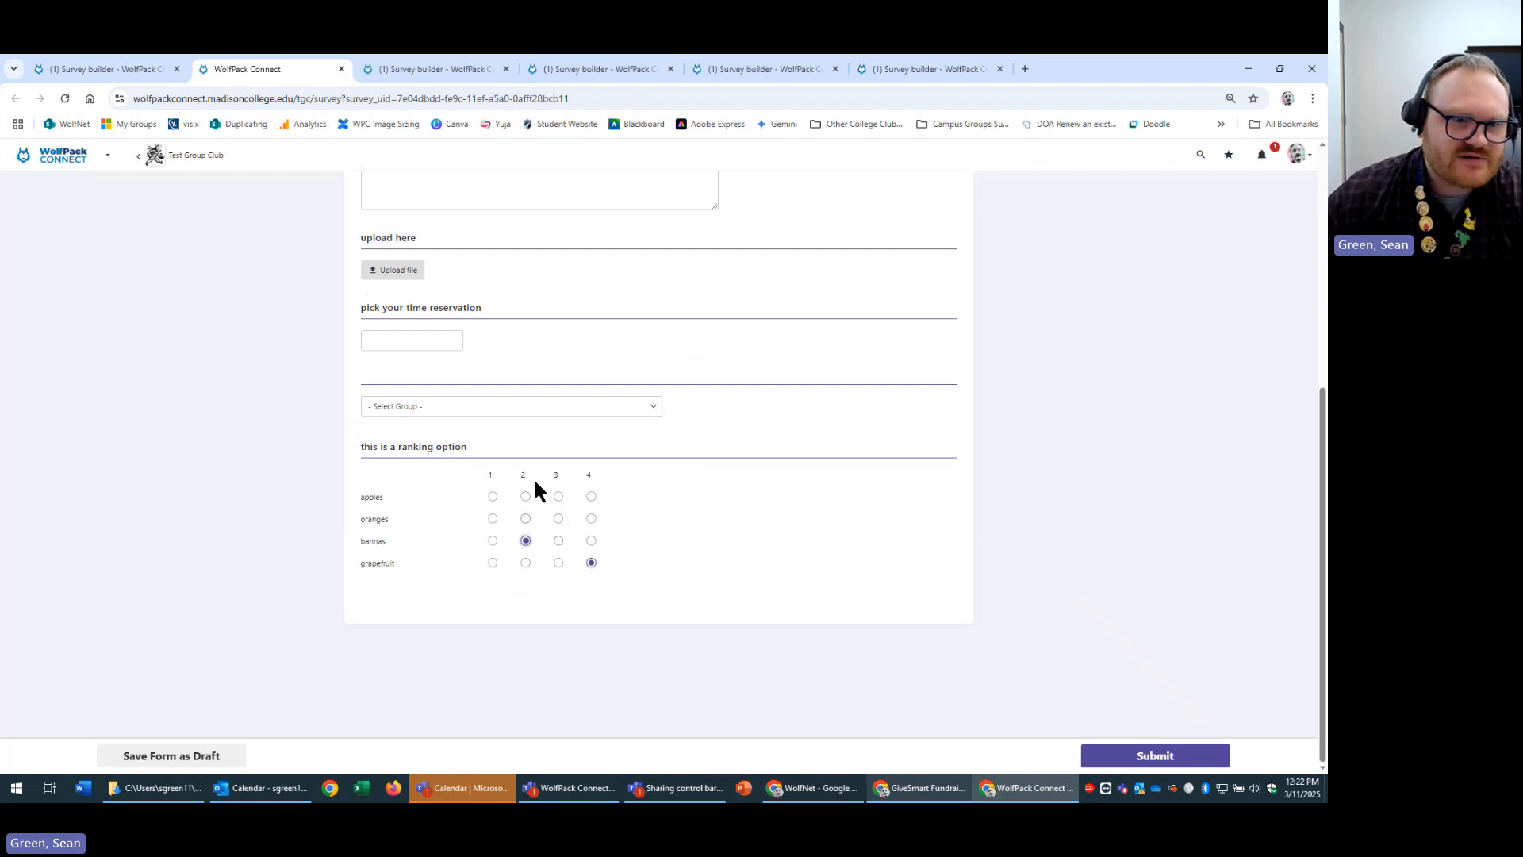
click(525, 496)
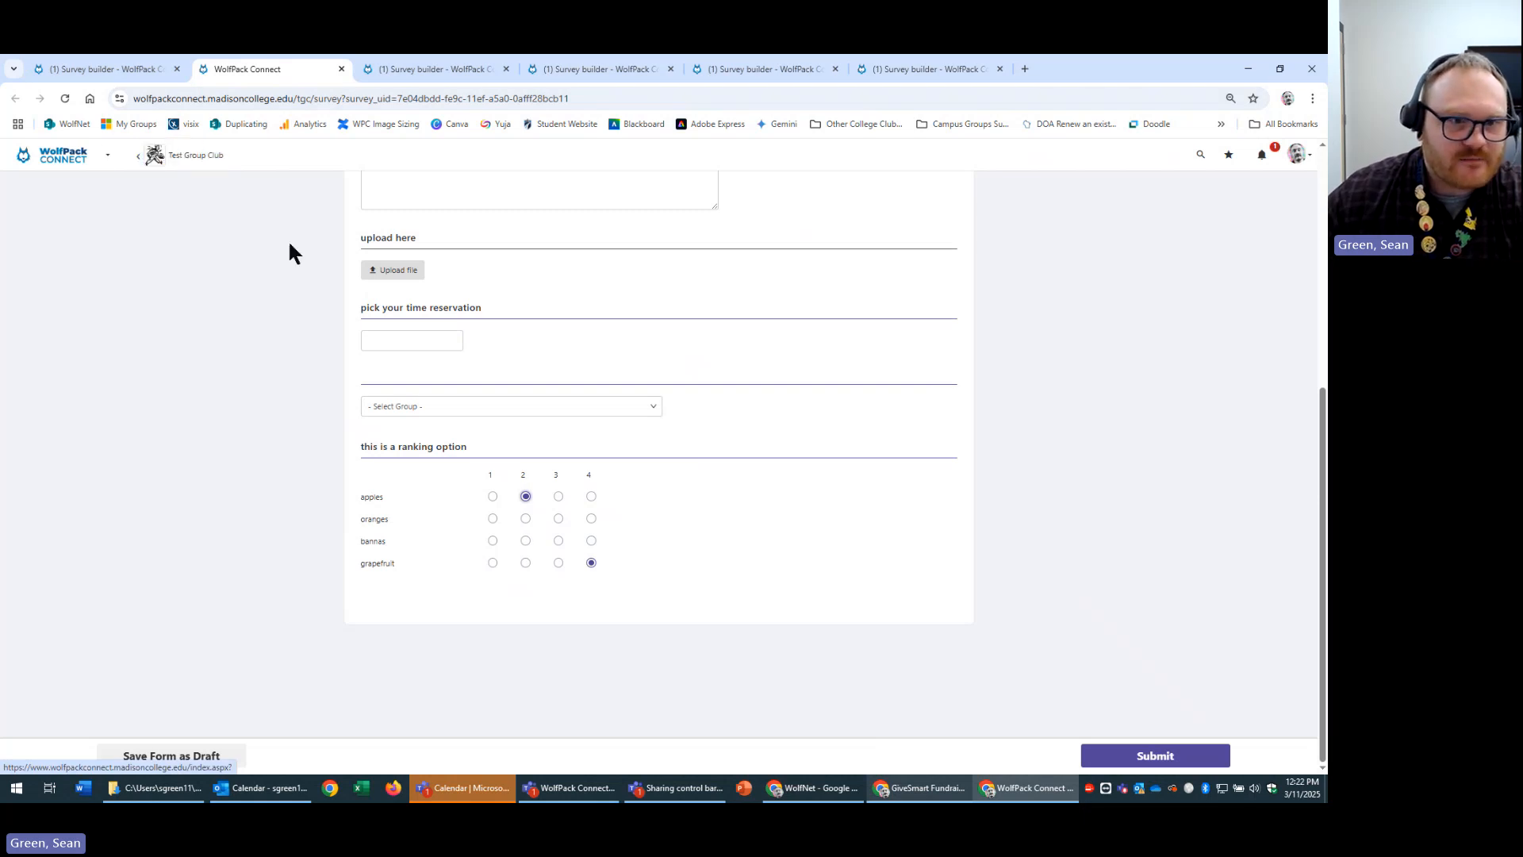
Pick 11 March in the reservation date picker and open then close the Upload Files window.
click(411, 333)
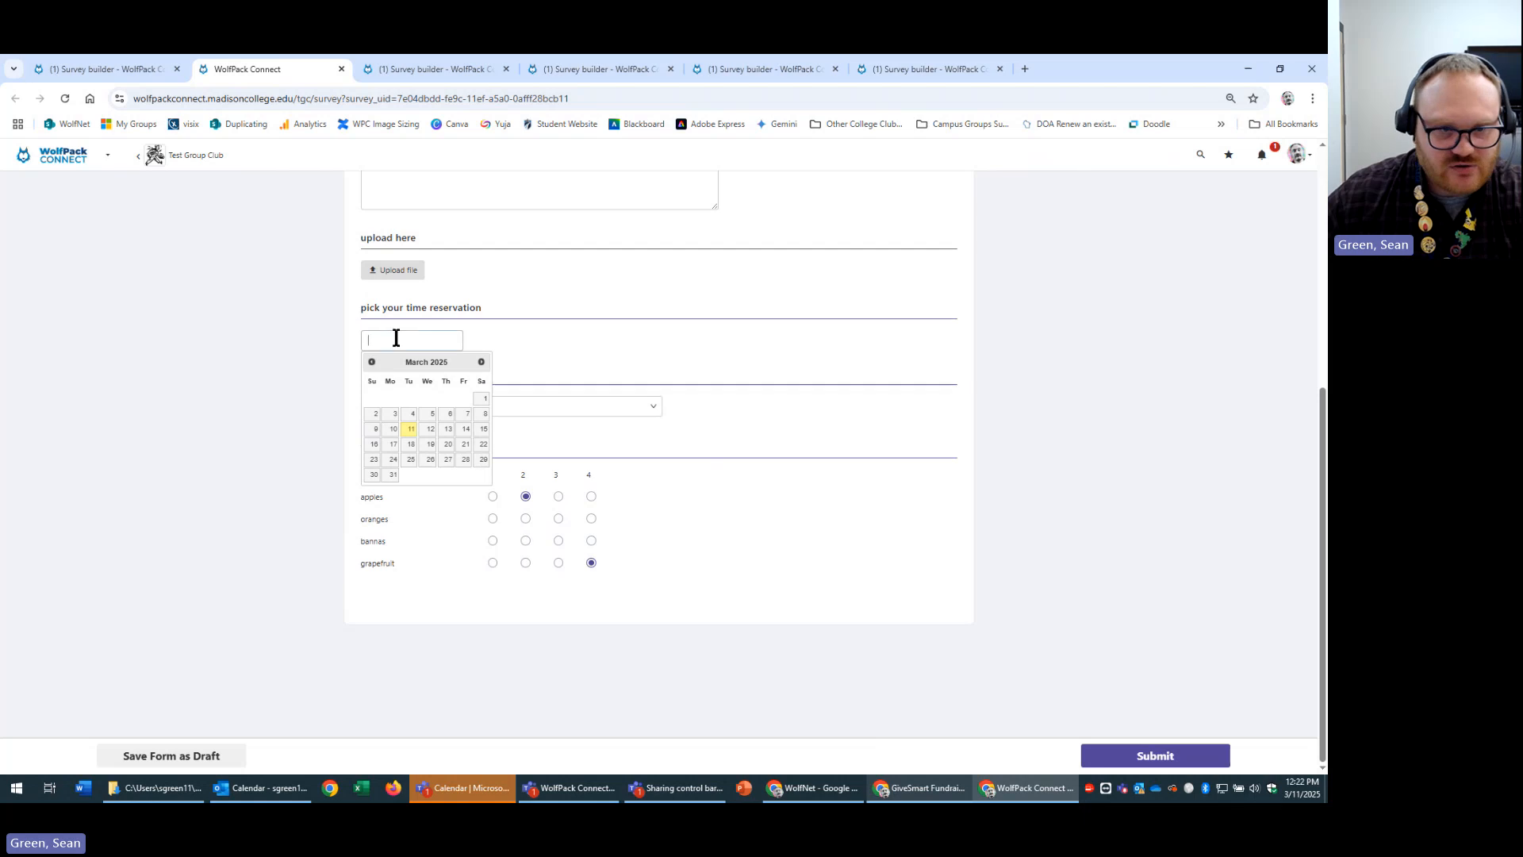
click(410, 429)
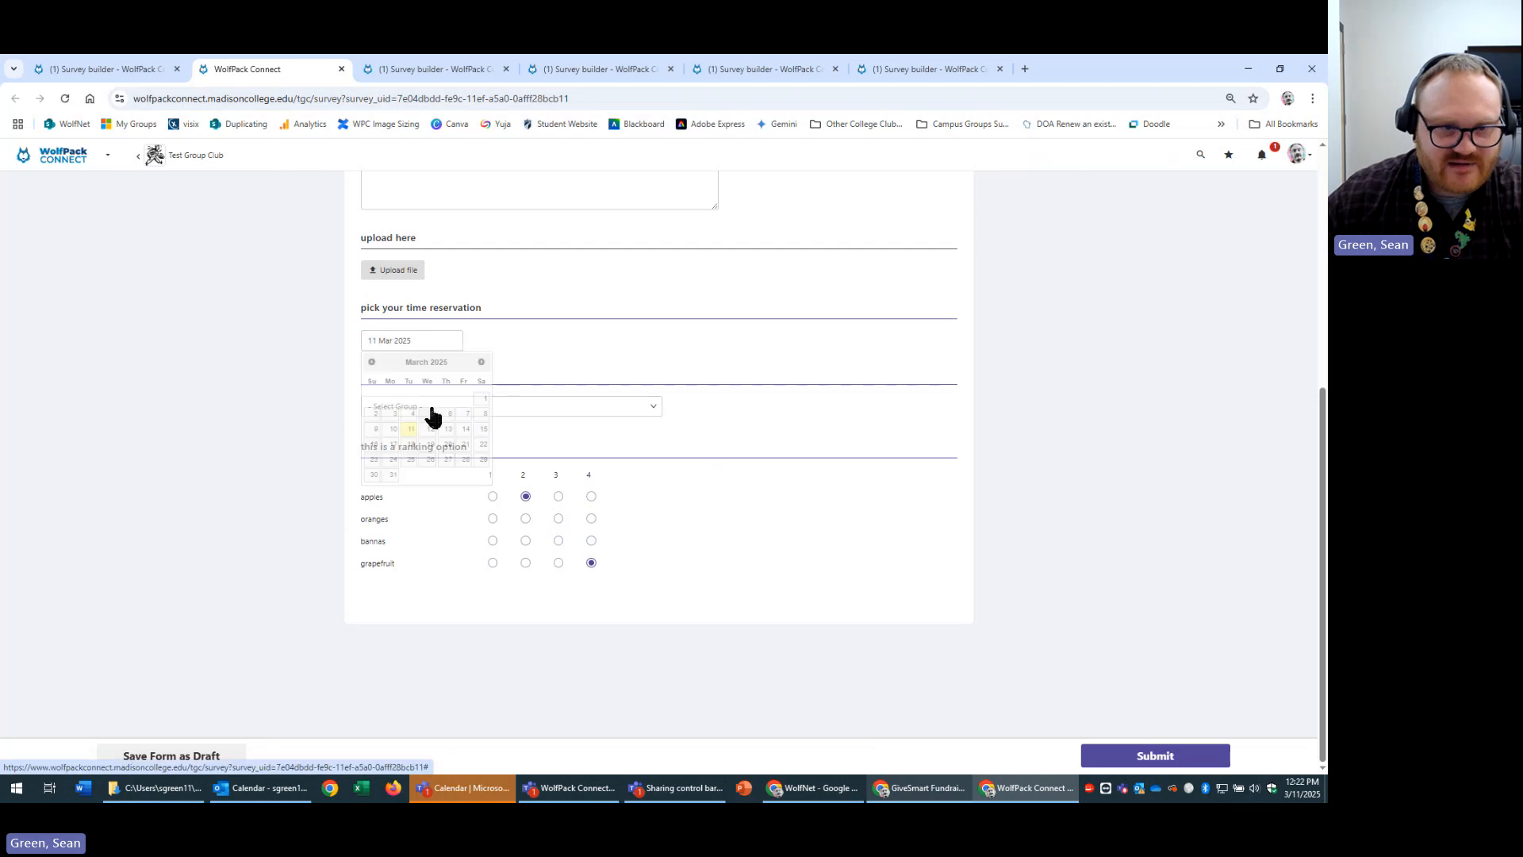
click(448, 341)
click(397, 271)
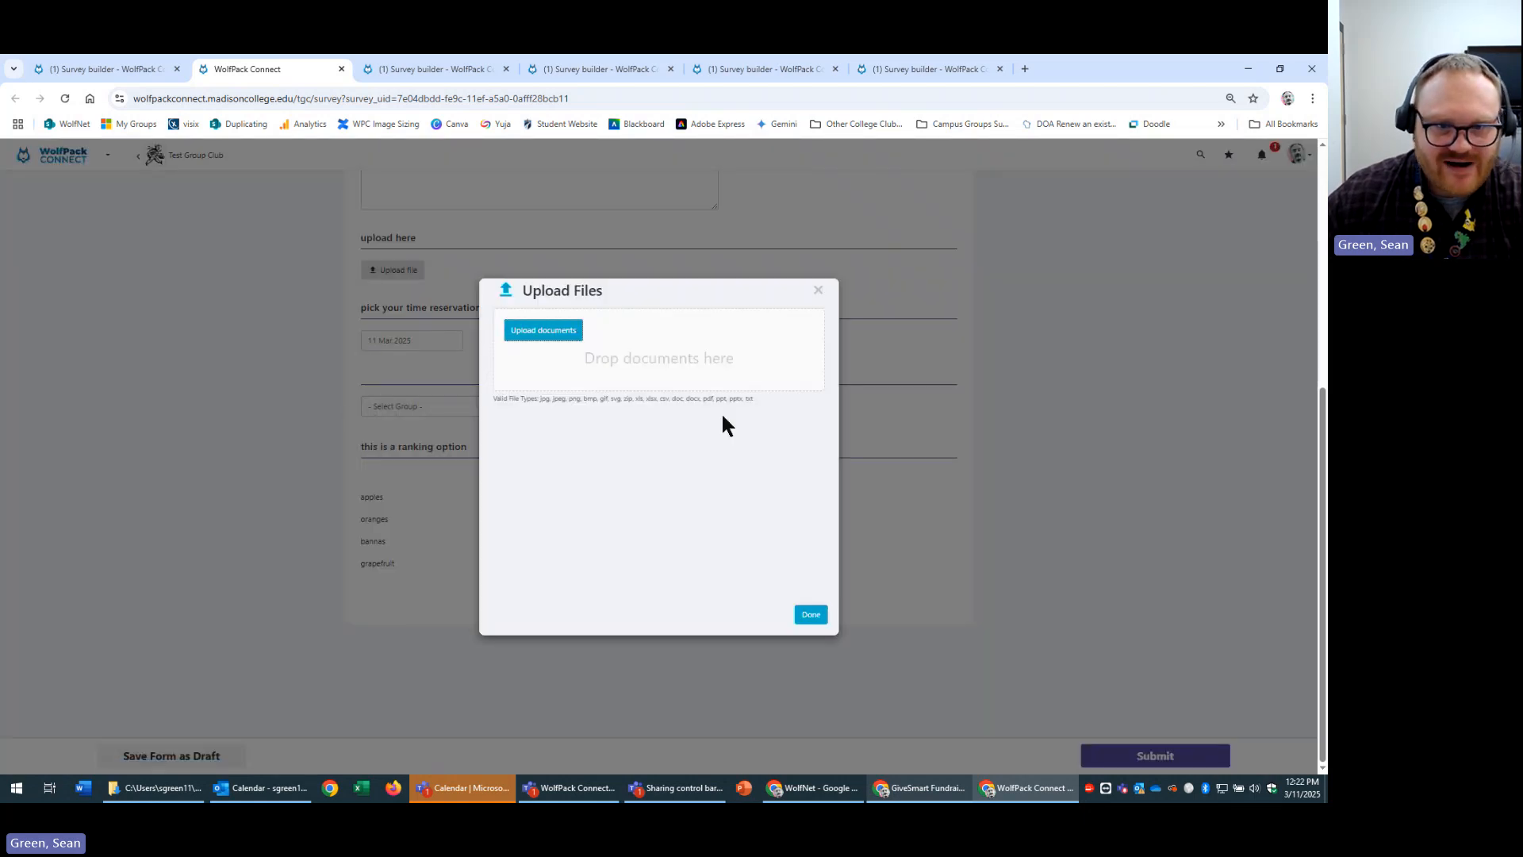
click(818, 291)
Return from the survey preview to the Test Group Club dashboard.
scroll(825, 424, up, 3)
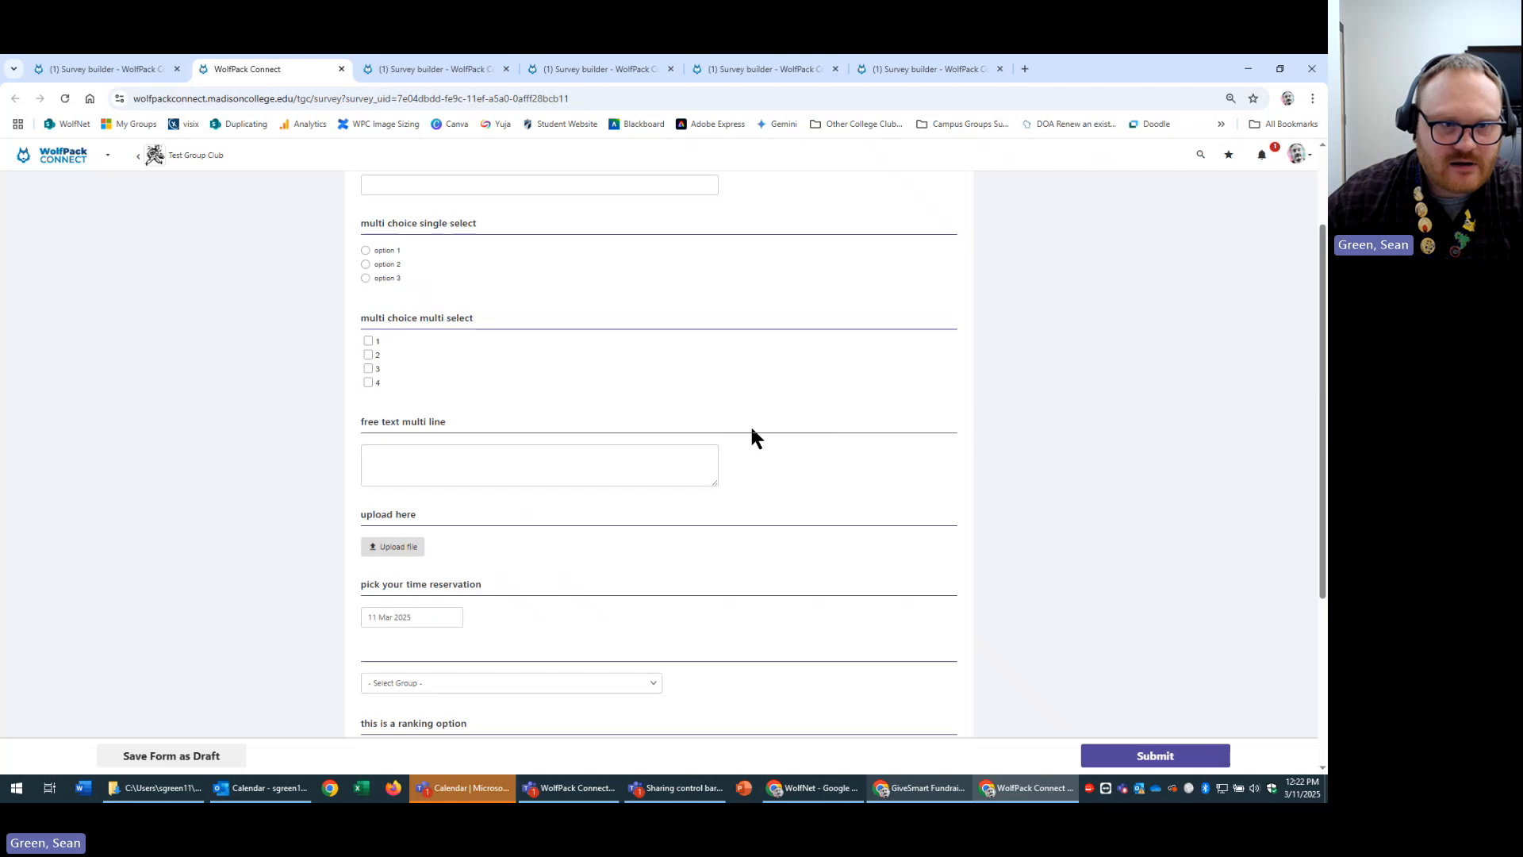
scroll(517, 426, up, 2)
scroll(706, 548, down, 5)
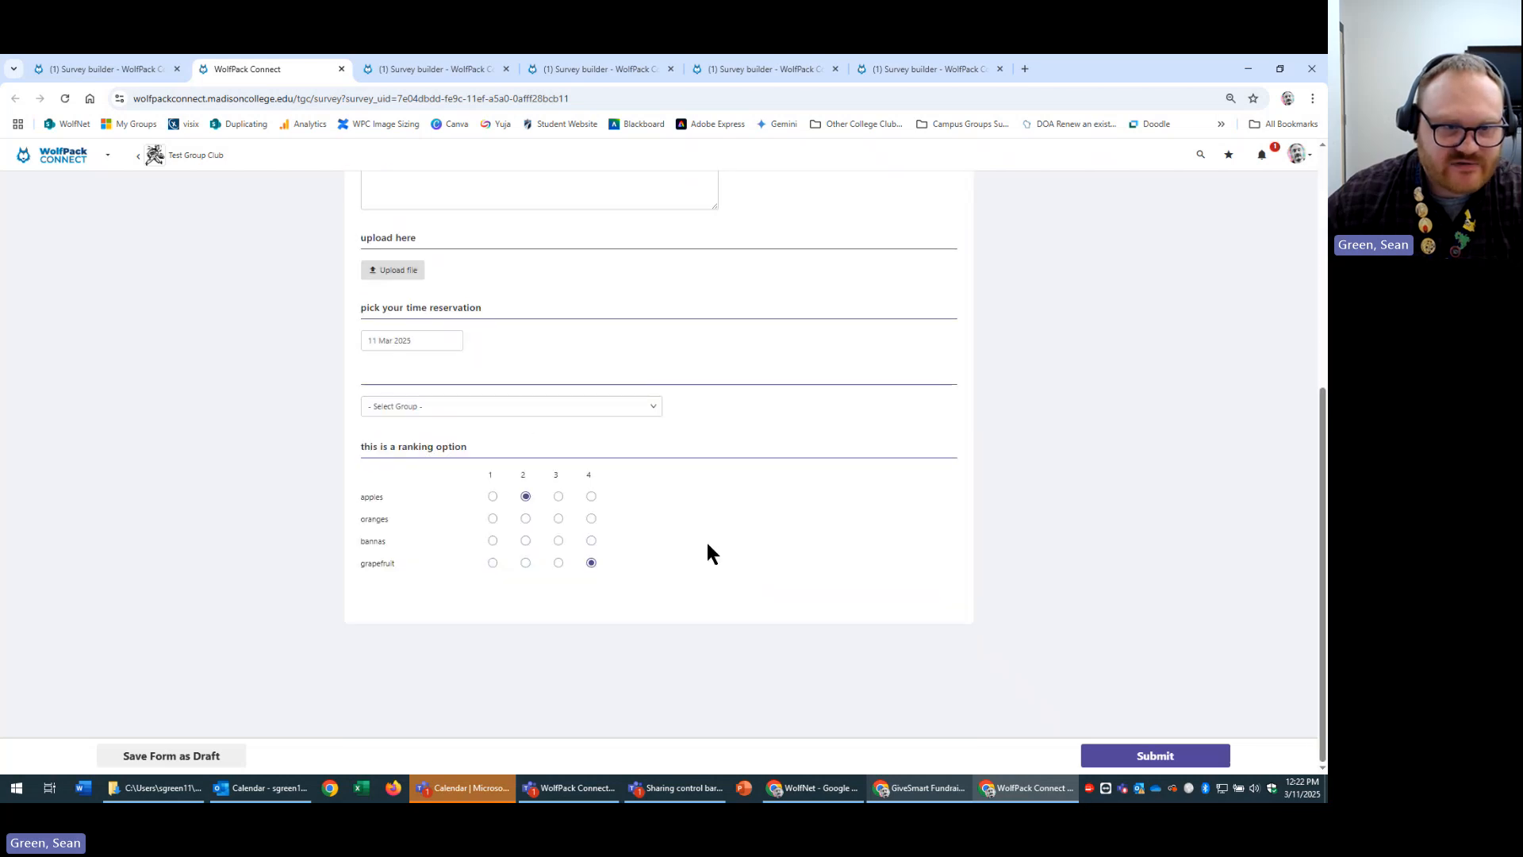
click(176, 156)
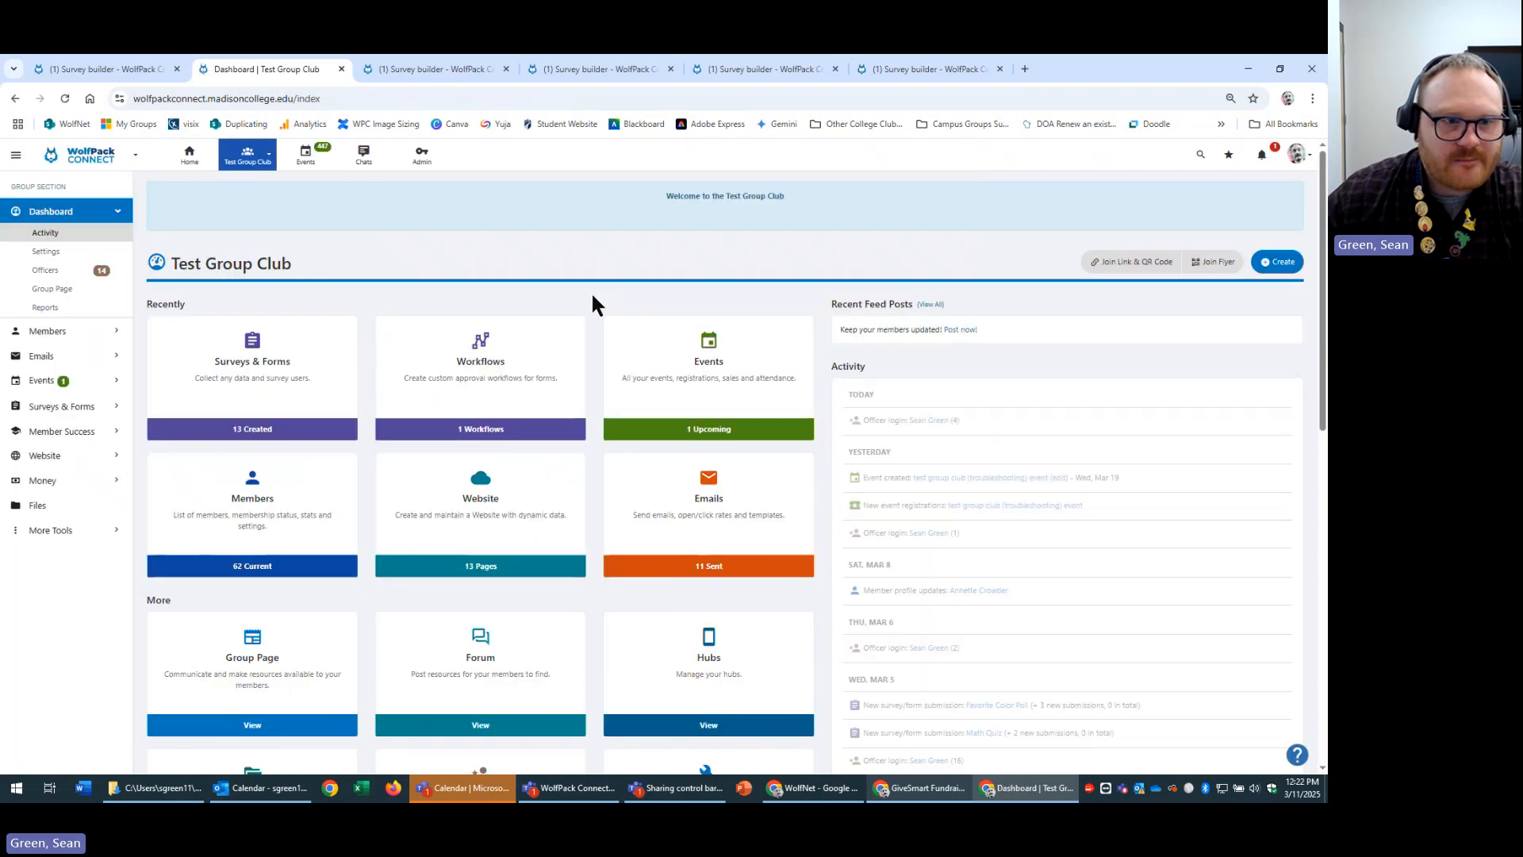
Reopen the march 11th poll for editing and add a blank question below question 8.
click(231, 355)
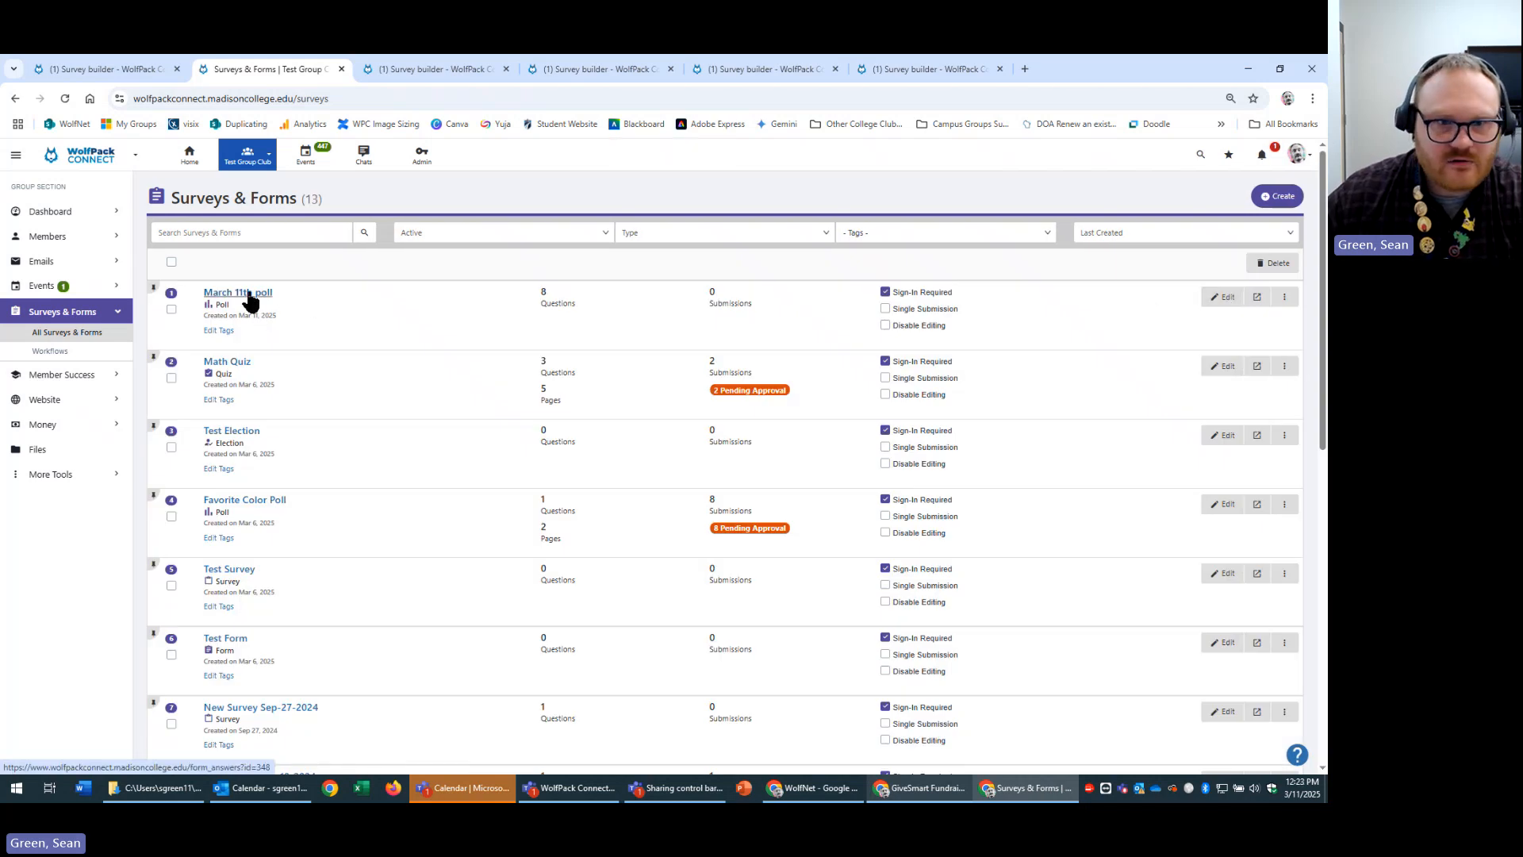
click(1222, 297)
scroll(664, 683, down, 10)
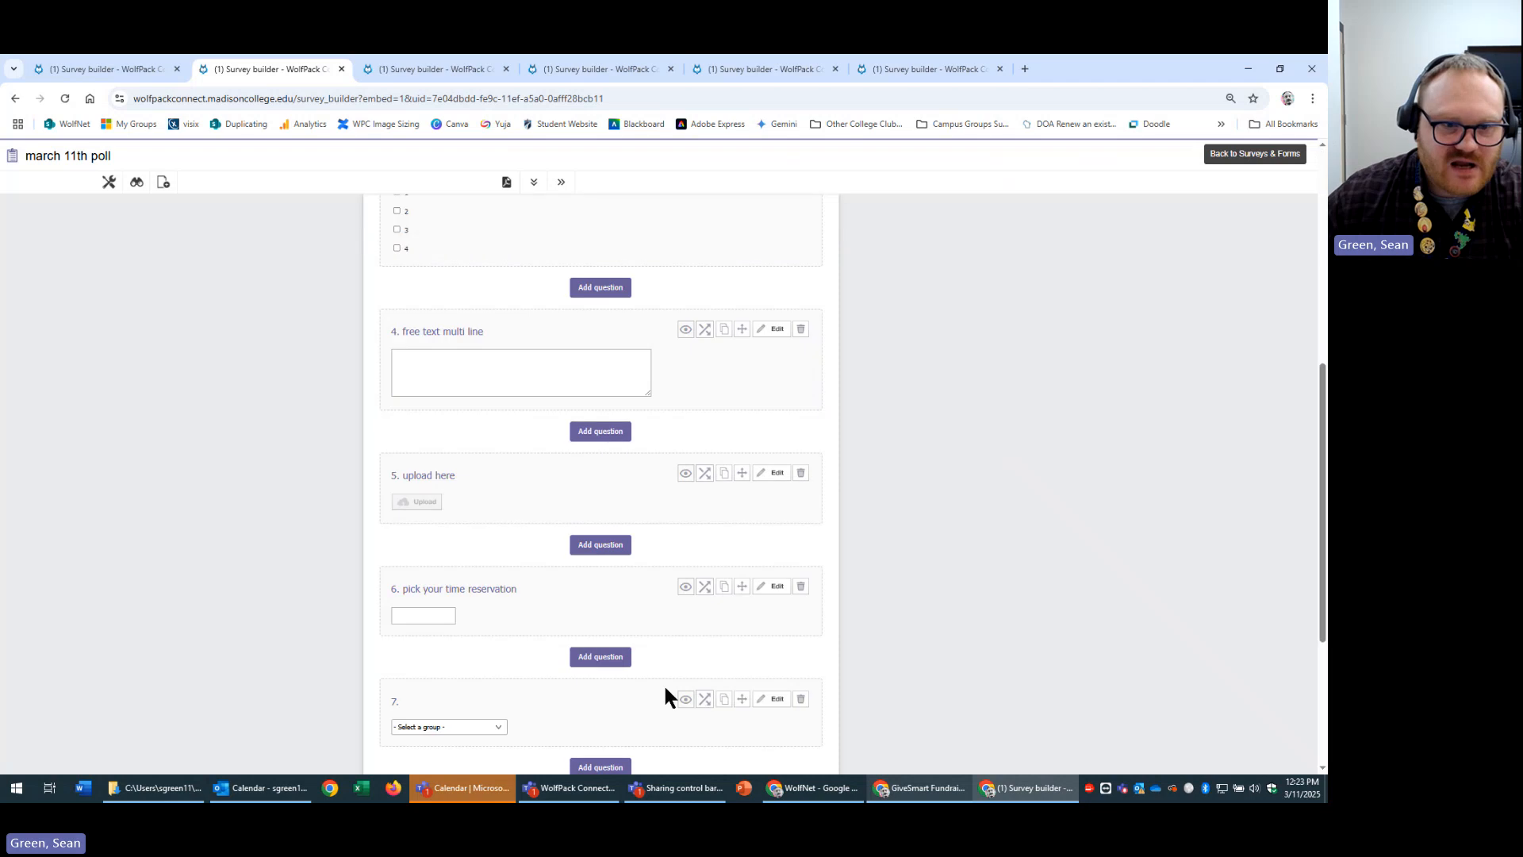
click(597, 680)
scroll(911, 642, down, 4)
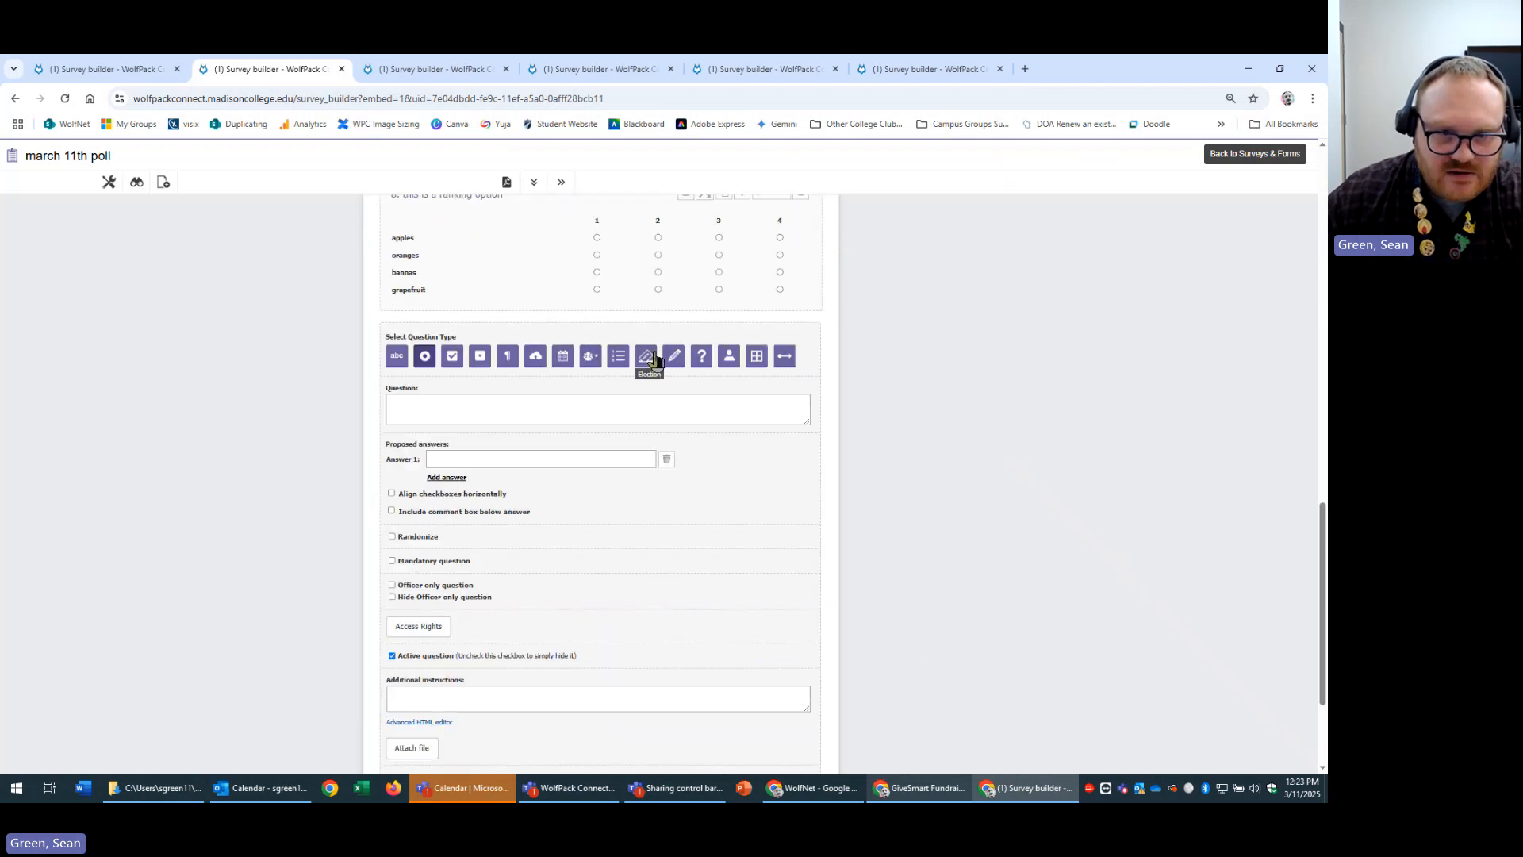
Make the new question an Election titled 'pick your person'.
click(652, 362)
scroll(583, 329, down, 1)
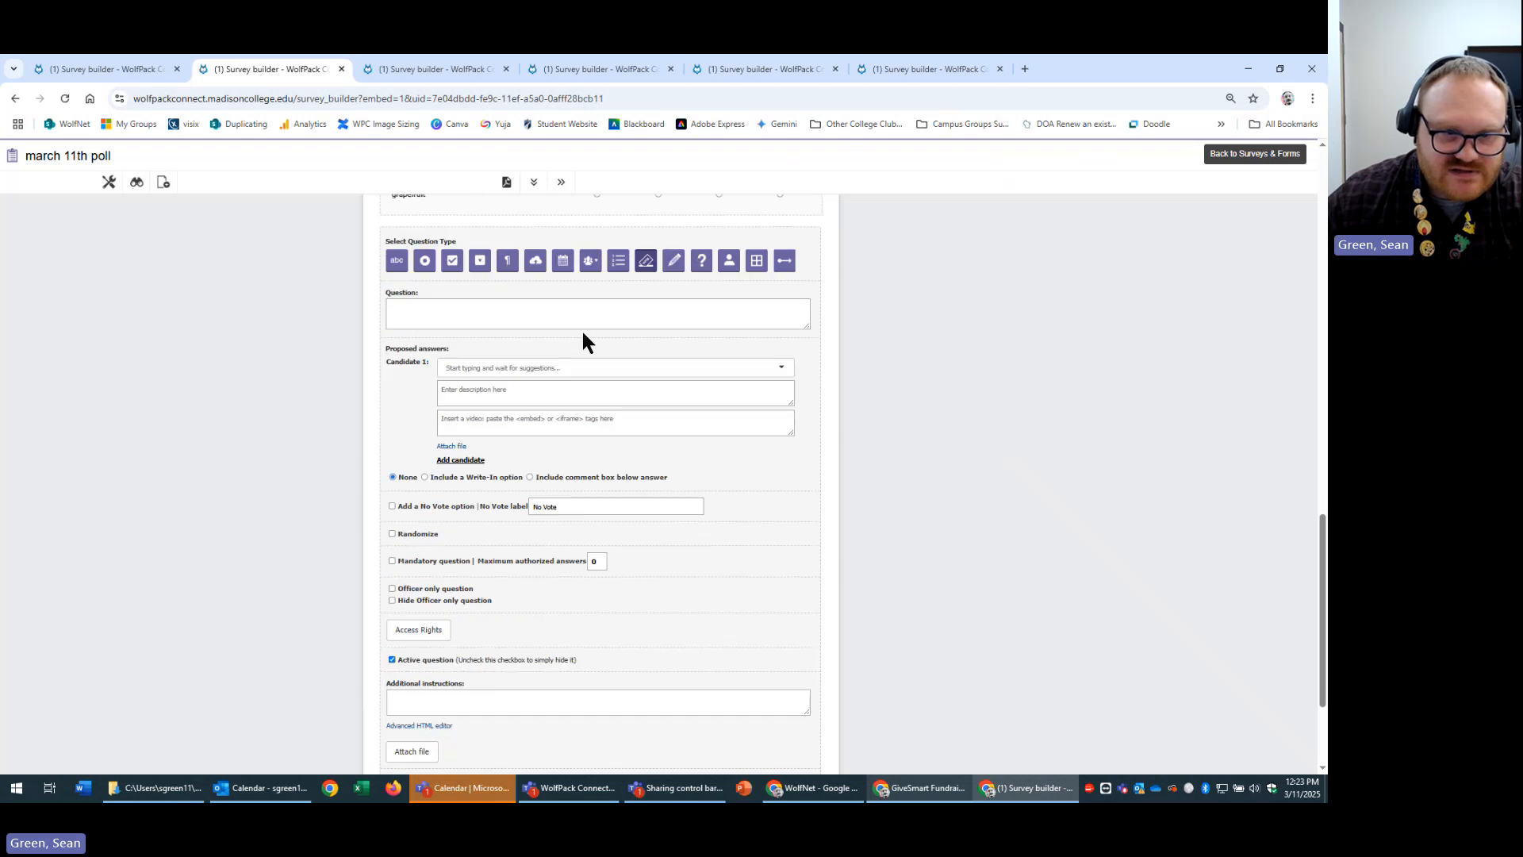
click(512, 298)
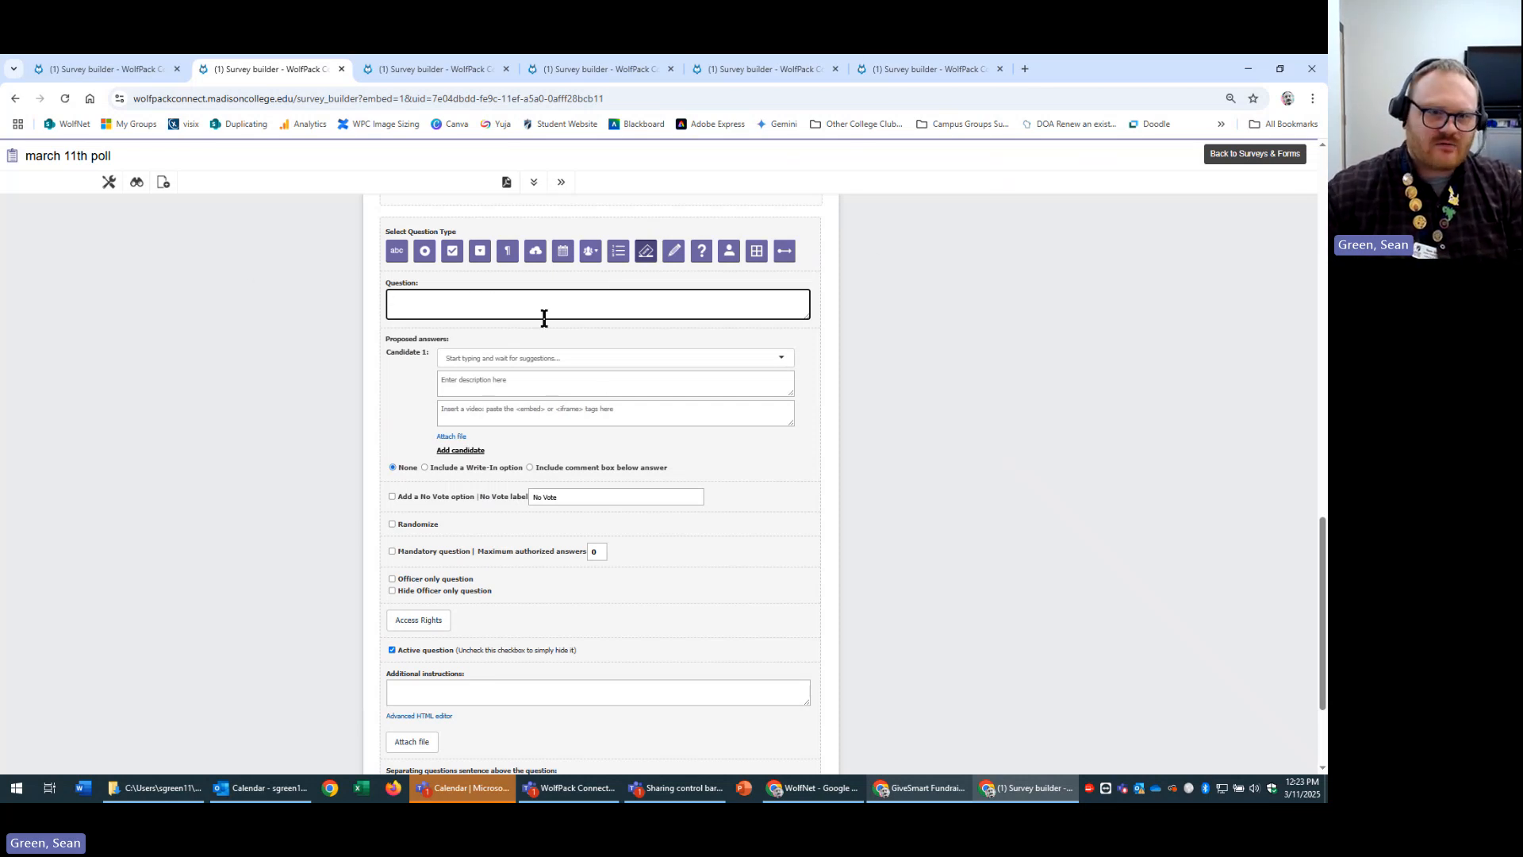
text(p)
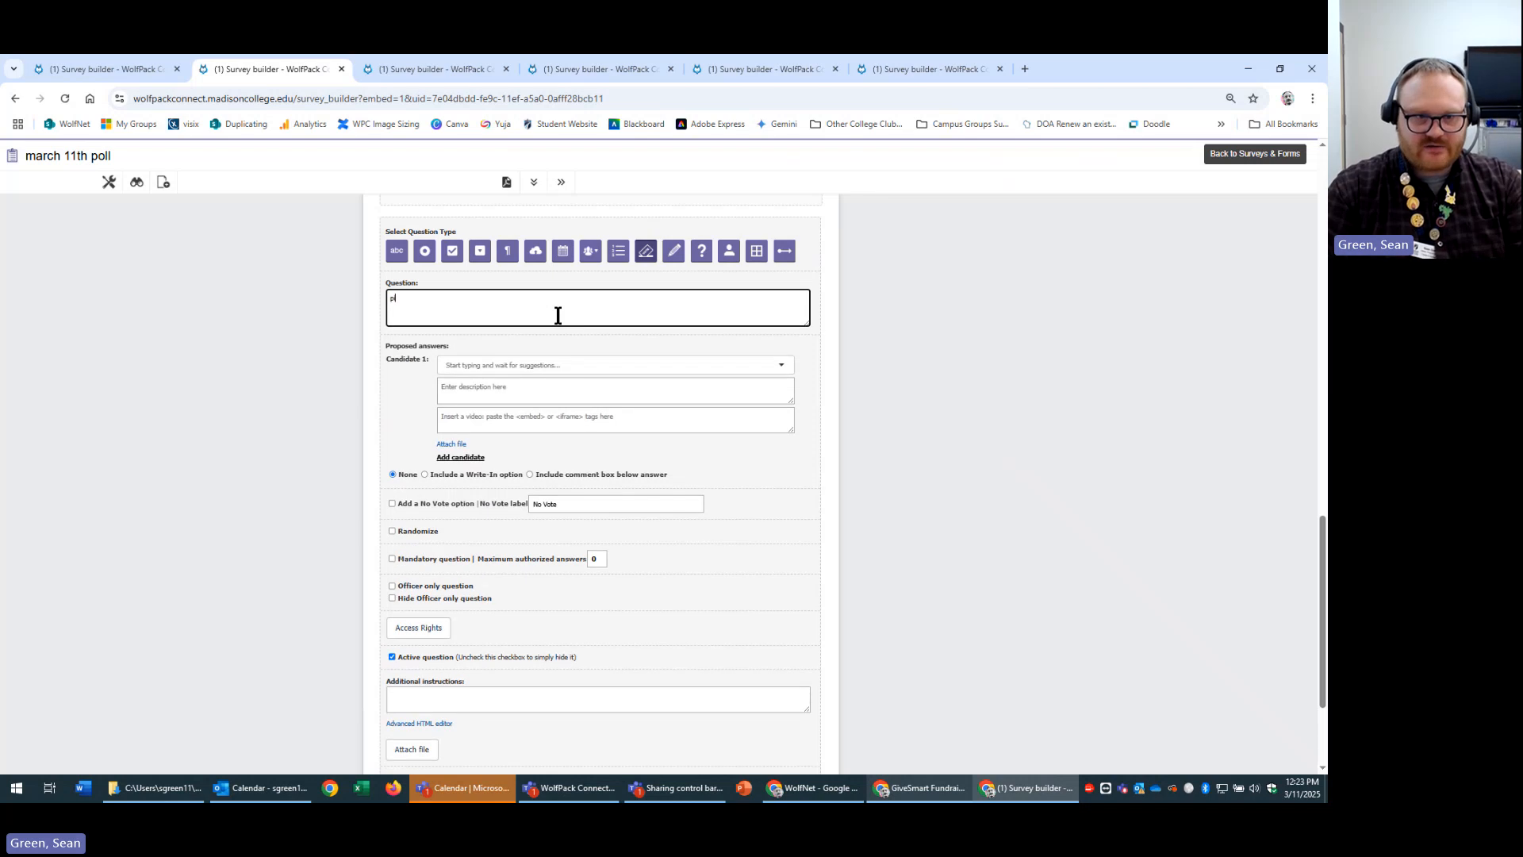
text(ick your)
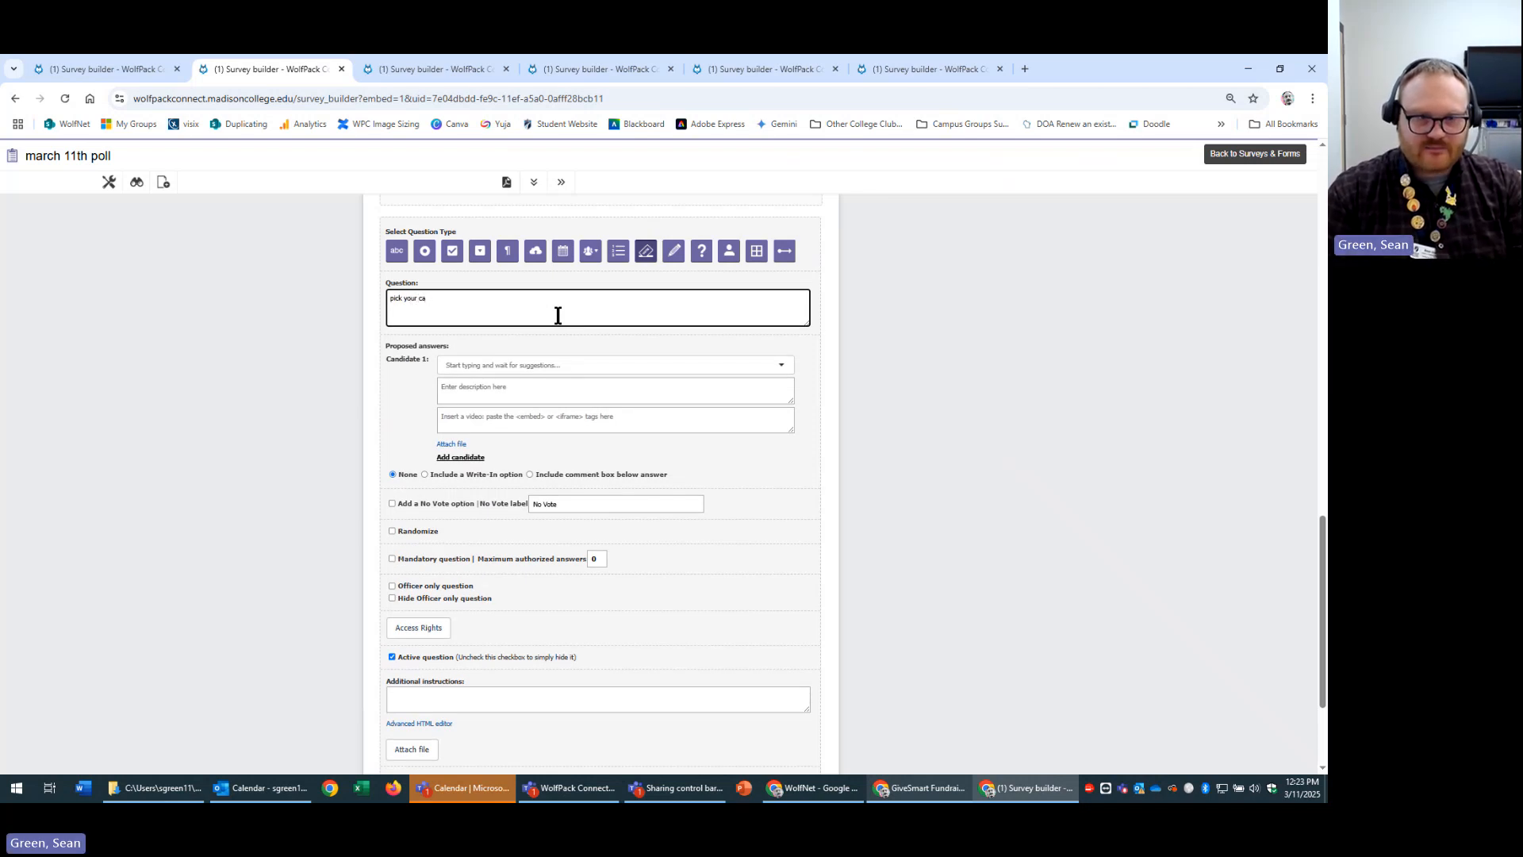
text( person)
Pick a staff member from search as Candidate 1, described 'He is a great guy'.
key(Tab)
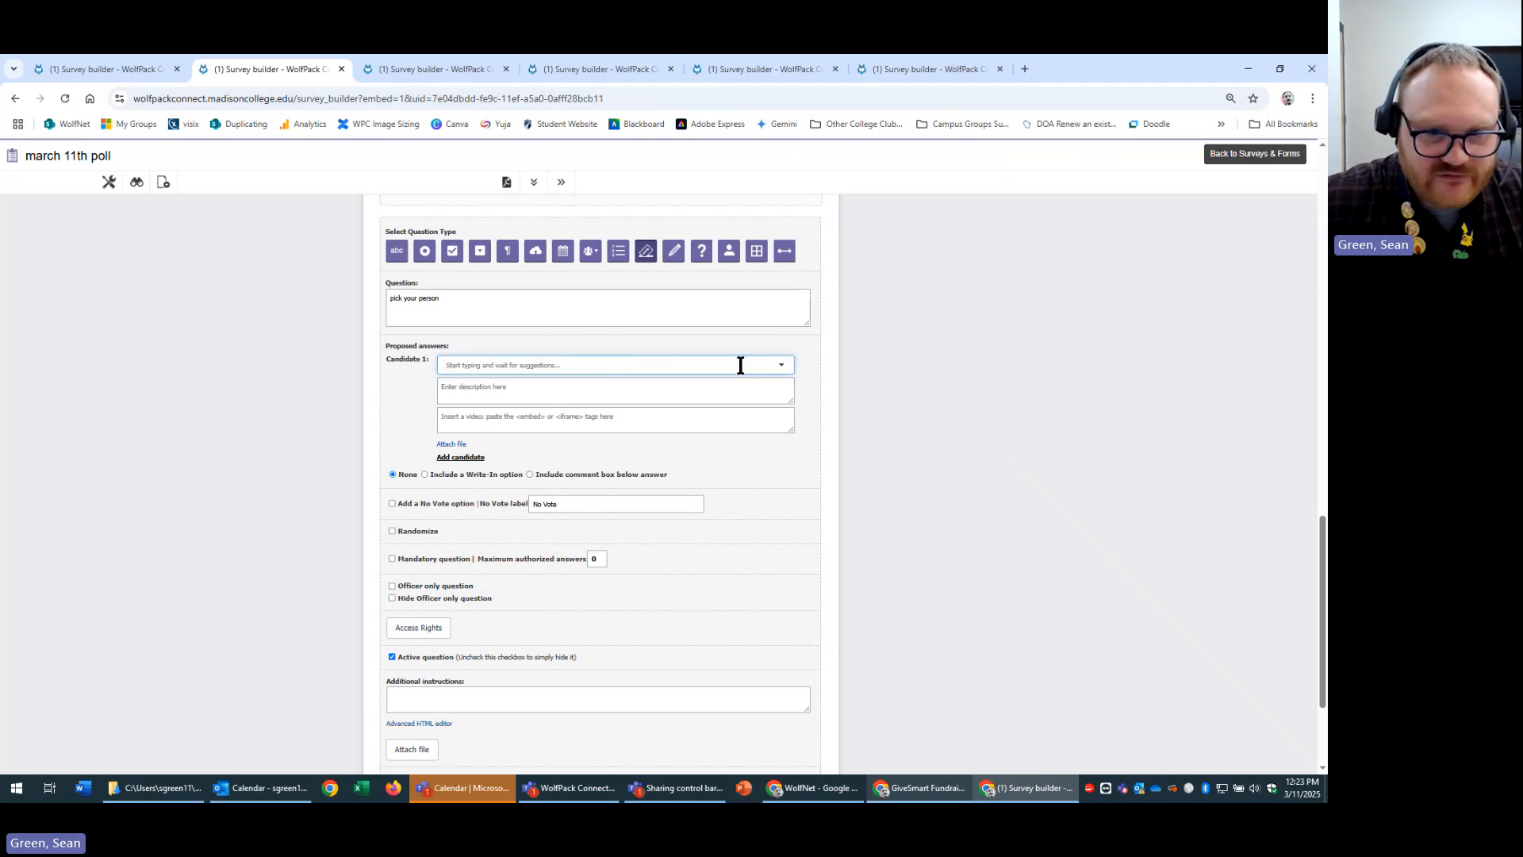
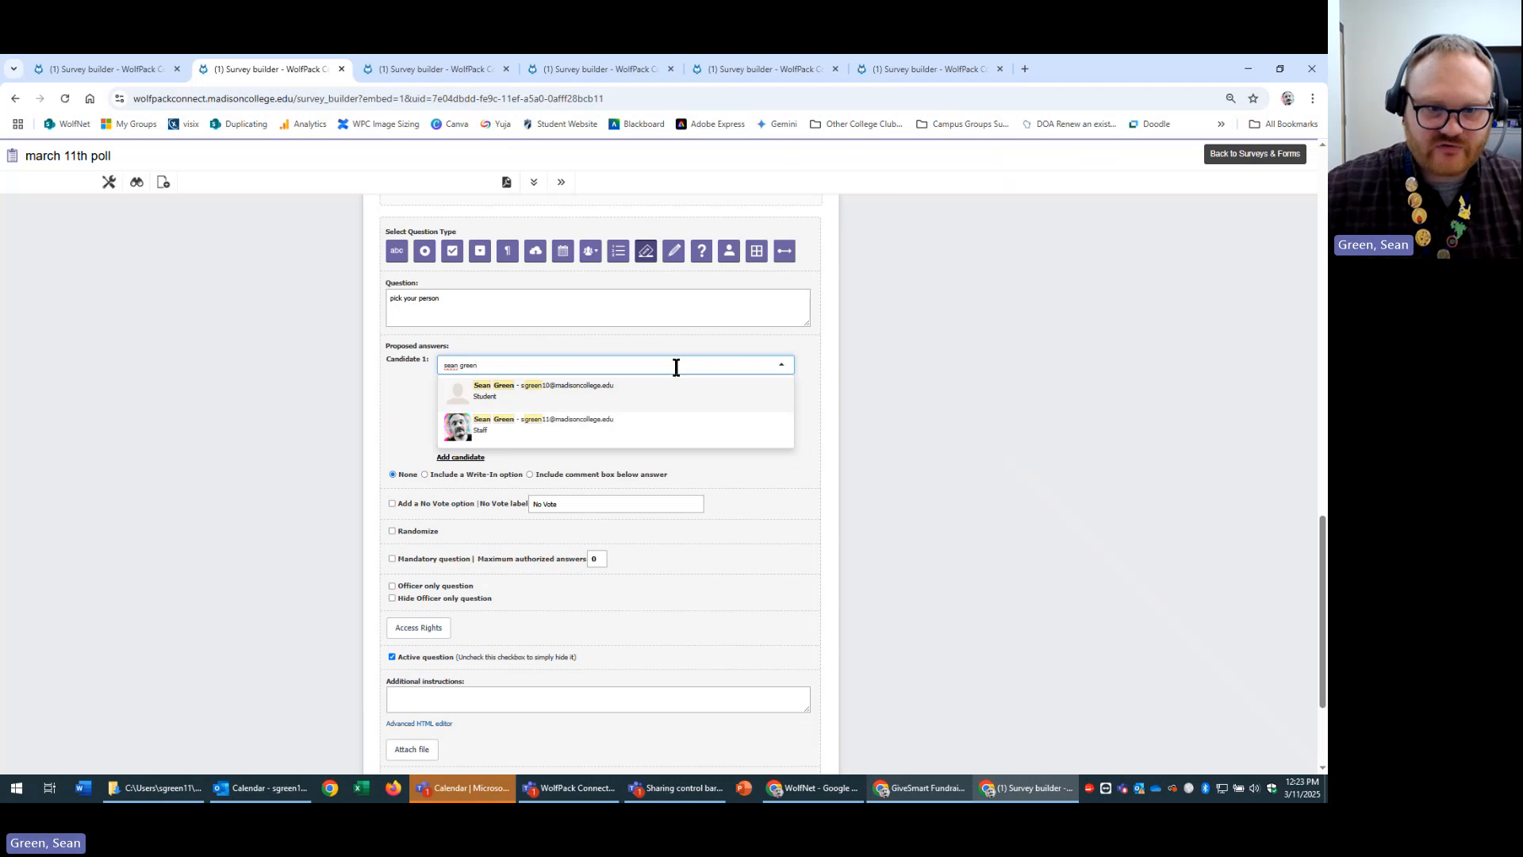
click(647, 387)
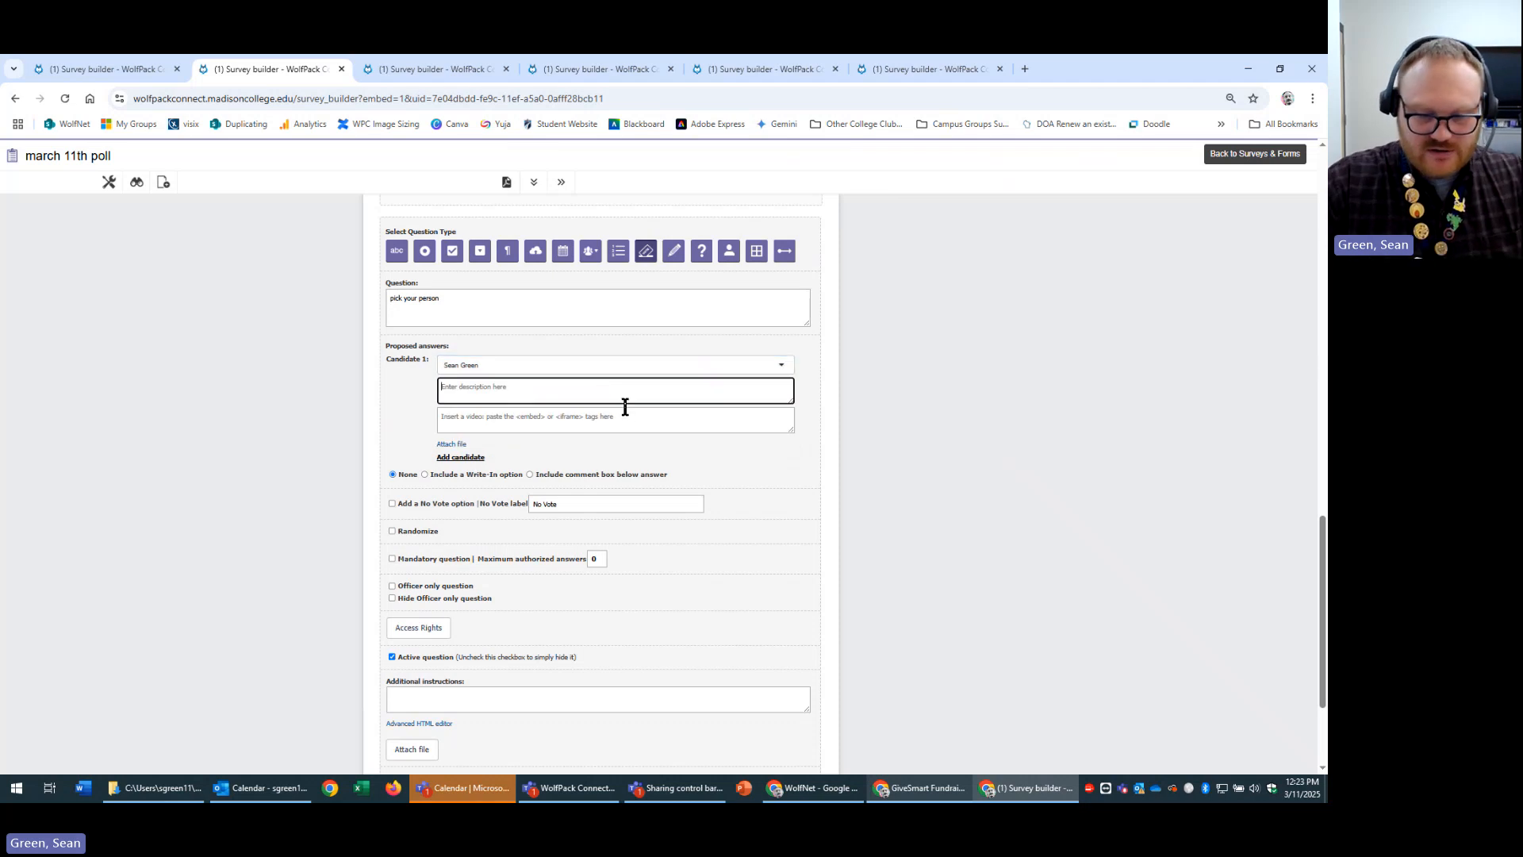
text(H)
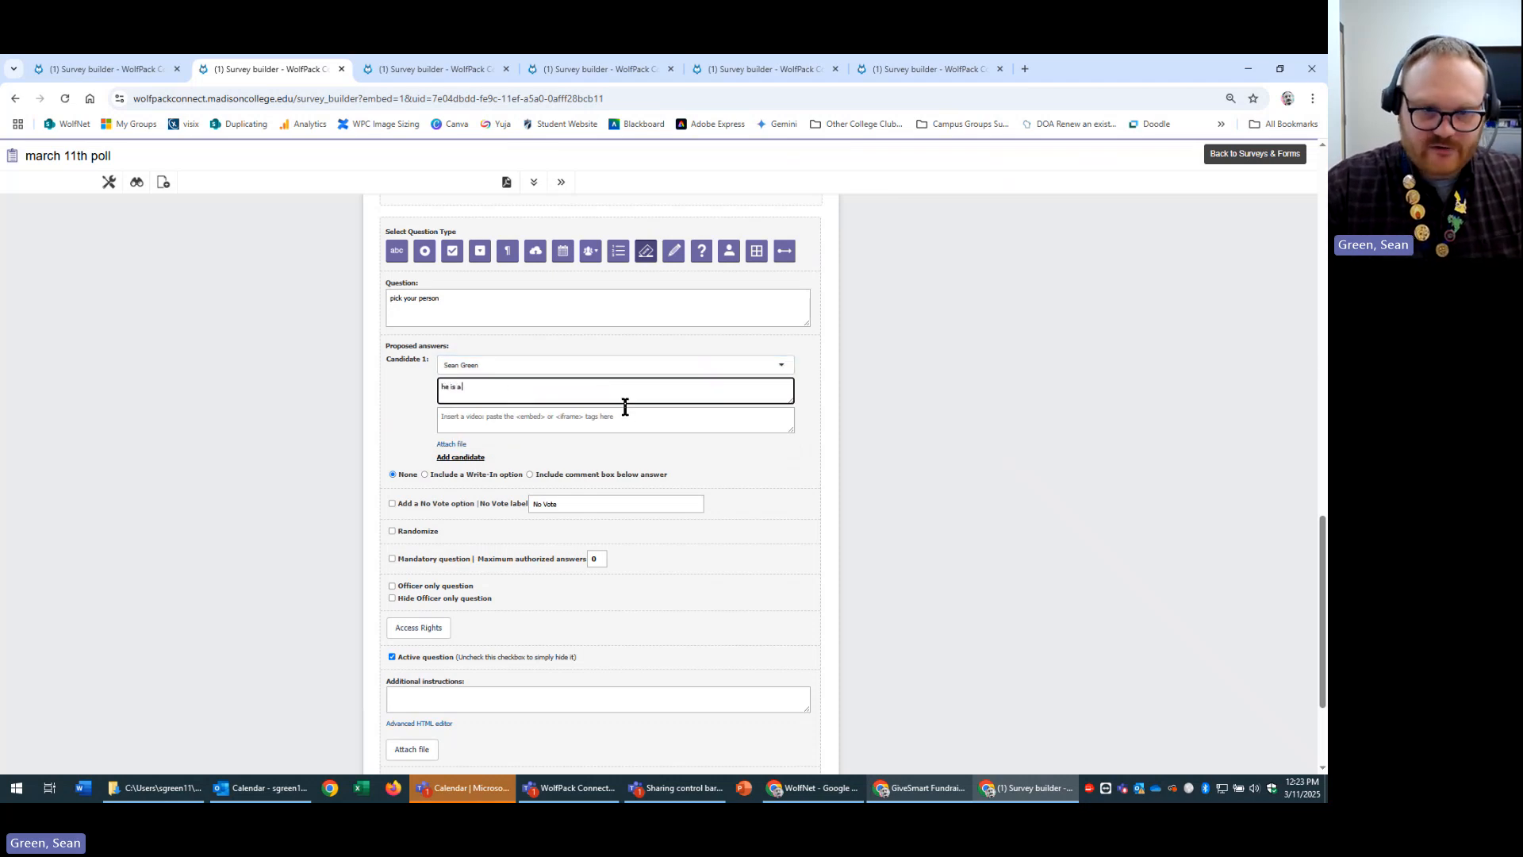
text(e is a great guy)
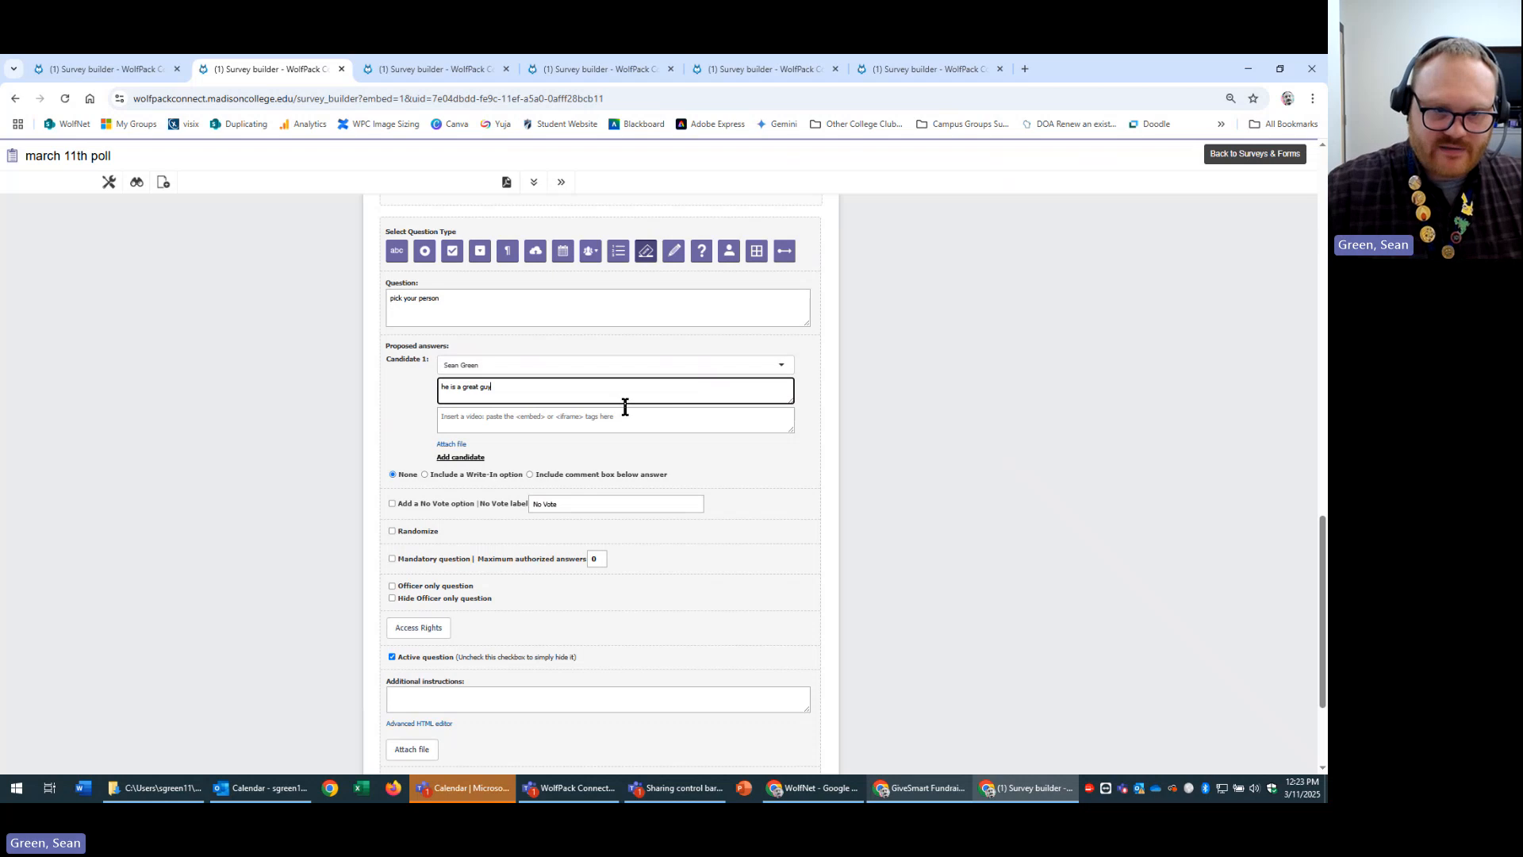
click(636, 413)
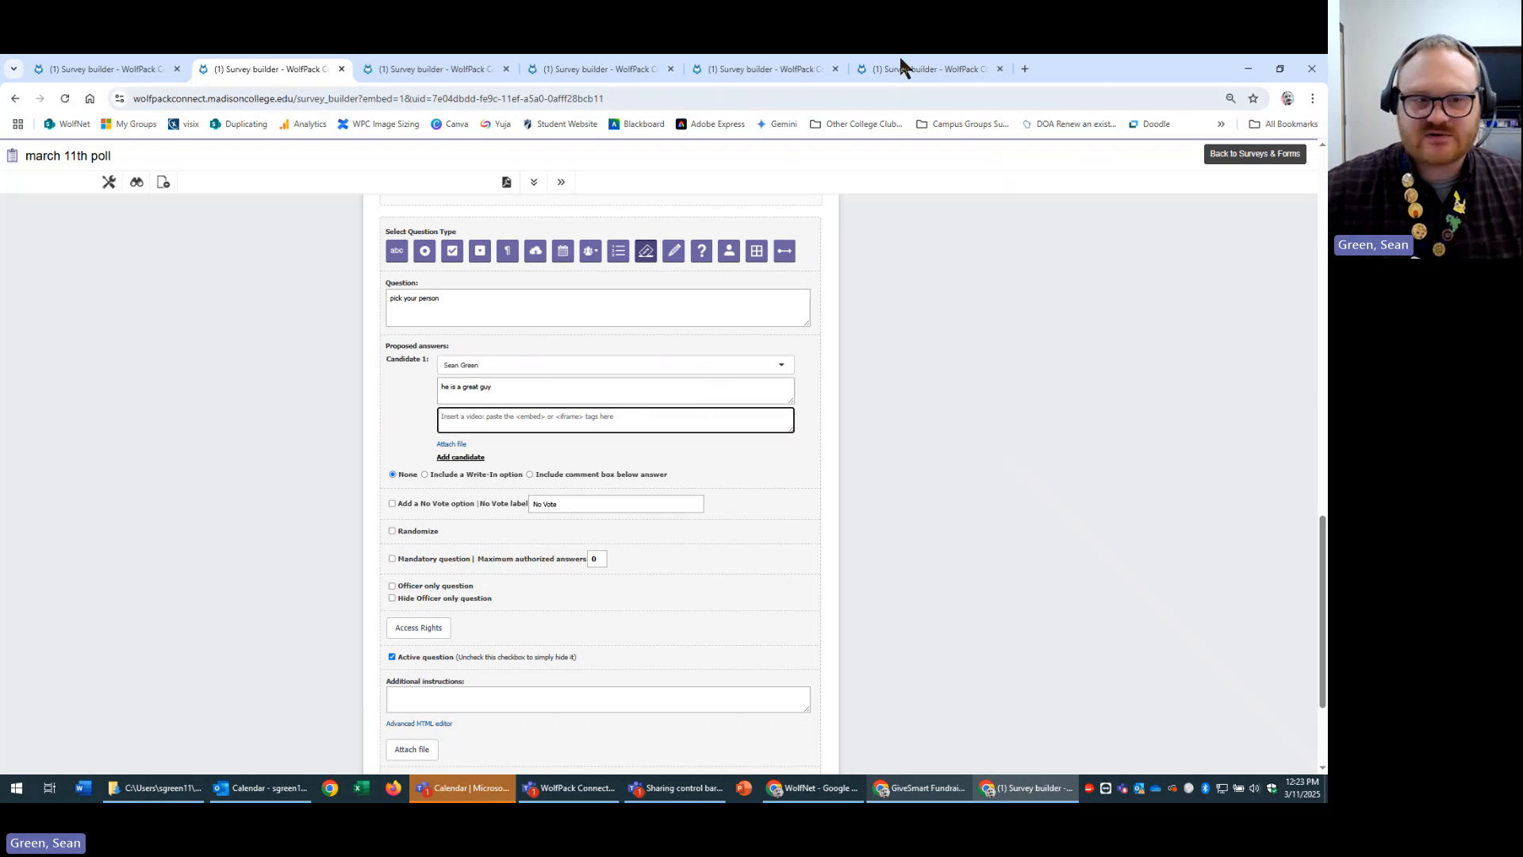
In a new Chrome tab, switch to the Executive Leadership Team account and open YouTube.
click(1025, 68)
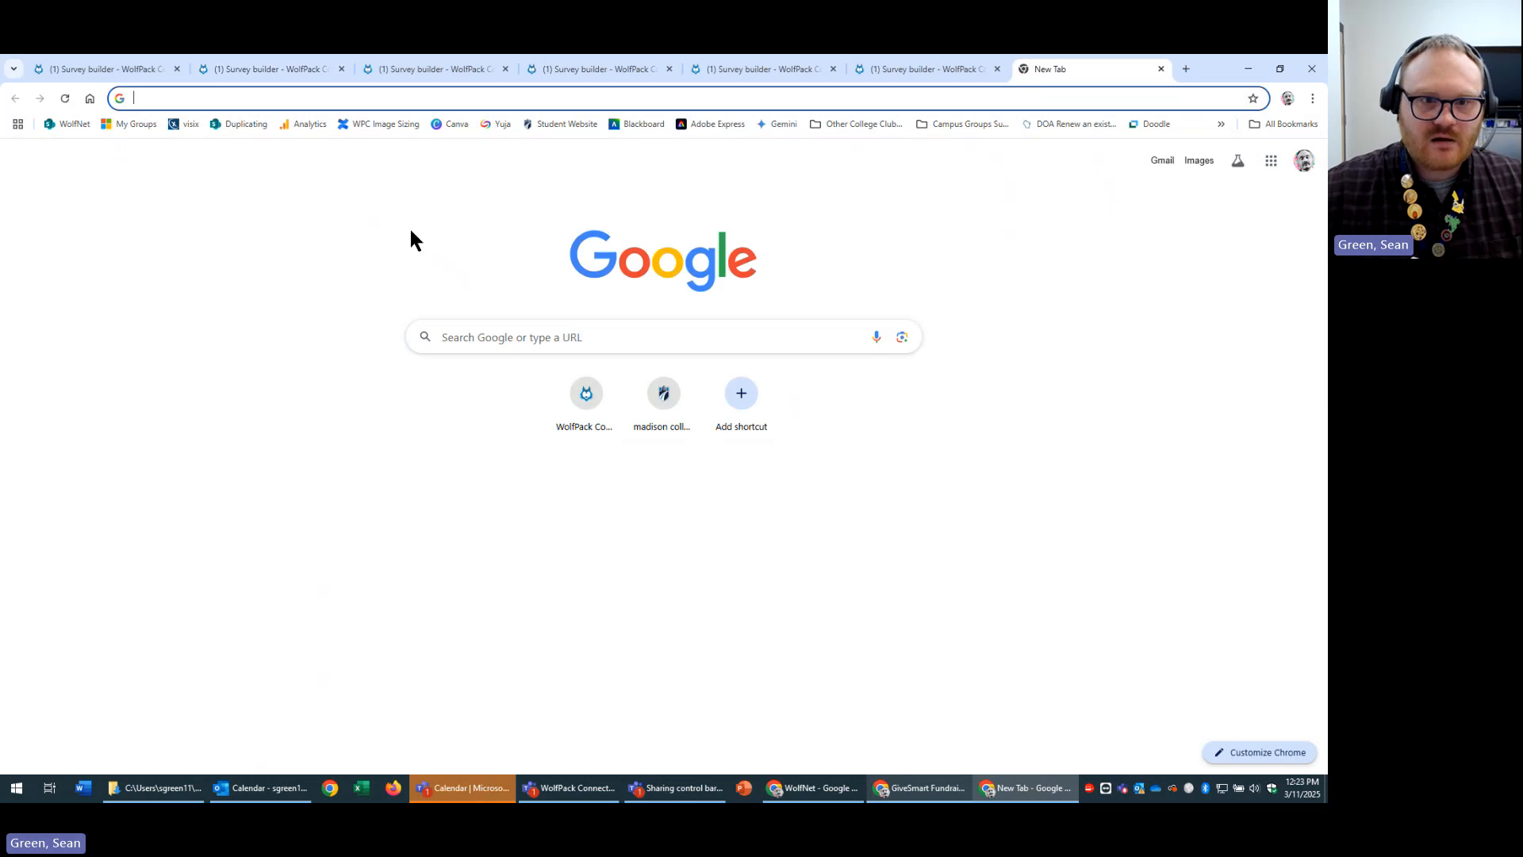
click(1305, 162)
click(1176, 424)
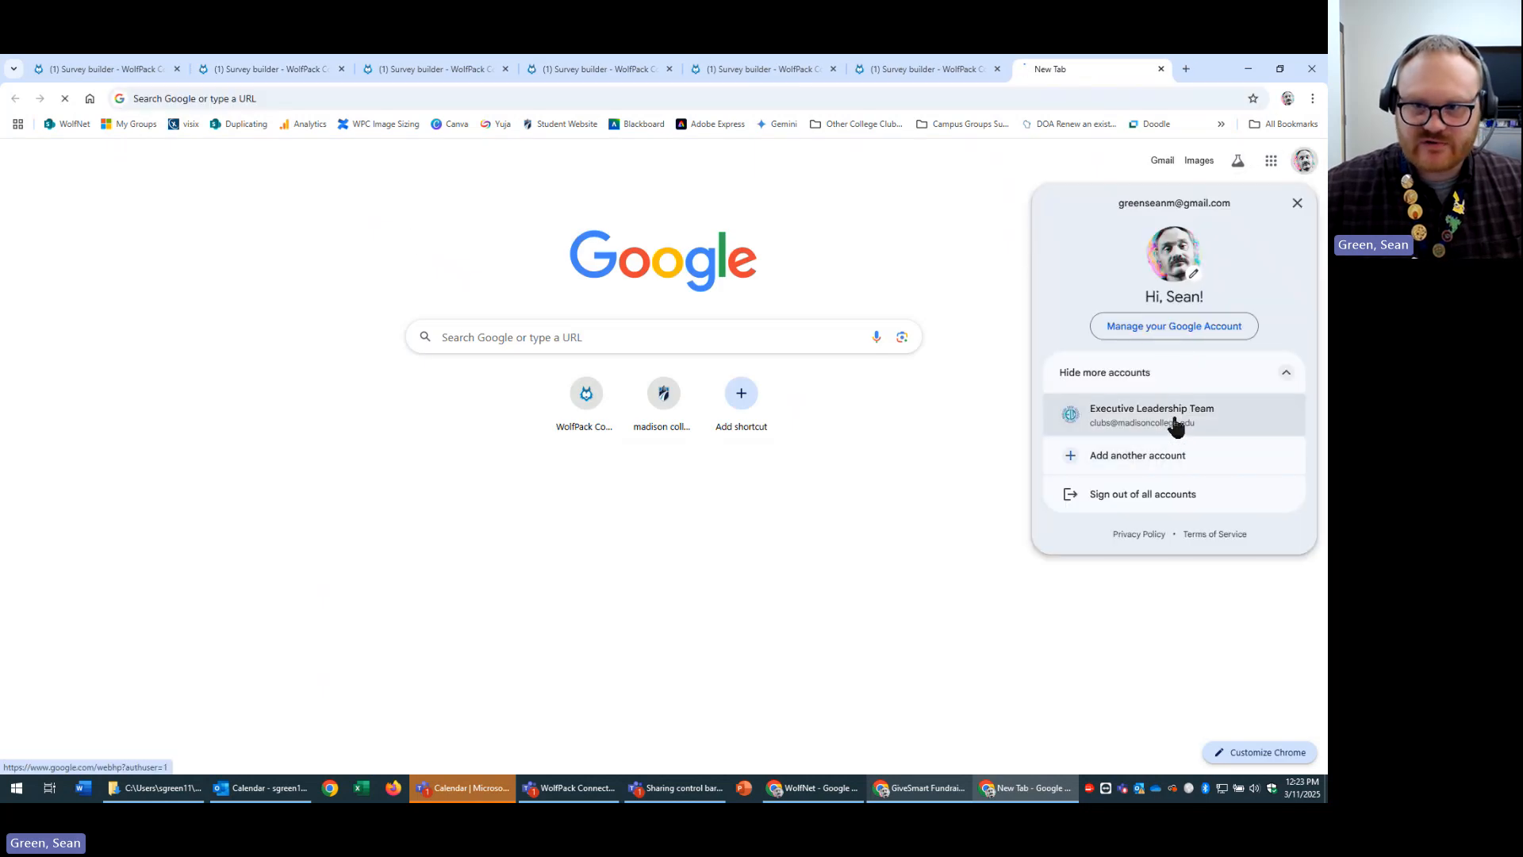
click(1257, 164)
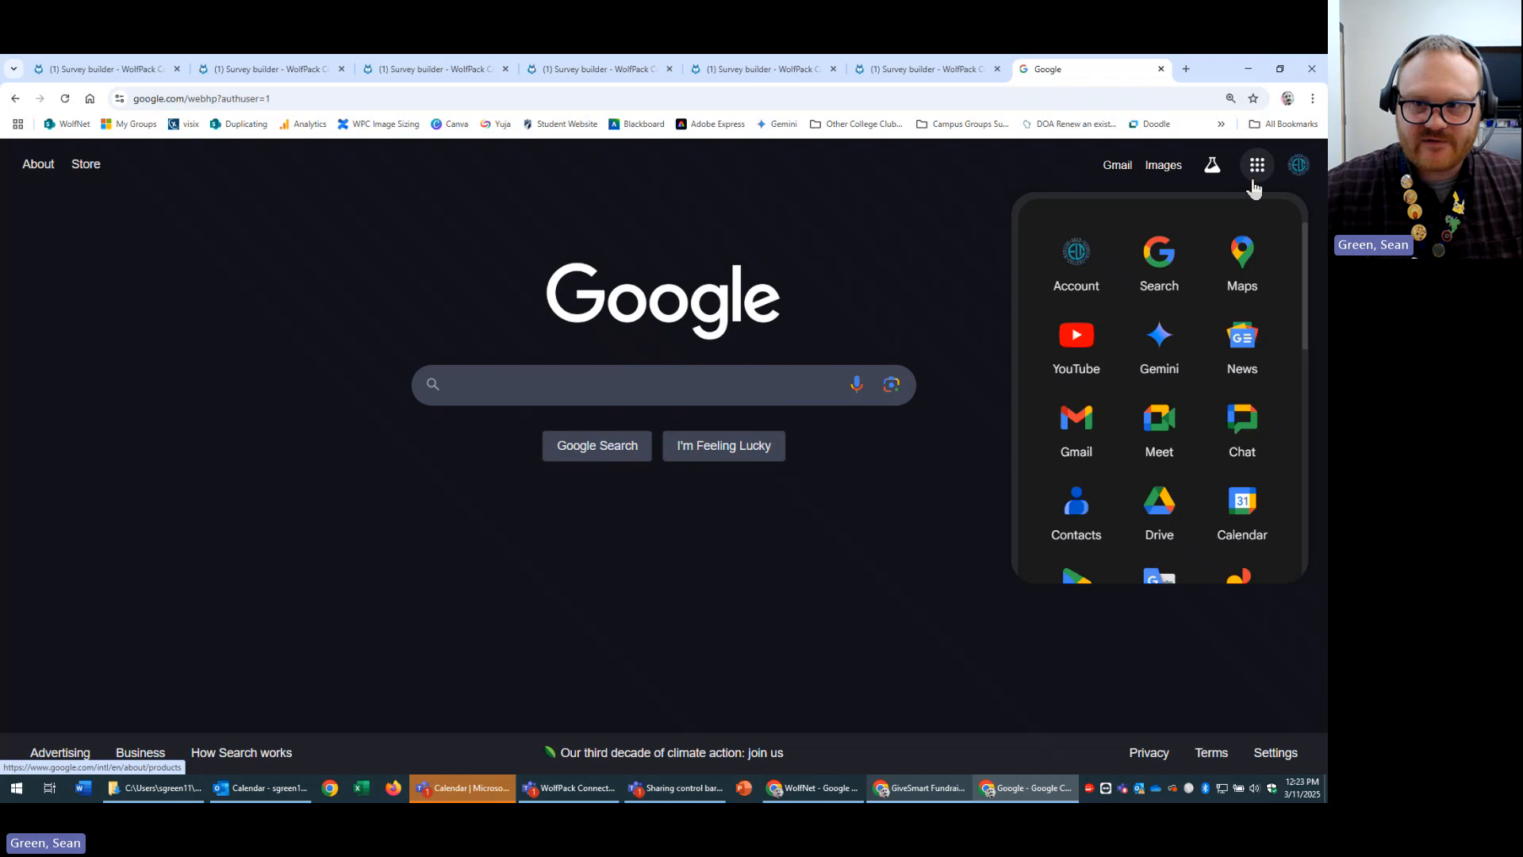
click(1094, 375)
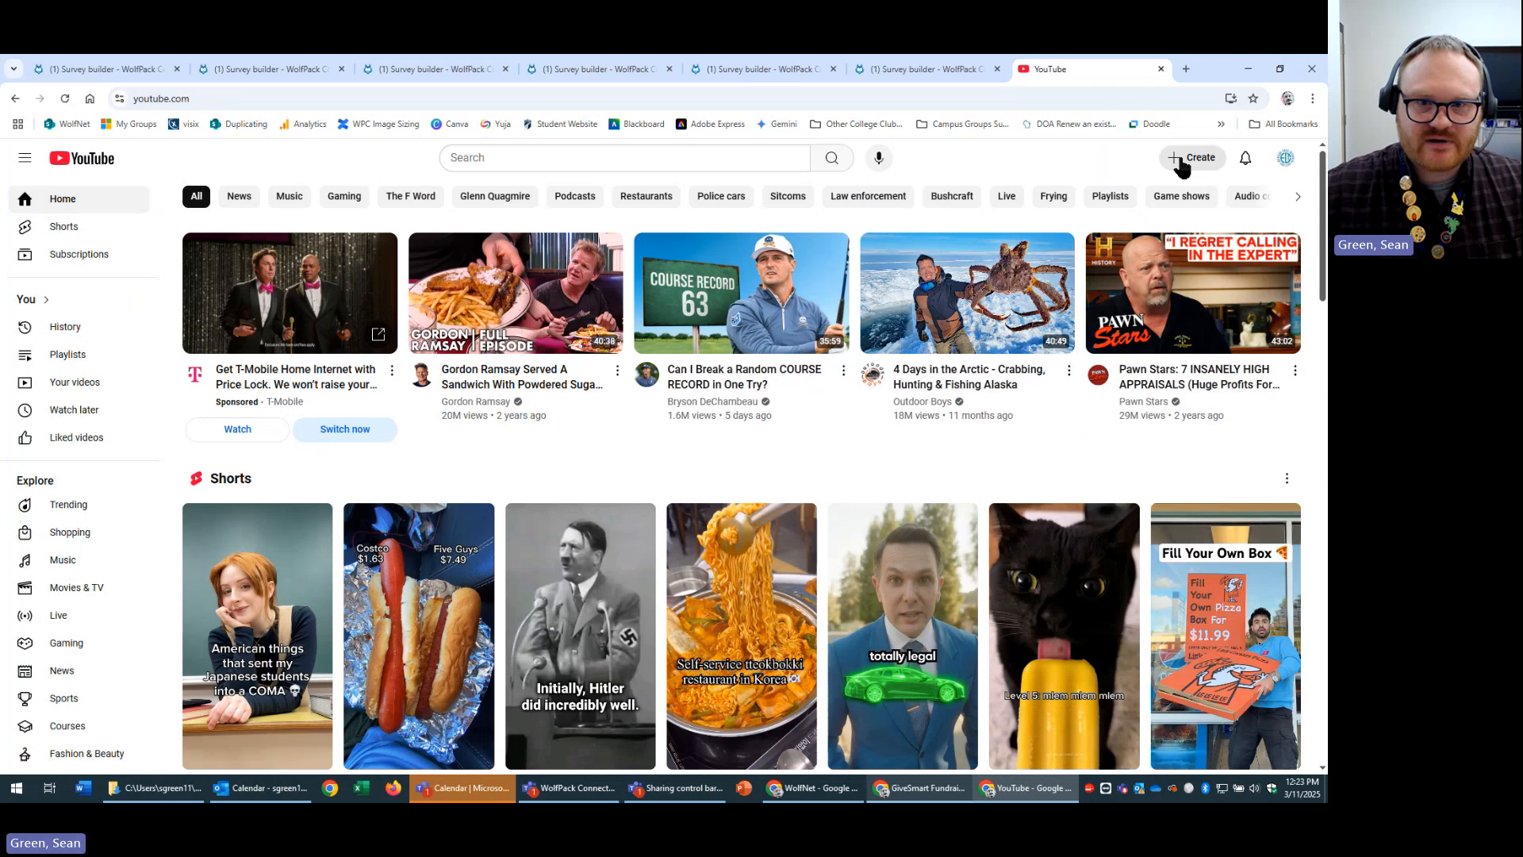
Copy the 'WolfPack Connect Training: Officers' video link in Studio and open its watch page.
click(74, 382)
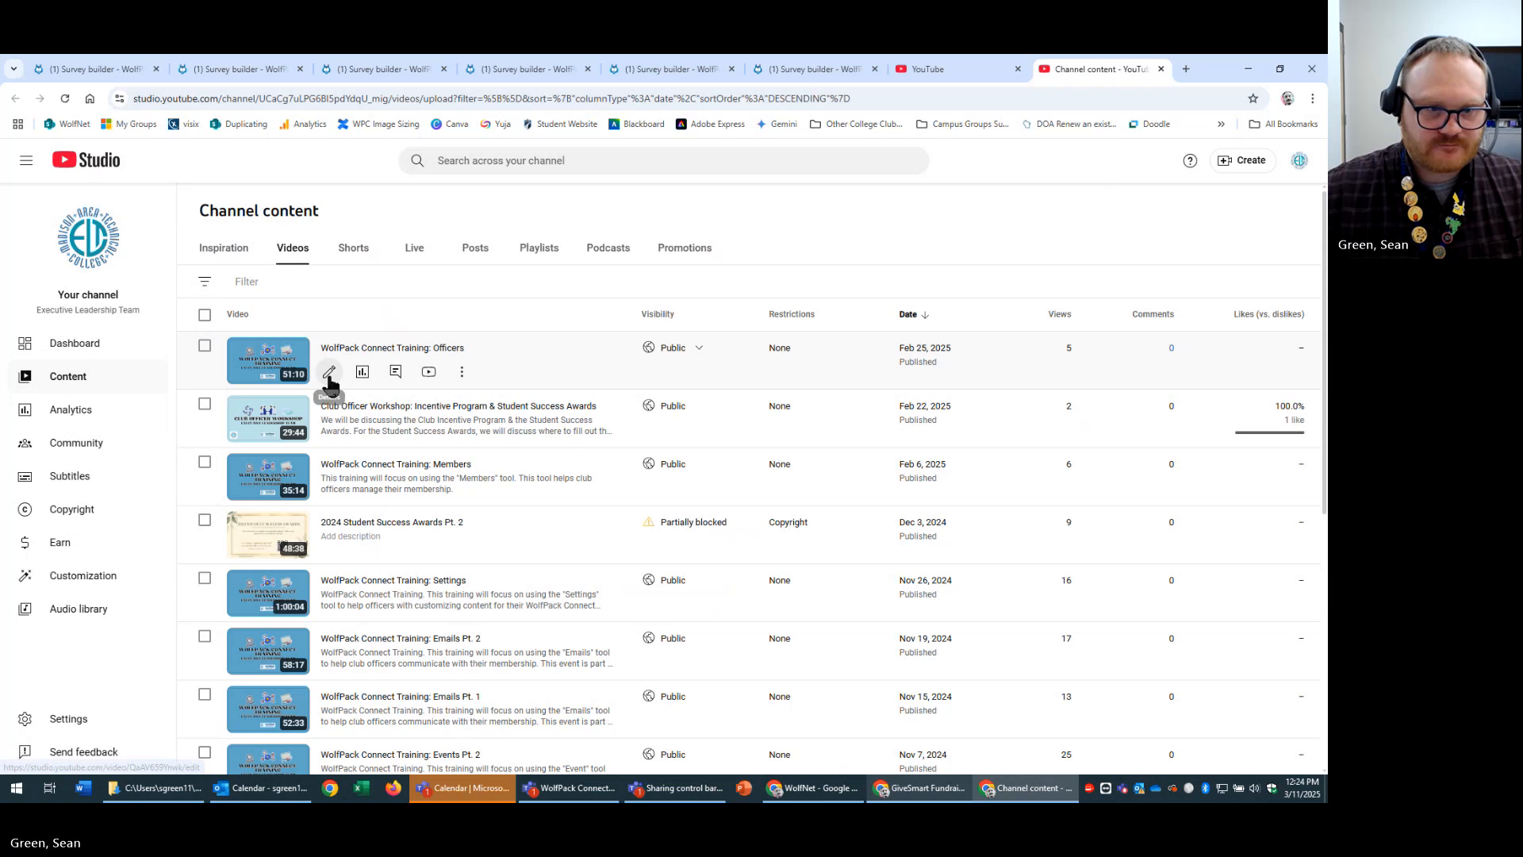
click(328, 373)
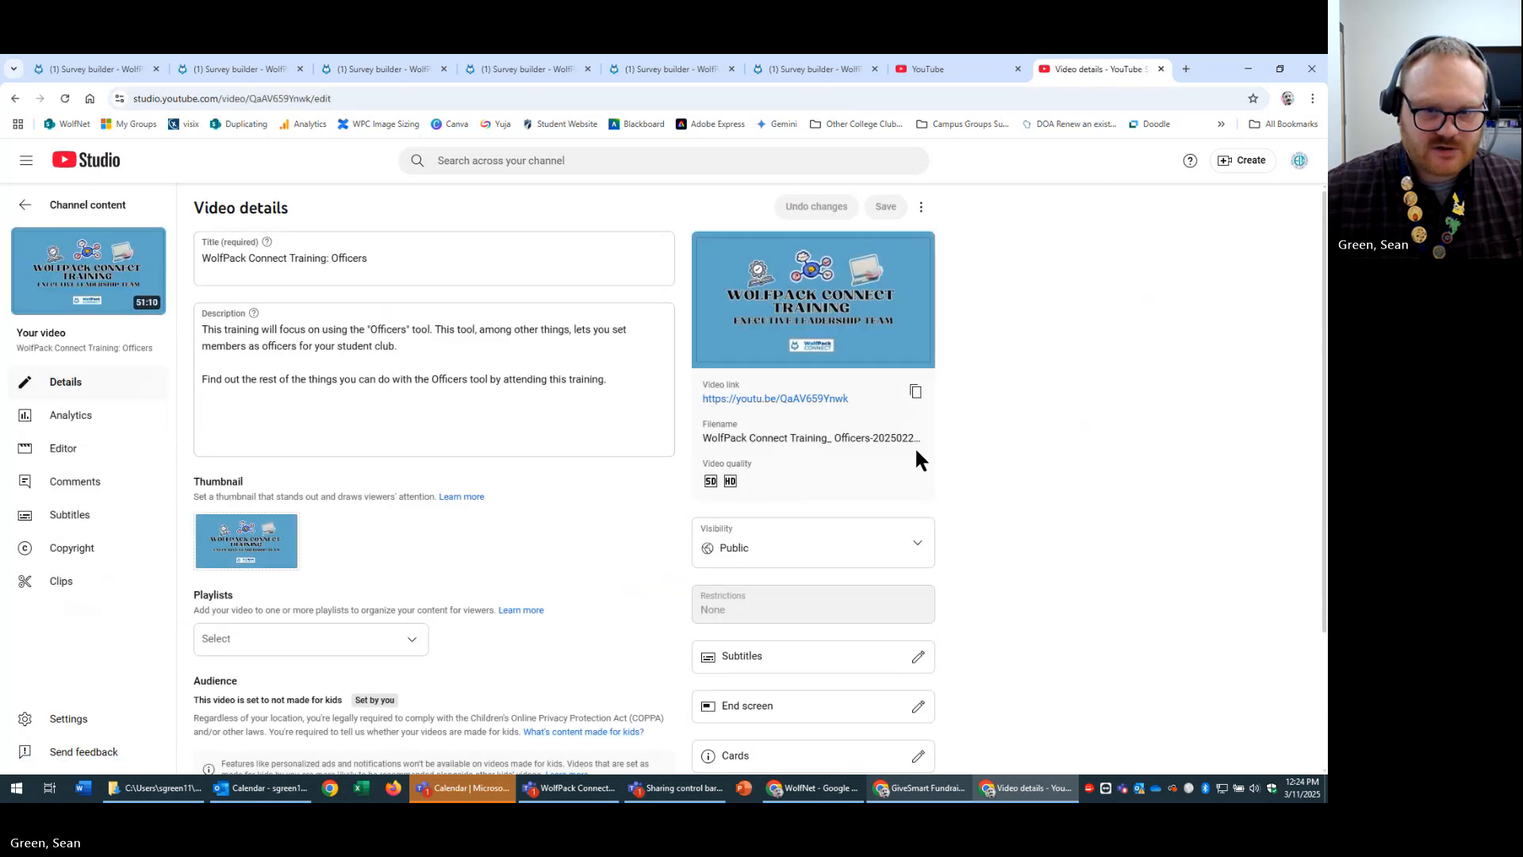
click(916, 392)
mouse_move(97, 262)
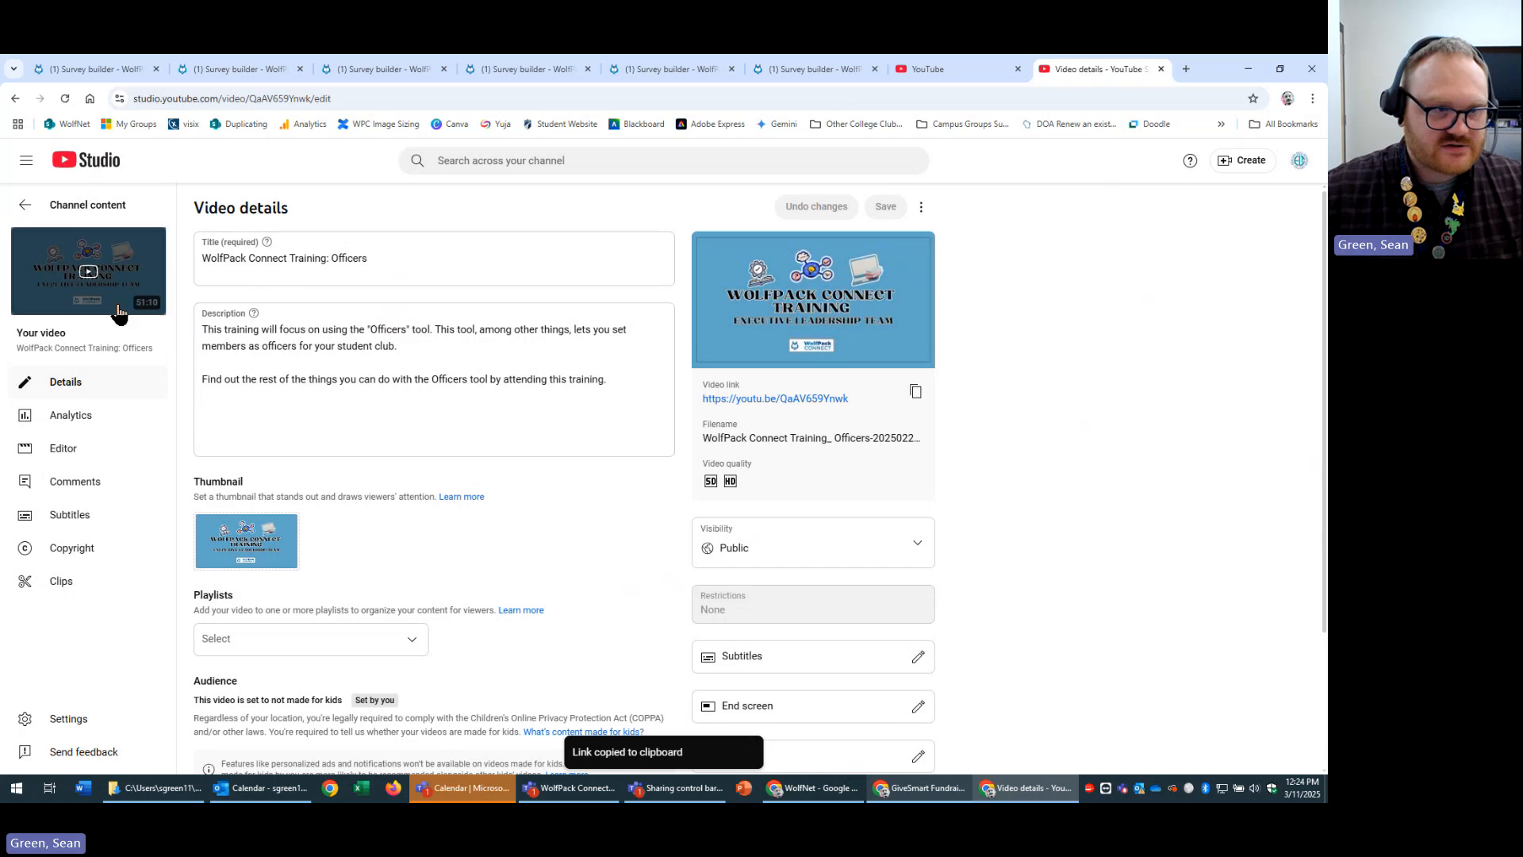
click(151, 273)
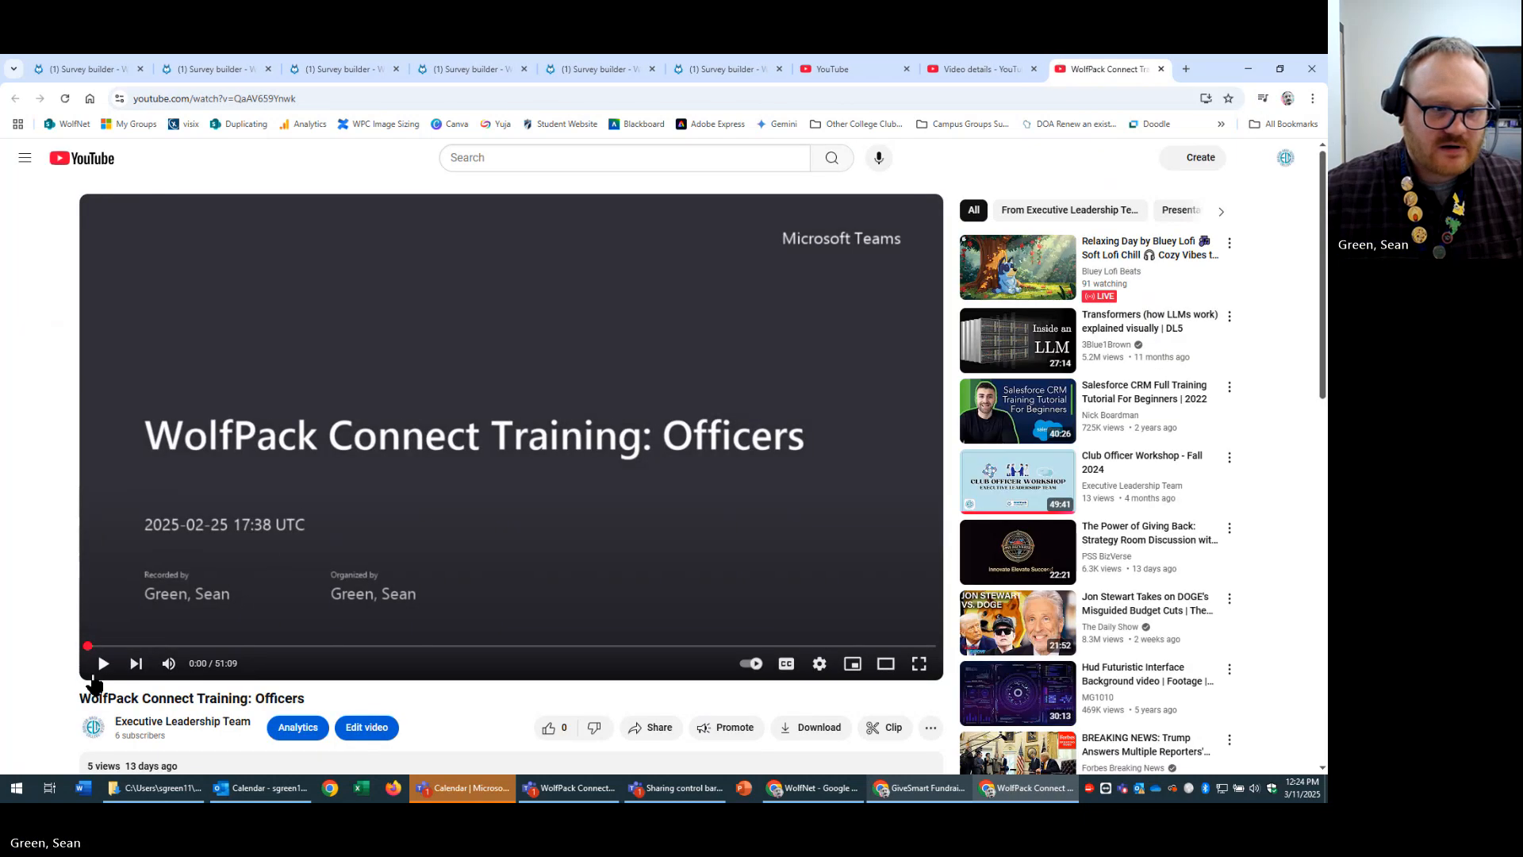
Copy the Officers video's iframe embed code from YouTube's Share > Embed panel.
scroll(398, 565, down, 3)
click(649, 450)
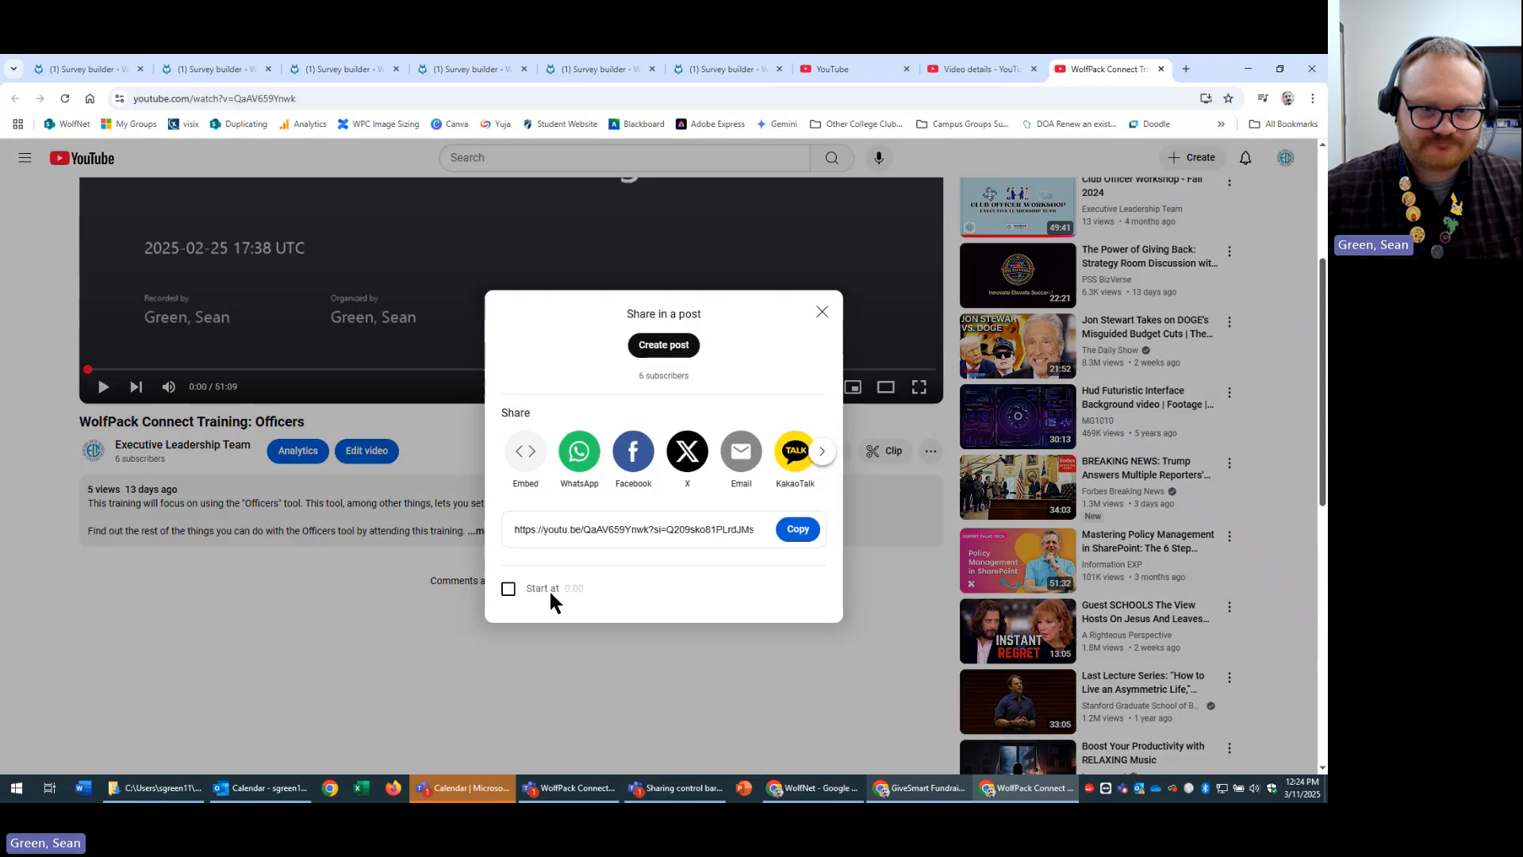
click(525, 452)
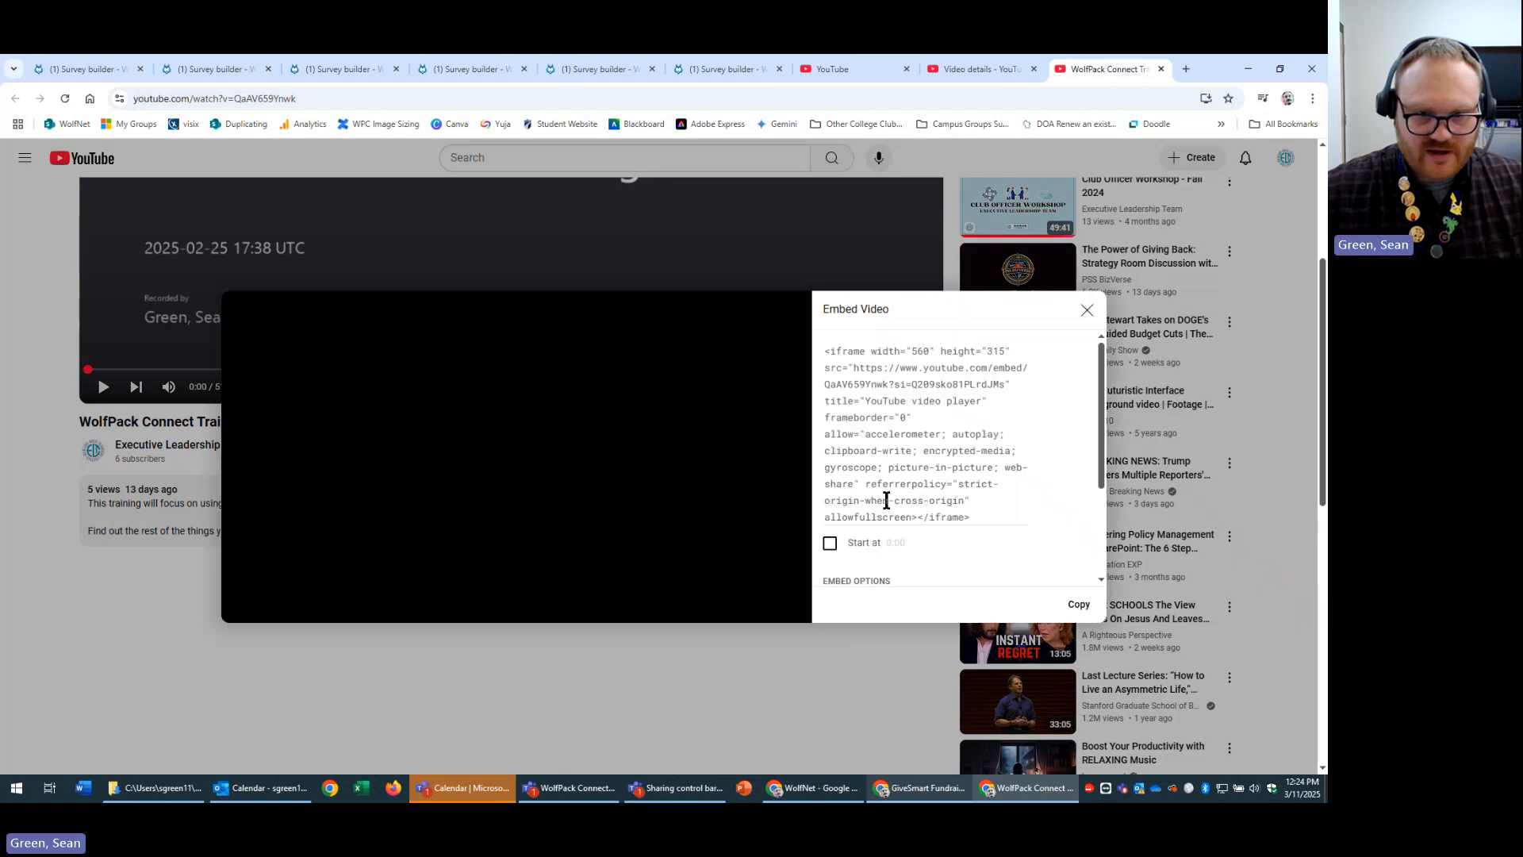
click(968, 434)
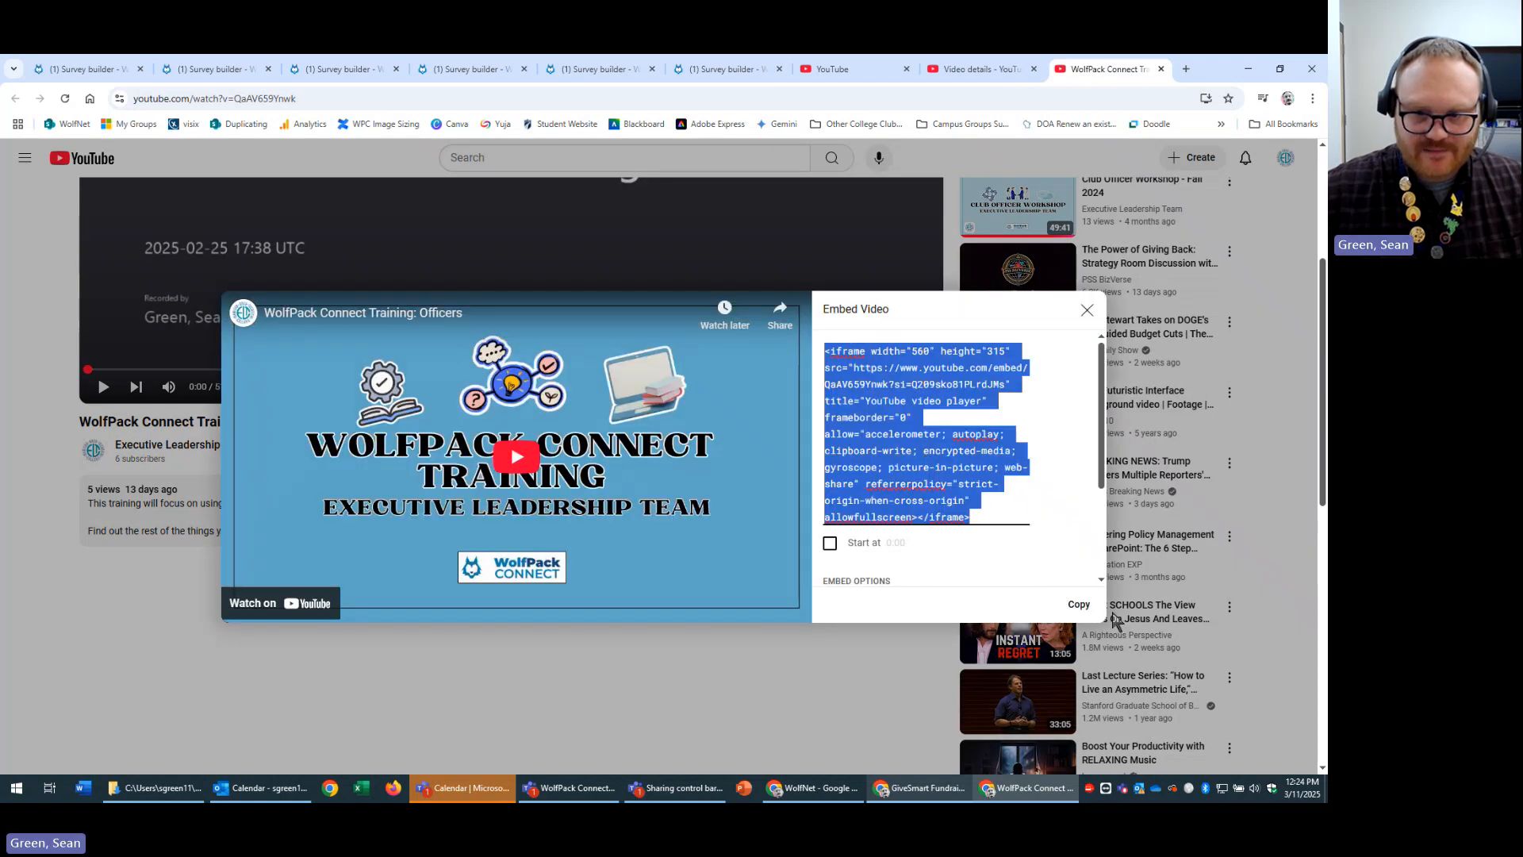
click(1088, 617)
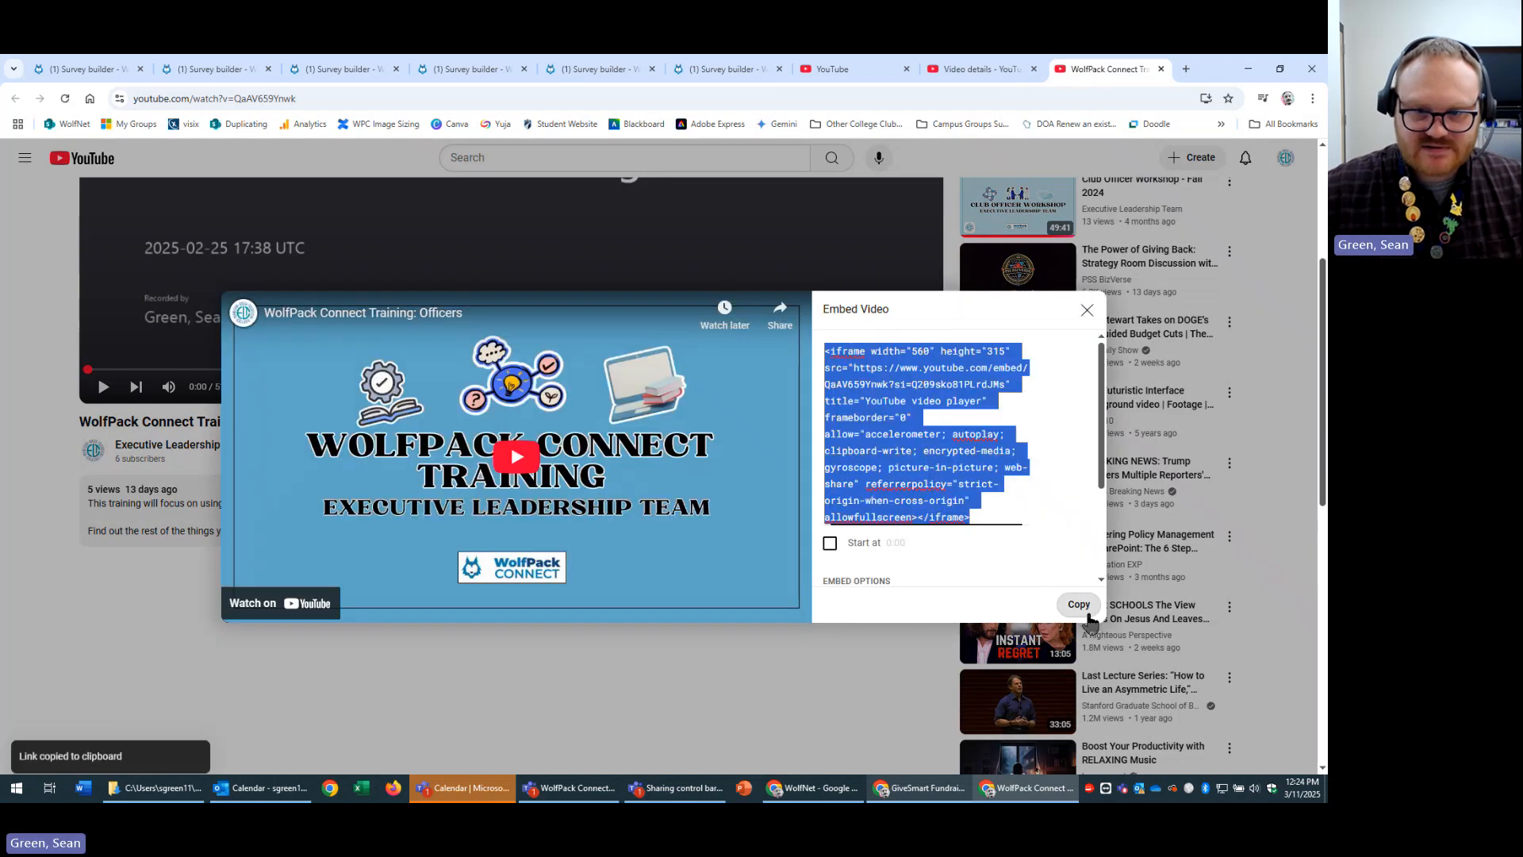
click(983, 71)
Paste the Officers video embed code into Candidate 1's video field in the march 11th poll.
click(546, 64)
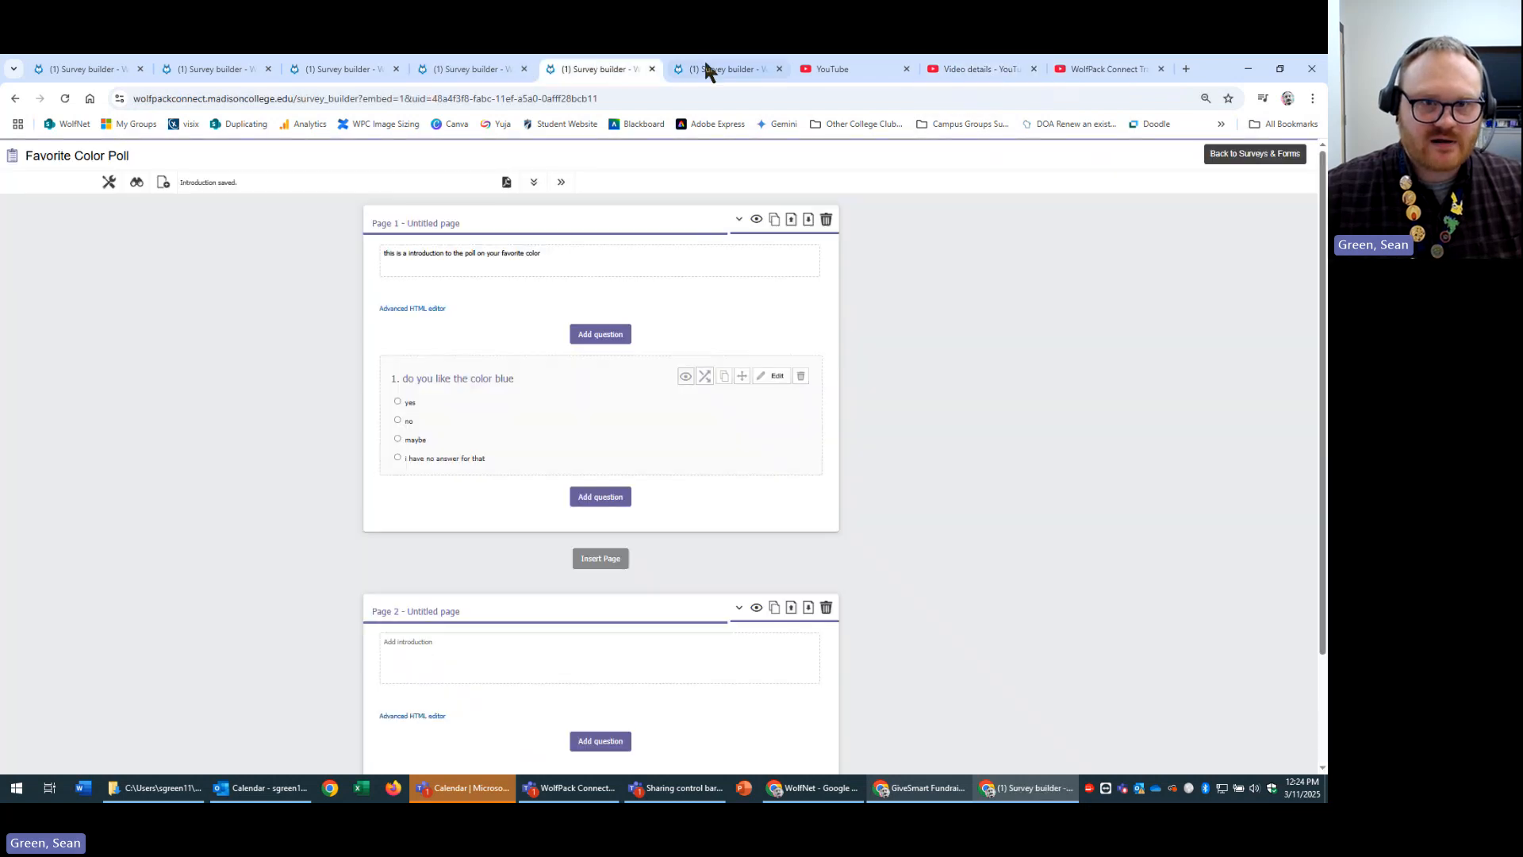
click(321, 69)
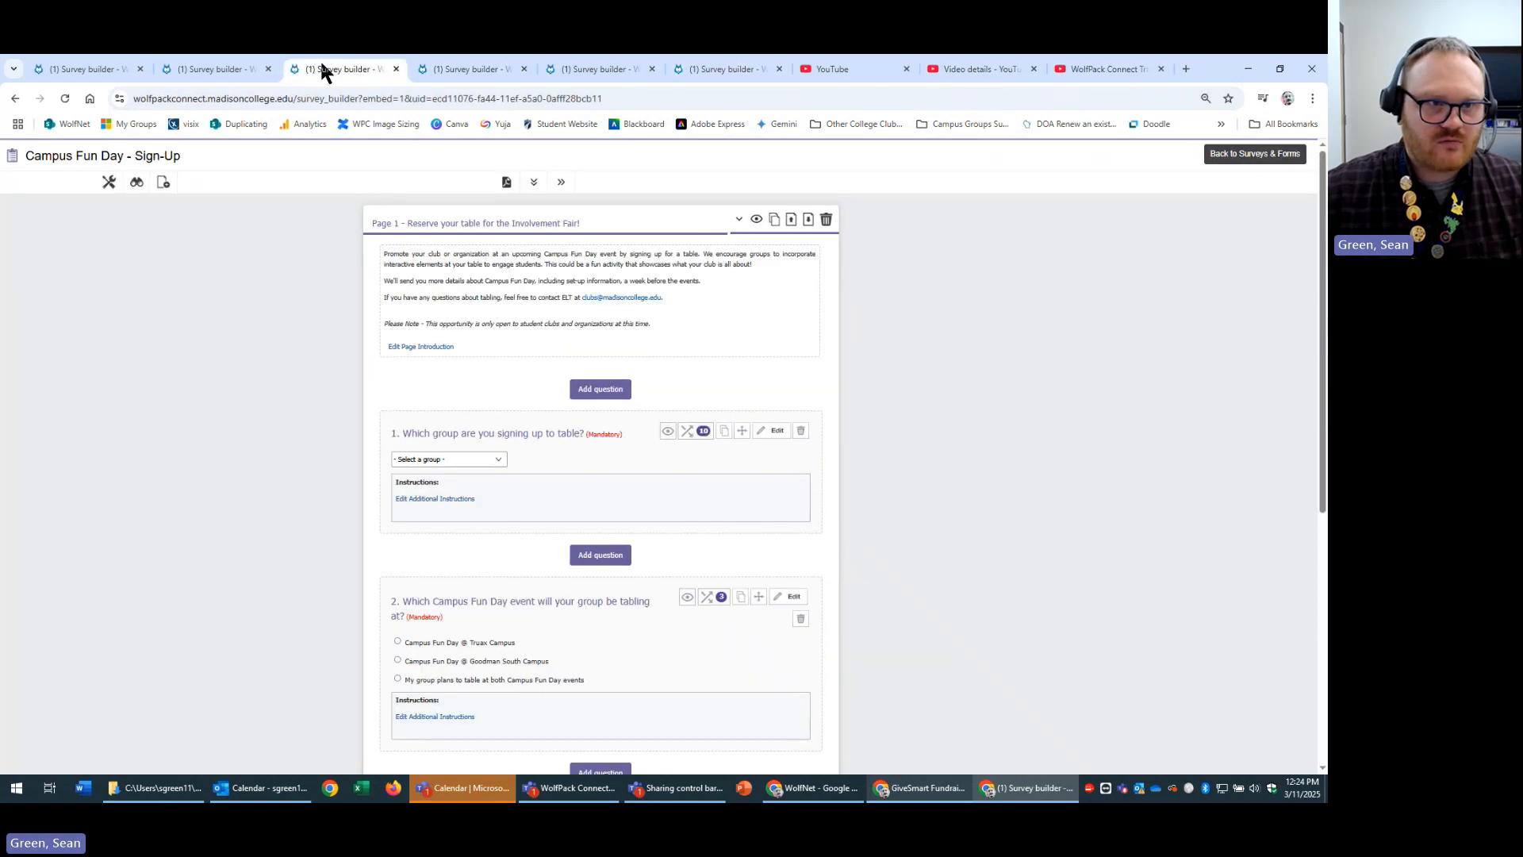
click(251, 71)
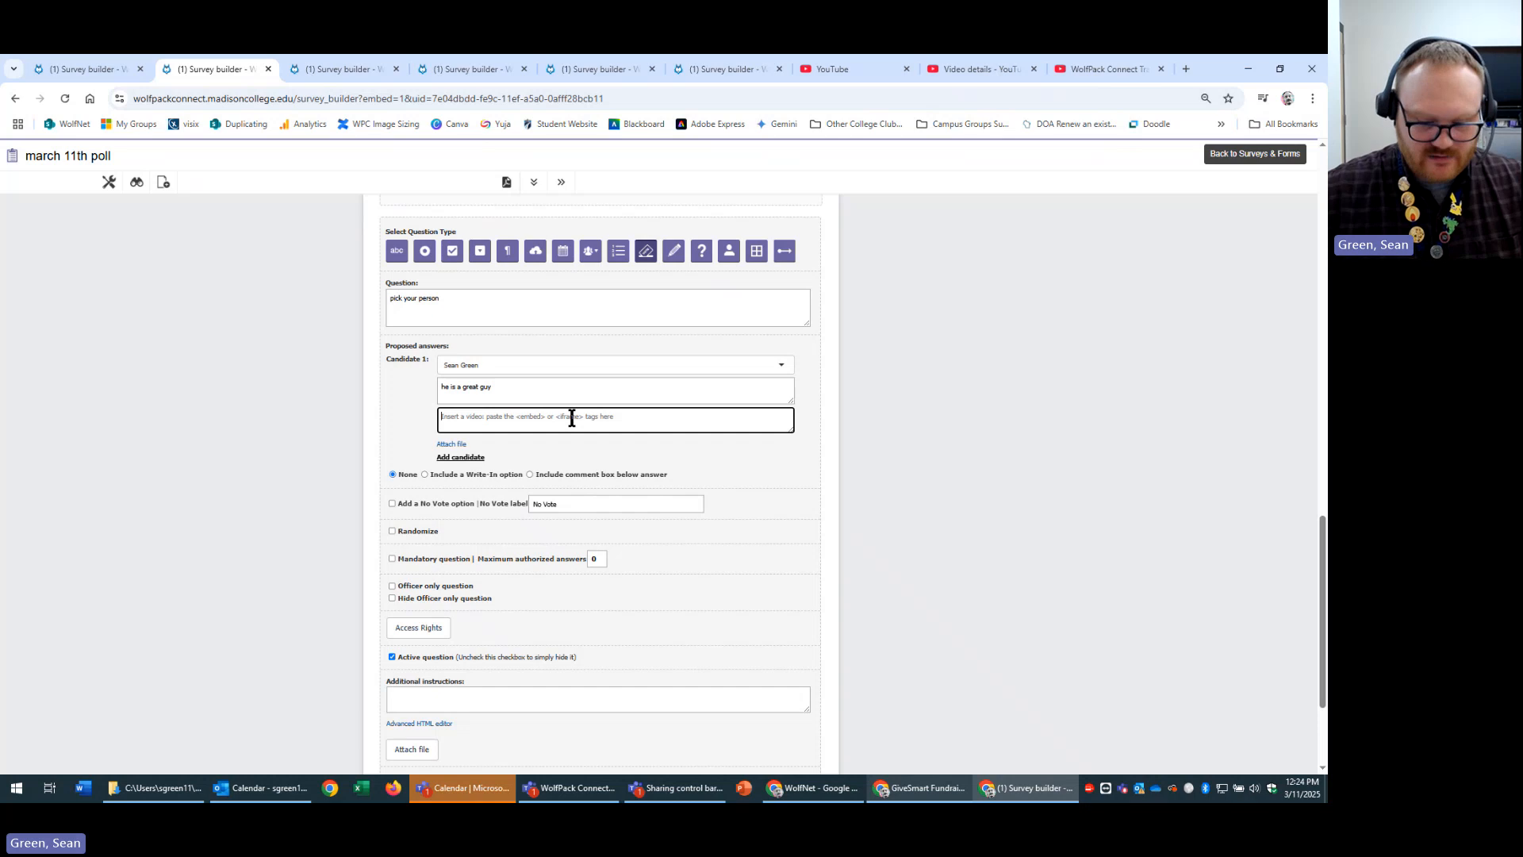
key(ctrl+v)
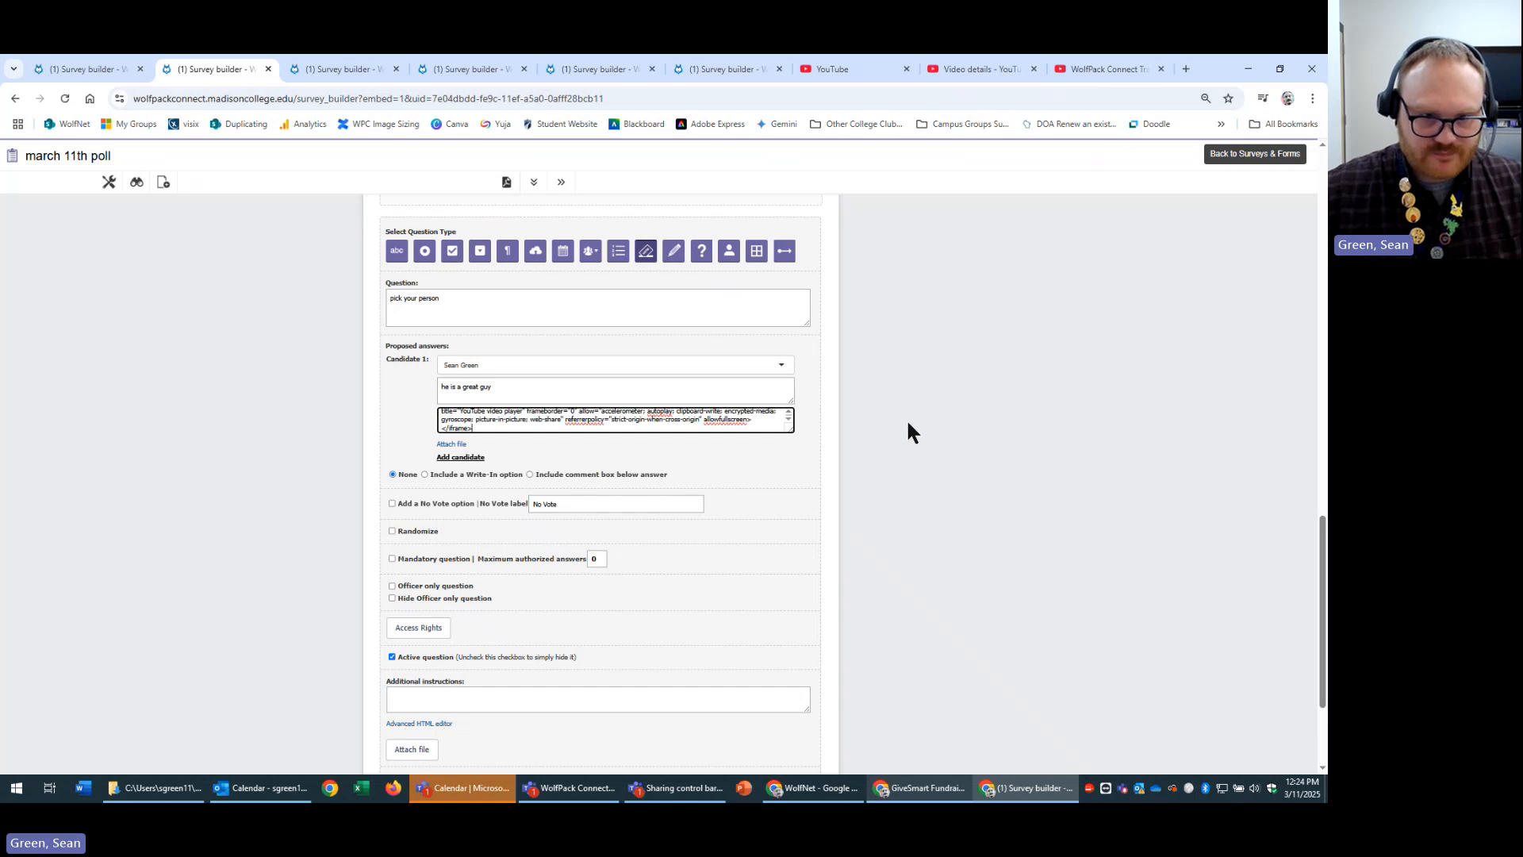
click(769, 457)
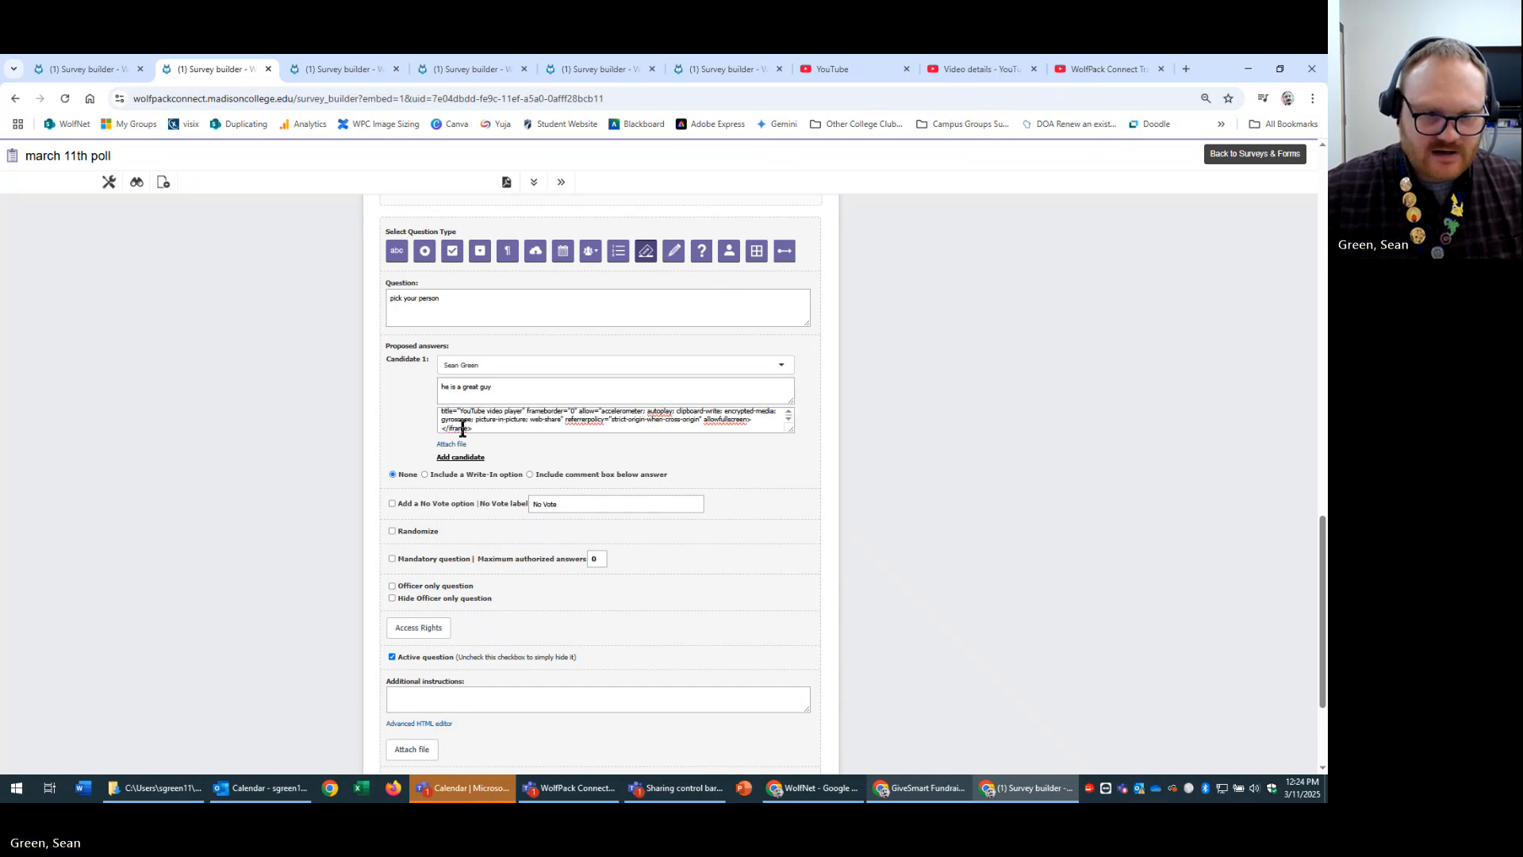
Add Candidate 2 by picking the matching person from the people search.
click(463, 458)
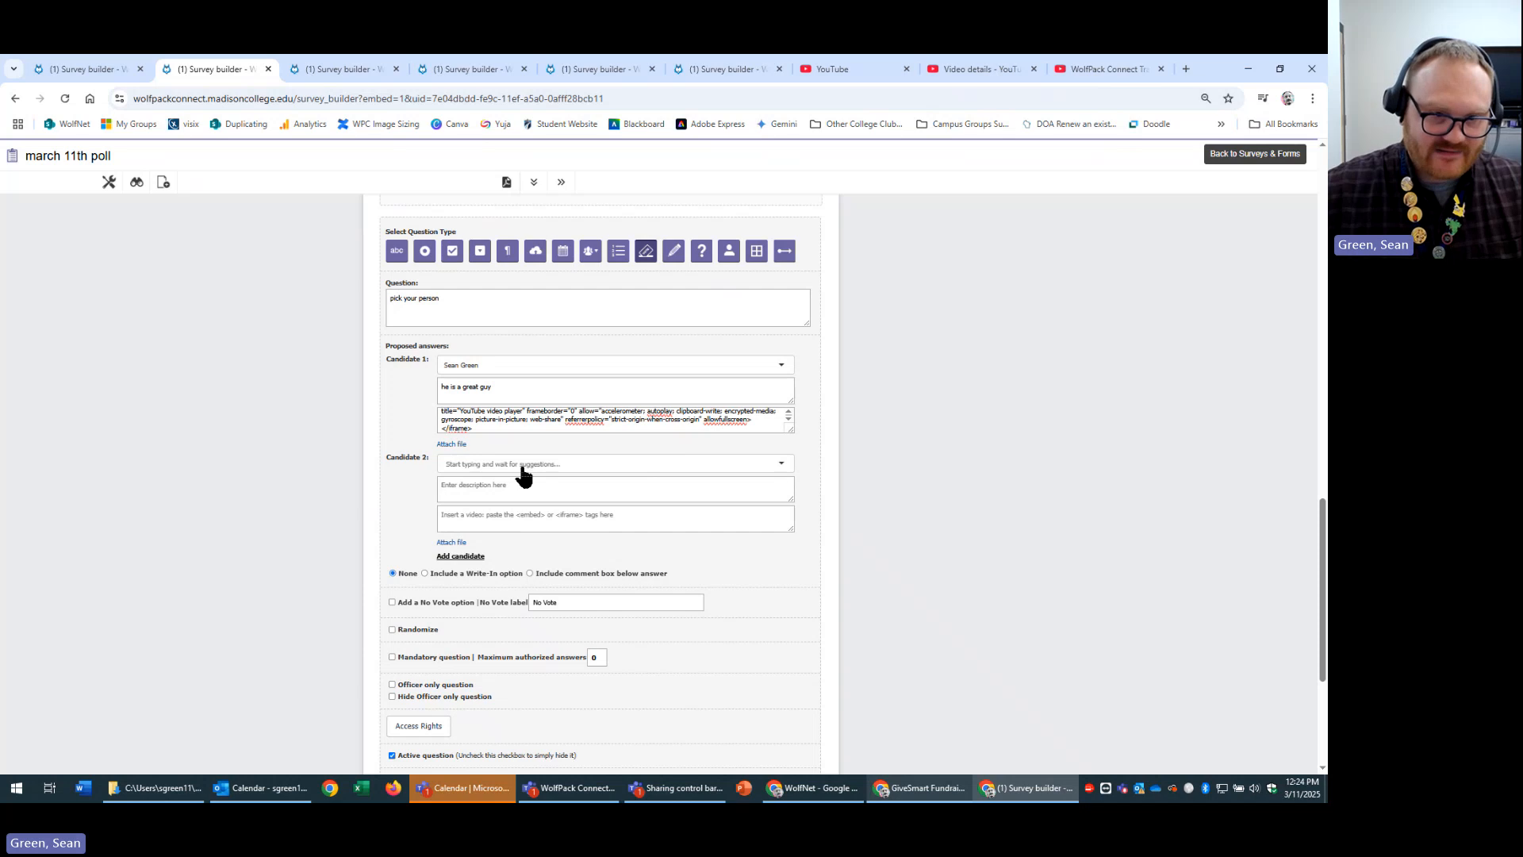
click(539, 464)
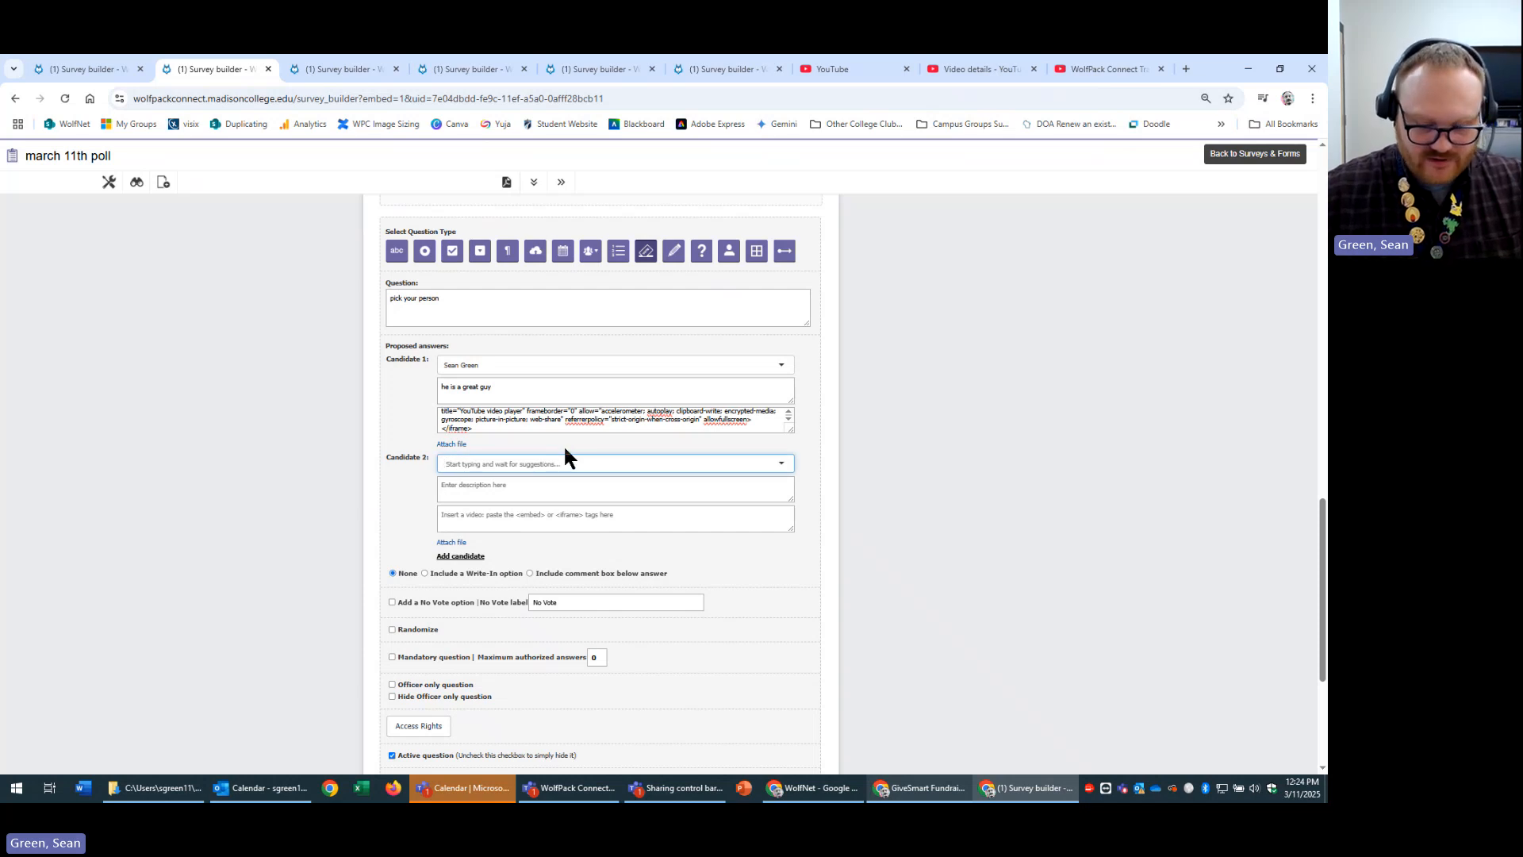
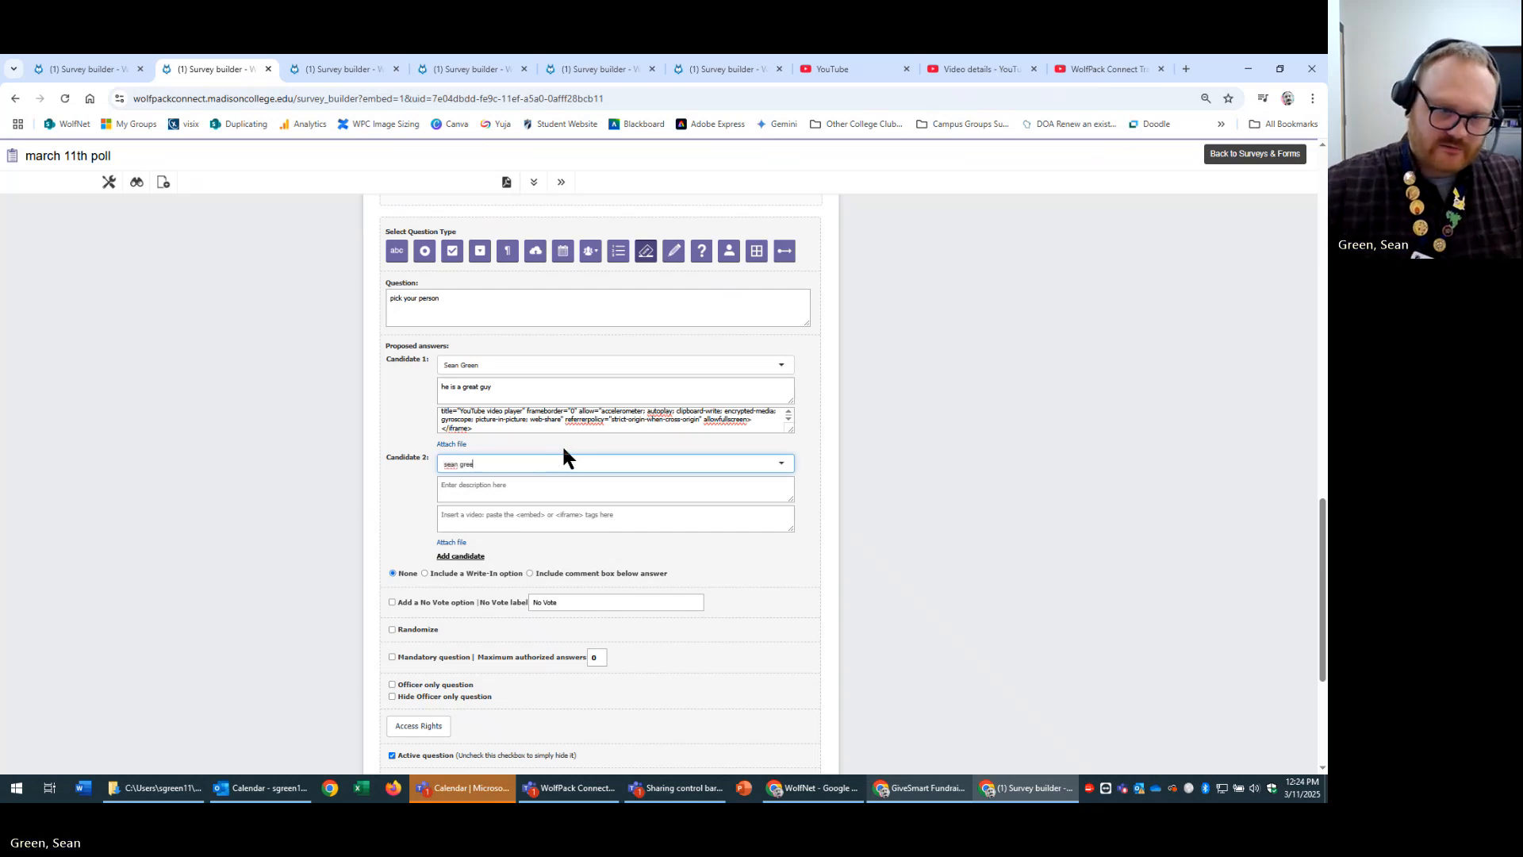
click(598, 530)
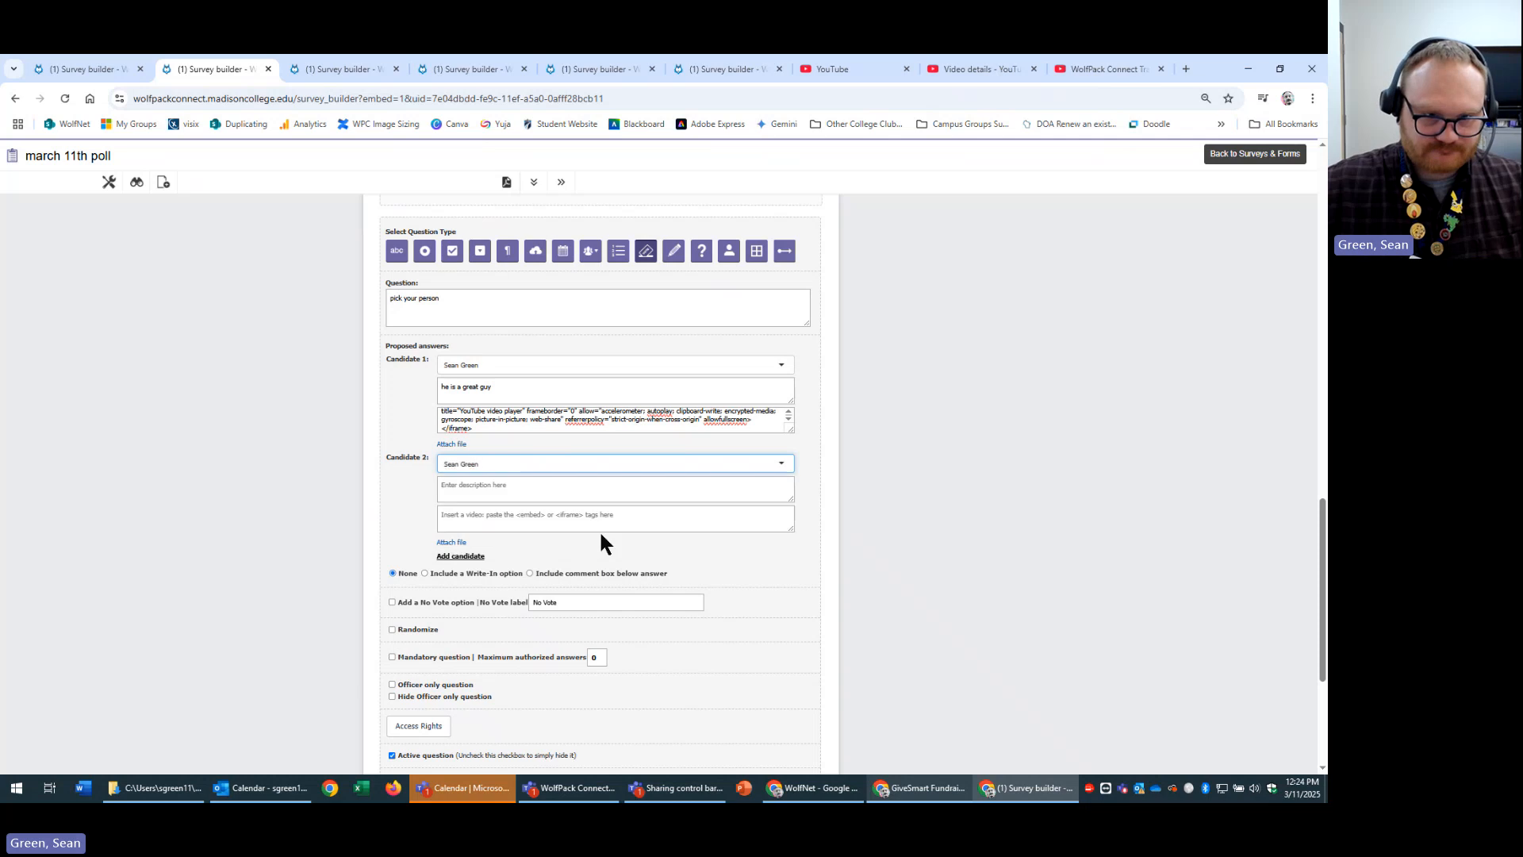
click(976, 69)
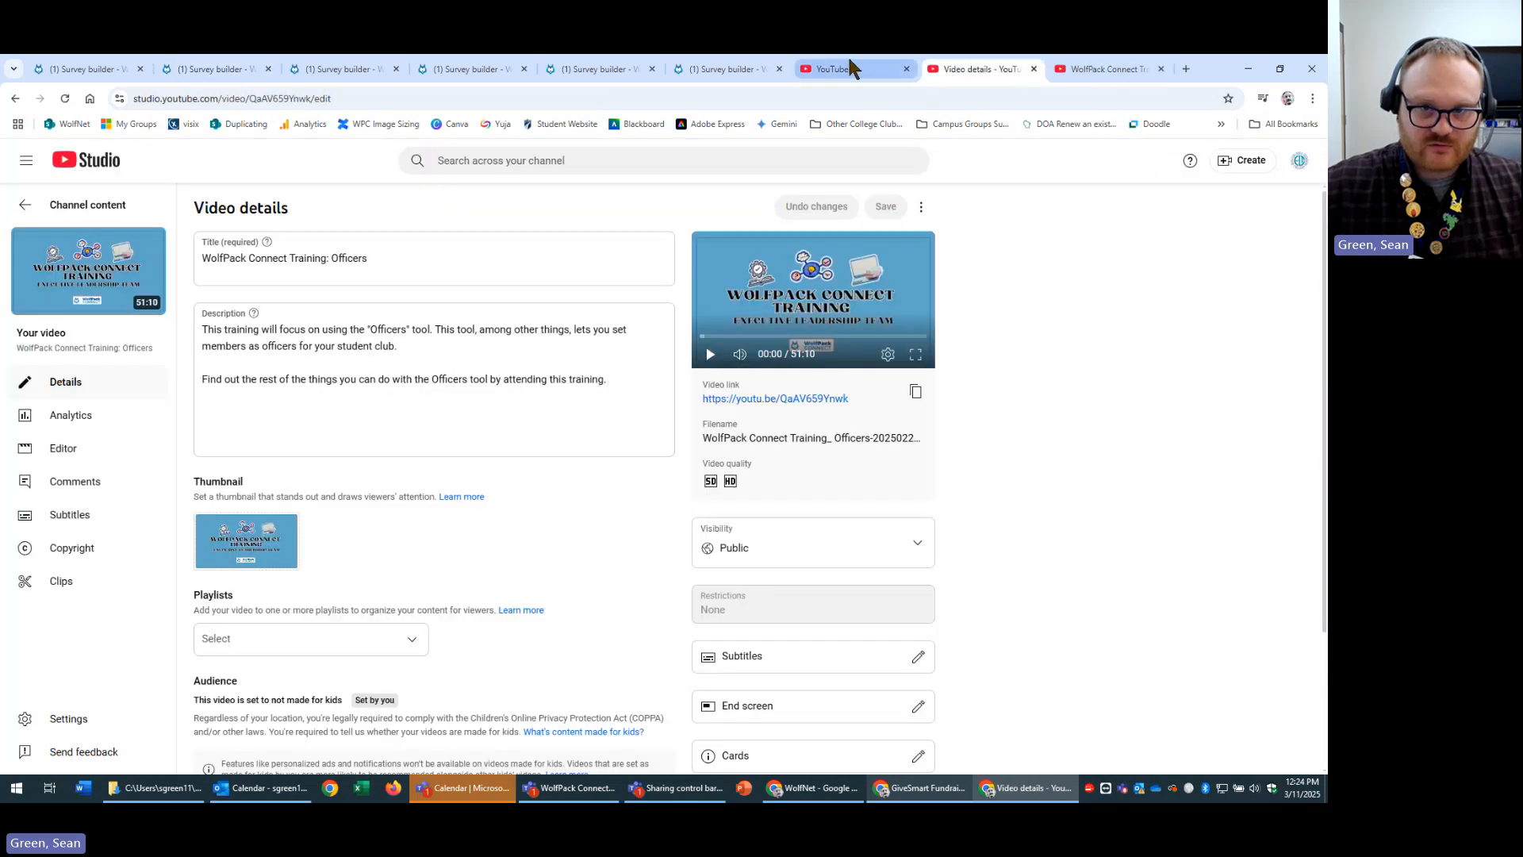
click(849, 68)
click(984, 68)
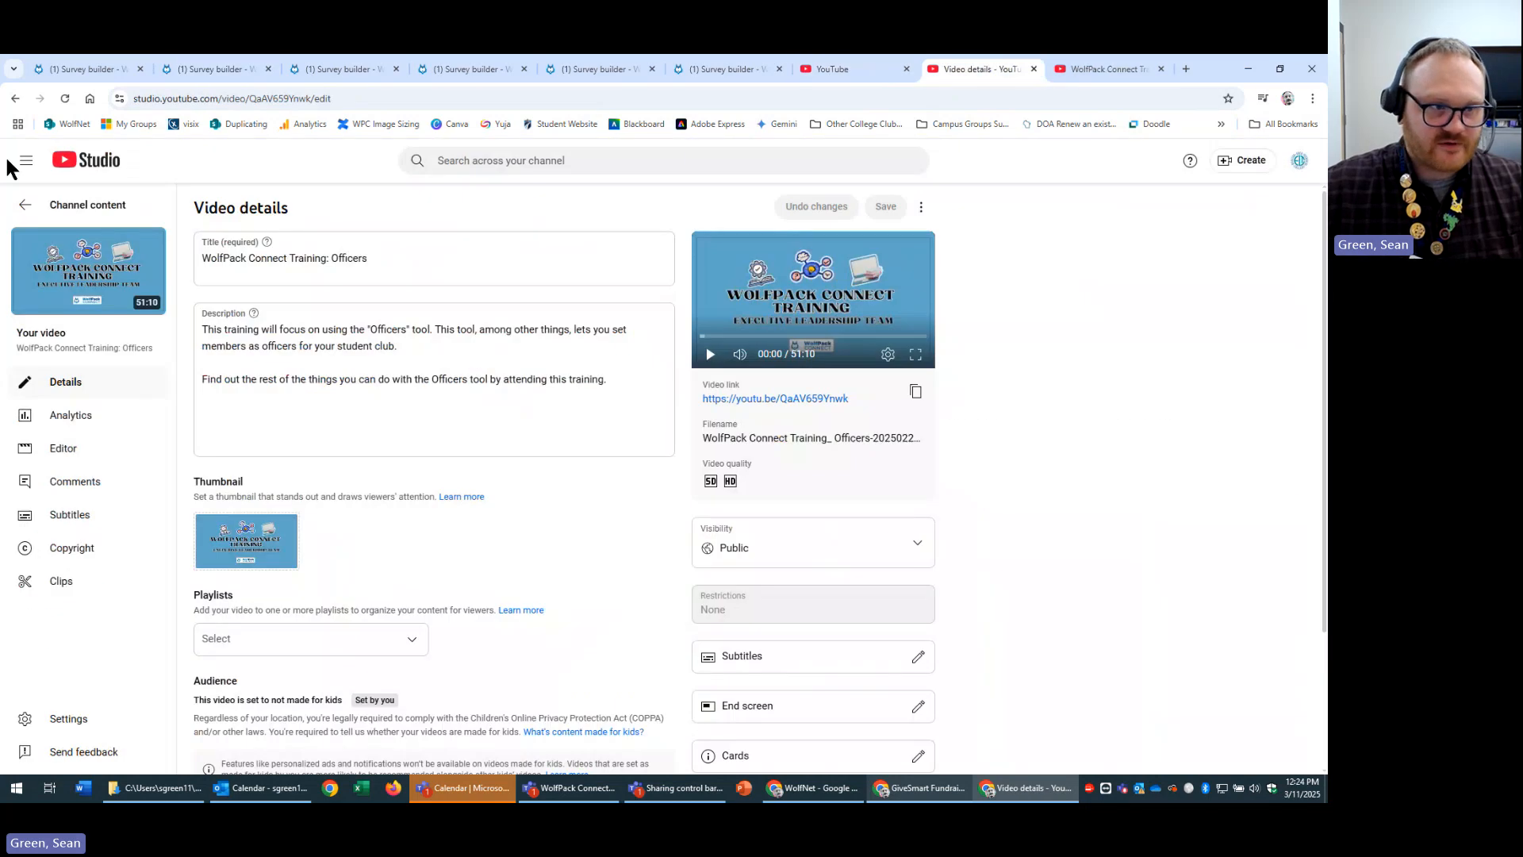
click(25, 206)
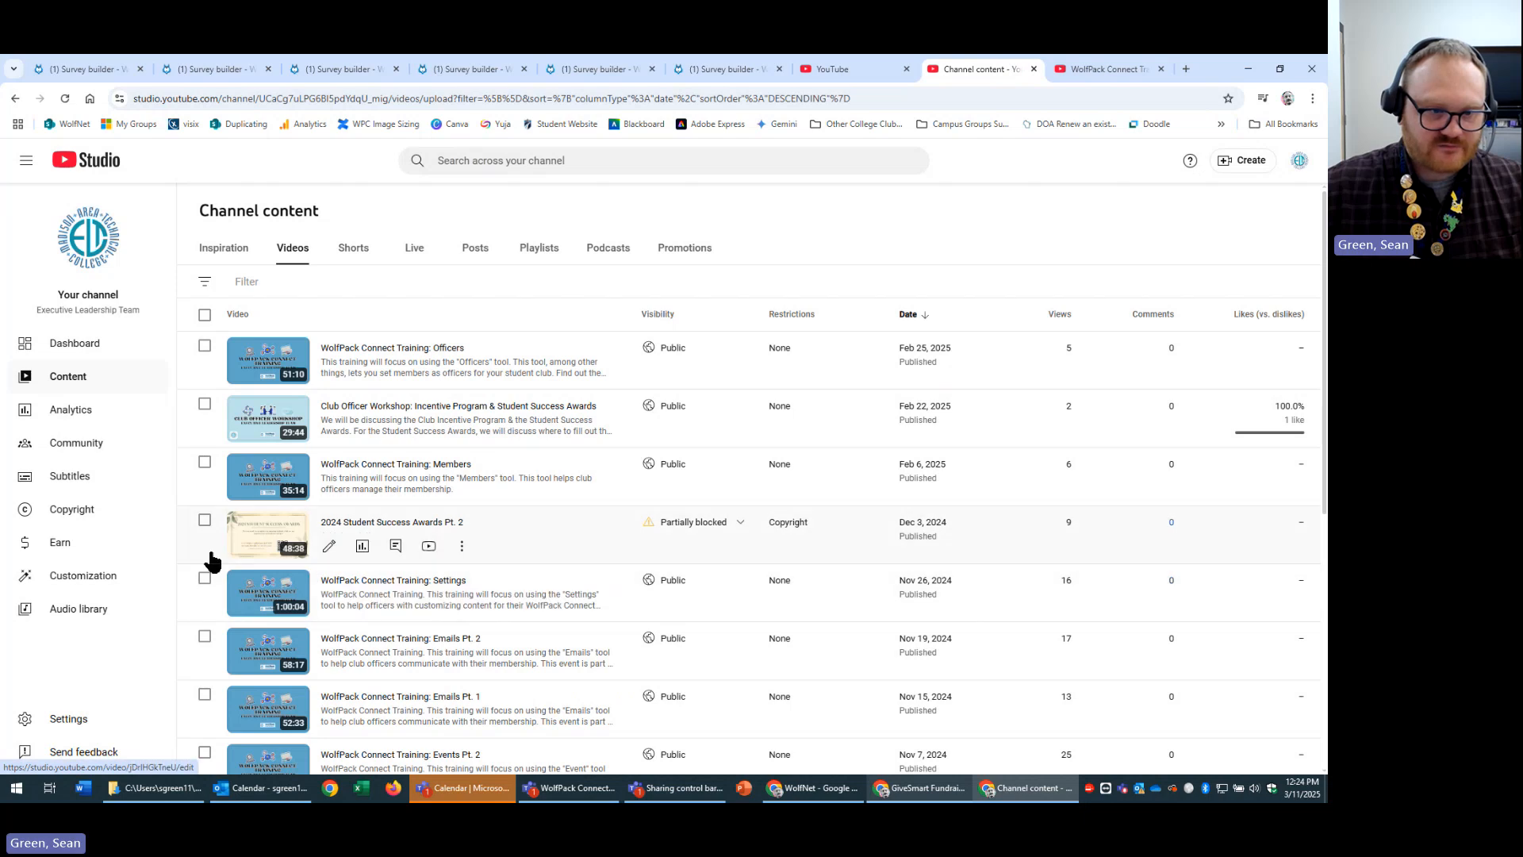
click(244, 539)
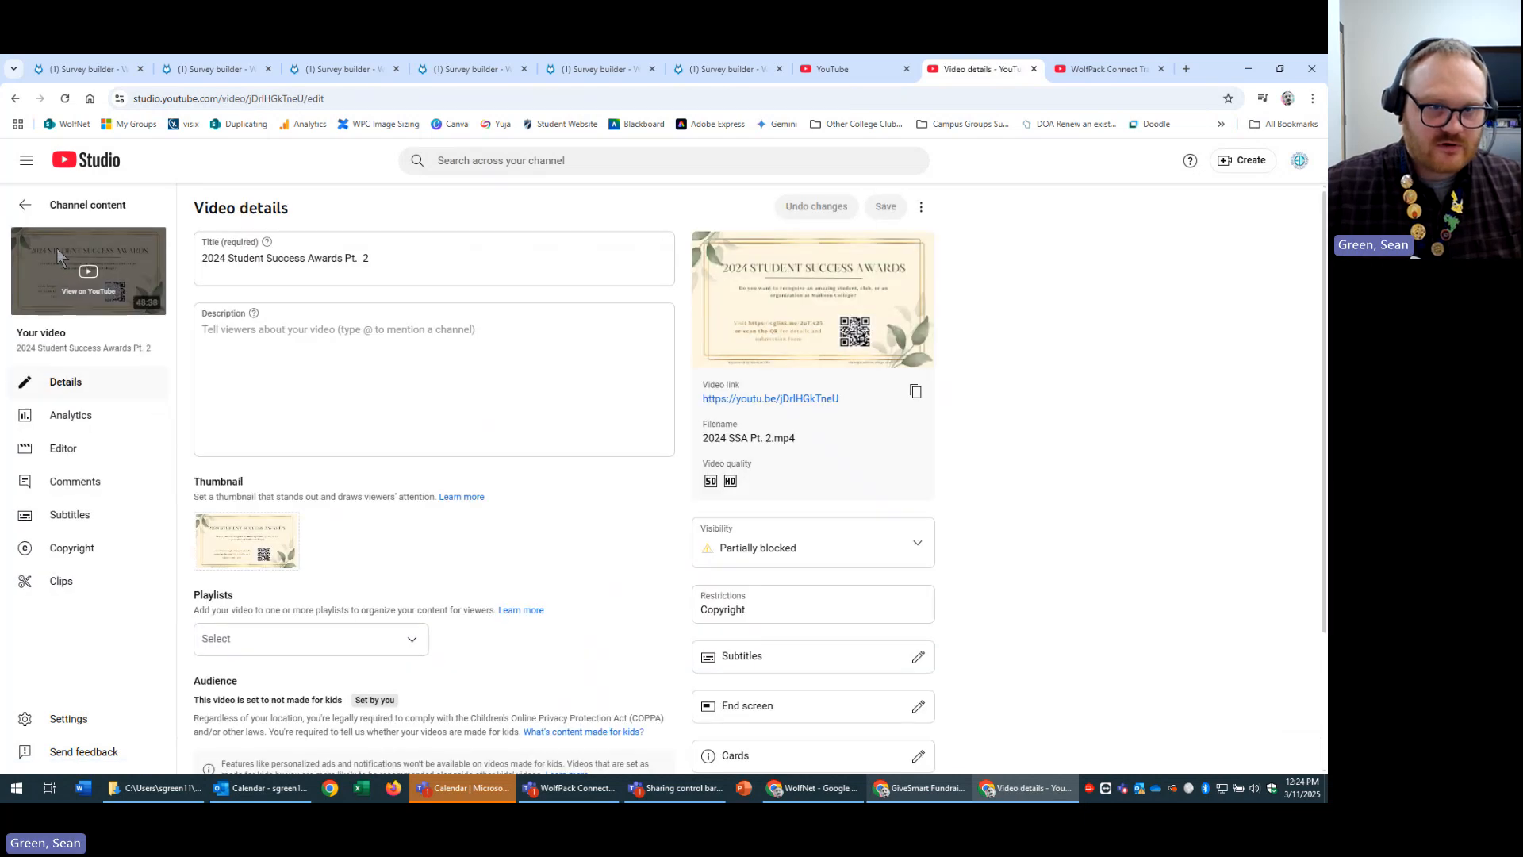
click(55, 248)
Pause the video and copy its embed code via Share > Embed.
click(361, 573)
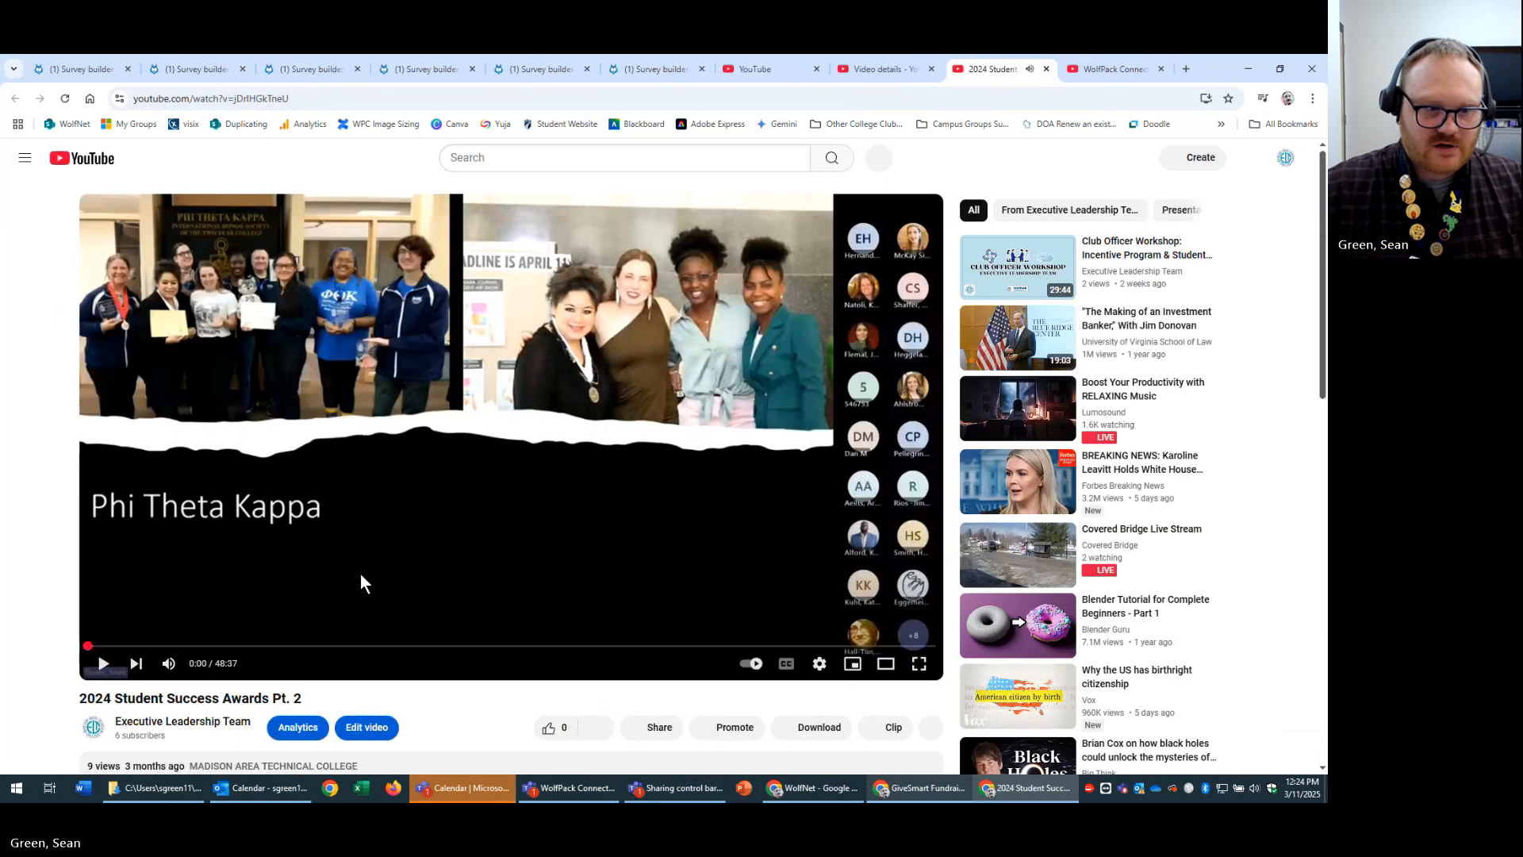
scroll(480, 623, down, 4)
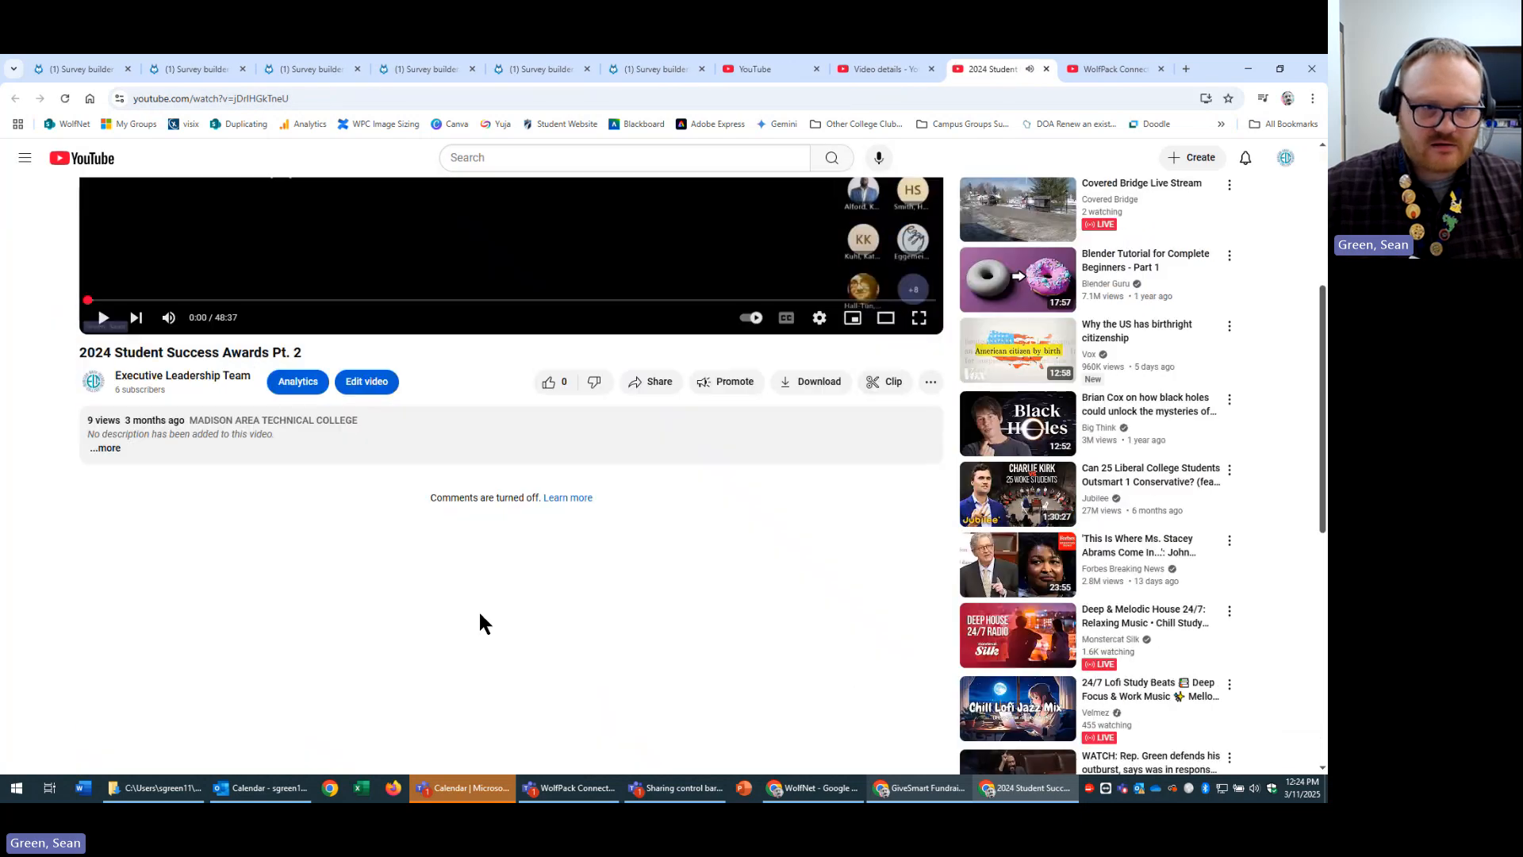
click(655, 384)
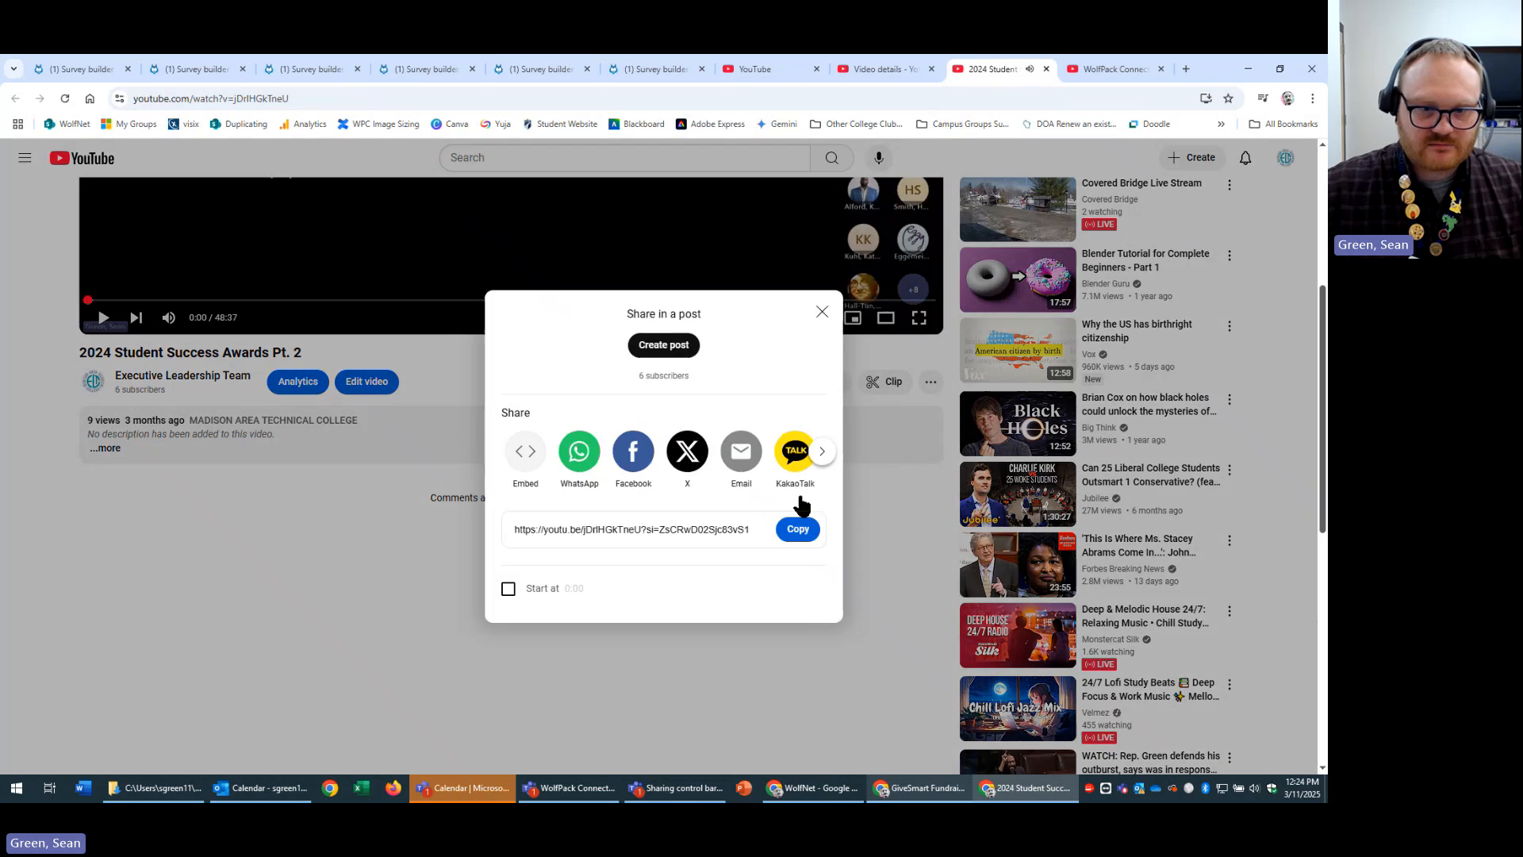
click(516, 449)
click(1077, 607)
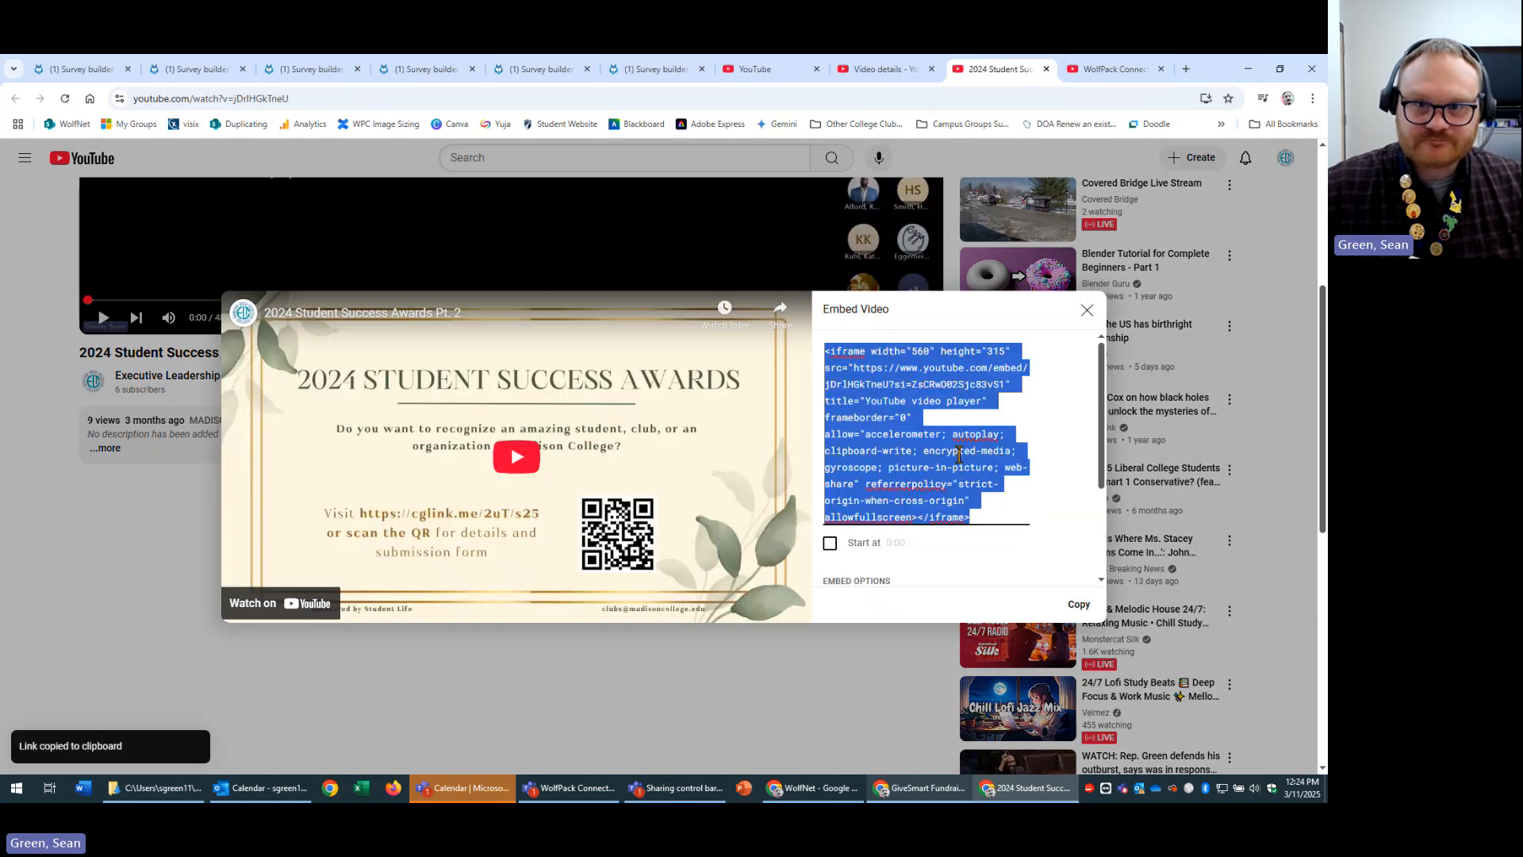
click(267, 73)
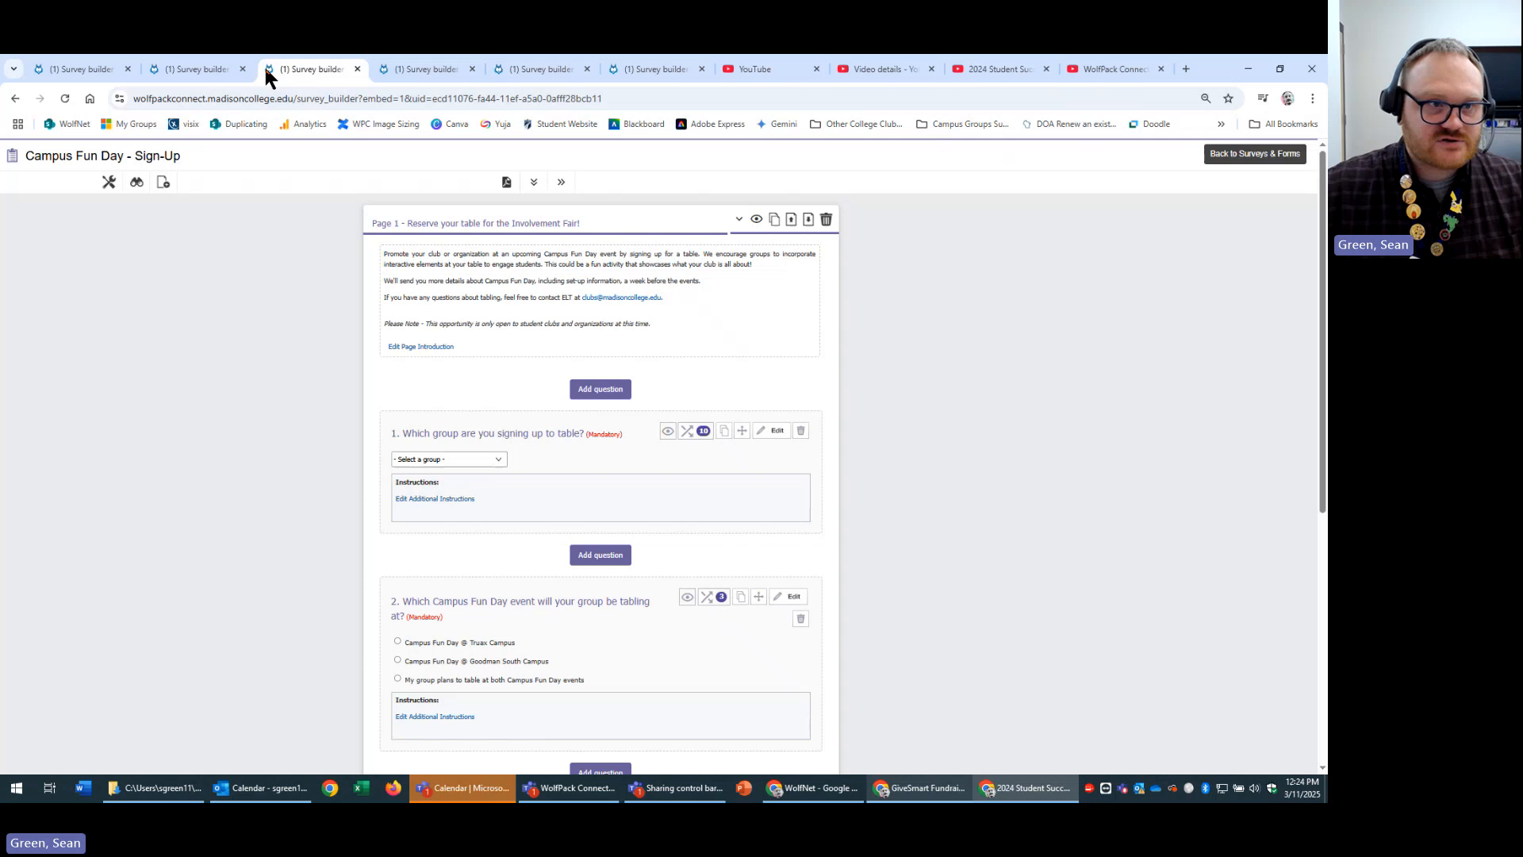
Paste the Student Success Awards embed code into Candidate 2's video field.
click(202, 66)
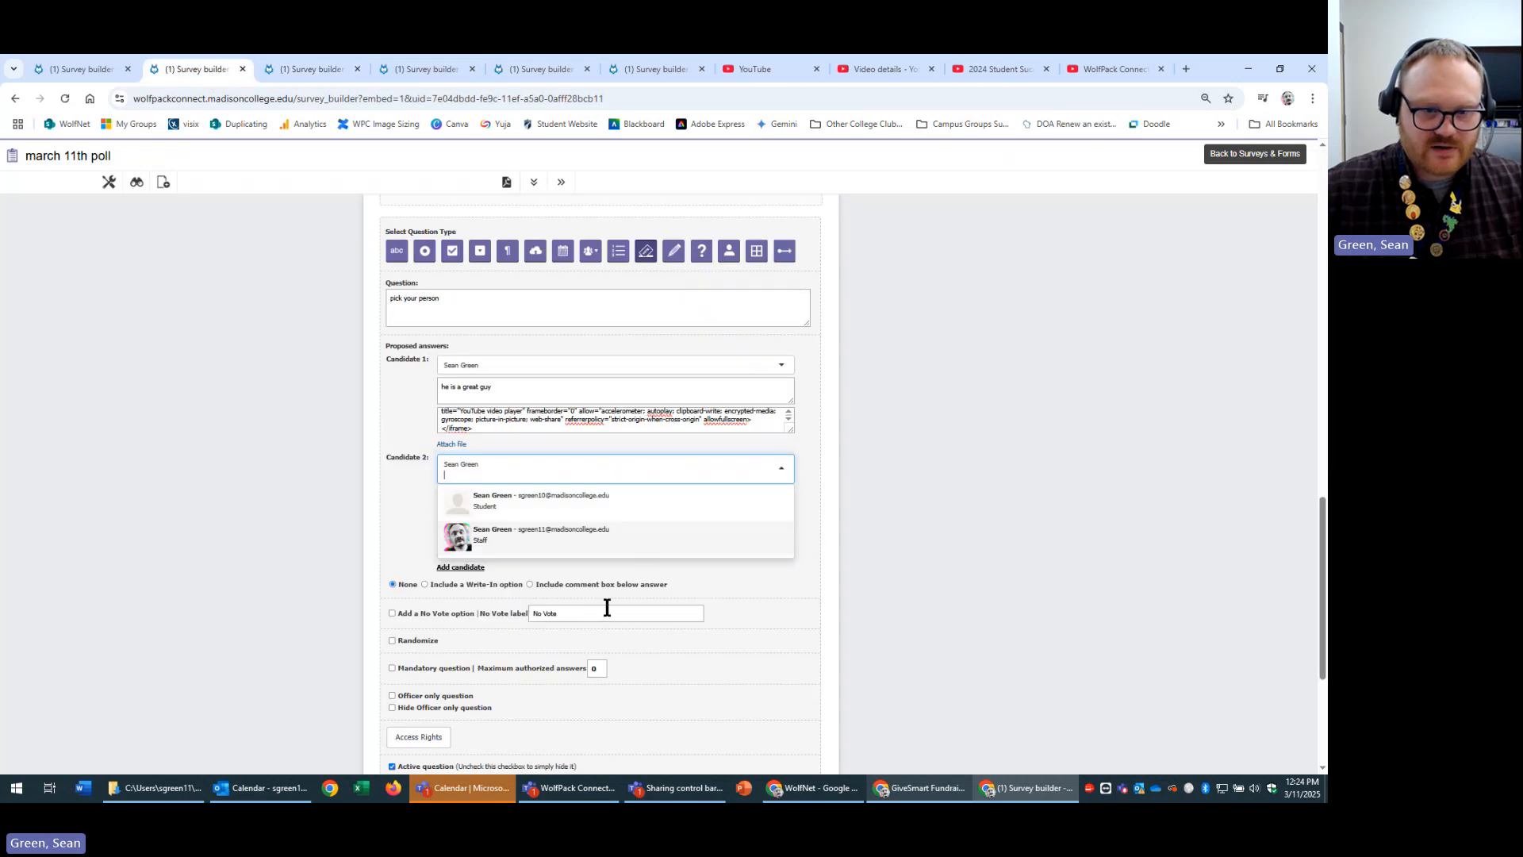
click(874, 609)
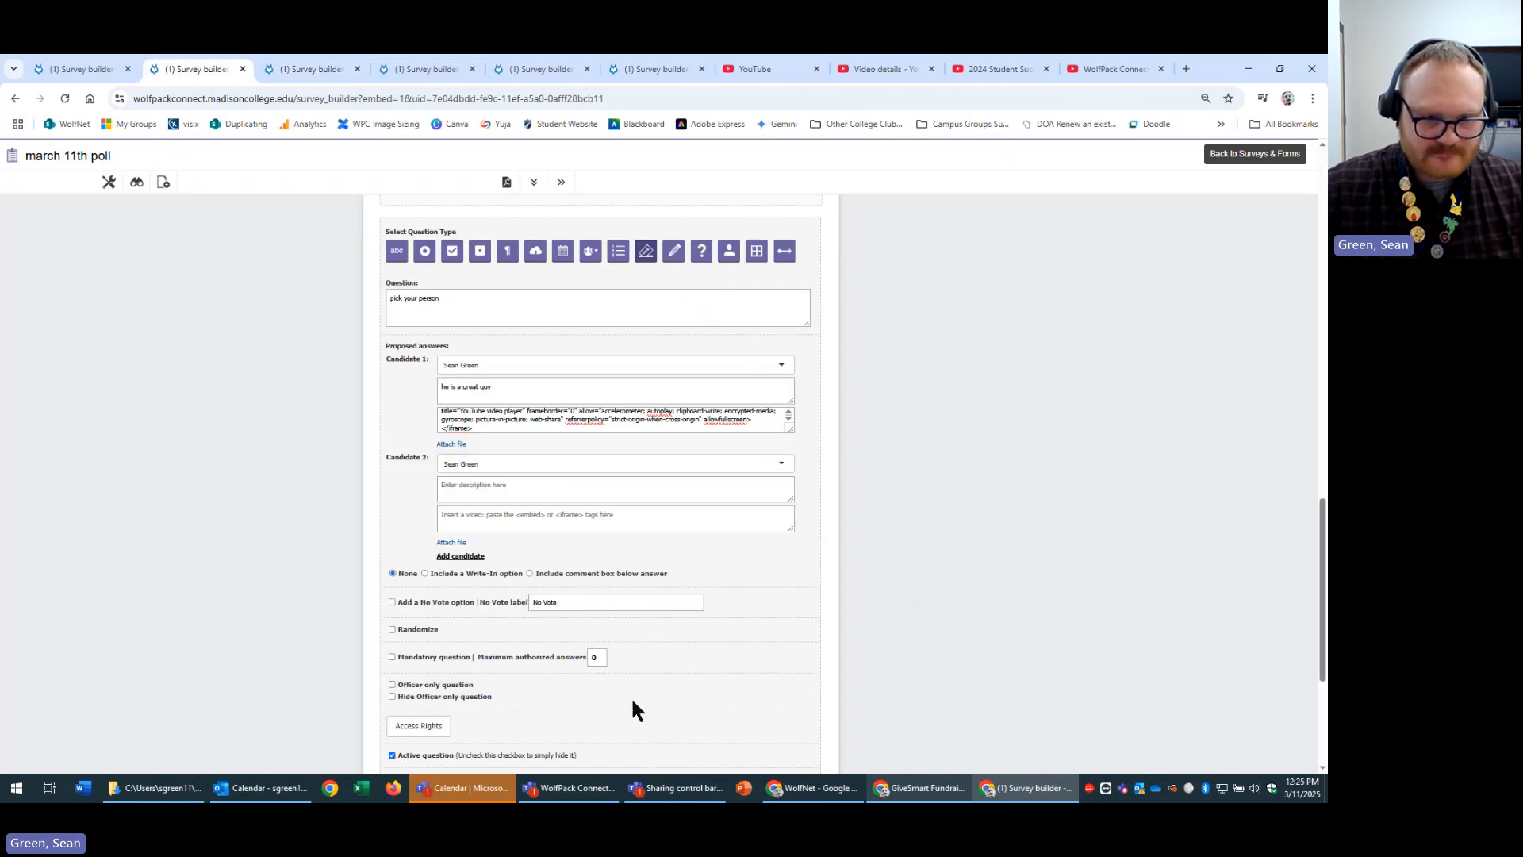
click(615, 515)
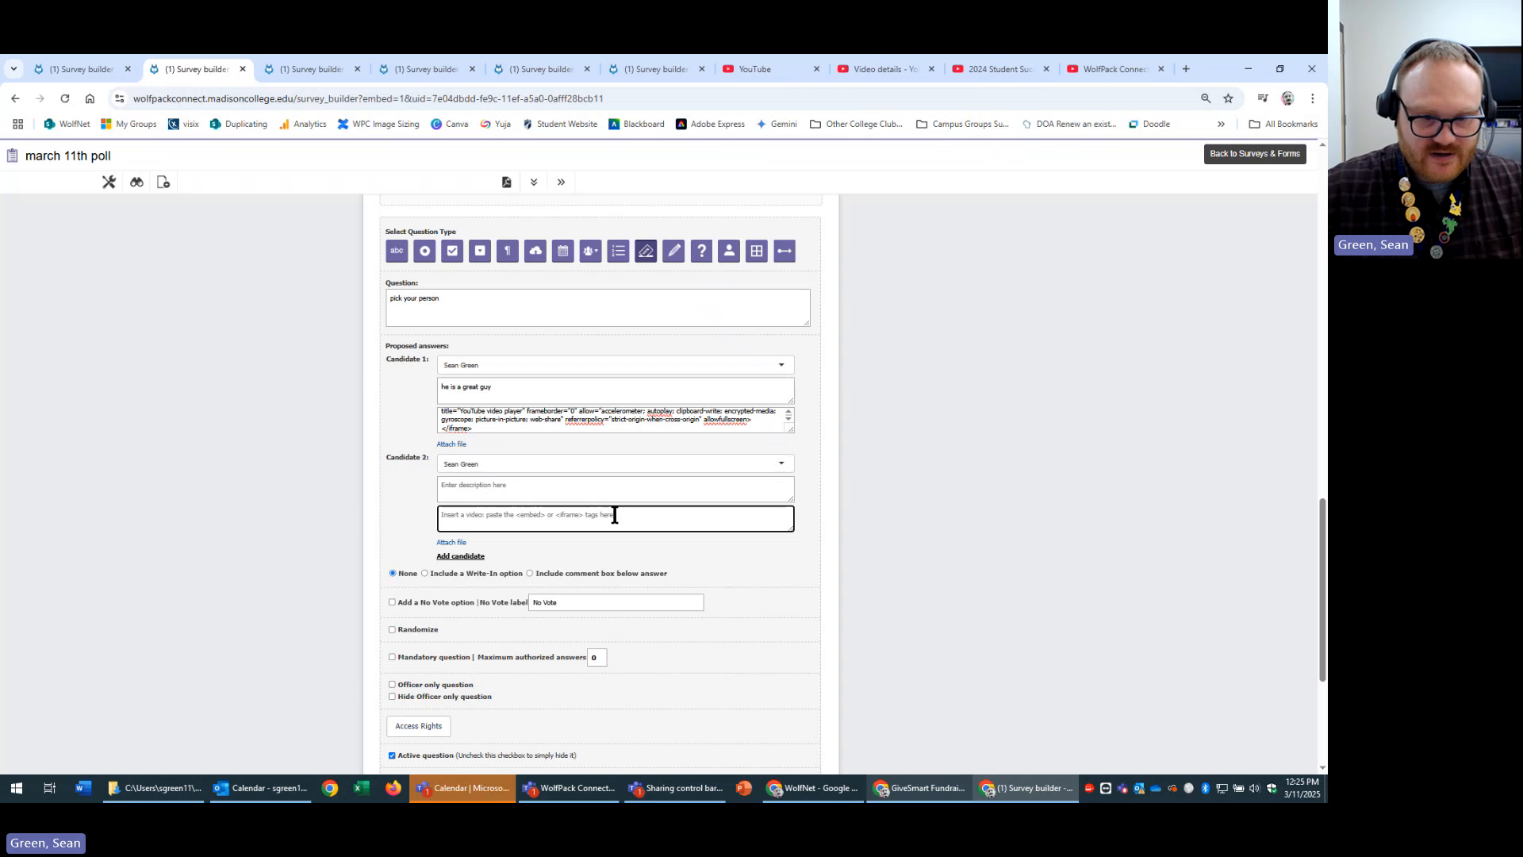
key(ctrl+v)
Describe Candidate 2 as 'another great guy' and save the pick your person question.
click(635, 491)
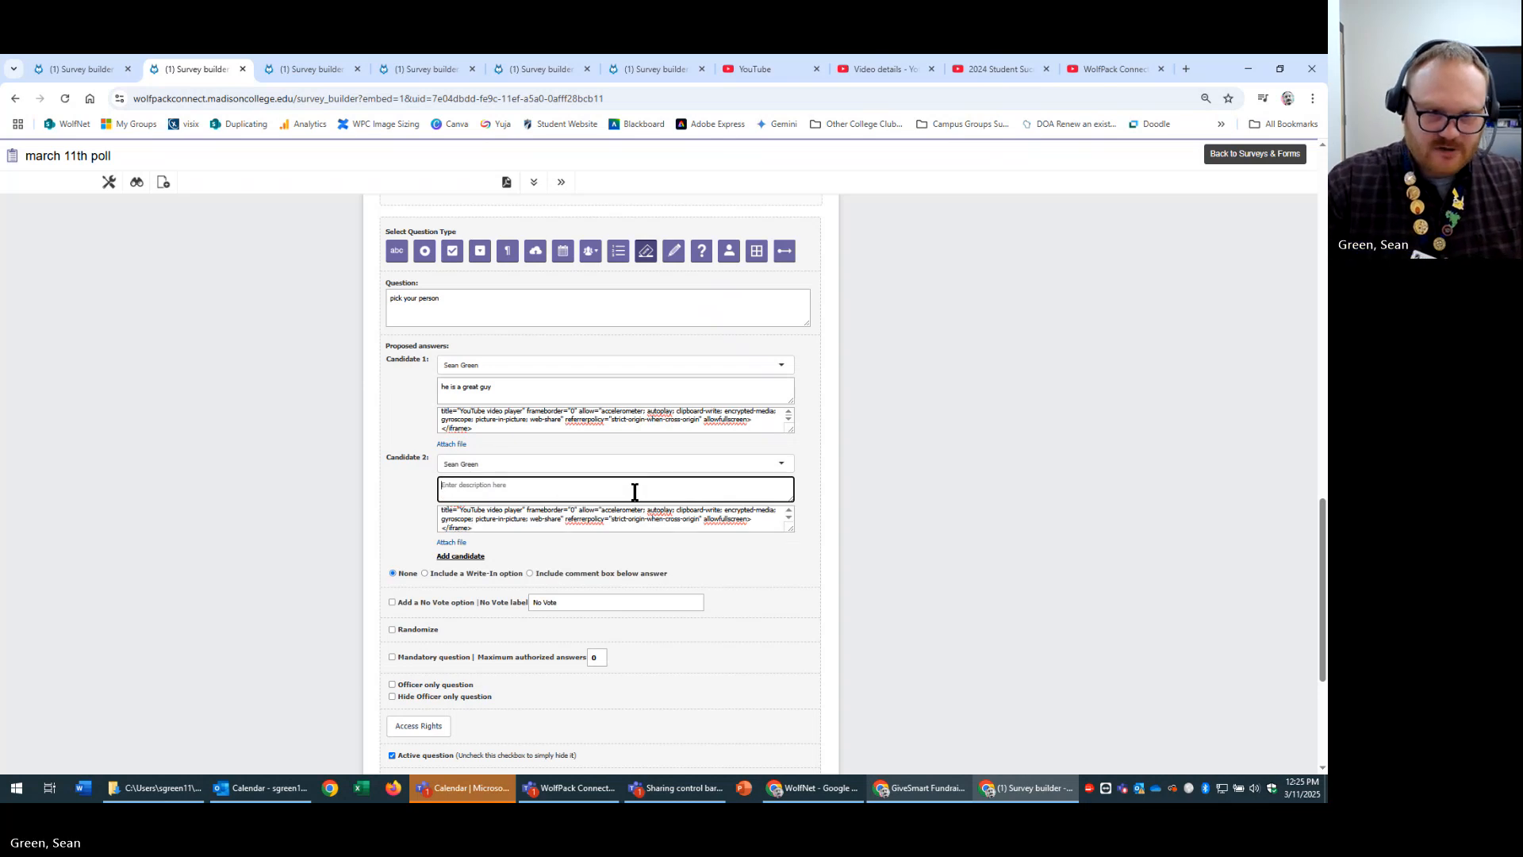
text(andther great guy)
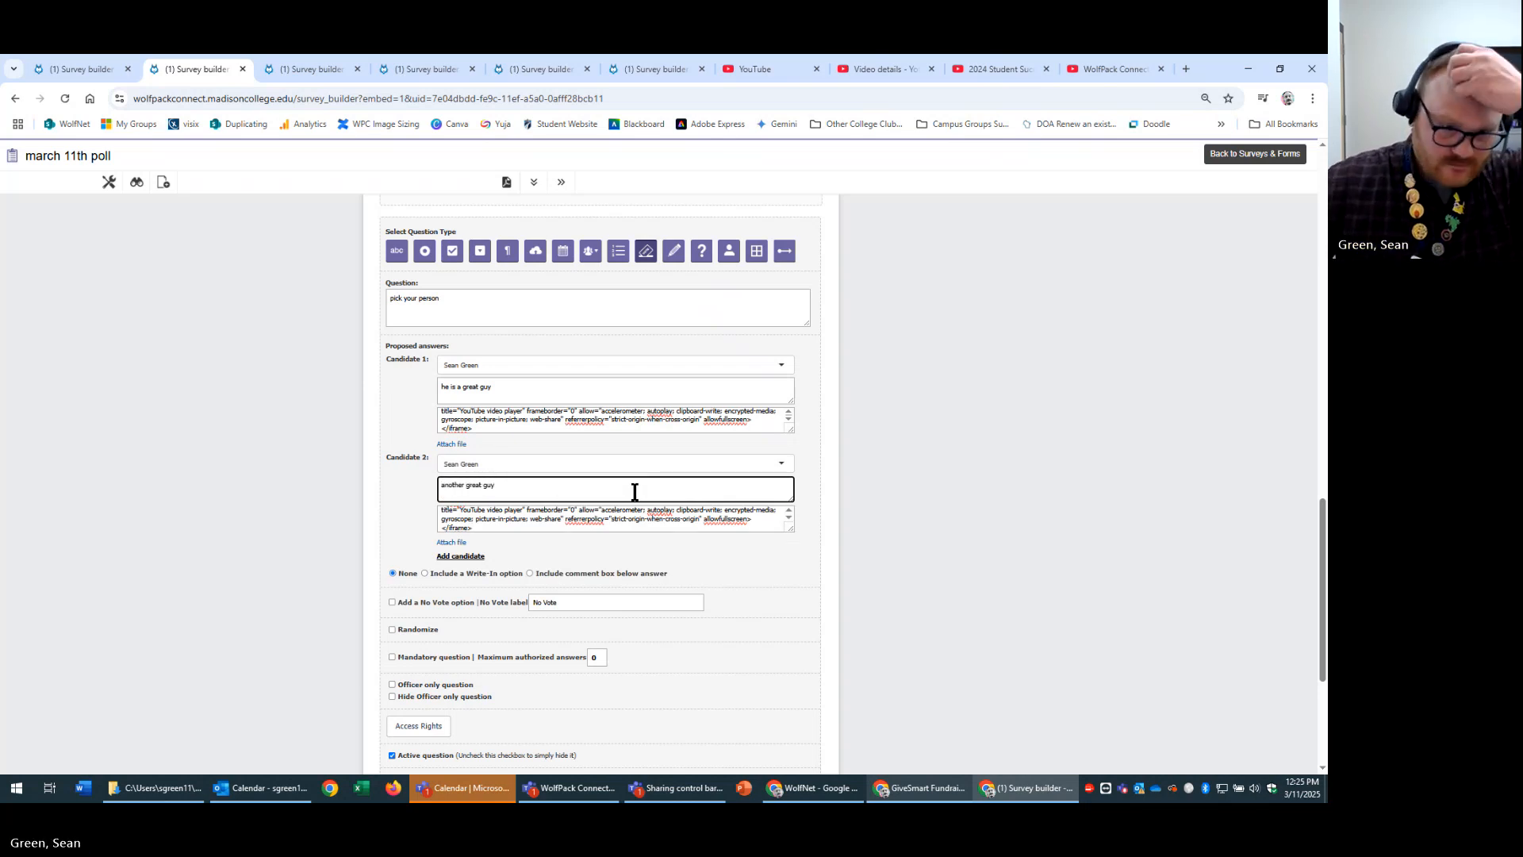
scroll(843, 490, down, 4)
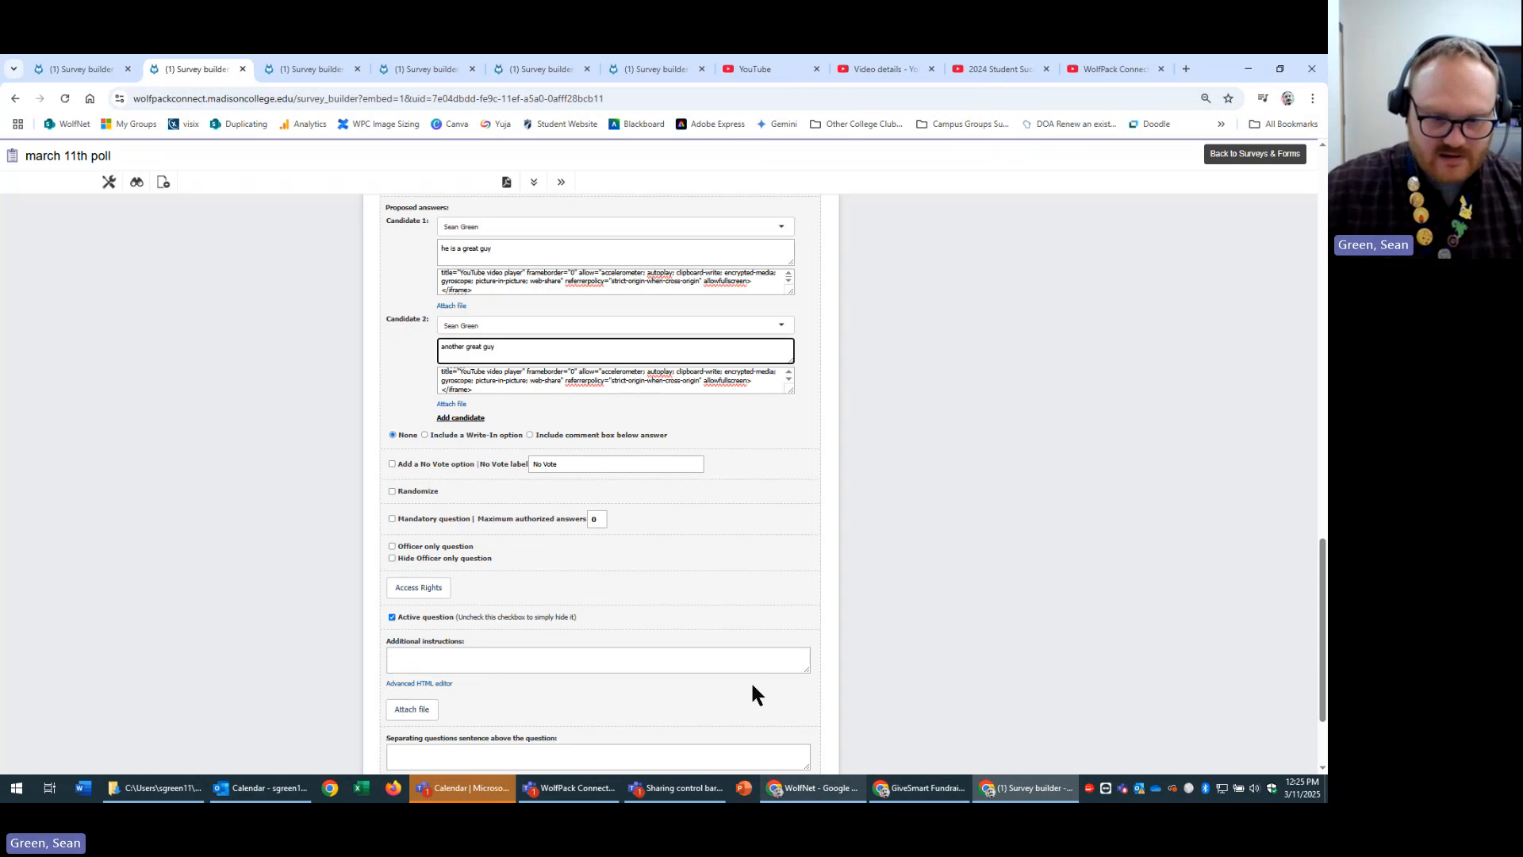
click(730, 671)
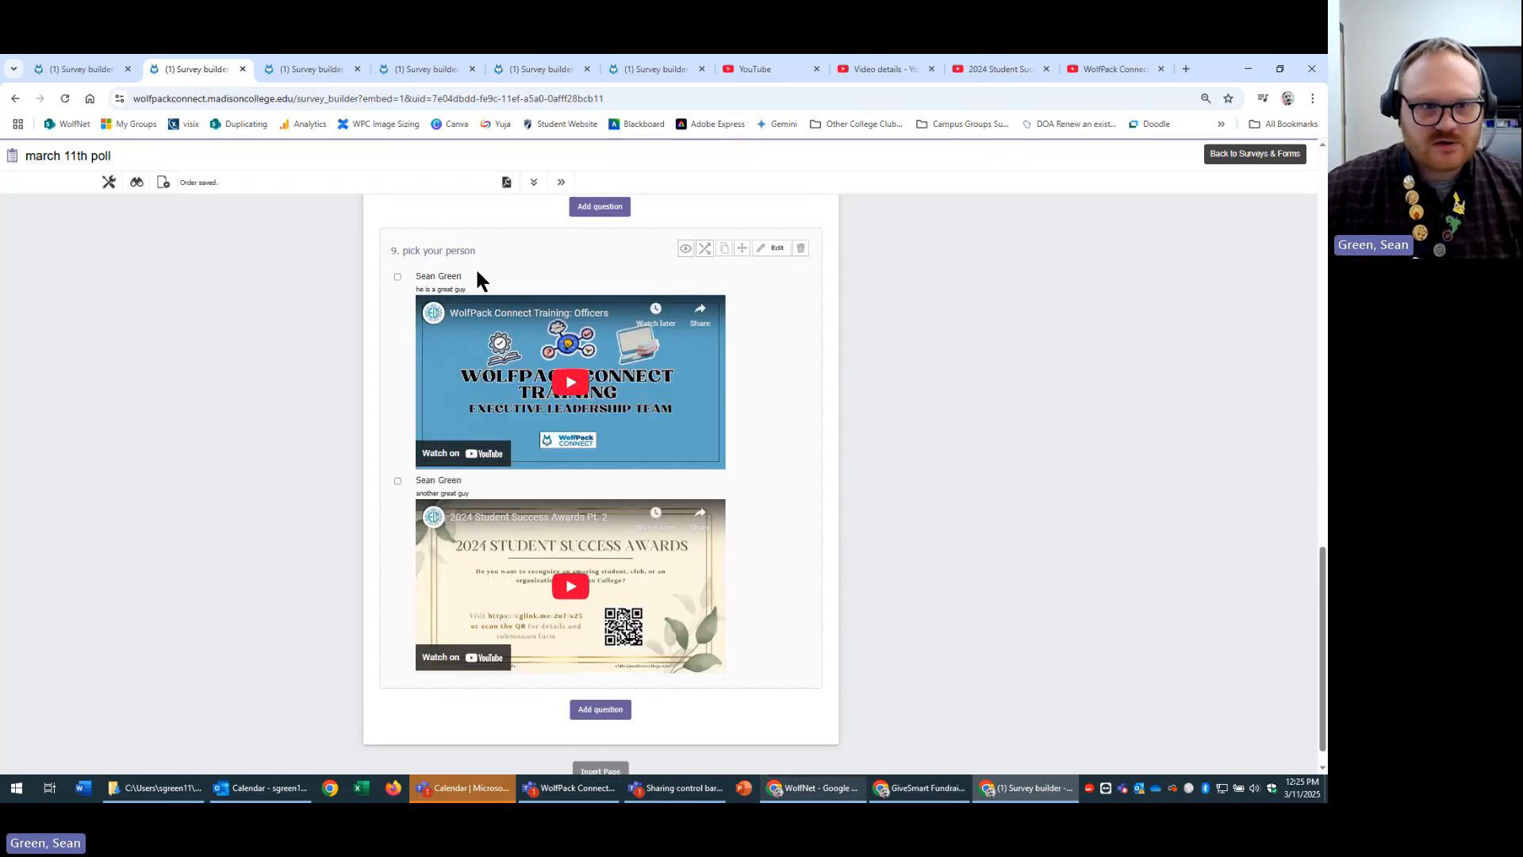
drag(480, 281, 373, 281)
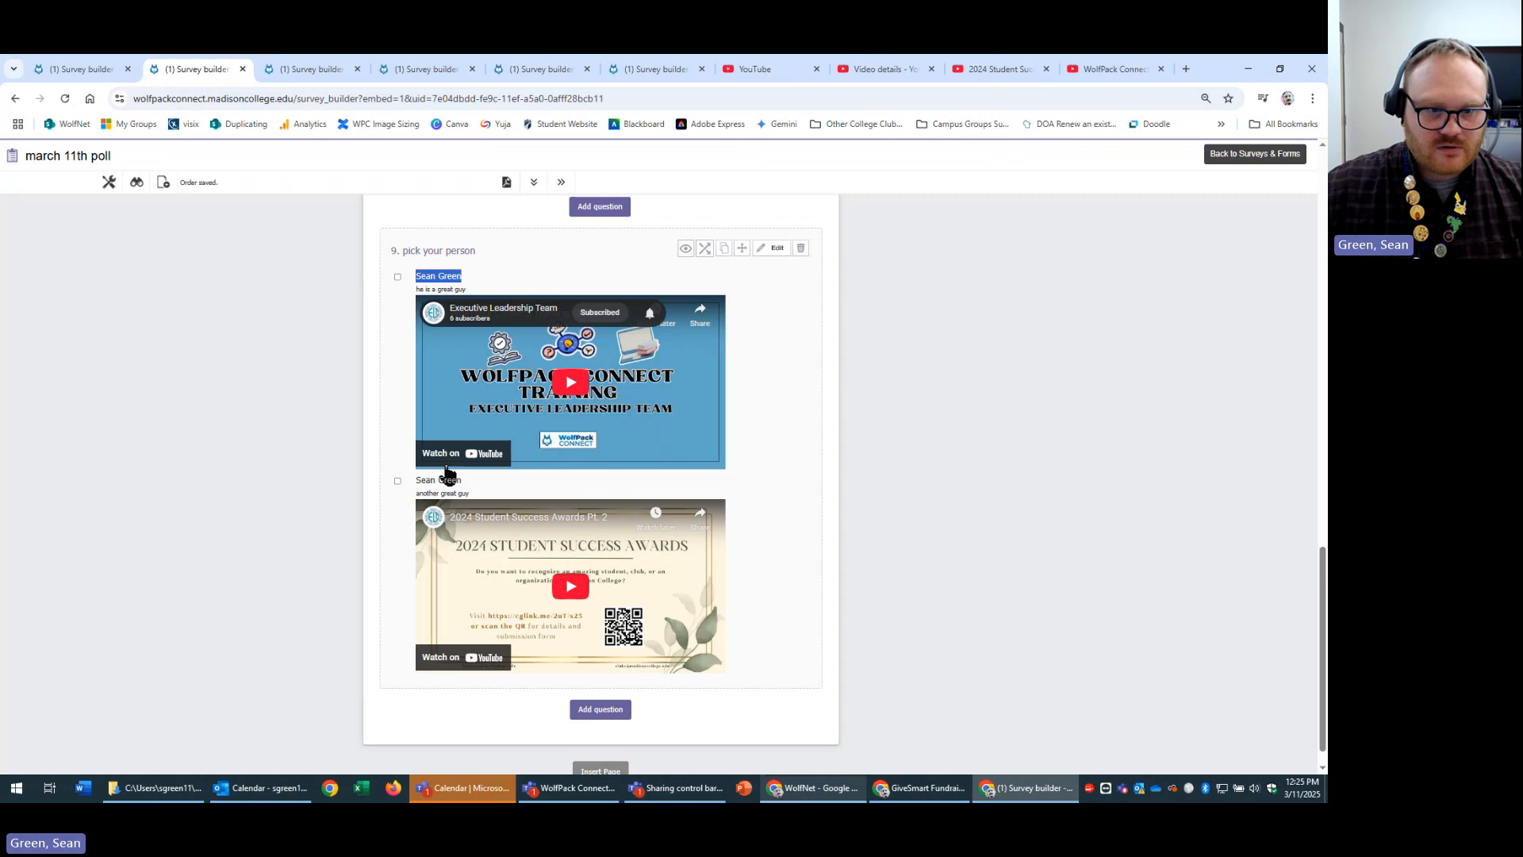
drag(371, 481, 429, 476)
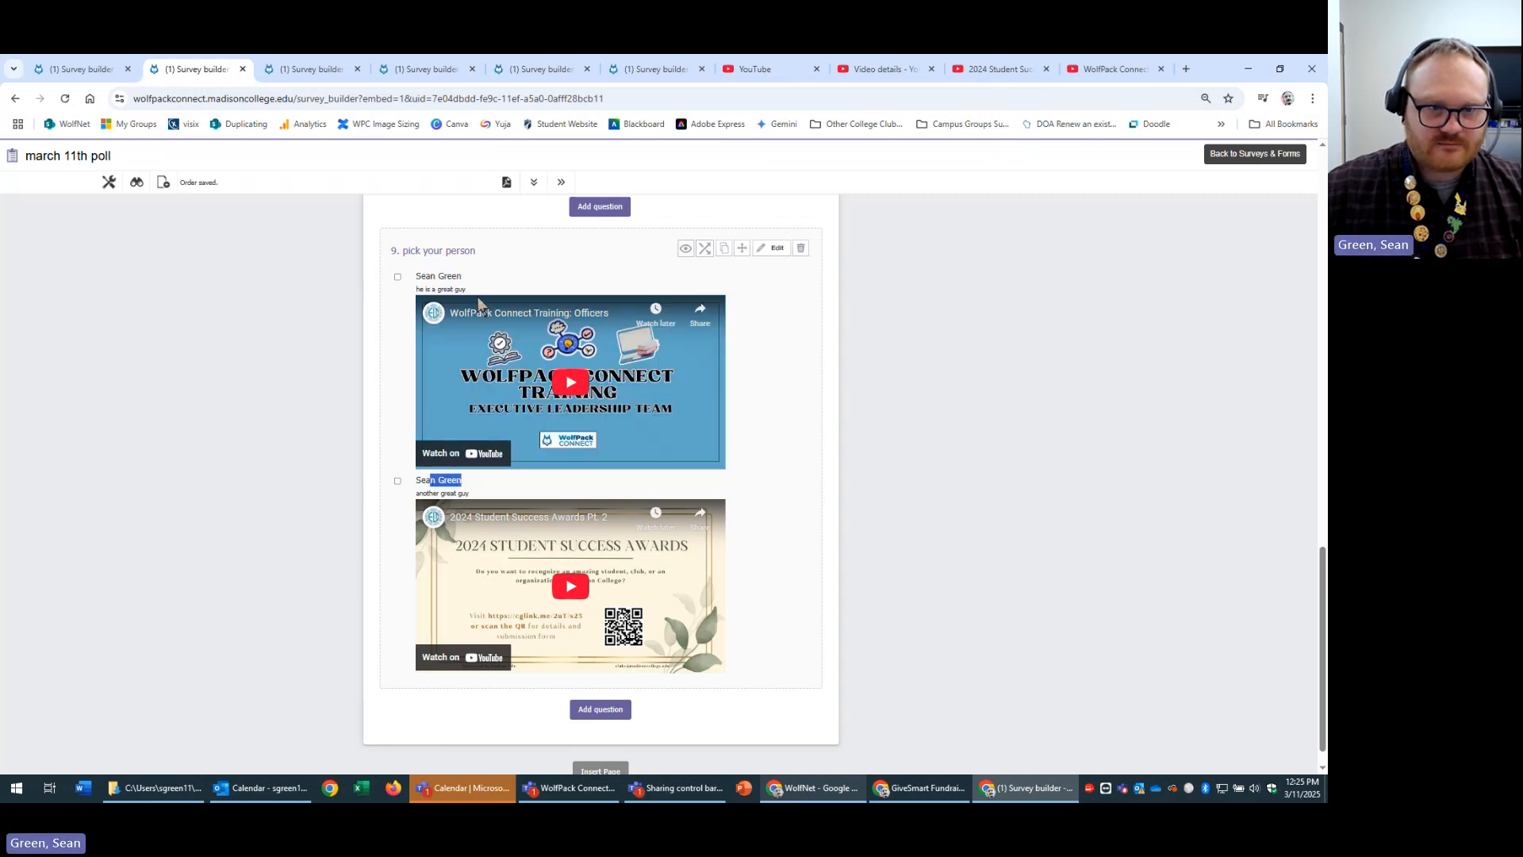
drag(472, 290, 416, 287)
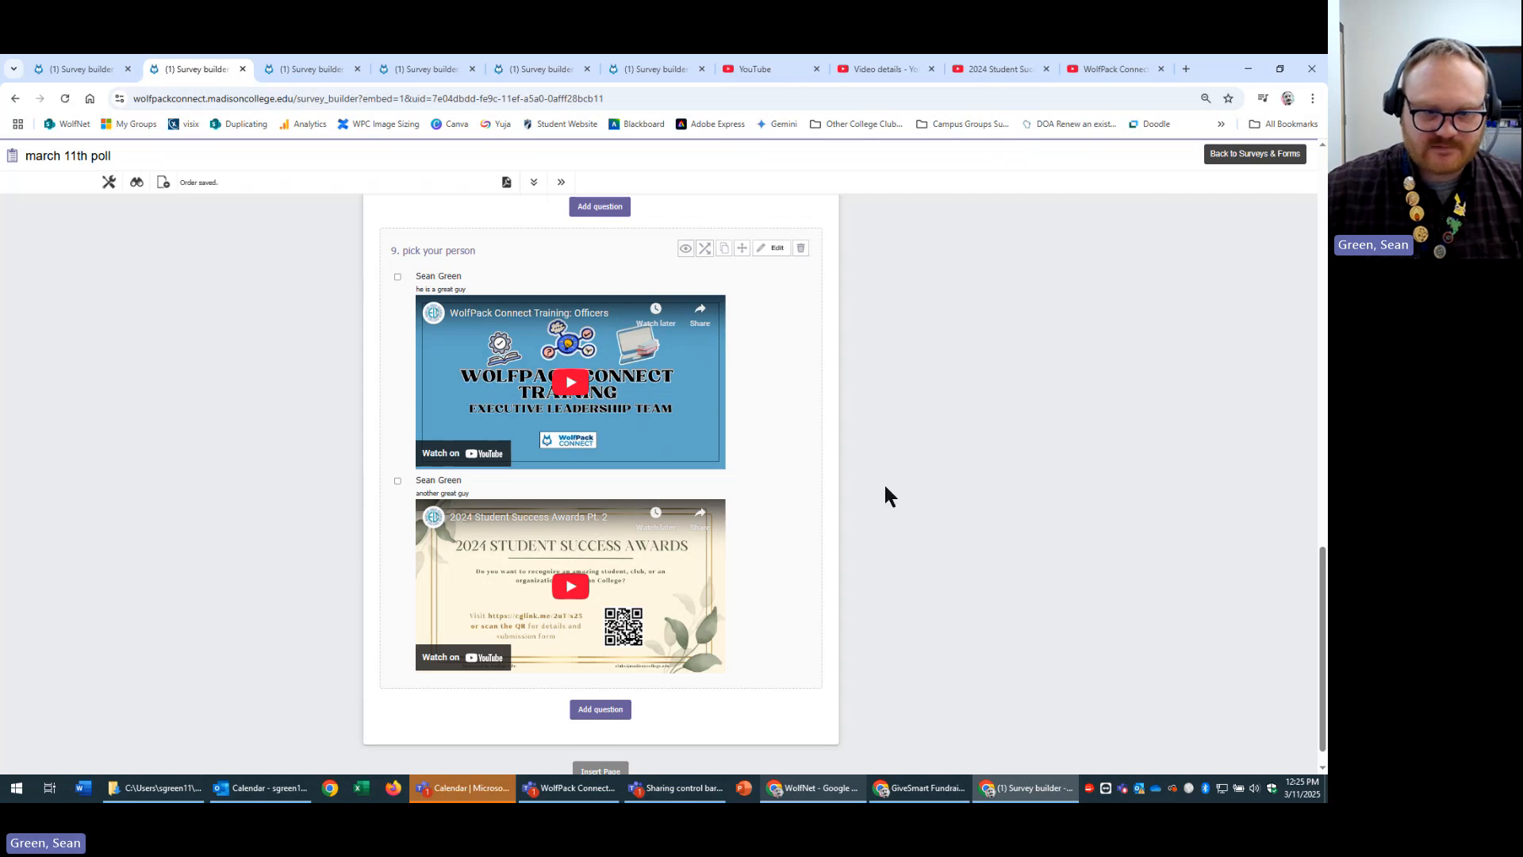
scroll(904, 524, down, 1)
scroll(873, 567, up, 5)
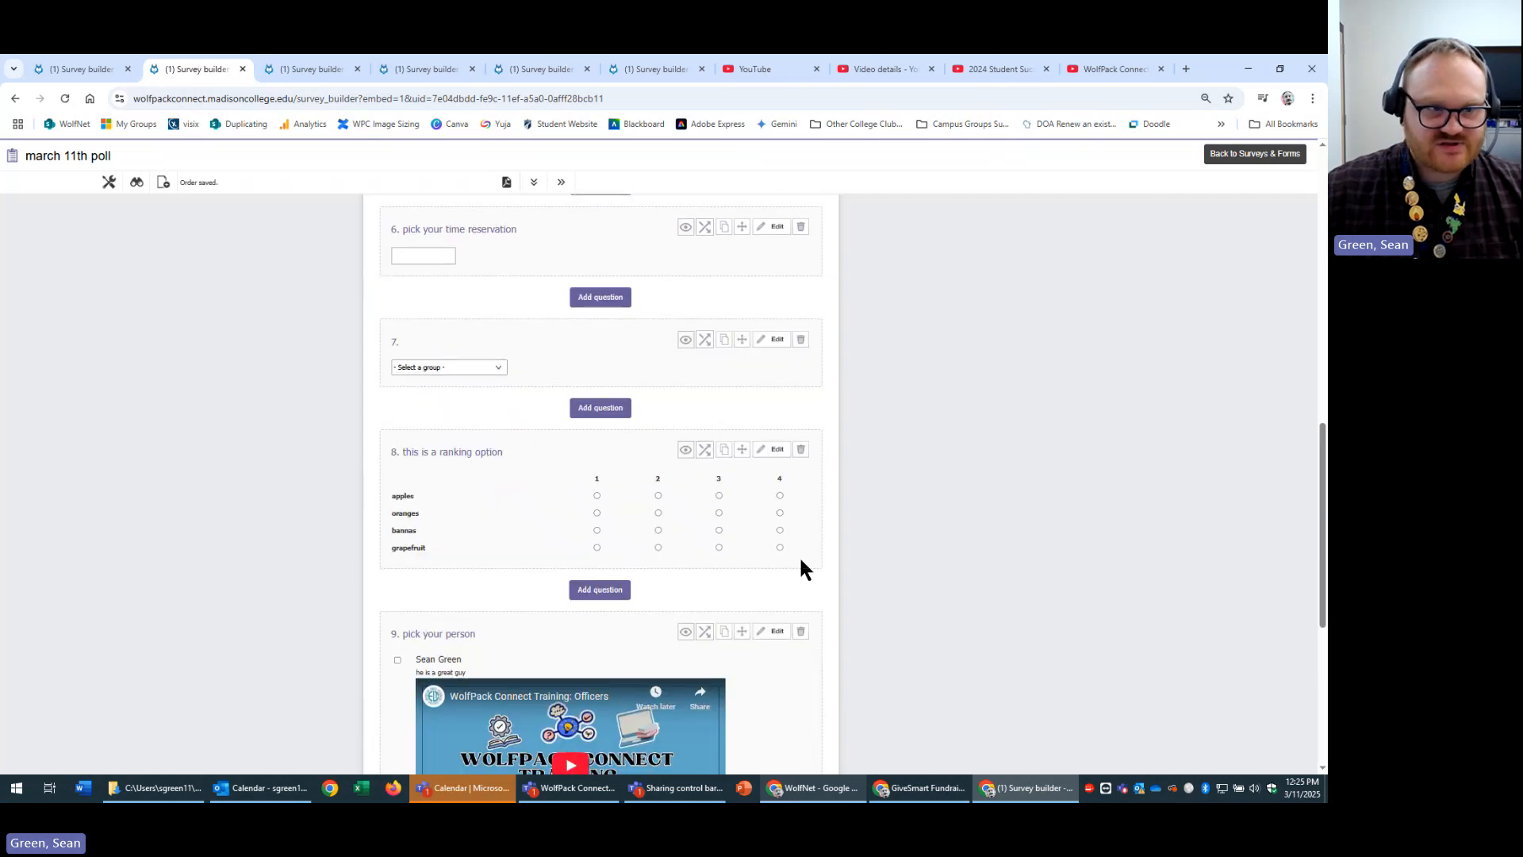
Preview the march 11th poll and scroll to the pick your person candidates with their videos.
click(137, 184)
scroll(1008, 476, down, 15)
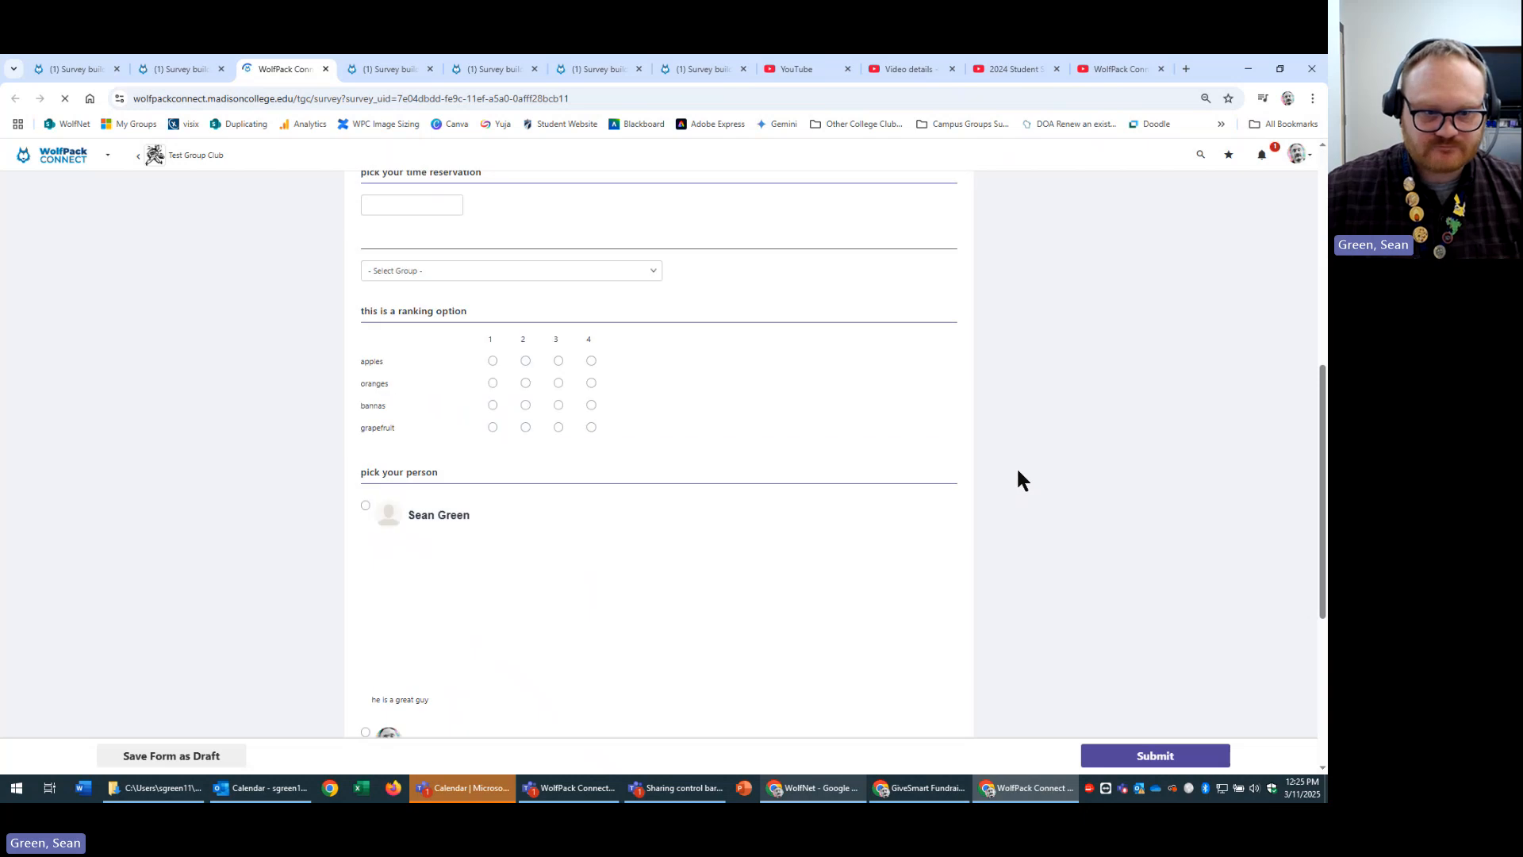
scroll(1015, 472, up, 3)
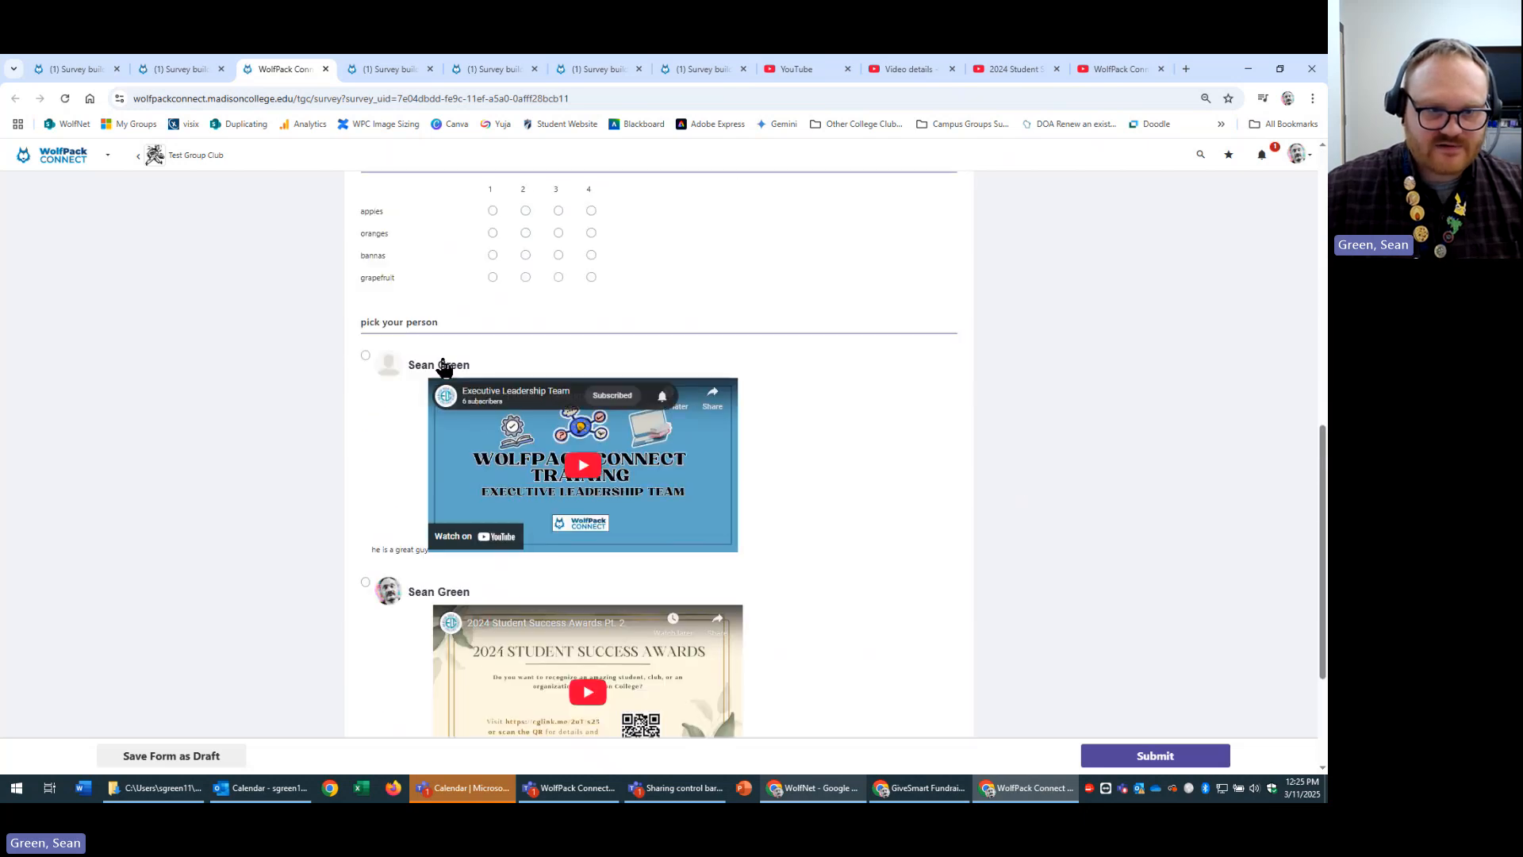
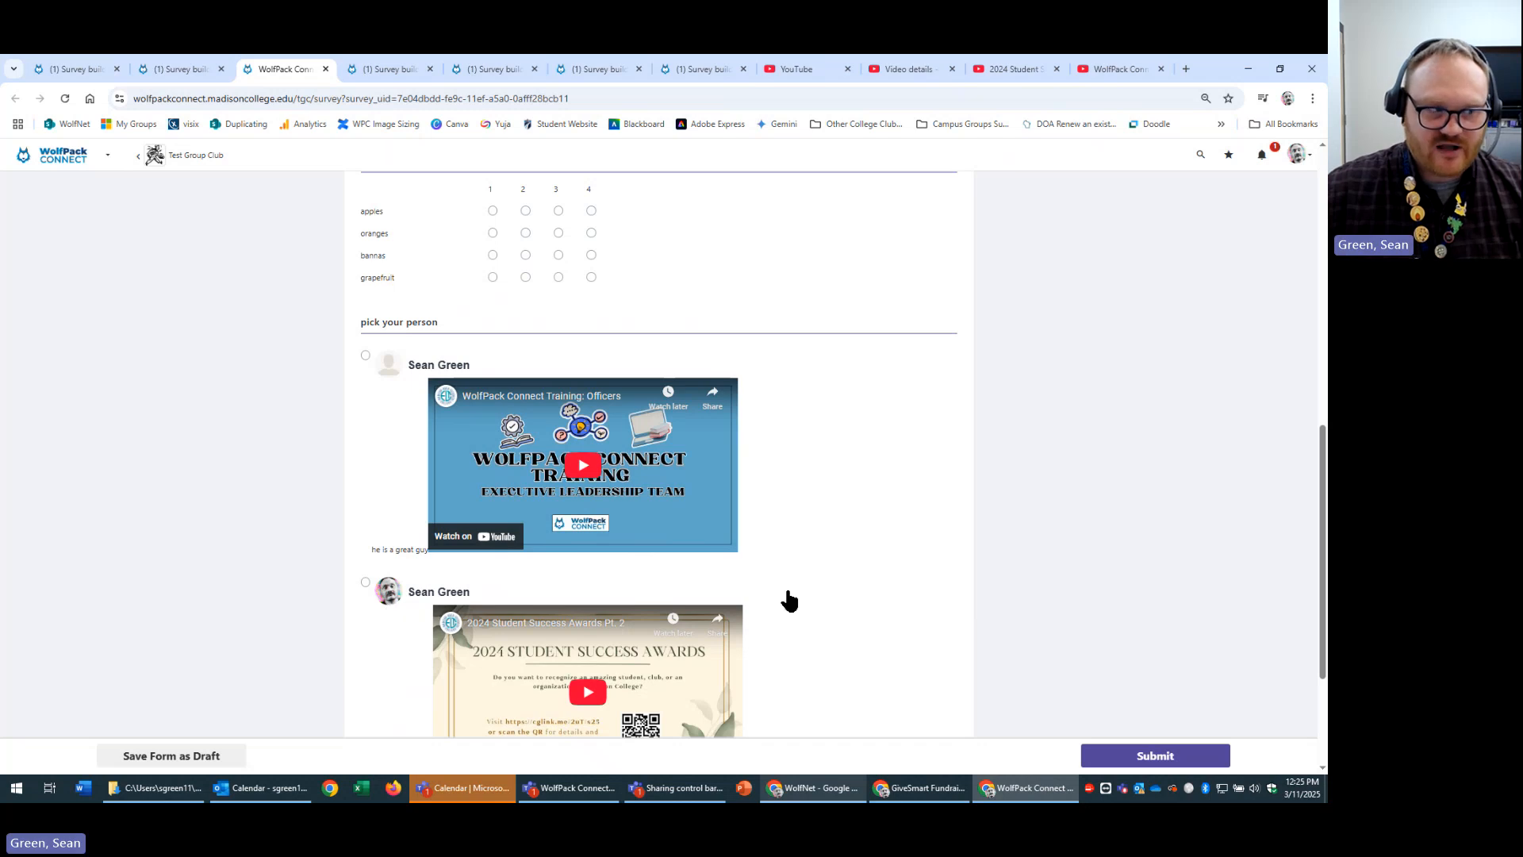
Scroll through the pick your person candidates and their videos in the poll preview.
scroll(873, 572, down, 3)
scroll(873, 575, up, 2)
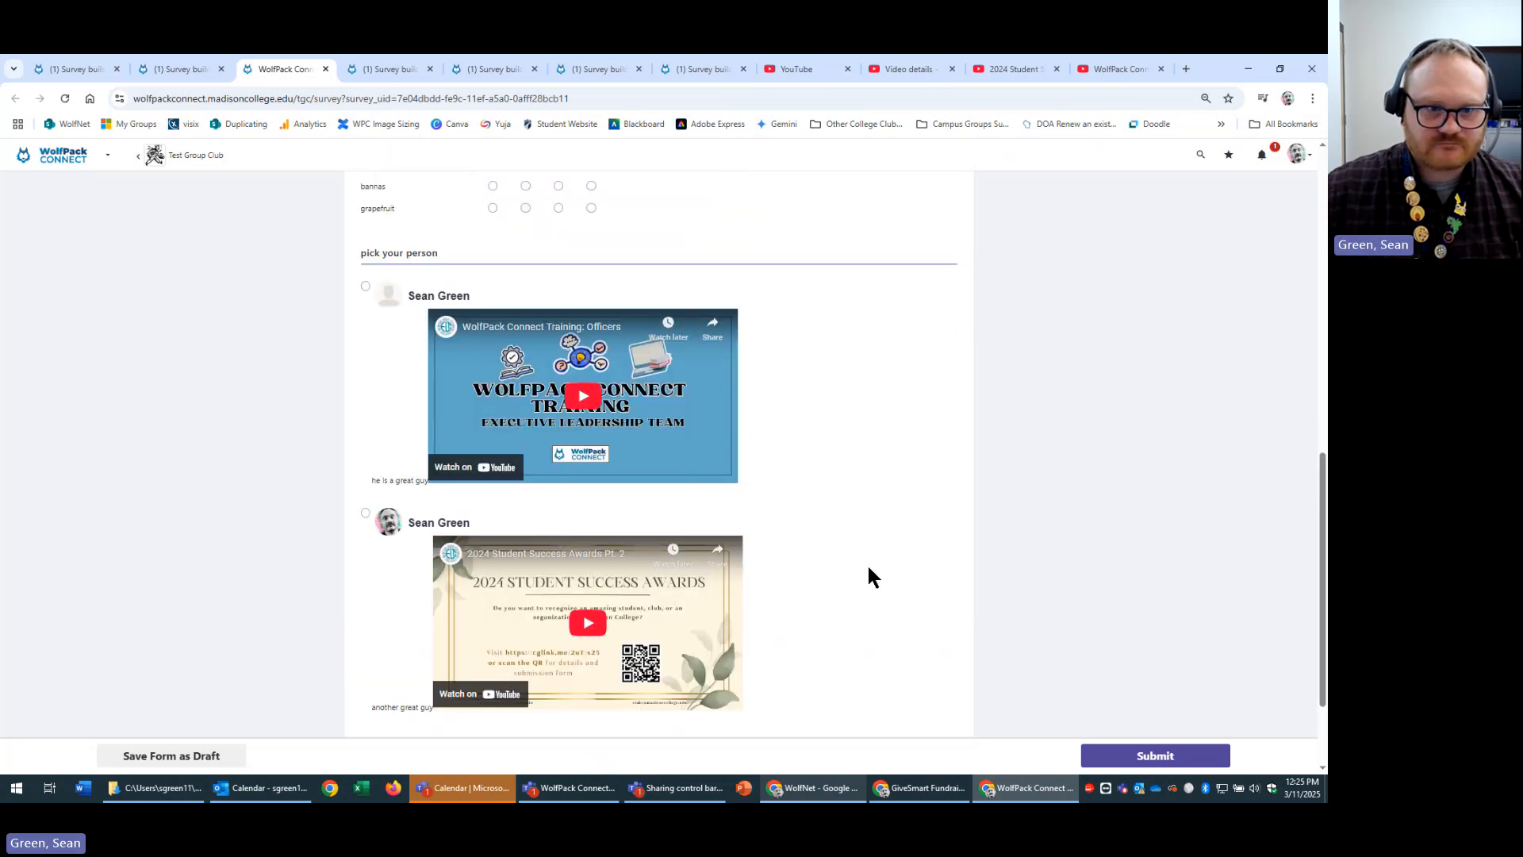
Add a <br> tag before Candidate 1's video embed code in question 9 and save it.
click(179, 69)
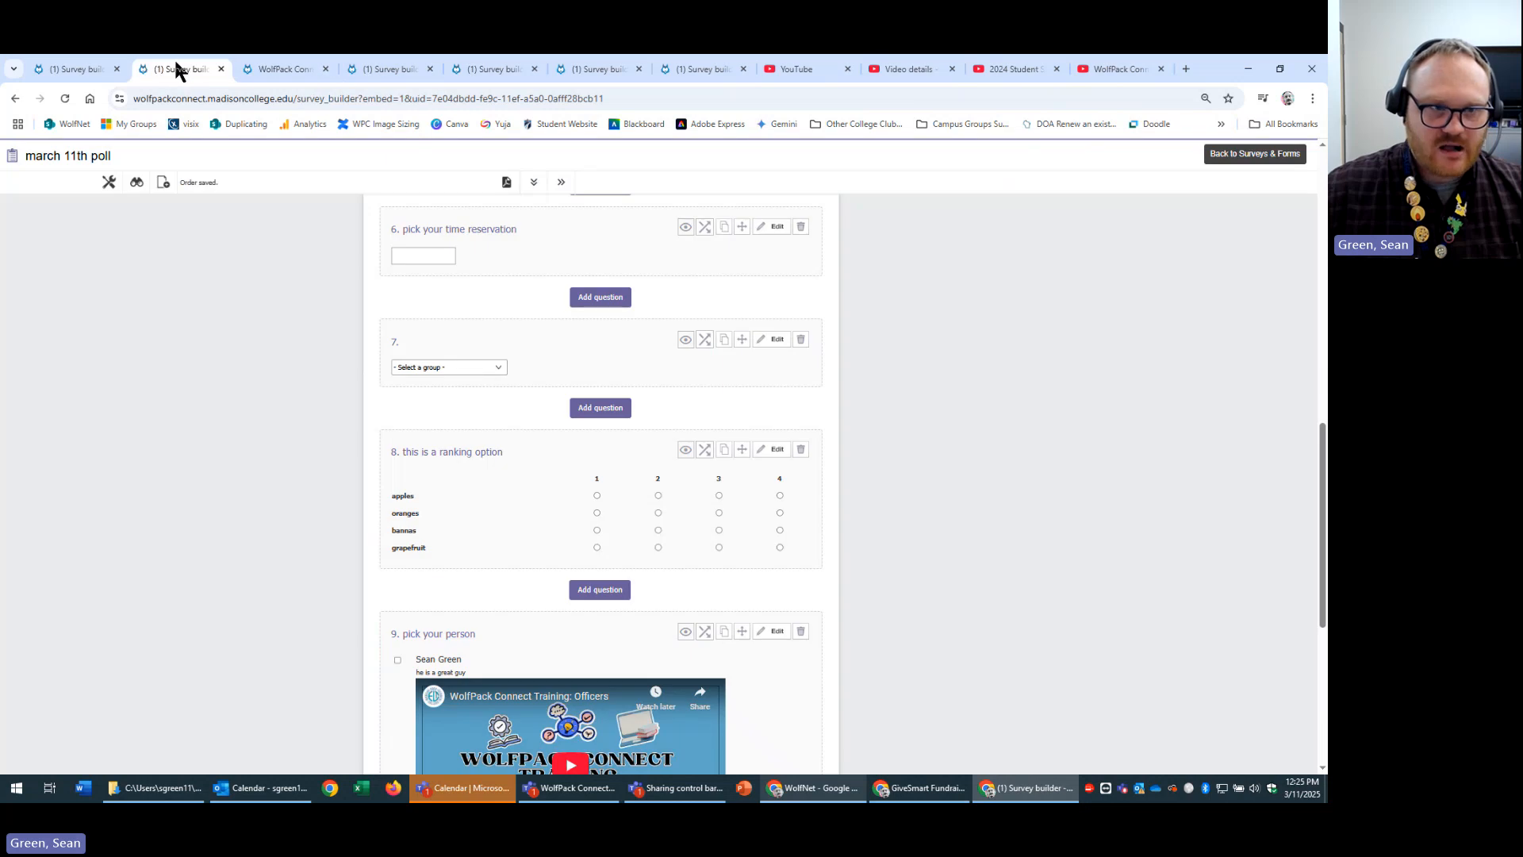
scroll(844, 526, down, 5)
click(775, 215)
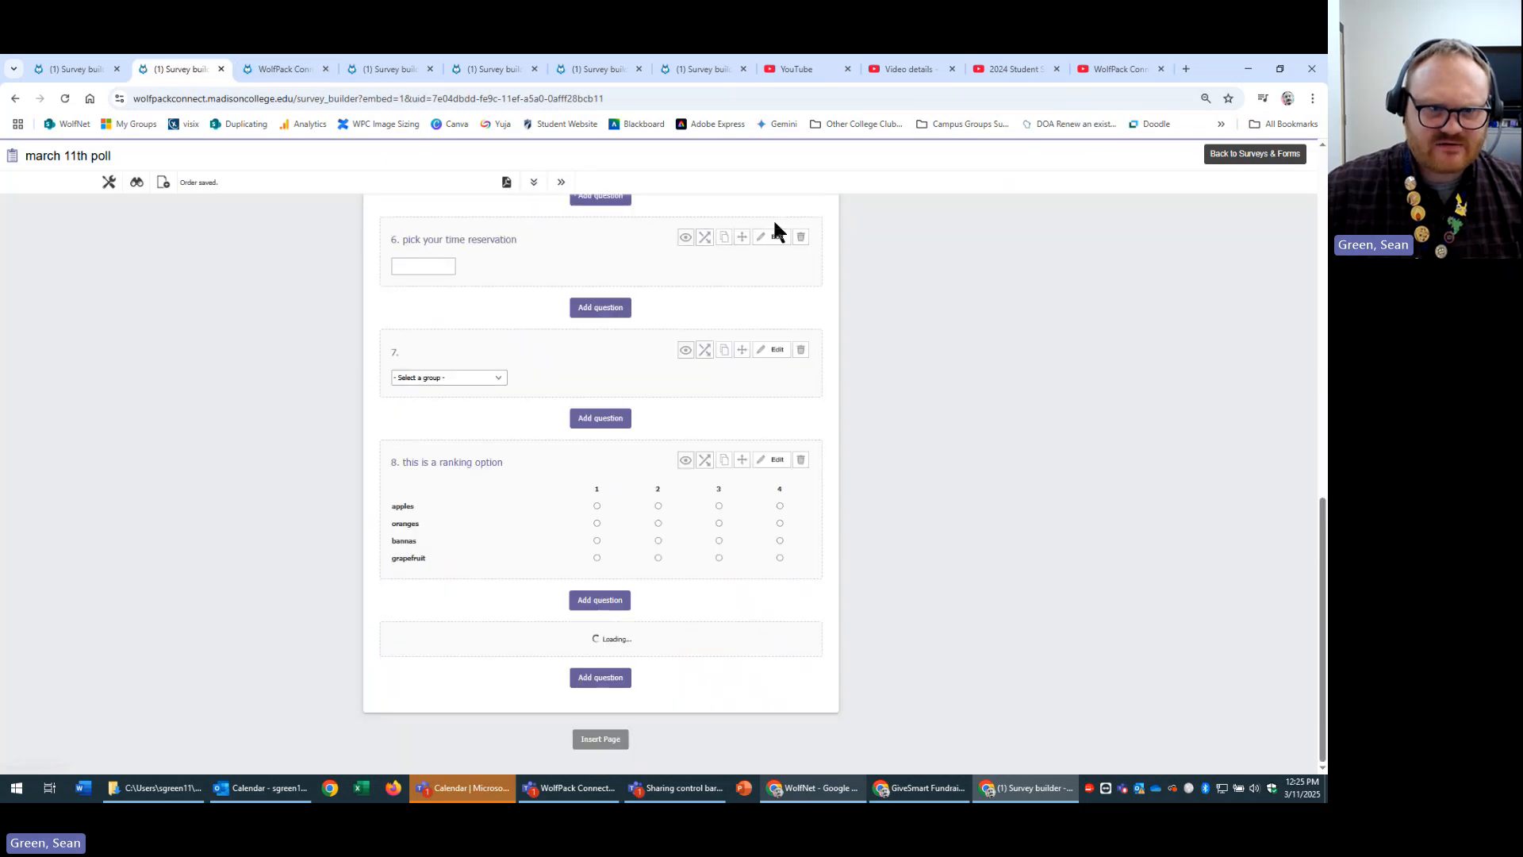
click(697, 366)
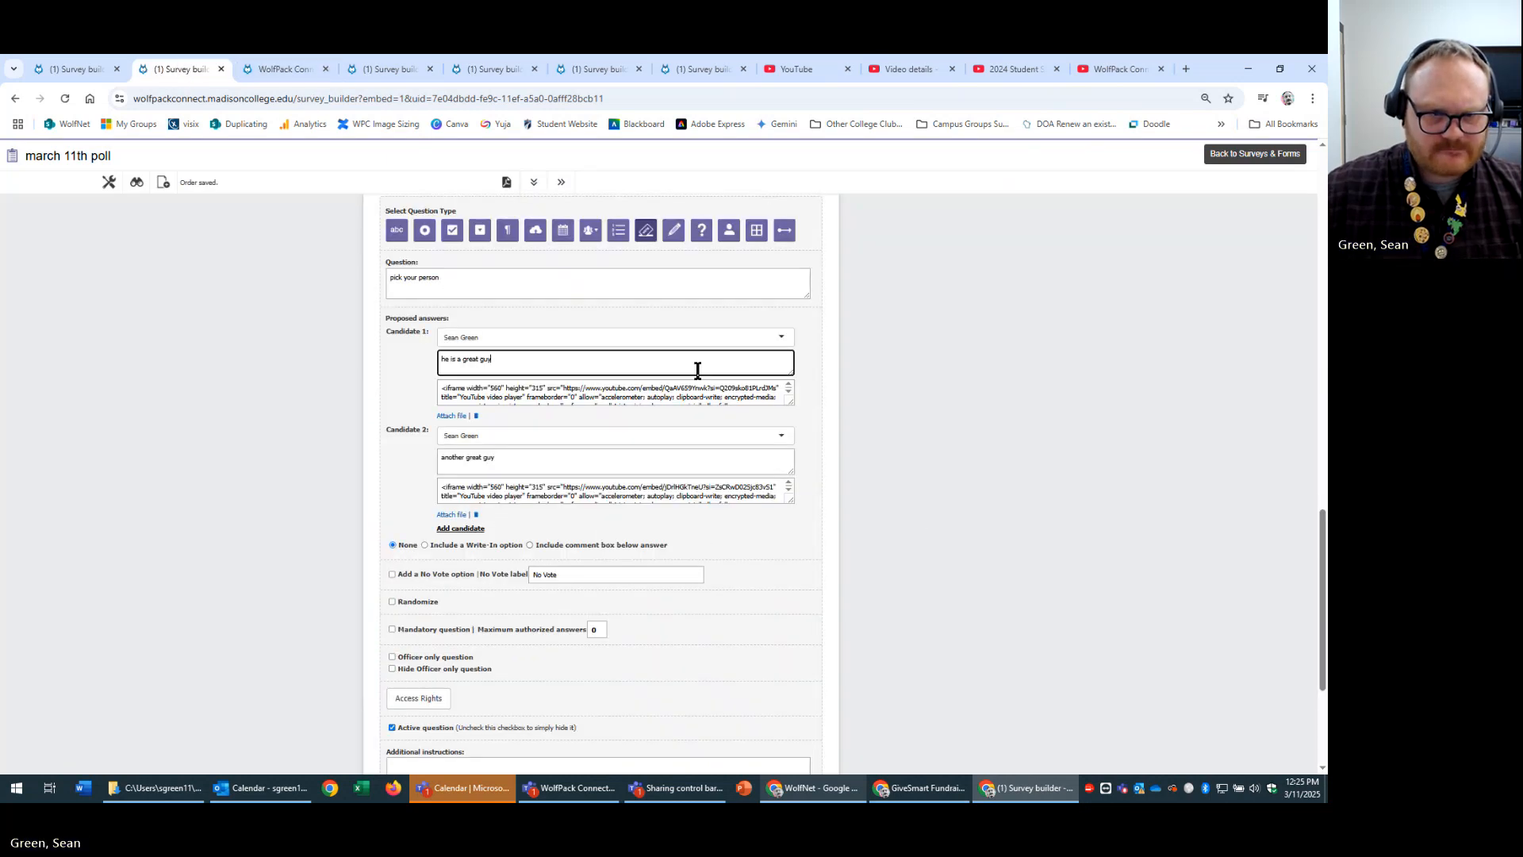
click(447, 388)
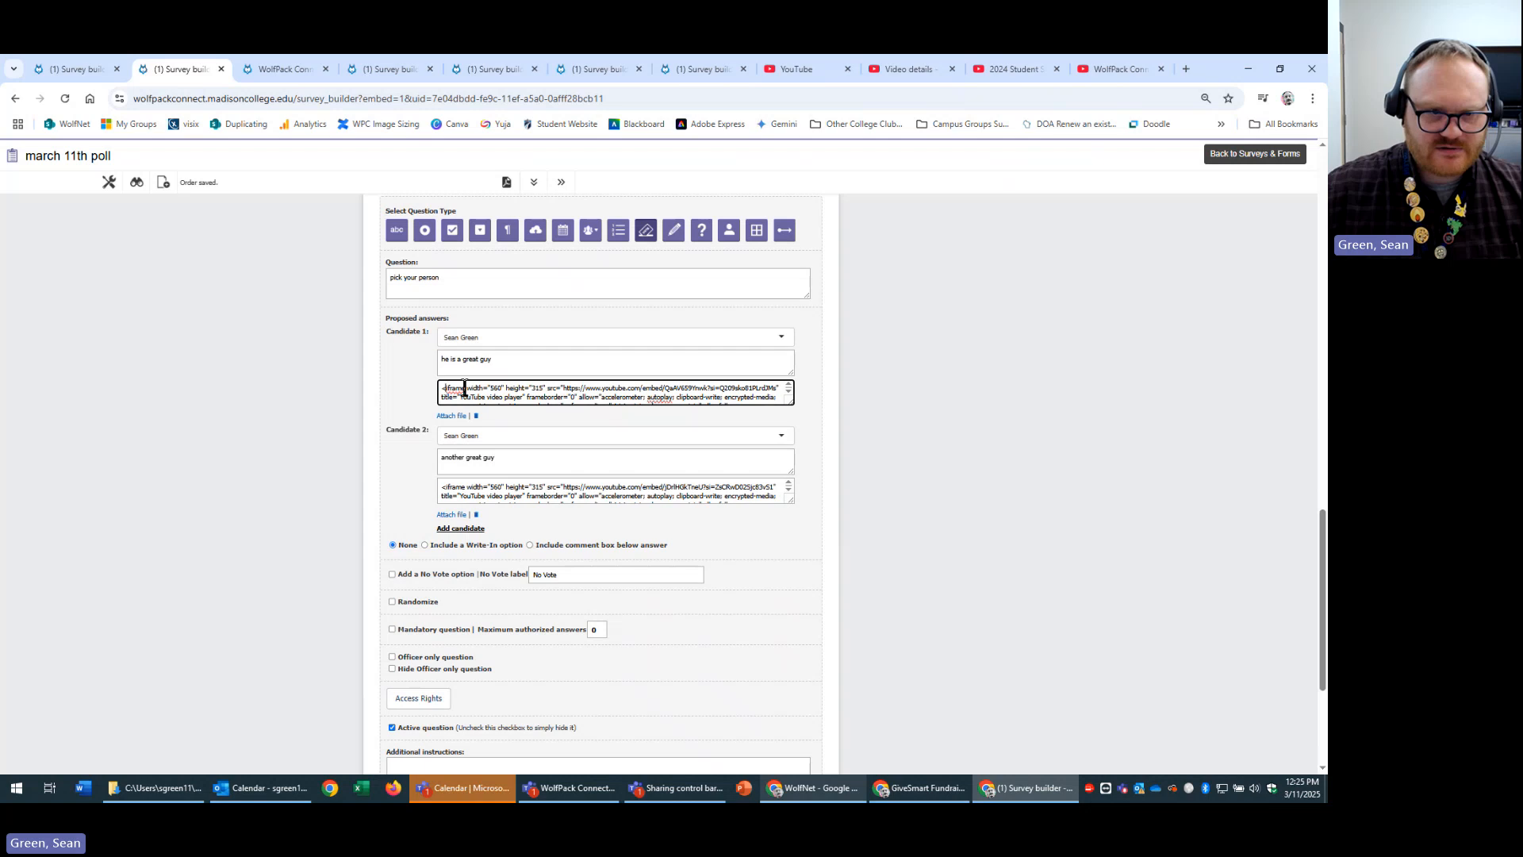
text(<br>)
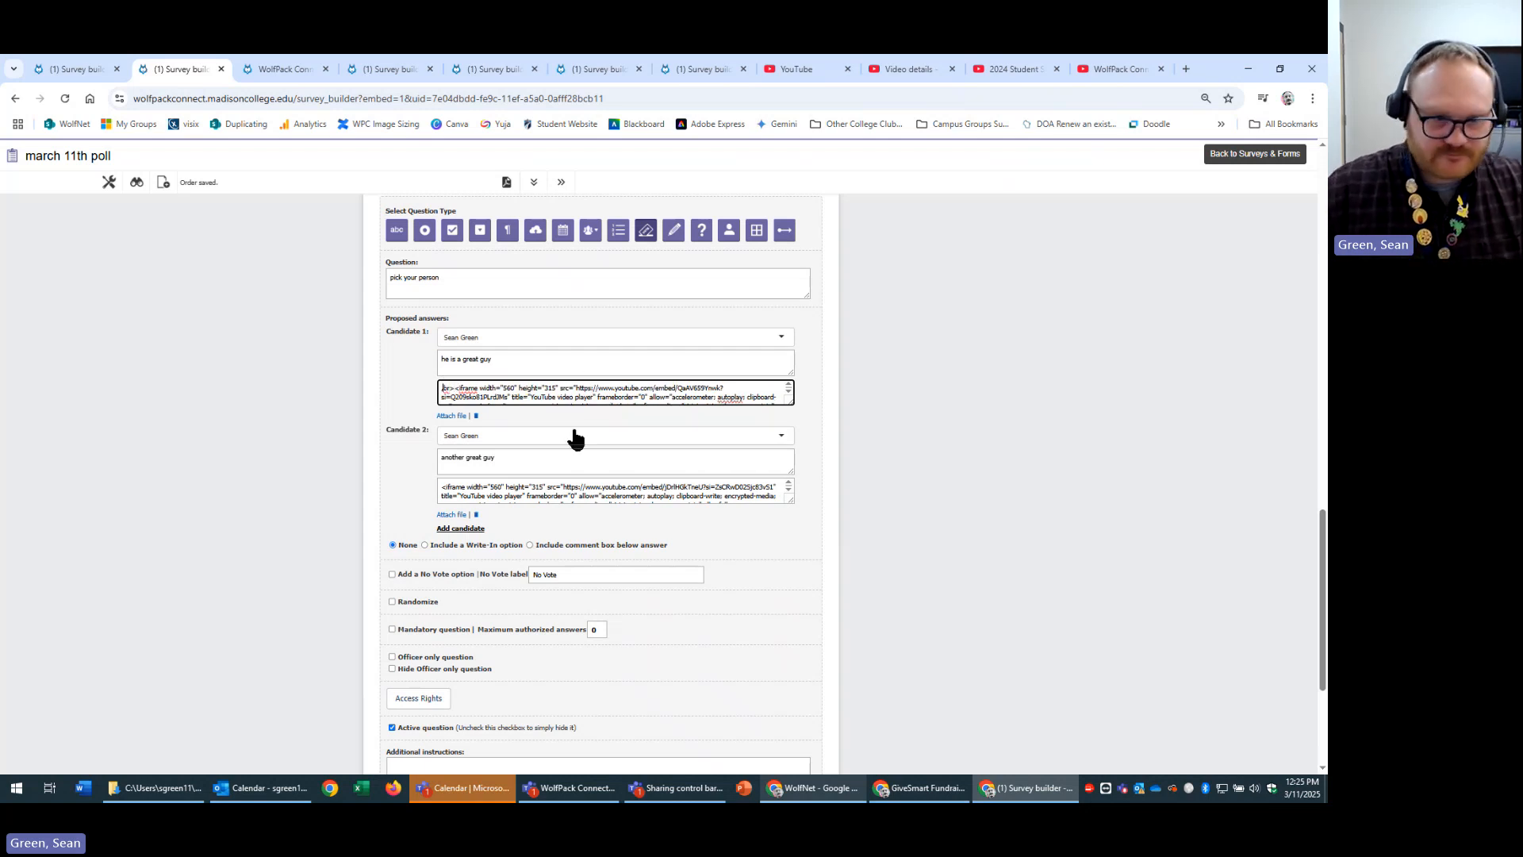
key(BackSpace)
text(<)
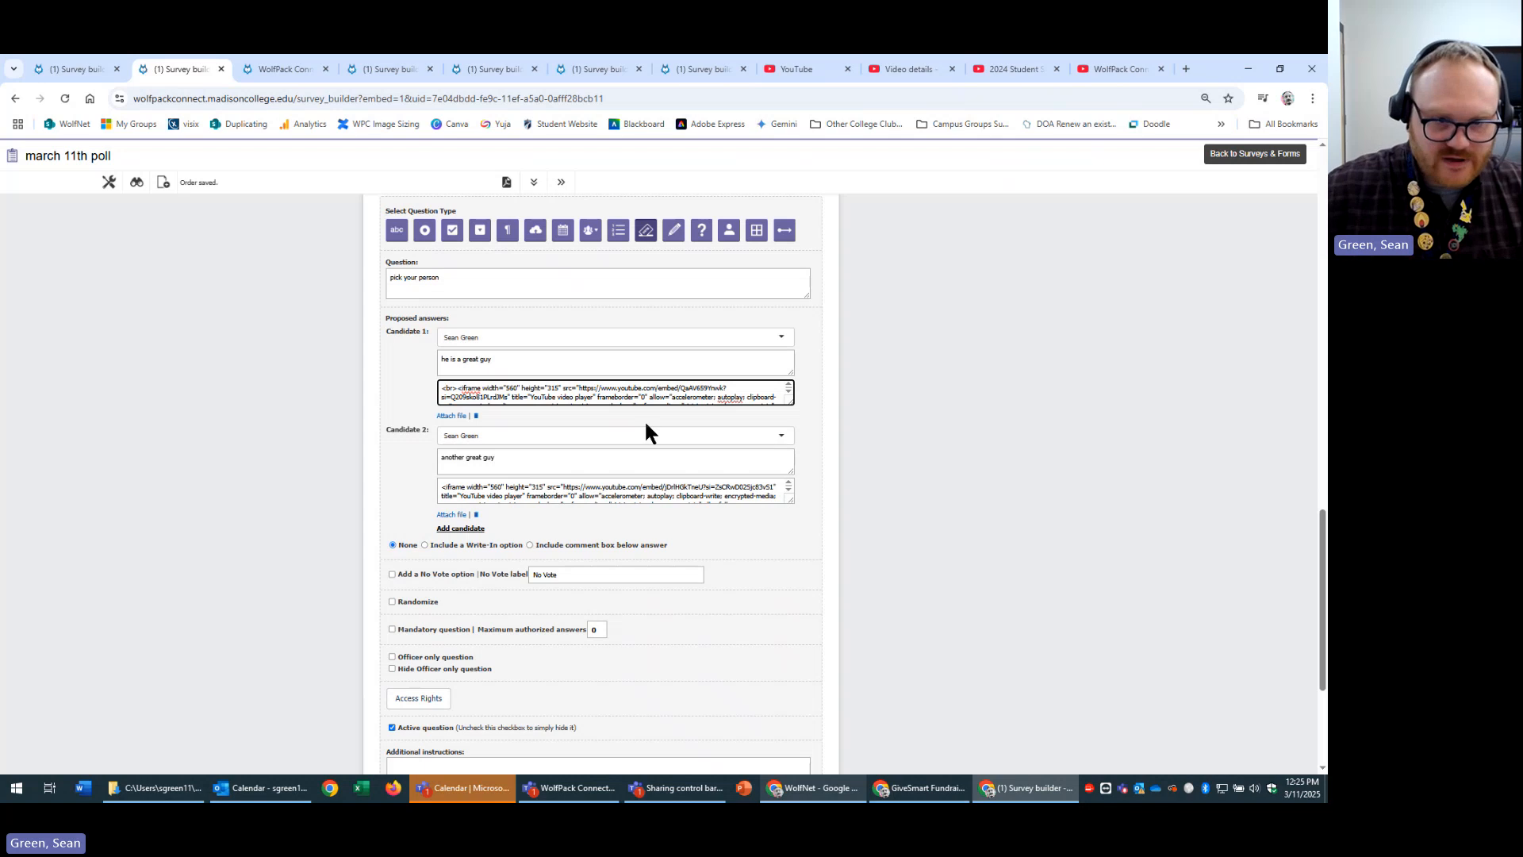
scroll(897, 538, down, 3)
click(731, 672)
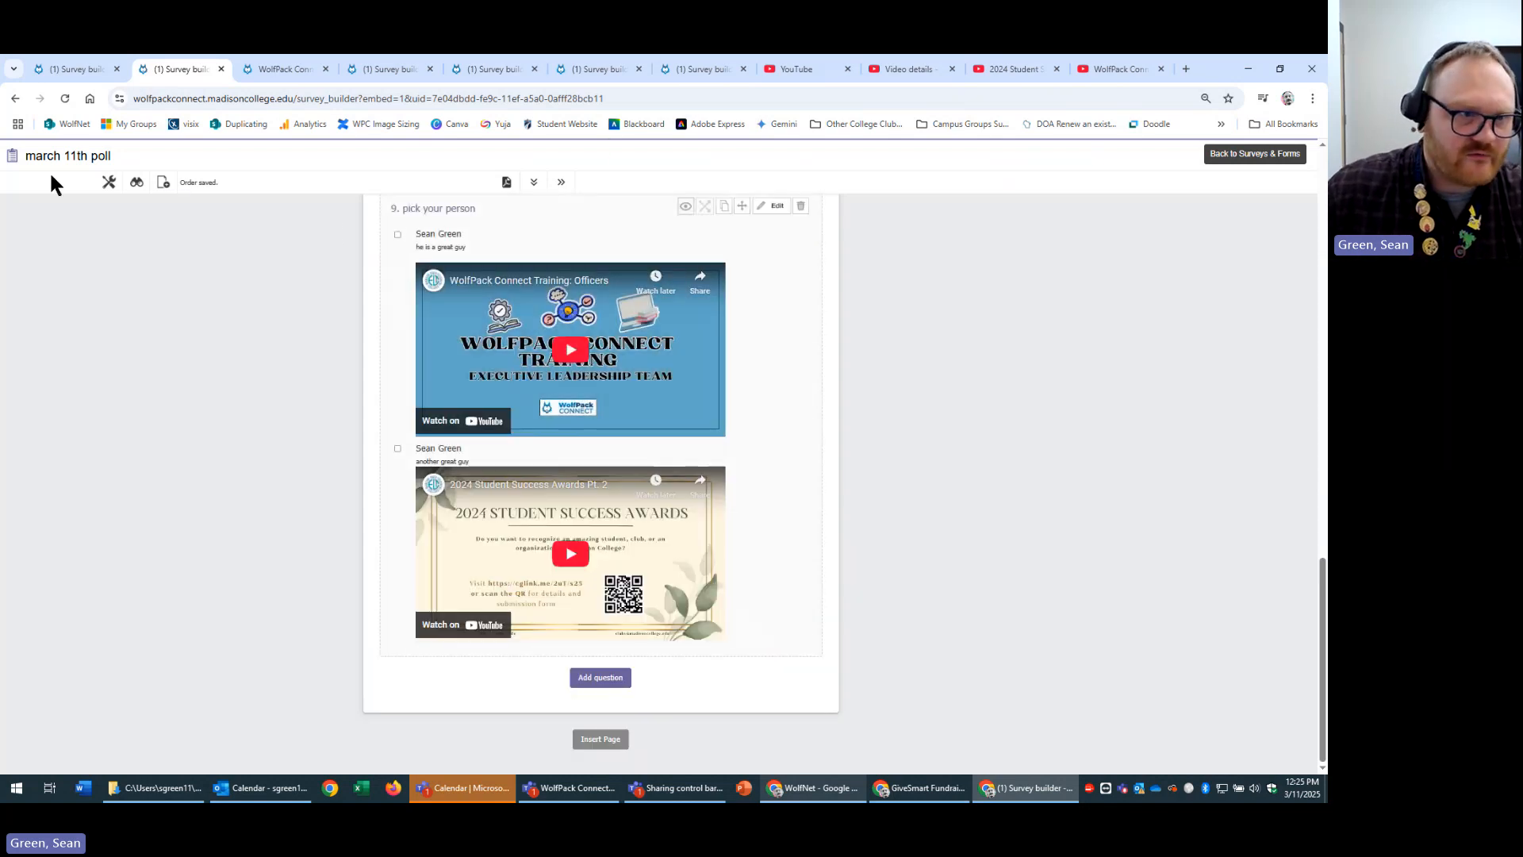
Check in the preview that Candidate 1's description now sits above its video.
click(133, 183)
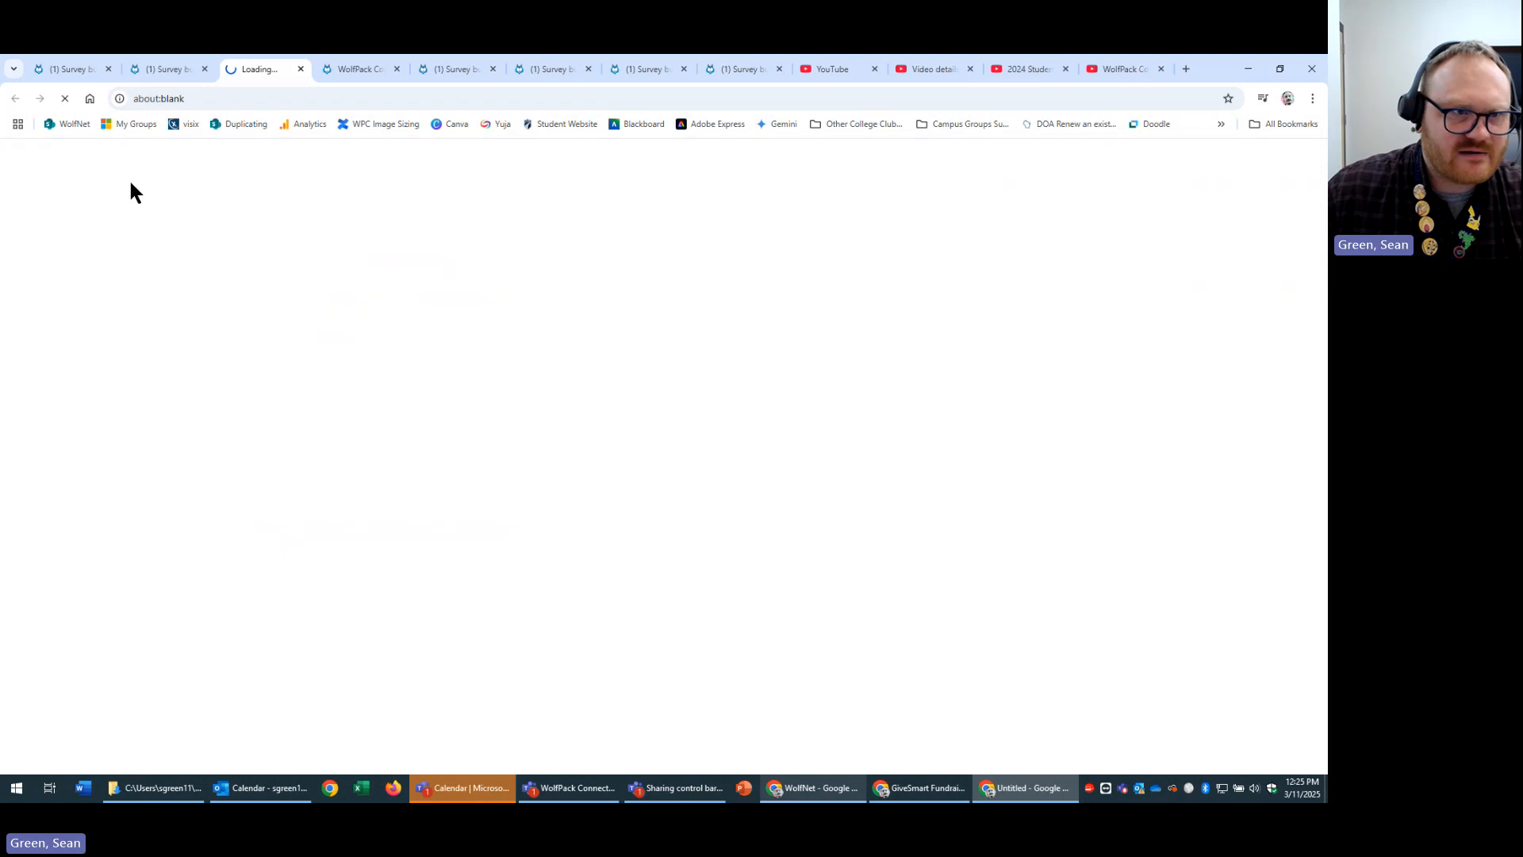
scroll(1204, 446, down, 10)
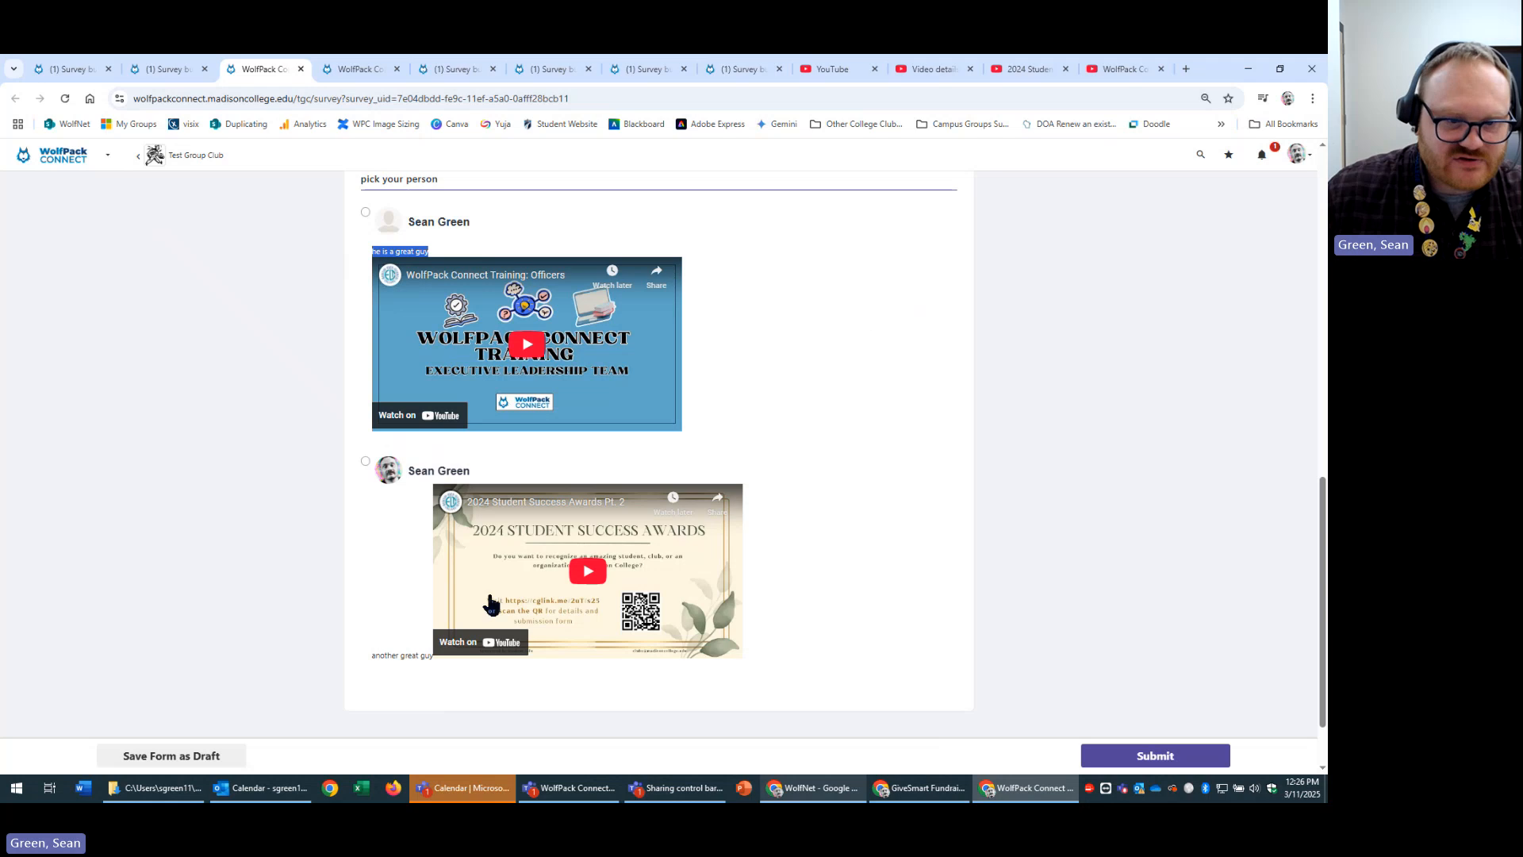
drag(373, 652, 418, 656)
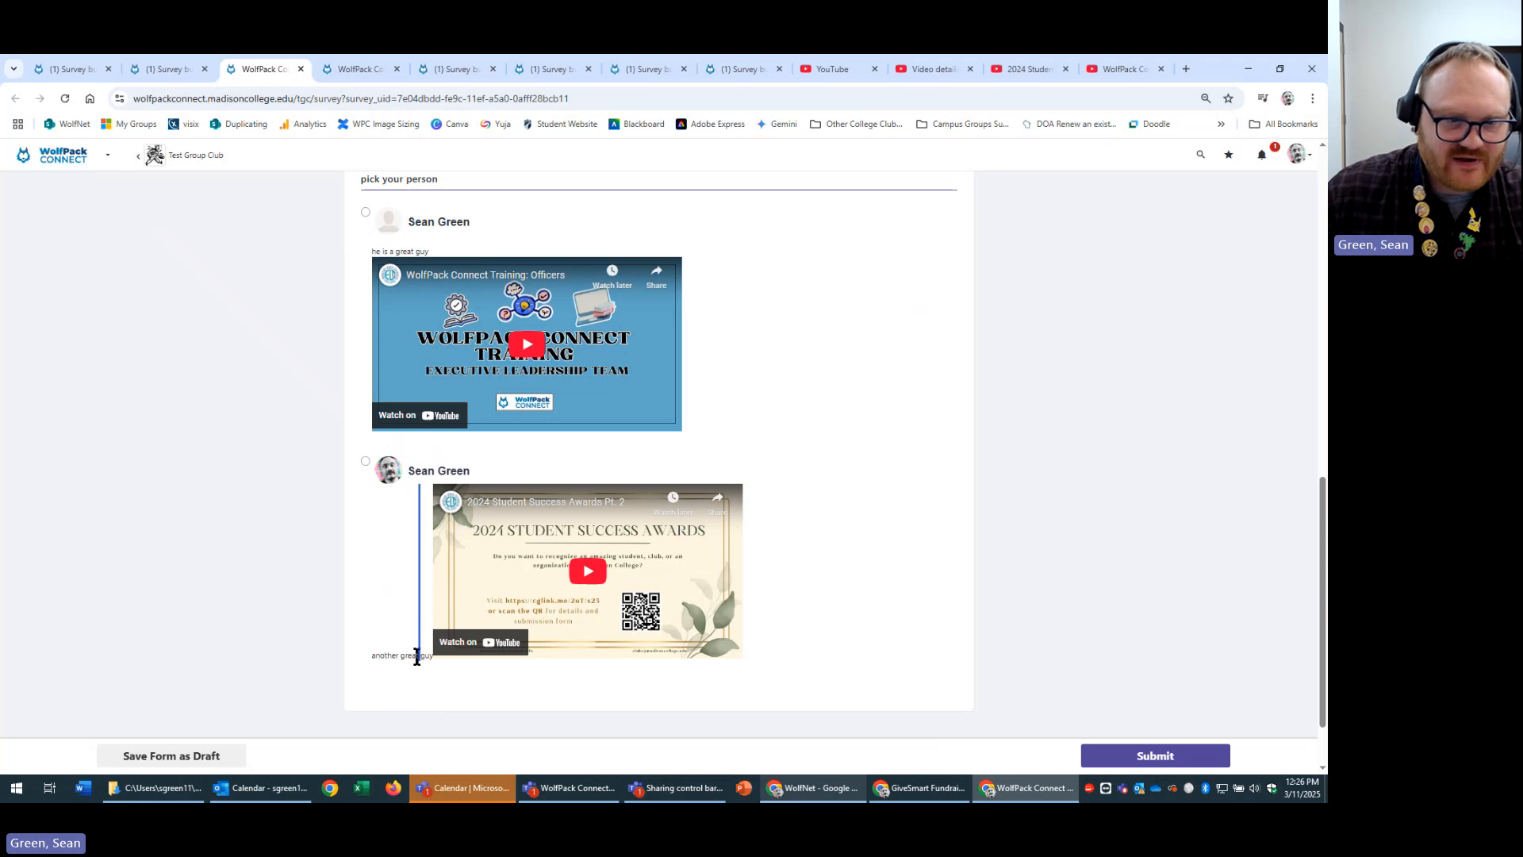
click(149, 68)
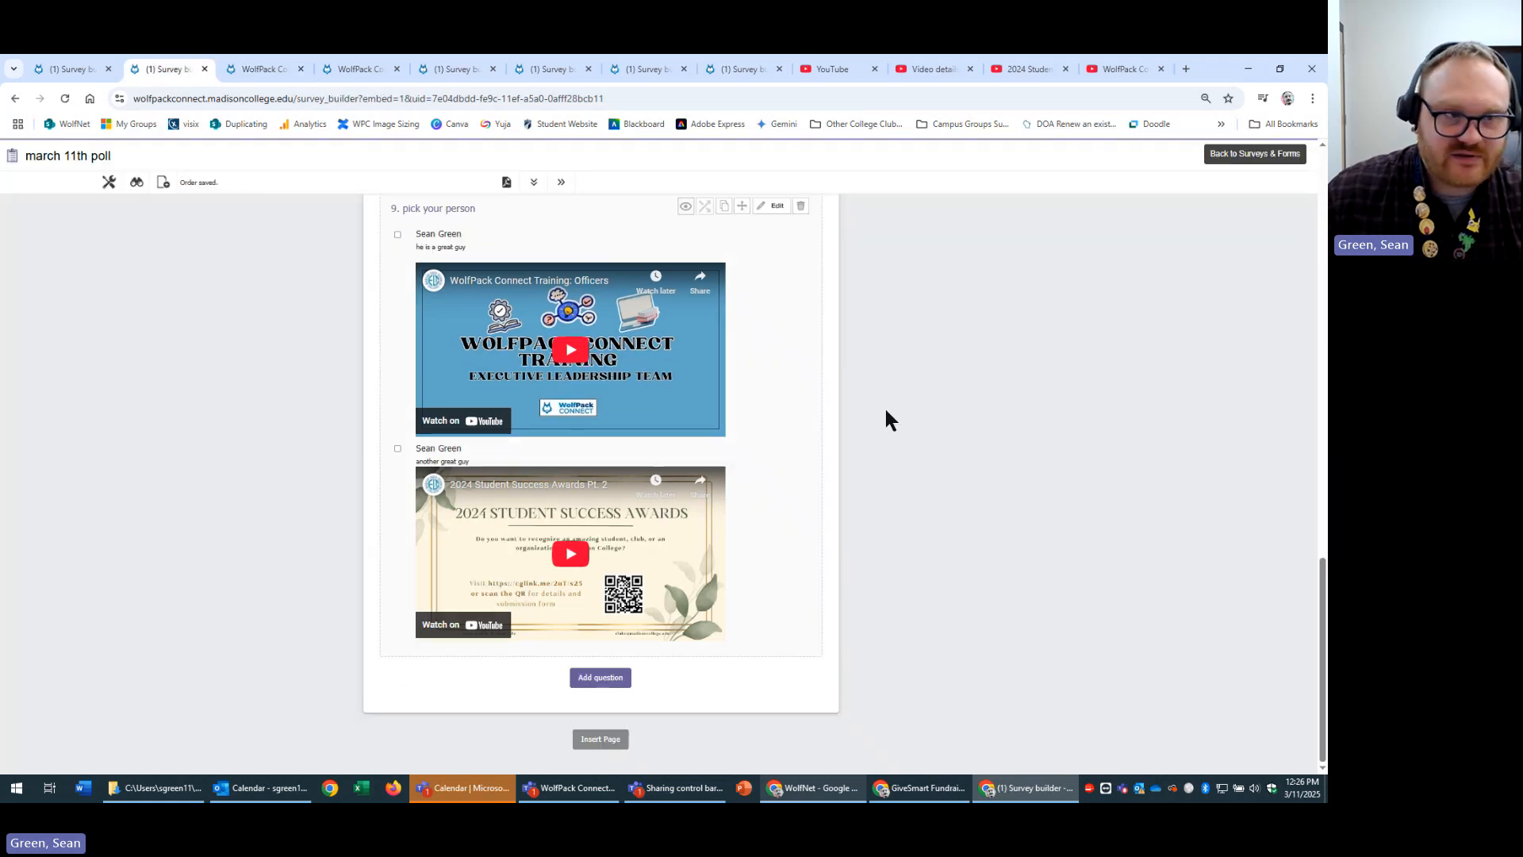
click(292, 63)
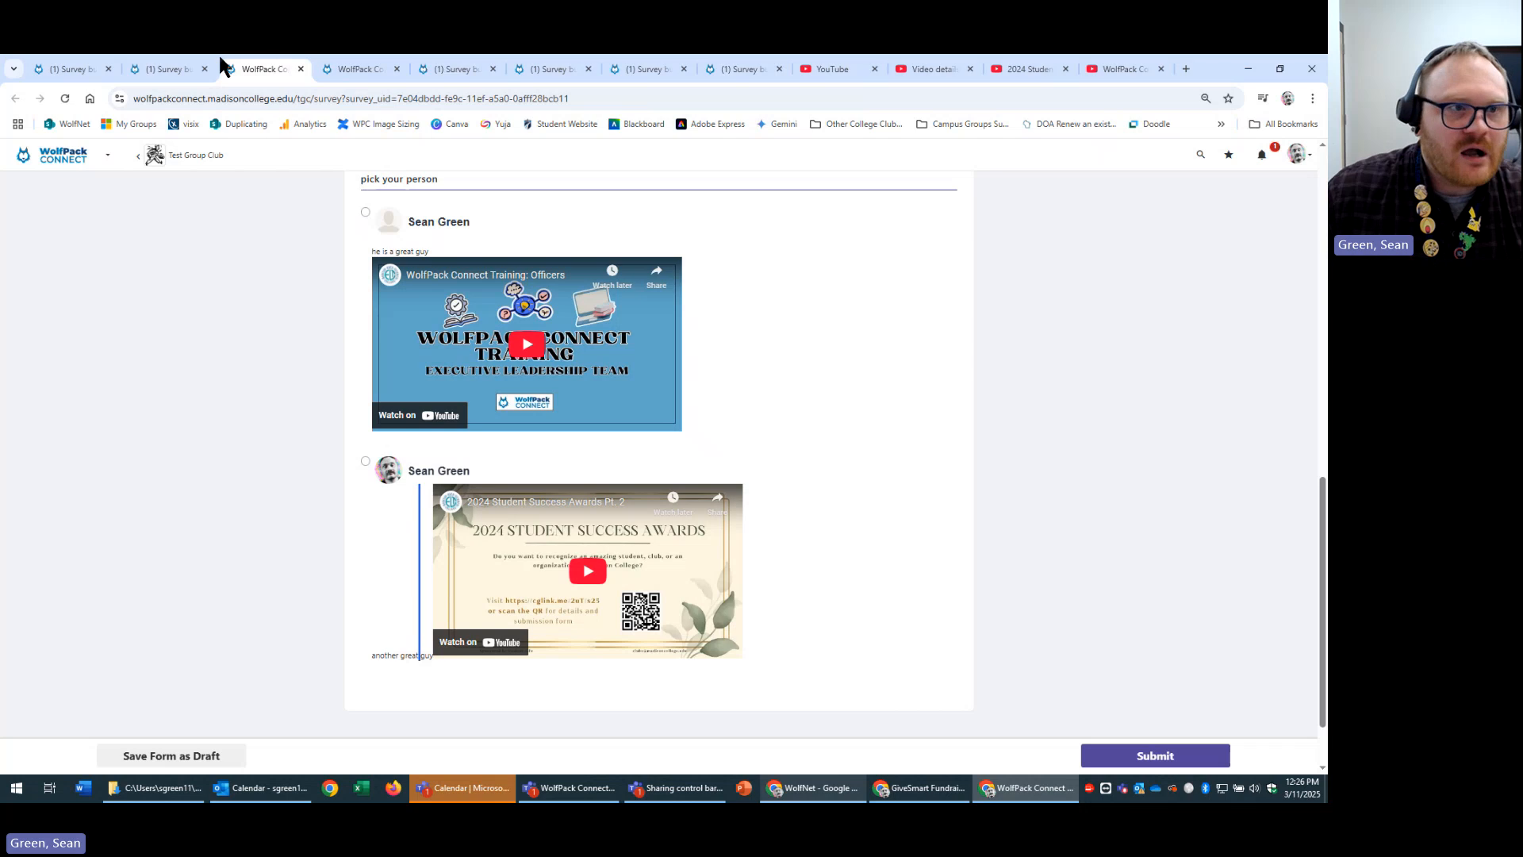
Open a new question form below question 9 in the survey builder.
click(157, 69)
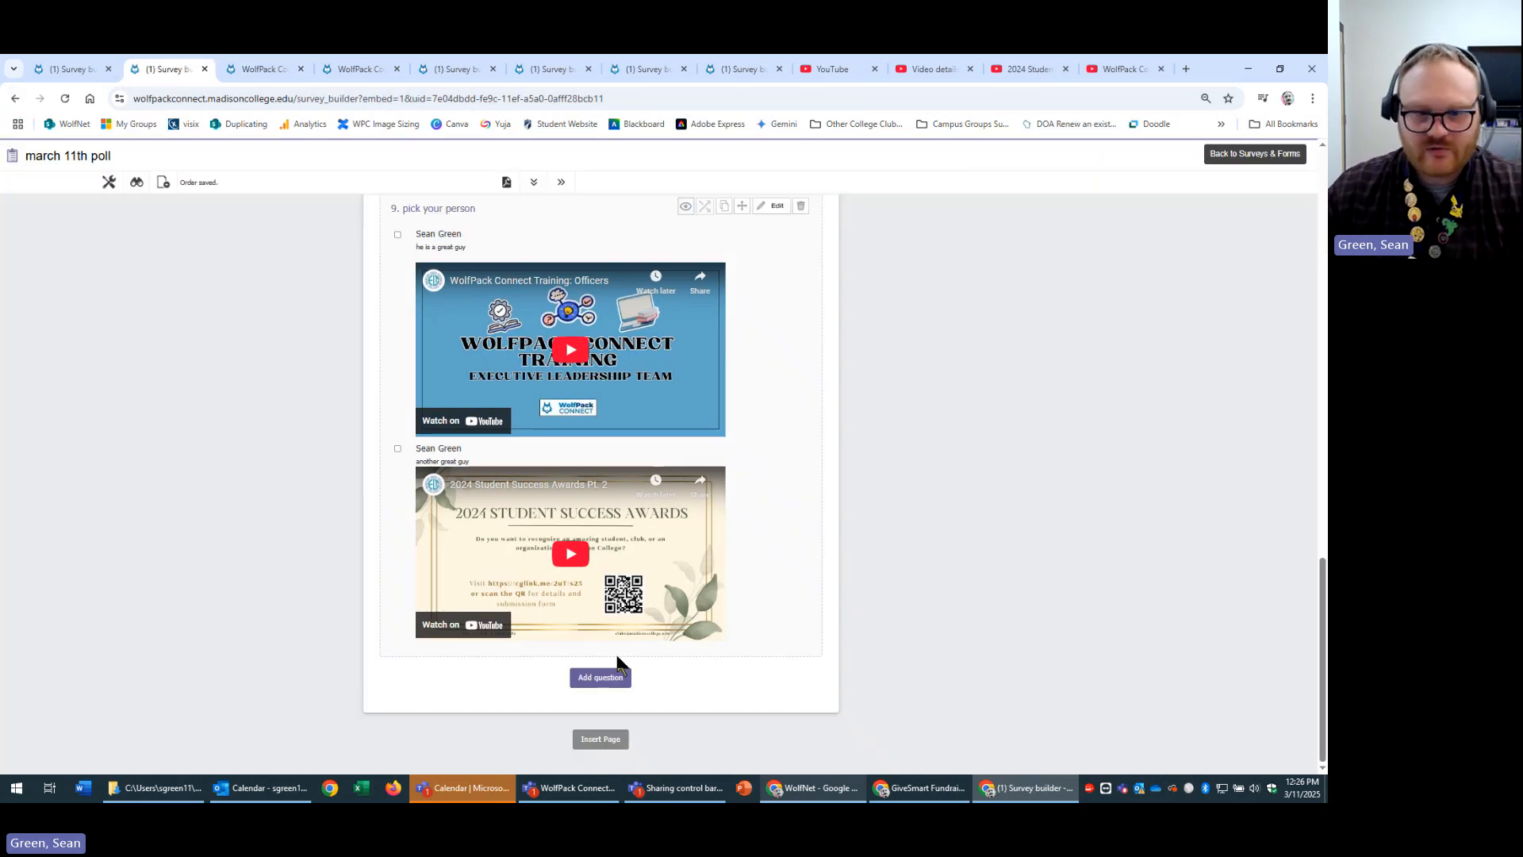
click(603, 678)
scroll(992, 542, down, 3)
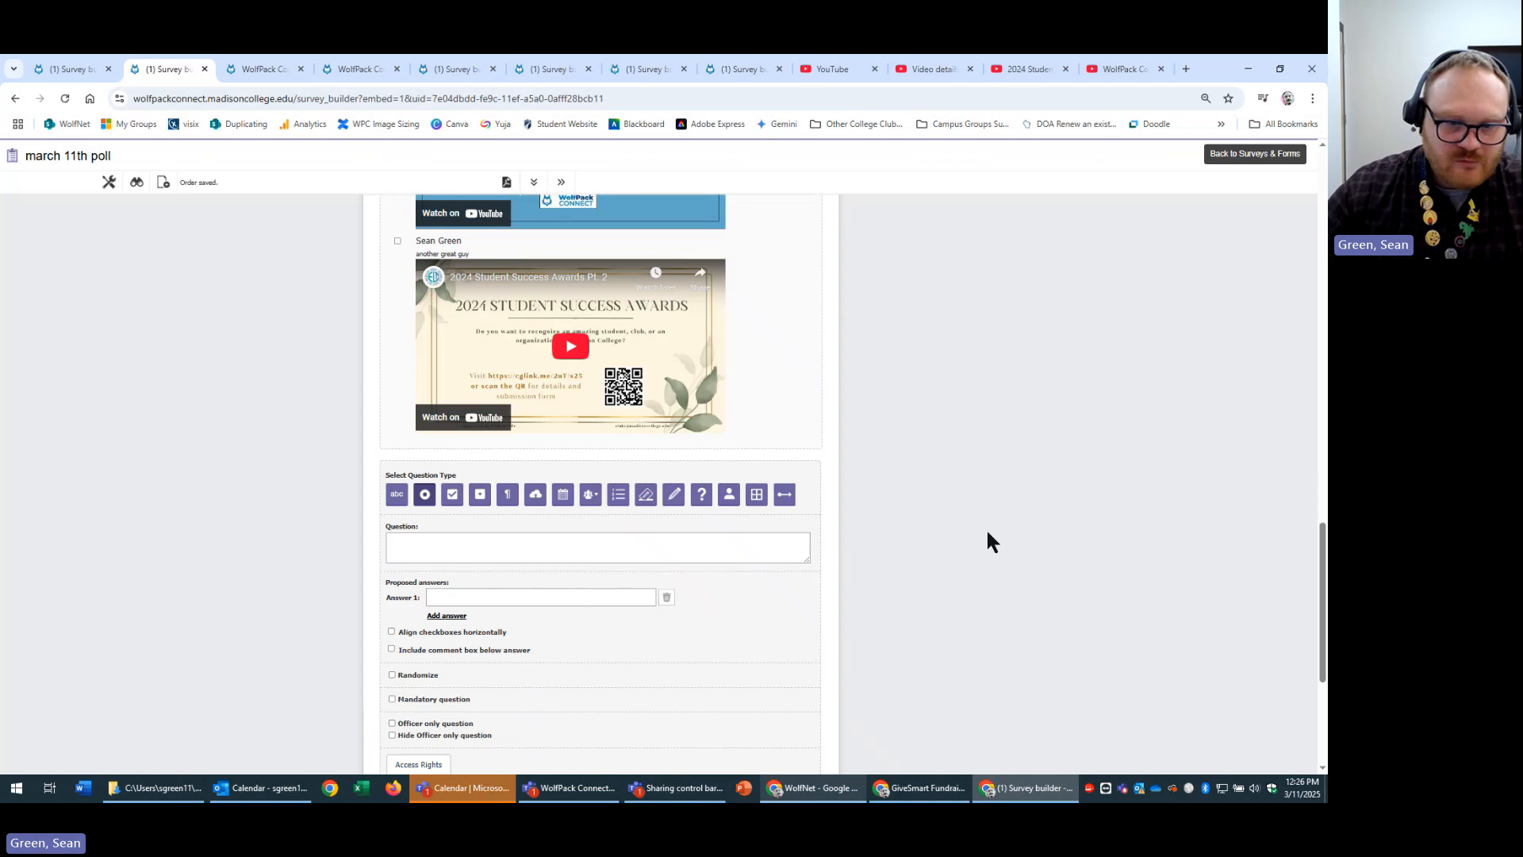
Add and save a Signature question titled 'write your signature here'.
click(672, 498)
scroll(914, 534, down, 3)
click(610, 348)
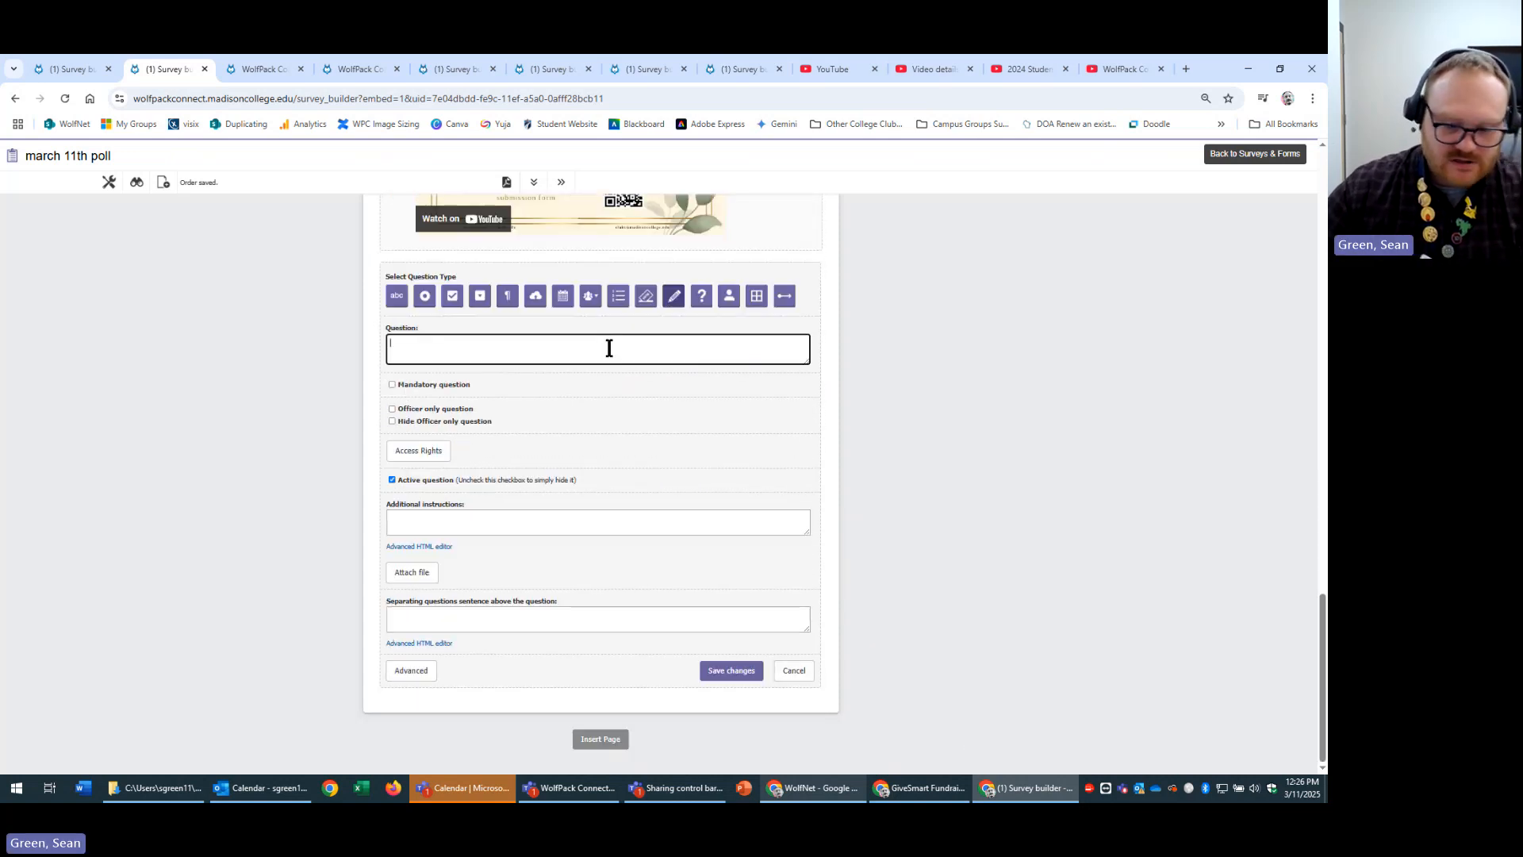
text(write y)
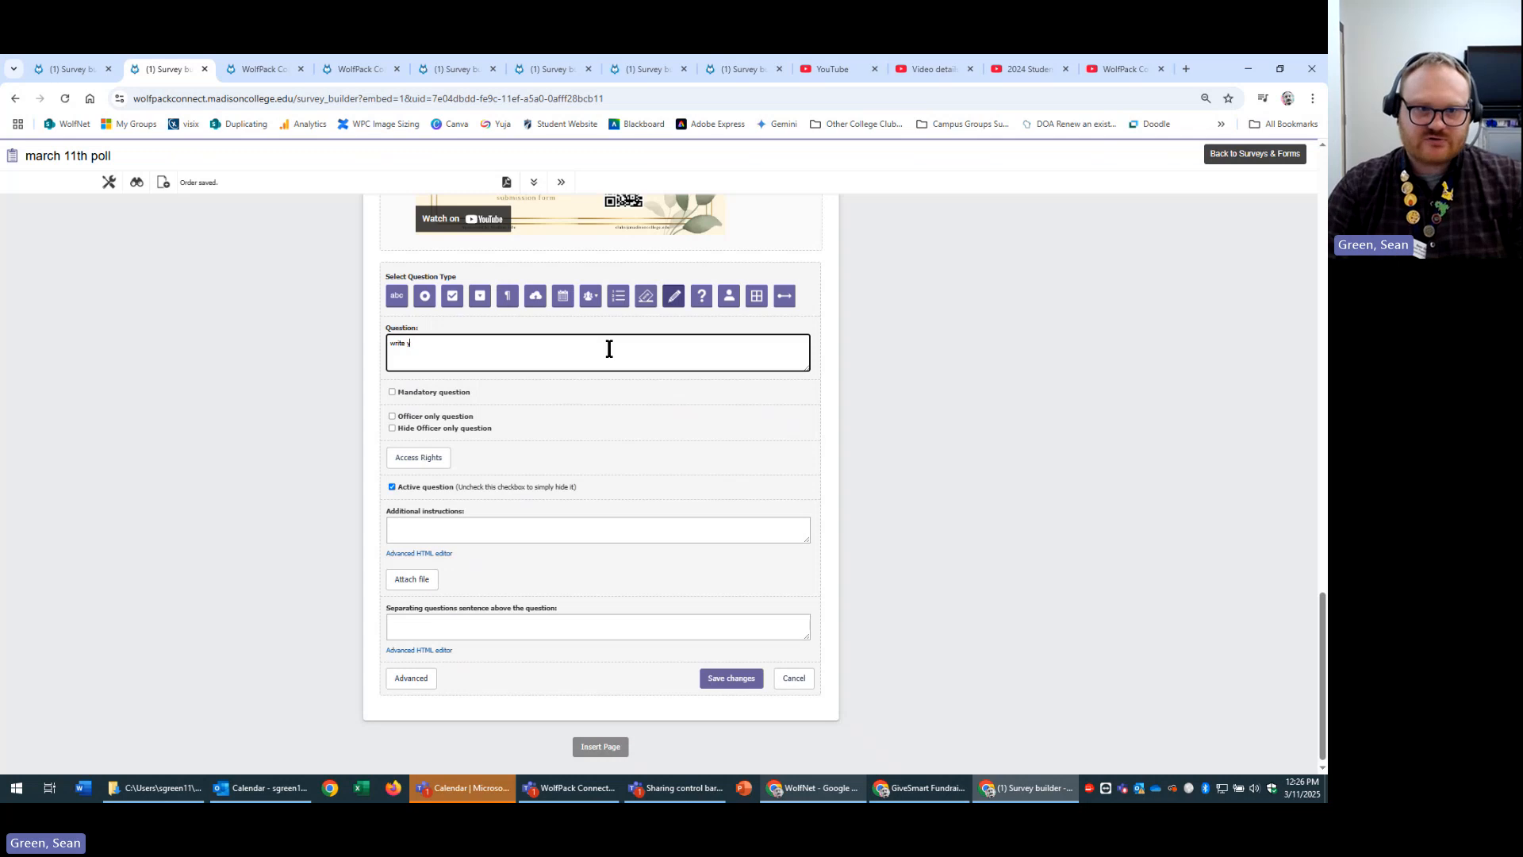
text(our signature h)
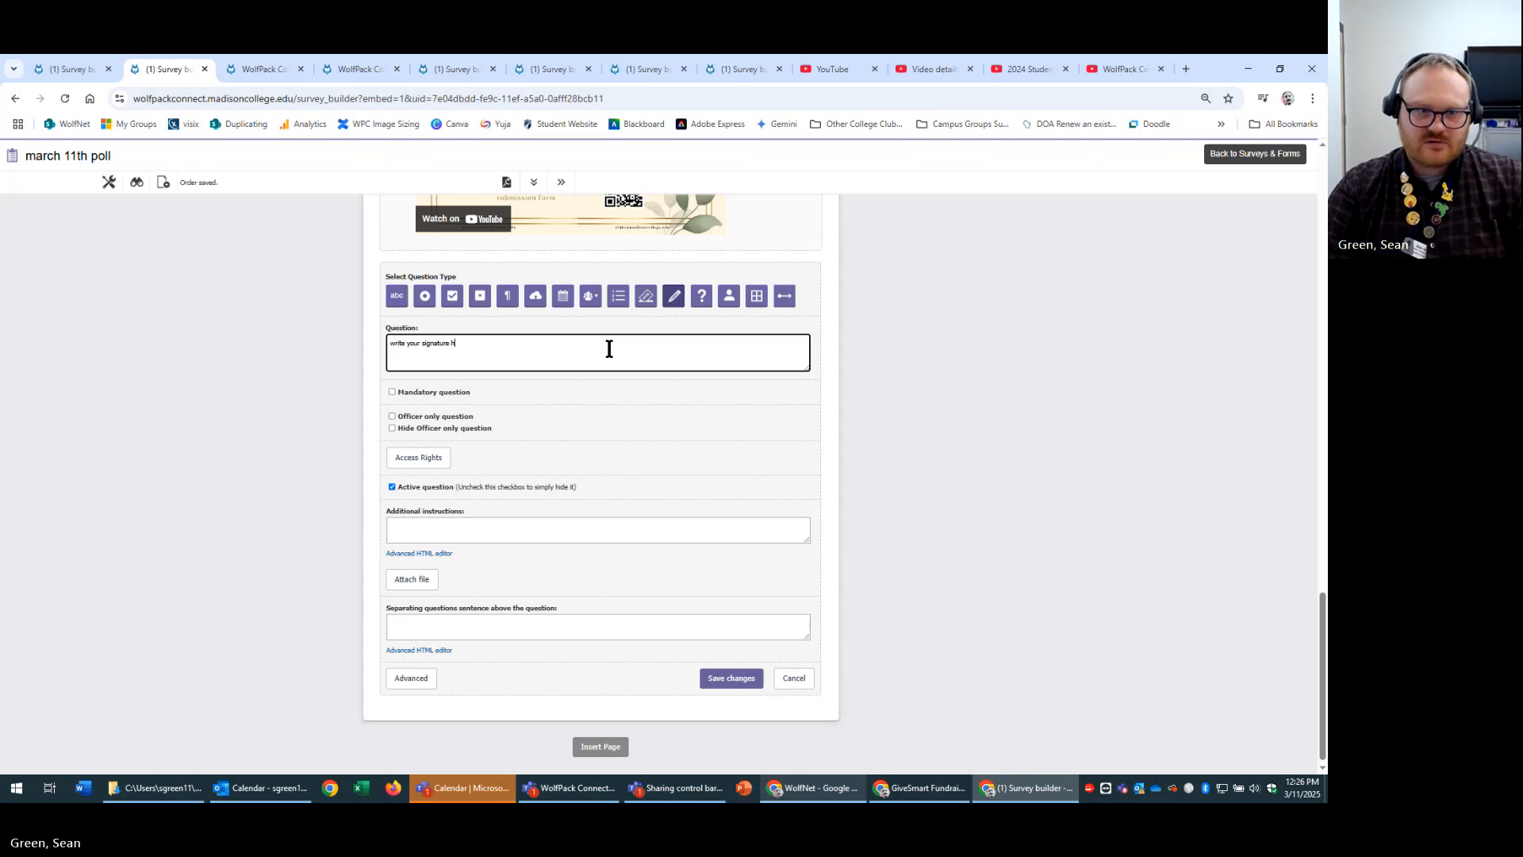
text(ere)
click(734, 679)
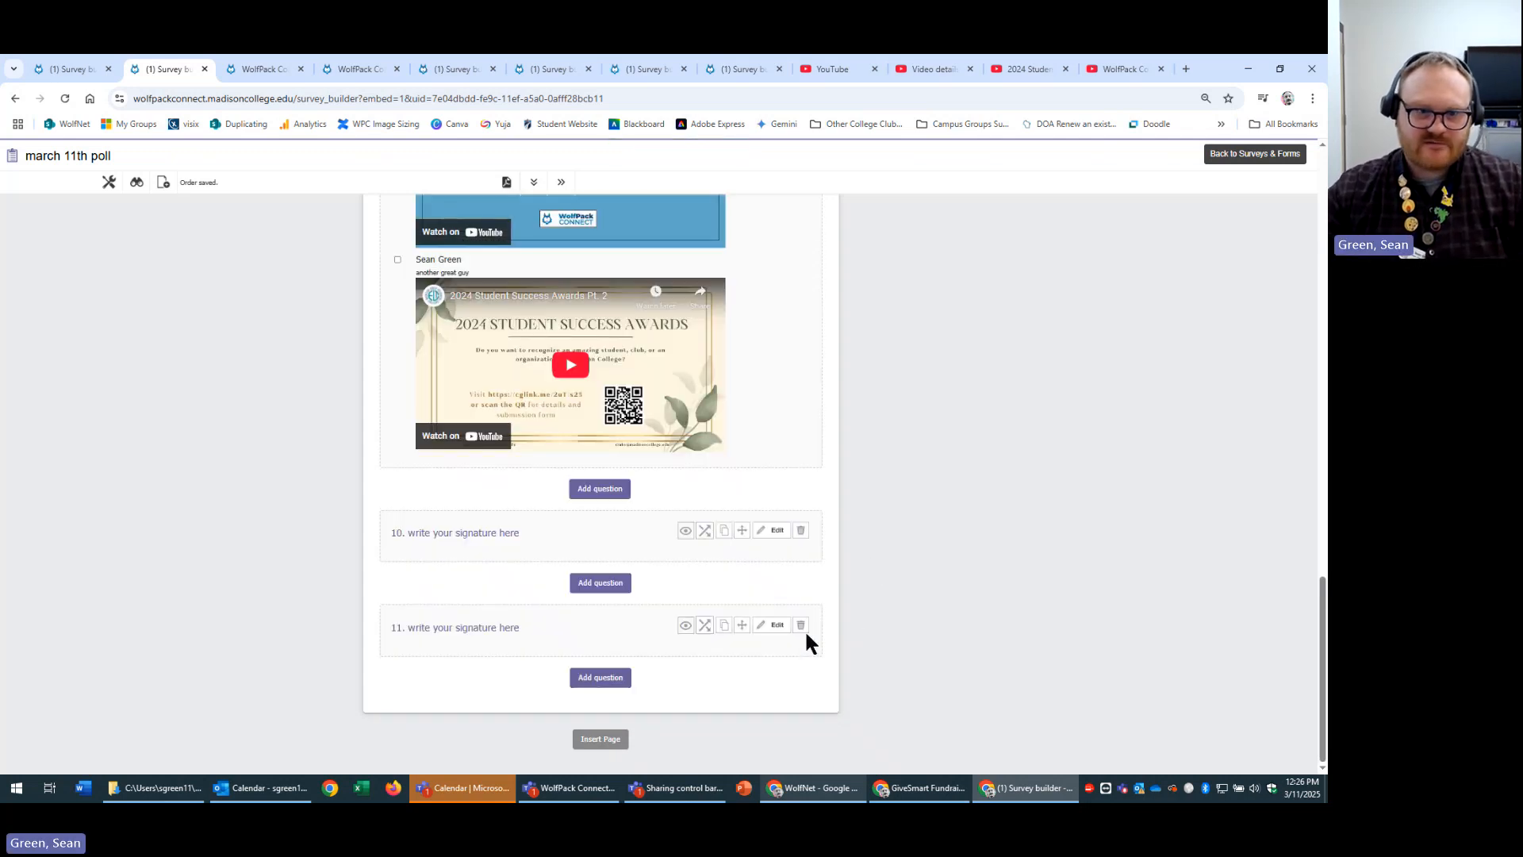
Test the signature field in the preview by signing a name, then return to the builder.
click(137, 183)
scroll(492, 668, down, 14)
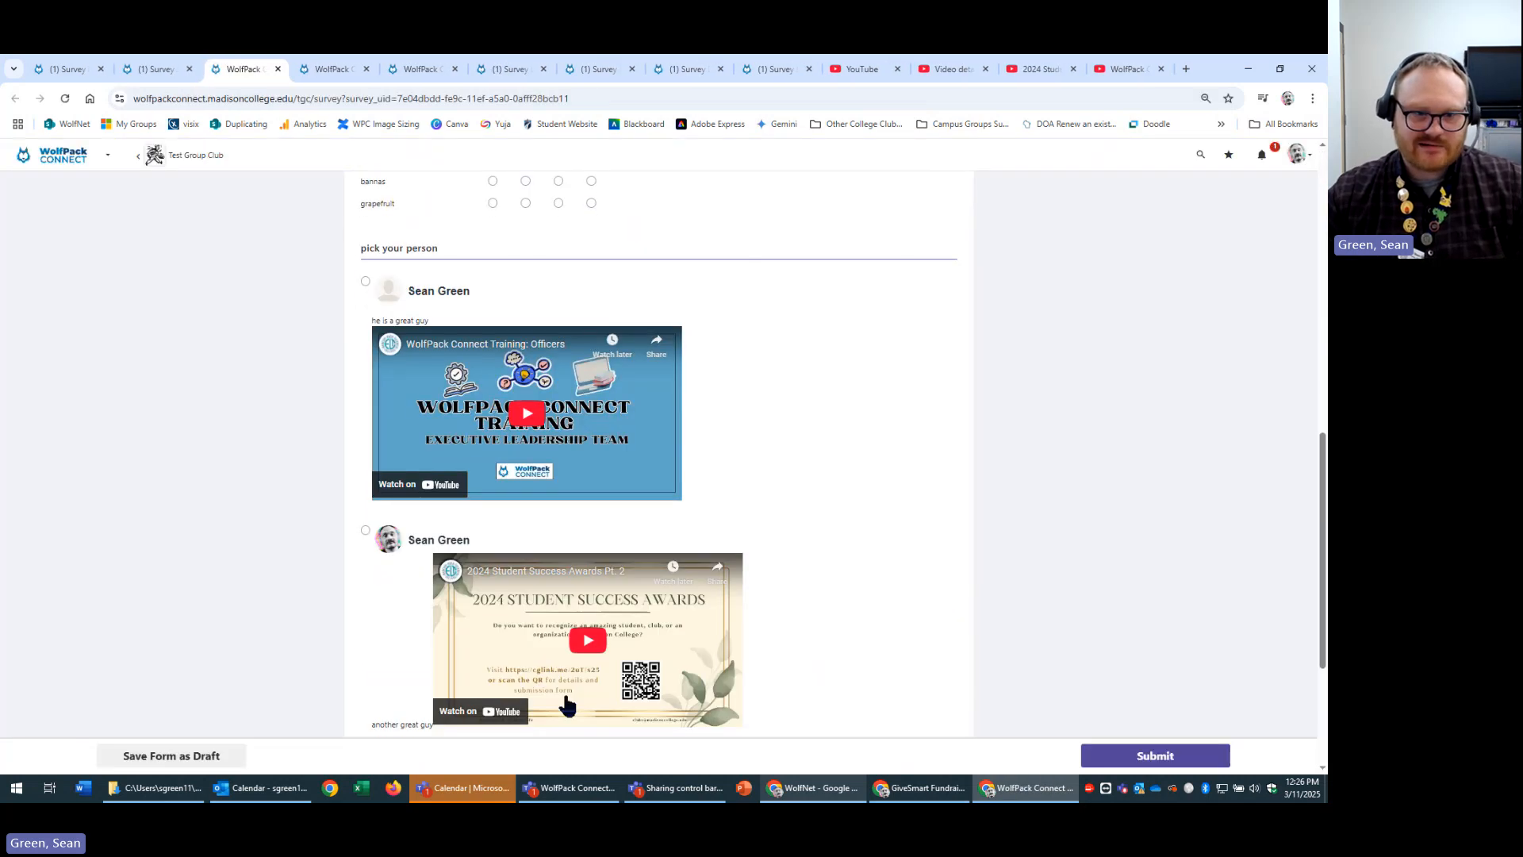
click(479, 554)
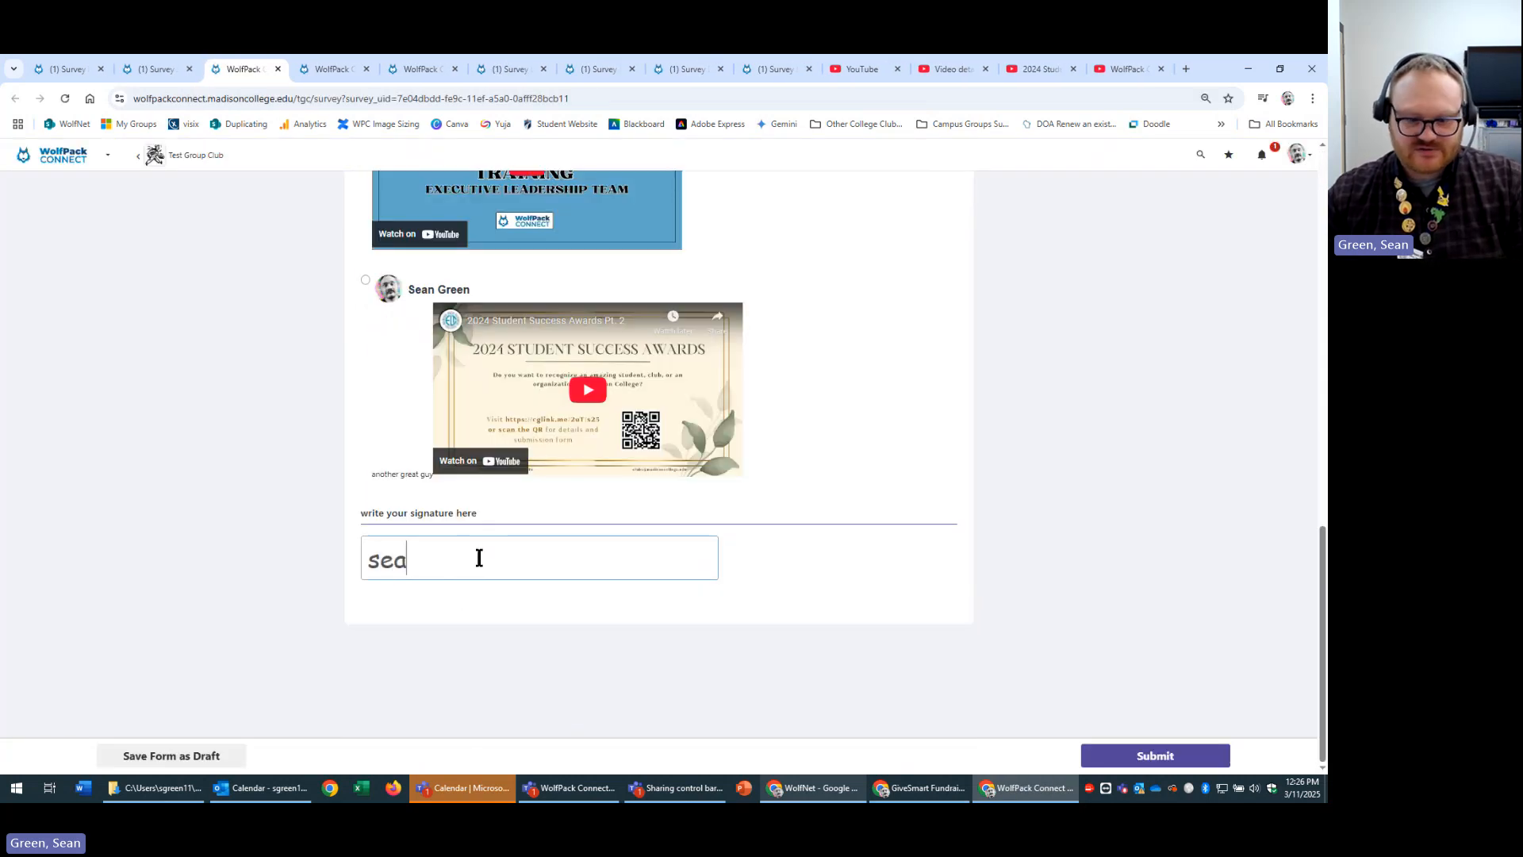
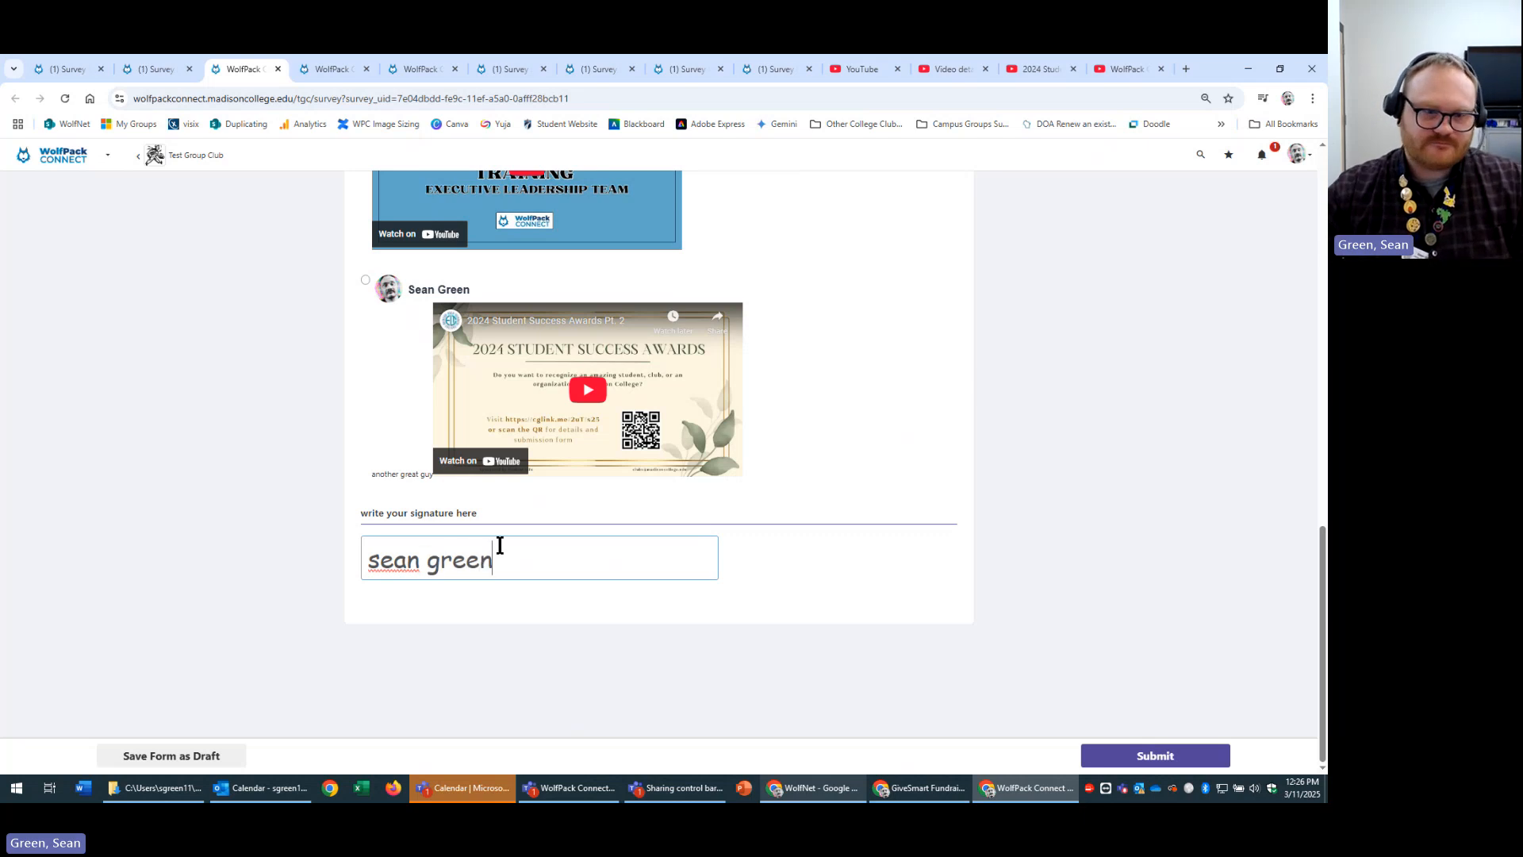
click(155, 71)
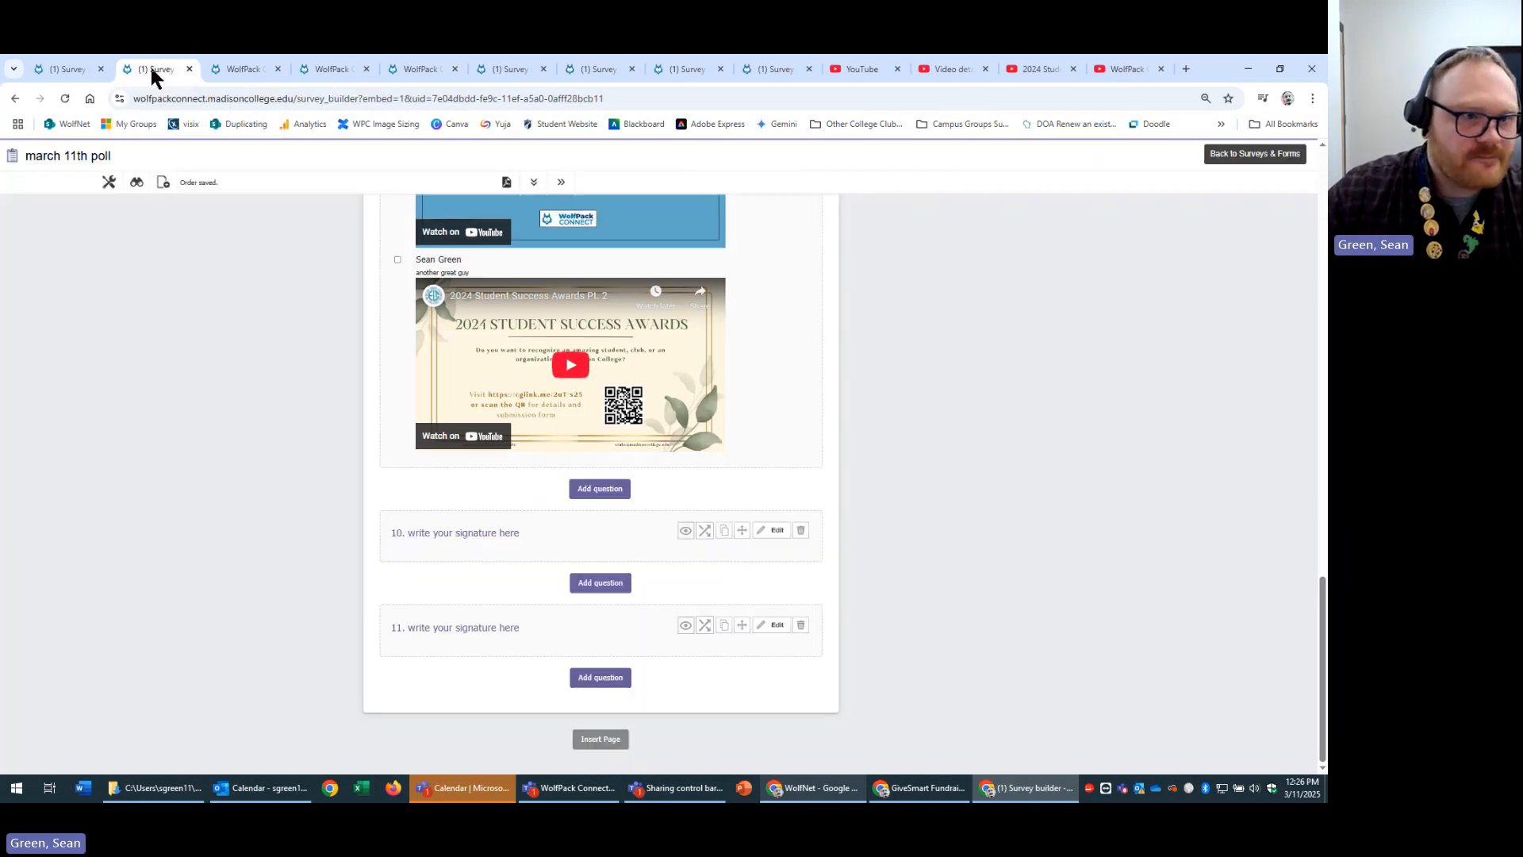
Create the quiz question 'what color is the sky' with answers blue, green, red and yellow.
click(601, 679)
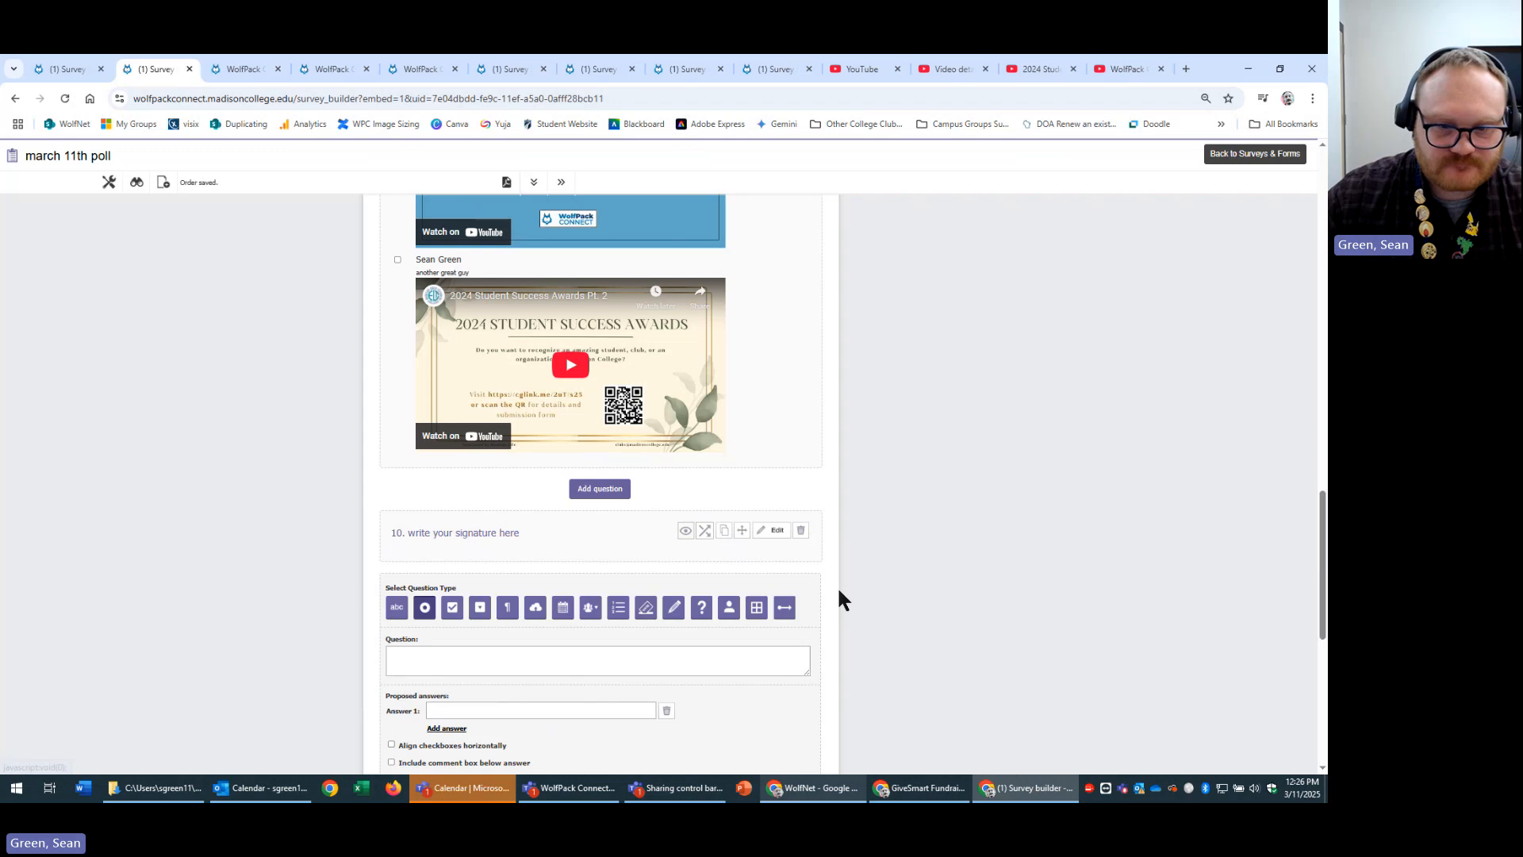
scroll(806, 619, down, 3)
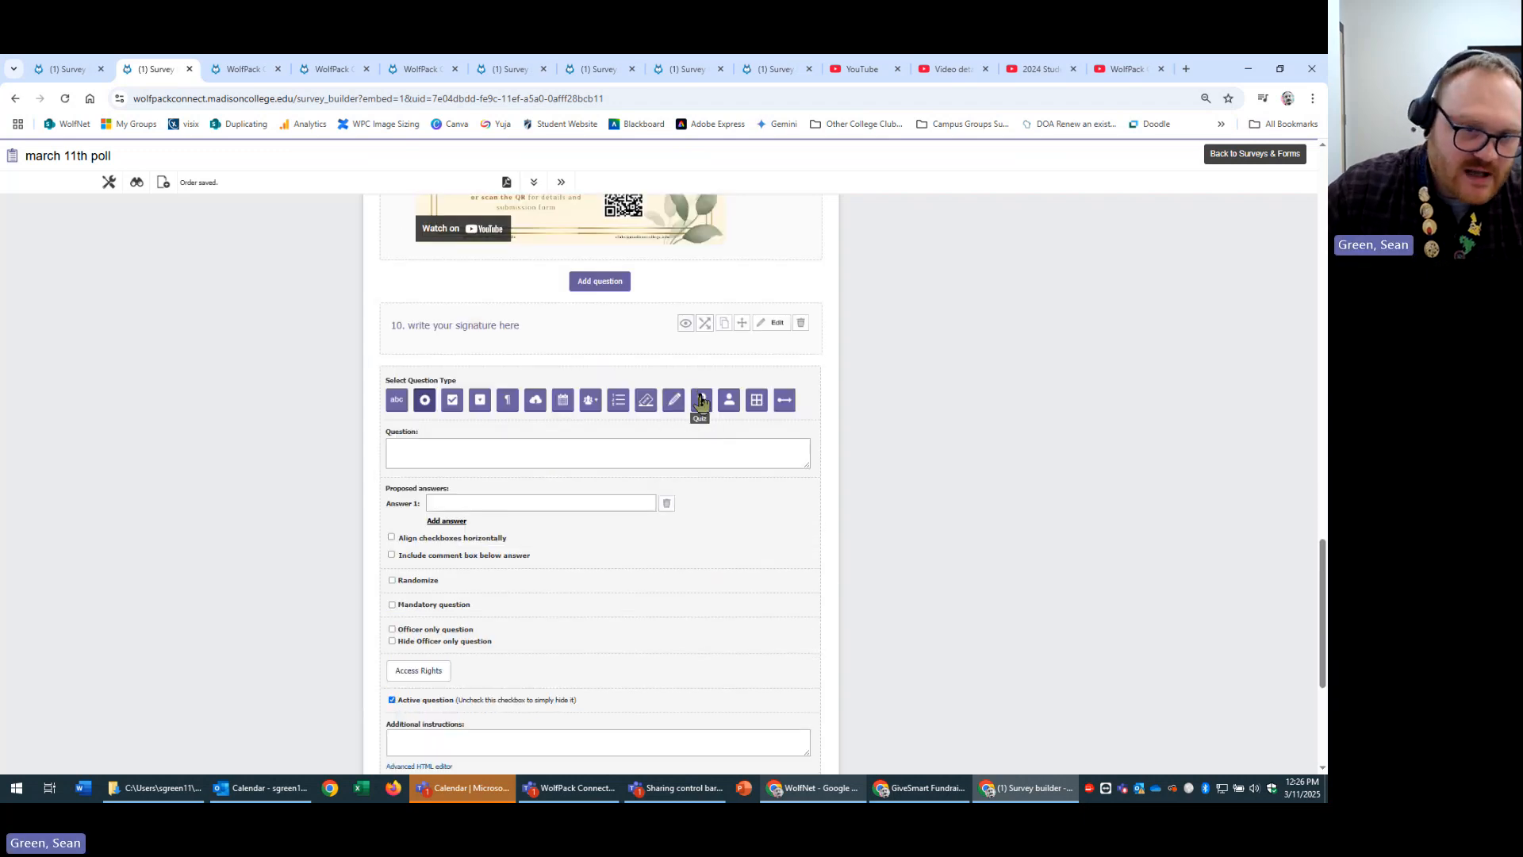
click(701, 400)
scroll(698, 397, down, 2)
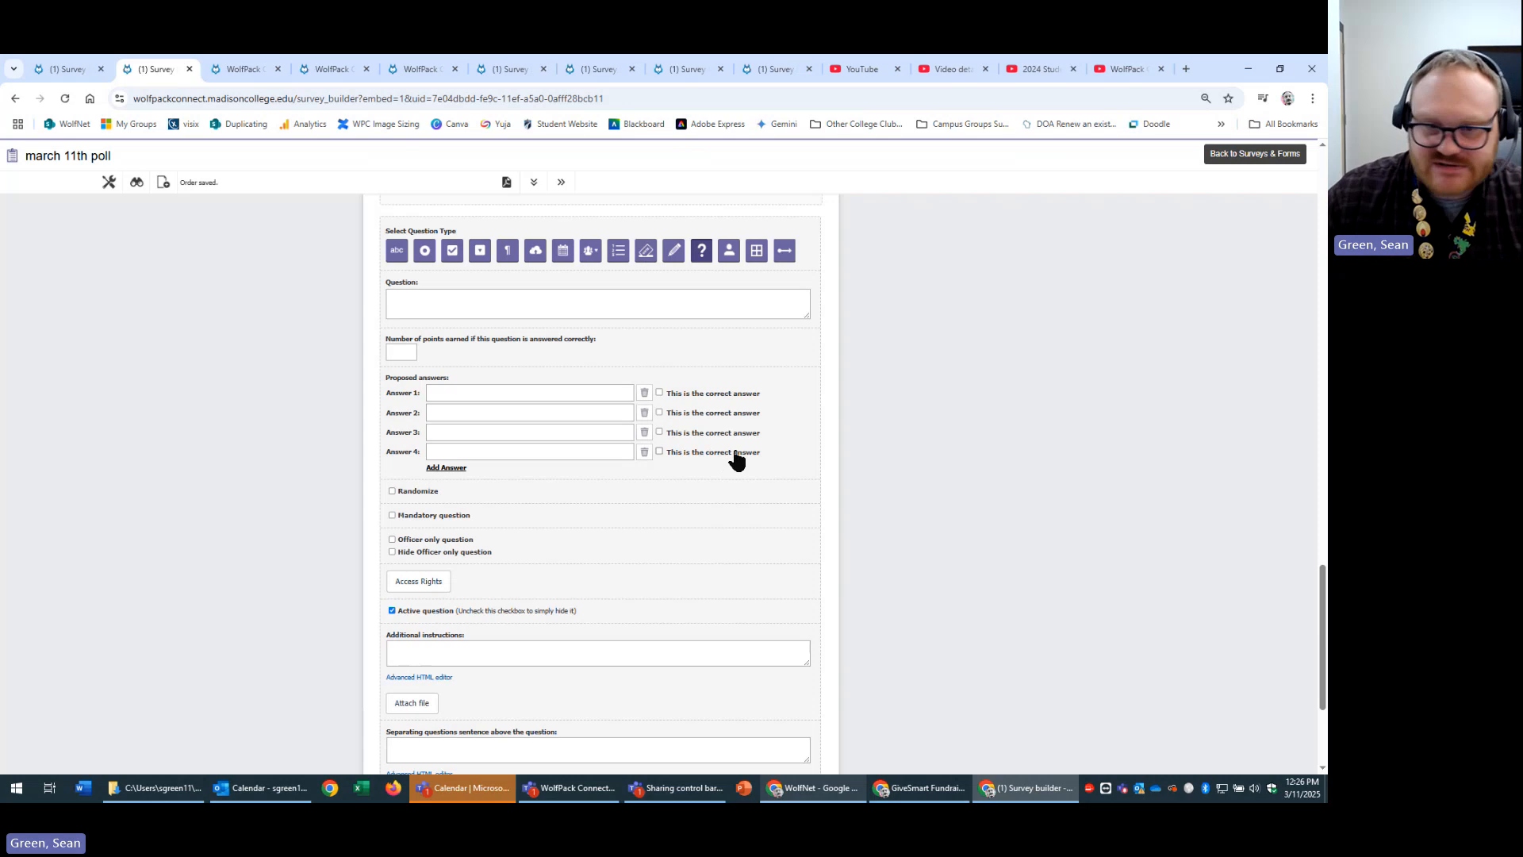
click(444, 296)
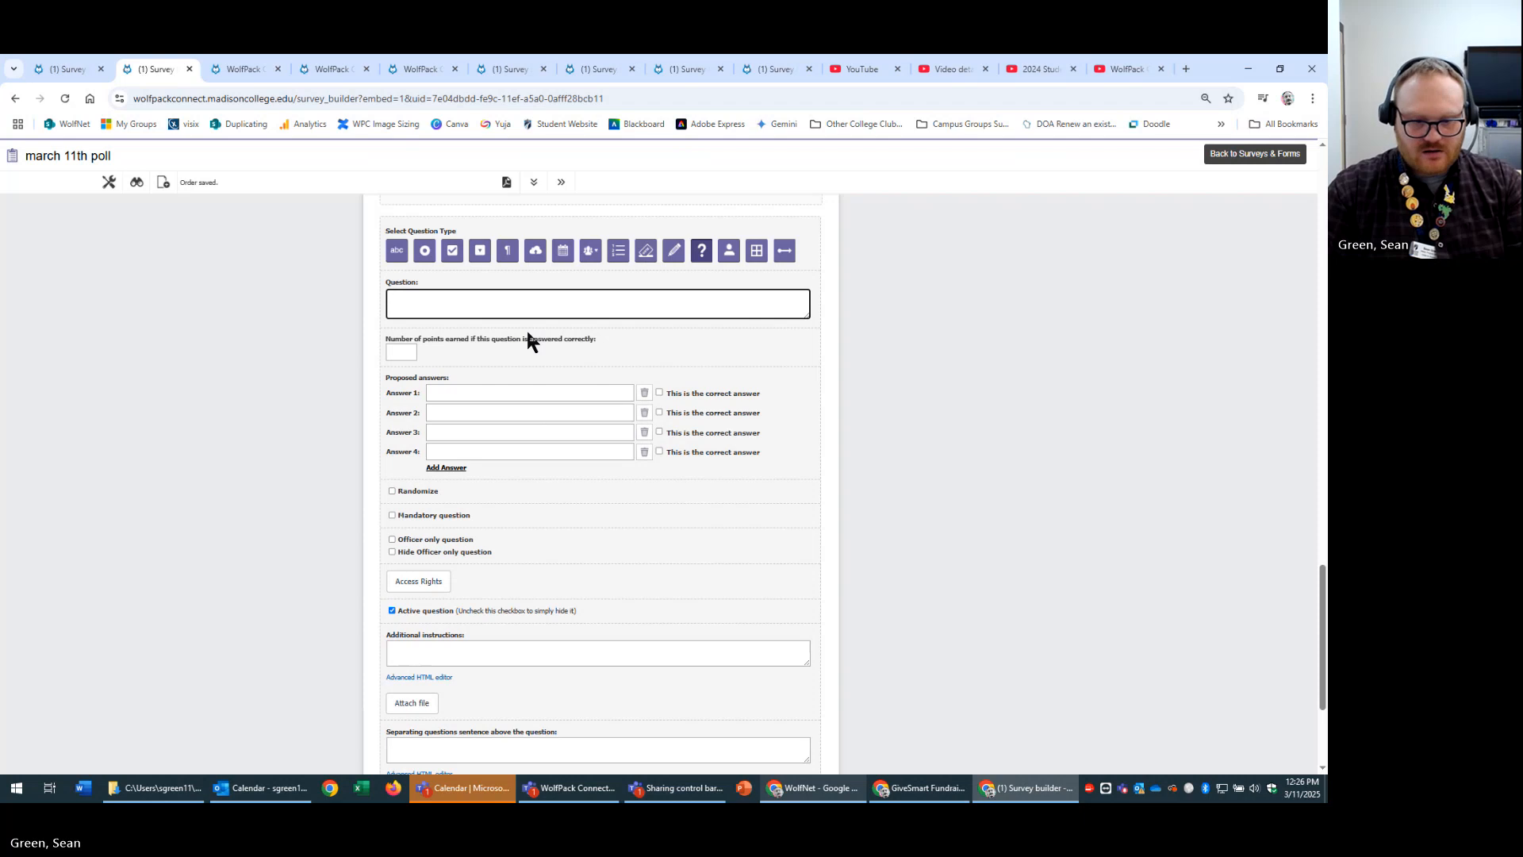
text(wha)
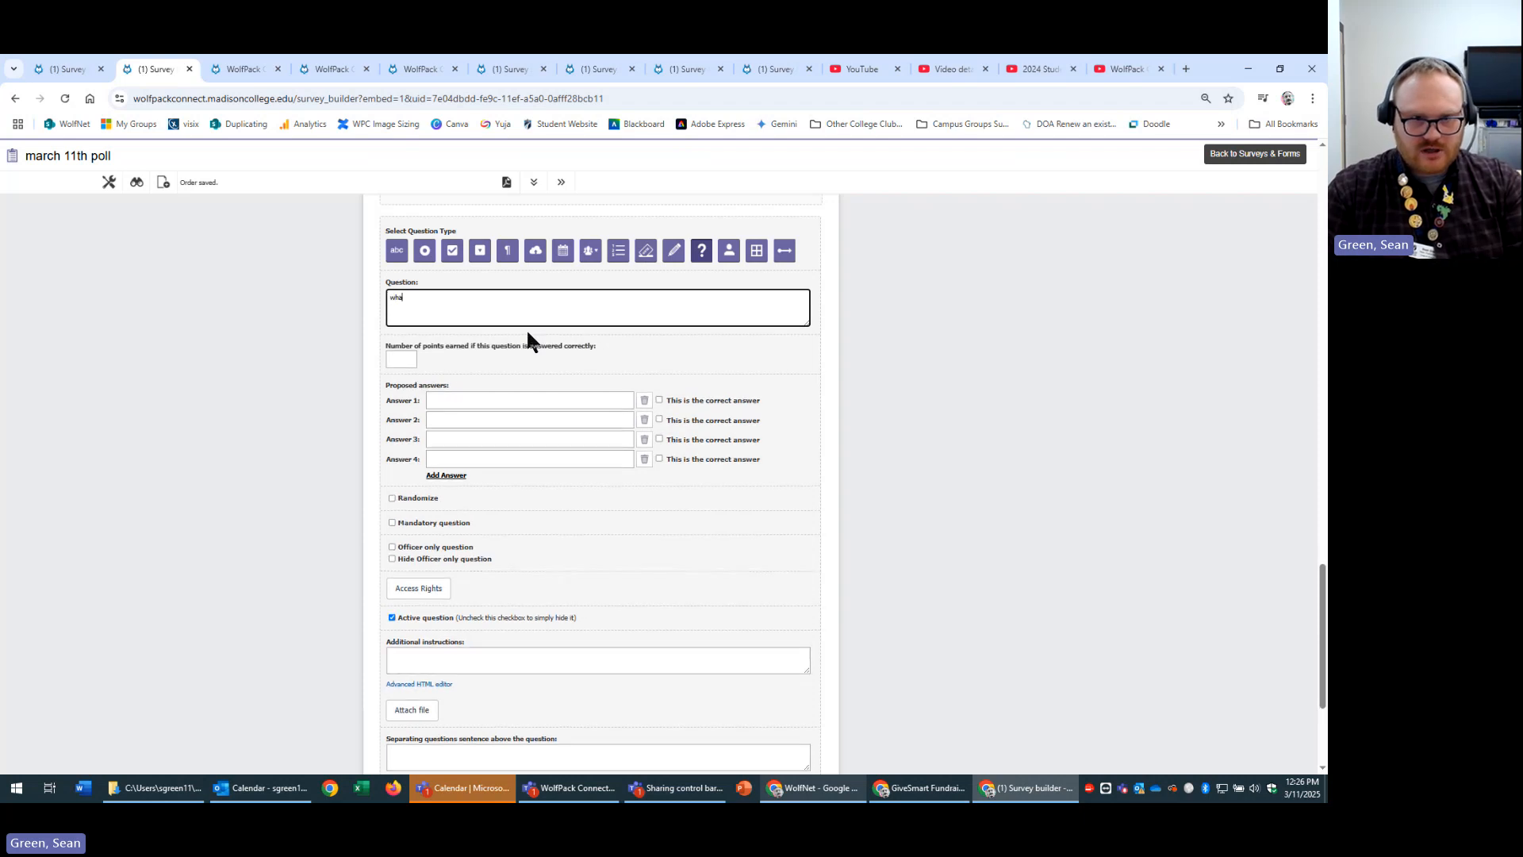
text(t color is the sky)
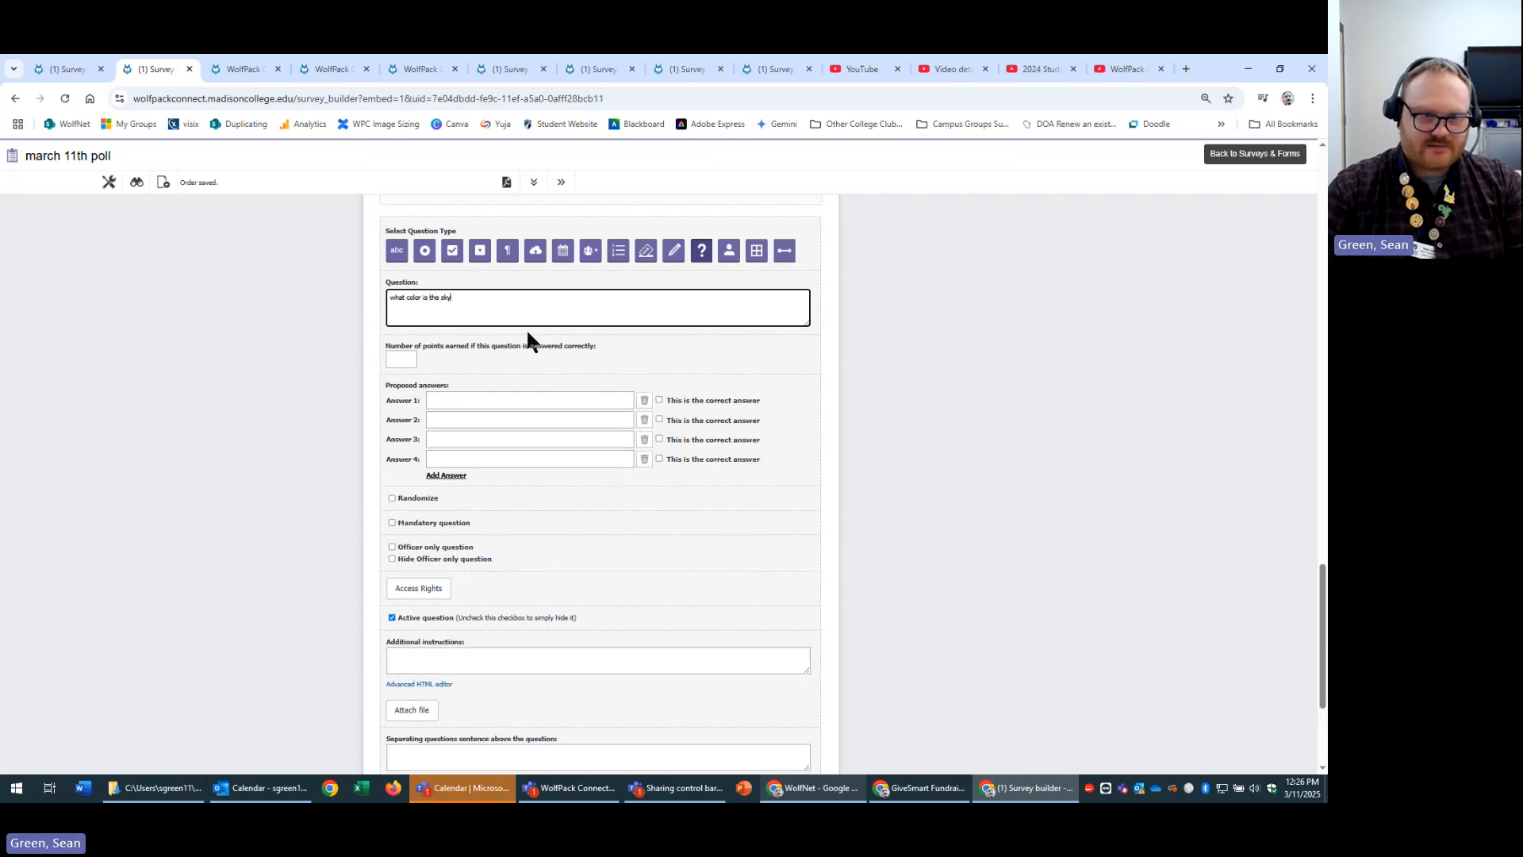
key(Tab)
key(Tab)
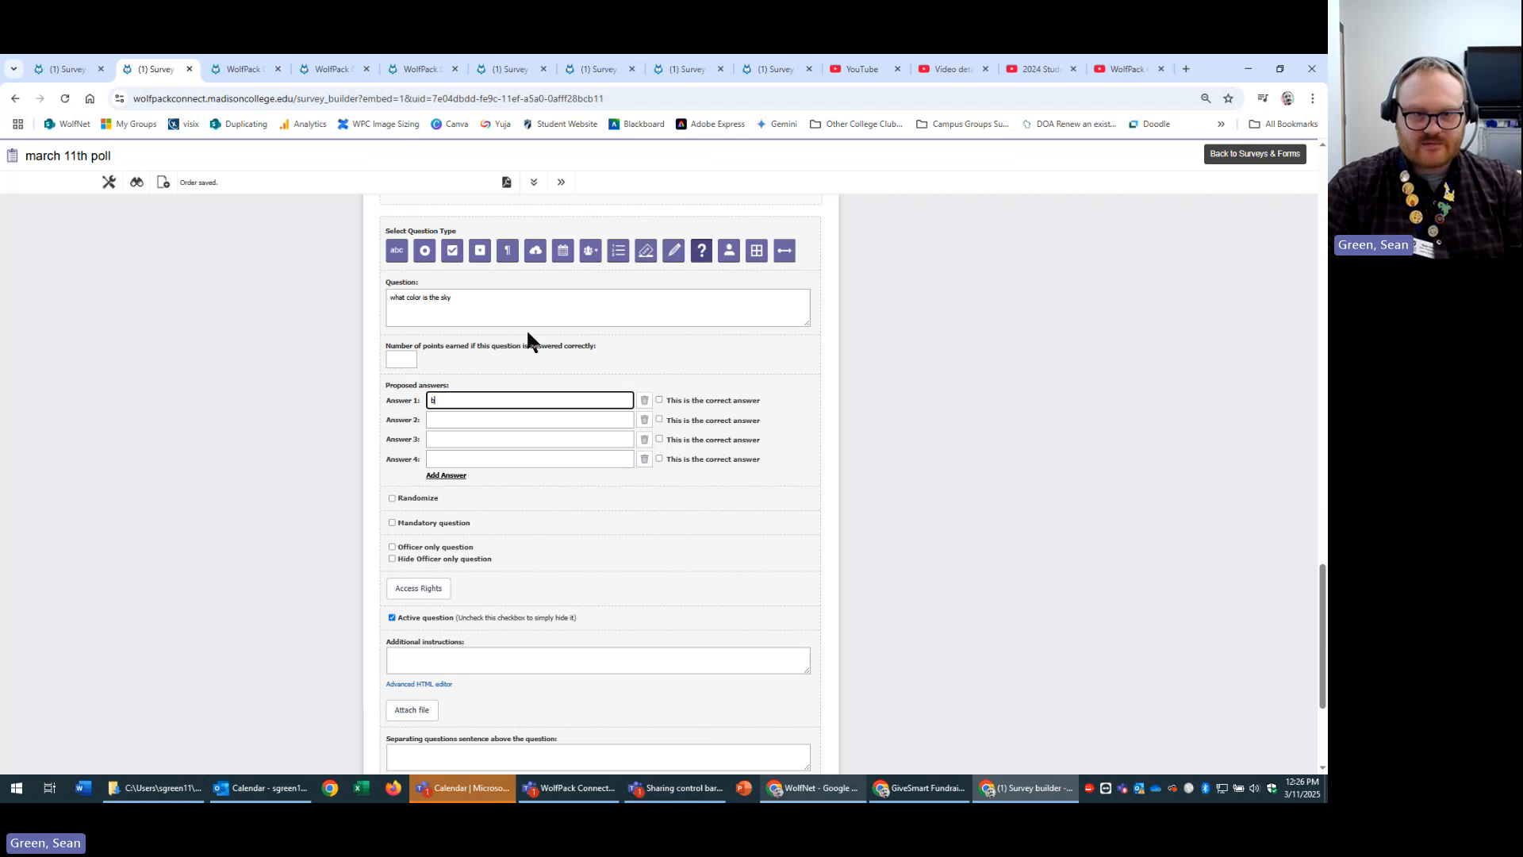
key(Tab)
key(Tab)
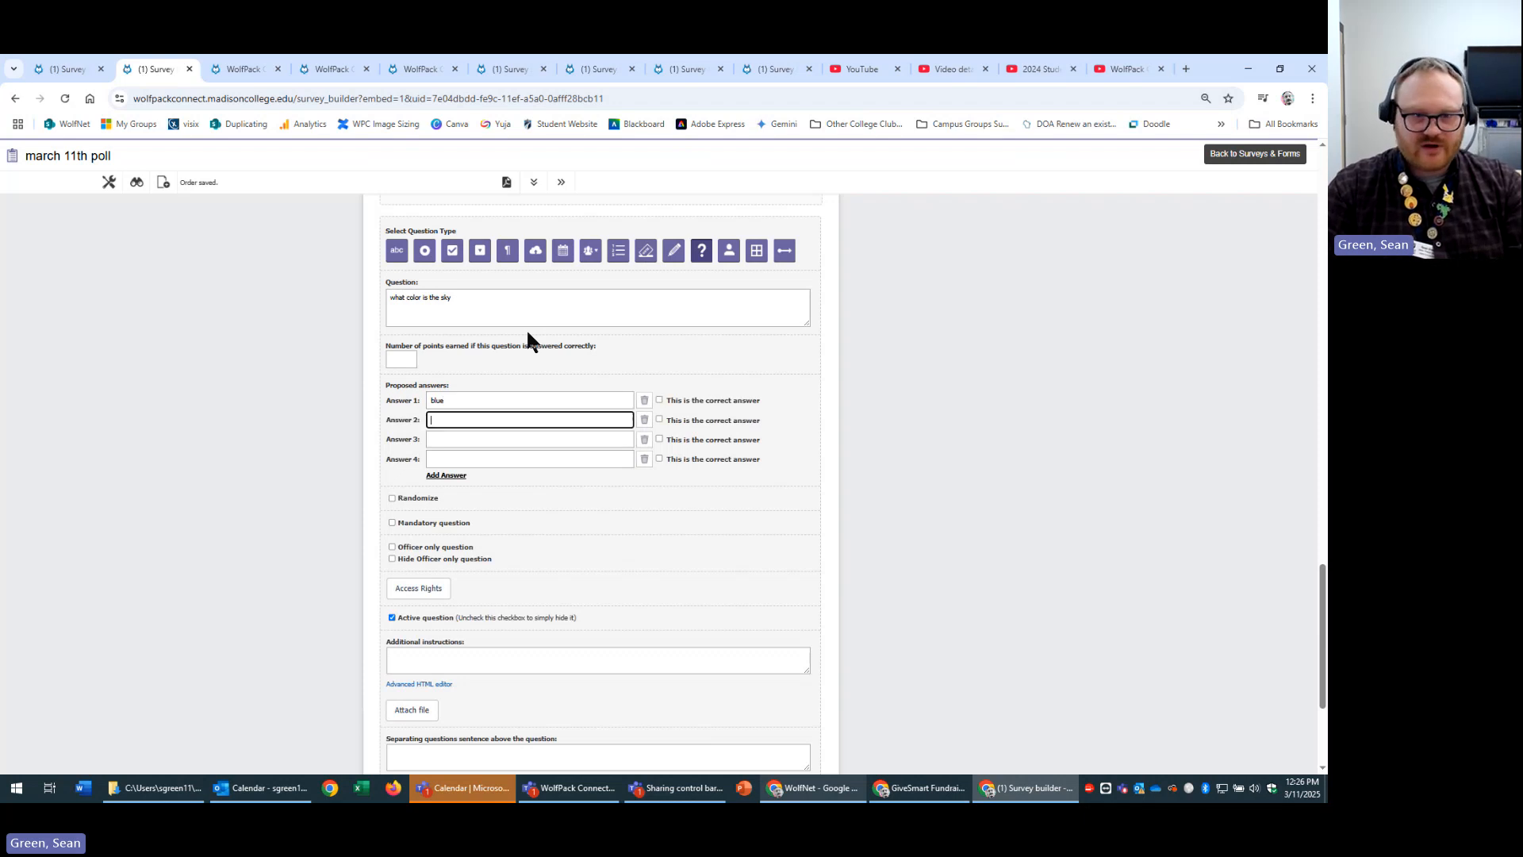
text(green)
key(Tab)
key(Tab)
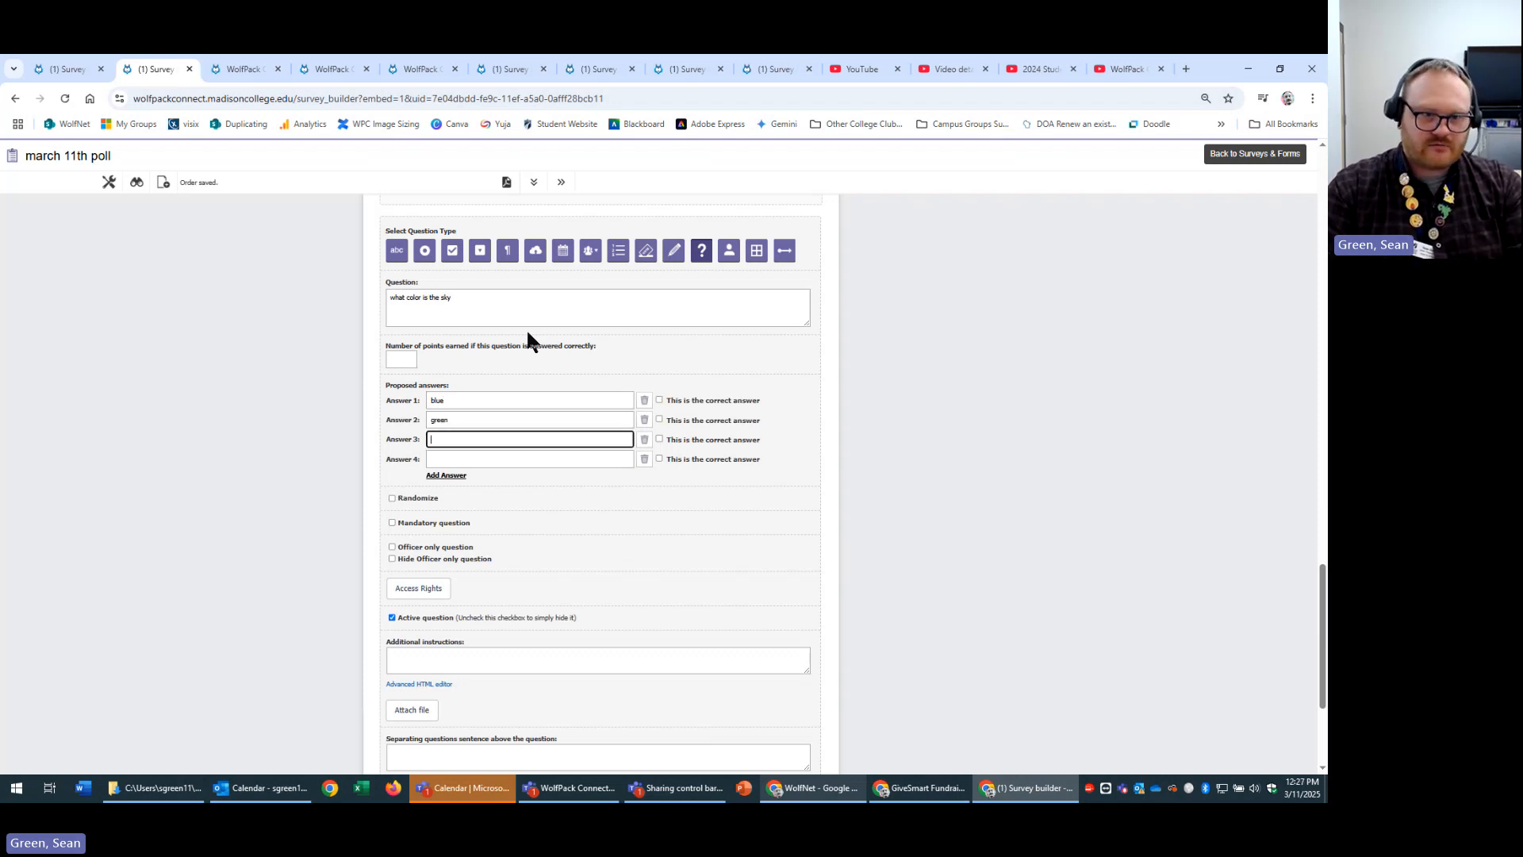
text(red)
key(Tab)
key(Tab)
text(yel)
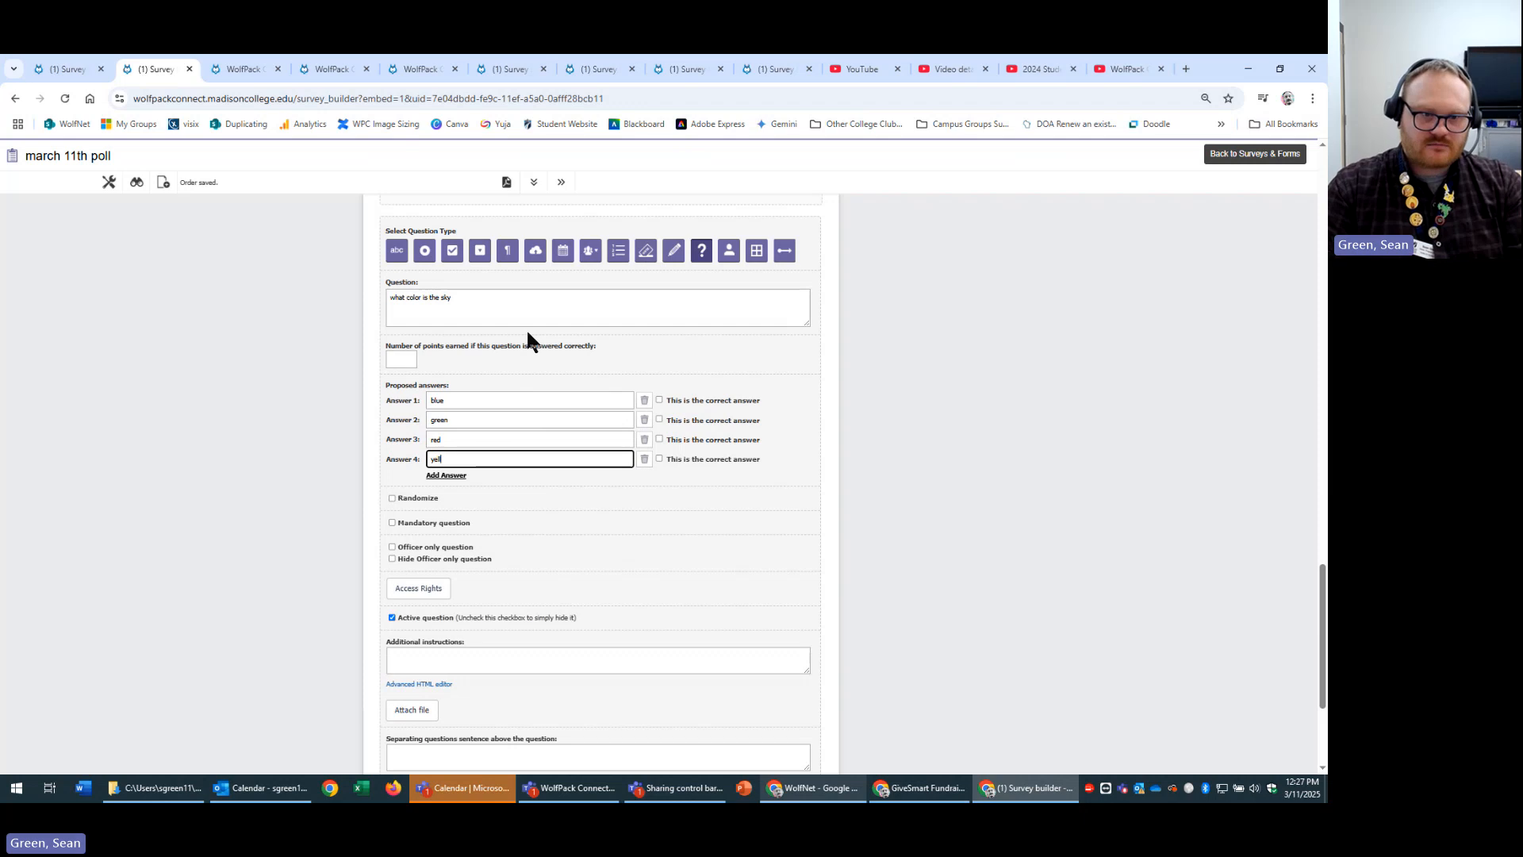
text(low)
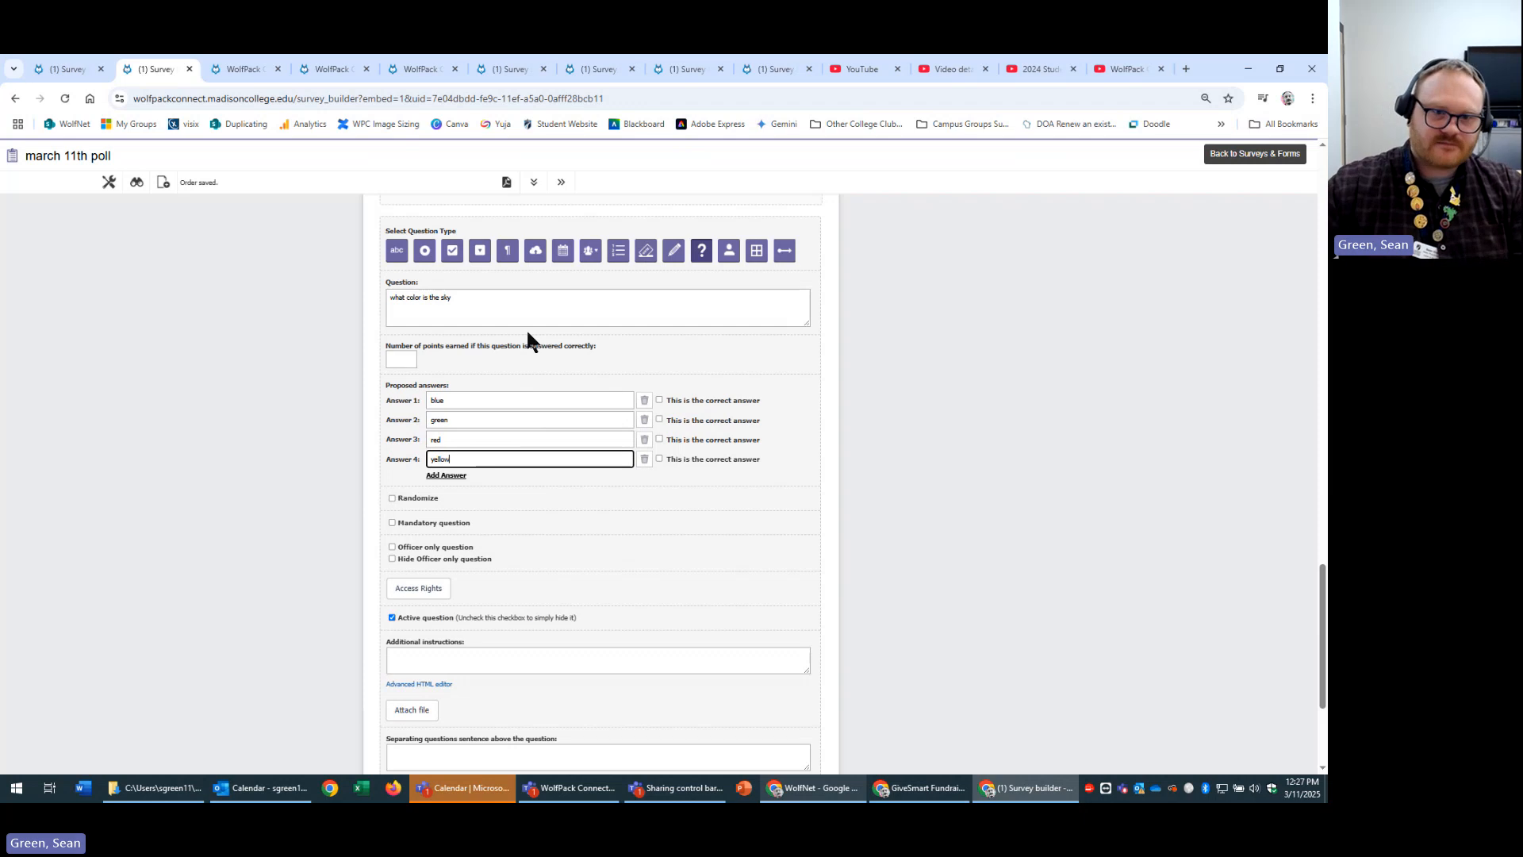
Mark blue as the correct answer worth 1 point and save the question.
click(659, 401)
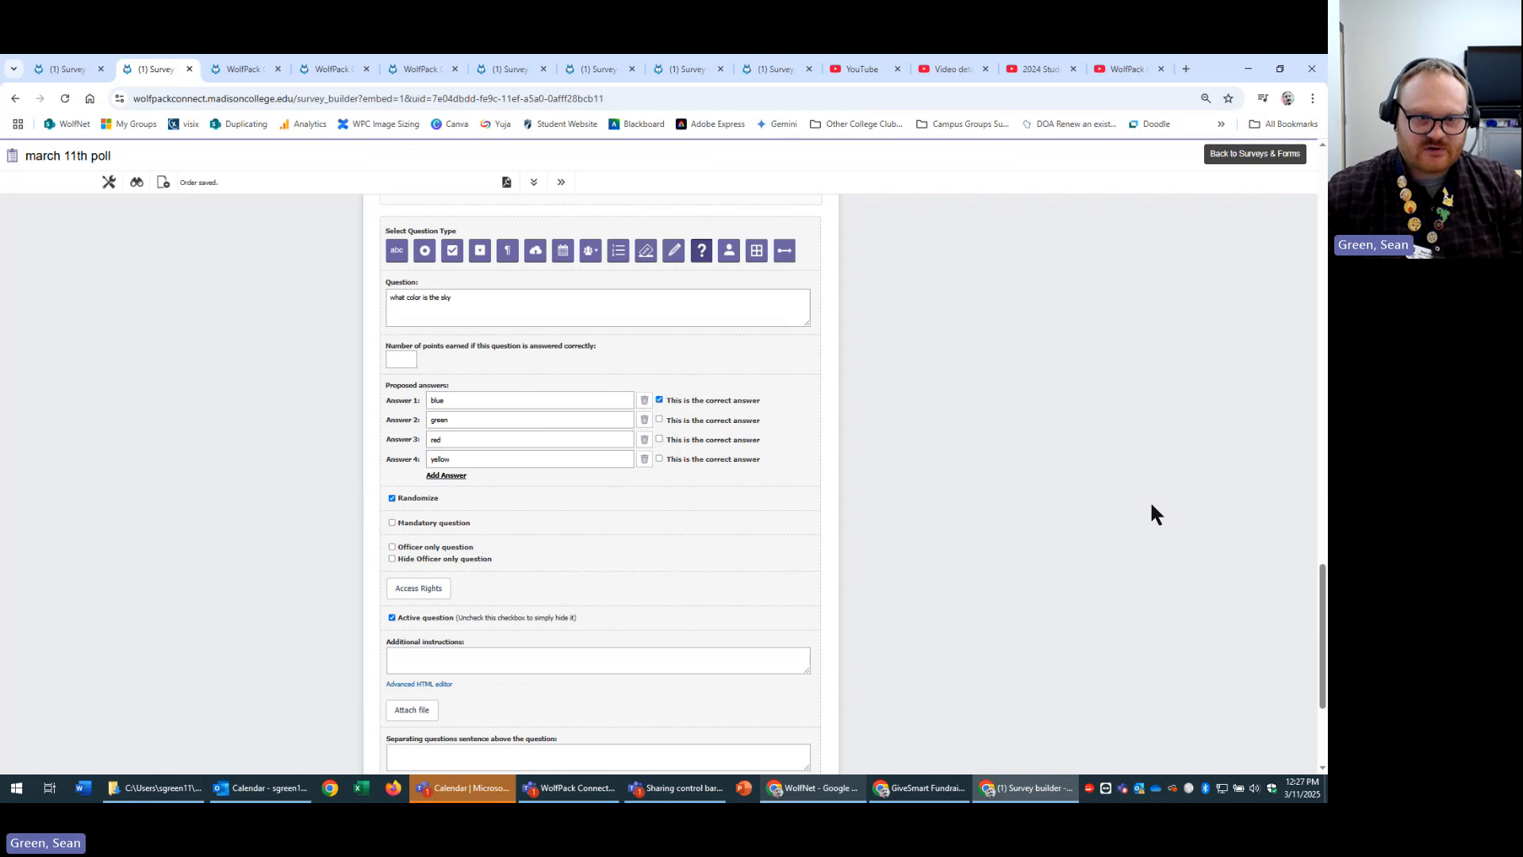
click(400, 359)
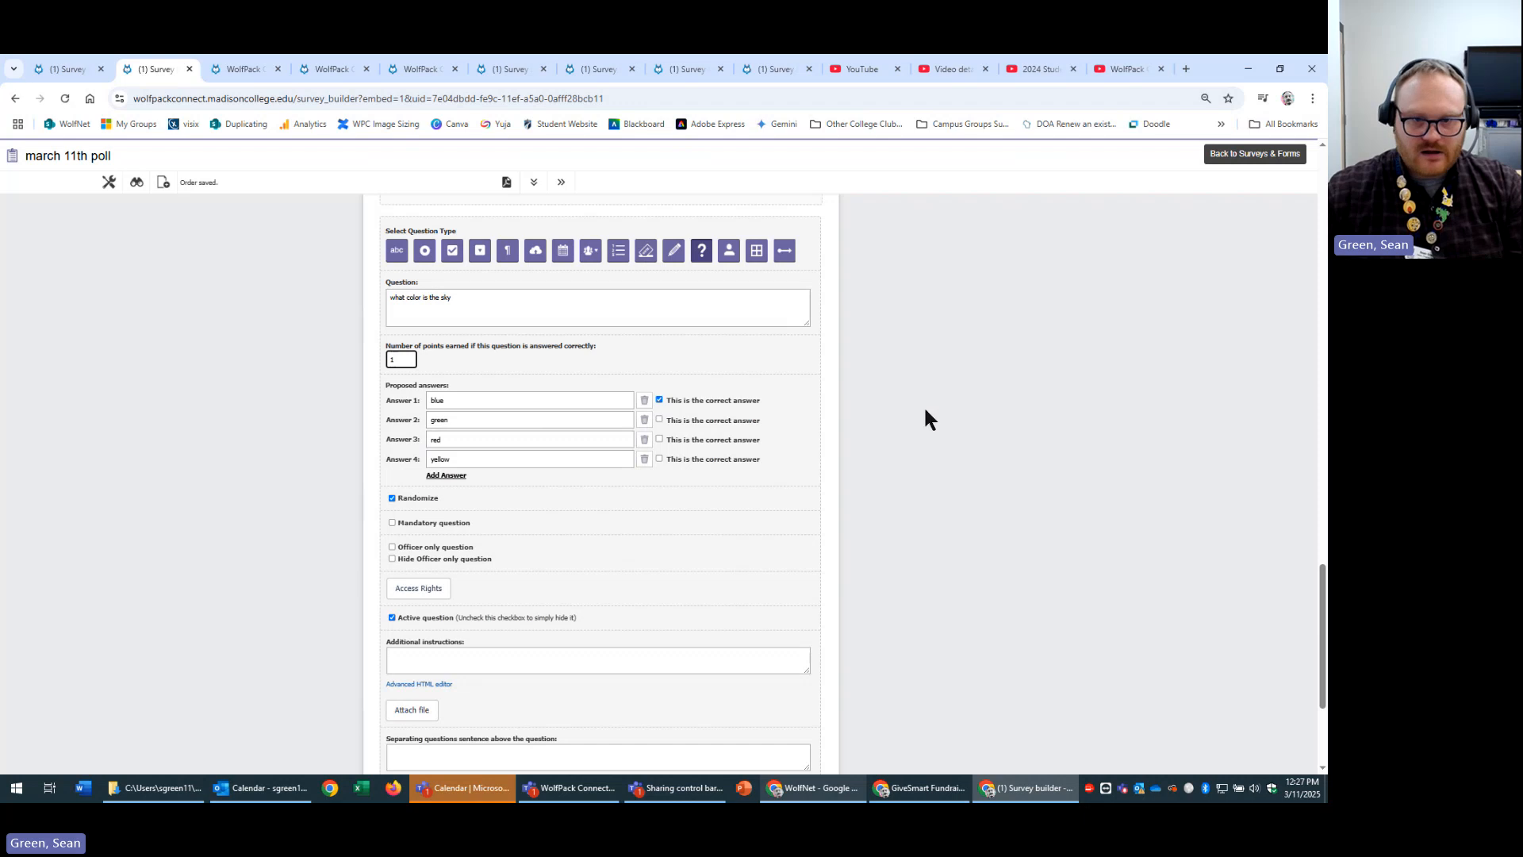
click(1001, 486)
scroll(1001, 486, down, 1)
scroll(1002, 495, down, 3)
click(737, 585)
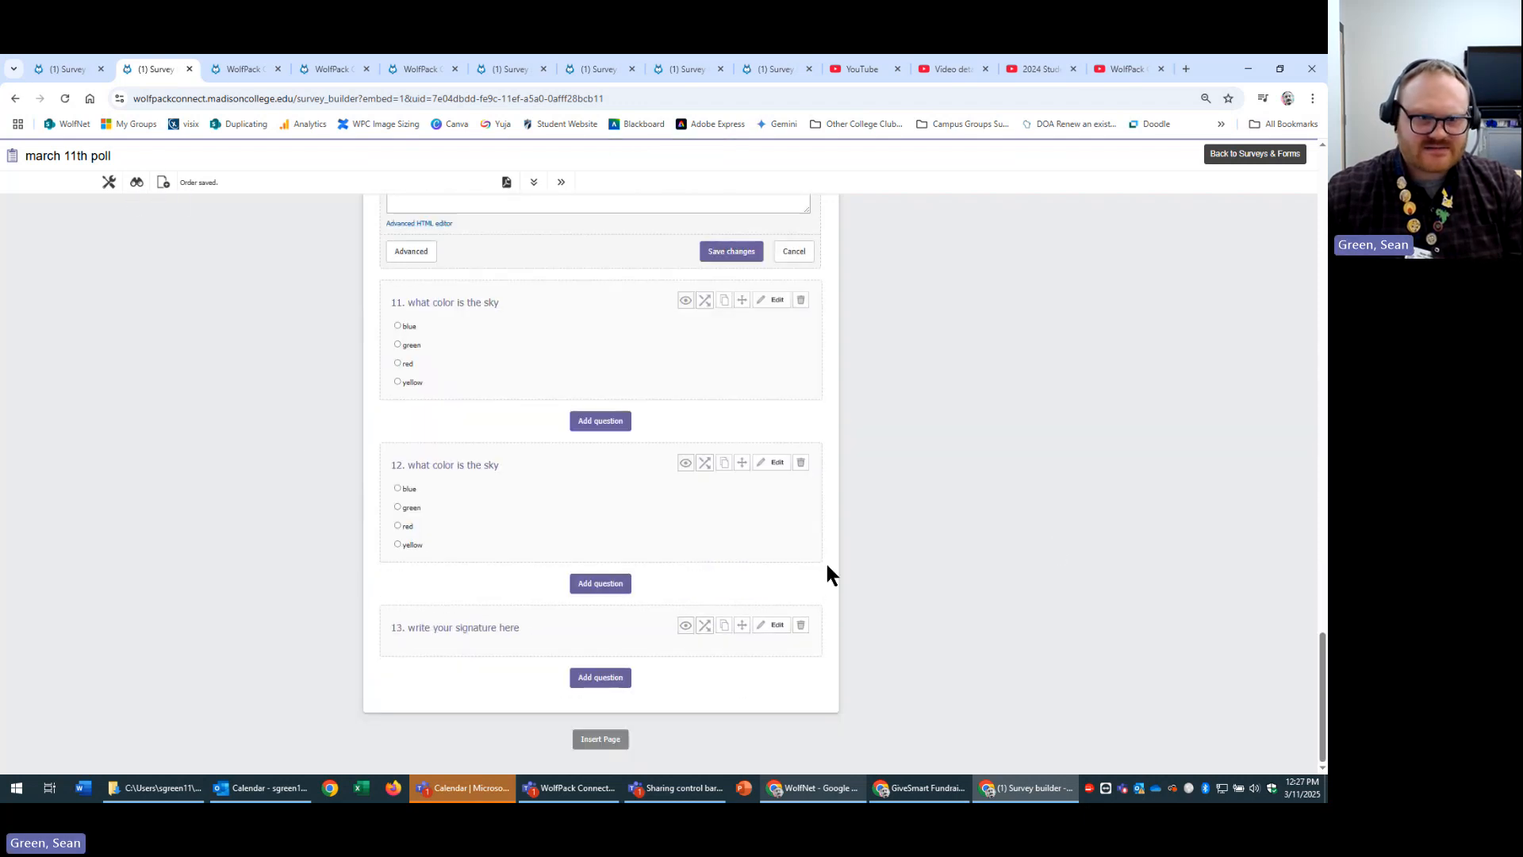
scroll(1075, 528, up, 1)
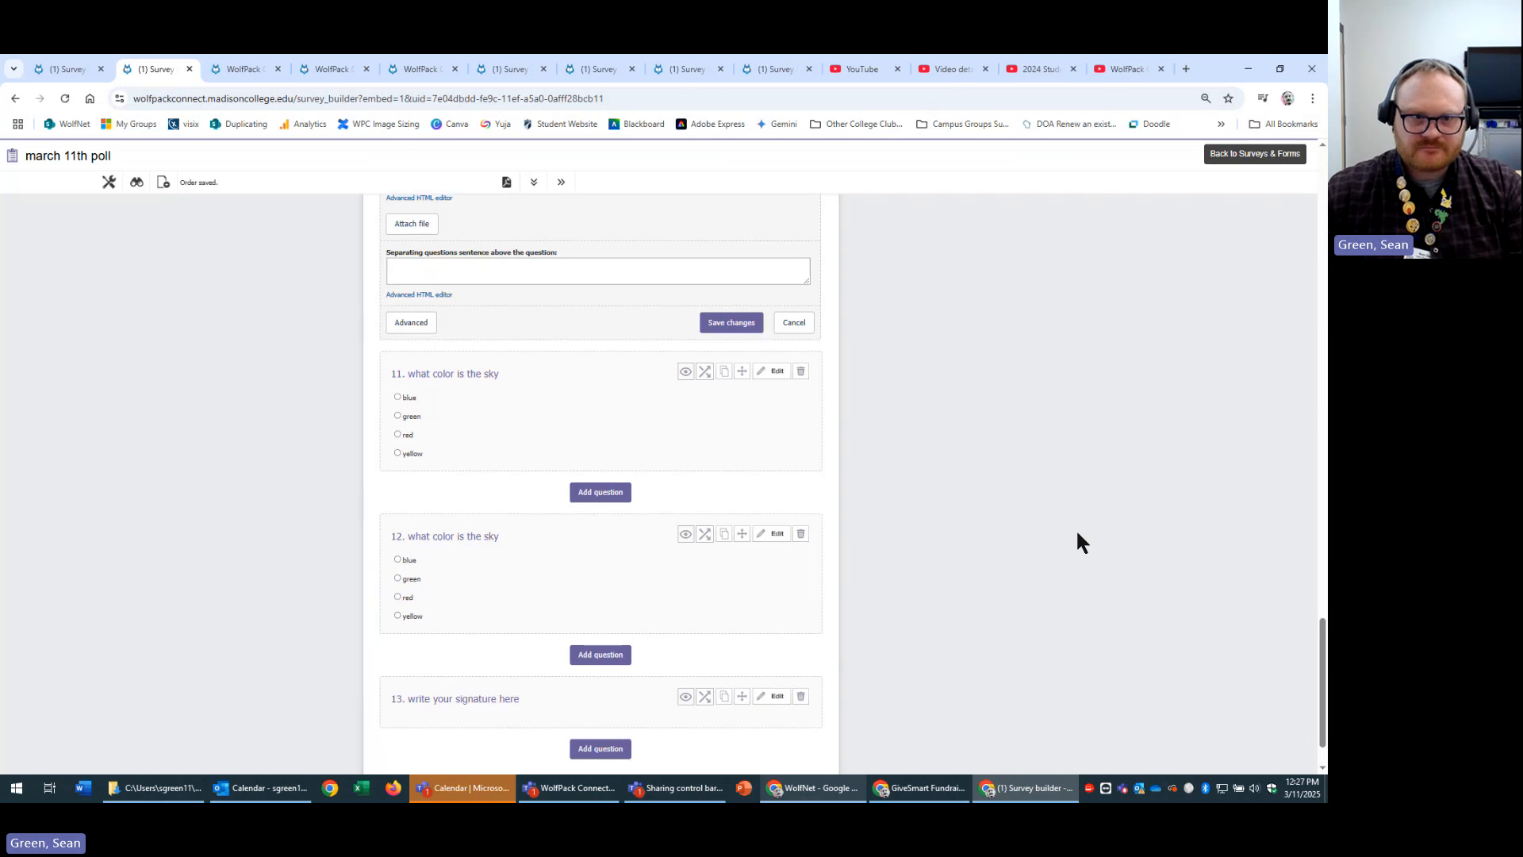
scroll(1079, 526, down, 1)
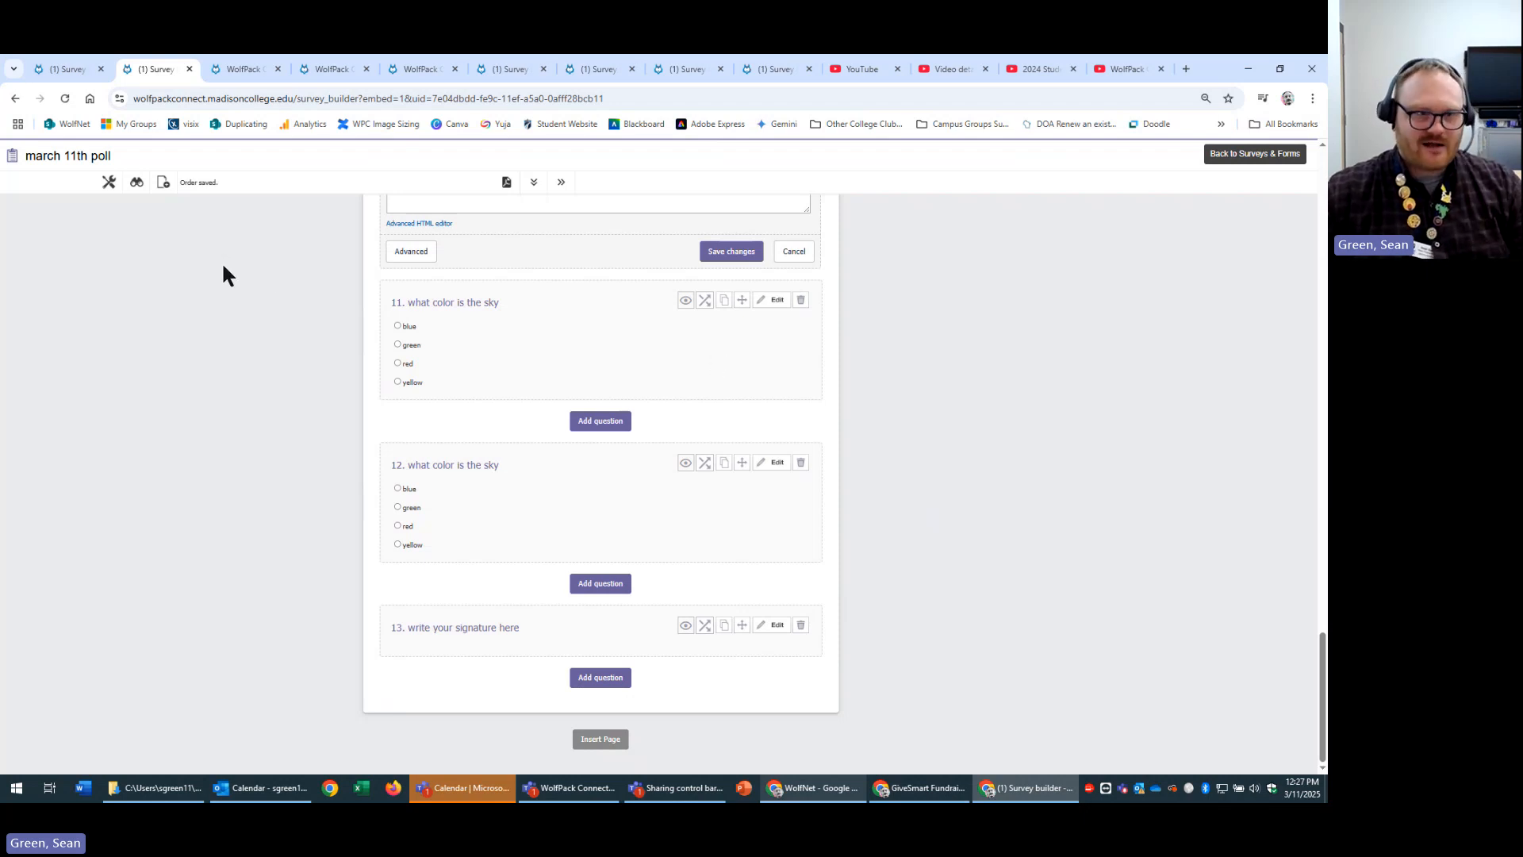
Answer 'what color is the sky' with blue in the survey preview, then return to the builder.
click(140, 184)
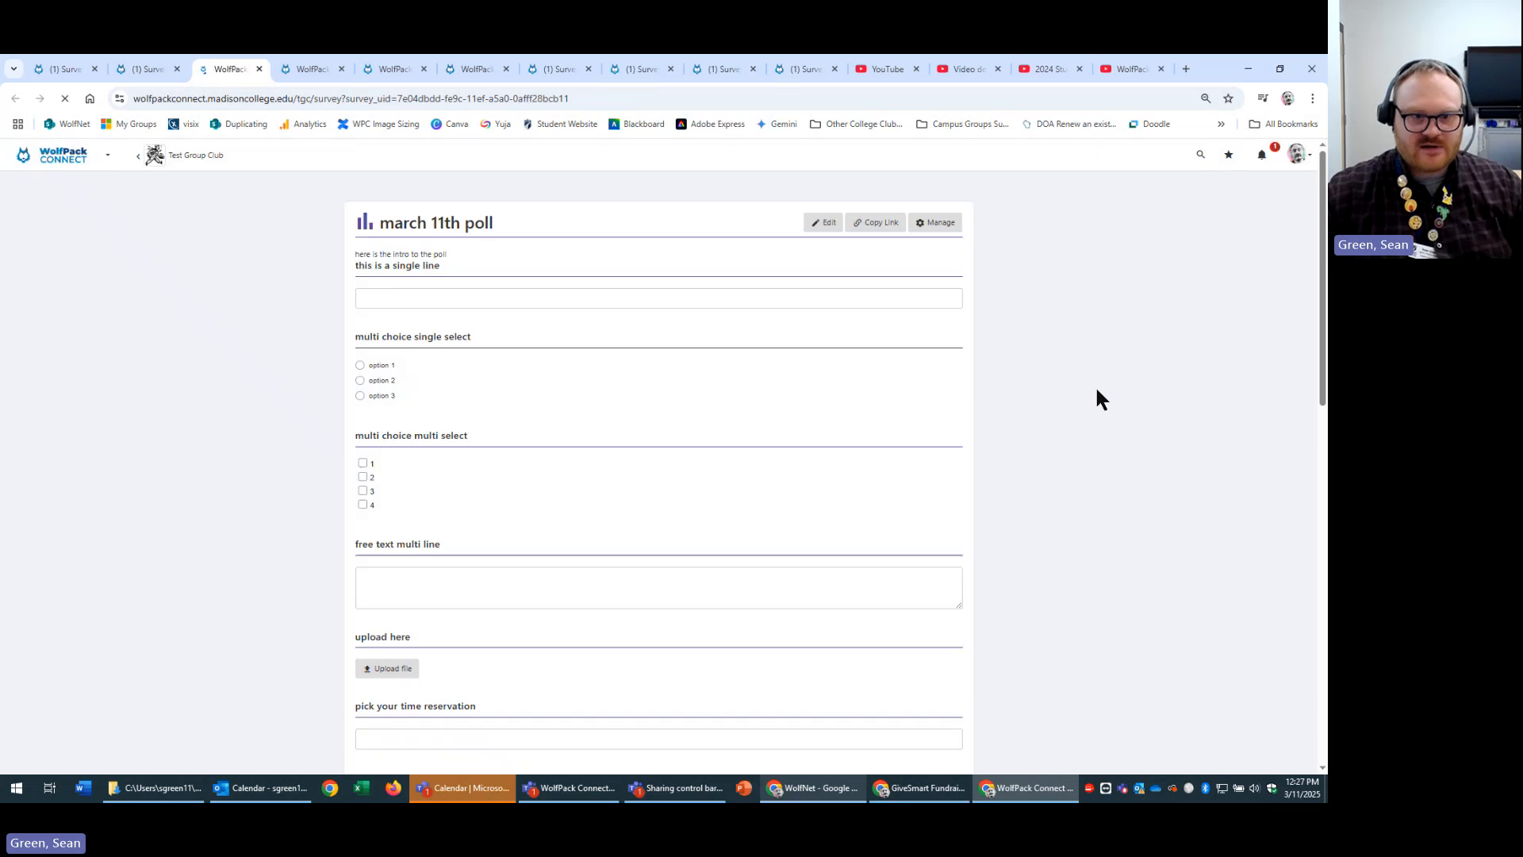
scroll(1174, 476, down, 15)
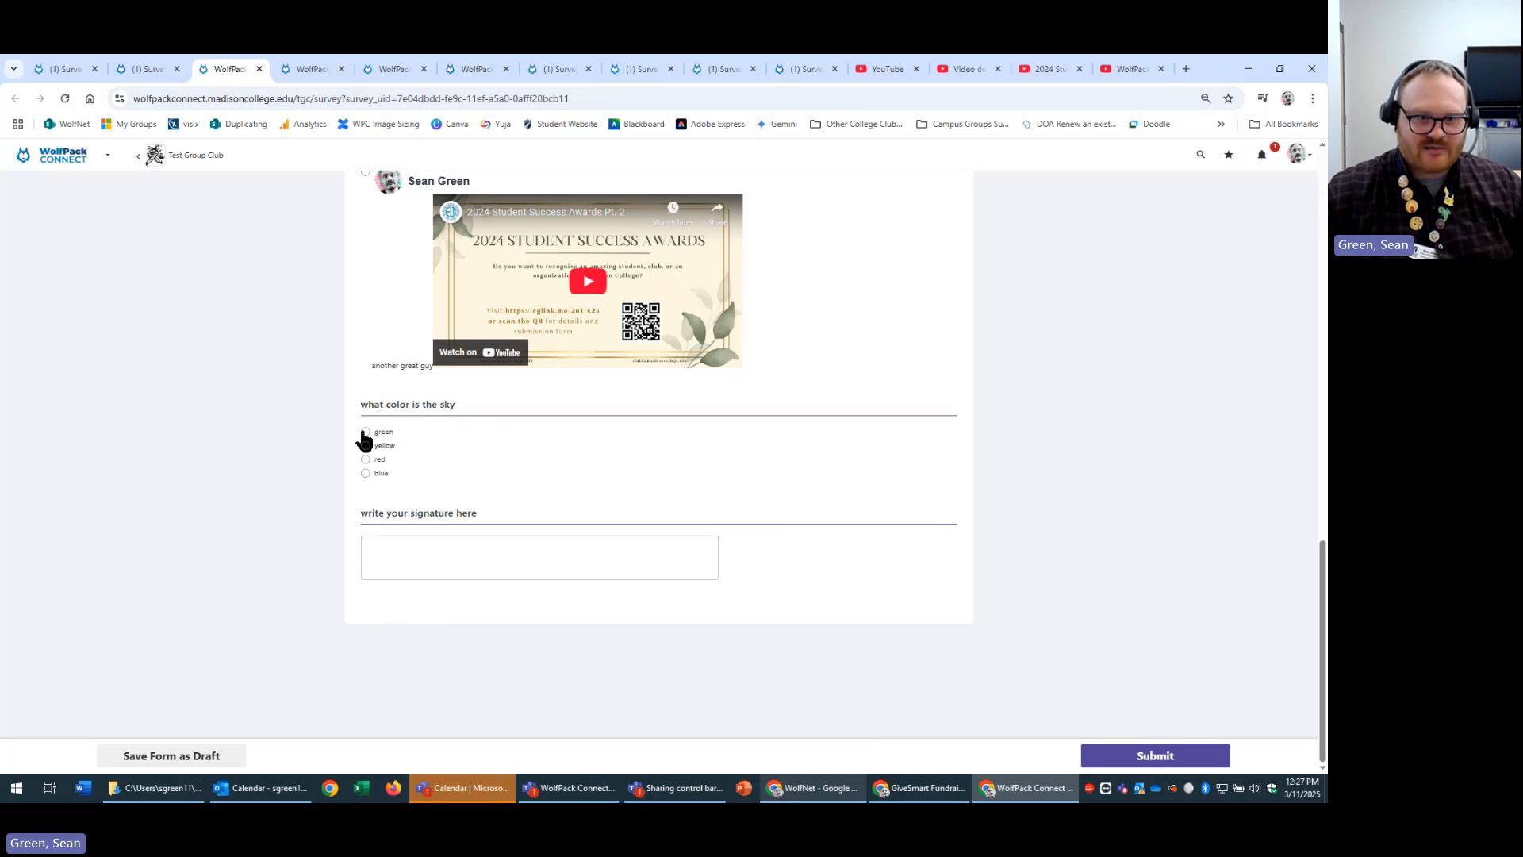
click(365, 473)
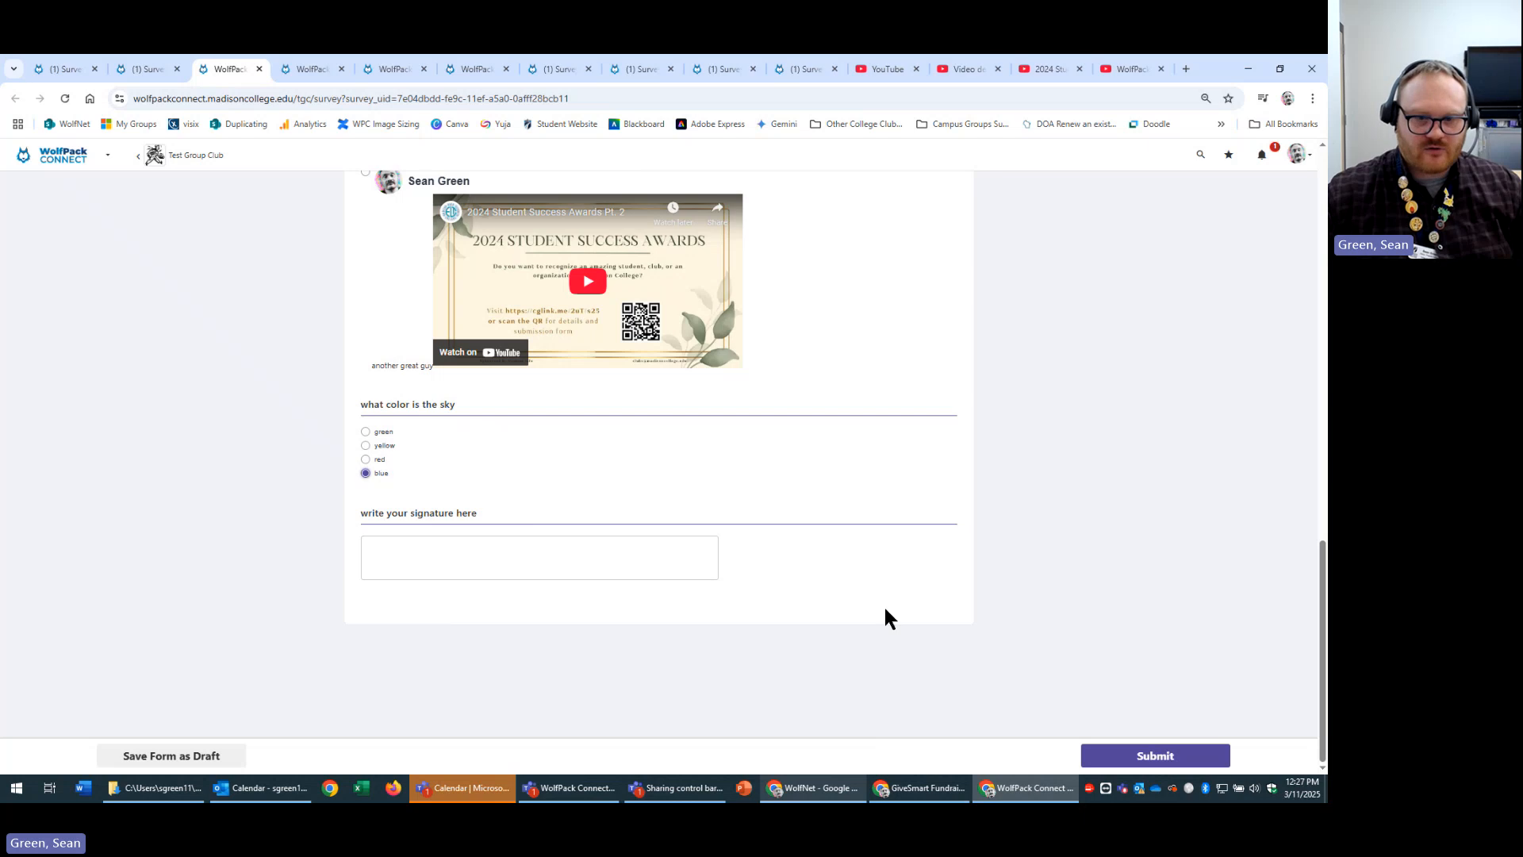
click(139, 71)
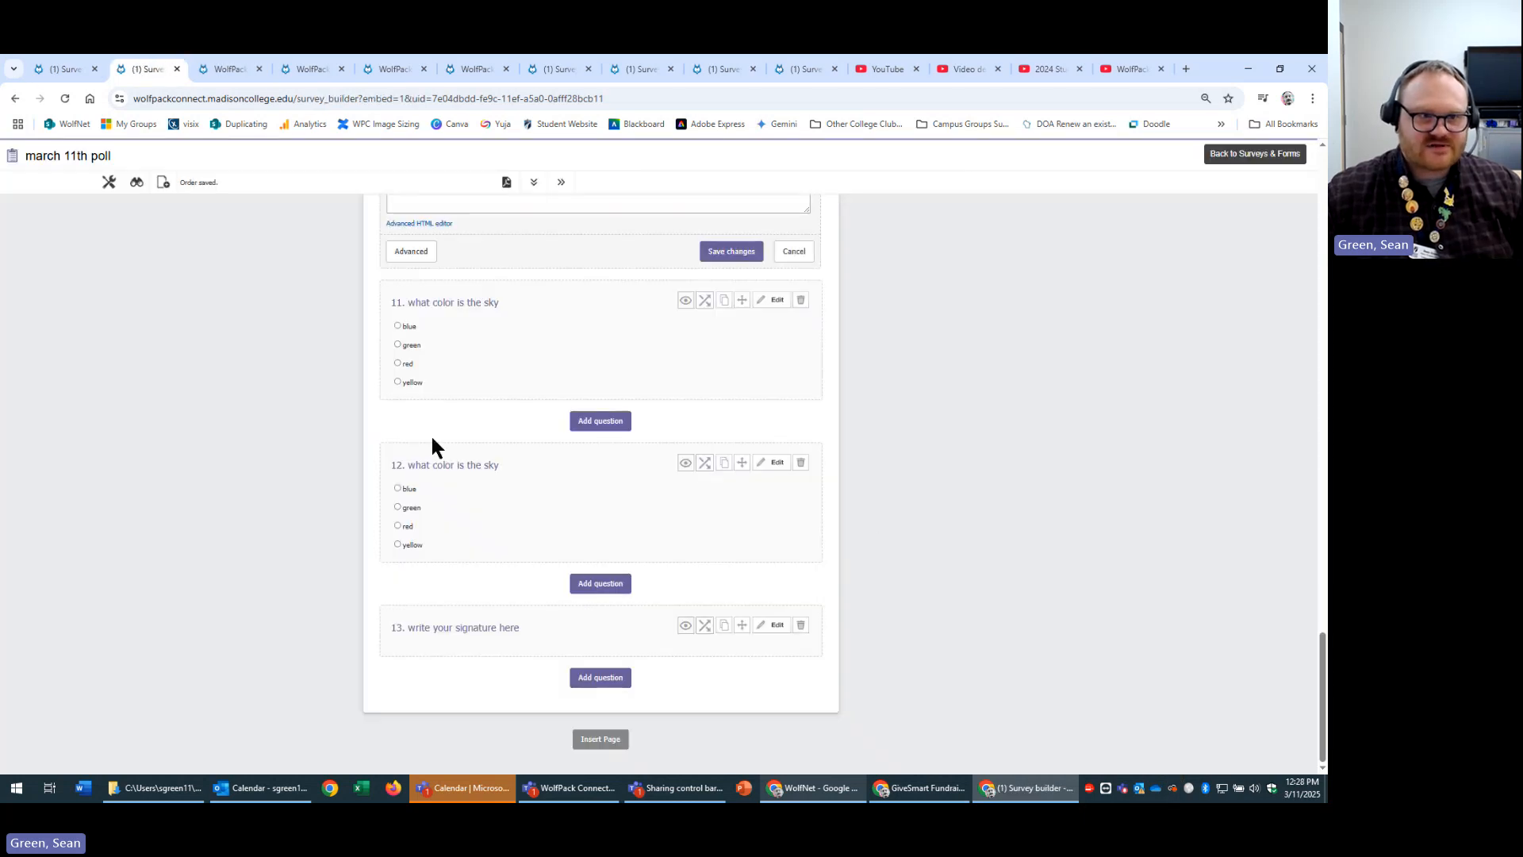
Drag the signature question above the sky question, making 'what color is the sky' question 11.
click(65, 98)
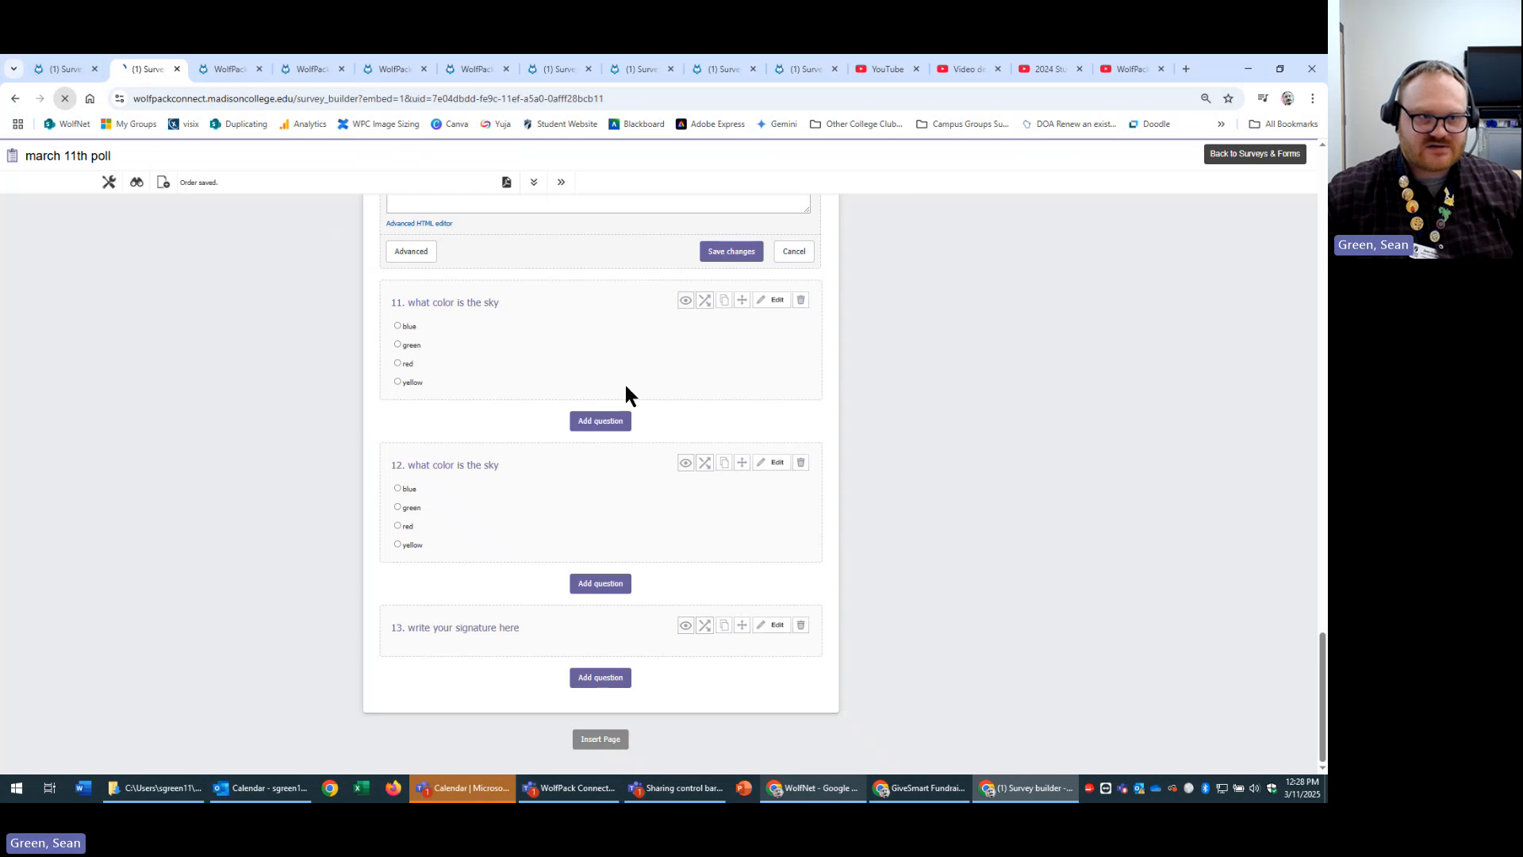
scroll(1032, 555, down, 10)
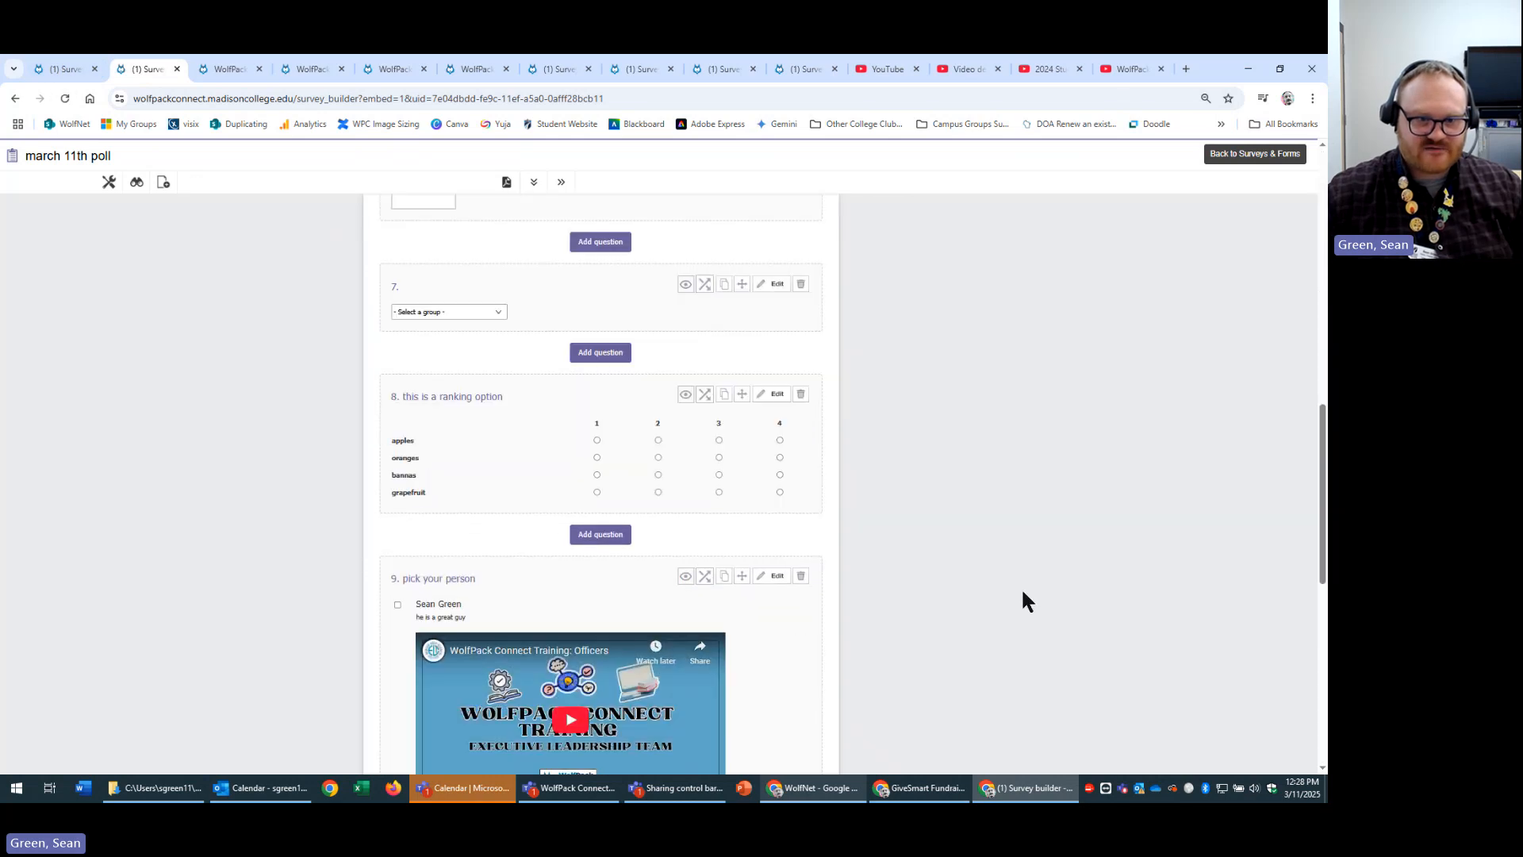
scroll(1022, 592, down, 7)
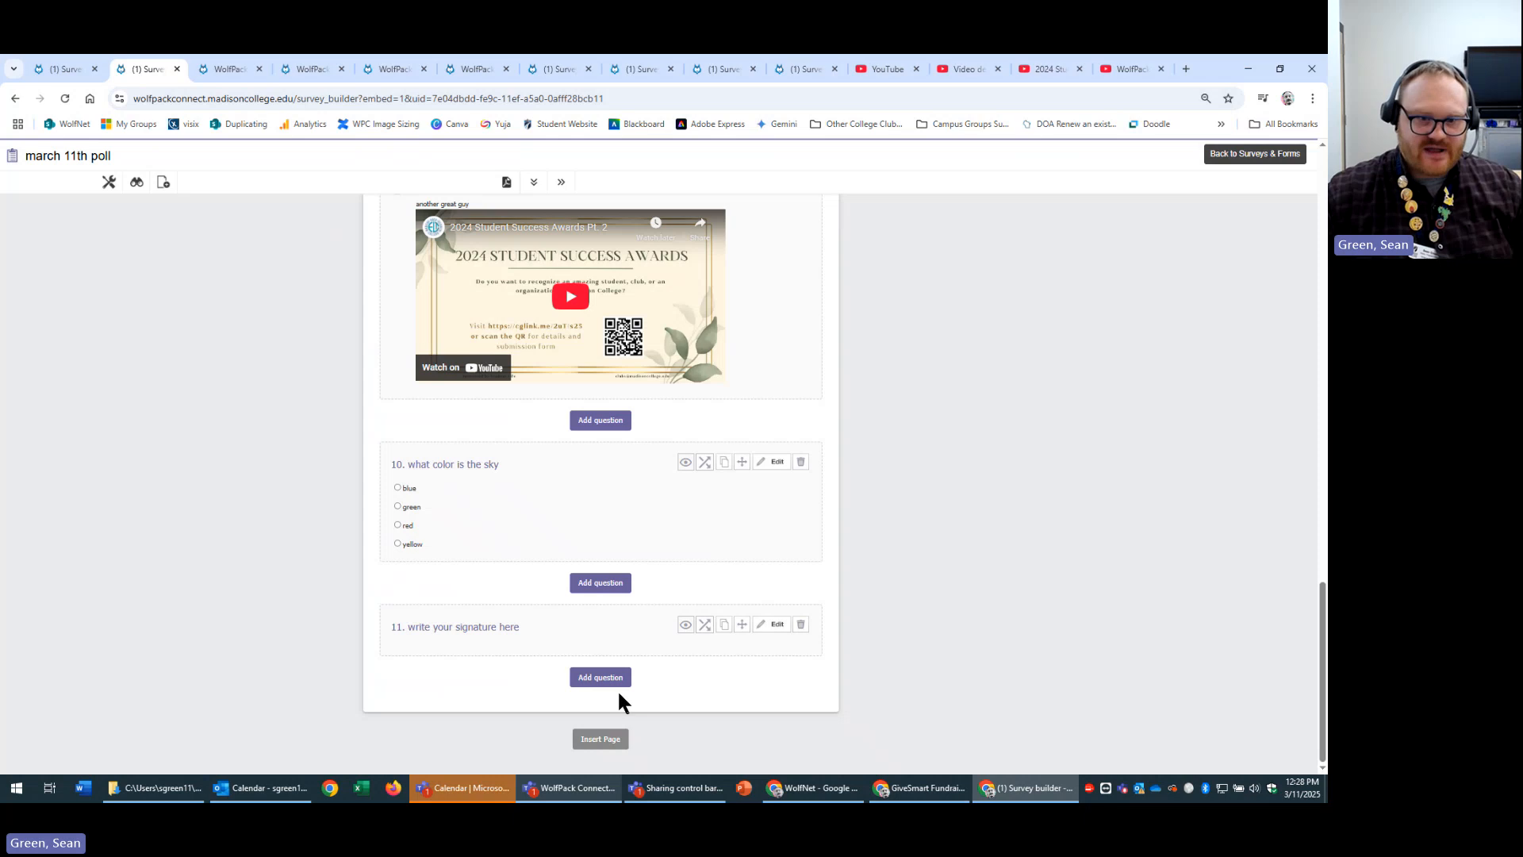
click(596, 676)
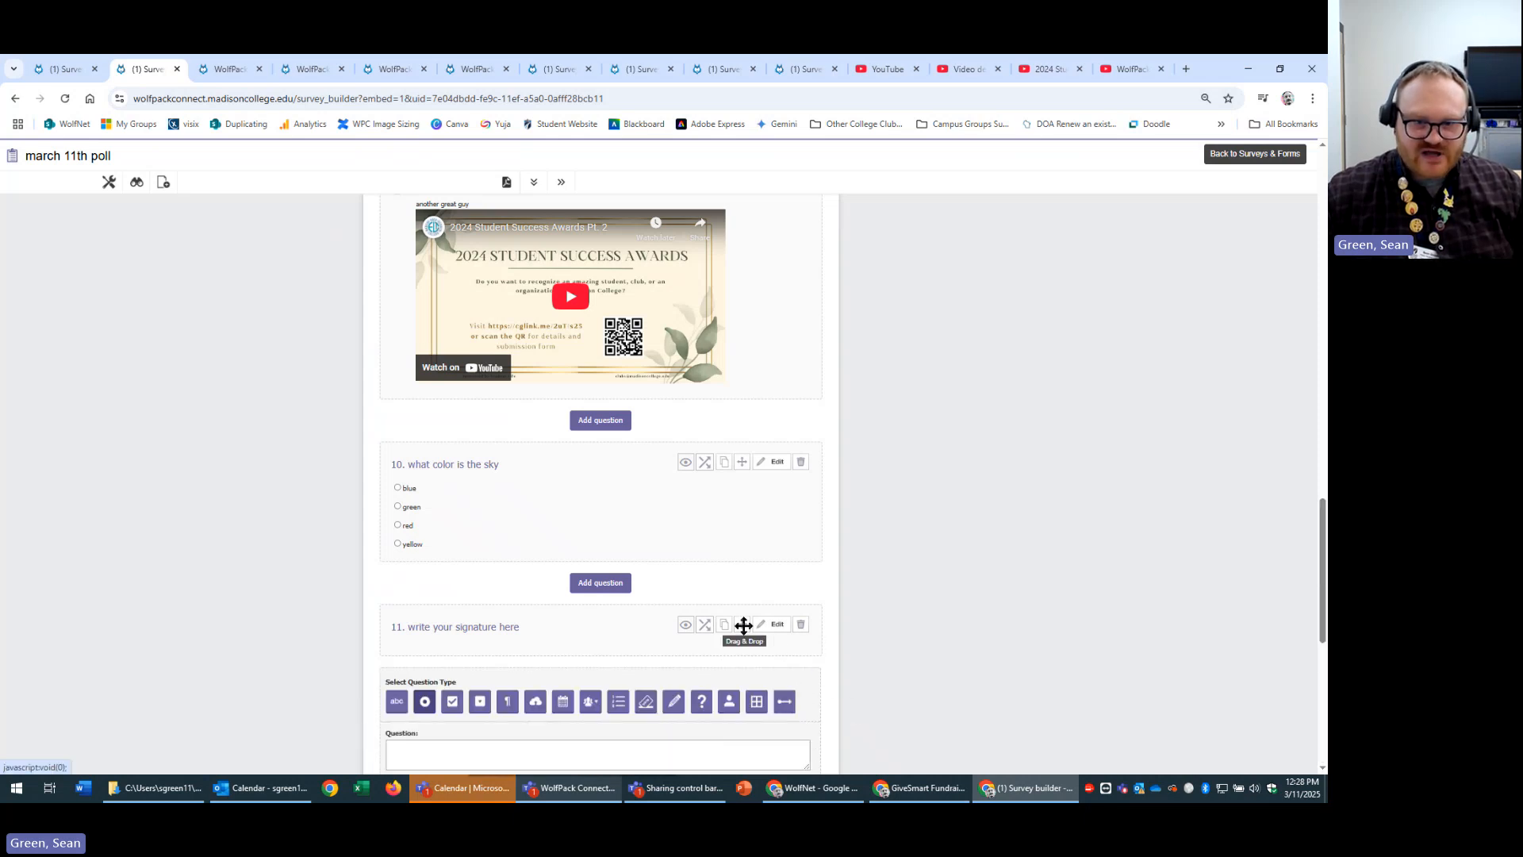
mouse_move(744, 626)
mouse_down()
mouse_move(754, 445)
mouse_move(774, 424)
mouse_up()
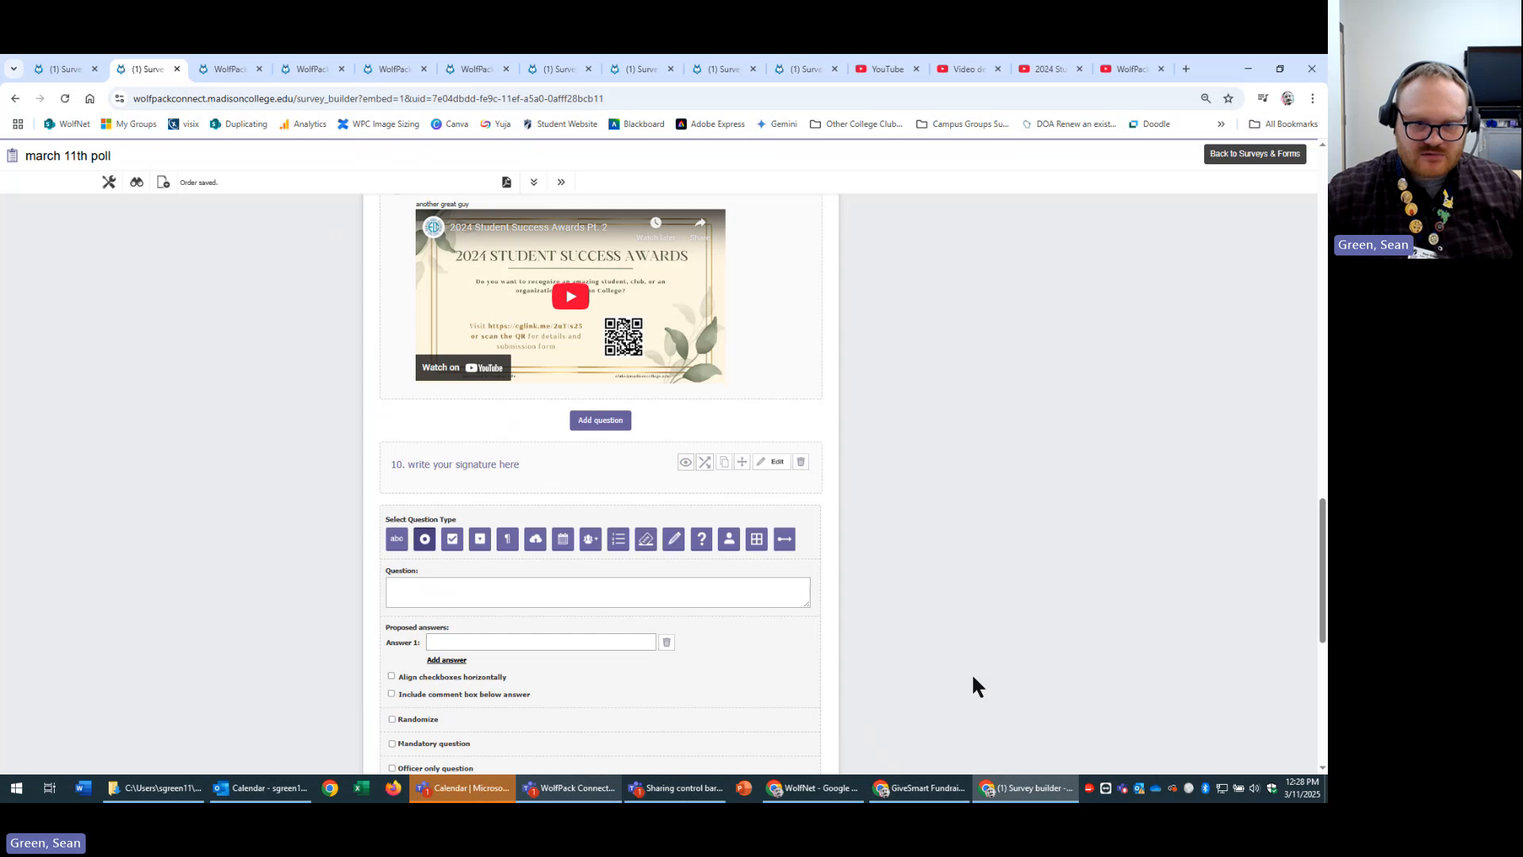
scroll(973, 677, down, 6)
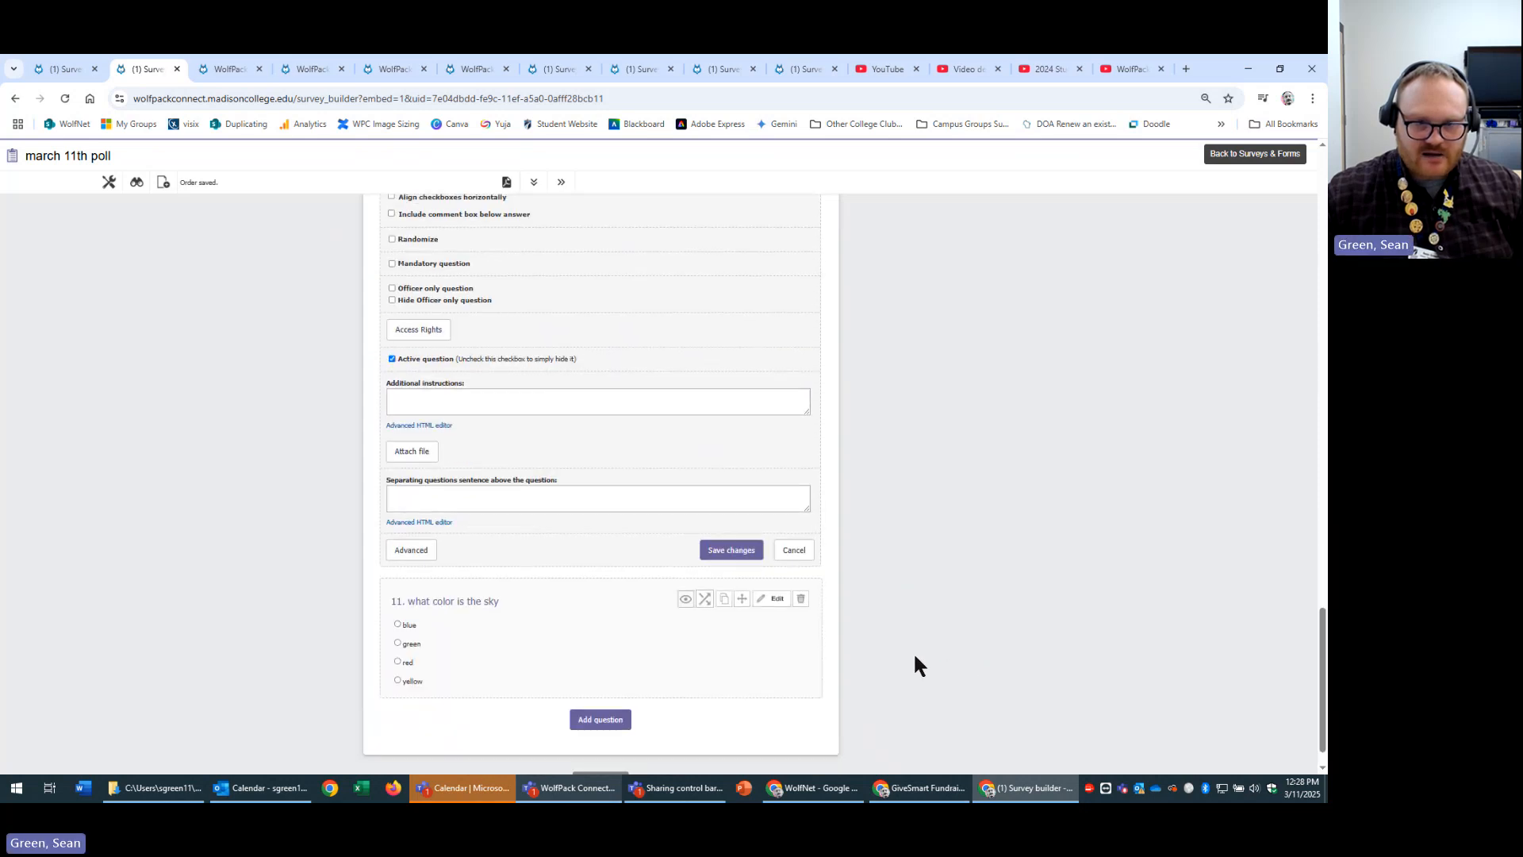
scroll(914, 657, up, 3)
scroll(924, 508, down, 3)
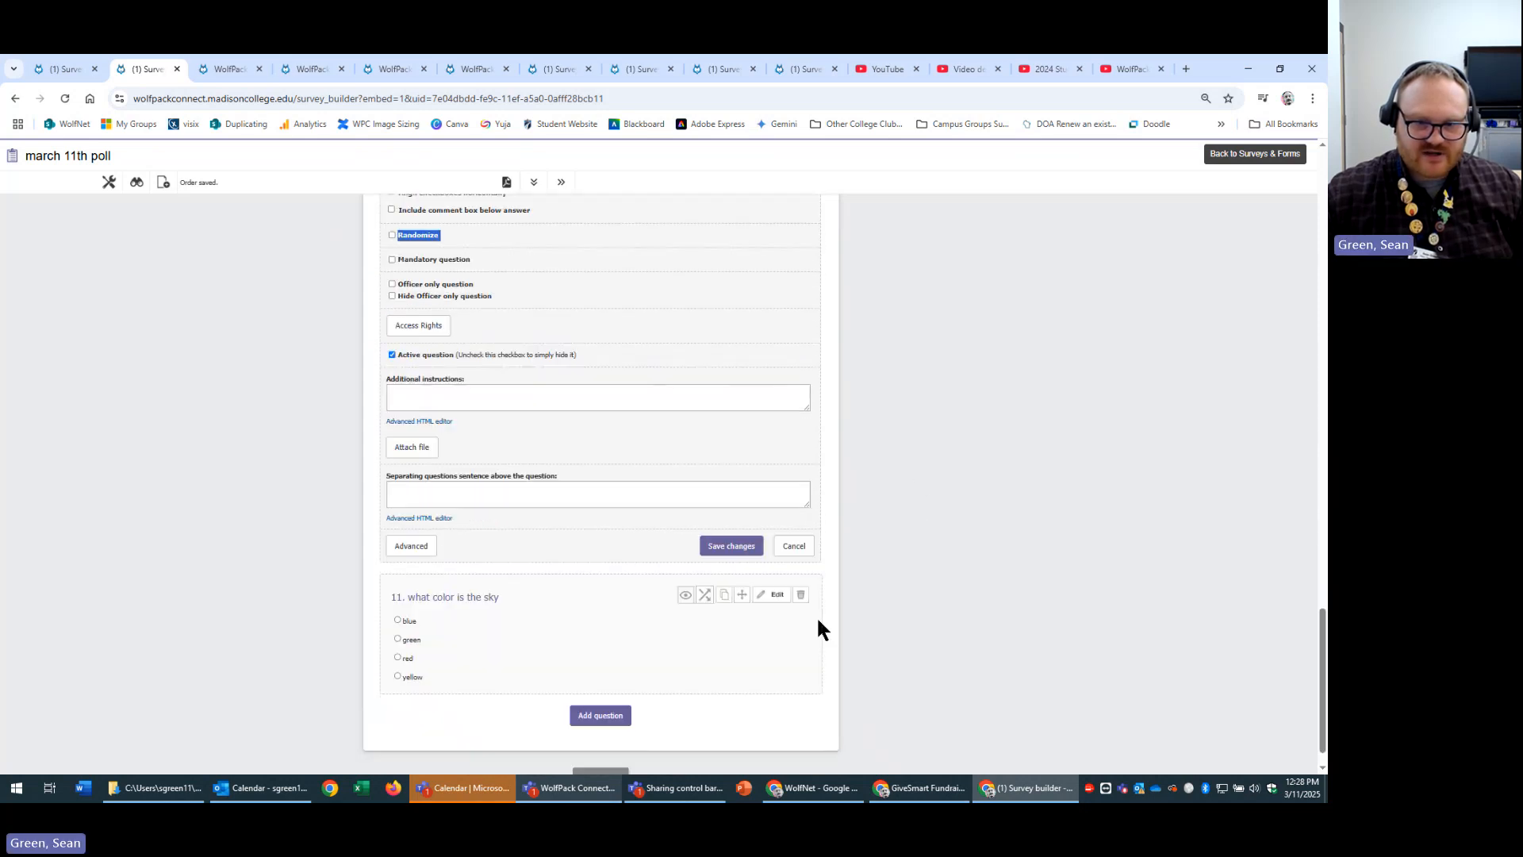
click(811, 546)
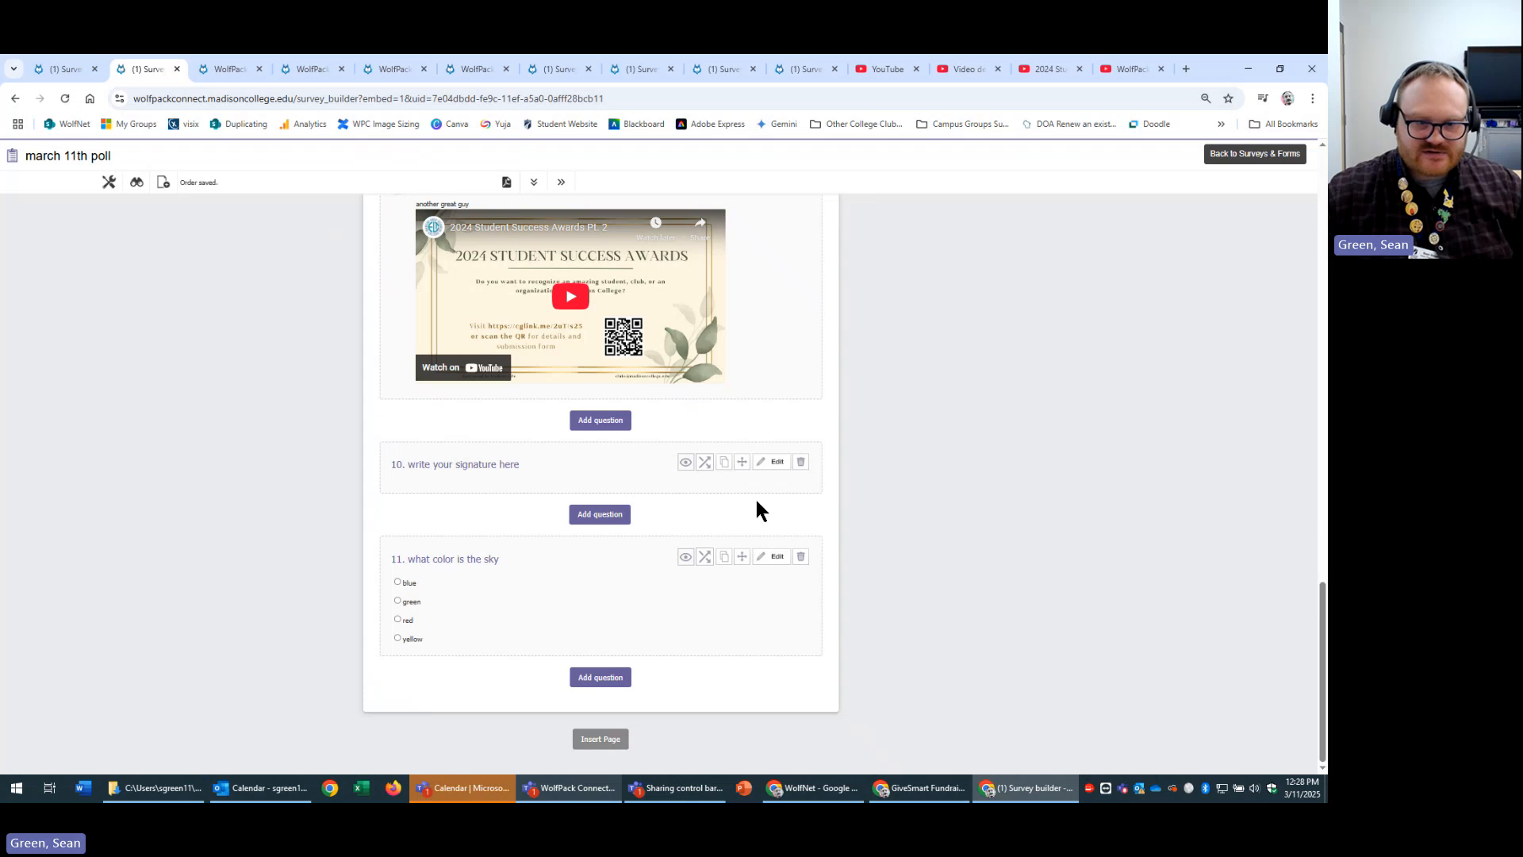
Add and save a User selector question titled 'pick your team mates'.
click(601, 676)
scroll(822, 668, down, 3)
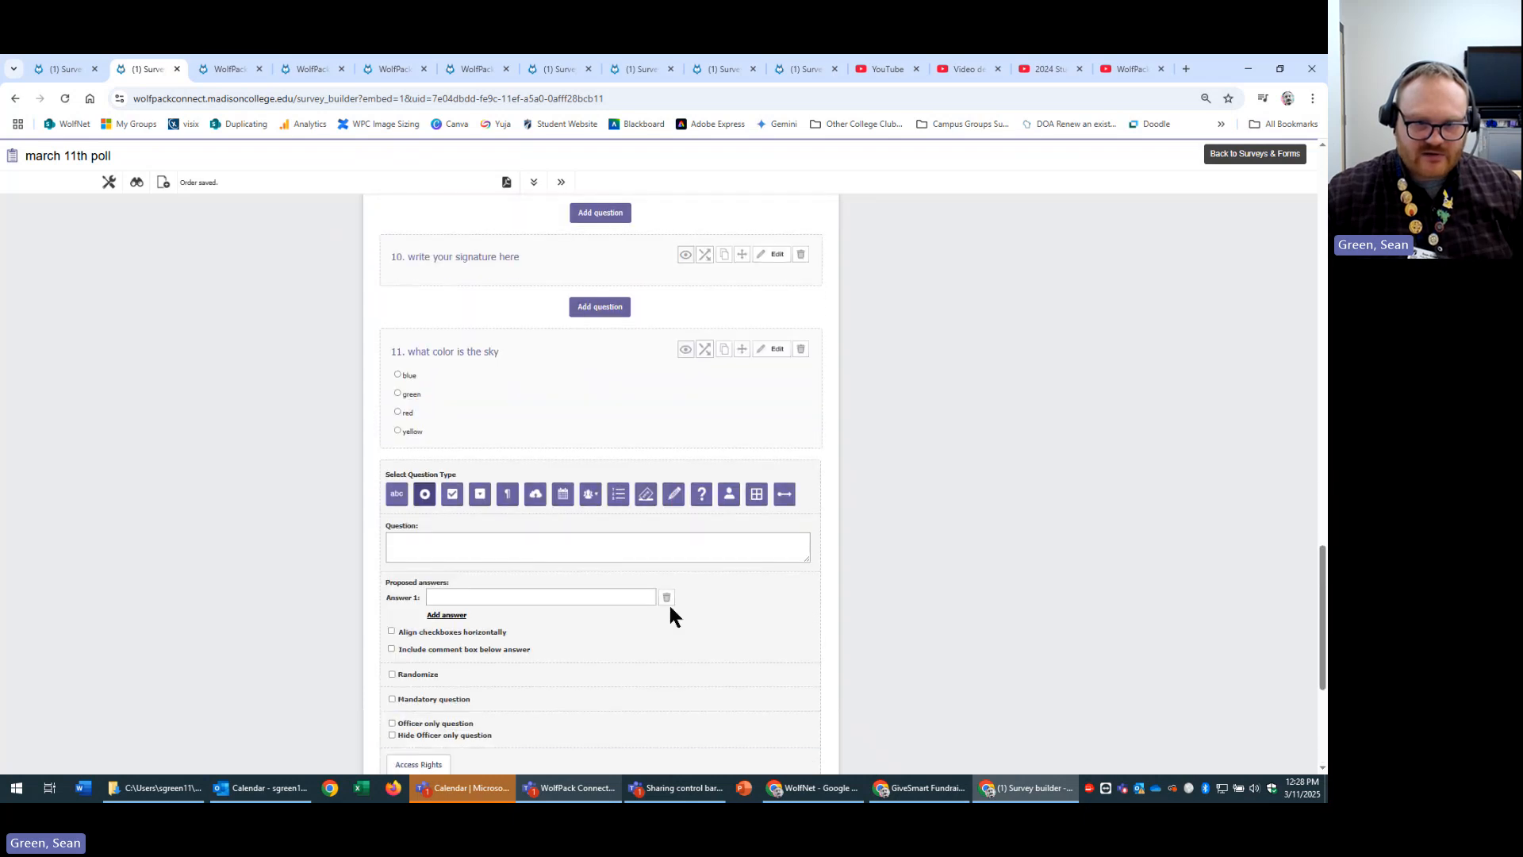
click(728, 495)
scroll(768, 598, down, 3)
click(500, 329)
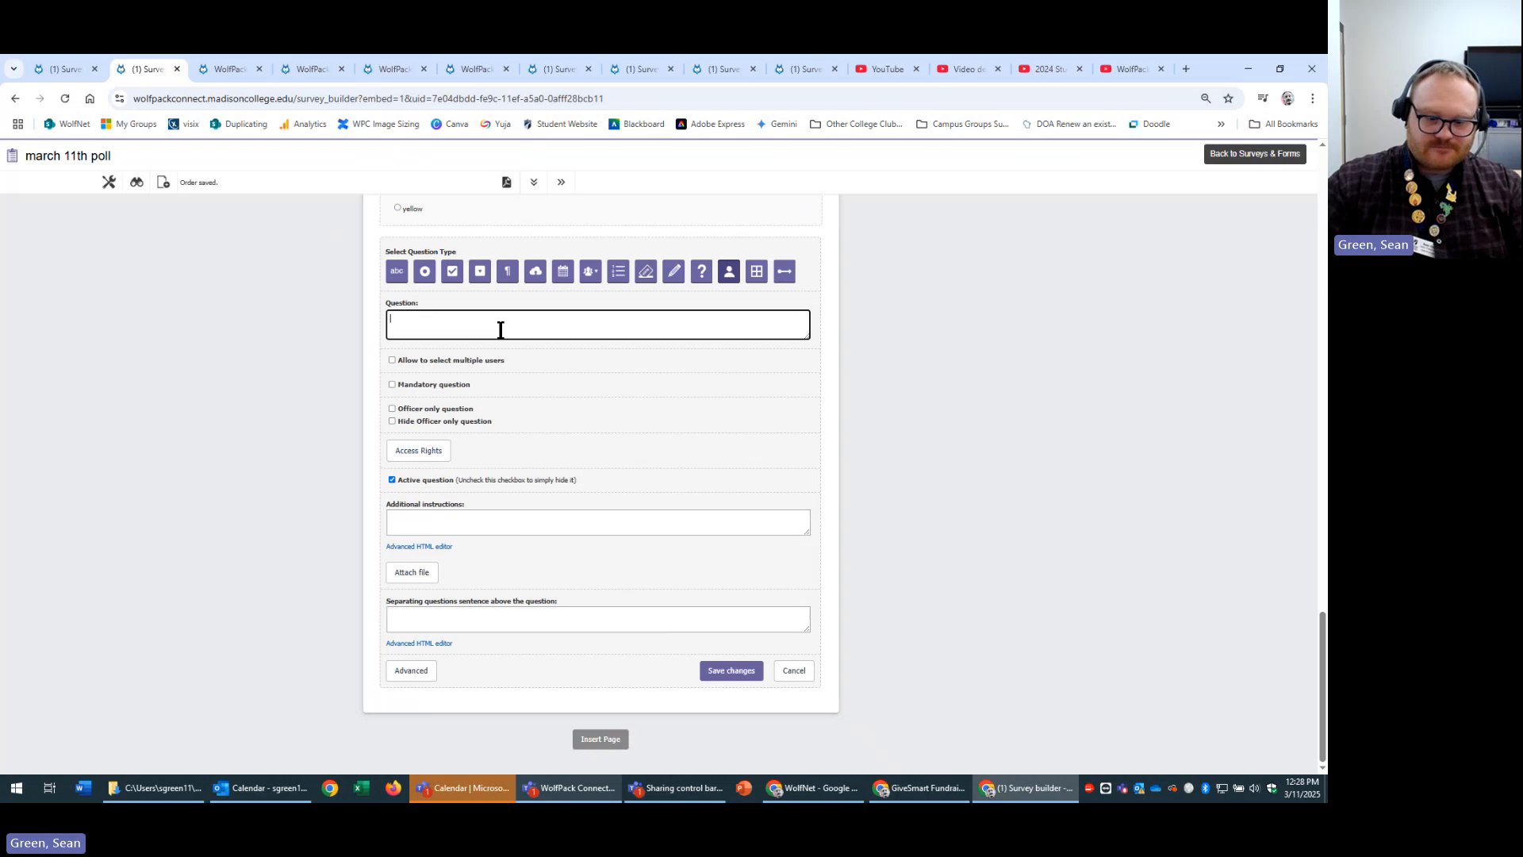
text(a)
text(ick y)
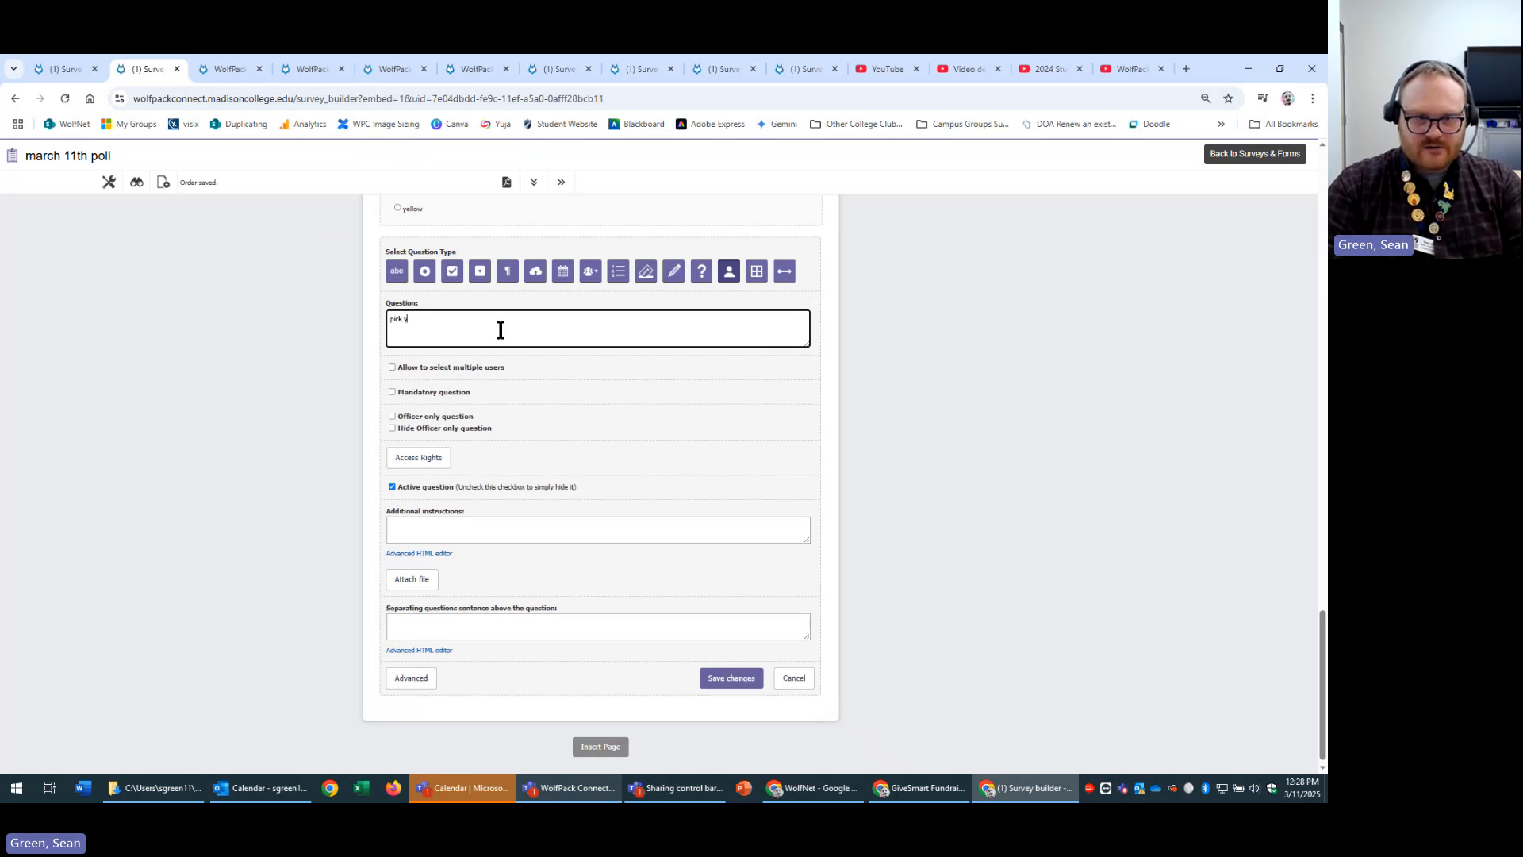
text(our te)
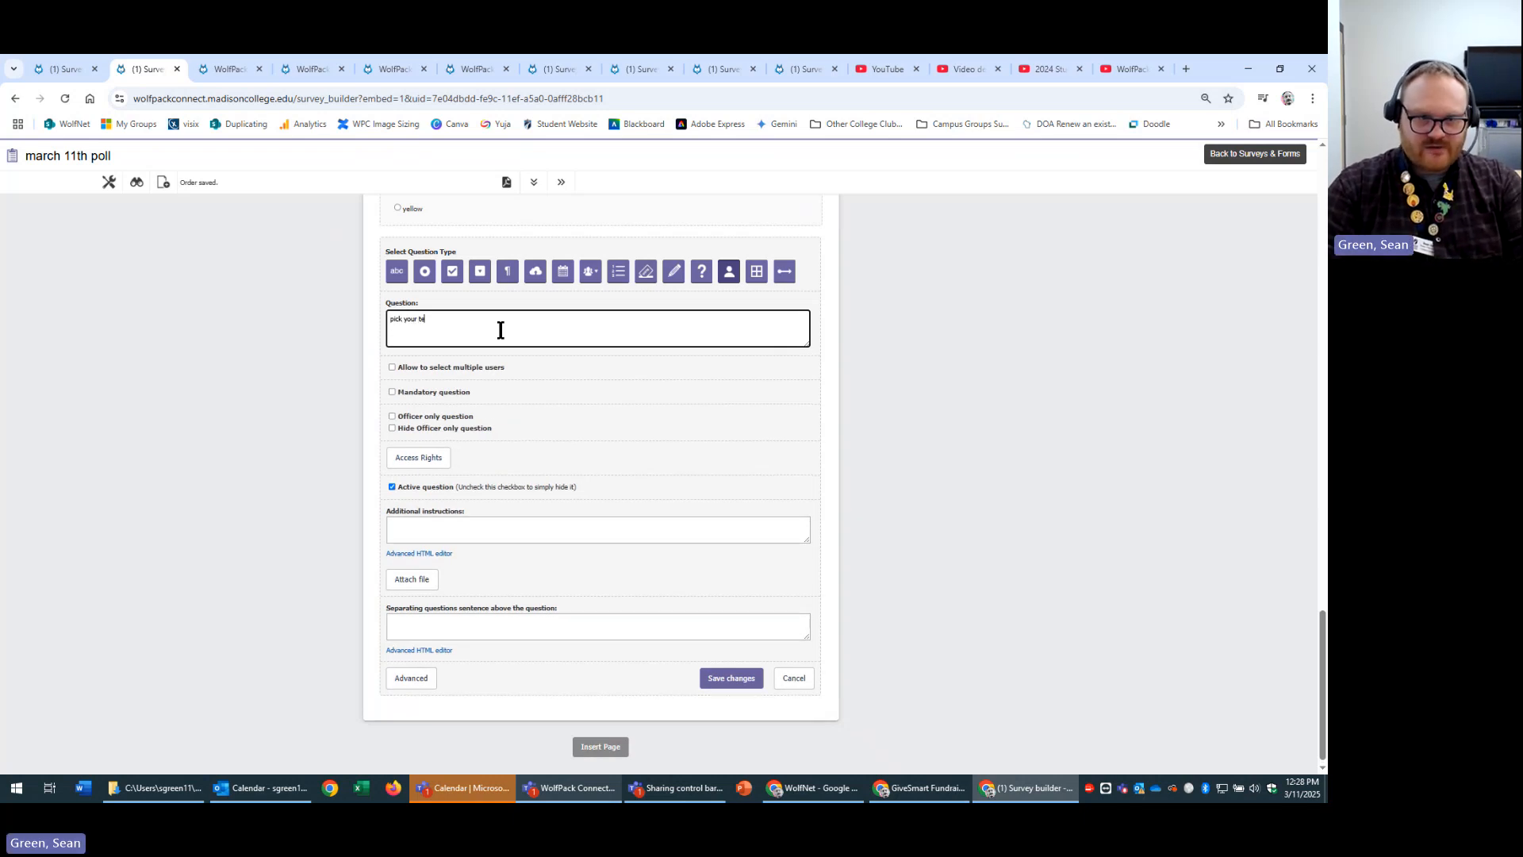
text(am mates)
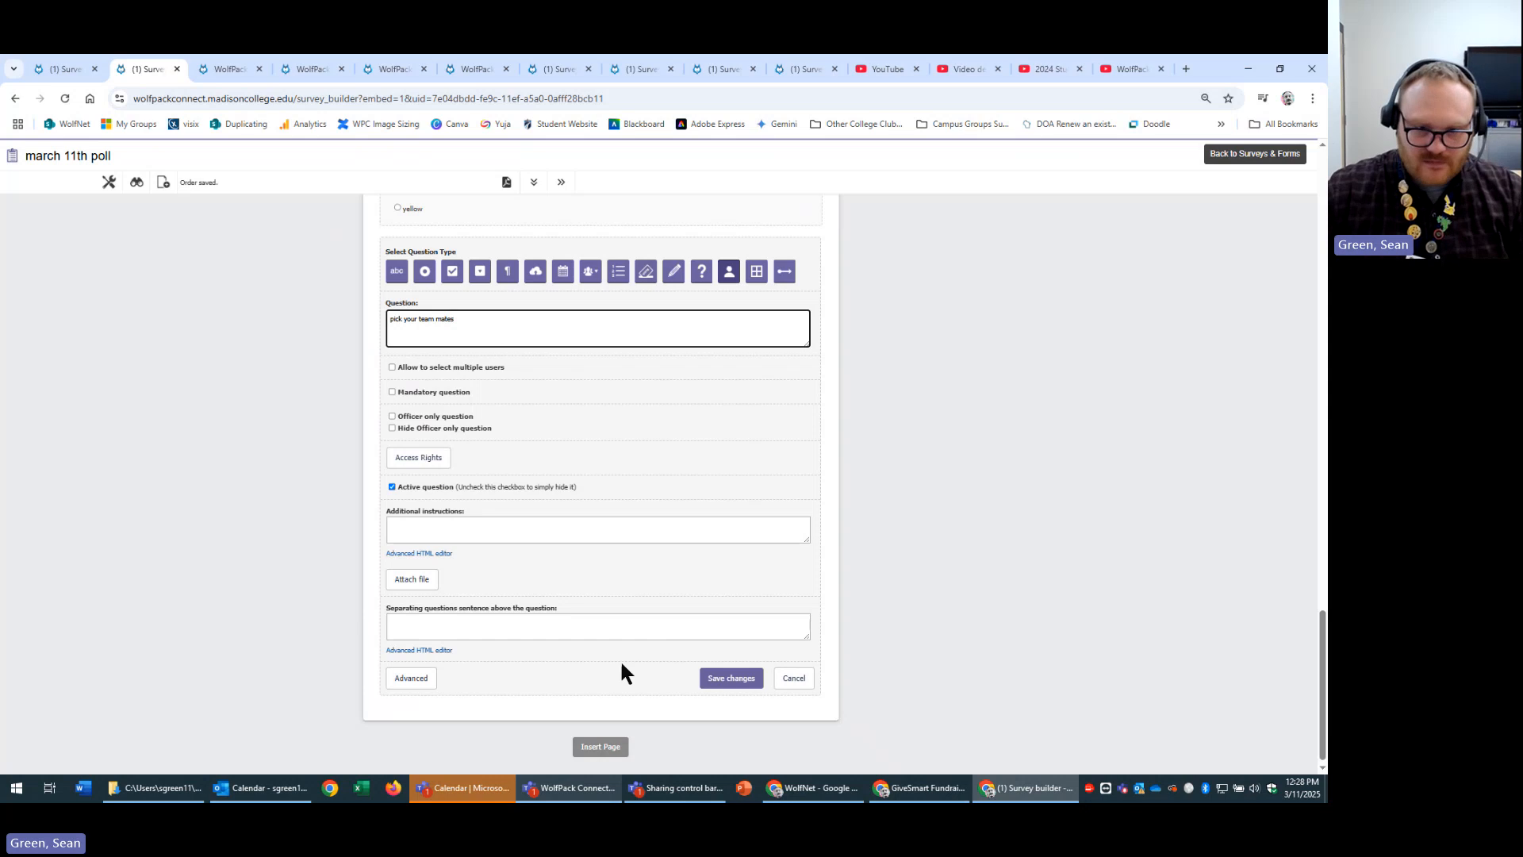
click(731, 678)
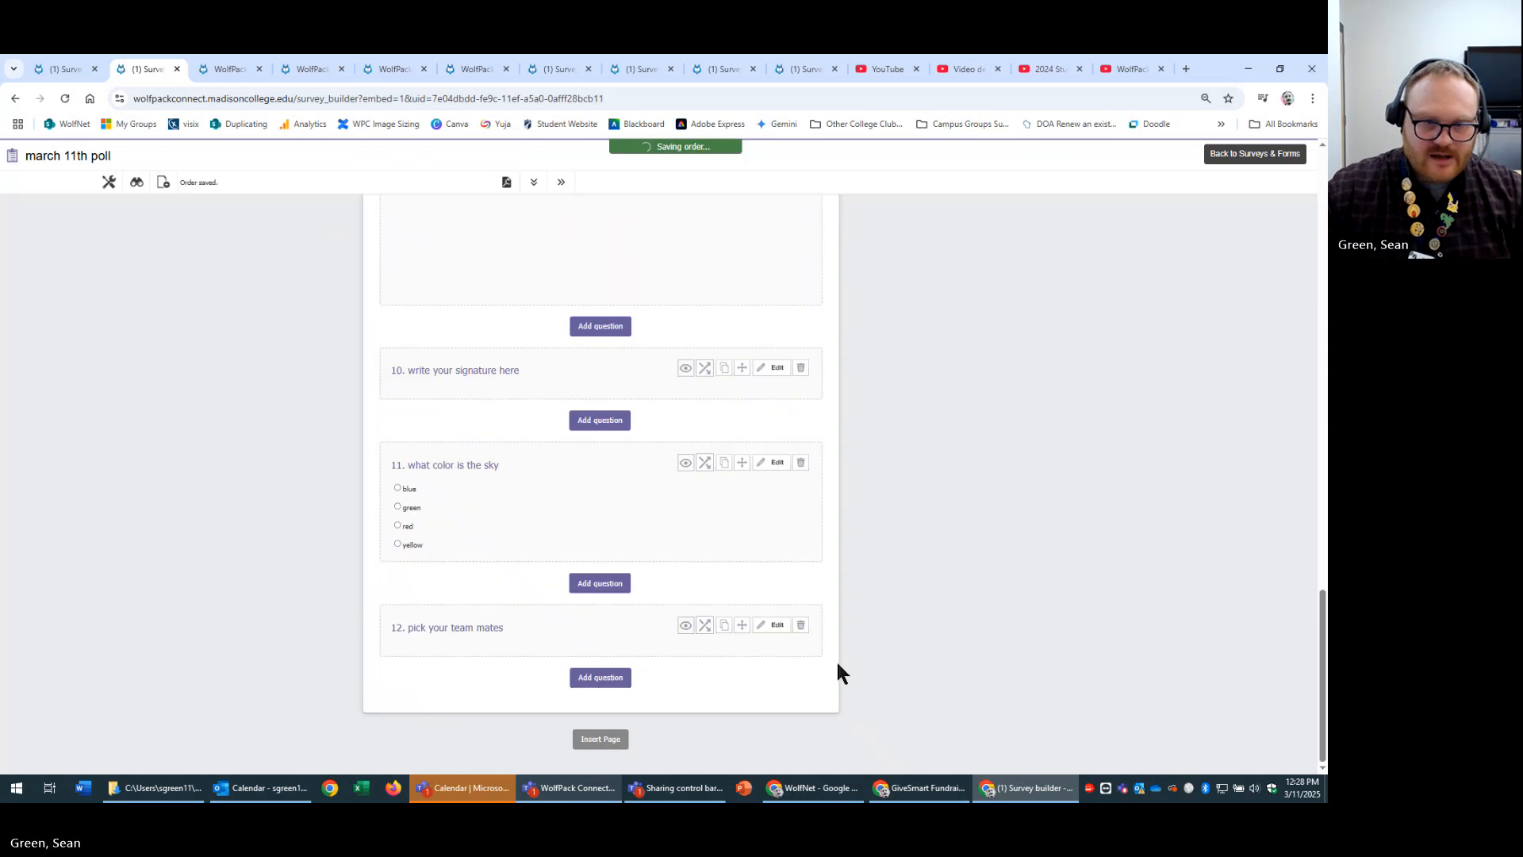
In the preview, search for and select a team member, then return to the builder.
click(136, 182)
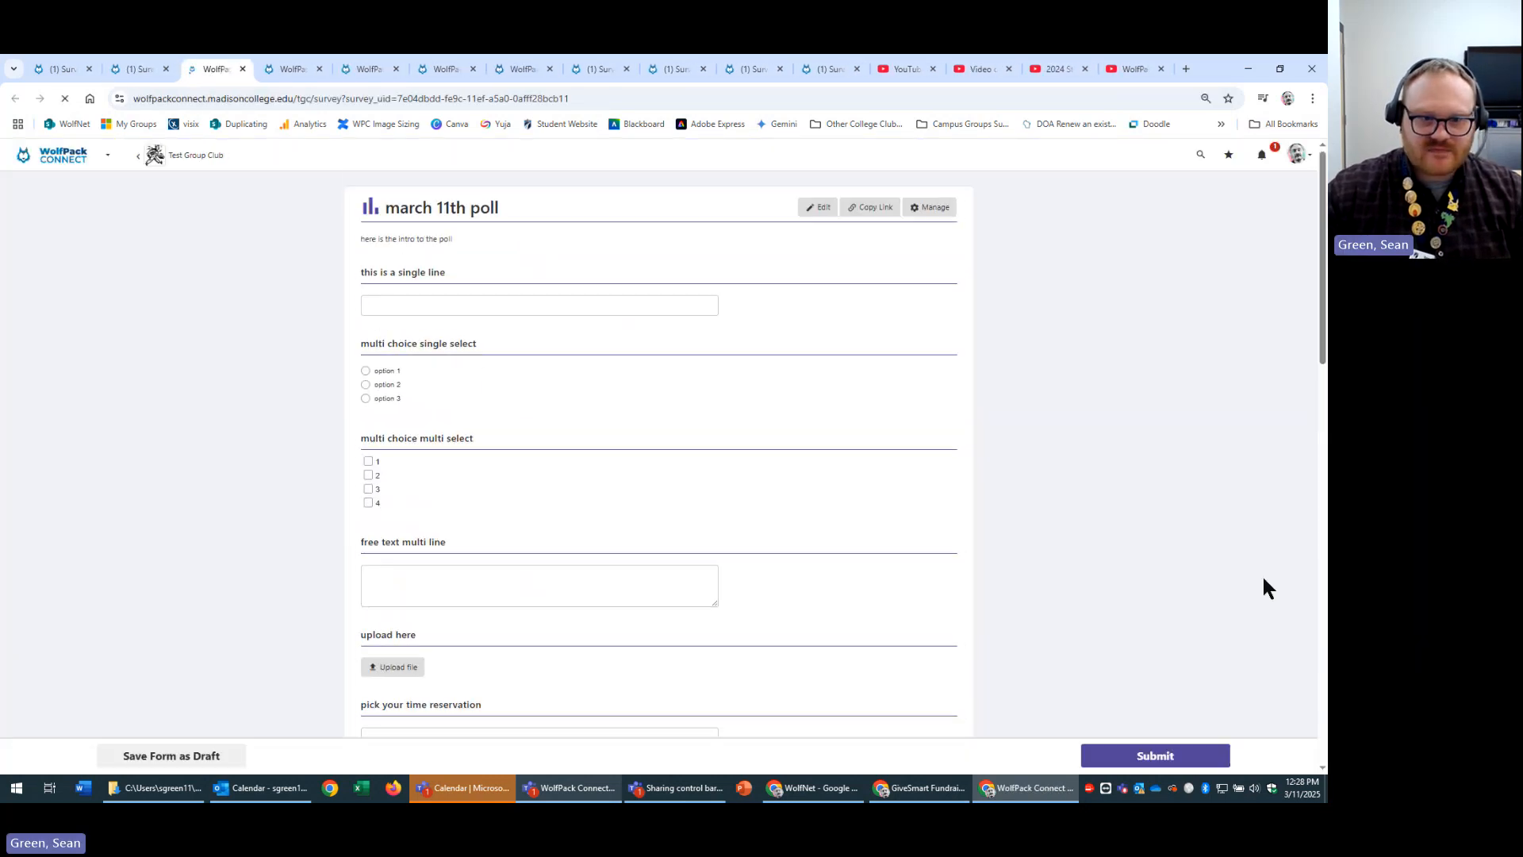
scroll(1263, 574, down, 15)
scroll(1249, 611, up, 5)
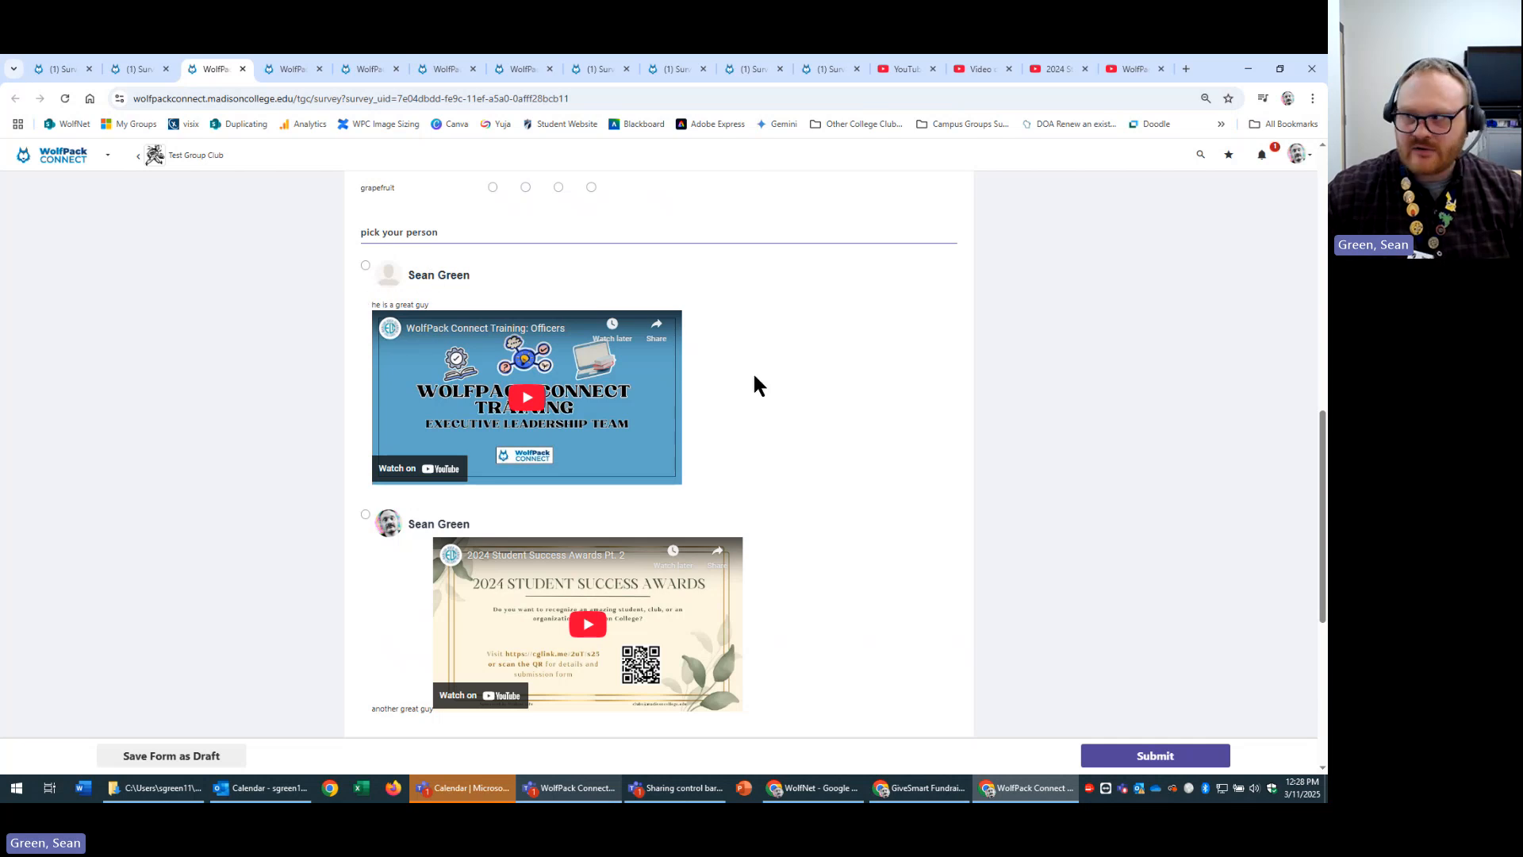
scroll(1206, 626, down, 5)
click(563, 569)
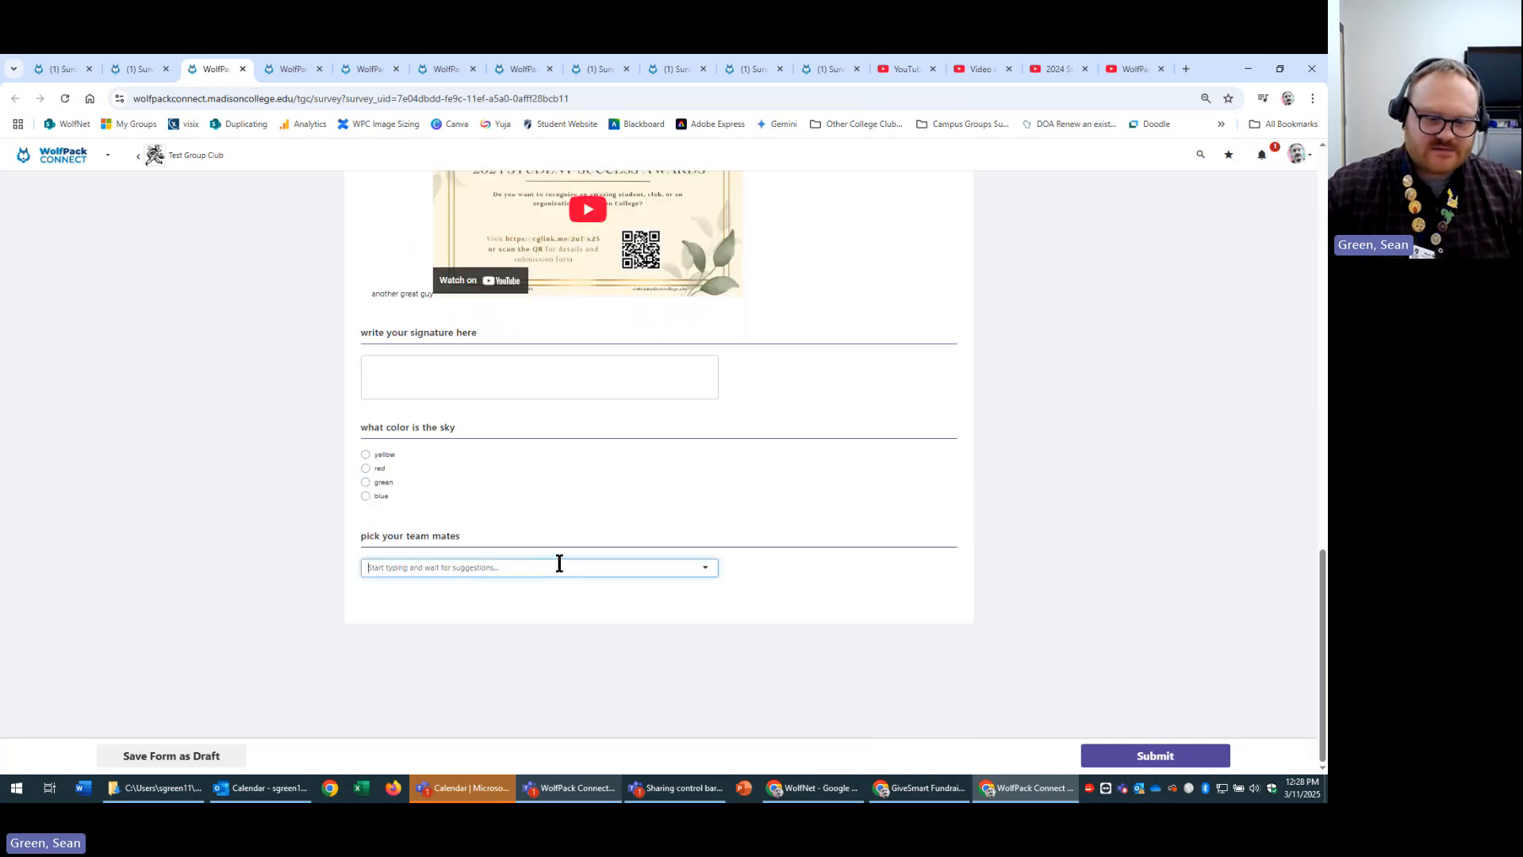
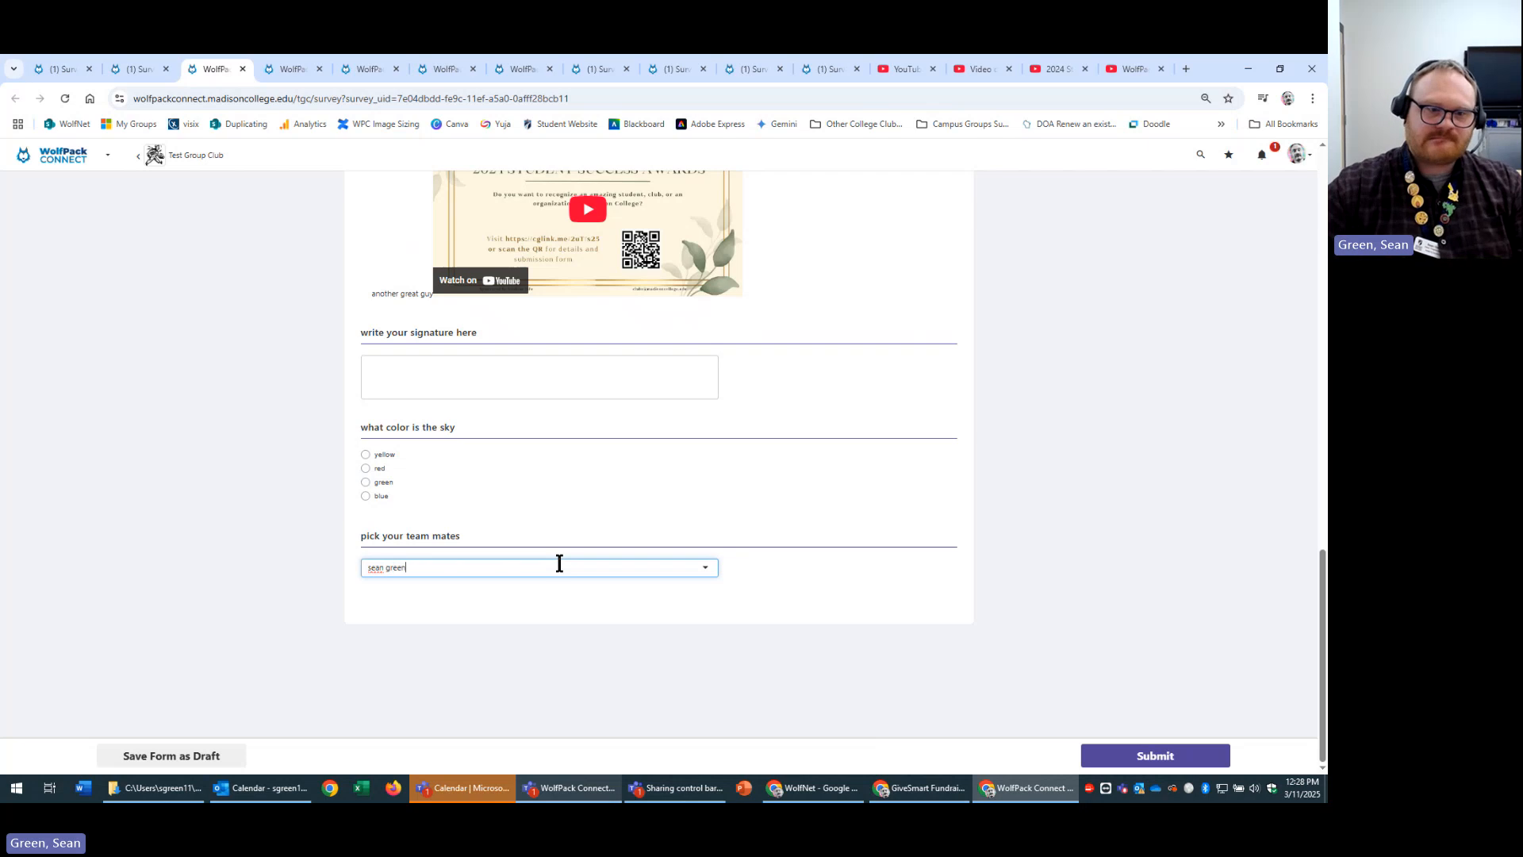
click(527, 617)
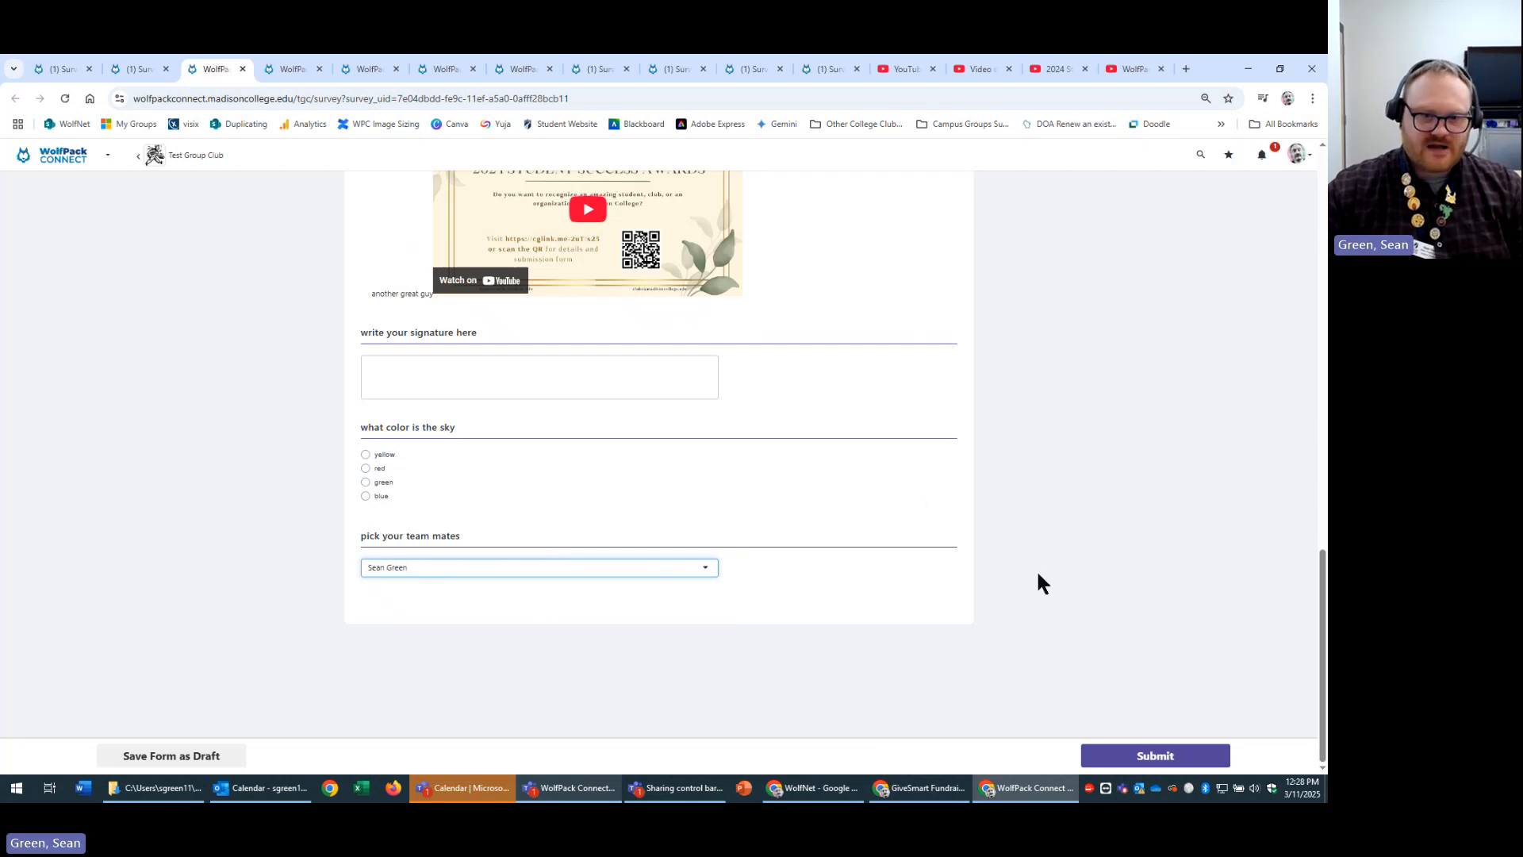
click(836, 647)
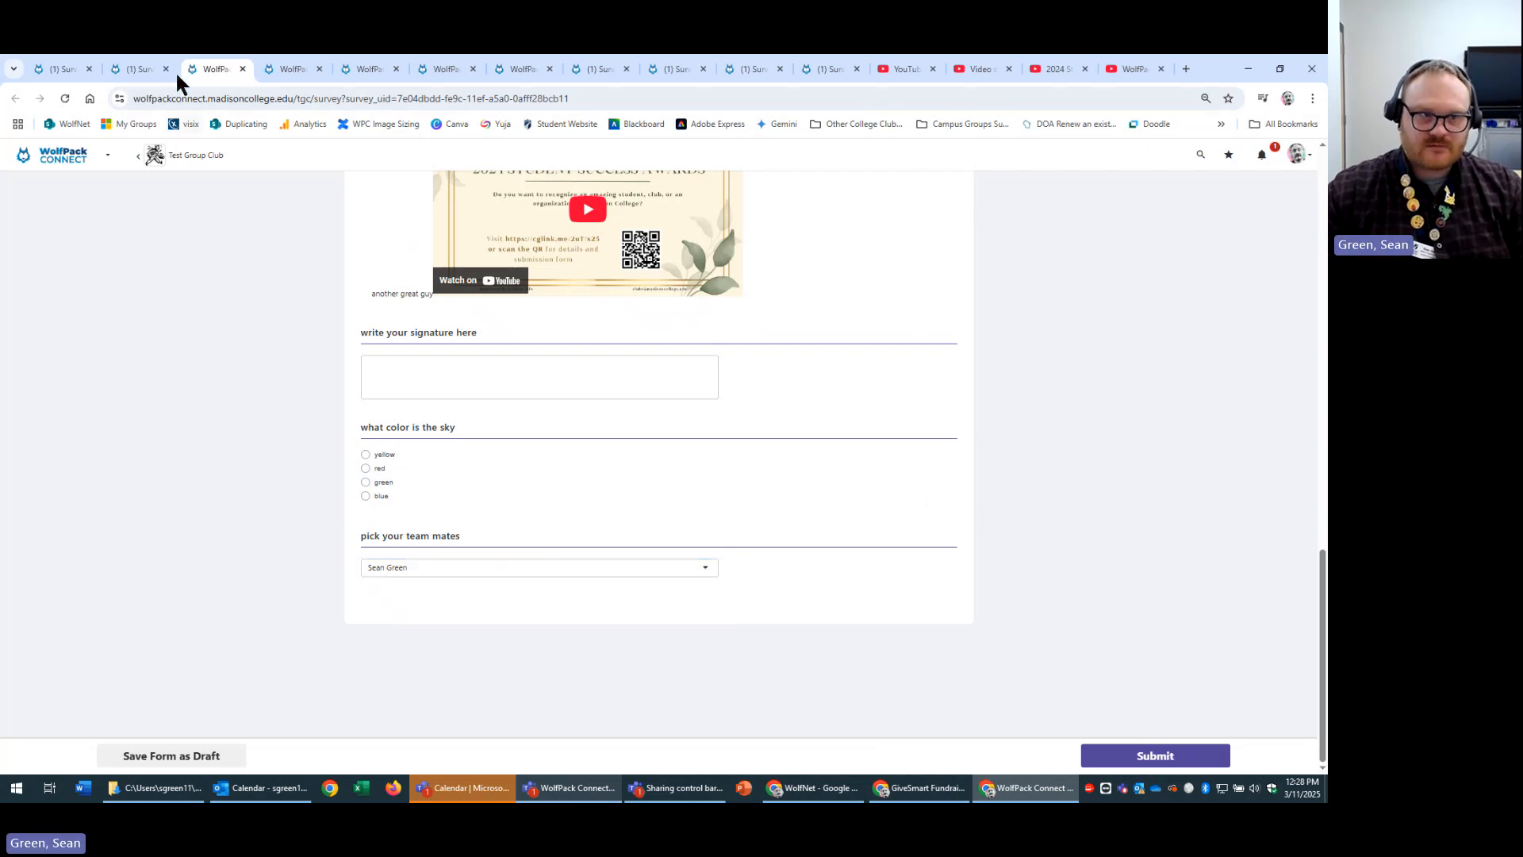
click(136, 69)
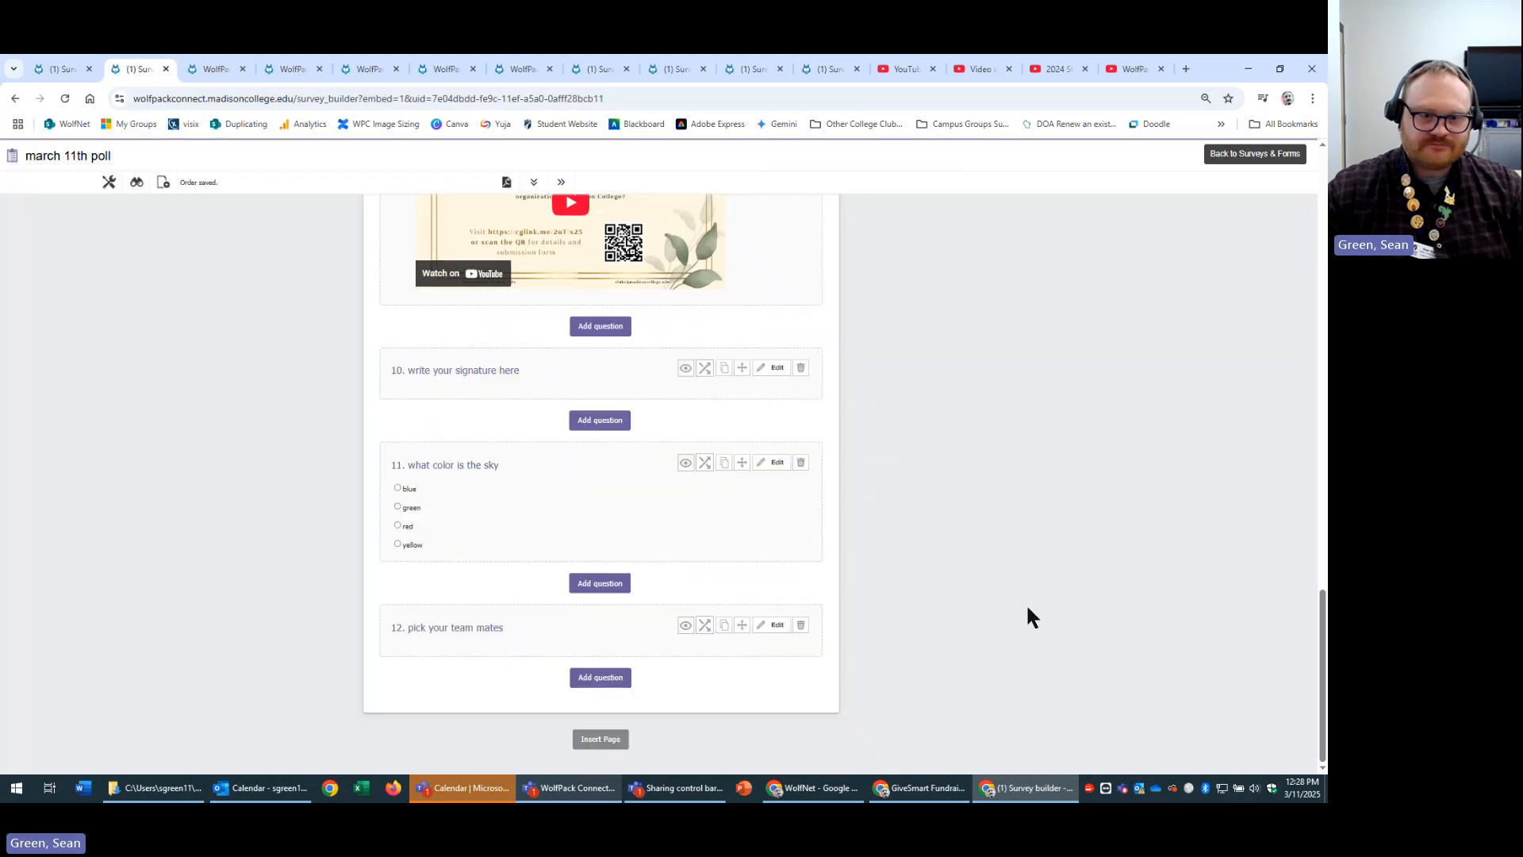
Add a Rubric question titled 'rubric question' with first legend 'the legend to answer'.
click(601, 677)
scroll(987, 679, down, 3)
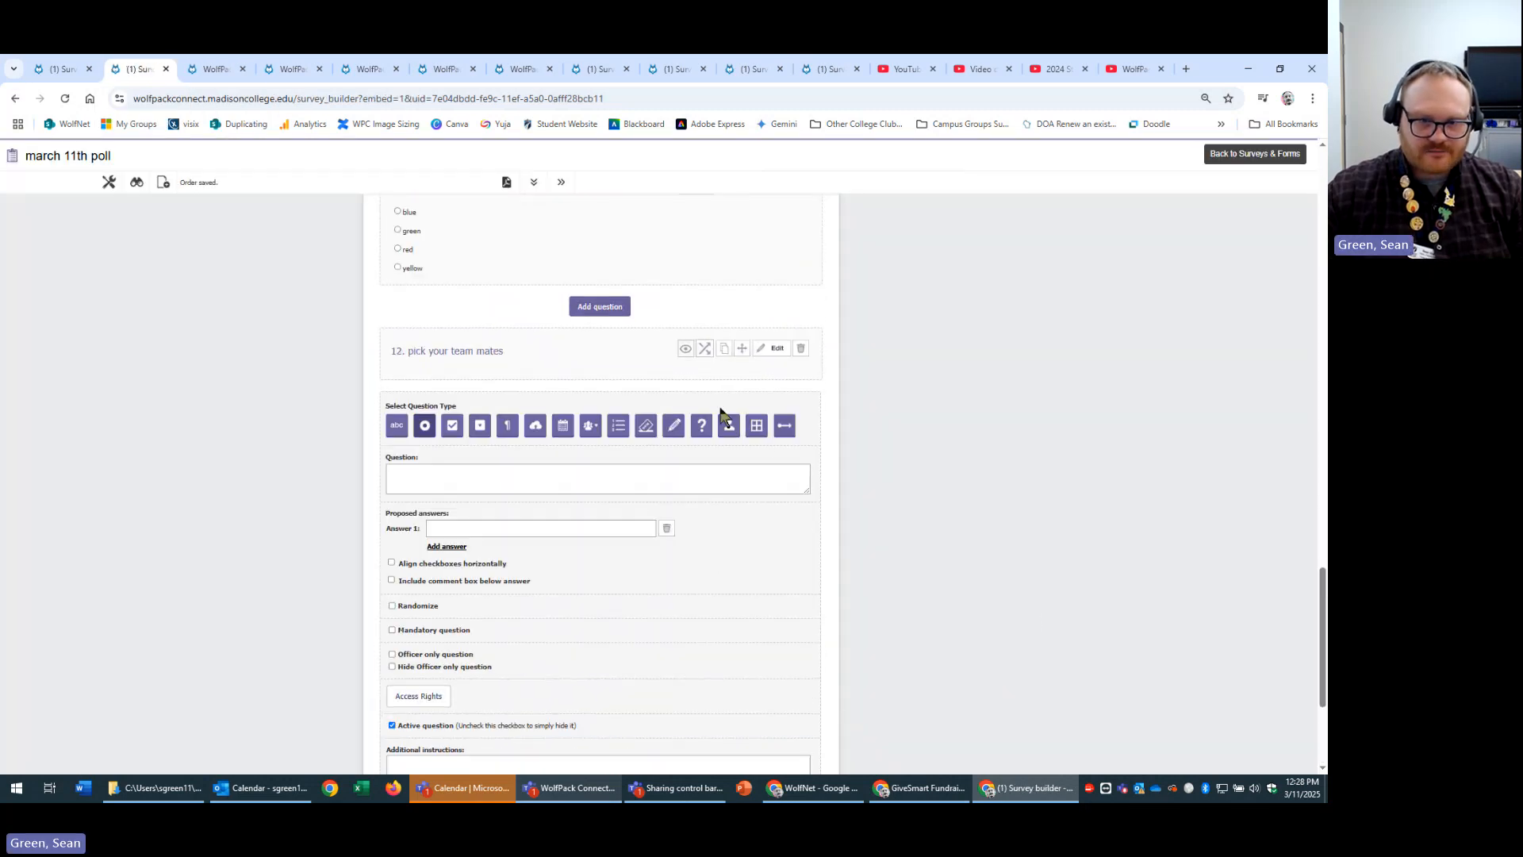
click(758, 428)
scroll(913, 516, down, 2)
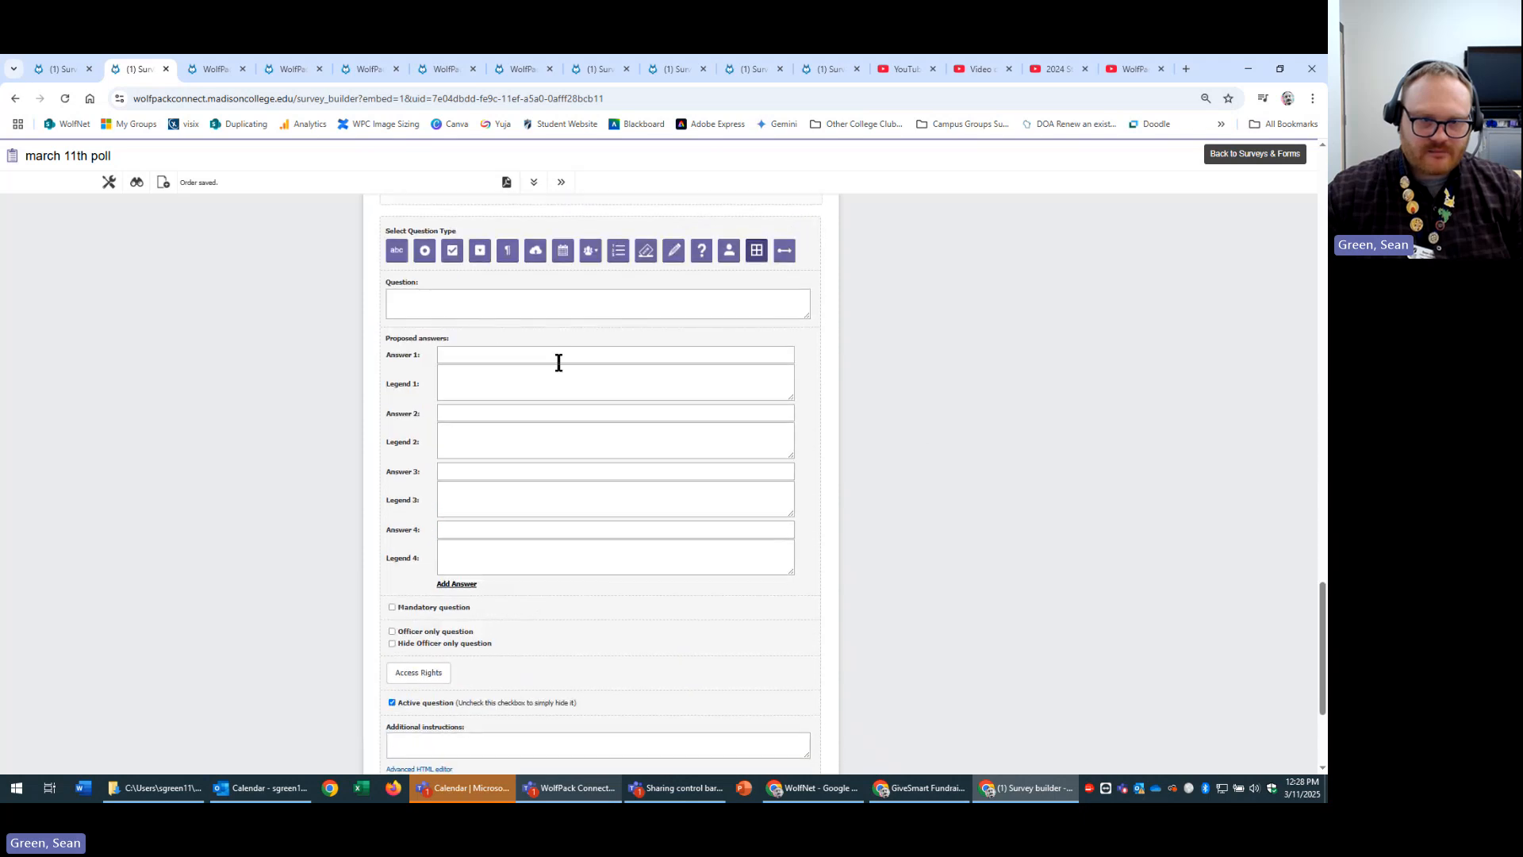
click(683, 354)
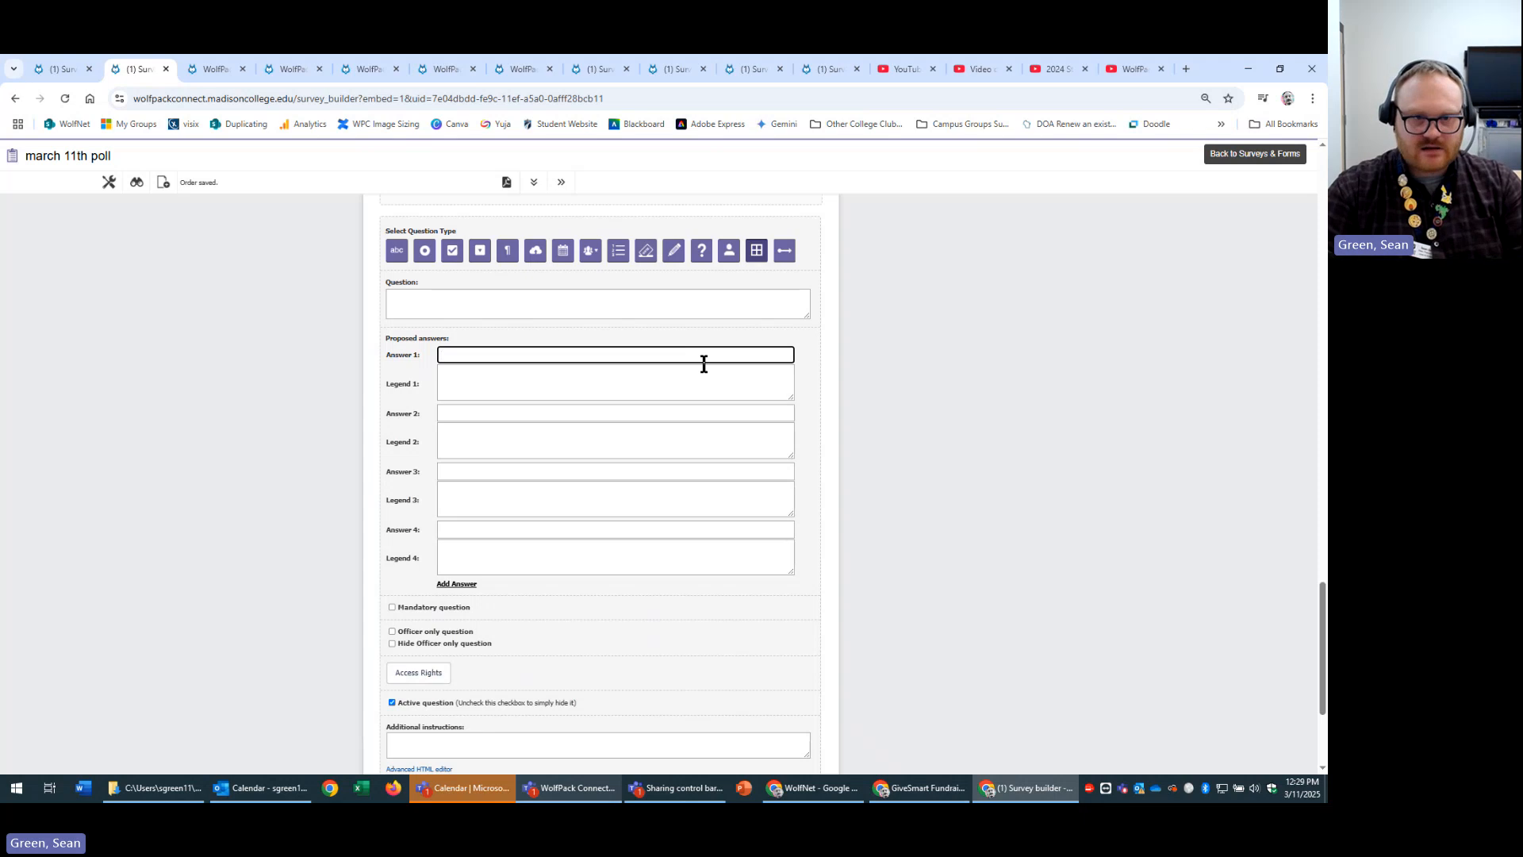
click(641, 297)
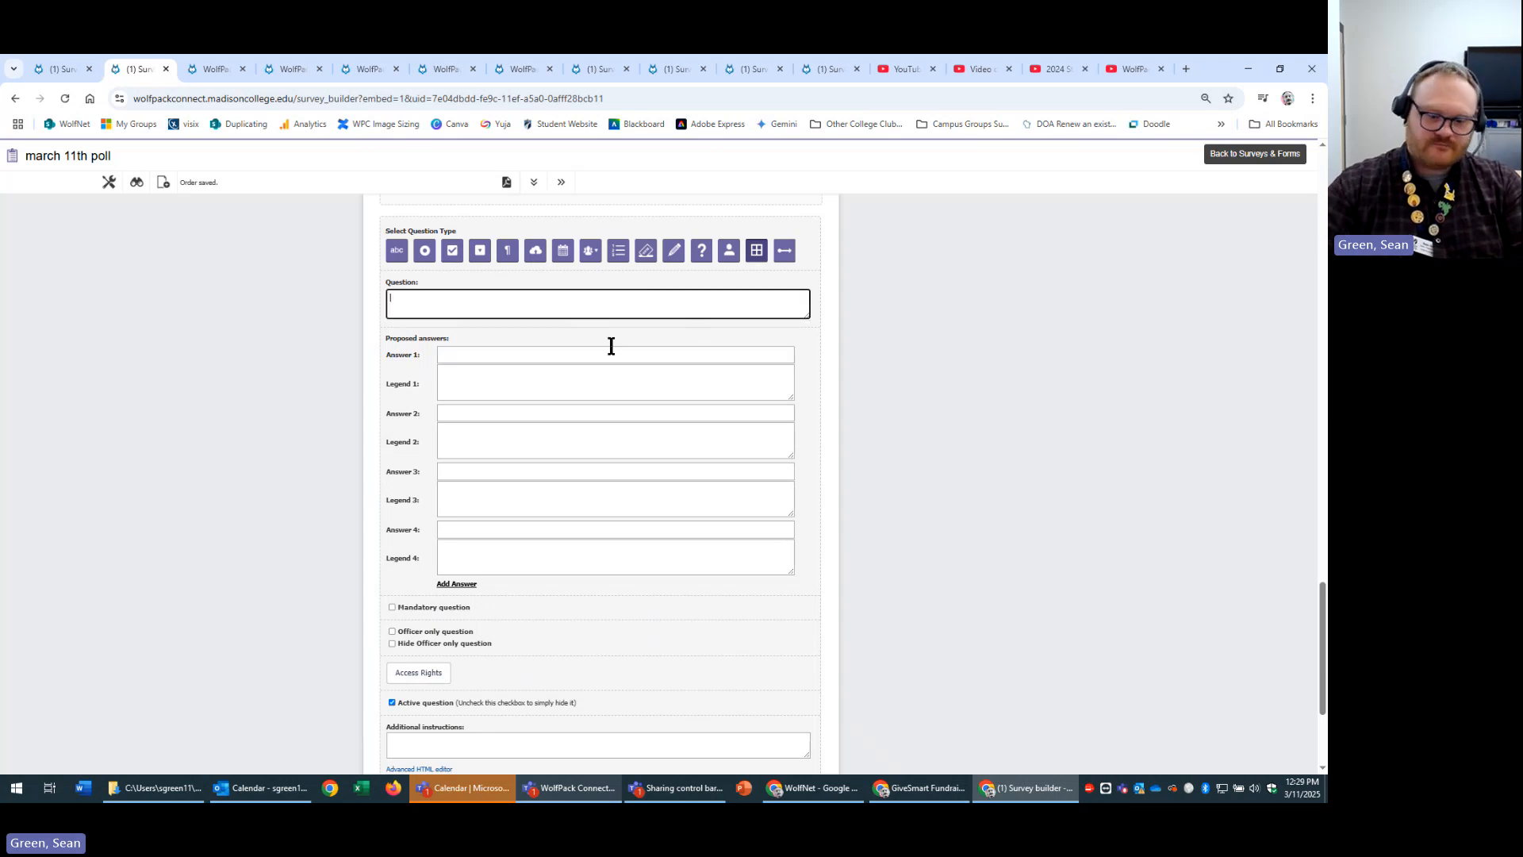
text(rubric question)
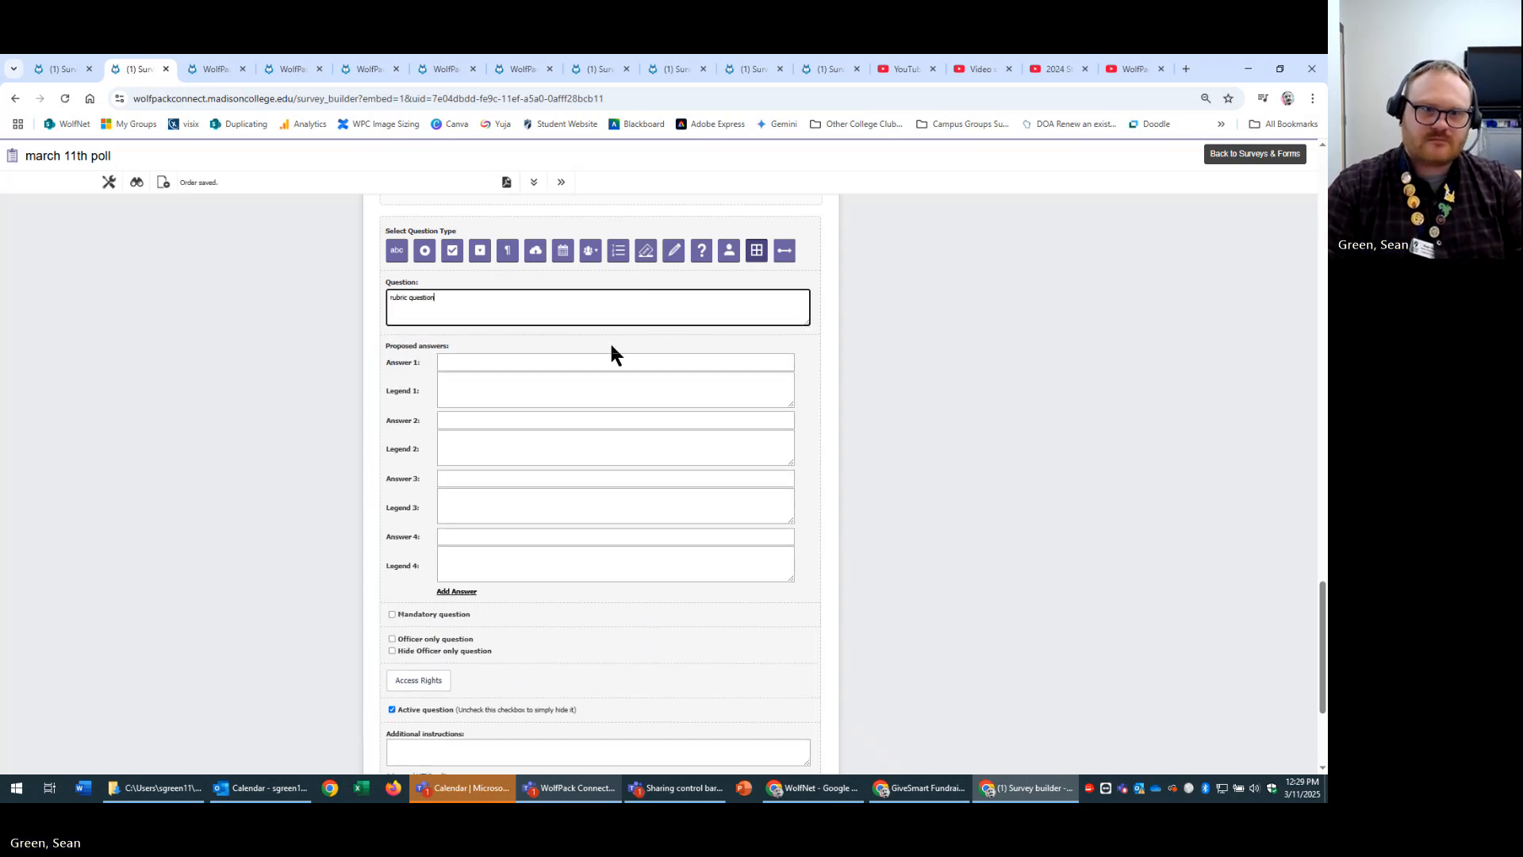
key(Tab)
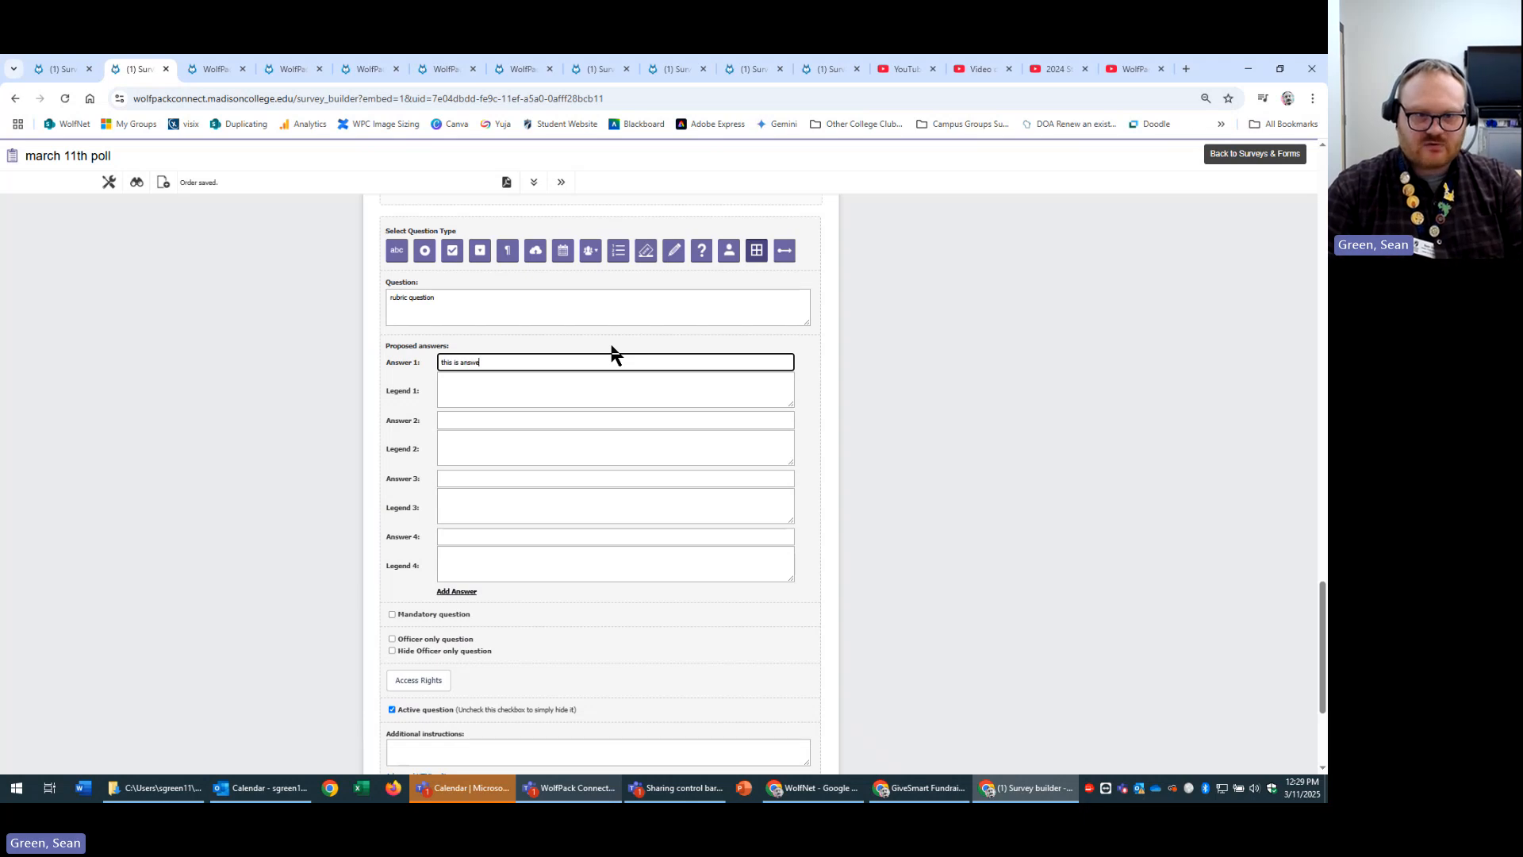
key(Tab)
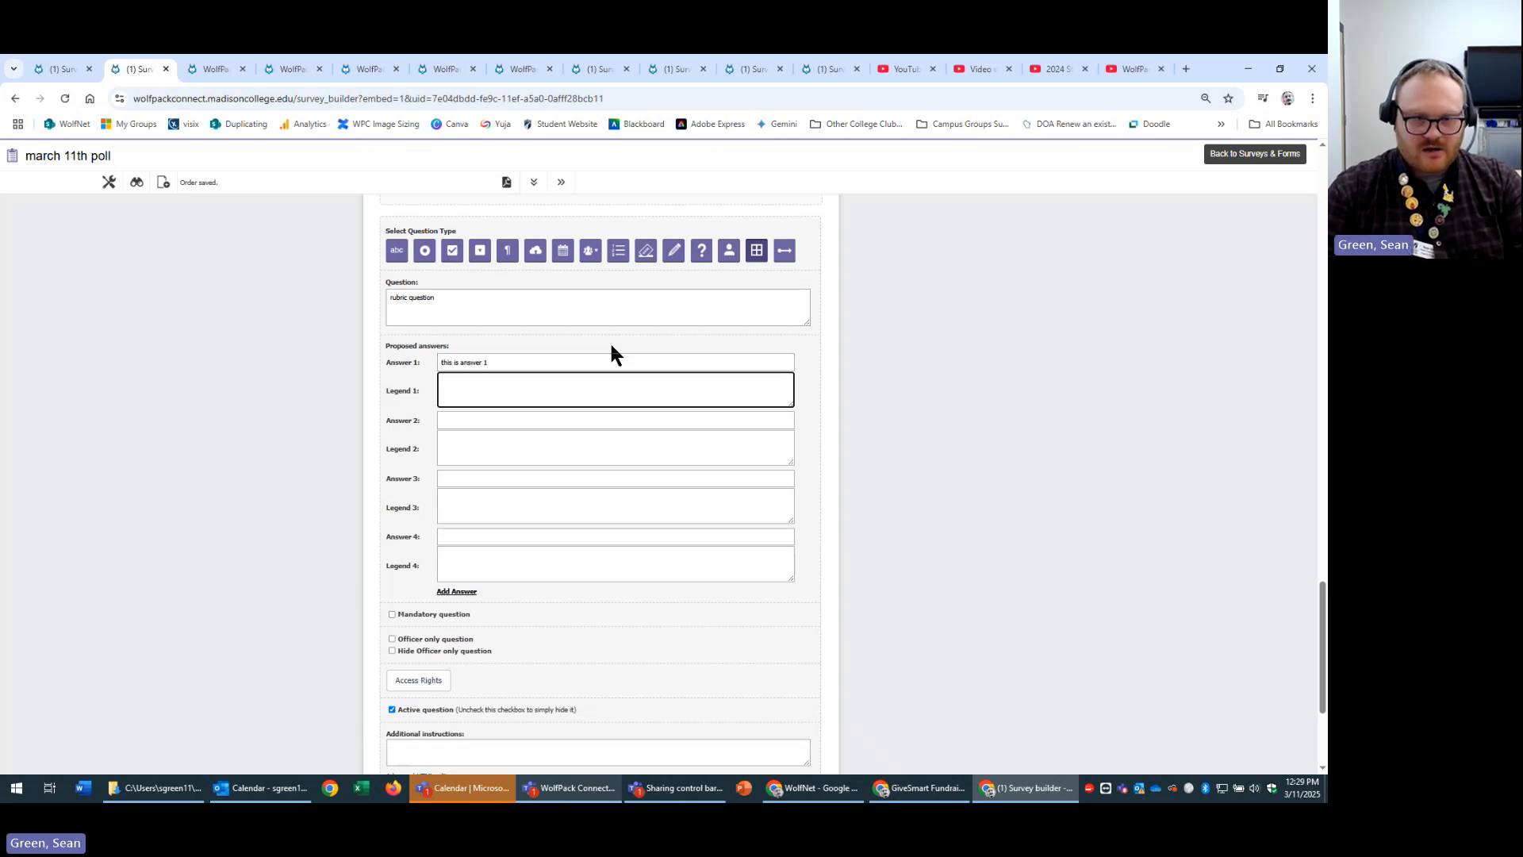
text(the leg)
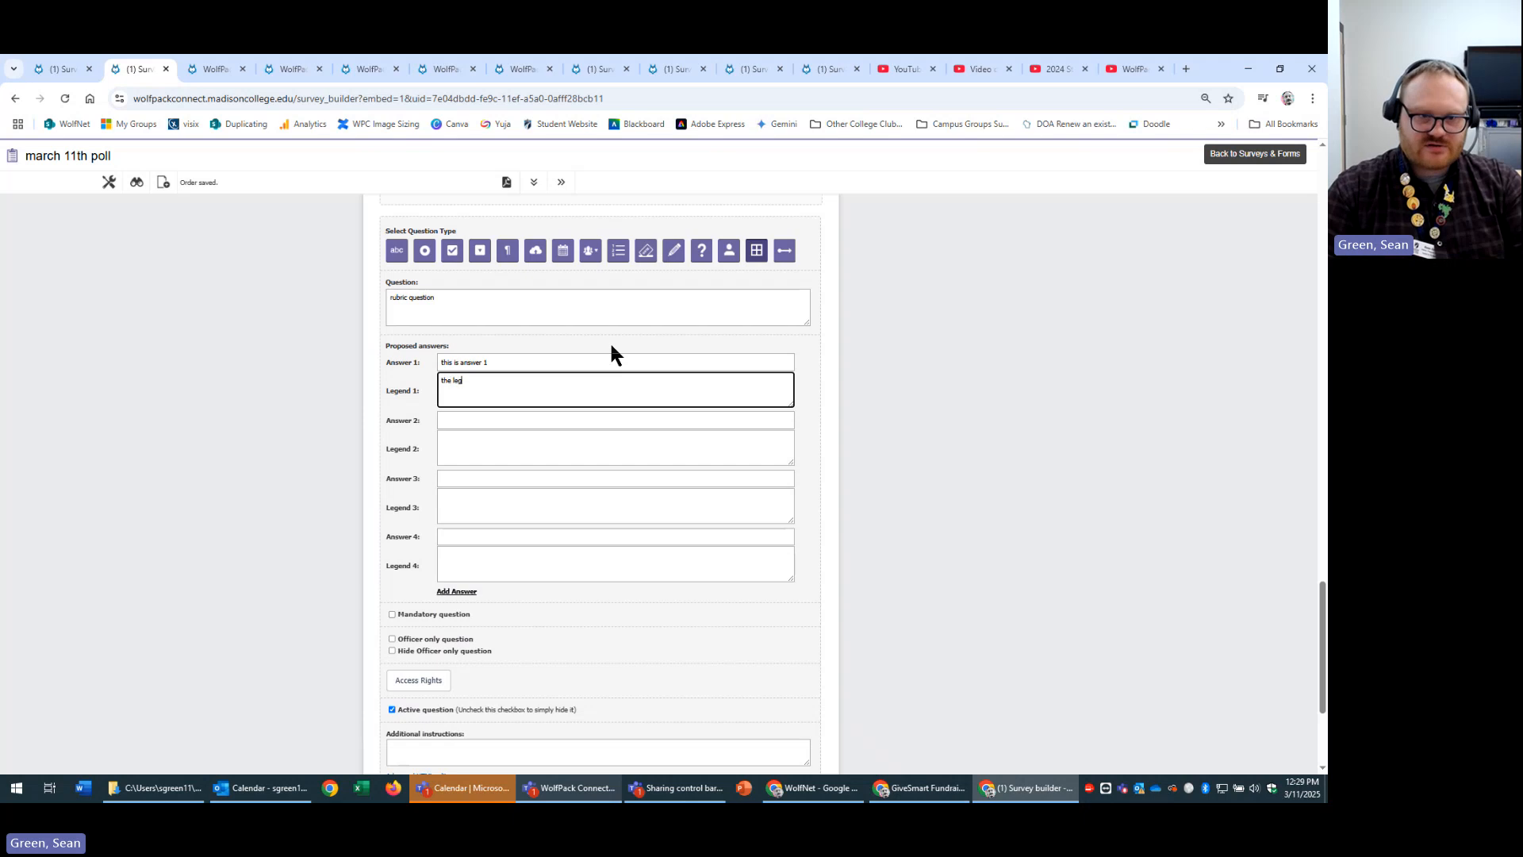
text(end to answer)
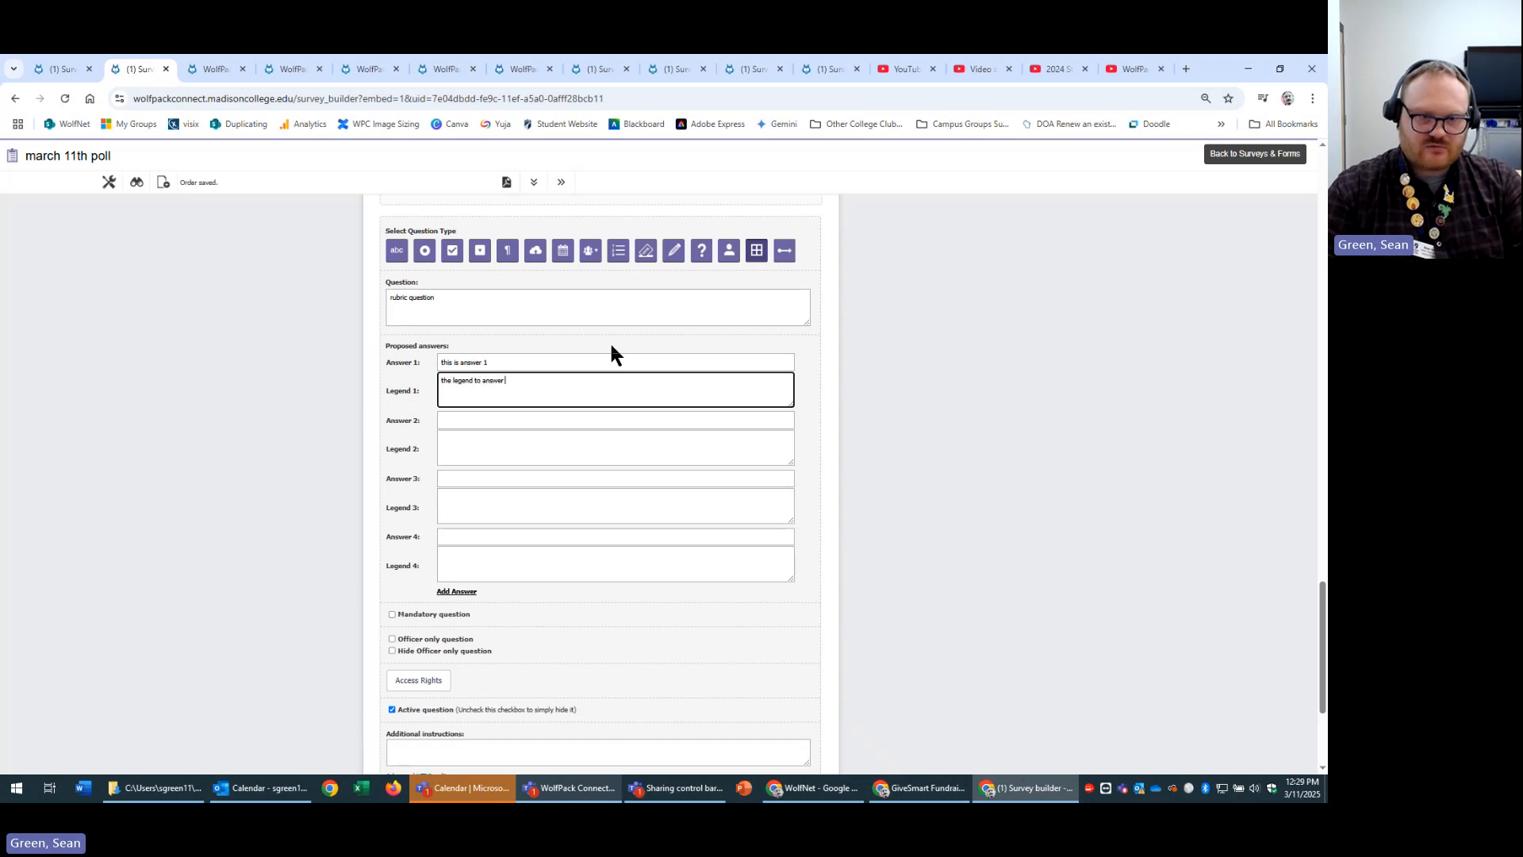
Copy the legend wording into legends 2, 3 and 4, numbering each one.
drag(505, 381, 357, 384)
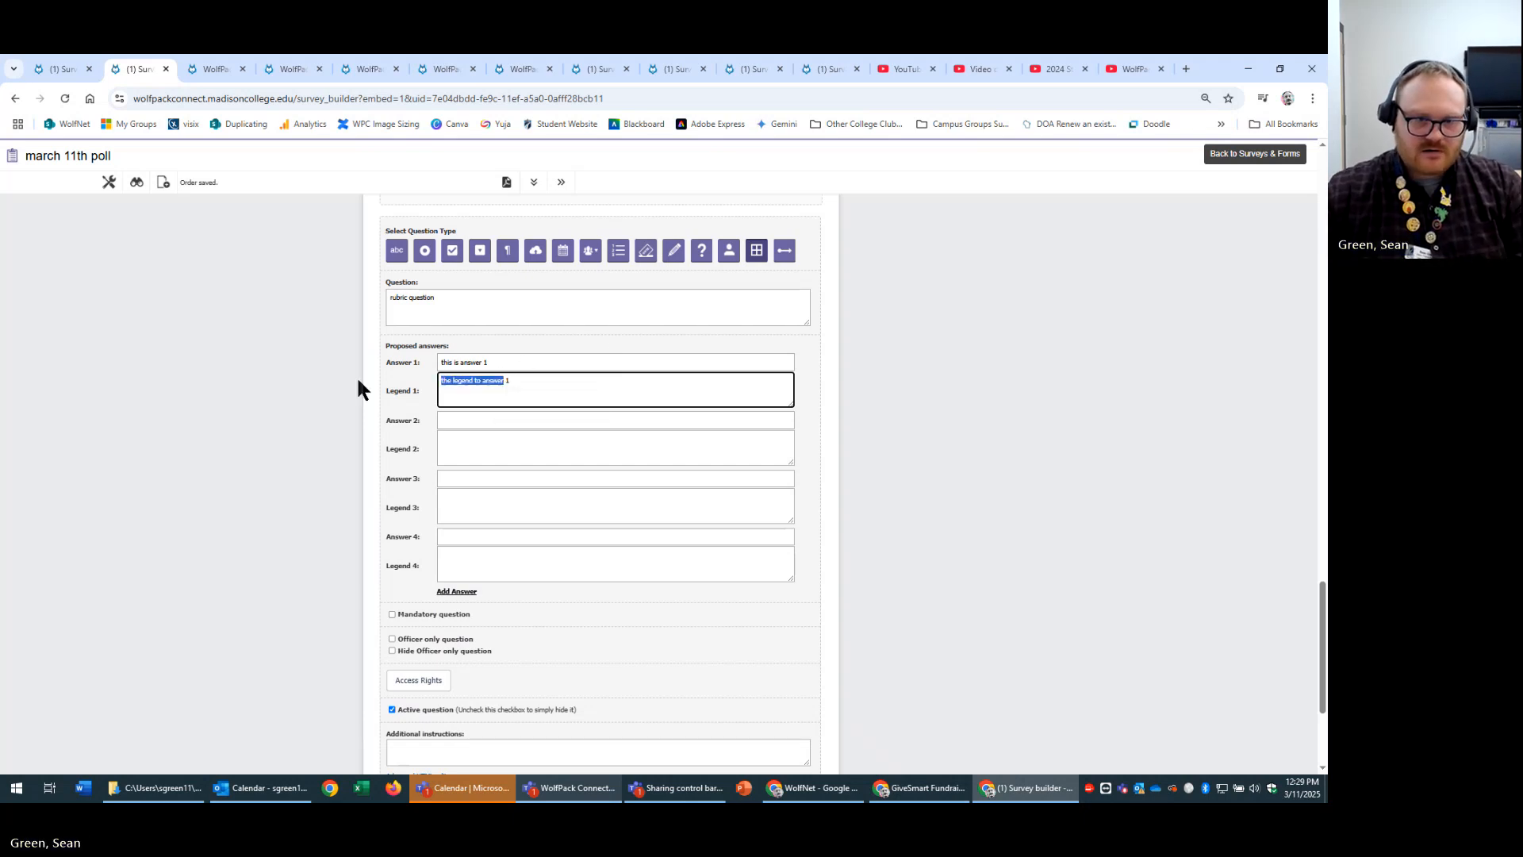
key(ctrl+c)
click(503, 445)
key(ctrl+v)
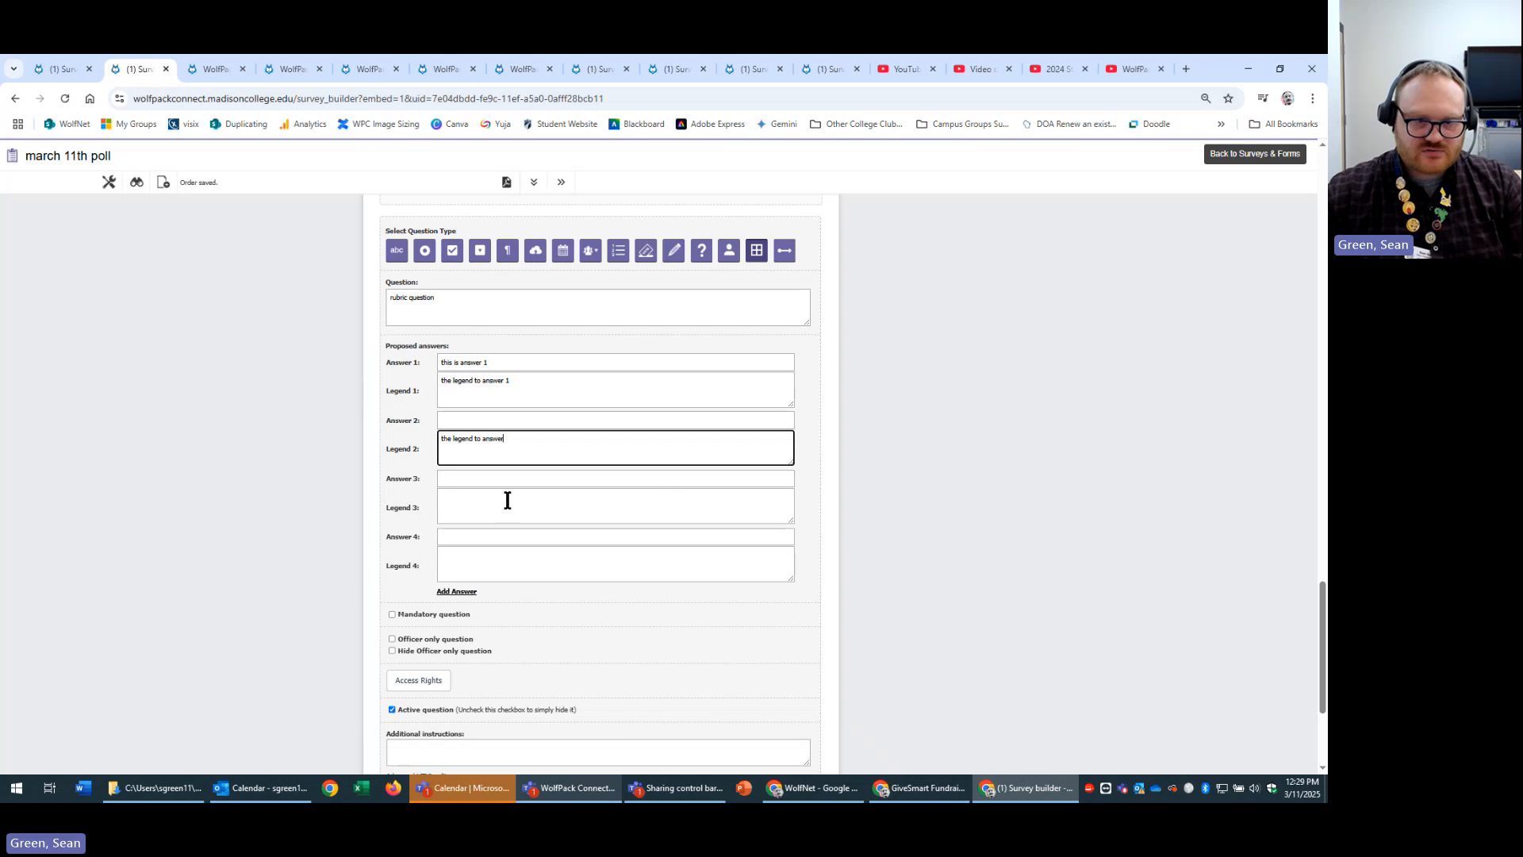
click(506, 500)
key(ctrl+v)
click(488, 555)
key(ctrl+v)
text(4)
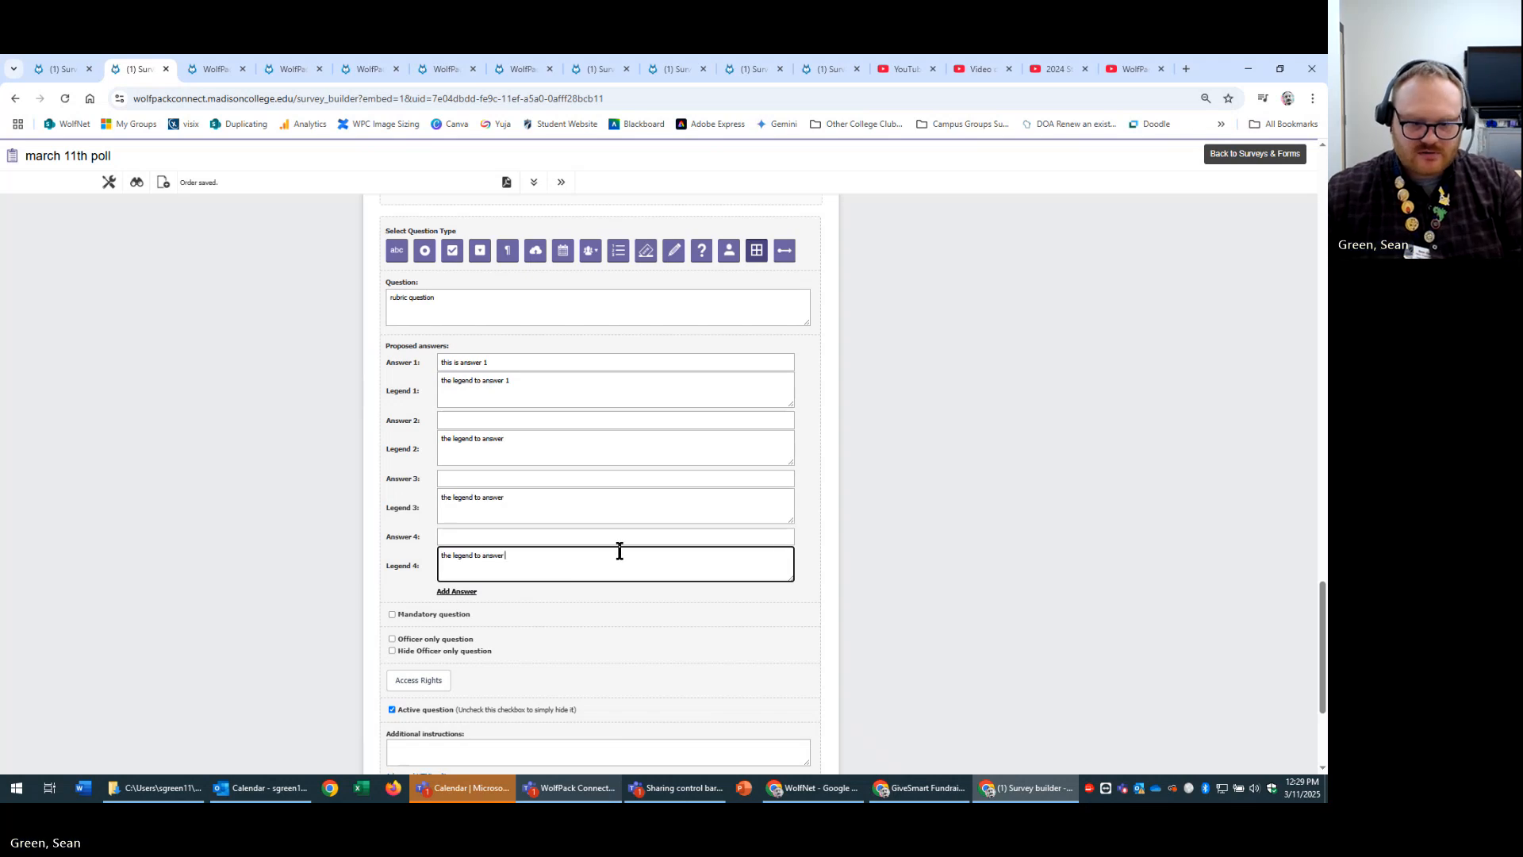
click(536, 505)
text(3)
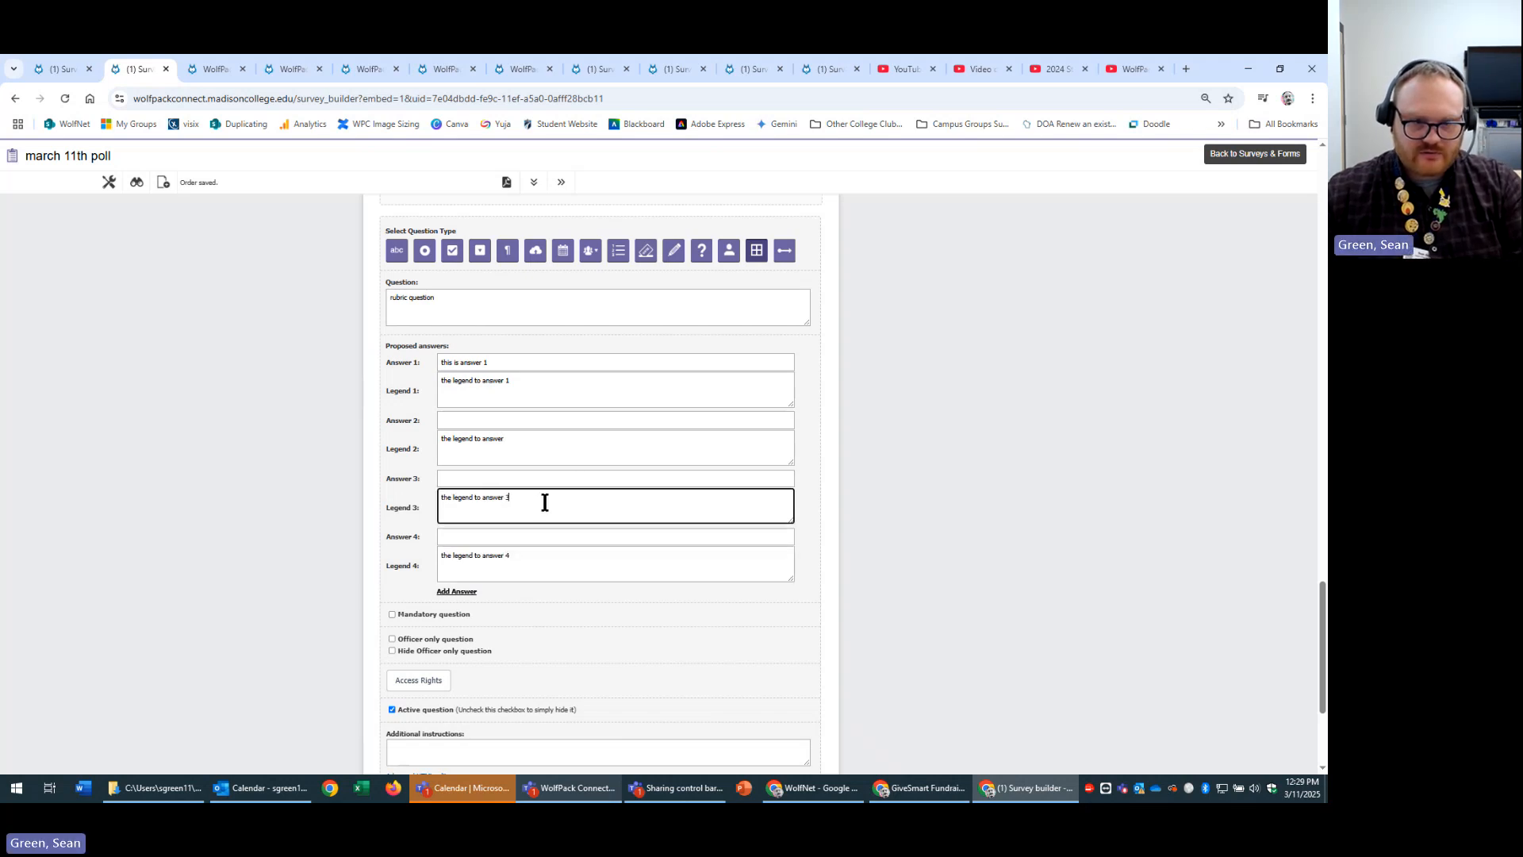
click(548, 455)
text(2)
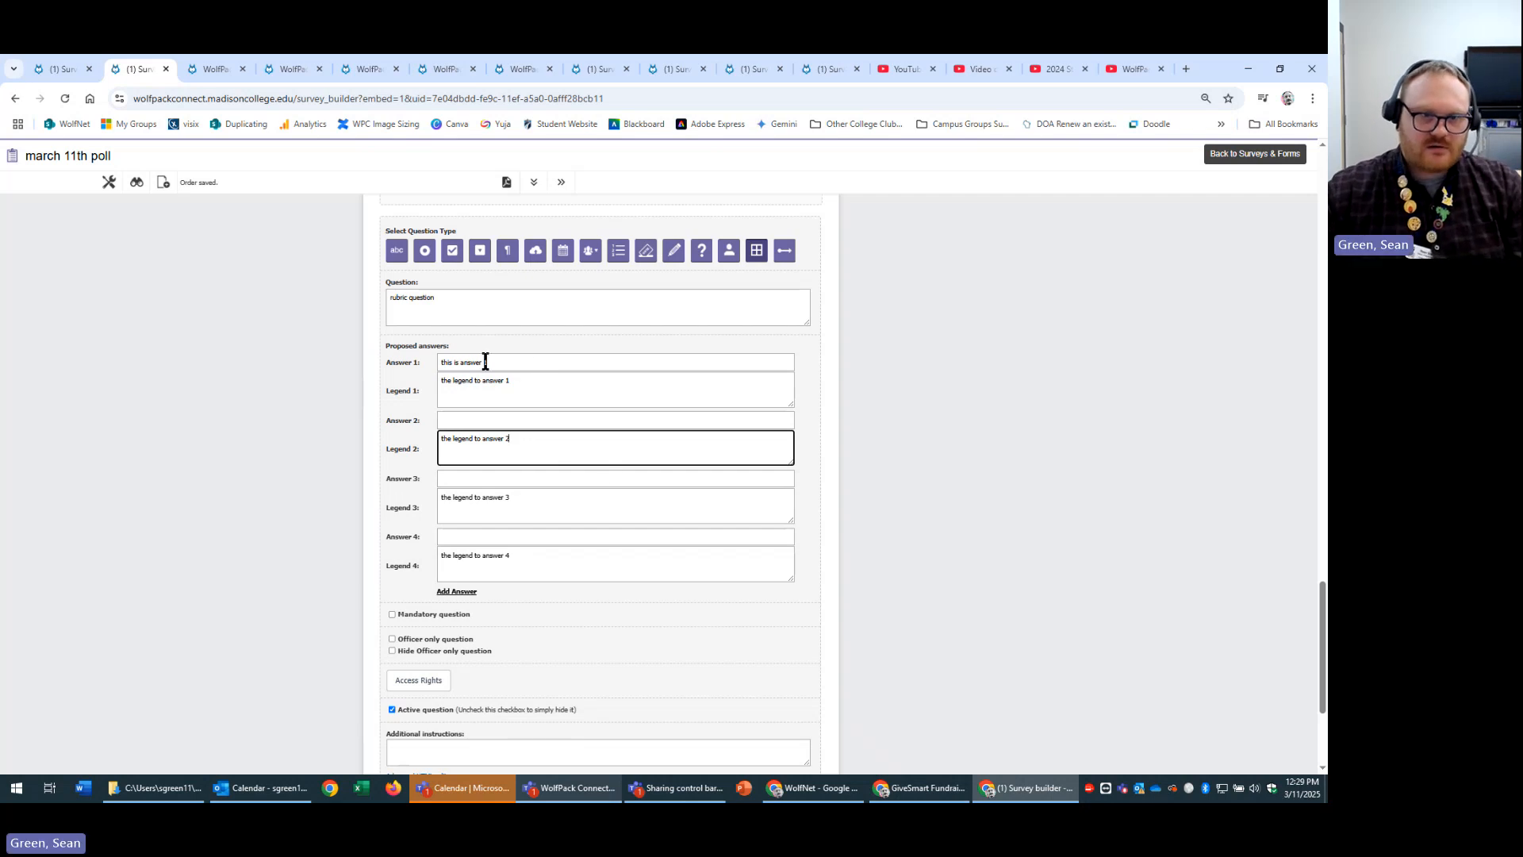
Fill answers 2–4 as 'this is answer 2'–'4' by copying the wording, then save the question.
drag(485, 362, 328, 371)
key(ctrl+c)
click(457, 419)
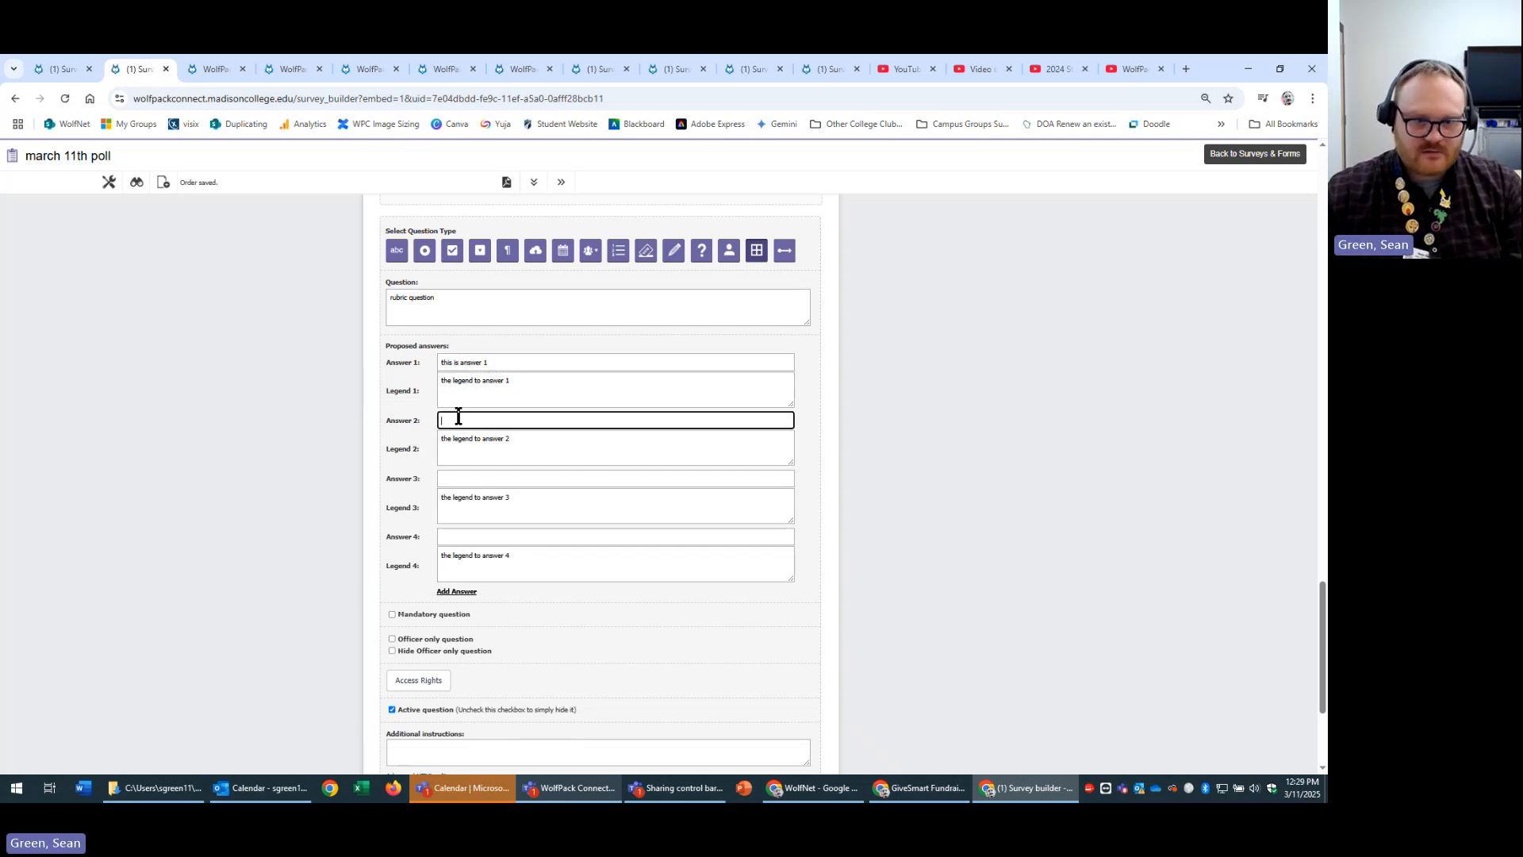
key(ctrl+v)
click(492, 476)
key(ctrl+v)
click(486, 537)
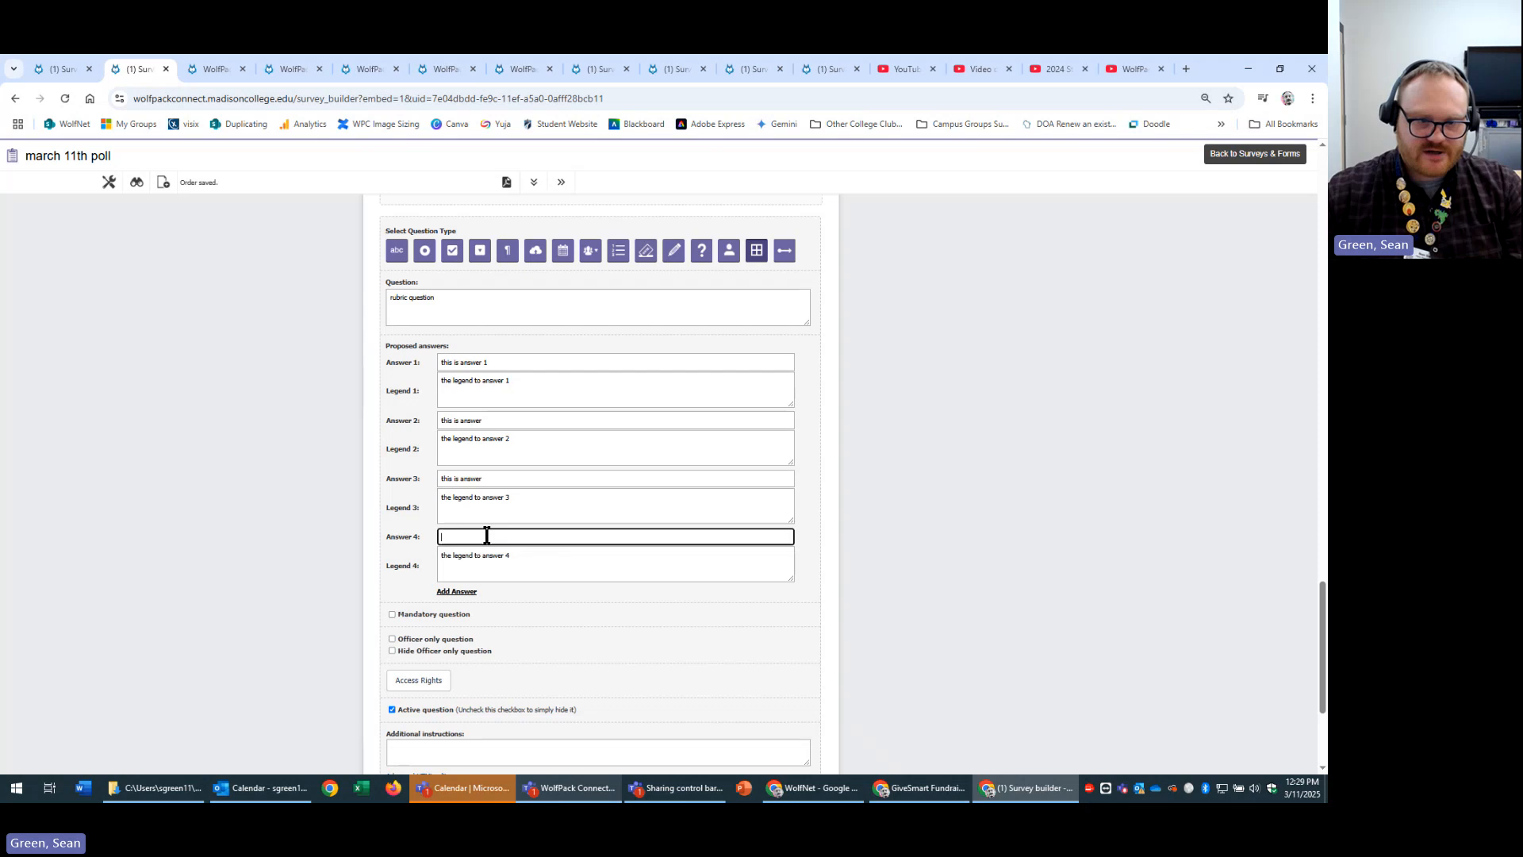
key(ctrl+v)
text(4)
click(512, 477)
text(3)
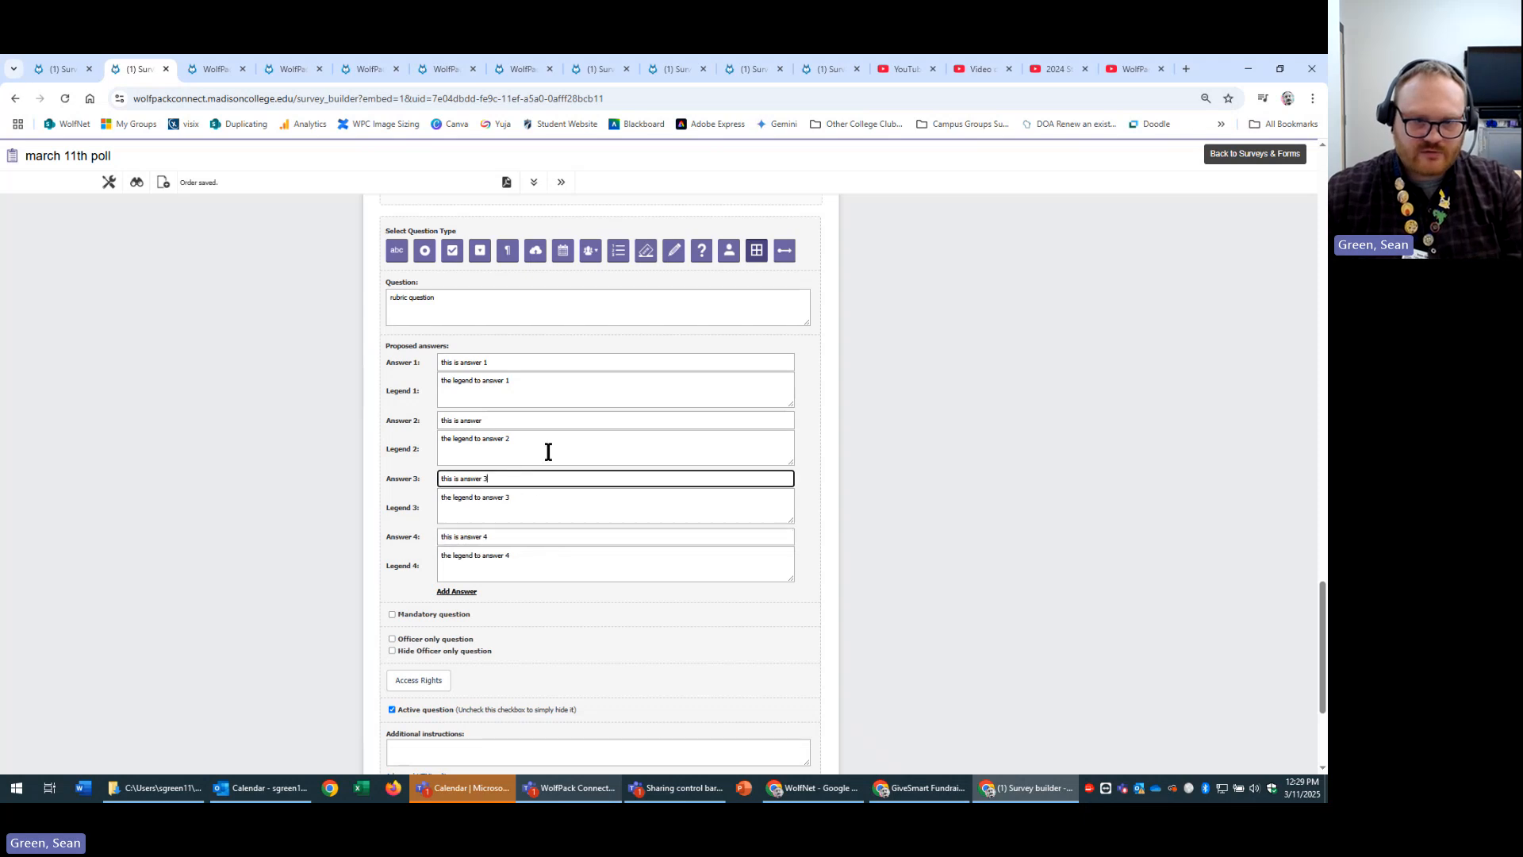
click(529, 418)
text(2)
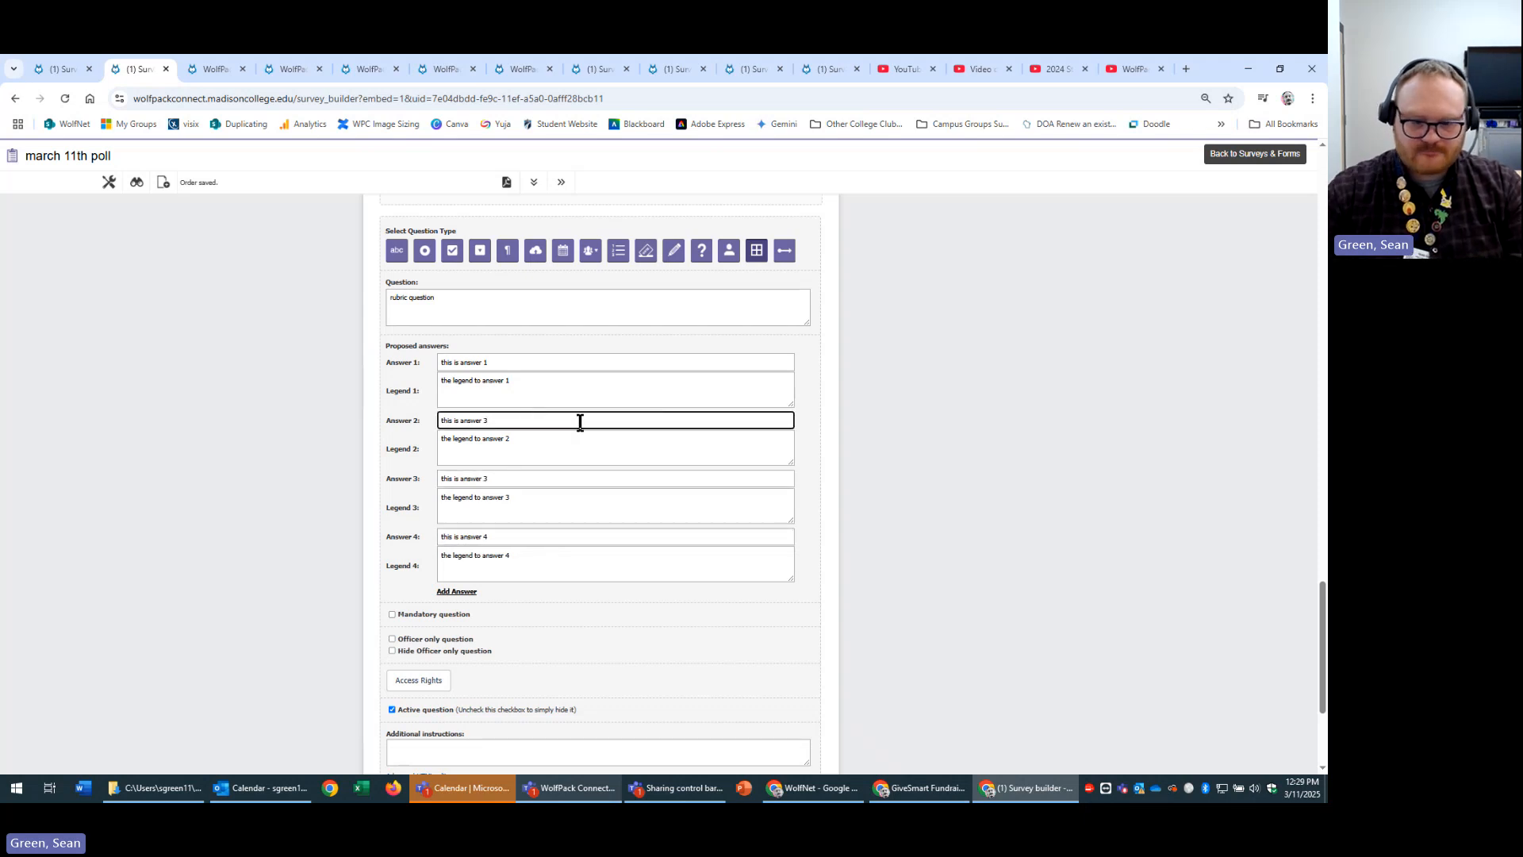
scroll(1011, 493, down, 3)
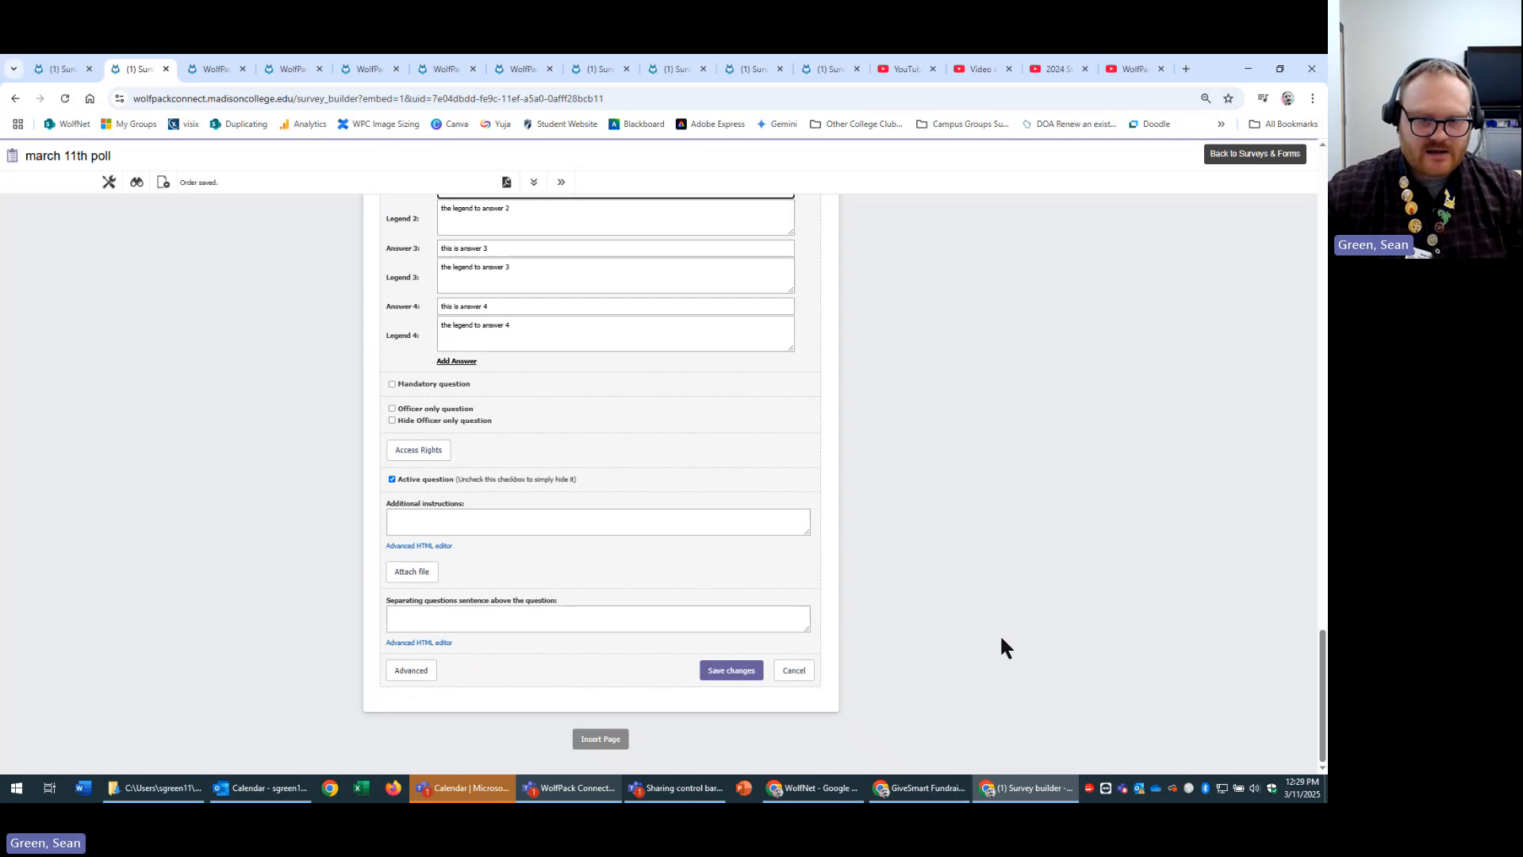
click(730, 668)
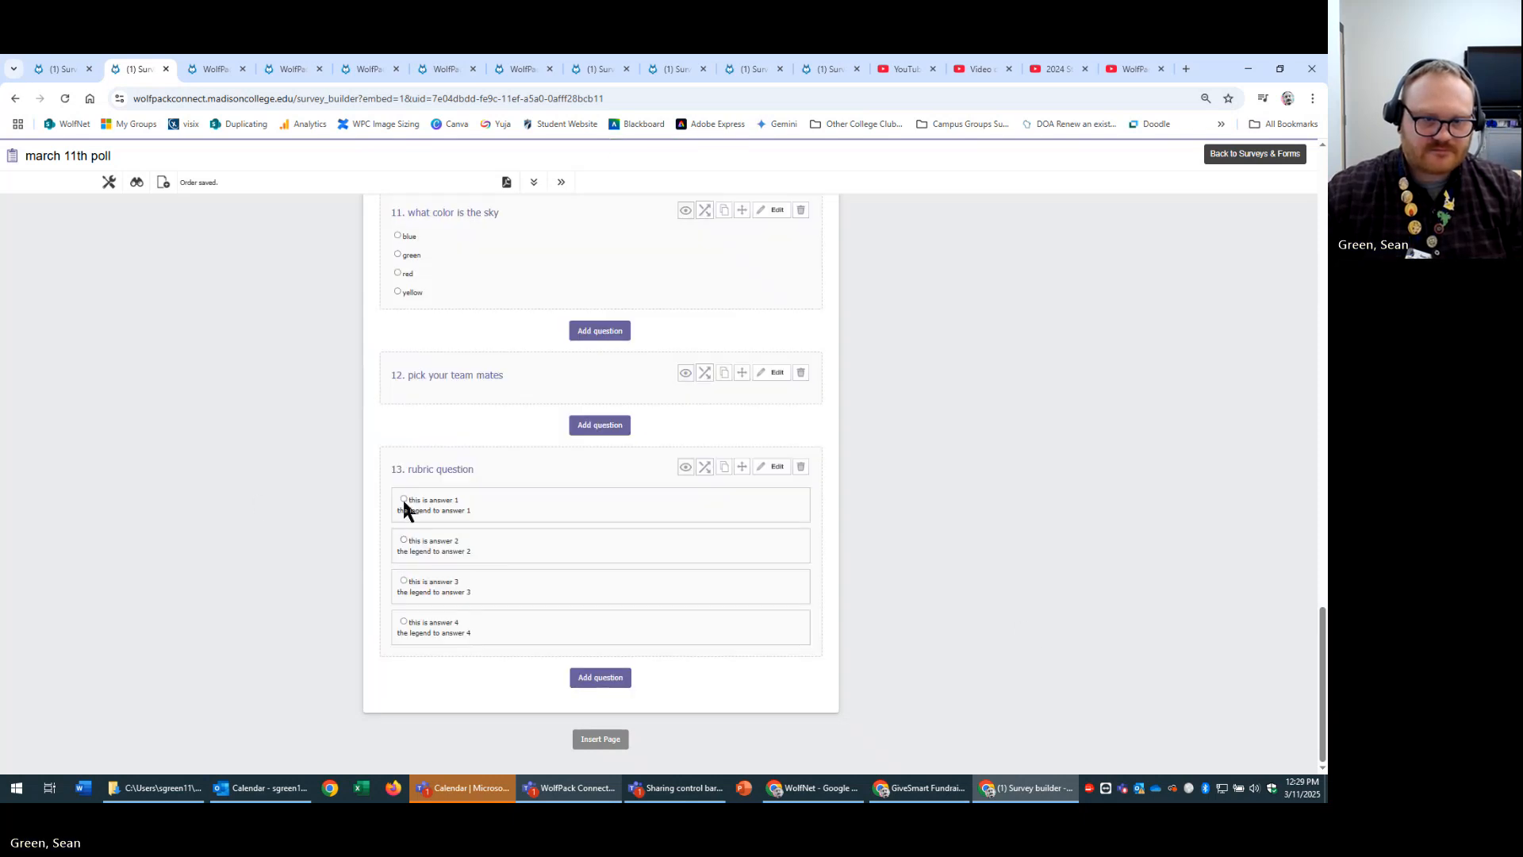
Test the rubric question in the preview, settling on answer 1, then return to the builder.
click(137, 182)
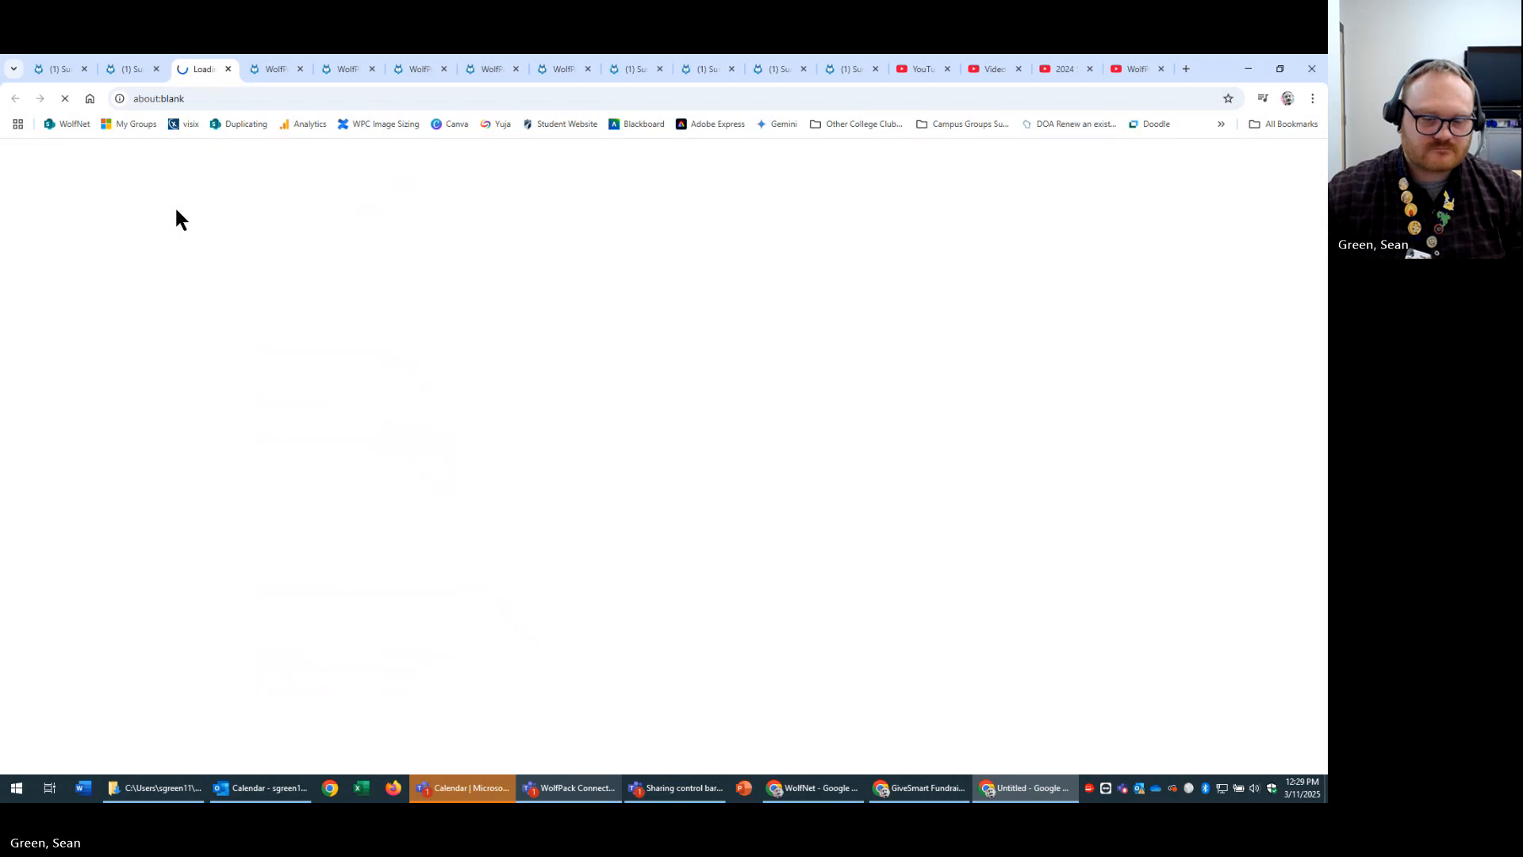
scroll(1095, 524, down, 15)
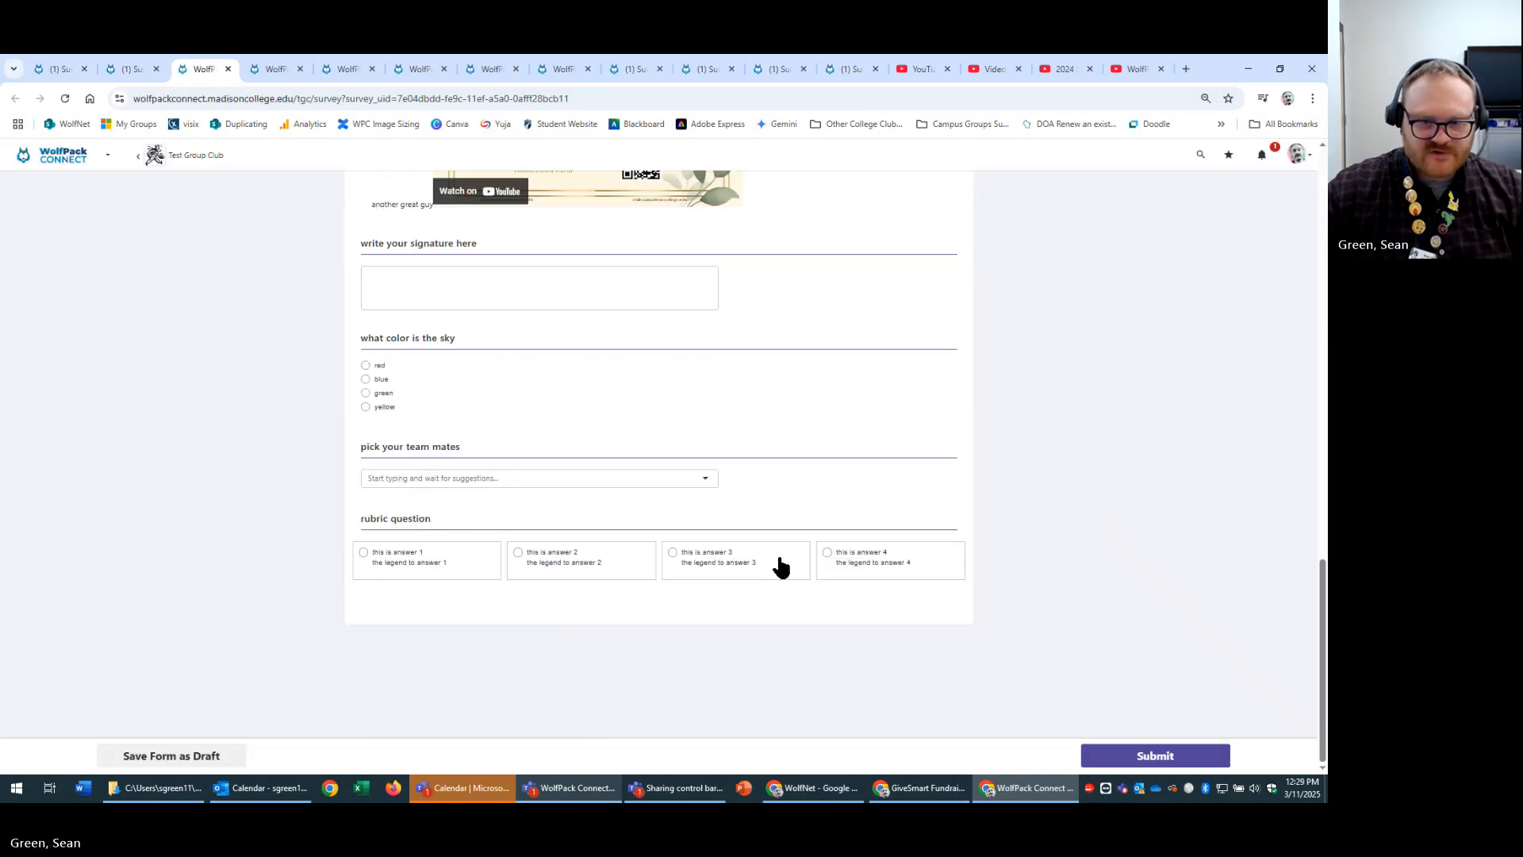
click(828, 553)
click(672, 553)
click(545, 561)
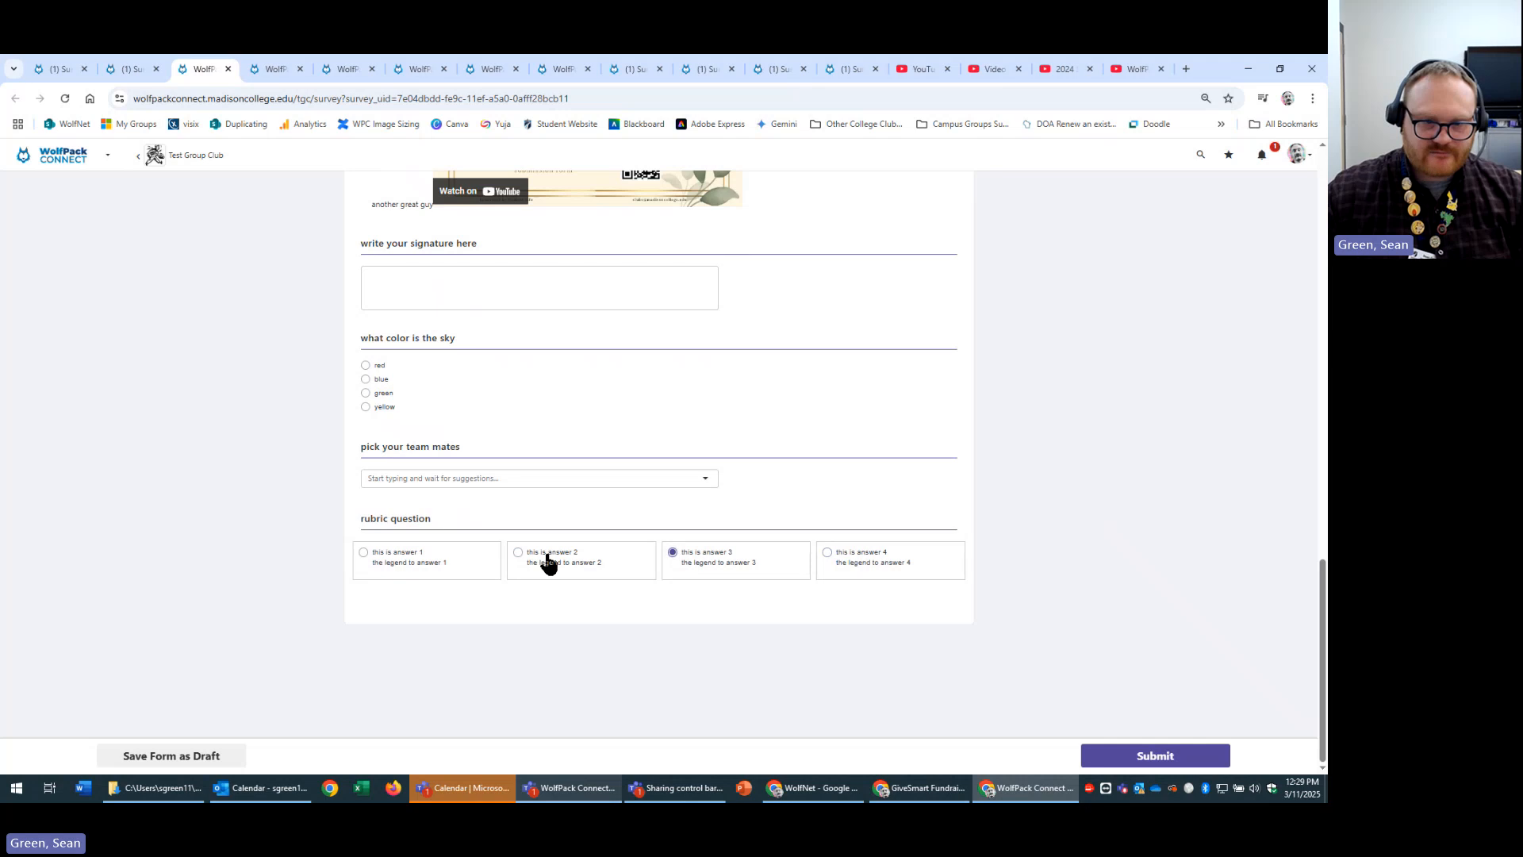
click(378, 565)
scroll(1228, 606, up, 15)
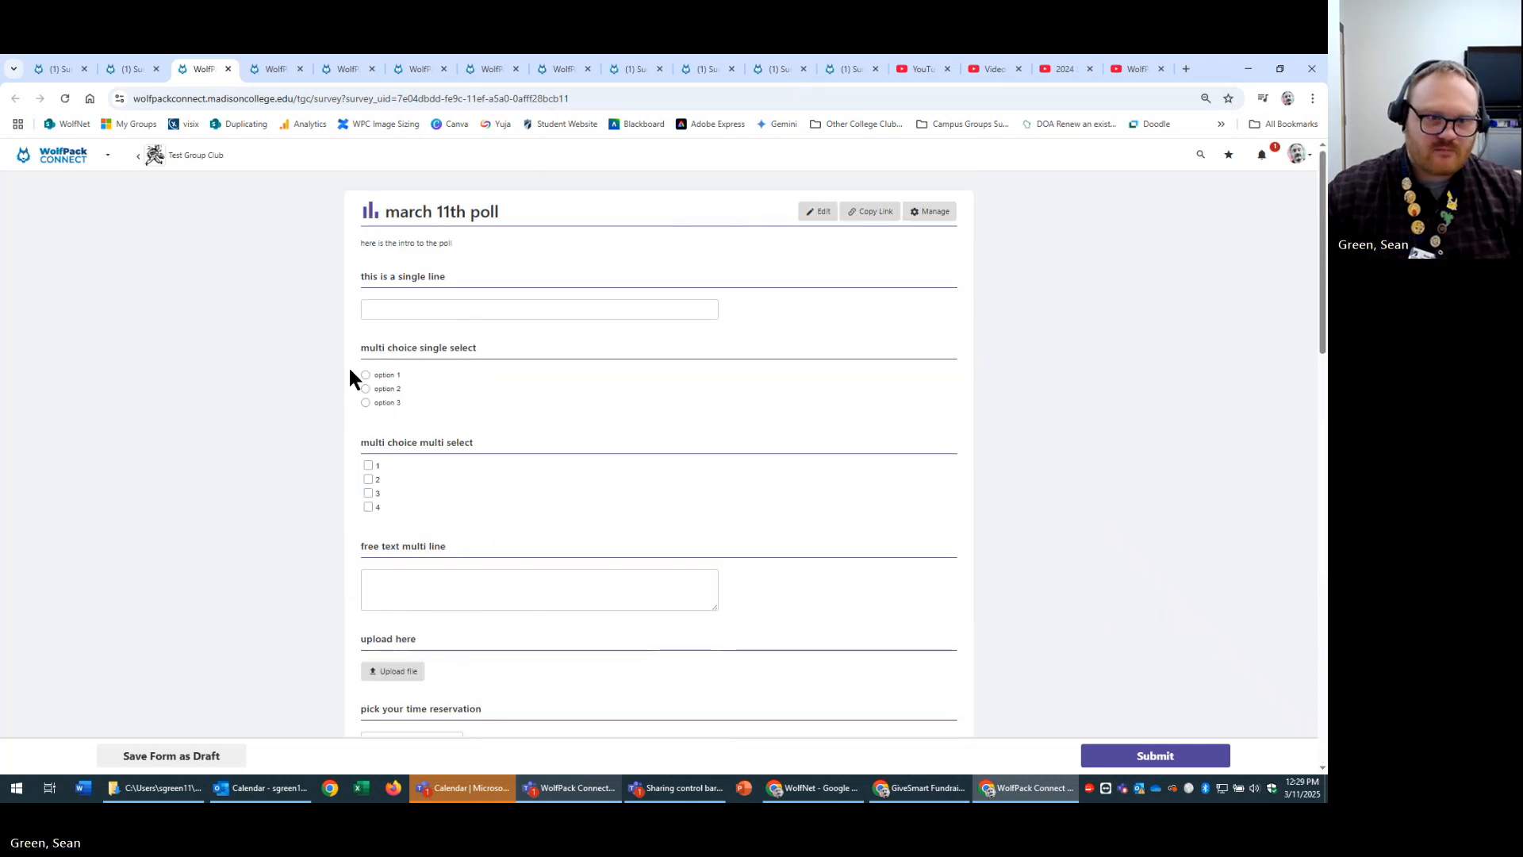
scroll(1209, 549, down, 7)
scroll(1211, 549, down, 10)
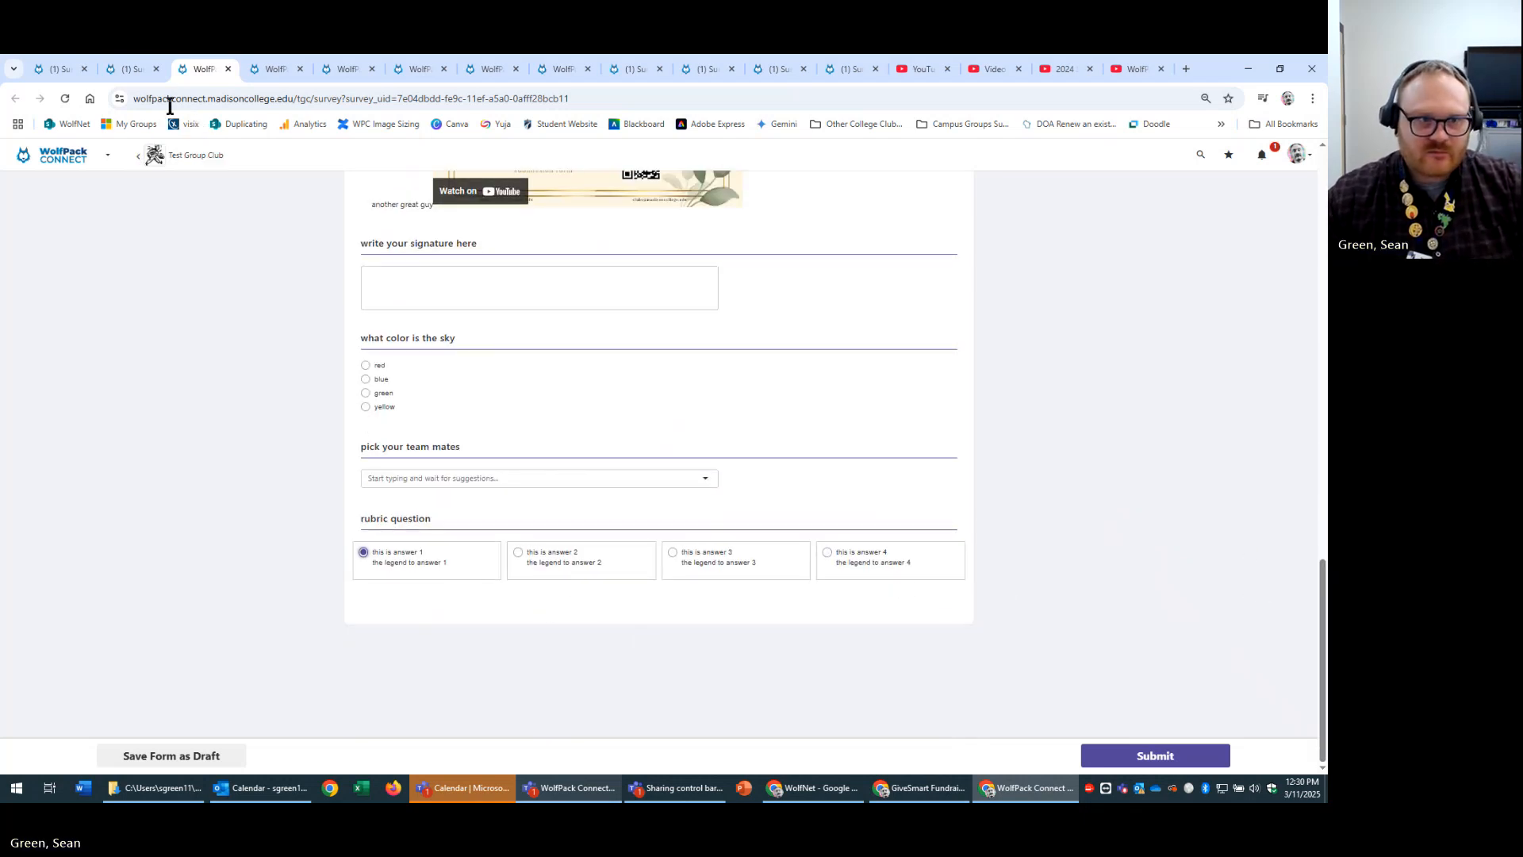
click(138, 68)
Start a new question at the end of the march 11th poll, then cancel it unfinished.
click(616, 679)
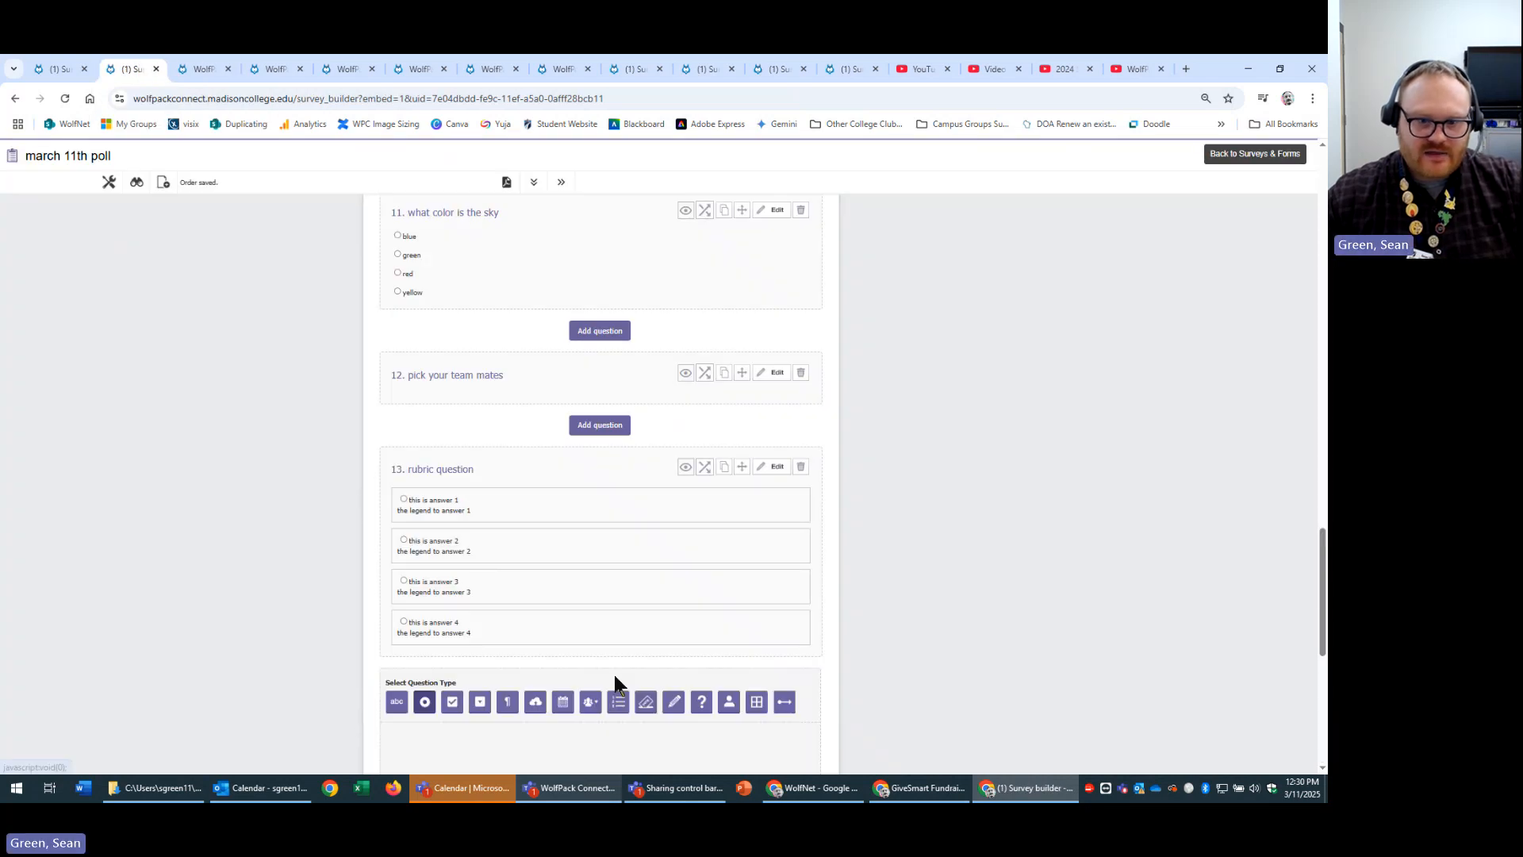
scroll(1018, 679, down, 4)
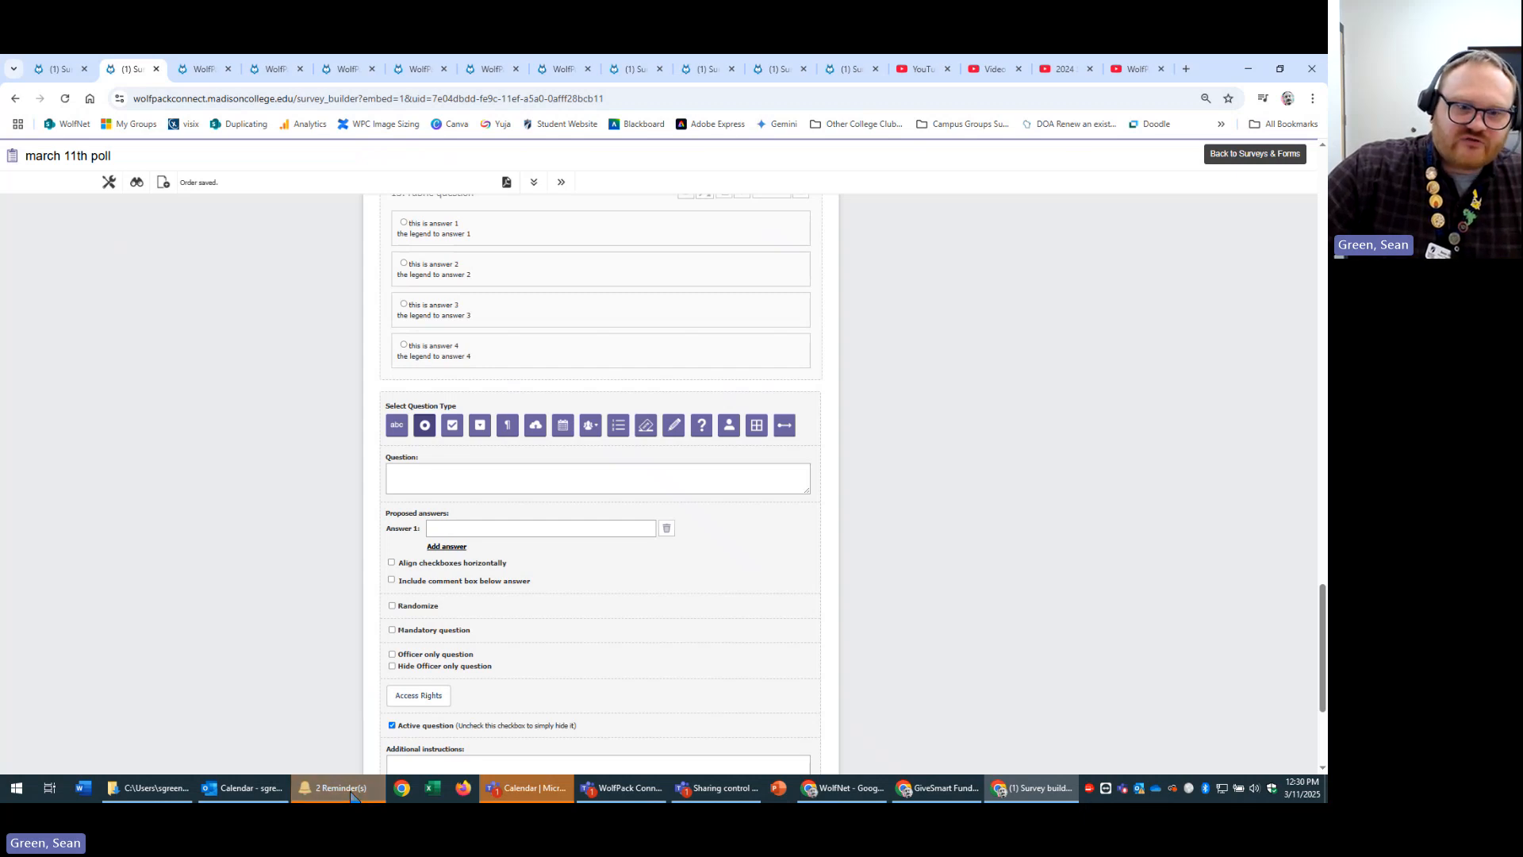
scroll(715, 511, up, 3)
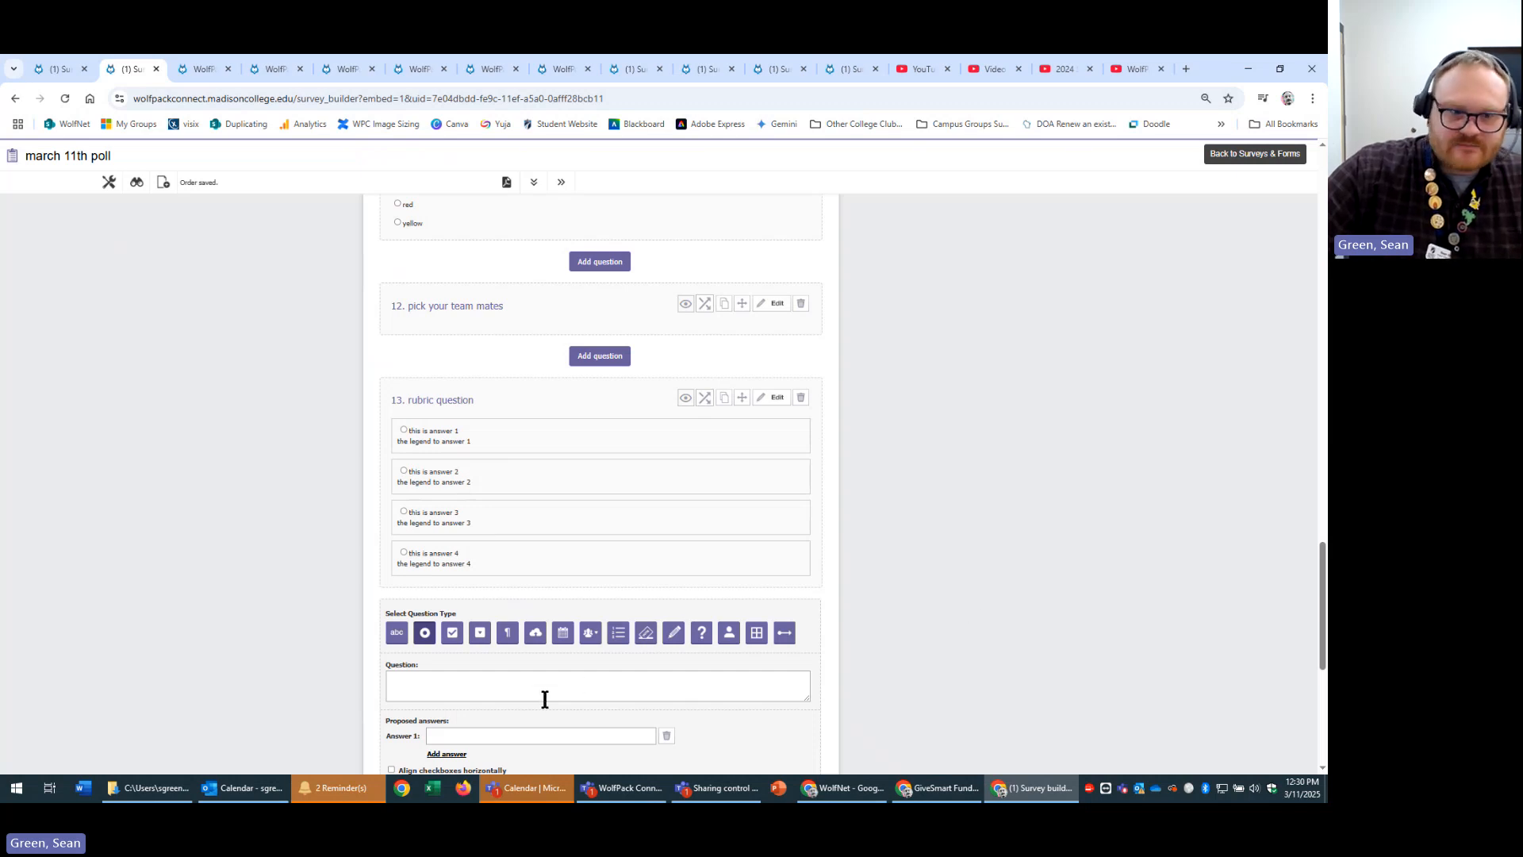
click(660, 683)
scroll(963, 644, down, 2)
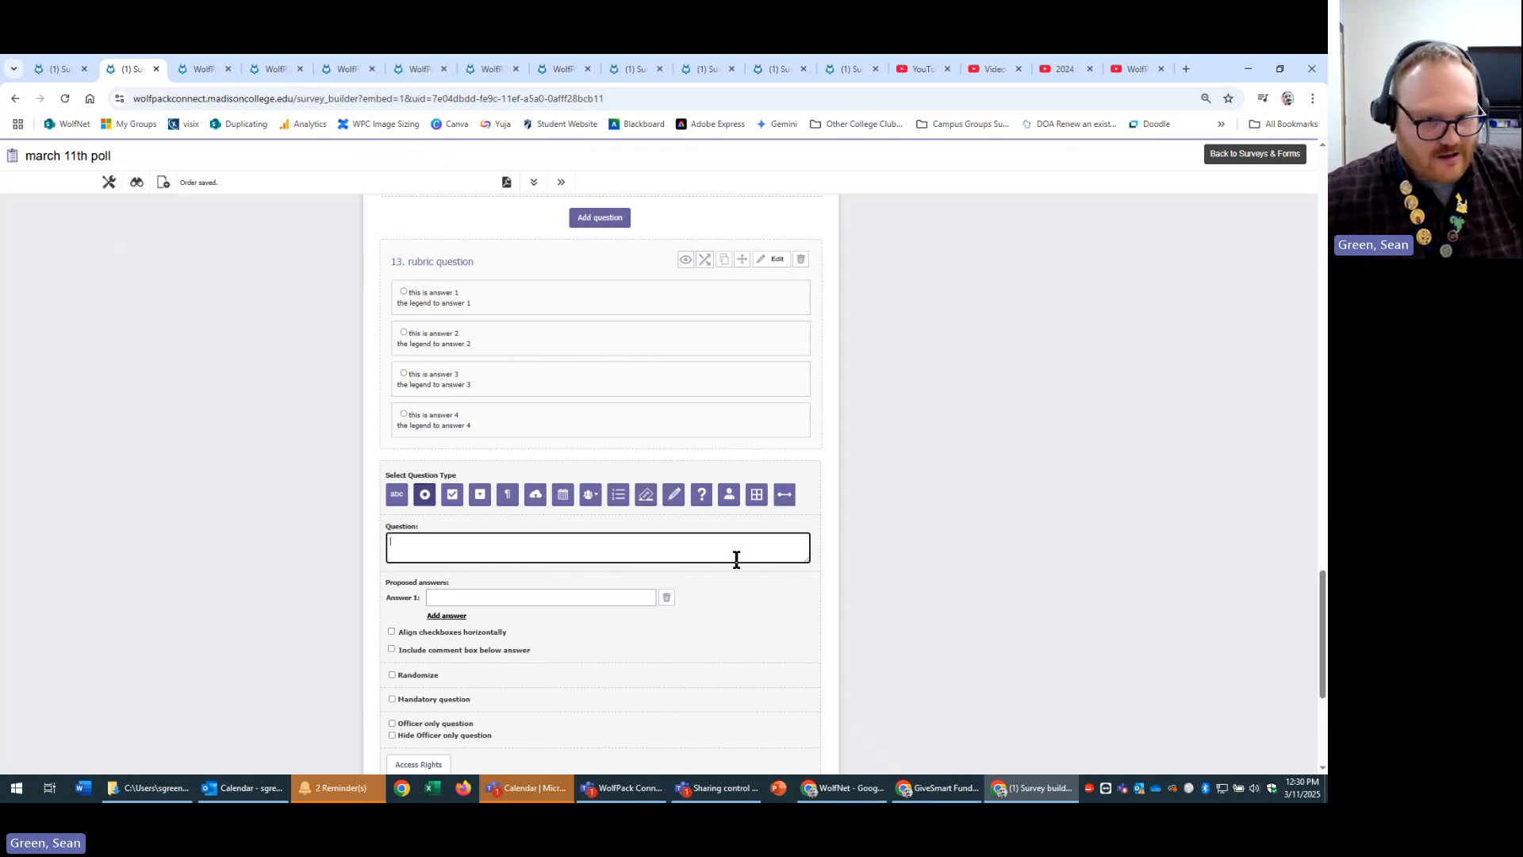
scroll(1001, 617, down, 1)
scroll(999, 611, down, 2)
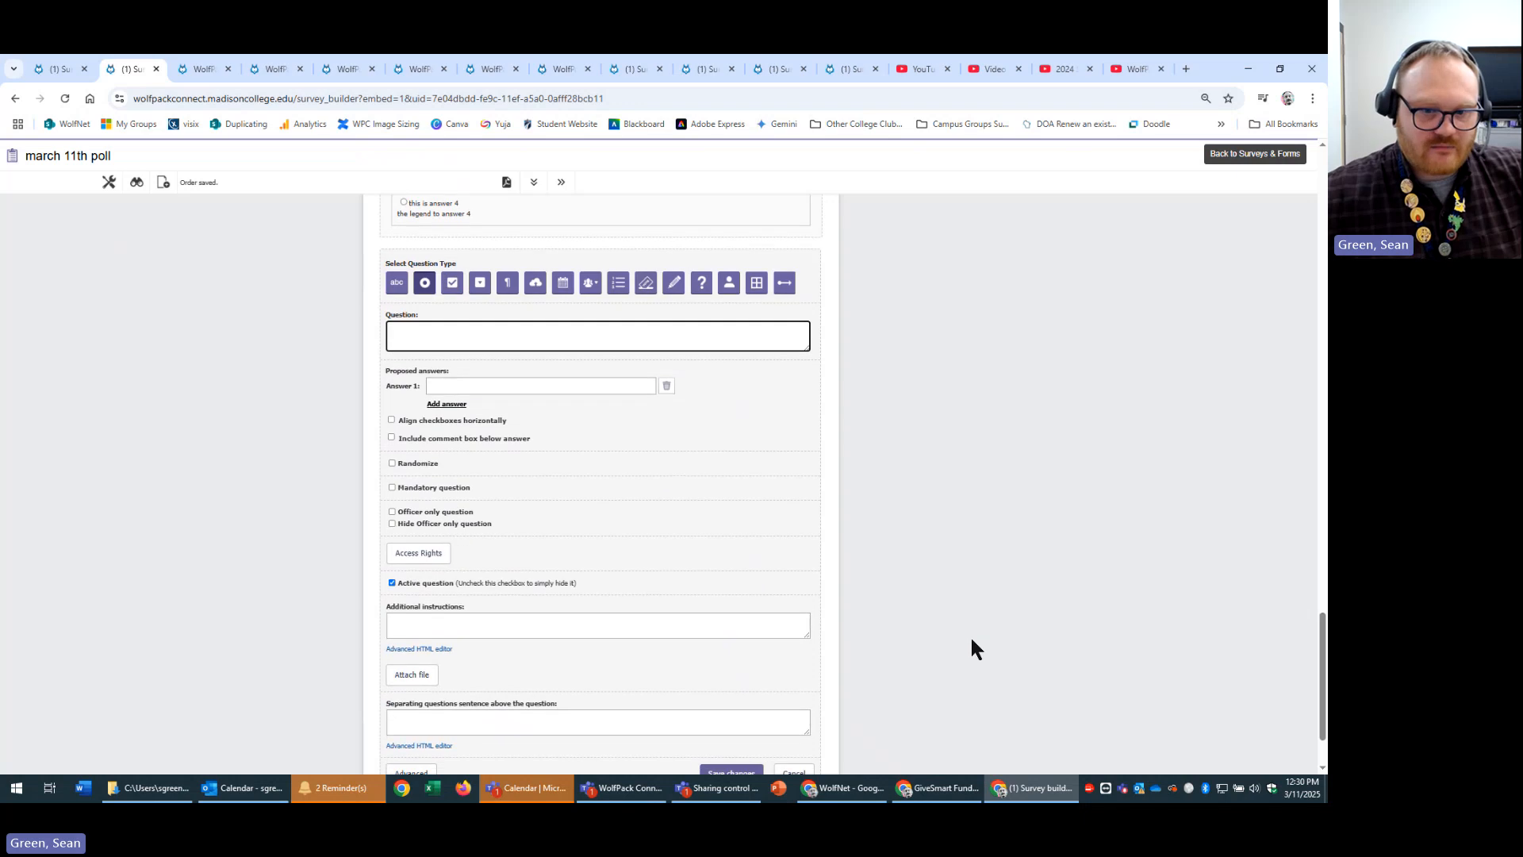
scroll(941, 646, up, 3)
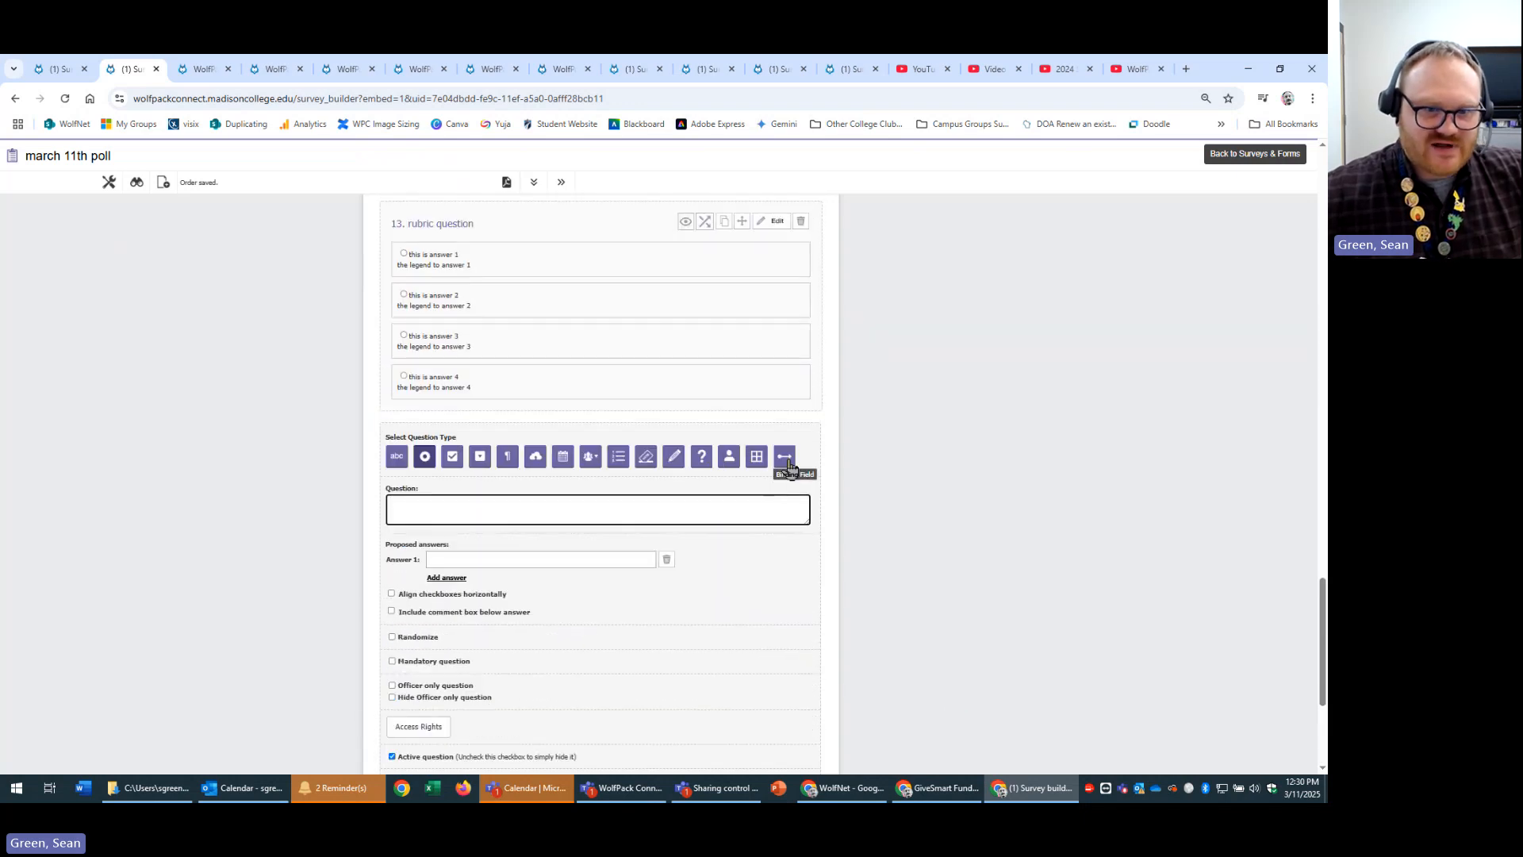
scroll(920, 627, down, 3)
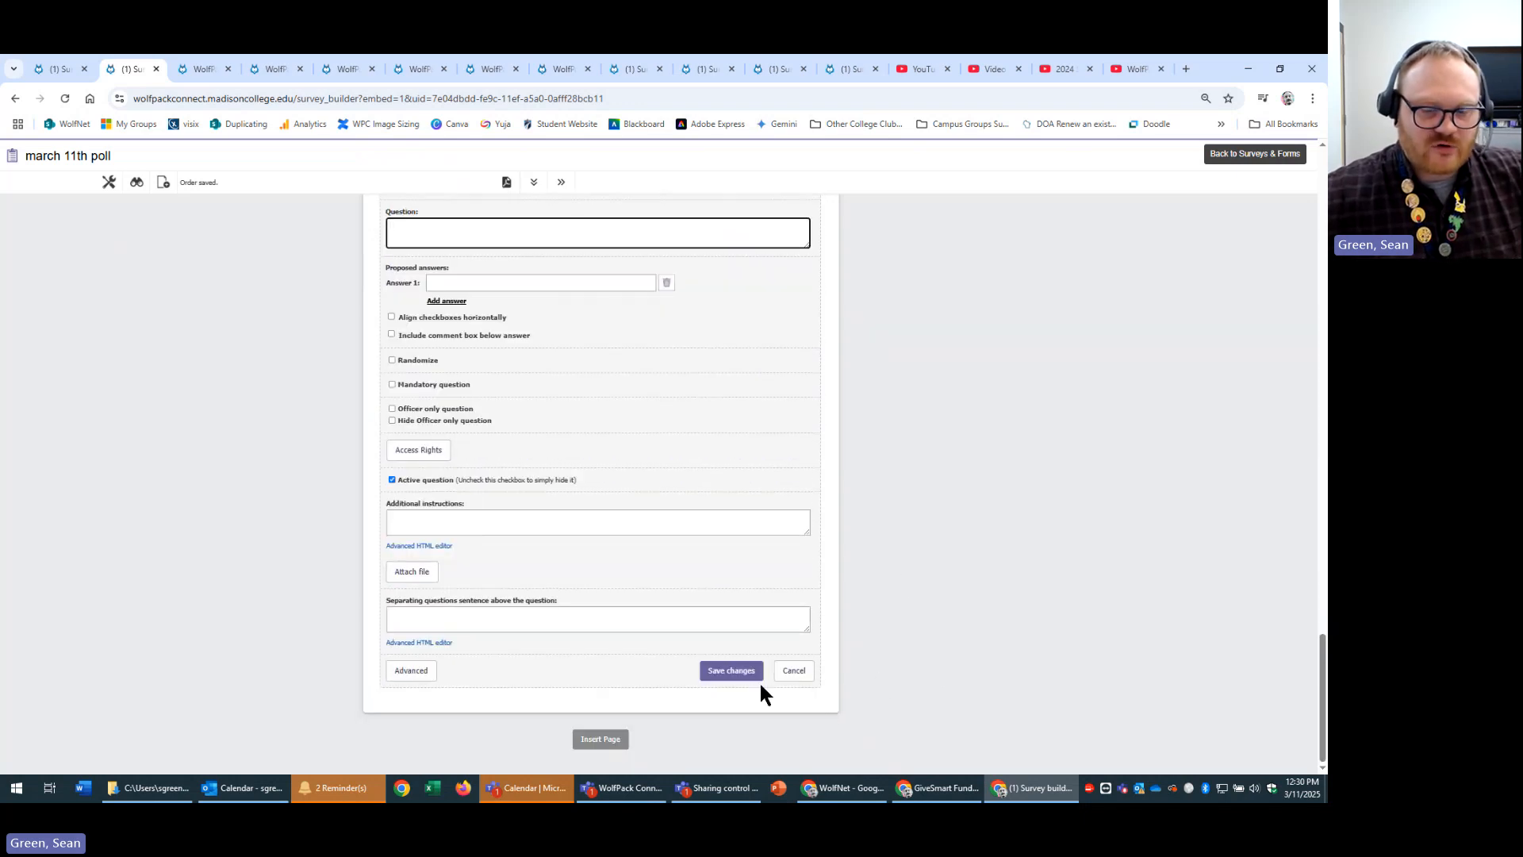
scroll(881, 682, up, 3)
scroll(897, 666, down, 3)
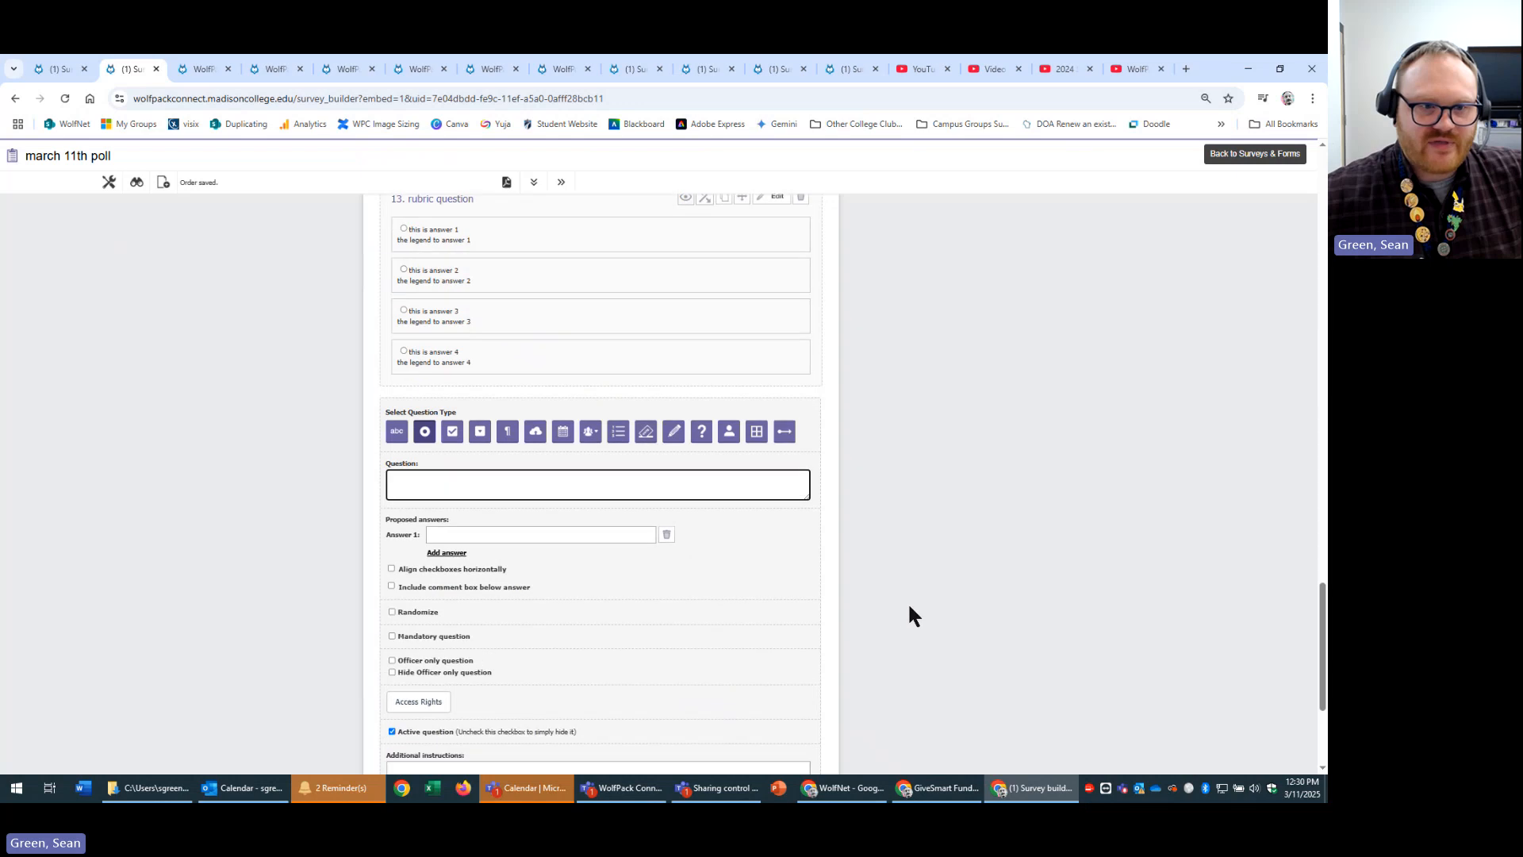
click(797, 670)
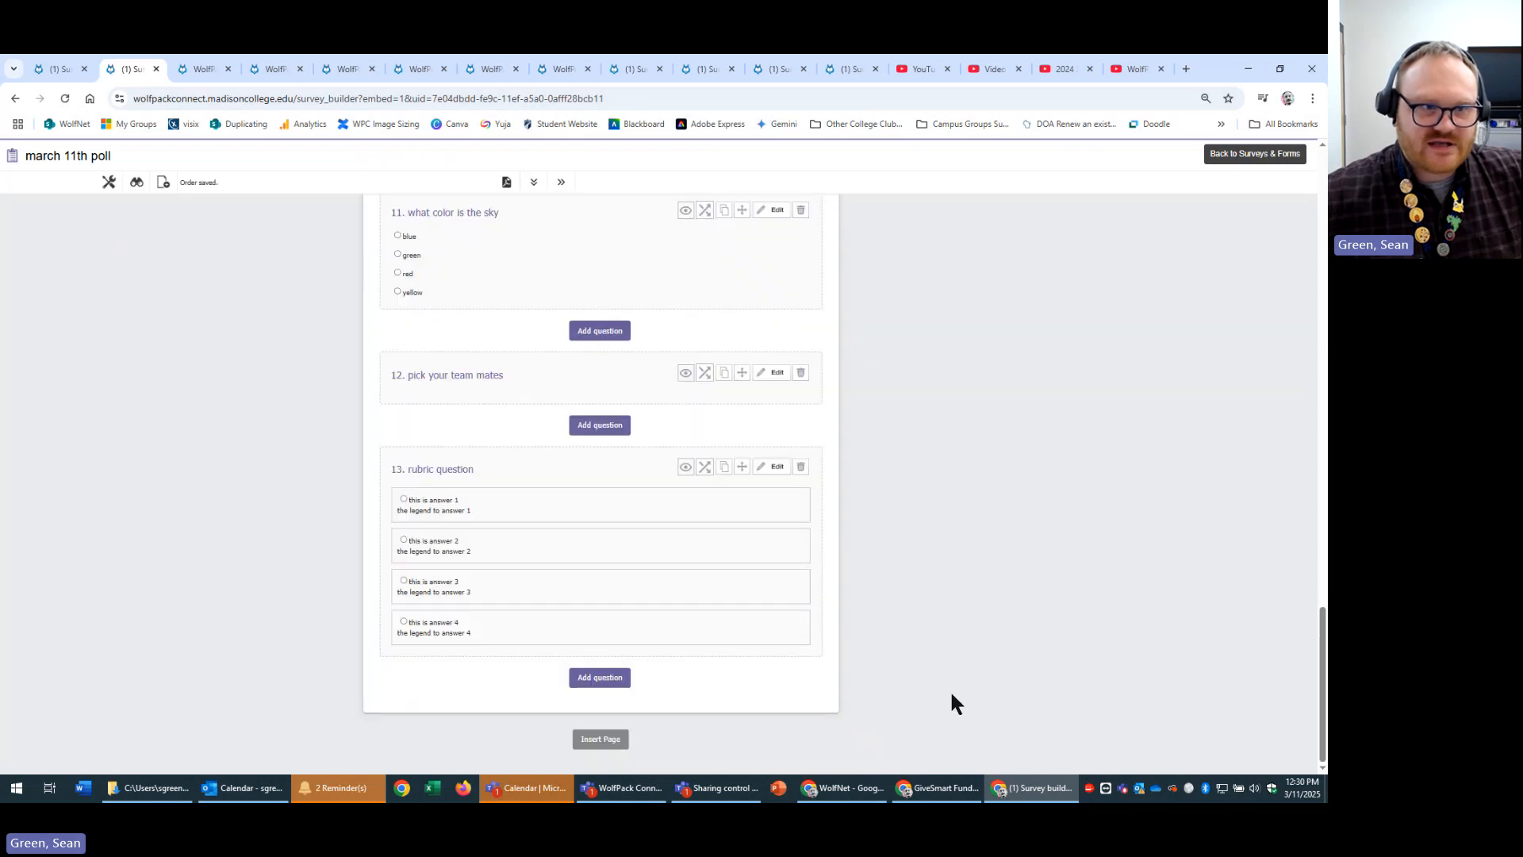
Scroll to the top and go back to the Surveys & Forms list.
scroll(658, 373, up, 2)
scroll(900, 433, up, 10)
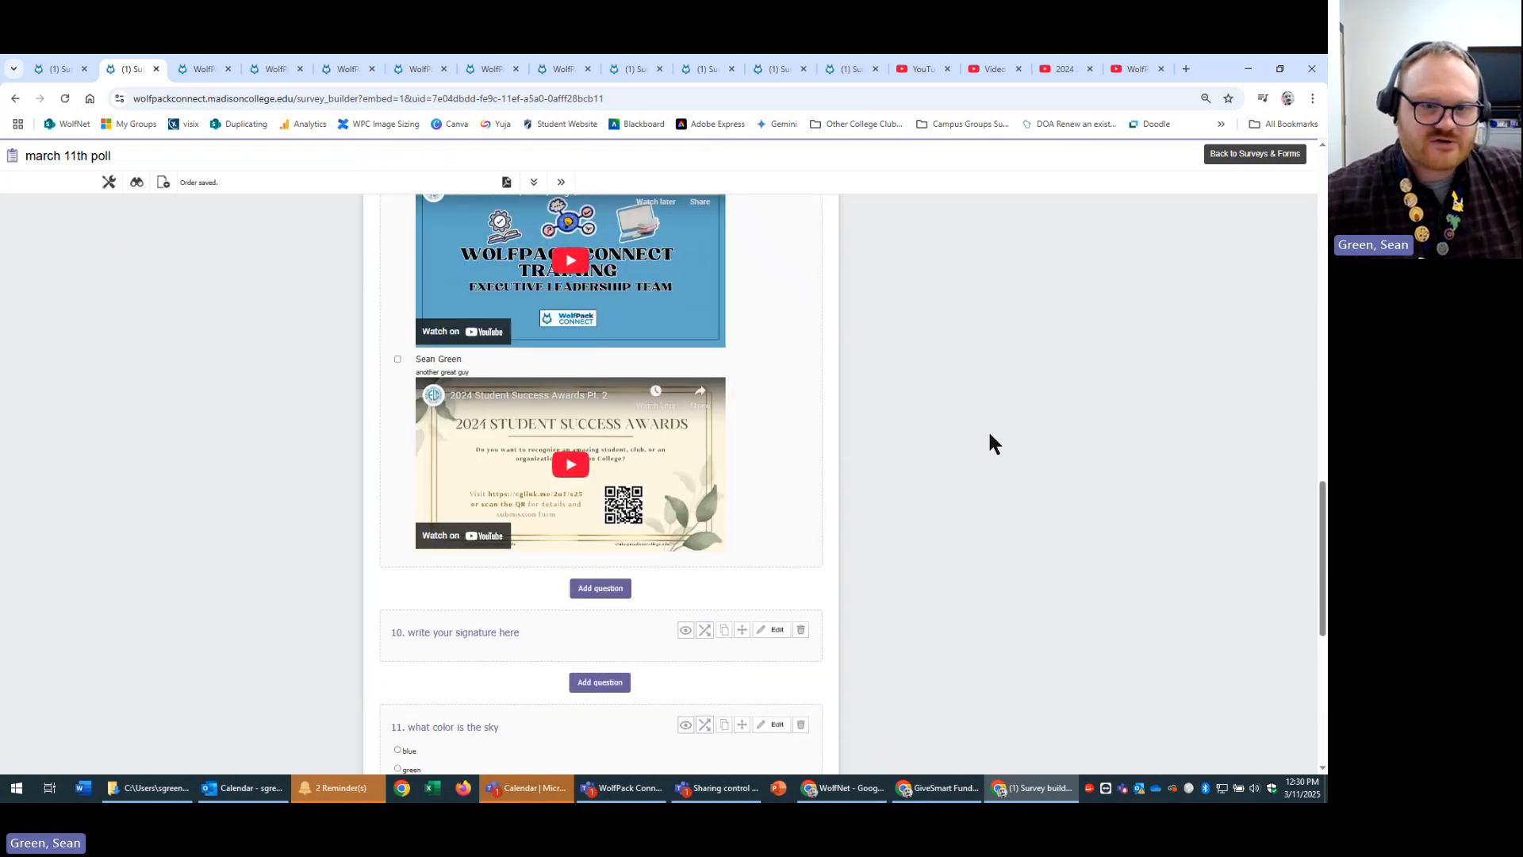
scroll(987, 489, up, 8)
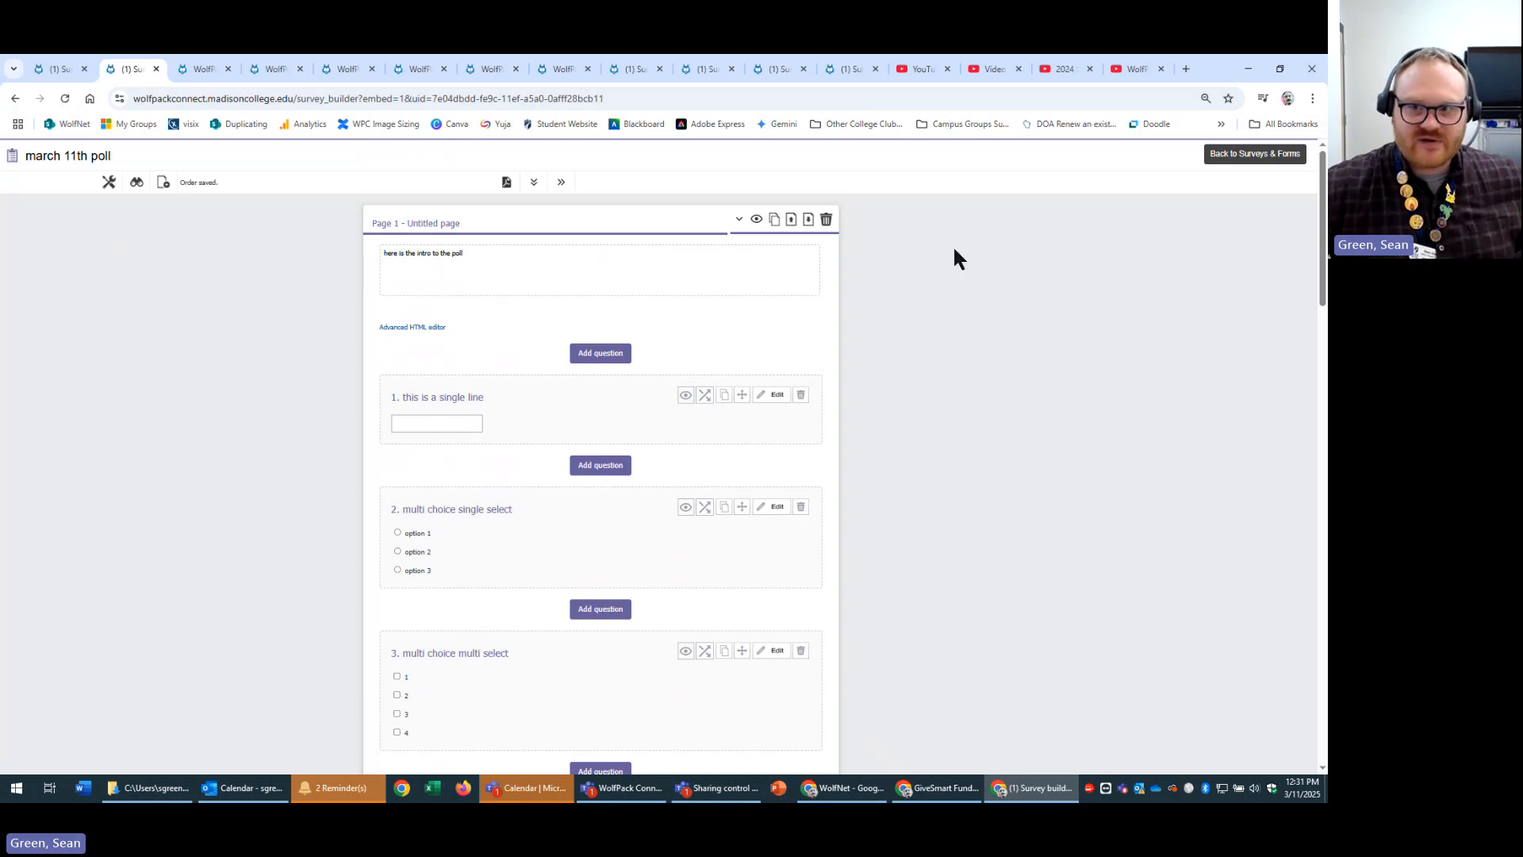
click(1252, 154)
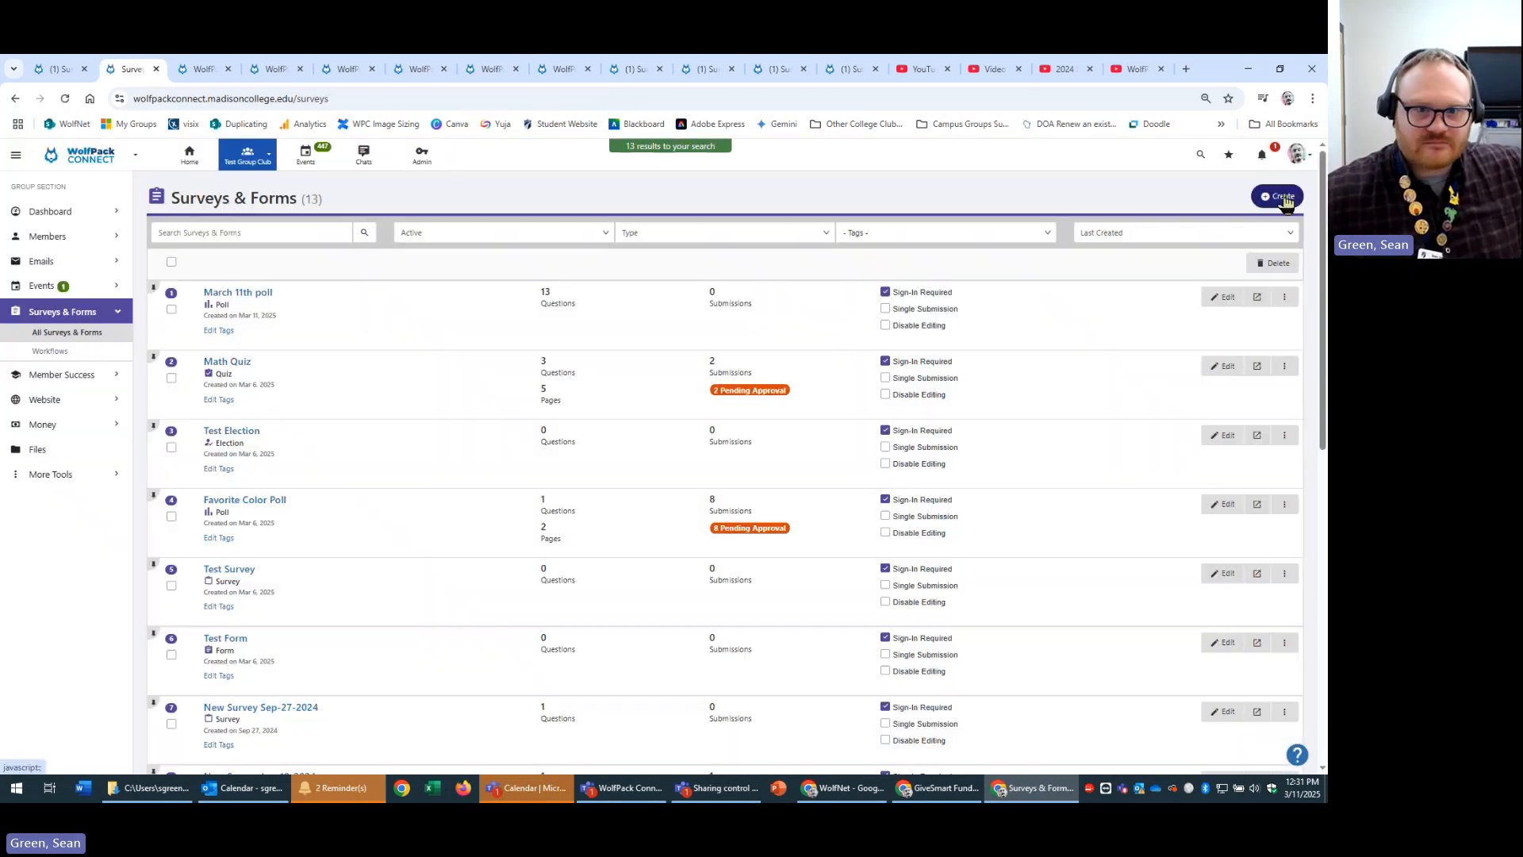
Create New Survey Mar-11-2025, then create a new election to open the blank New Election Mar-11-2025 builder.
click(1291, 199)
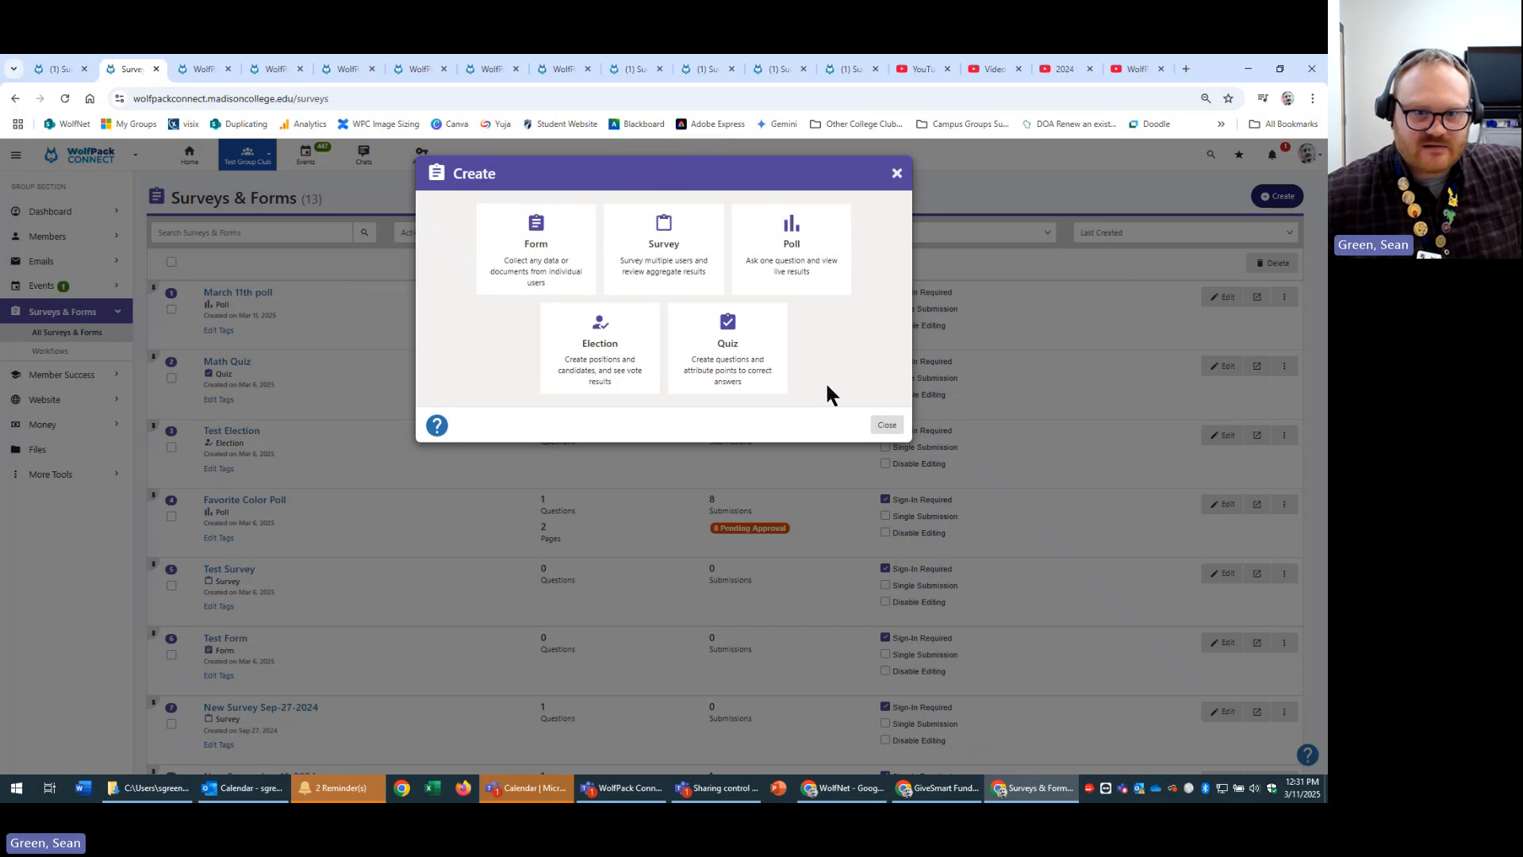
click(643, 253)
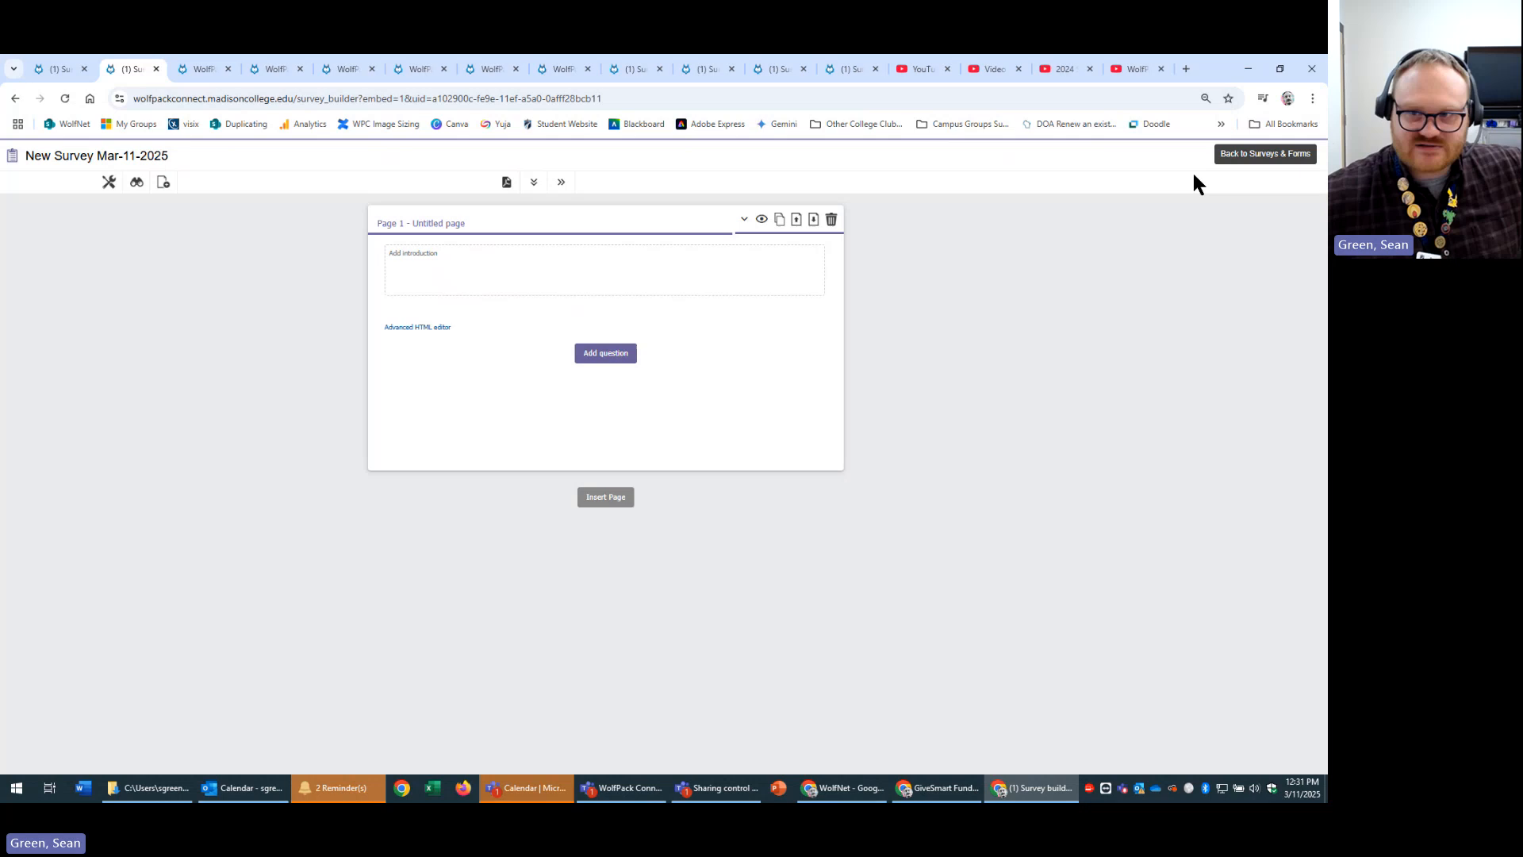
click(1258, 159)
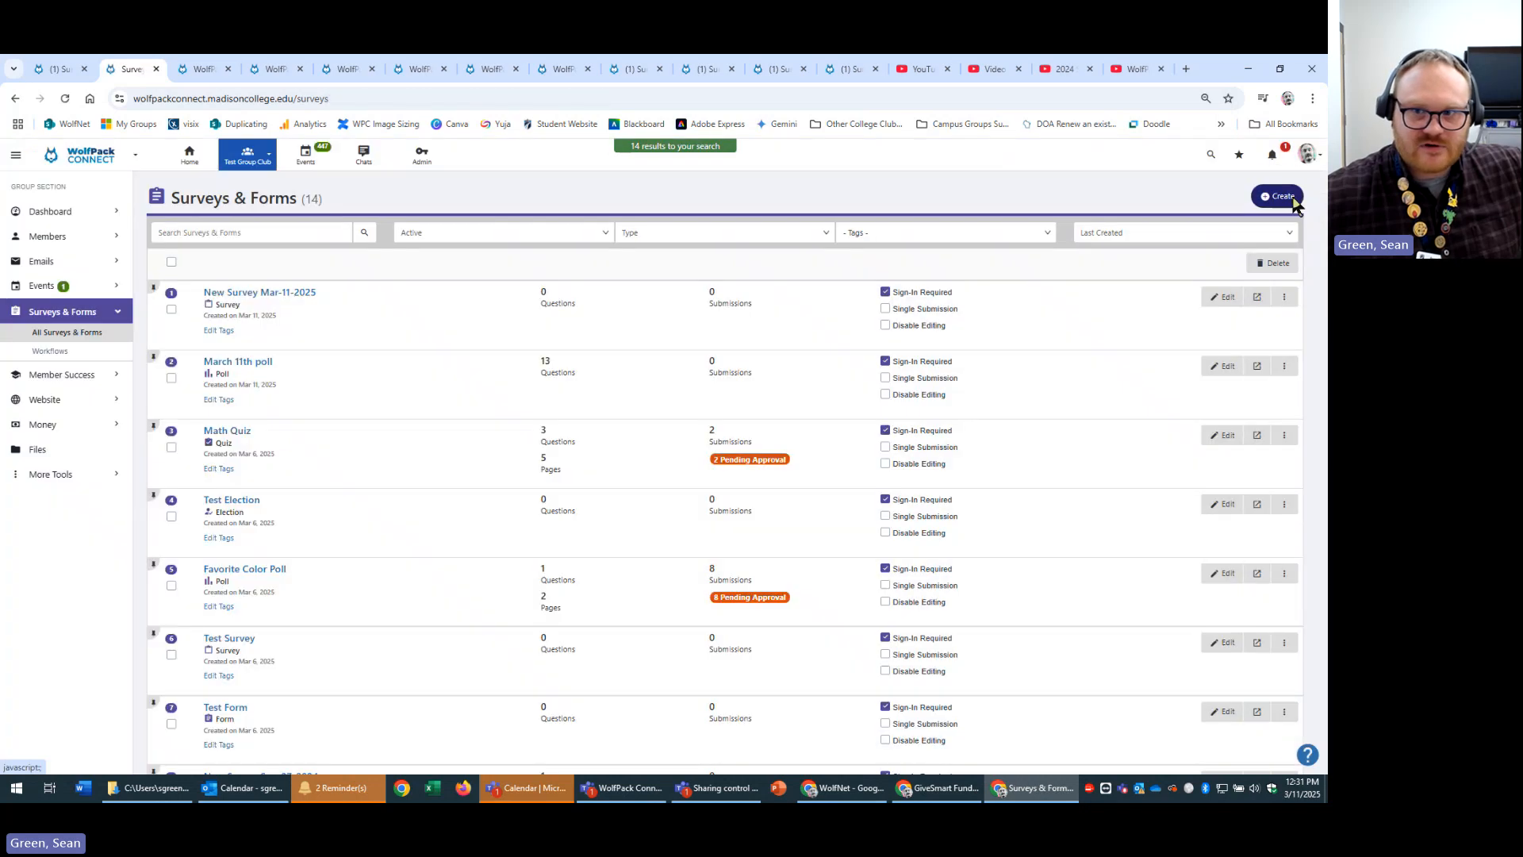
click(1287, 196)
click(599, 337)
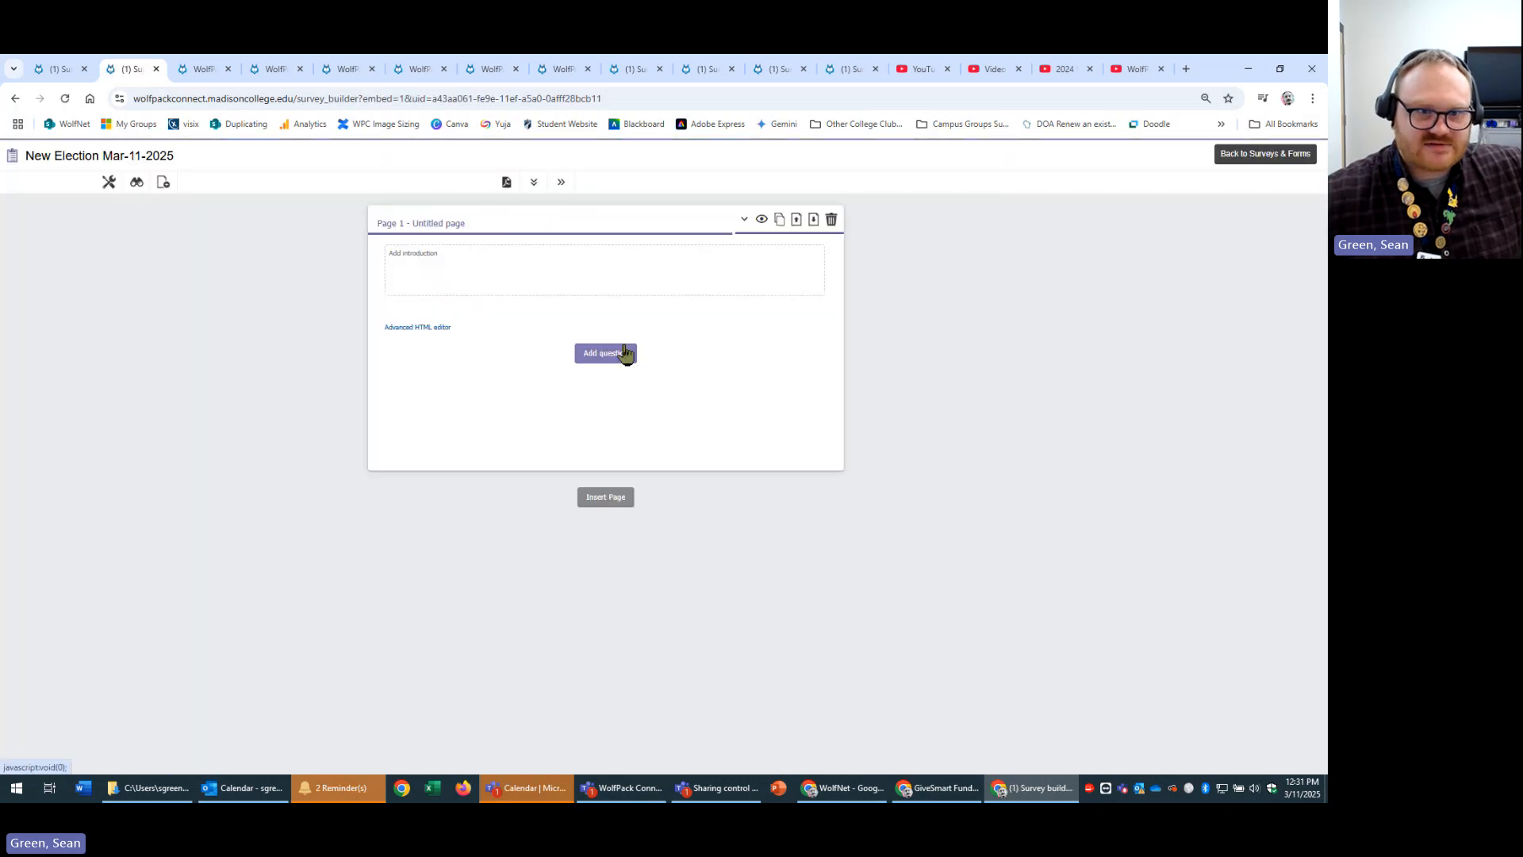
Add an election candidate question and enlarge its description box, then leave the builder without saving.
click(615, 362)
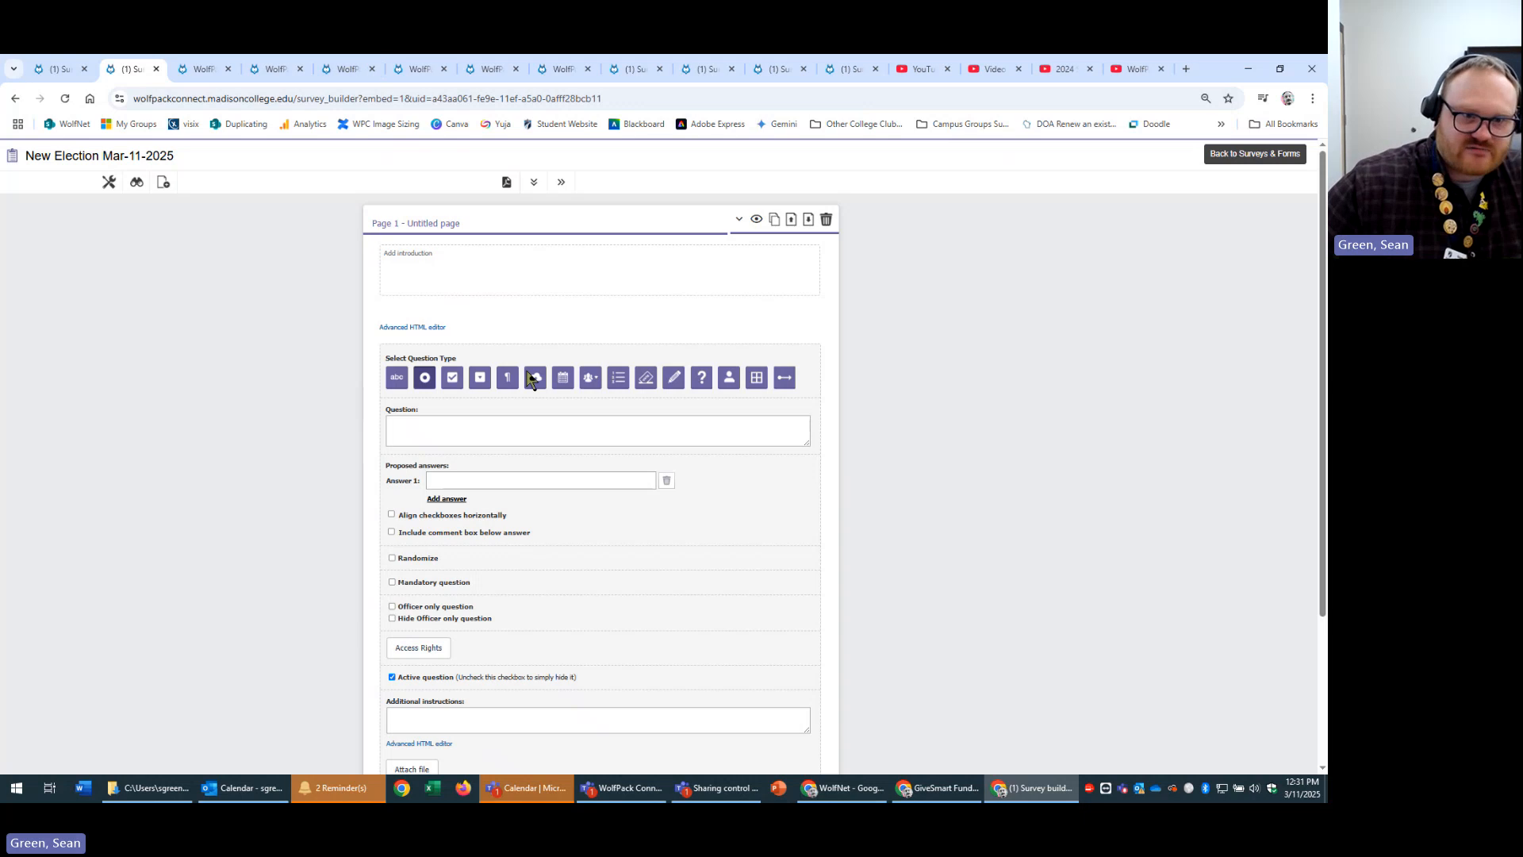
click(539, 430)
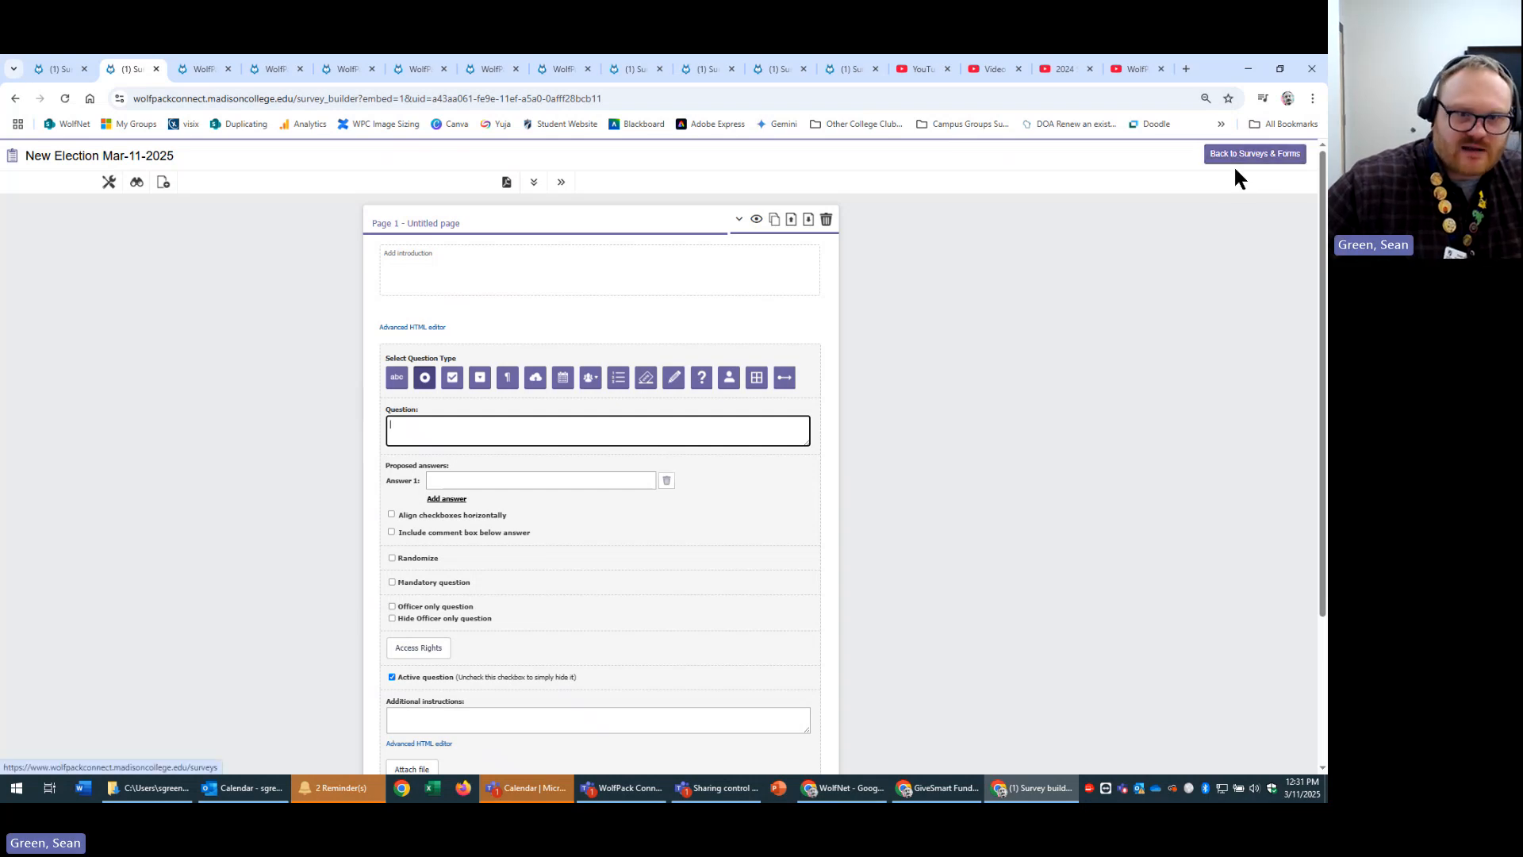
click(646, 377)
scroll(979, 520, down, 2)
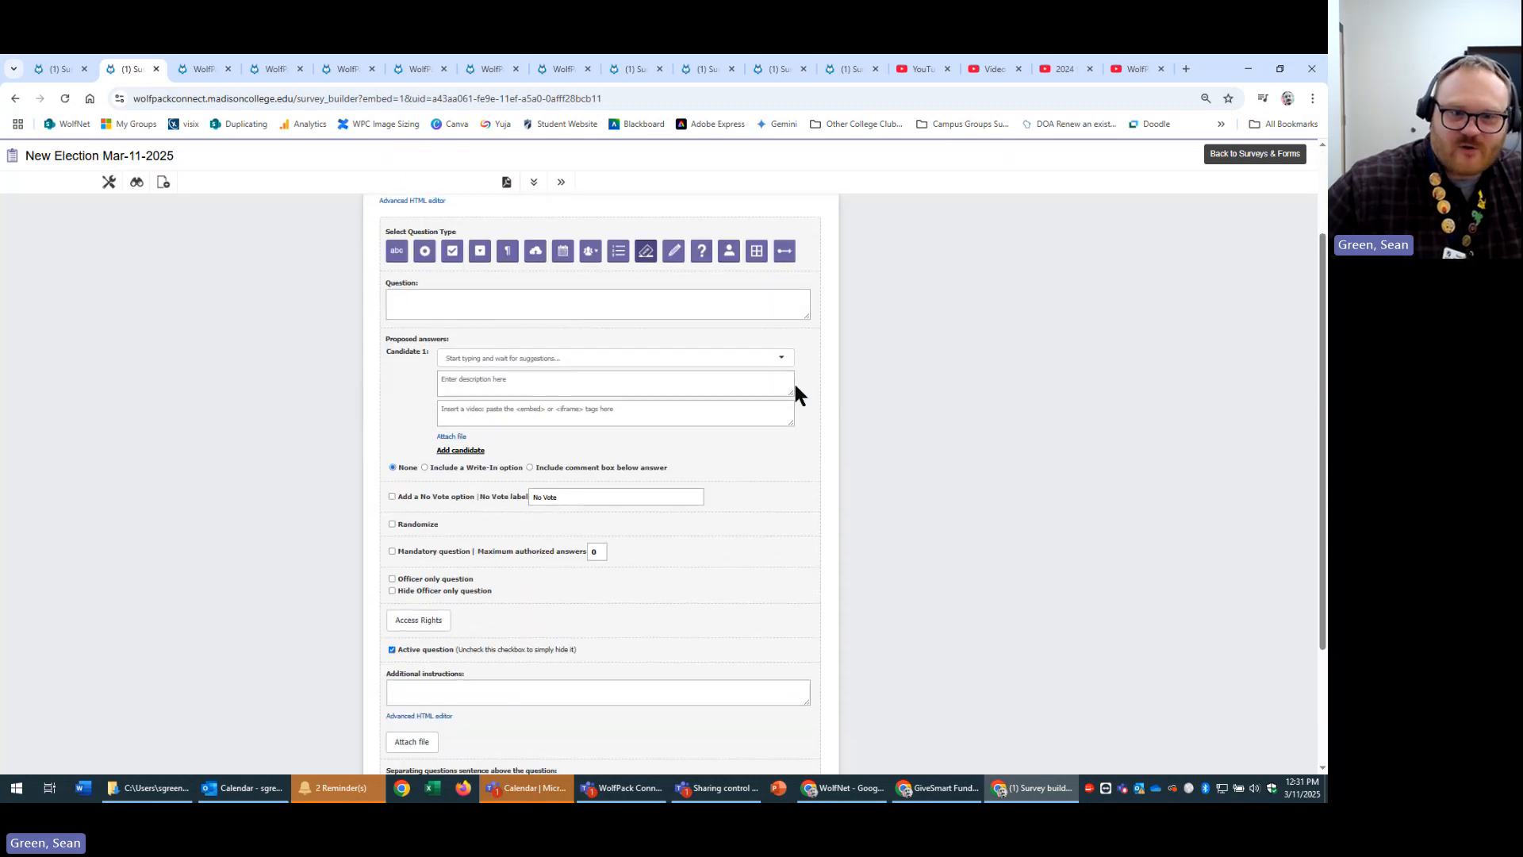
drag(787, 394, 793, 439)
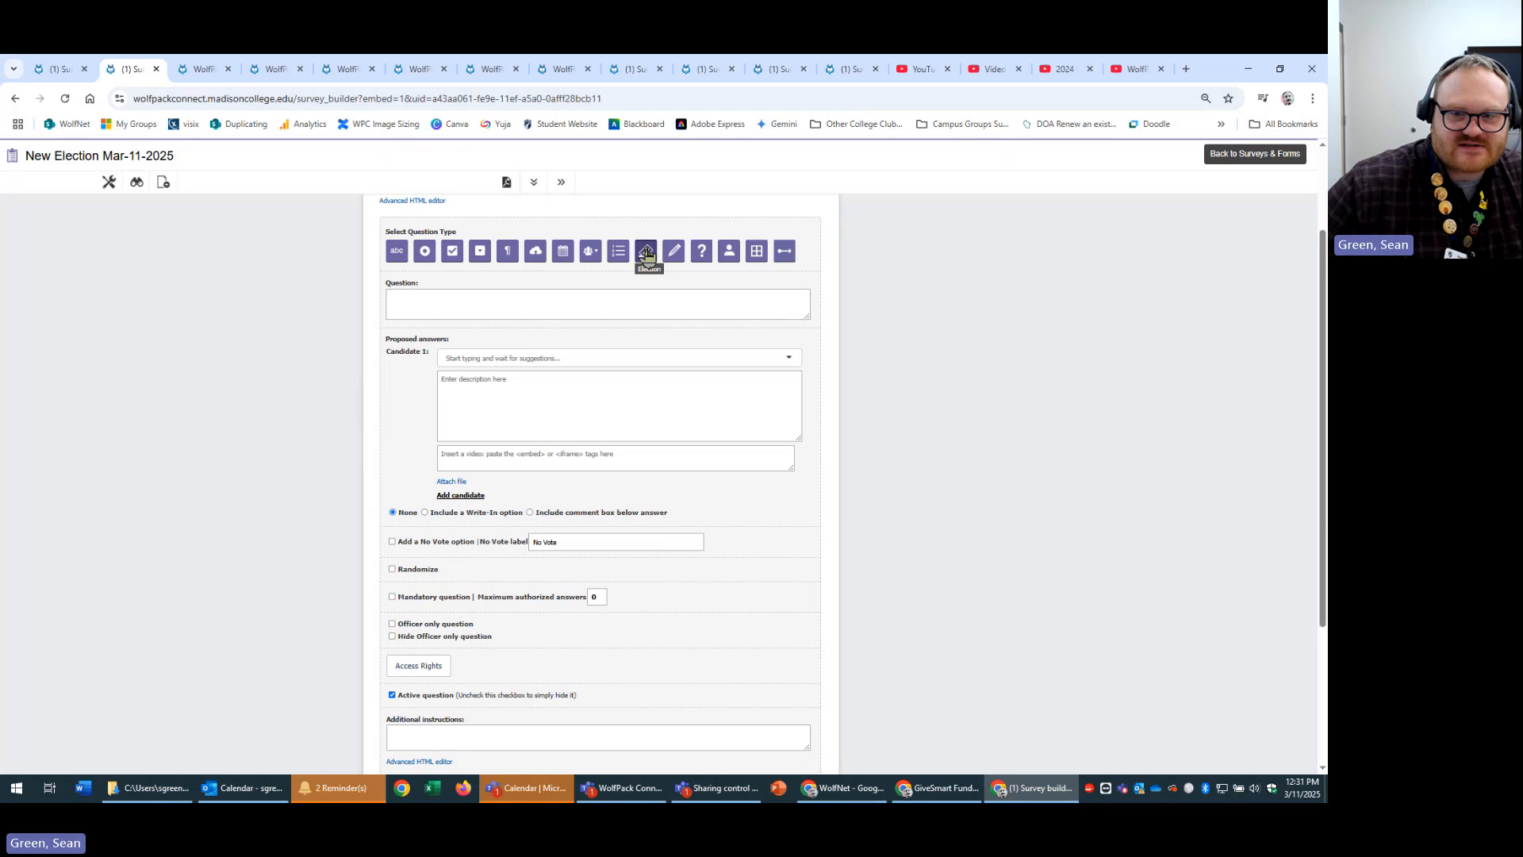
click(1252, 157)
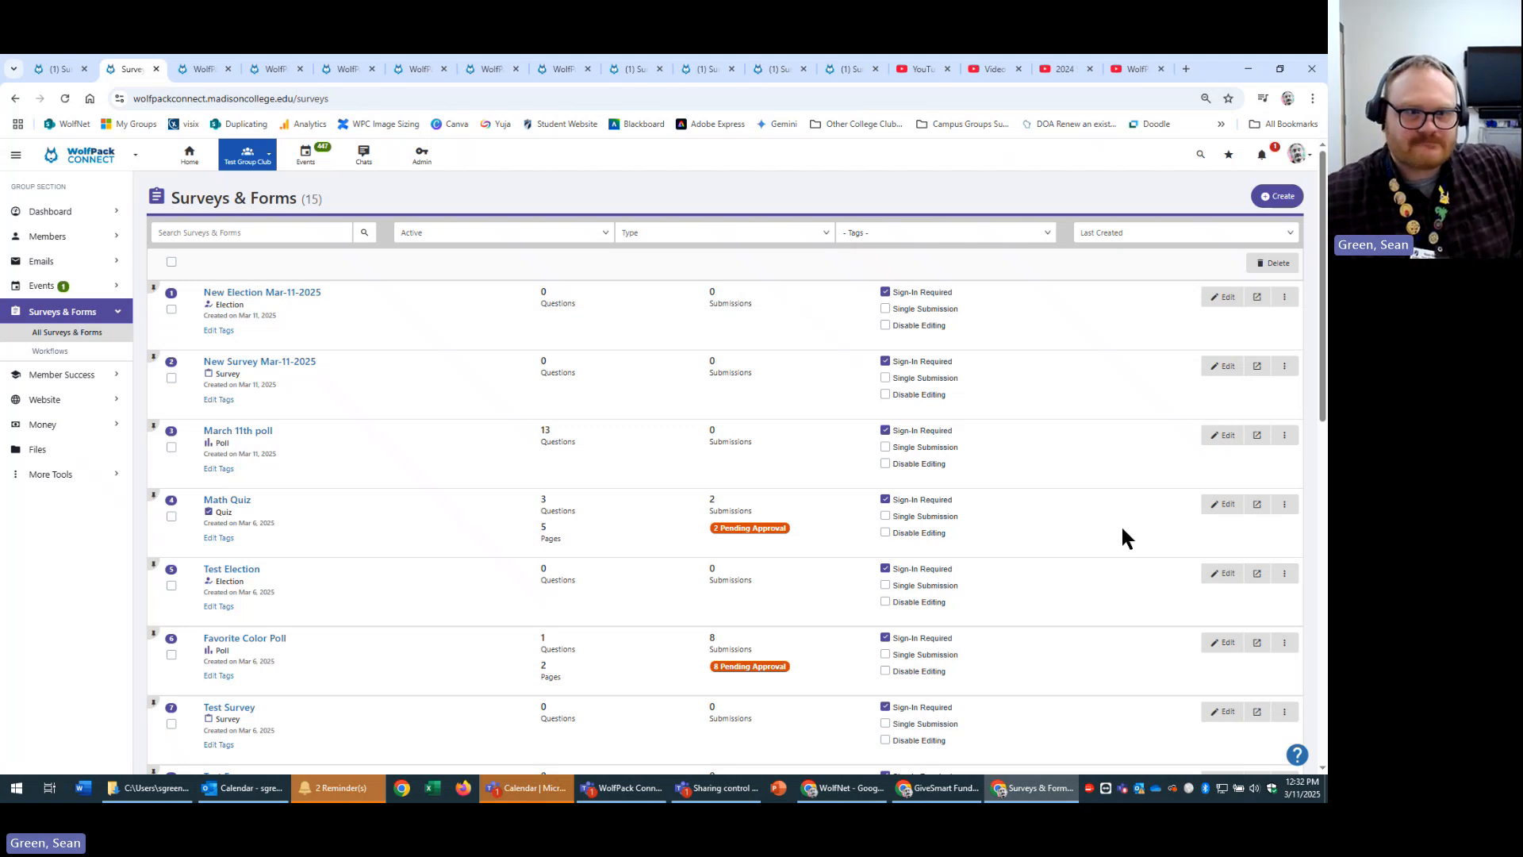
Check New Election Mar-11-2025's actions, then look at the march 11th poll and other survey previews.
click(1285, 298)
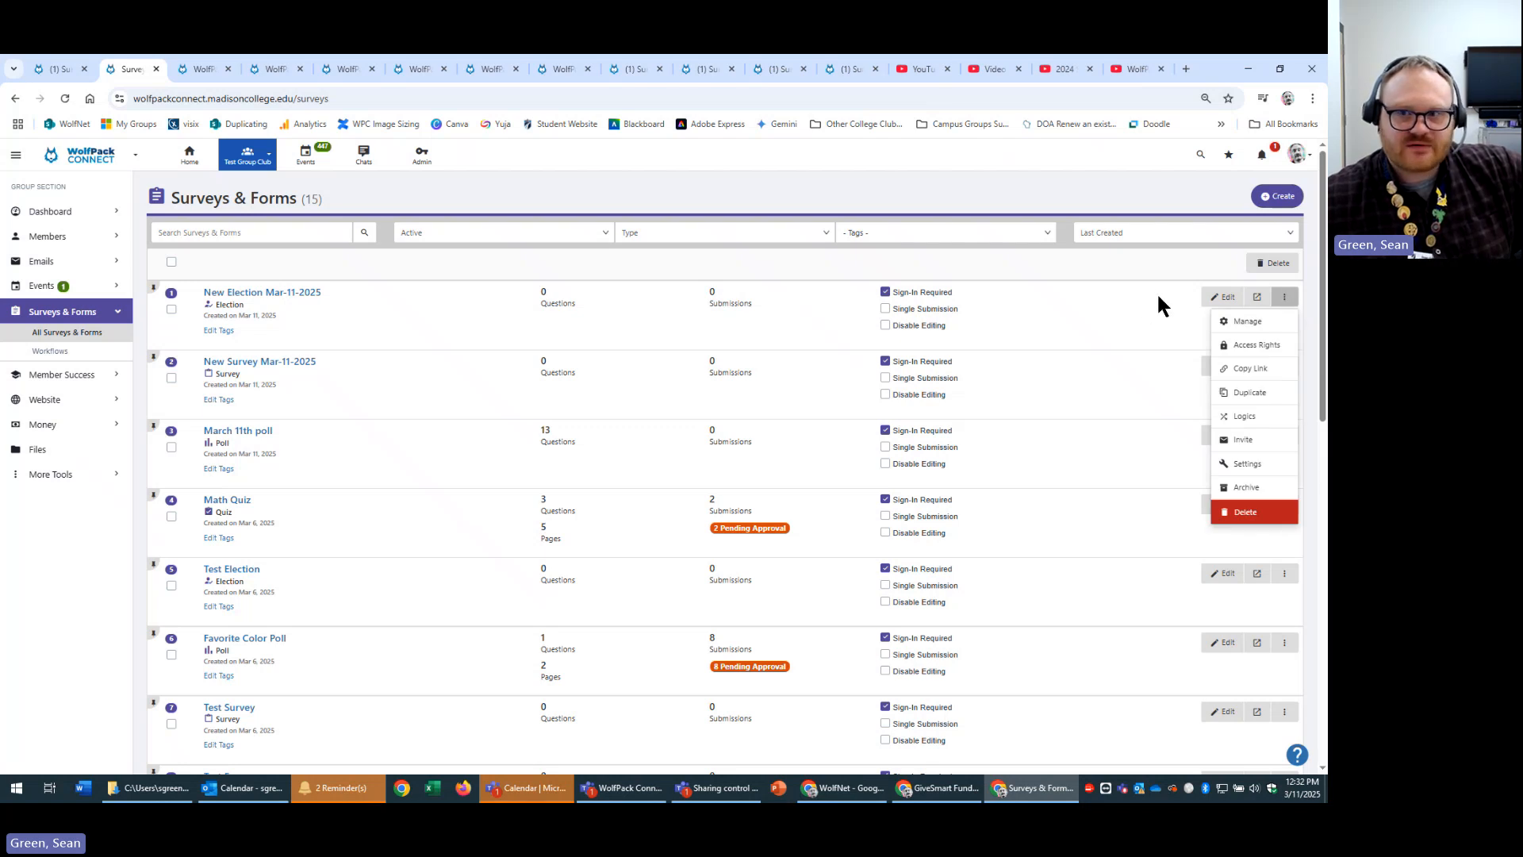
click(202, 69)
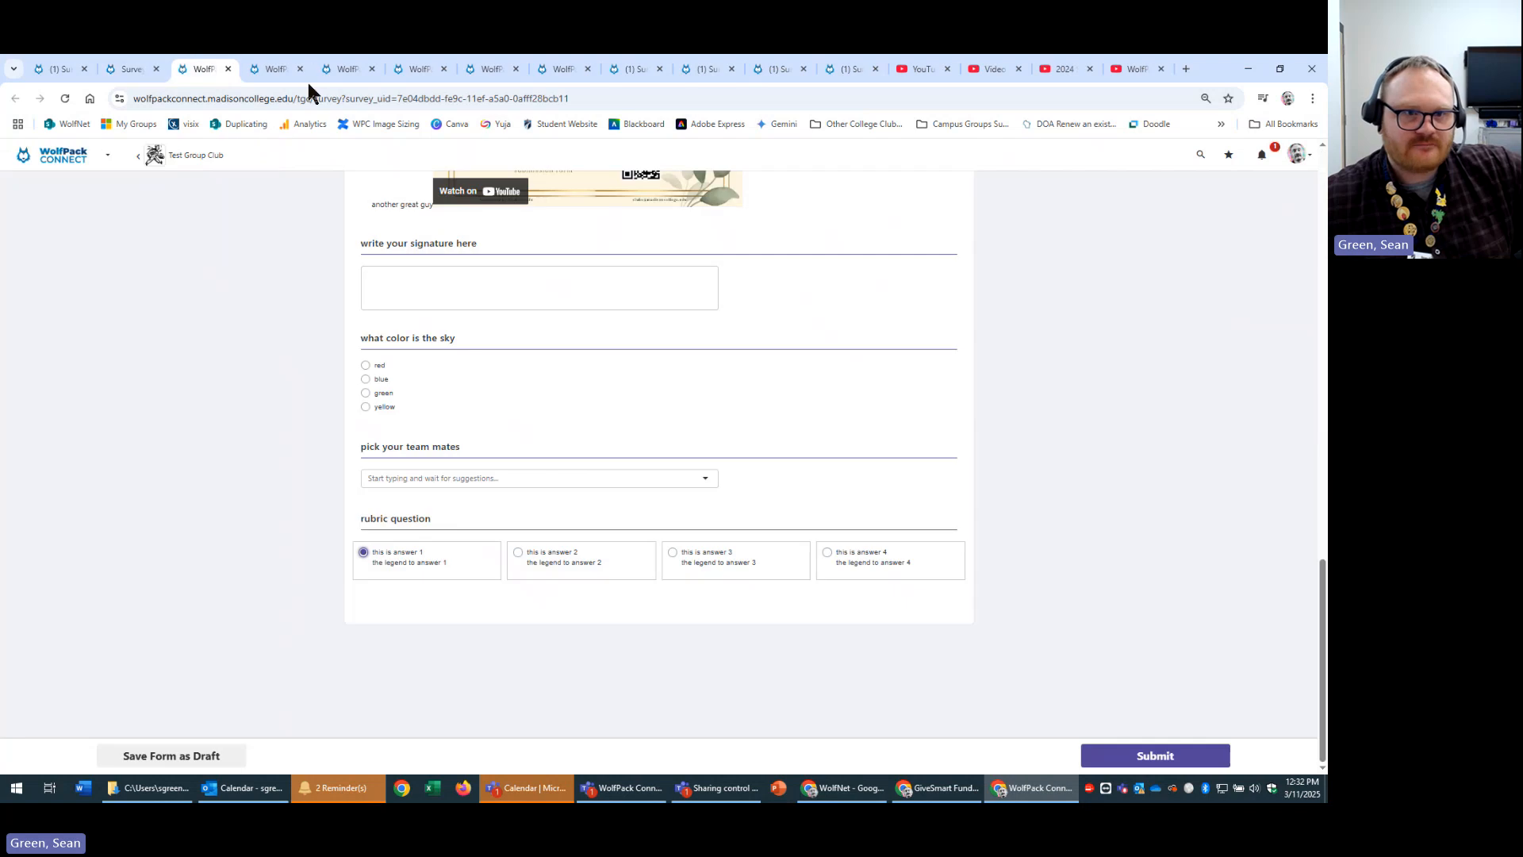
scroll(236, 336, up, 15)
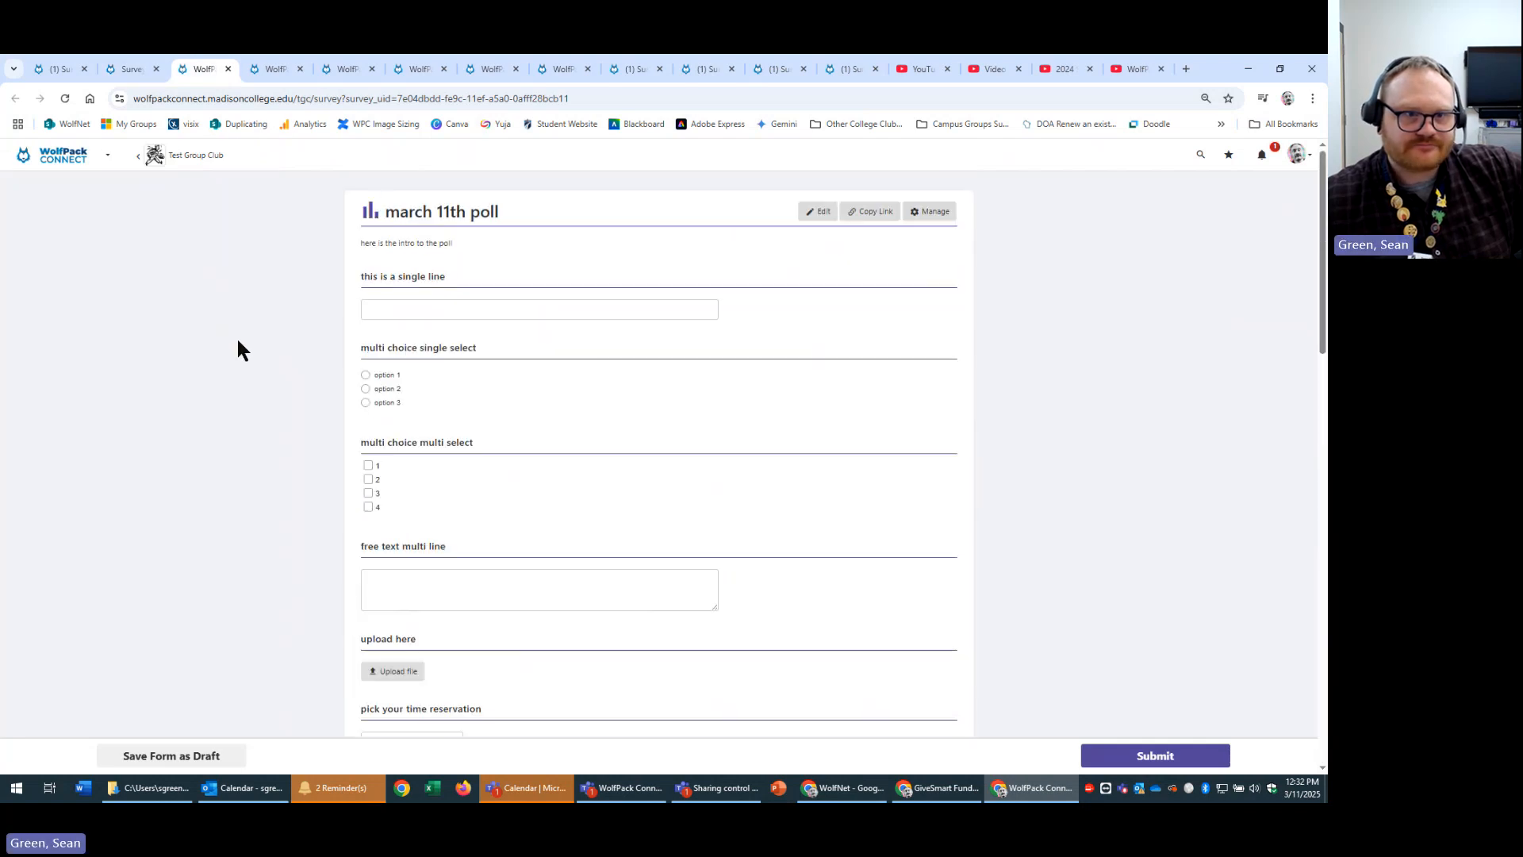
click(257, 69)
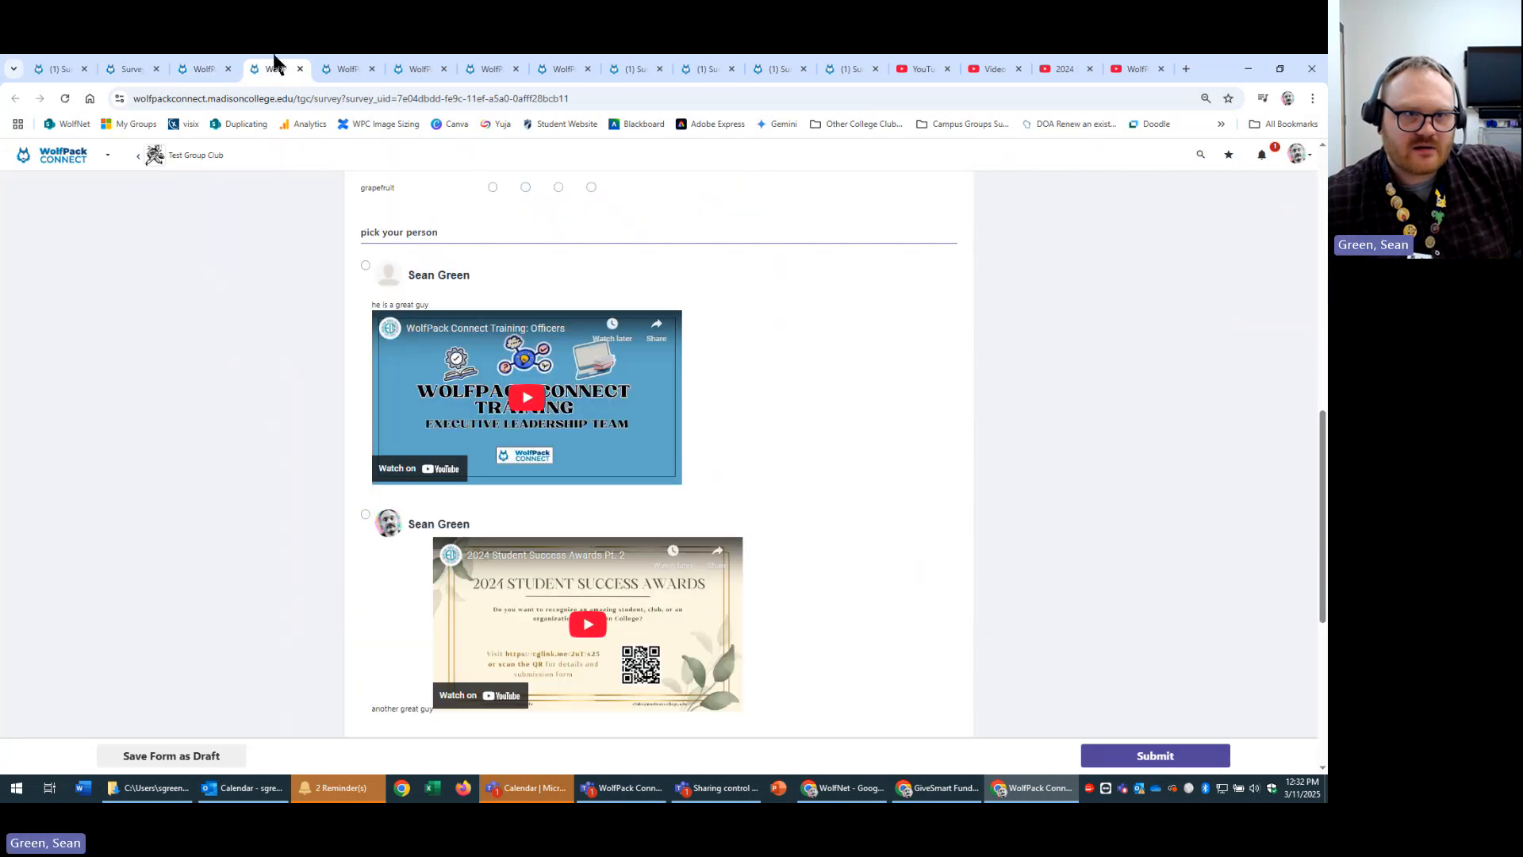
click(329, 69)
scroll(282, 430, up, 15)
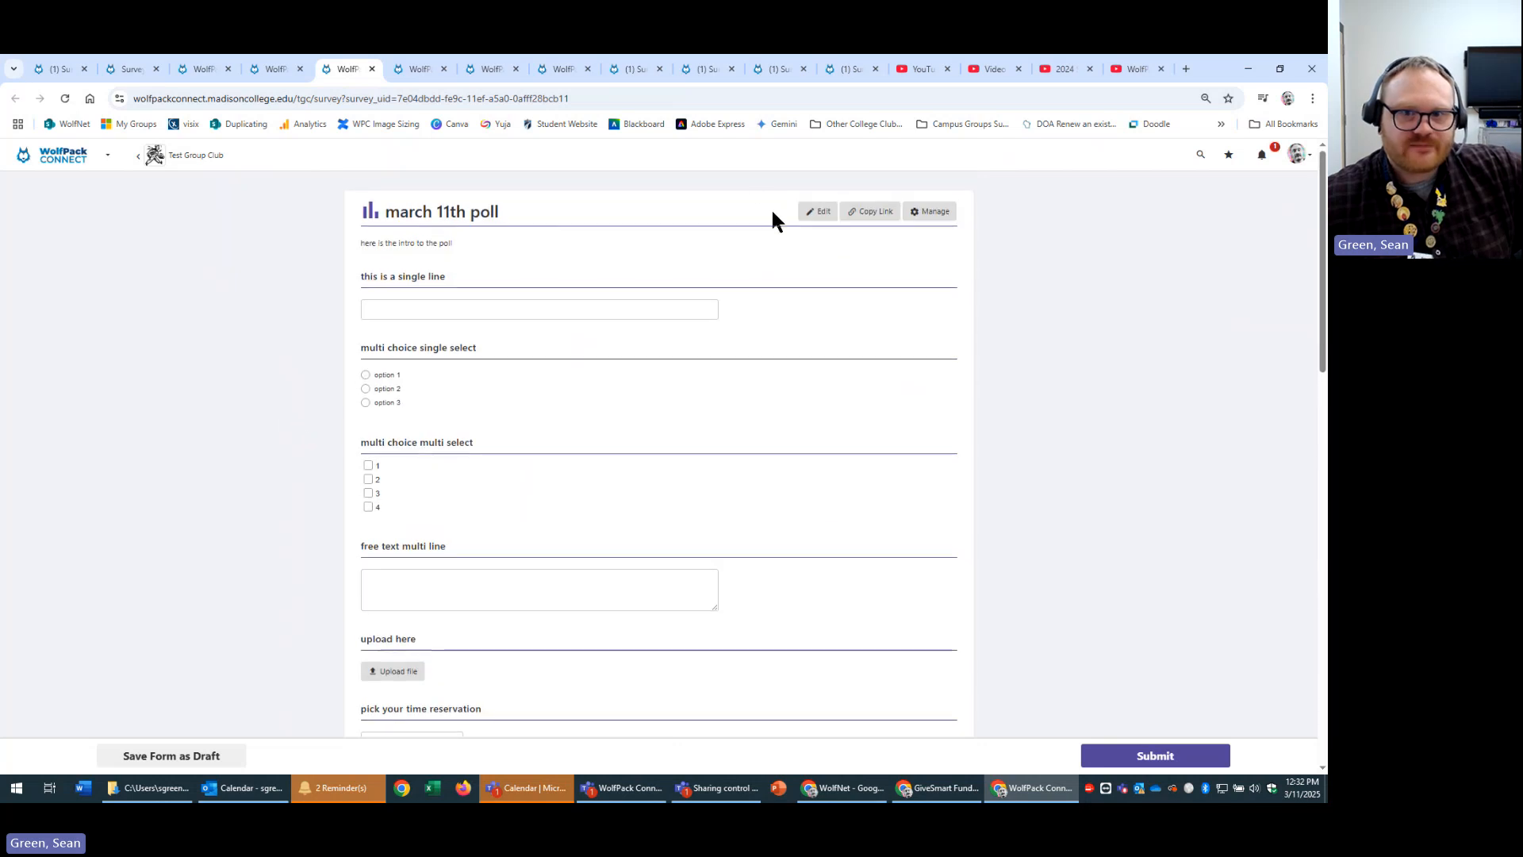
Open the march 11th poll's management page and settings, then show the full Surveys & Forms list.
click(942, 214)
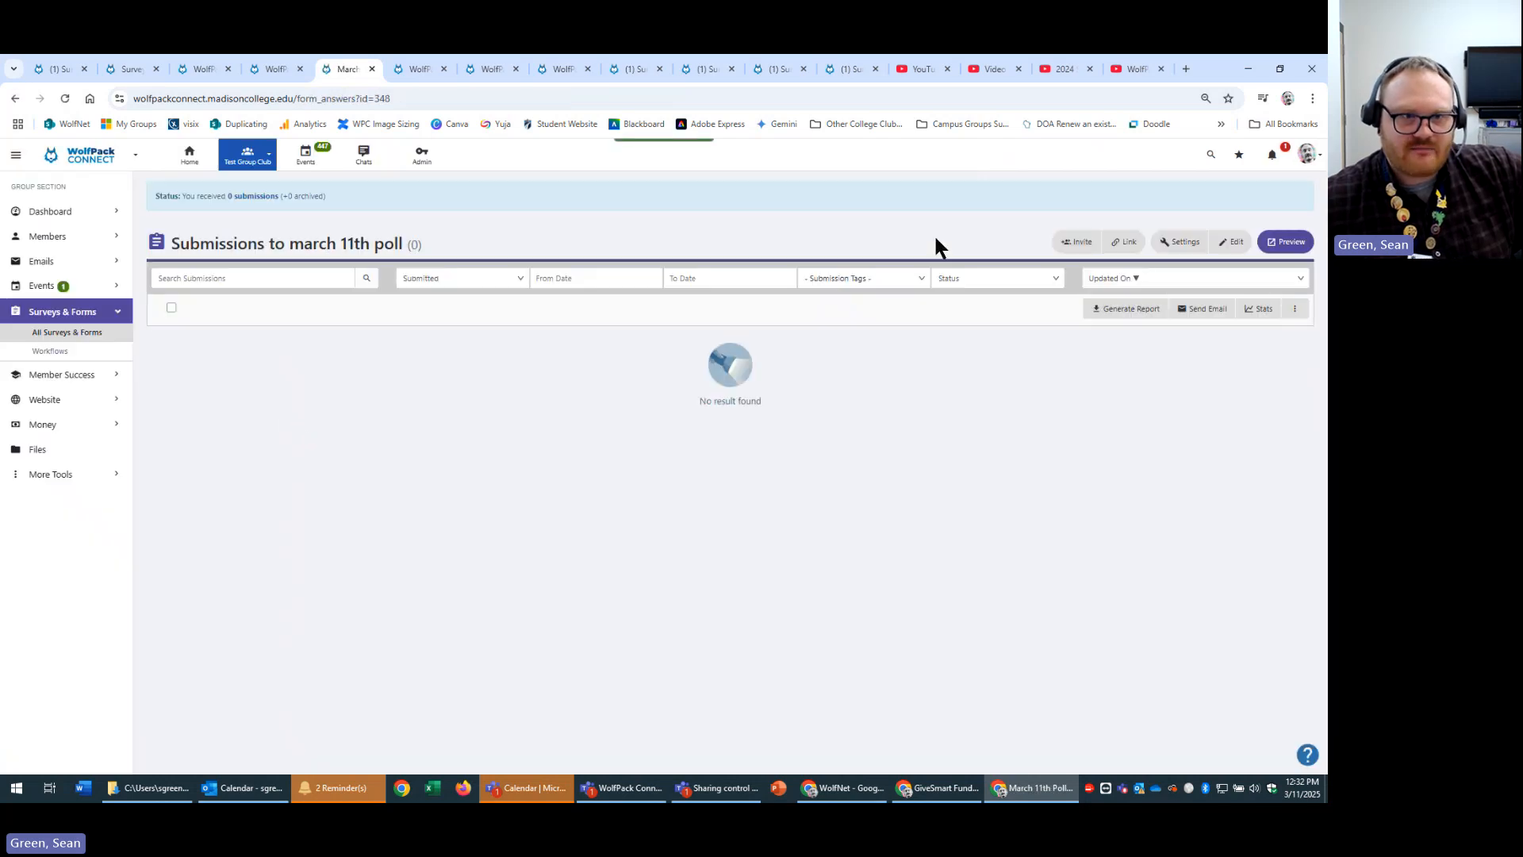
click(1181, 244)
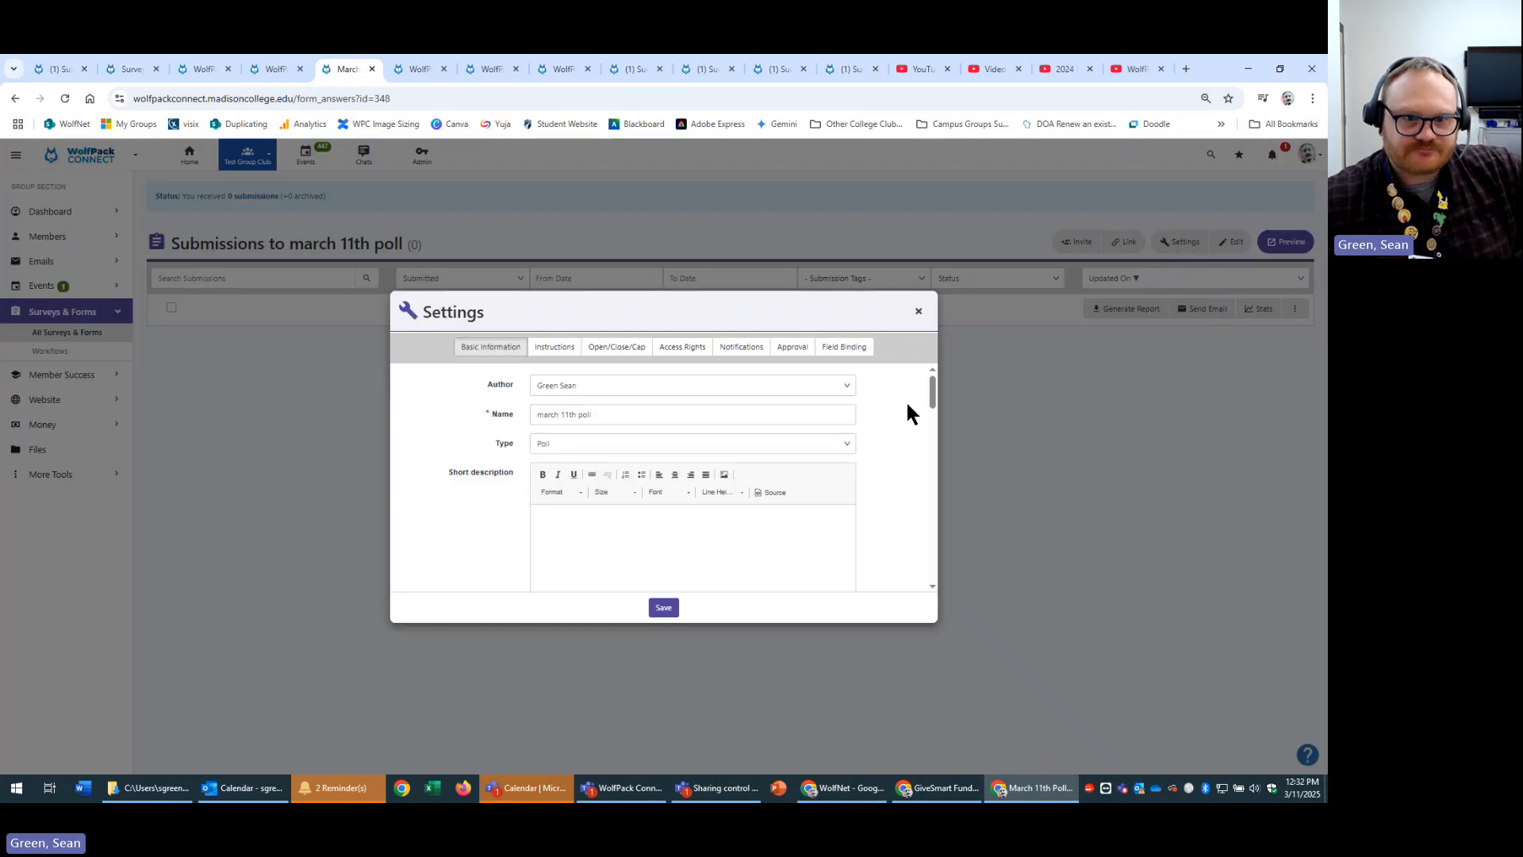
scroll(906, 400, down, 5)
scroll(906, 400, up, 5)
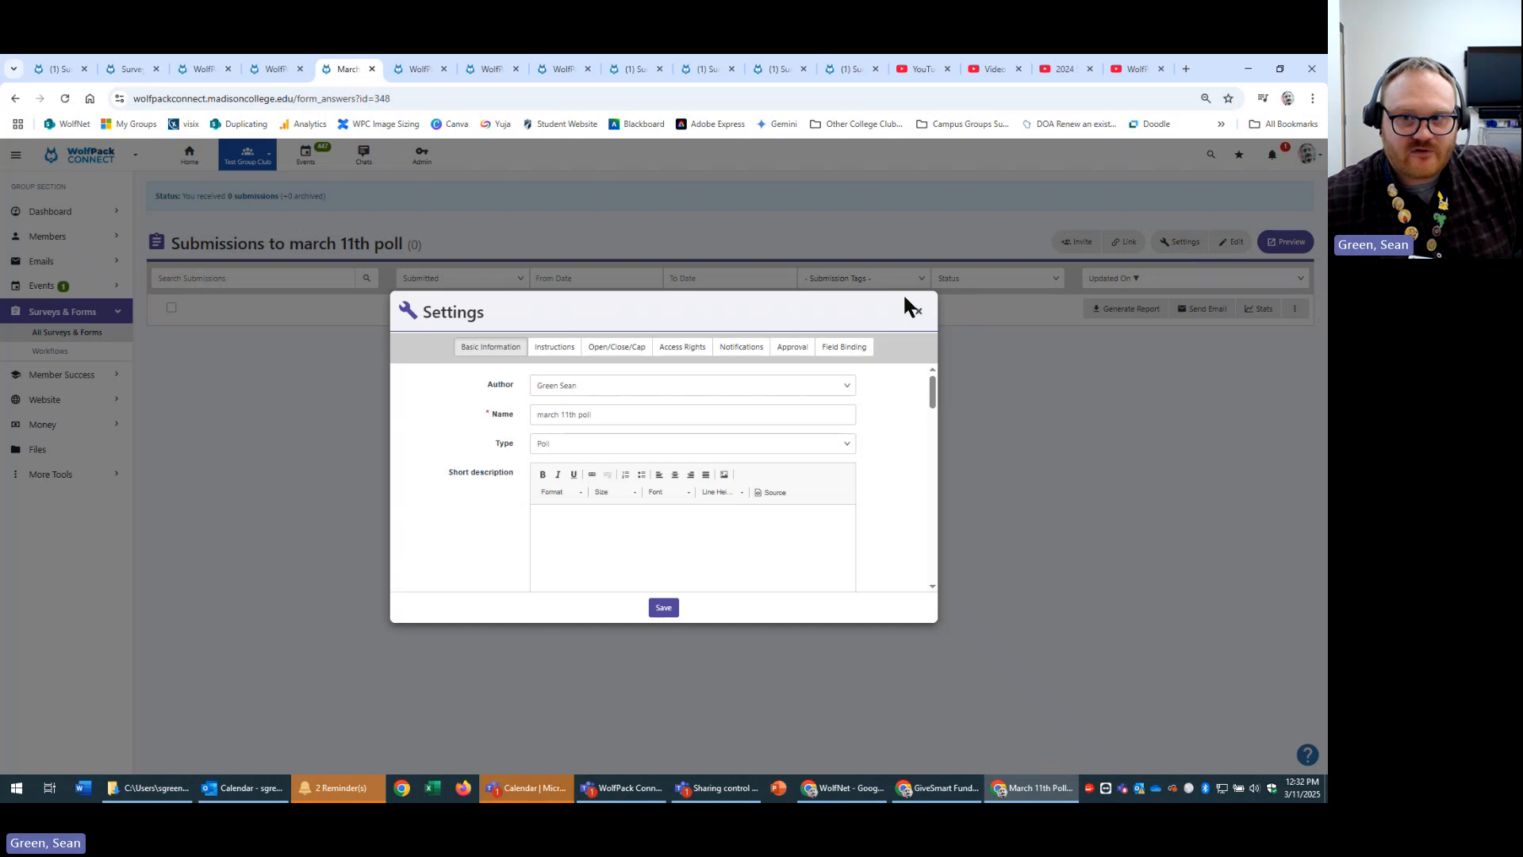
click(919, 315)
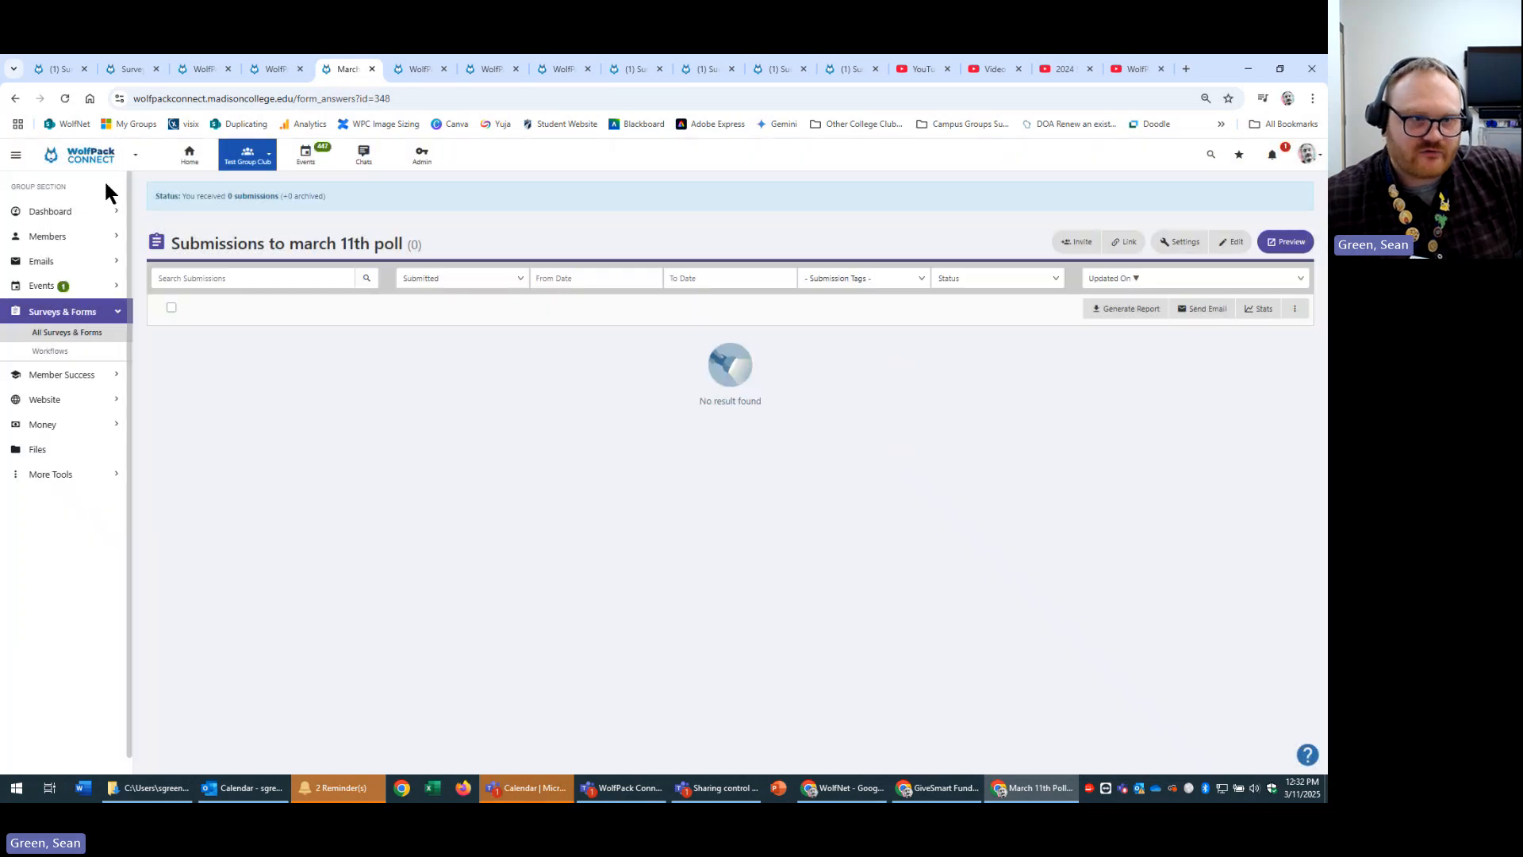
click(86, 334)
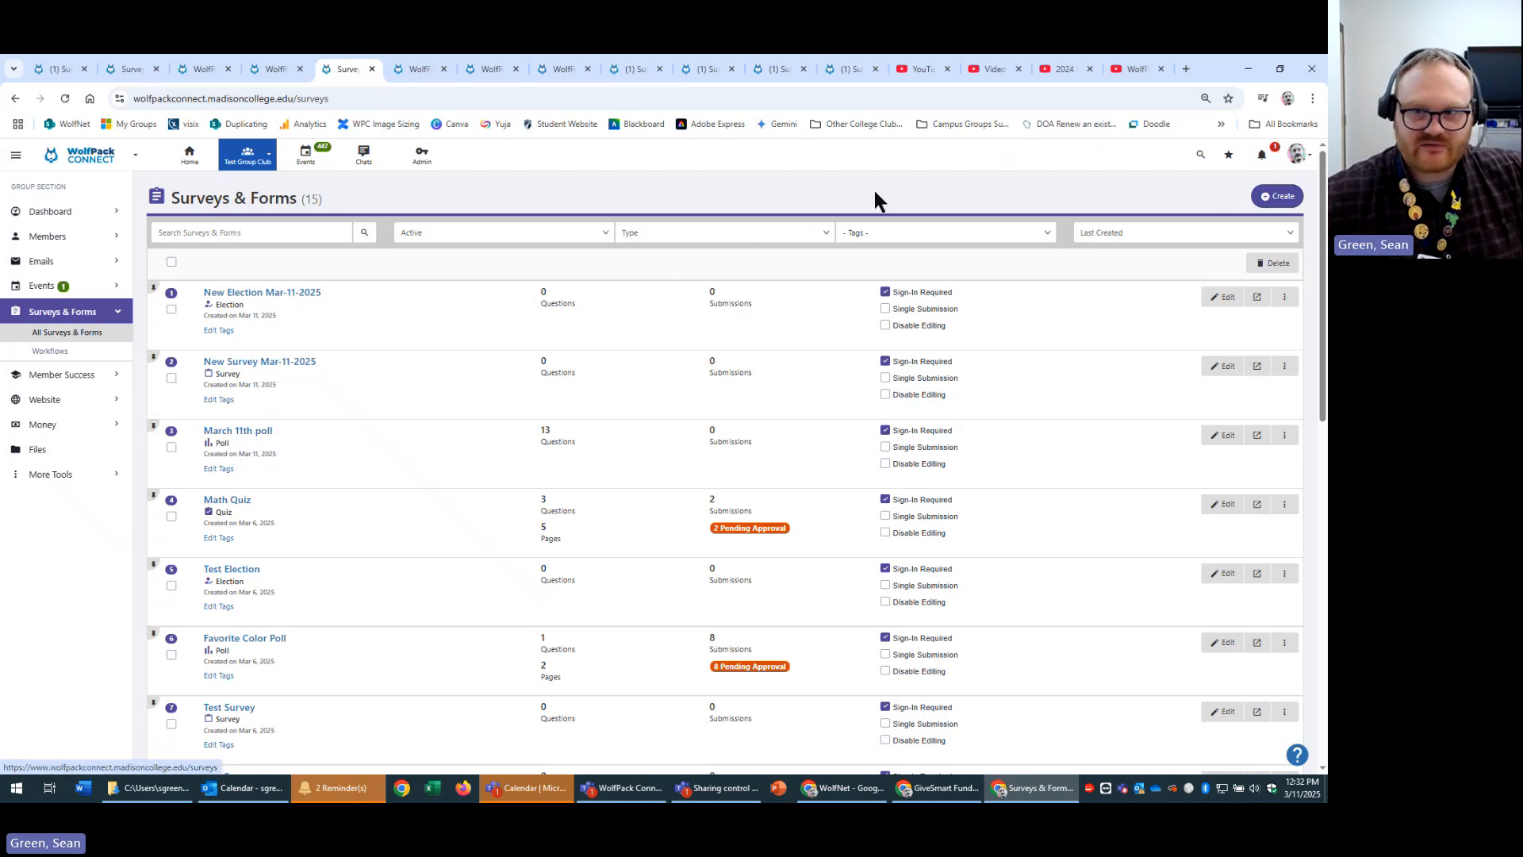
Open New Survey Mar-11-2025's submissions, then its survey builder, going back and forward once.
click(297, 362)
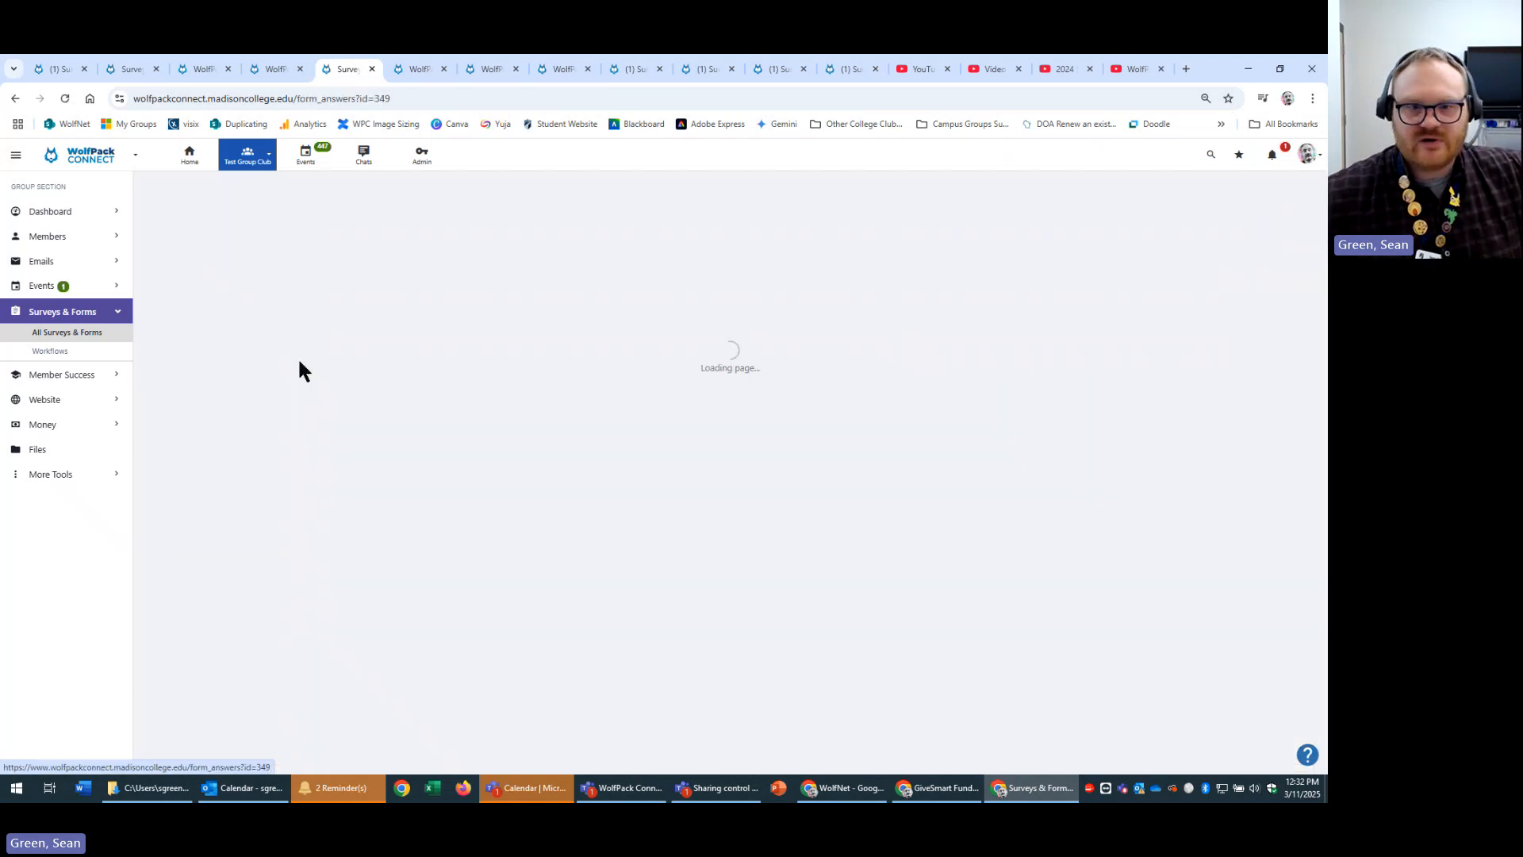
click(1245, 245)
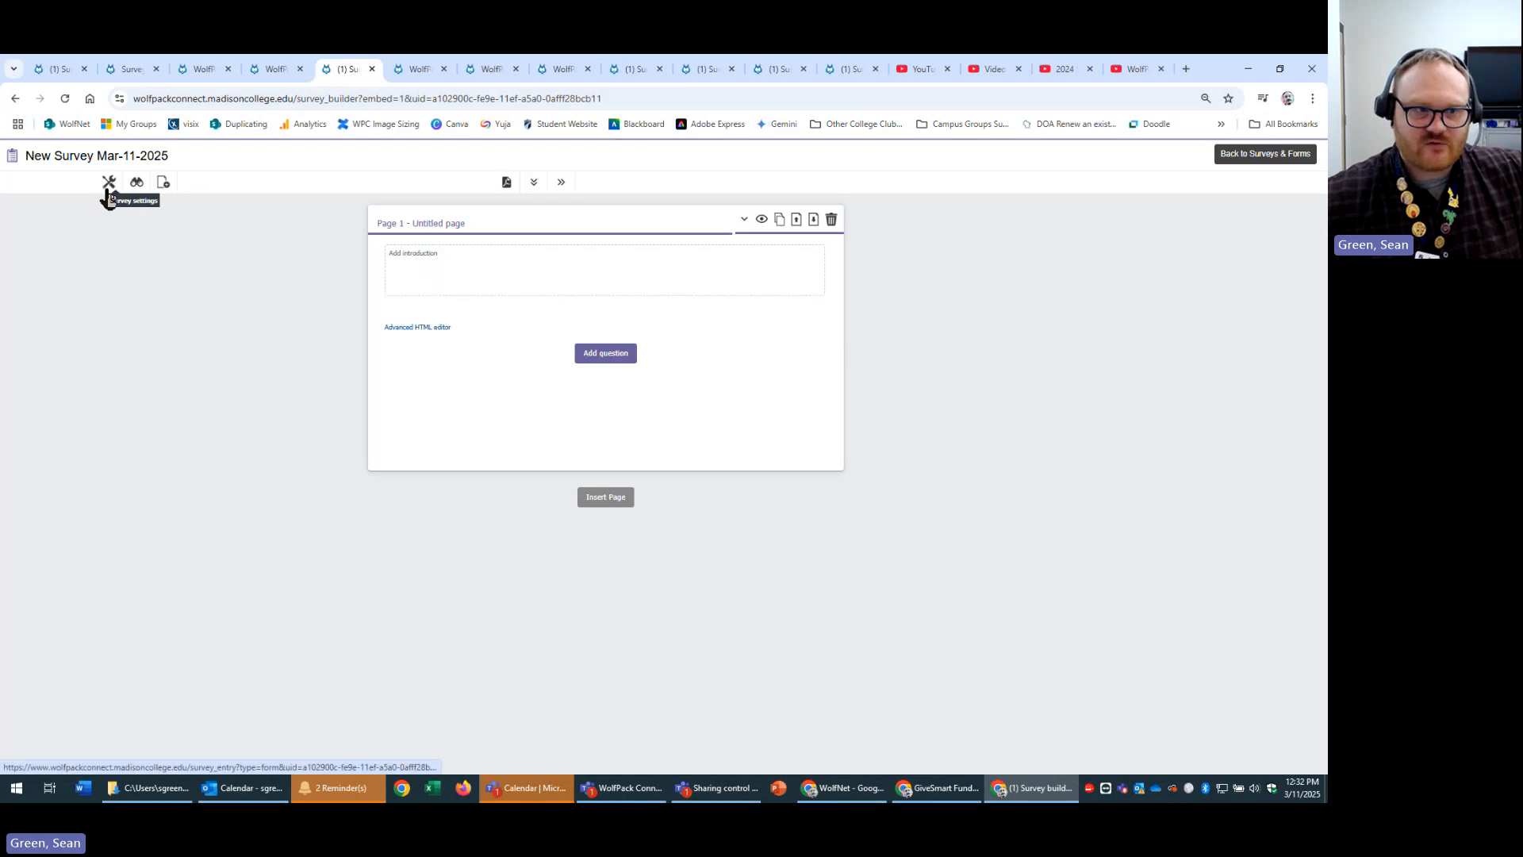
click(14, 100)
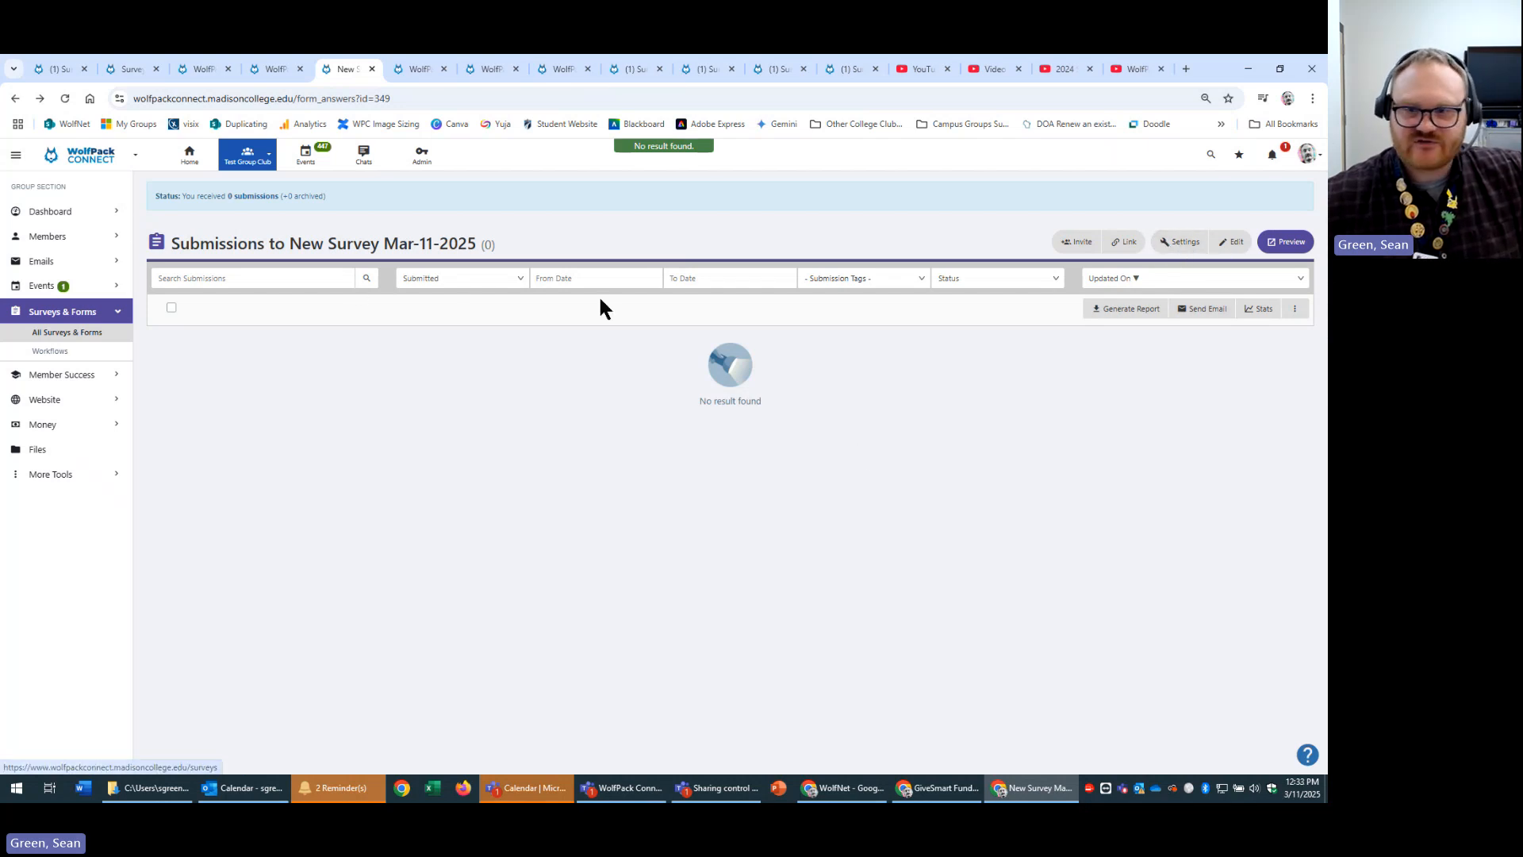
click(39, 99)
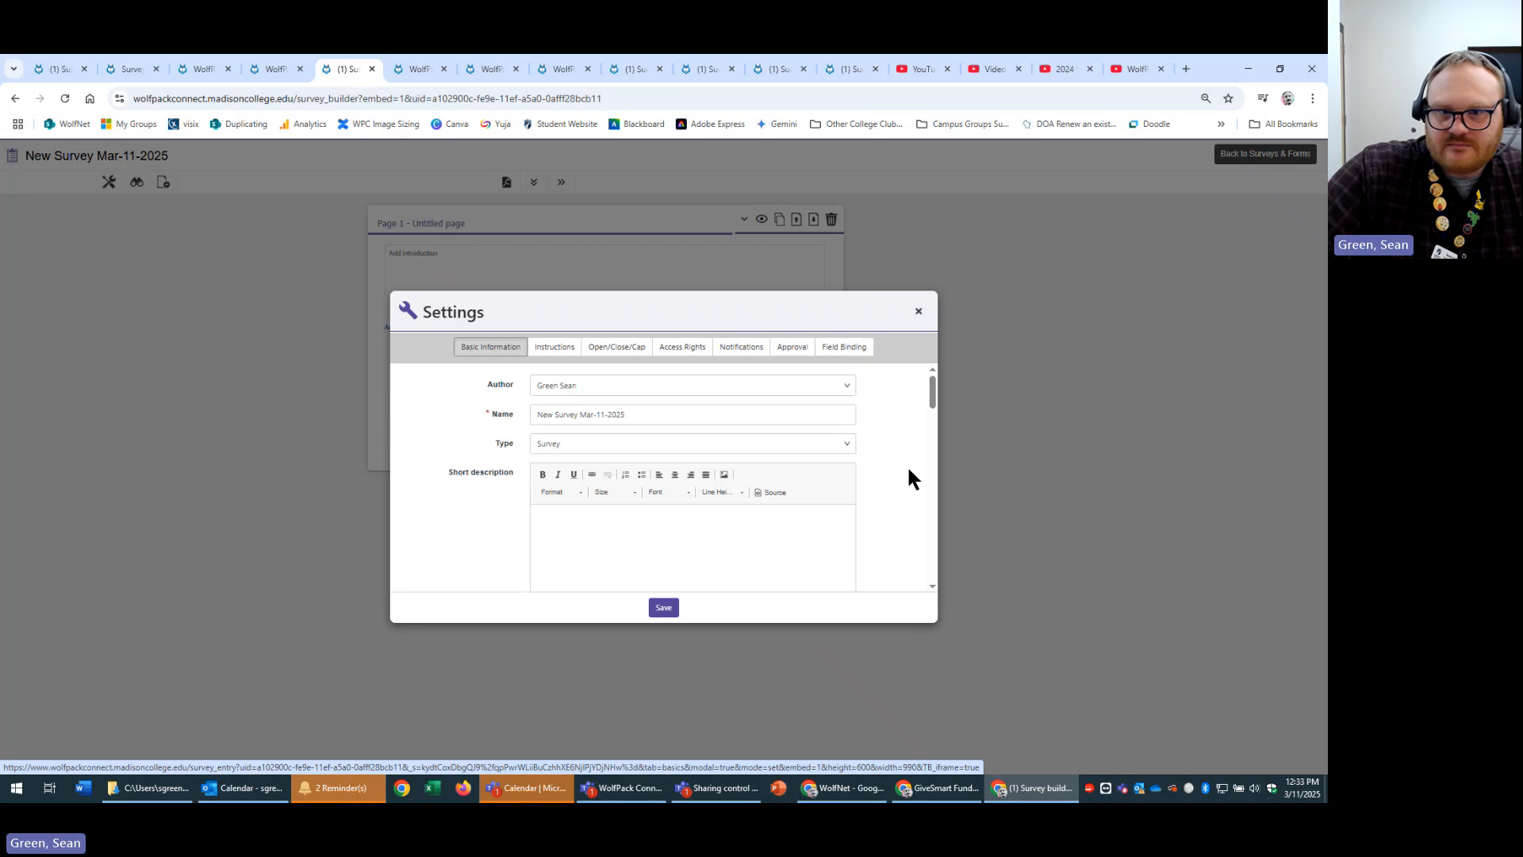
scroll(825, 492, down, 1)
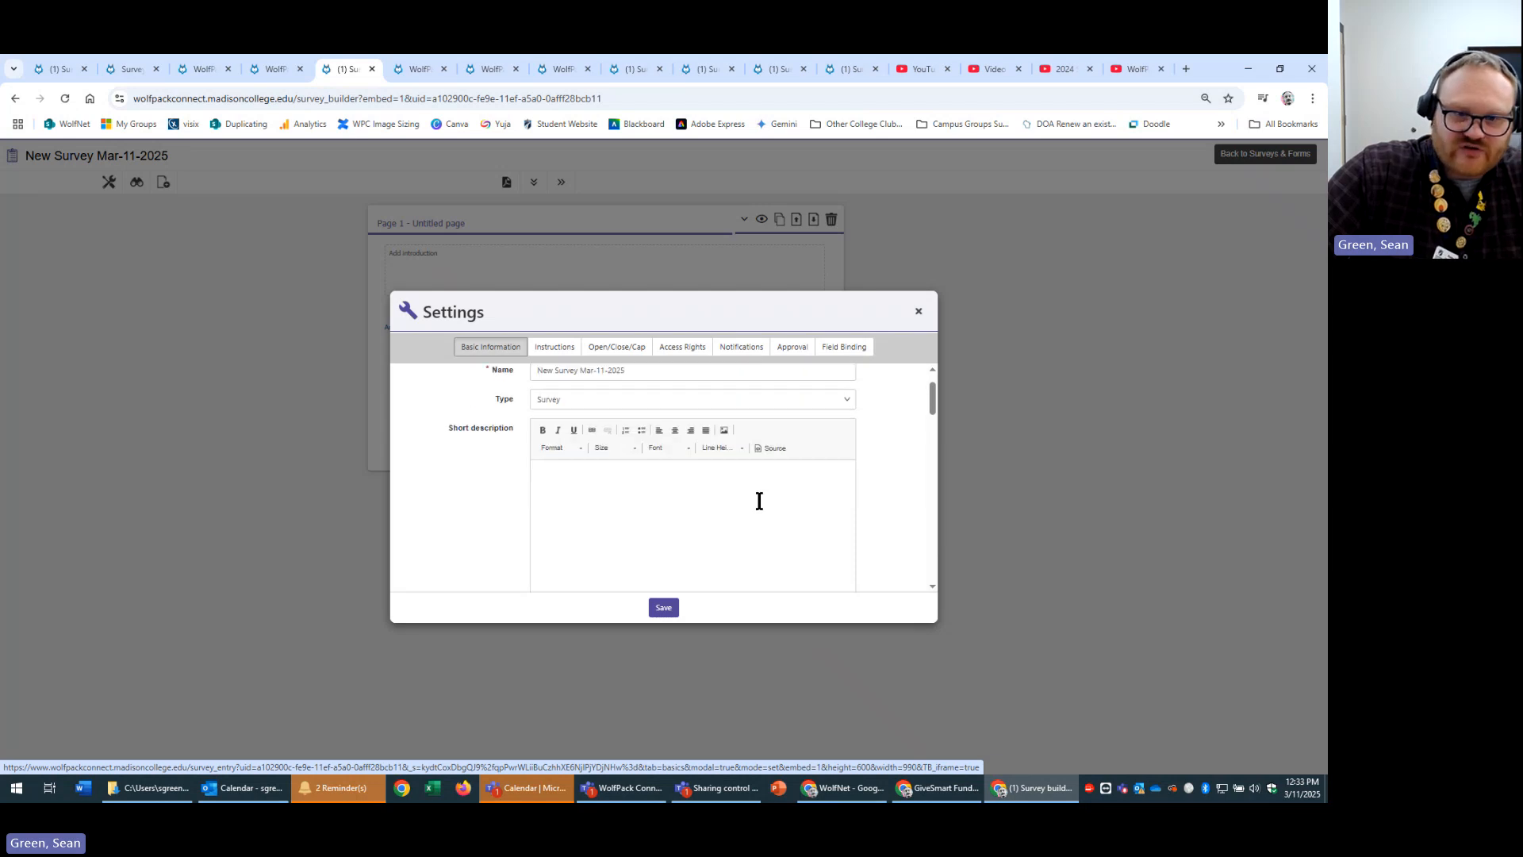
scroll(755, 500, up, 1)
click(825, 387)
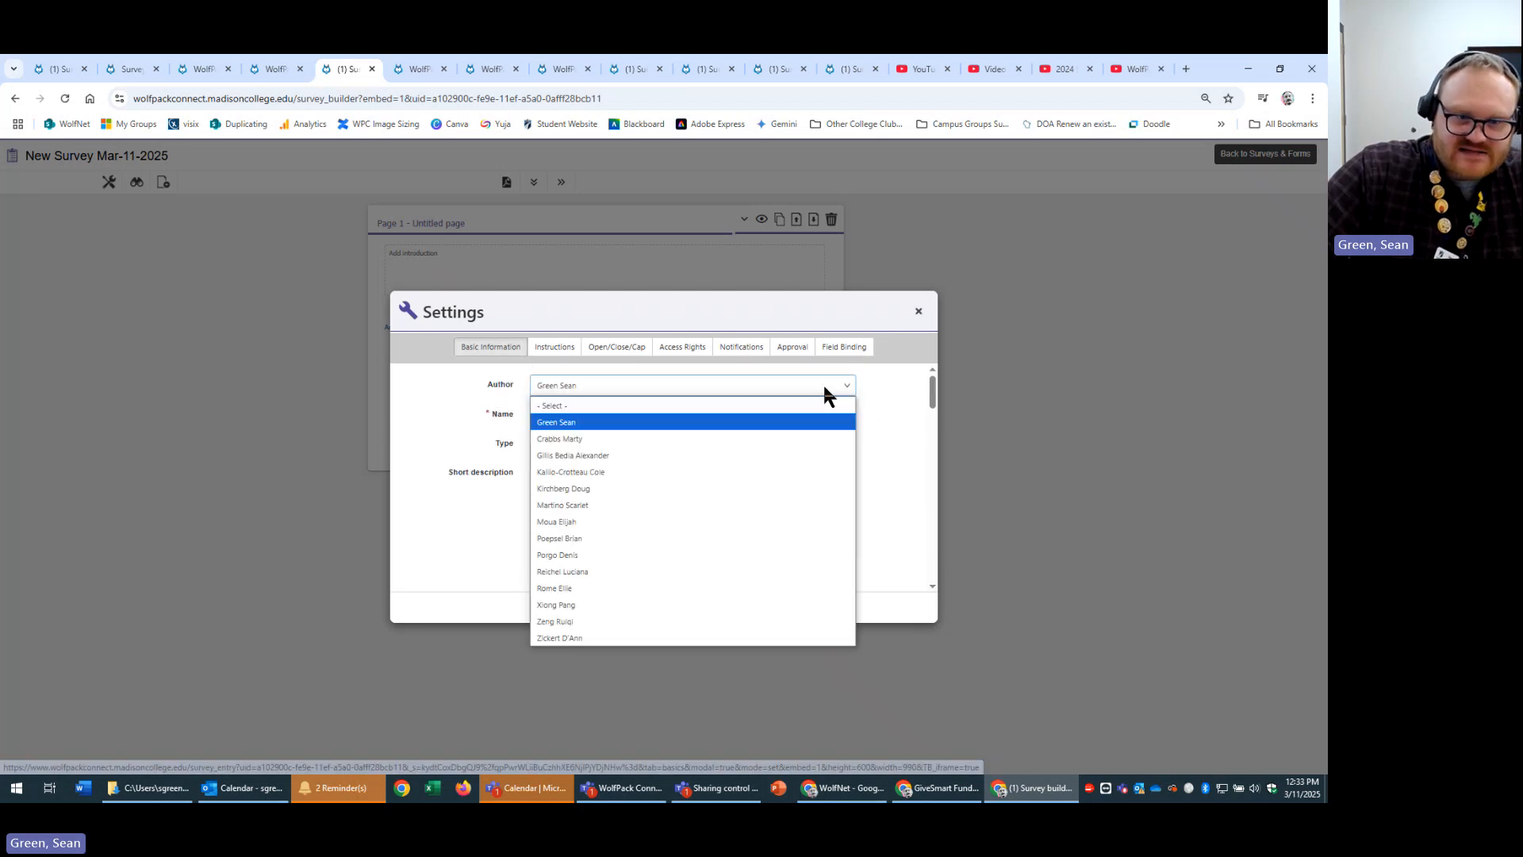
click(825, 387)
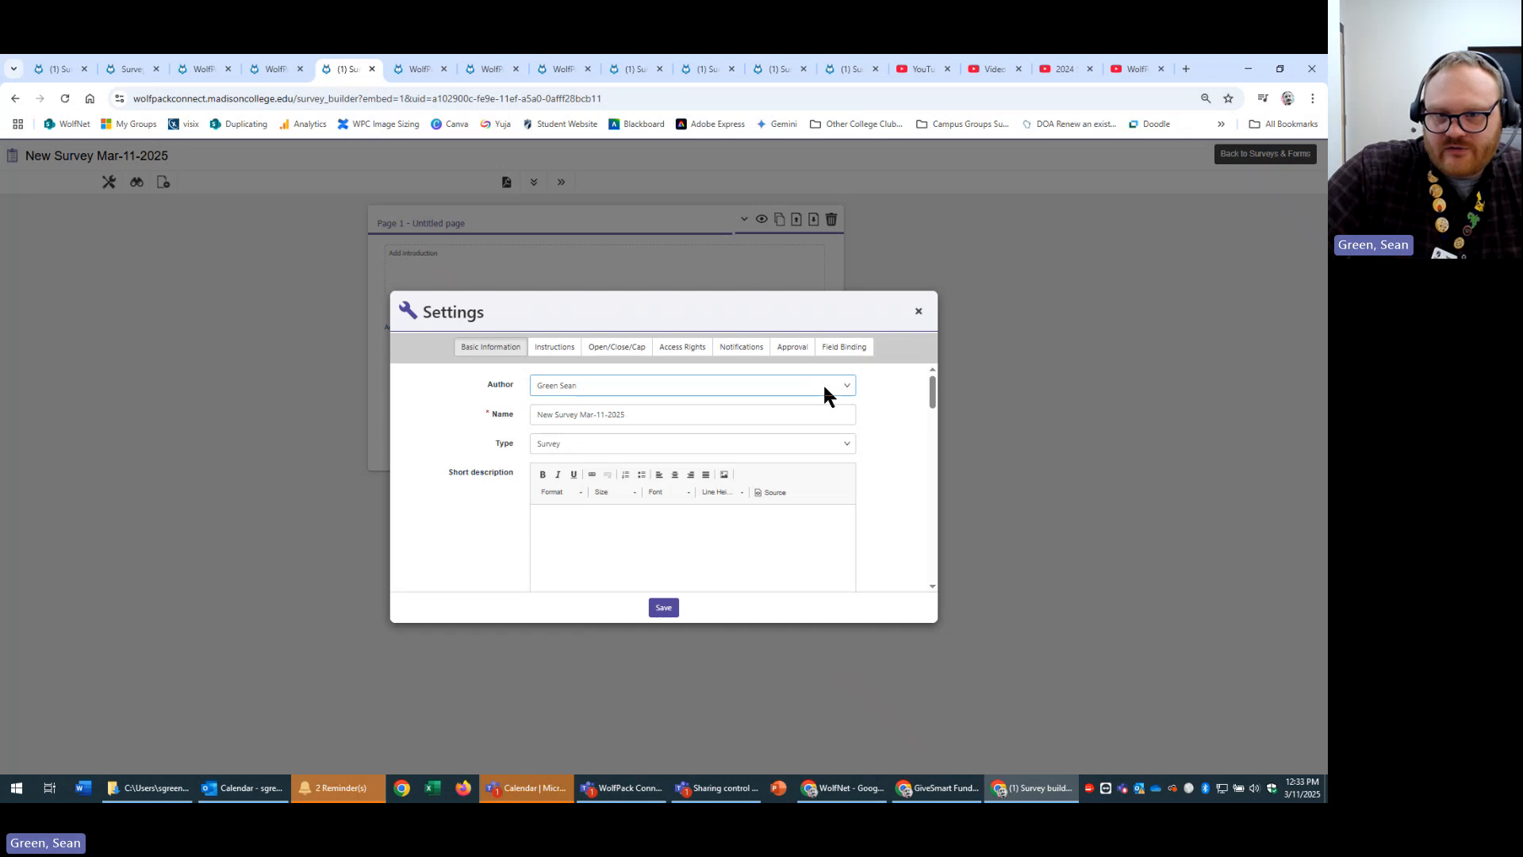
click(825, 388)
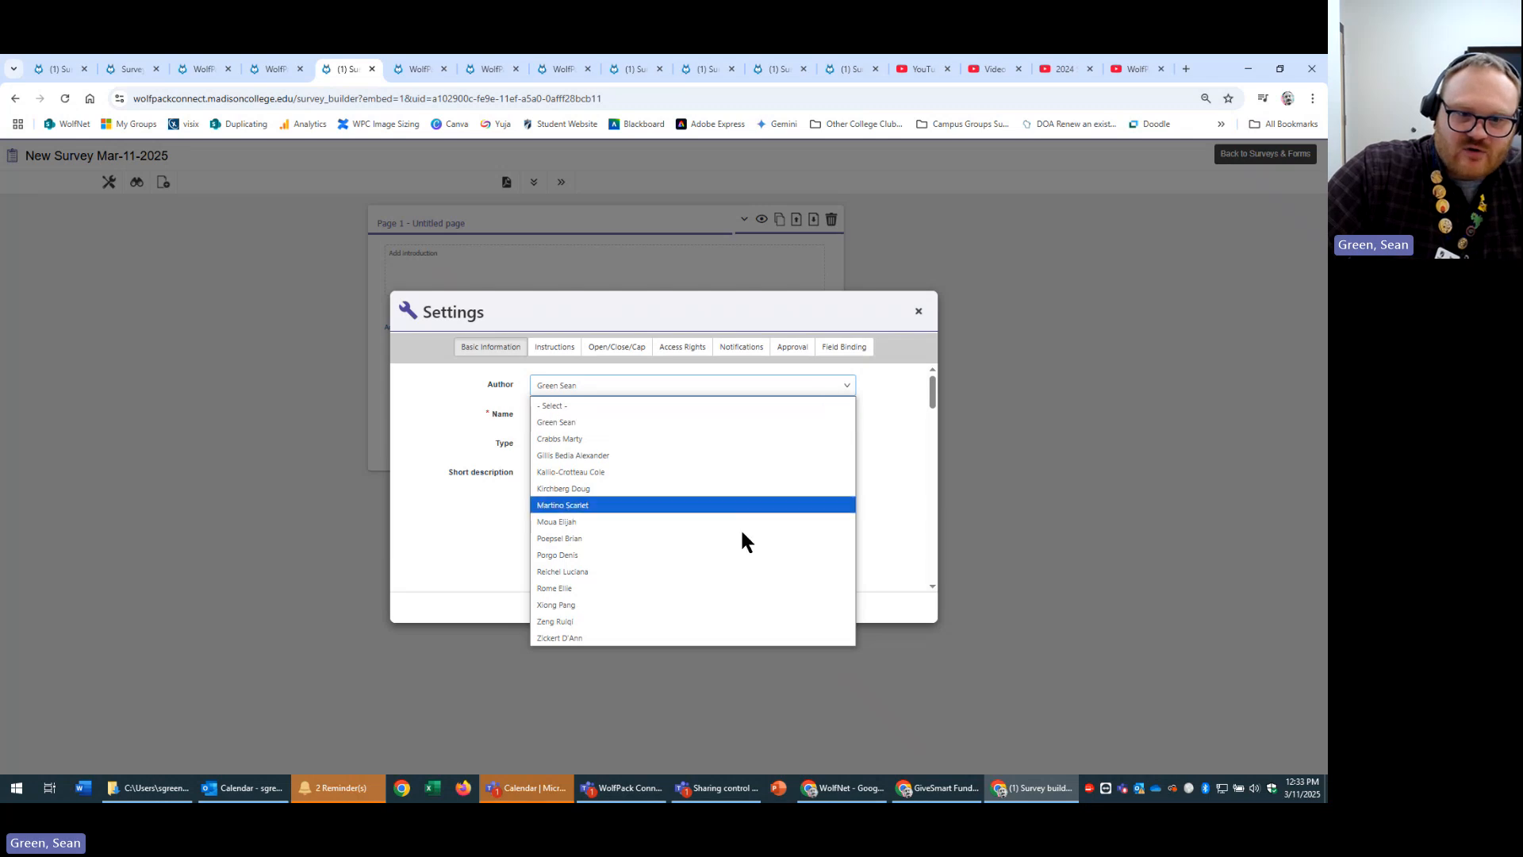
click(849, 389)
click(848, 388)
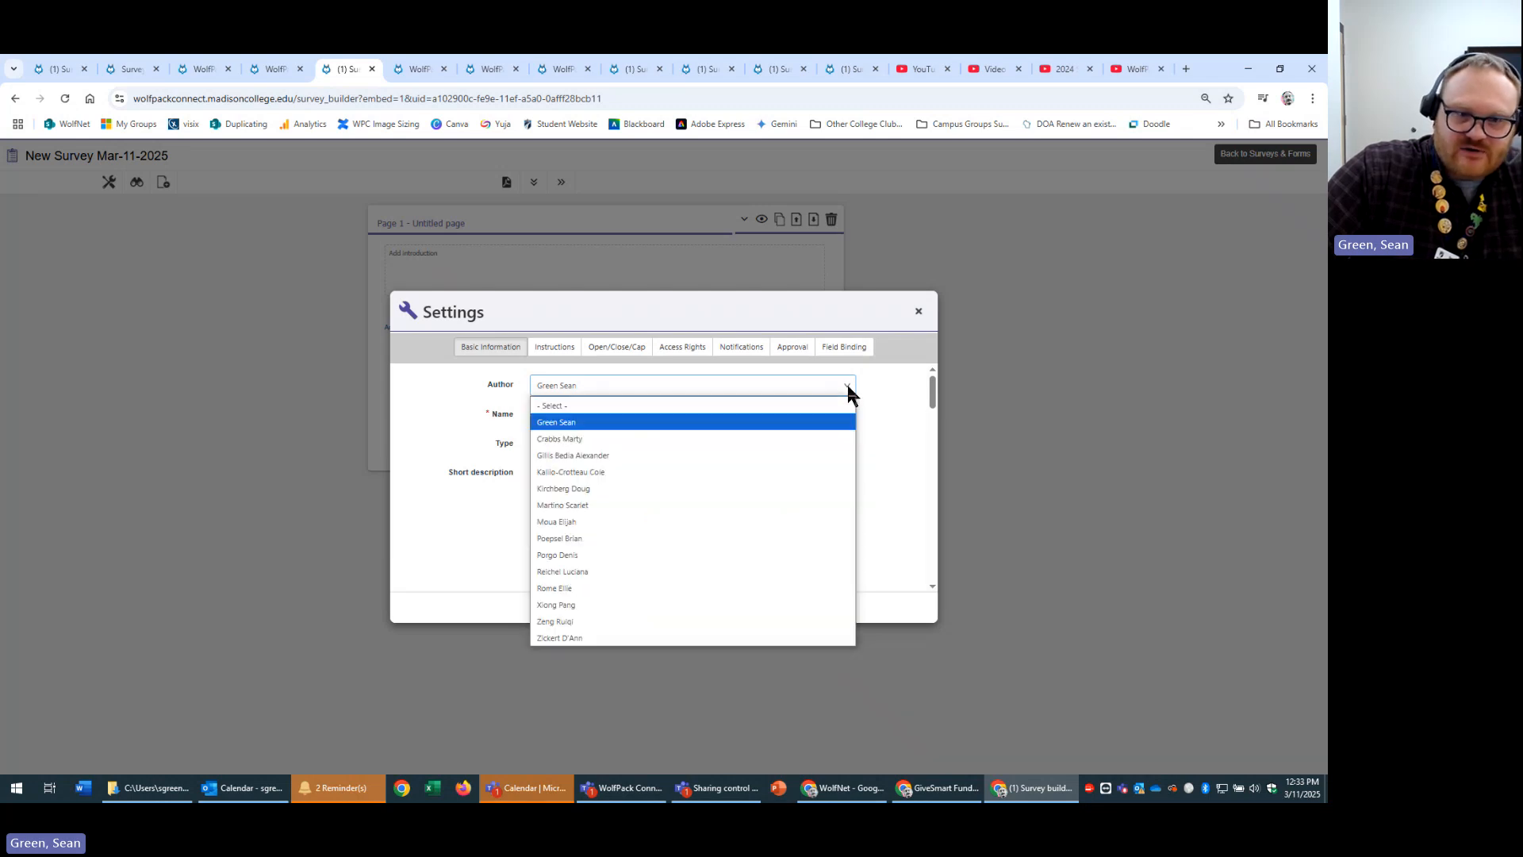
click(888, 392)
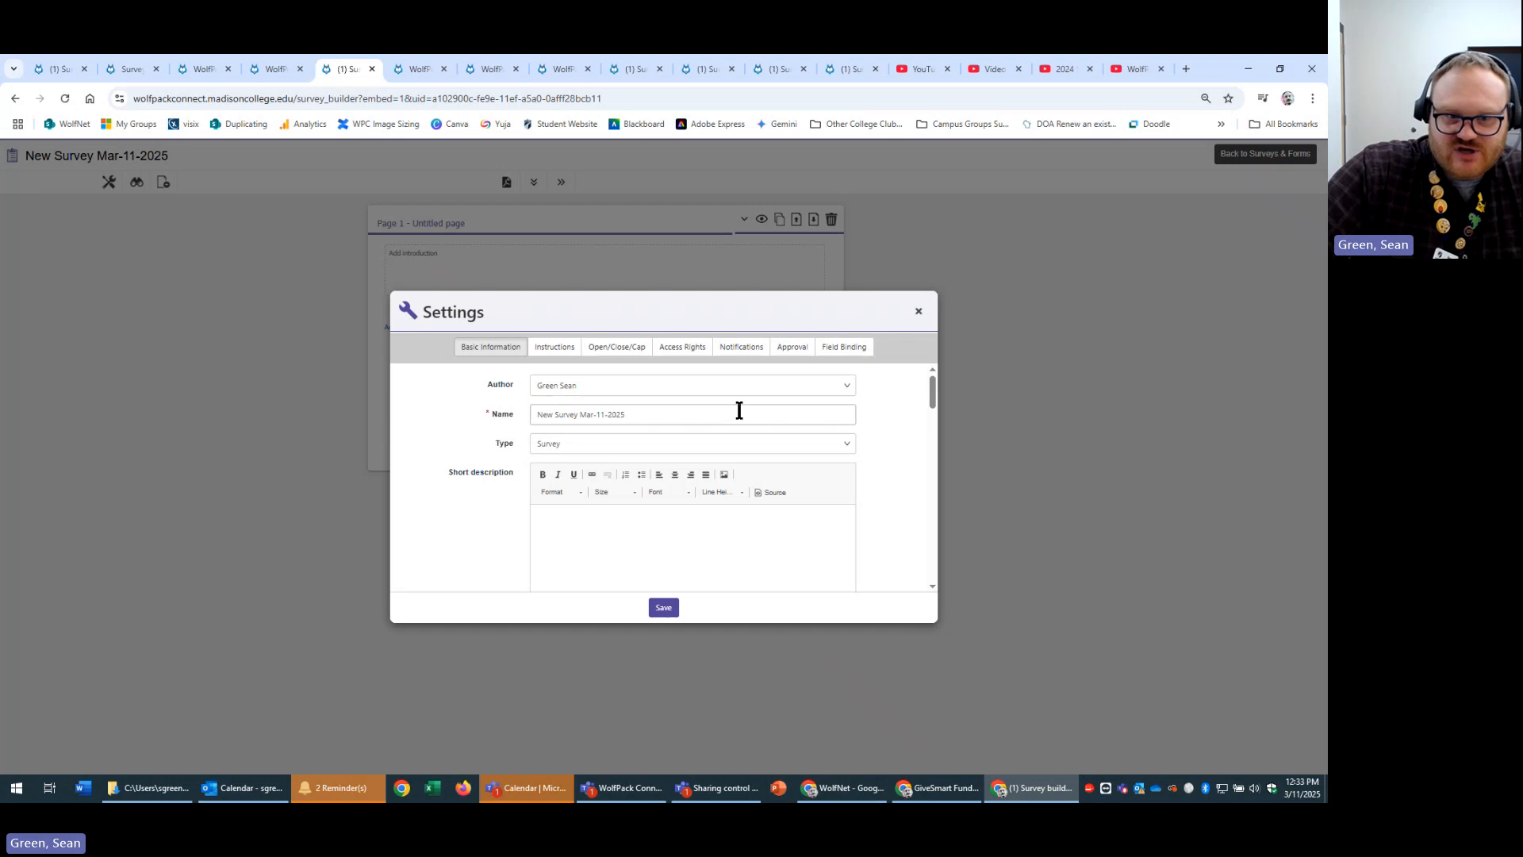
triple_click(817, 415)
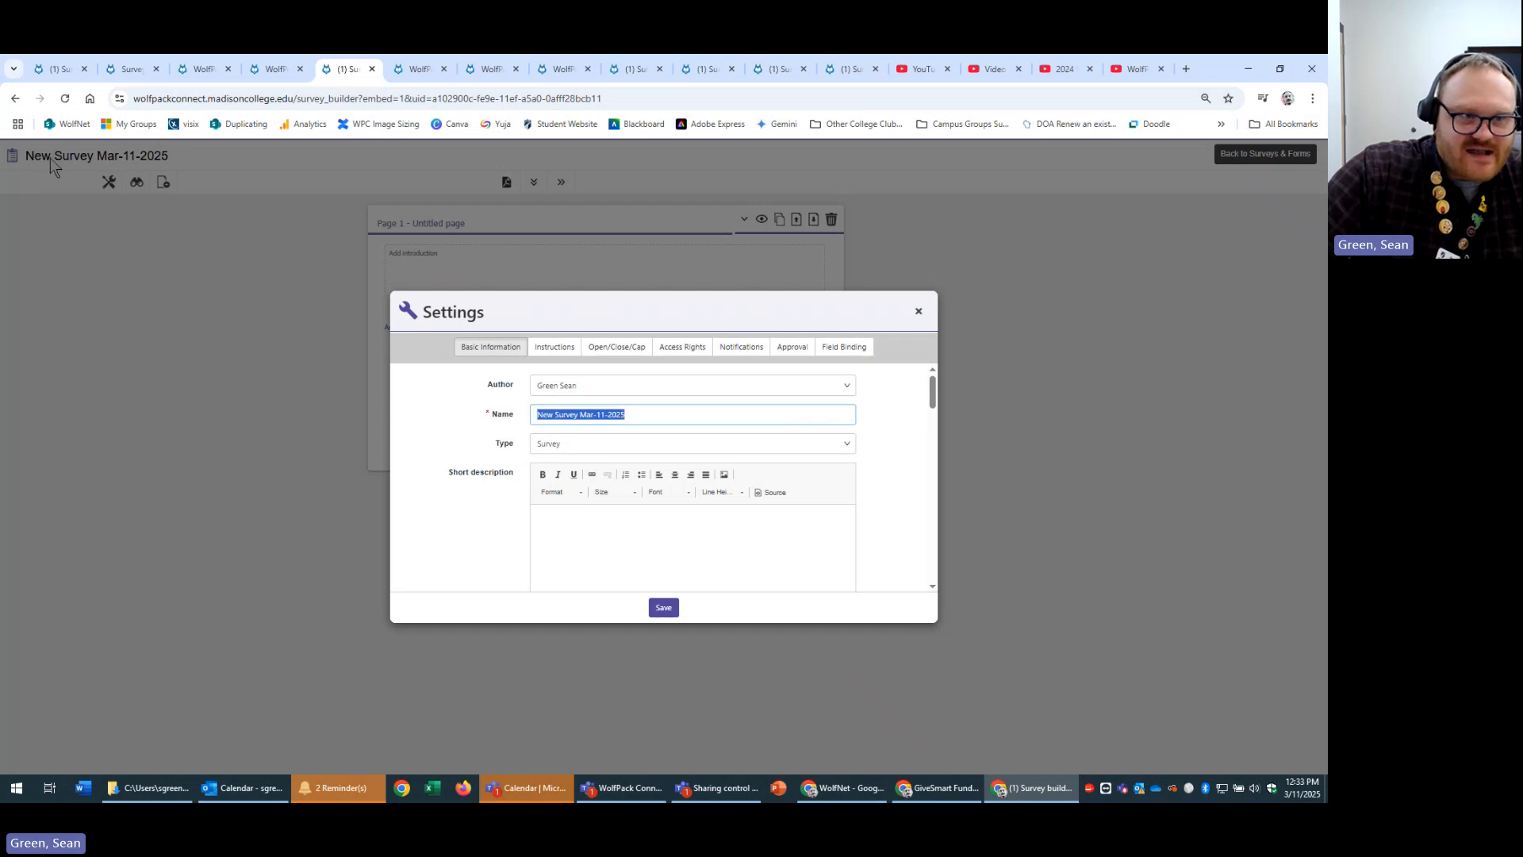
triple_click(650, 412)
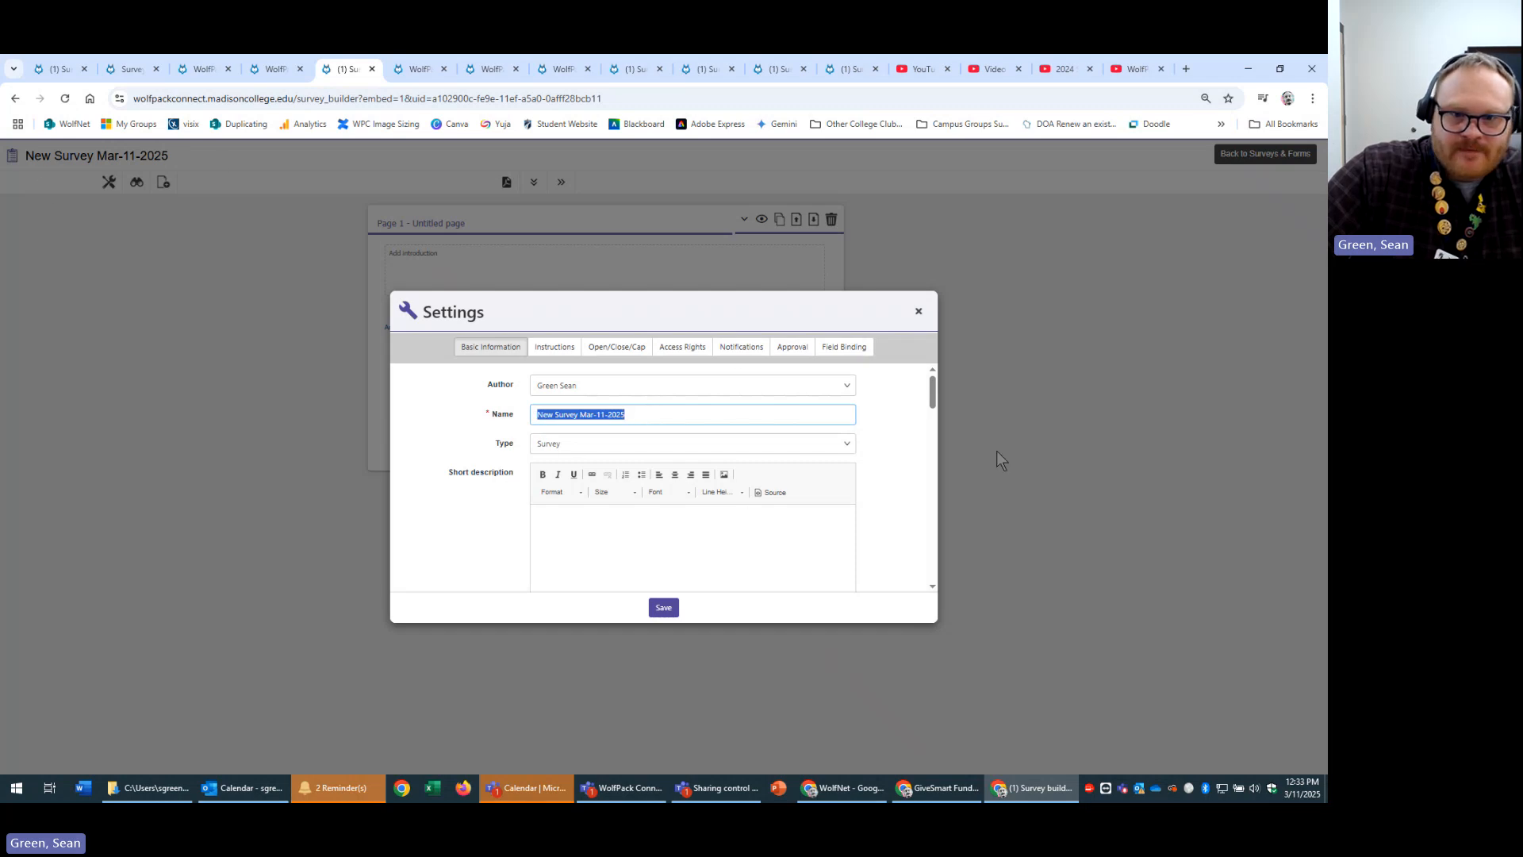
click(846, 446)
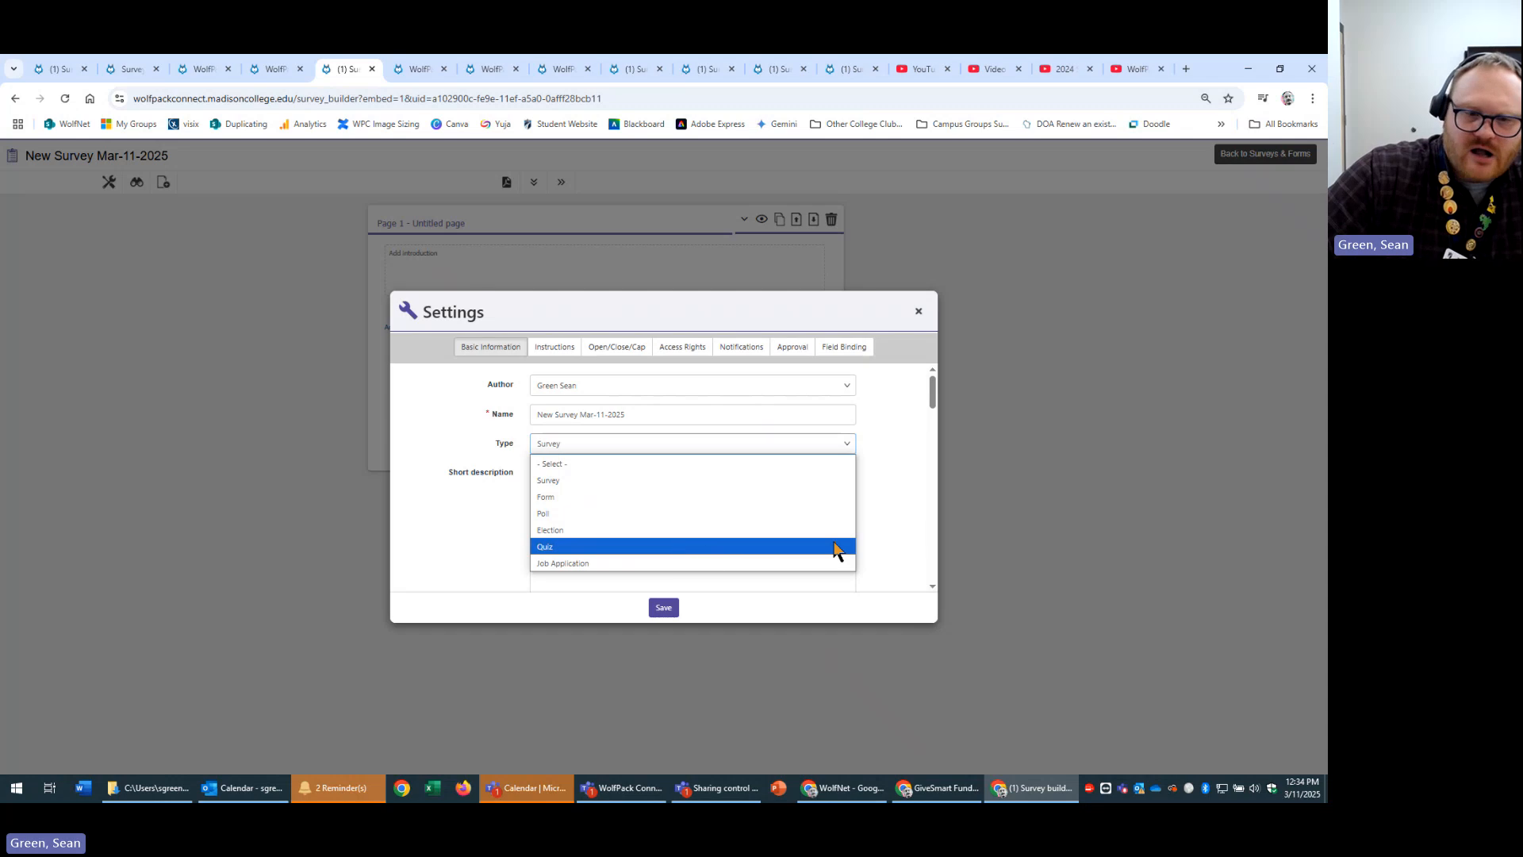
click(885, 479)
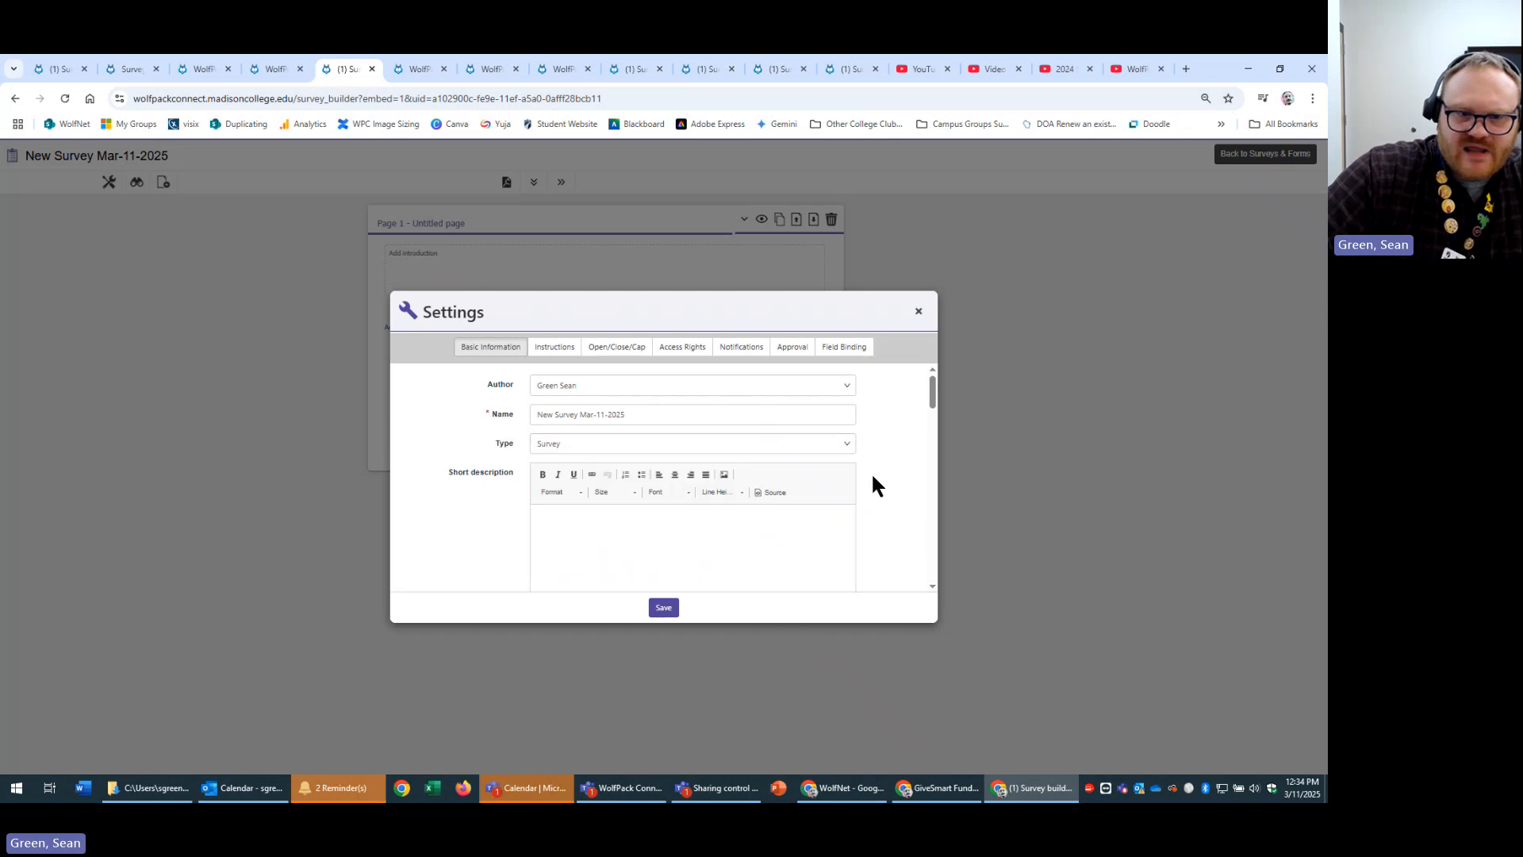
scroll(872, 487, down, 1)
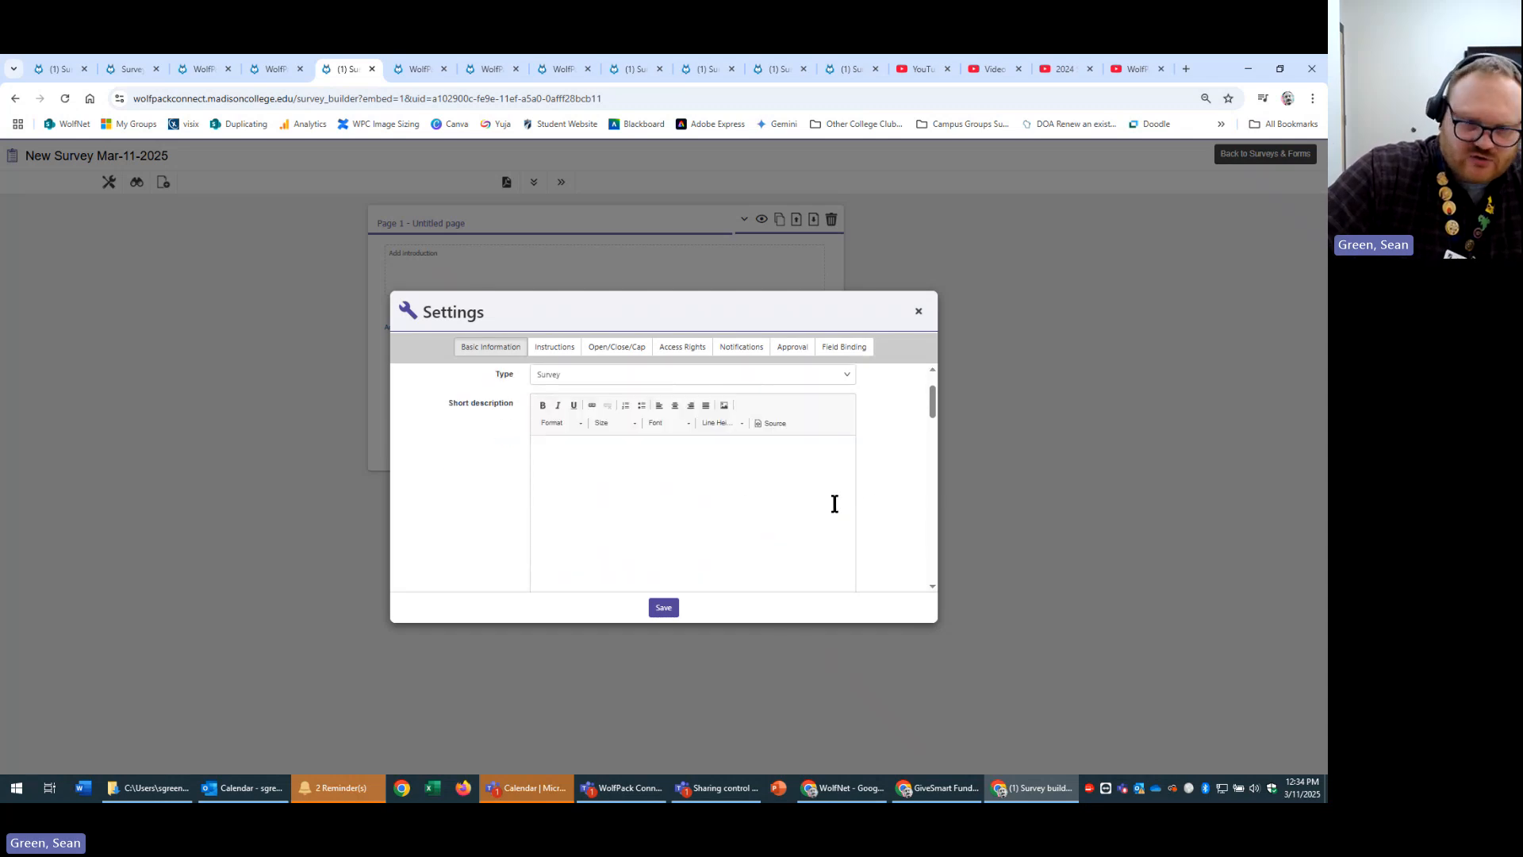
Move through the open tabs to the Favorite Color Poll, preview it, and highlight its description.
click(407, 67)
click(486, 67)
click(560, 67)
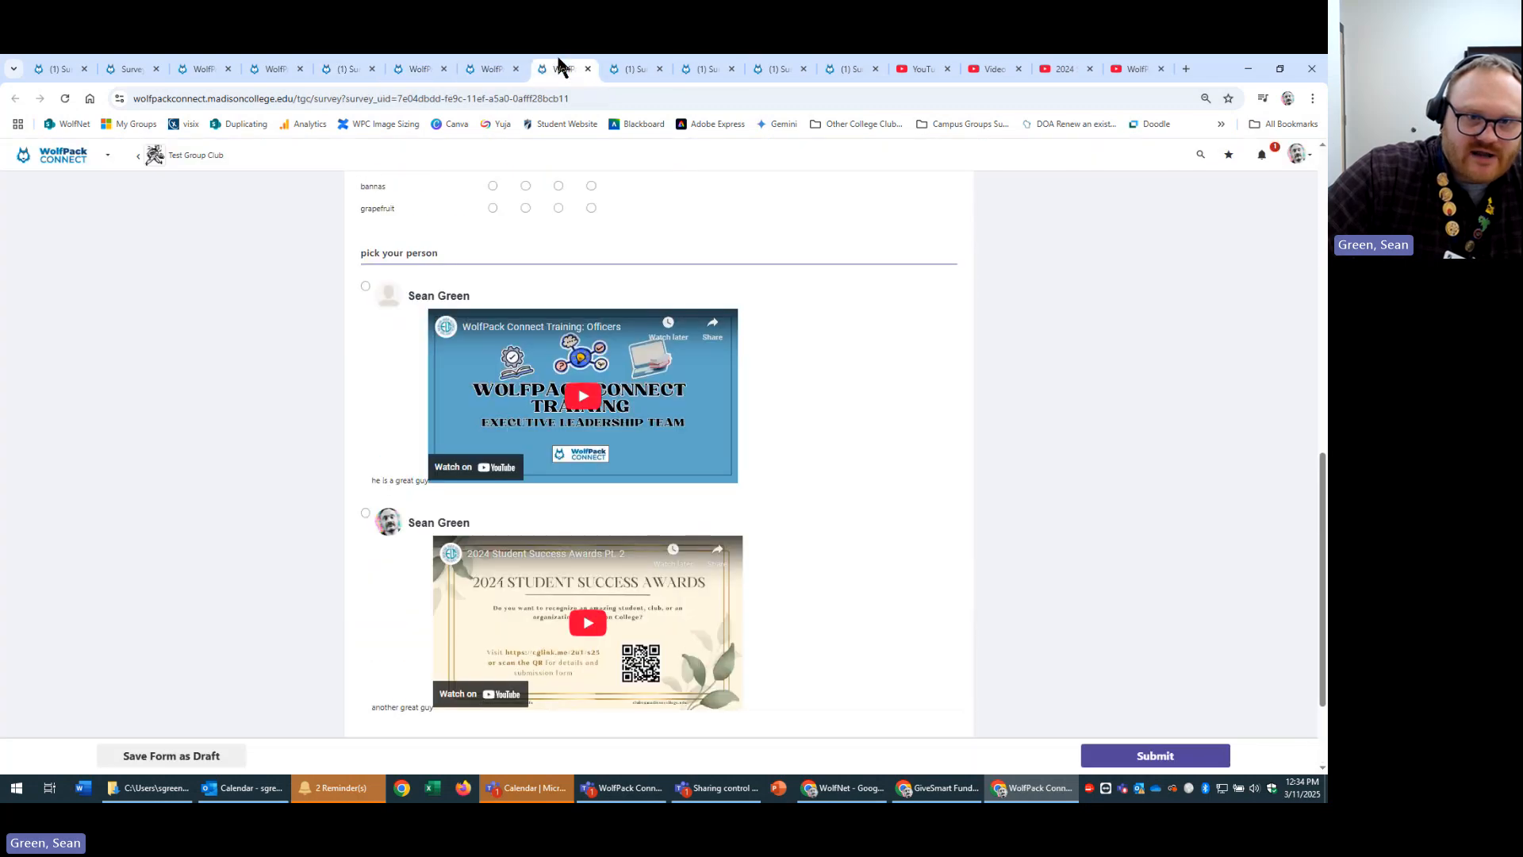
click(622, 68)
click(696, 68)
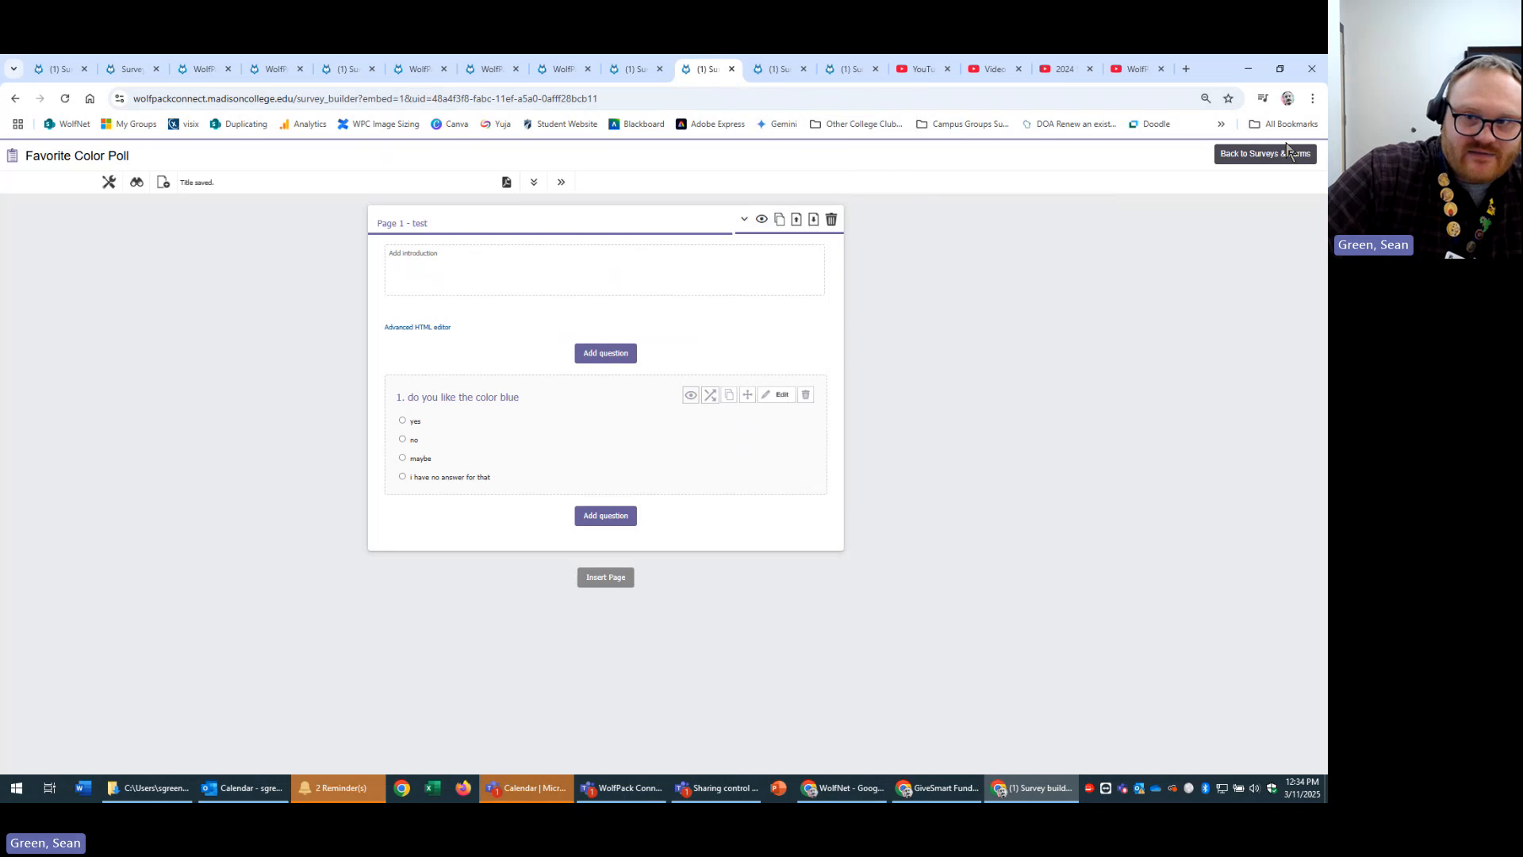
click(136, 186)
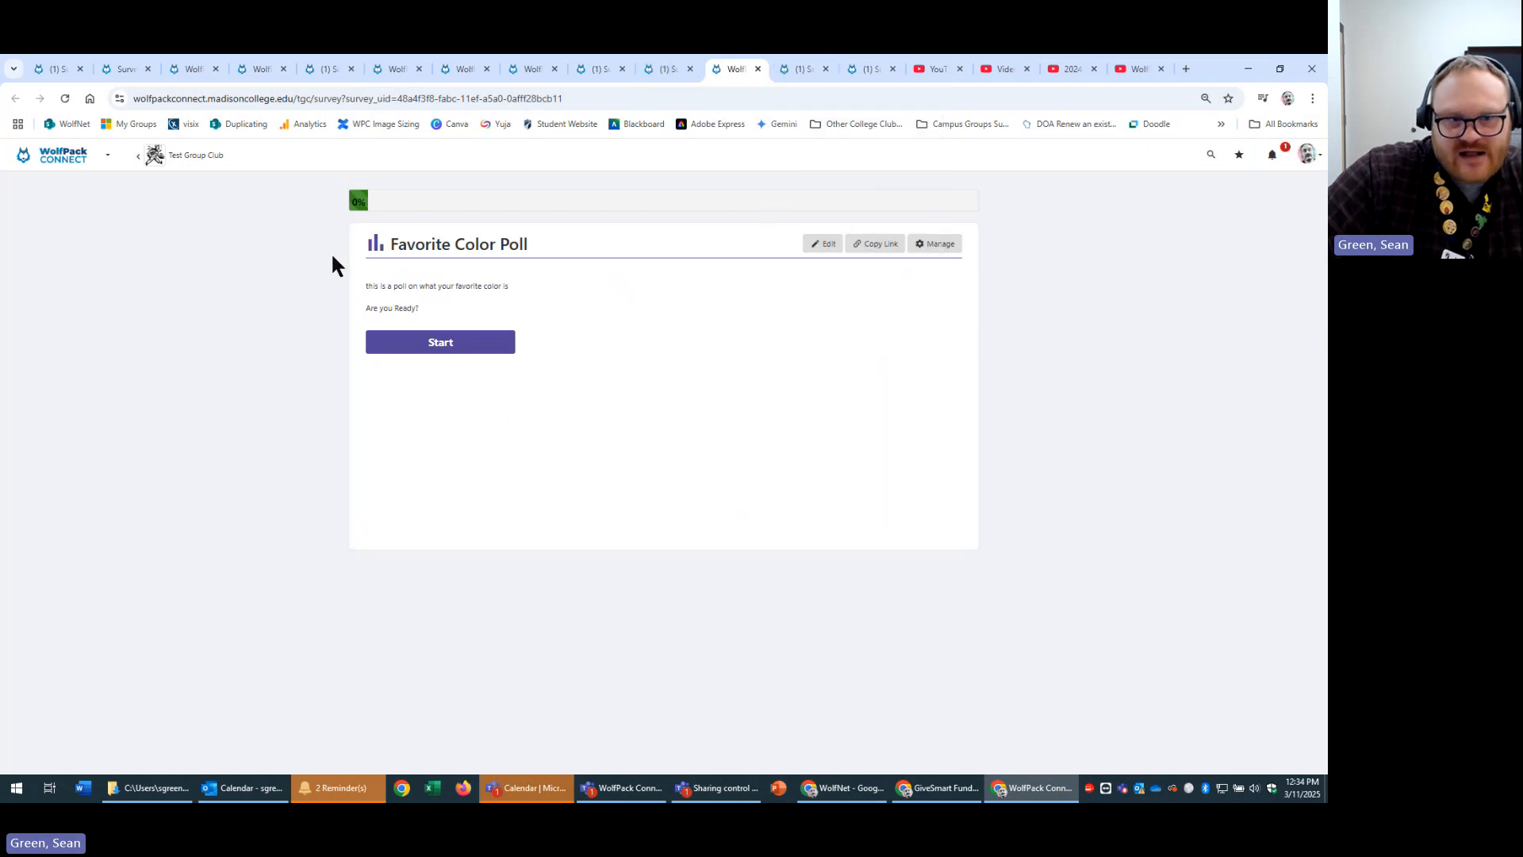
drag(426, 291, 724, 325)
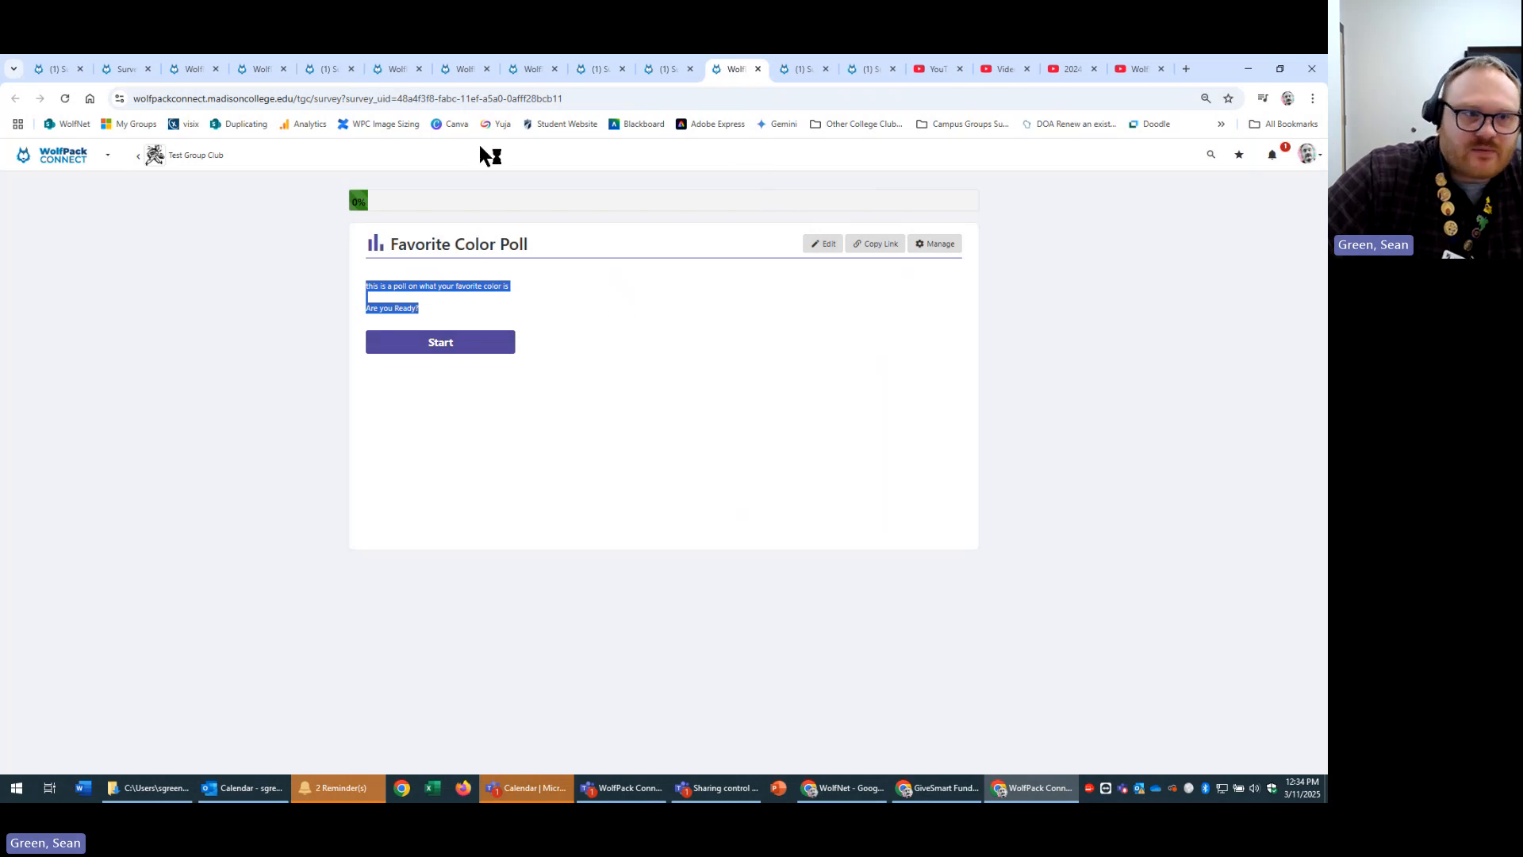
Cycle through the other open tabs, then open the Favorite Color Poll for editing from its preview.
click(129, 67)
click(179, 67)
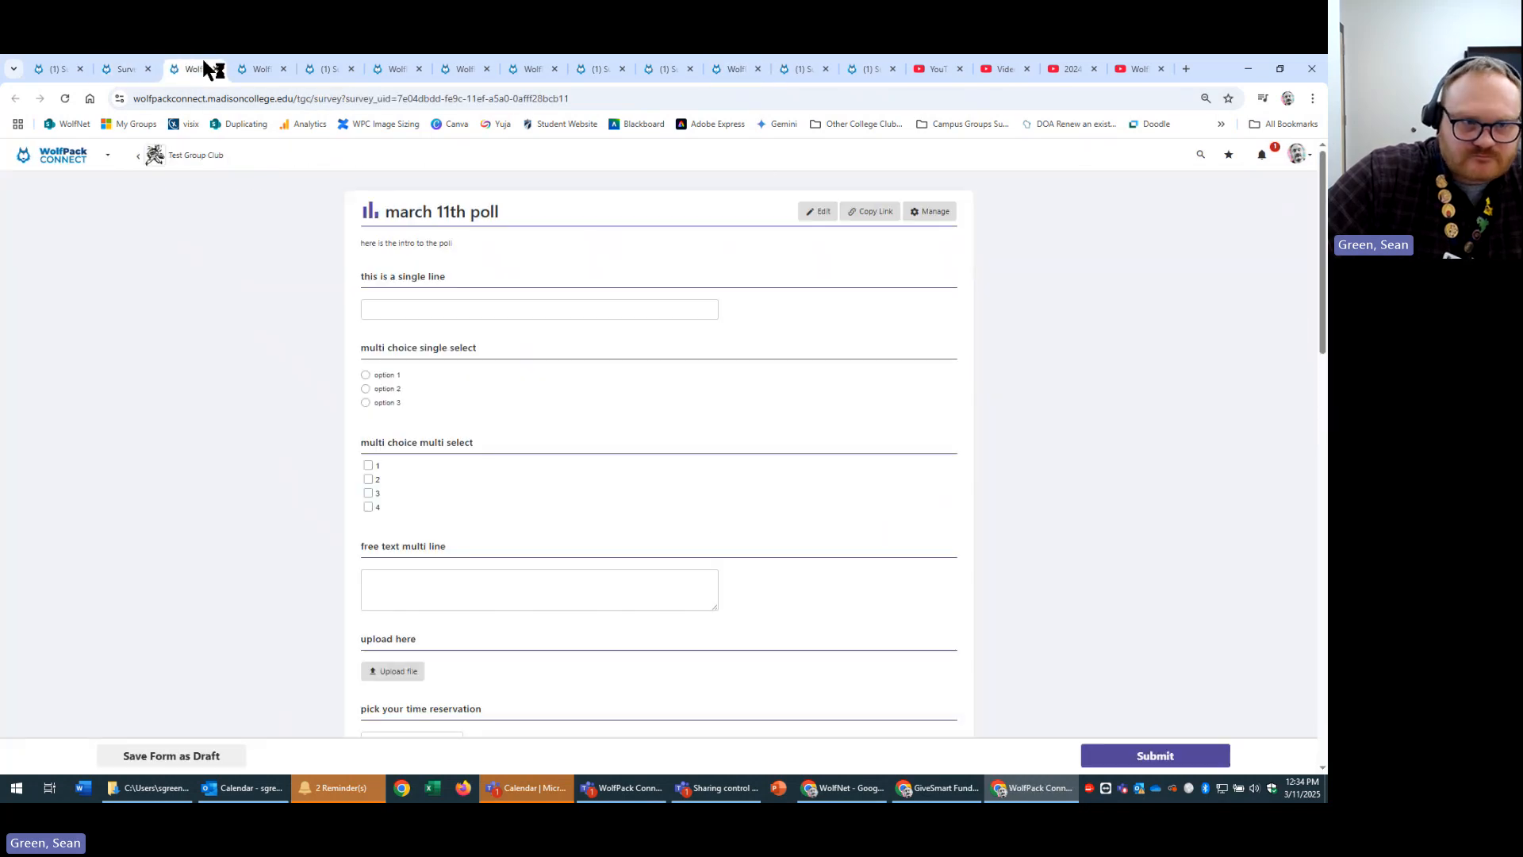
click(262, 69)
click(329, 69)
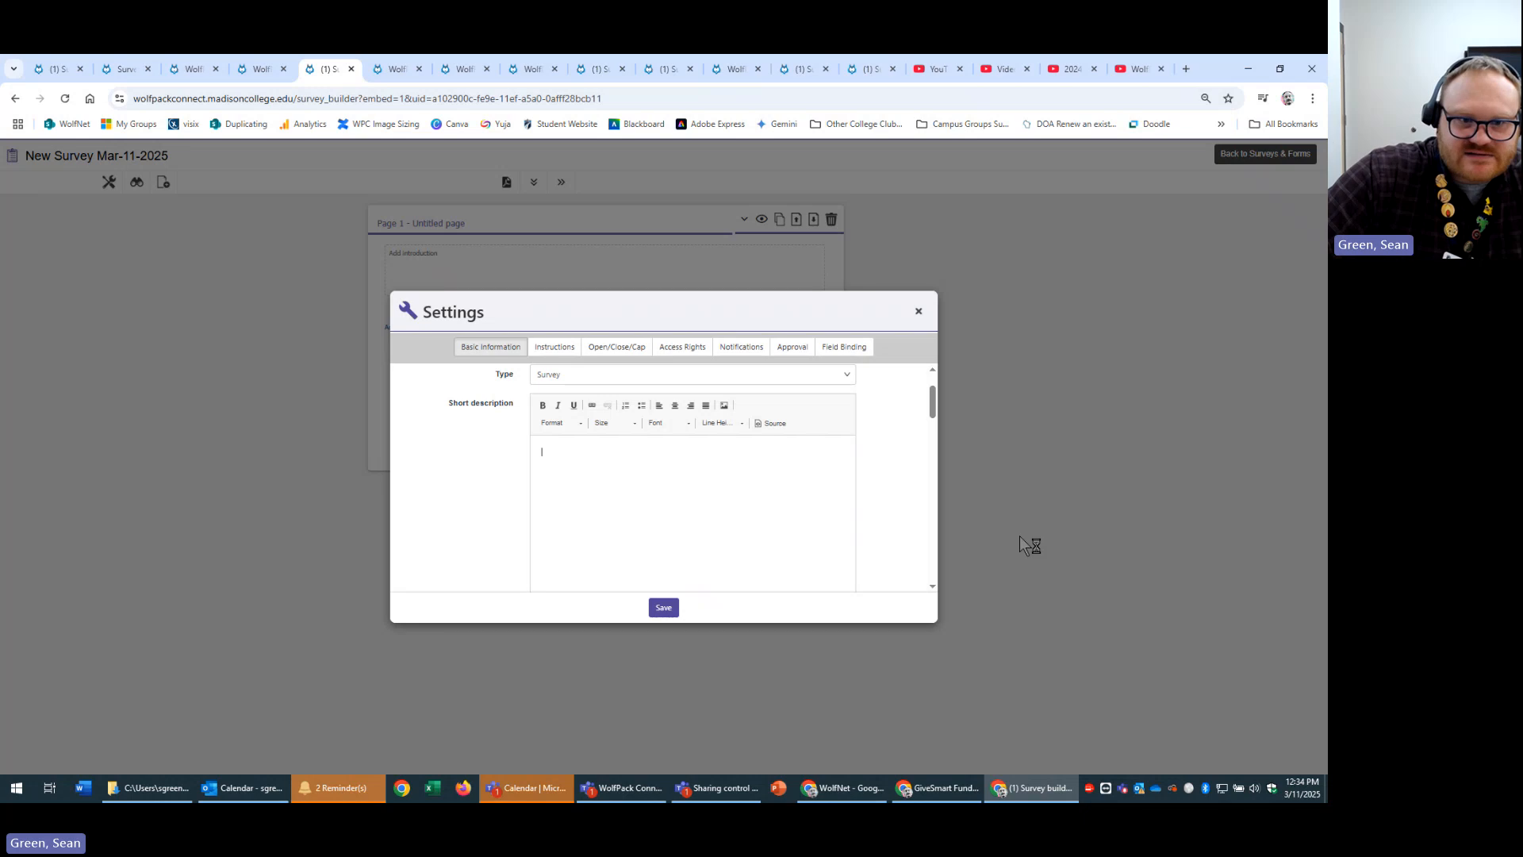
scroll(877, 460, down, 3)
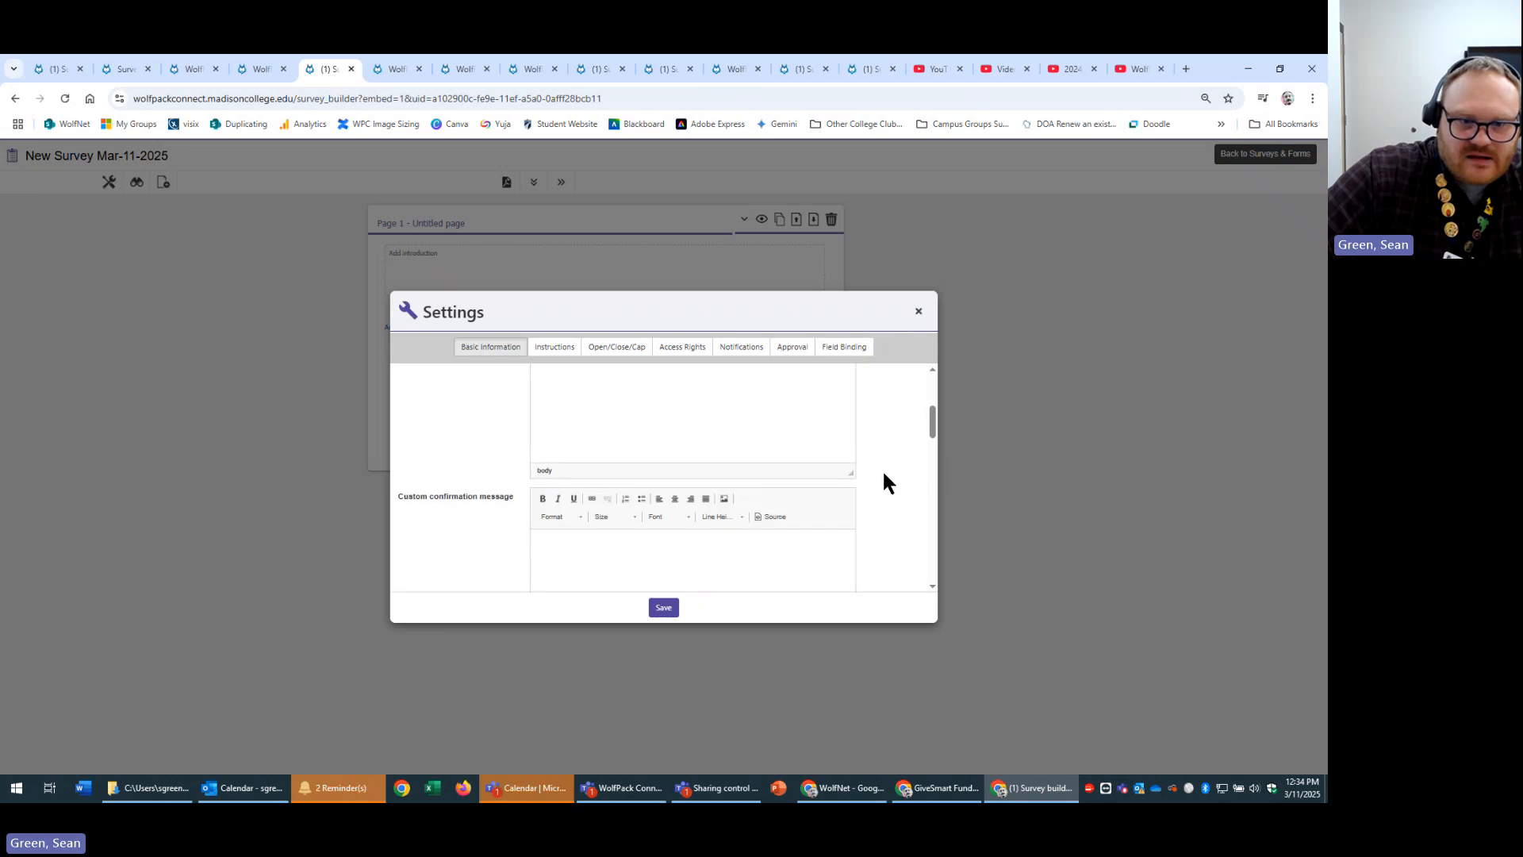
scroll(879, 486, down, 2)
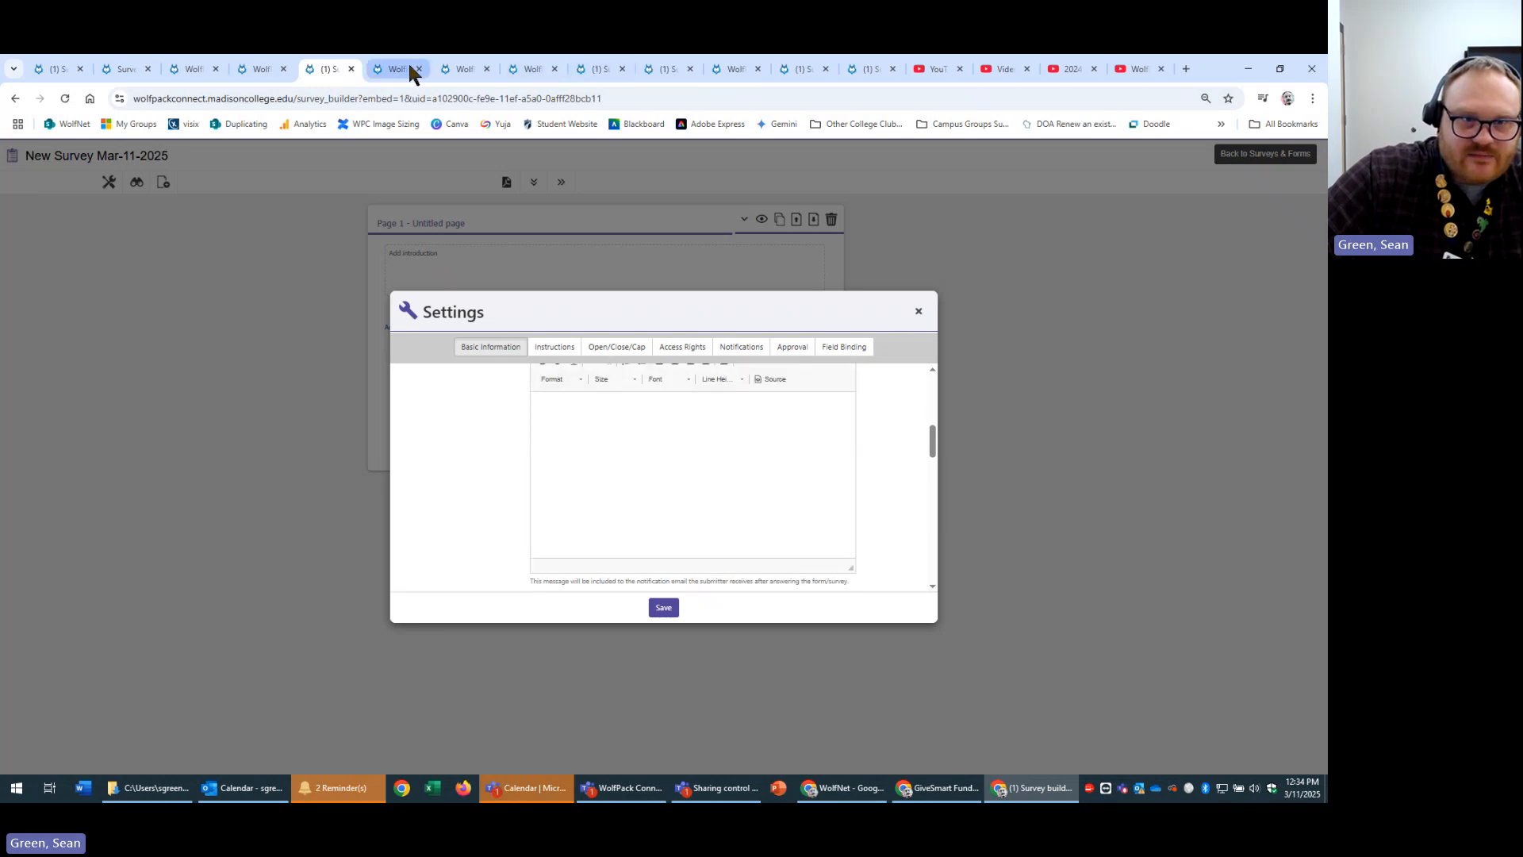
click(607, 69)
click(665, 69)
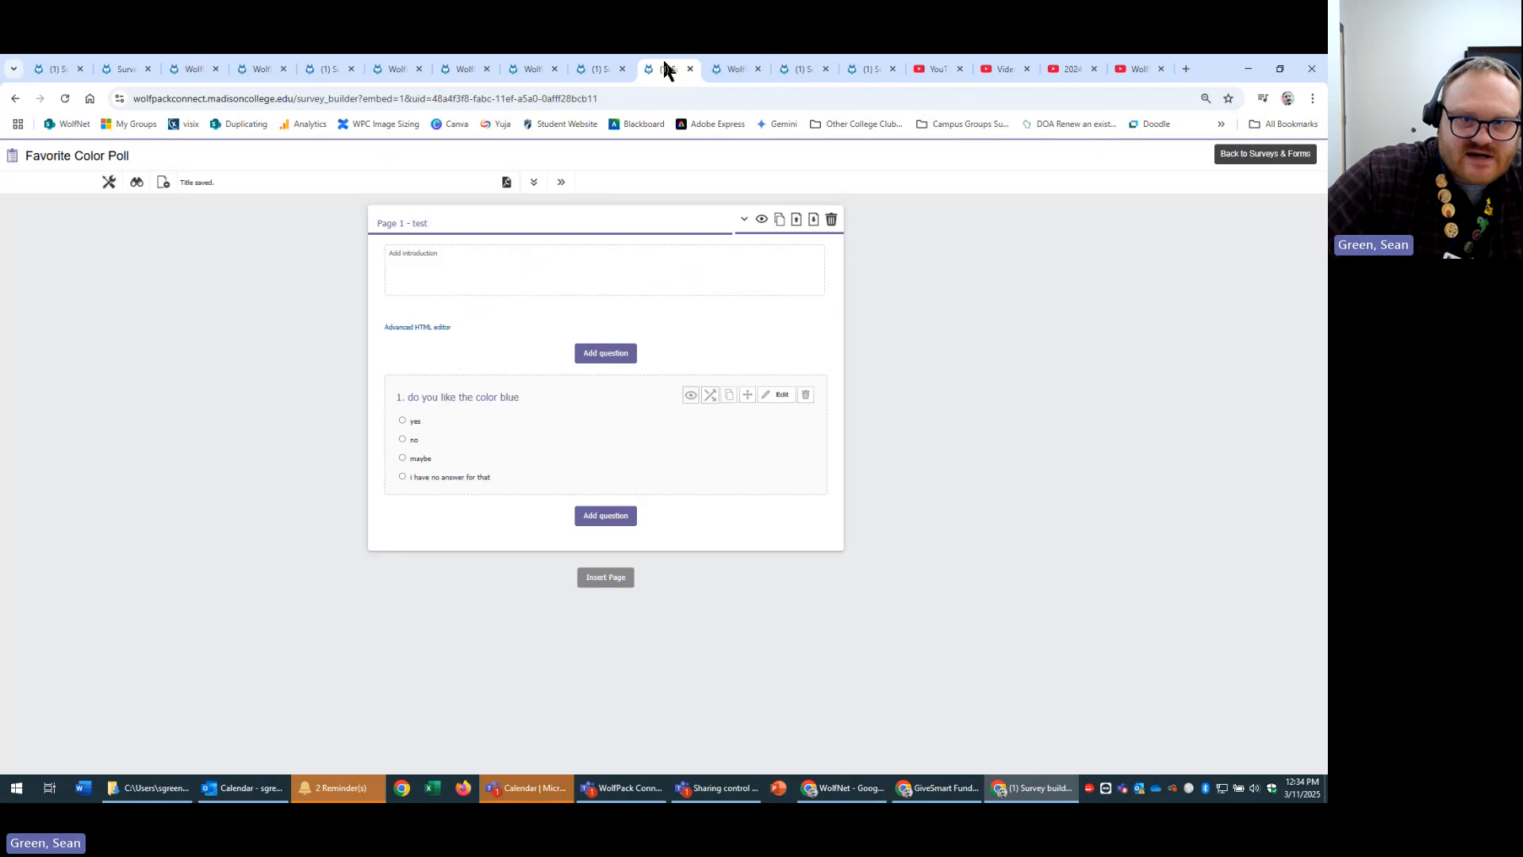
click(720, 67)
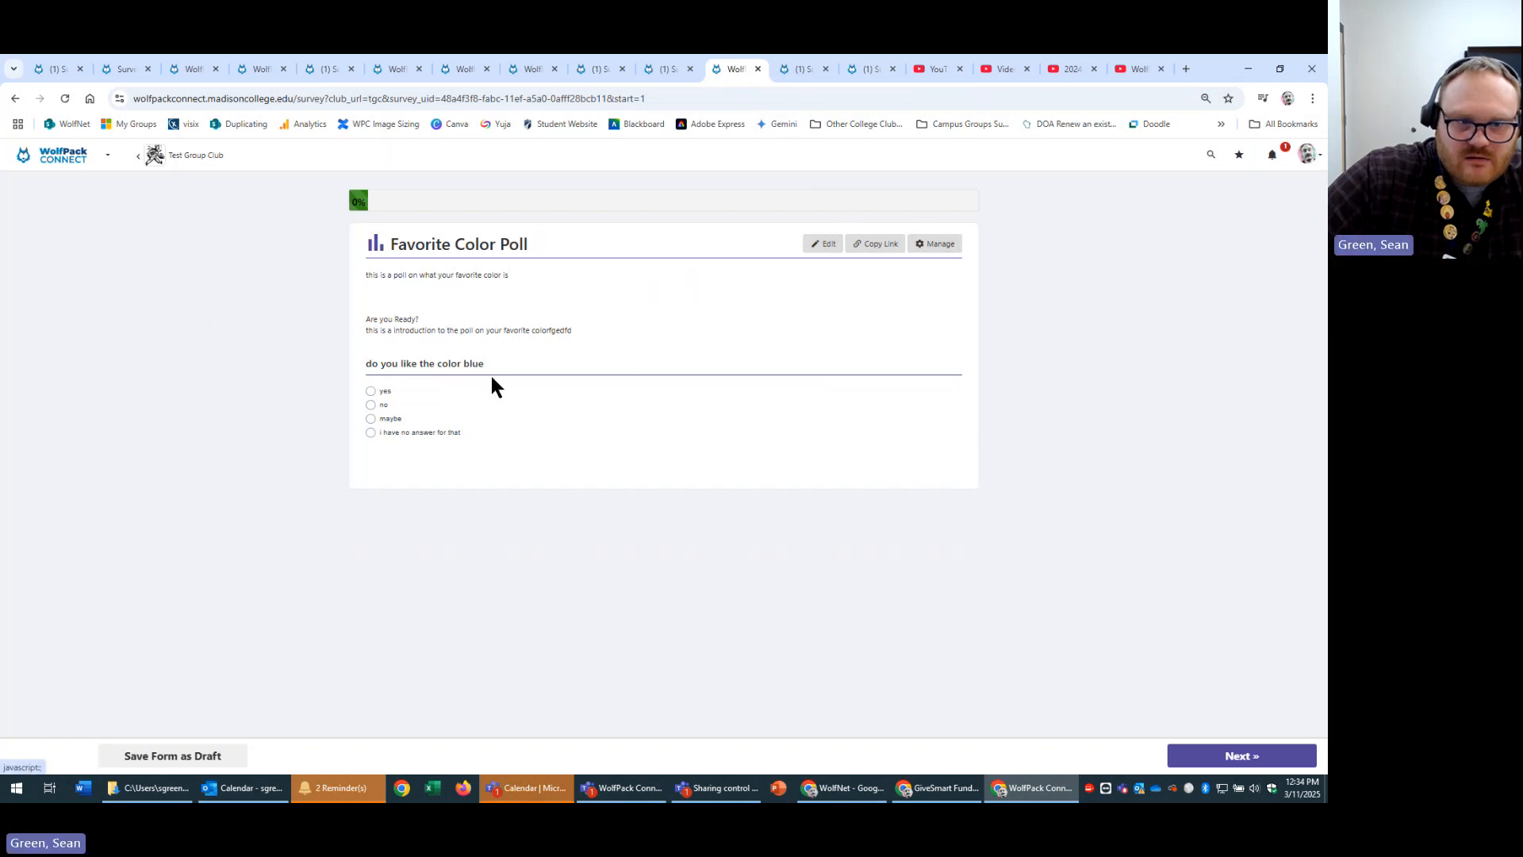
click(839, 244)
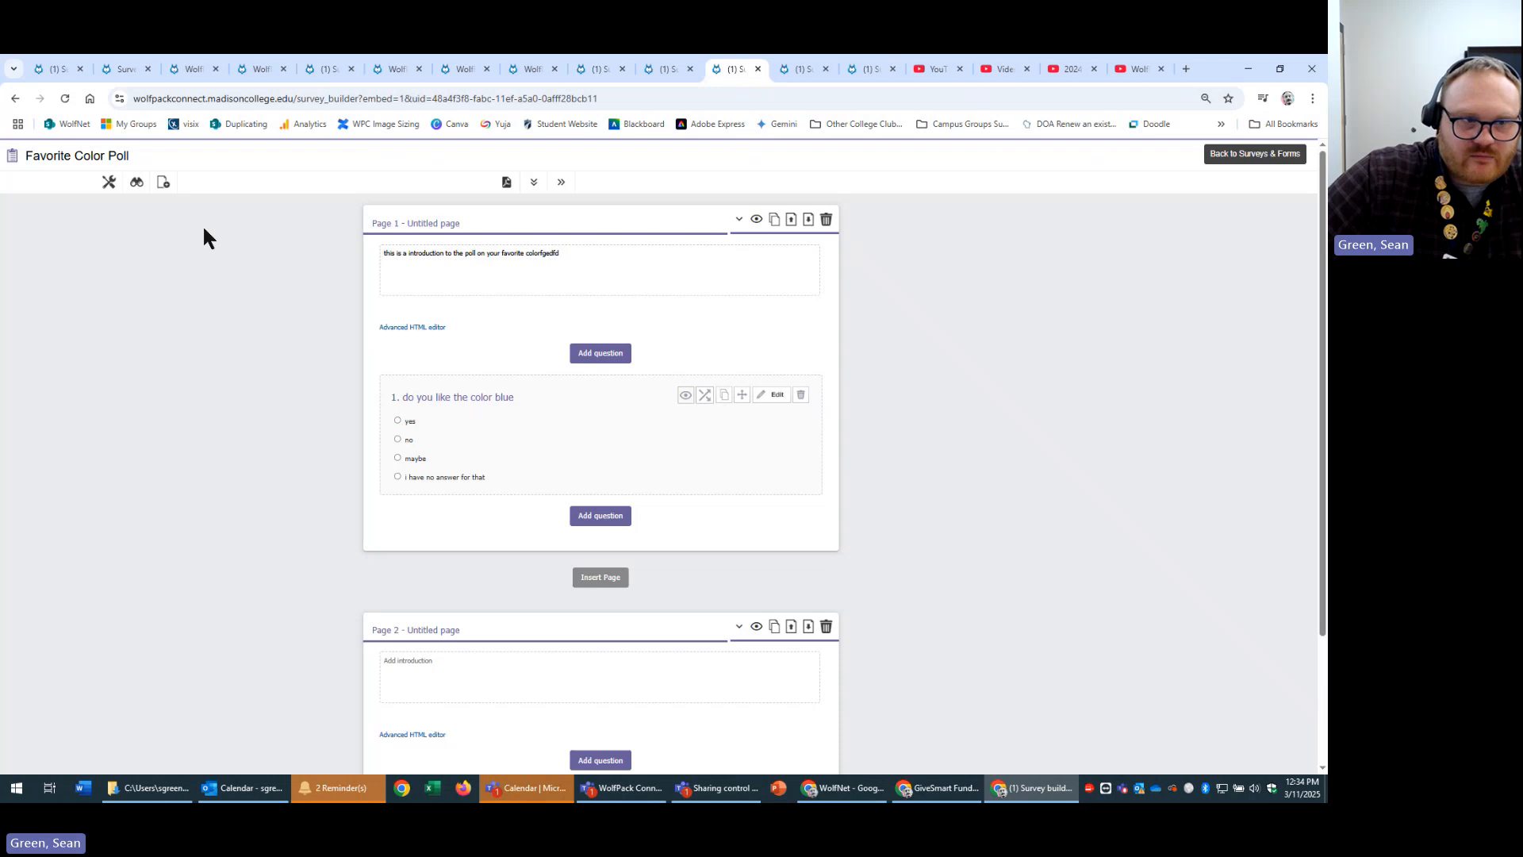
Review the Favorite Color Poll's settings and its custom confirmation message, then close them unchanged.
click(108, 184)
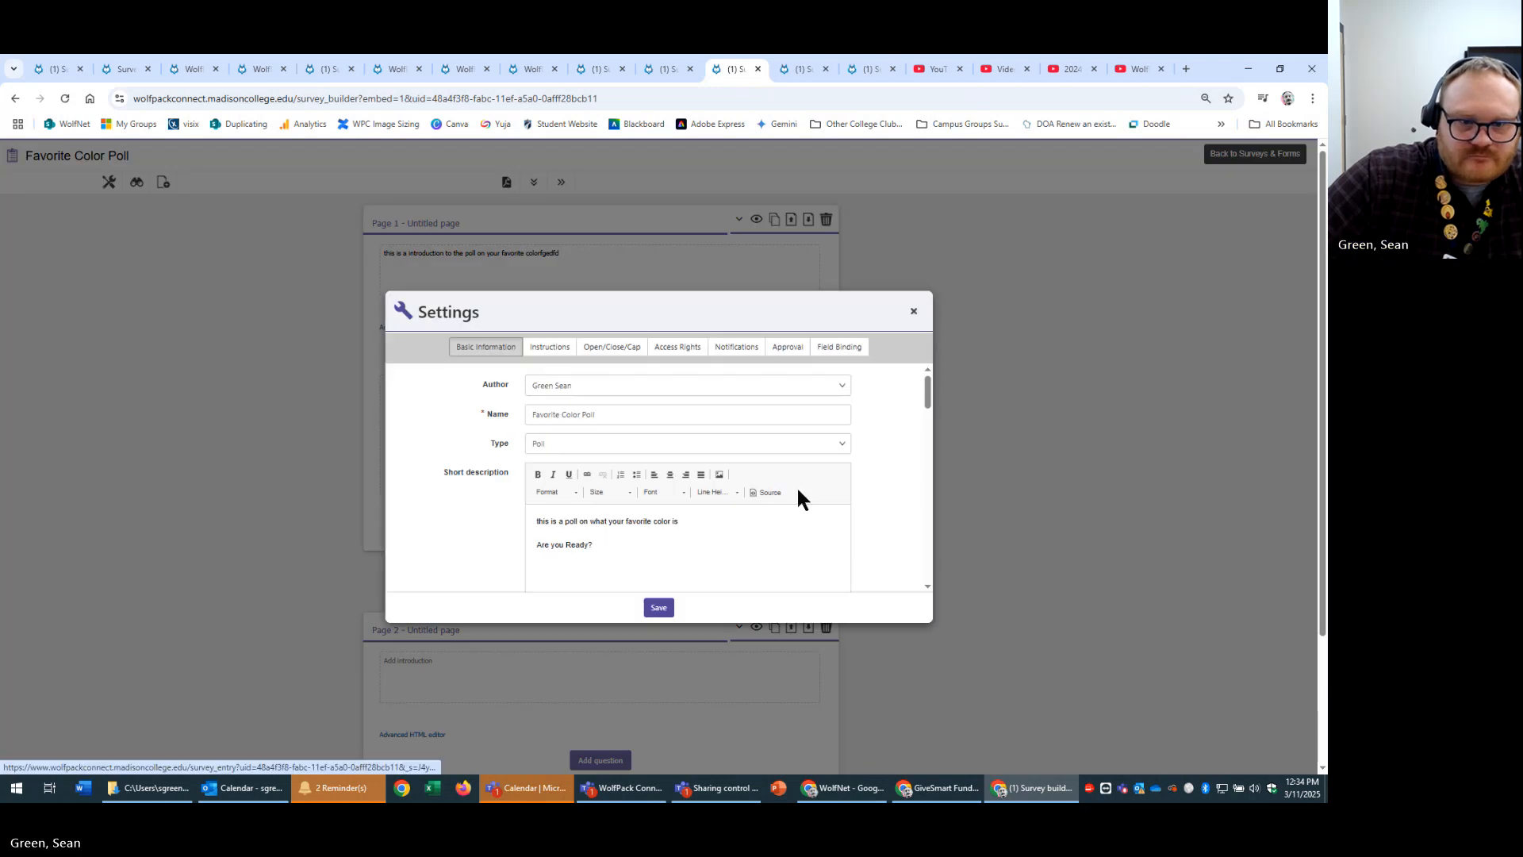
scroll(899, 478, down, 5)
click(783, 500)
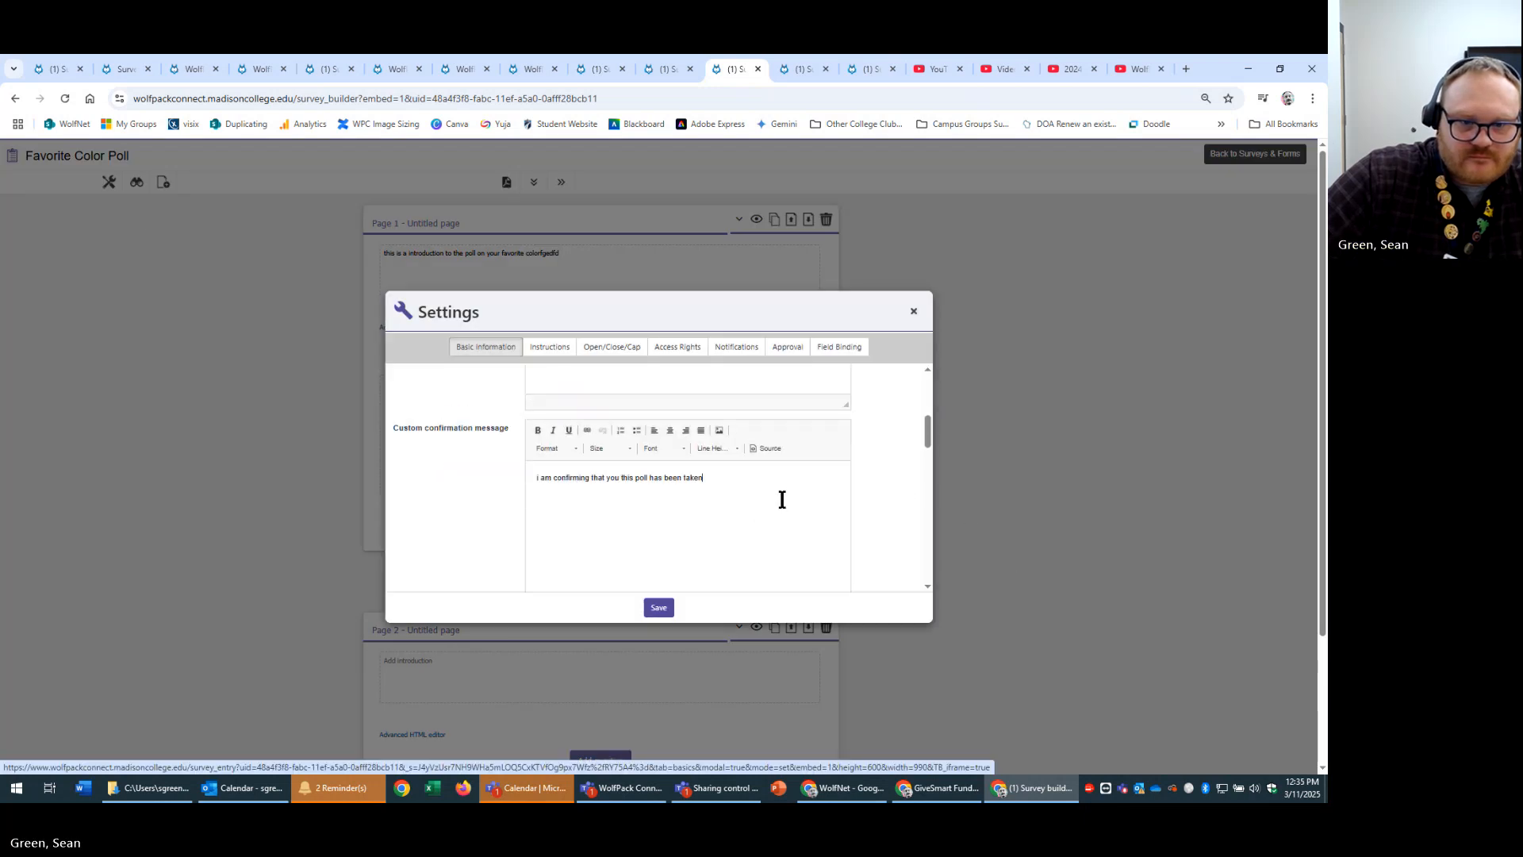
key(ctrl+a)
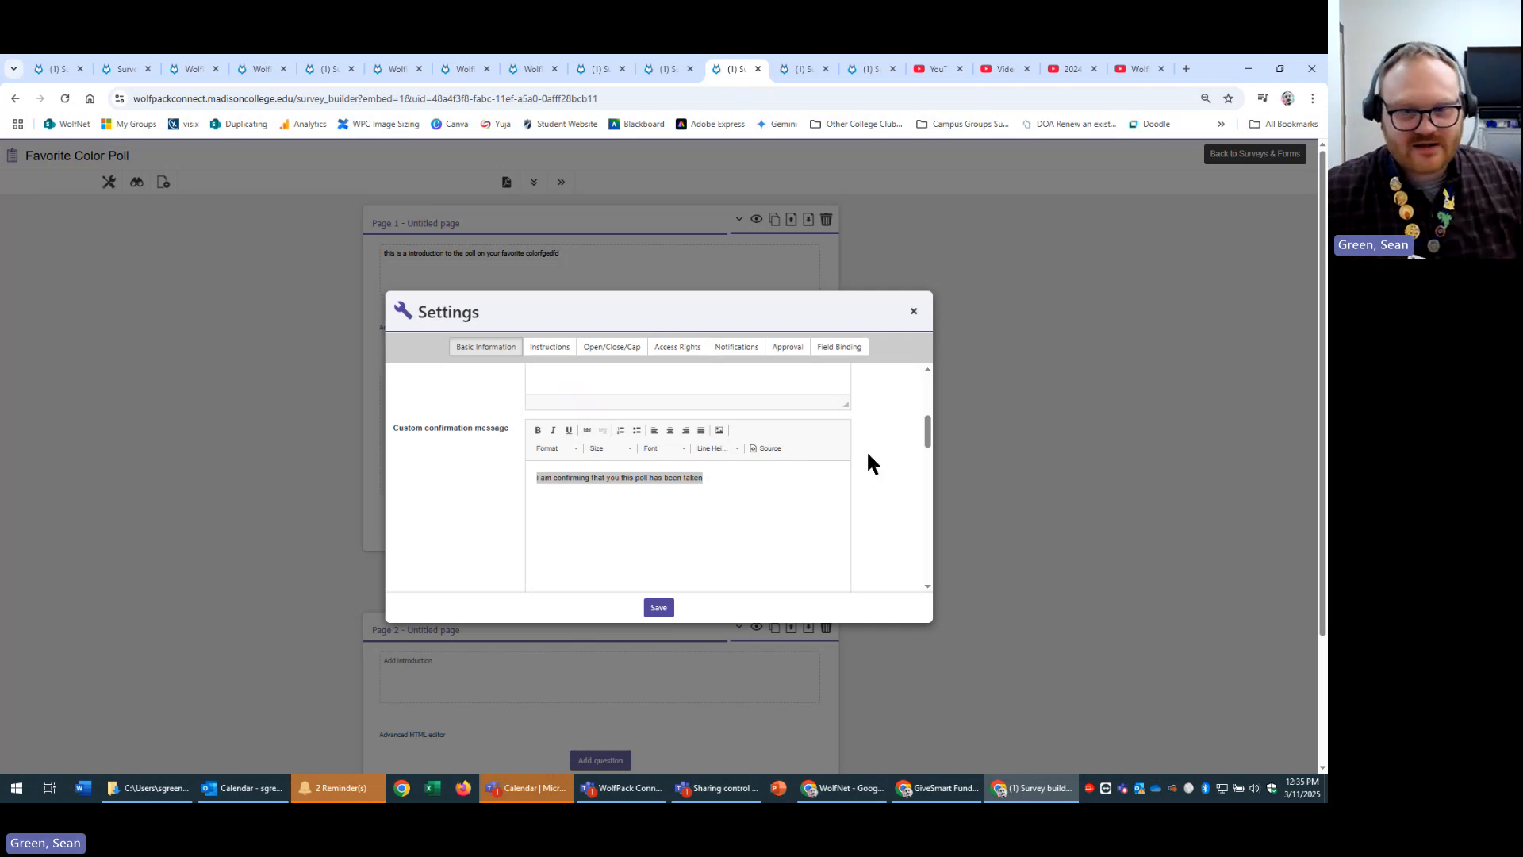
click(815, 538)
scroll(873, 508, down, 3)
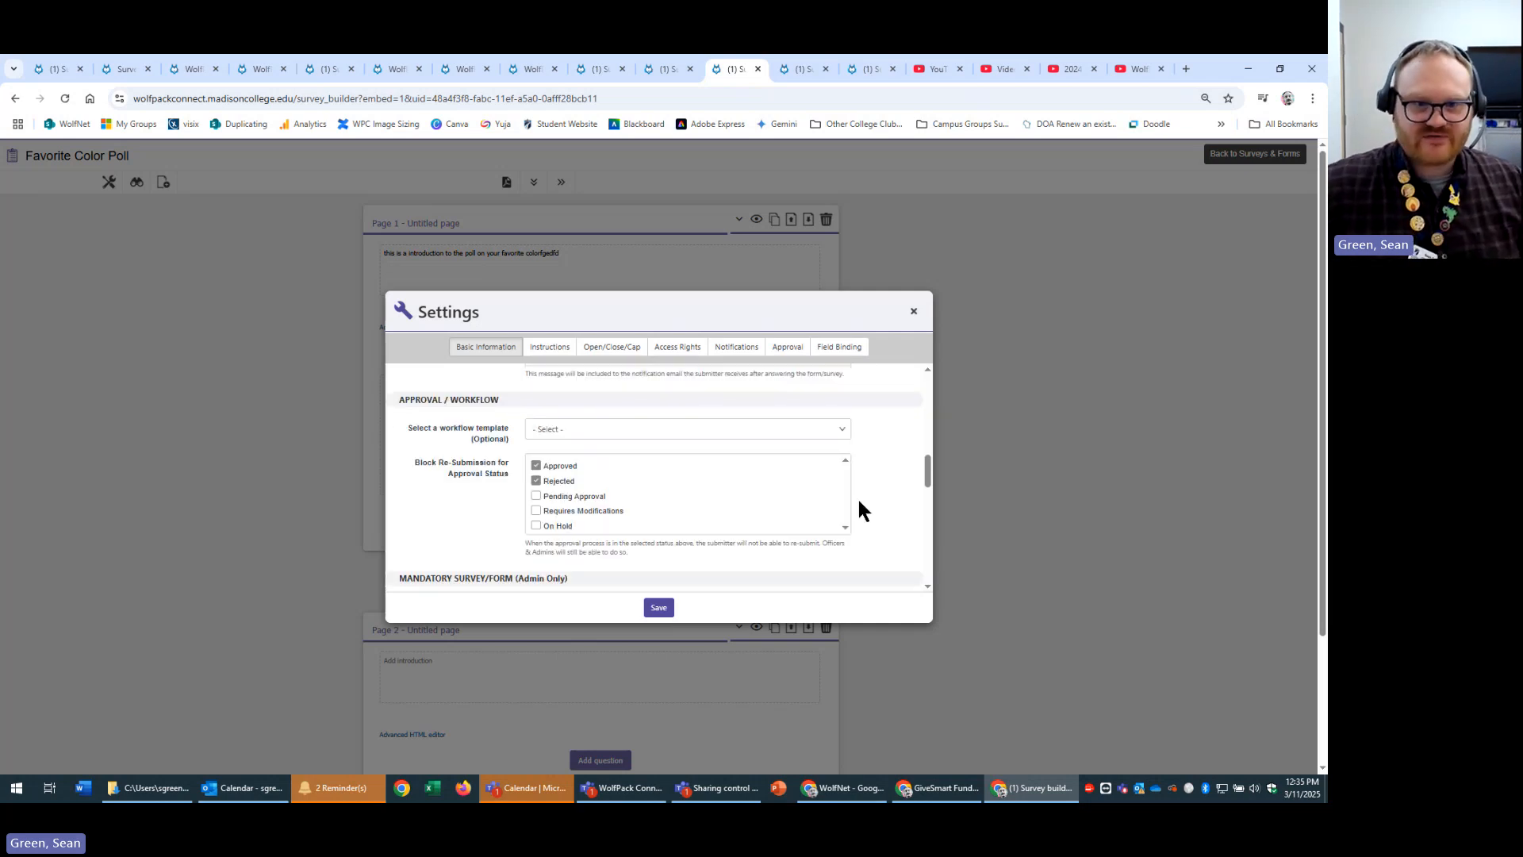
scroll(863, 510, up, 2)
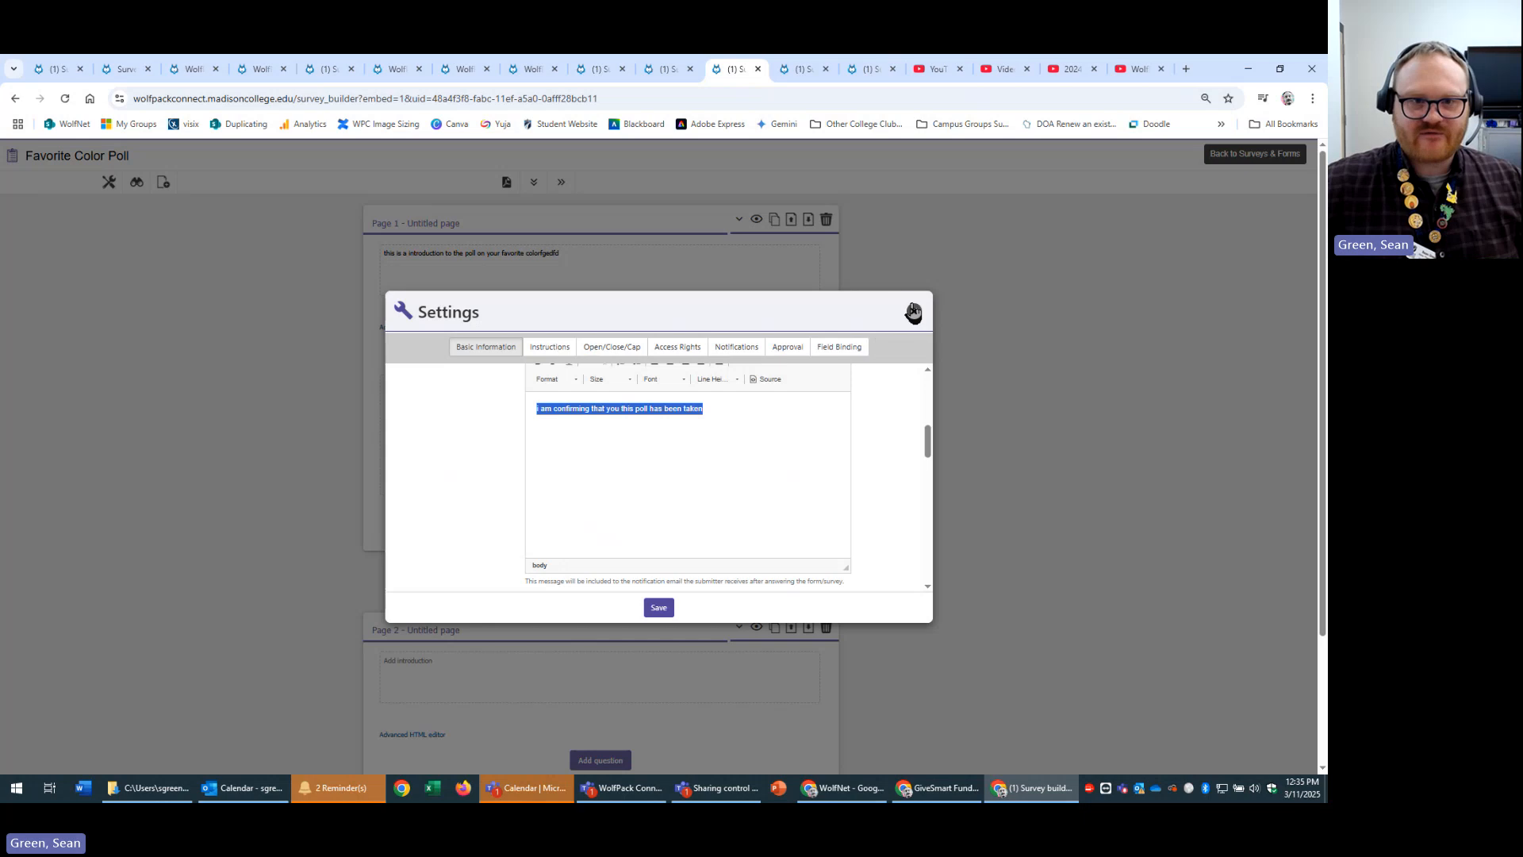
click(914, 311)
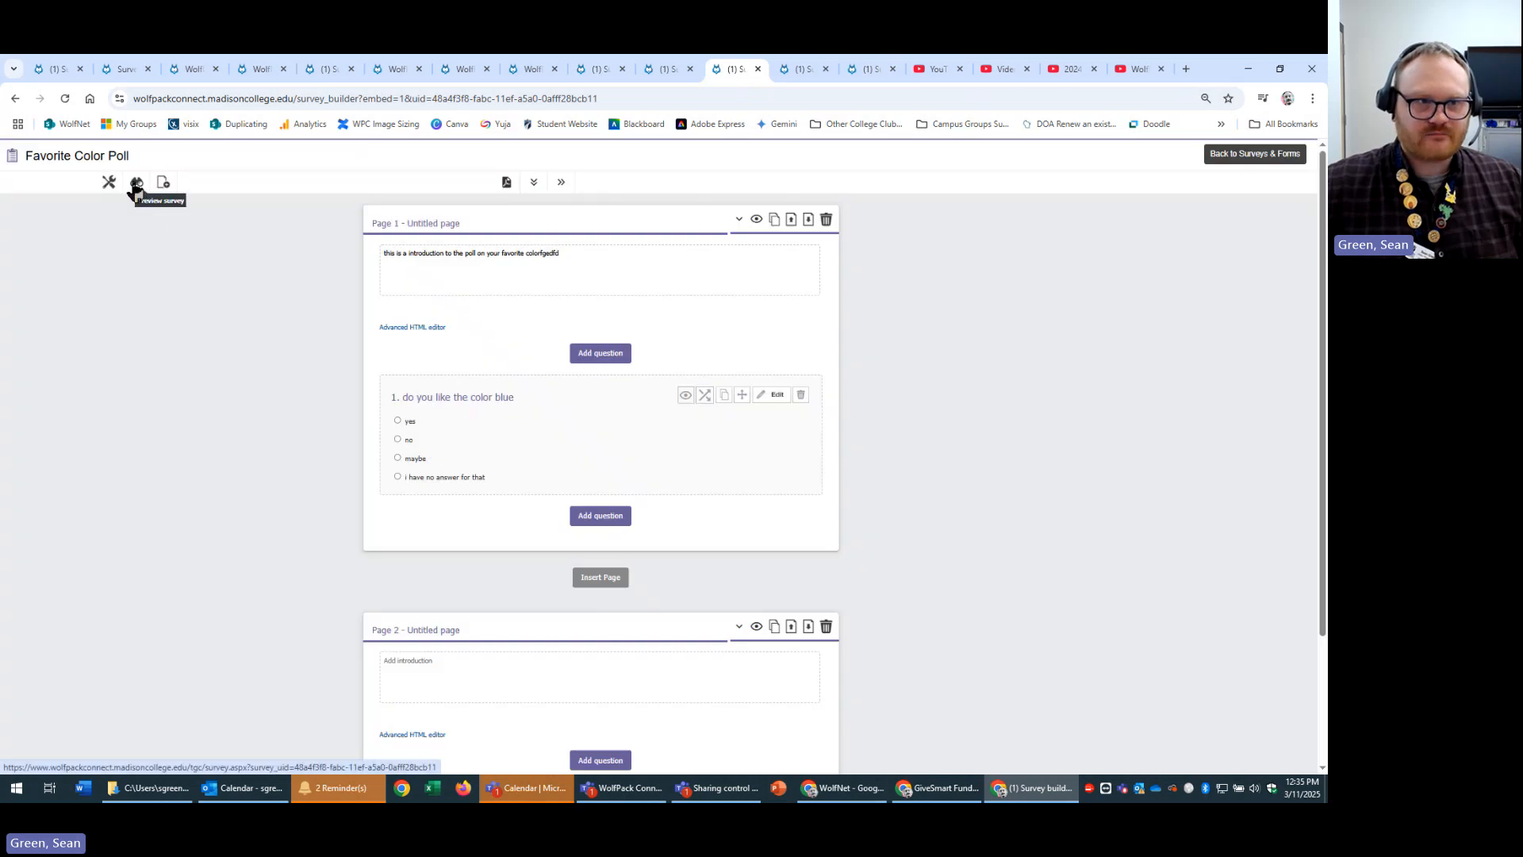
Preview the poll, answer 'yes' to the blue question, and submit it to reach the Thank You page.
click(137, 184)
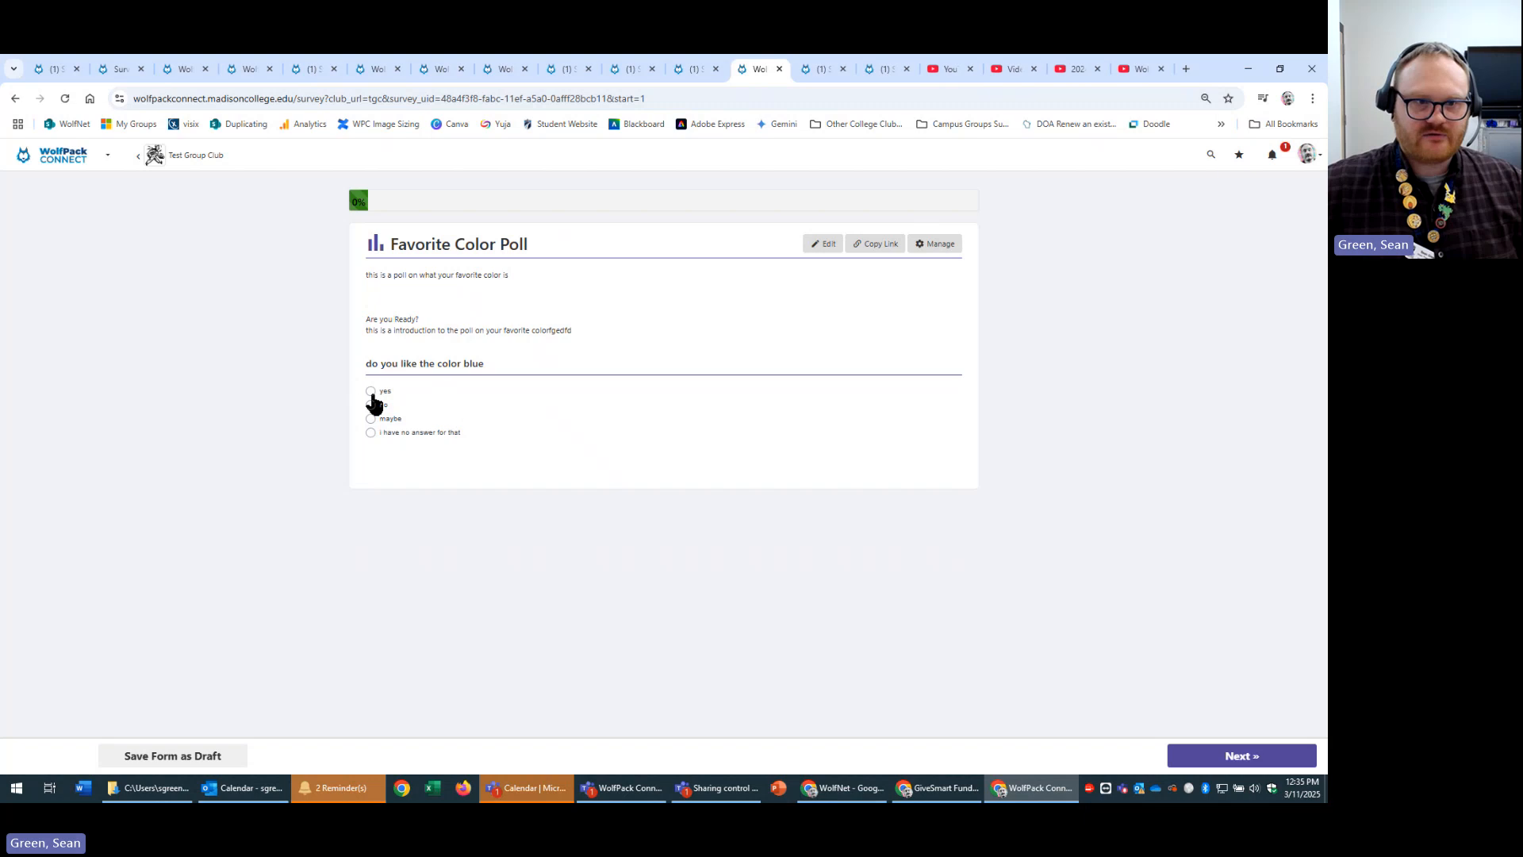
click(371, 391)
click(1190, 755)
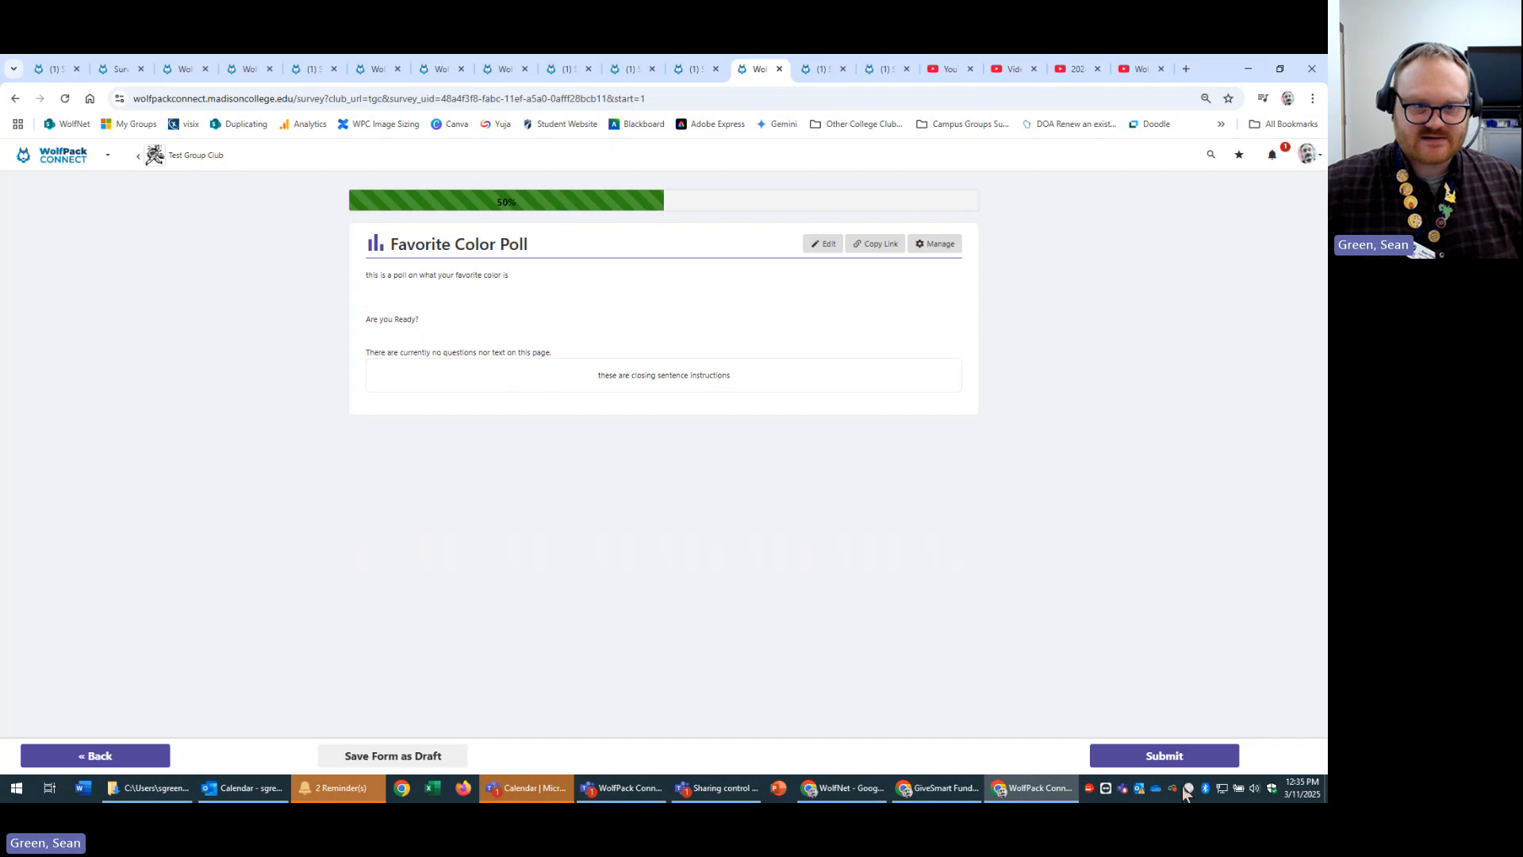
click(1138, 758)
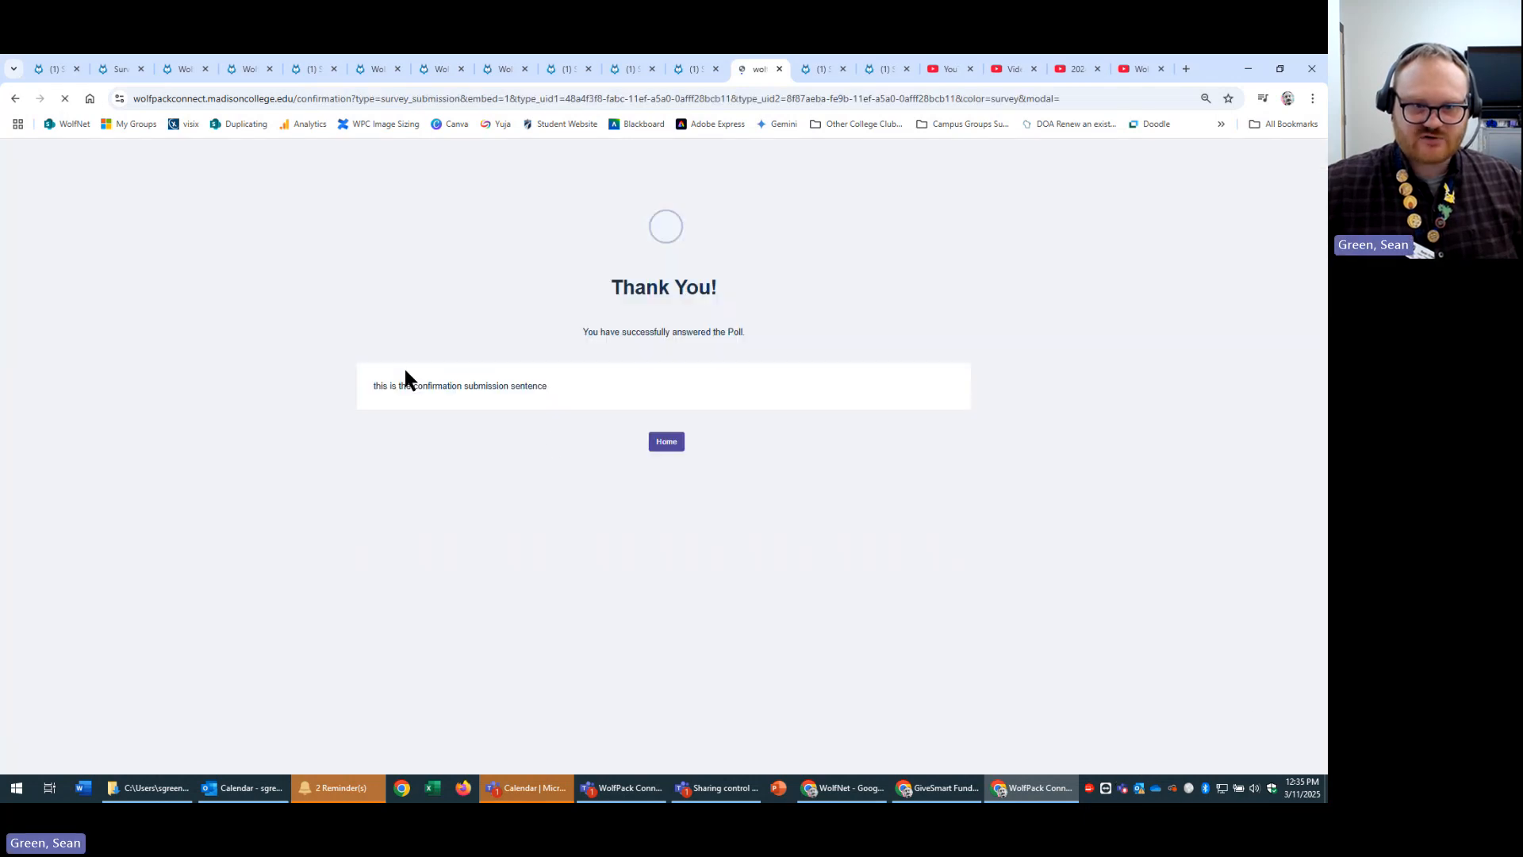
drag(336, 384, 649, 386)
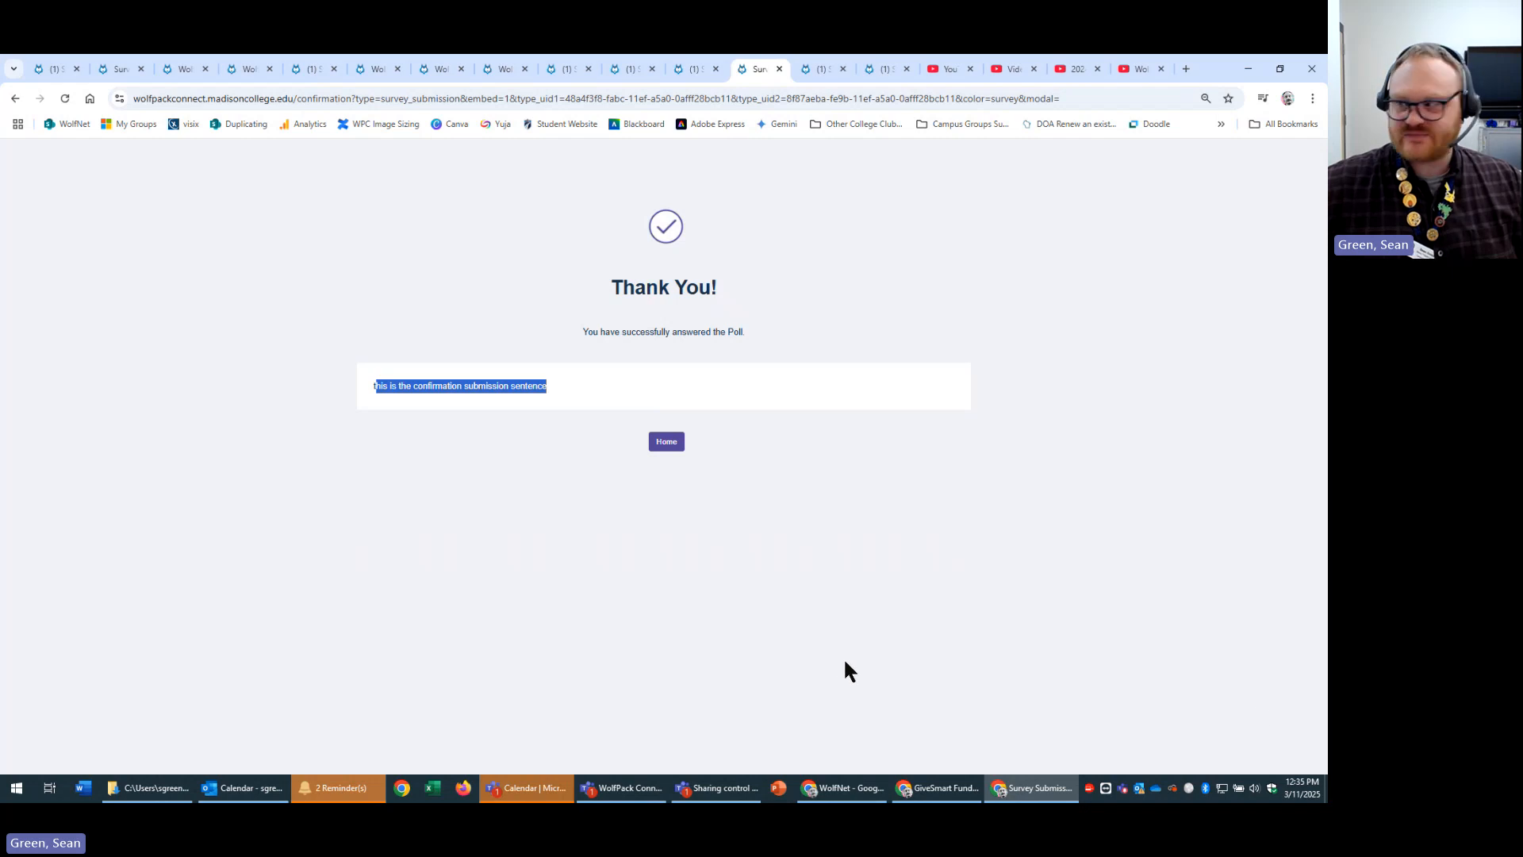
Step through the open tabs, checking the New Survey settings and the march 11th poll builder.
click(15, 99)
click(112, 68)
click(174, 70)
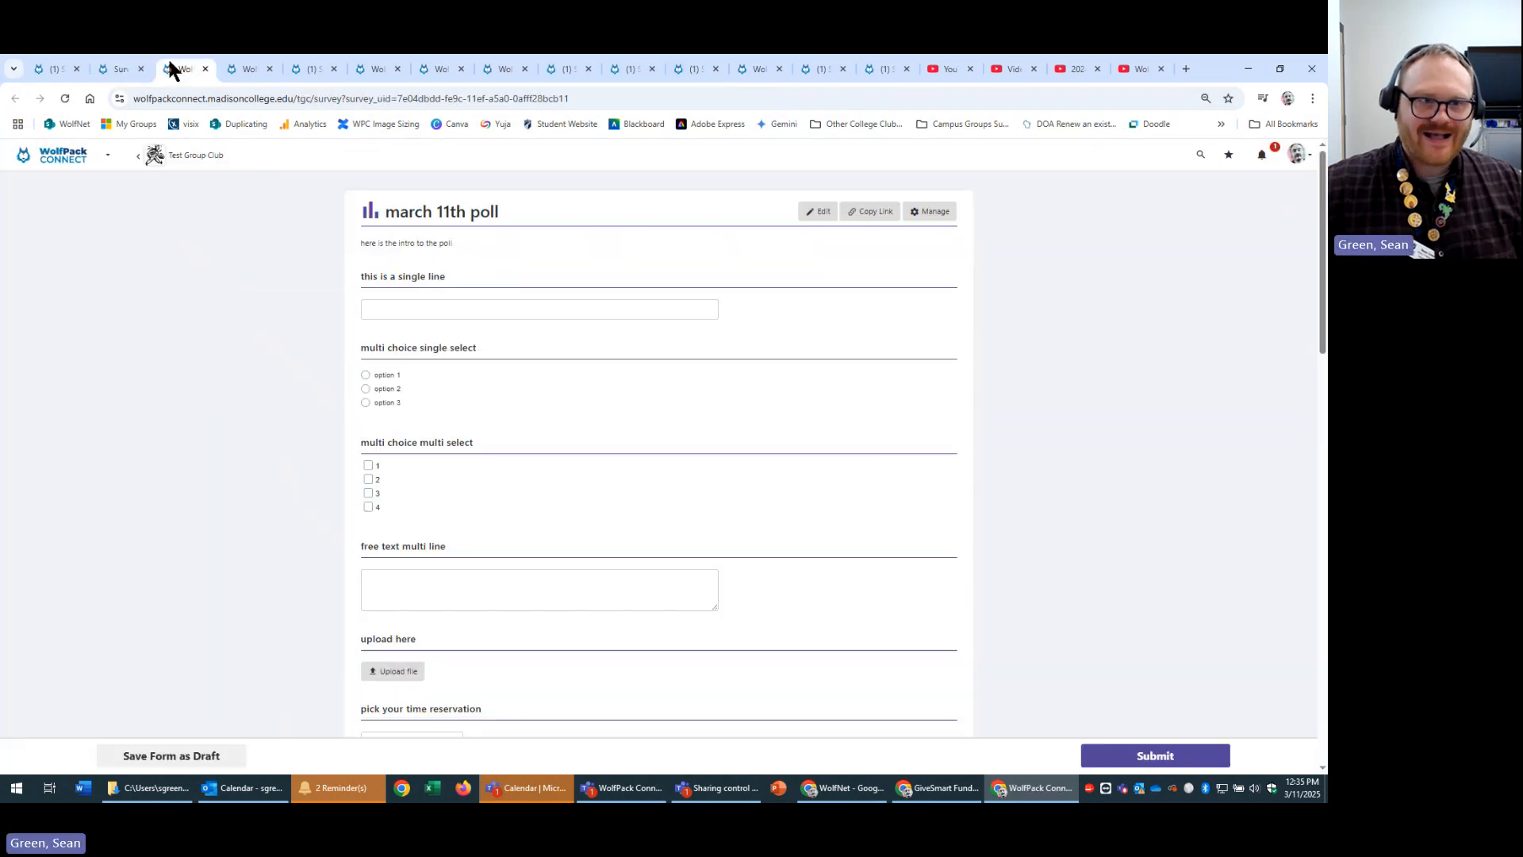
click(247, 69)
click(309, 69)
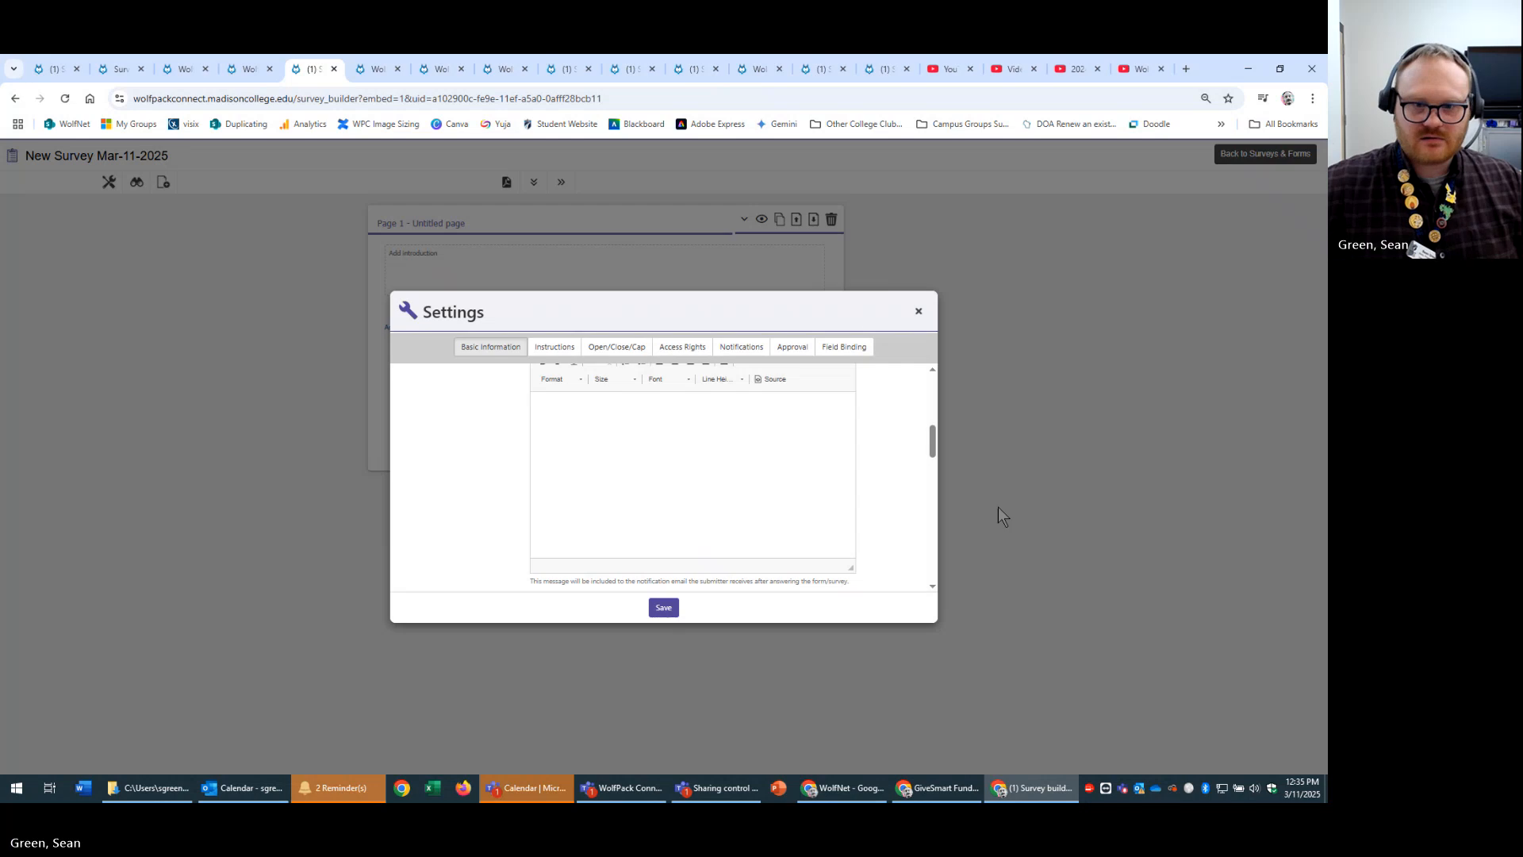
scroll(904, 472, down, 3)
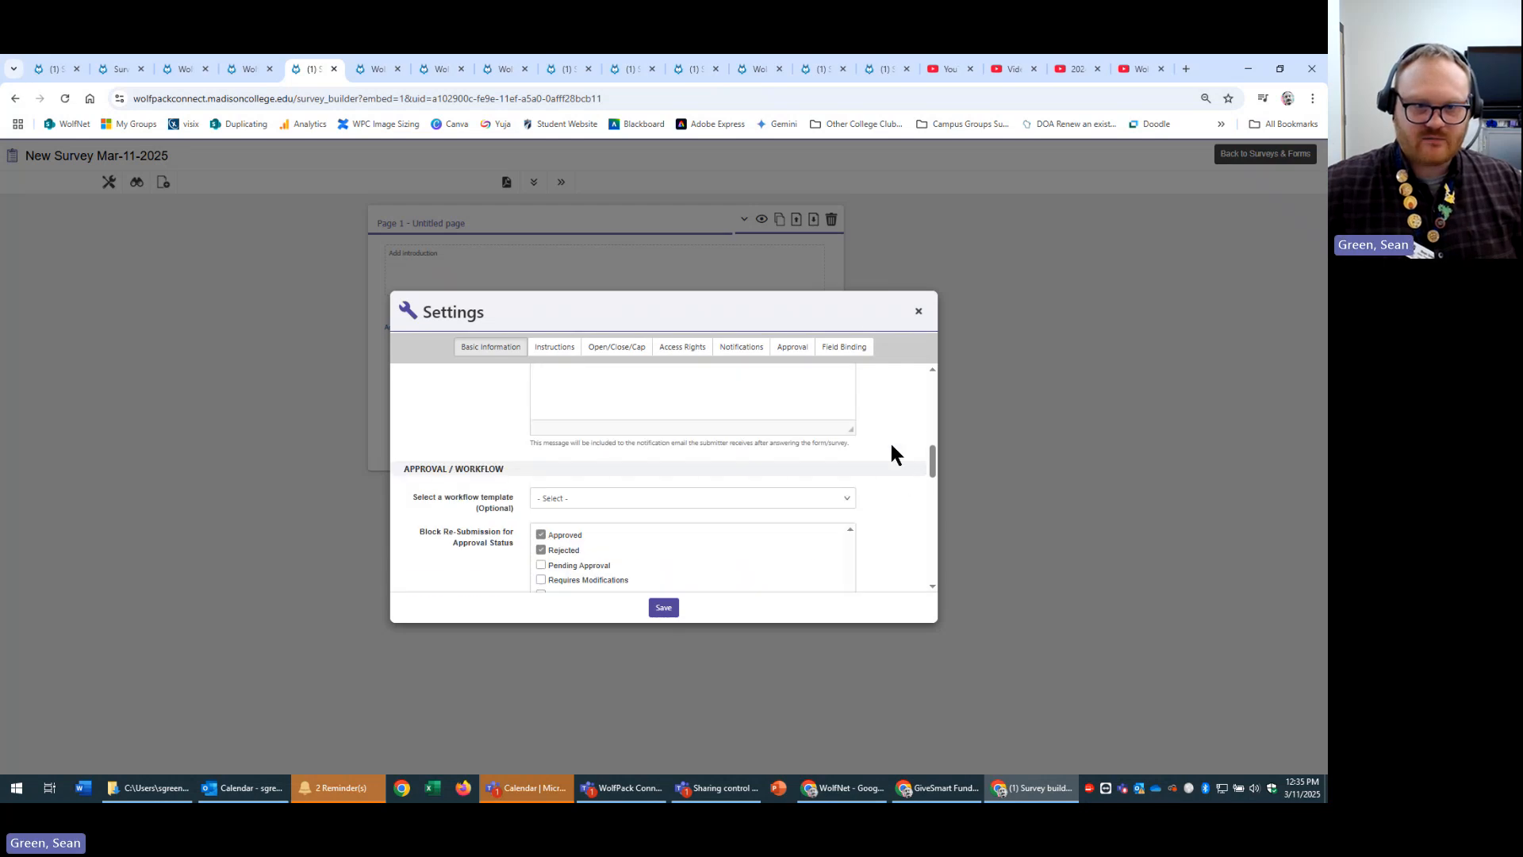
scroll(896, 454, up, 1)
scroll(902, 472, down, 2)
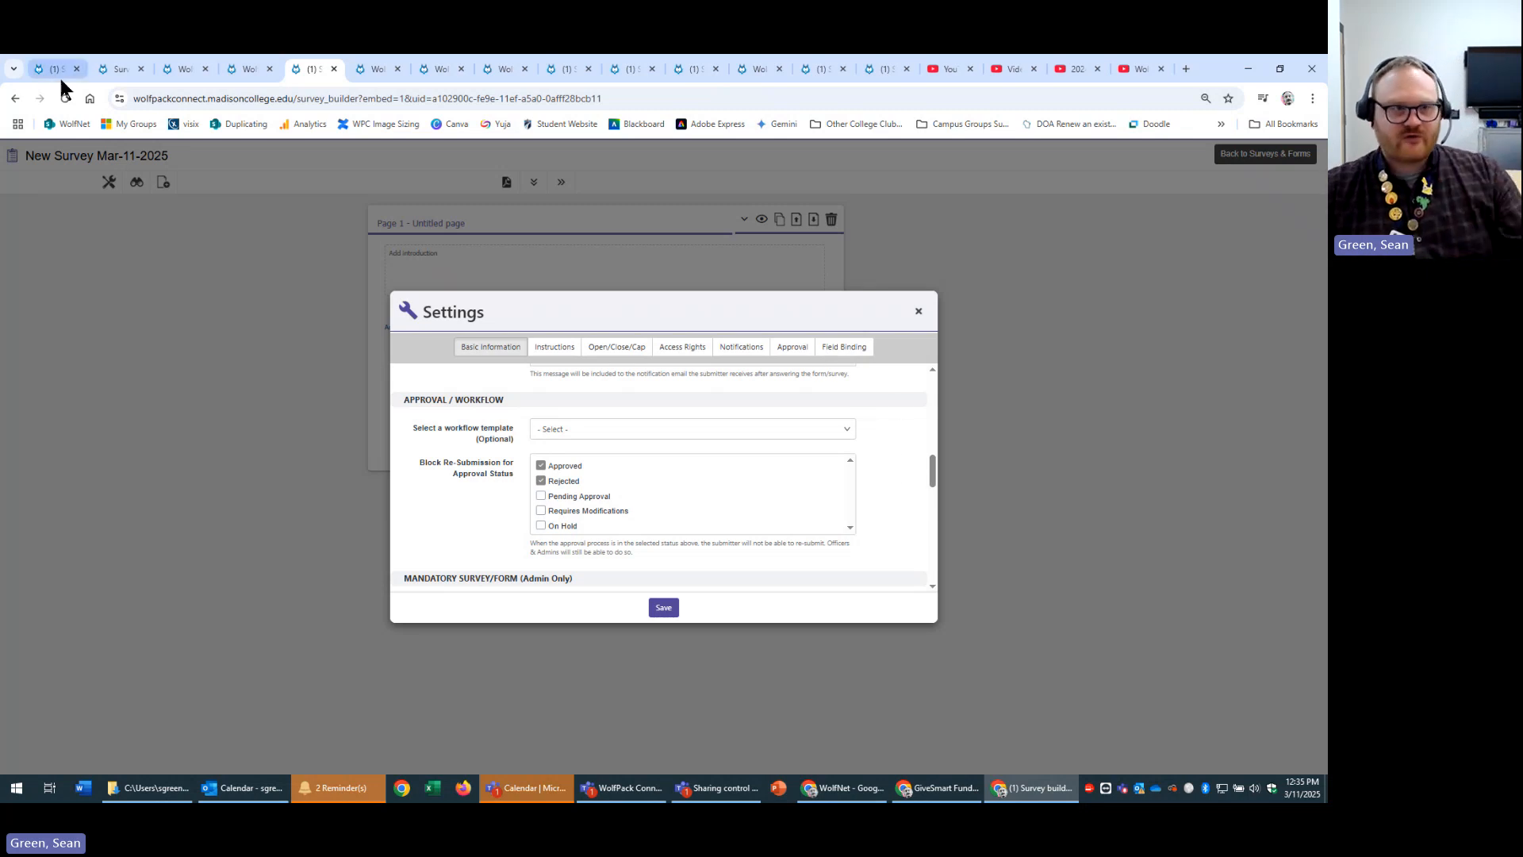
click(41, 65)
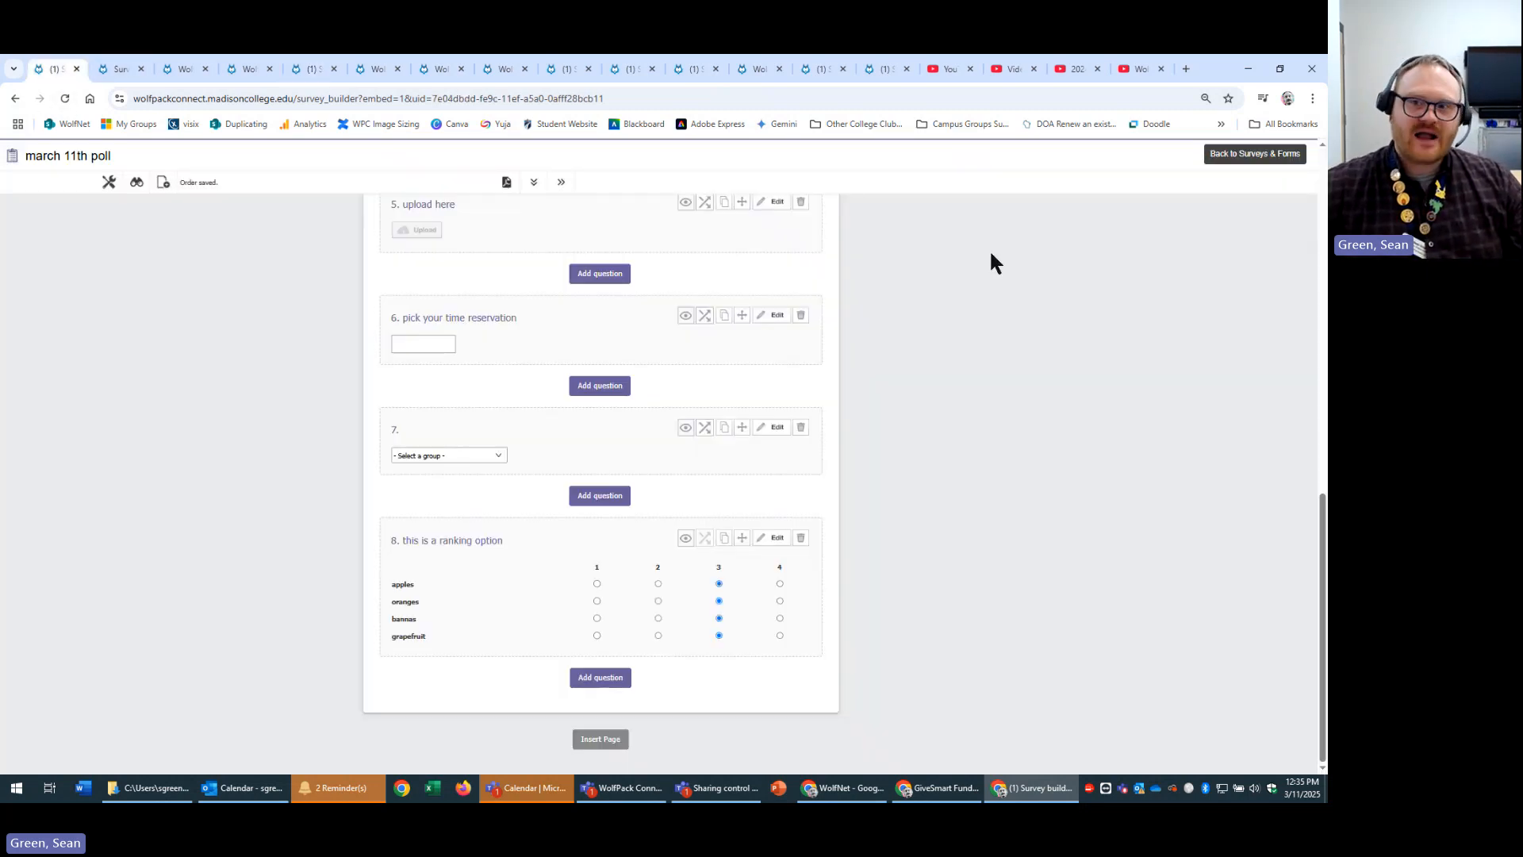
click(1253, 154)
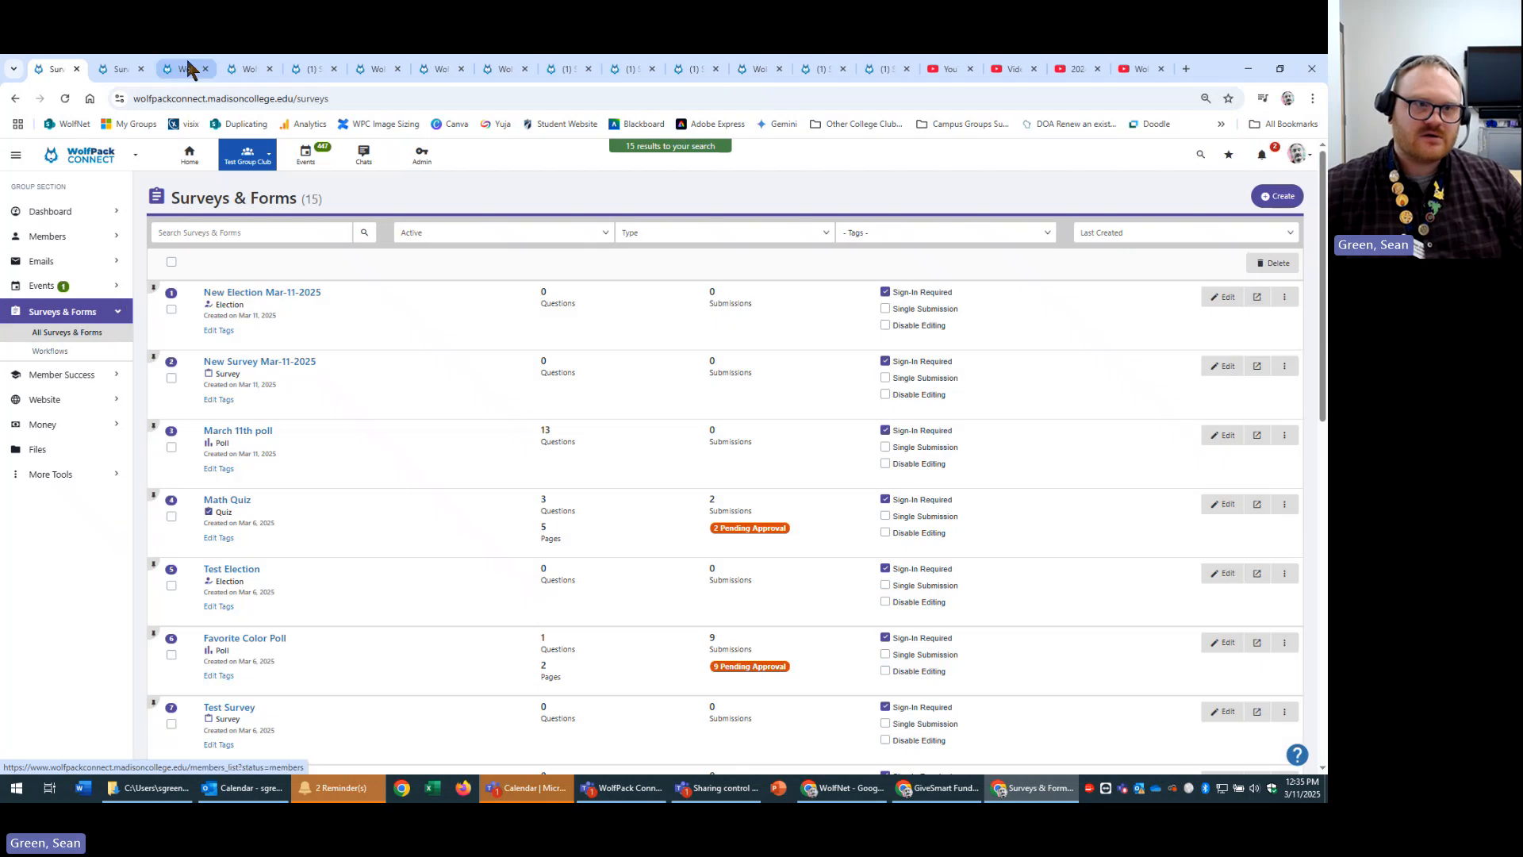
Close the extra survey builder tab, the duplicate survey form tabs and the YouTube tabs.
click(186, 67)
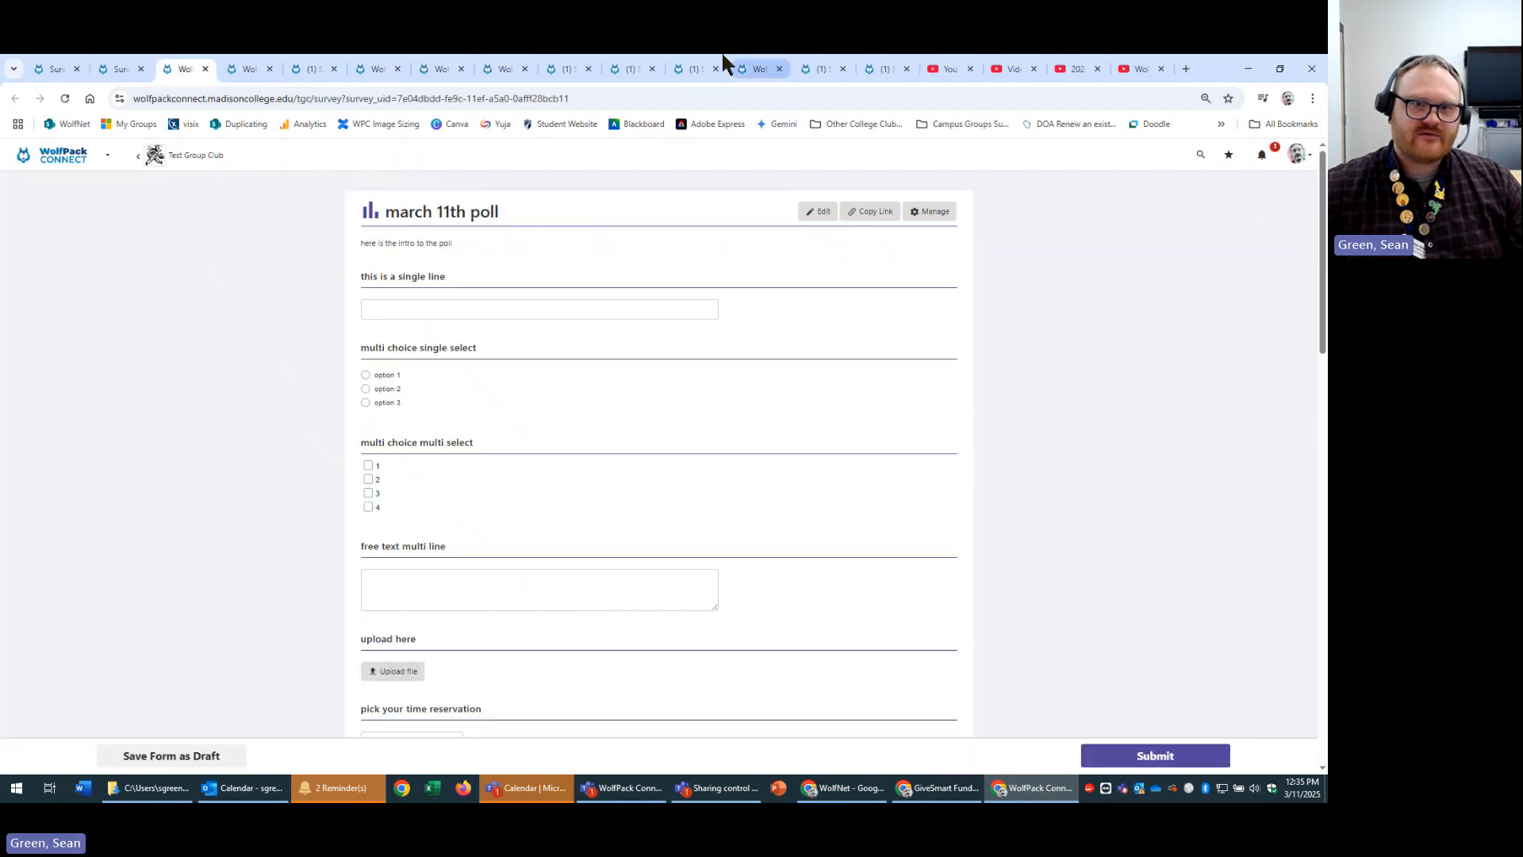
click(580, 66)
click(587, 69)
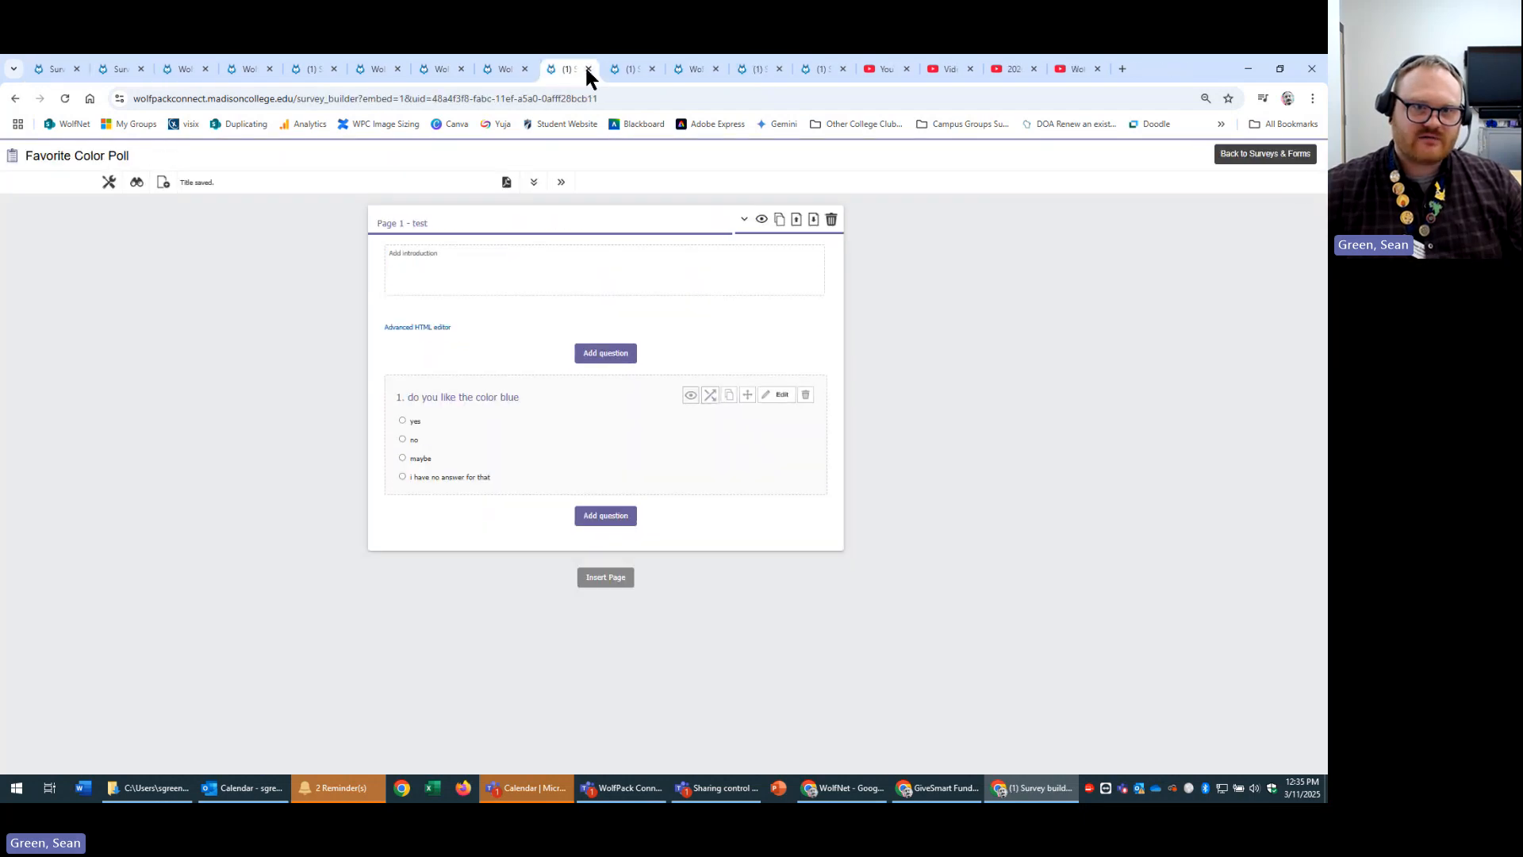
click(443, 77)
click(460, 69)
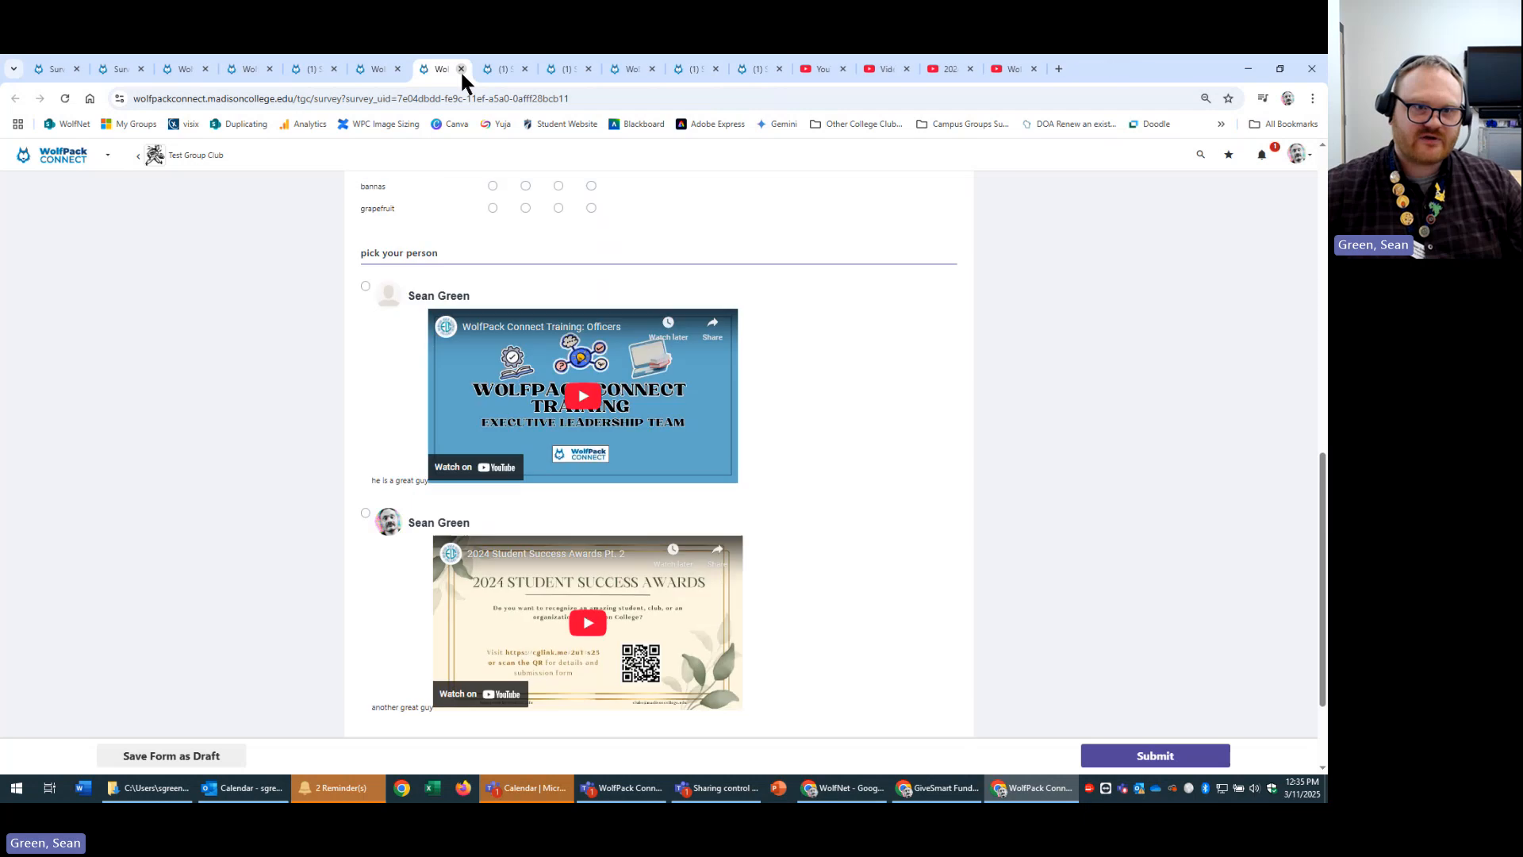
click(460, 69)
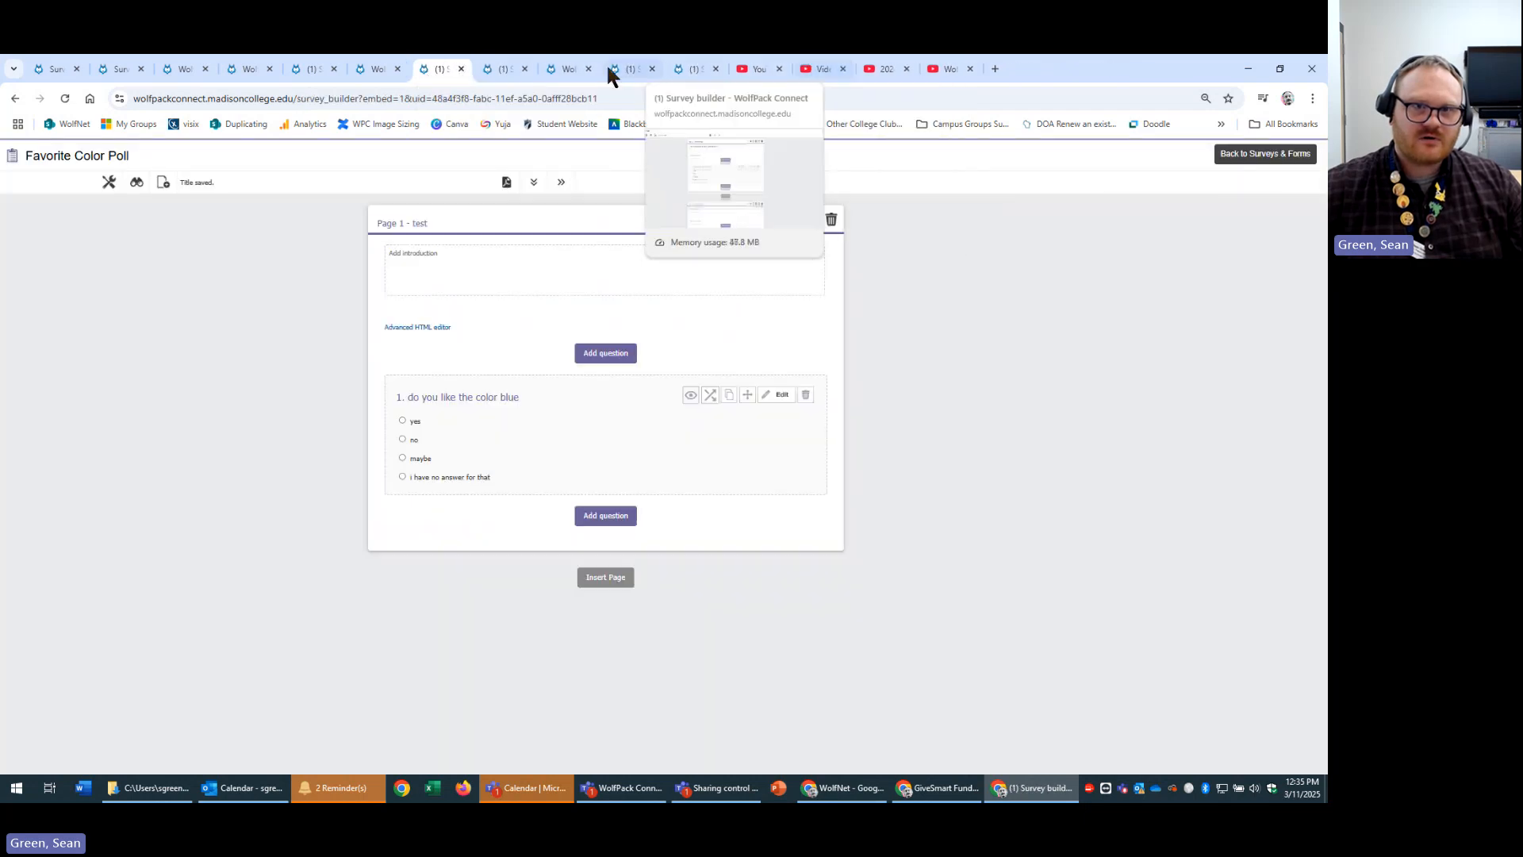
click(780, 69)
click(780, 69)
click(780, 69)
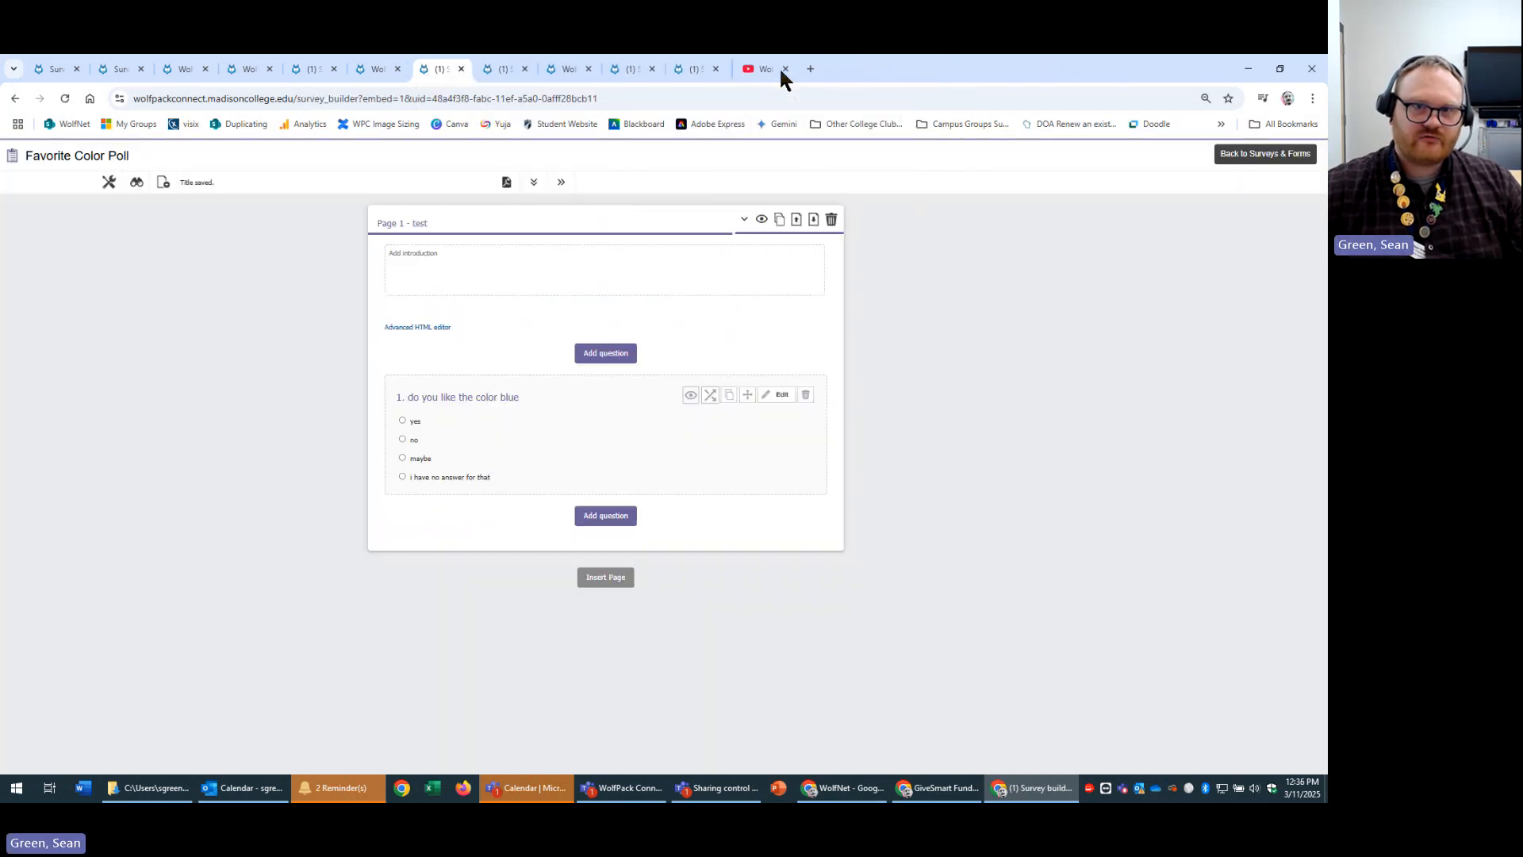
click(779, 69)
Close the march 11th poll, signed survey form and duplicate Favorite Color Poll tabs, ending on New Survey settings.
click(179, 63)
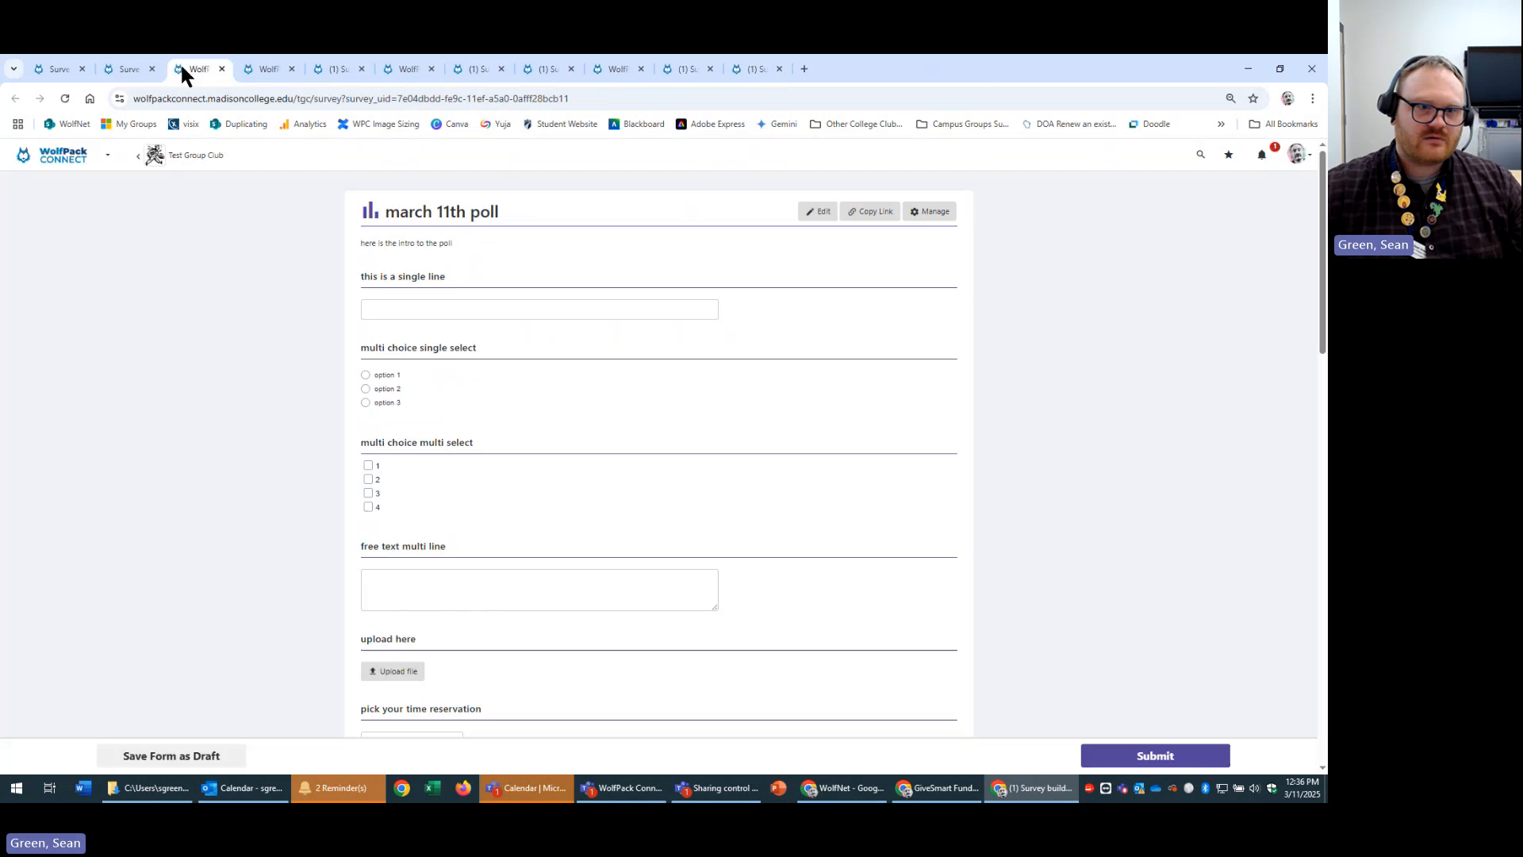
click(222, 68)
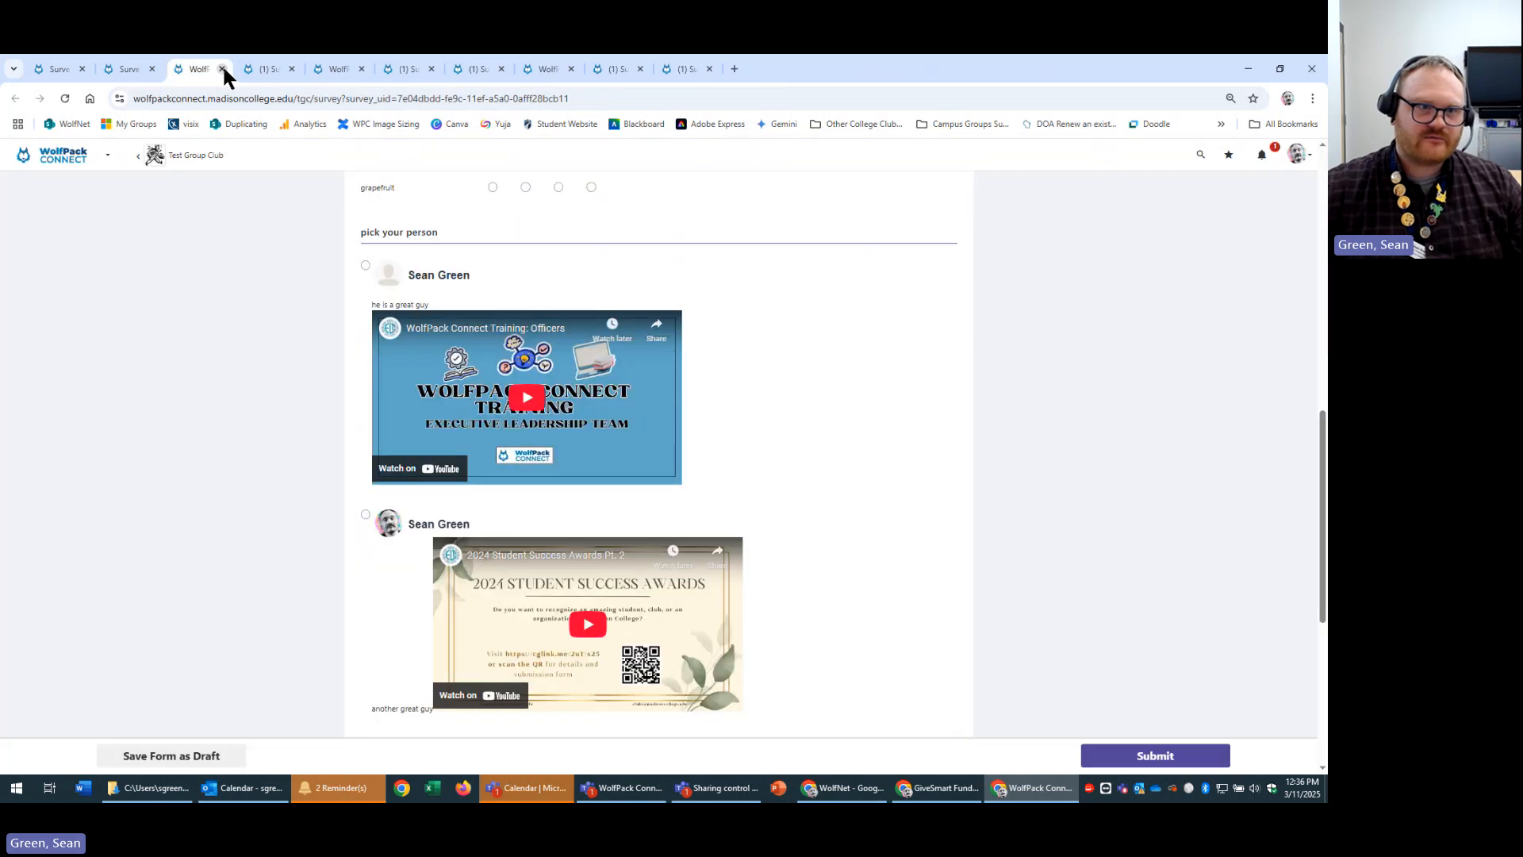
click(256, 64)
click(321, 68)
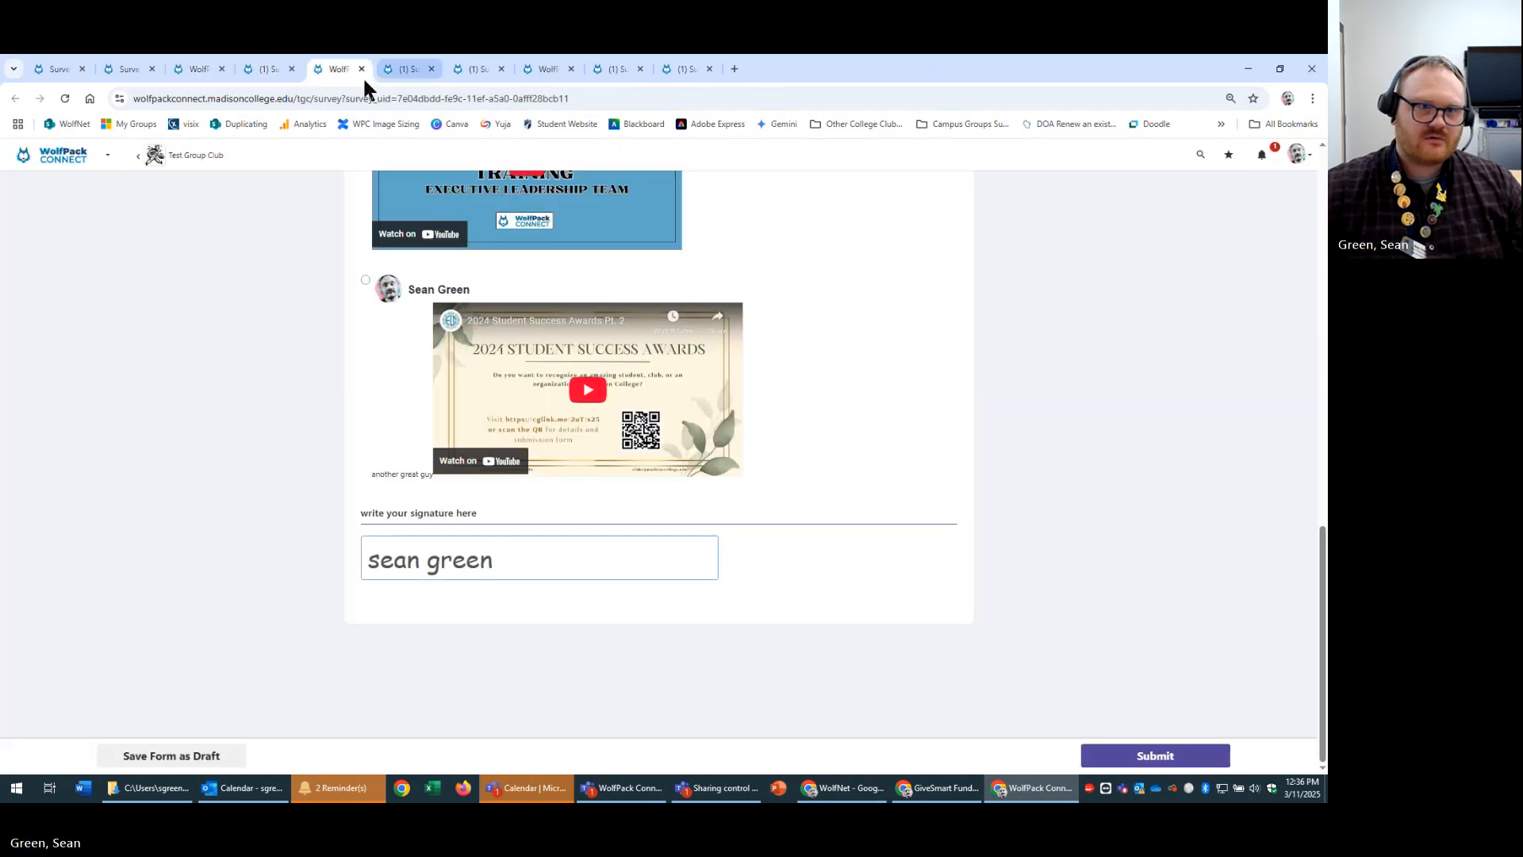
click(362, 69)
click(413, 69)
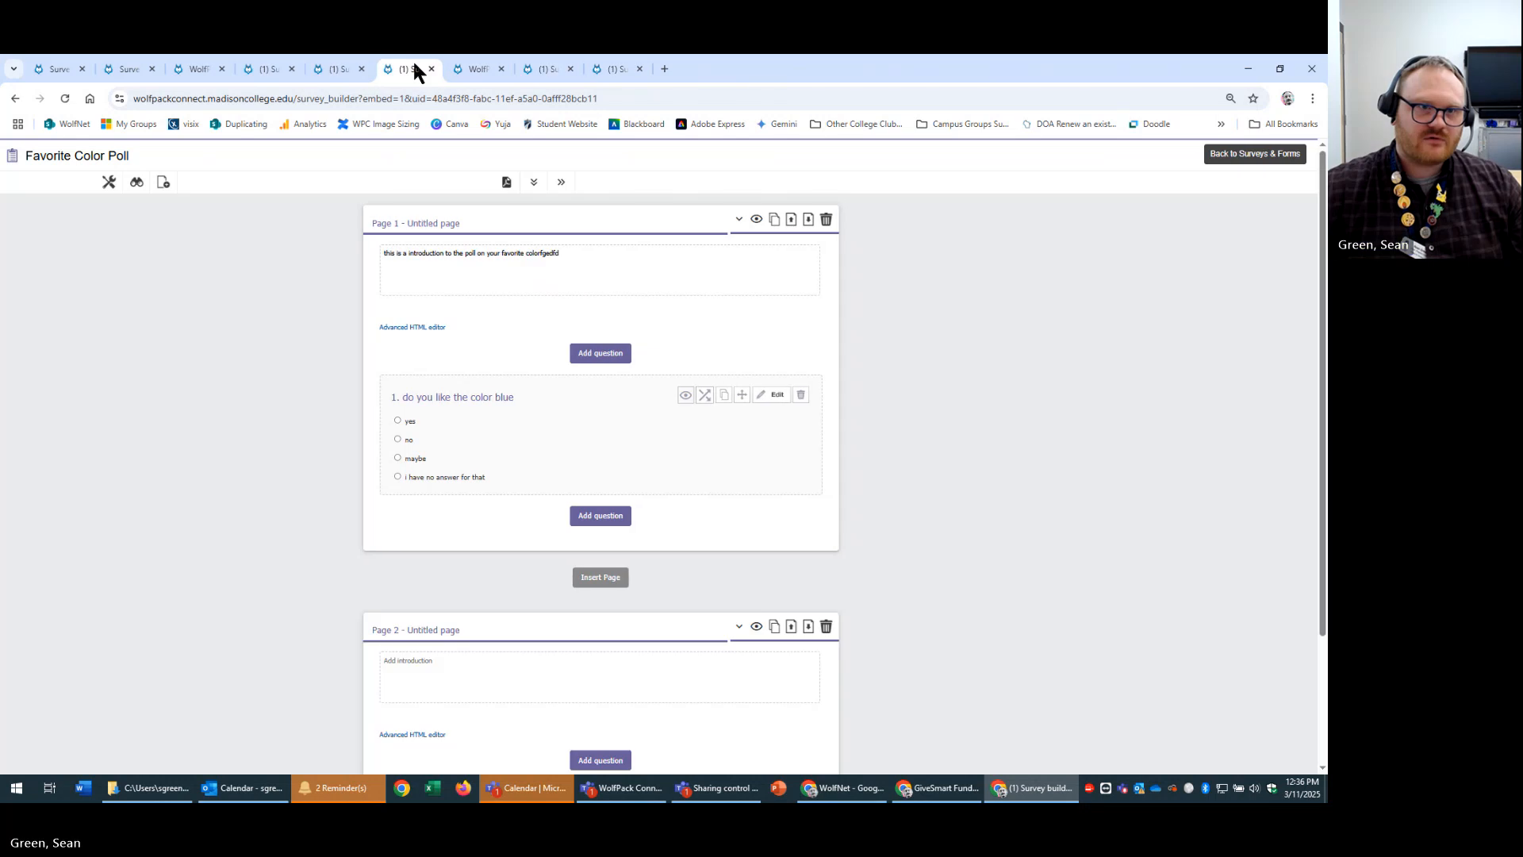
click(430, 69)
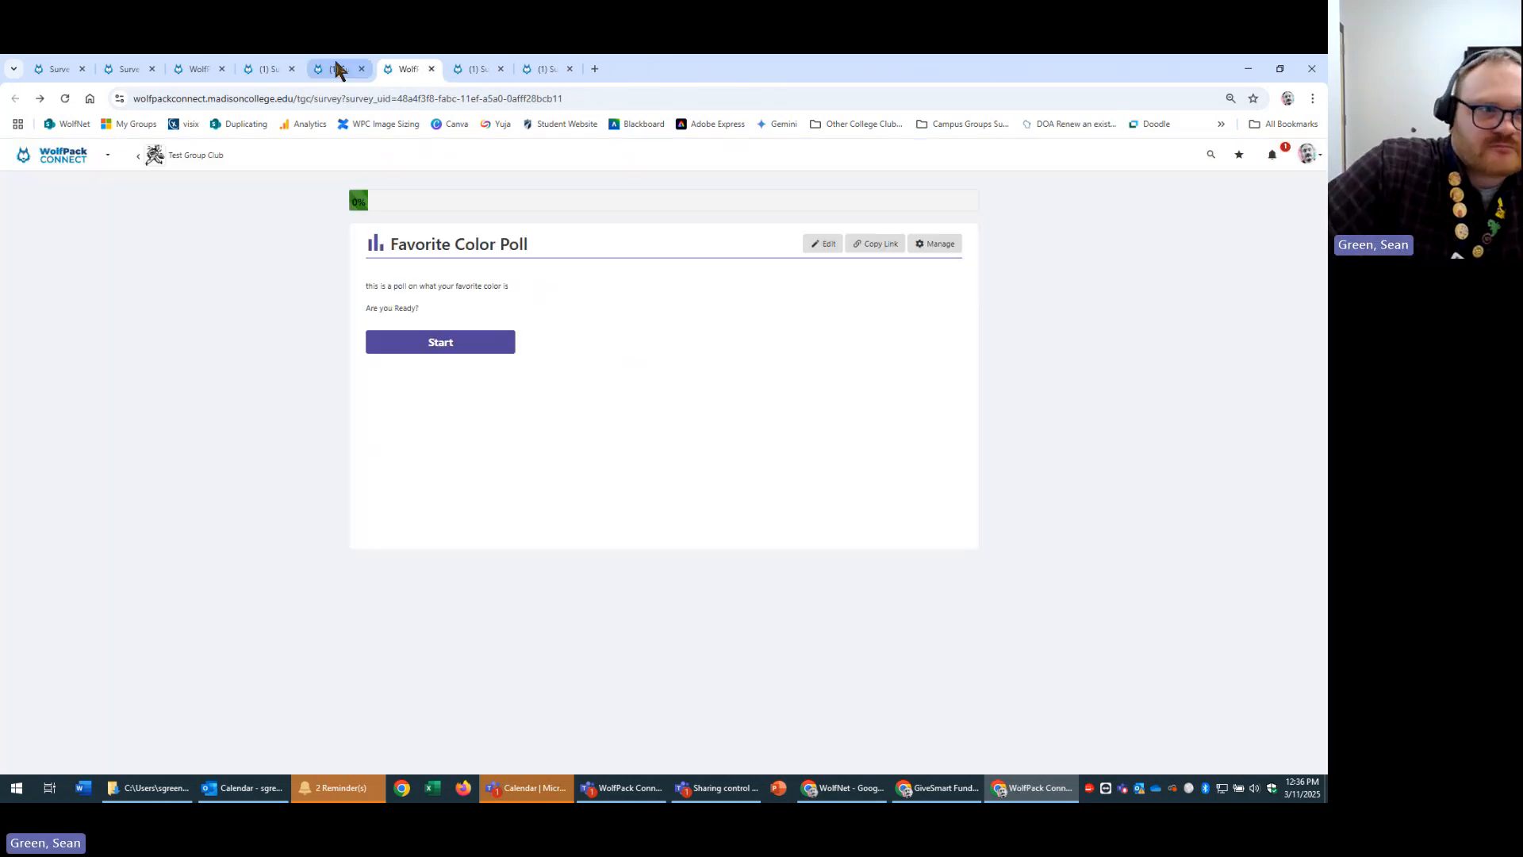
click(252, 63)
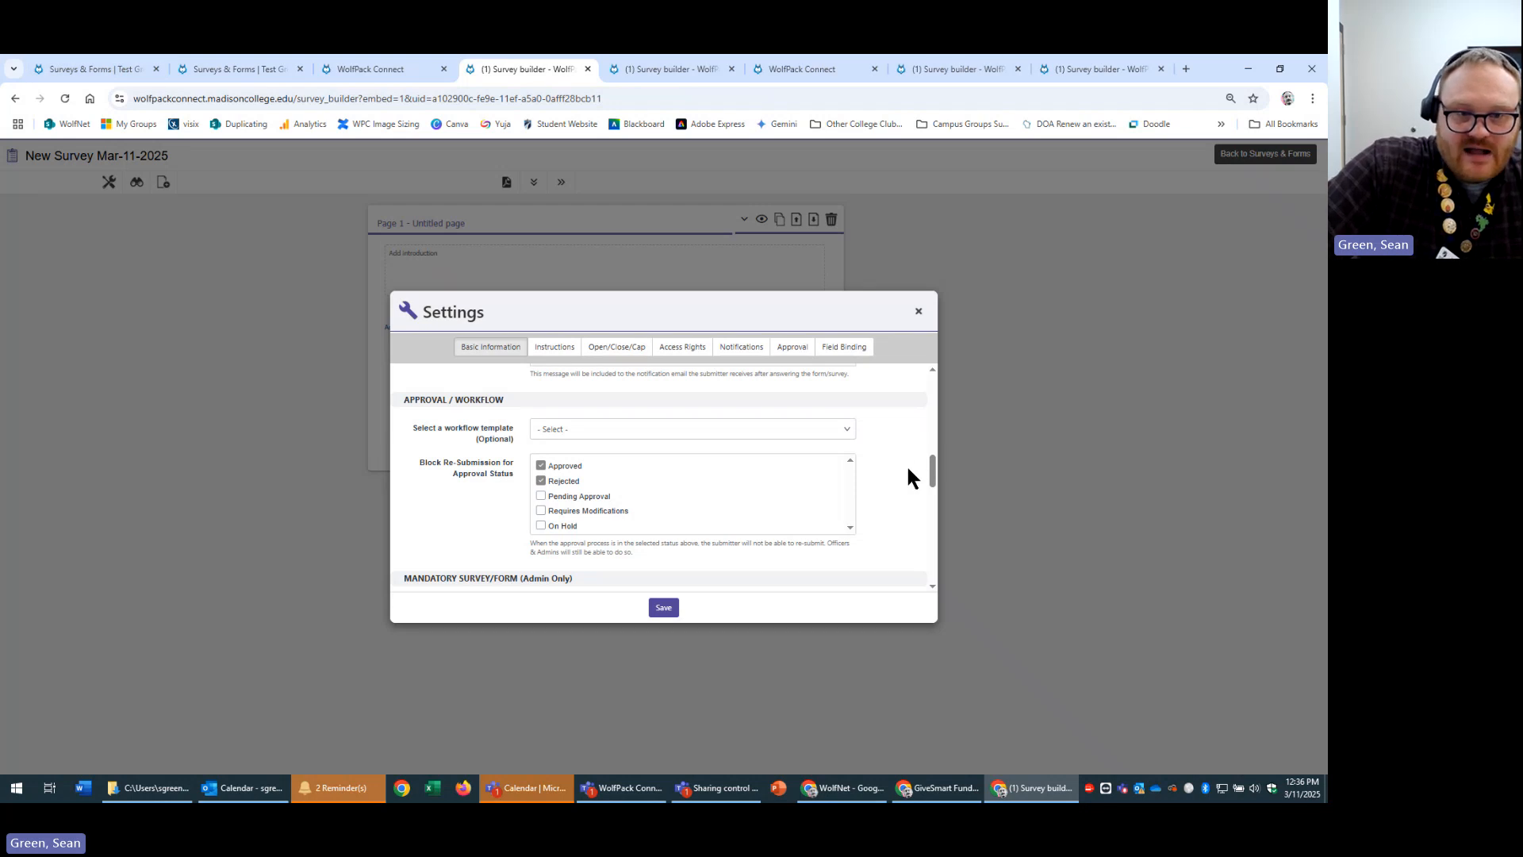
Open and dismiss the workflow template list twice without changes, then scroll down to Quiz Configuration.
click(818, 429)
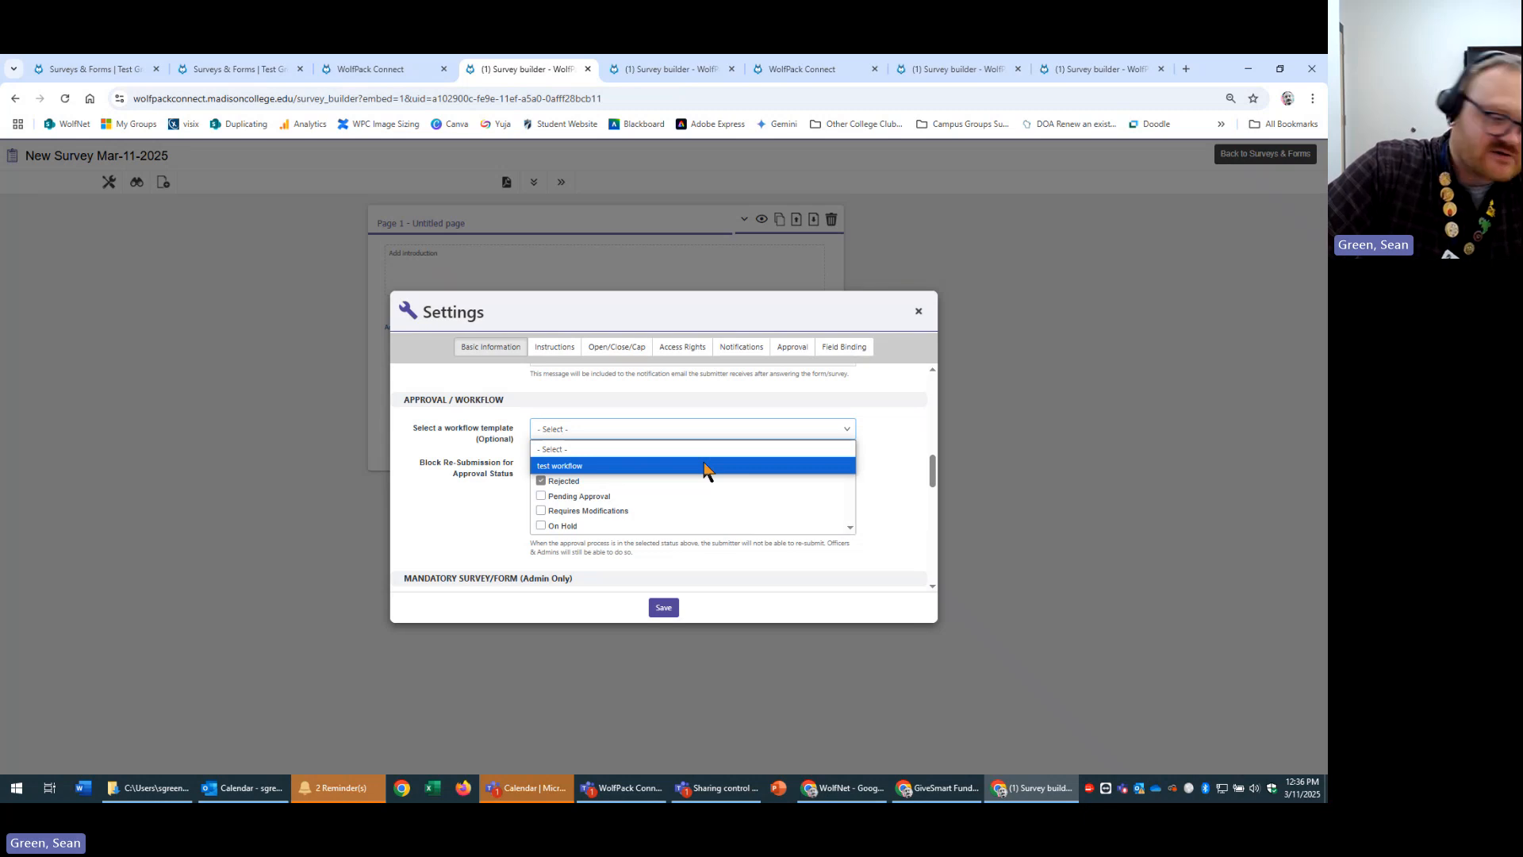
click(909, 449)
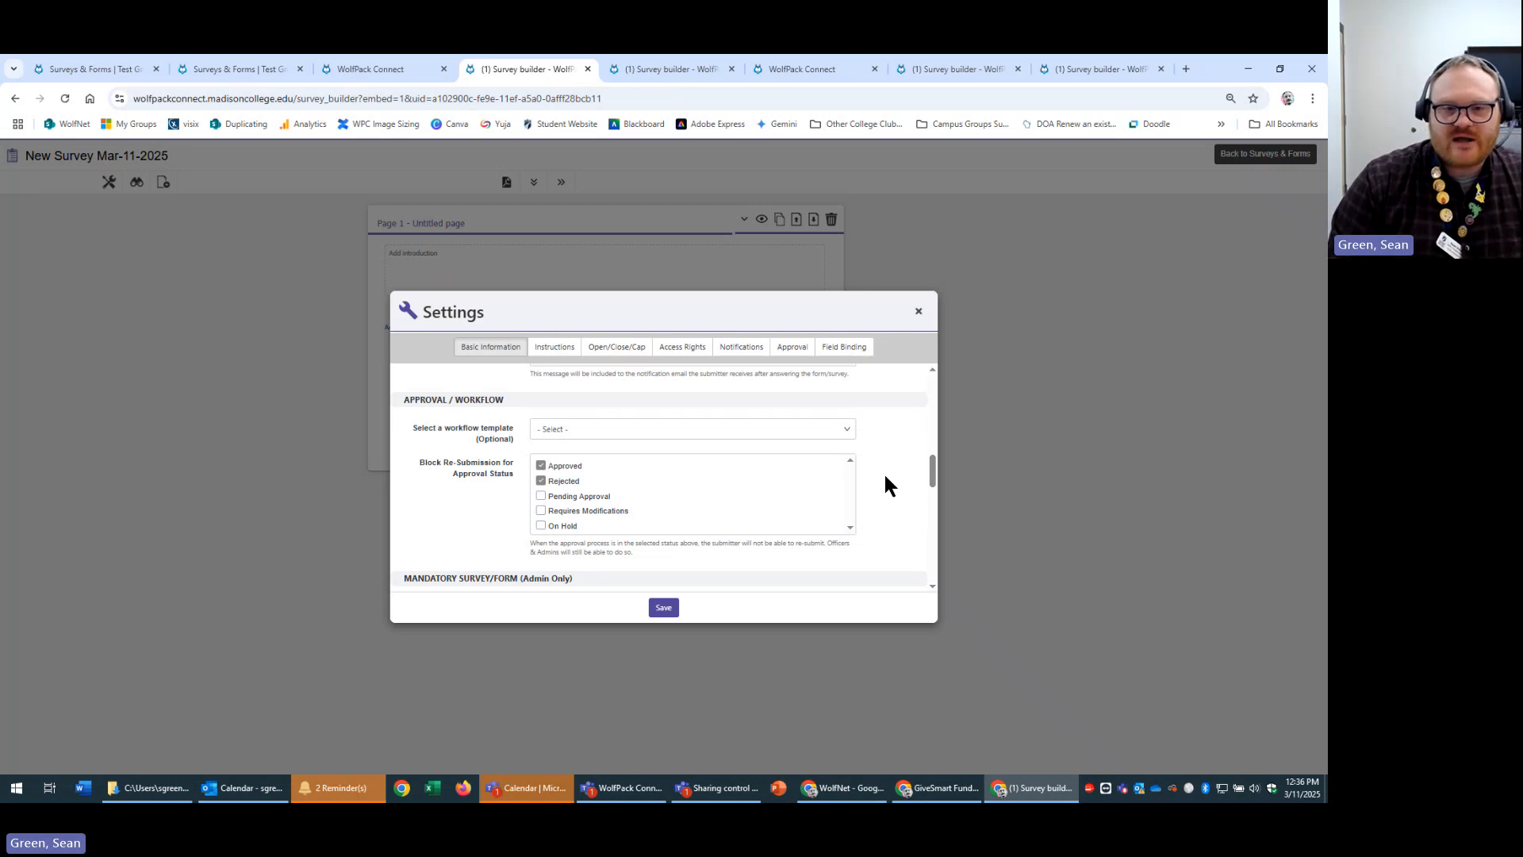
click(778, 432)
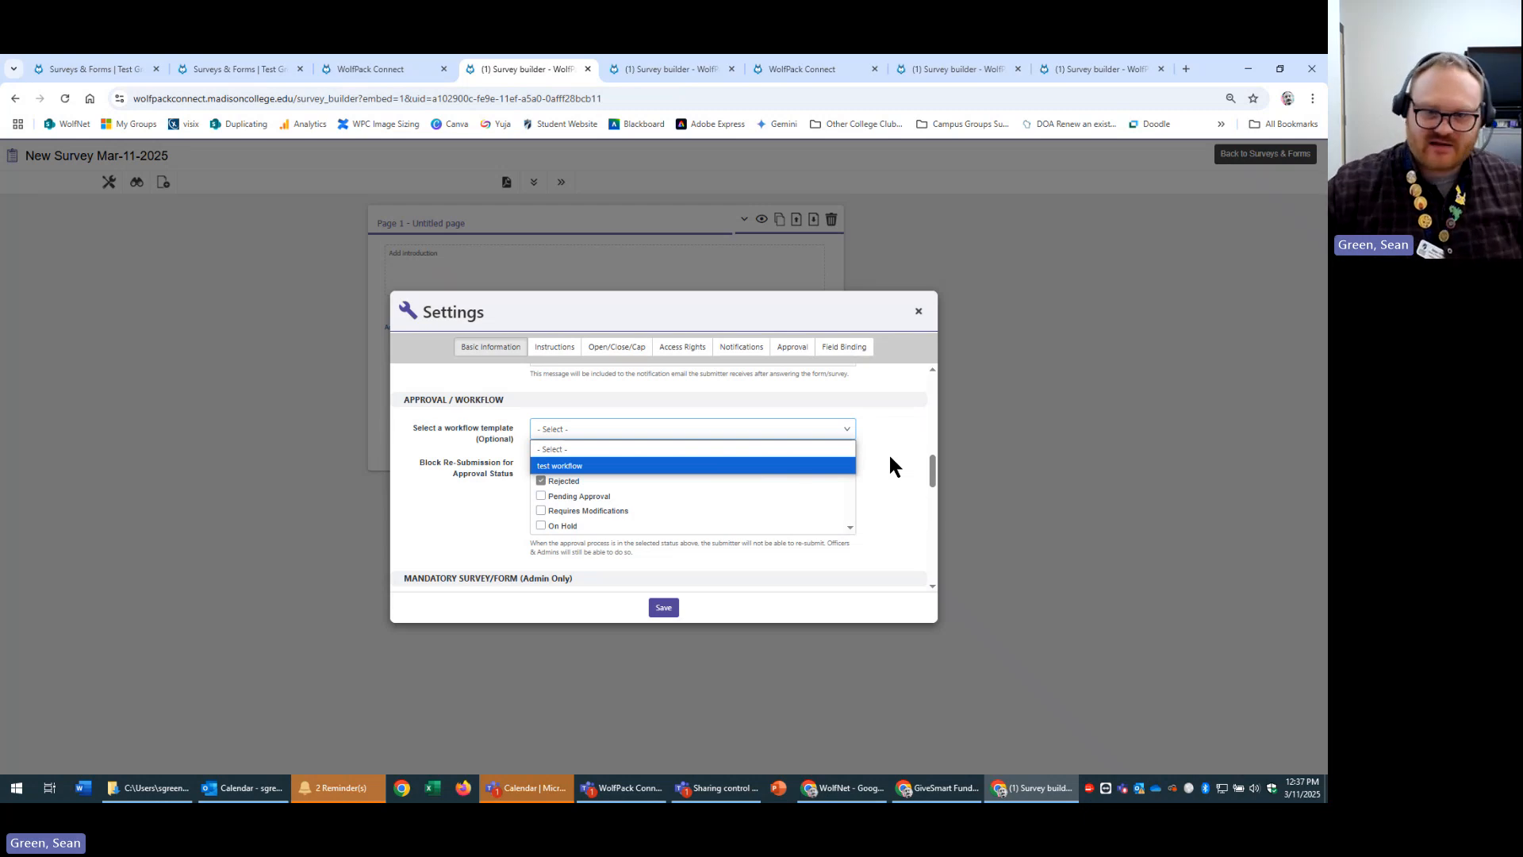
click(868, 497)
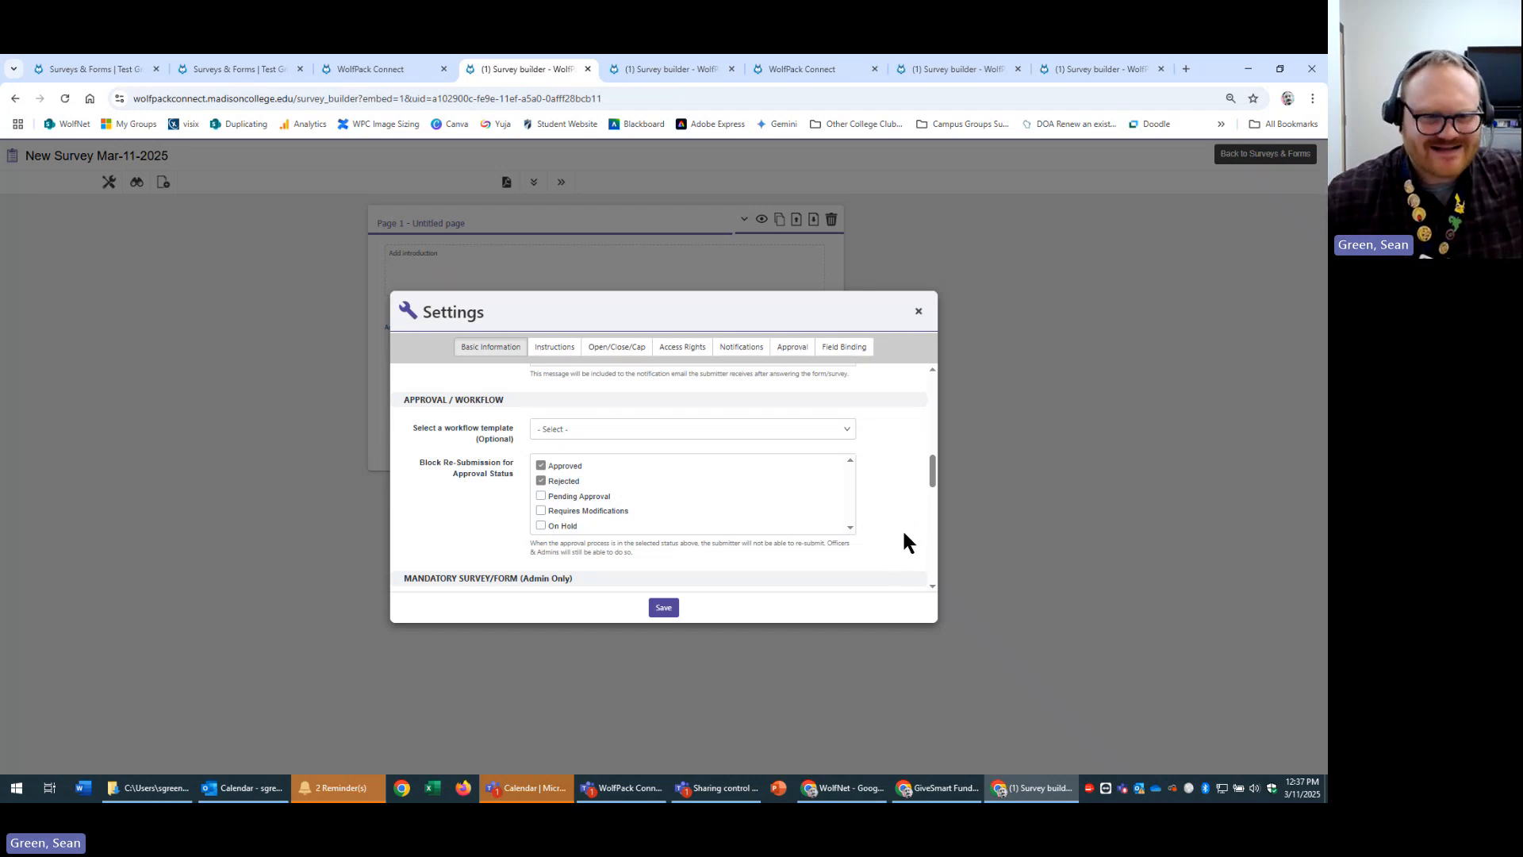
scroll(914, 496, down, 1)
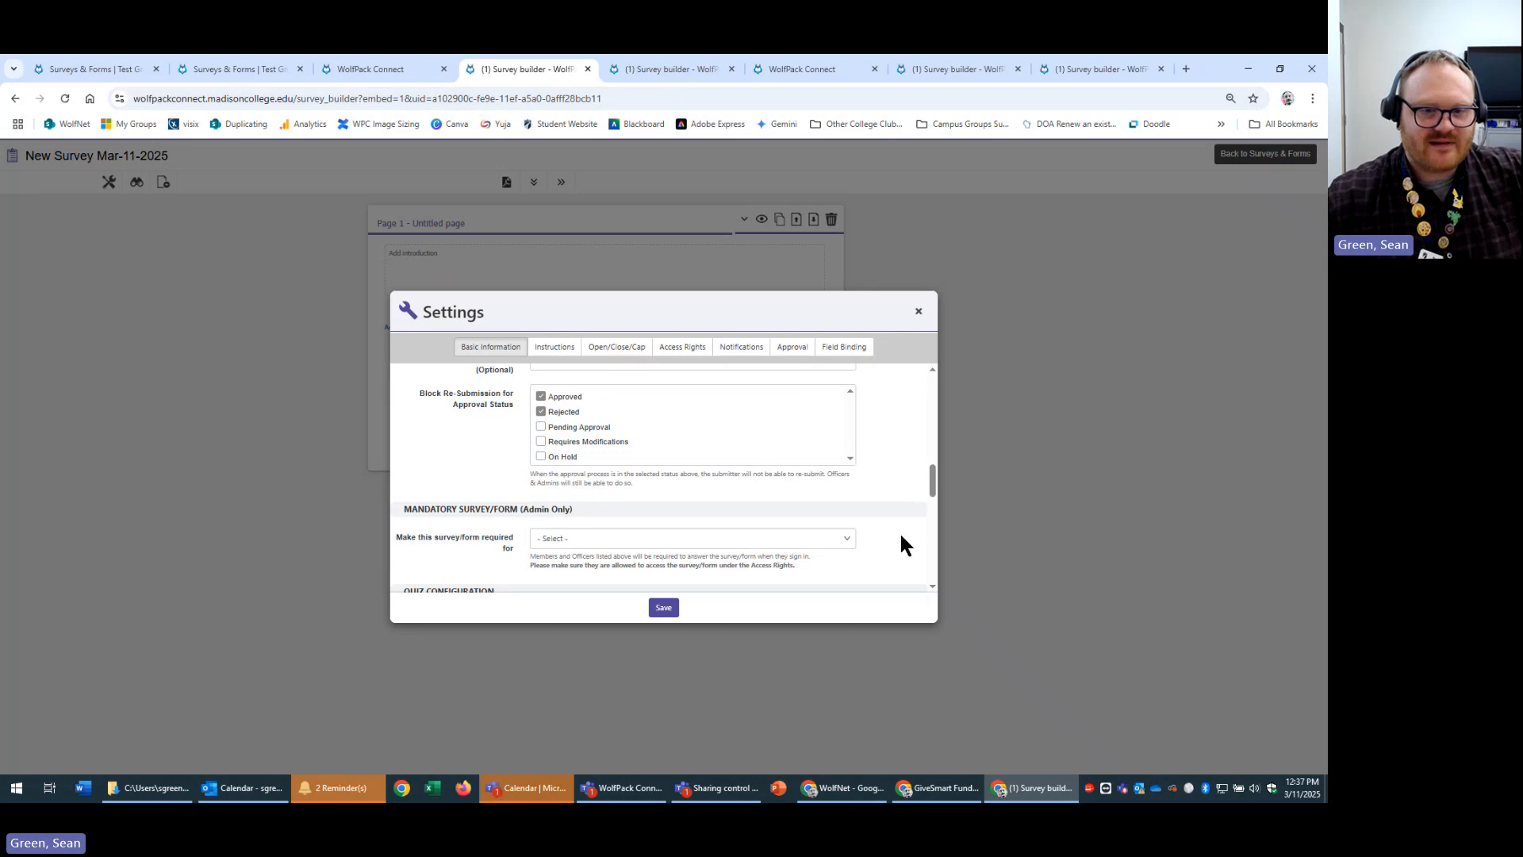
scroll(904, 546, up, 1)
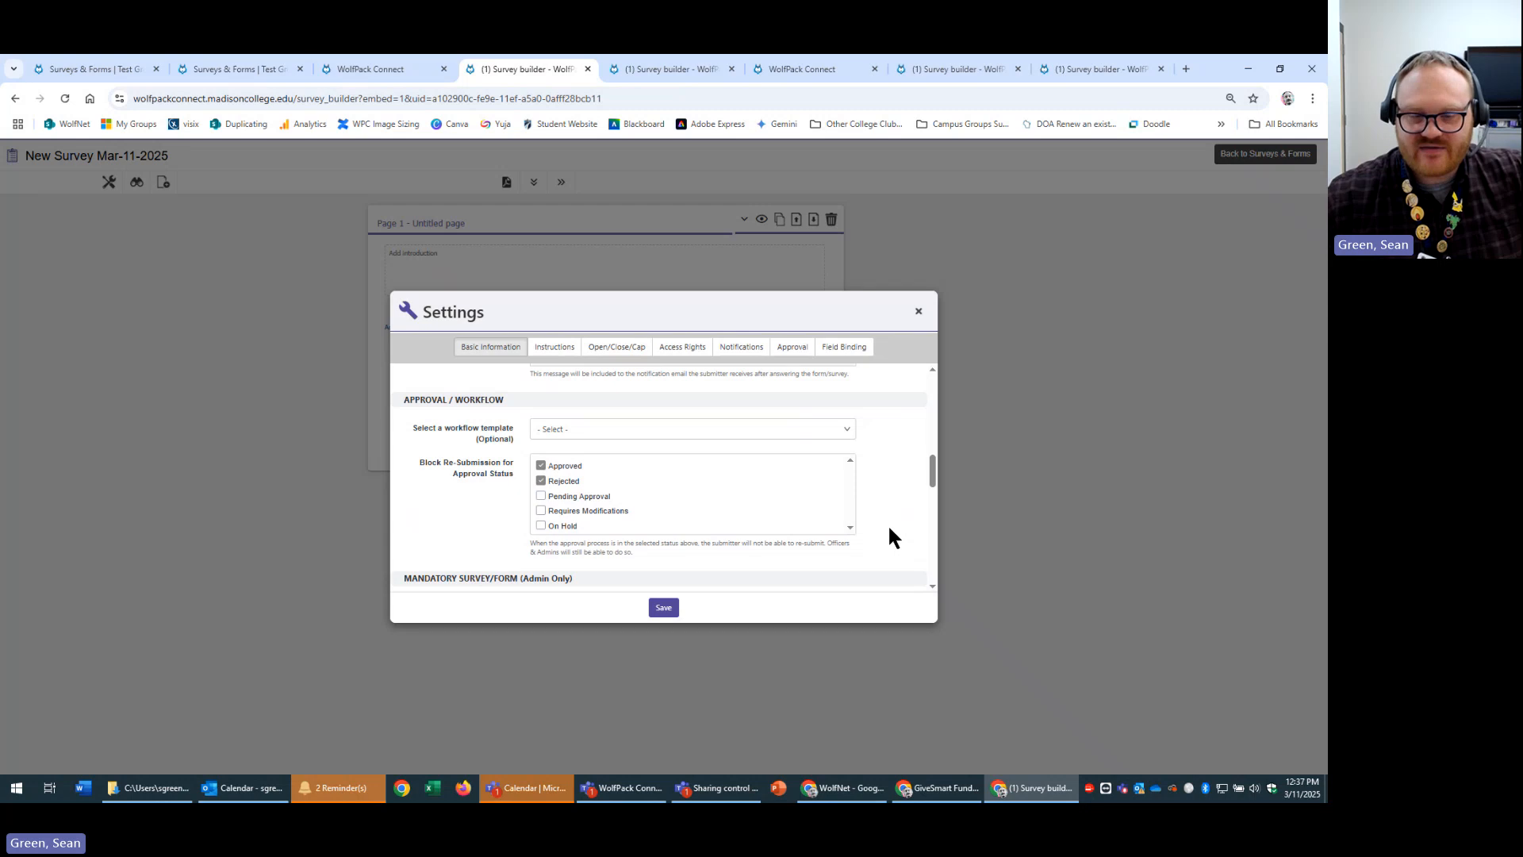
scroll(886, 529, down, 2)
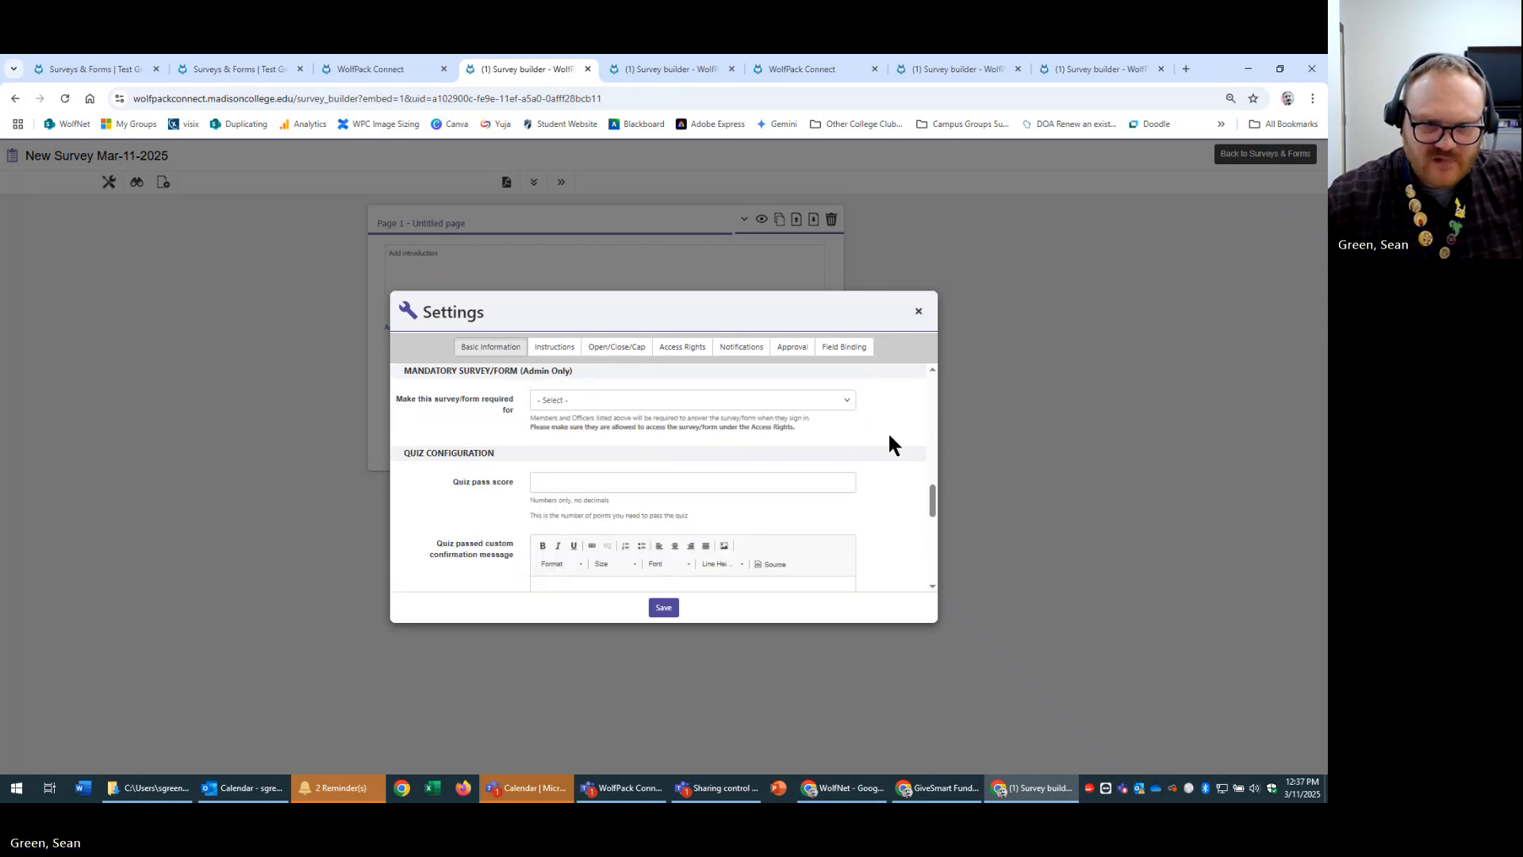
Inspect the 'required for' options and empty Quiz pass score unchanged, then switch to the march 11th poll form.
click(758, 401)
click(822, 400)
click(822, 399)
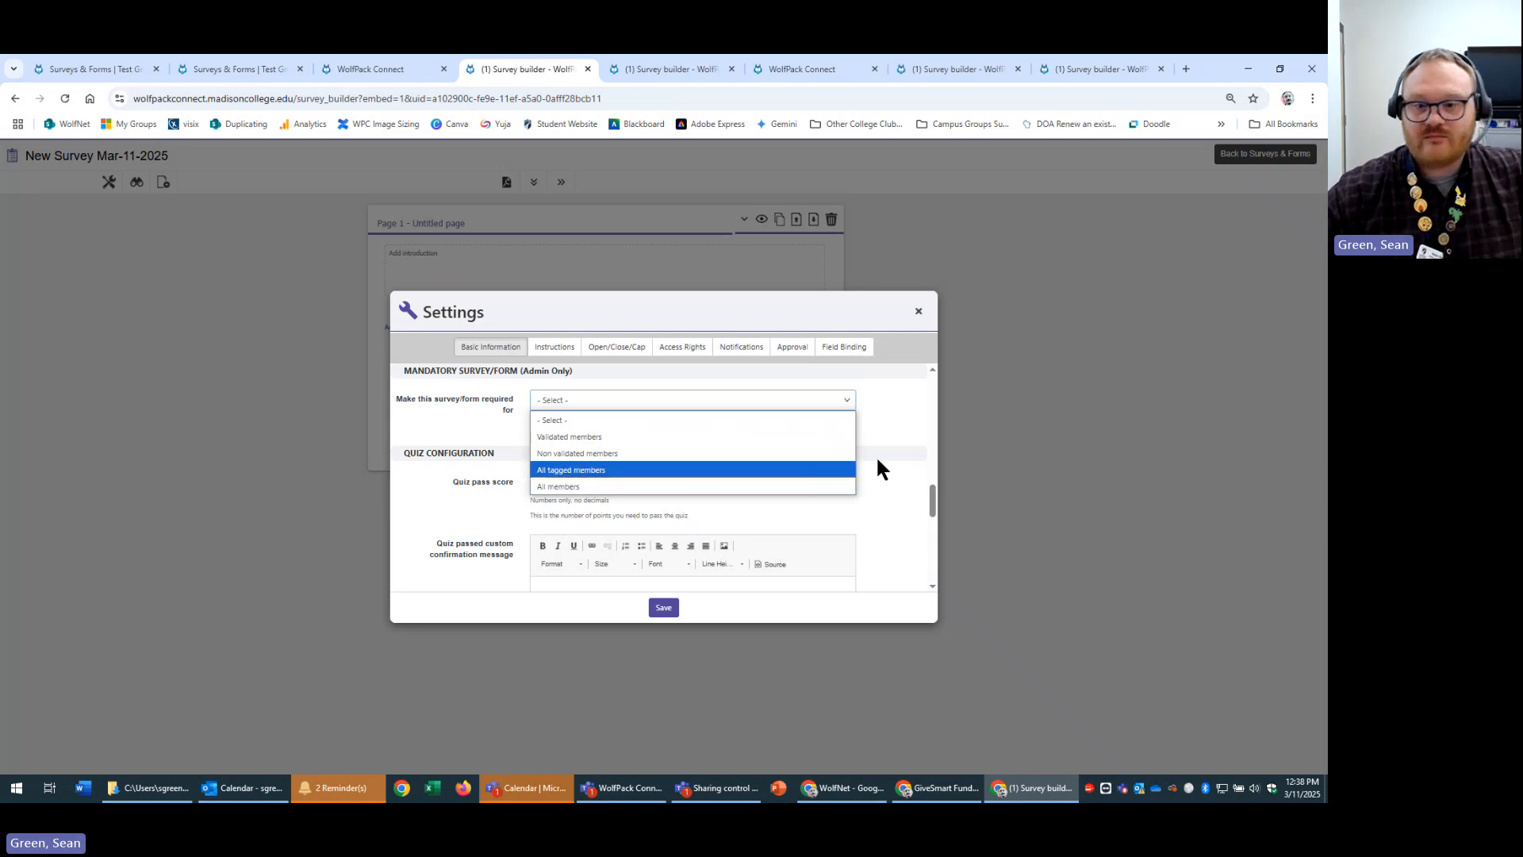
click(906, 423)
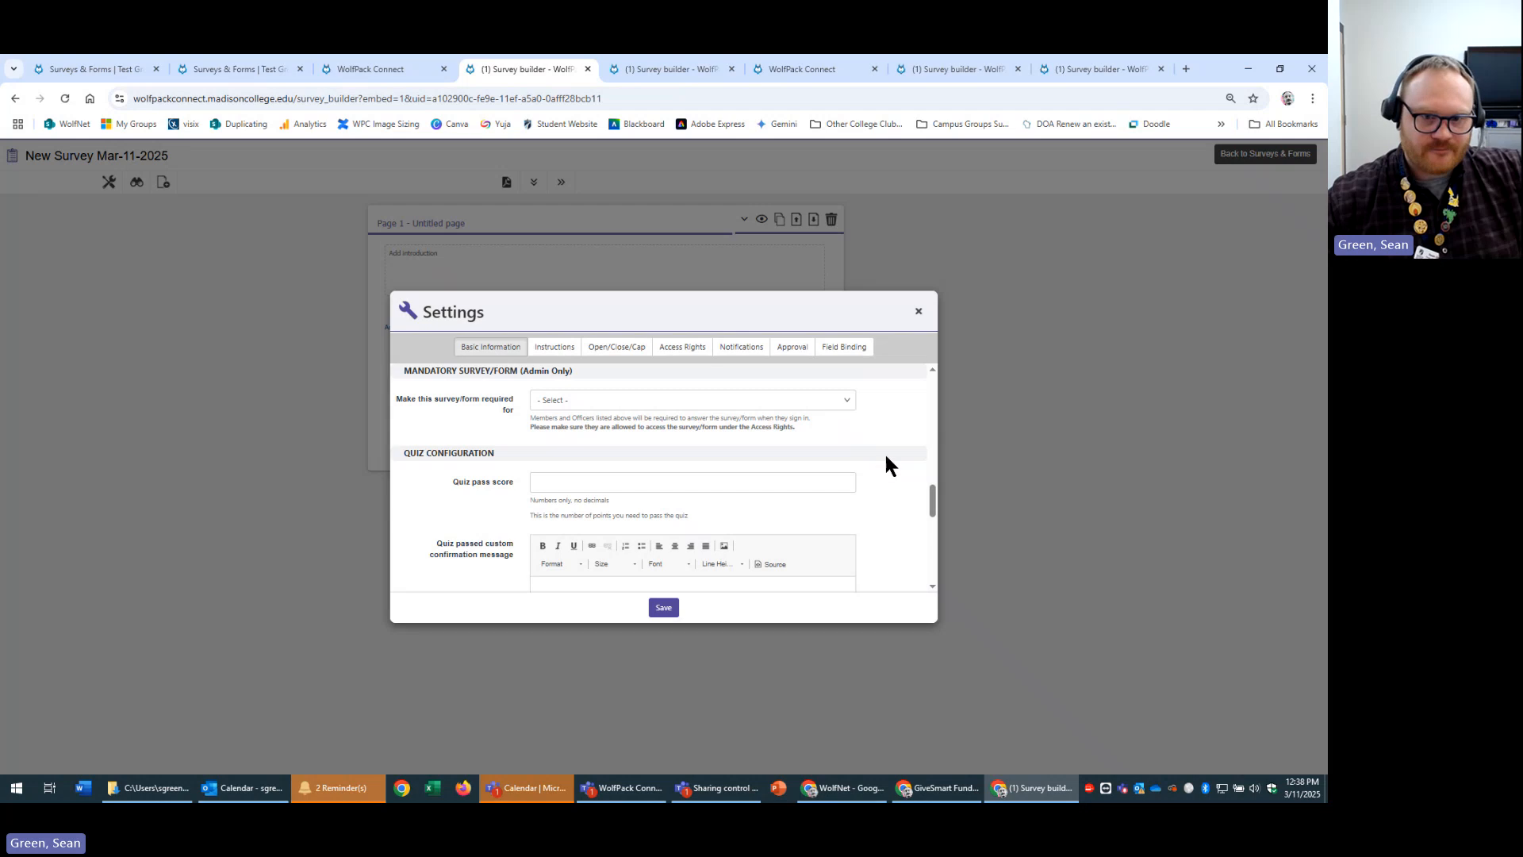
scroll(885, 453, down, 2)
scroll(886, 453, up, 2)
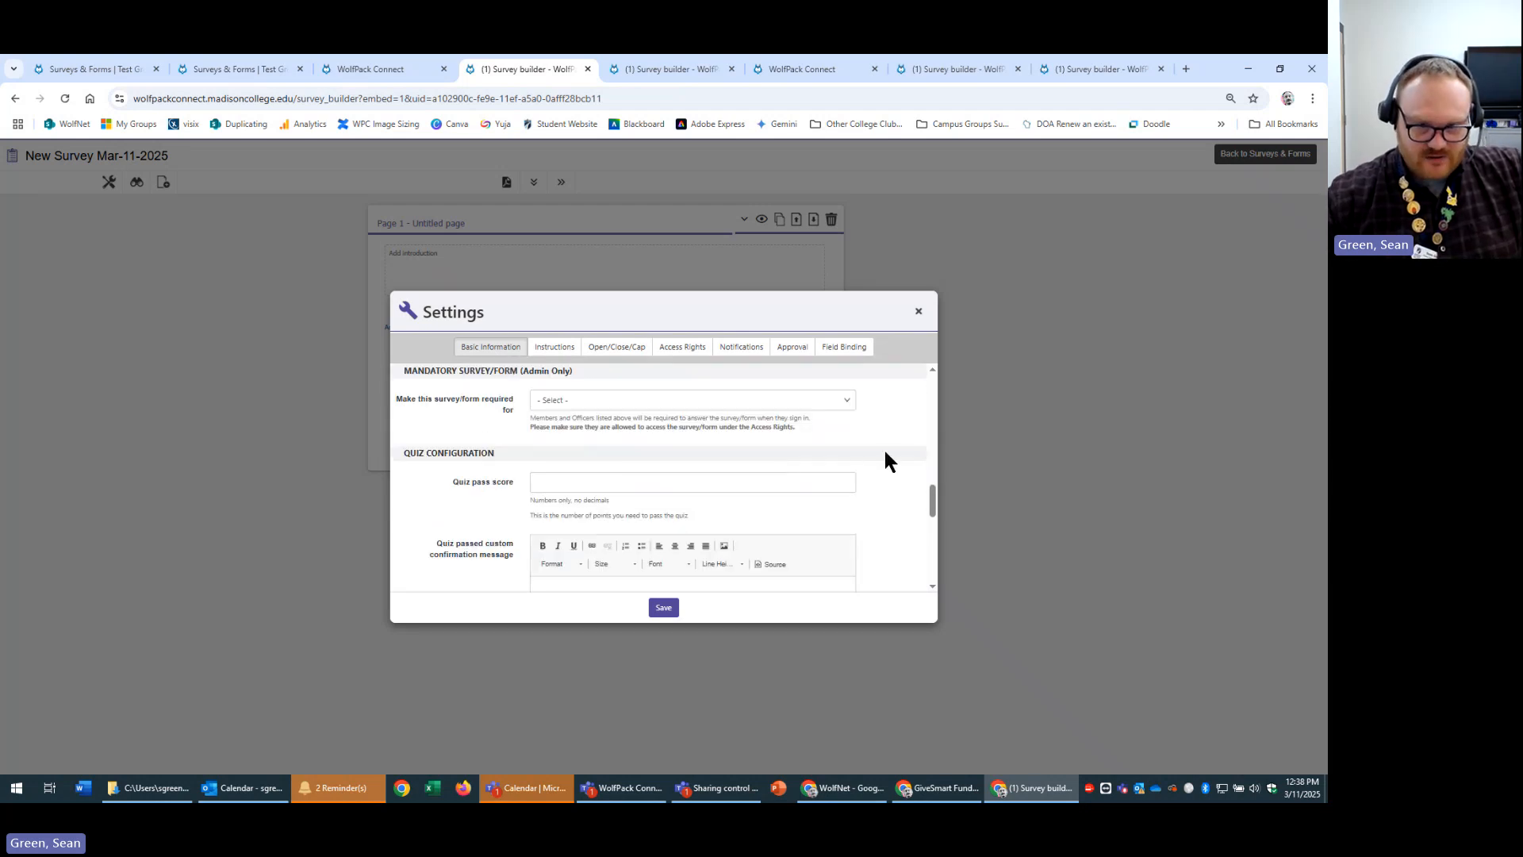
scroll(889, 476, down, 4)
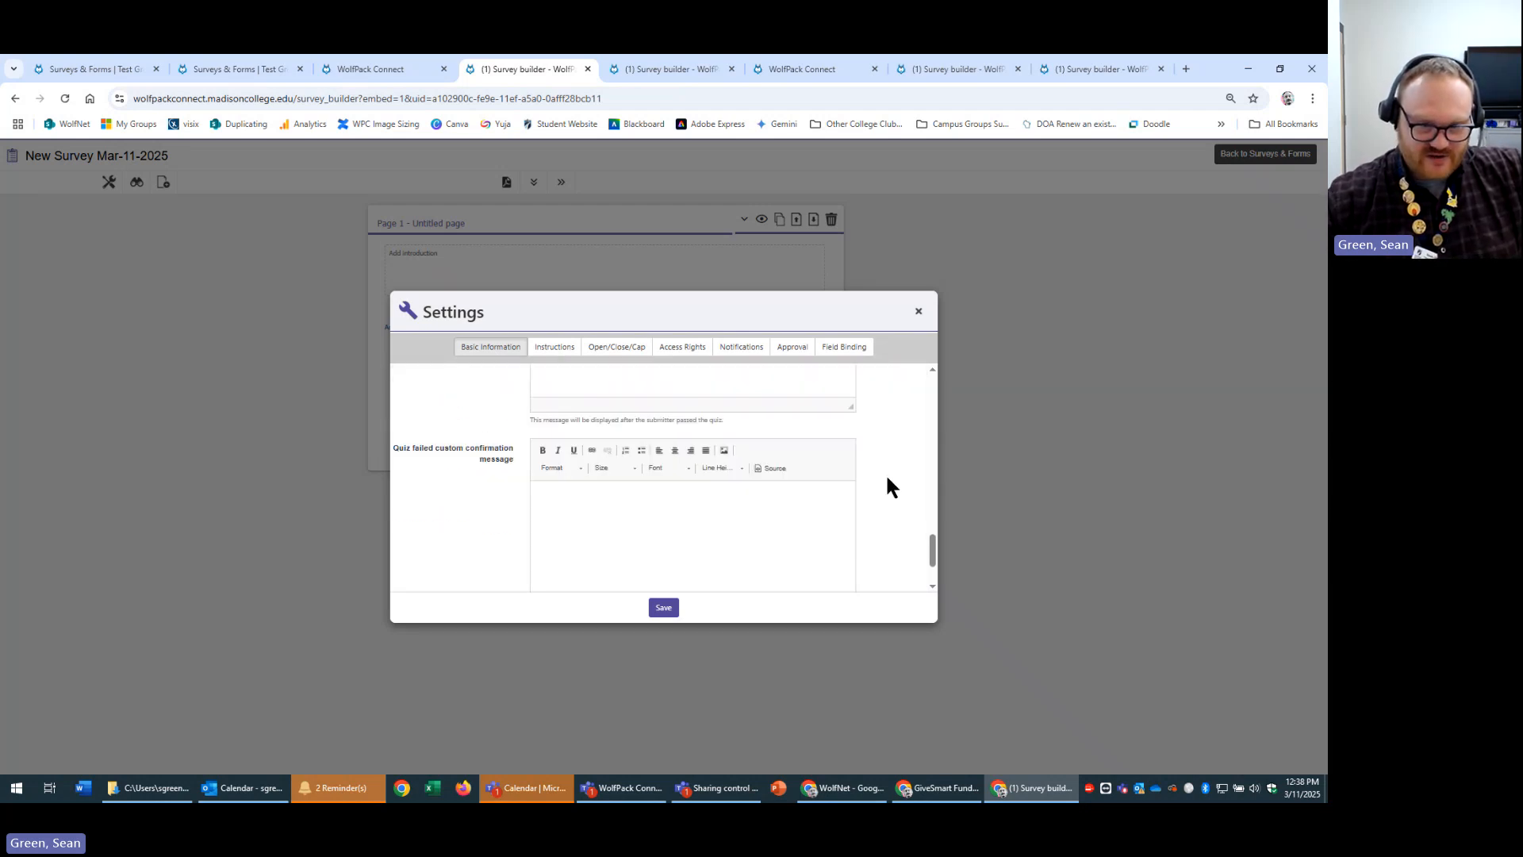
scroll(887, 478, up, 4)
click(687, 414)
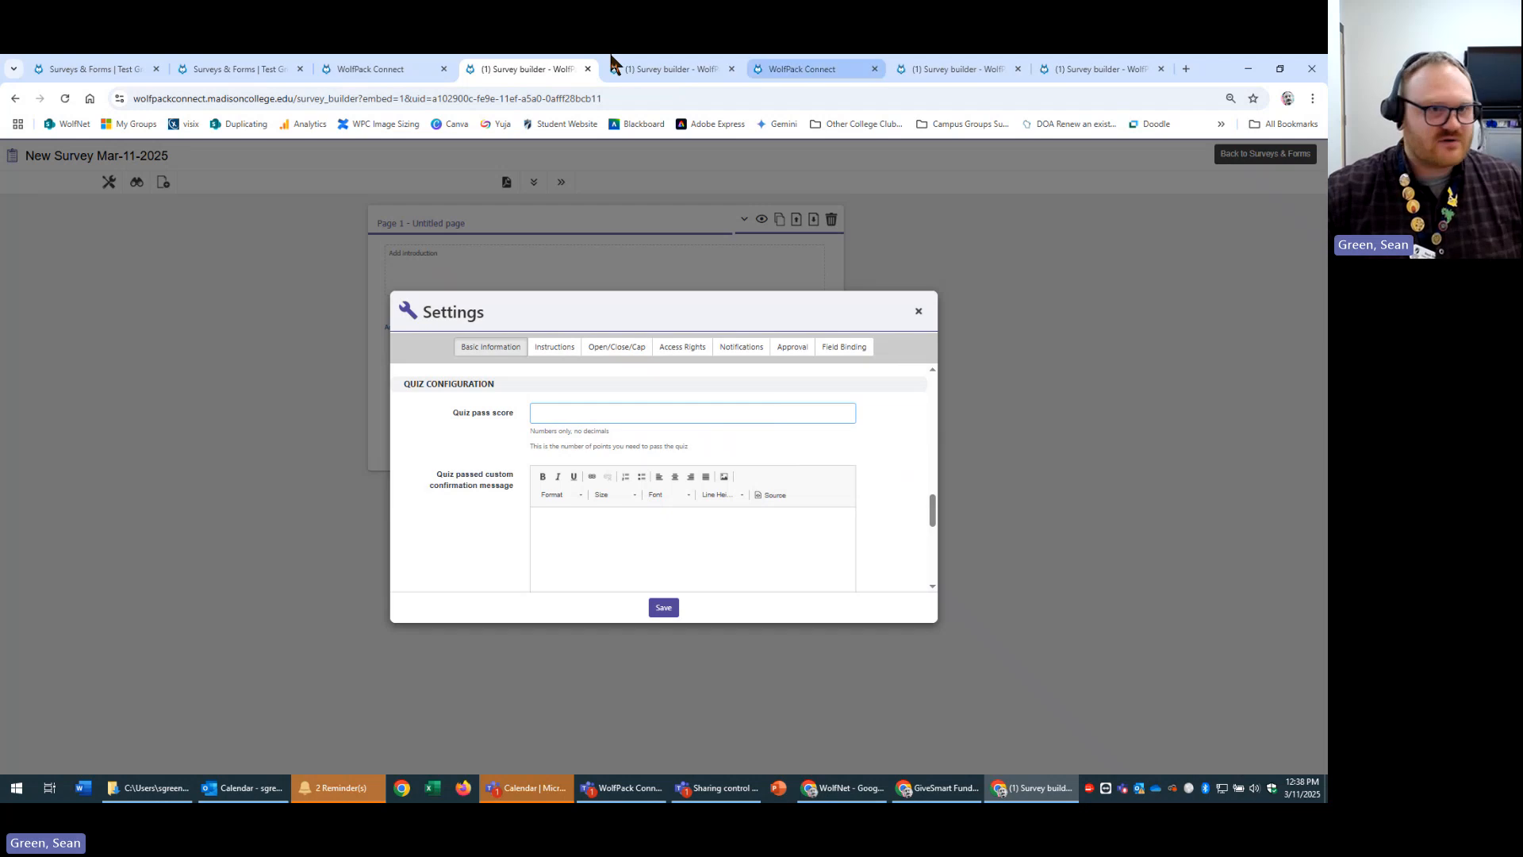
click(345, 70)
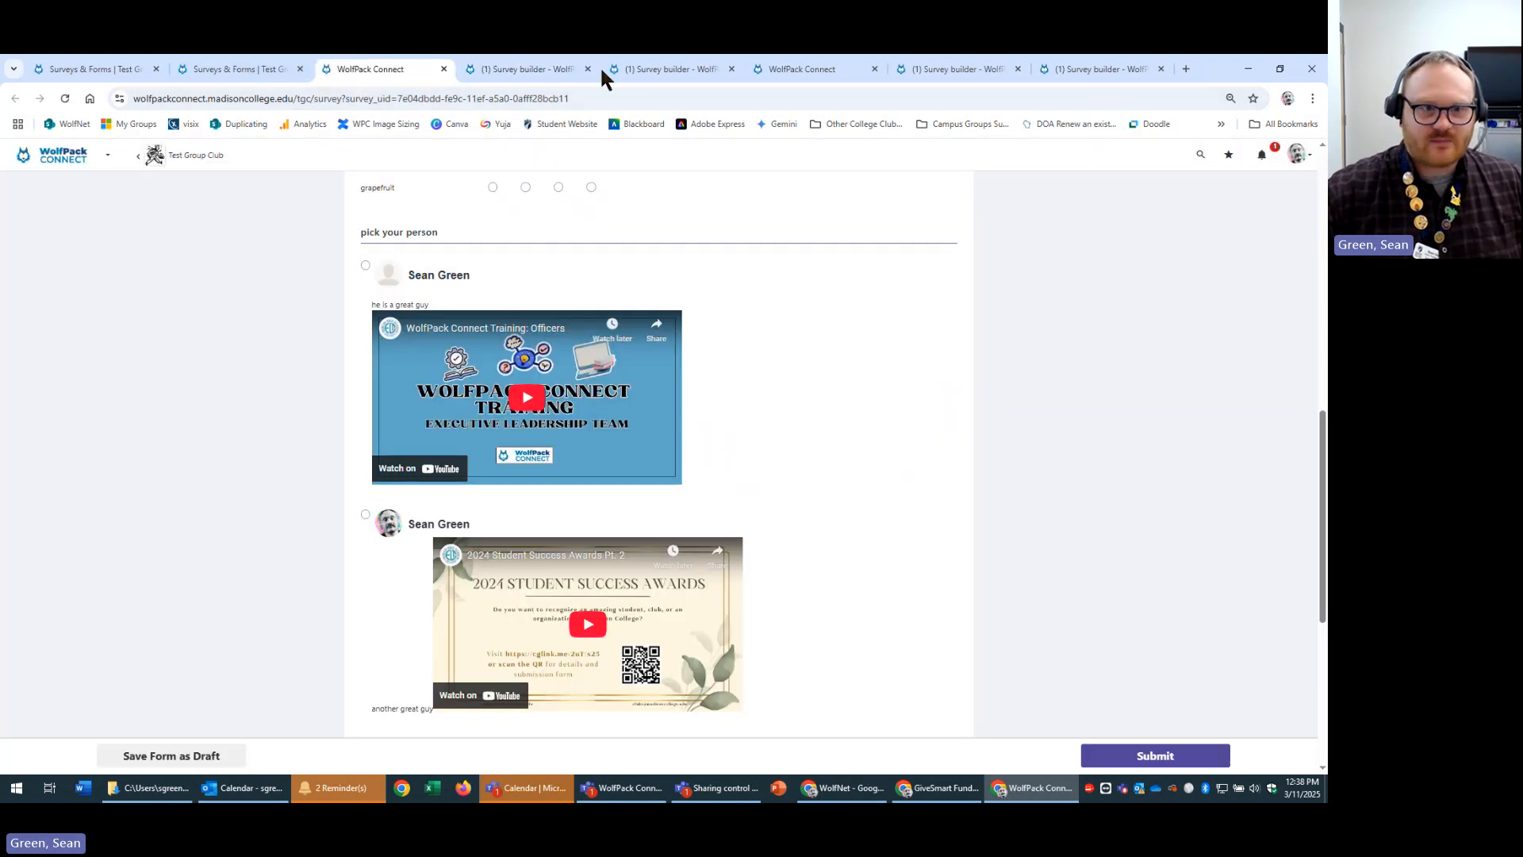
Open Math Quiz from Test Group Club's Surveys & Forms and edit question 'what is 1 + 1?'.
click(181, 155)
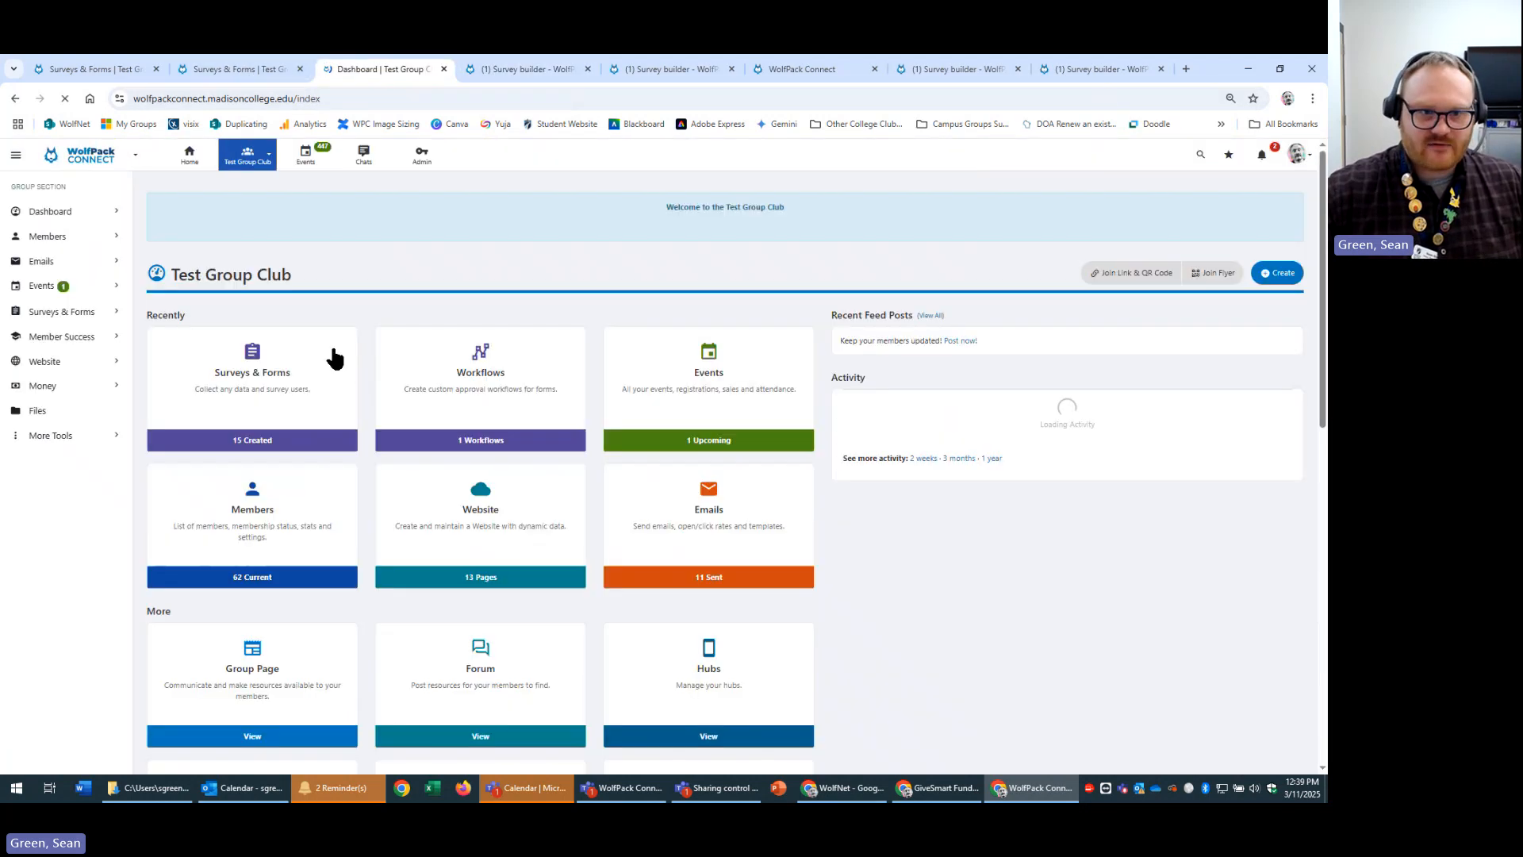
click(299, 381)
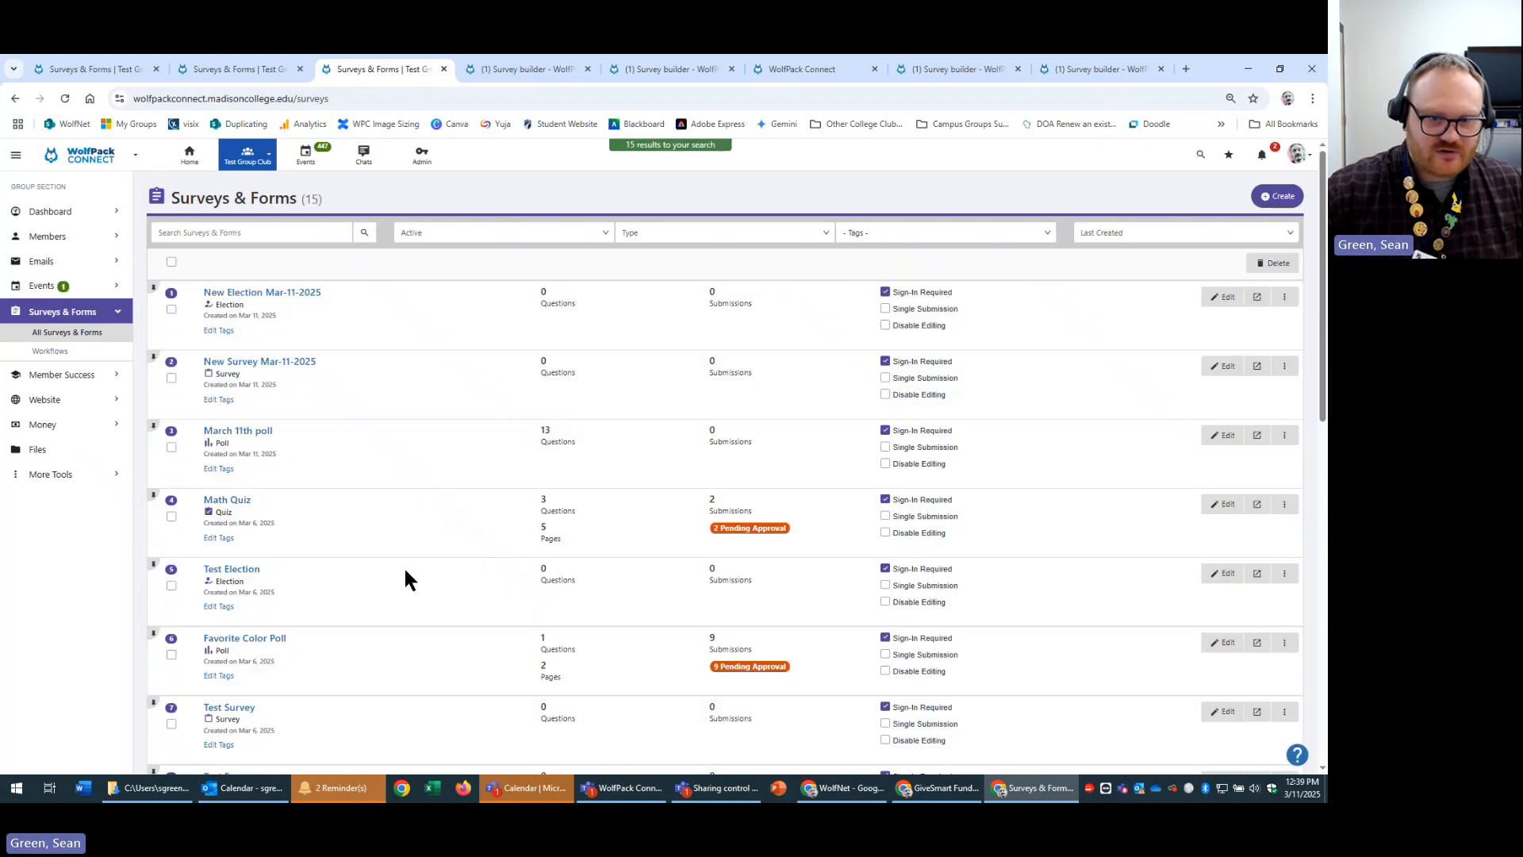
click(1223, 510)
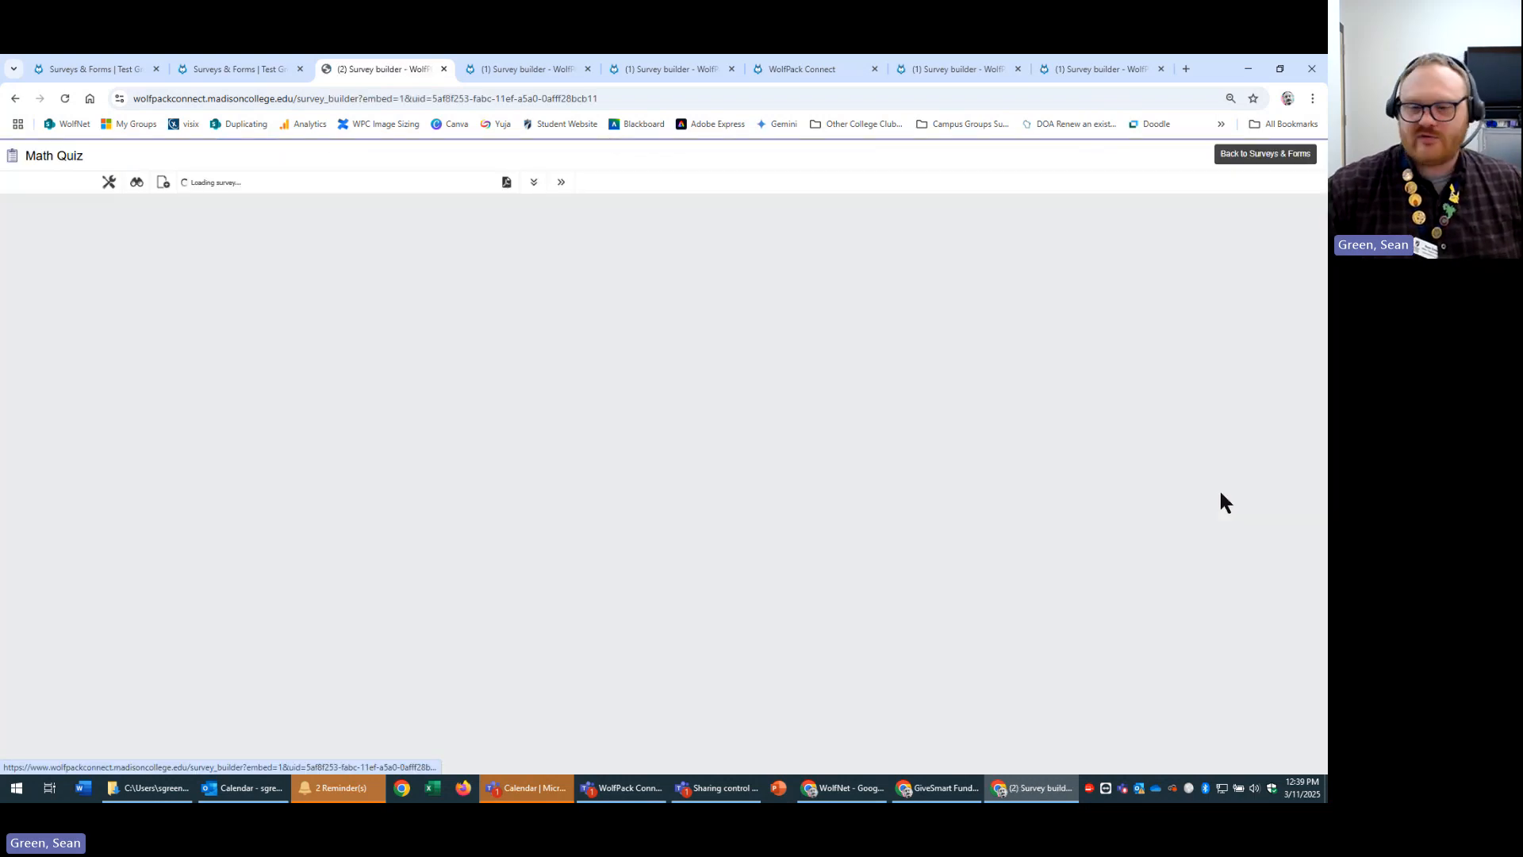
scroll(1037, 484, down, 4)
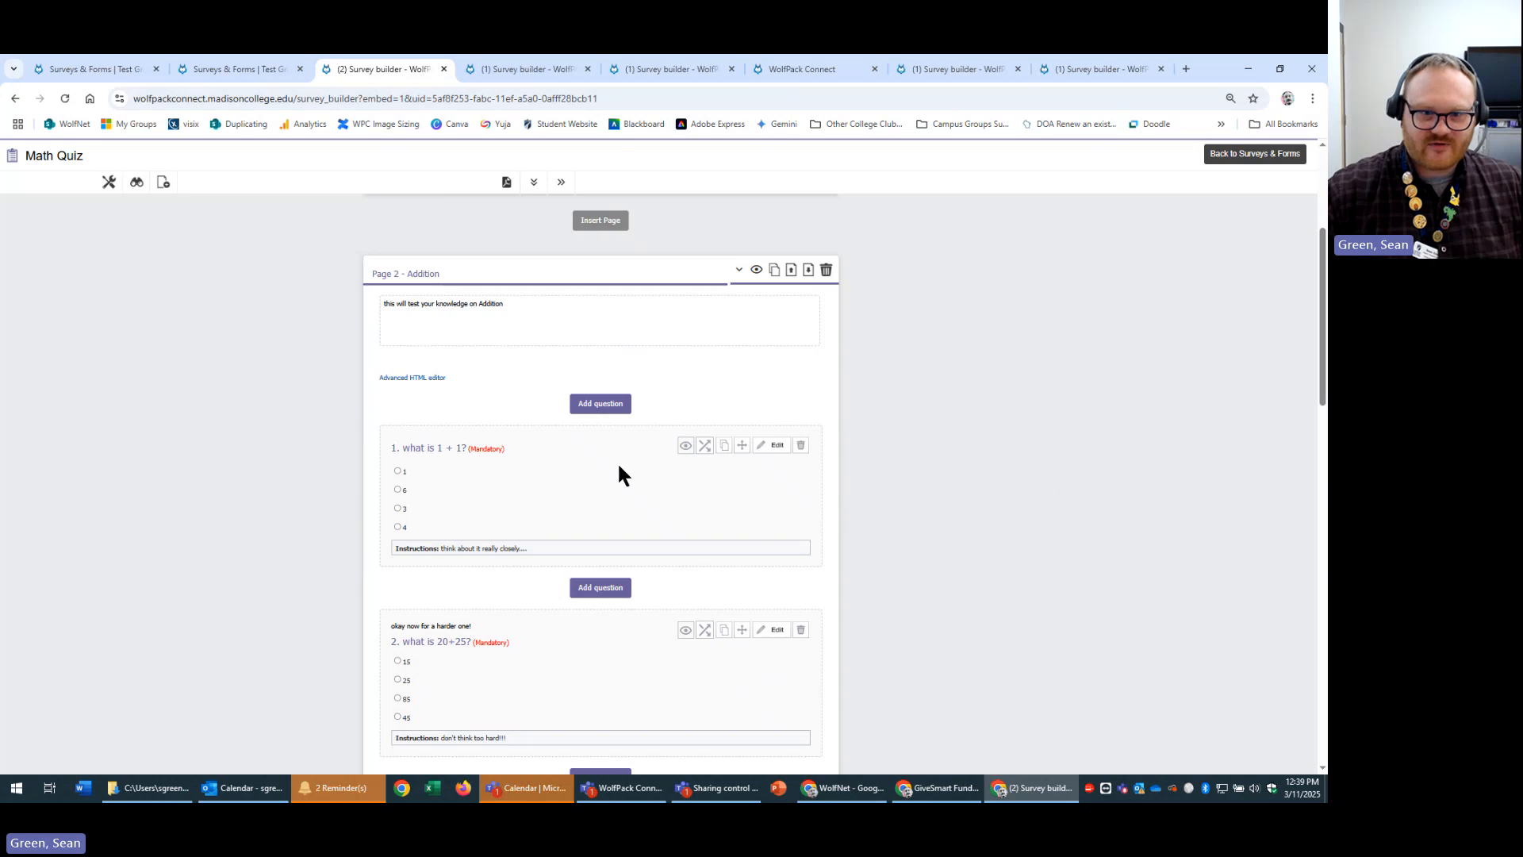
click(765, 453)
Touch up Answer 1 and save 'what is 1 + 1?' with answers 2, 6, 3 and 4.
scroll(555, 556, down, 2)
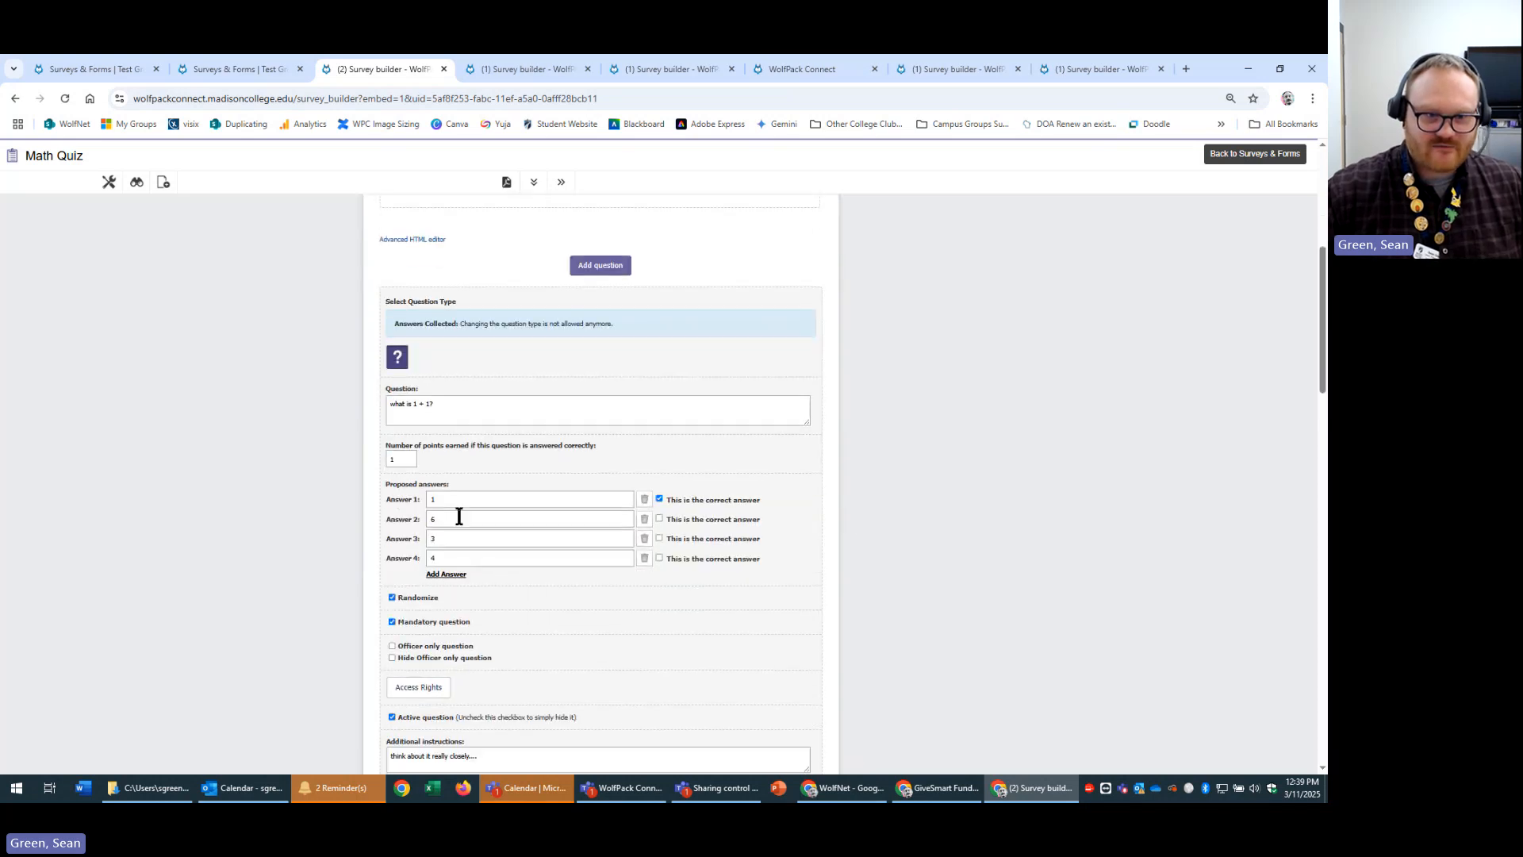
click(477, 500)
text(02)
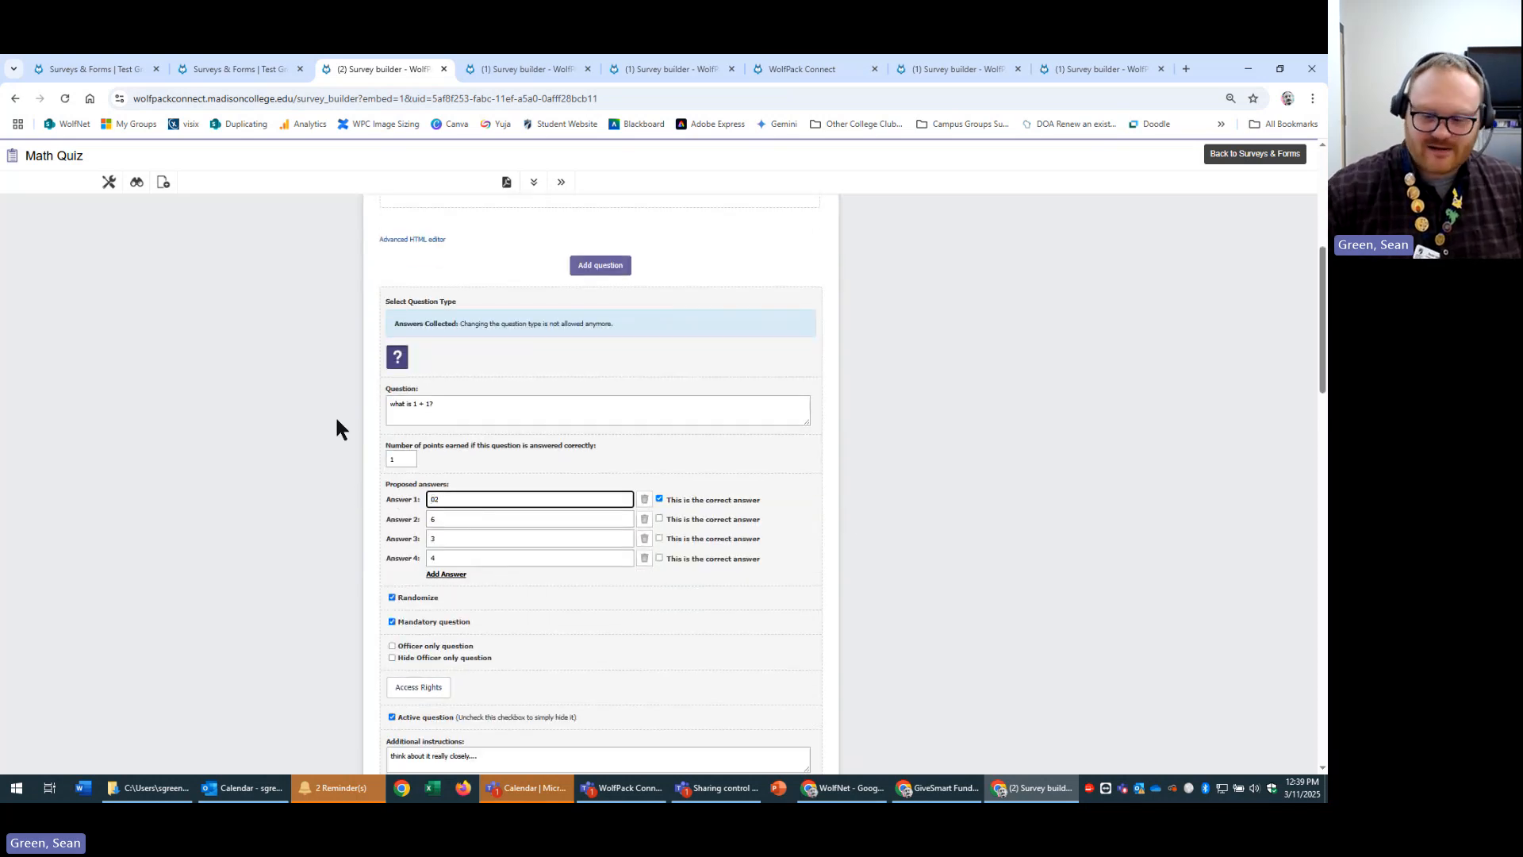
key(BackSpace)
key(BackSpace)
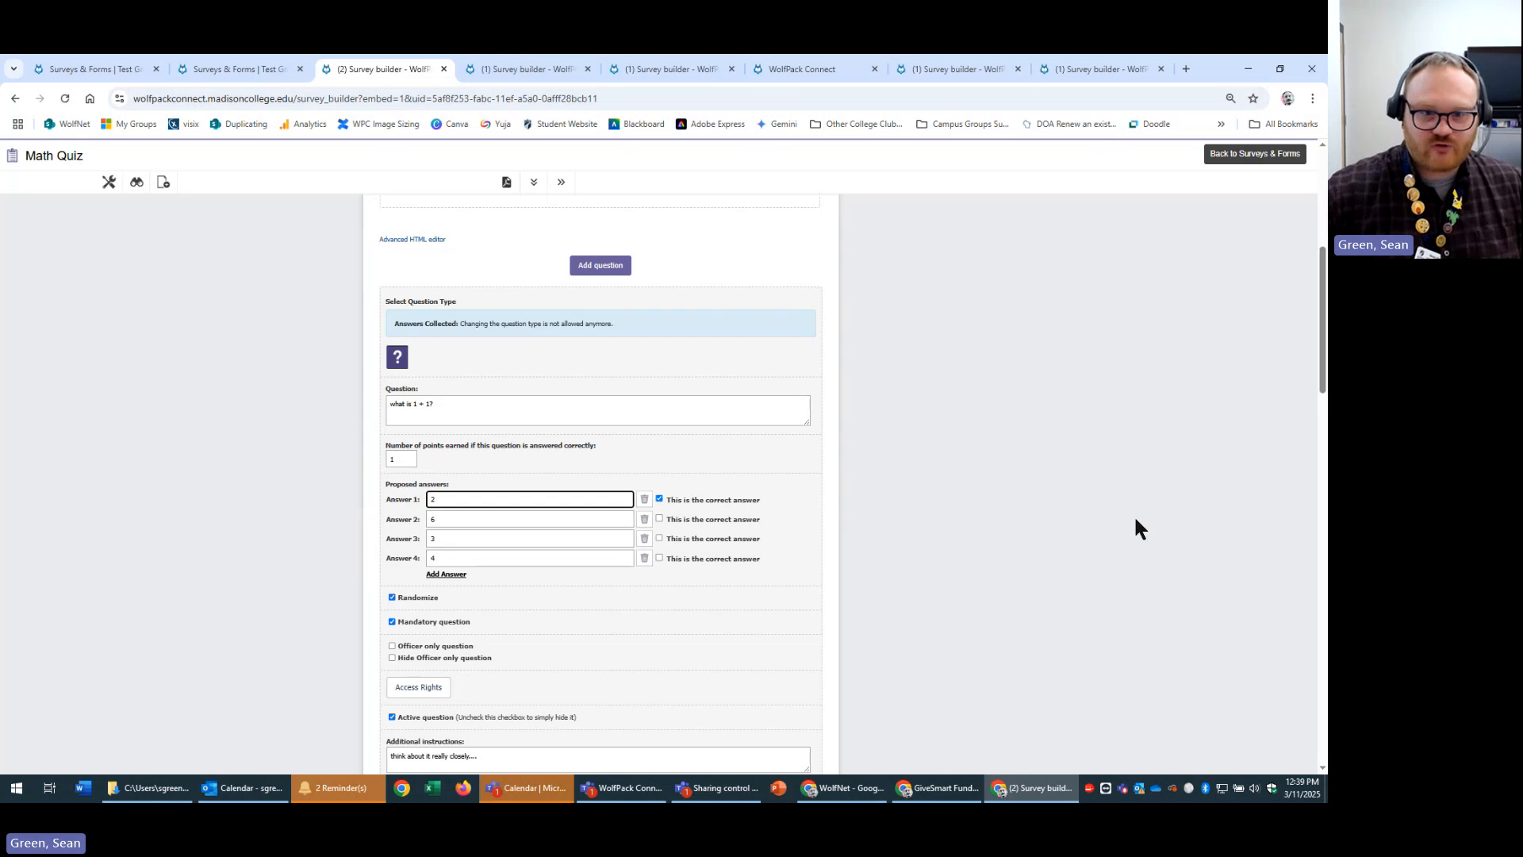
scroll(1146, 507, down, 3)
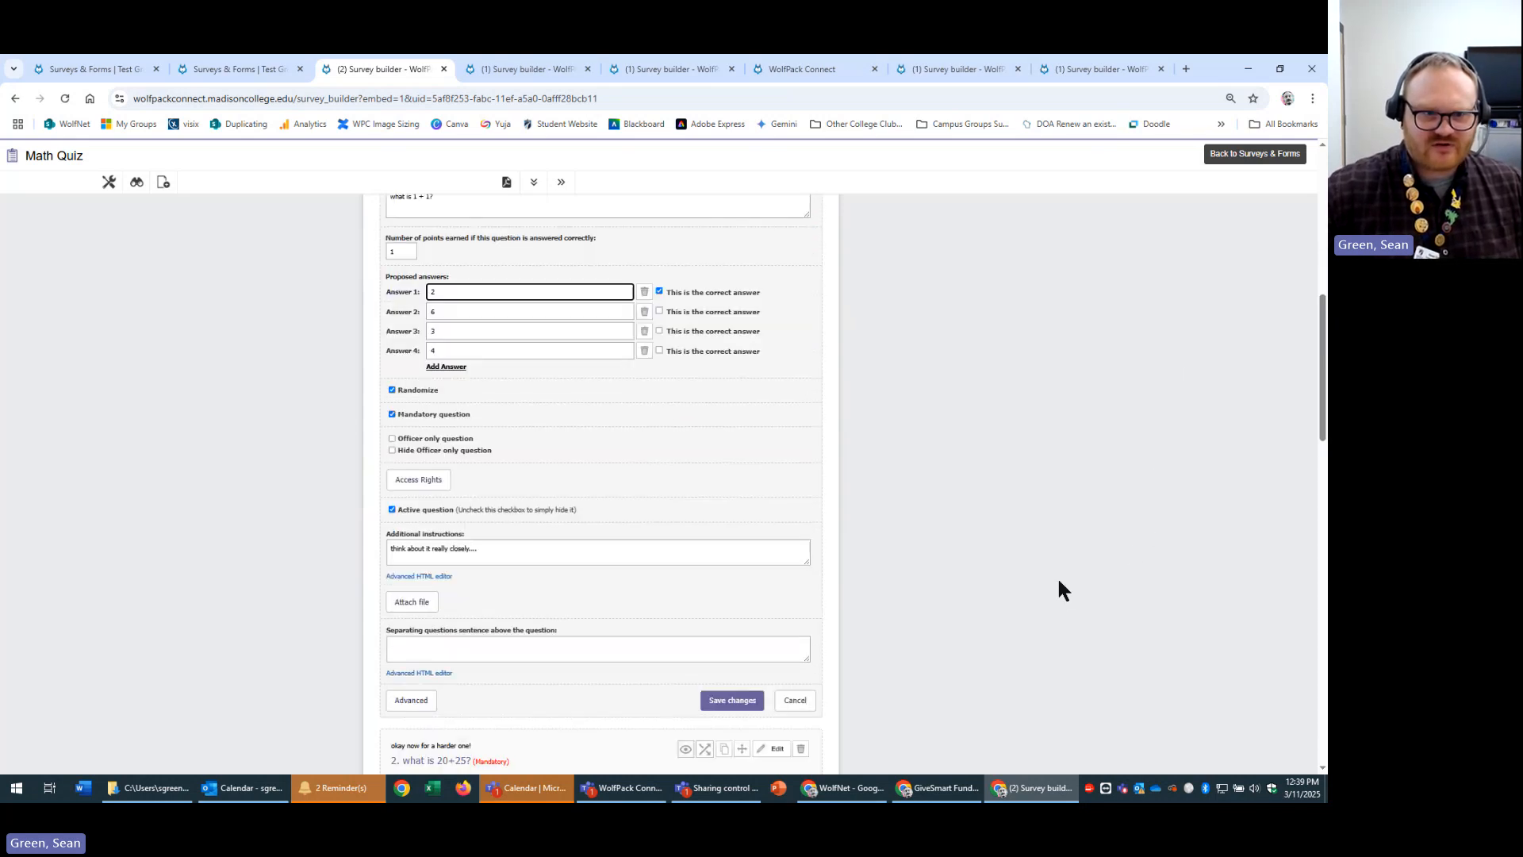
click(730, 700)
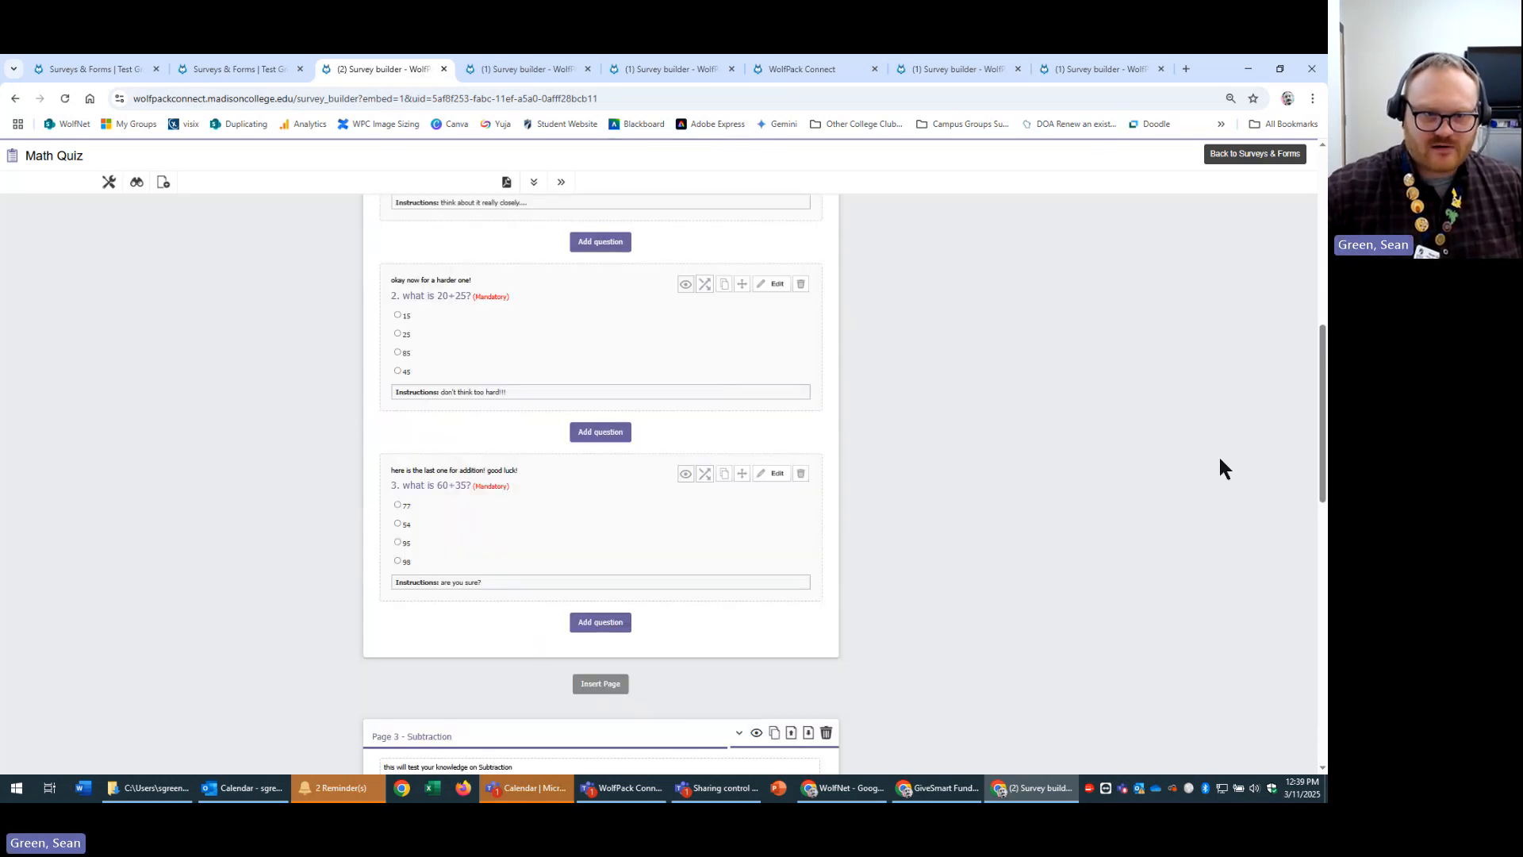
scroll(1189, 623, up, 5)
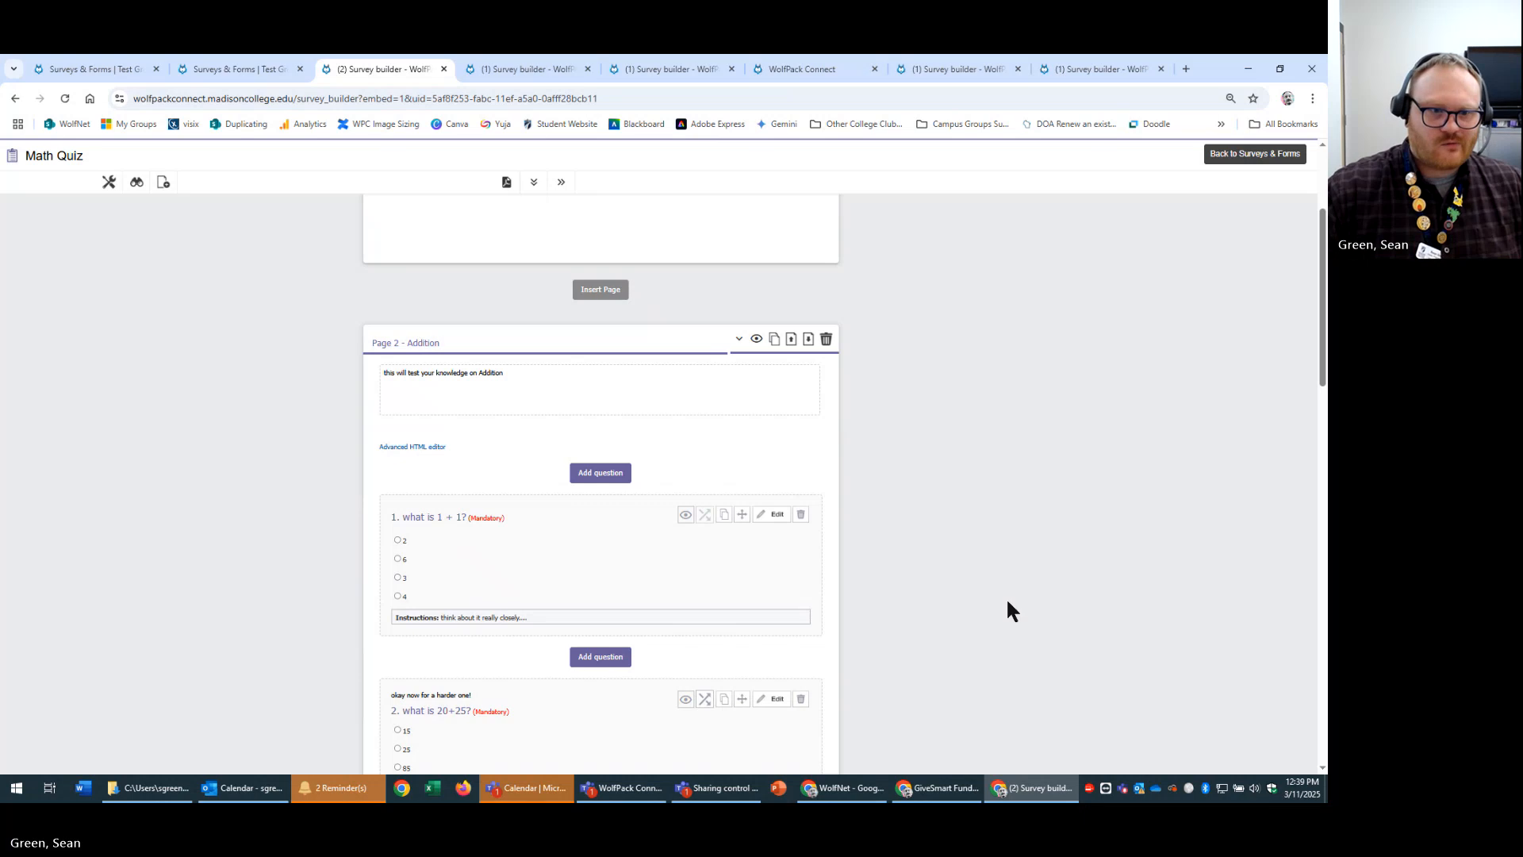
scroll(496, 452, up, 3)
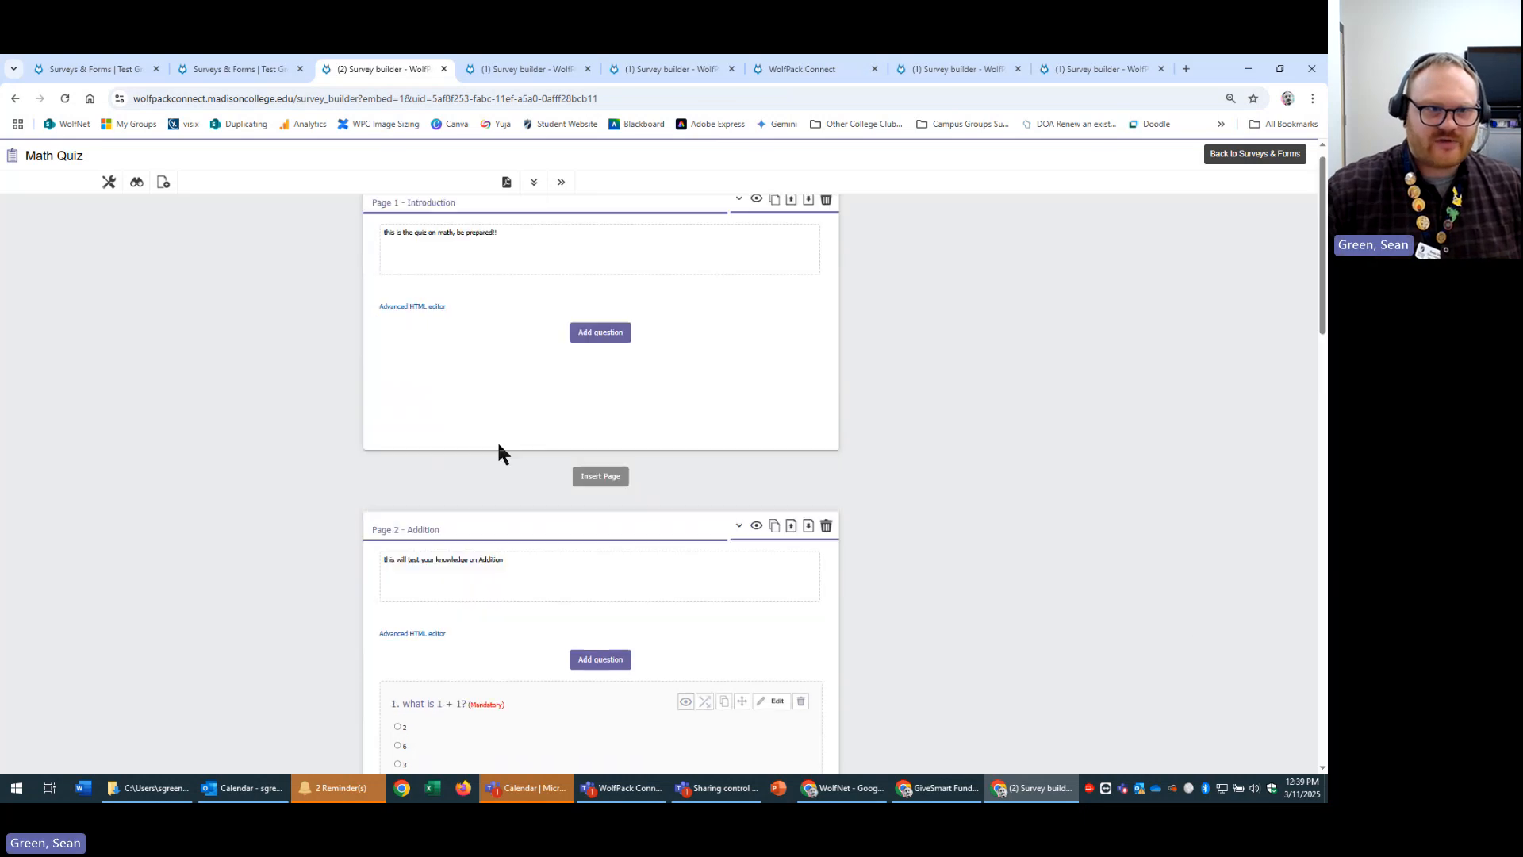
Preview the Math Quiz and answer the Addition questions with 2, 45 and 95.
click(134, 184)
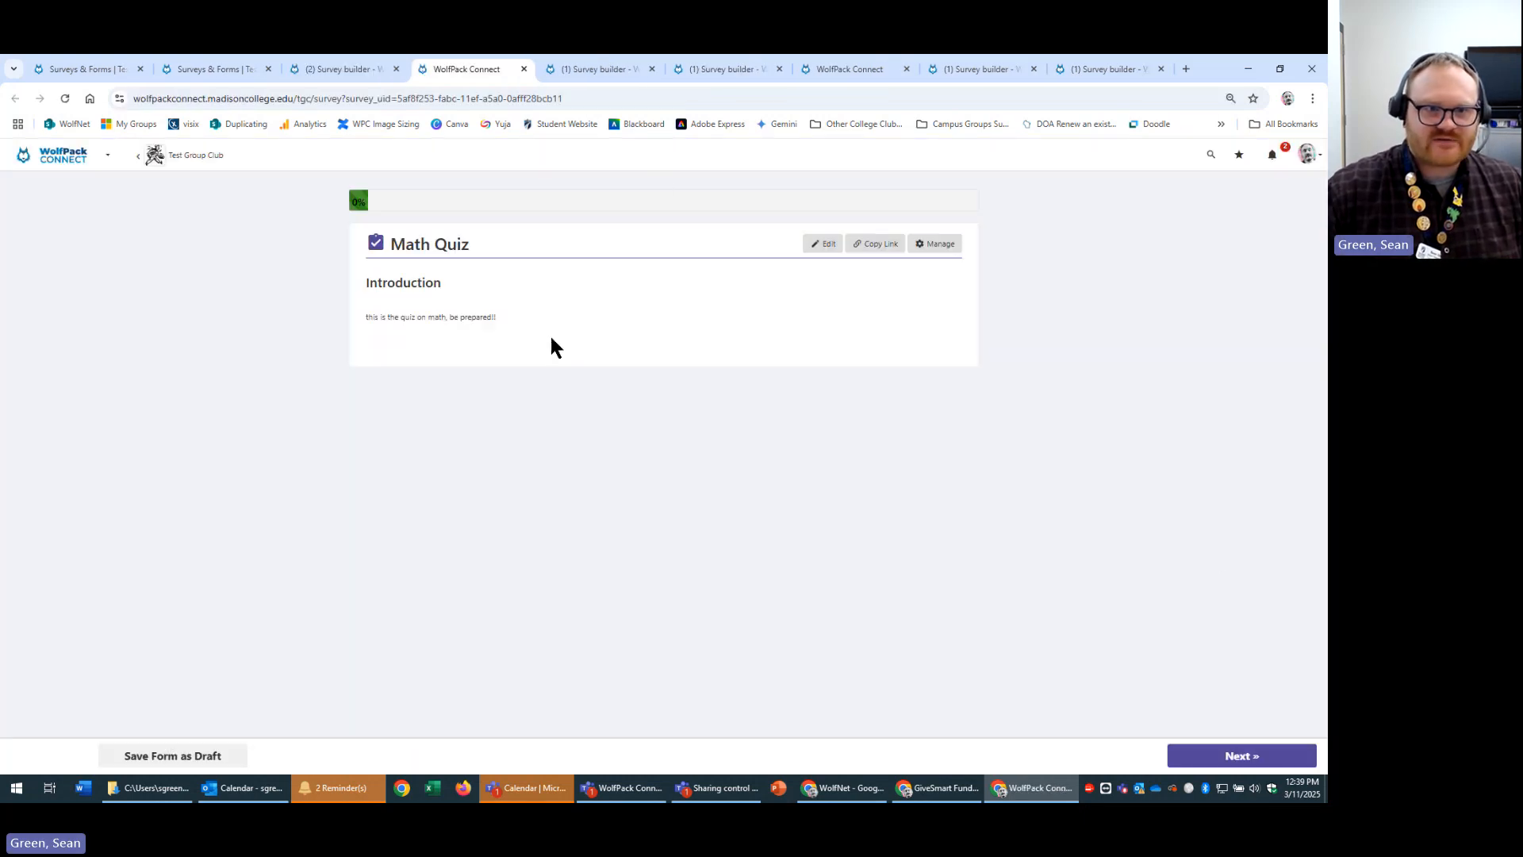
click(1242, 756)
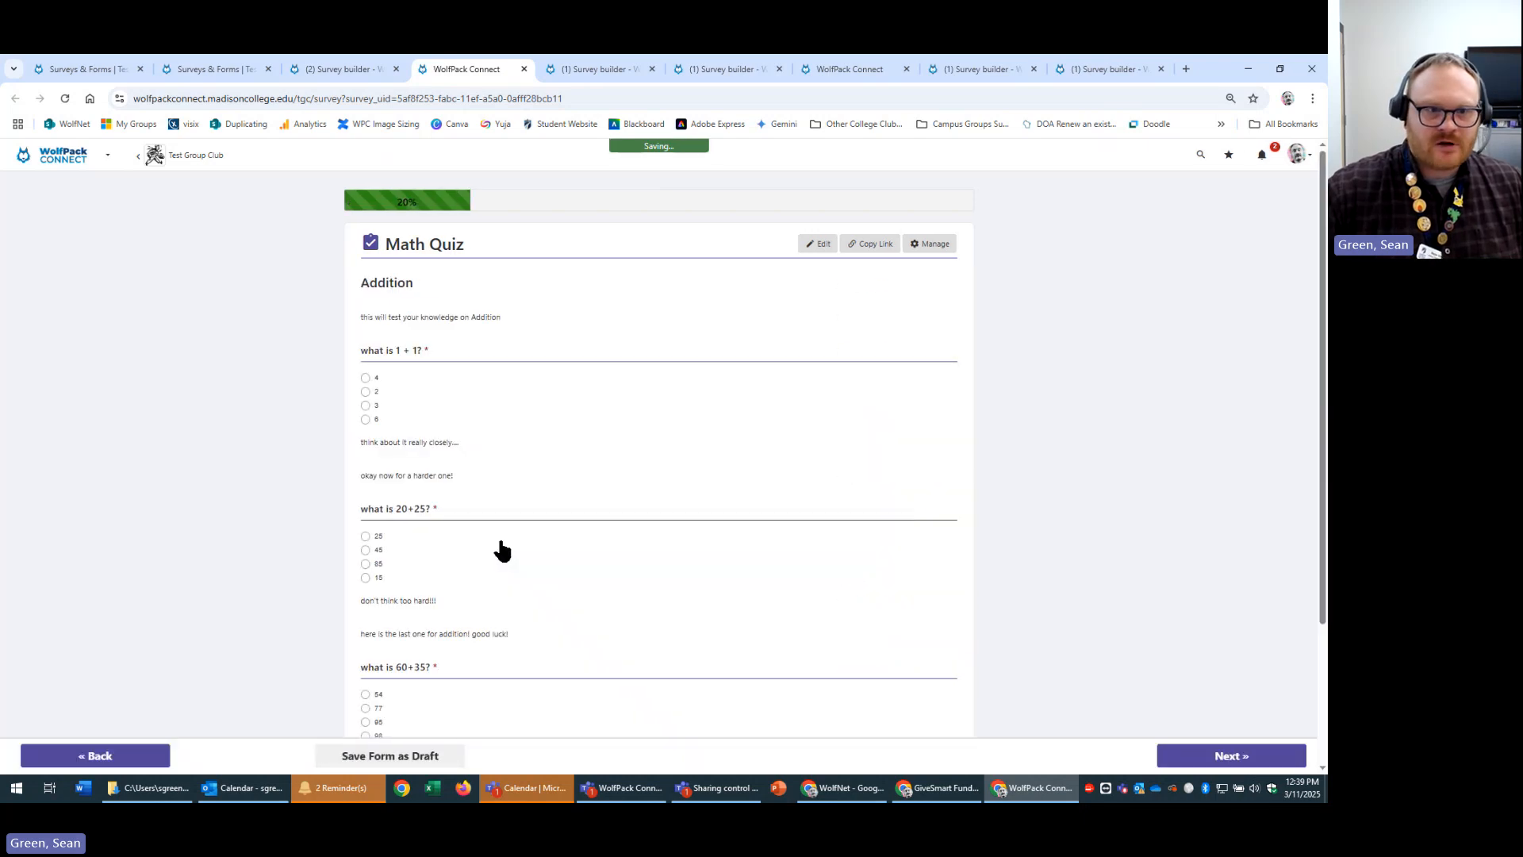
scroll(503, 541, down, 3)
scroll(505, 539, up, 2)
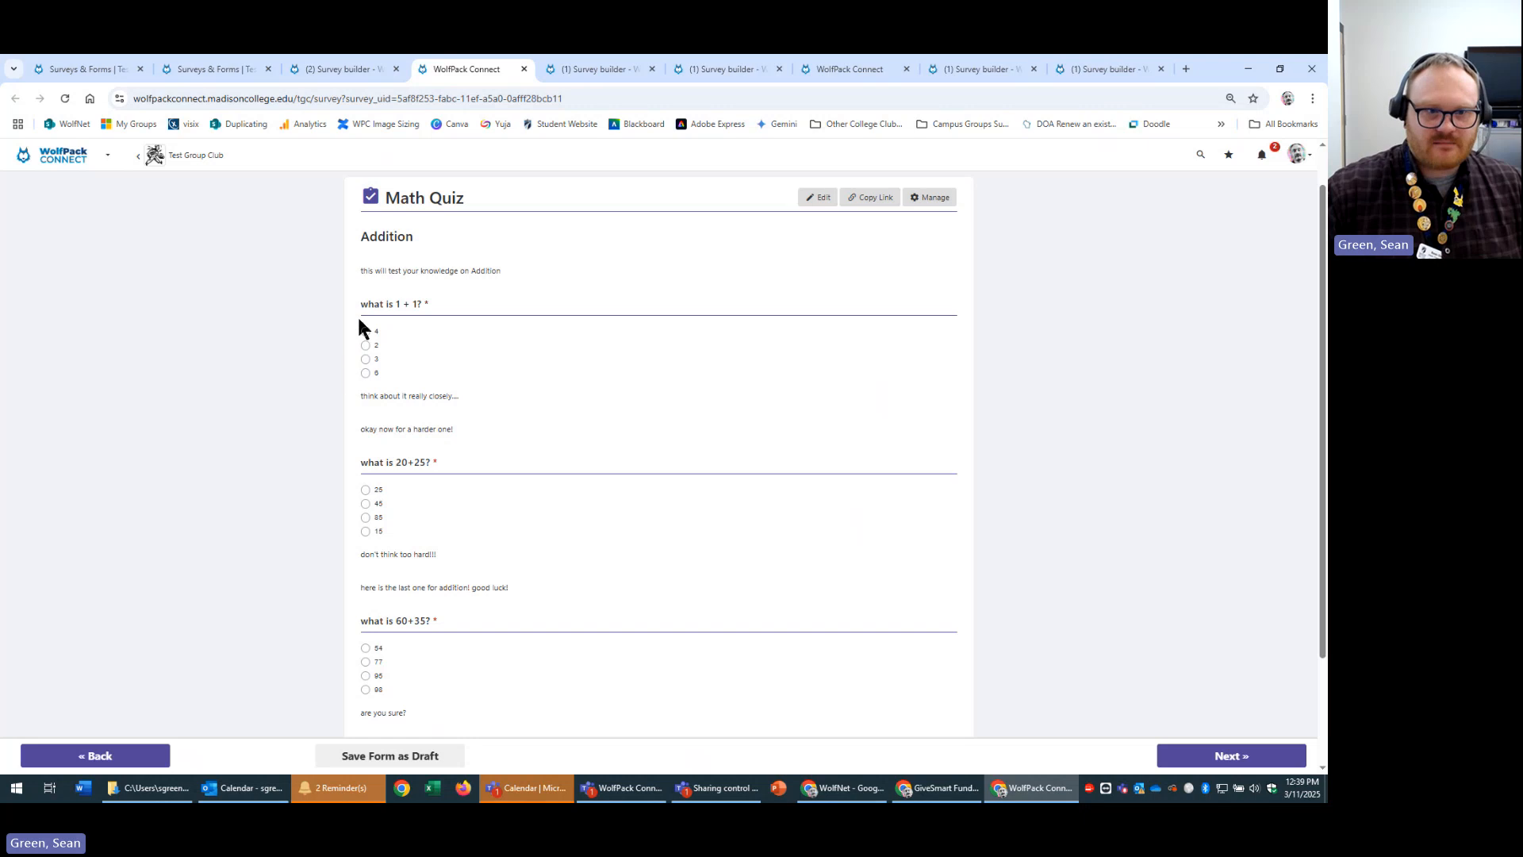
click(366, 345)
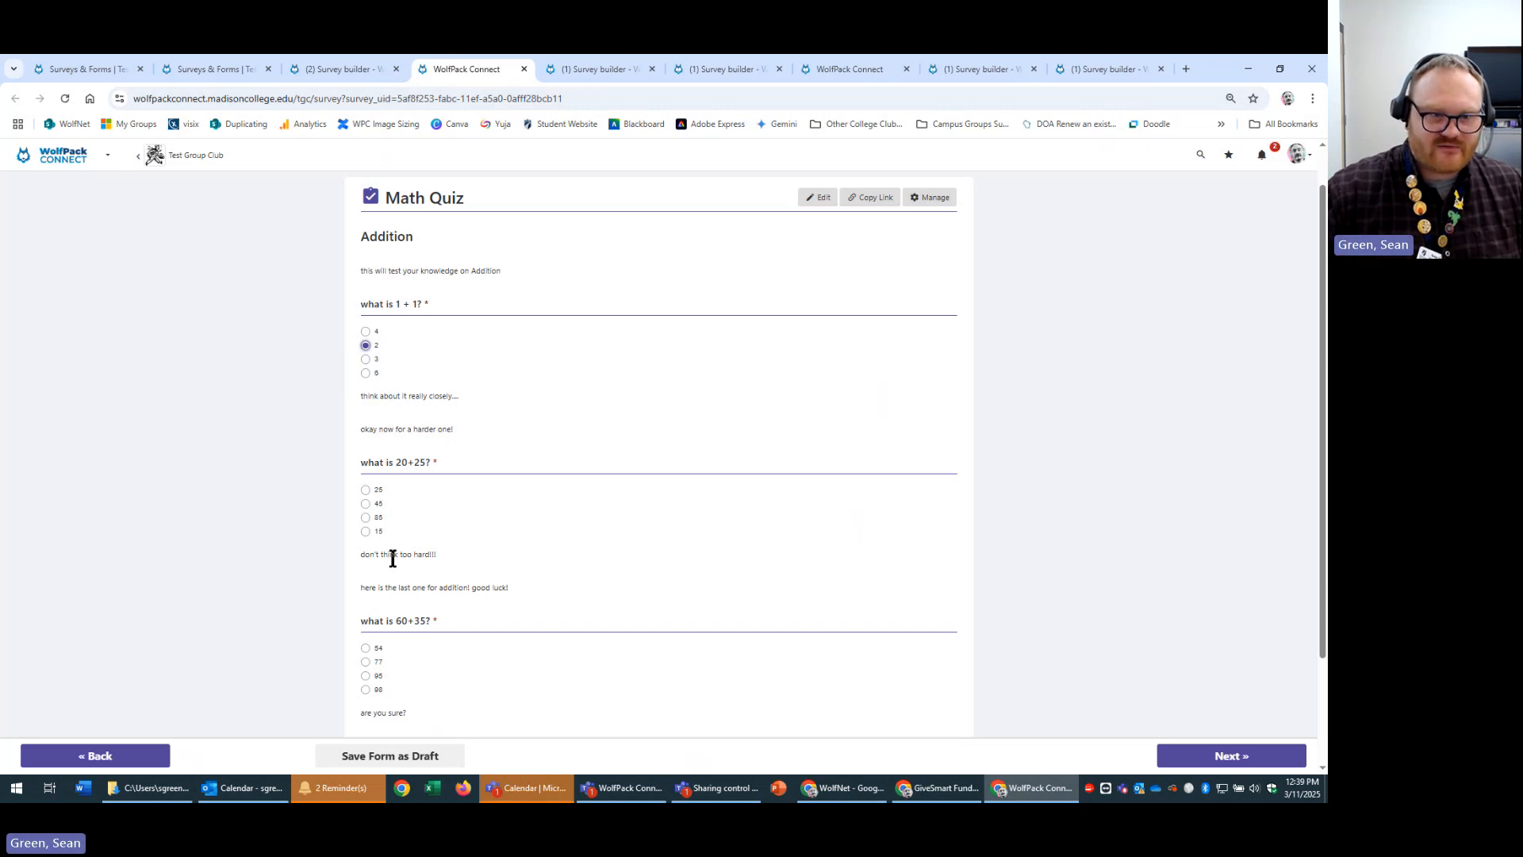
click(366, 504)
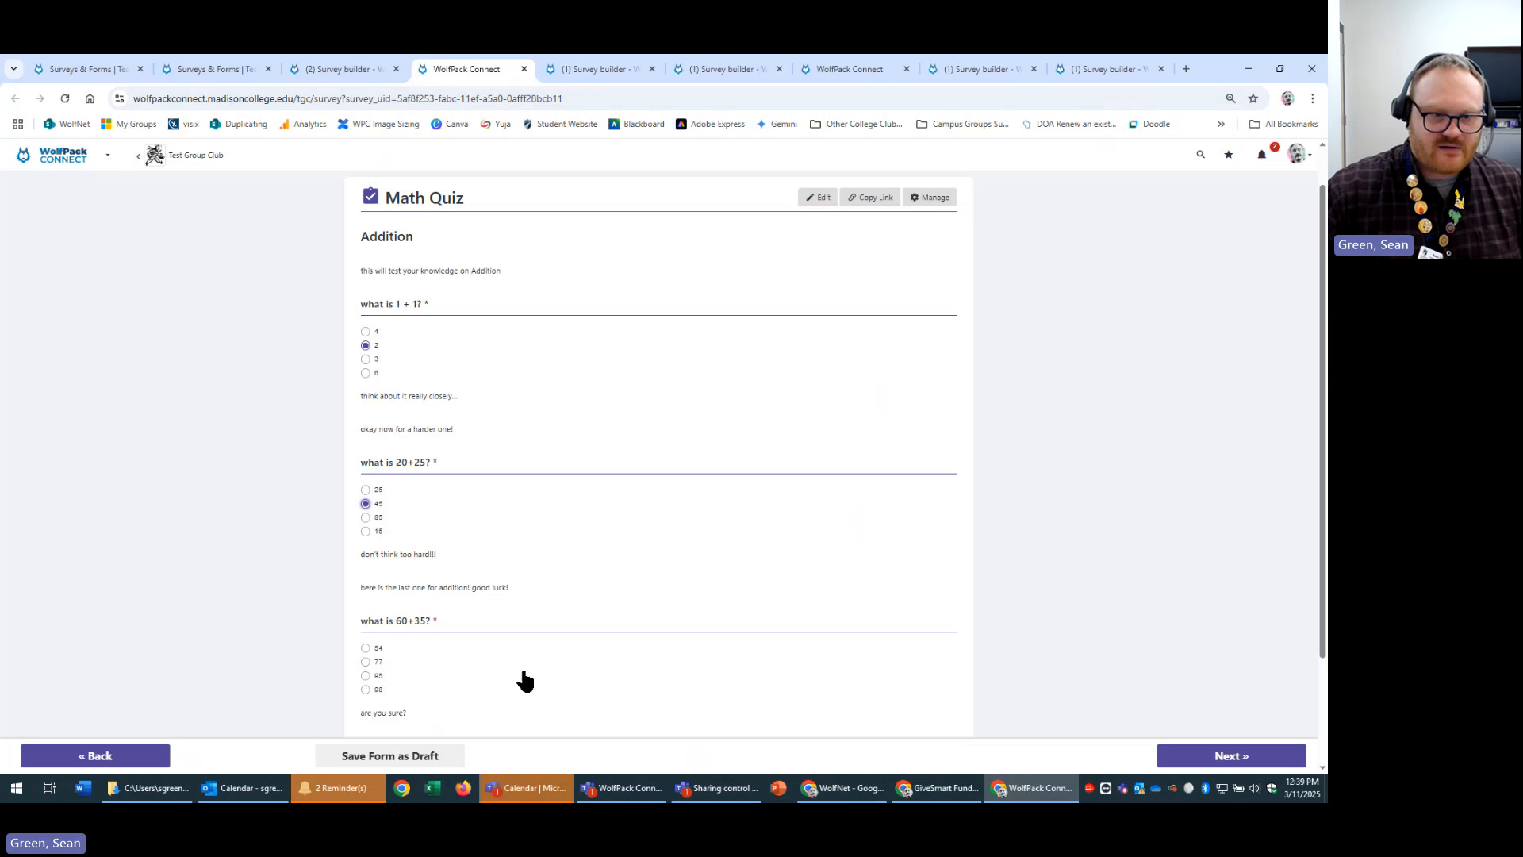
scroll(523, 660, down, 2)
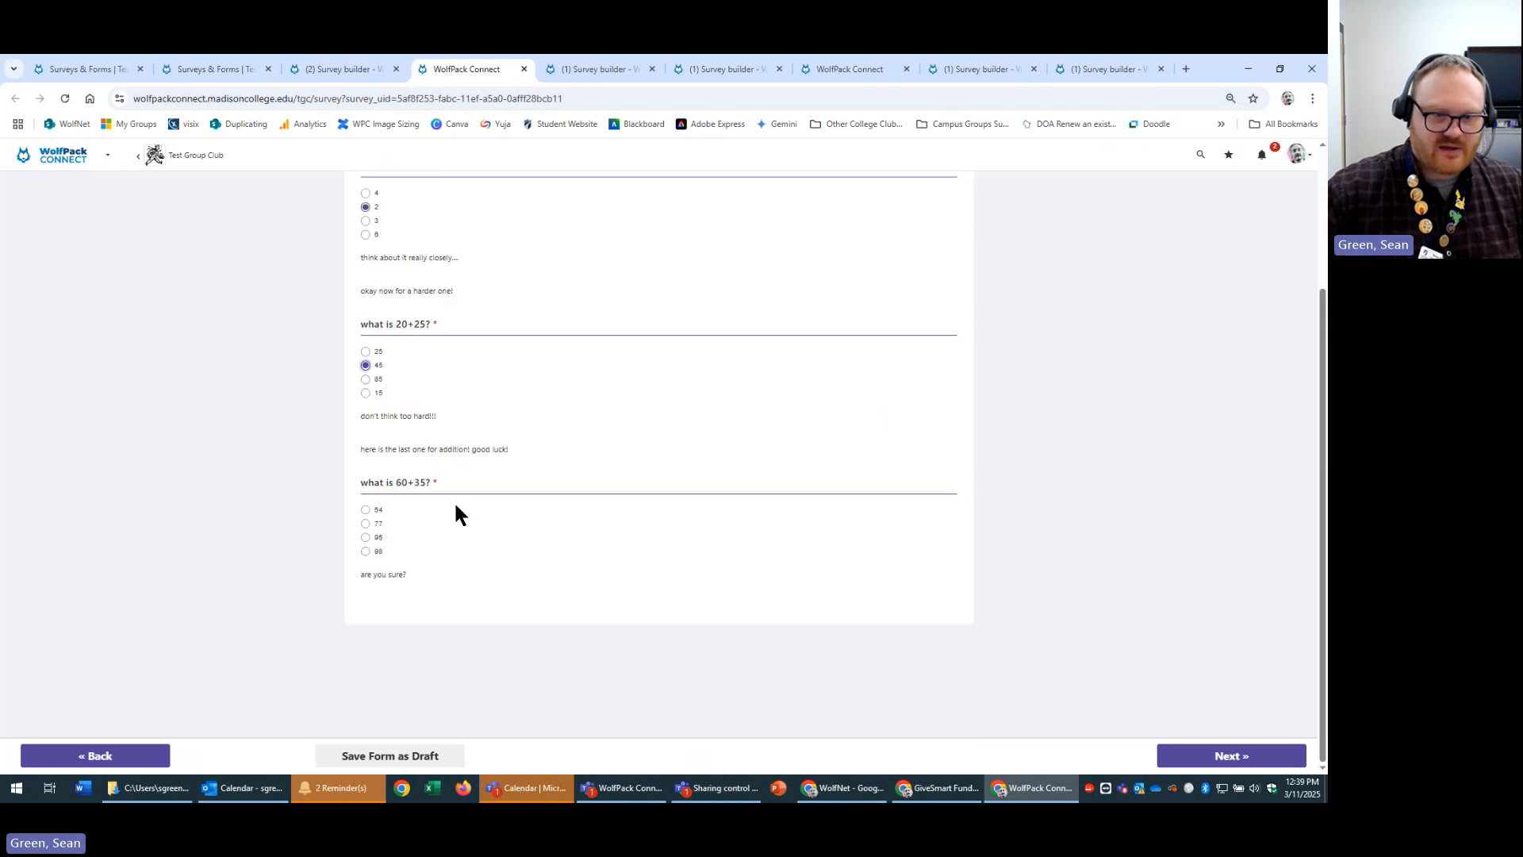
click(365, 537)
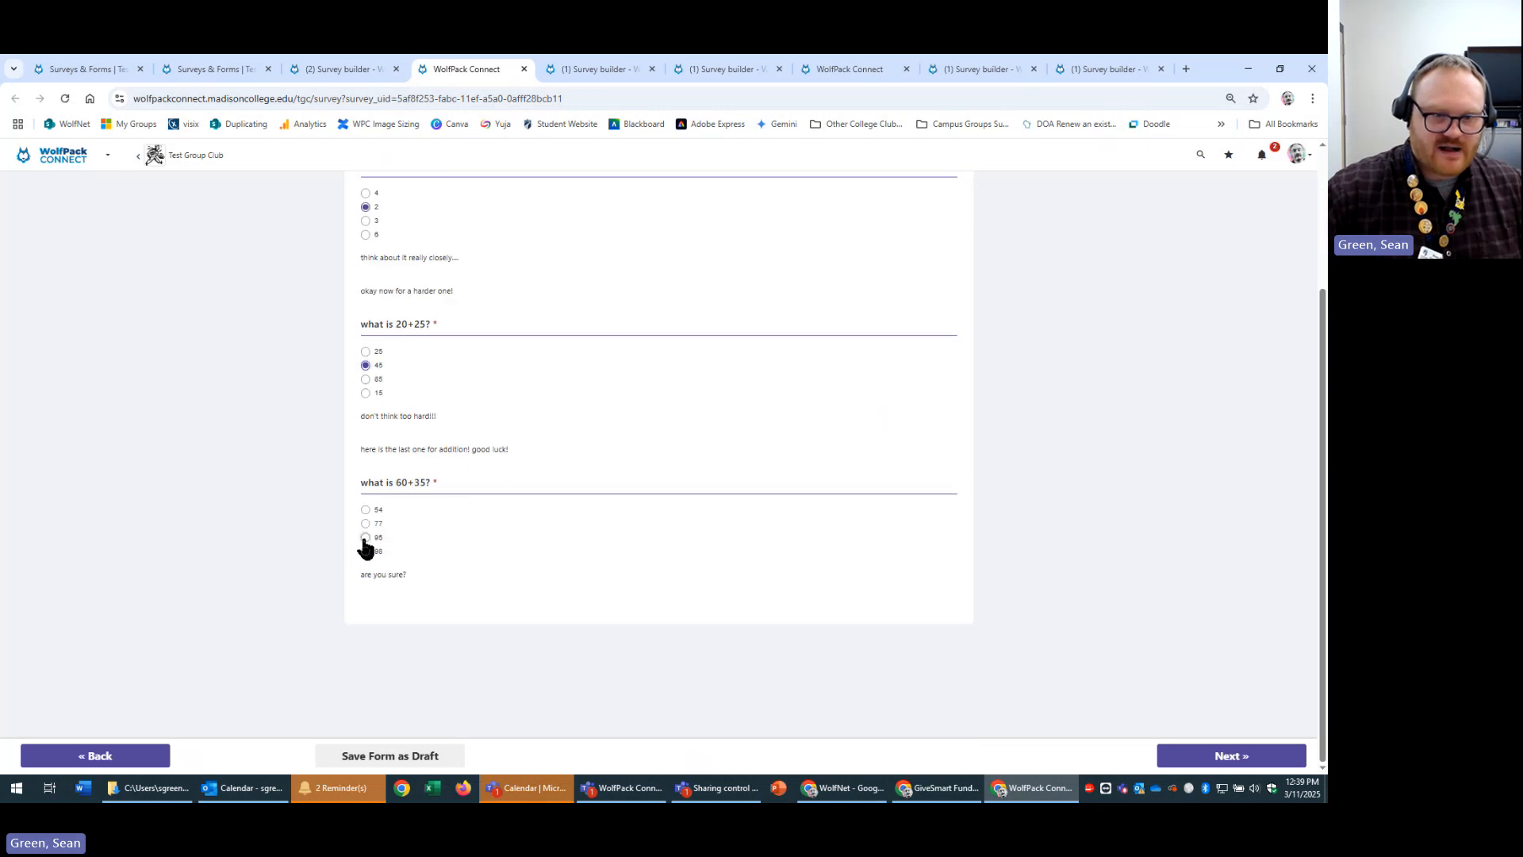
Skip through Subtraction, Multiplication and Division, then submit to get 'You passed' 81/81.
click(1222, 762)
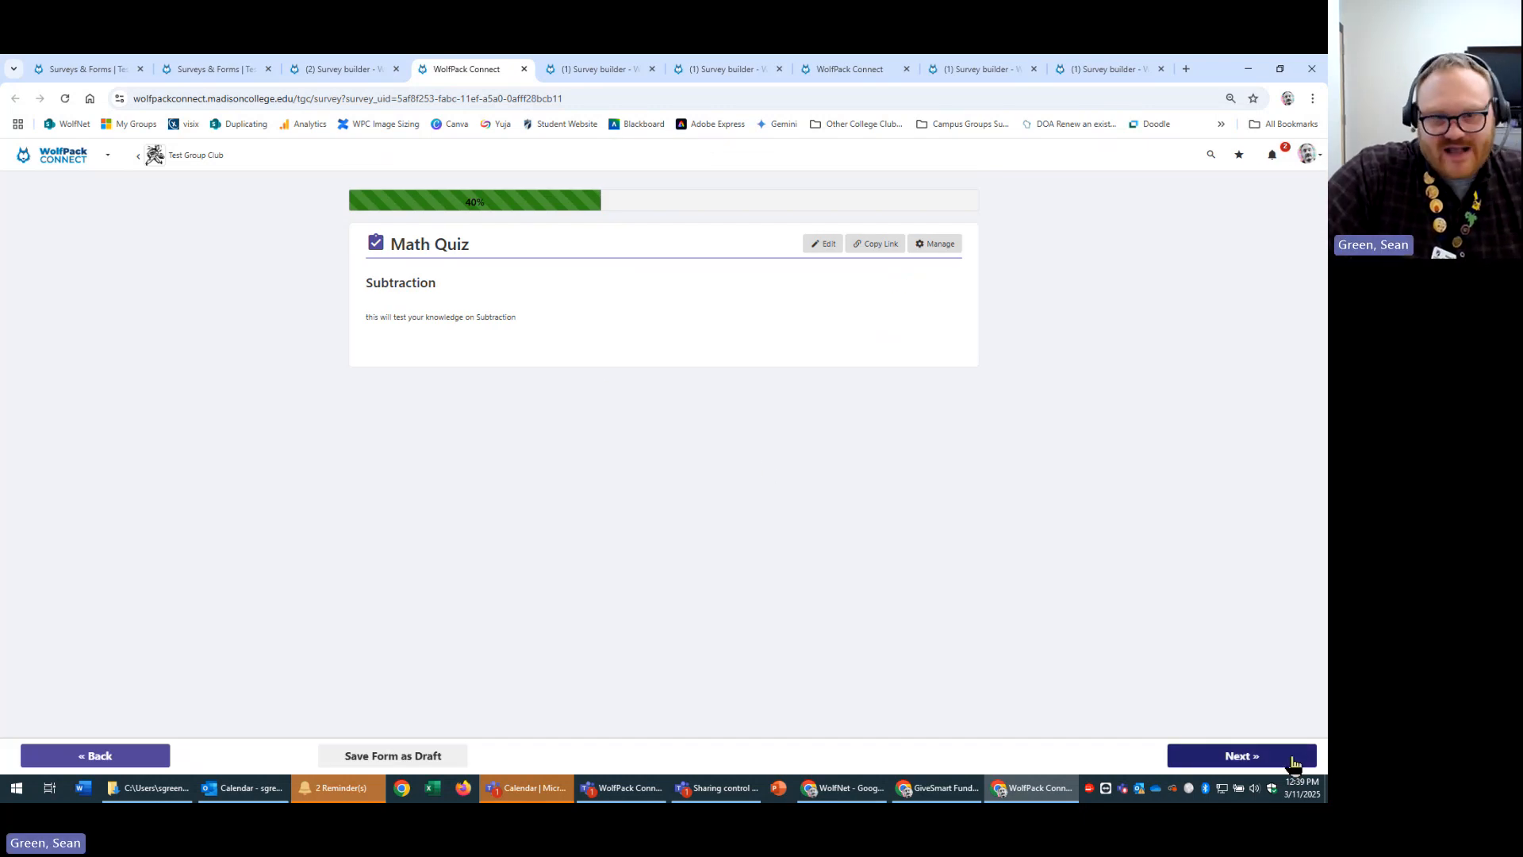
click(1291, 762)
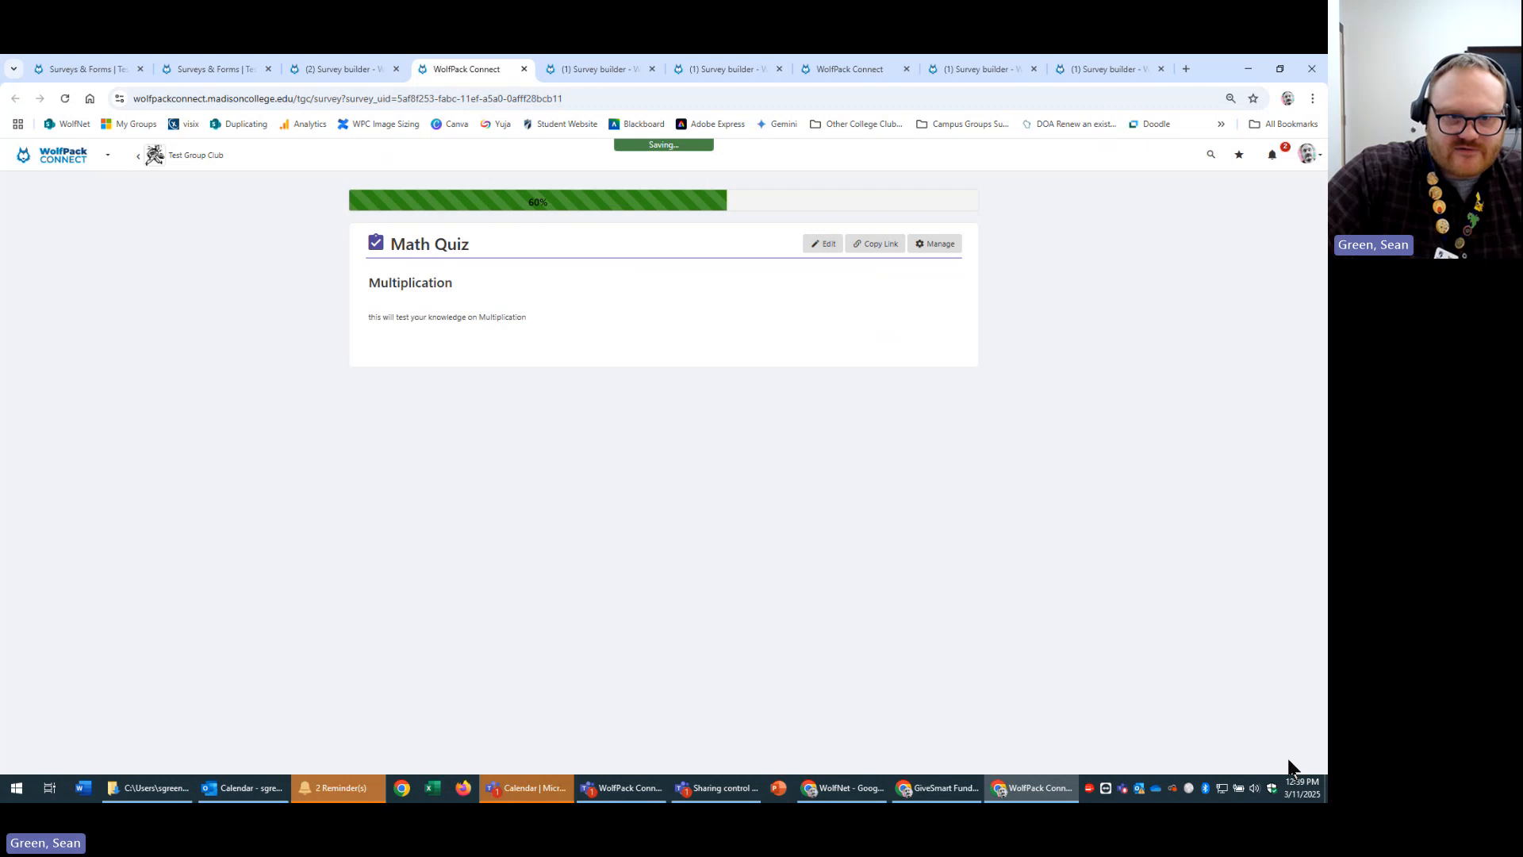
click(1286, 764)
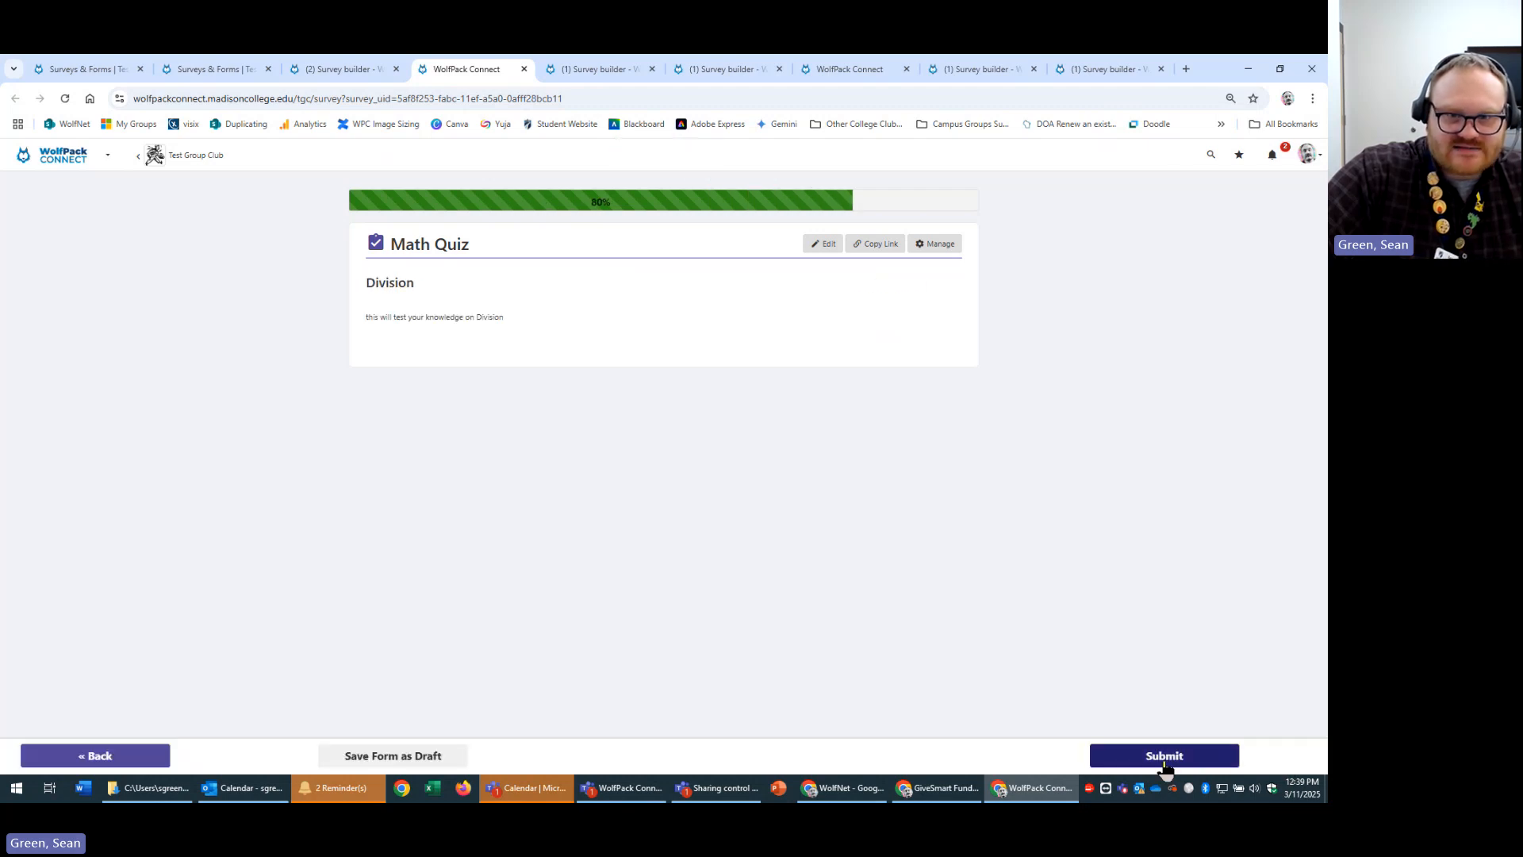
click(1164, 762)
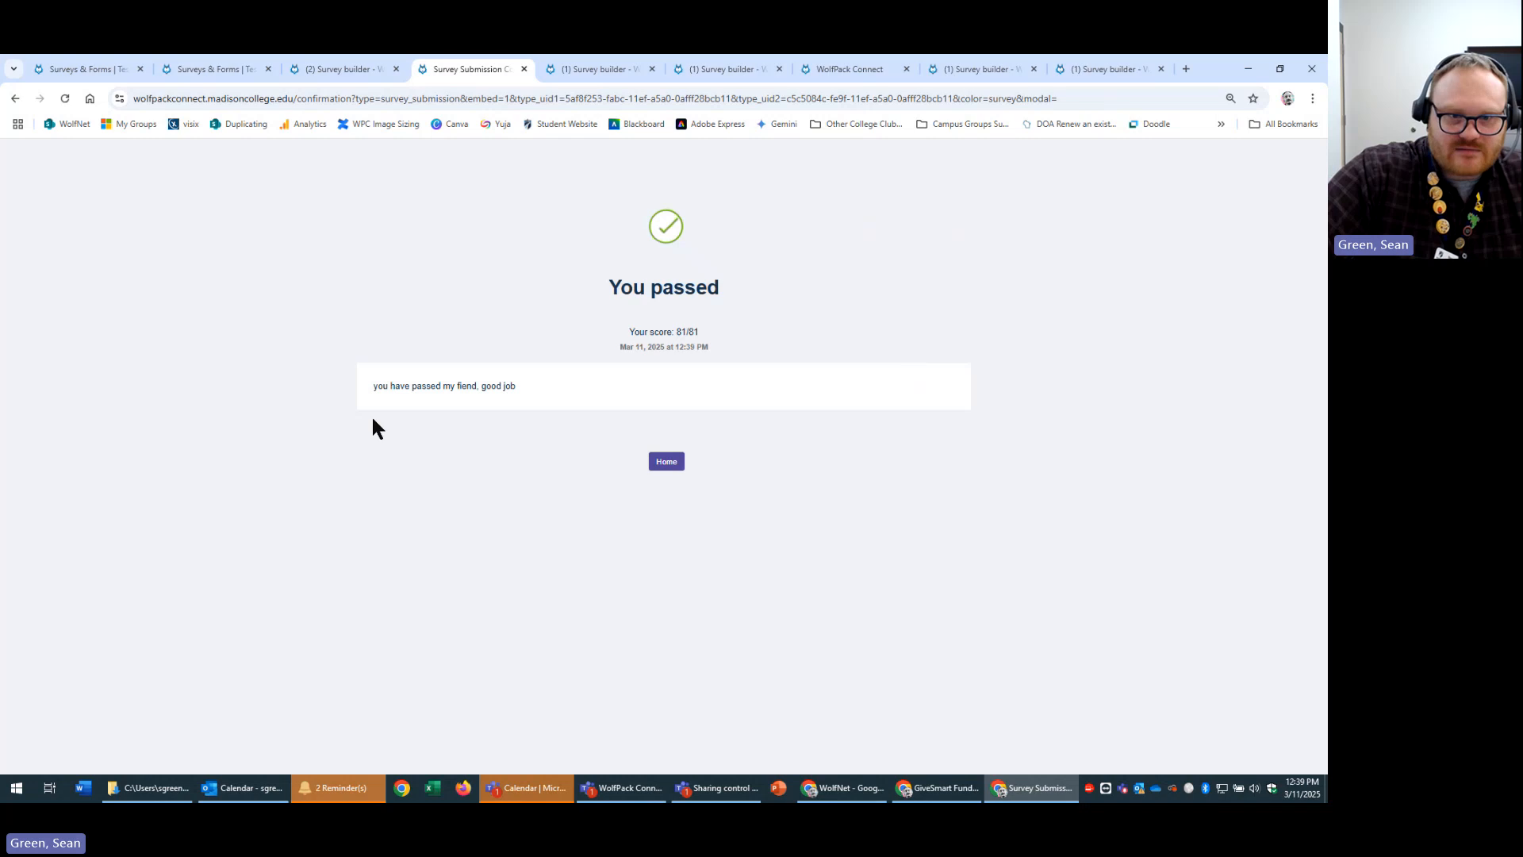
Highlight the 81/81 score and passed message, then return to the Math Quiz introduction page.
drag(710, 324, 746, 333)
click(863, 337)
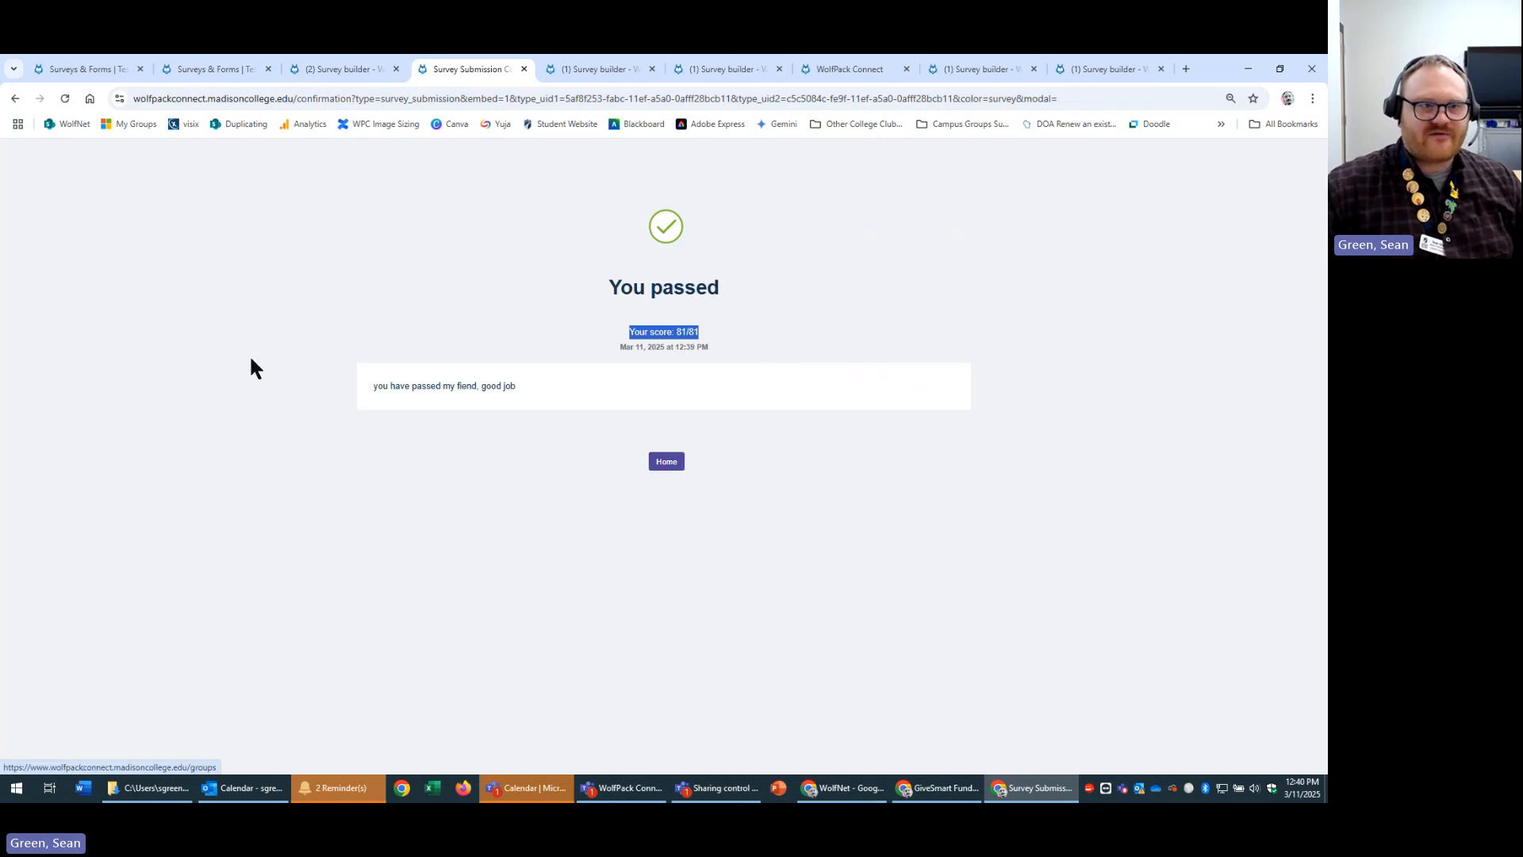
click(509, 387)
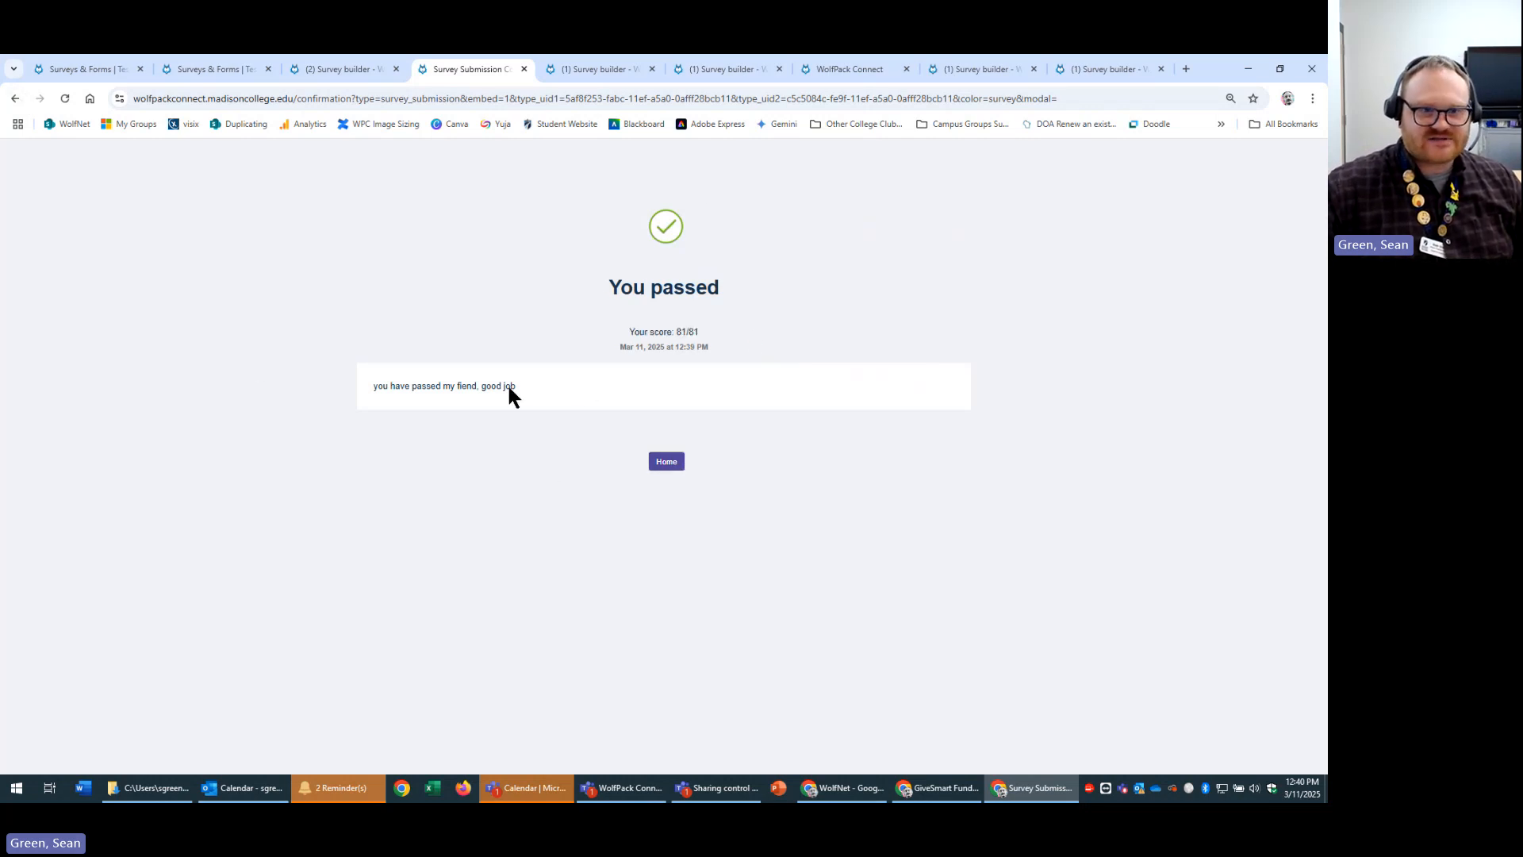
drag(509, 388, 369, 384)
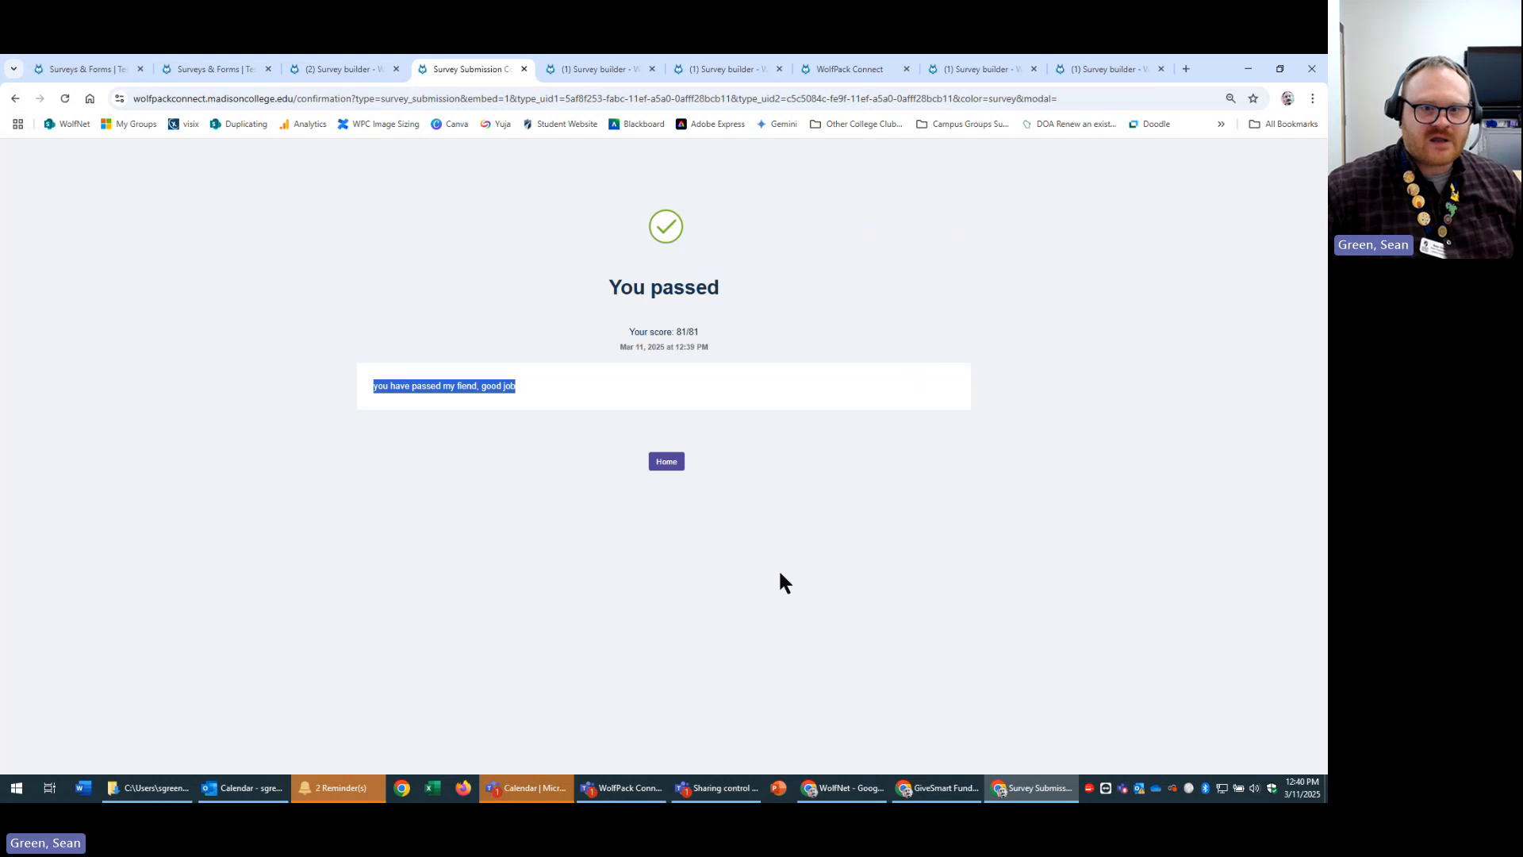
click(14, 100)
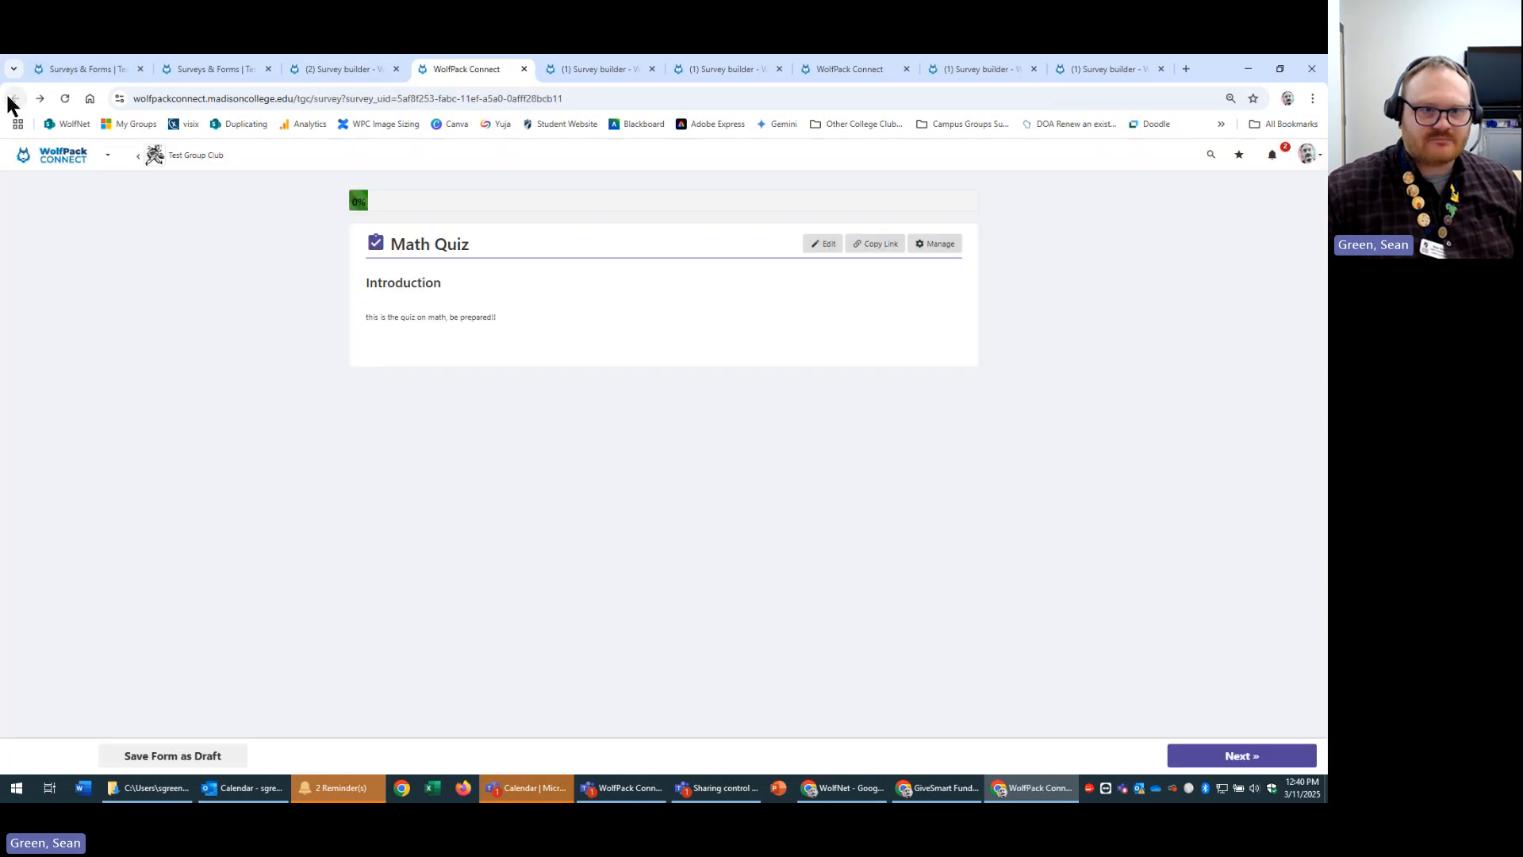
Preview the Math Quiz in a new tab and answer Addition with 3, 45 and 77.
click(822, 246)
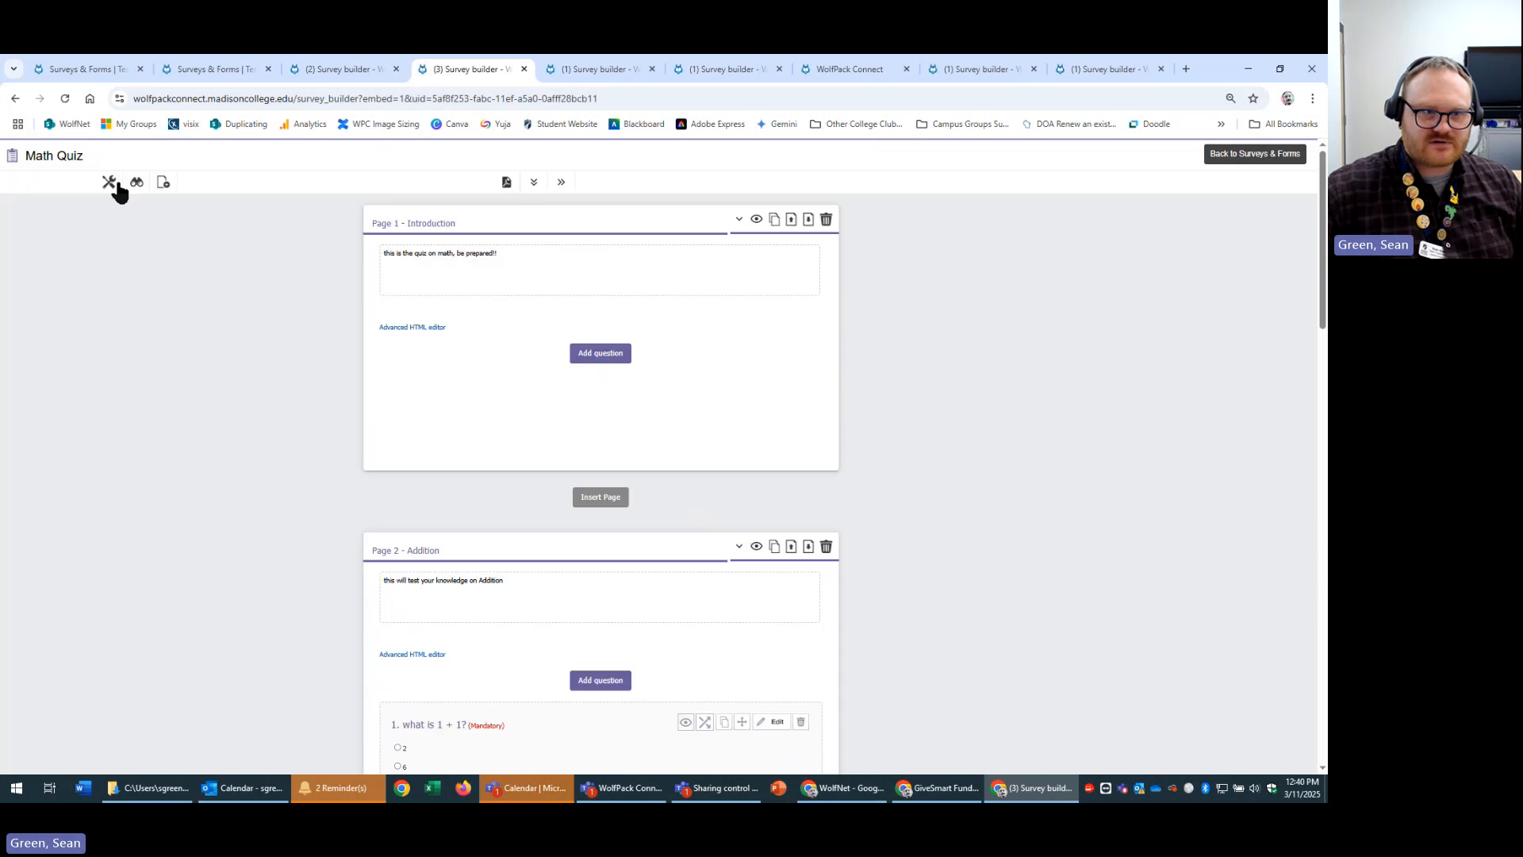
click(135, 182)
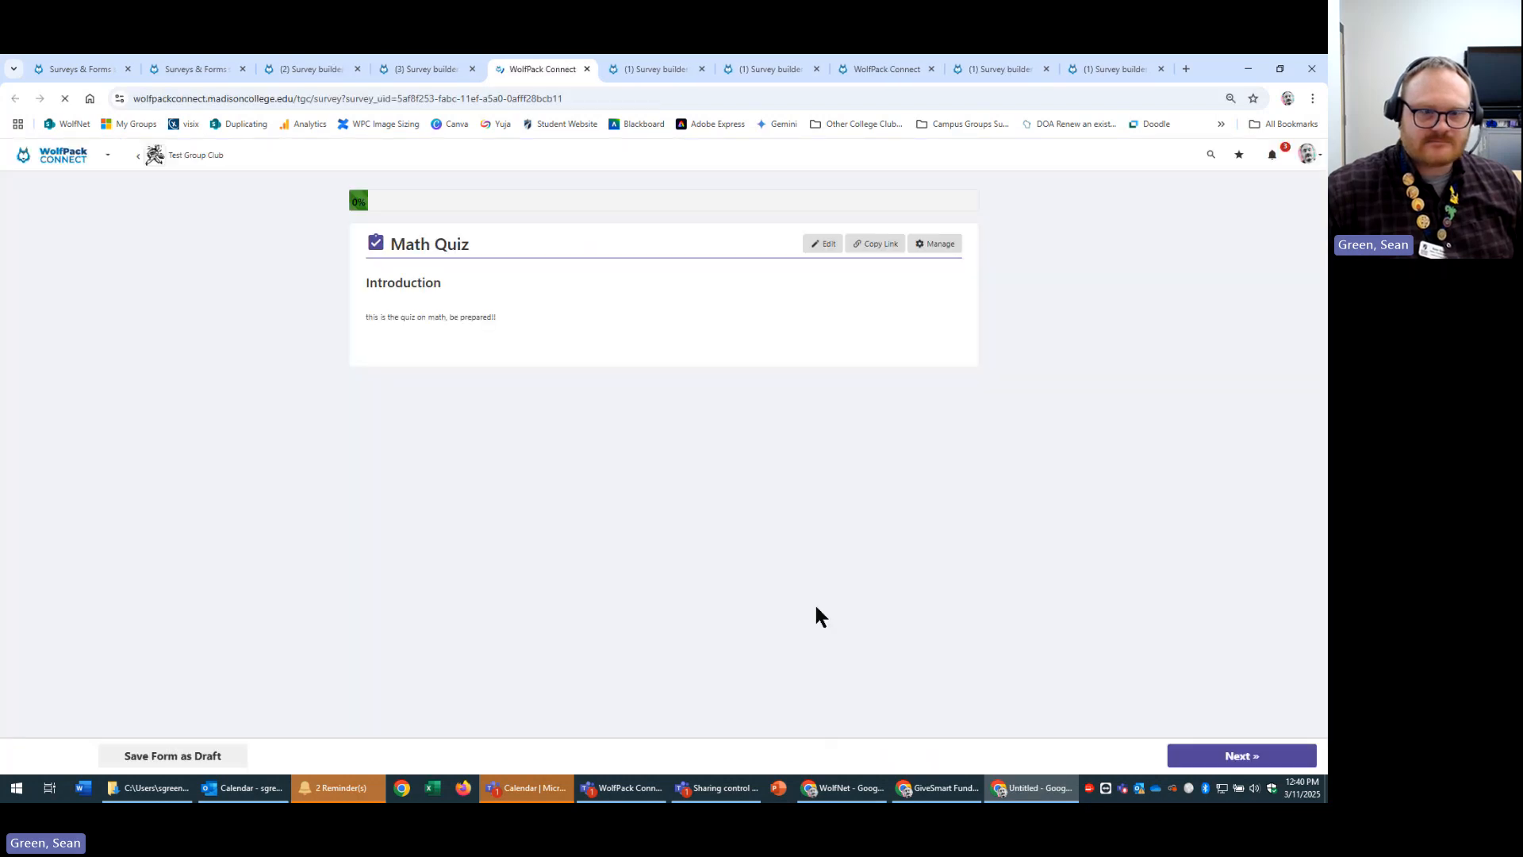
click(1242, 755)
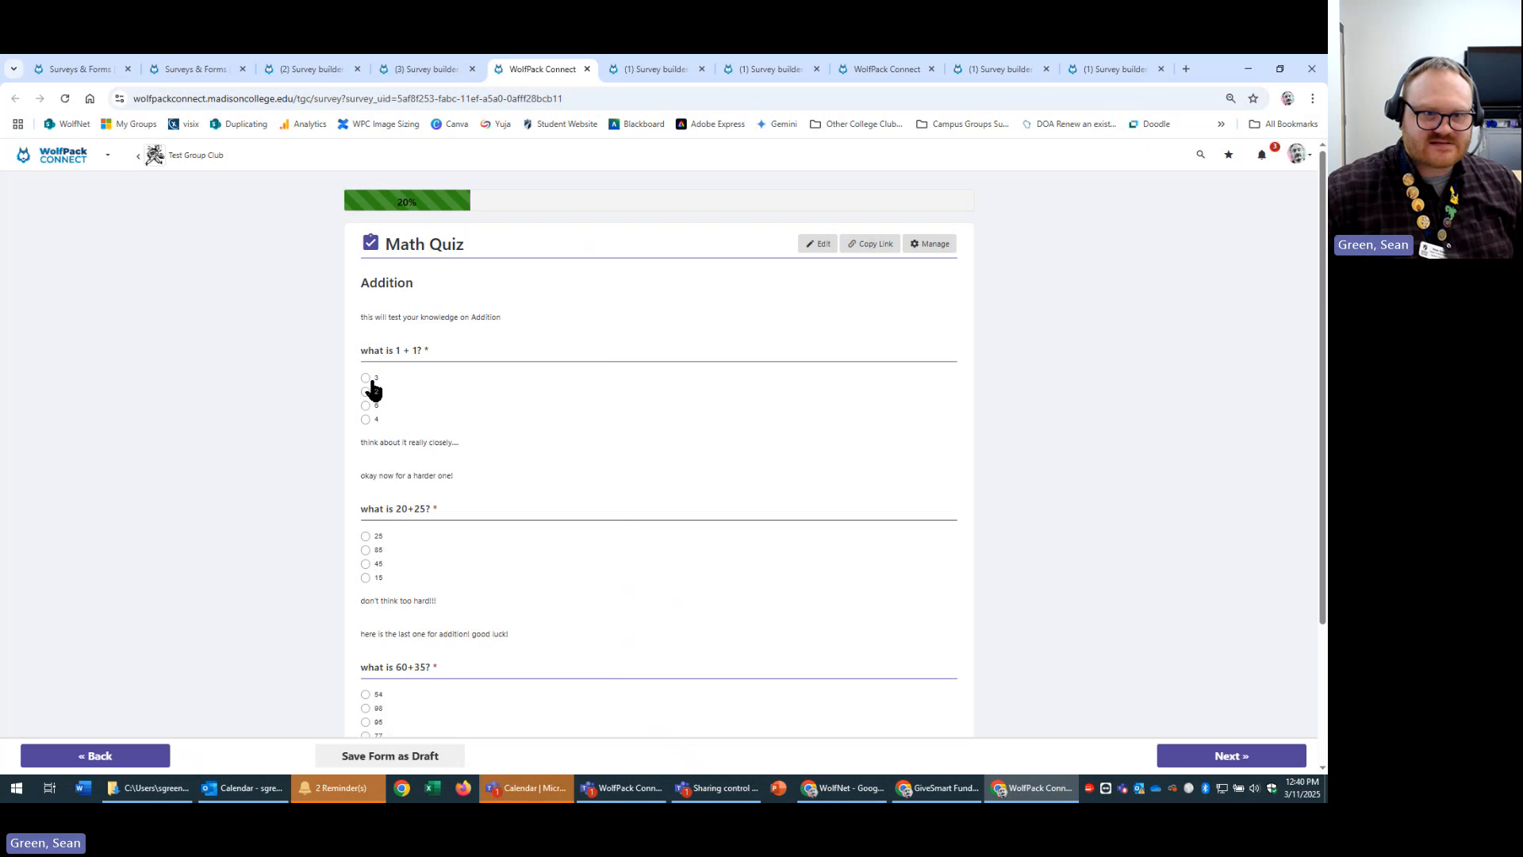
click(365, 379)
scroll(702, 623, down, 1)
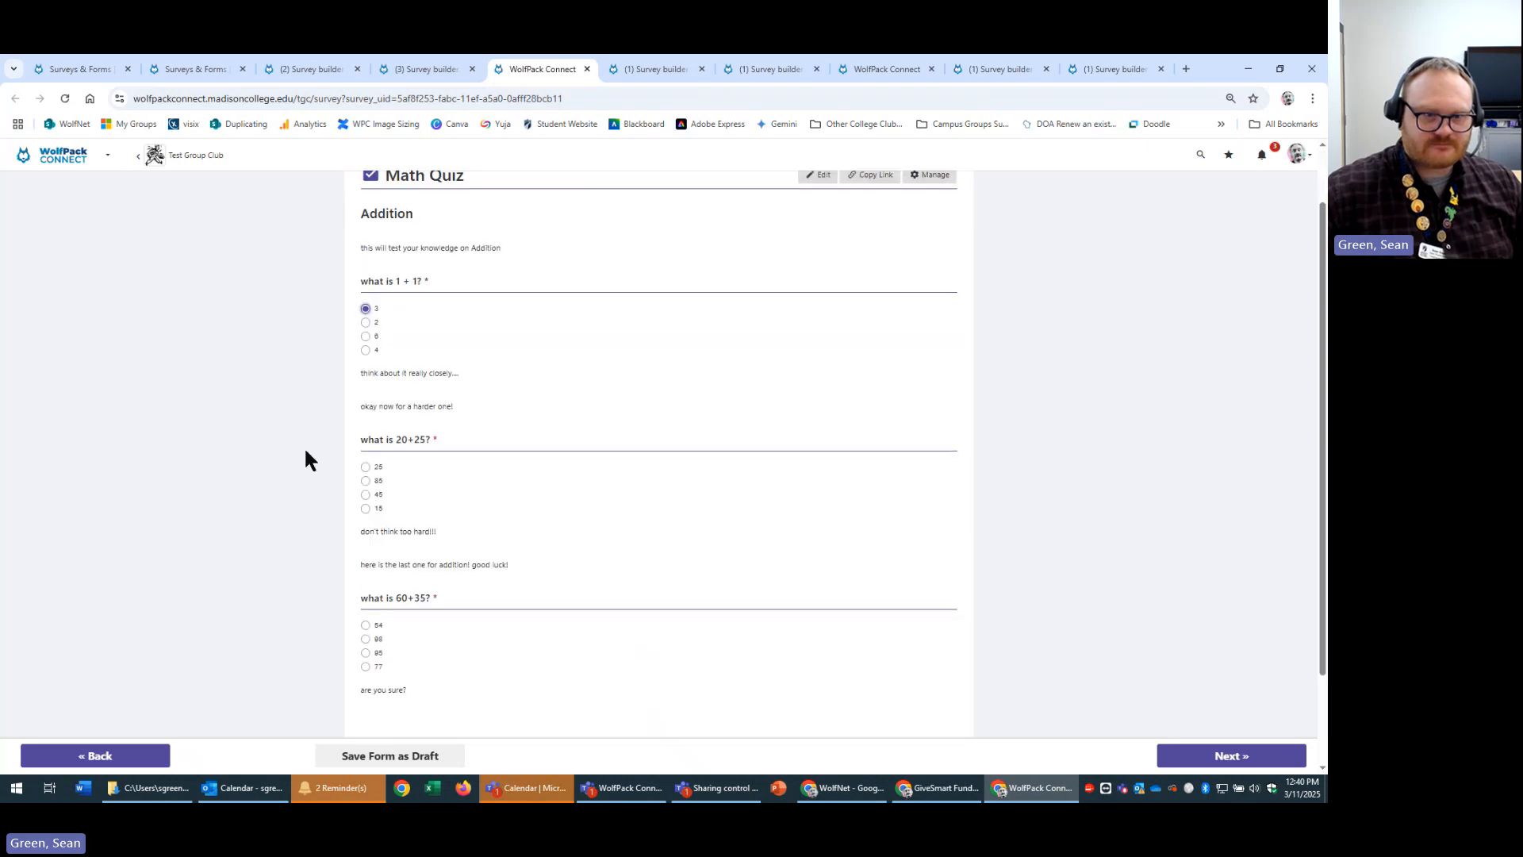
click(365, 494)
scroll(414, 456, down, 1)
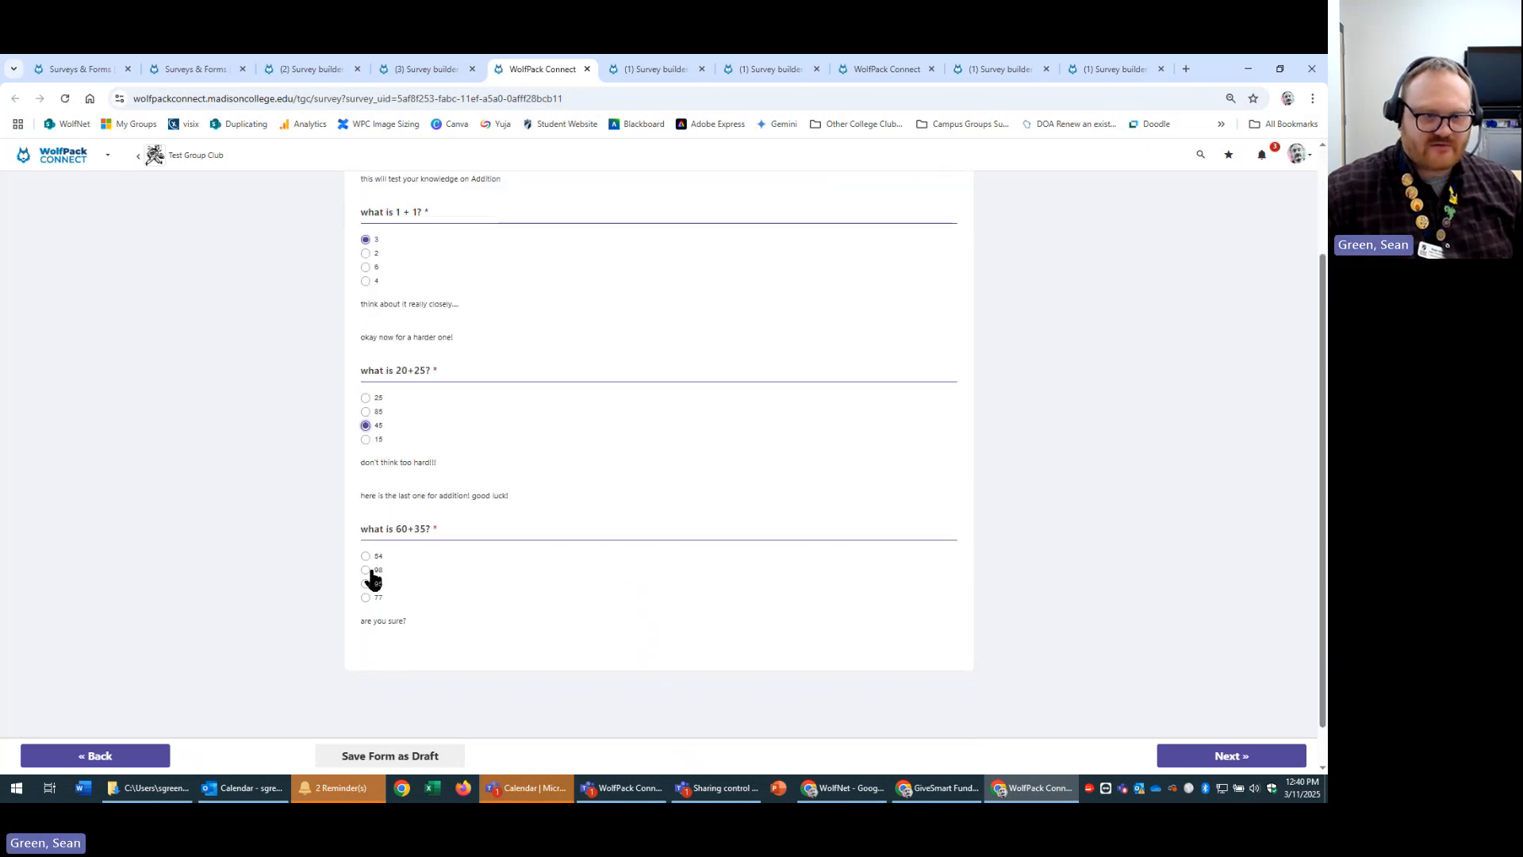
click(364, 597)
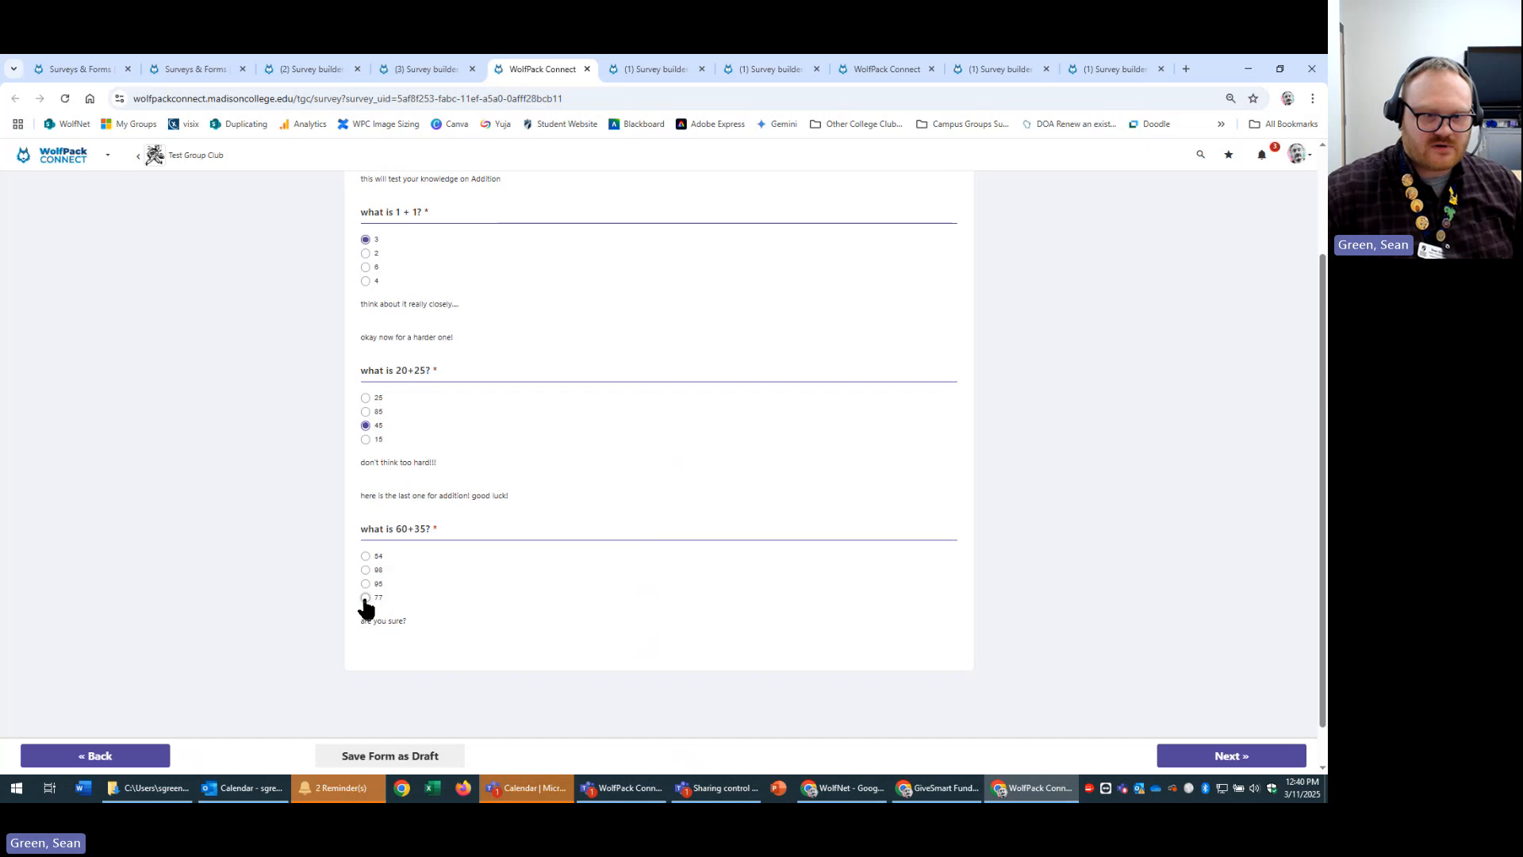
Continue through Subtraction, Multiplication and Division and submit, failing with 20/81.
click(1216, 758)
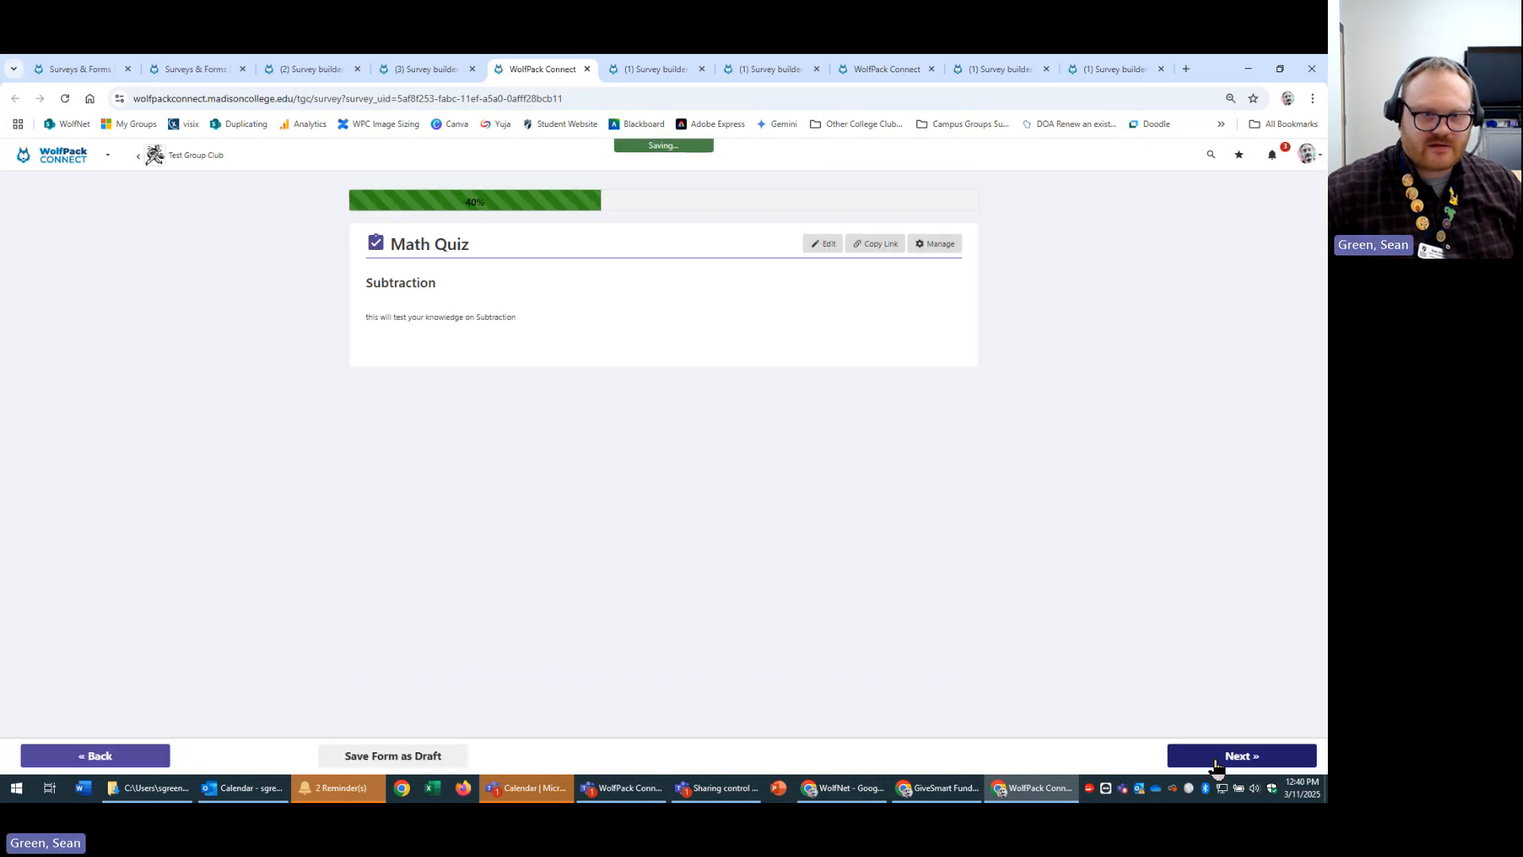
click(1215, 760)
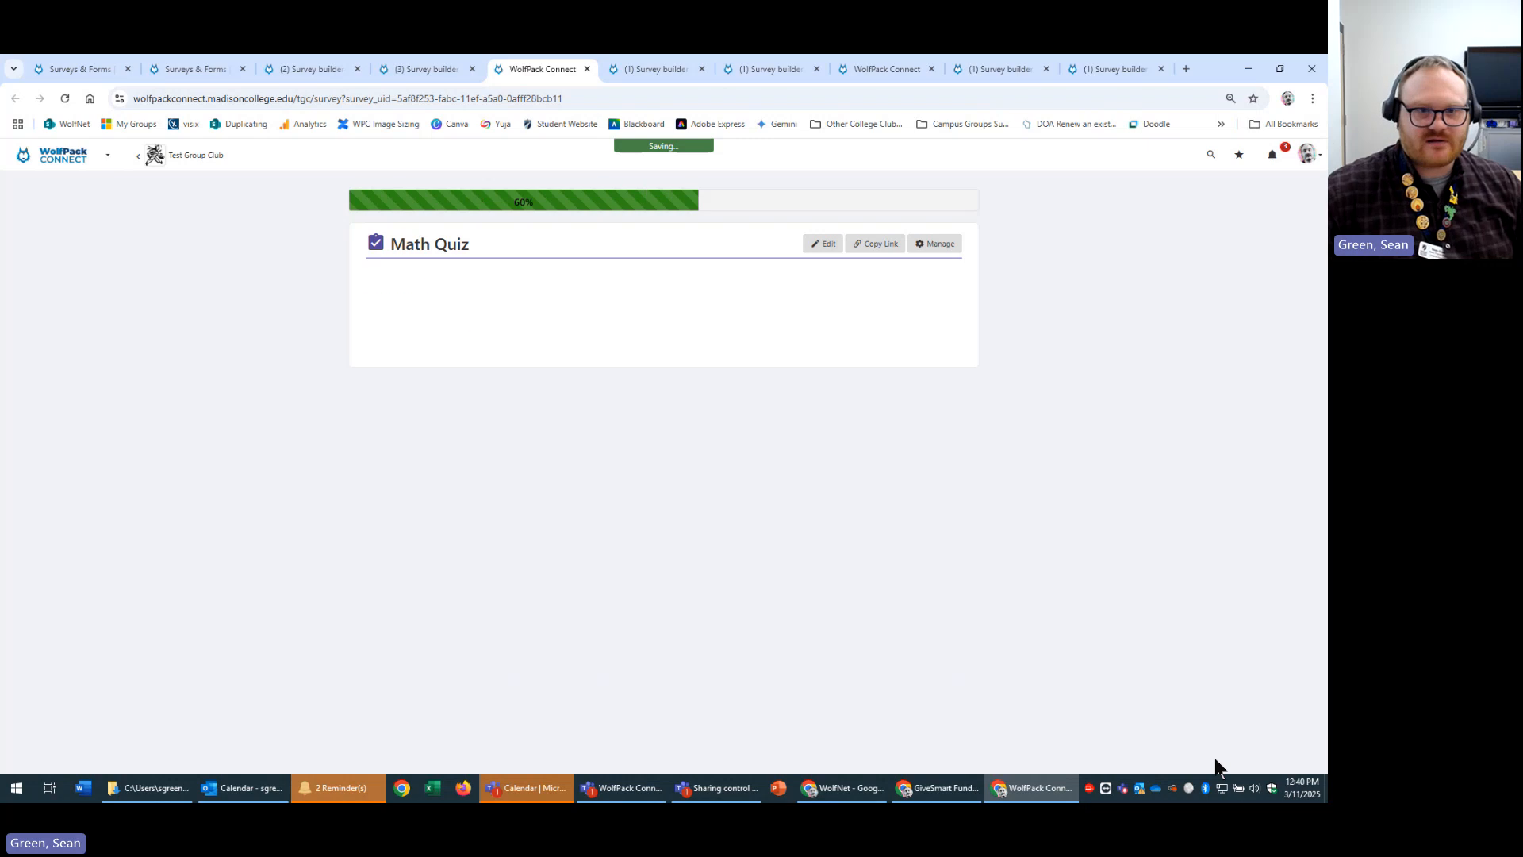
click(1216, 760)
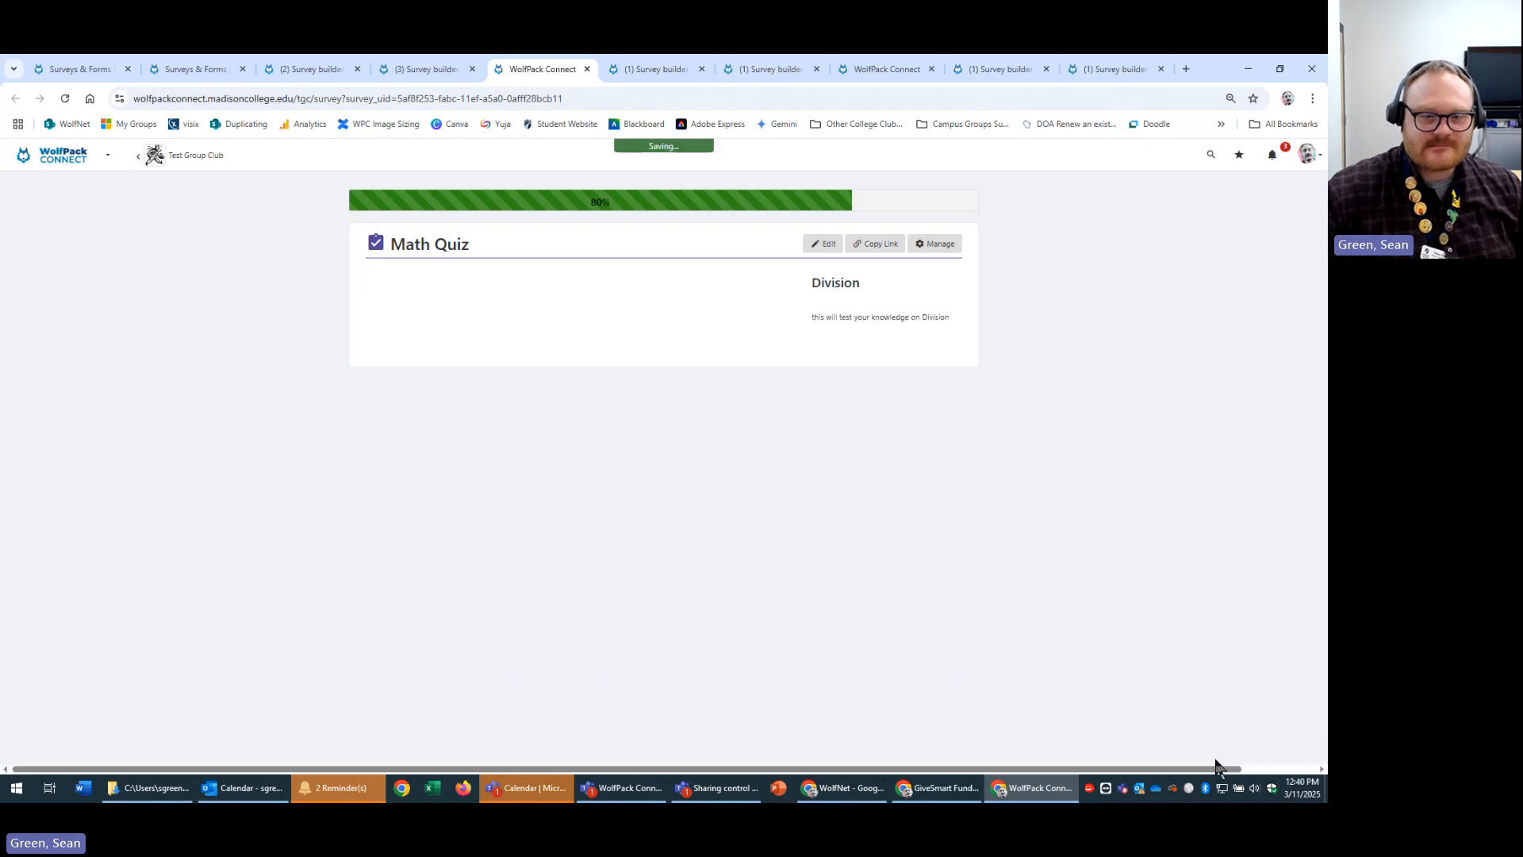
click(1214, 762)
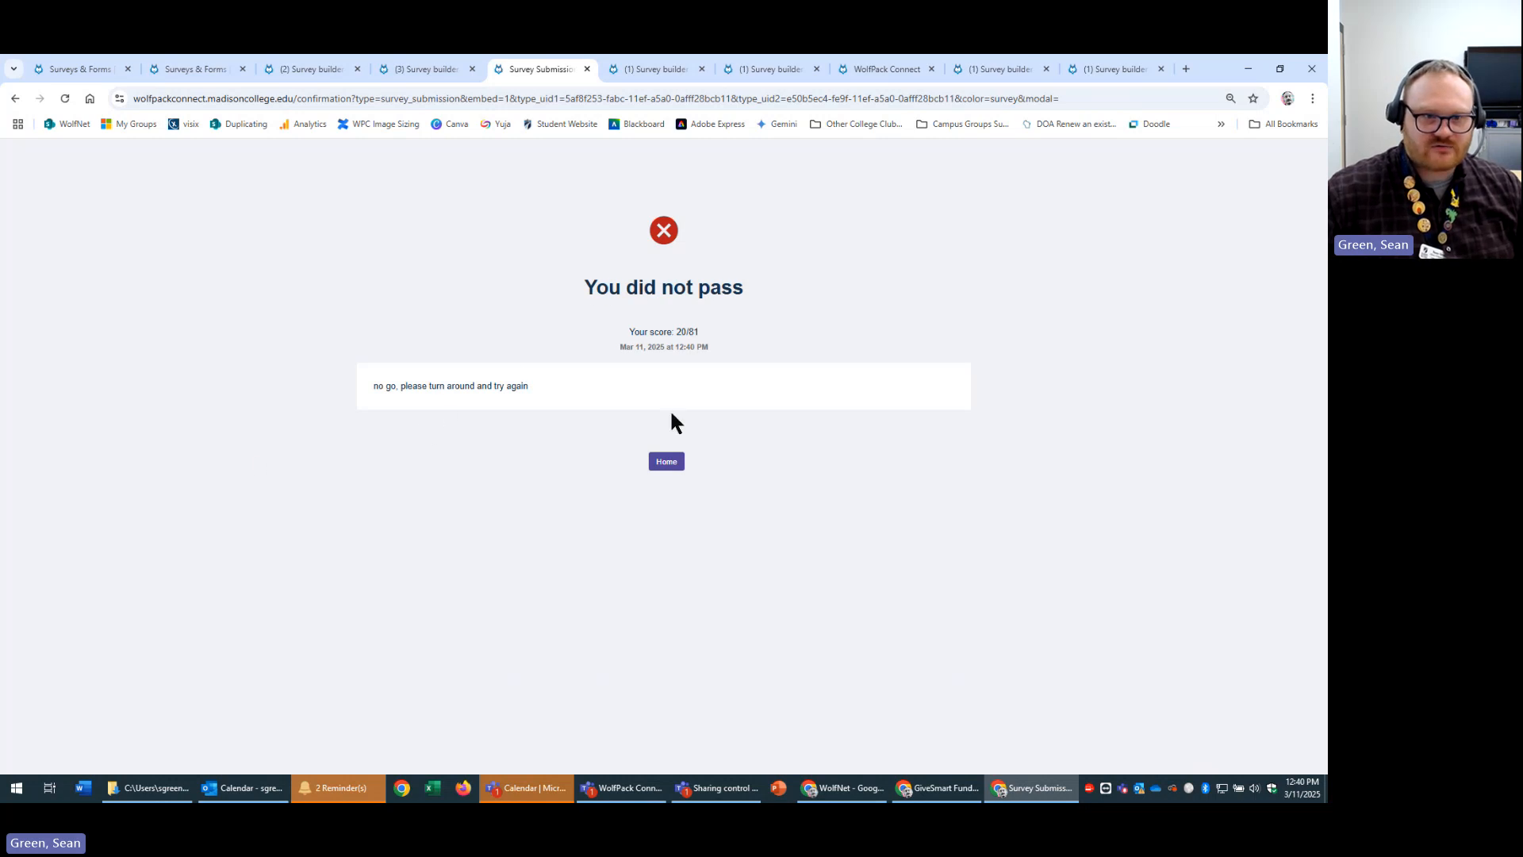
Highlight the 20/81 fail score, then switch to the builder tab showing Quiz configuration settings.
drag(610, 336, 815, 317)
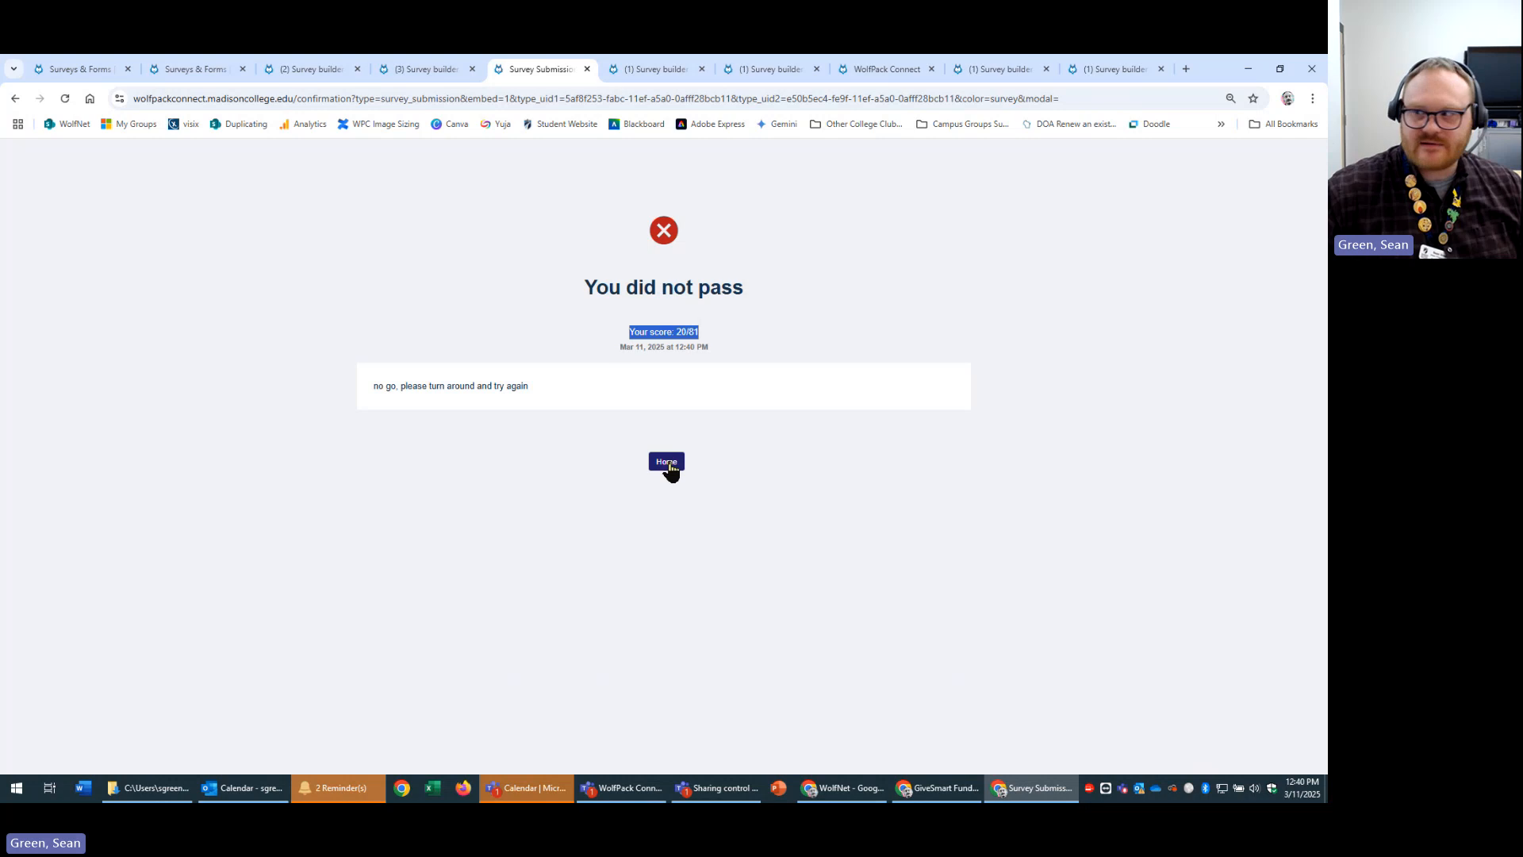
click(202, 64)
click(301, 65)
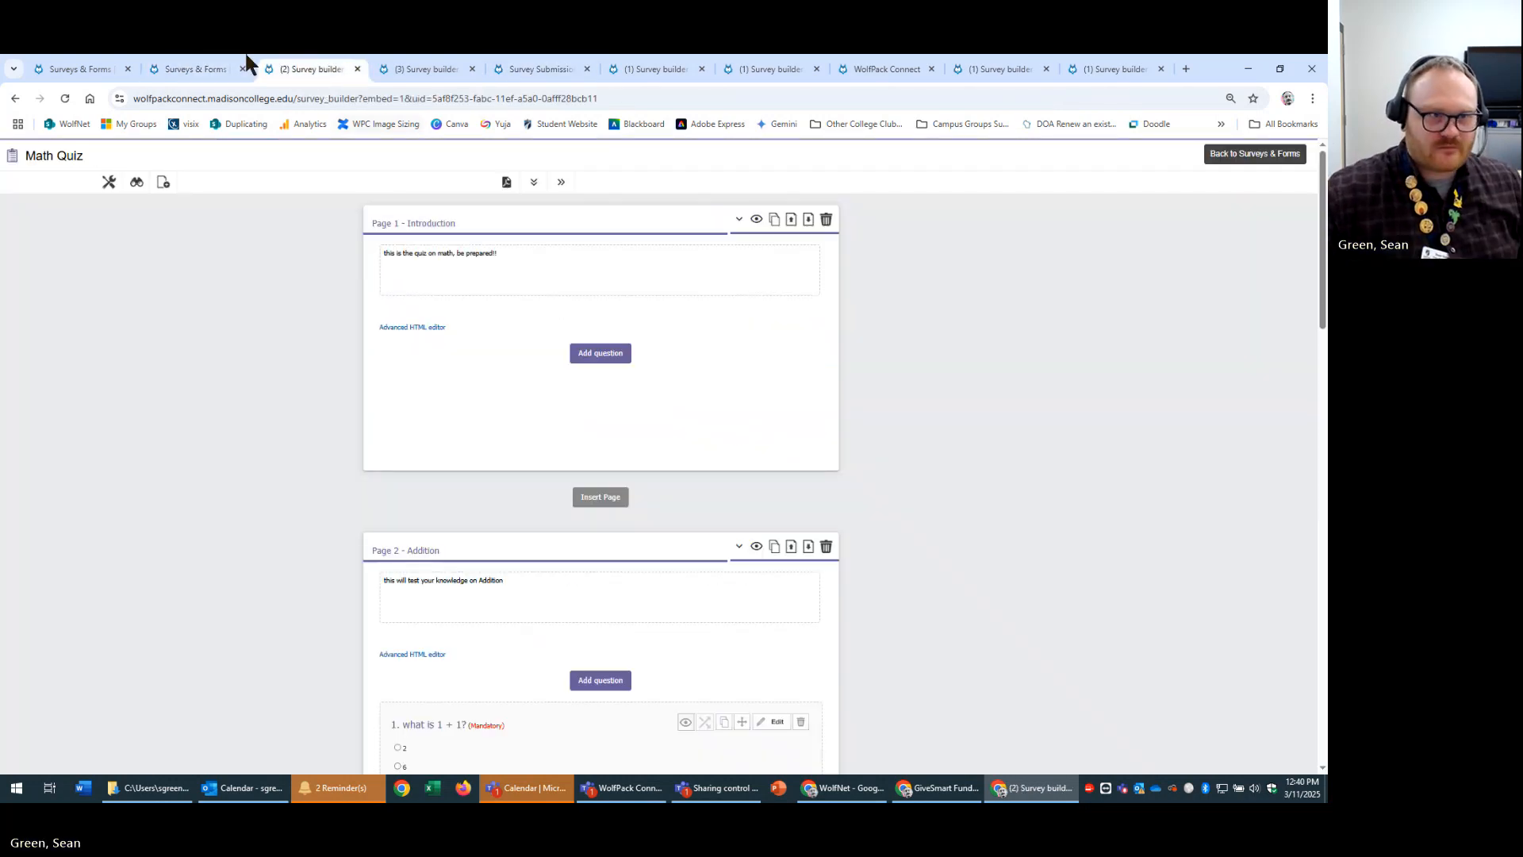
click(119, 68)
click(444, 65)
click(555, 66)
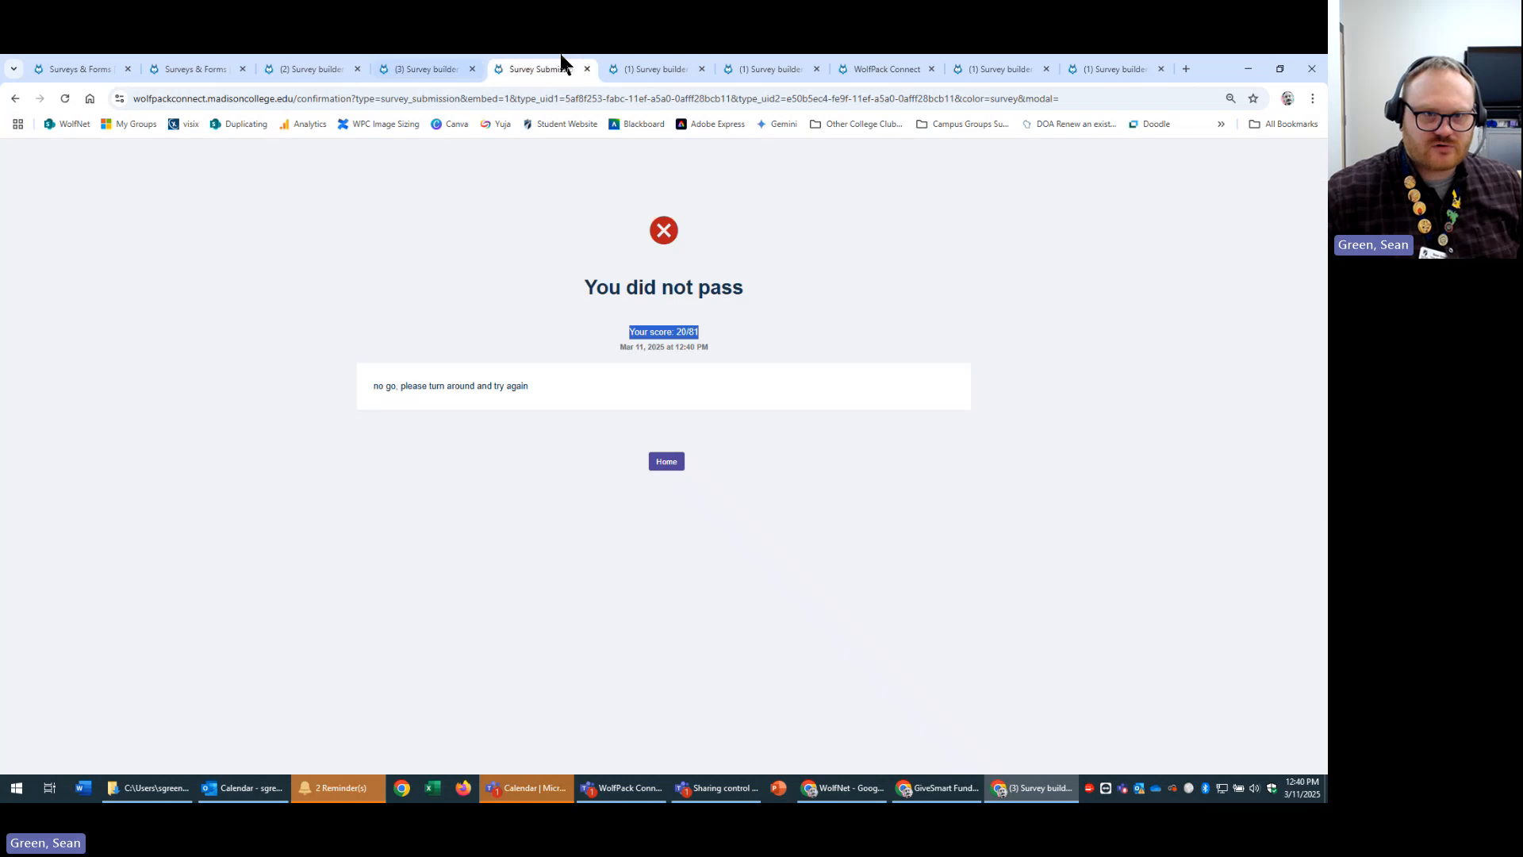
click(639, 66)
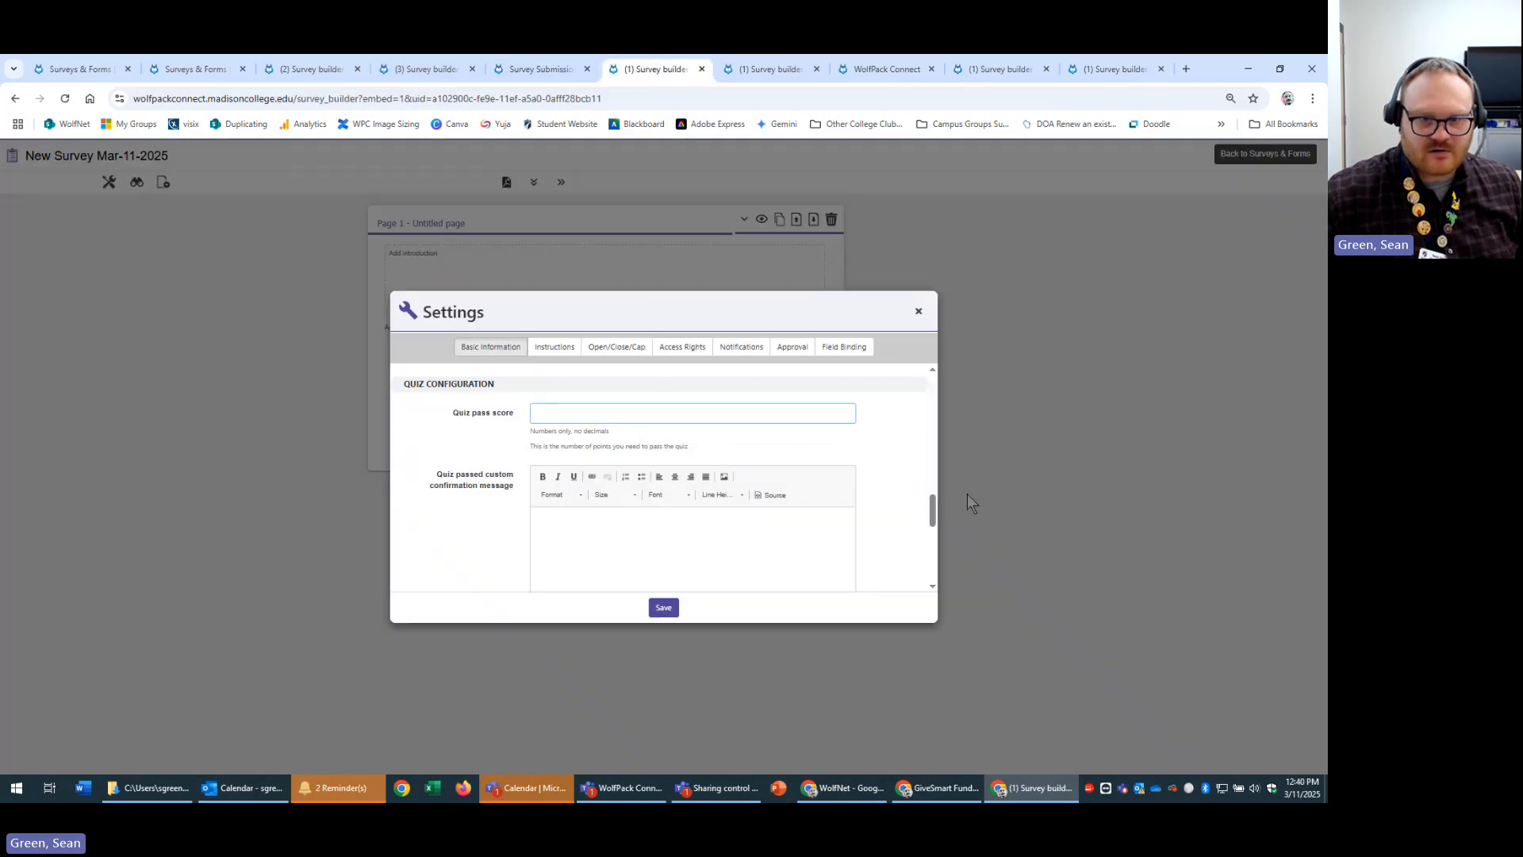
scroll(872, 500, up, 3)
scroll(873, 500, down, 3)
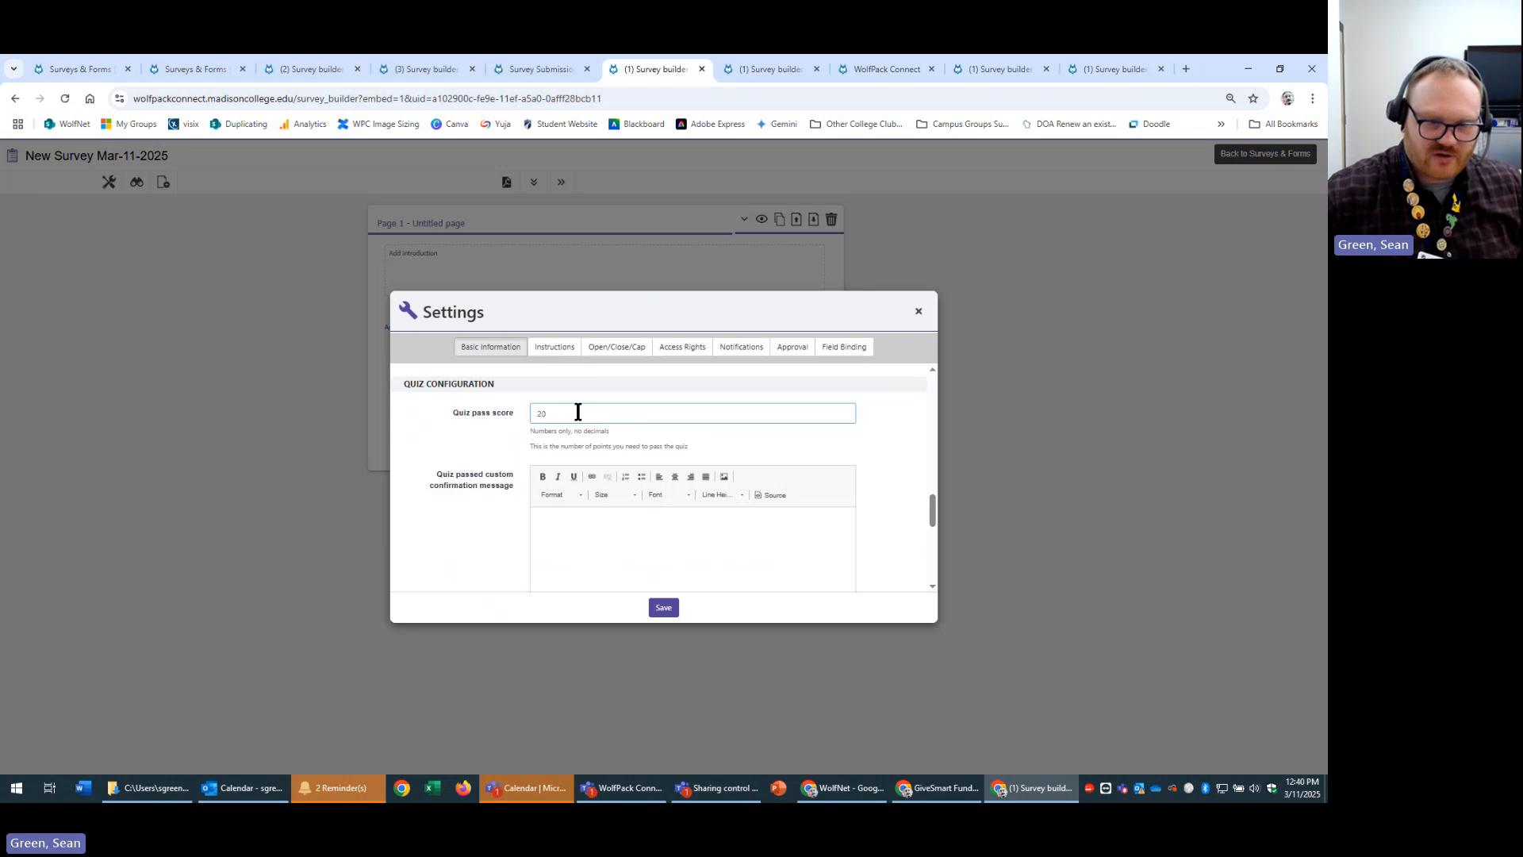
scroll(912, 486, down, 1)
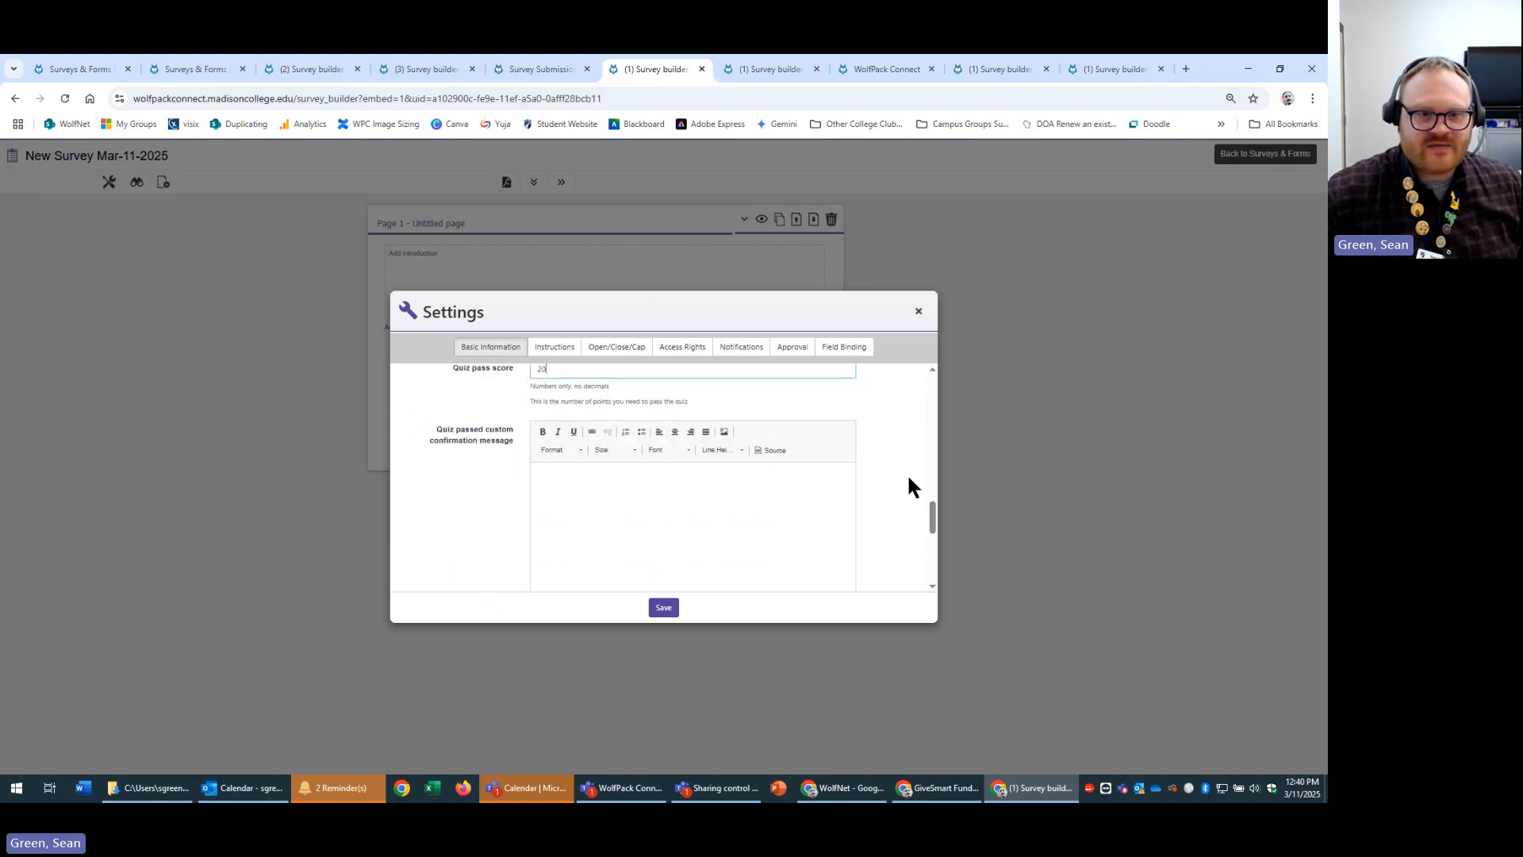
click(693, 493)
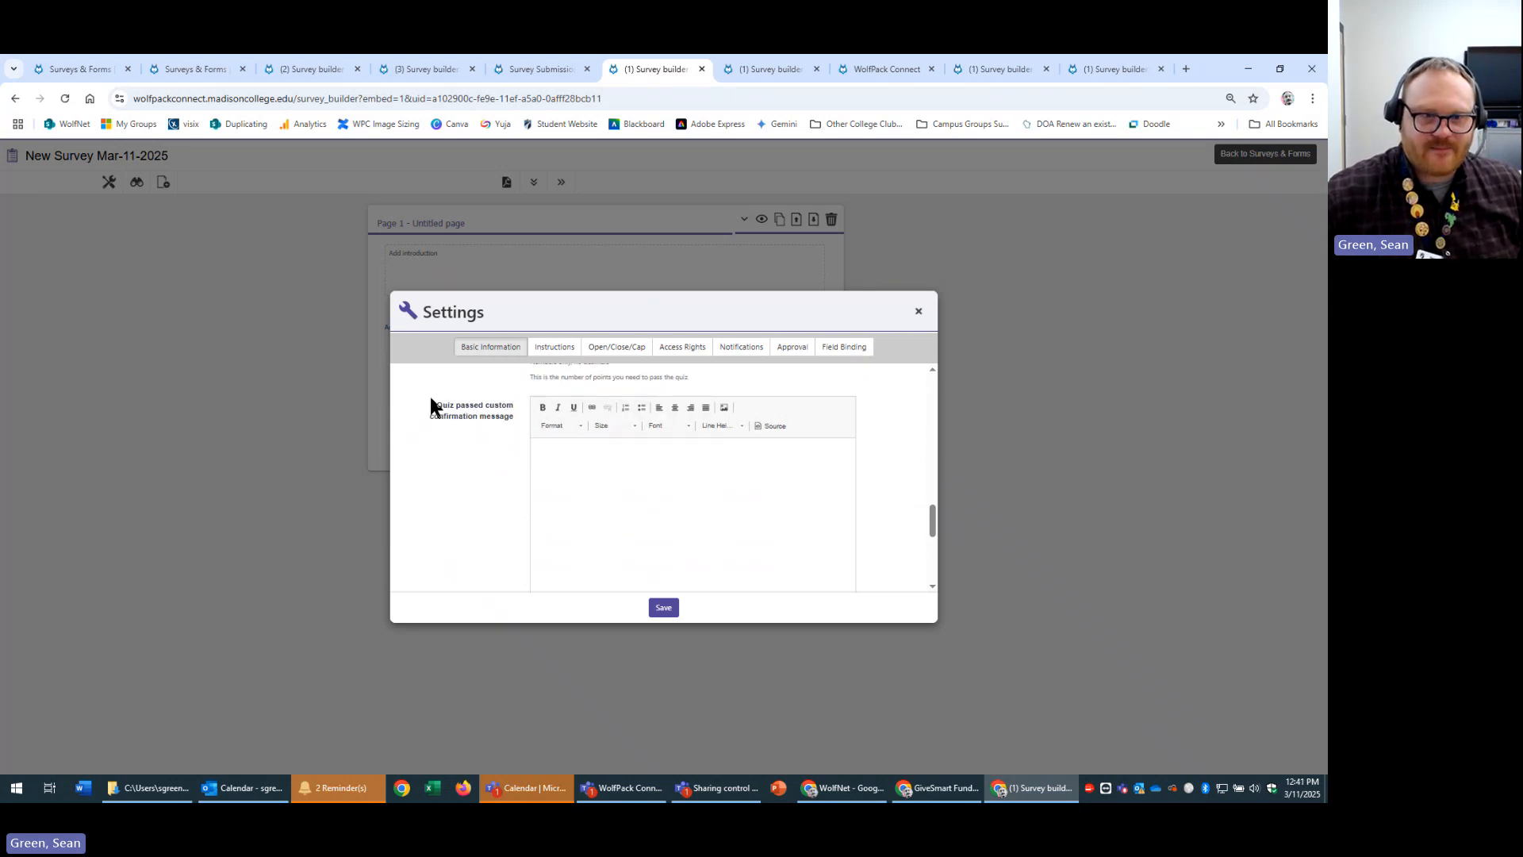
drag(431, 402, 520, 435)
click(683, 470)
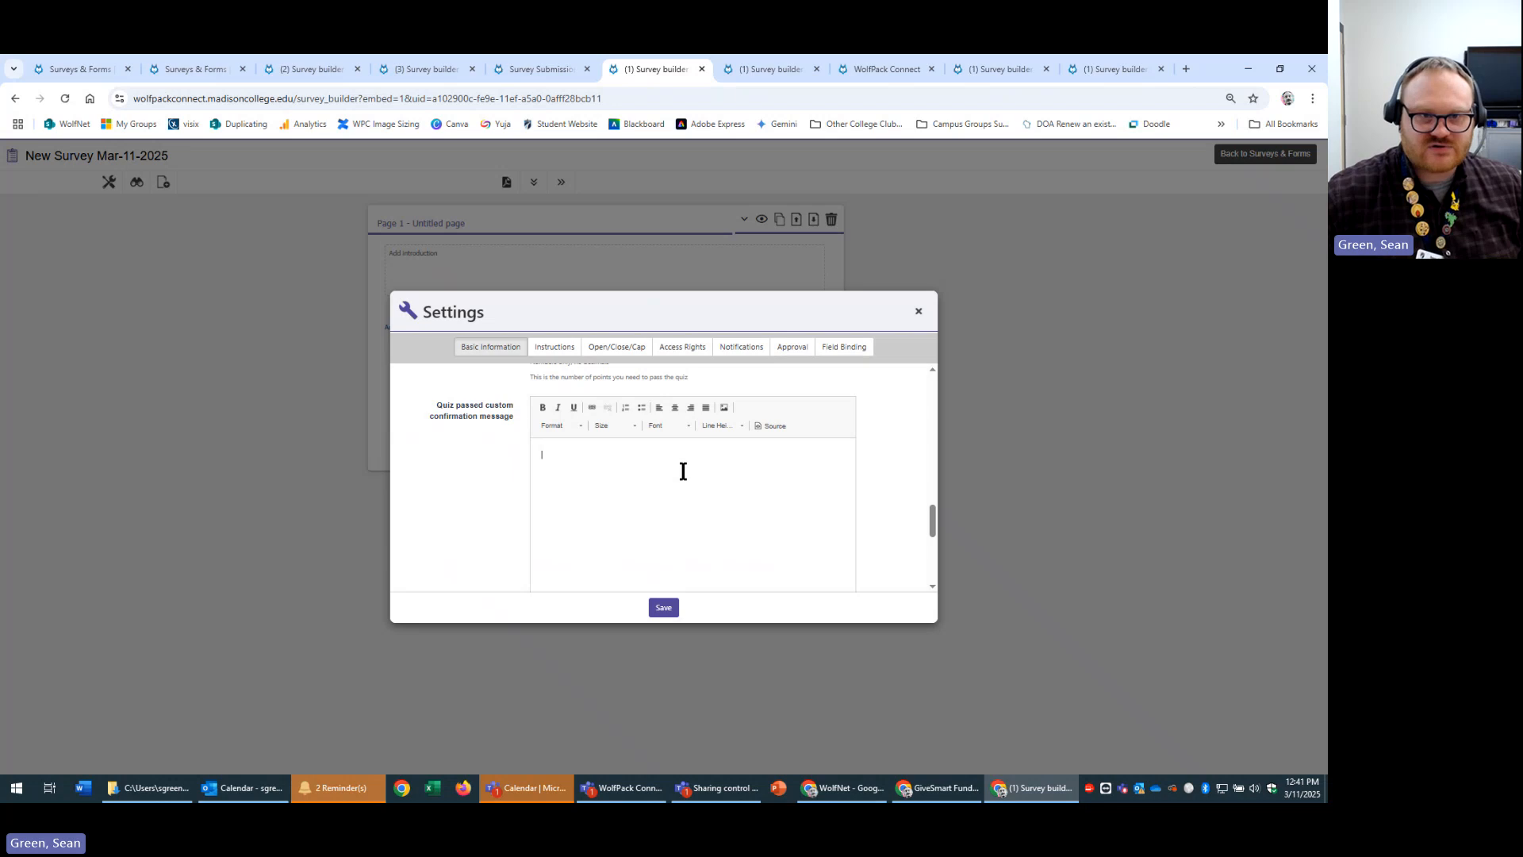
scroll(897, 481, down, 4)
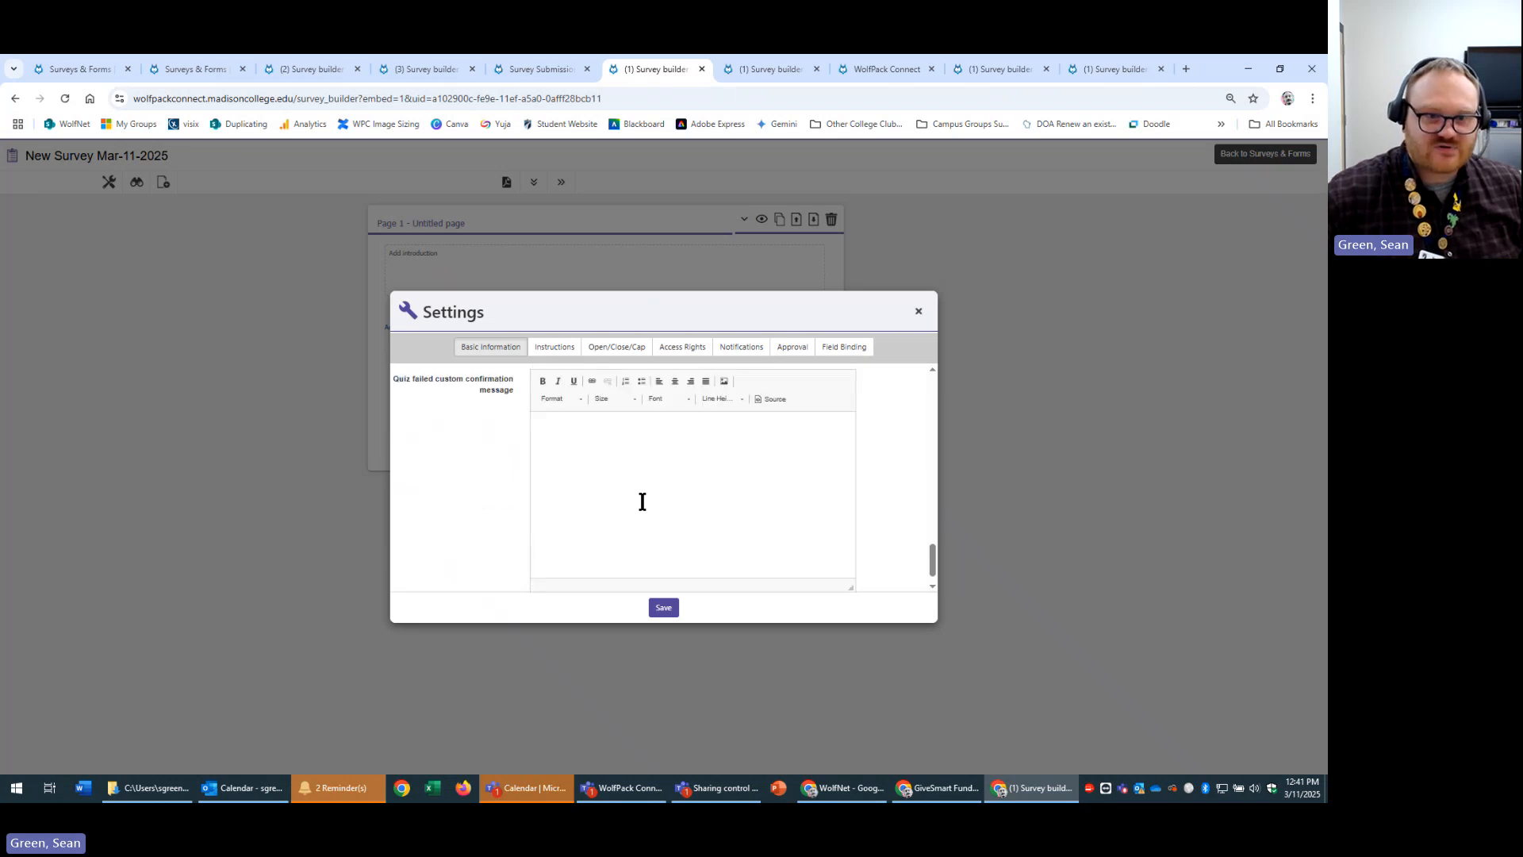
click(626, 457)
scroll(837, 442, down, 1)
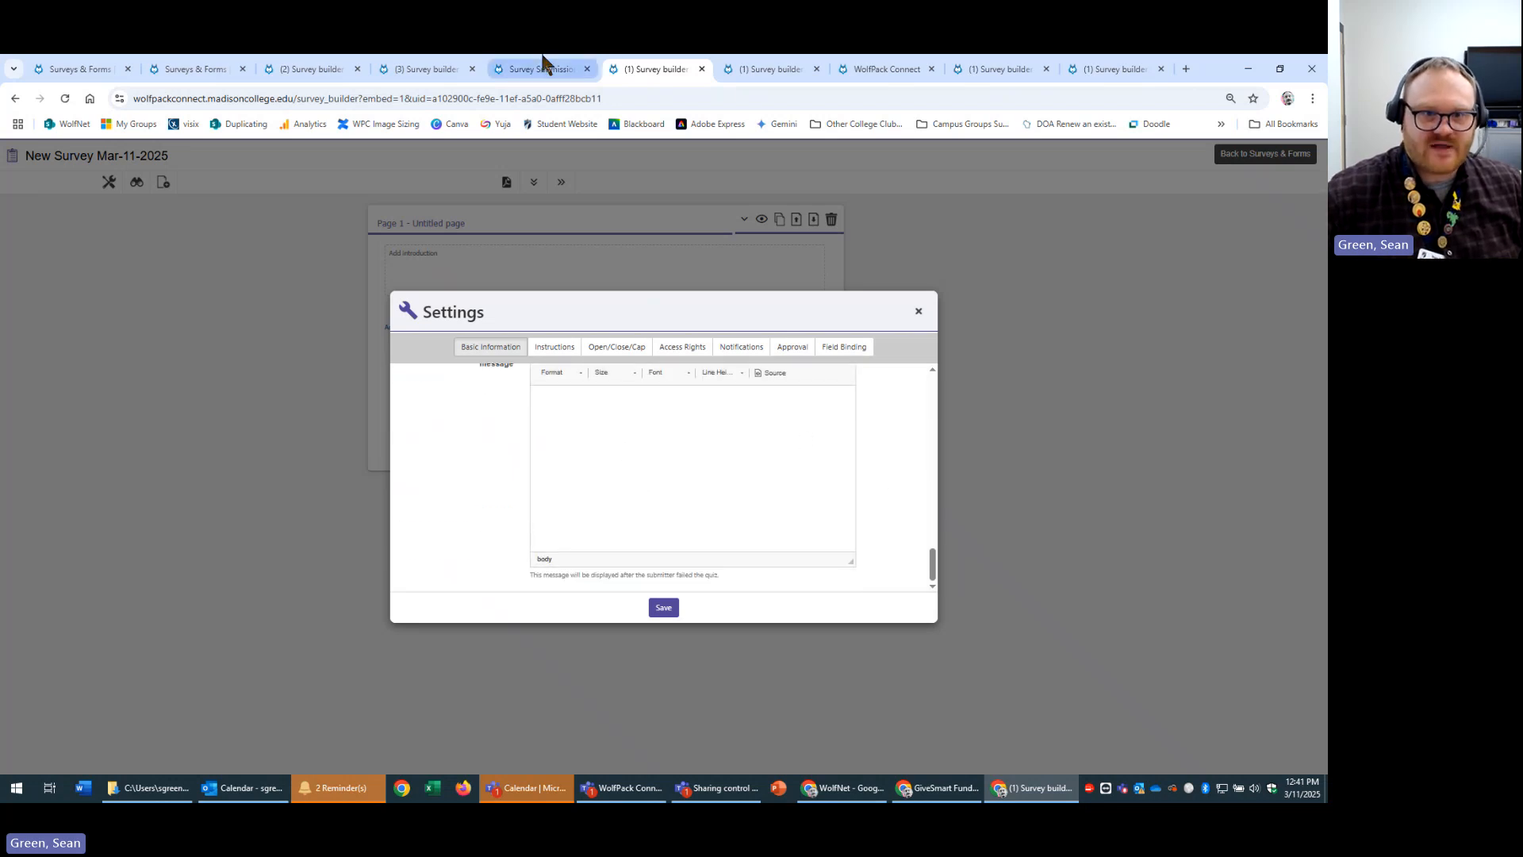
click(545, 65)
key(ctrl+a)
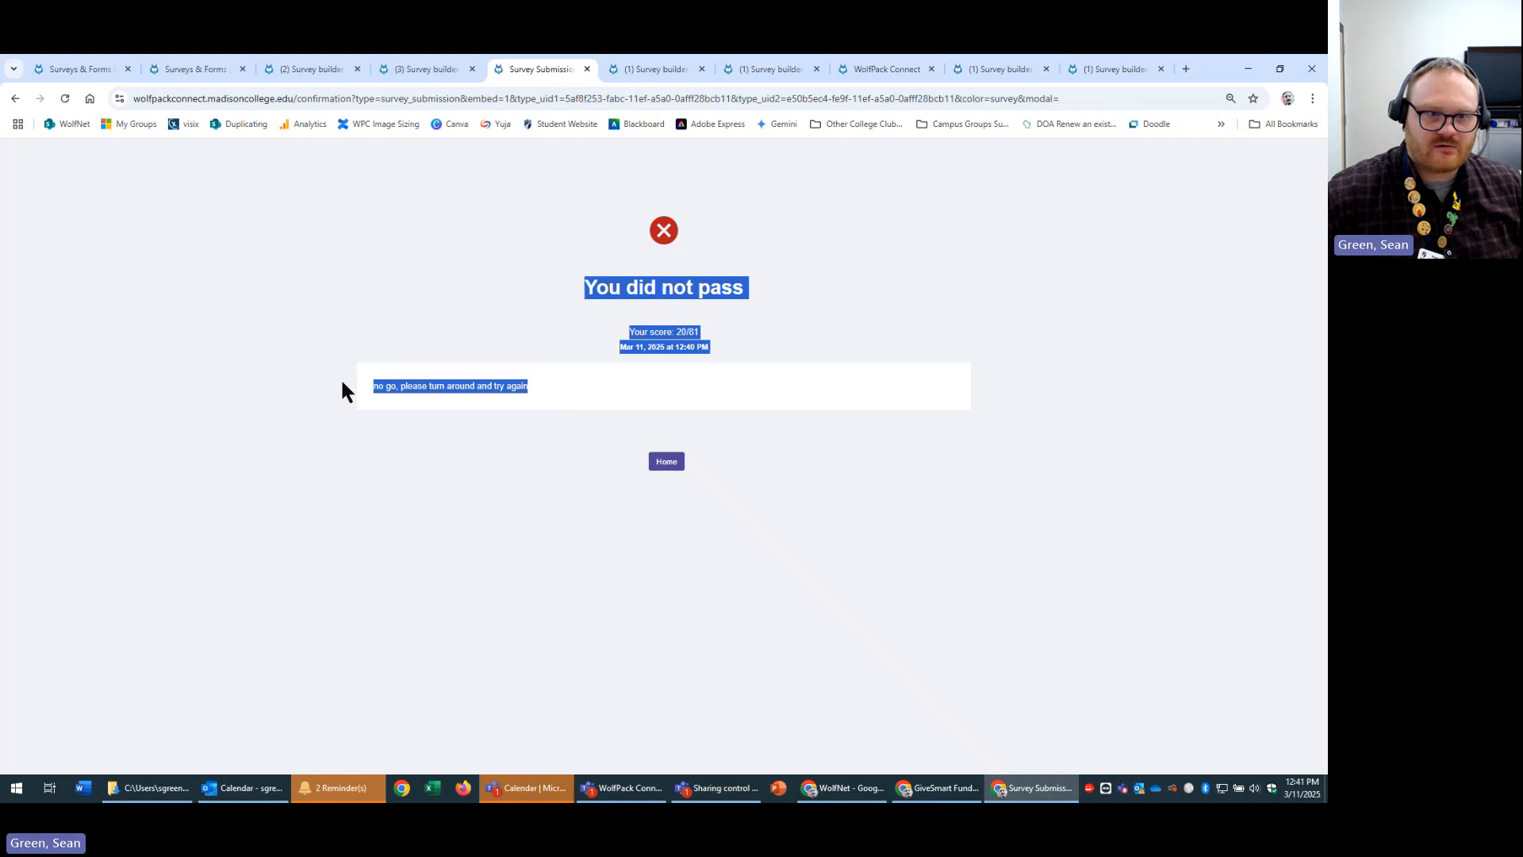
click(644, 65)
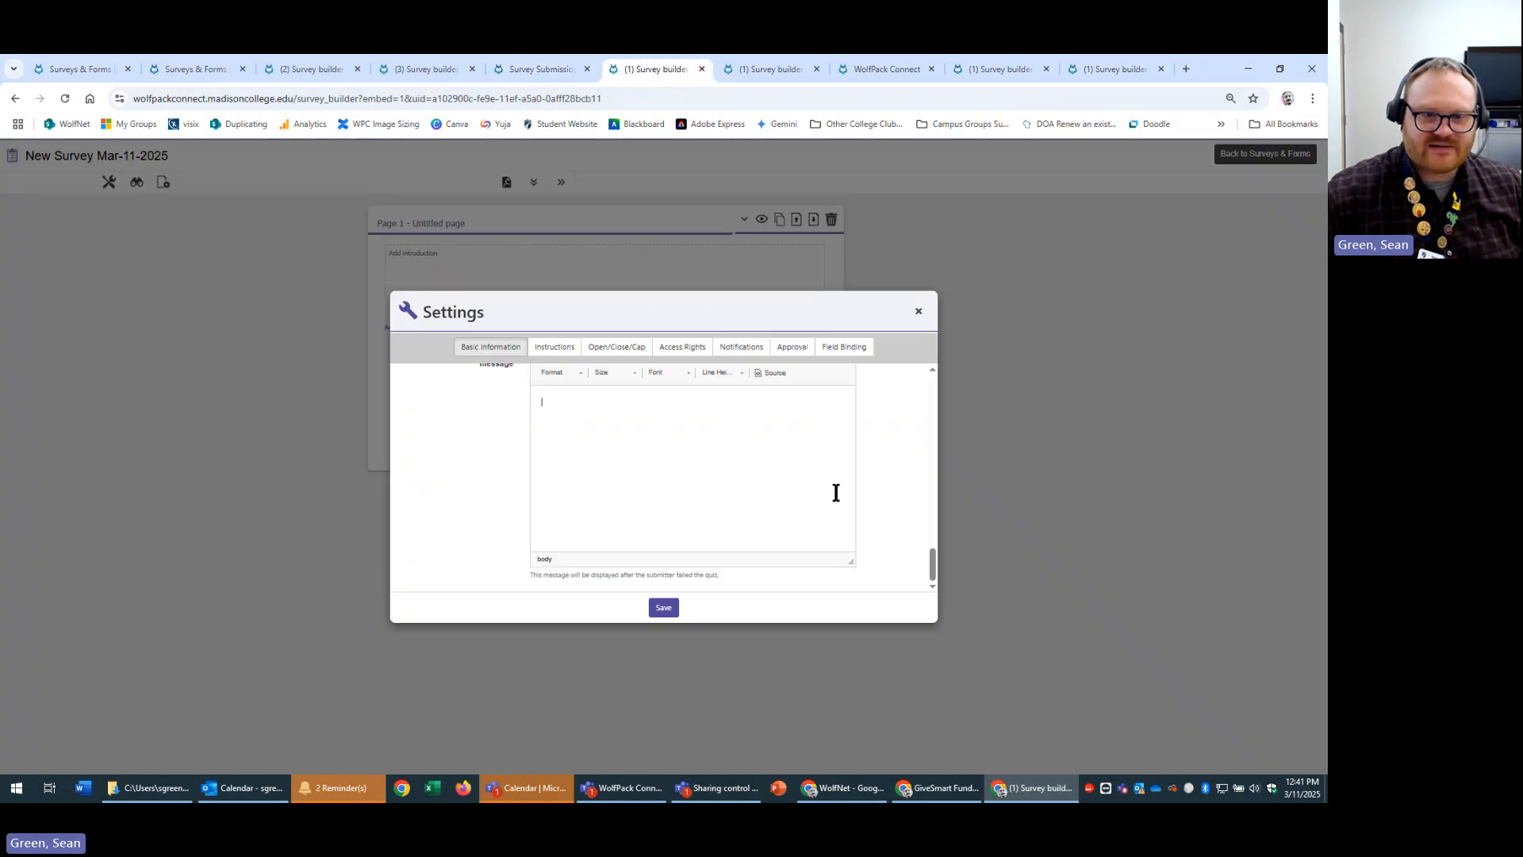
scroll(850, 532, up, 6)
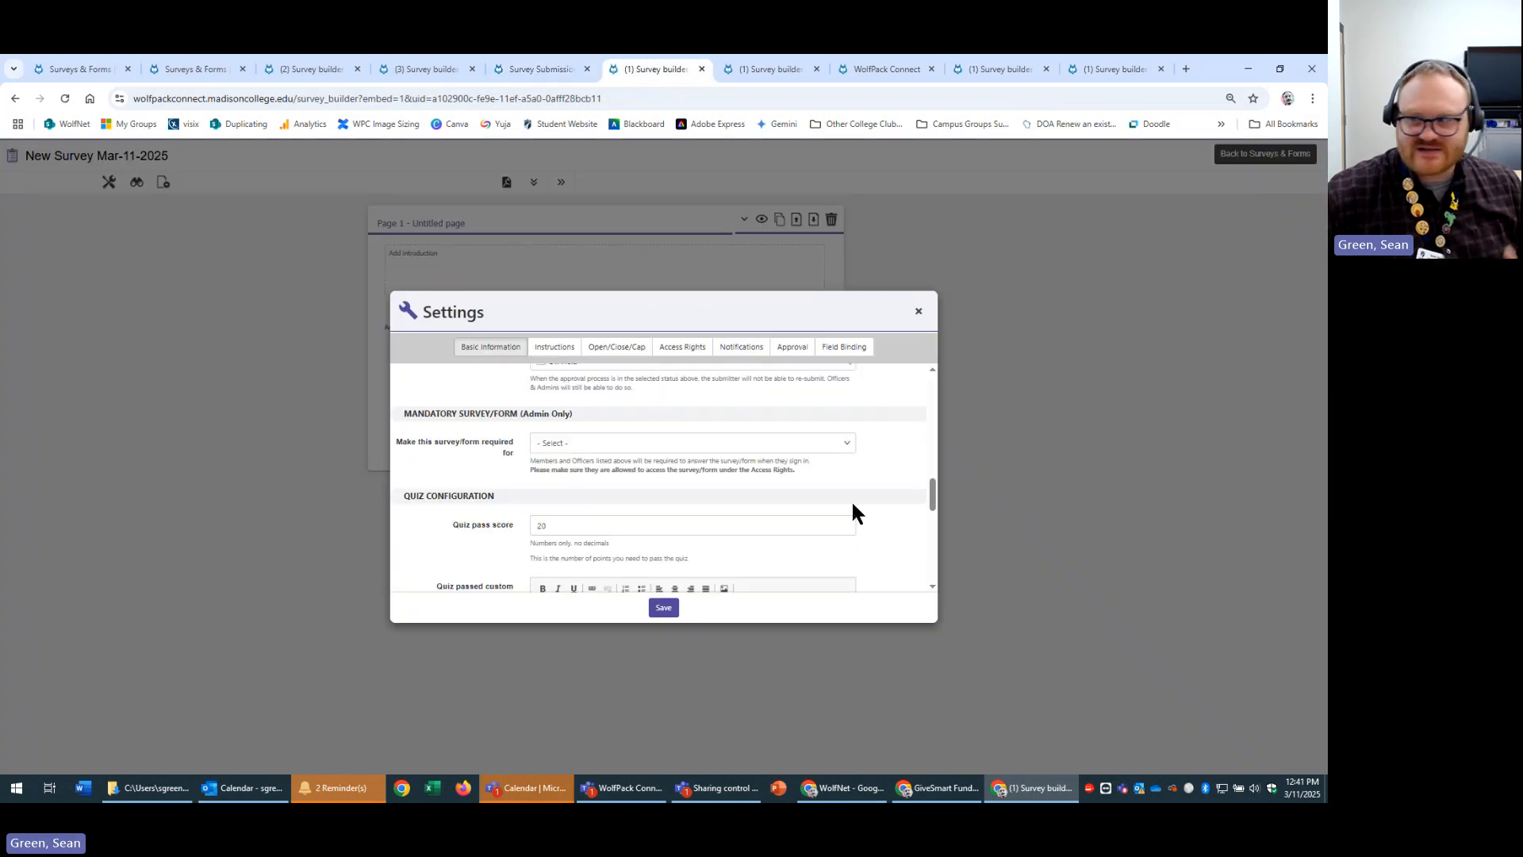
scroll(852, 512, up, 5)
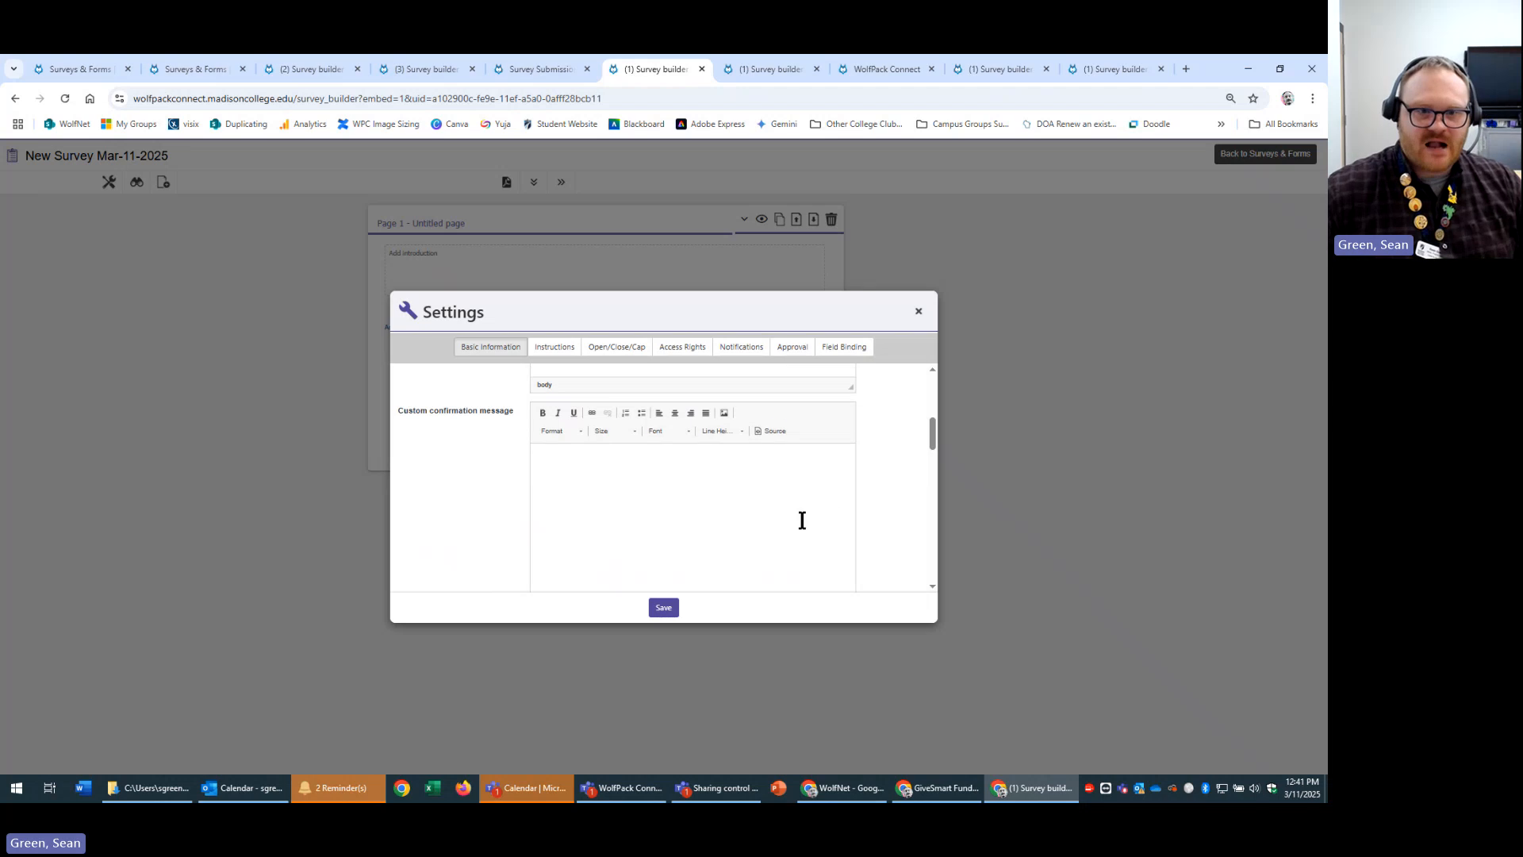
scroll(825, 522, down, 5)
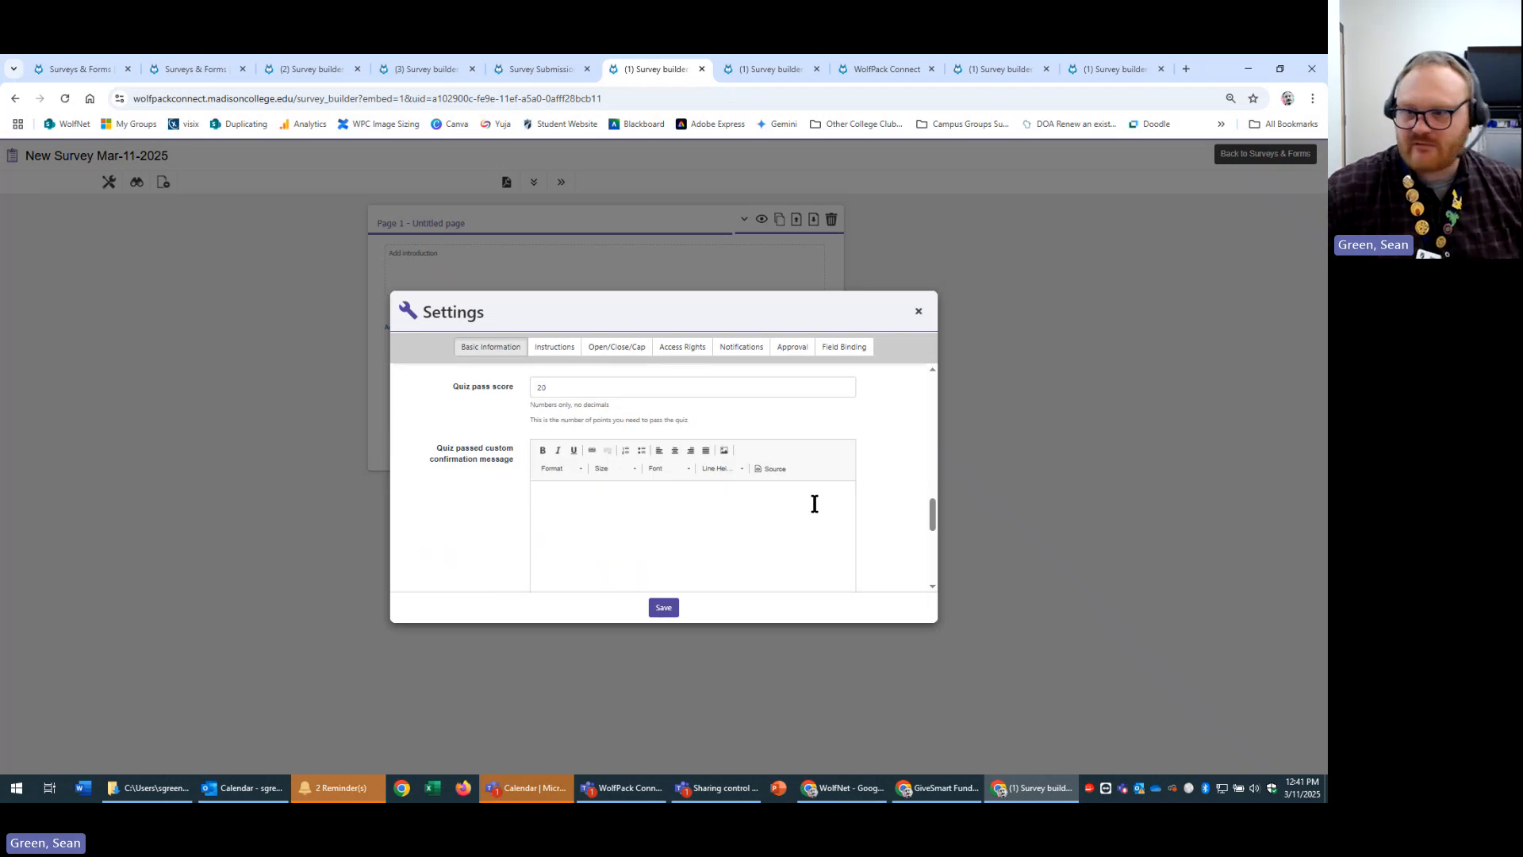
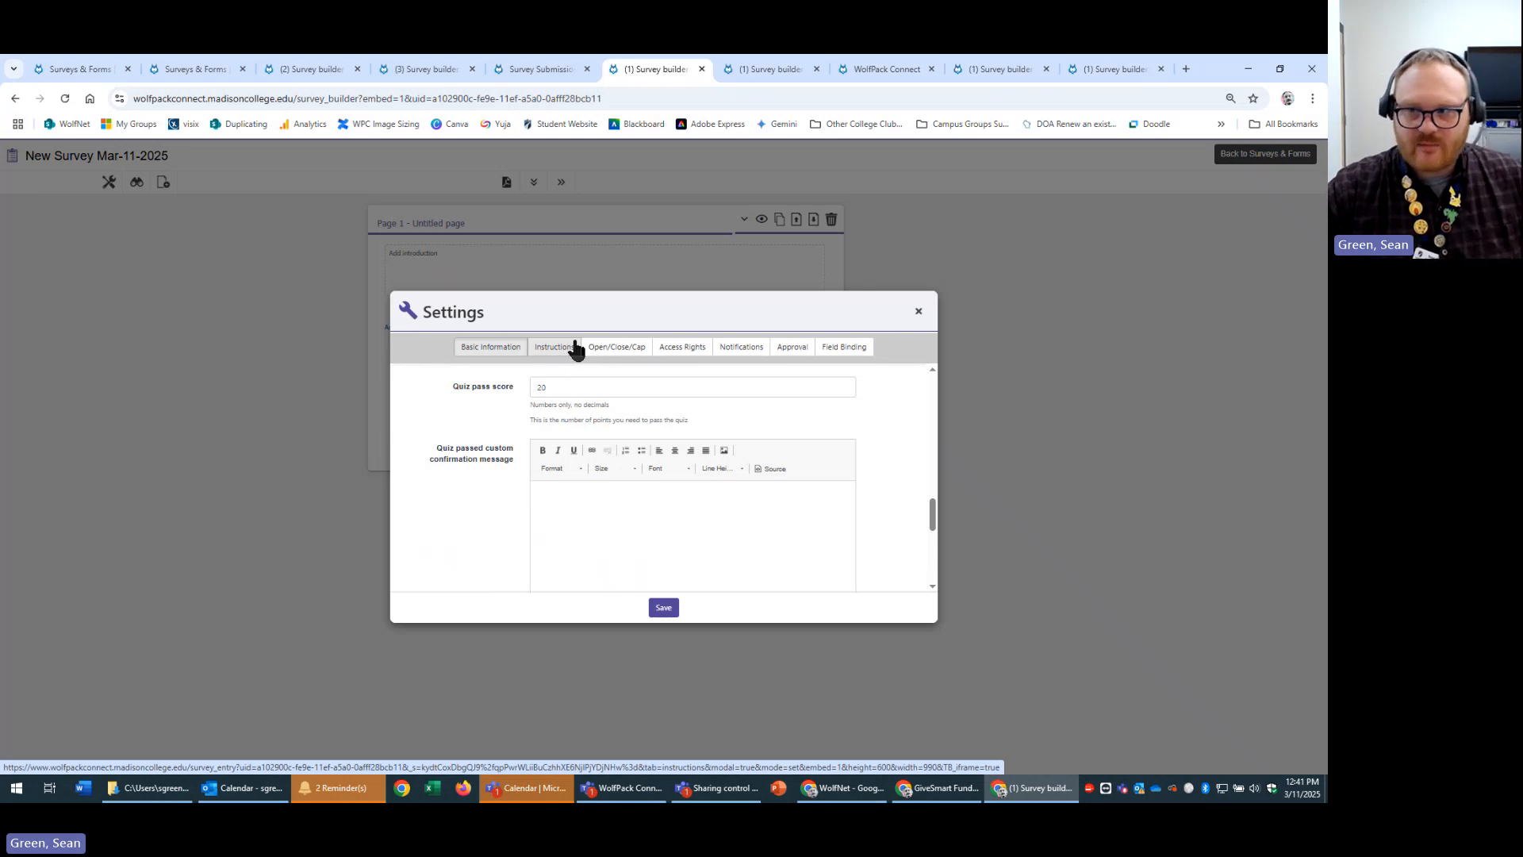
Scroll through the New Survey's Instructions settings, then switch to the Favorite Color Poll builder.
click(575, 352)
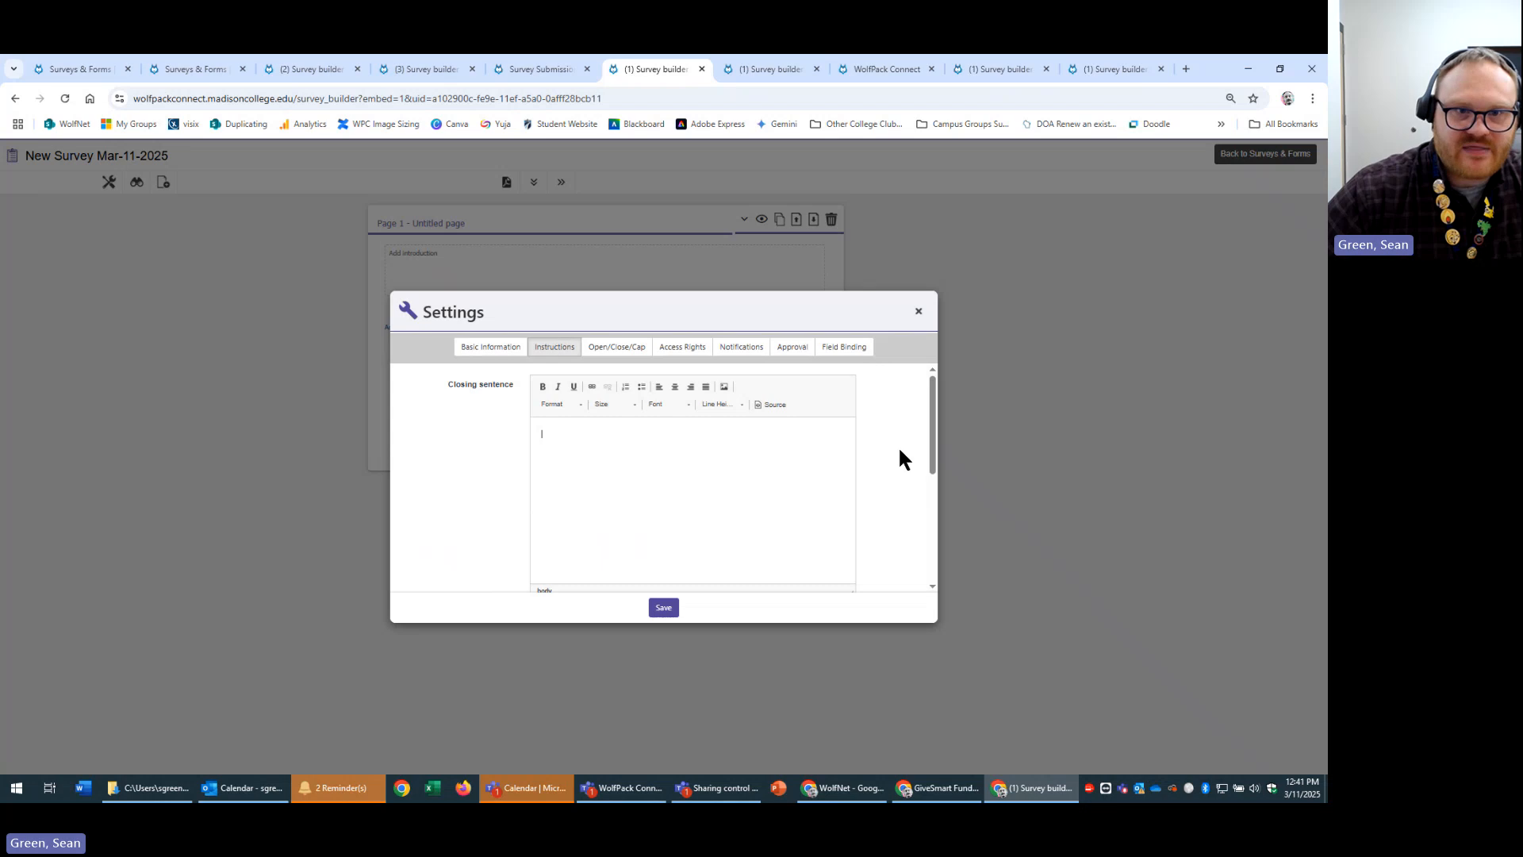
scroll(778, 483, down, 2)
click(750, 64)
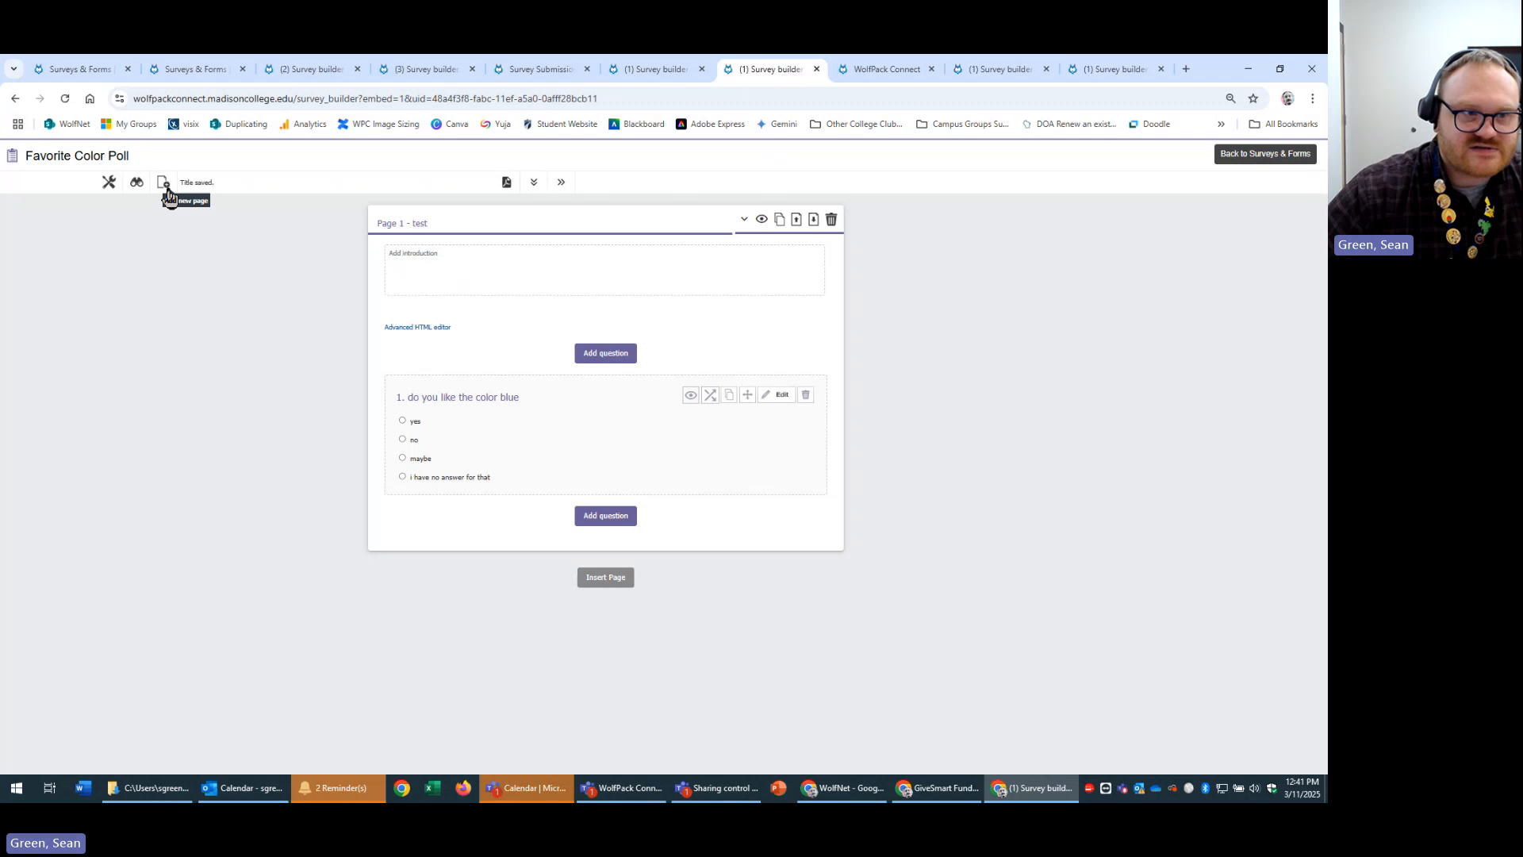
Check the Favorite Color Poll's closing sentence in Settings > Instructions, then close Settings.
click(137, 182)
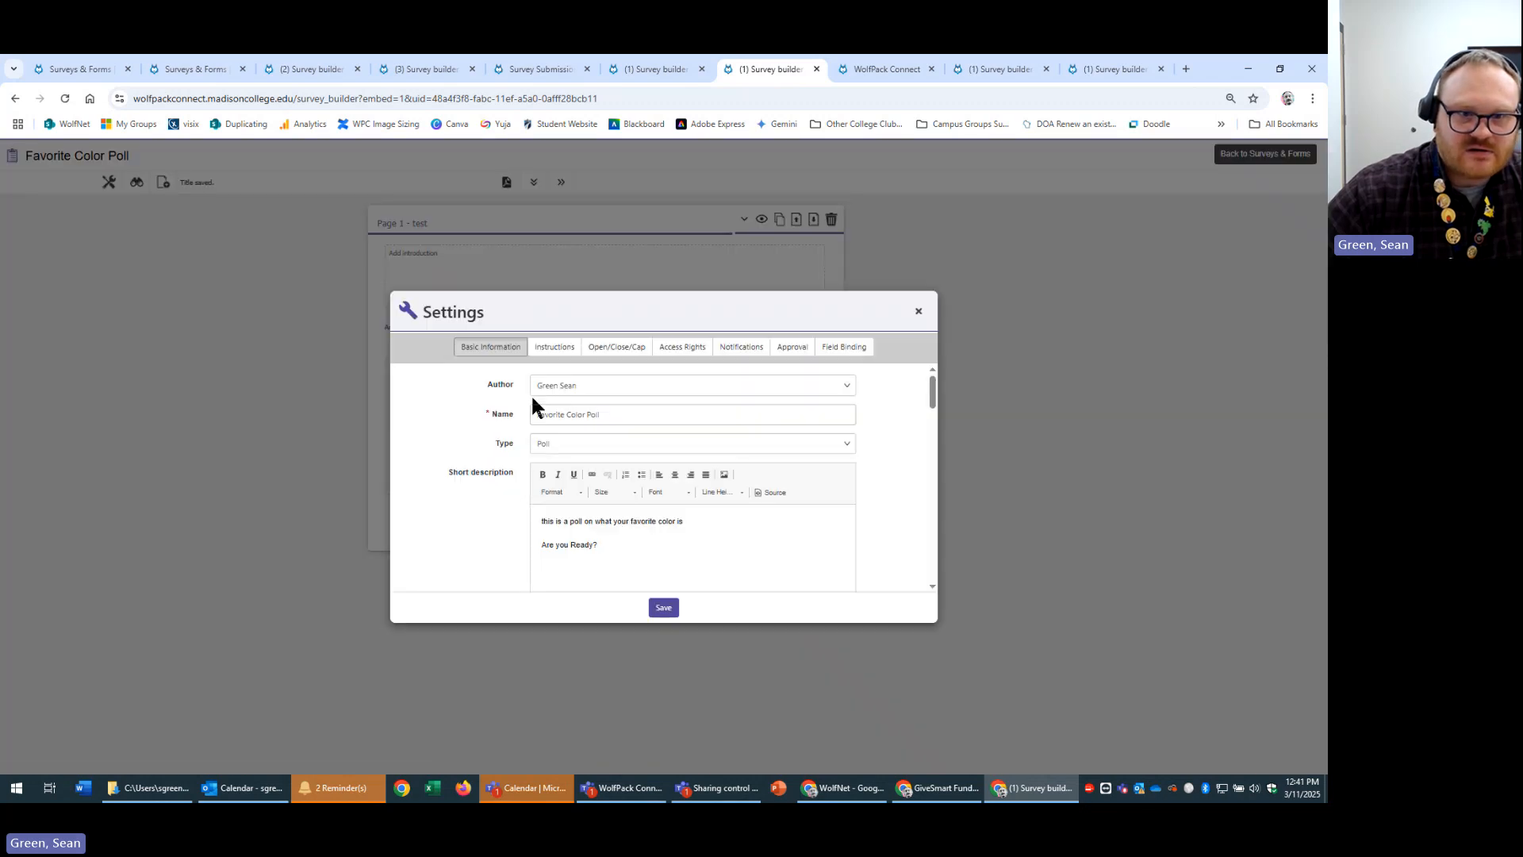
click(554, 347)
drag(790, 460, 366, 462)
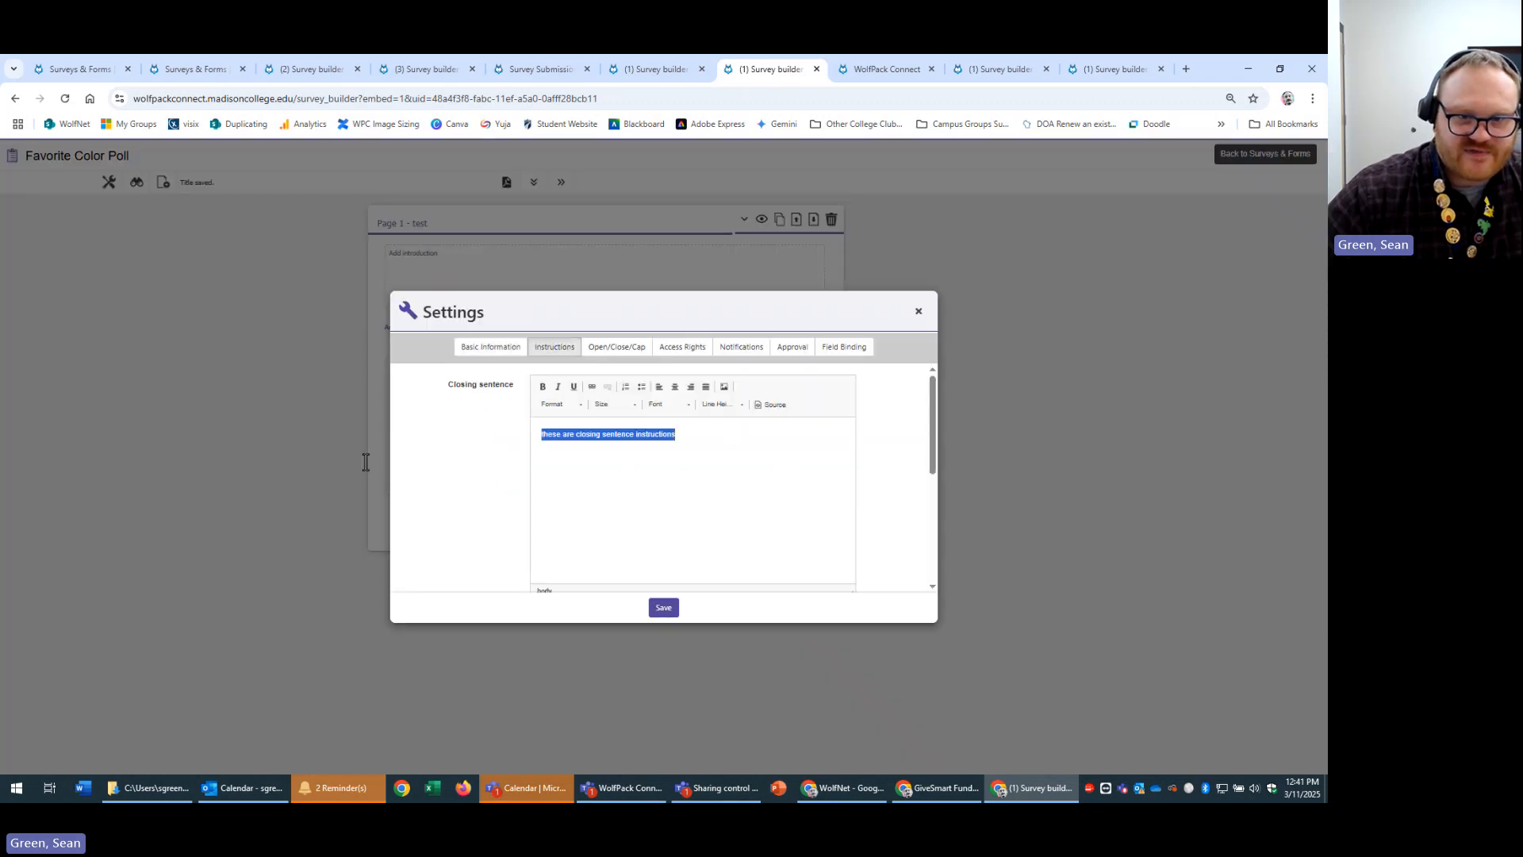
click(918, 311)
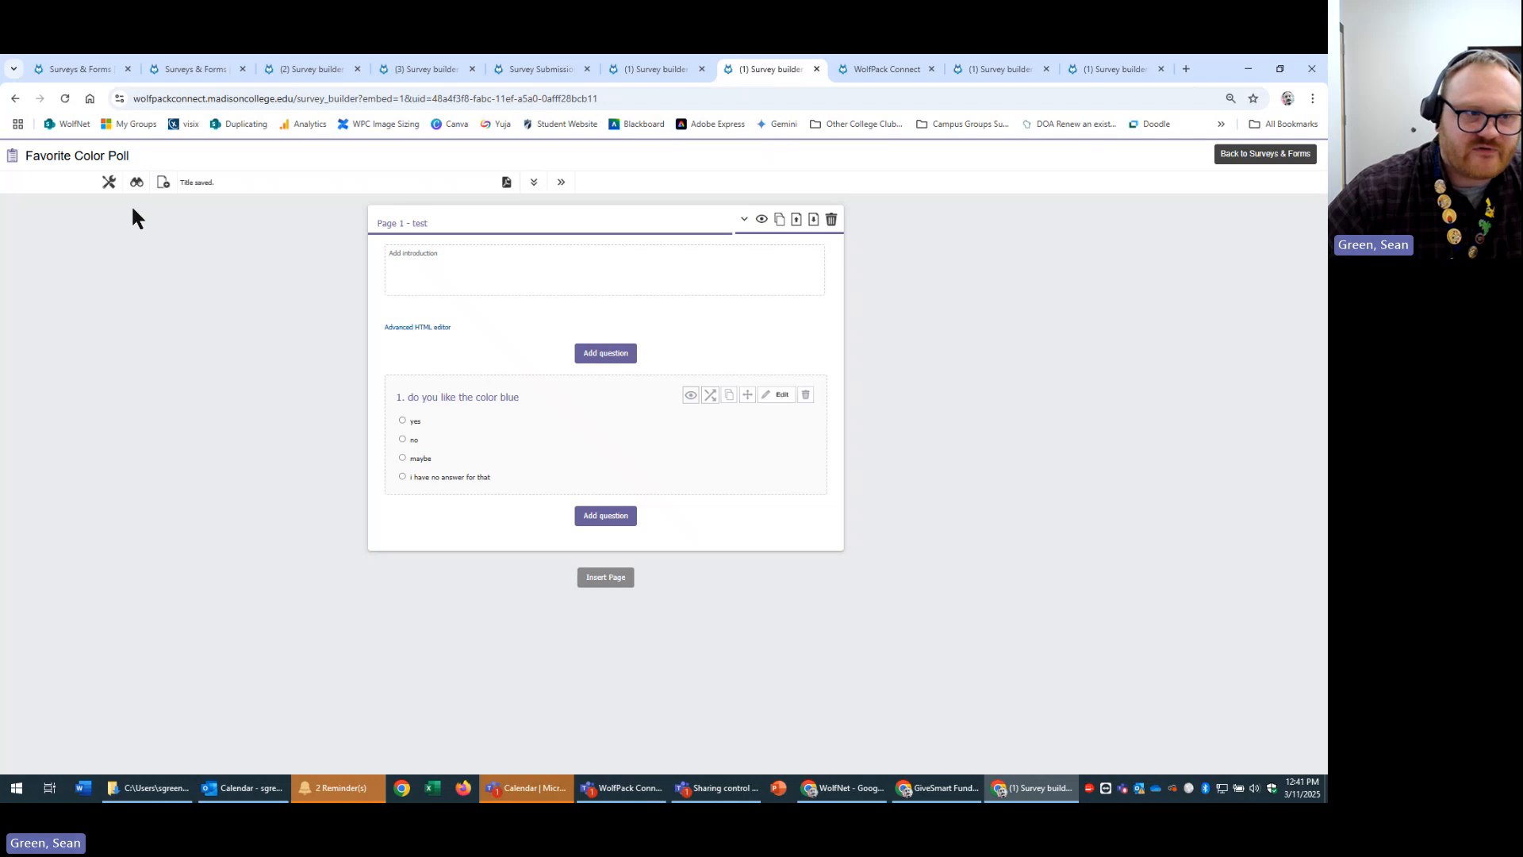
Preview the poll, answer no to the blue question, and confirm the closing-sentence page appears.
click(136, 181)
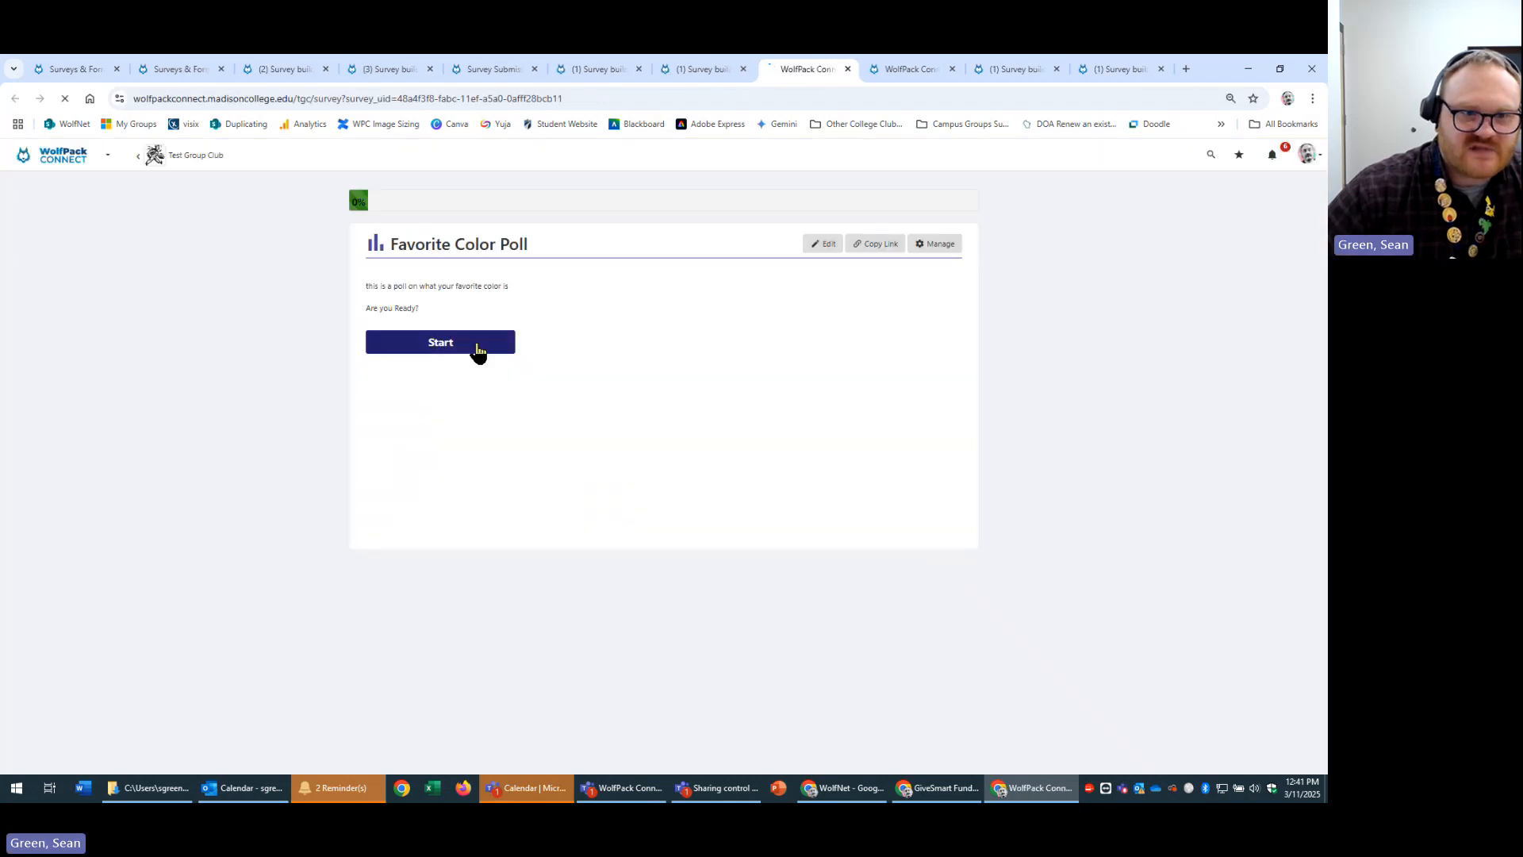
click(476, 344)
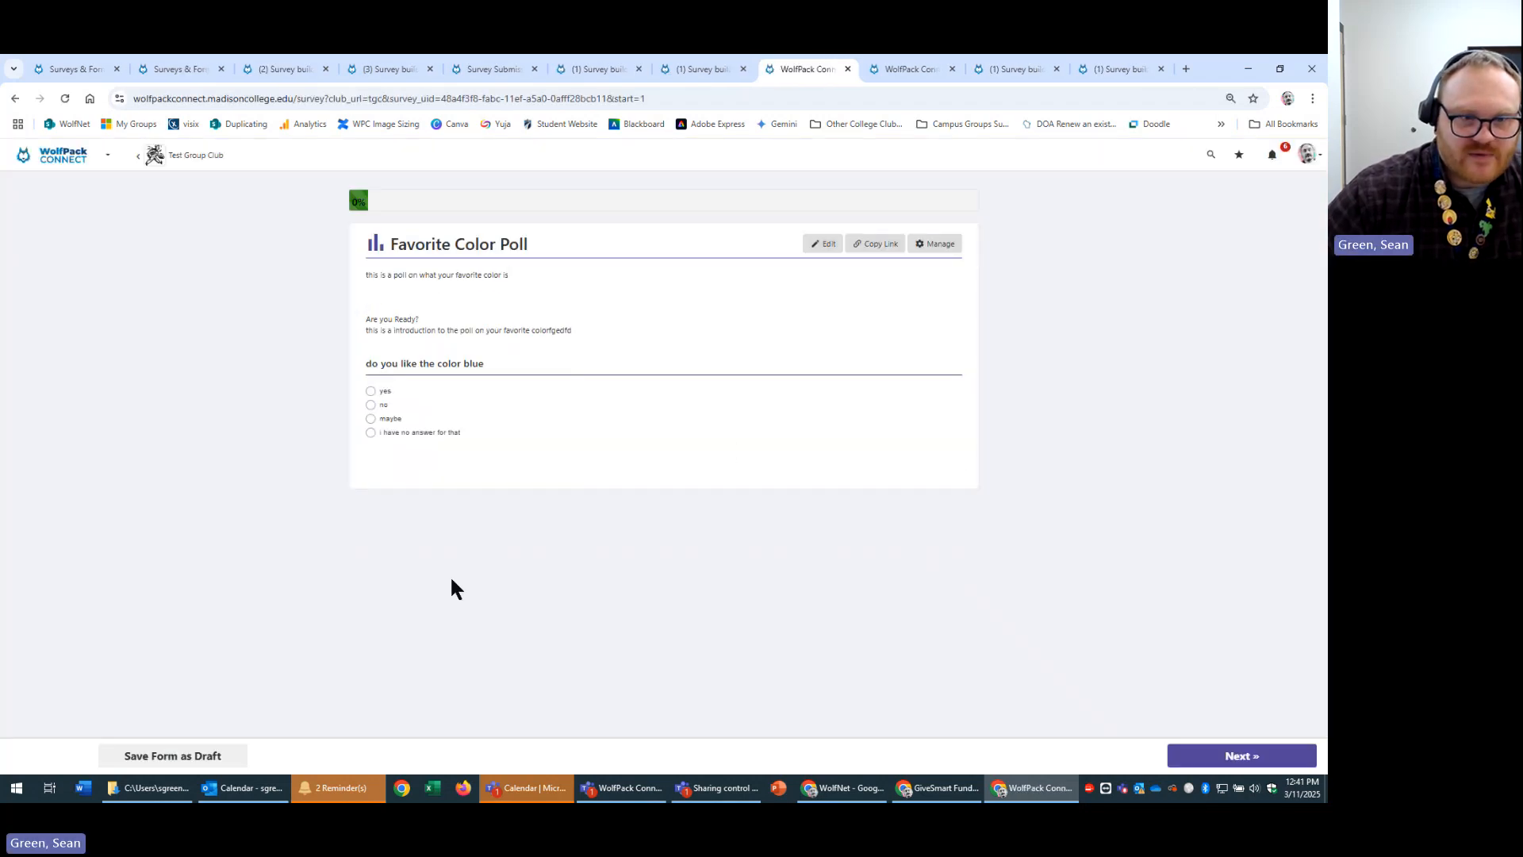
click(371, 405)
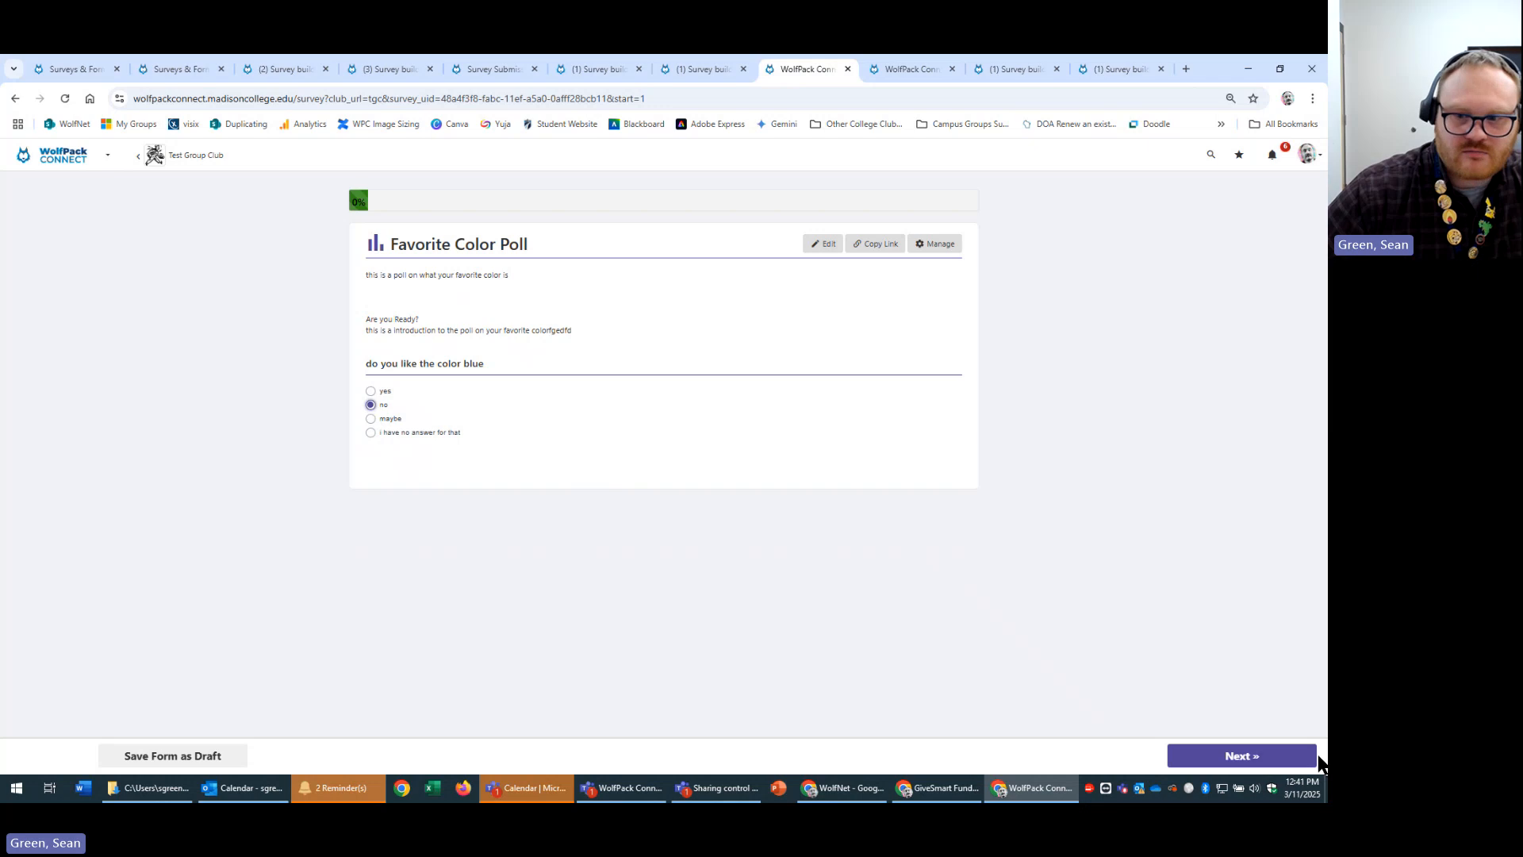
click(1231, 758)
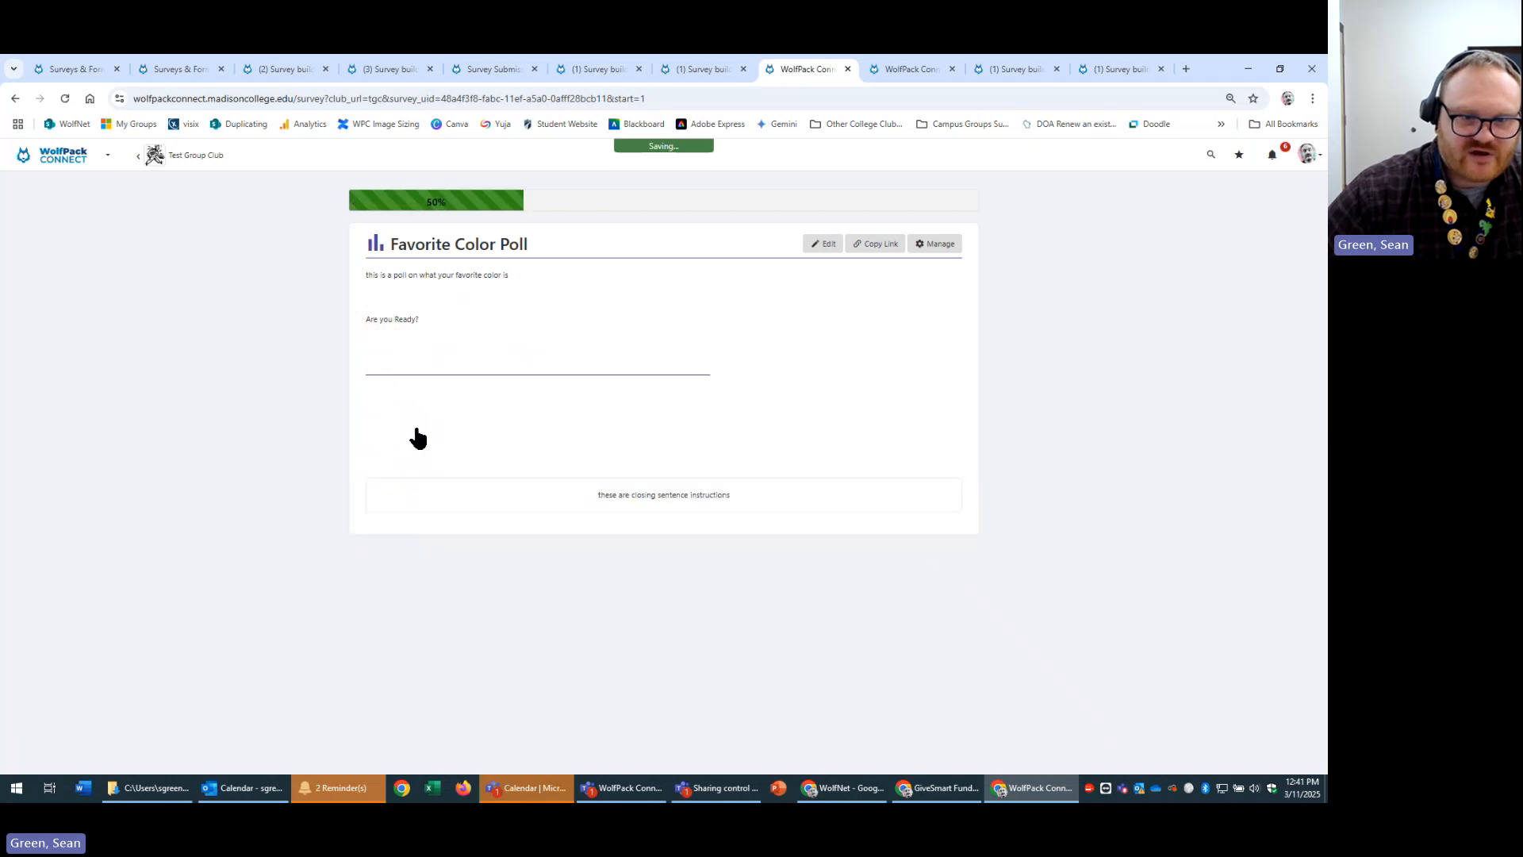
drag(572, 382, 888, 373)
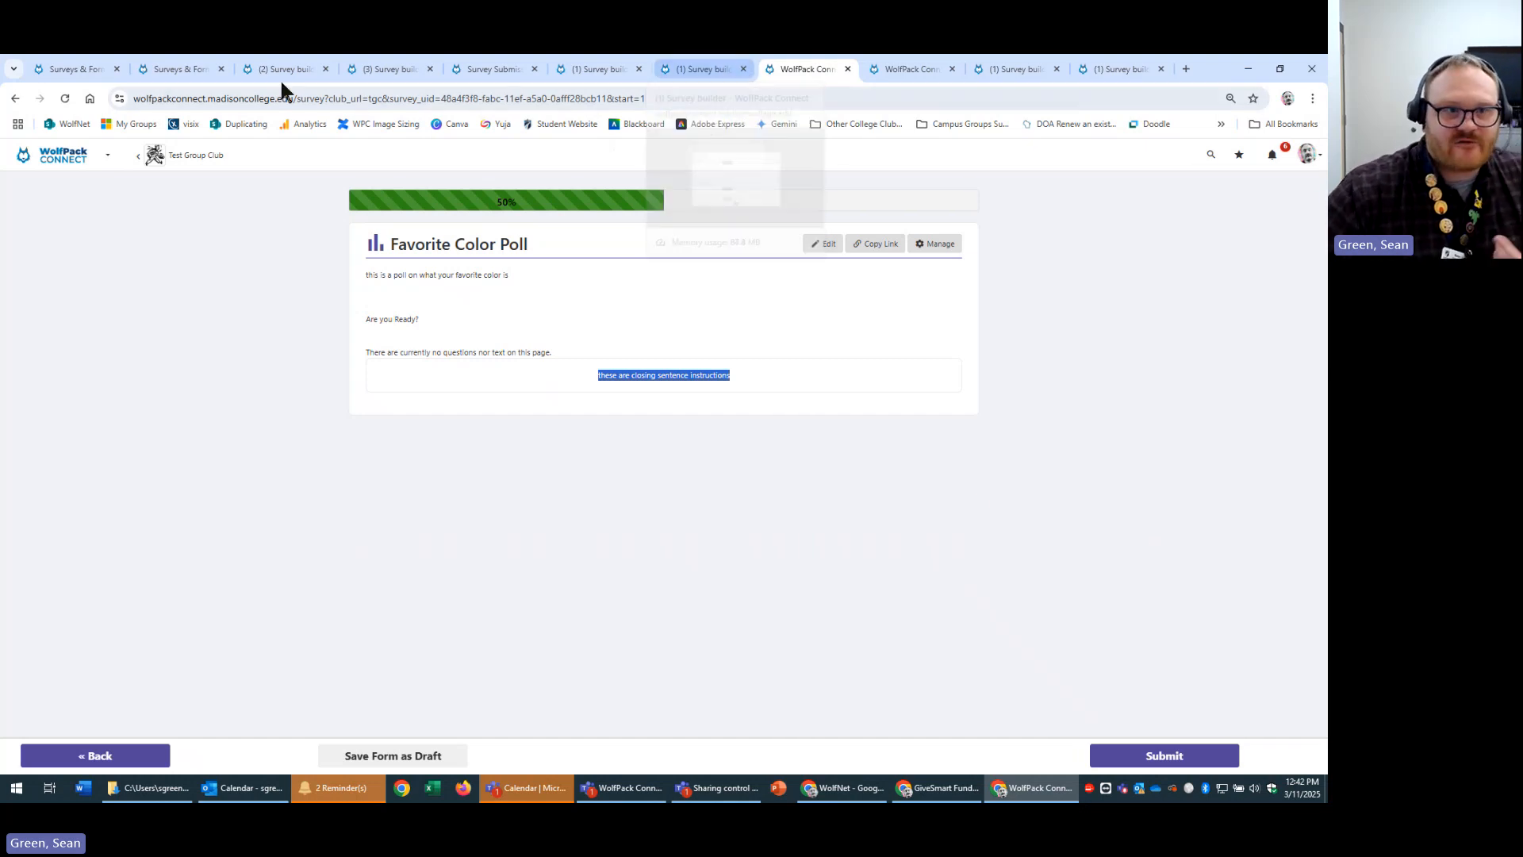
click(696, 63)
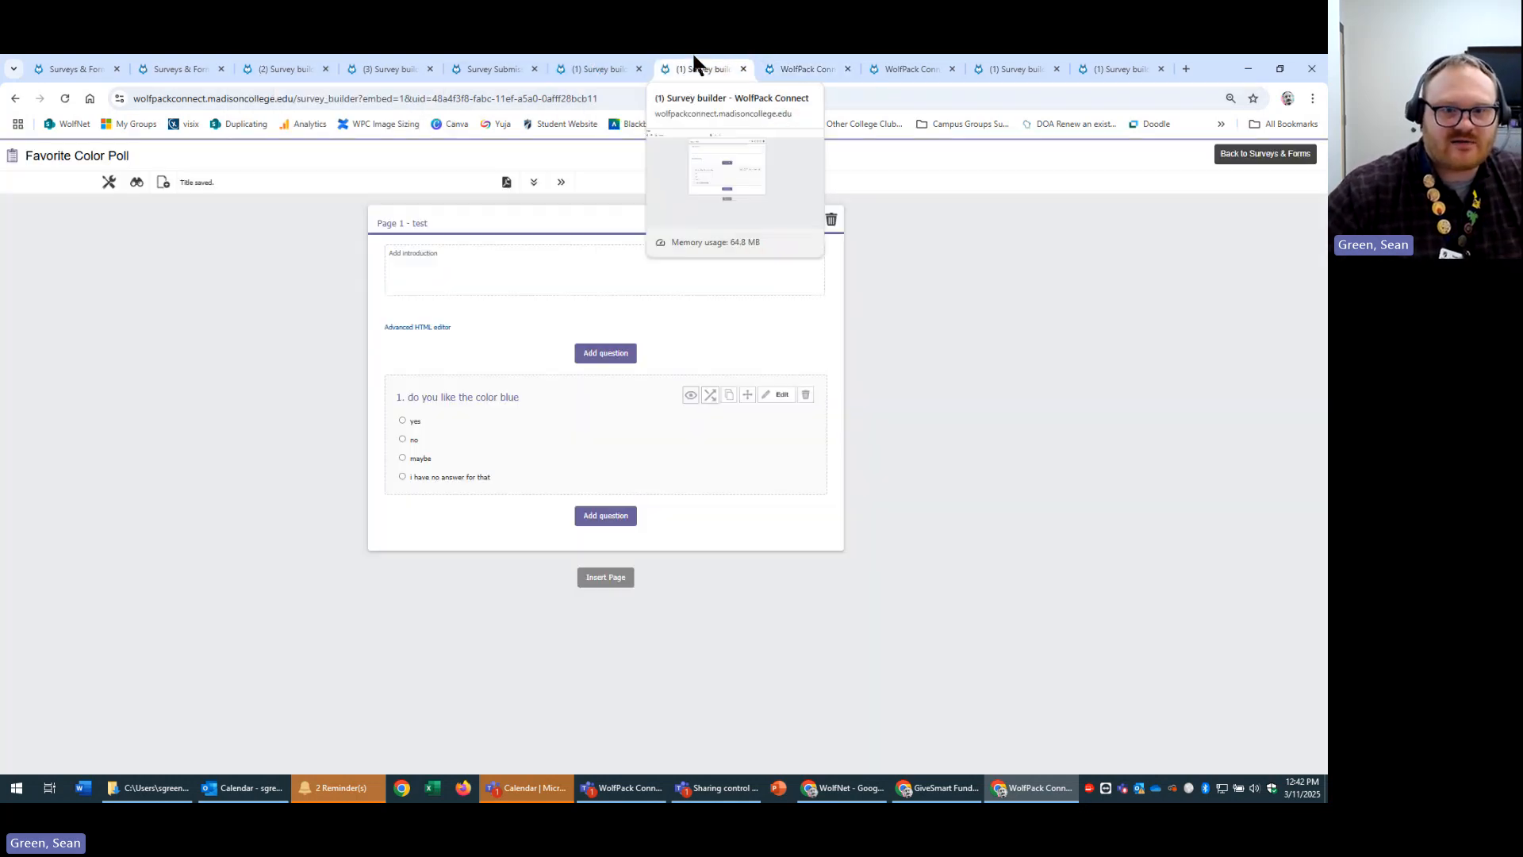
Look over the New Survey settings and failed quiz result tabs, then return to the poll.
click(587, 69)
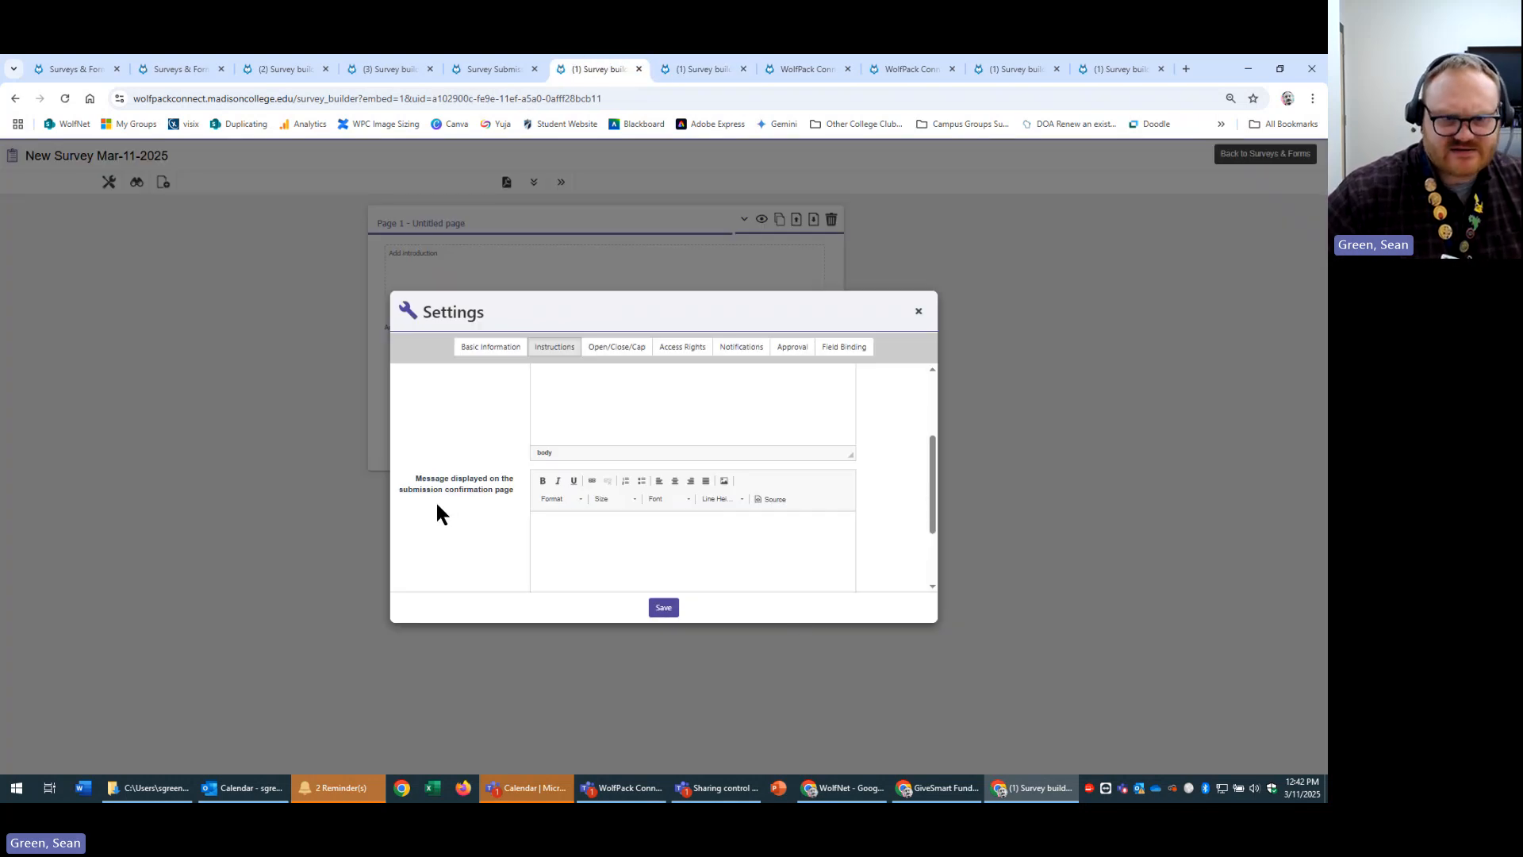
scroll(492, 540, down, 2)
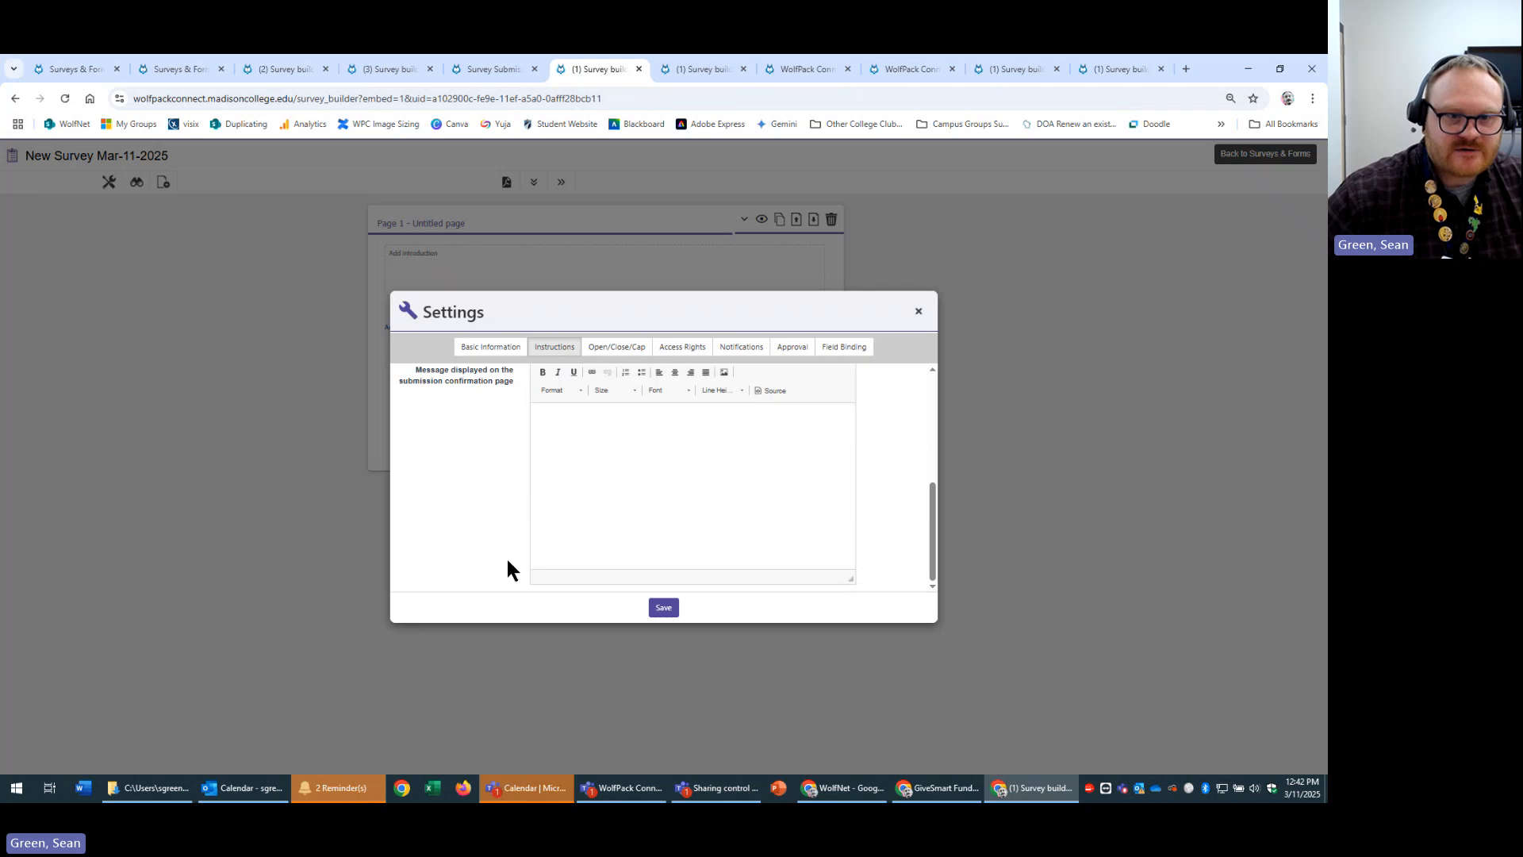
scroll(506, 556, up, 1)
click(696, 69)
click(492, 69)
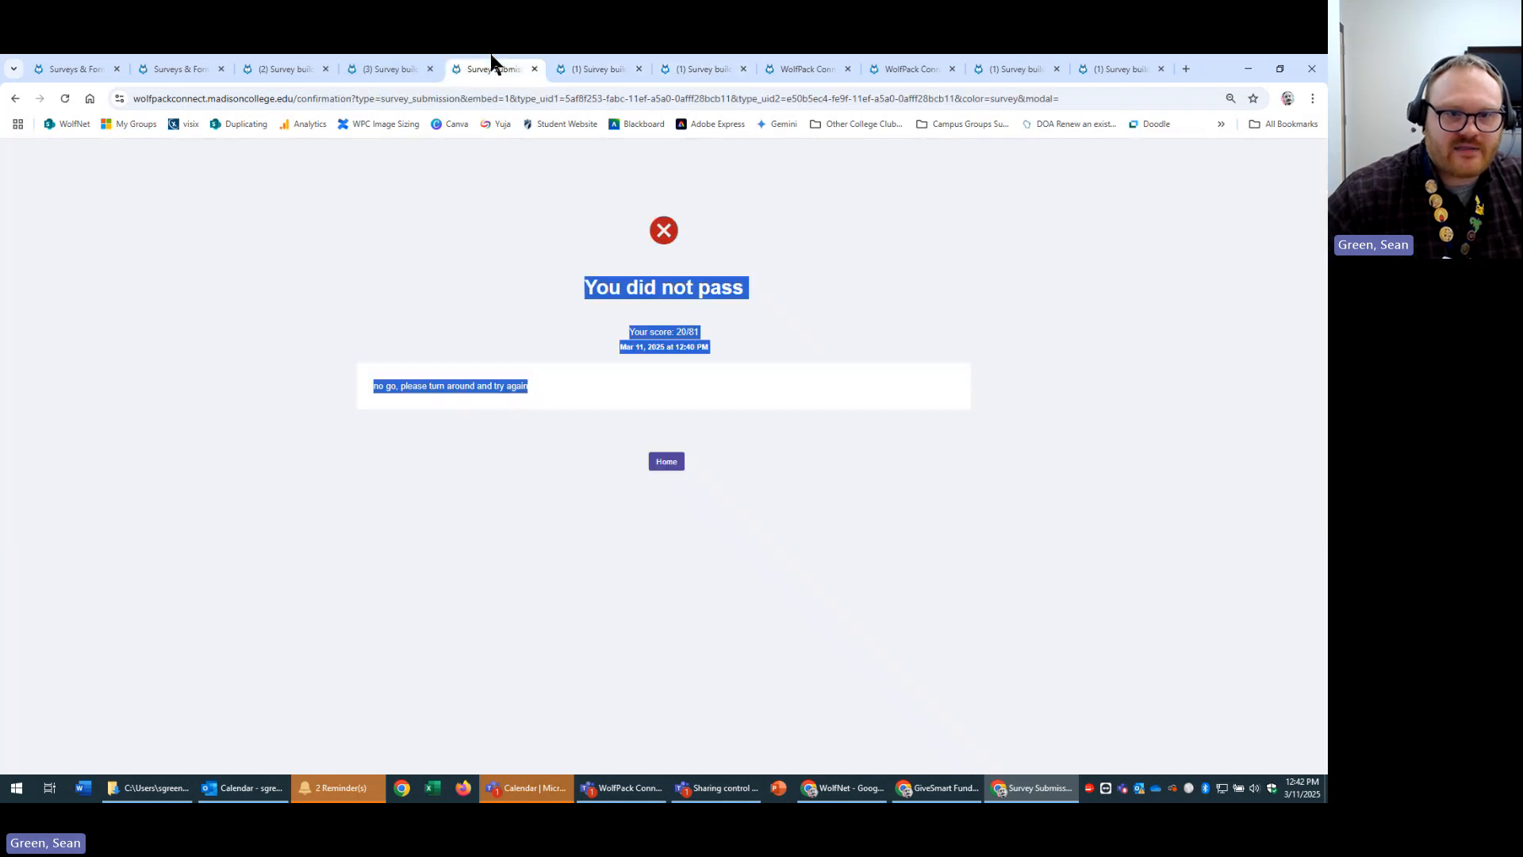
click(782, 69)
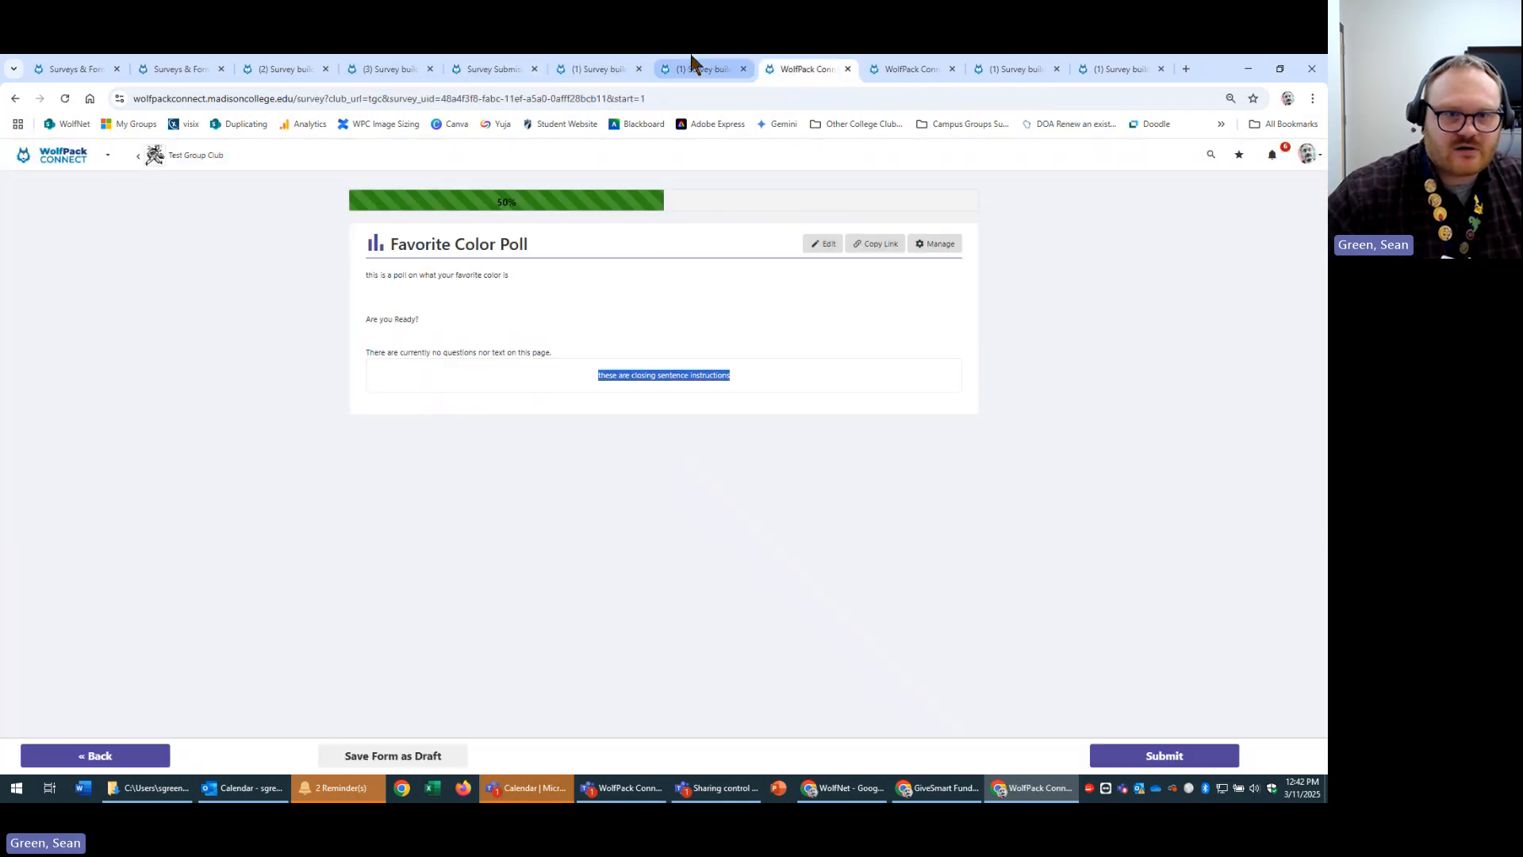
Edit the poll and scroll Settings > Instructions down to the confirmation-message editor.
click(825, 244)
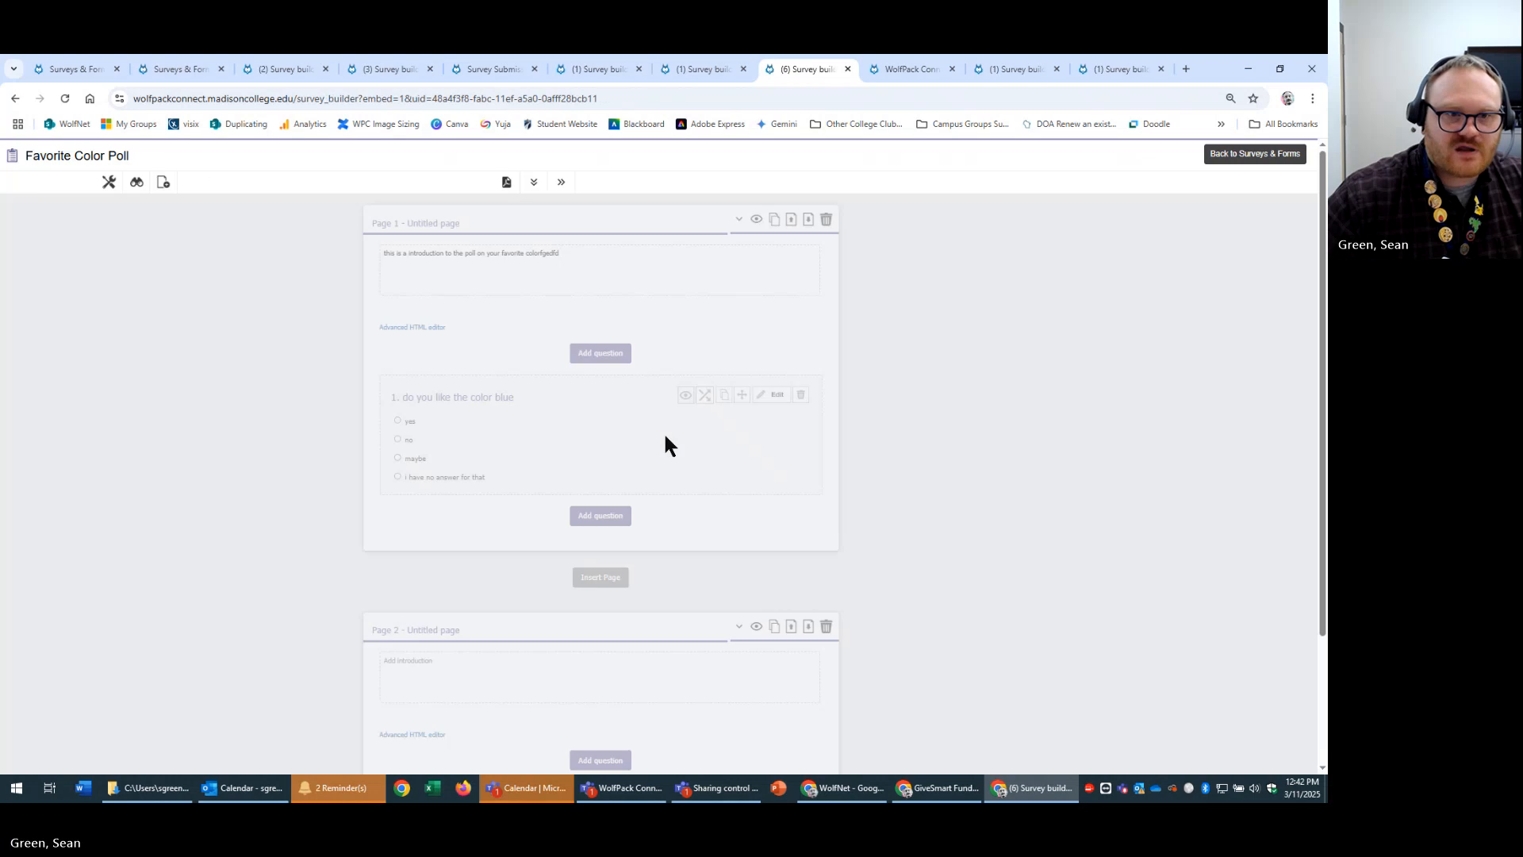
click(111, 183)
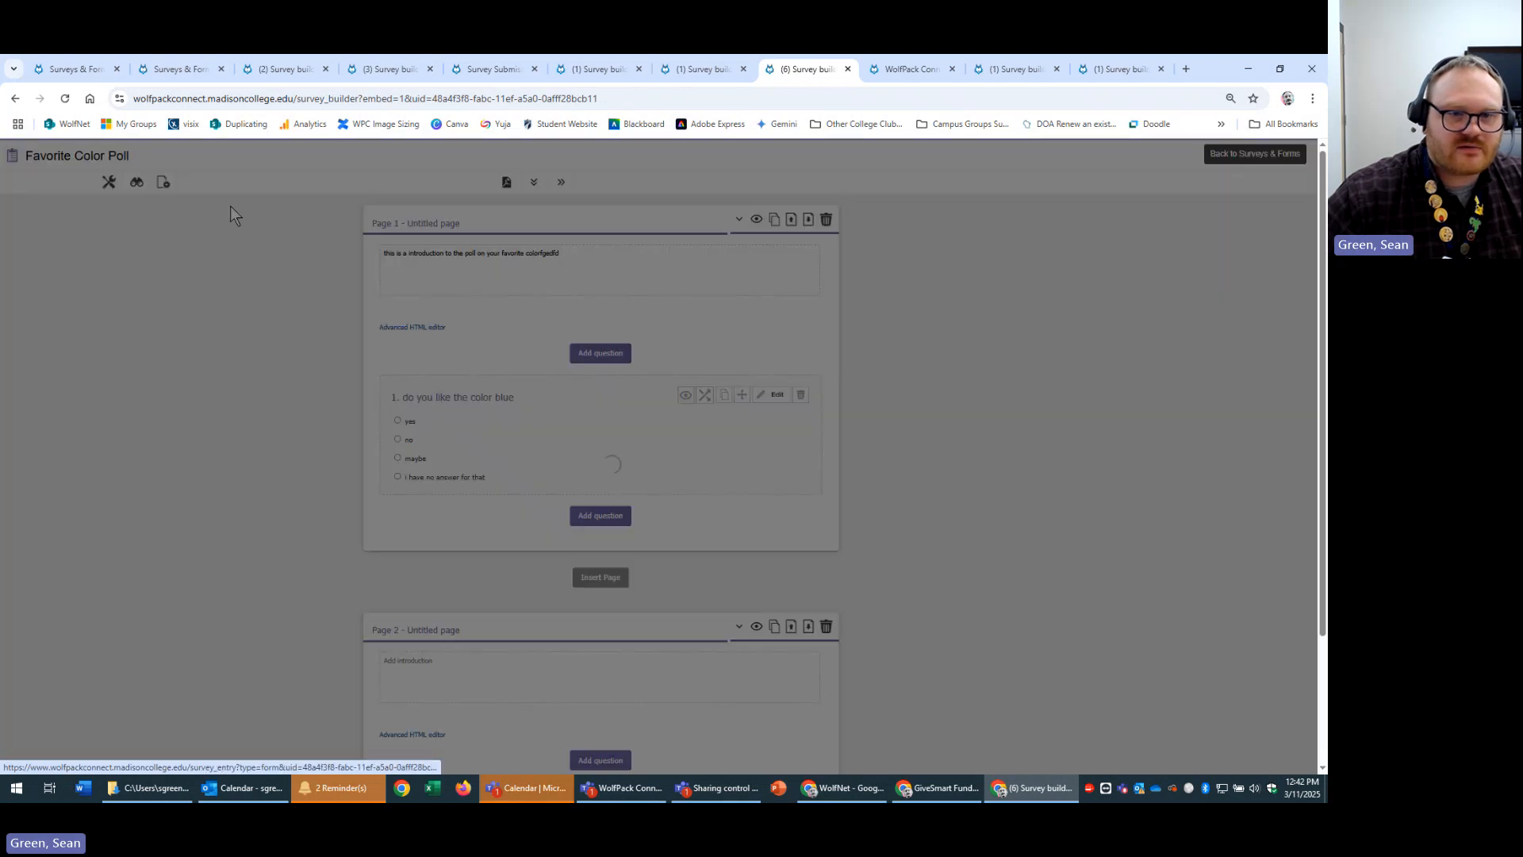
click(555, 349)
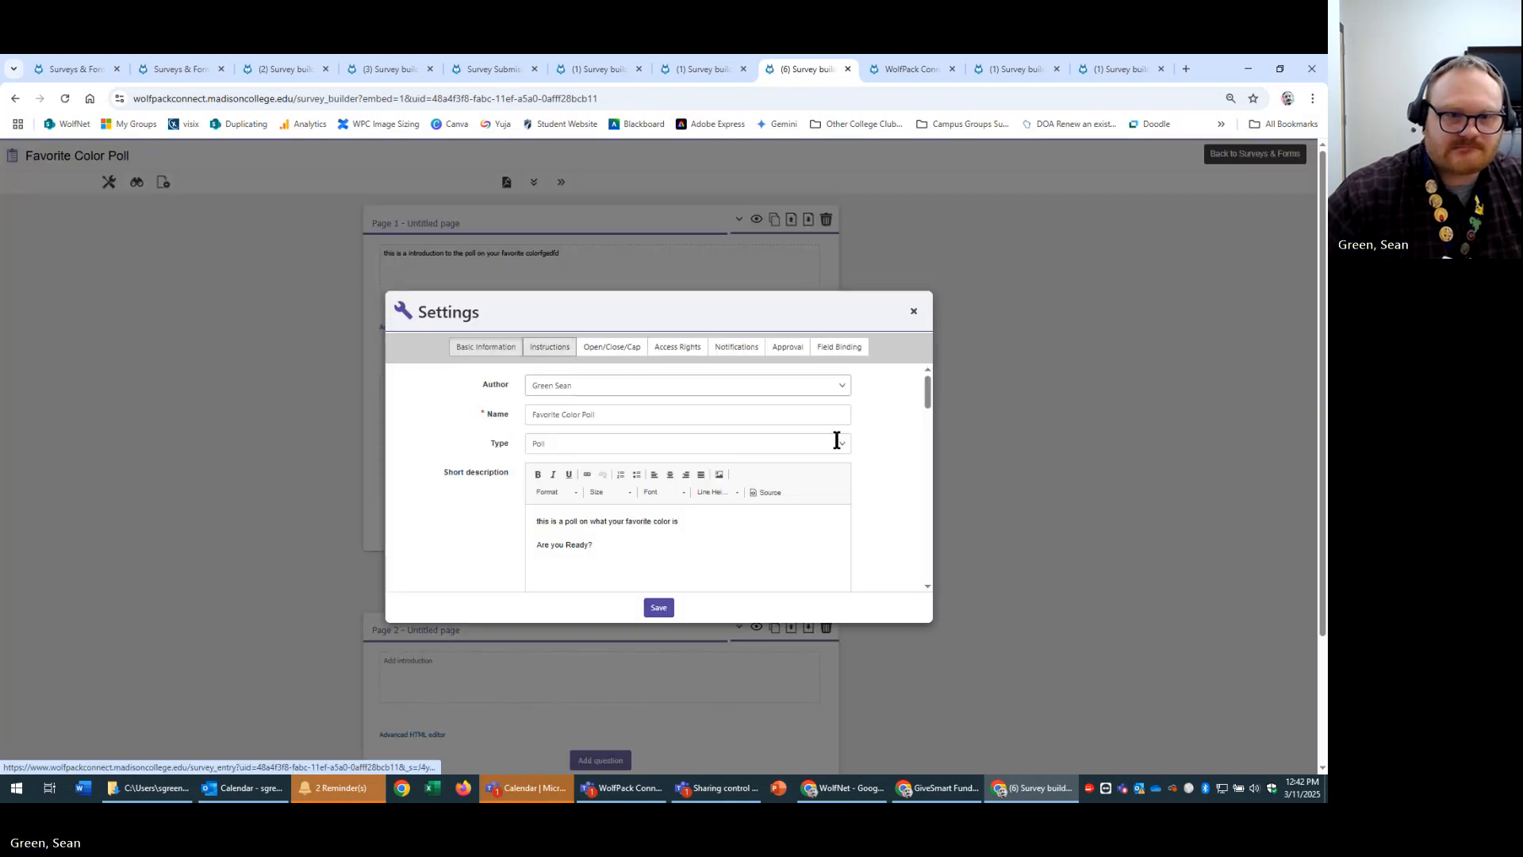
scroll(916, 440, down, 3)
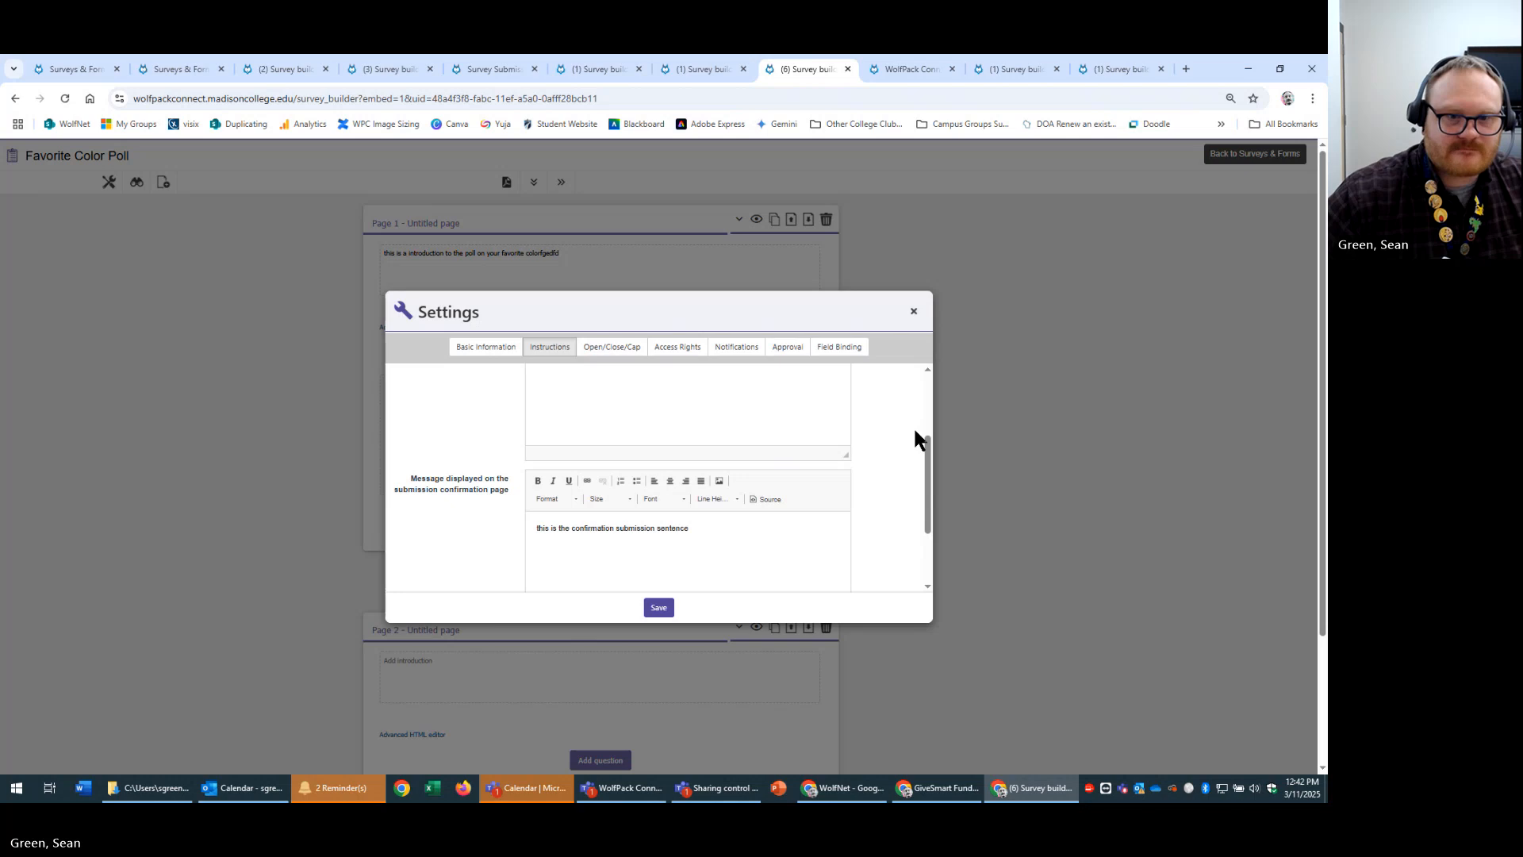
scroll(915, 431, down, 2)
scroll(895, 475, down, 1)
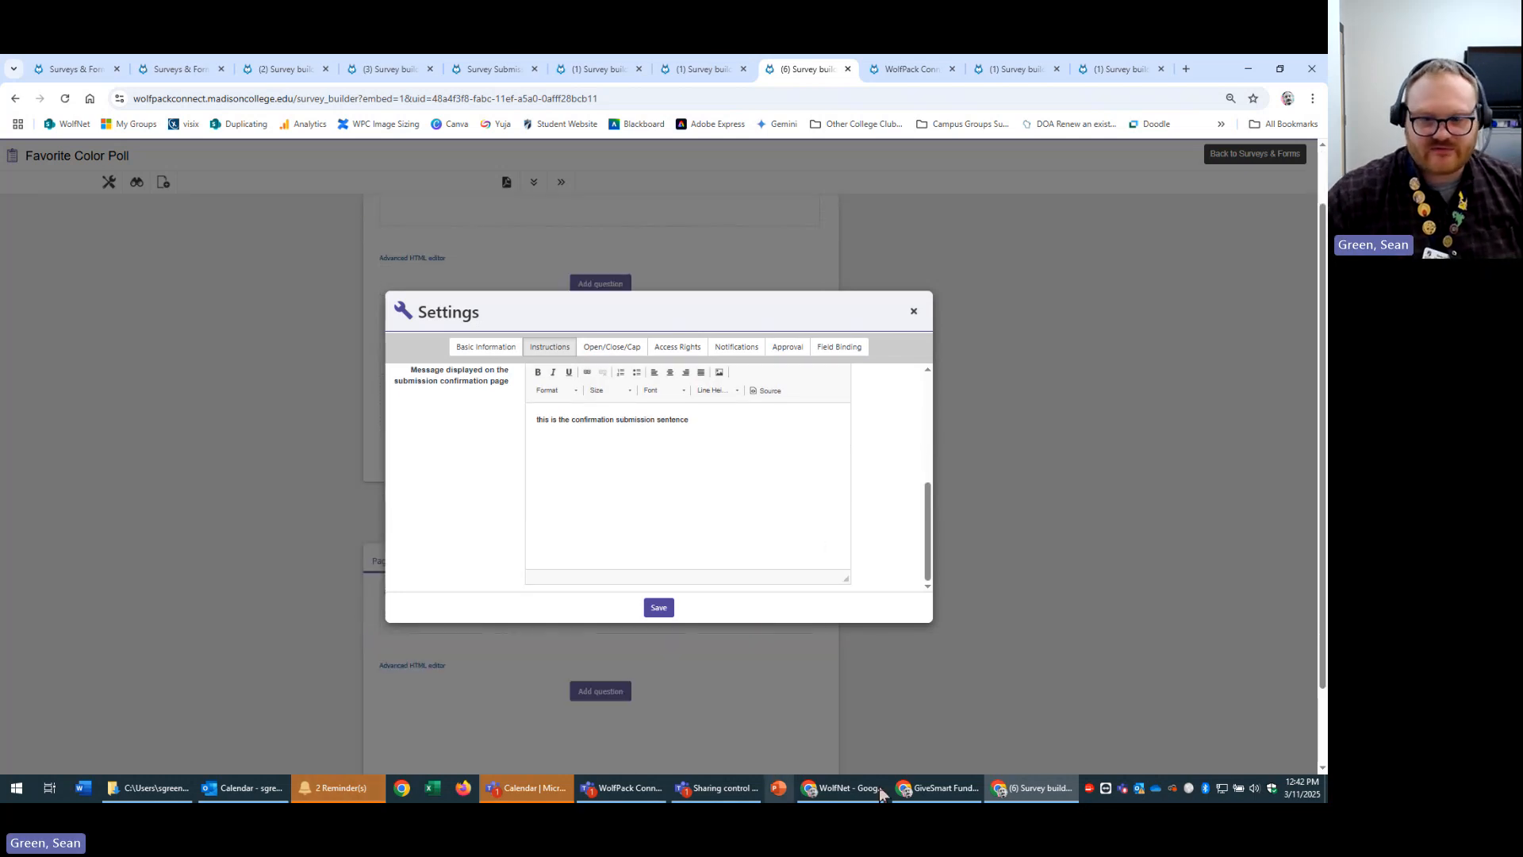
click(242, 788)
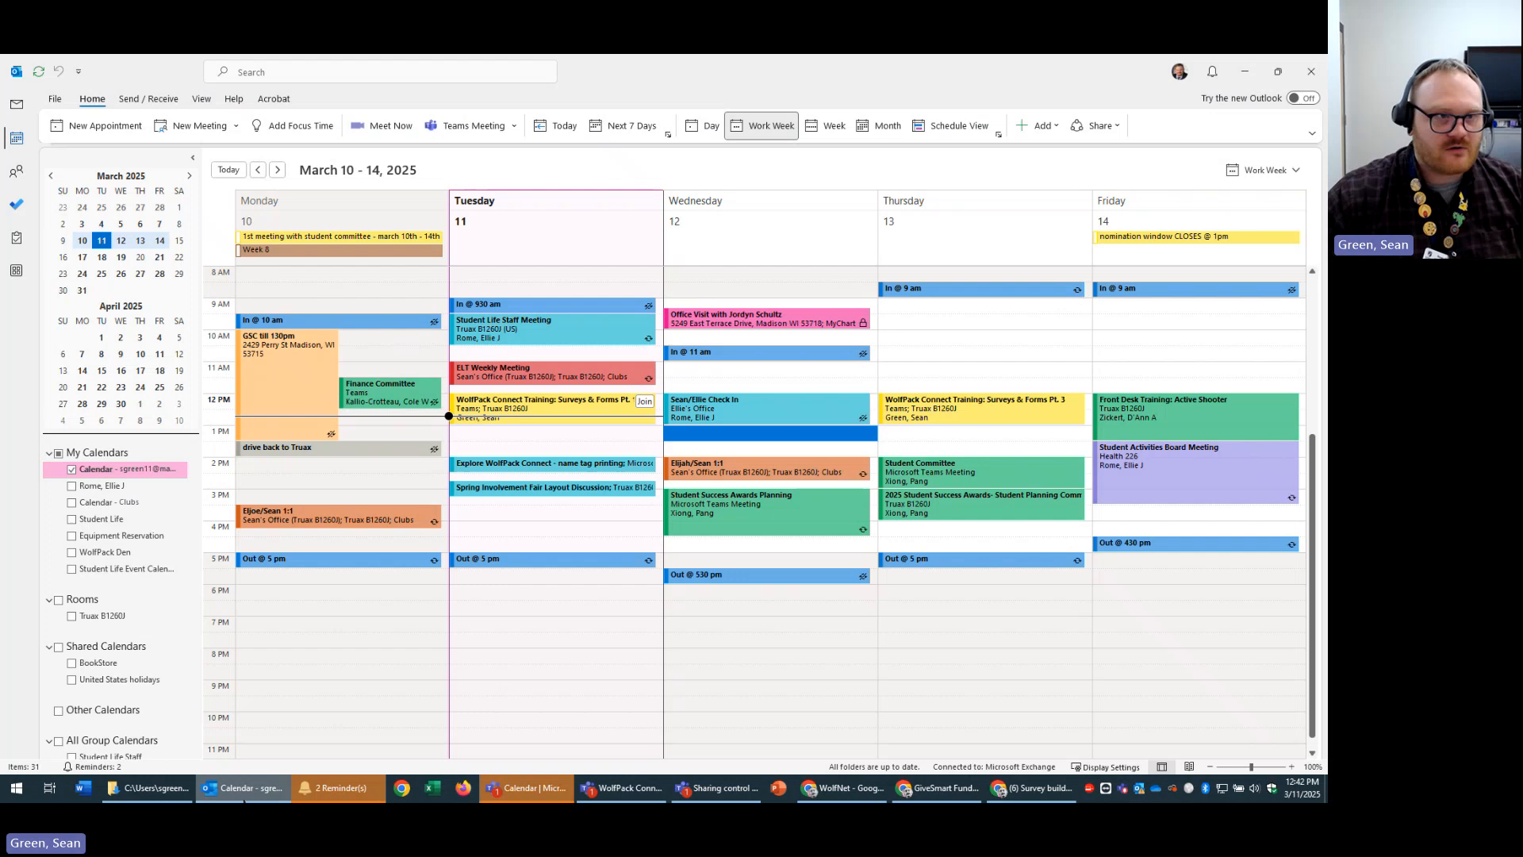
Go to the Outlook Inbox and read the Math Quiz submission emails.
click(16, 104)
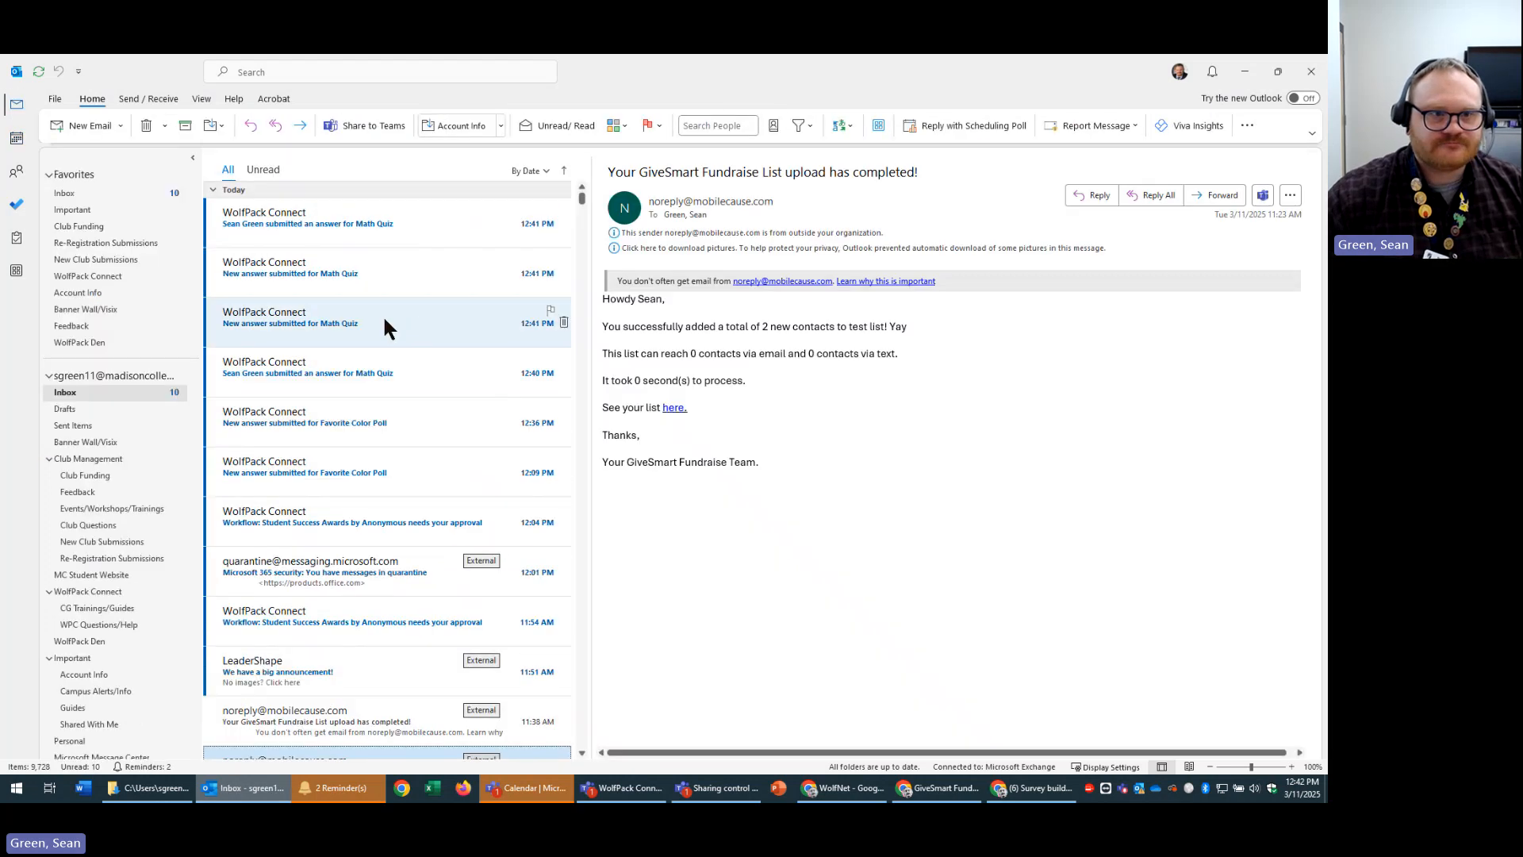
click(411, 221)
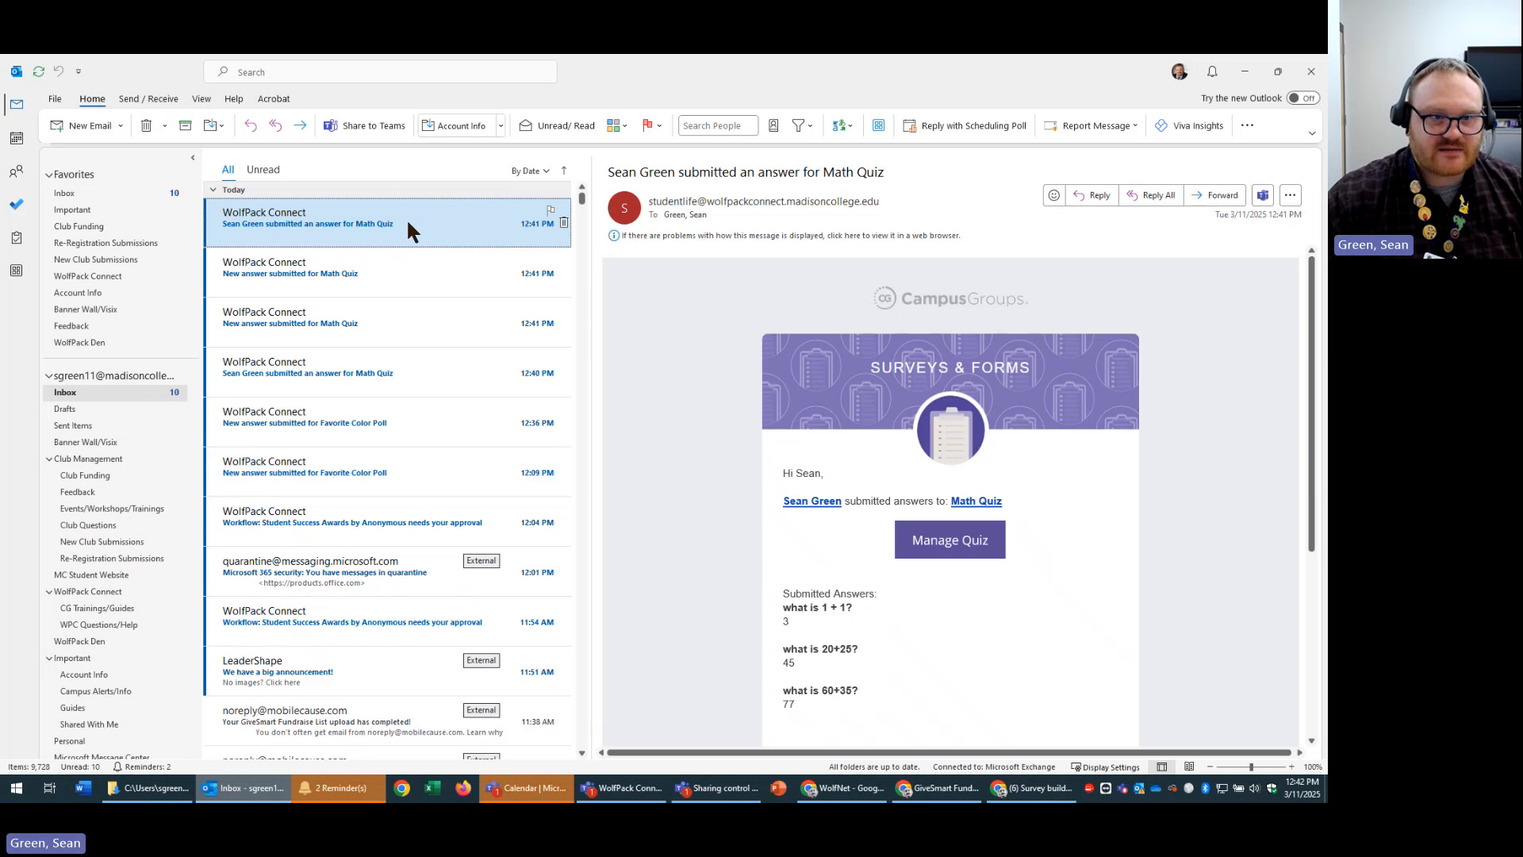
click(303, 274)
click(347, 225)
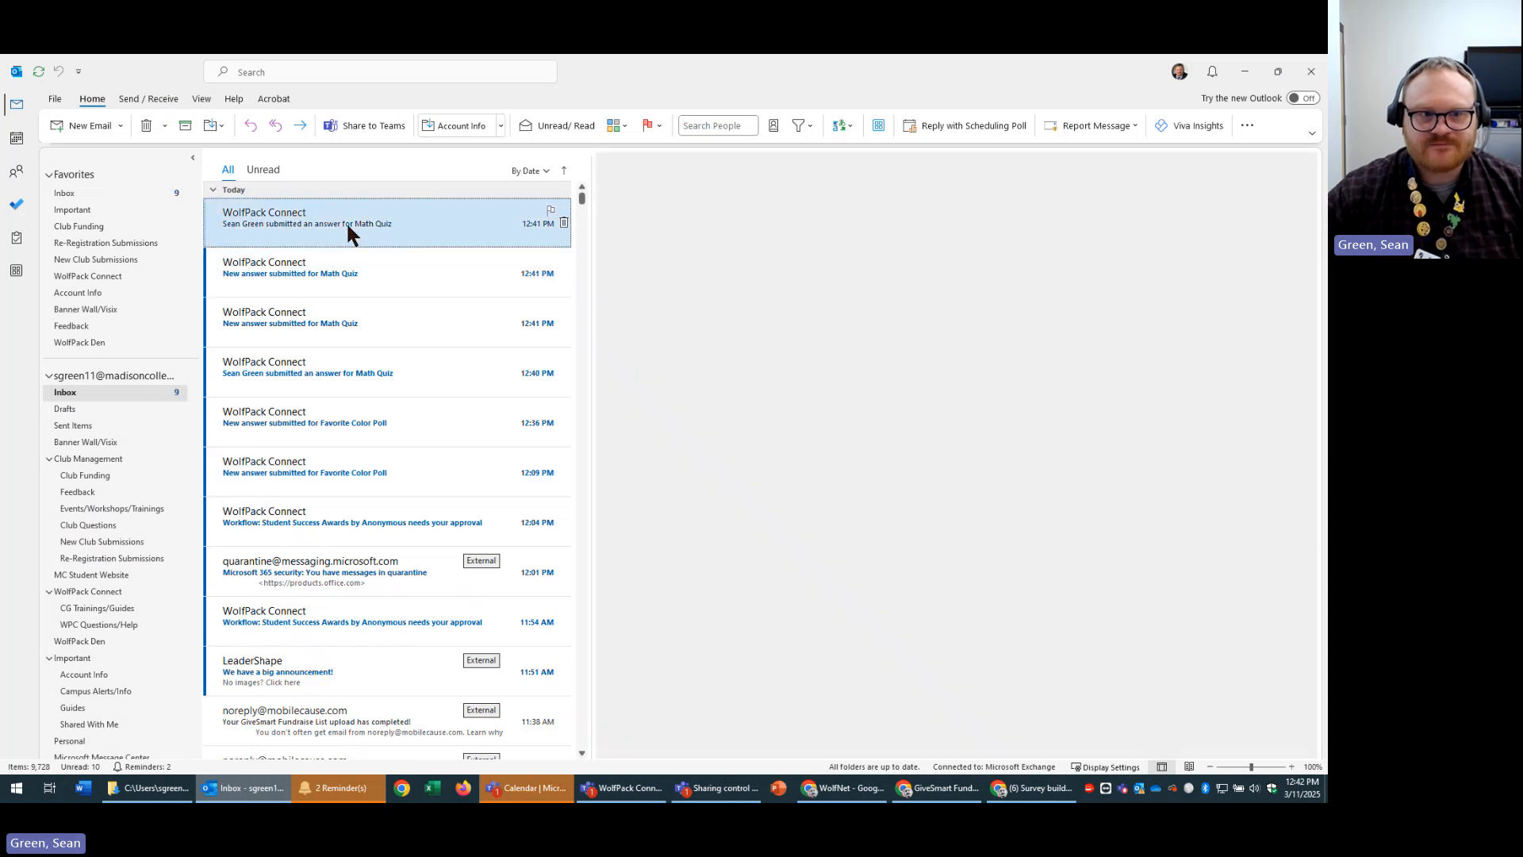
Open the Favorite Color Poll submission email and highlight its confirmation line.
click(416, 443)
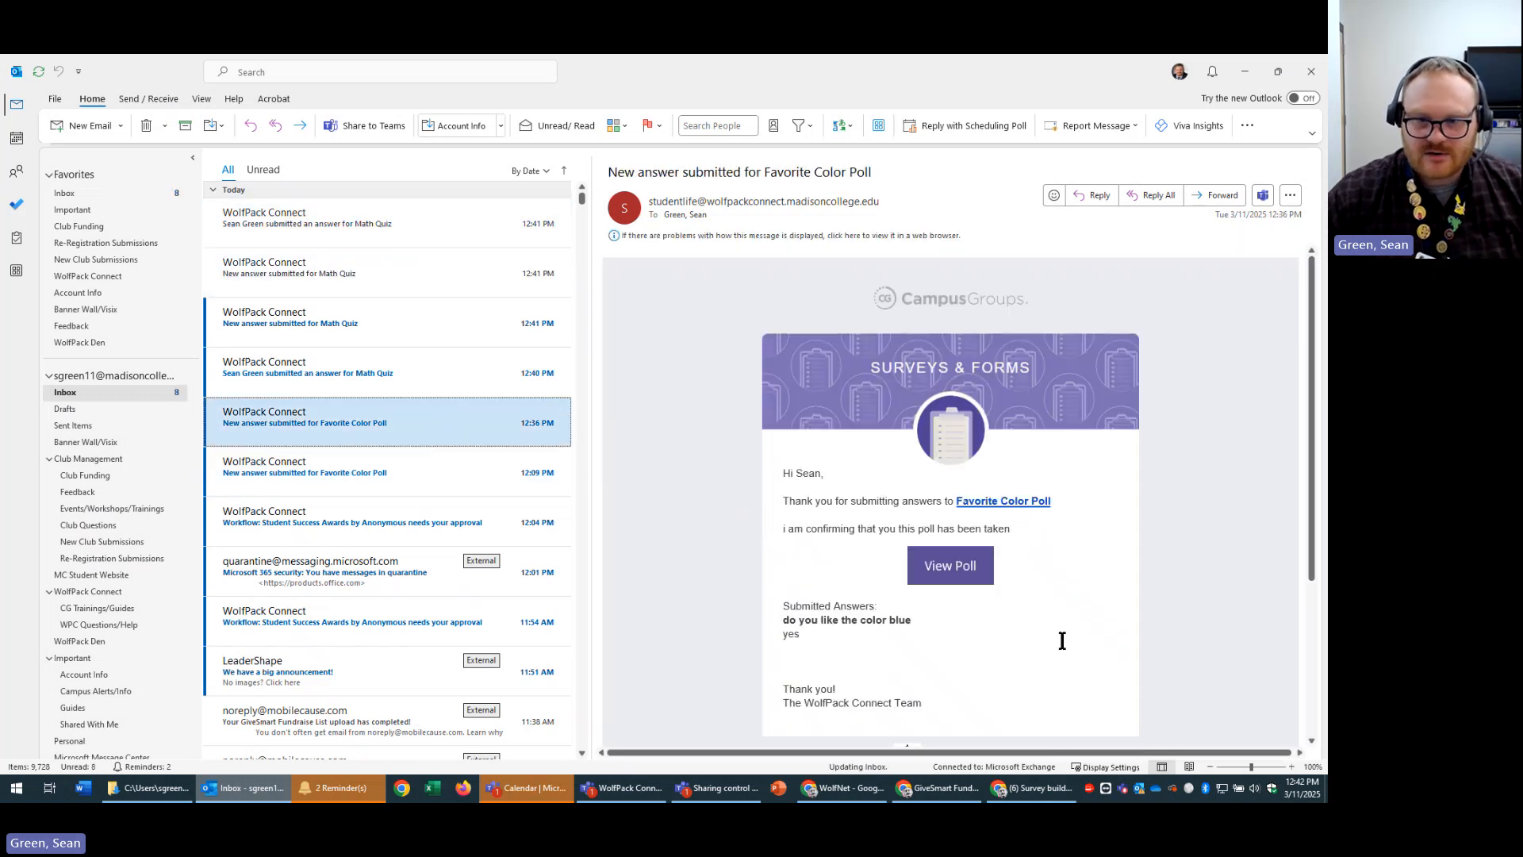
click(1198, 518)
key(ctrl+a)
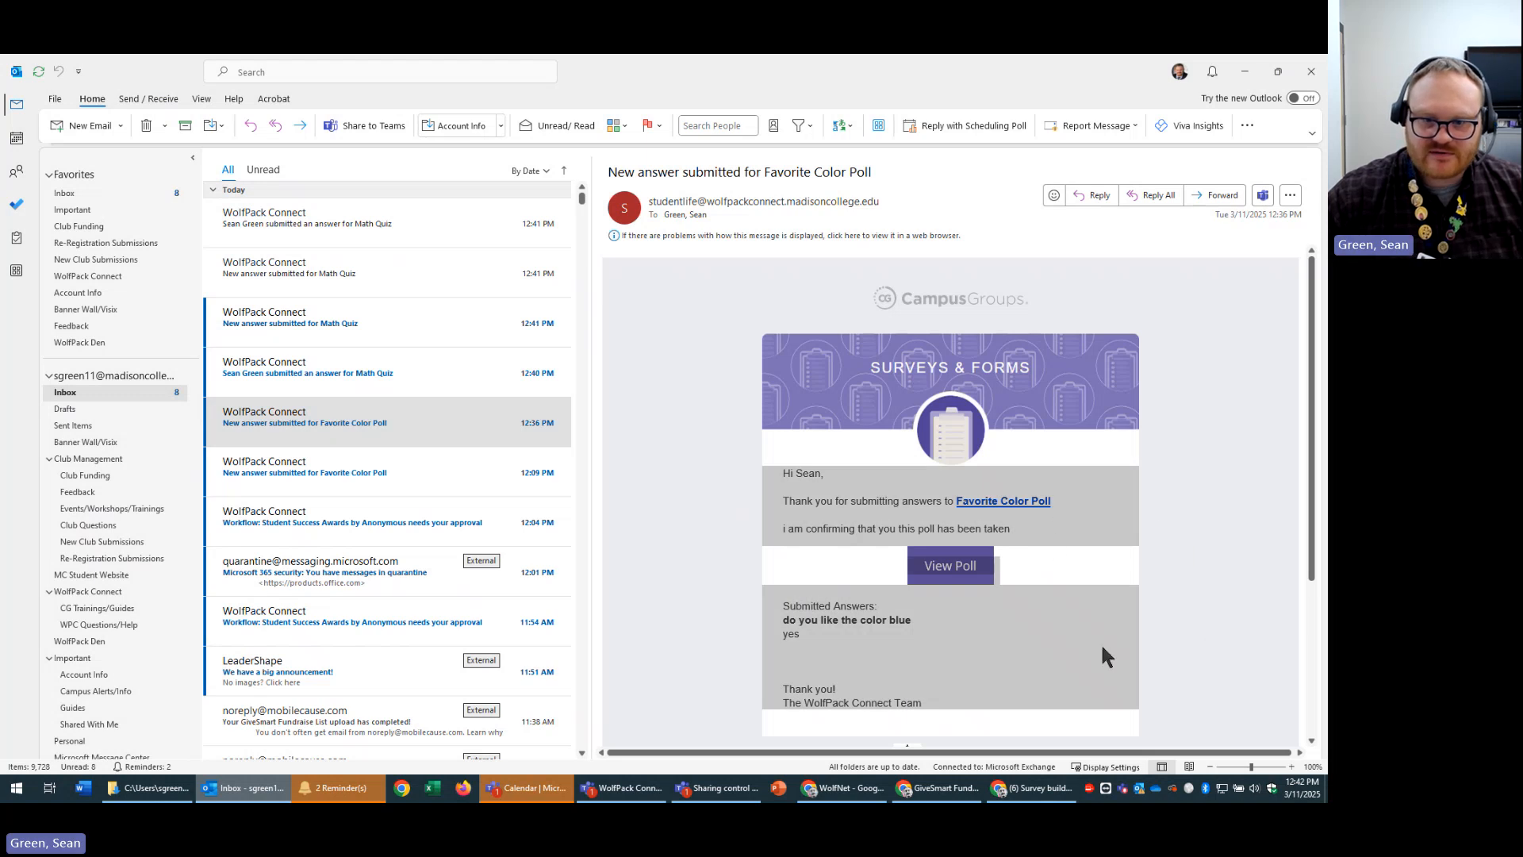
click(677, 582)
drag(1009, 528, 761, 527)
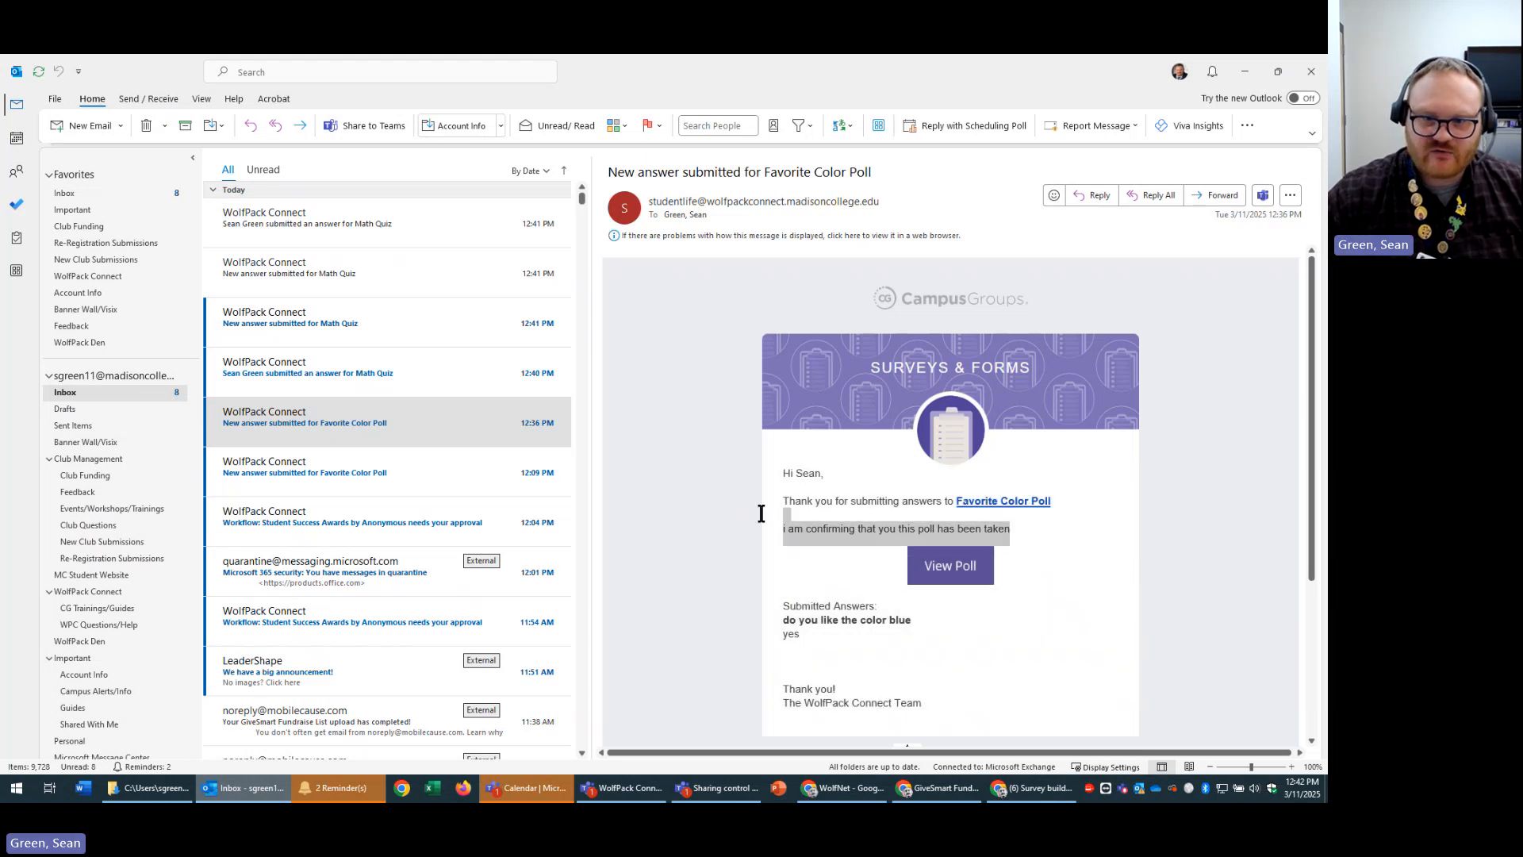
Minimize Outlook, scroll through the poll's settings, and close them.
click(1239, 72)
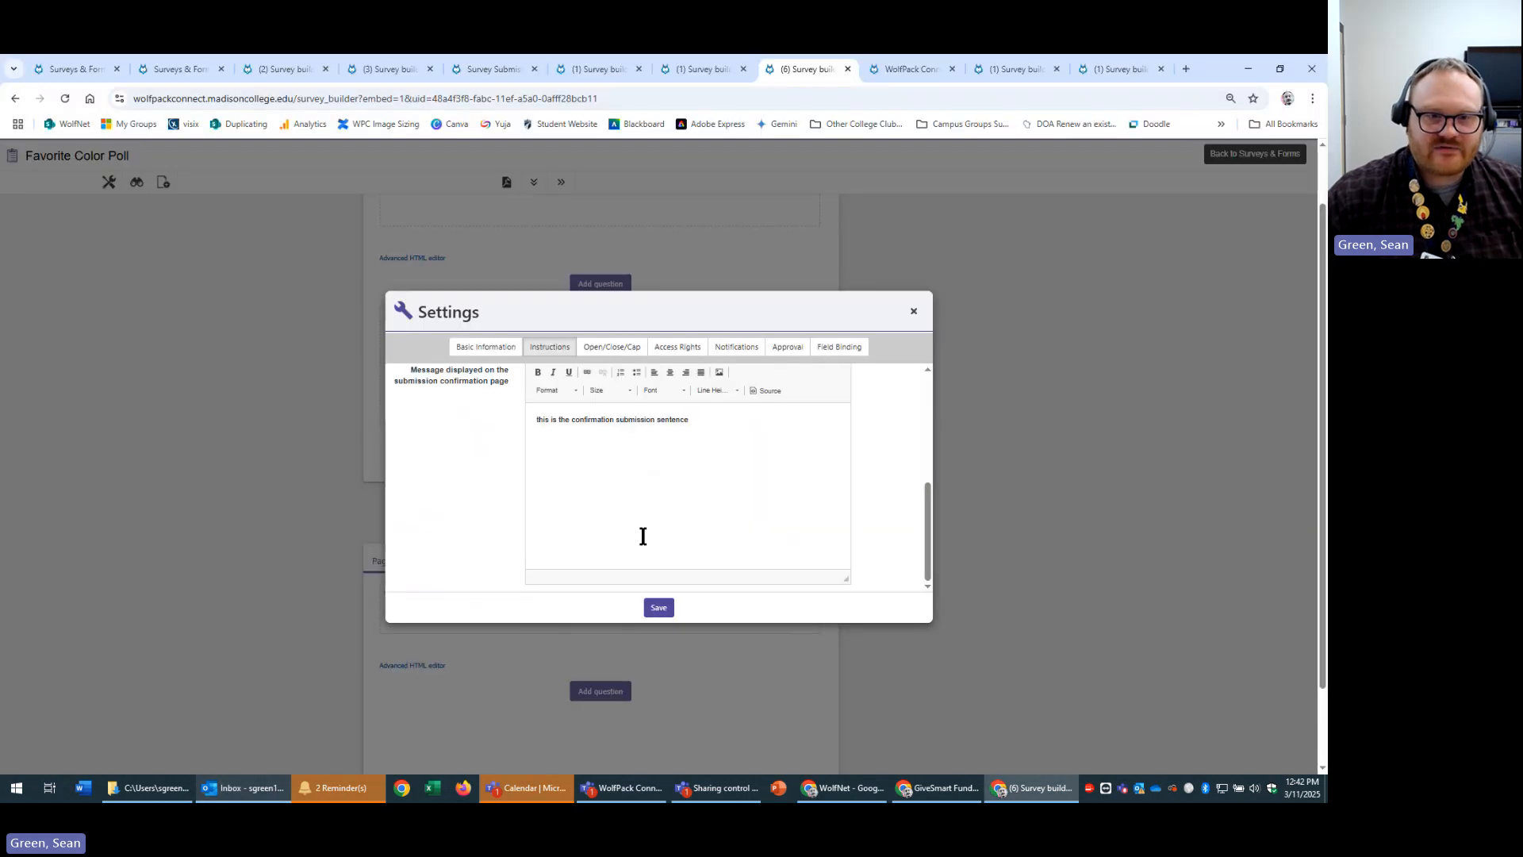
scroll(794, 484, up, 3)
scroll(833, 484, up, 2)
scroll(809, 470, down, 3)
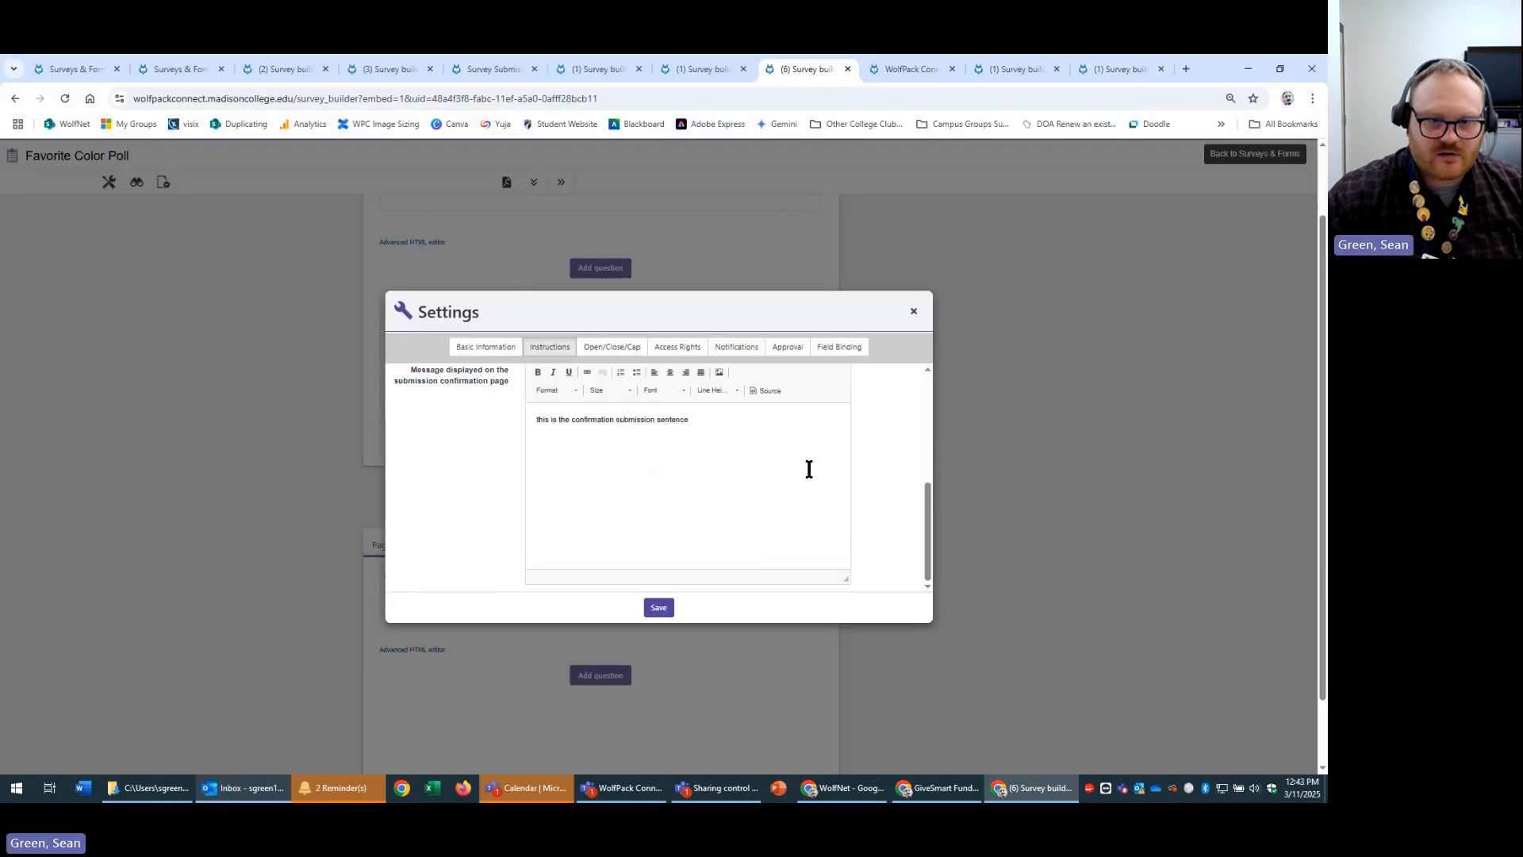
scroll(802, 473, up, 5)
scroll(760, 482, up, 1)
scroll(759, 481, down, 1)
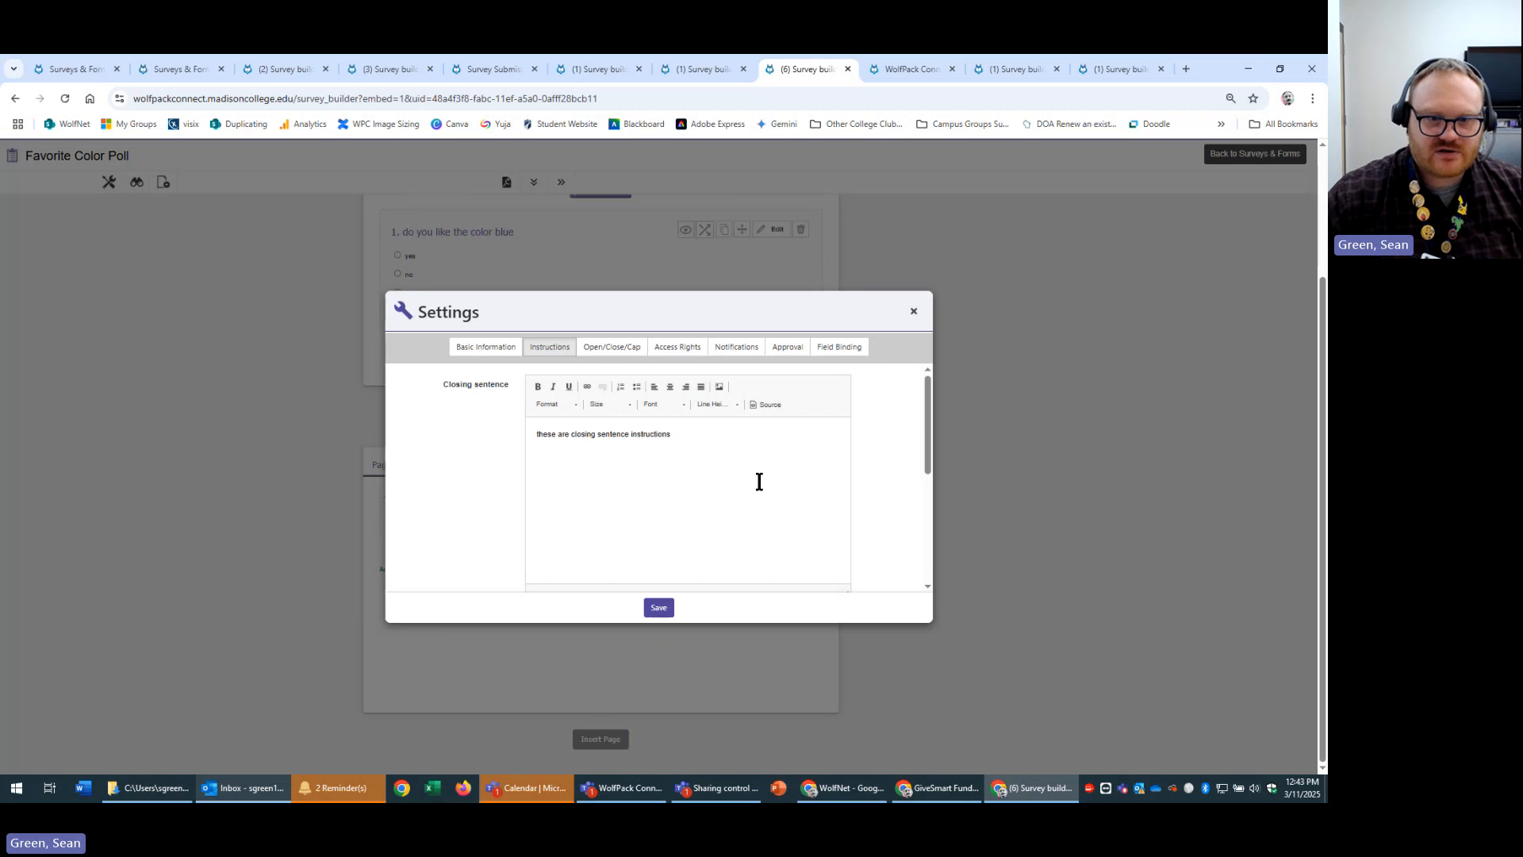
scroll(849, 498, down, 3)
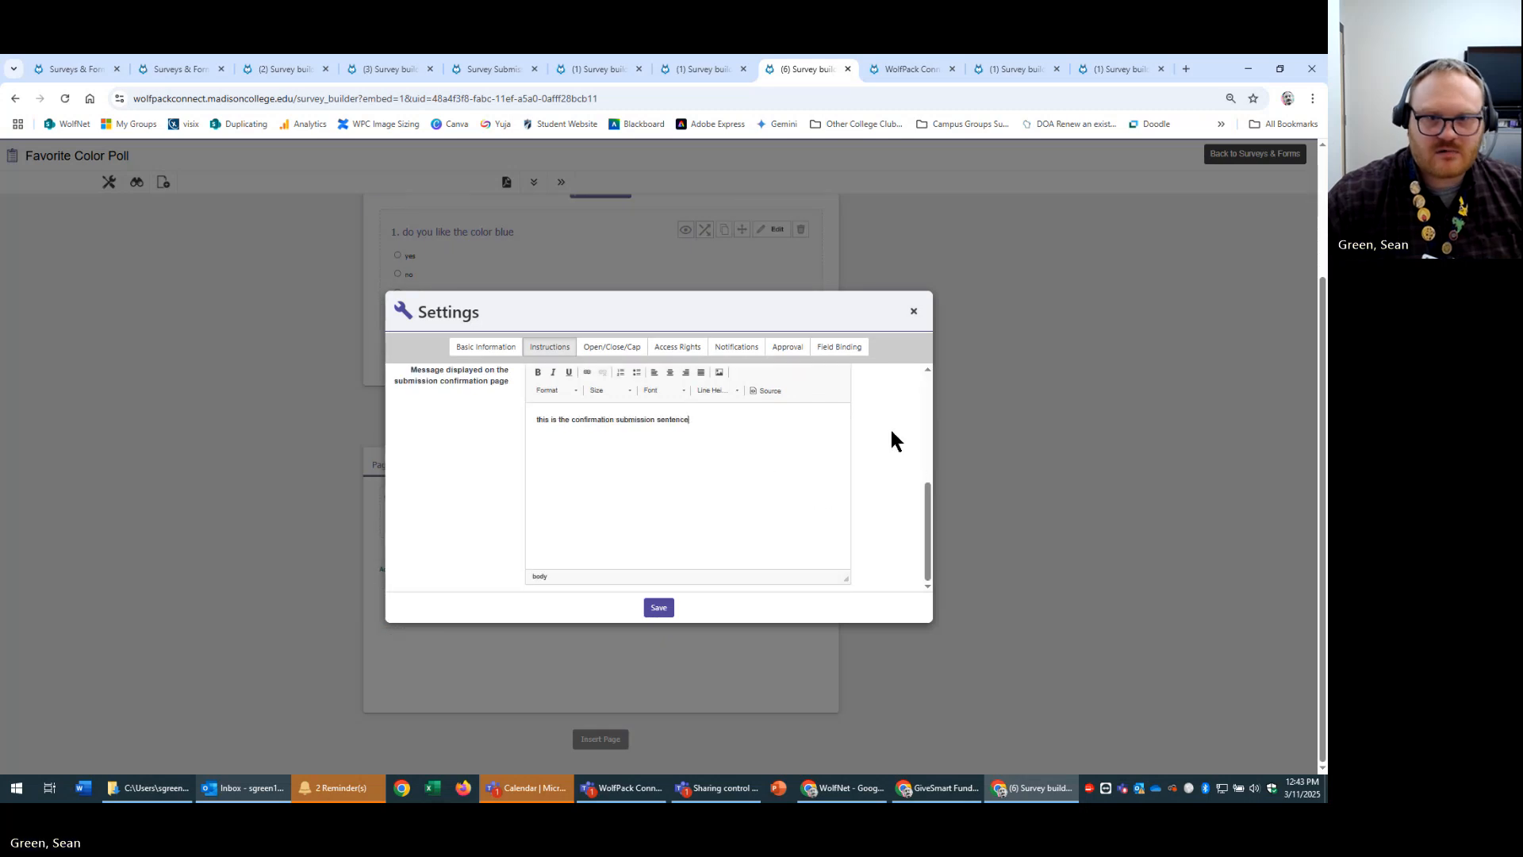
click(914, 310)
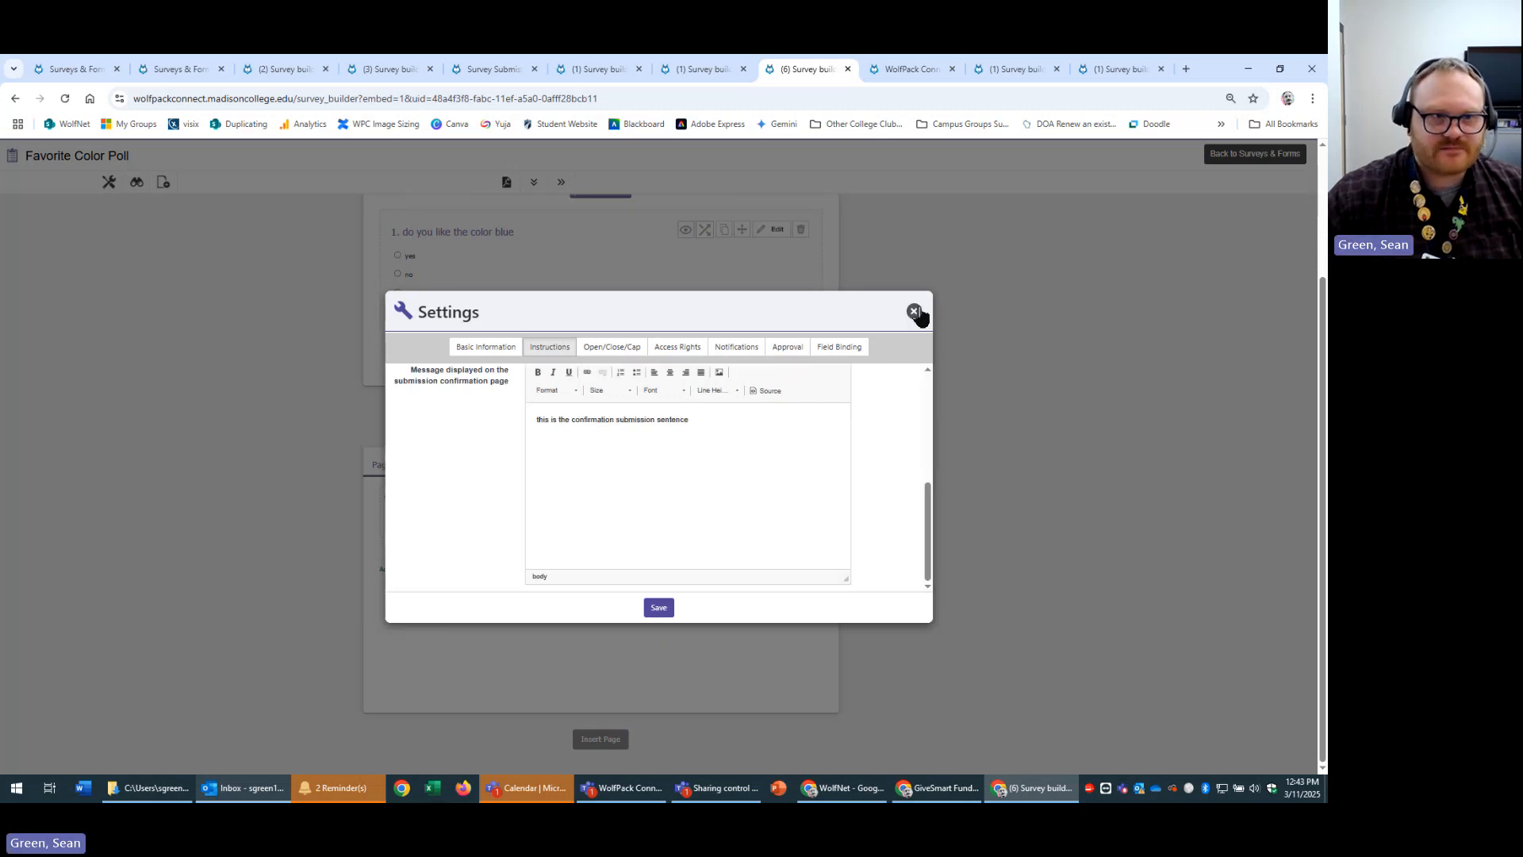
Preview the poll, answer yes, view the closing-instructions page, then go back.
click(137, 182)
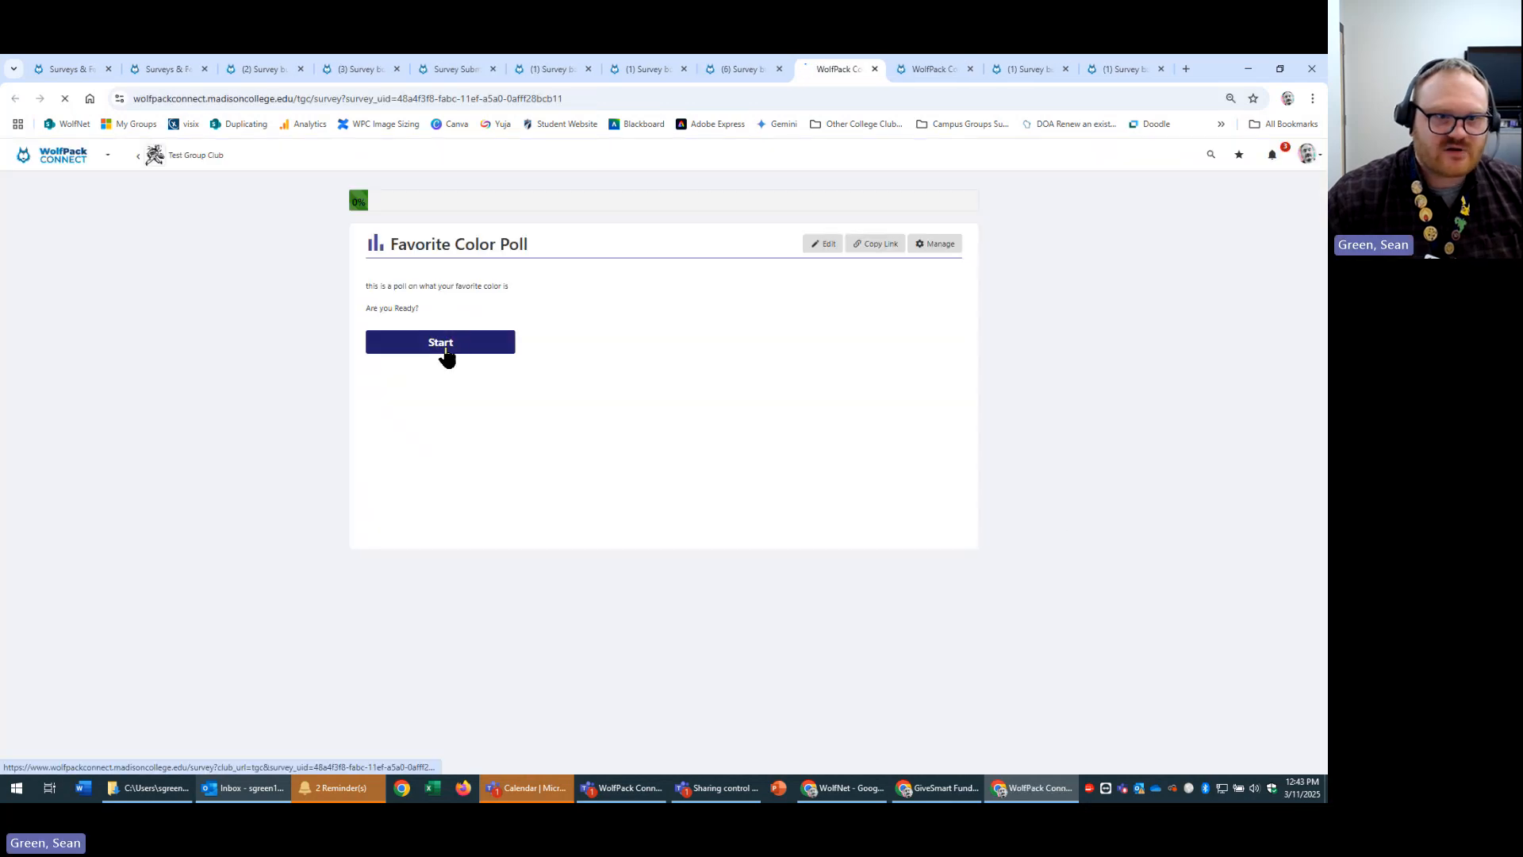
click(441, 351)
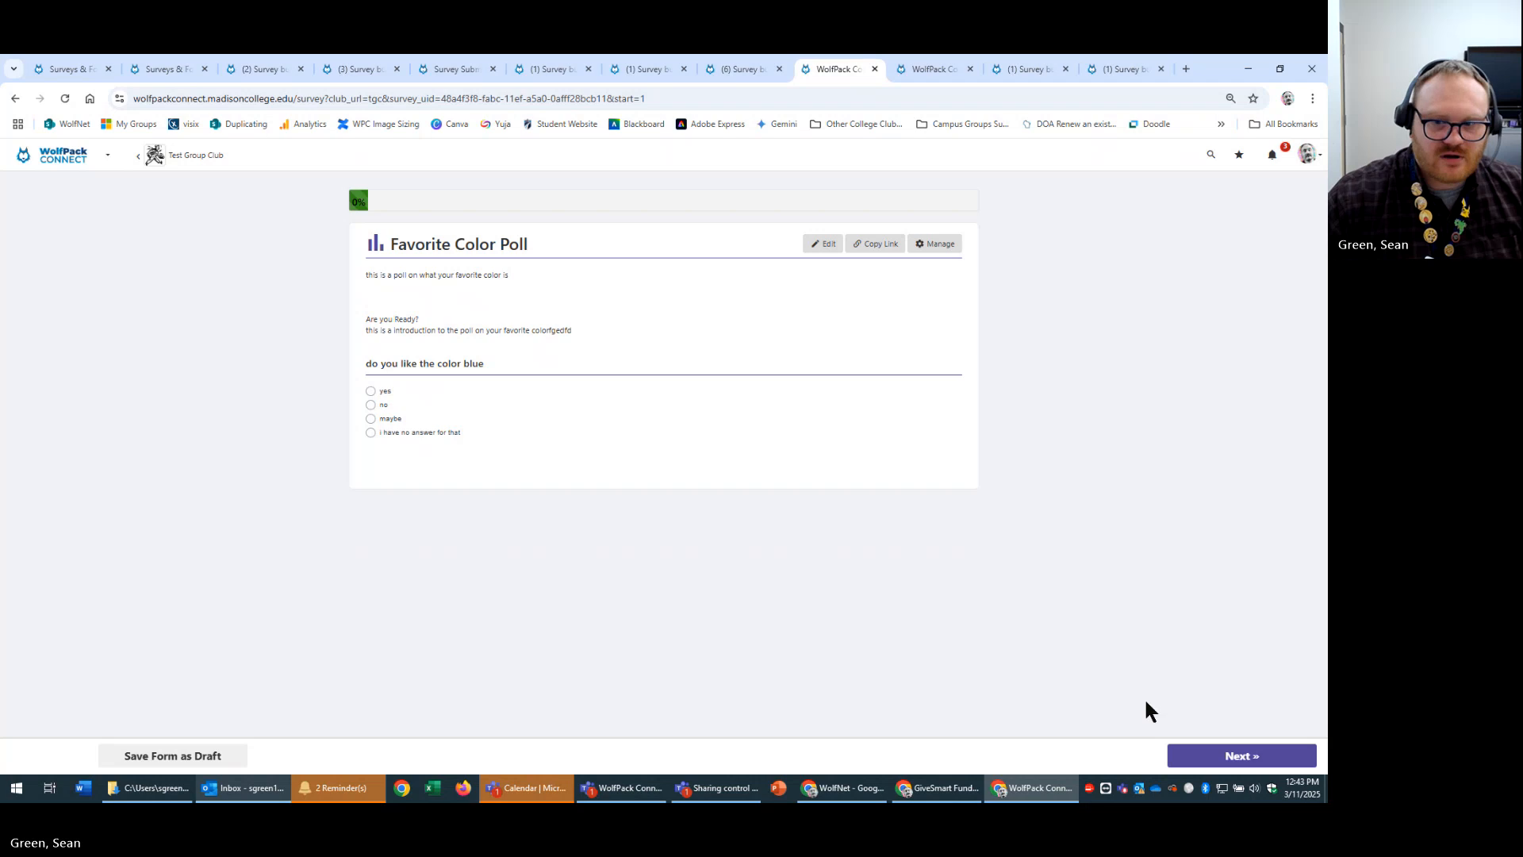
click(370, 390)
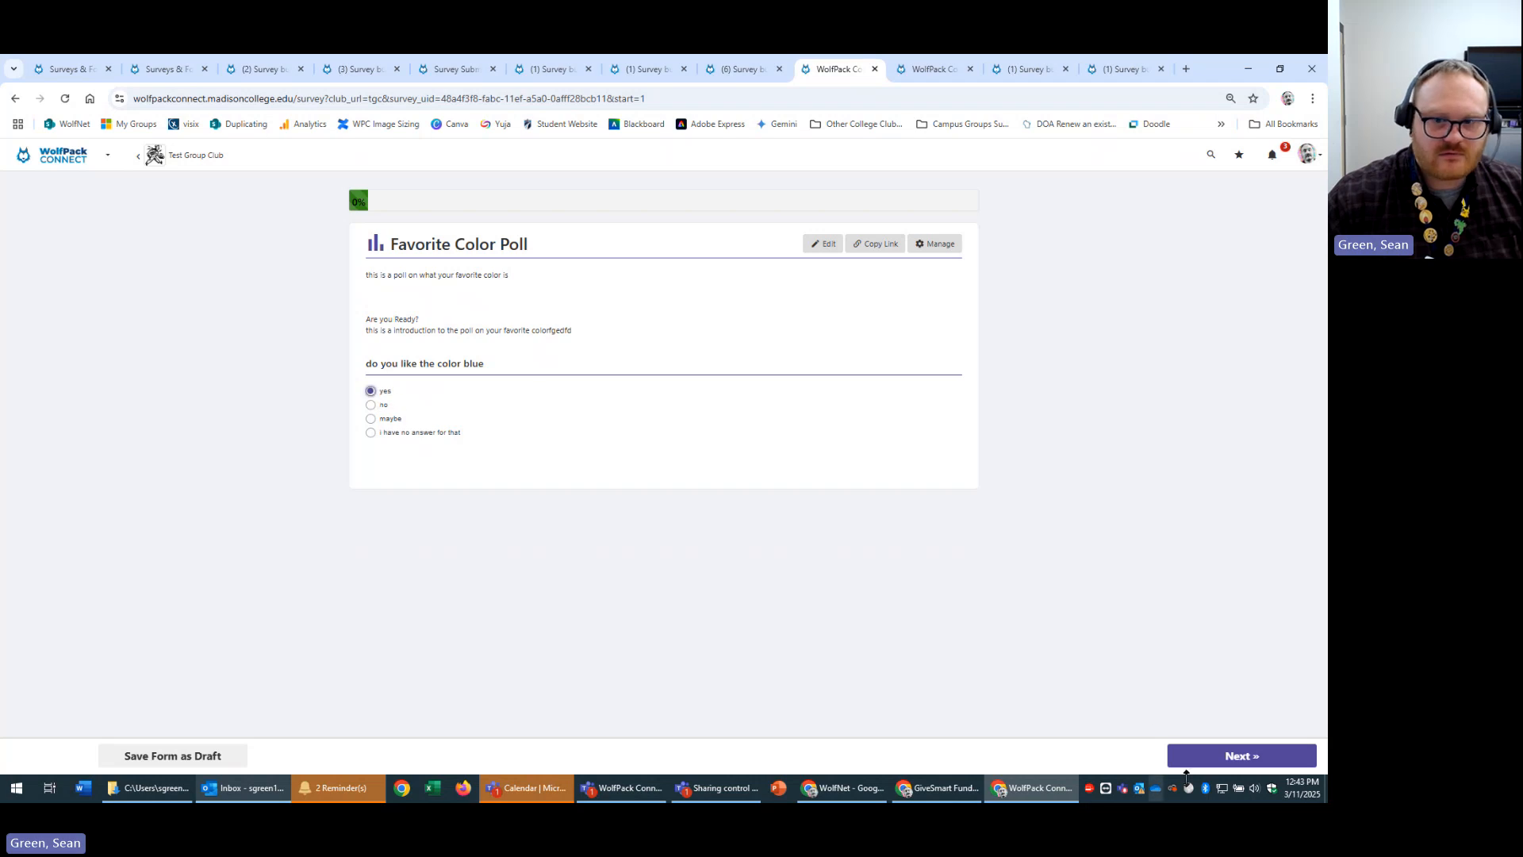
click(1190, 751)
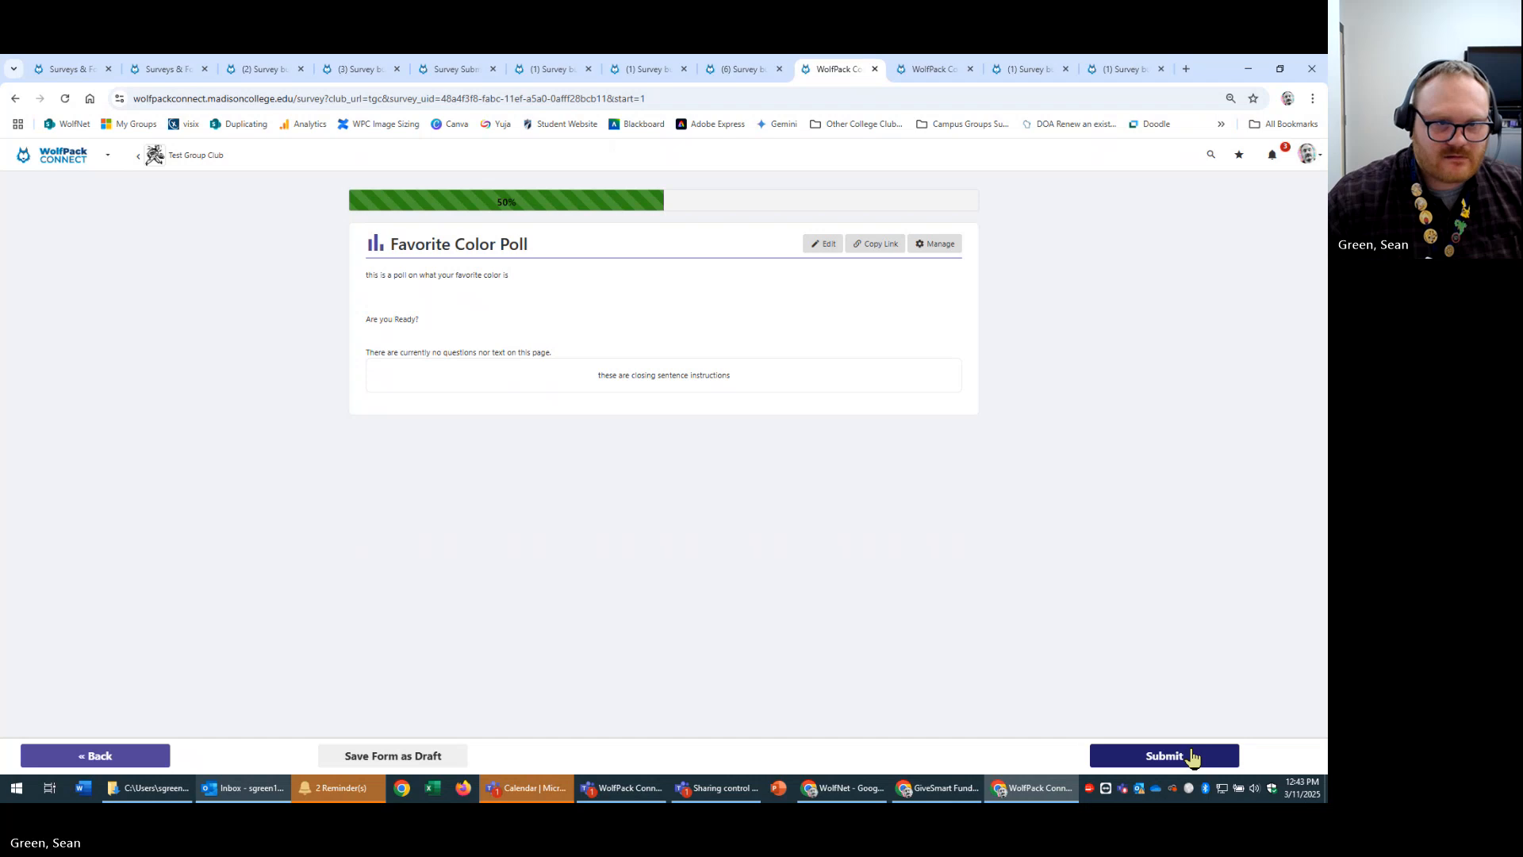
click(97, 756)
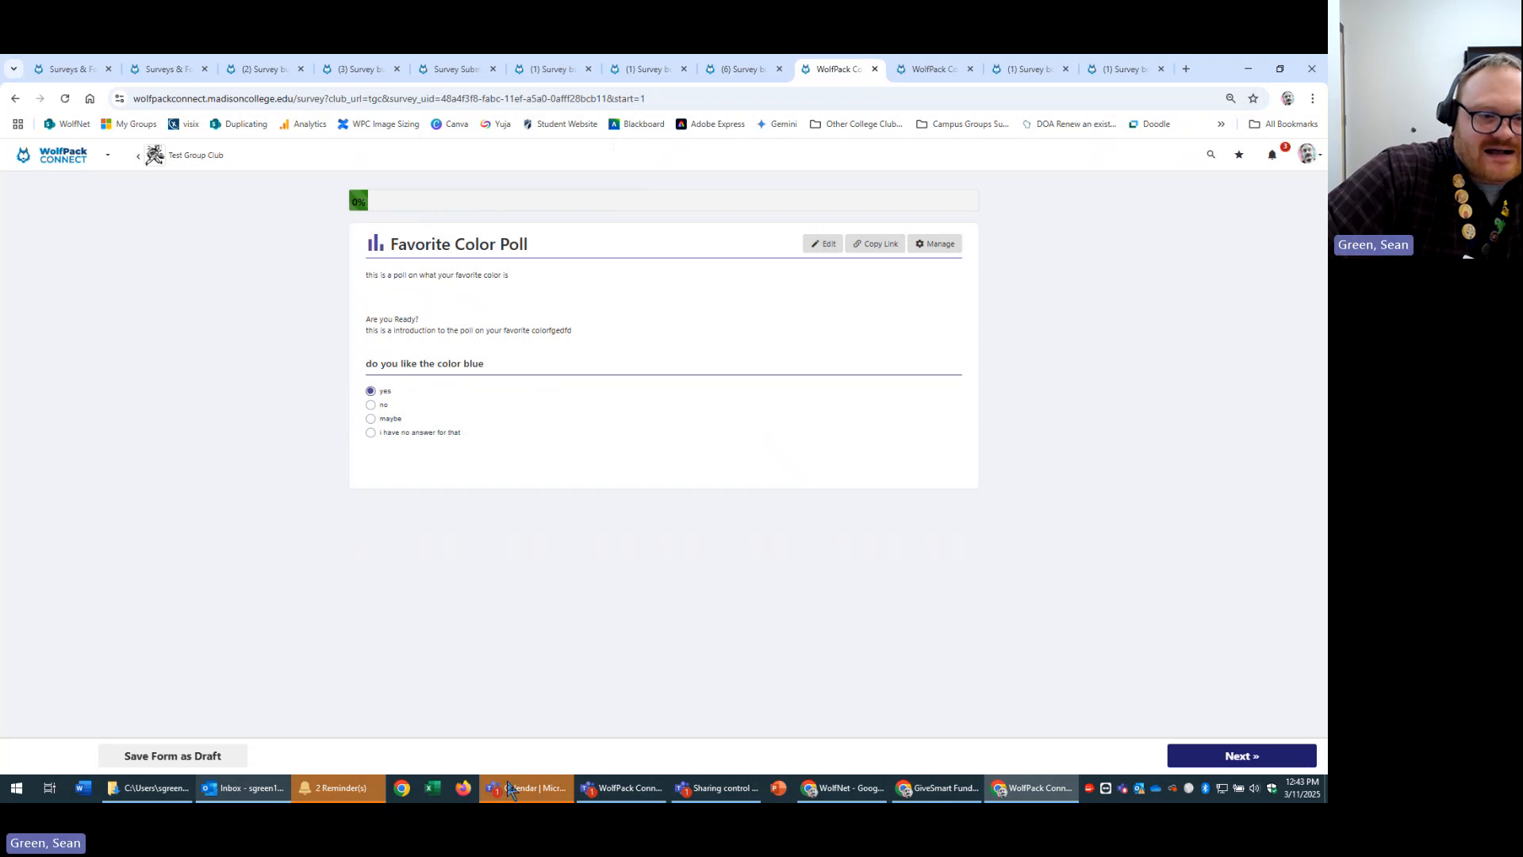
Read the latest Math Quiz and Favorite Color Poll submission emails in Outlook, then minimize it.
click(240, 789)
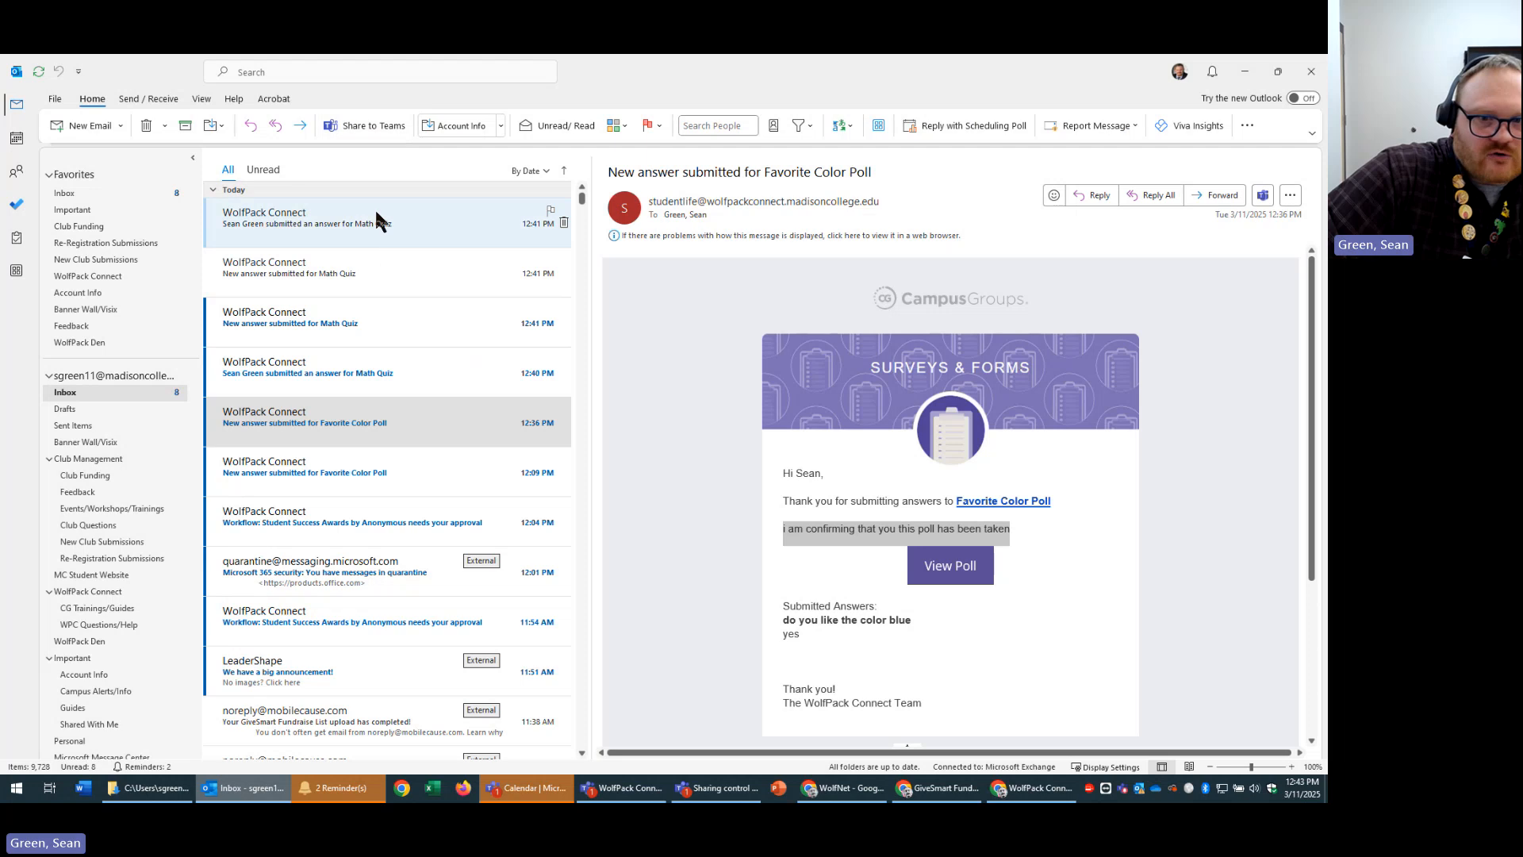
click(322, 224)
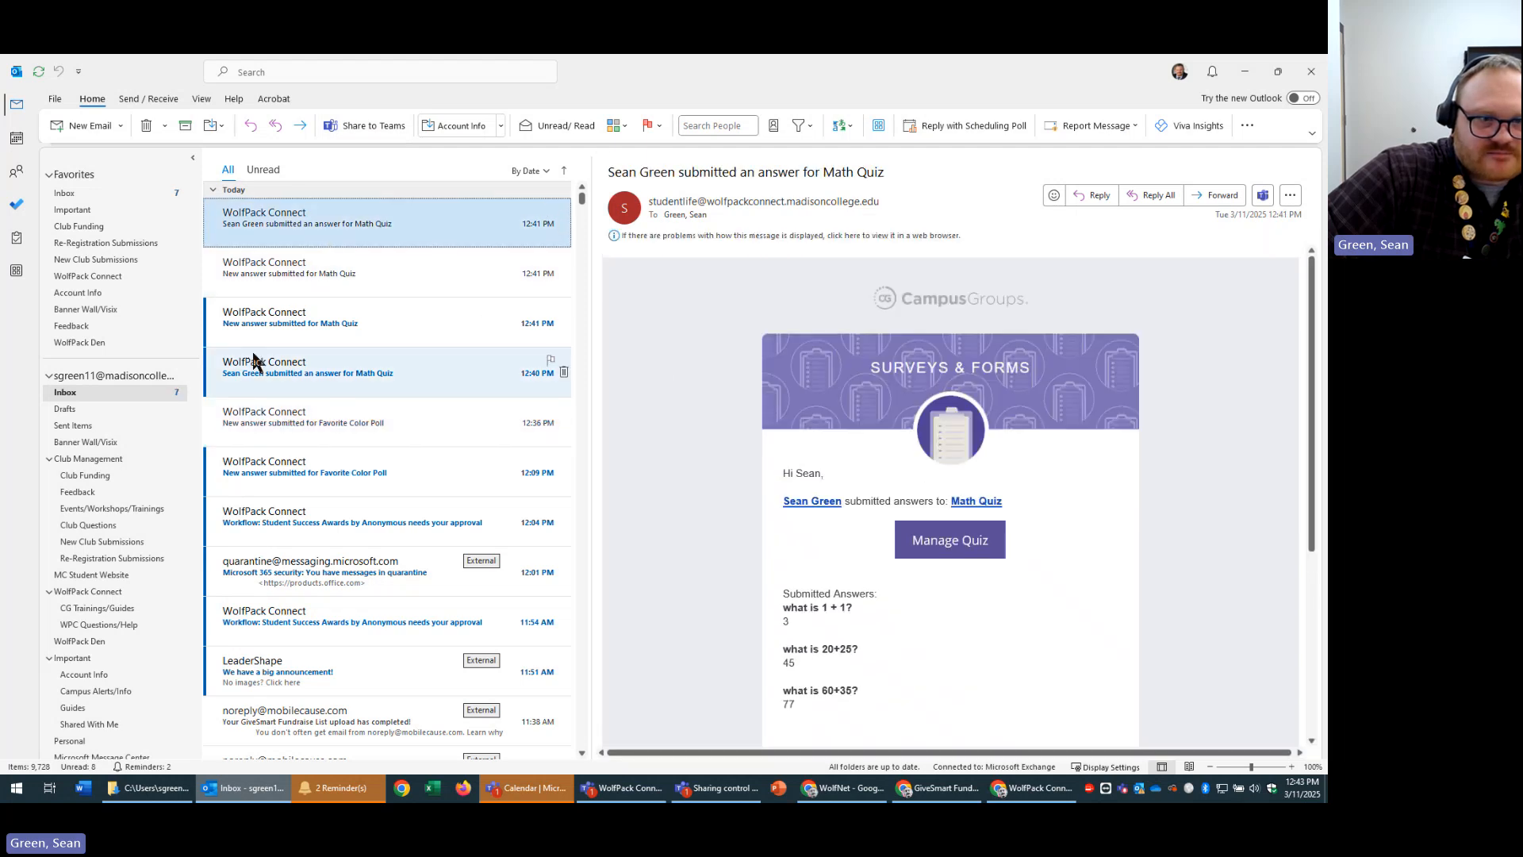
click(380, 412)
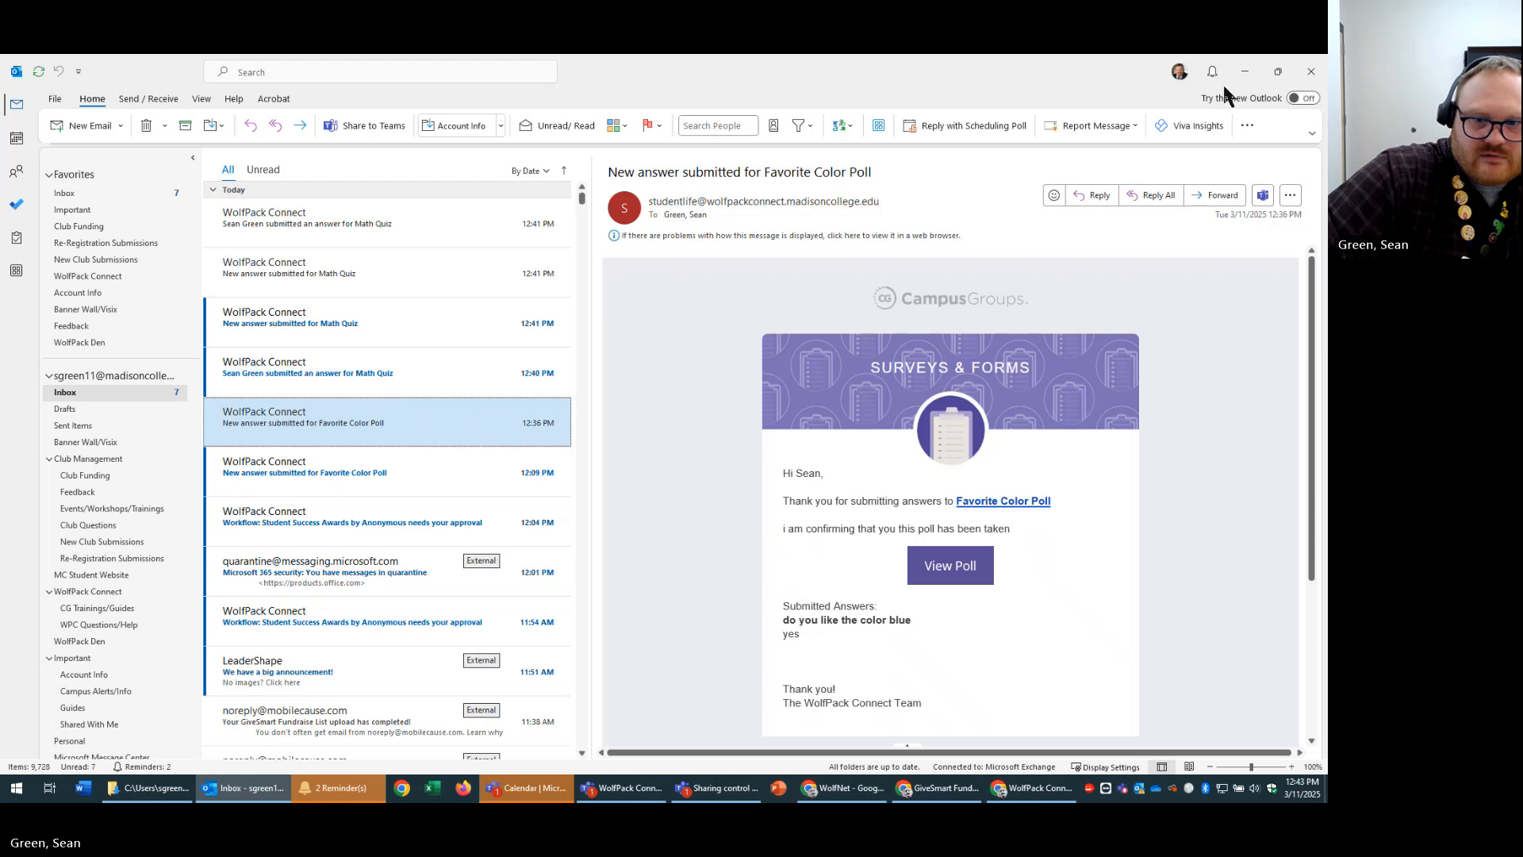
click(1243, 67)
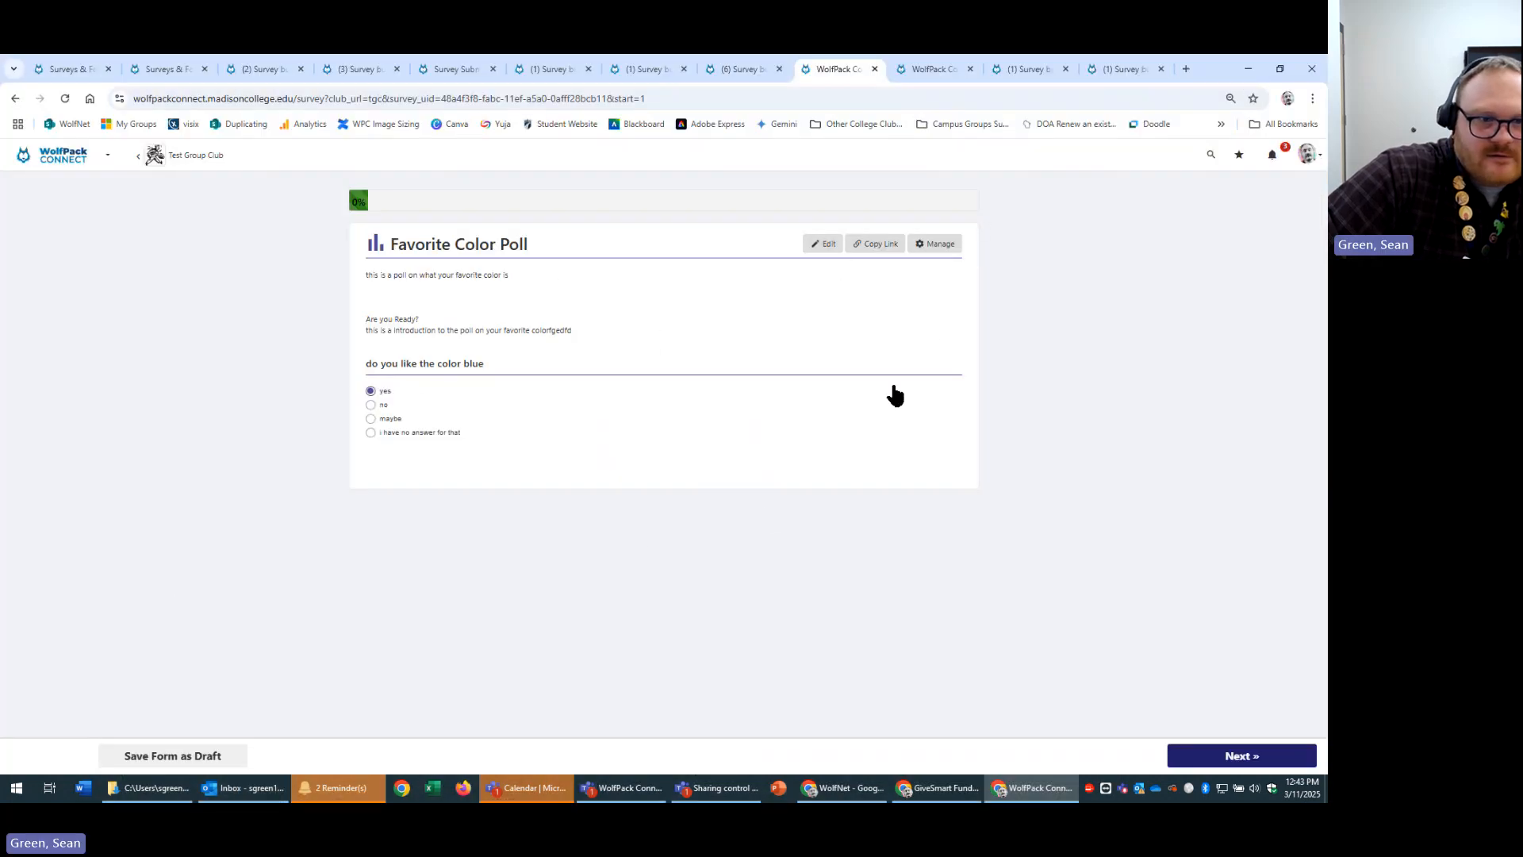
Edit the poll, open its Settings, and select the Custom confirmation message text.
click(822, 246)
click(108, 182)
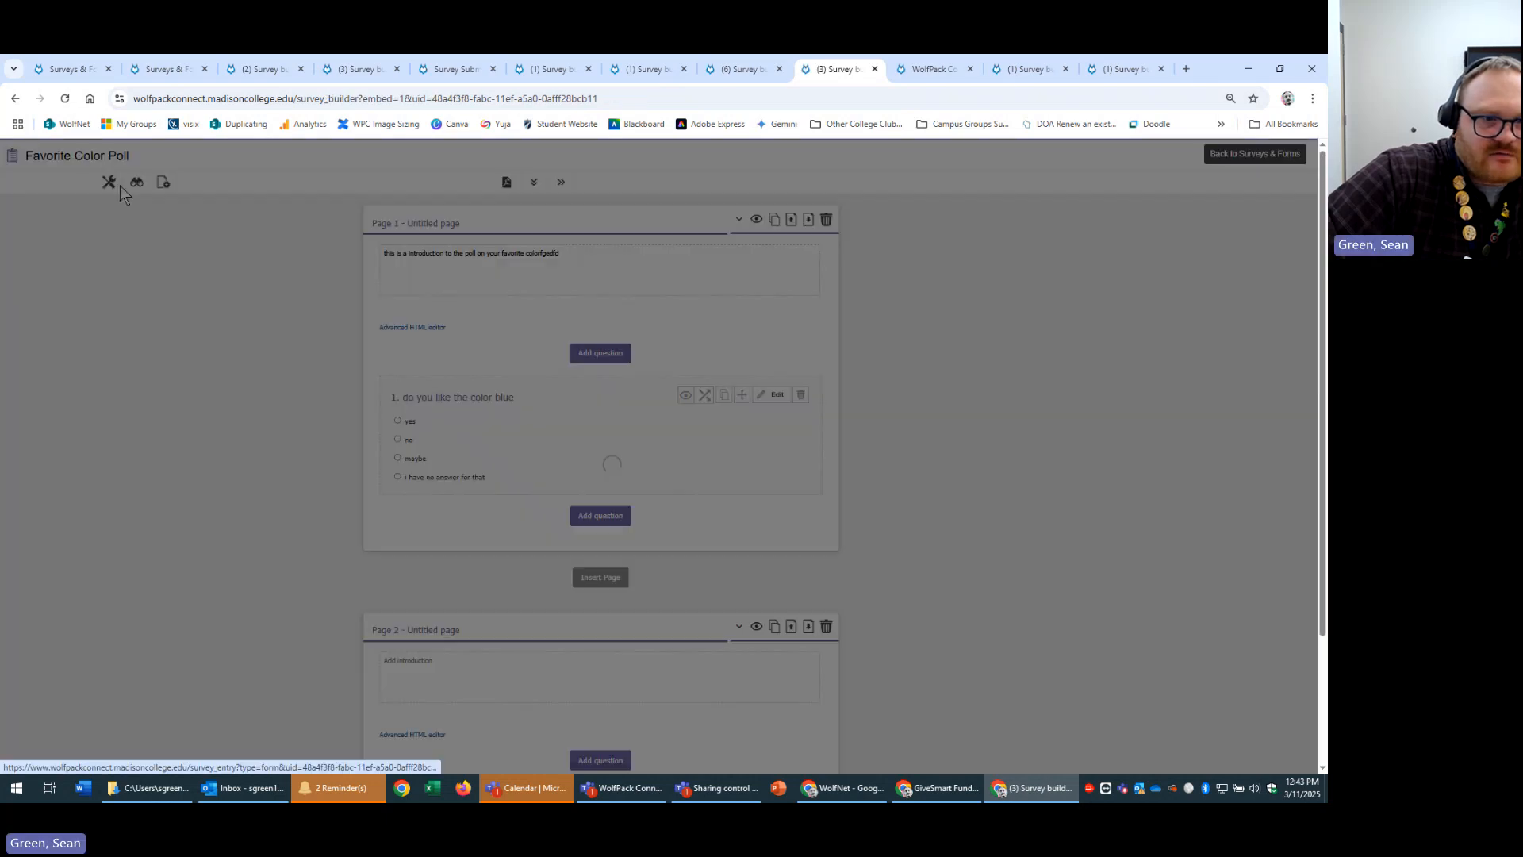
scroll(882, 465, down, 5)
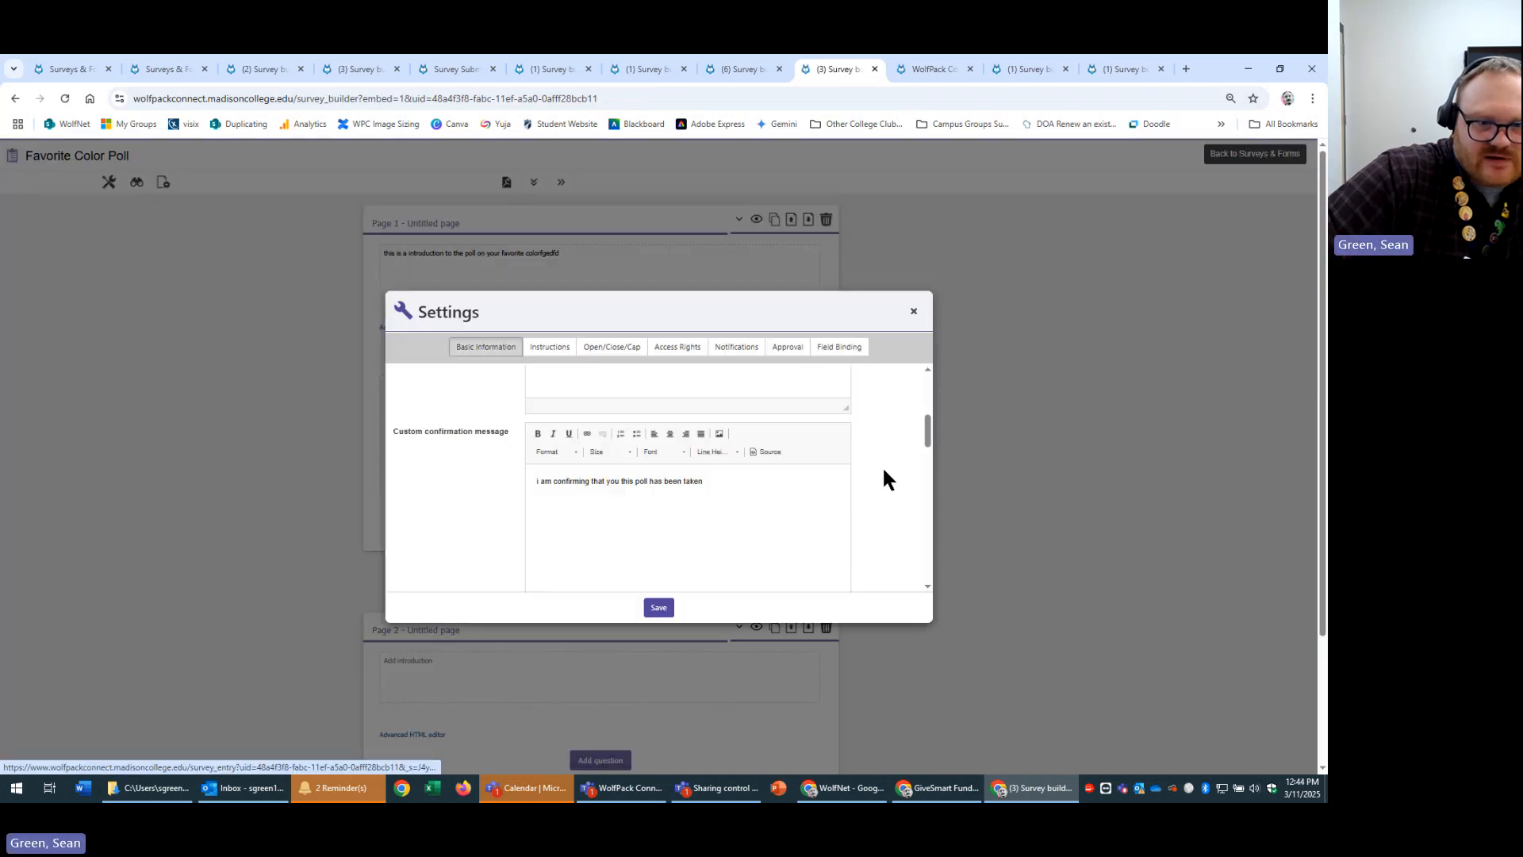
drag(802, 479, 347, 488)
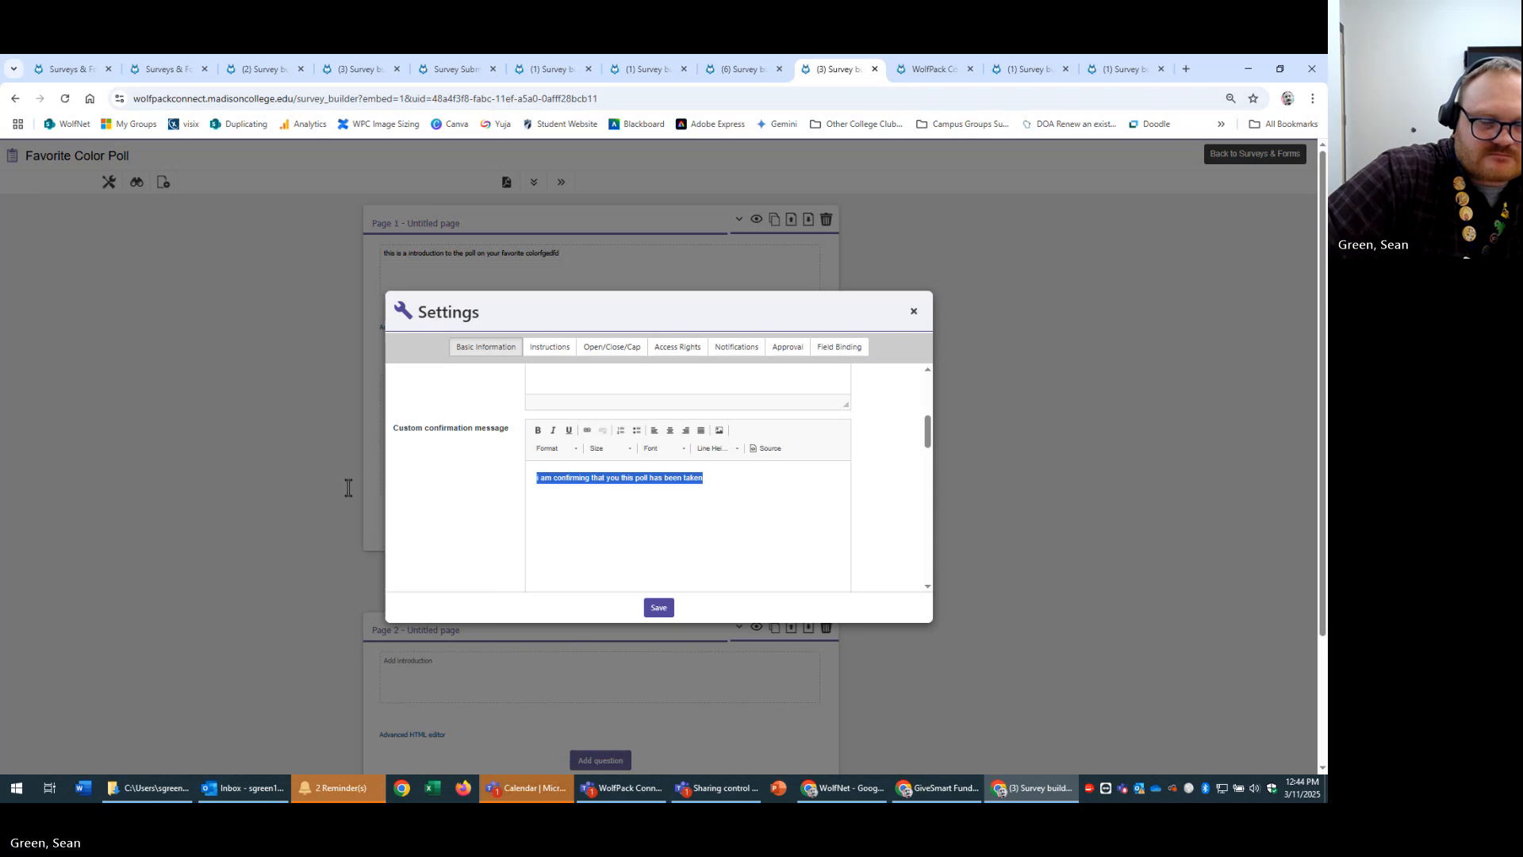
click(753, 491)
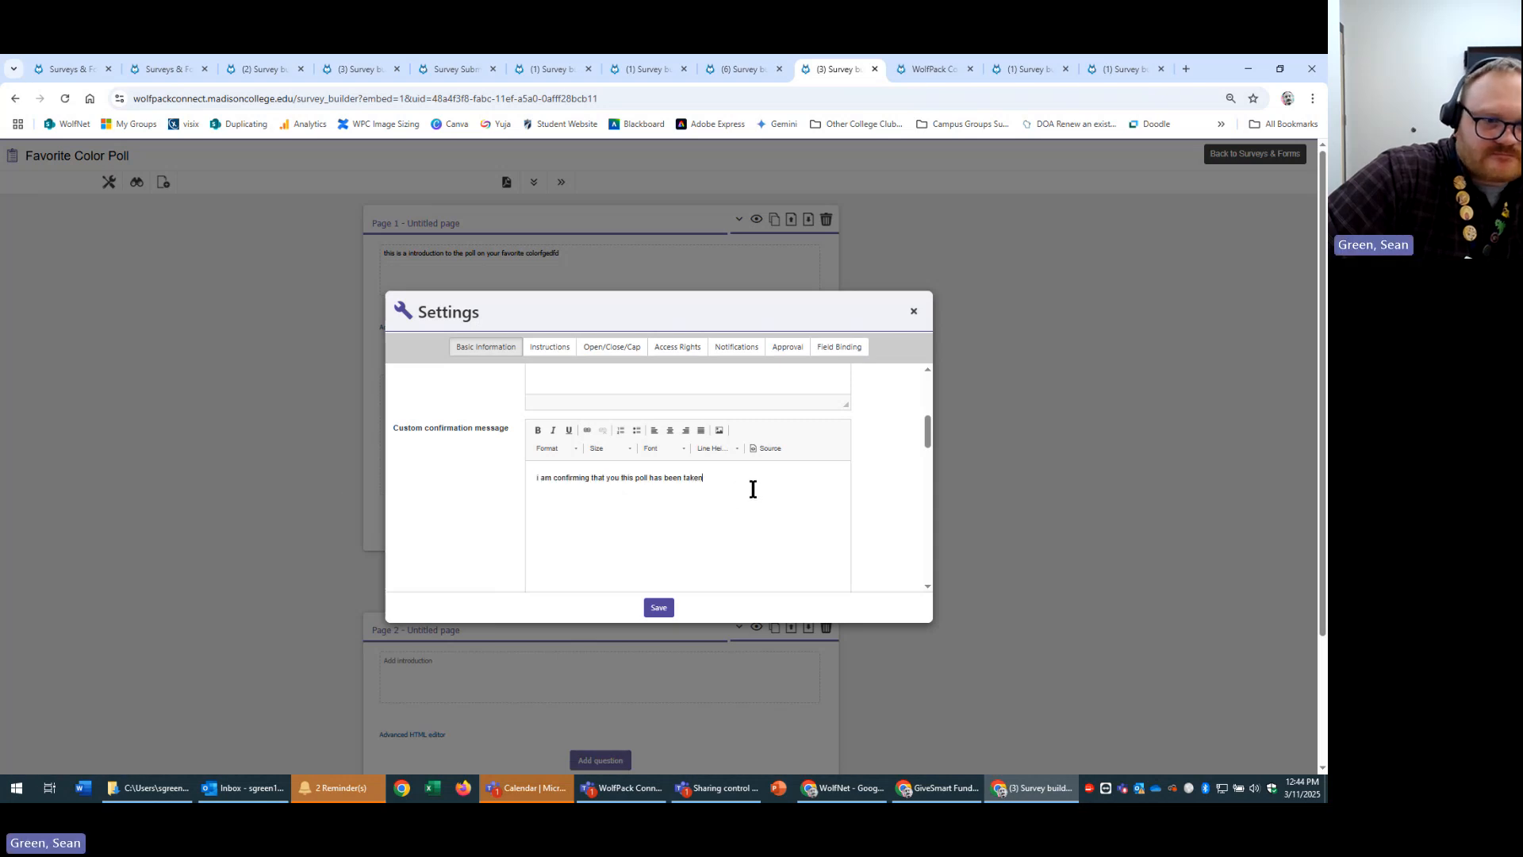
drag(750, 479, 435, 473)
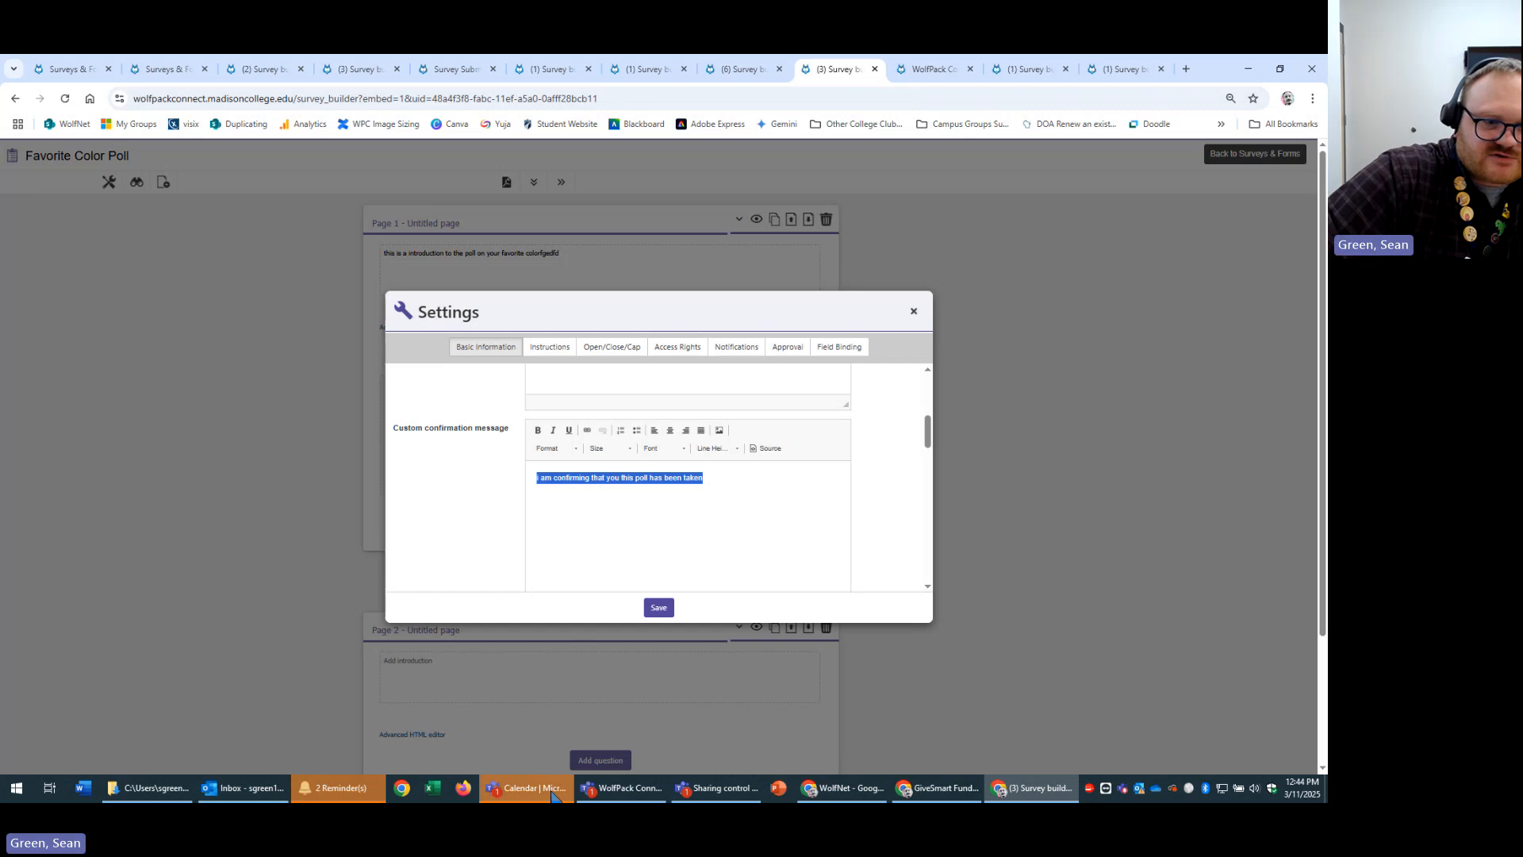
After a glance at Outlook, reselect the full confirmation message and close Settings.
click(217, 797)
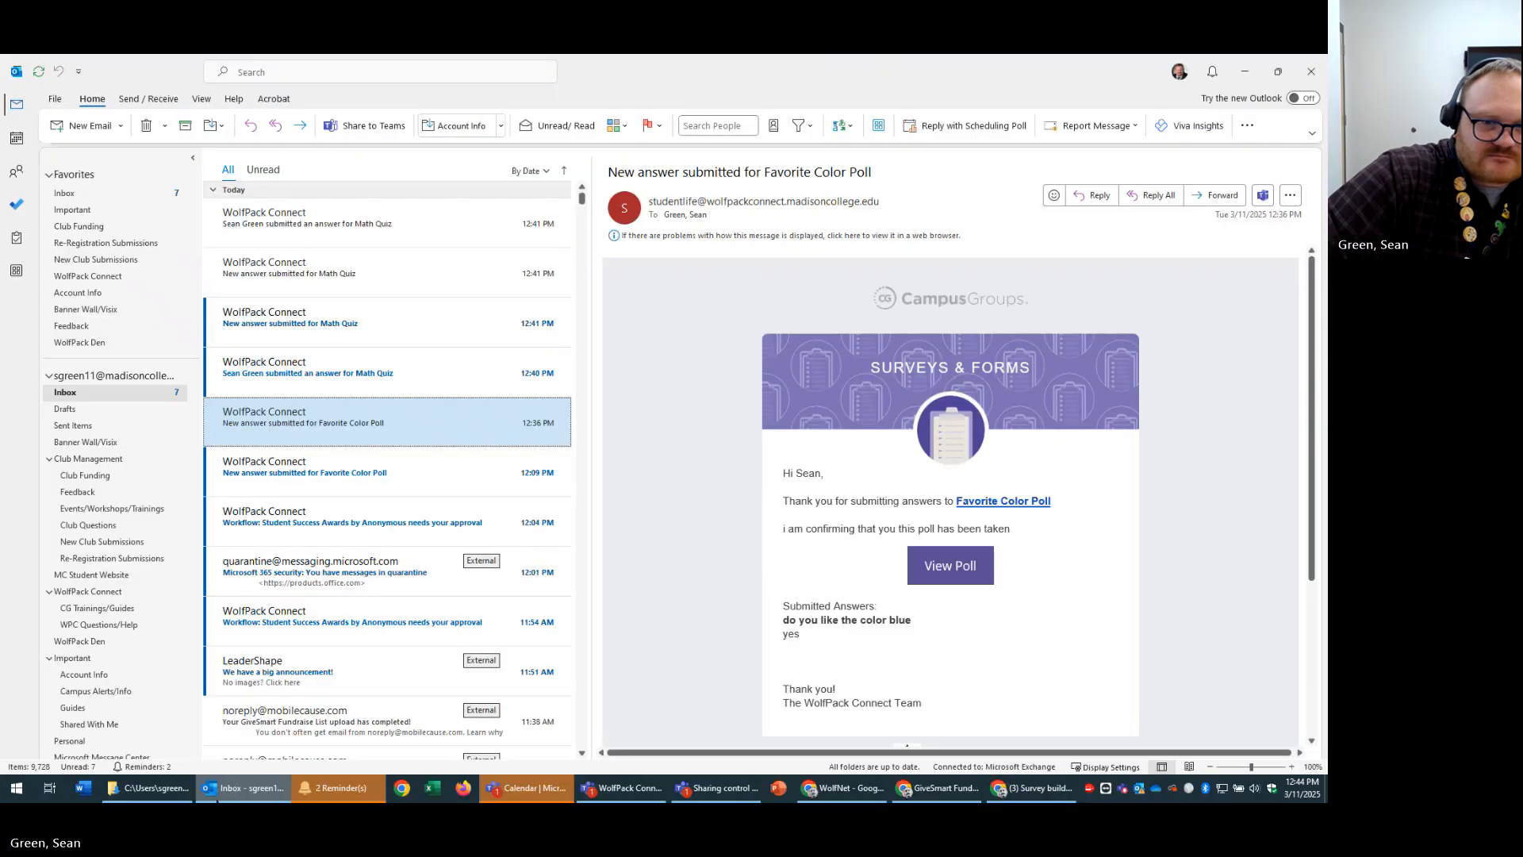
key(alt+Tab)
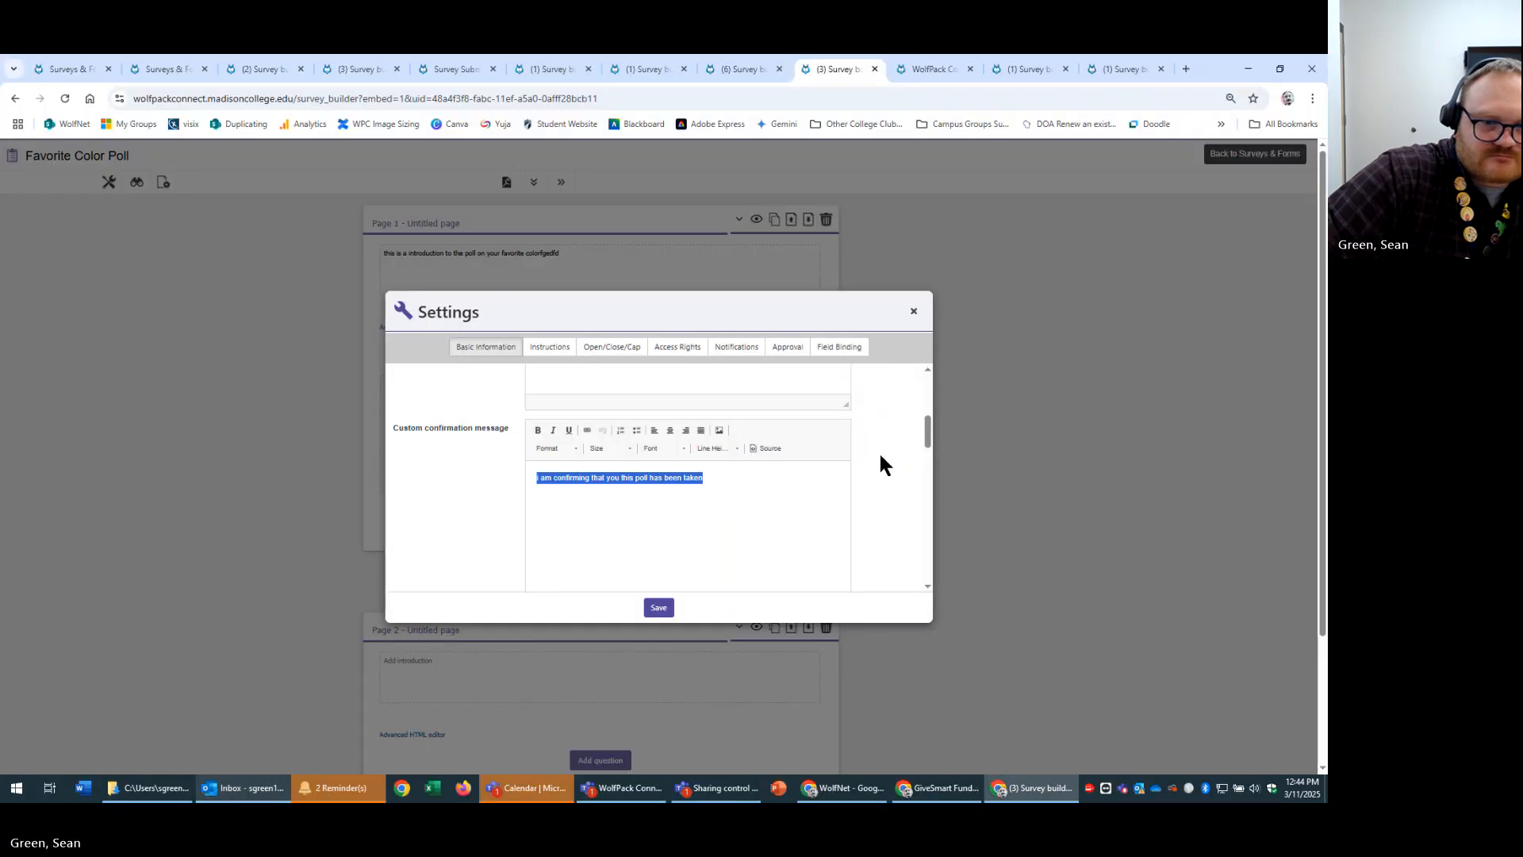
scroll(714, 515, down, 5)
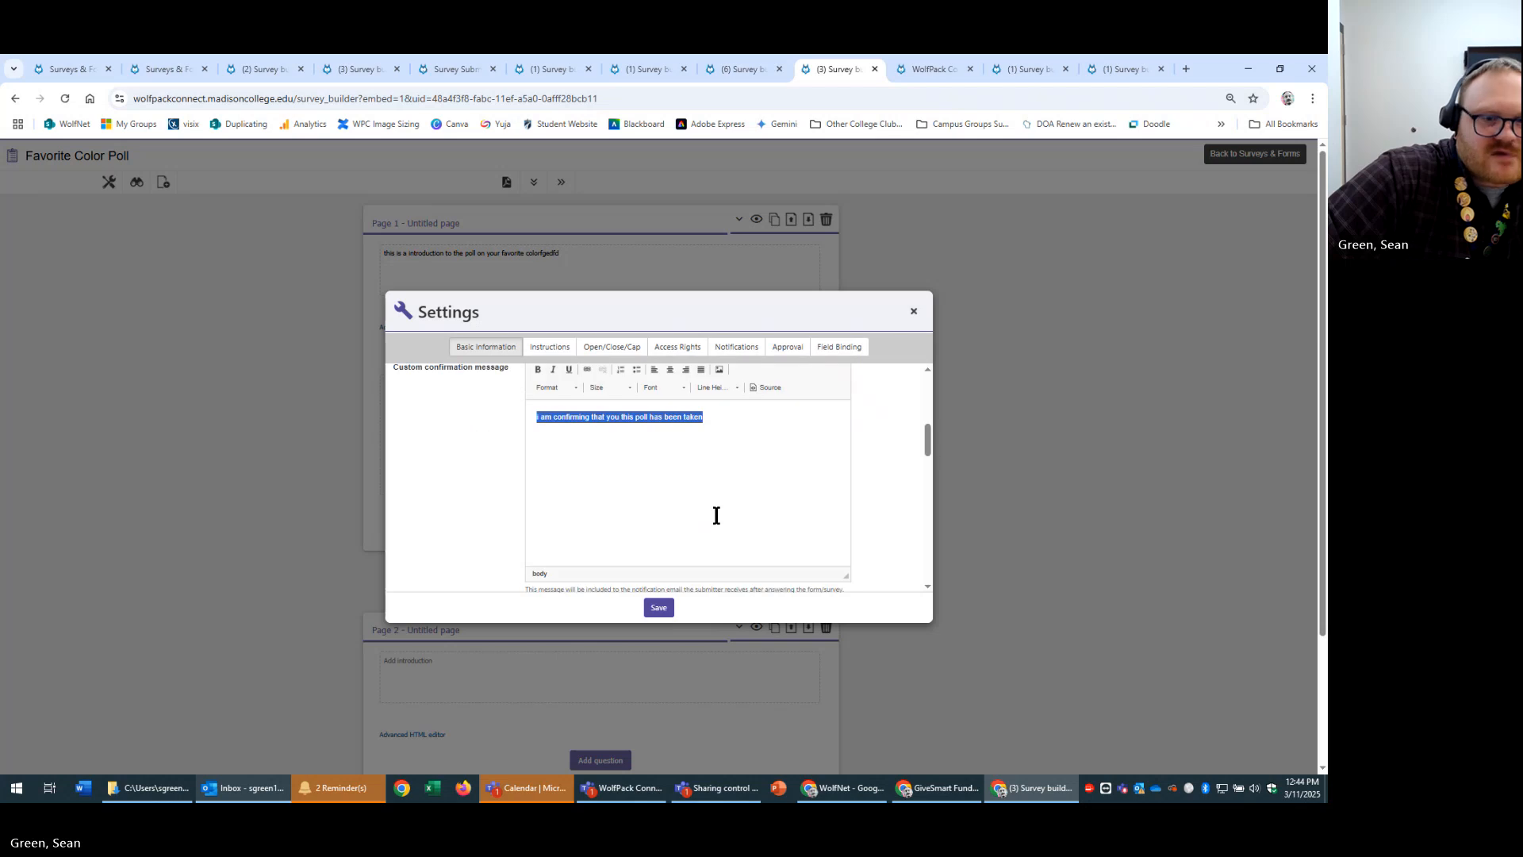
scroll(706, 531, up, 2)
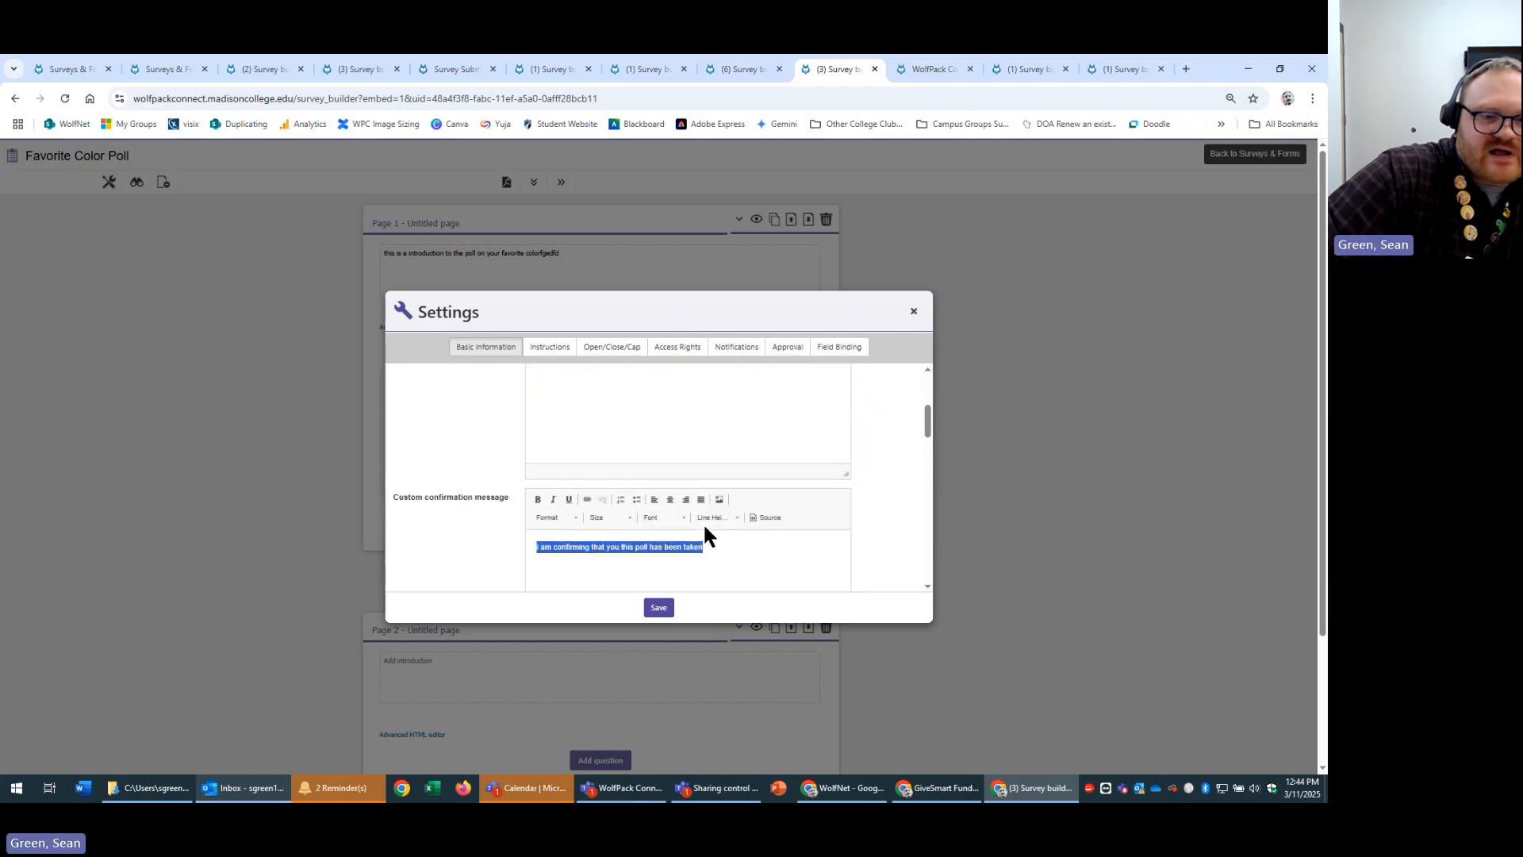
drag(762, 551, 379, 553)
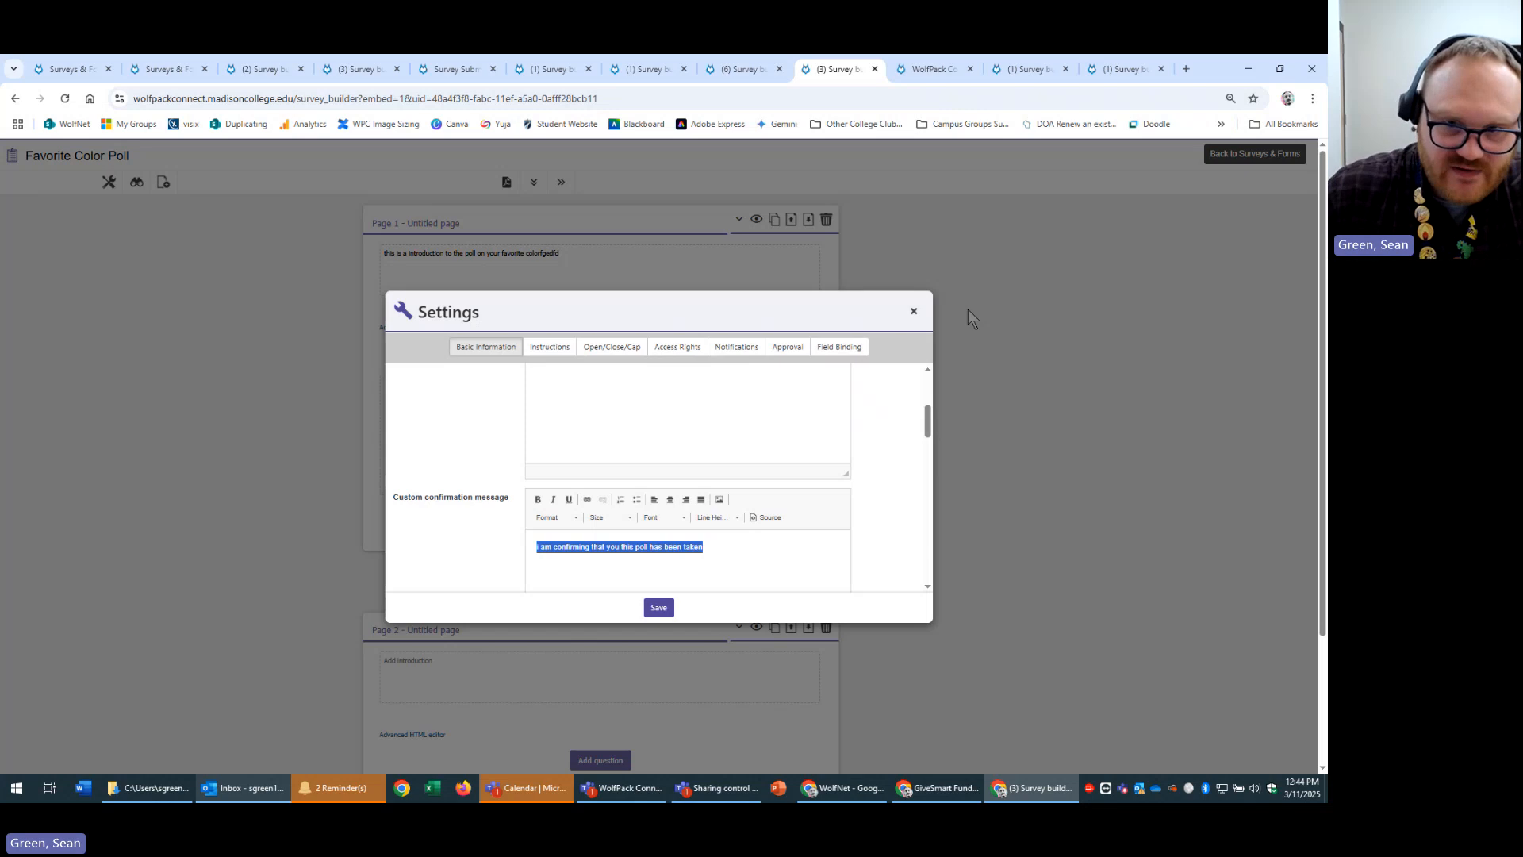
click(914, 311)
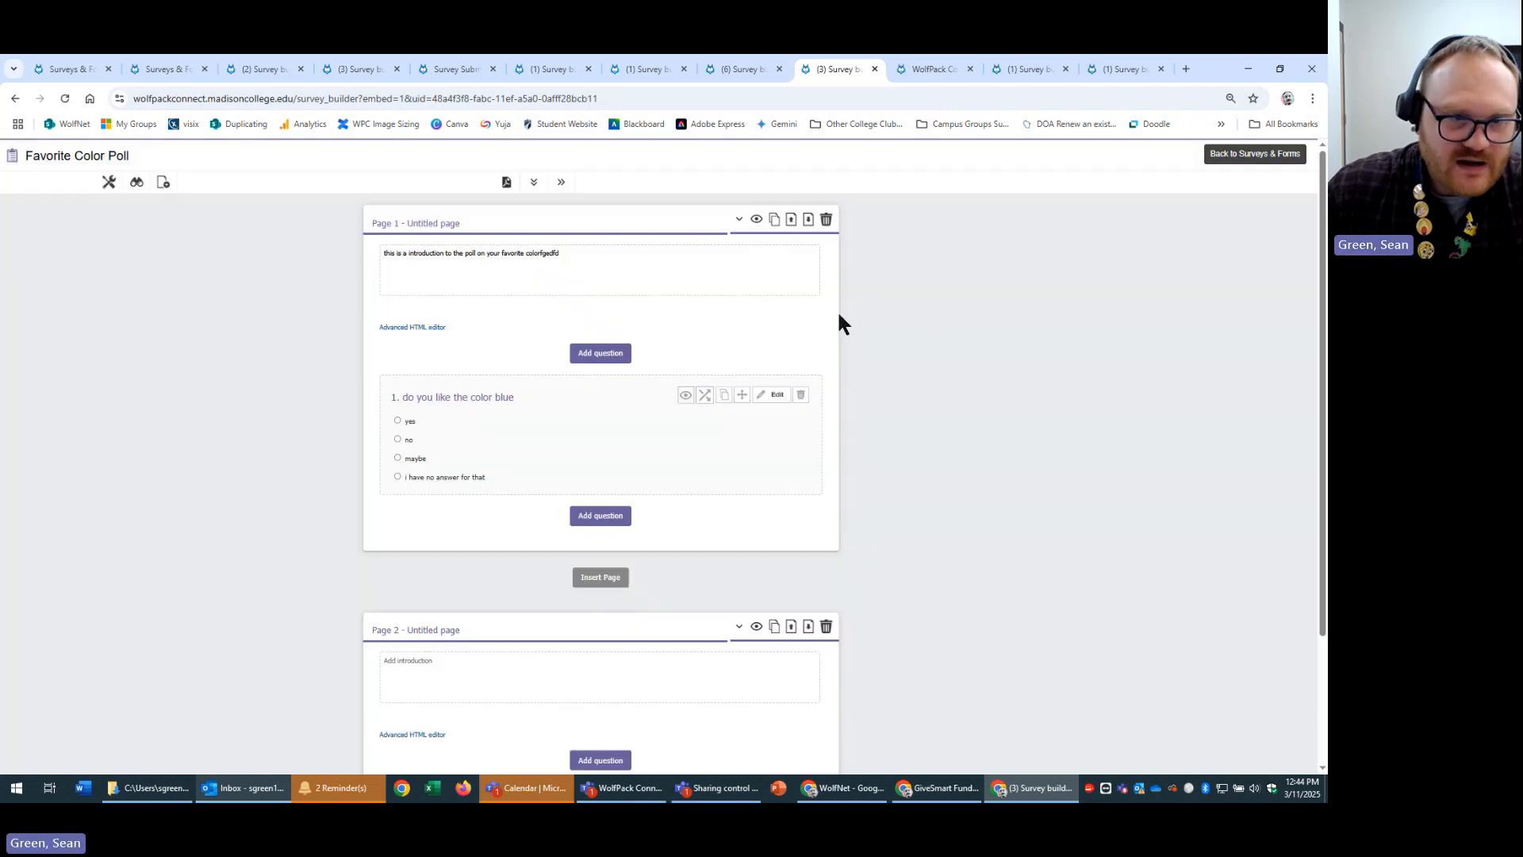
Preview the poll, answer yes, submit, and highlight the thank-you page's confirmation sentence.
click(136, 181)
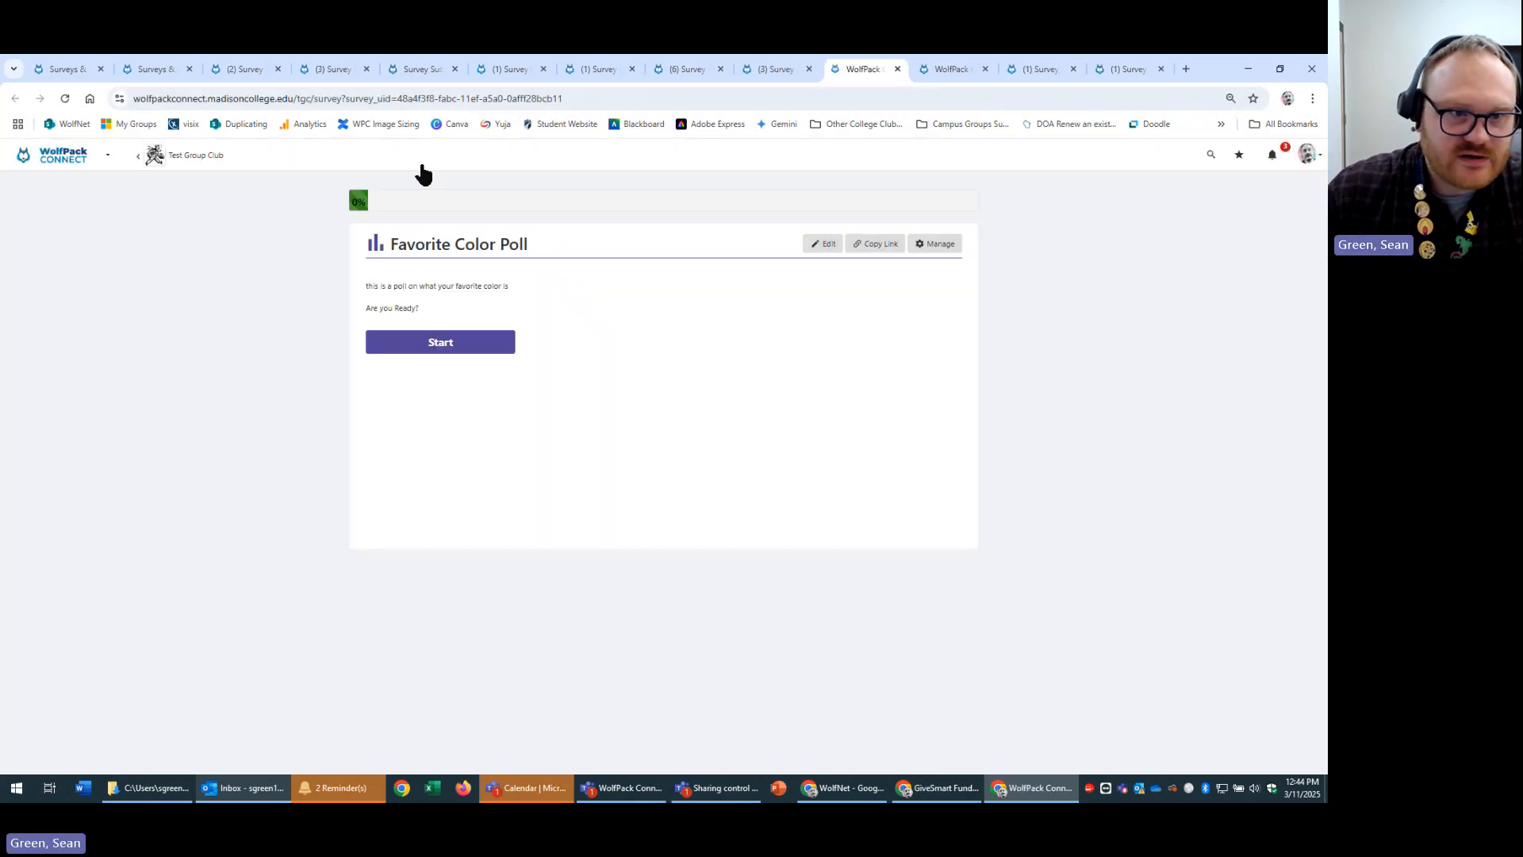
click(441, 343)
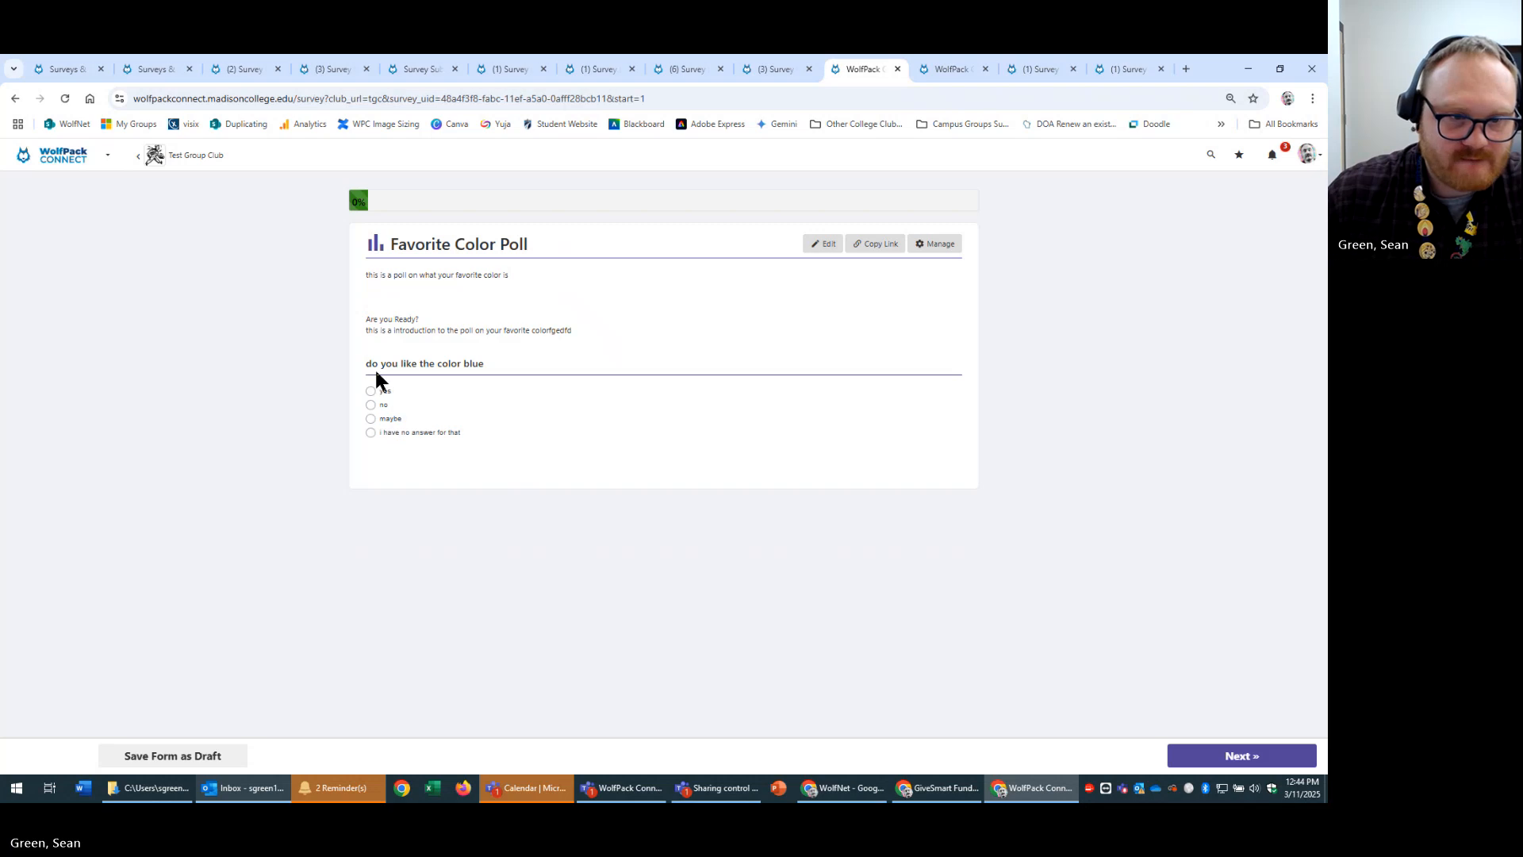
click(371, 390)
click(1209, 760)
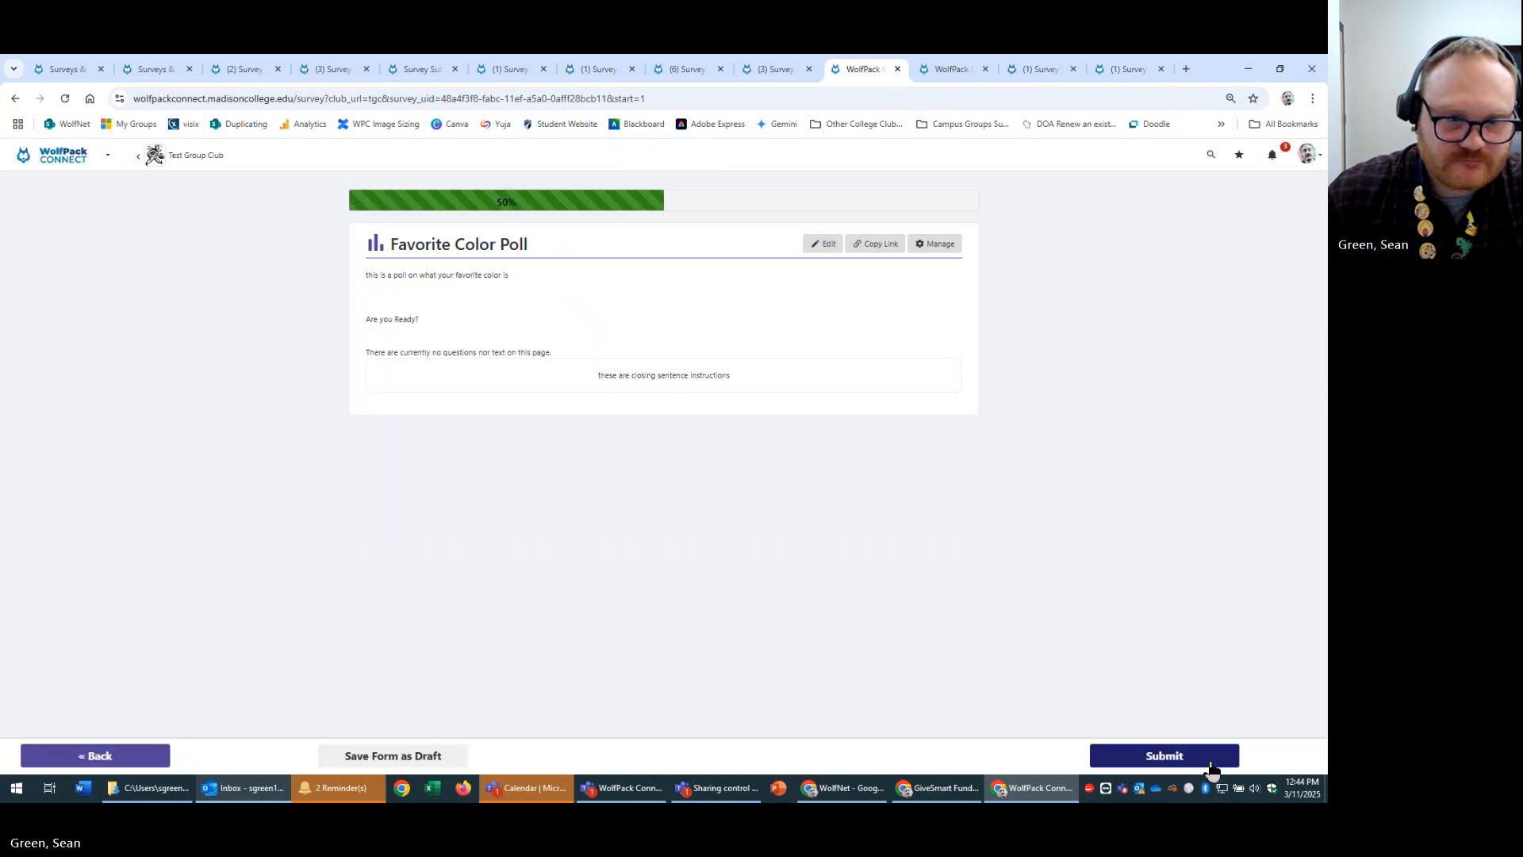
click(1163, 755)
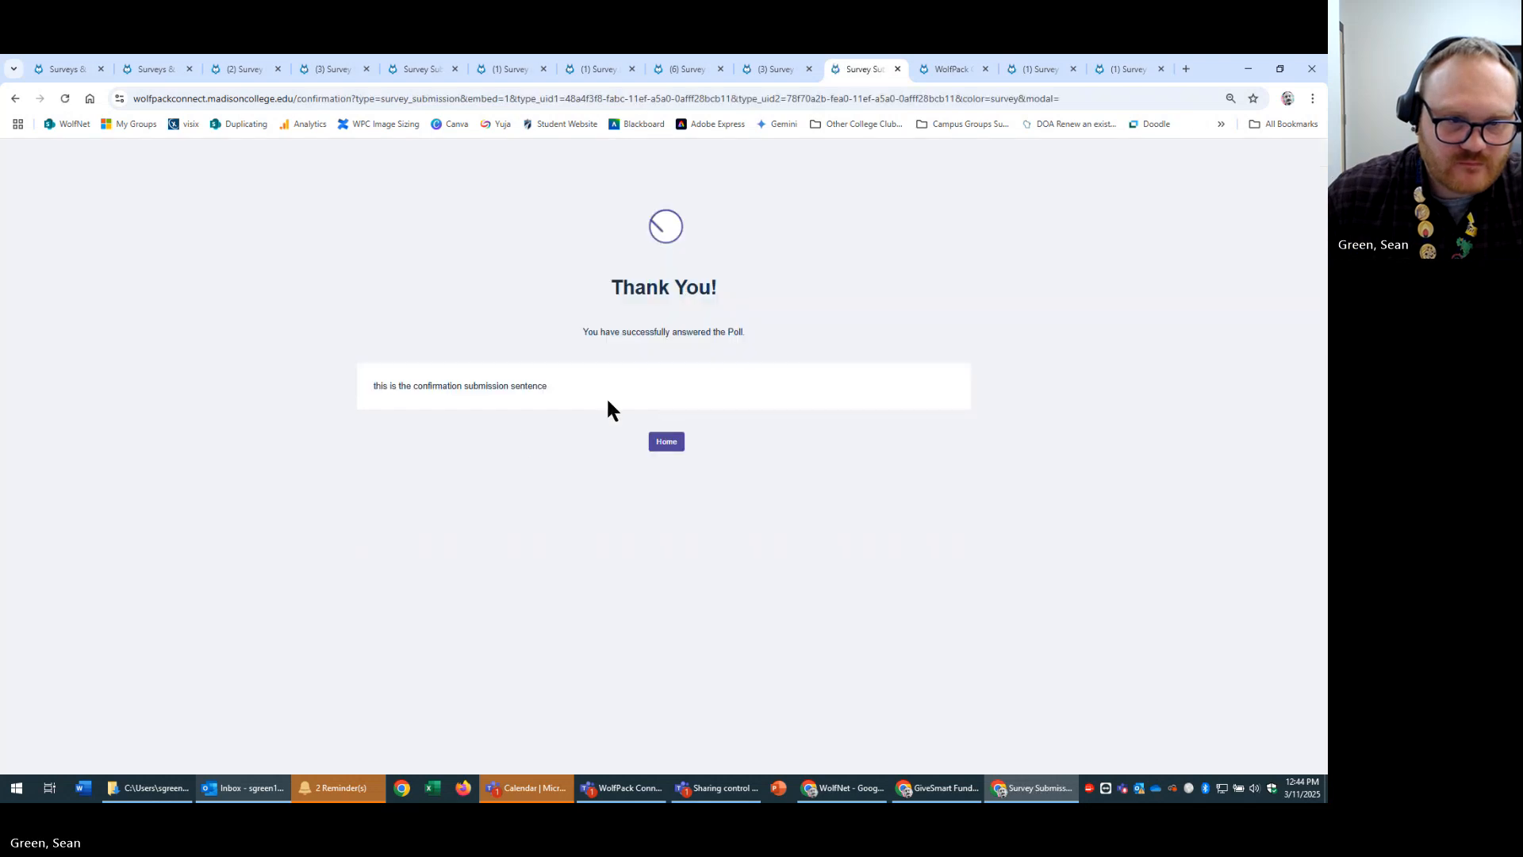
drag(361, 385, 617, 389)
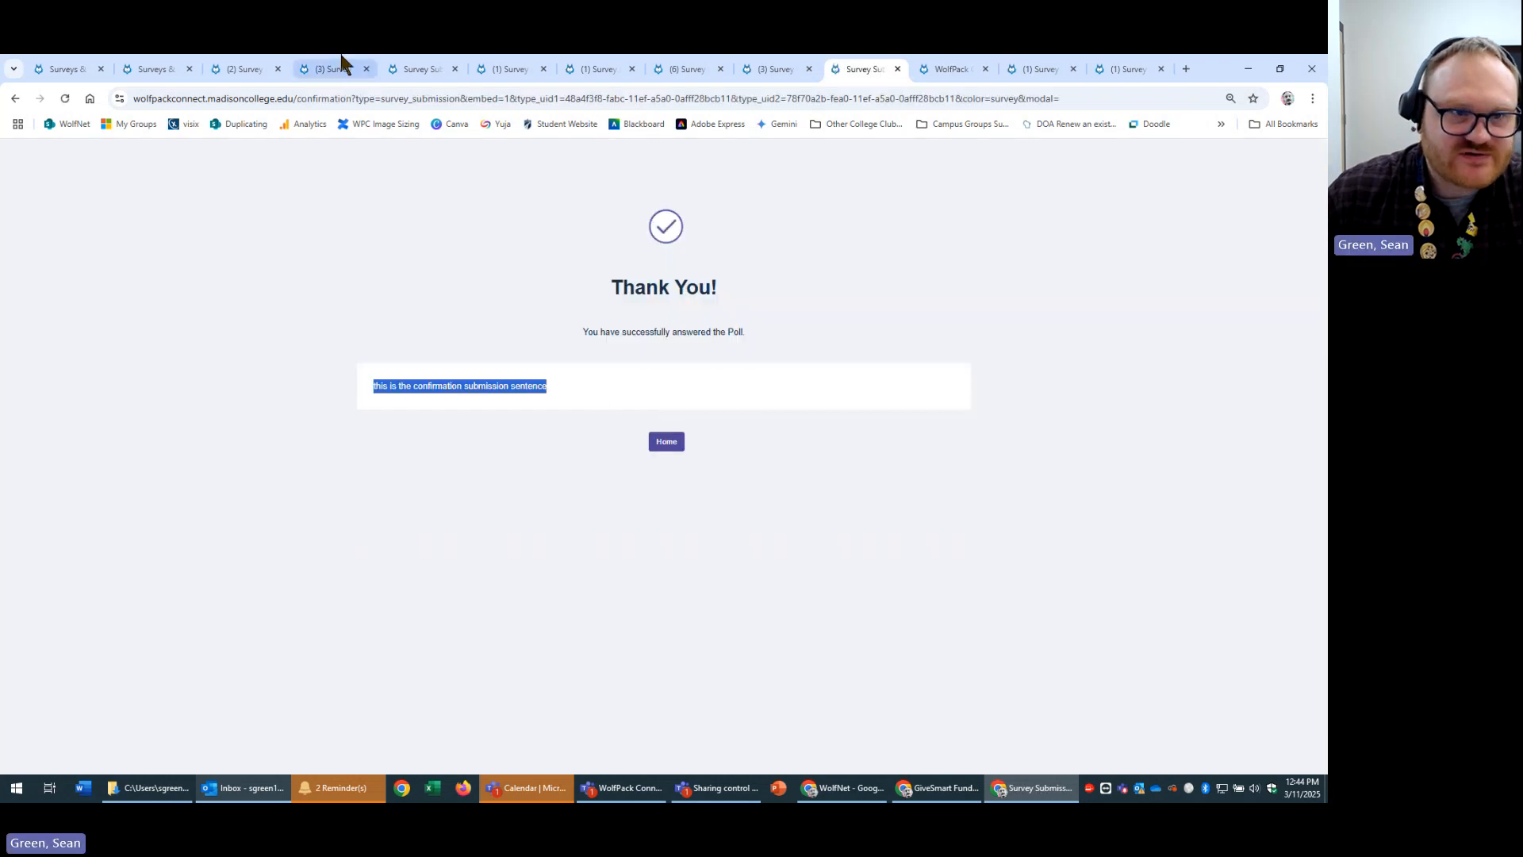
Browse the open survey tabs and review the New Survey's Basic Information settings, then close them.
click(142, 68)
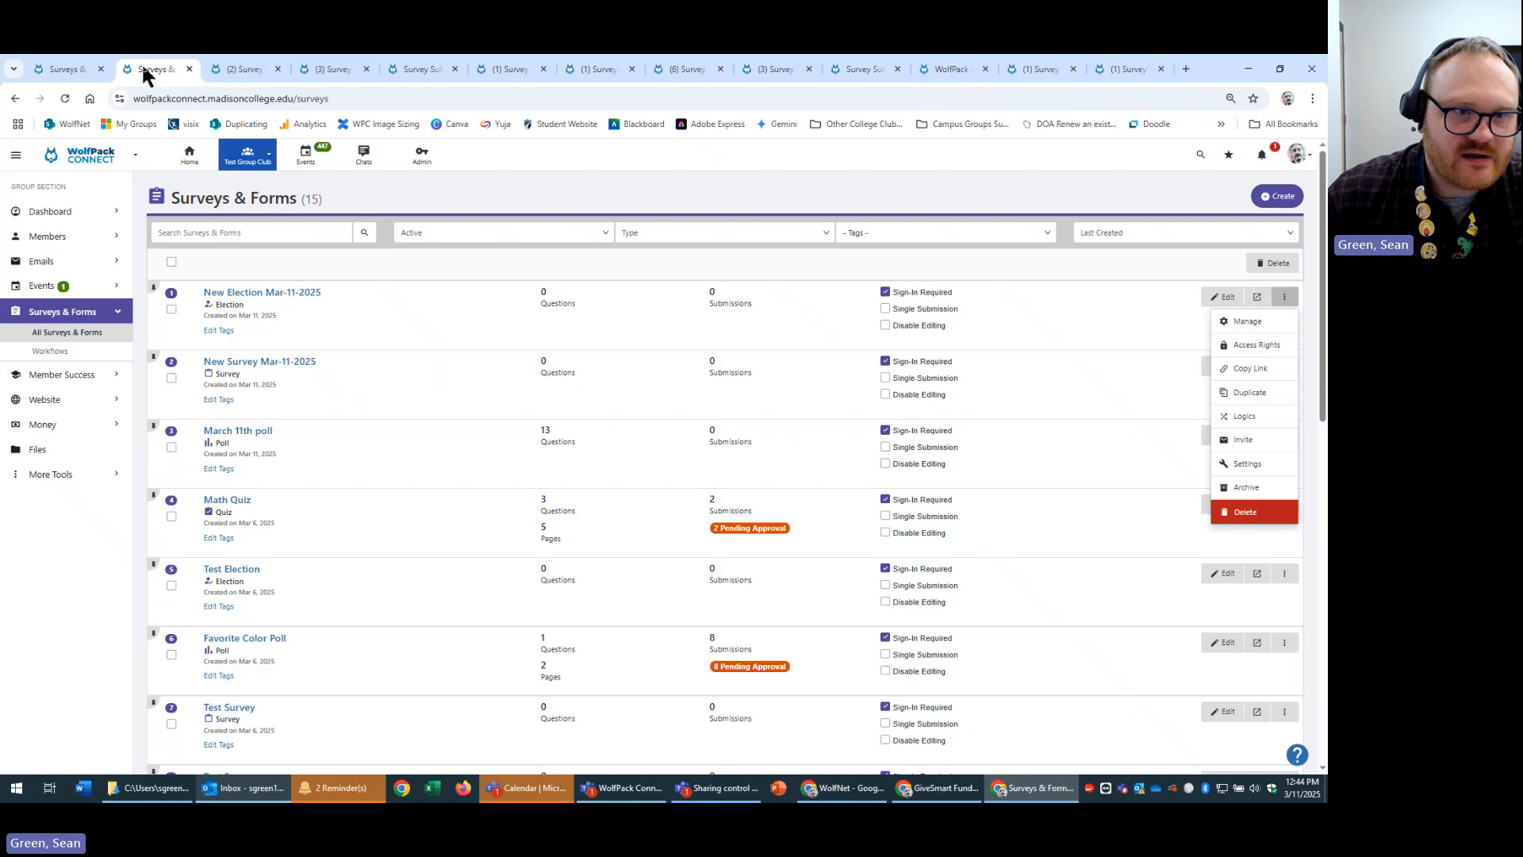
click(217, 67)
click(415, 69)
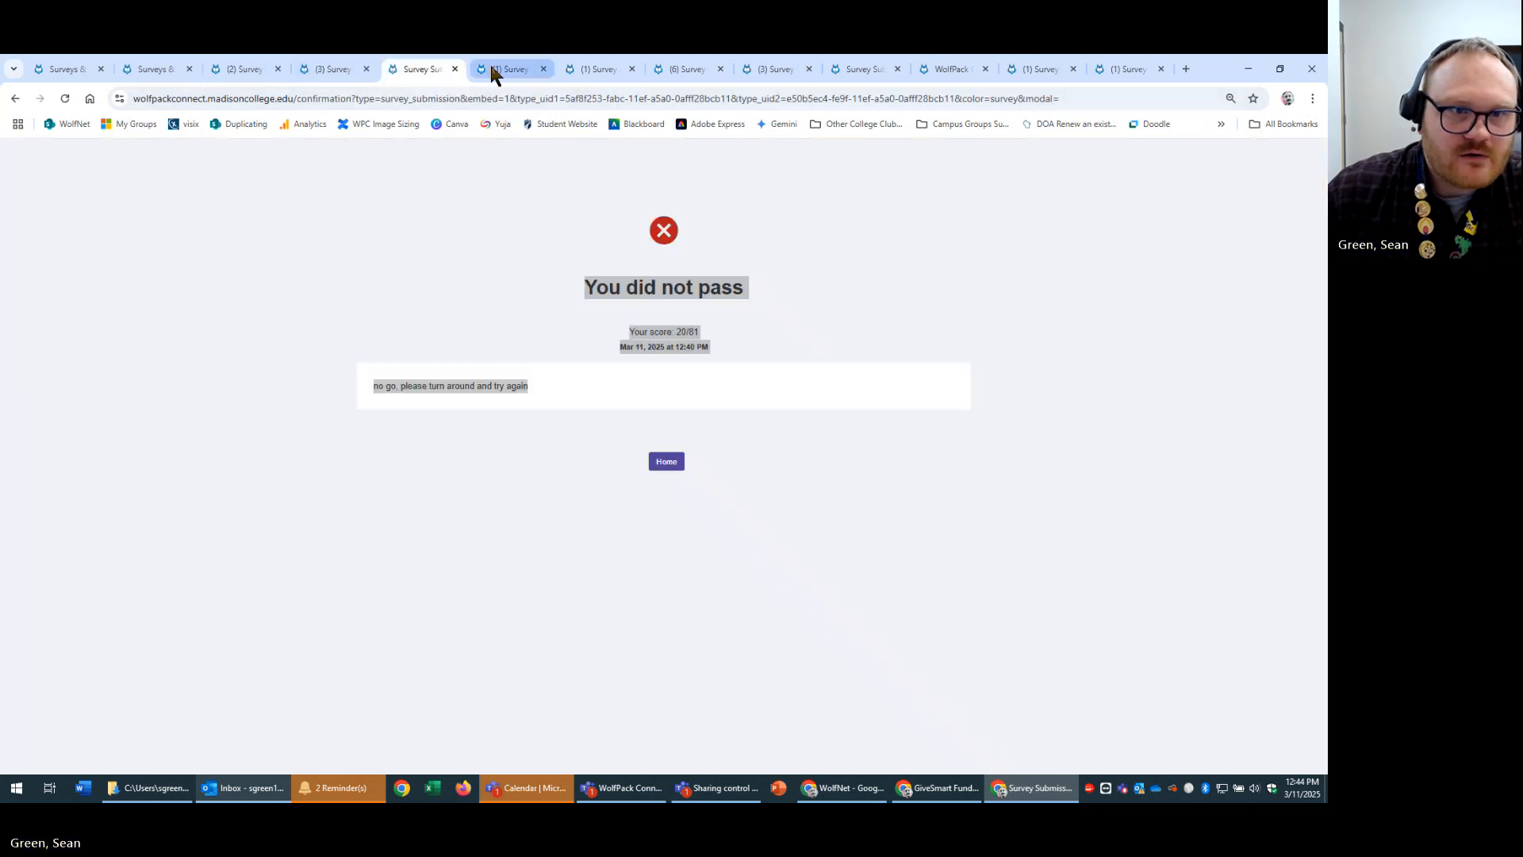
click(495, 69)
scroll(918, 506, up, 4)
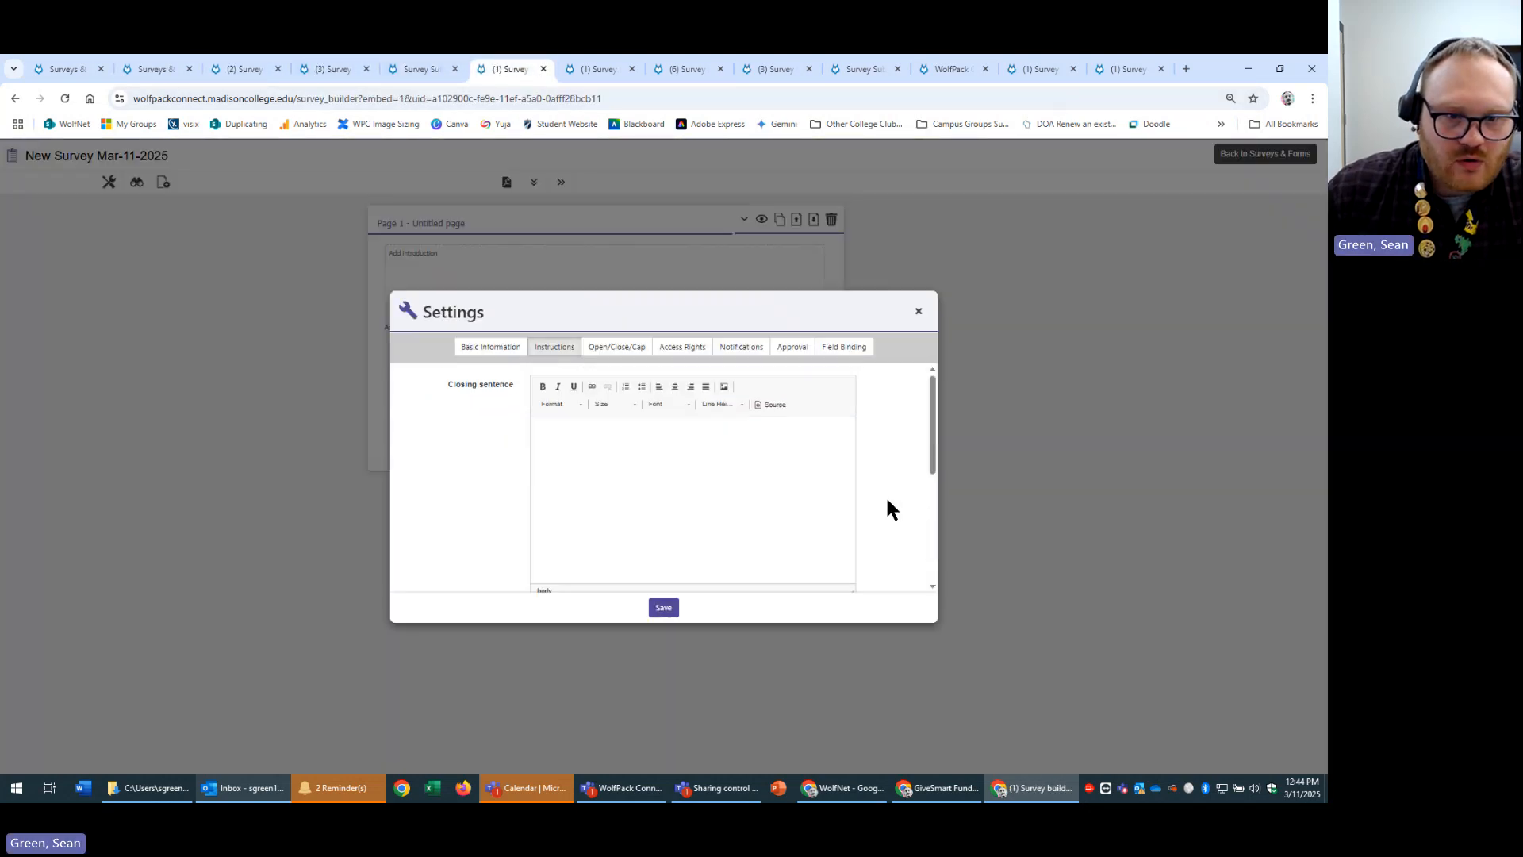
click(487, 354)
scroll(888, 476, down, 1)
scroll(884, 465, down, 8)
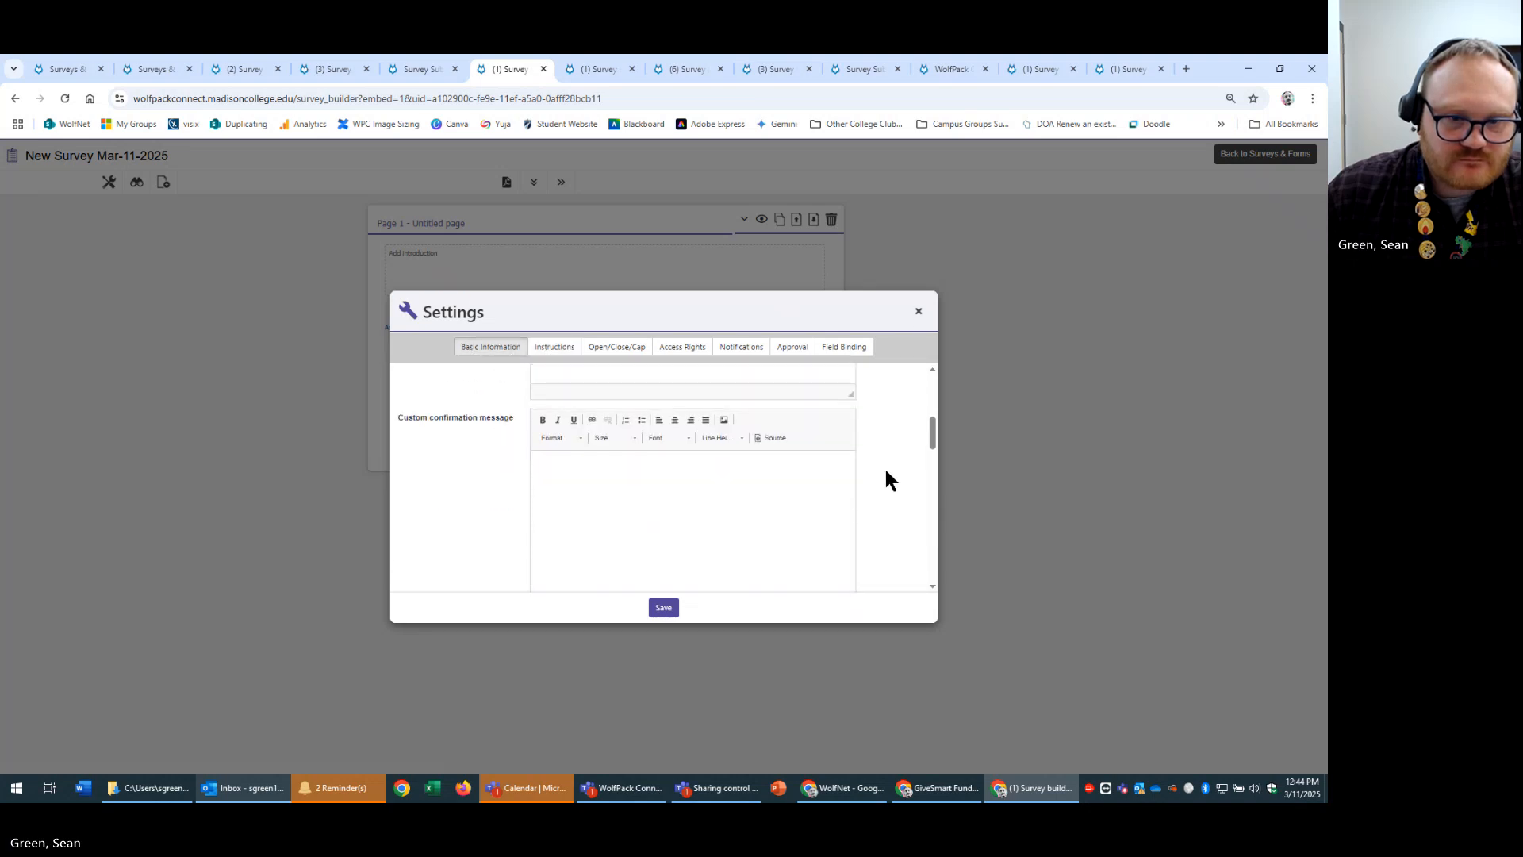
click(918, 311)
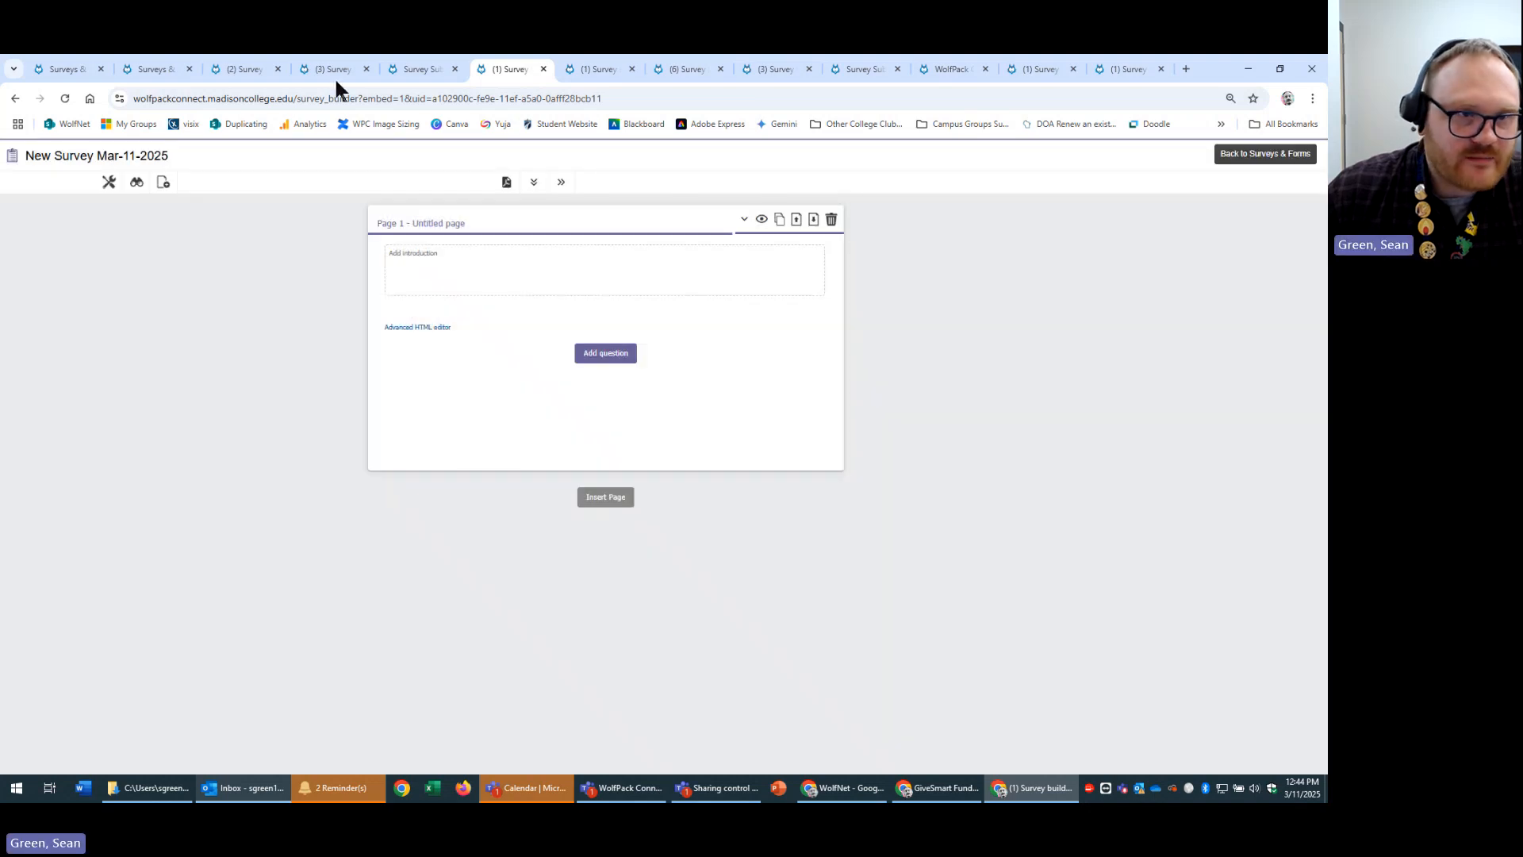
Open the Favorite Color Poll's settings and select text in its Instructions messages.
click(571, 67)
click(687, 72)
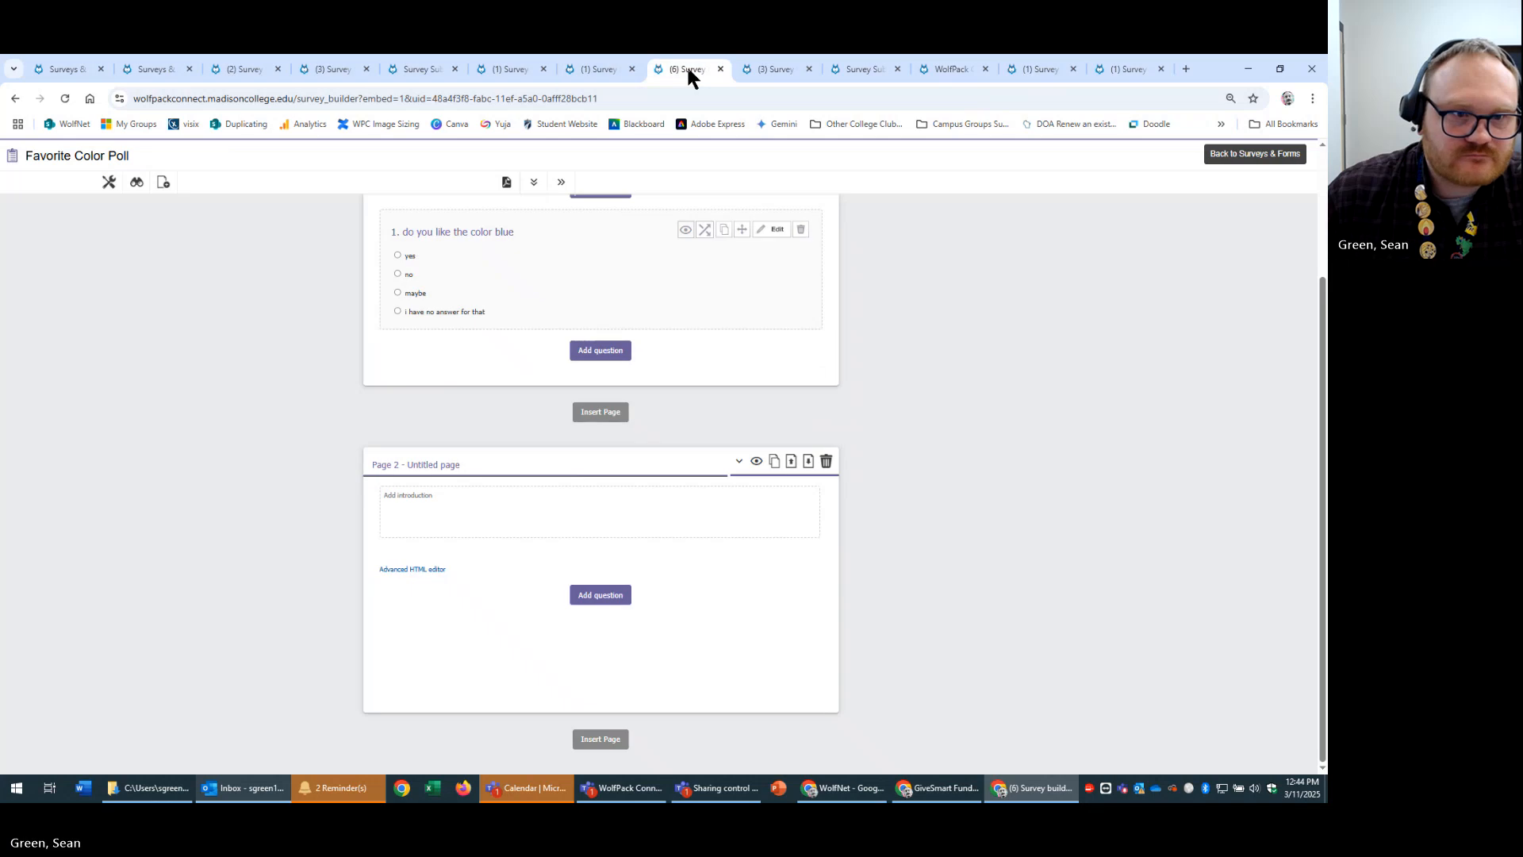
click(108, 182)
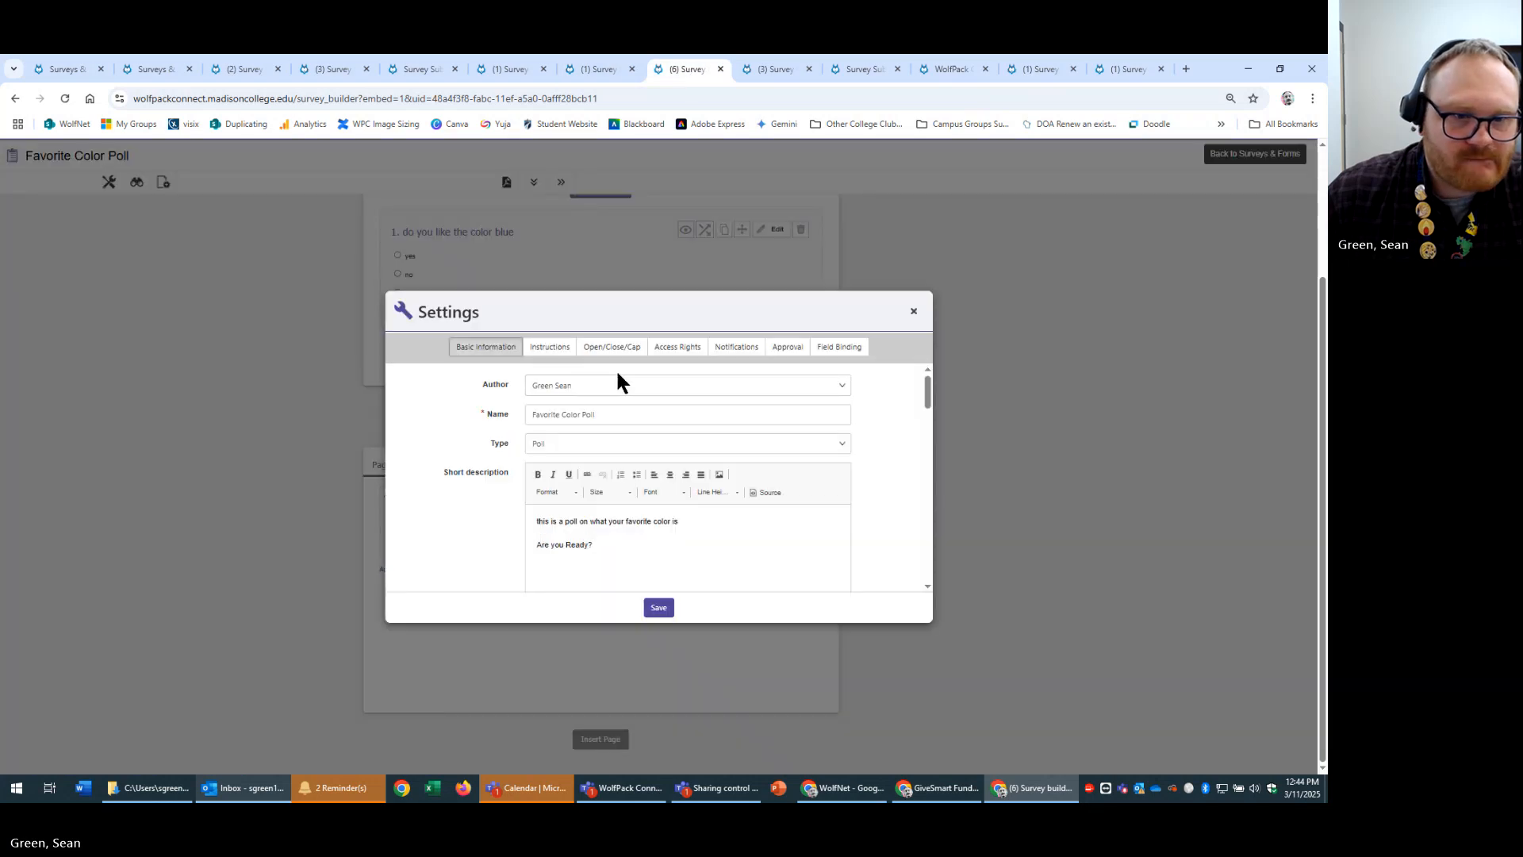
scroll(896, 473, down, 3)
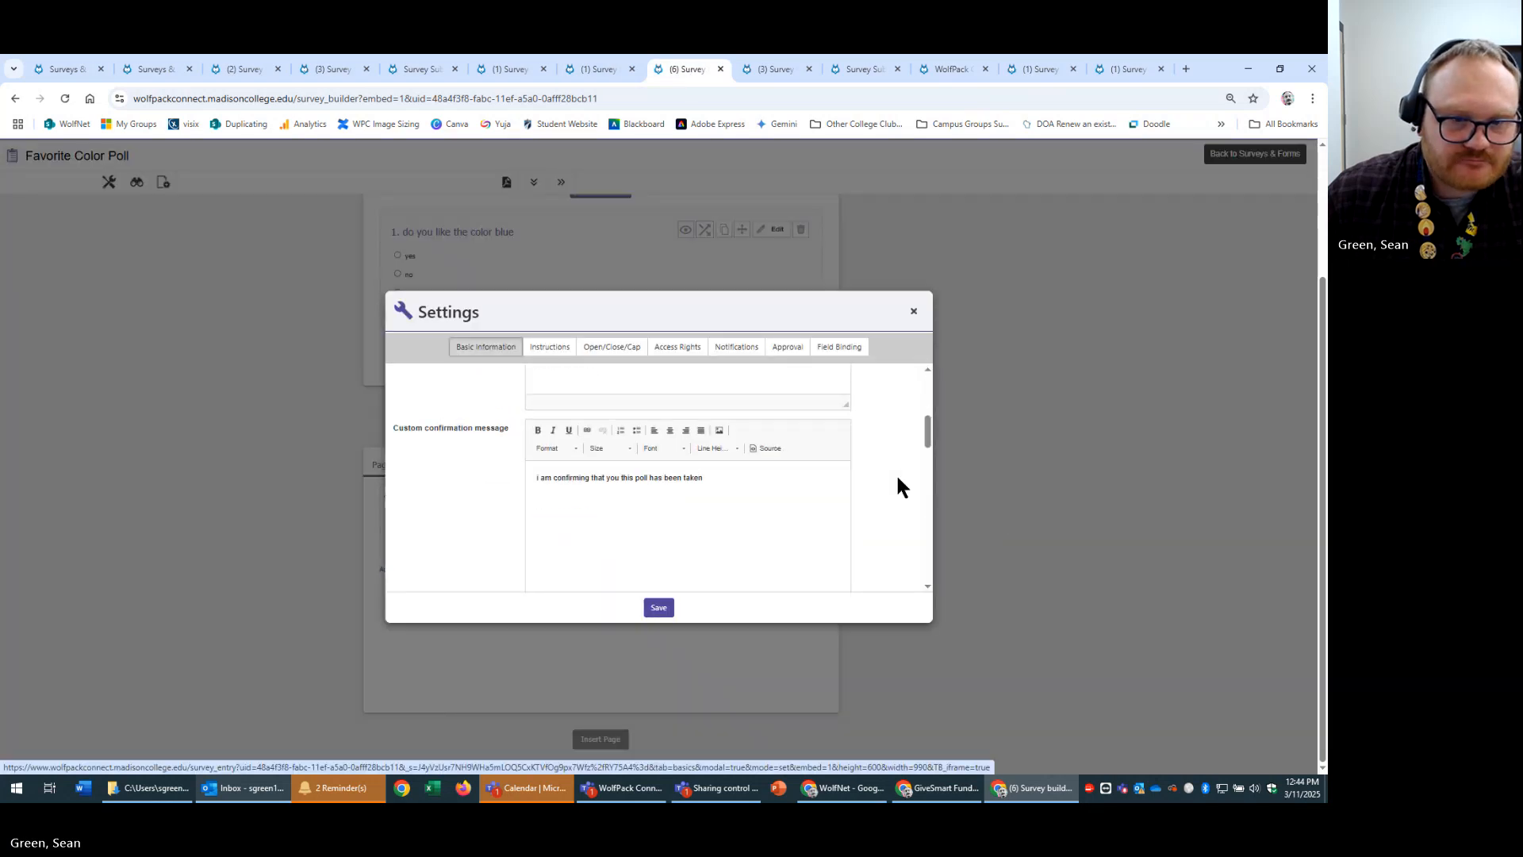
scroll(897, 474, down, 3)
scroll(867, 500, up, 1)
click(550, 347)
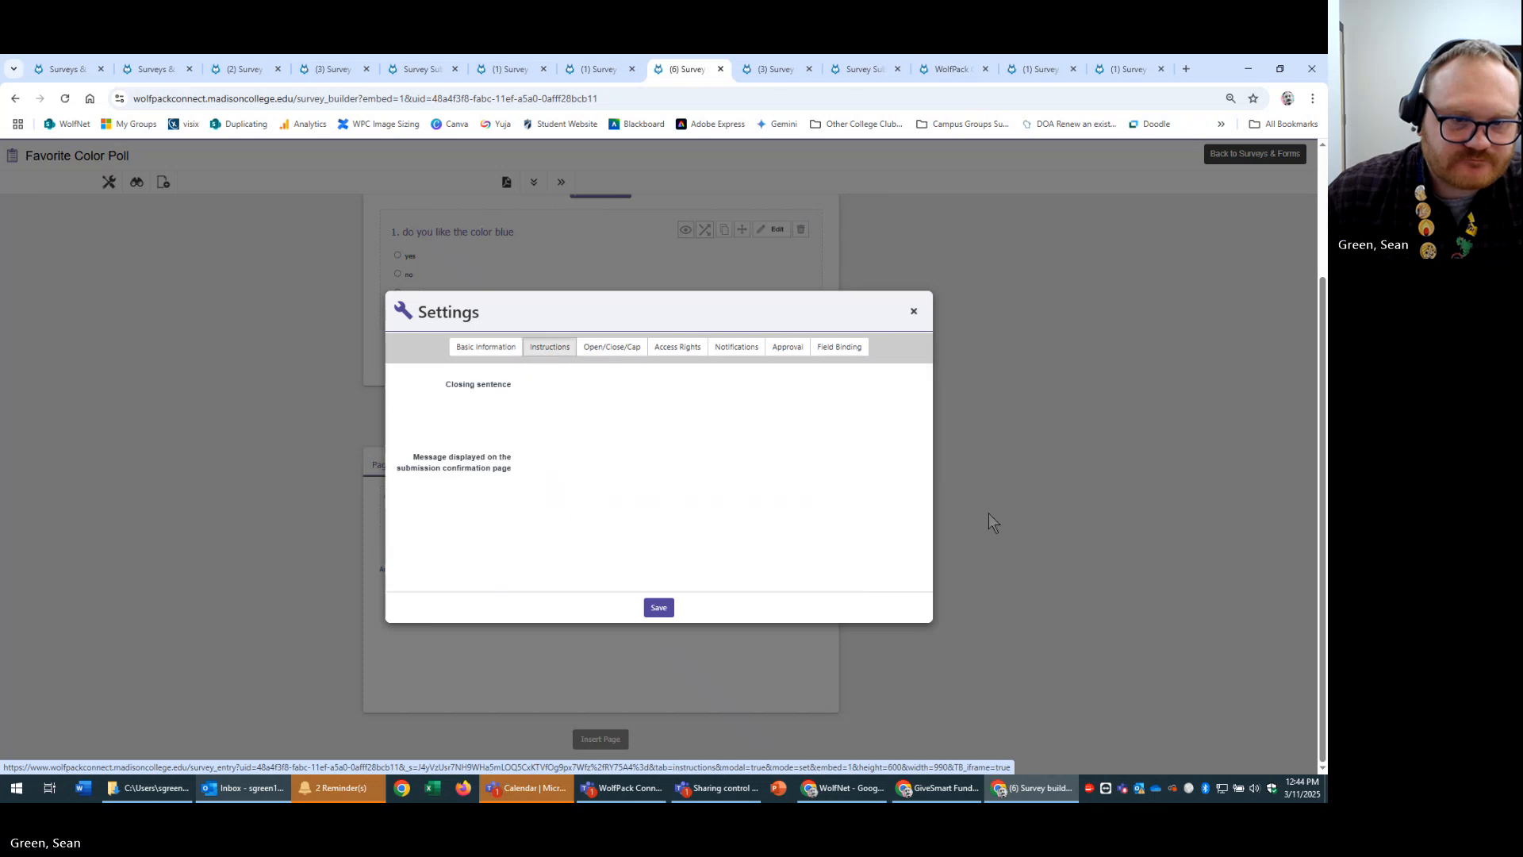
scroll(837, 495, down, 3)
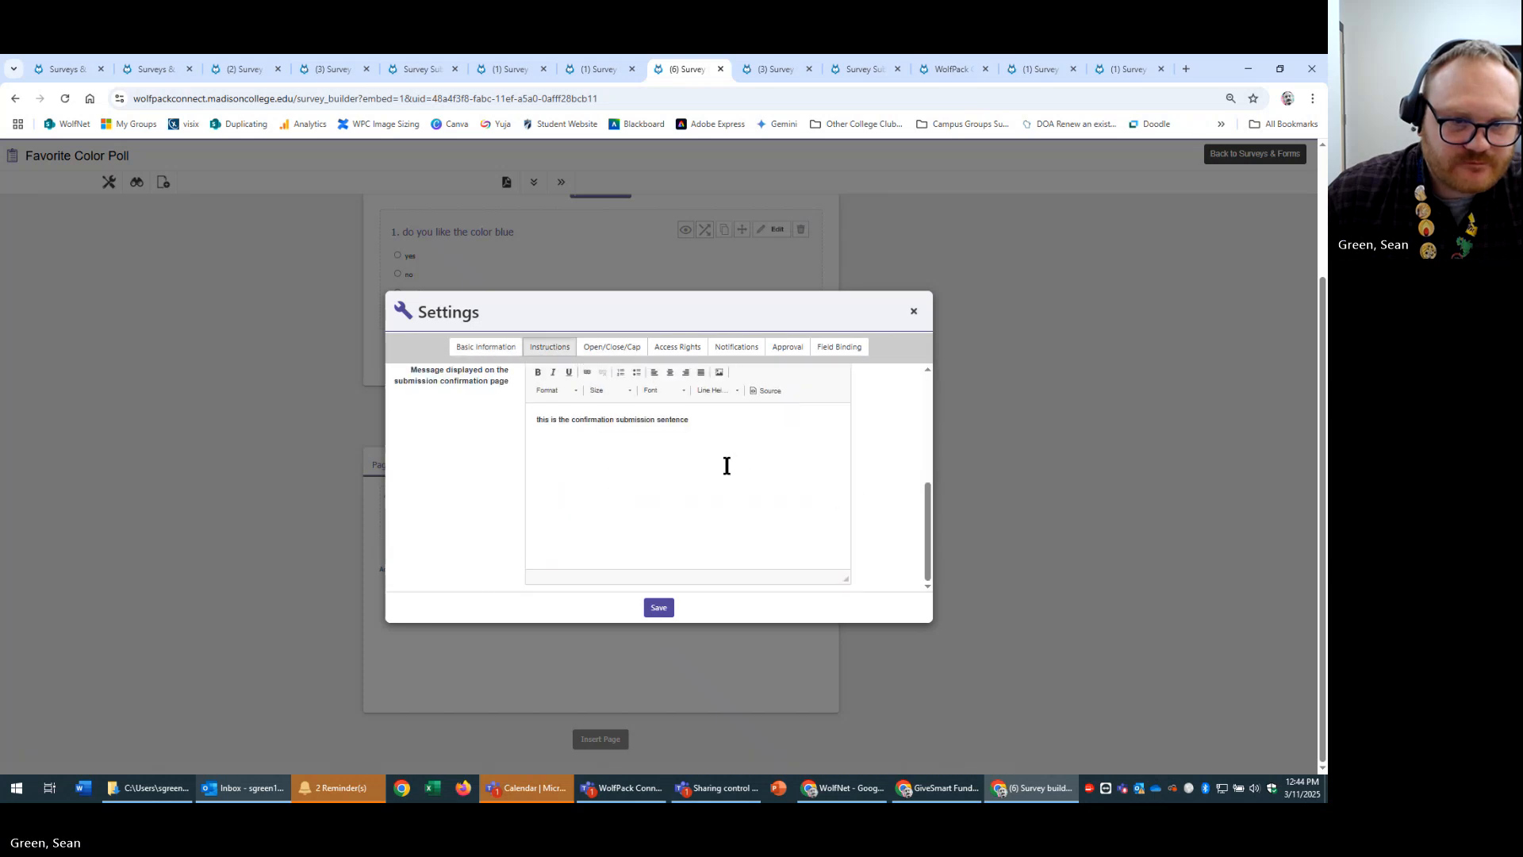
drag(726, 466, 397, 443)
scroll(412, 462, up, 1)
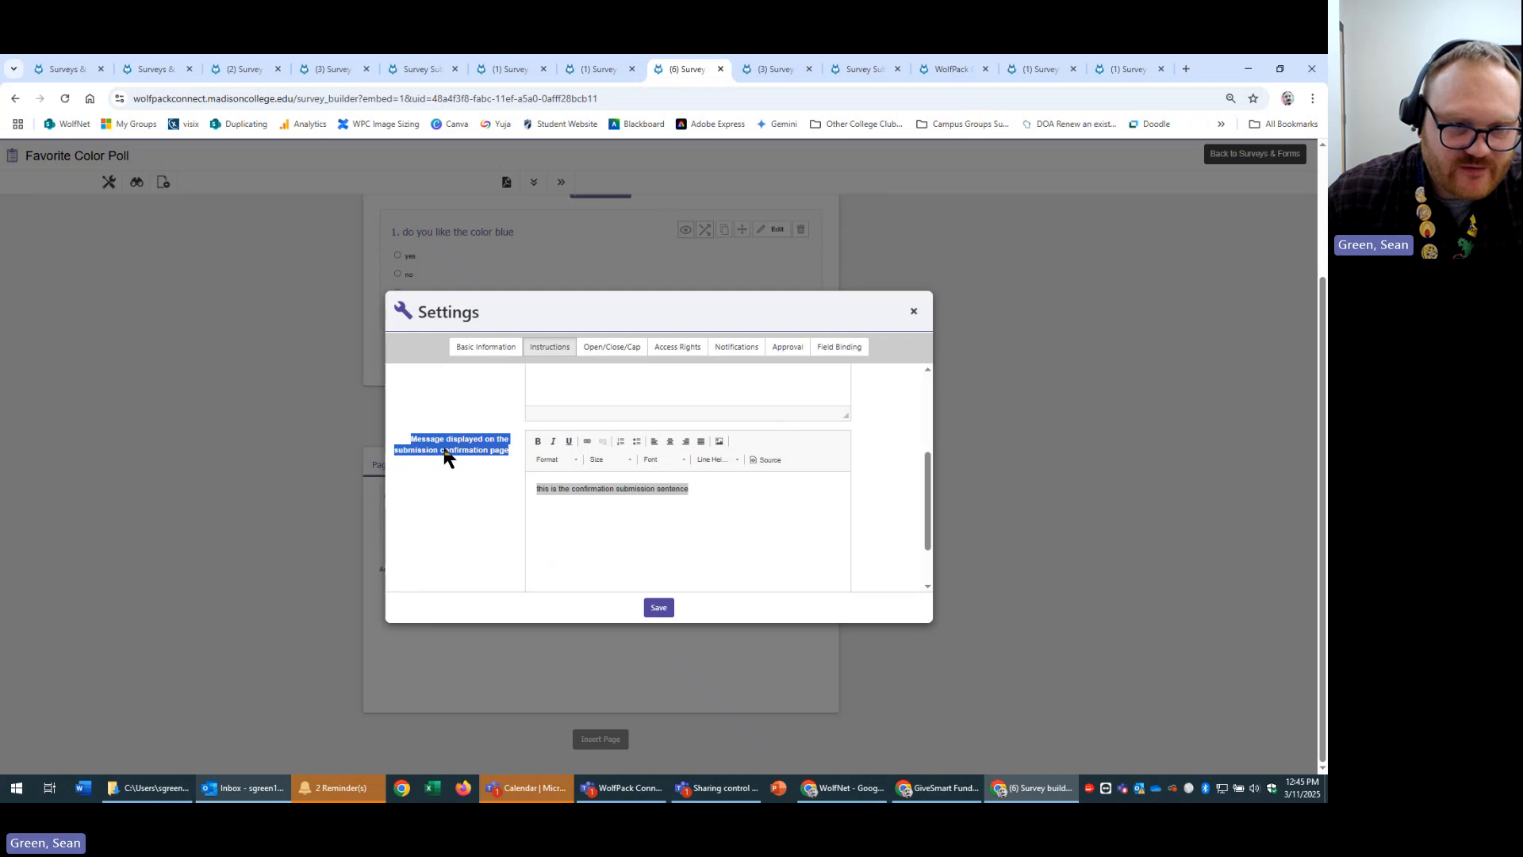
scroll(464, 469, up, 4)
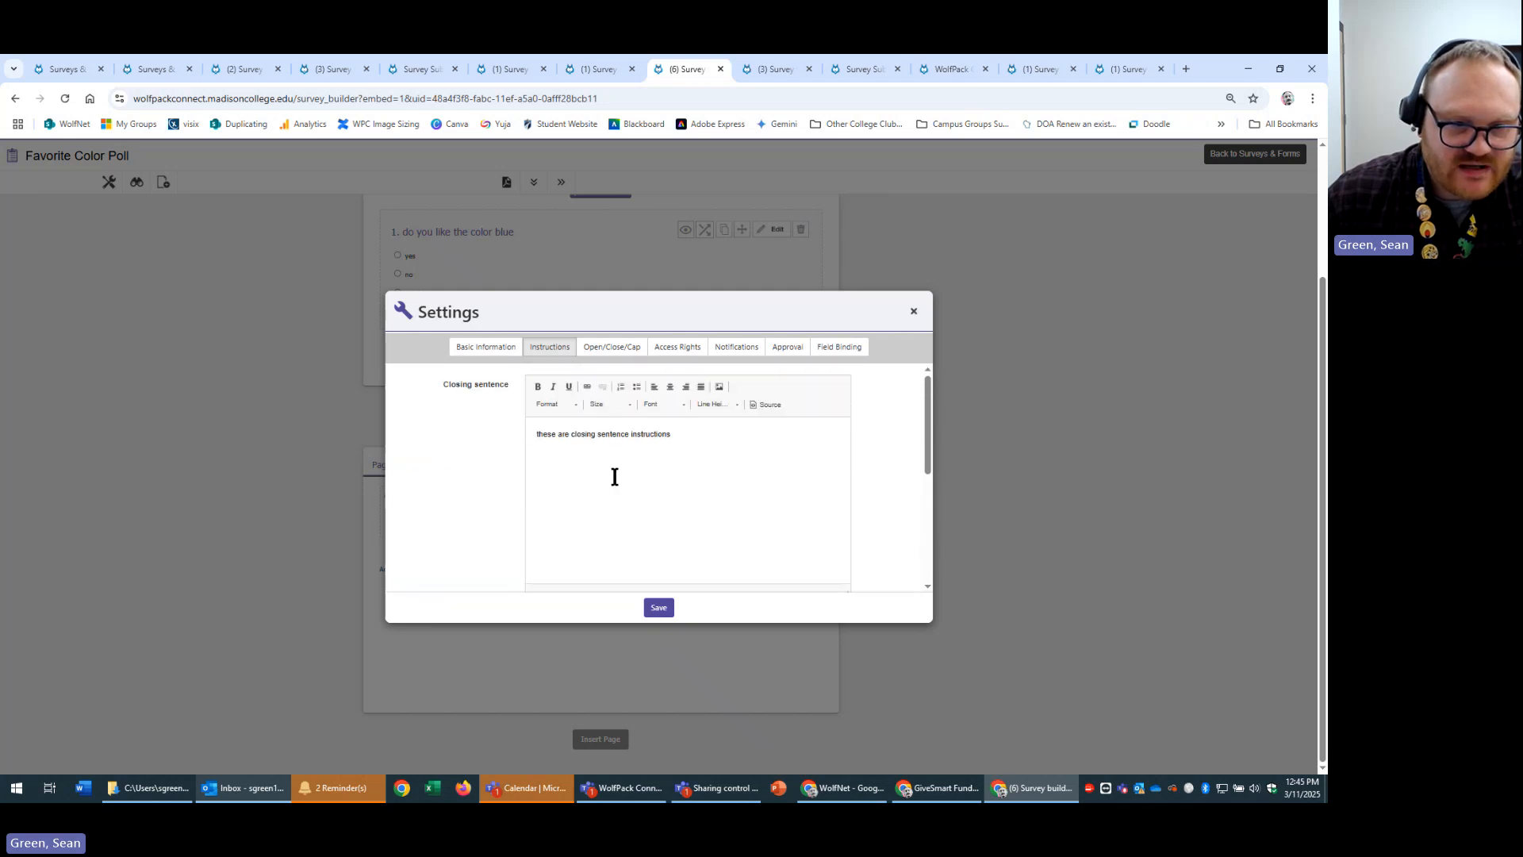
scroll(449, 509, down, 3)
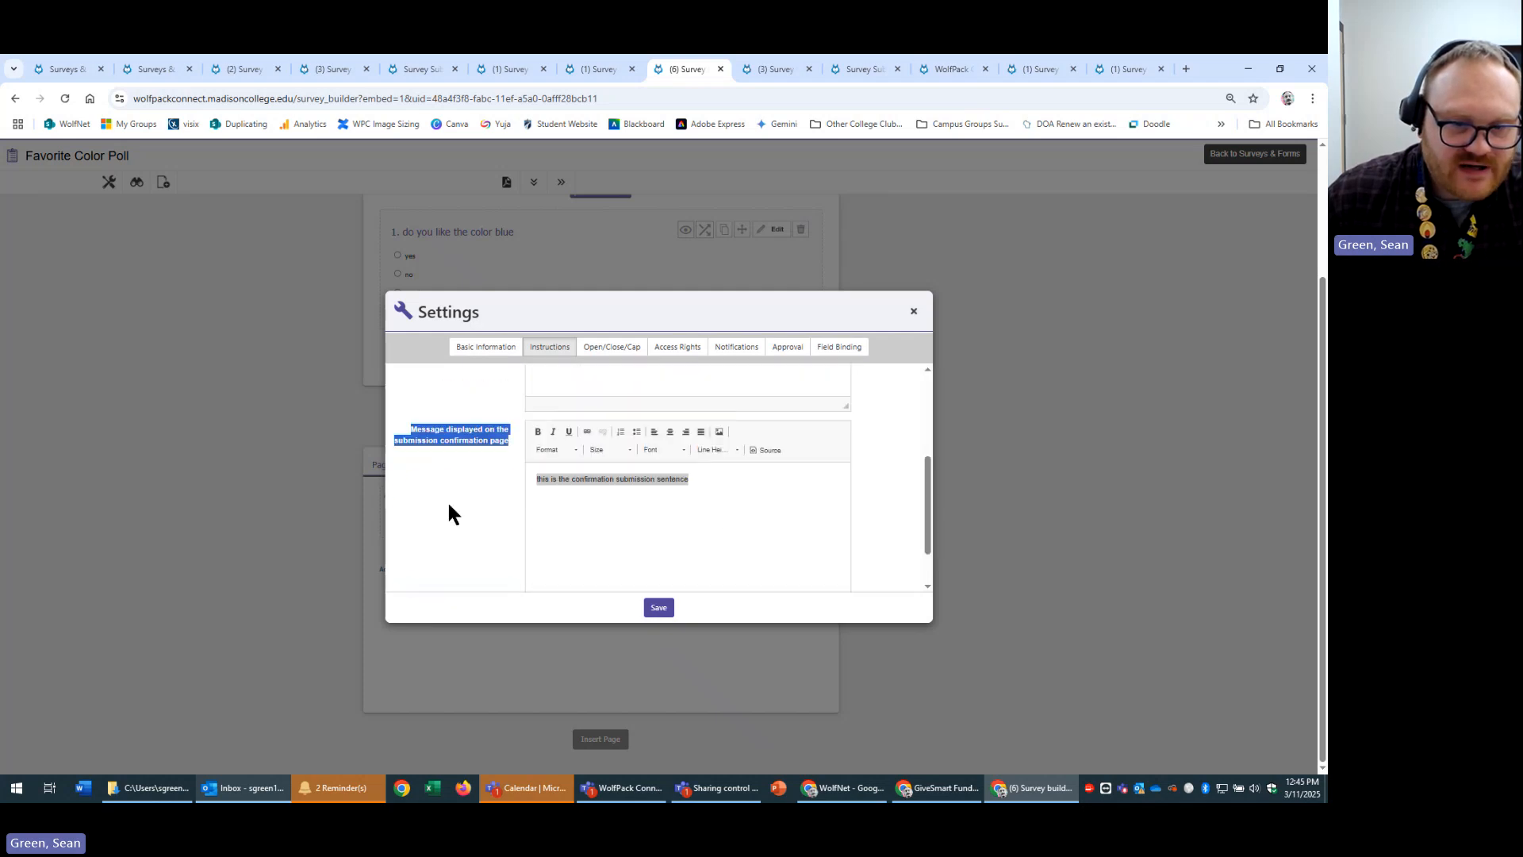
Review the poll's Basic Information text, then return to the Instructions tab's confirmation message.
click(479, 345)
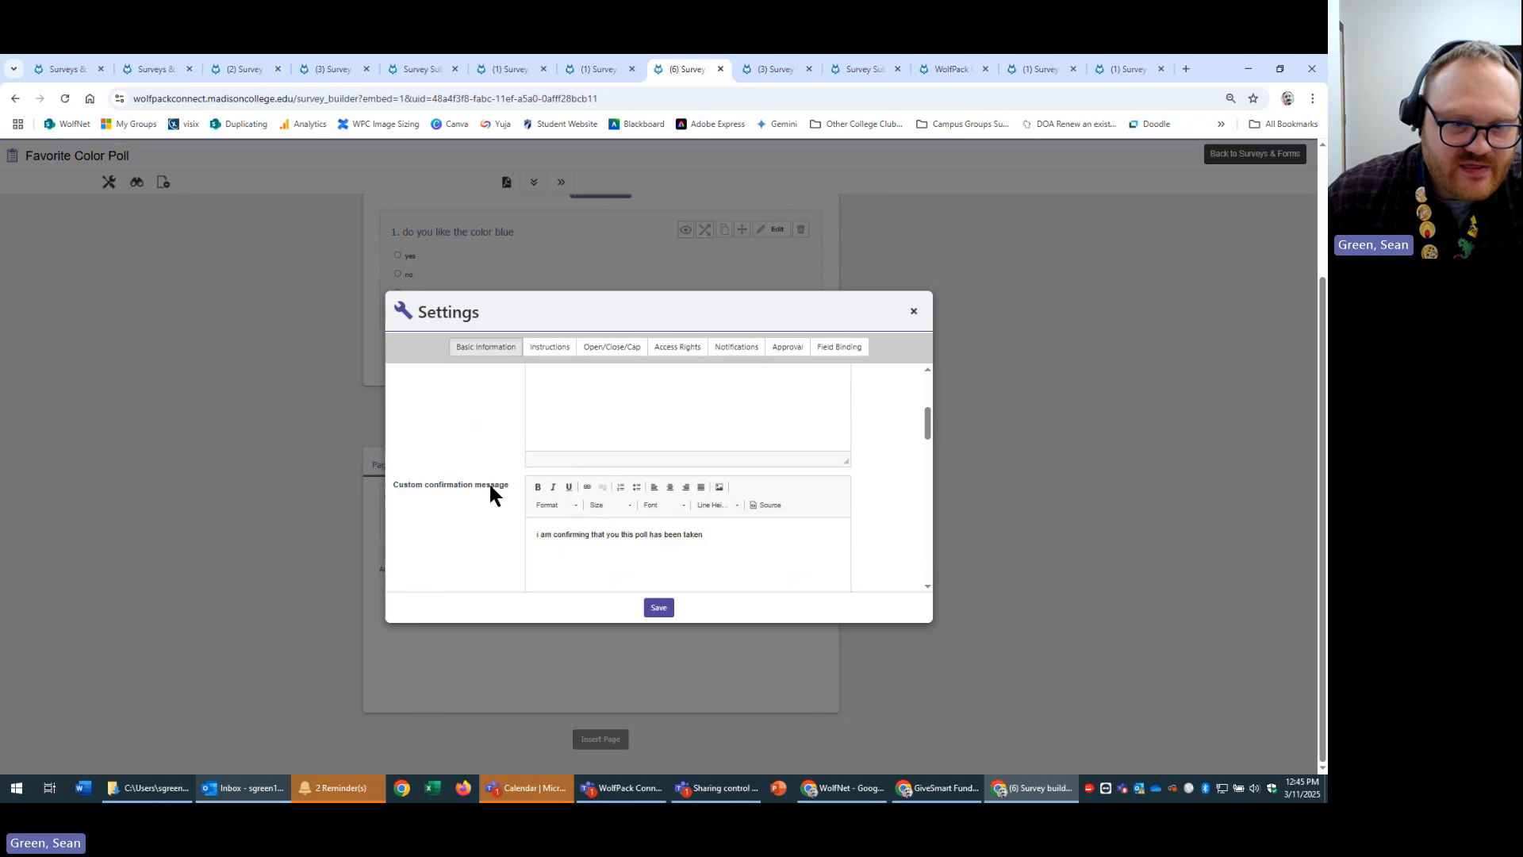
scroll(488, 483, down, 2)
scroll(555, 508, up, 1)
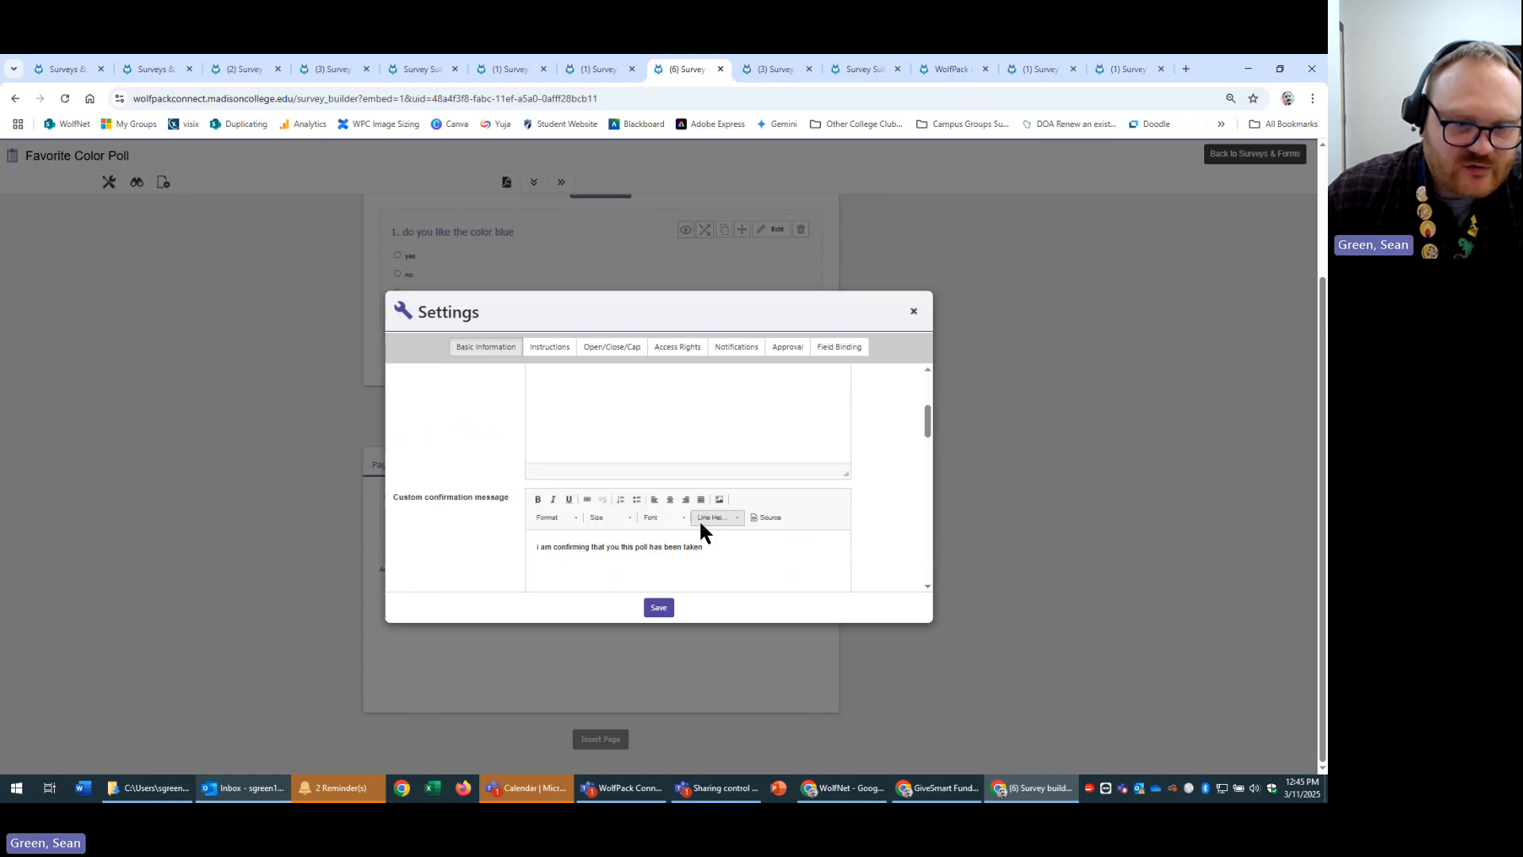
scroll(738, 548, down, 1)
drag(779, 520, 422, 469)
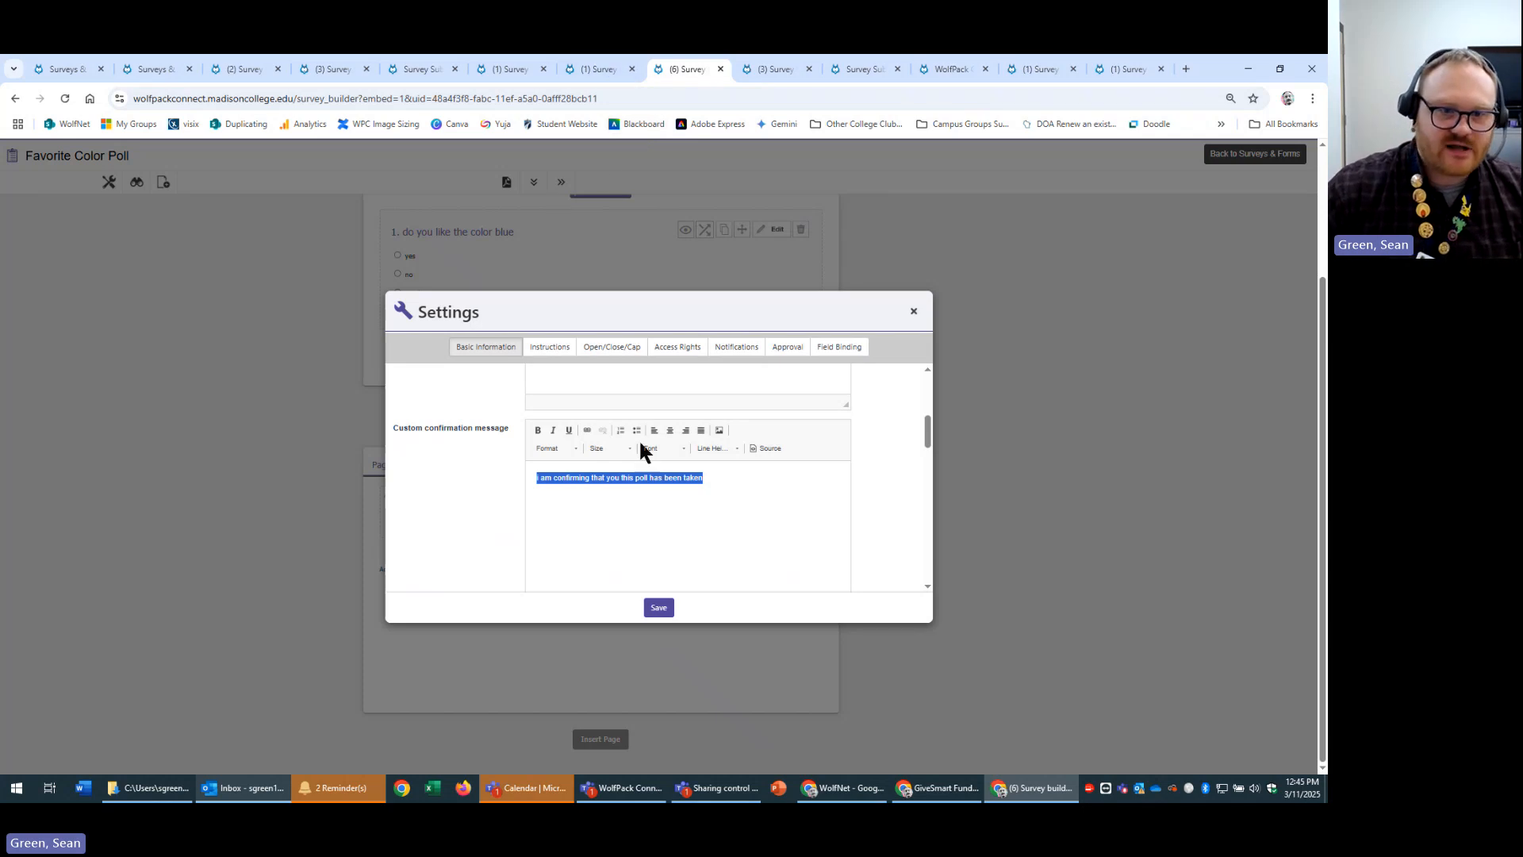
scroll(899, 483, down, 3)
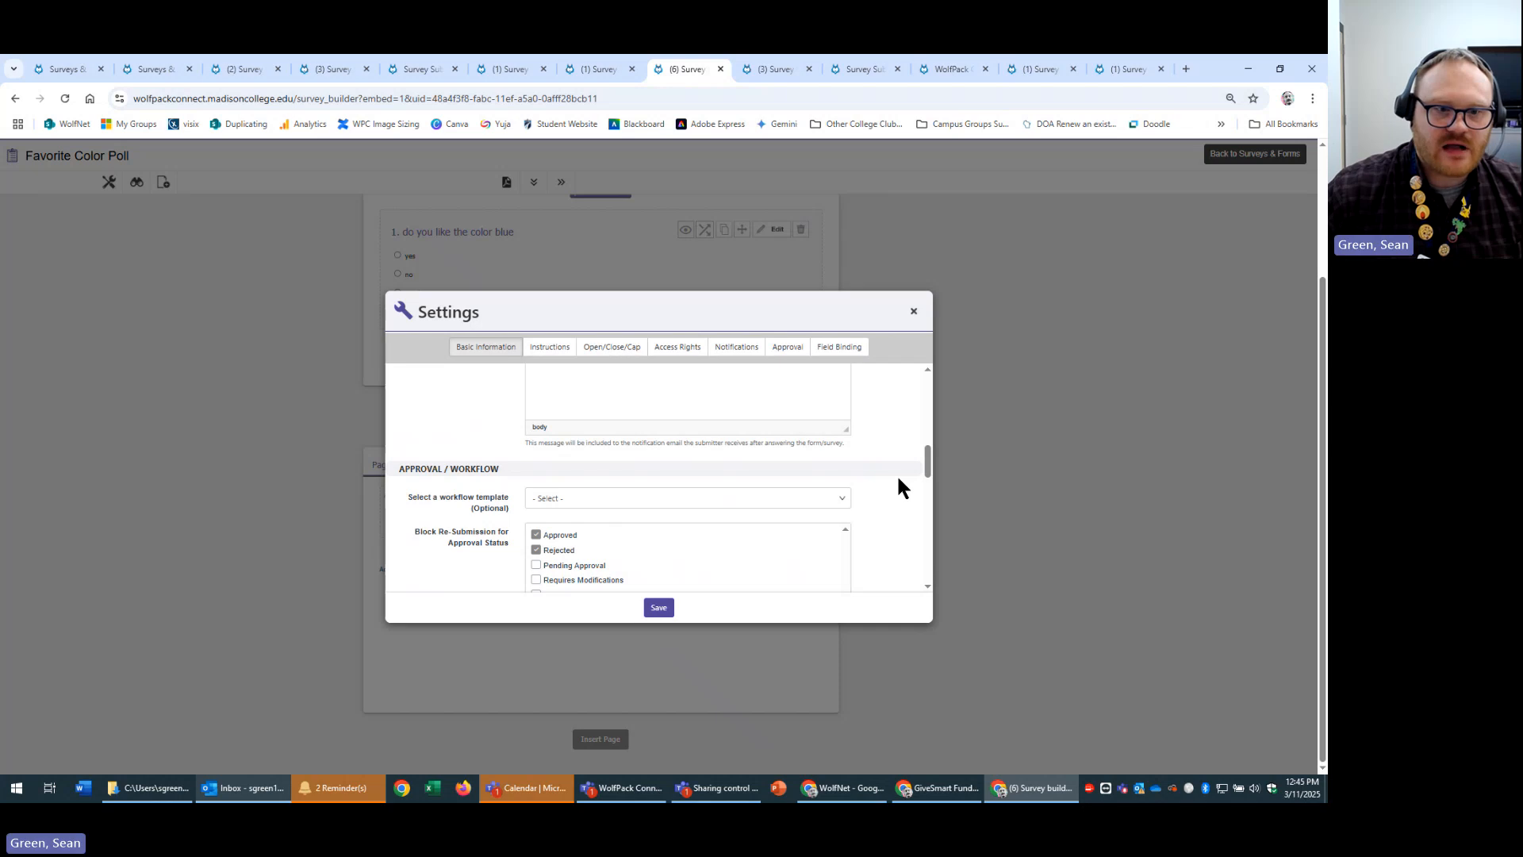
scroll(895, 472, up, 1)
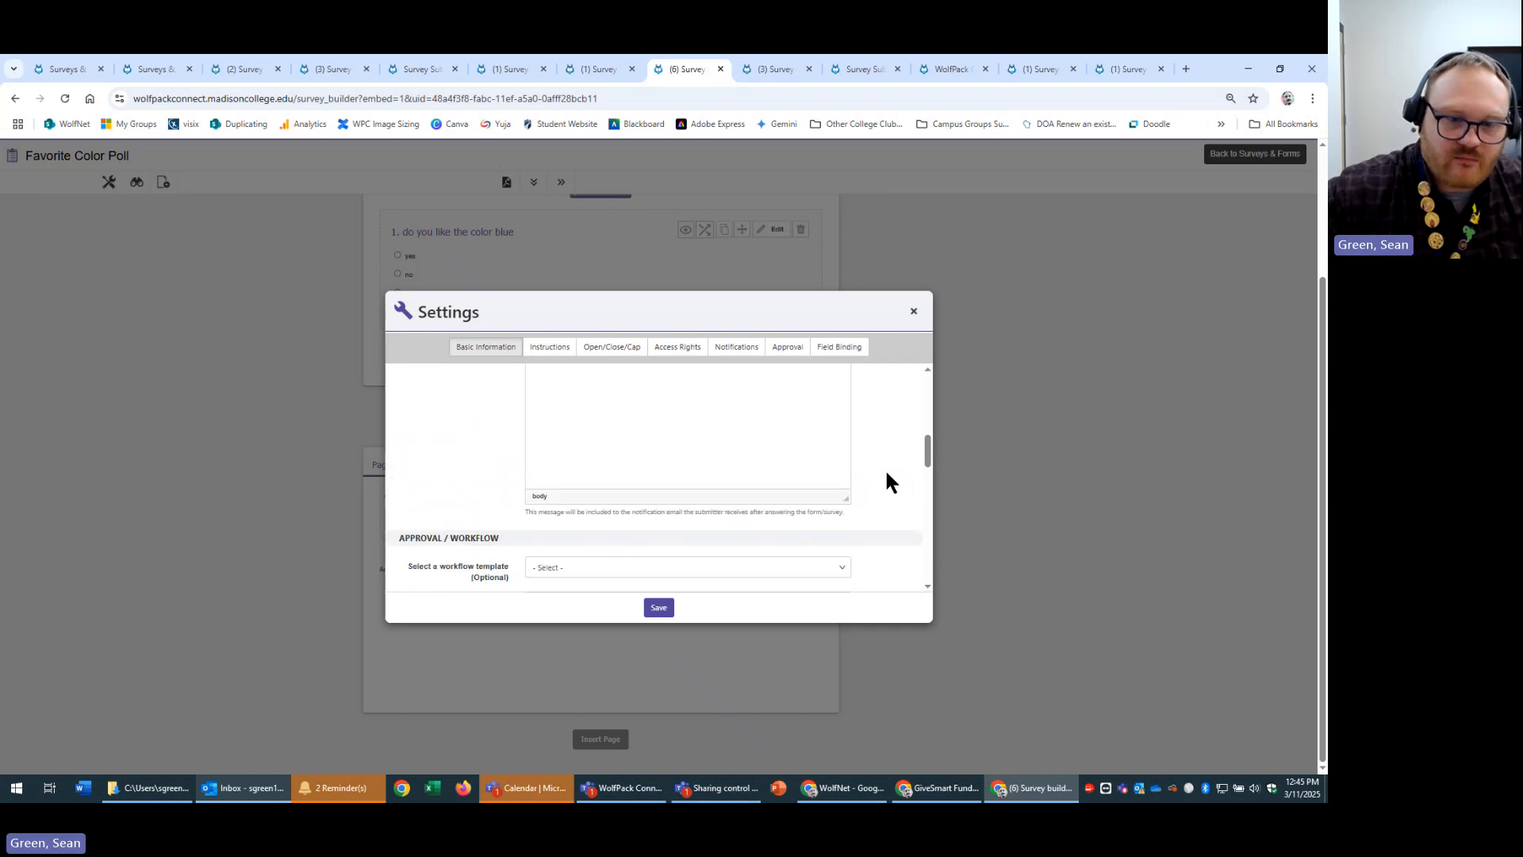
click(548, 350)
scroll(489, 459, down, 1)
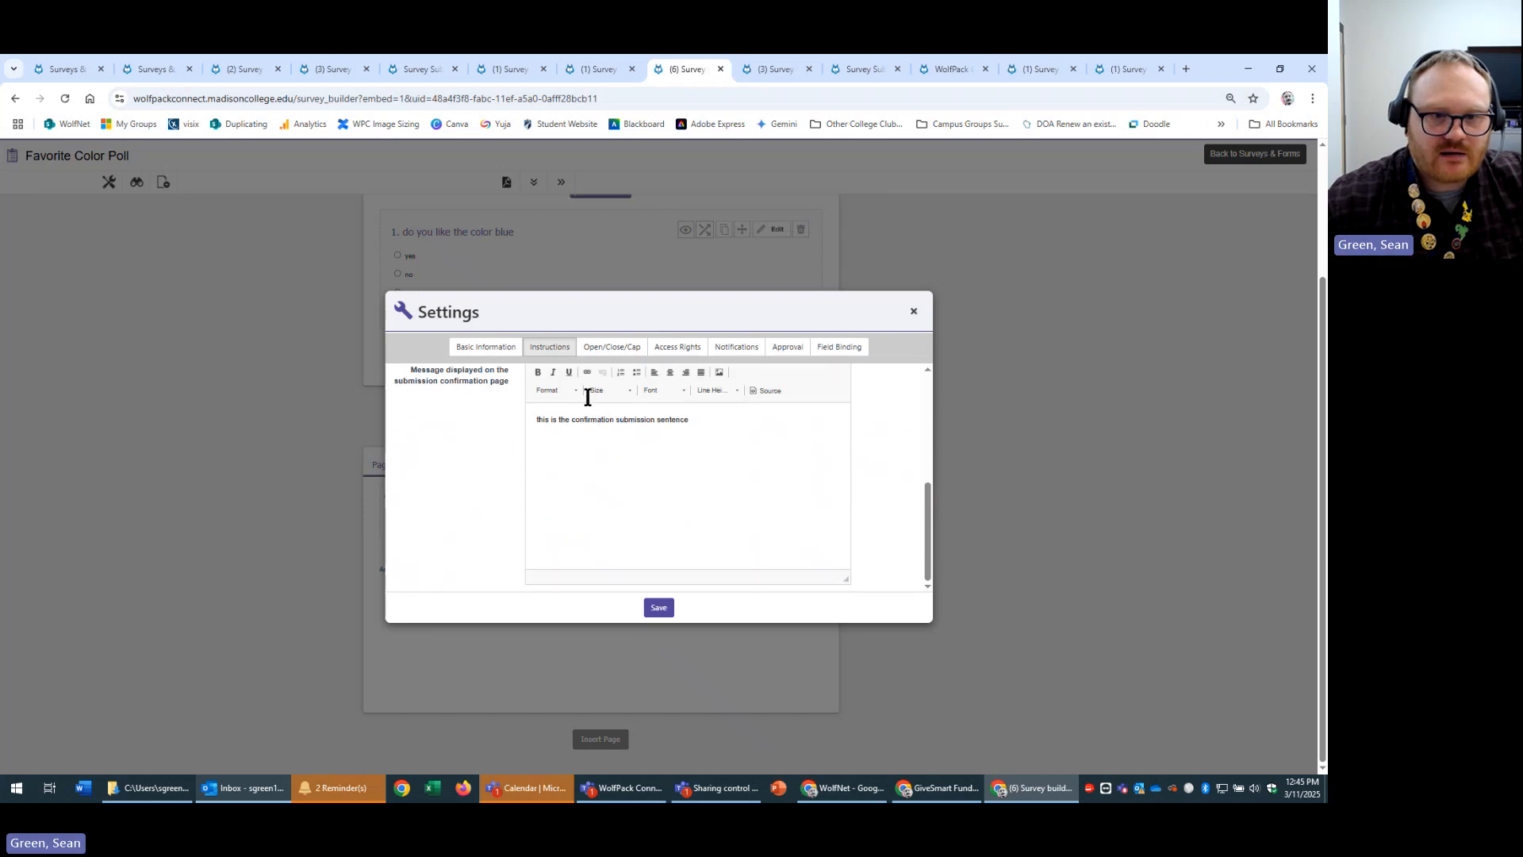
On the Open/Close/Cap tab, leave dates and times unset and cap responses at 20.
click(611, 349)
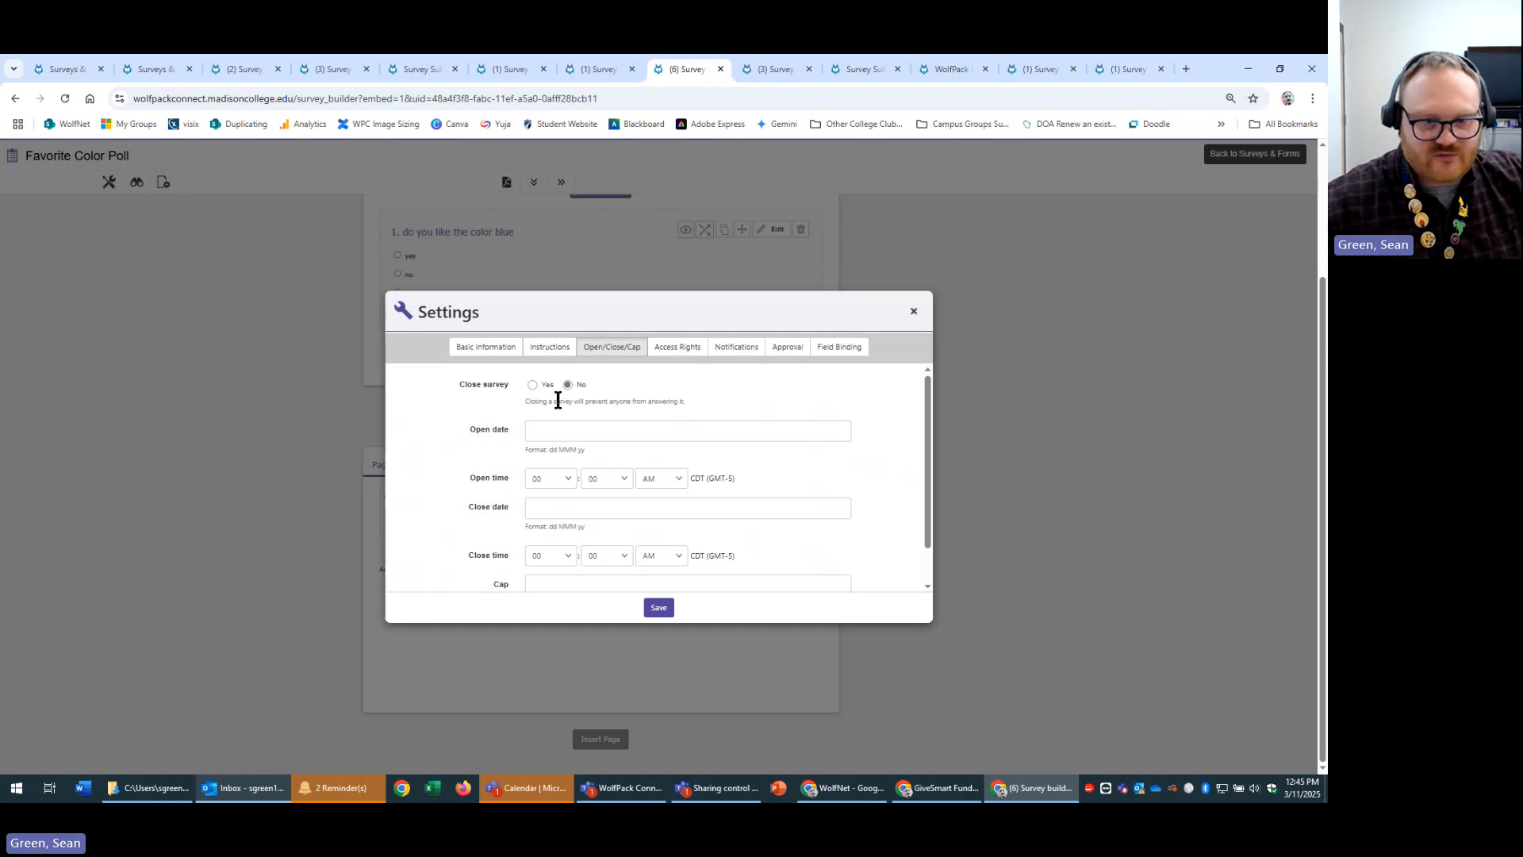
scroll(797, 428, down, 1)
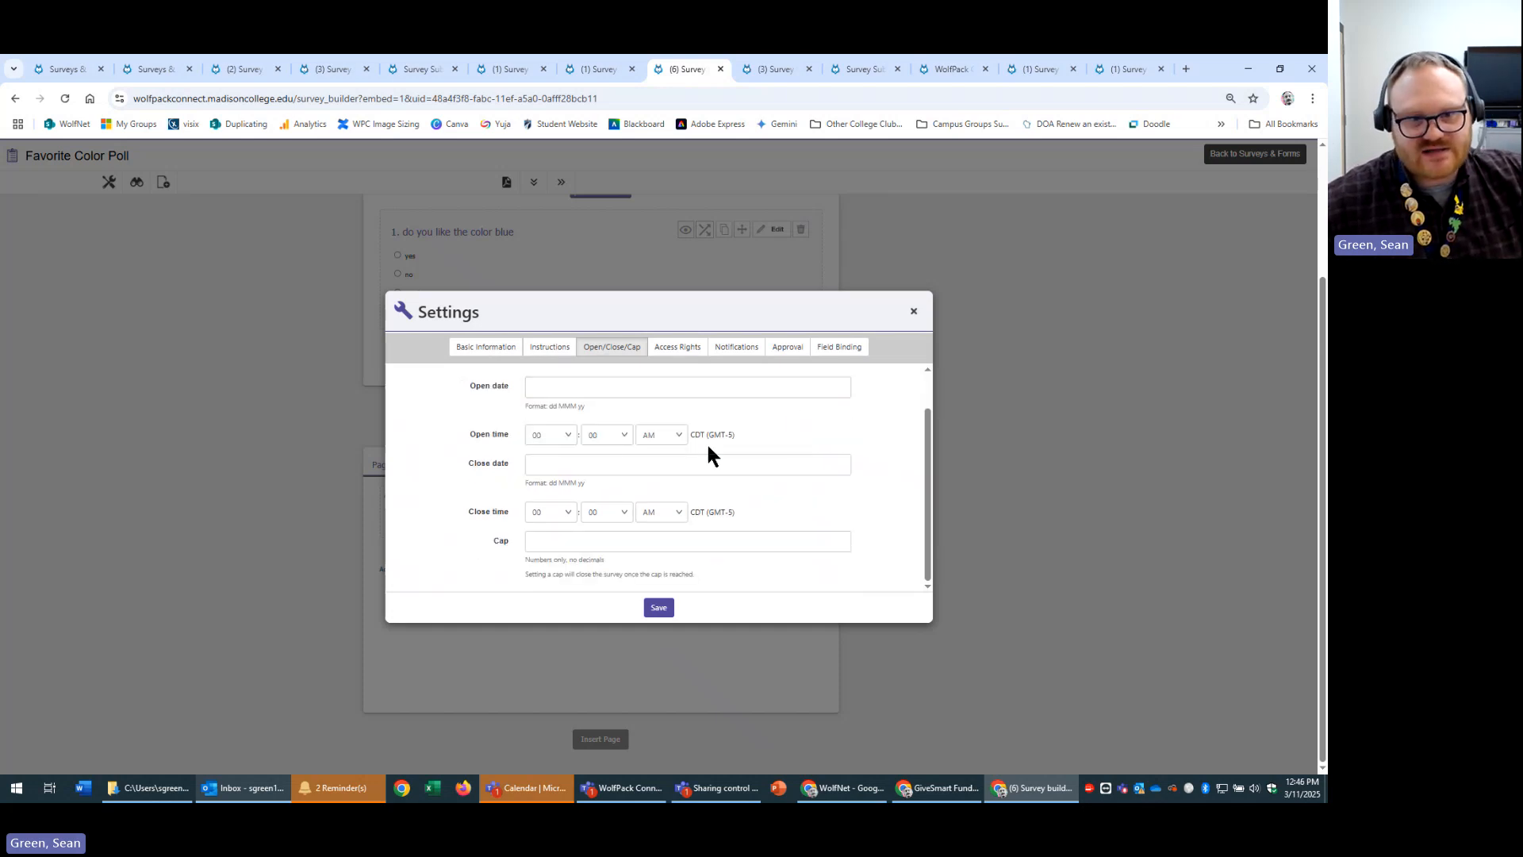
click(722, 386)
click(786, 421)
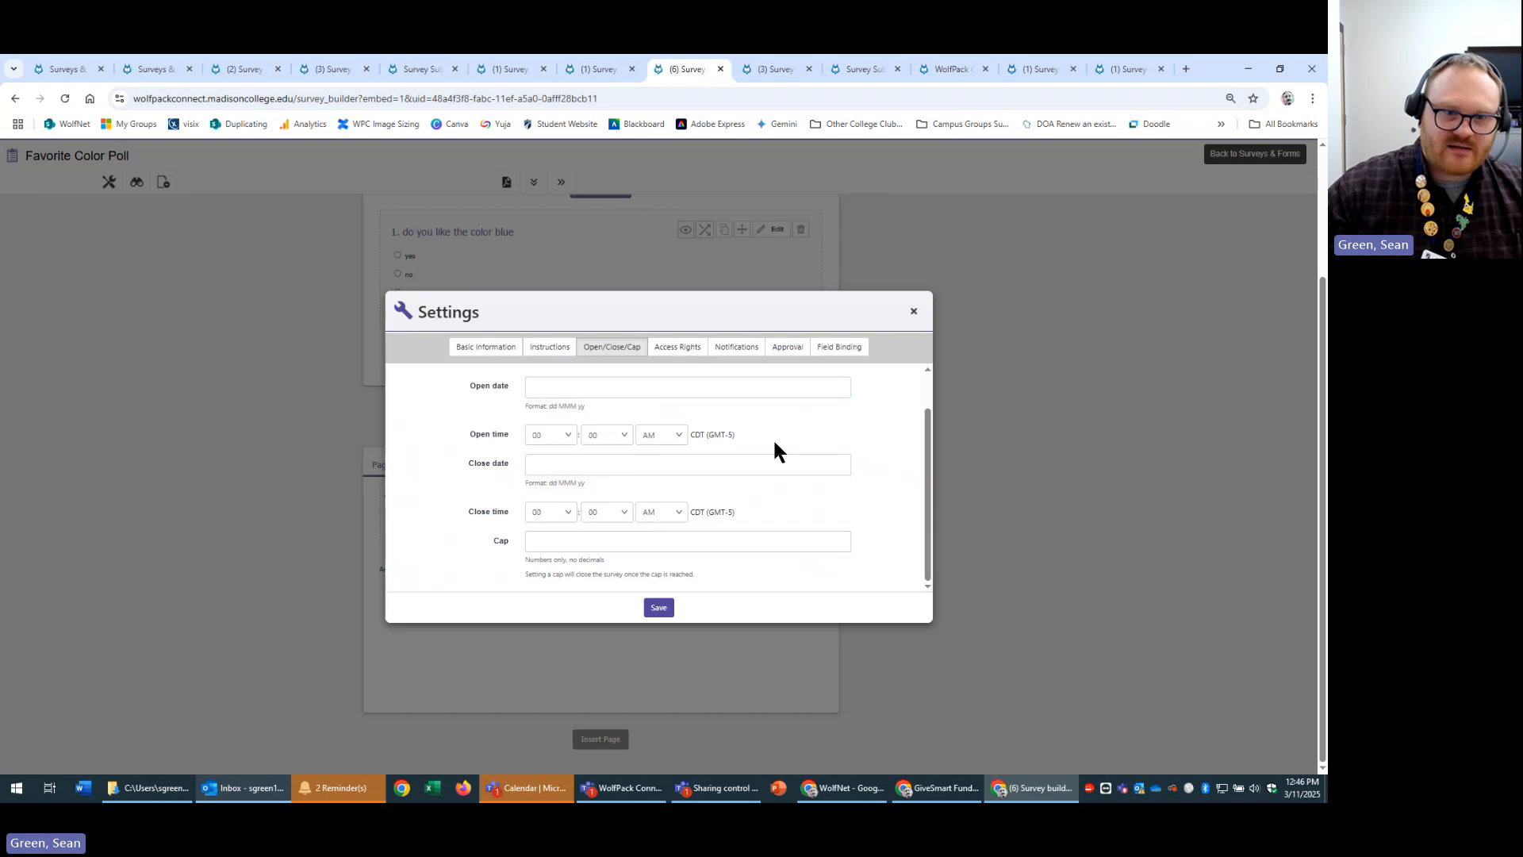
click(557, 512)
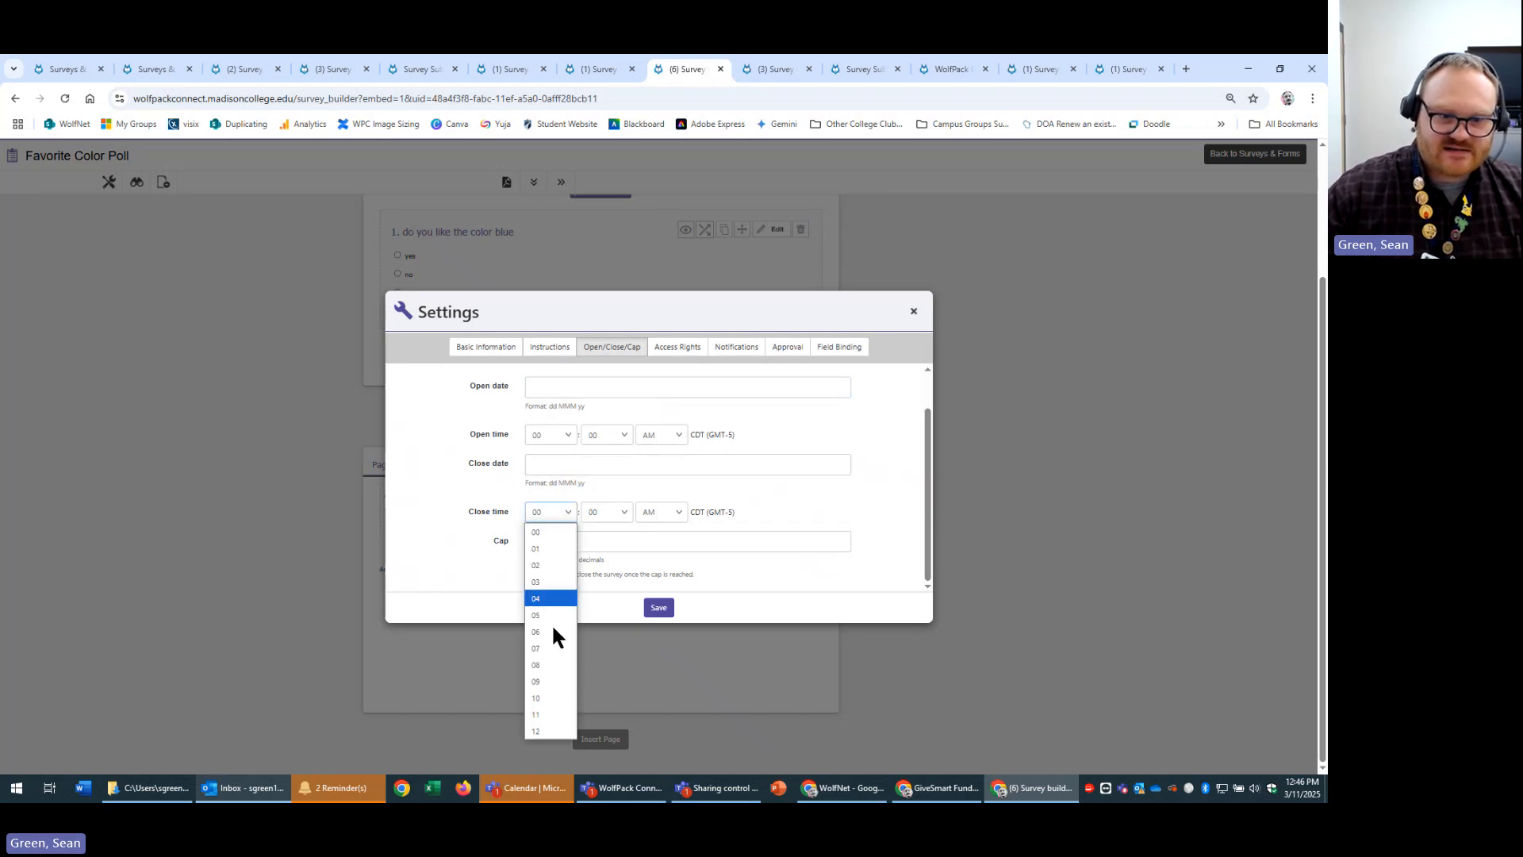
click(786, 485)
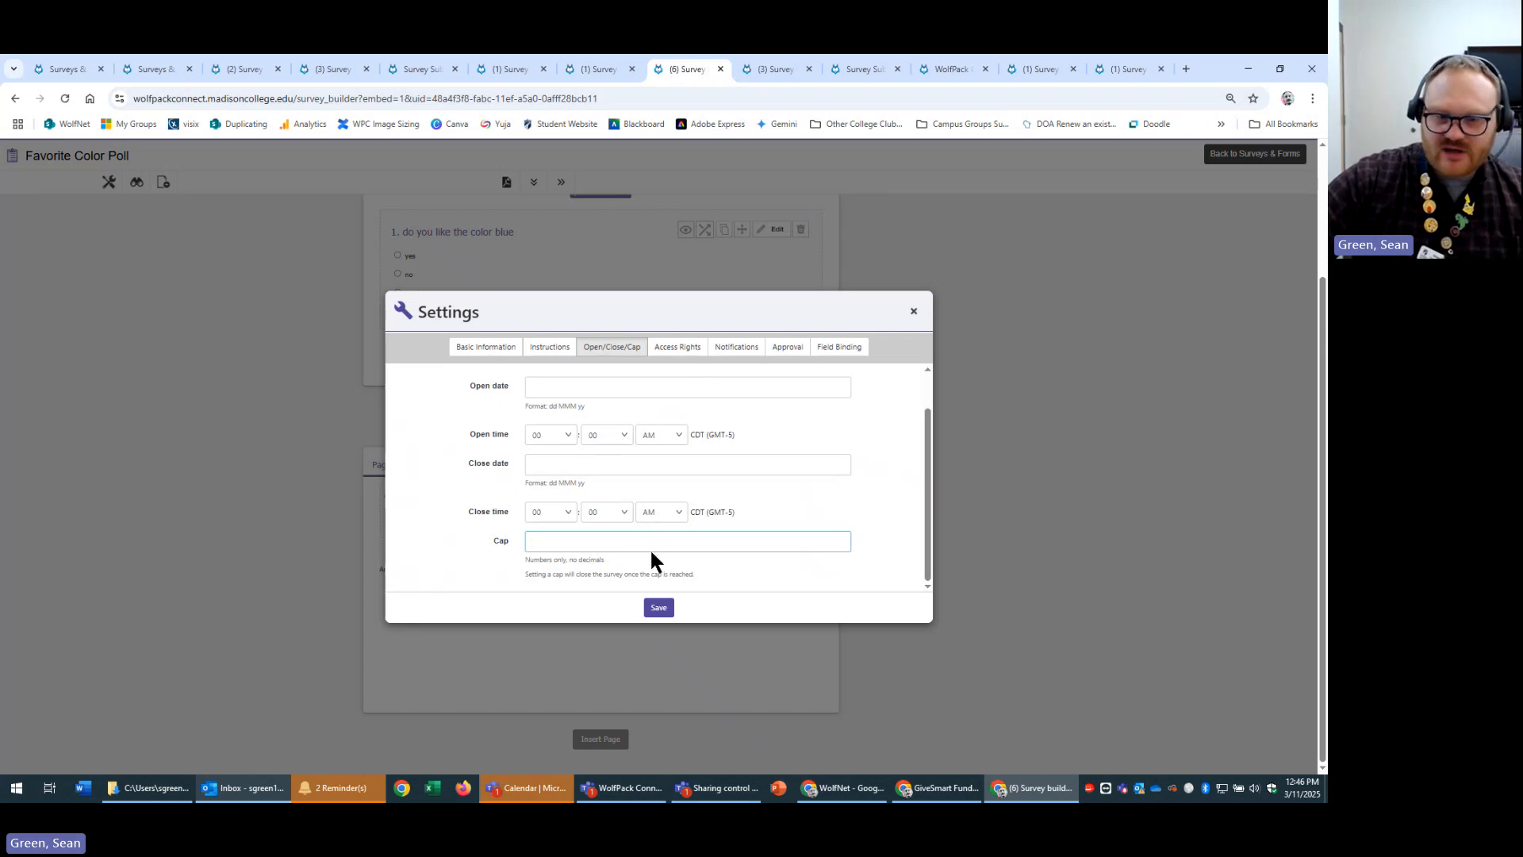
text(20)
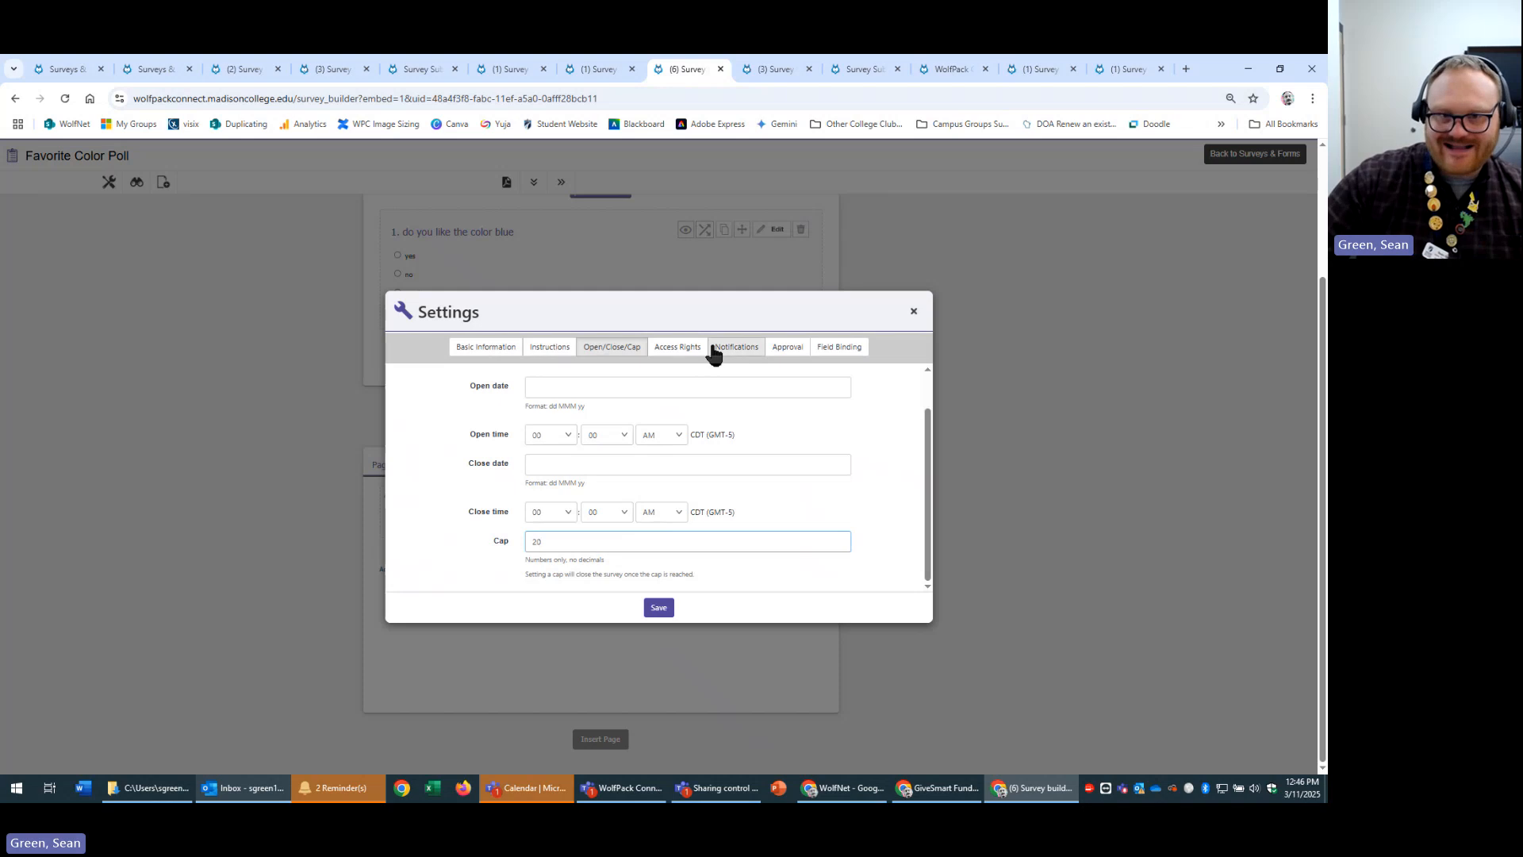
scroll(664, 448, up, 2)
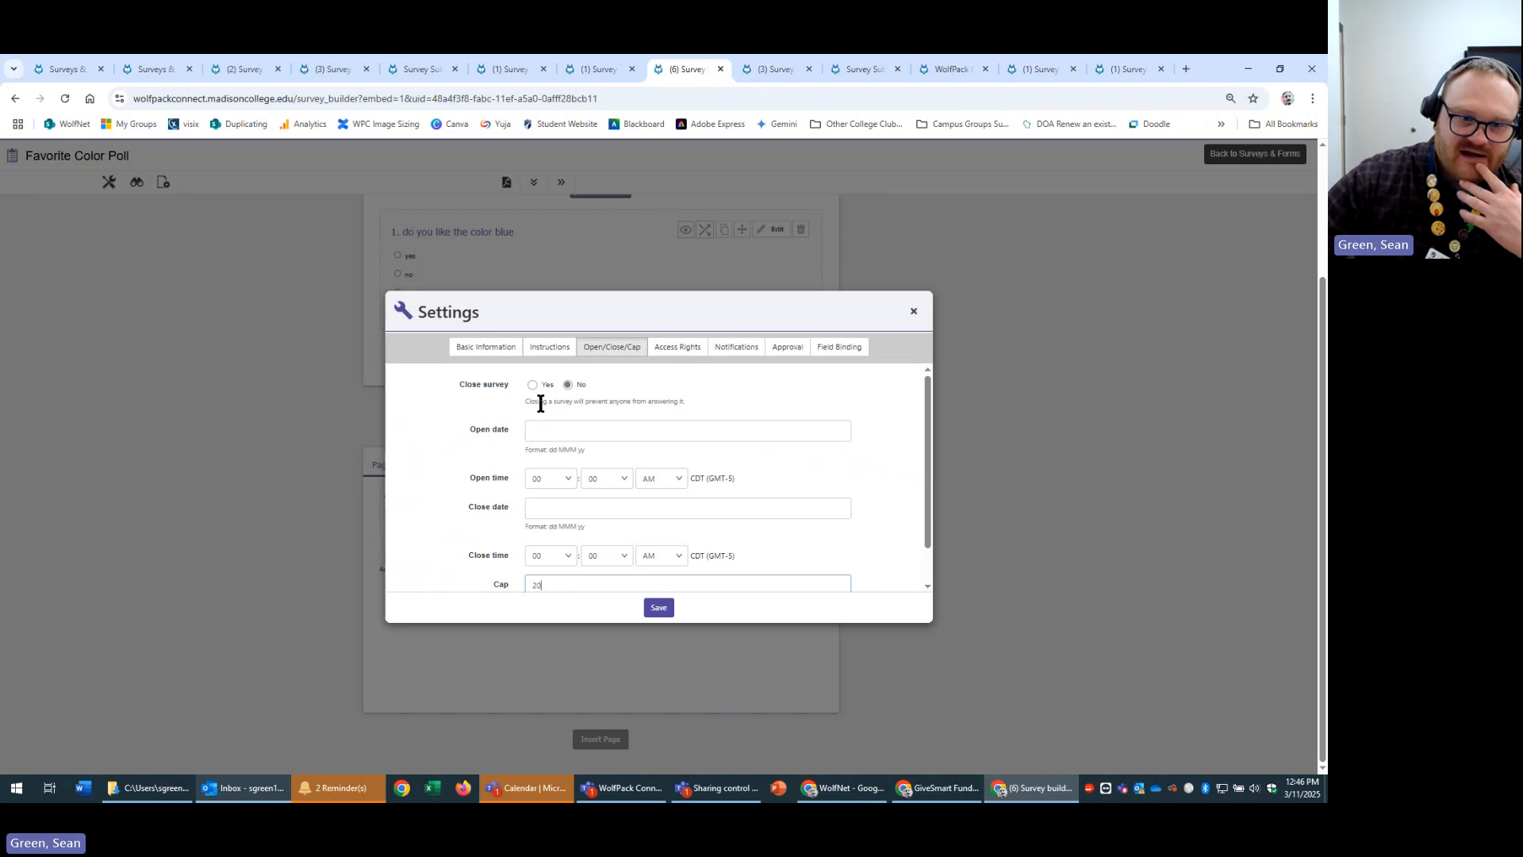
click(679, 354)
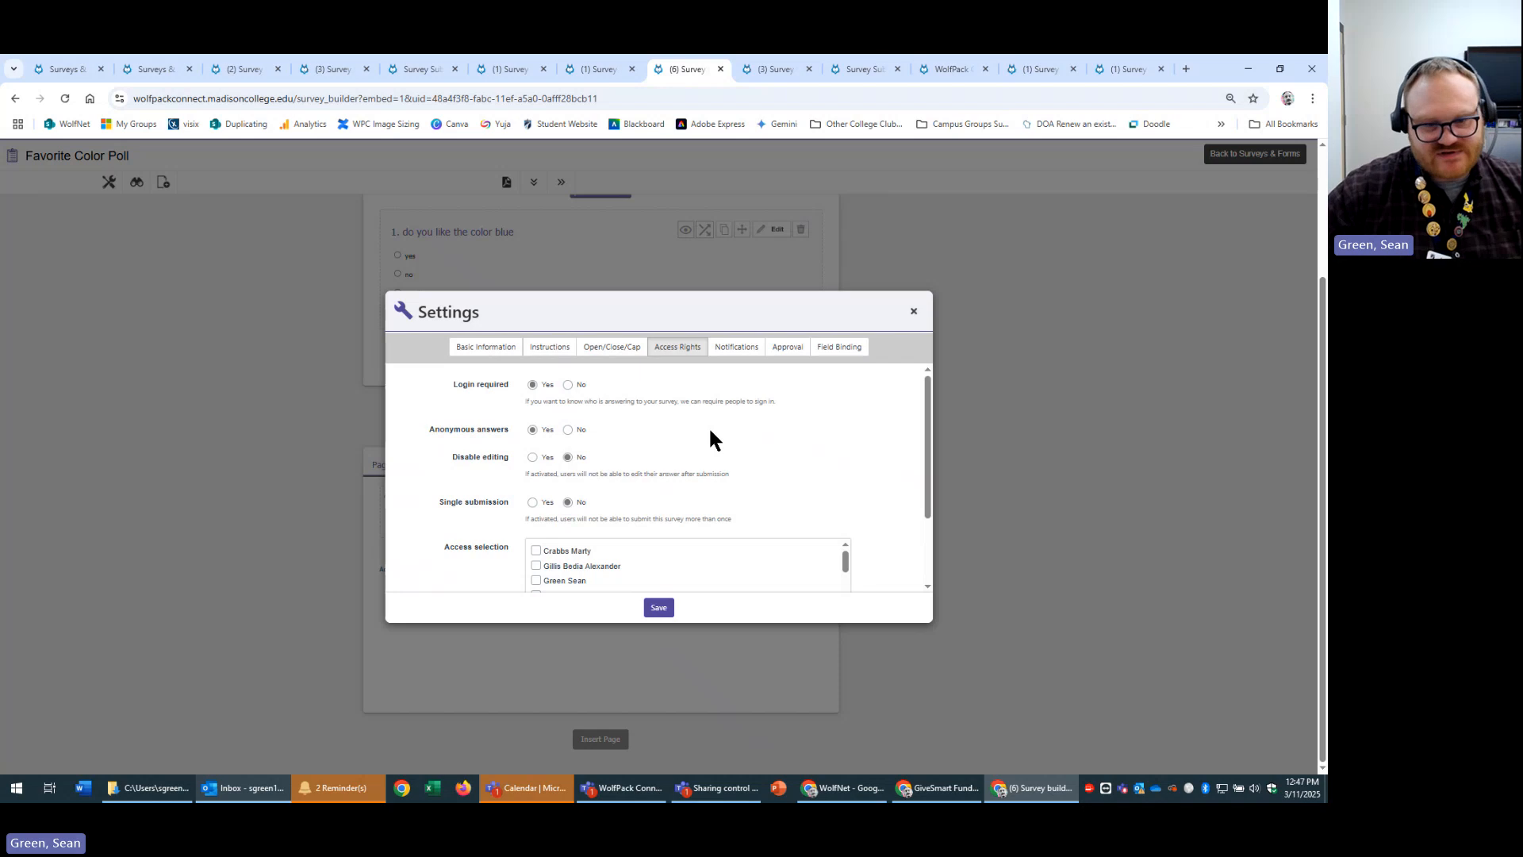
Switch to the other open Survey builder browser tab.
click(581, 69)
Check the Math Quiz submissions, then go back and open the Favorite Color Poll's 10 submissions.
click(82, 70)
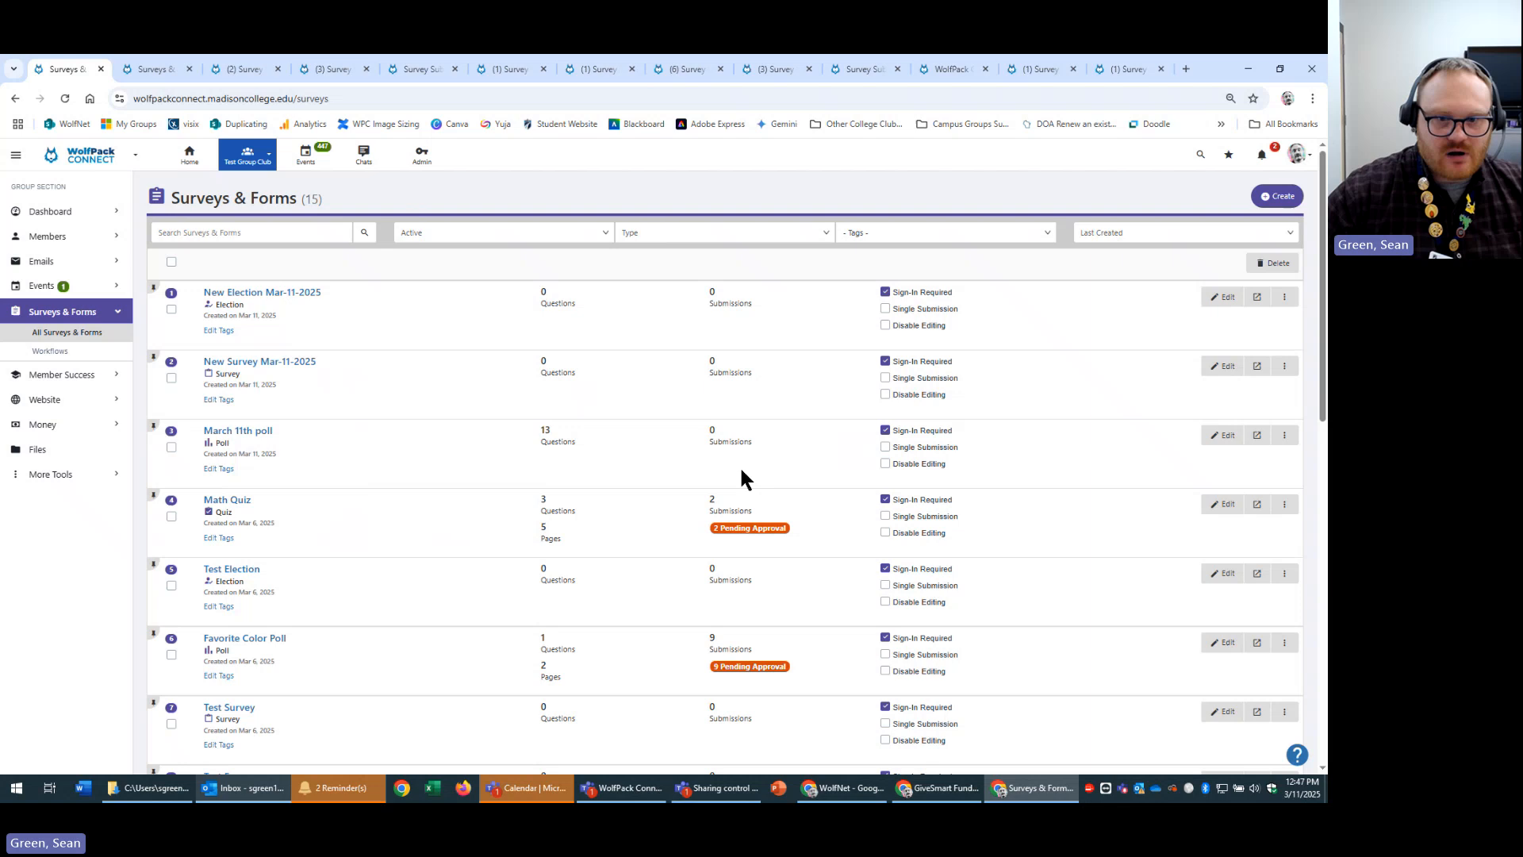
click(226, 501)
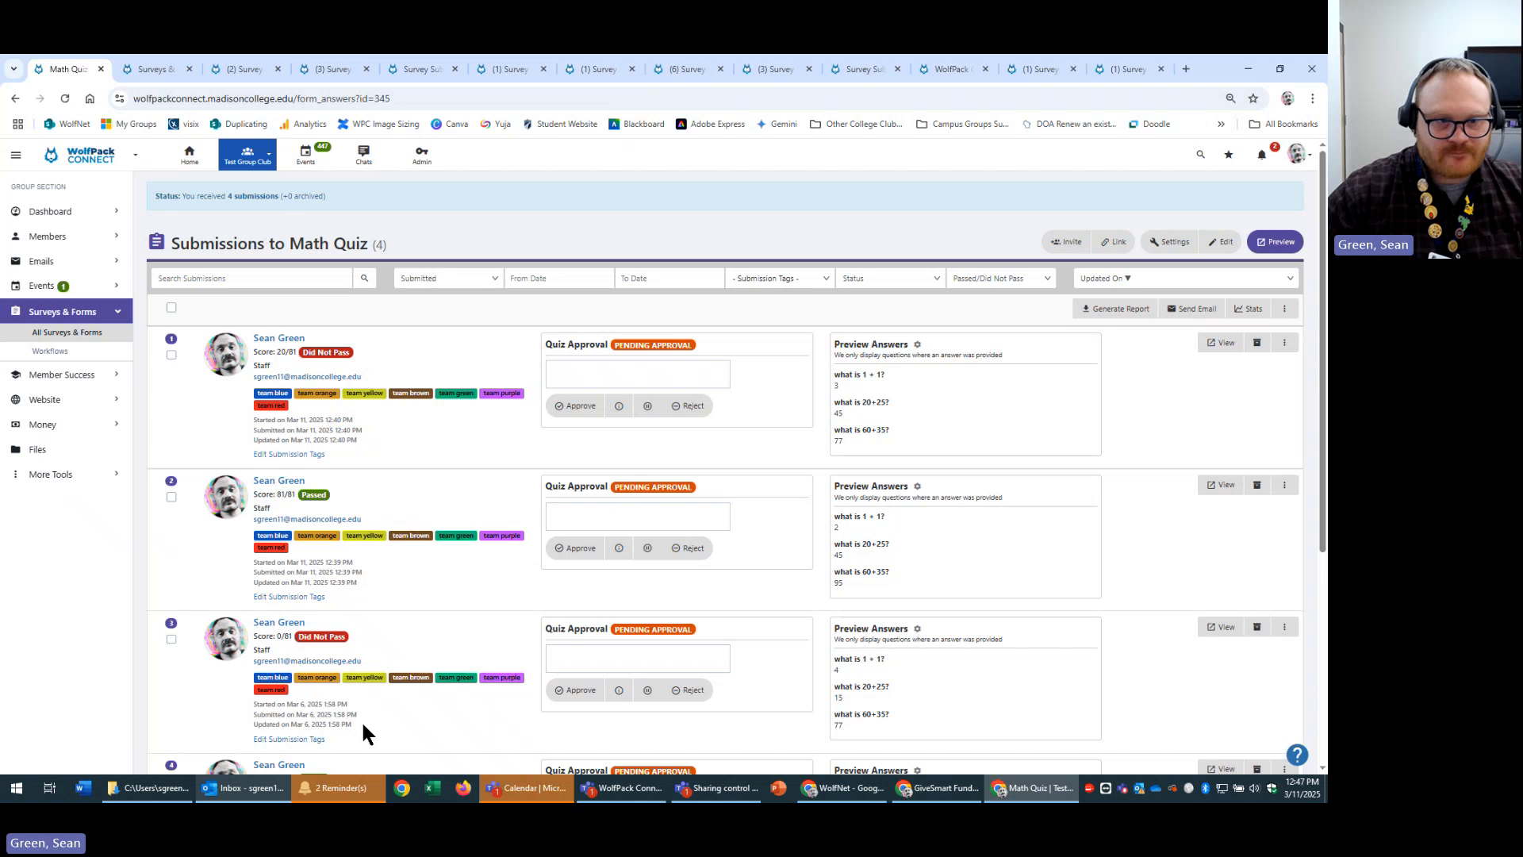
click(16, 98)
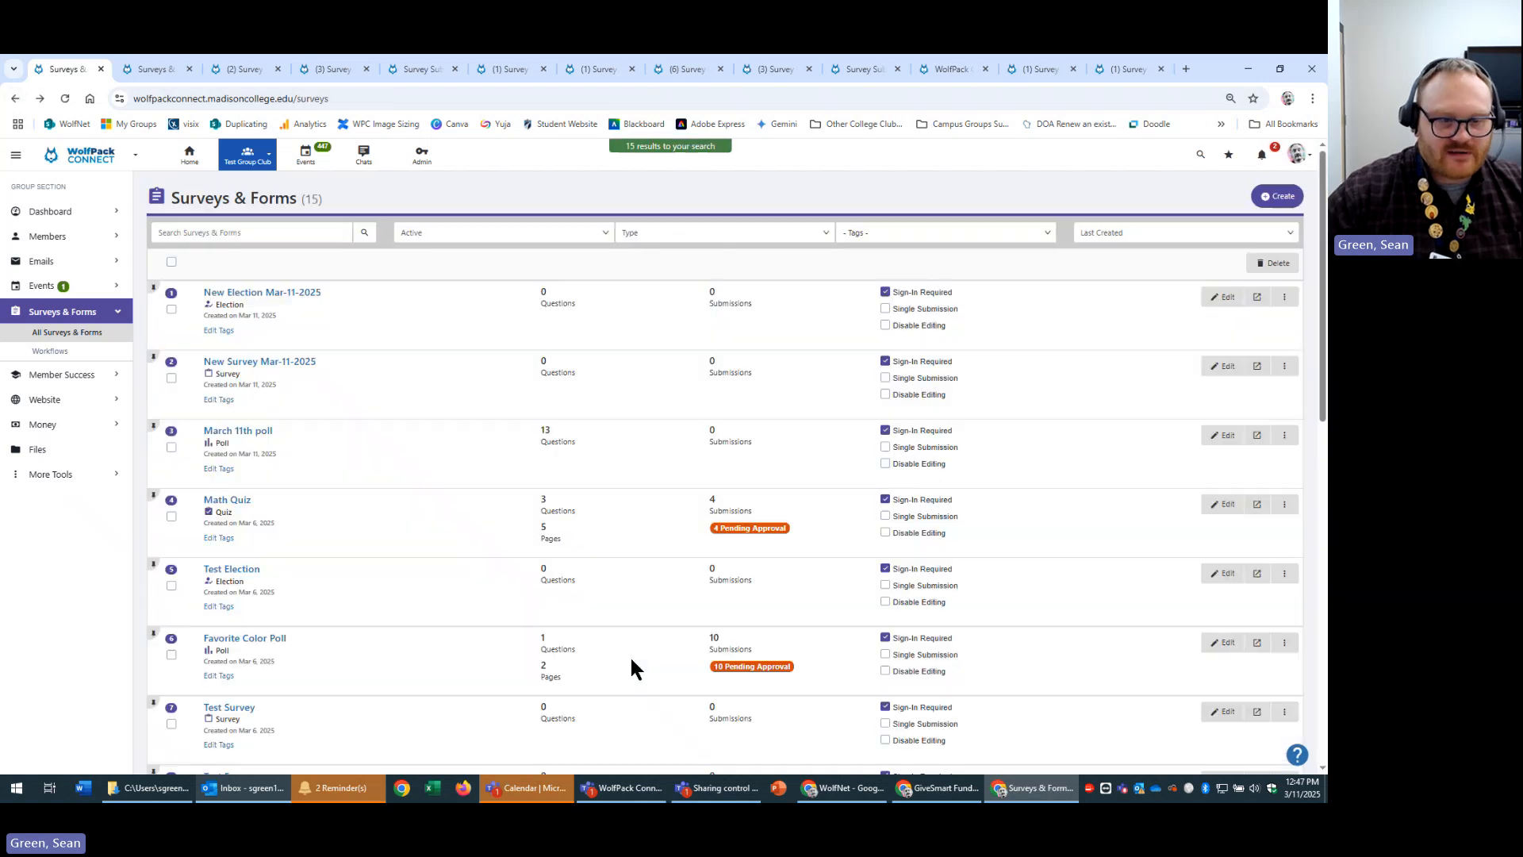
click(280, 570)
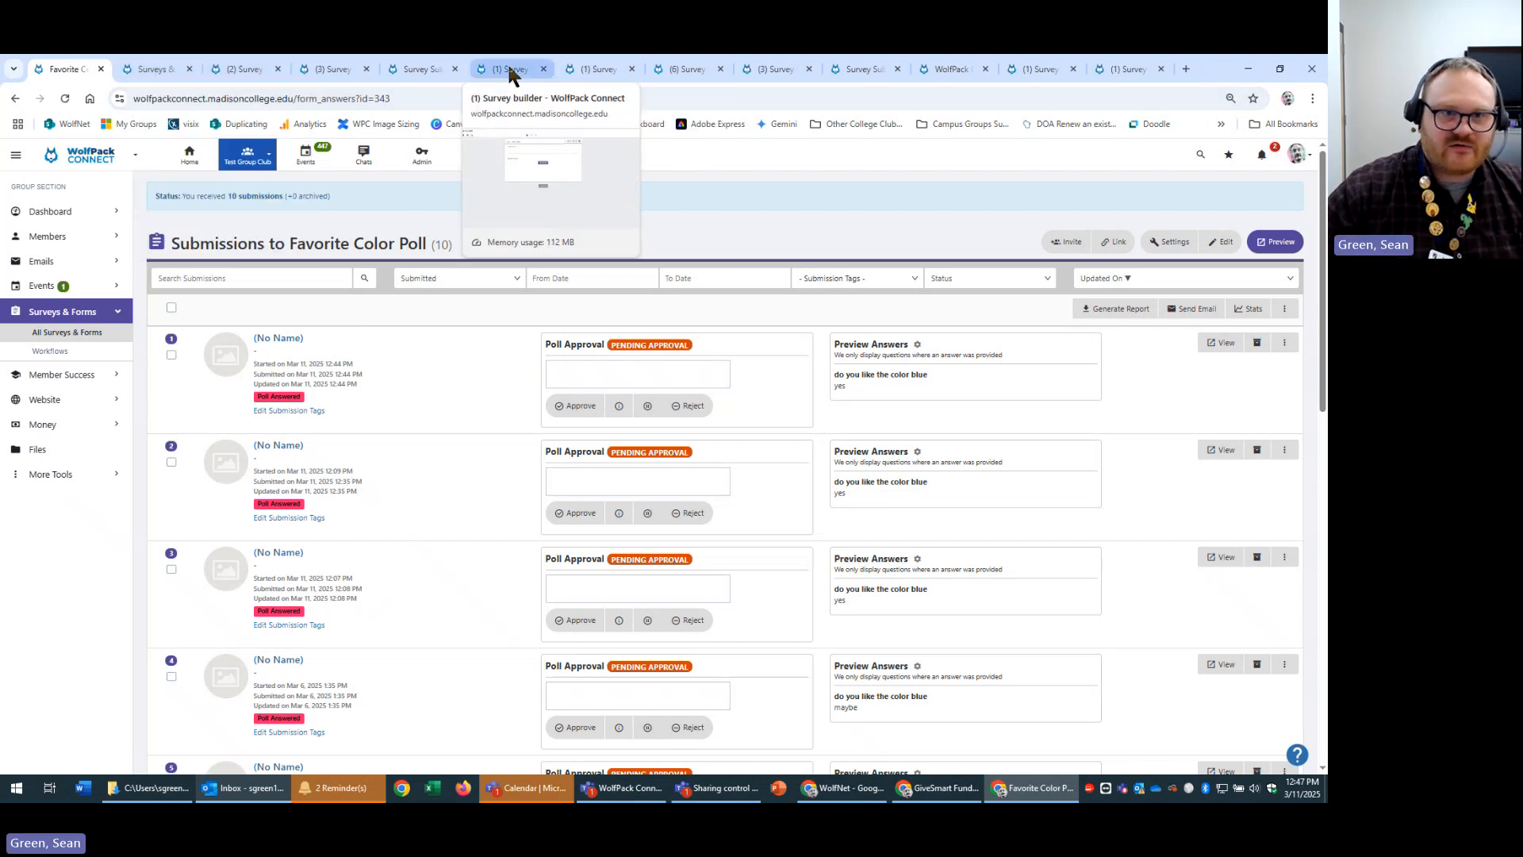
Move through the open builder tabs, closing an unneeded submissions page, and return to the poll's settings.
click(583, 69)
click(454, 69)
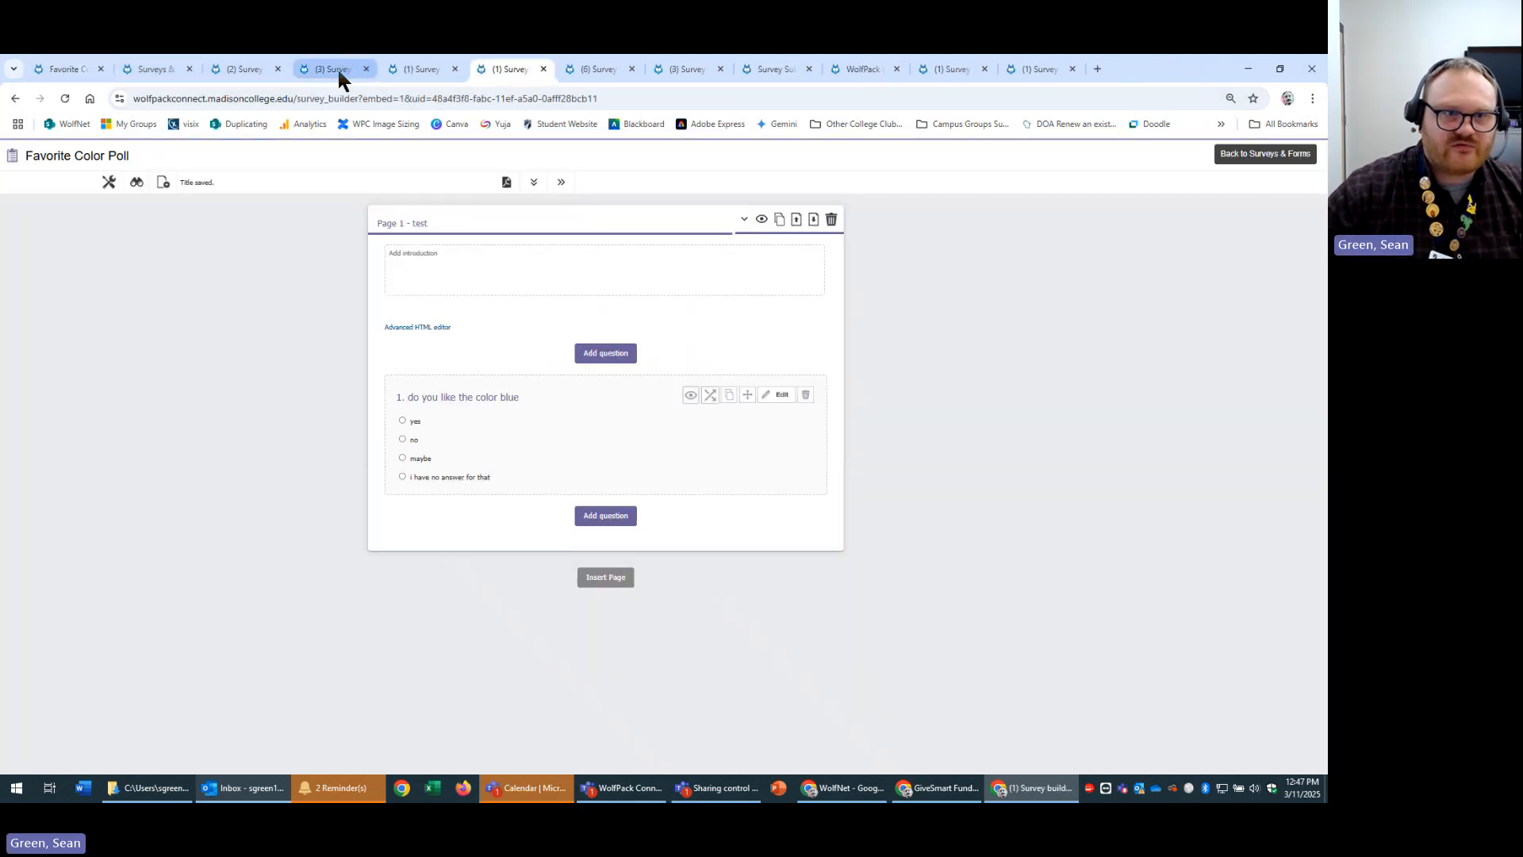
click(279, 70)
click(155, 69)
click(595, 69)
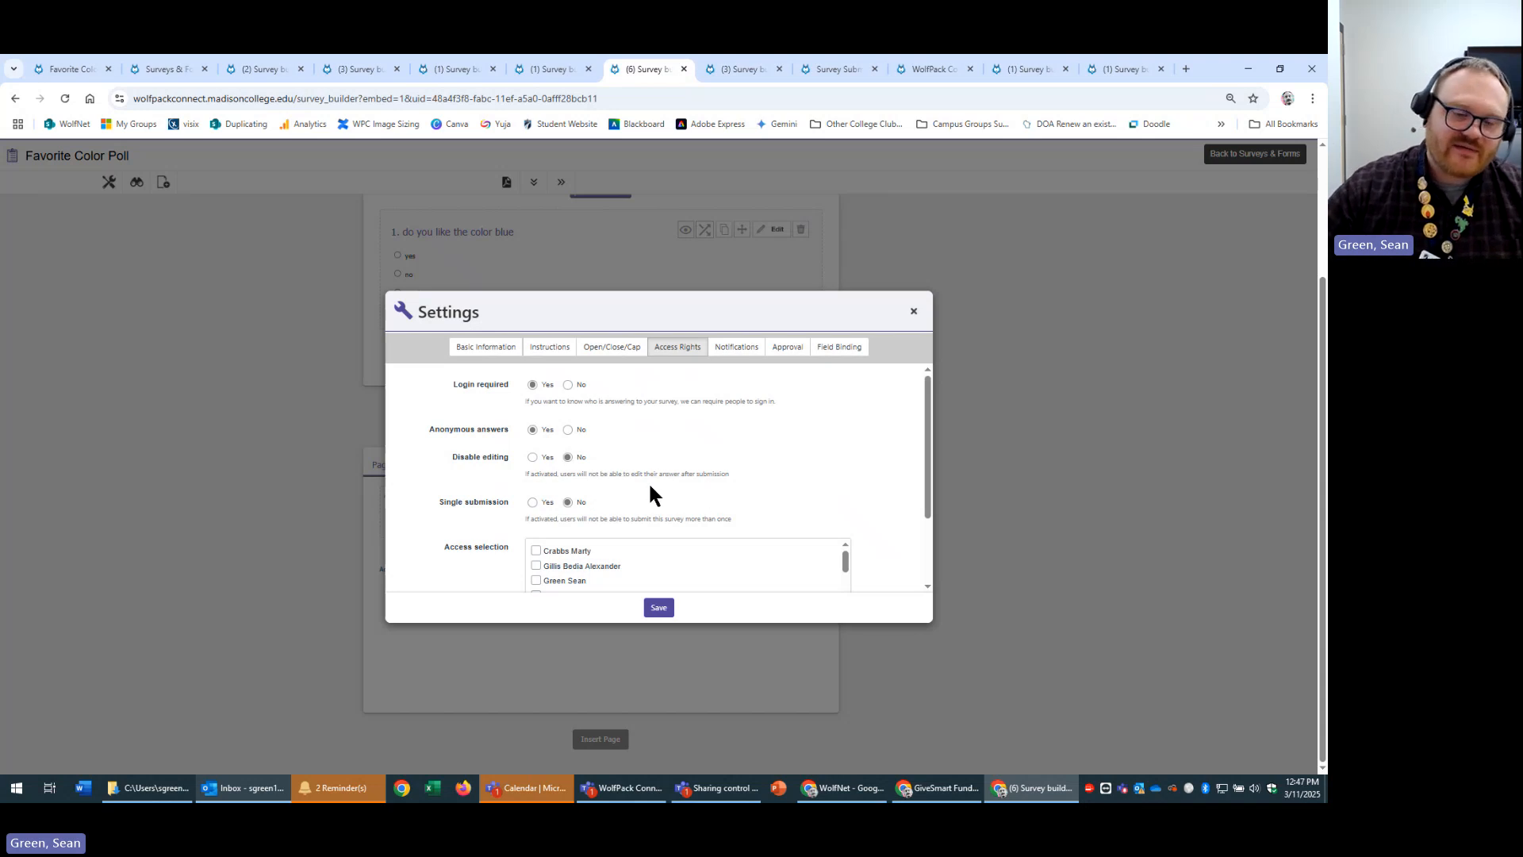
View the poll's thank-you confirmation page and go Home to Campus Hub.
click(734, 69)
click(827, 69)
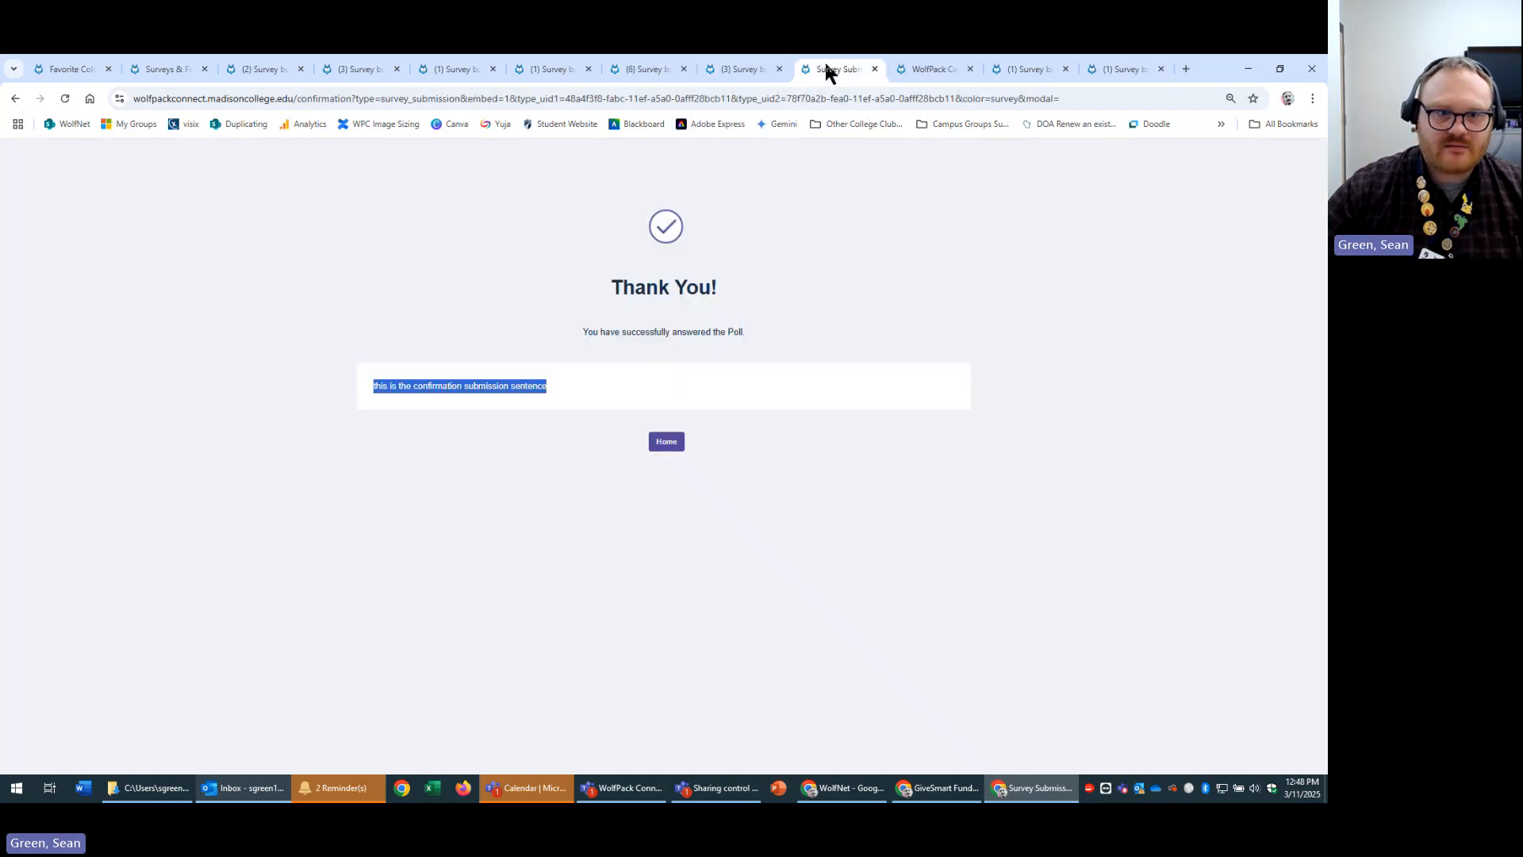
click(670, 444)
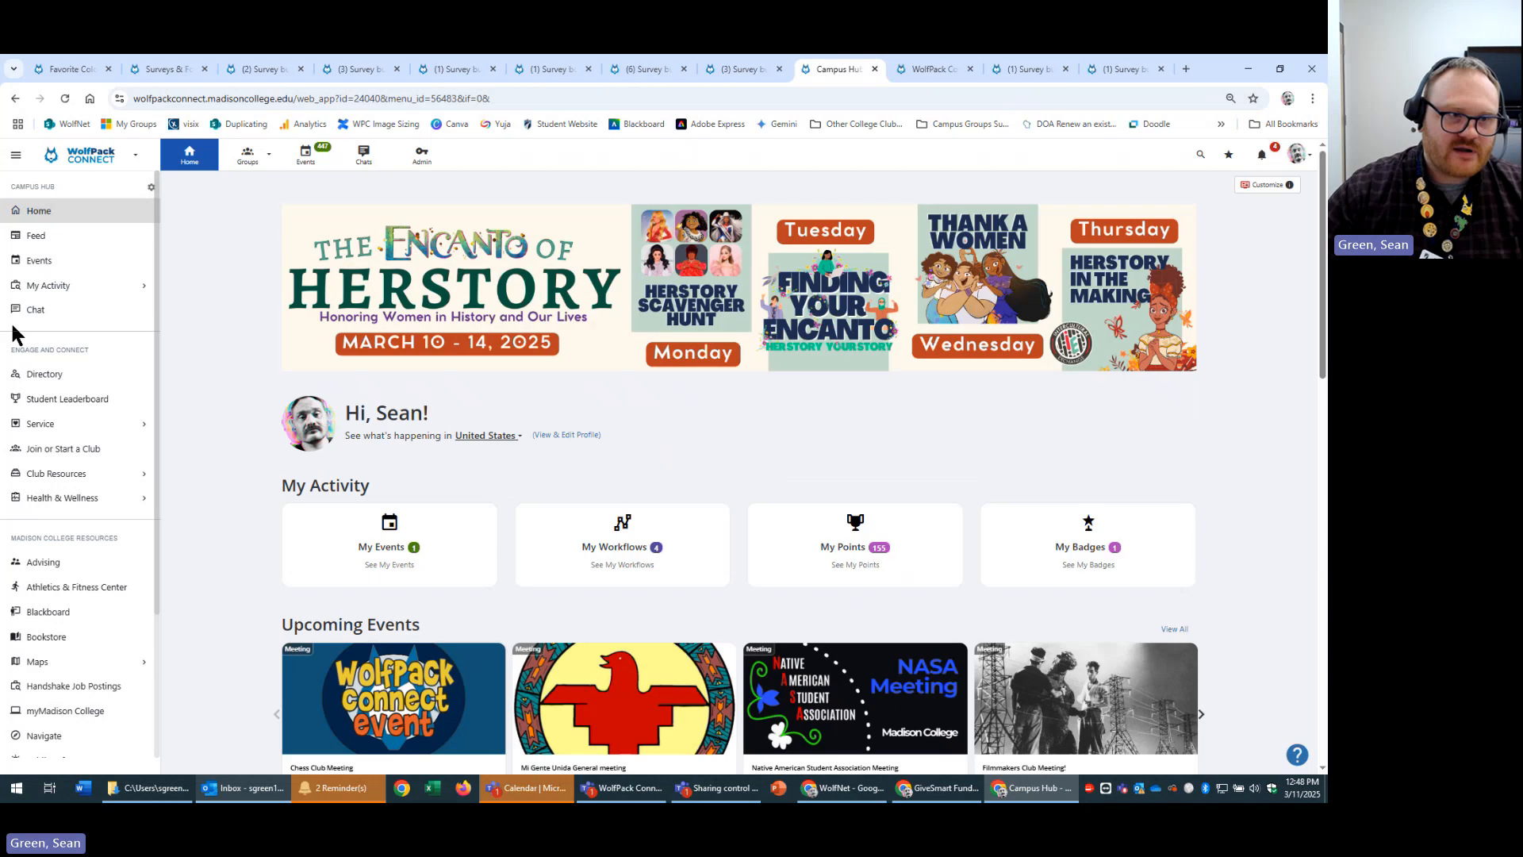
From My Surveys & Forms, set the pending Math Quiz submission's 1 + 1 answer to 4, then return to the poll builder.
click(98, 290)
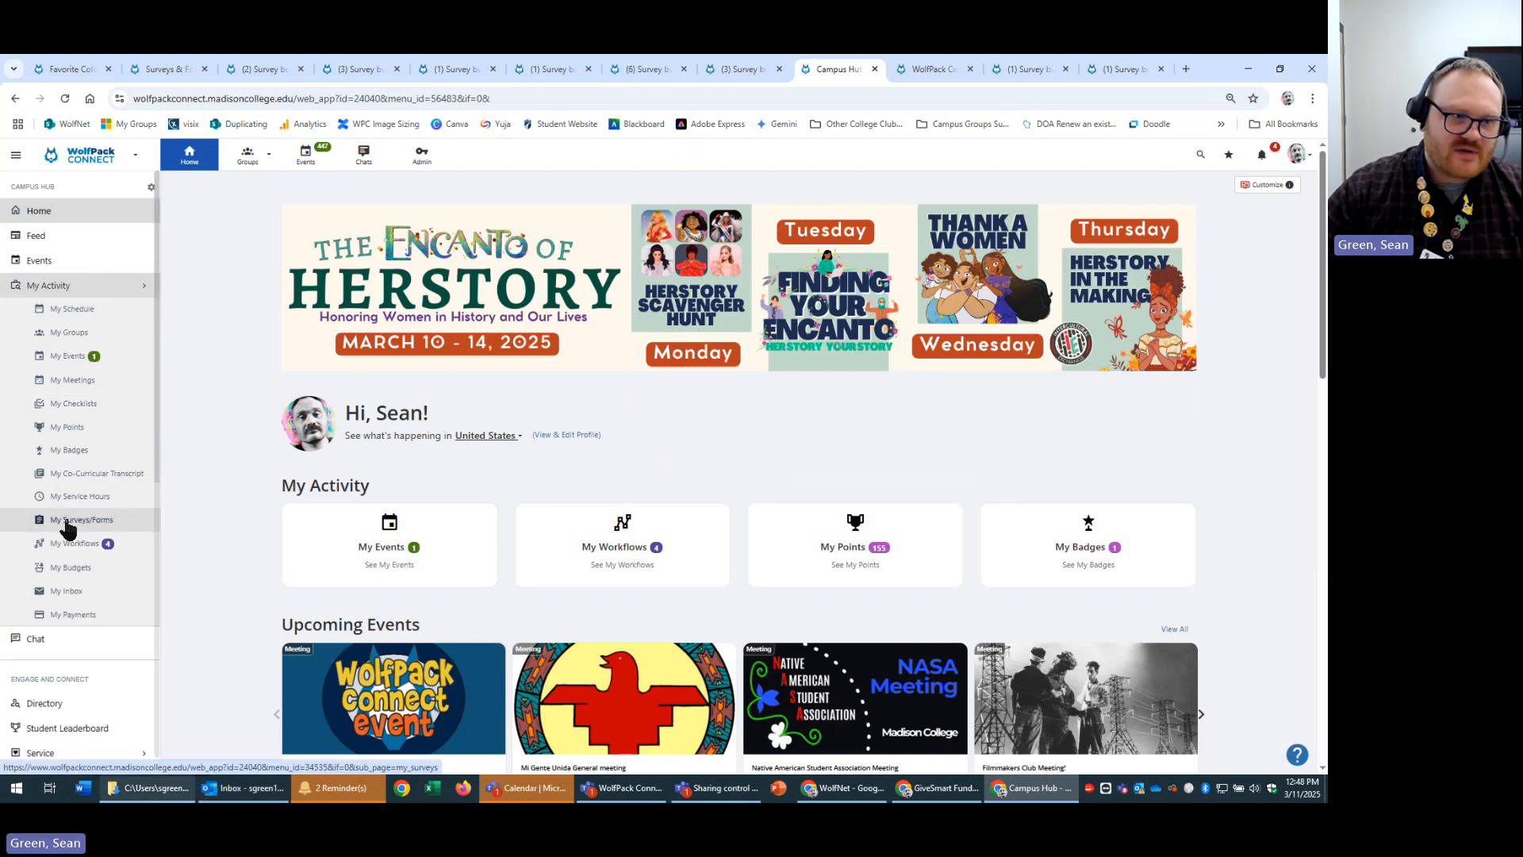
click(105, 524)
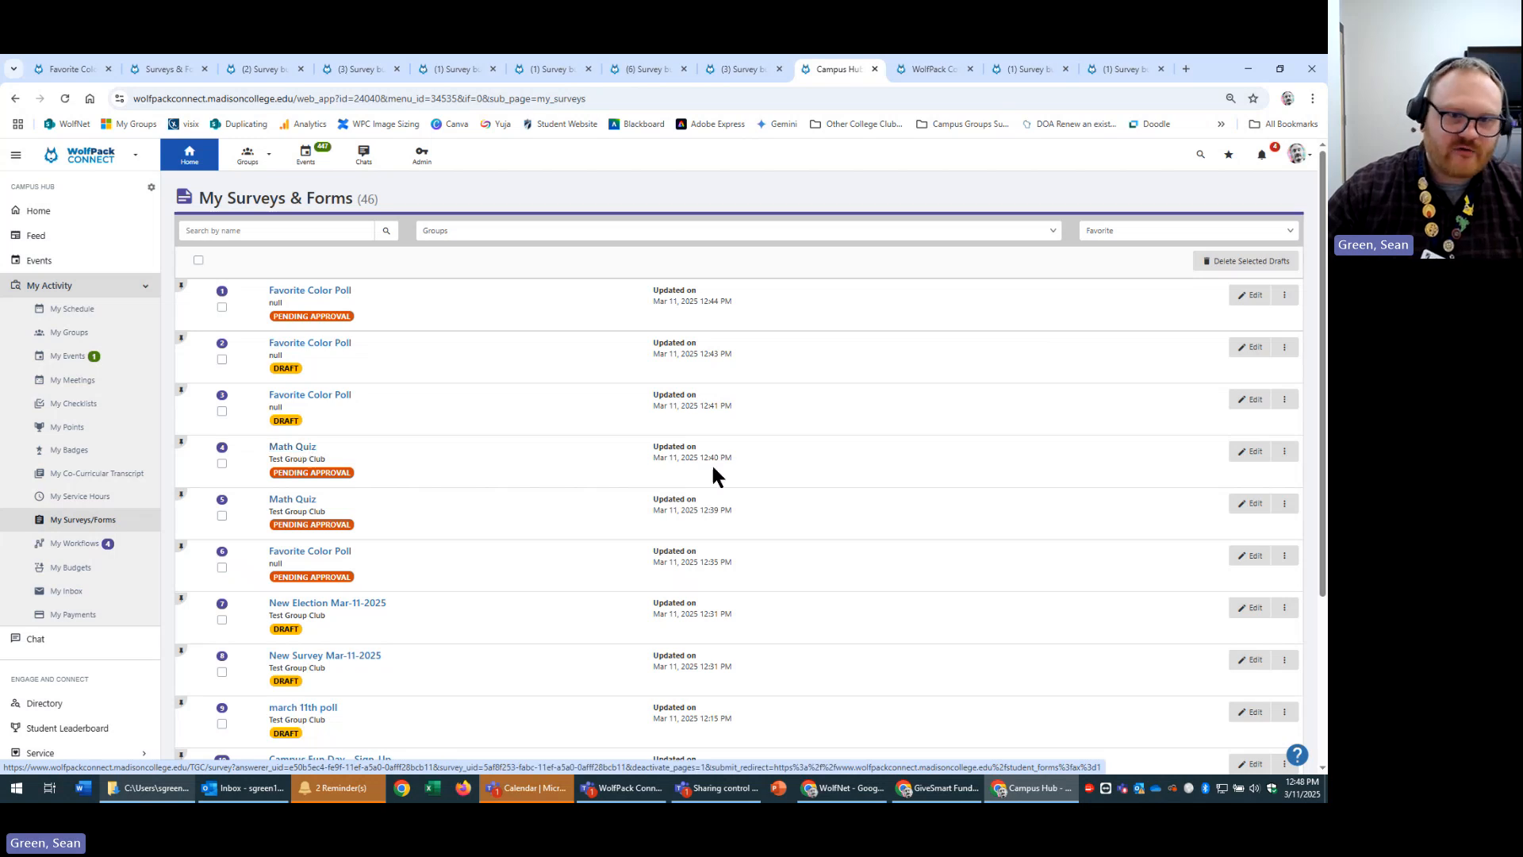
click(300, 452)
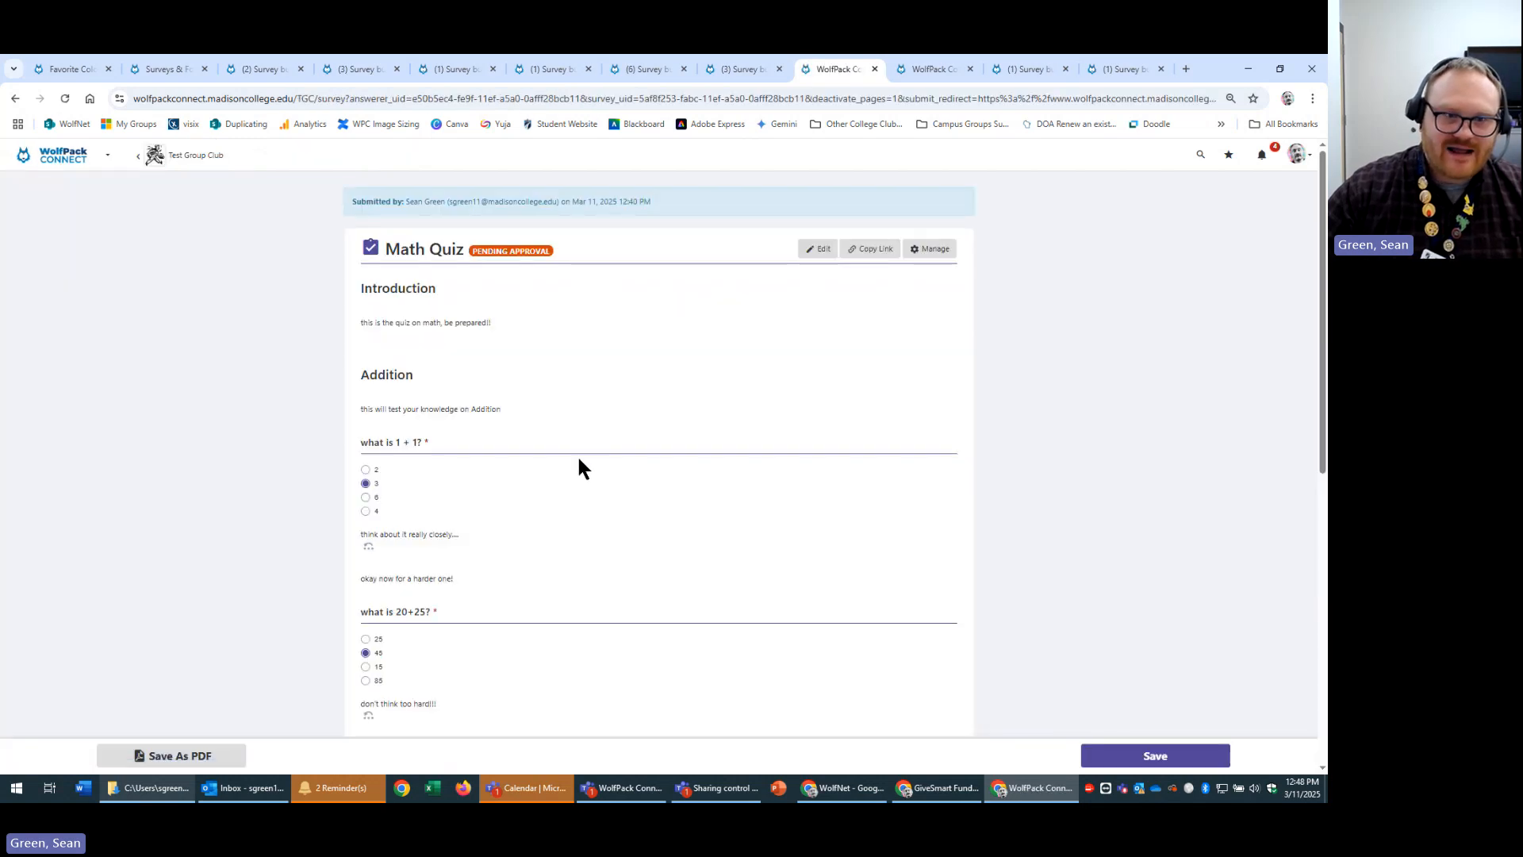
click(365, 496)
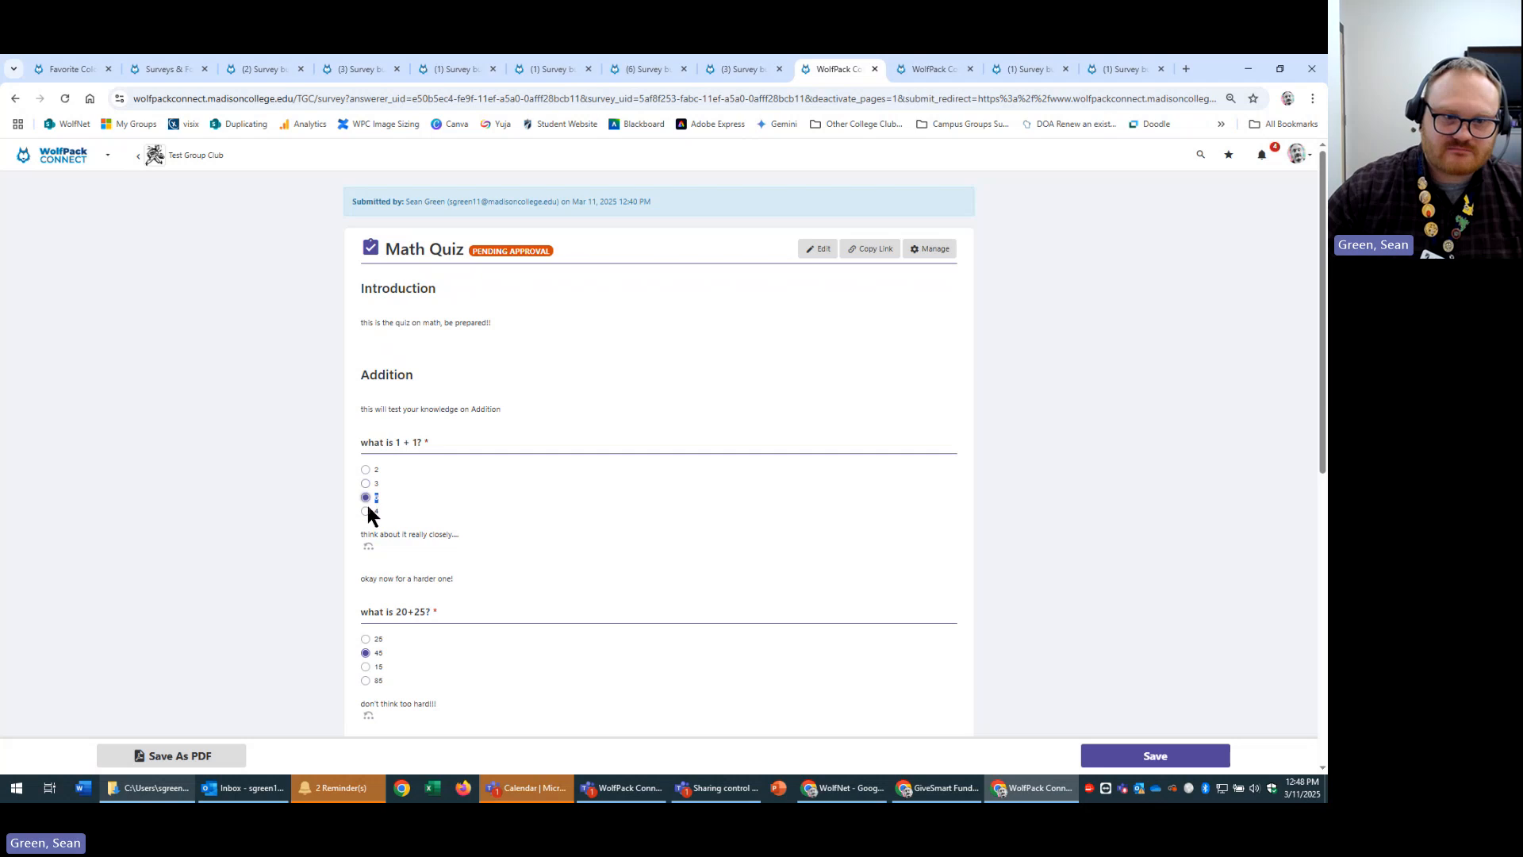
click(366, 511)
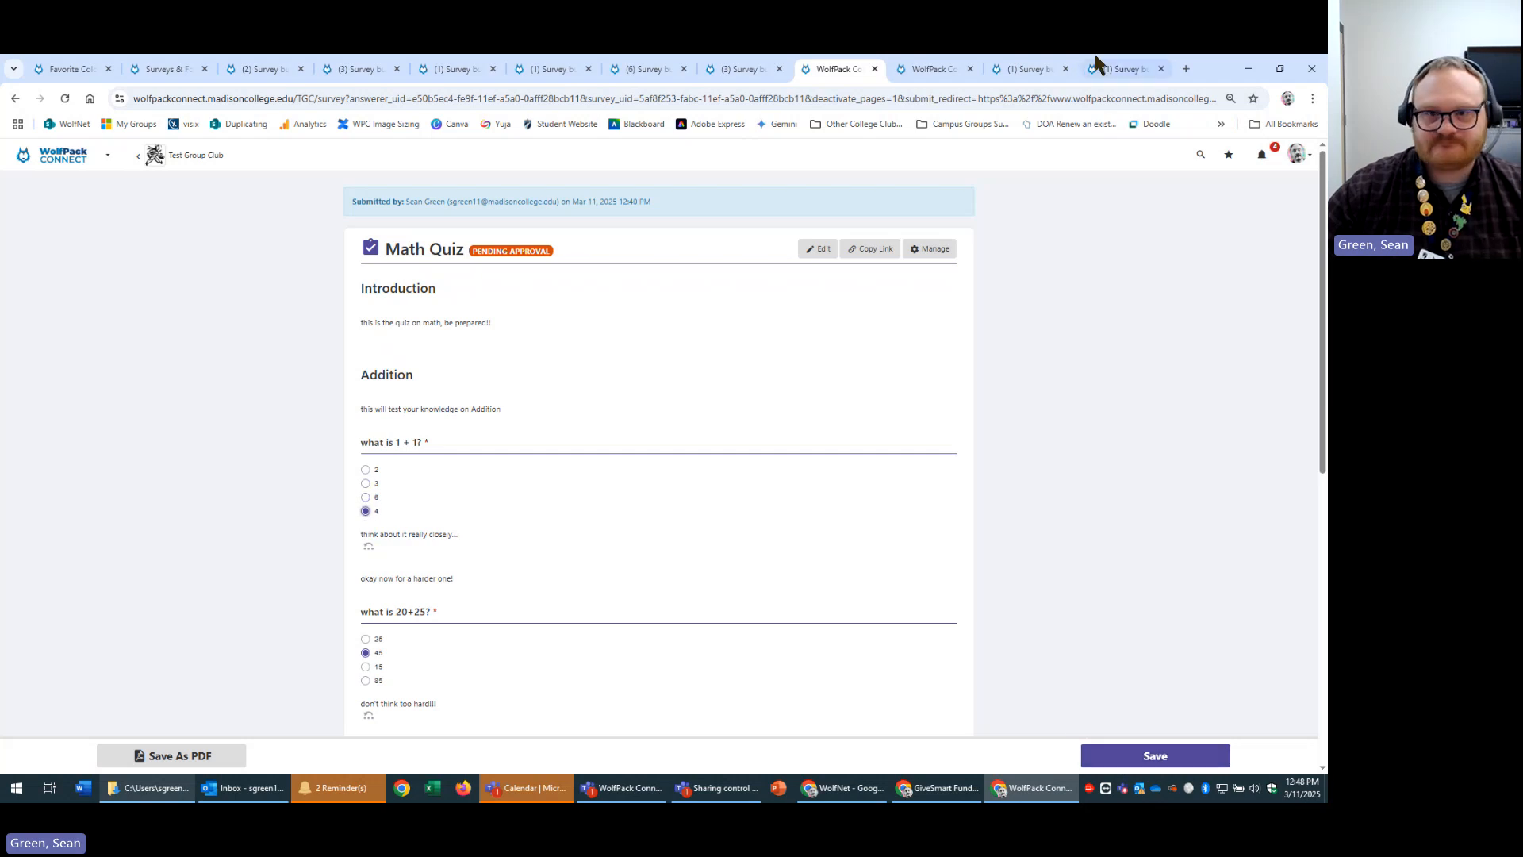
click(687, 62)
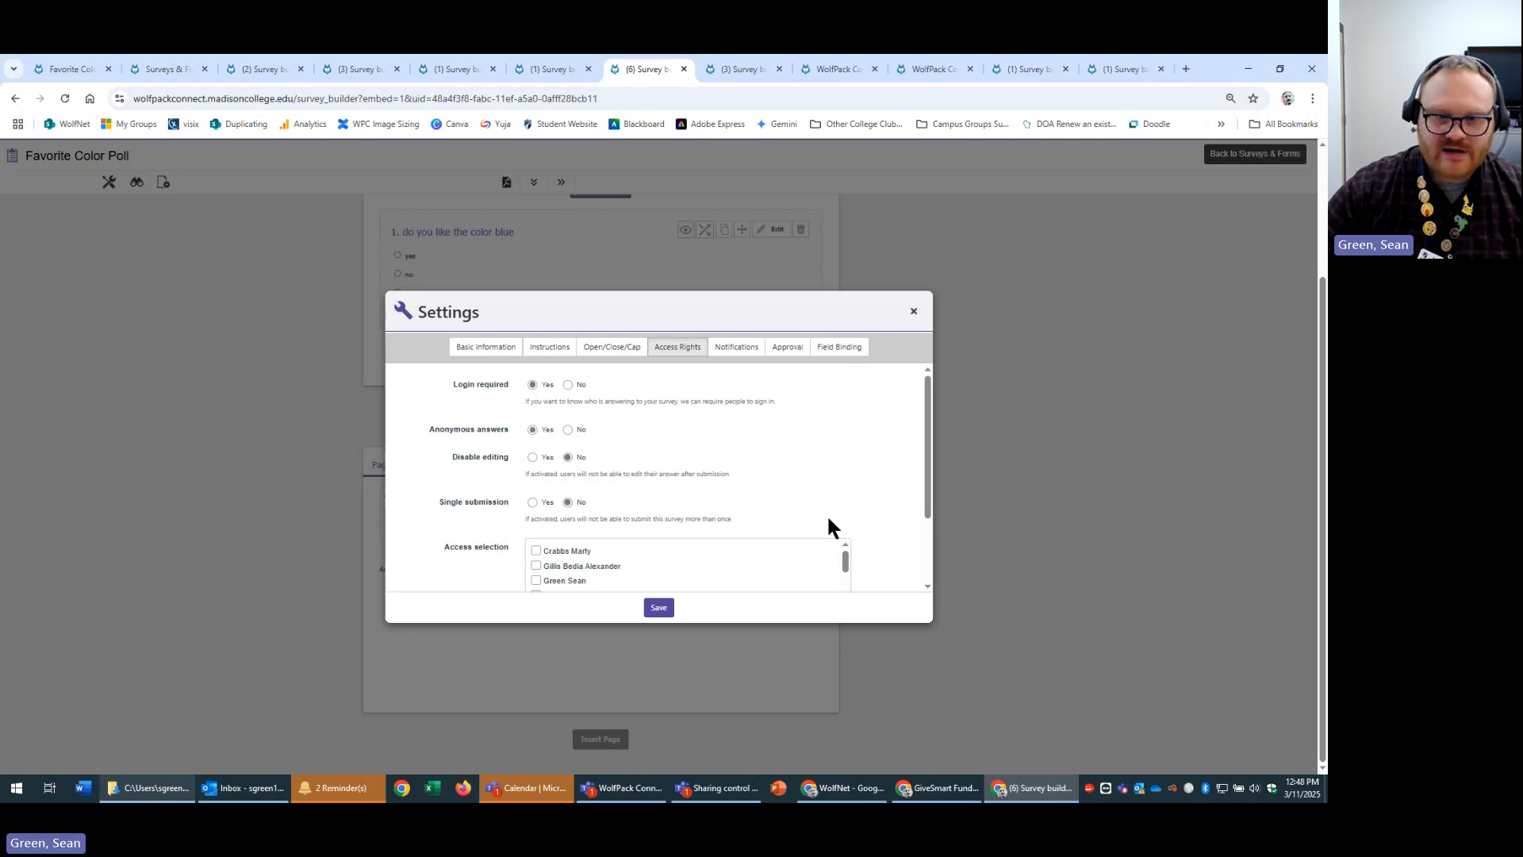
scroll(890, 559, down, 3)
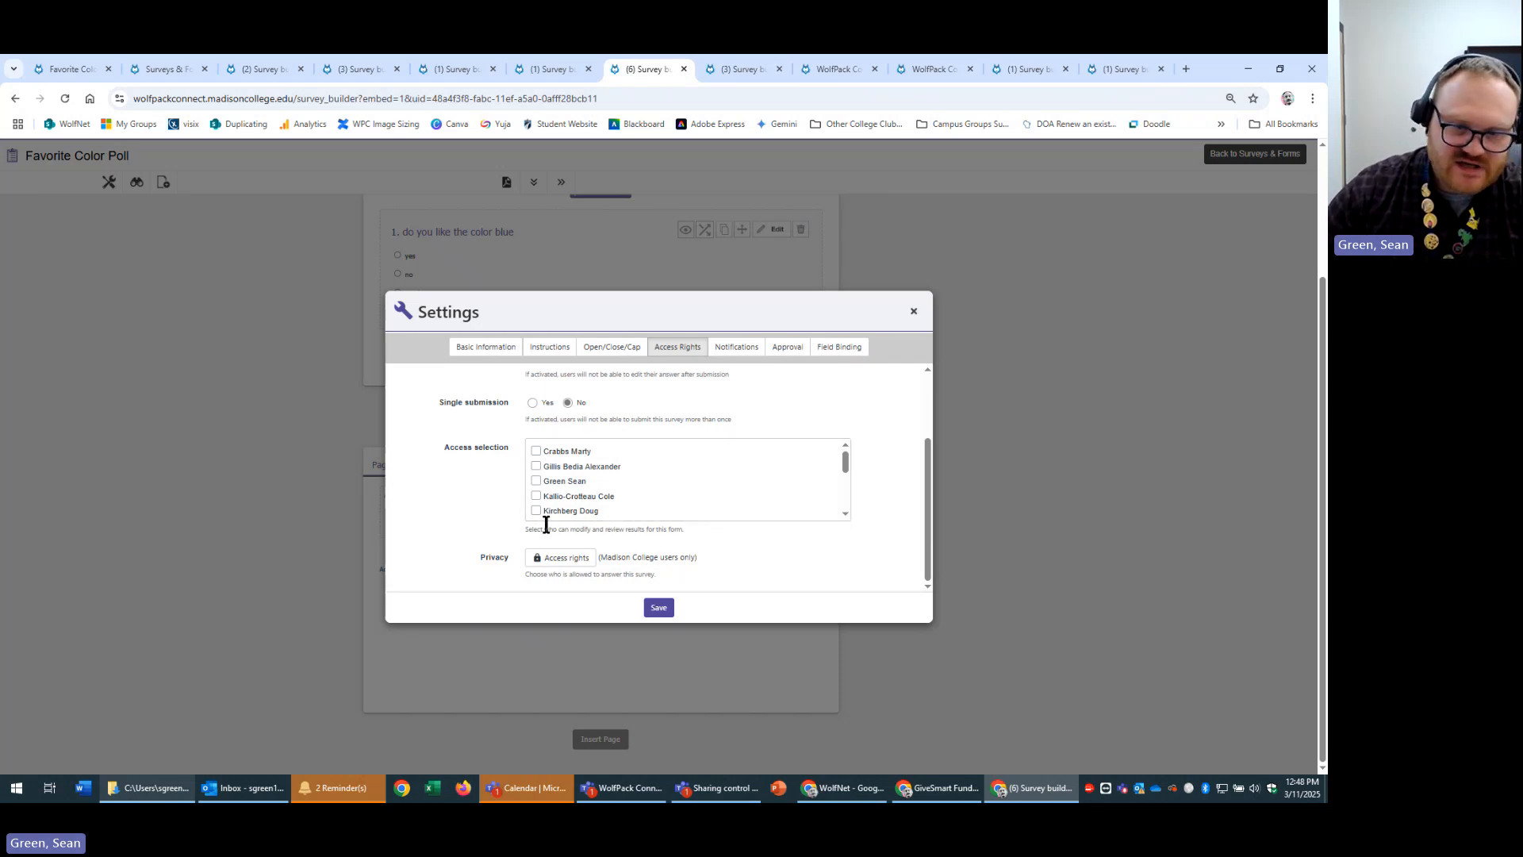
click(536, 481)
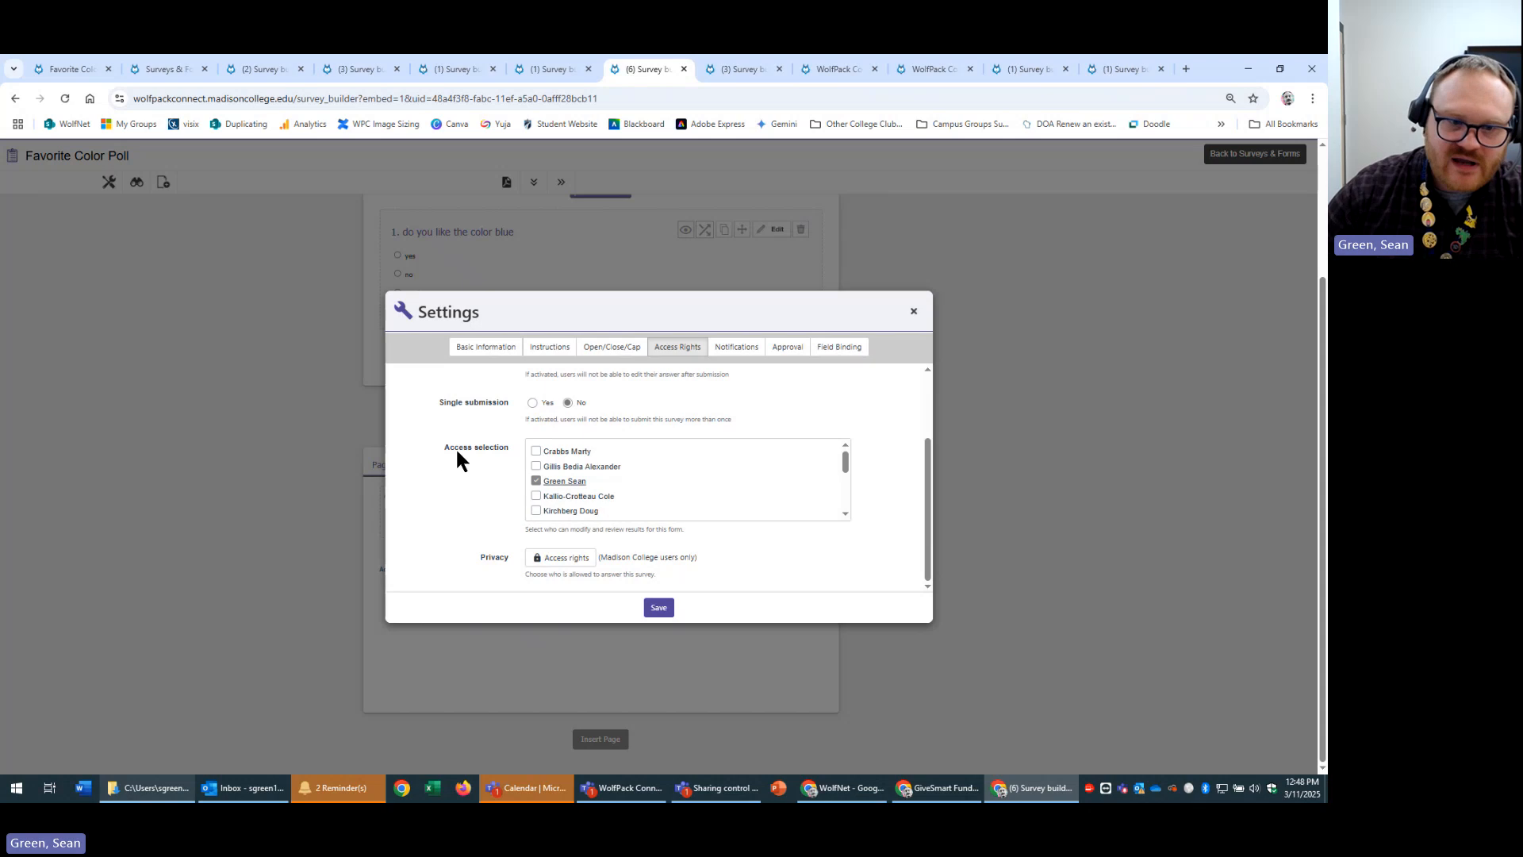
click(537, 495)
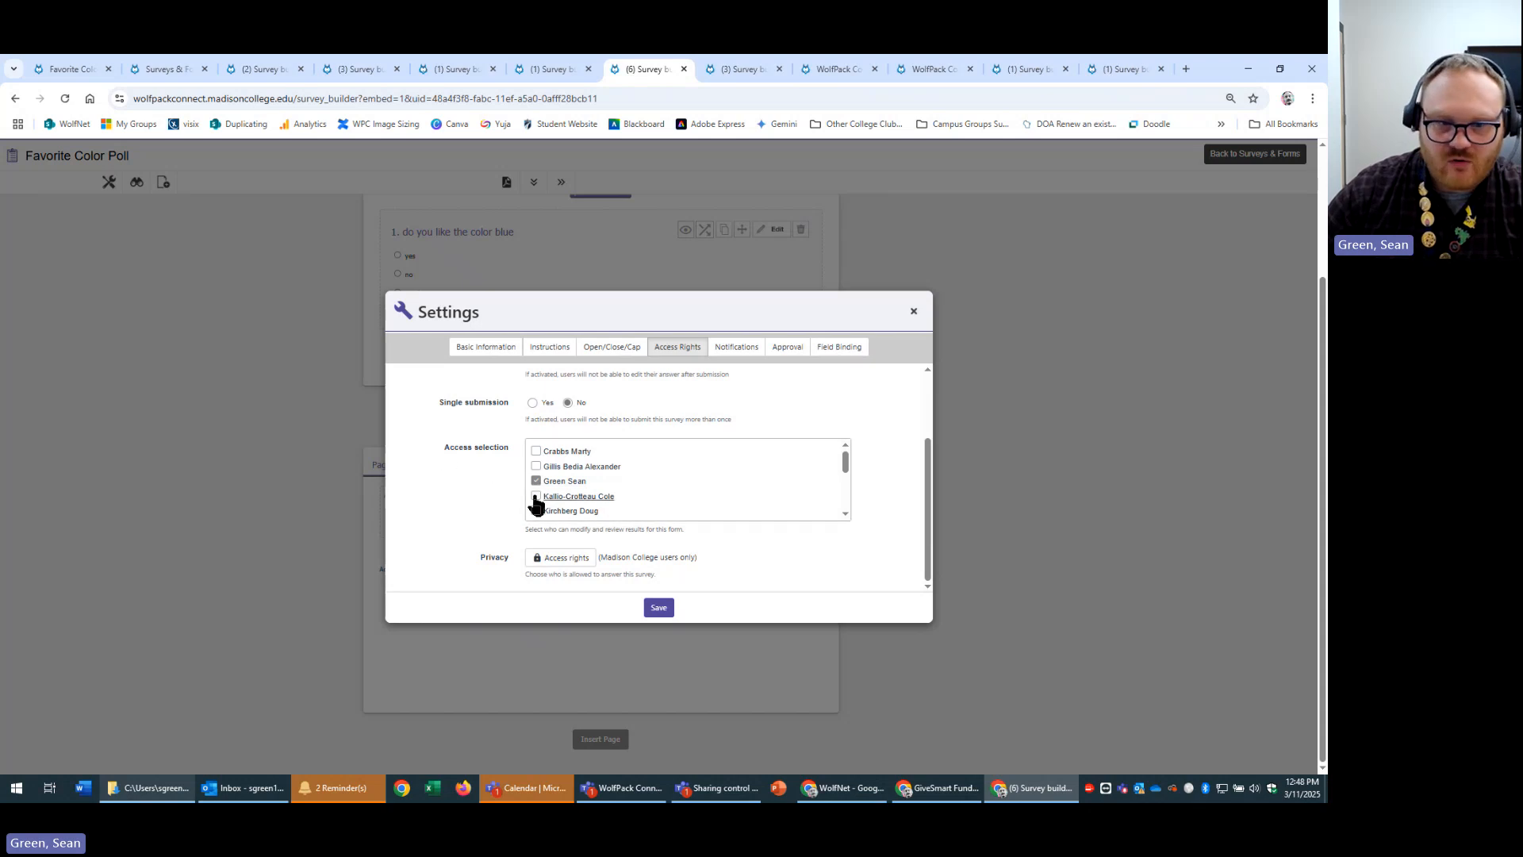
click(537, 482)
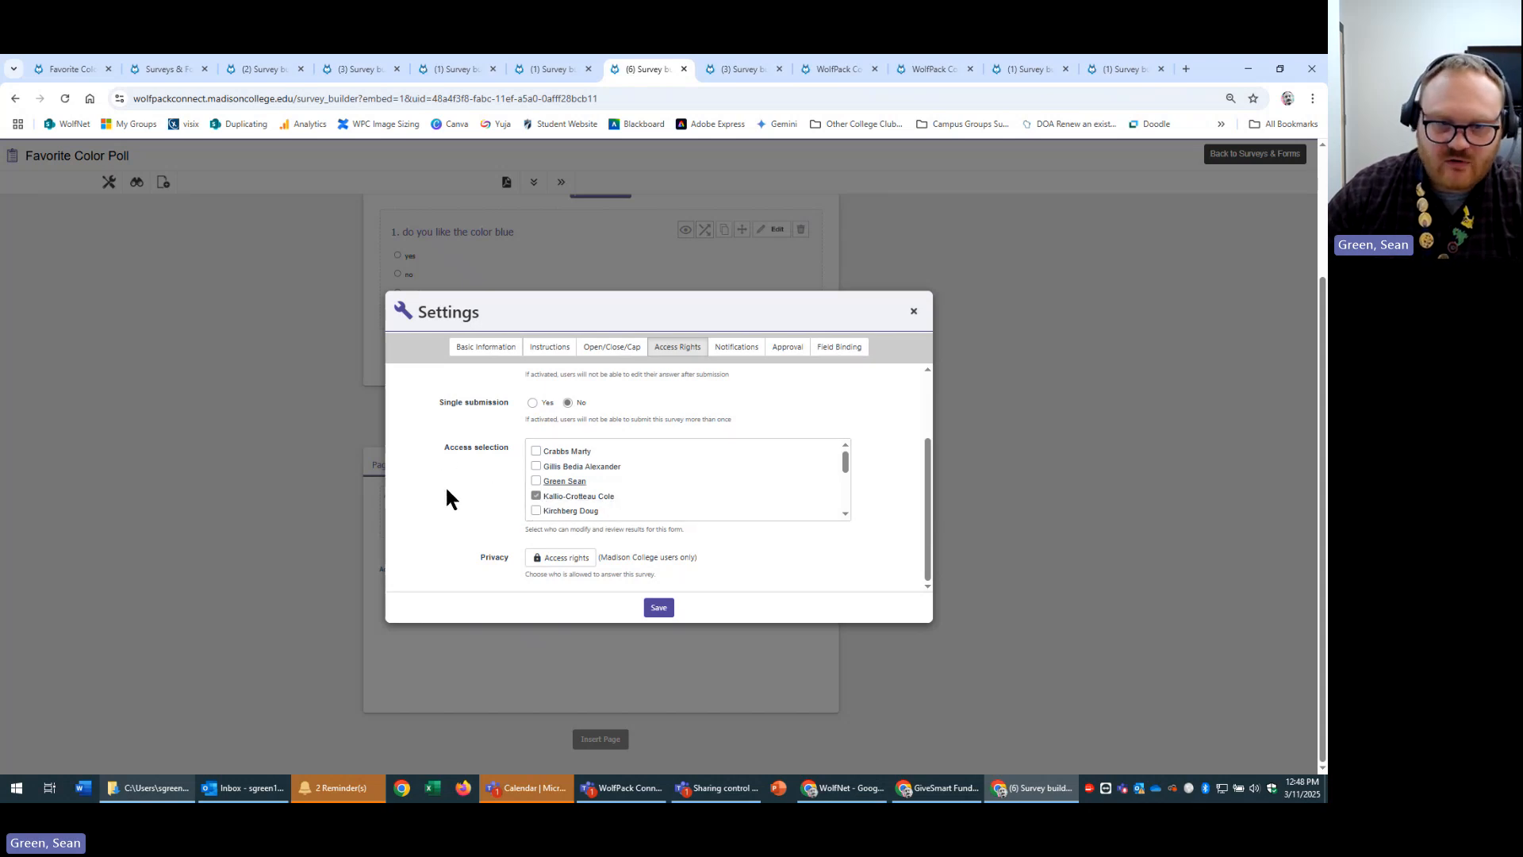
scroll(694, 488, down, 2)
scroll(687, 500, up, 2)
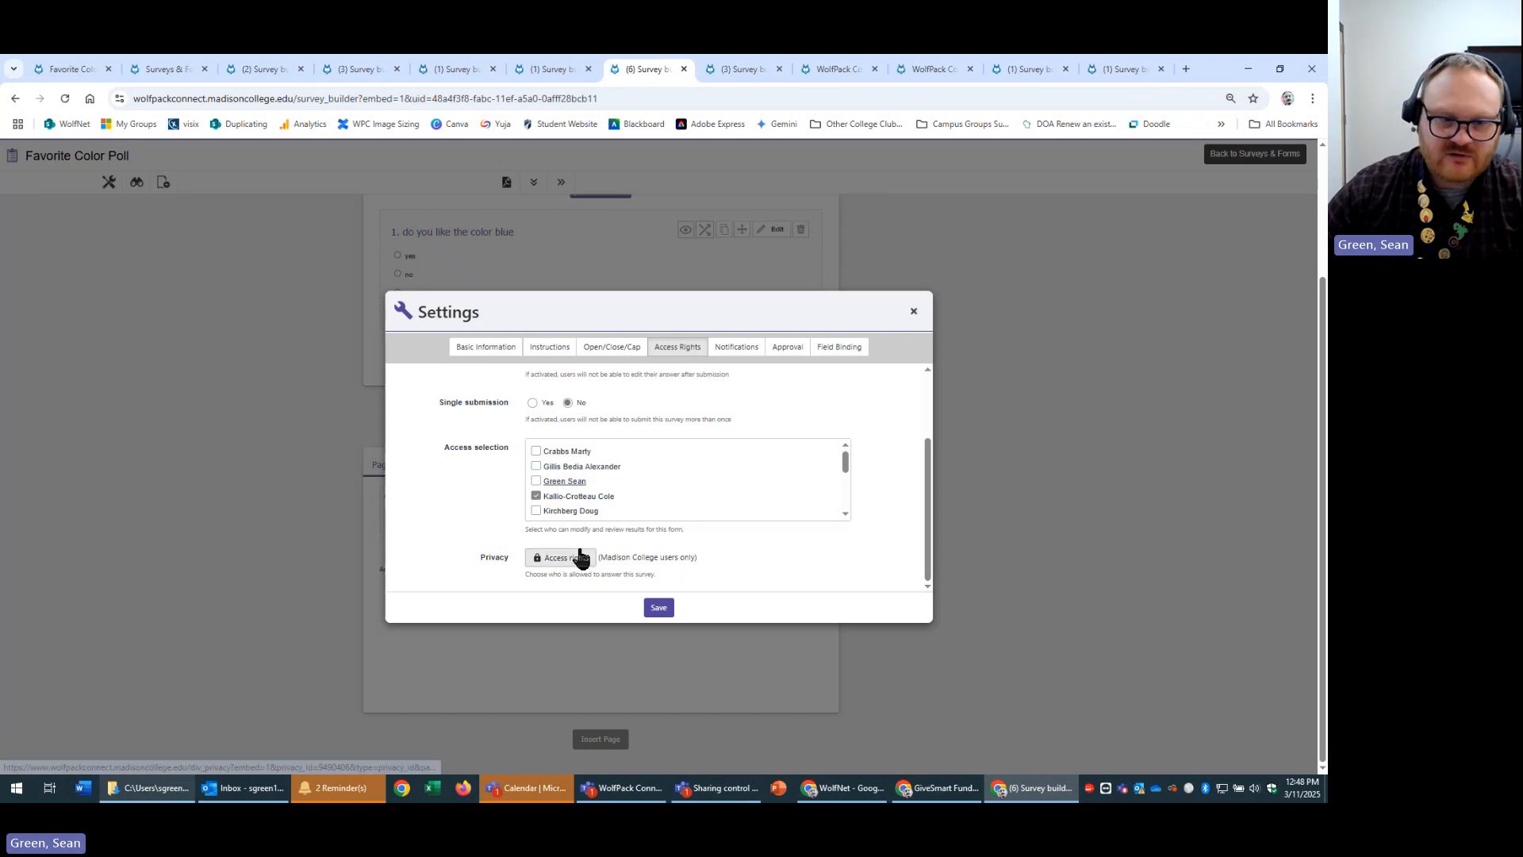
click(537, 498)
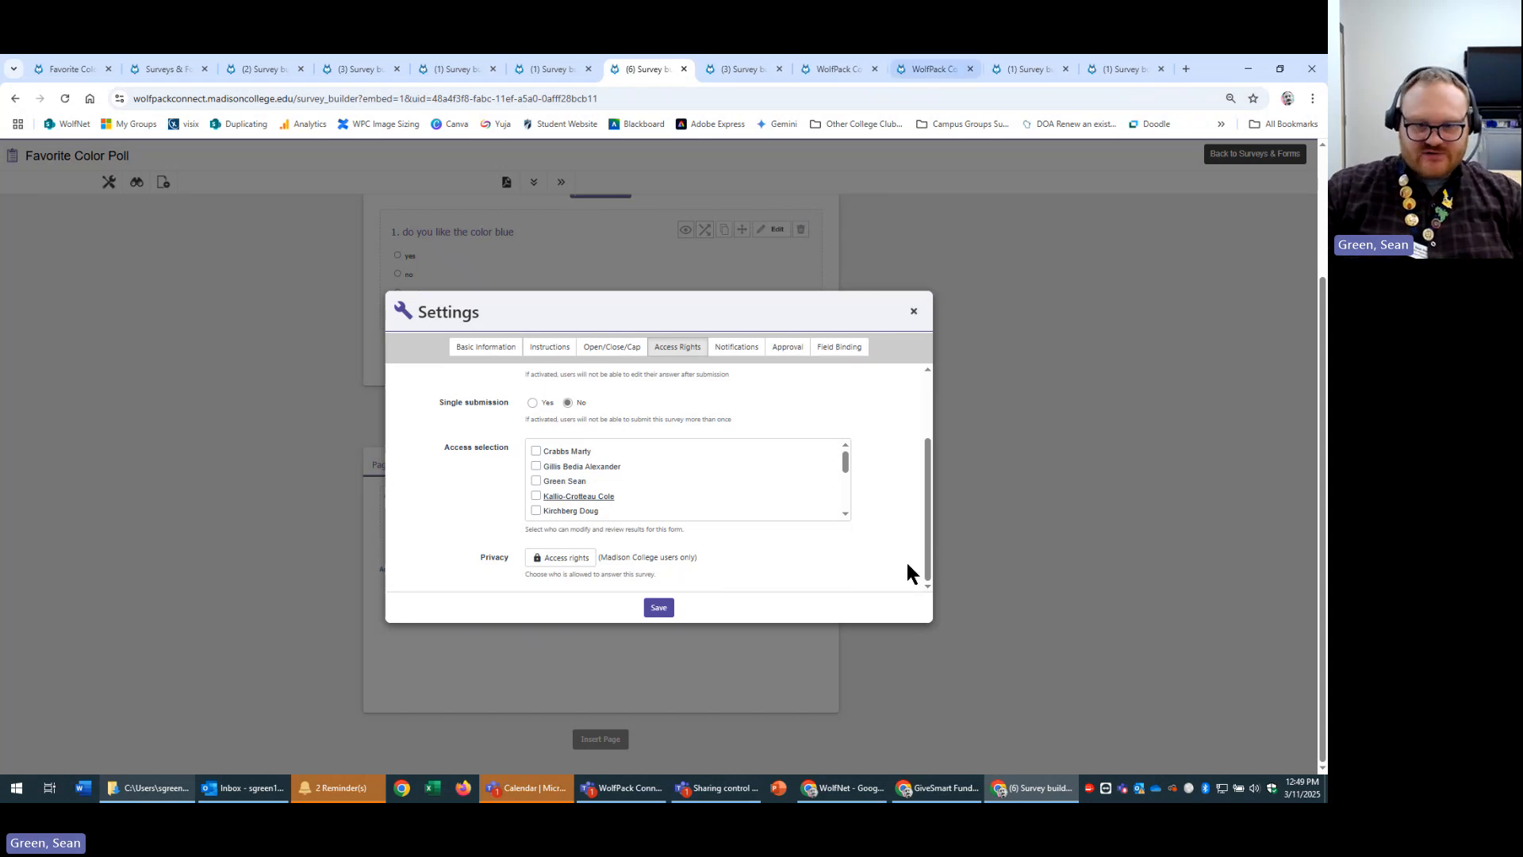
click(577, 558)
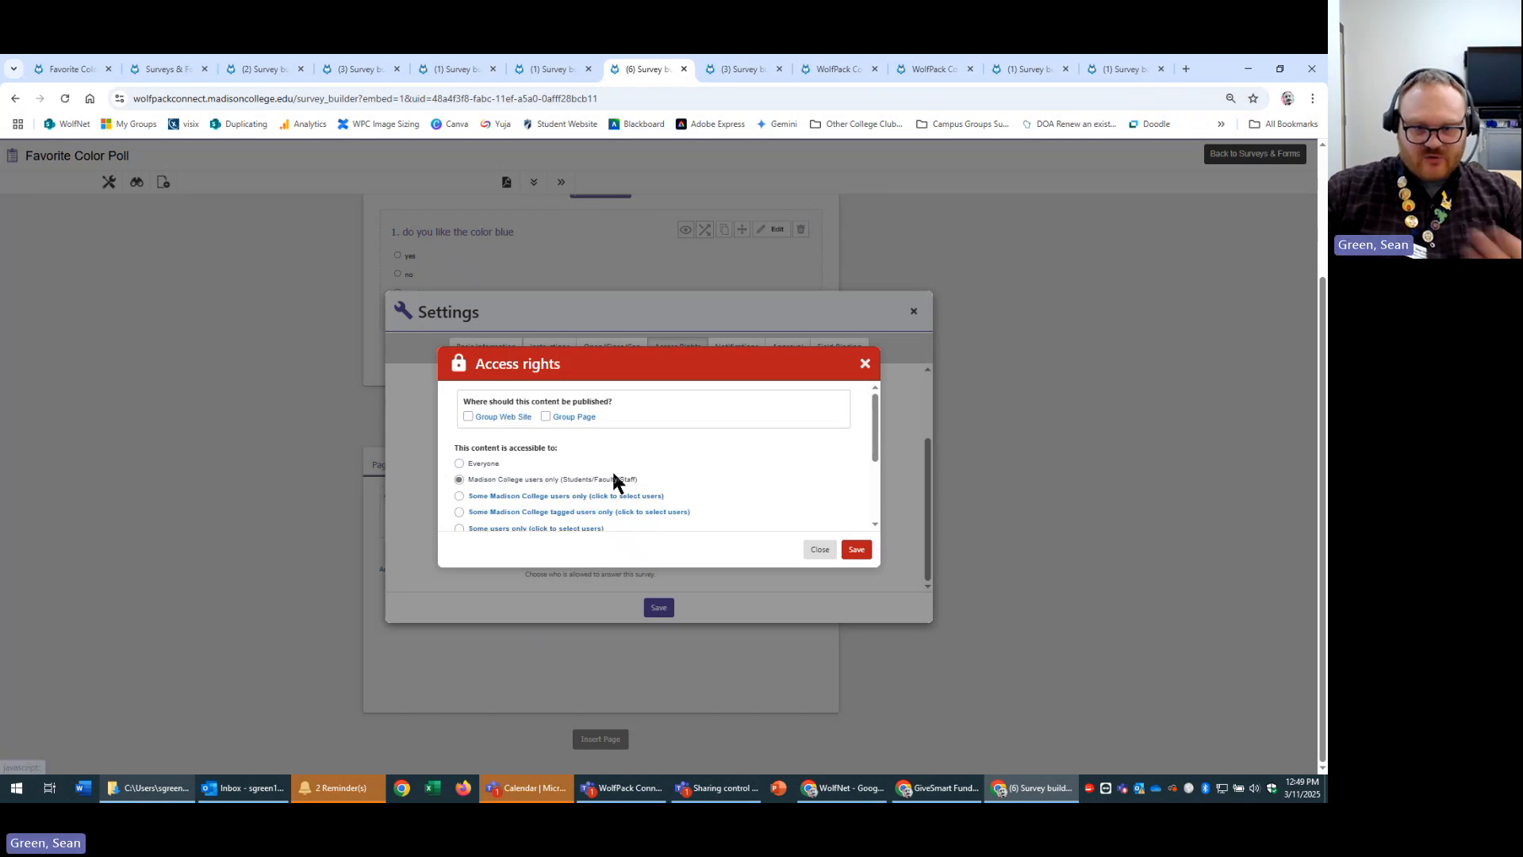
drag(640, 479, 580, 480)
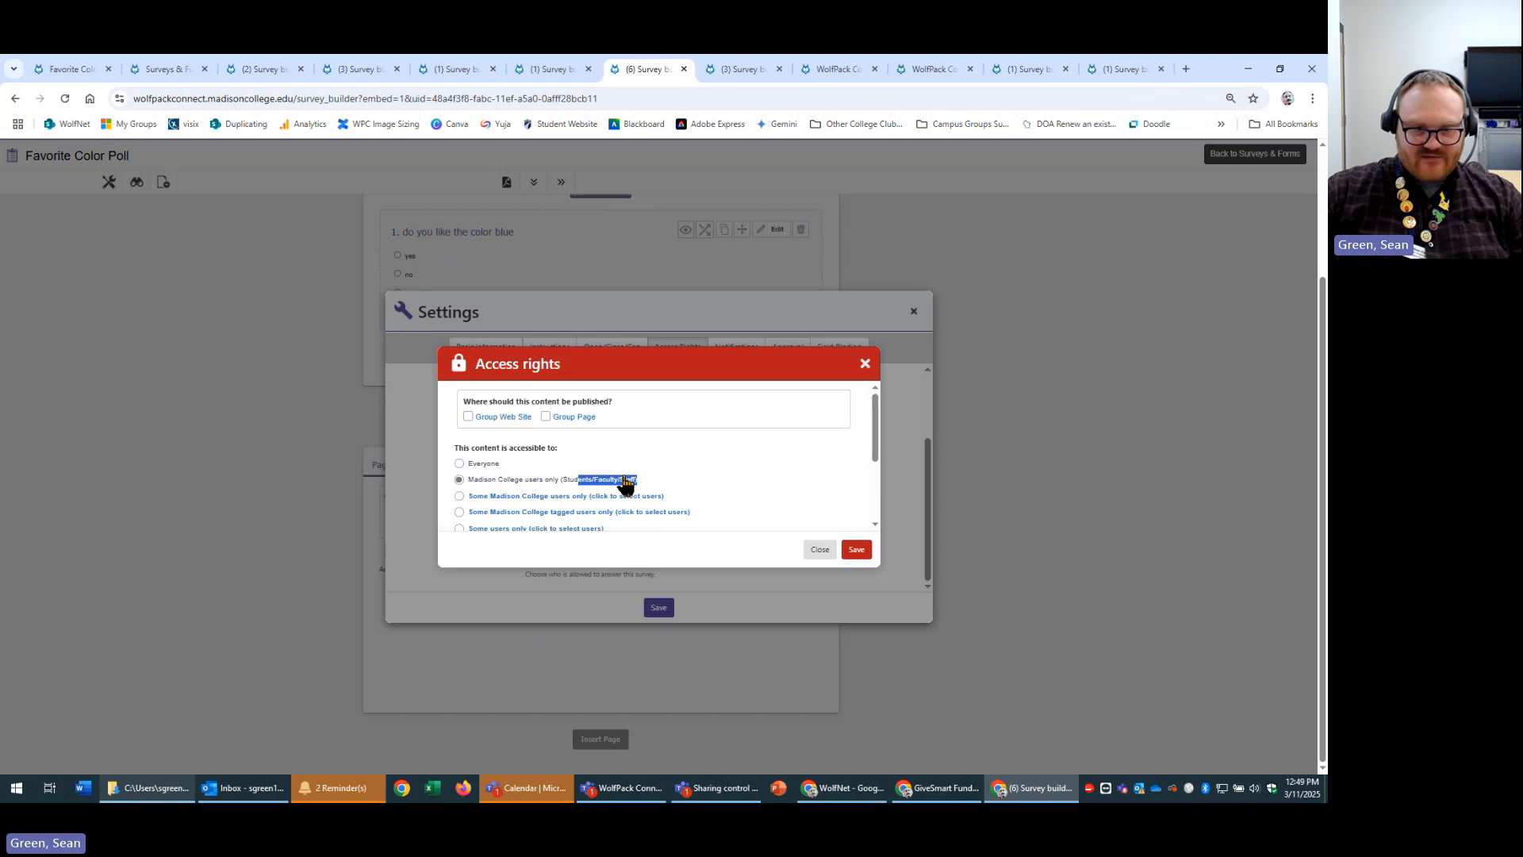
scroll(626, 482, down, 1)
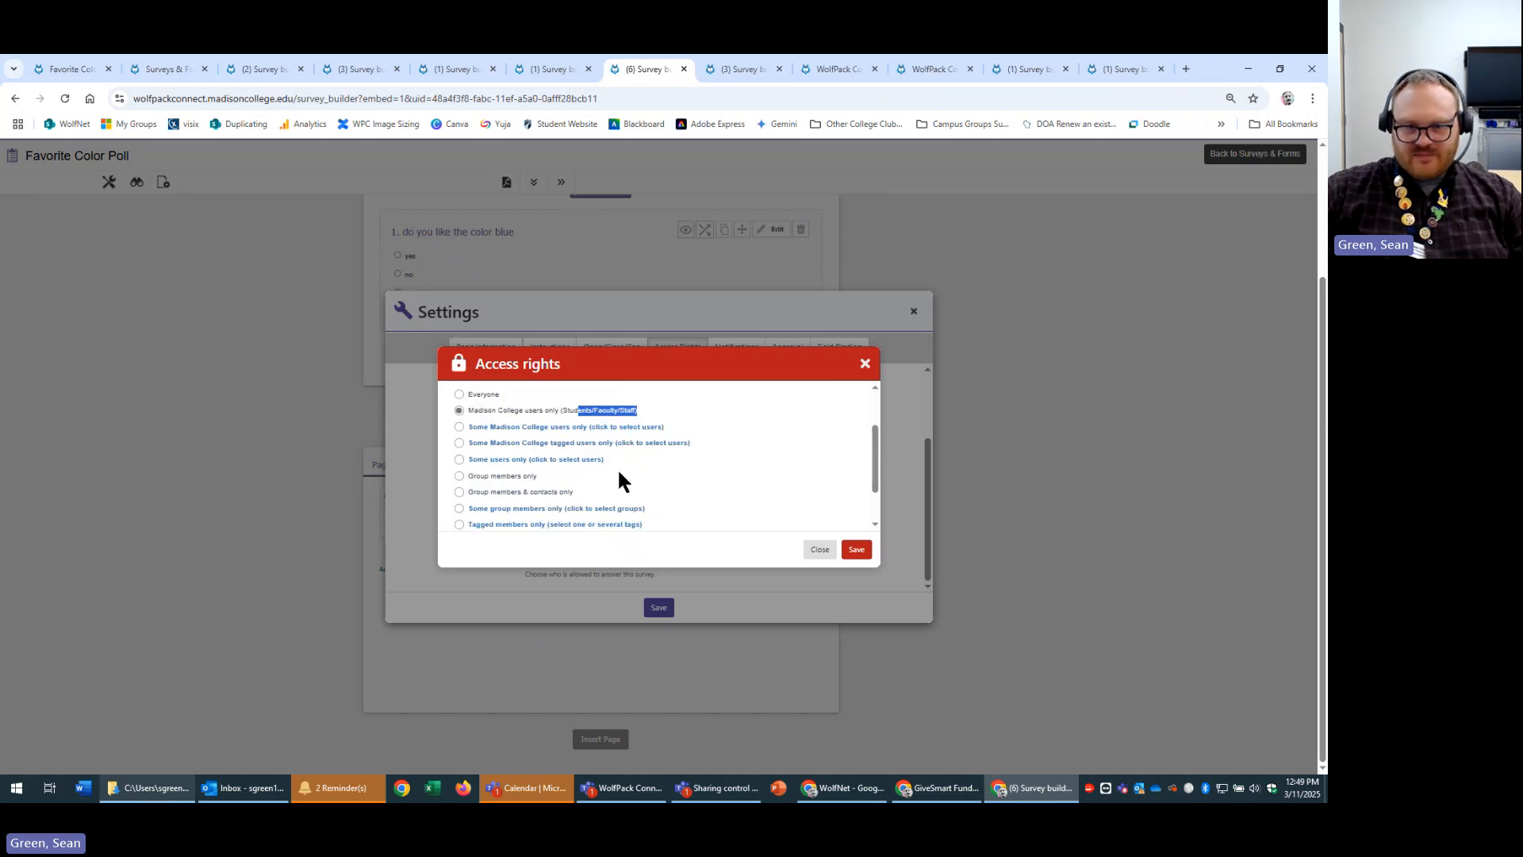
scroll(619, 480, down, 1)
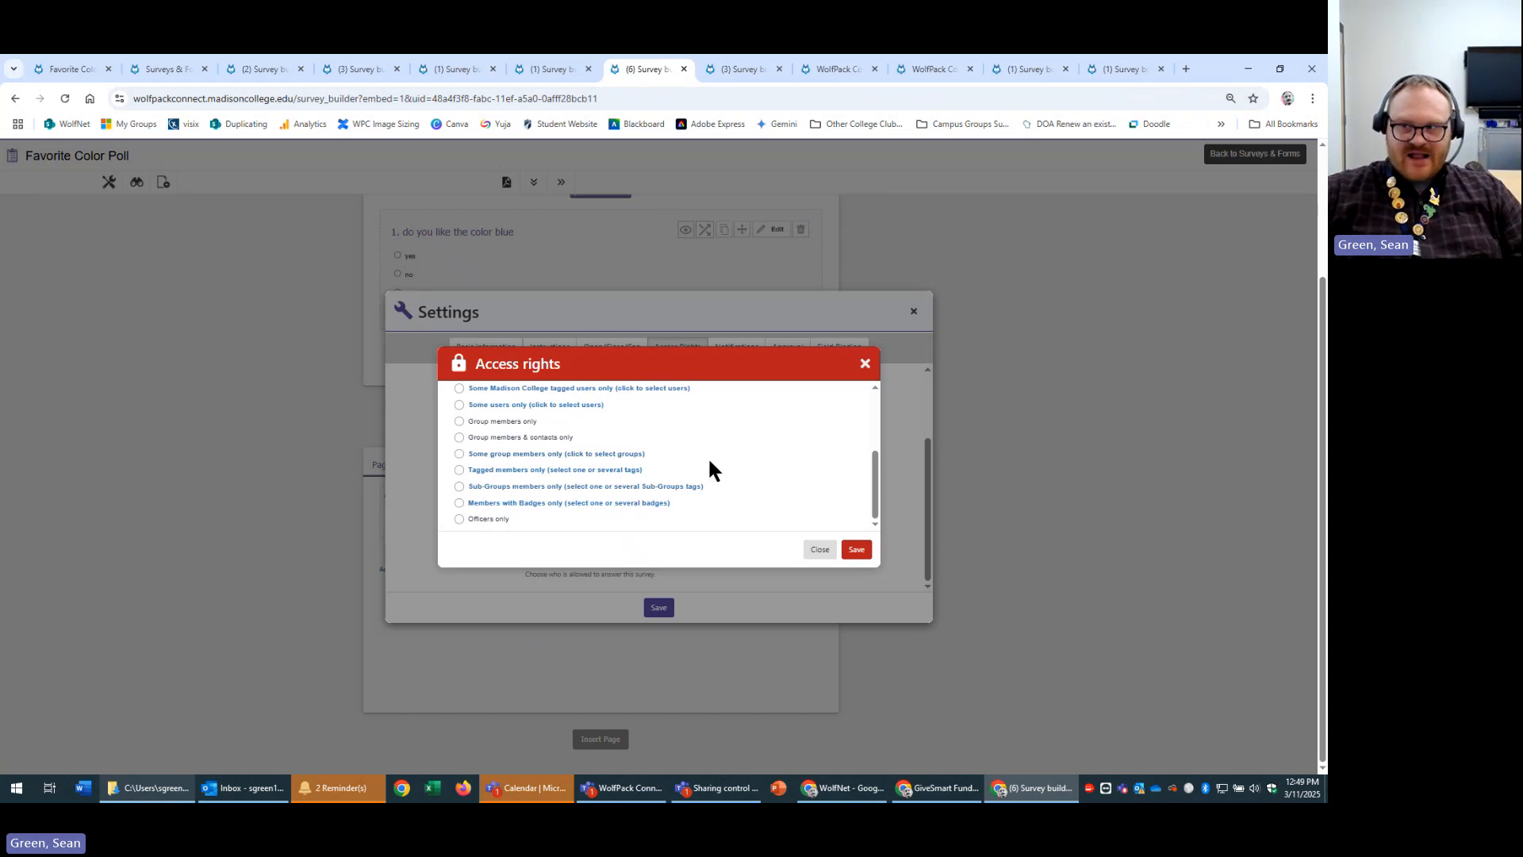
click(864, 365)
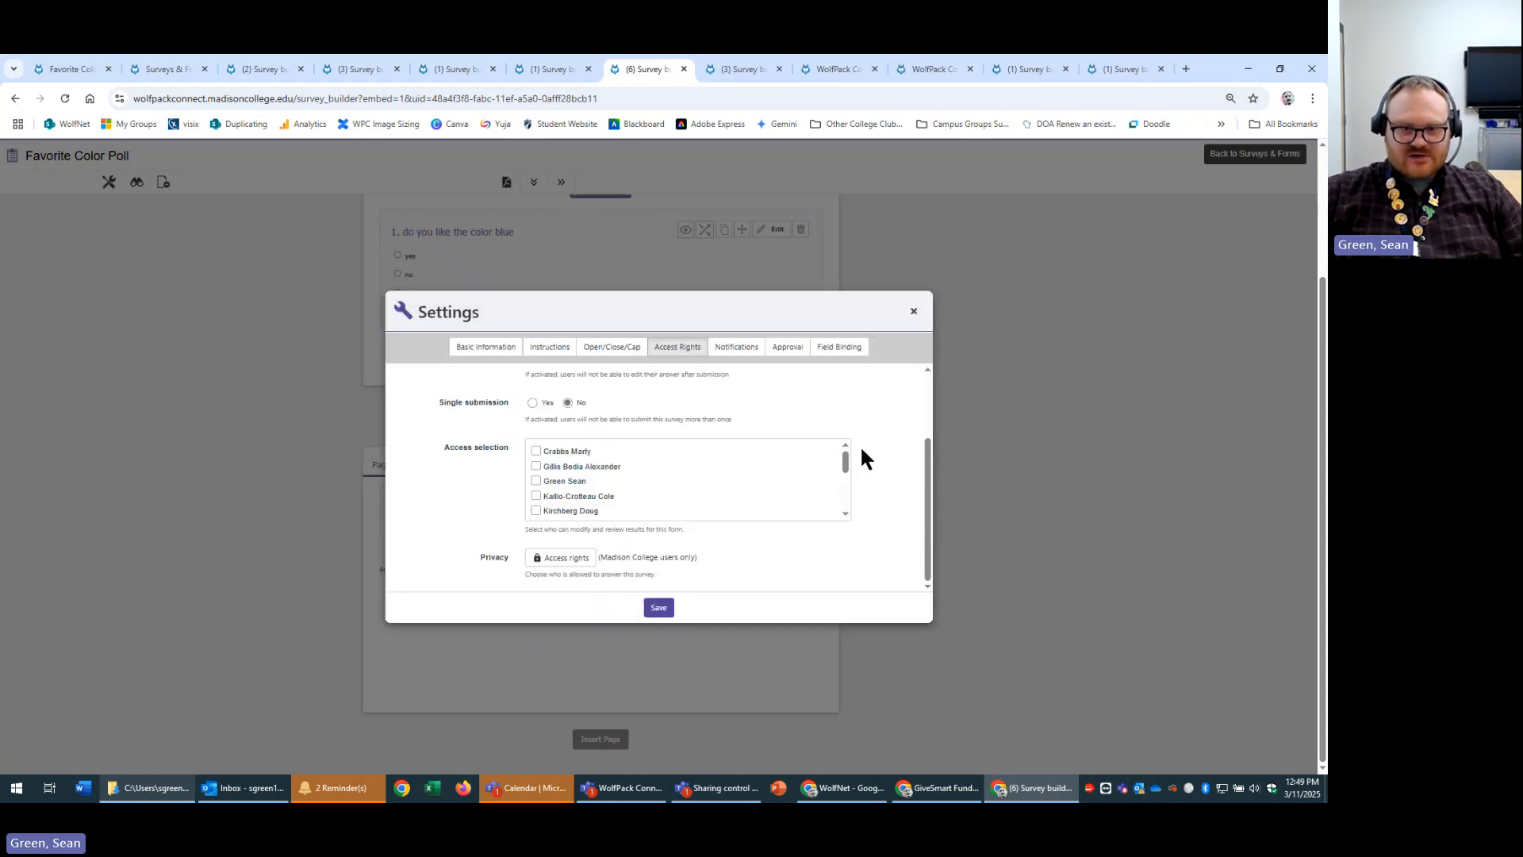
scroll(714, 515, down, 1)
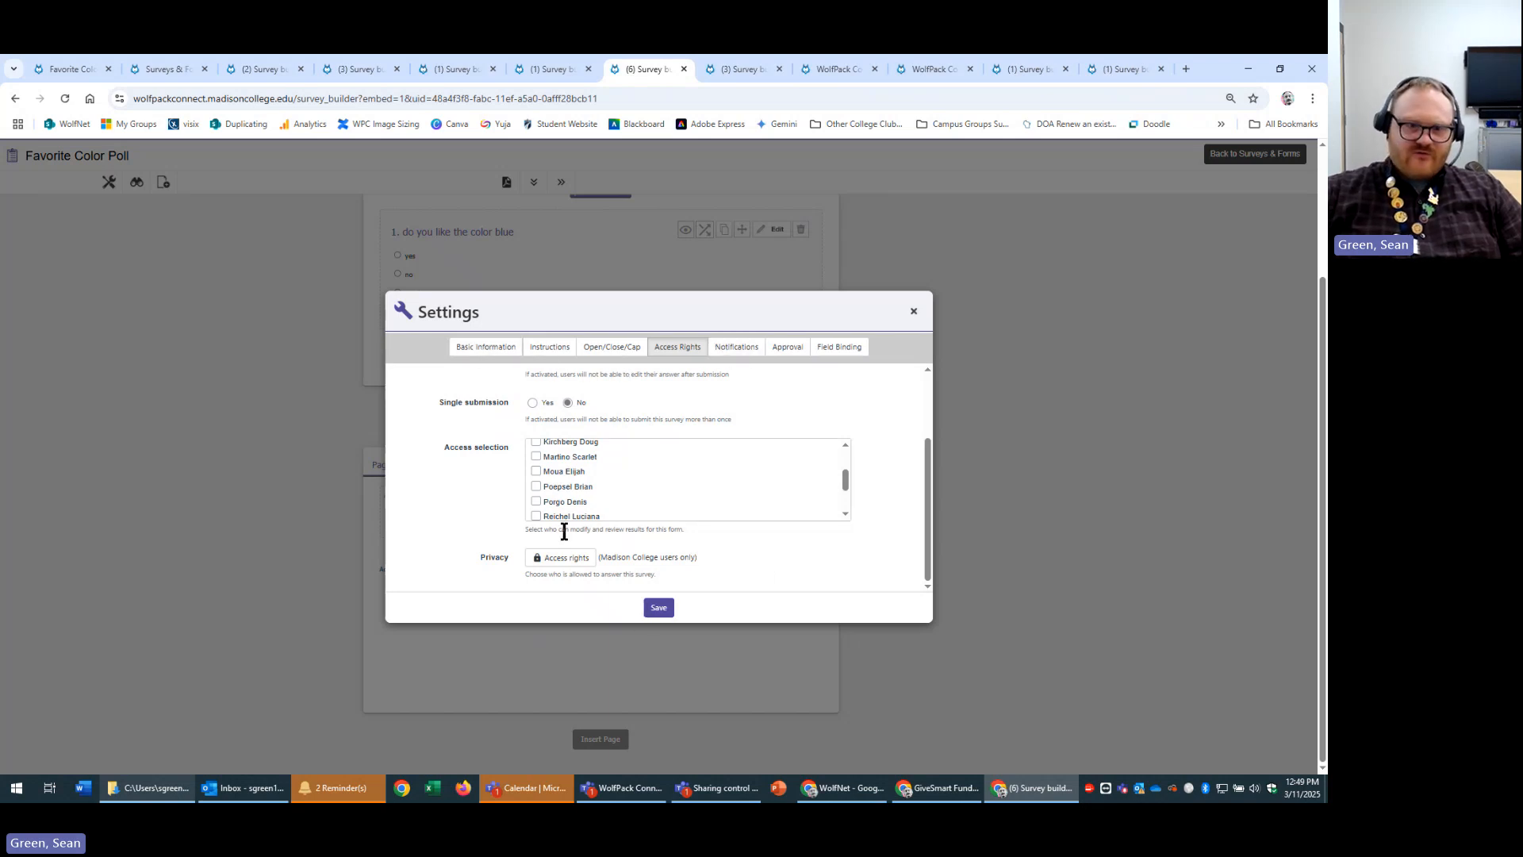
click(481, 351)
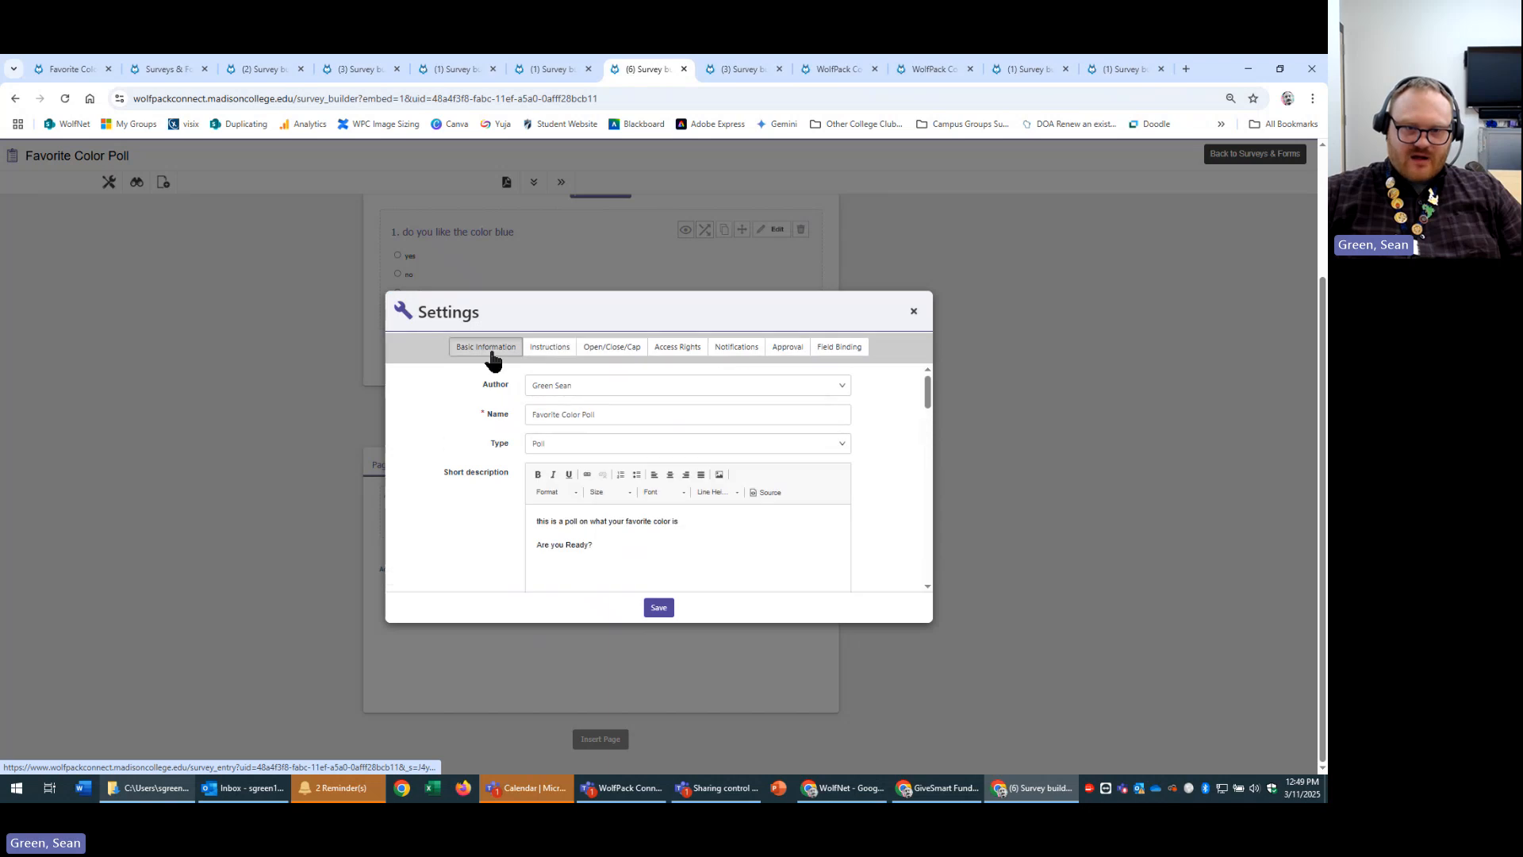
click(550, 357)
click(615, 349)
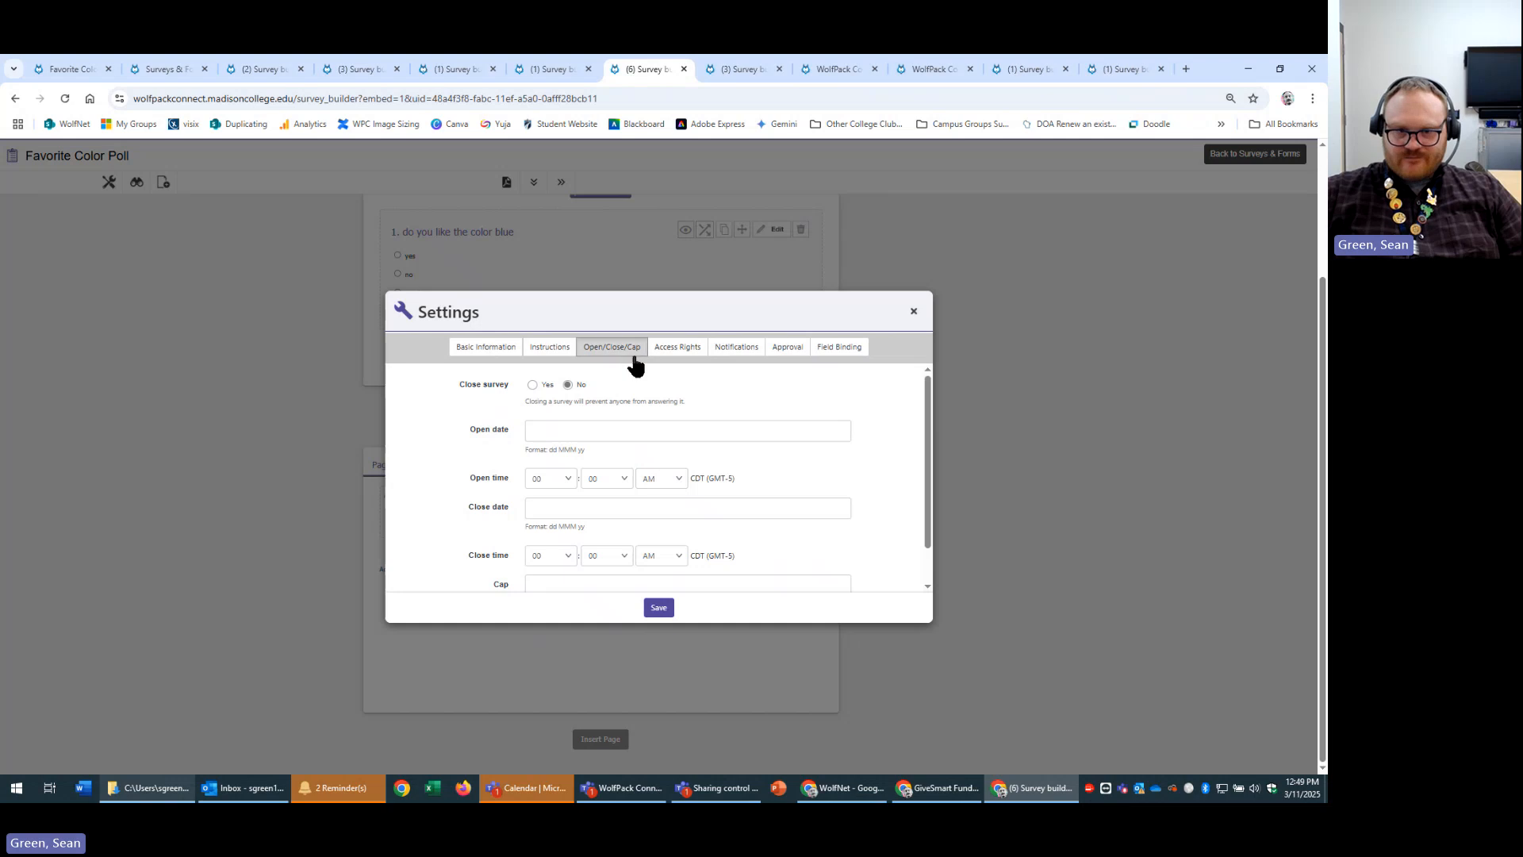
scroll(617, 546, down, 2)
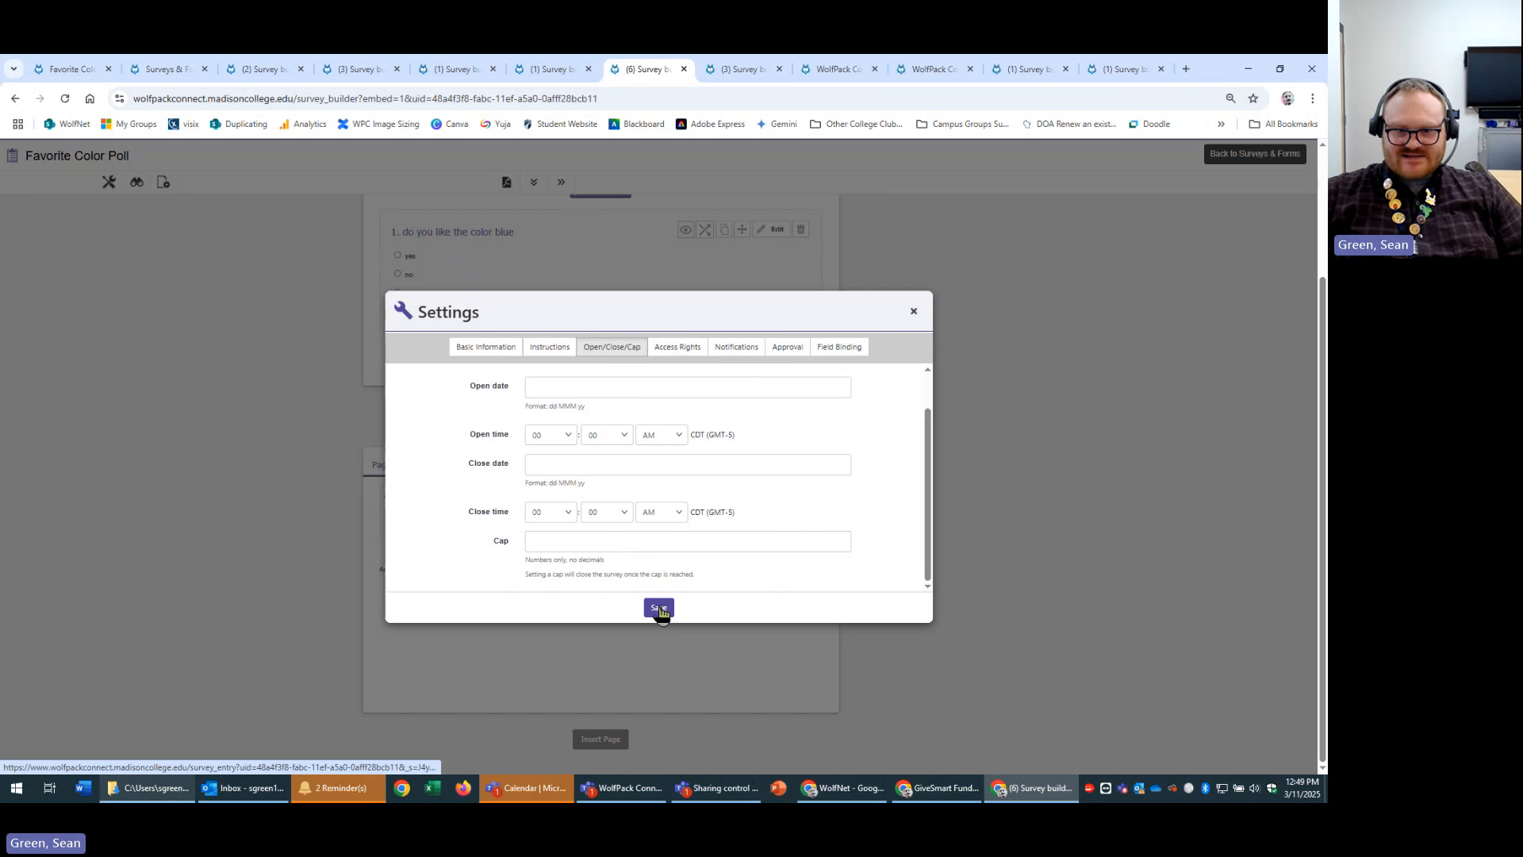
click(682, 354)
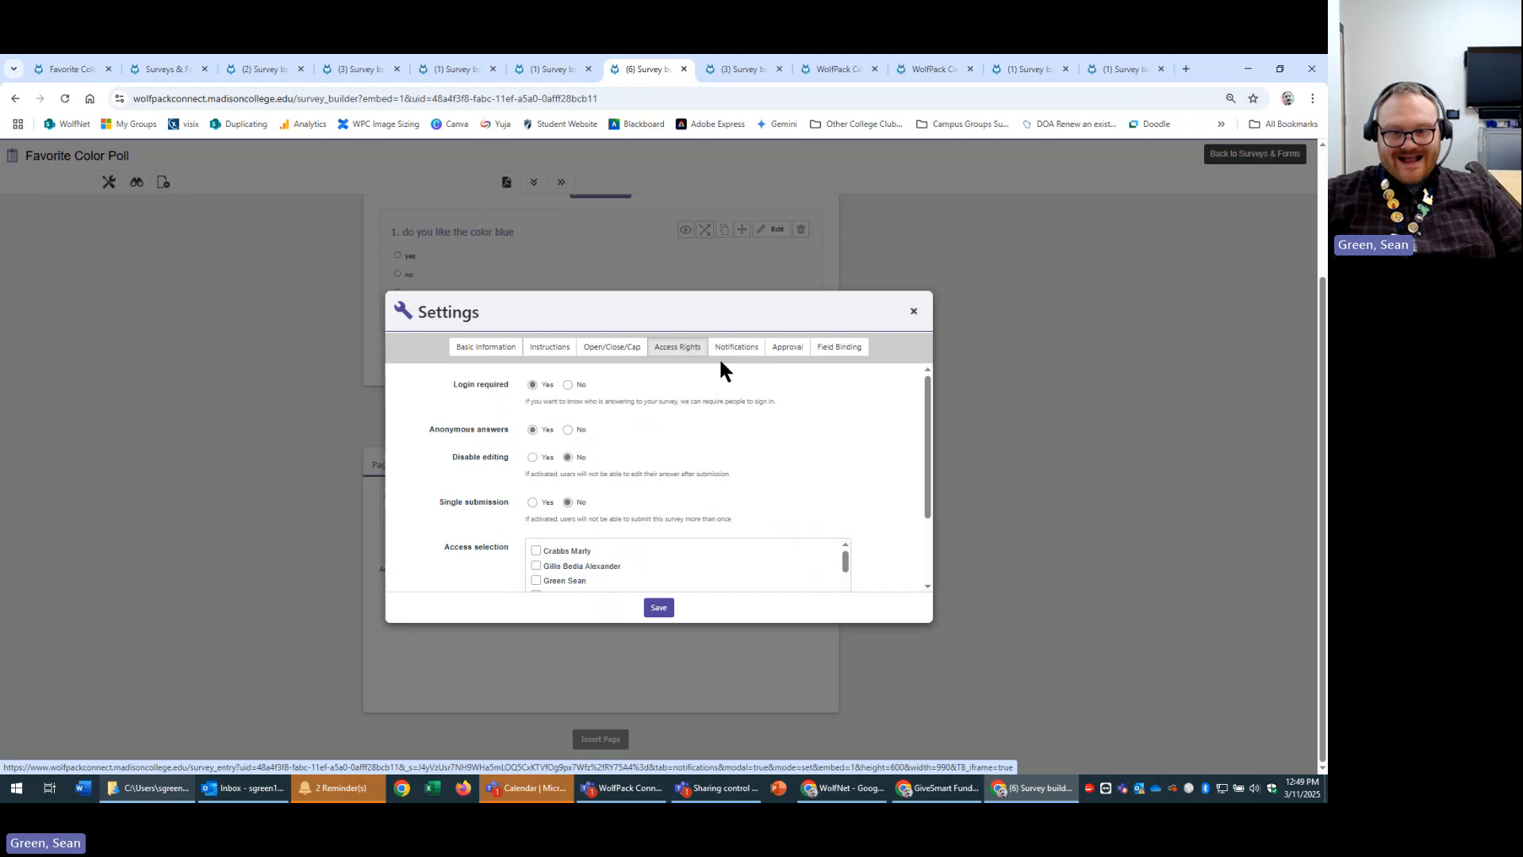
scroll(817, 436, down, 2)
Review the poll's submission and approval notification recipients in the Notifications settings.
click(758, 349)
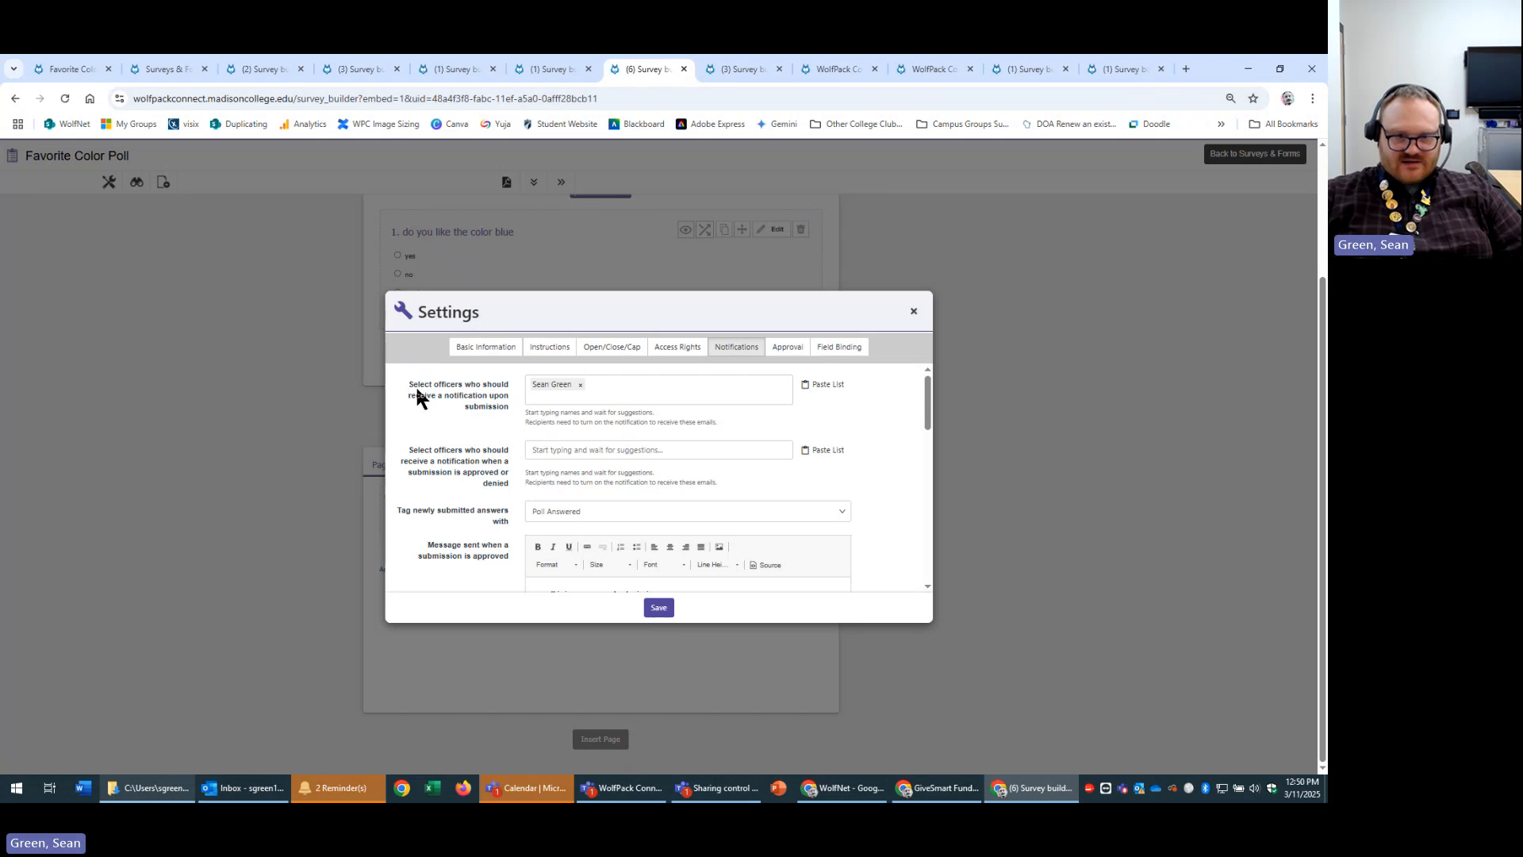
drag(403, 382, 472, 385)
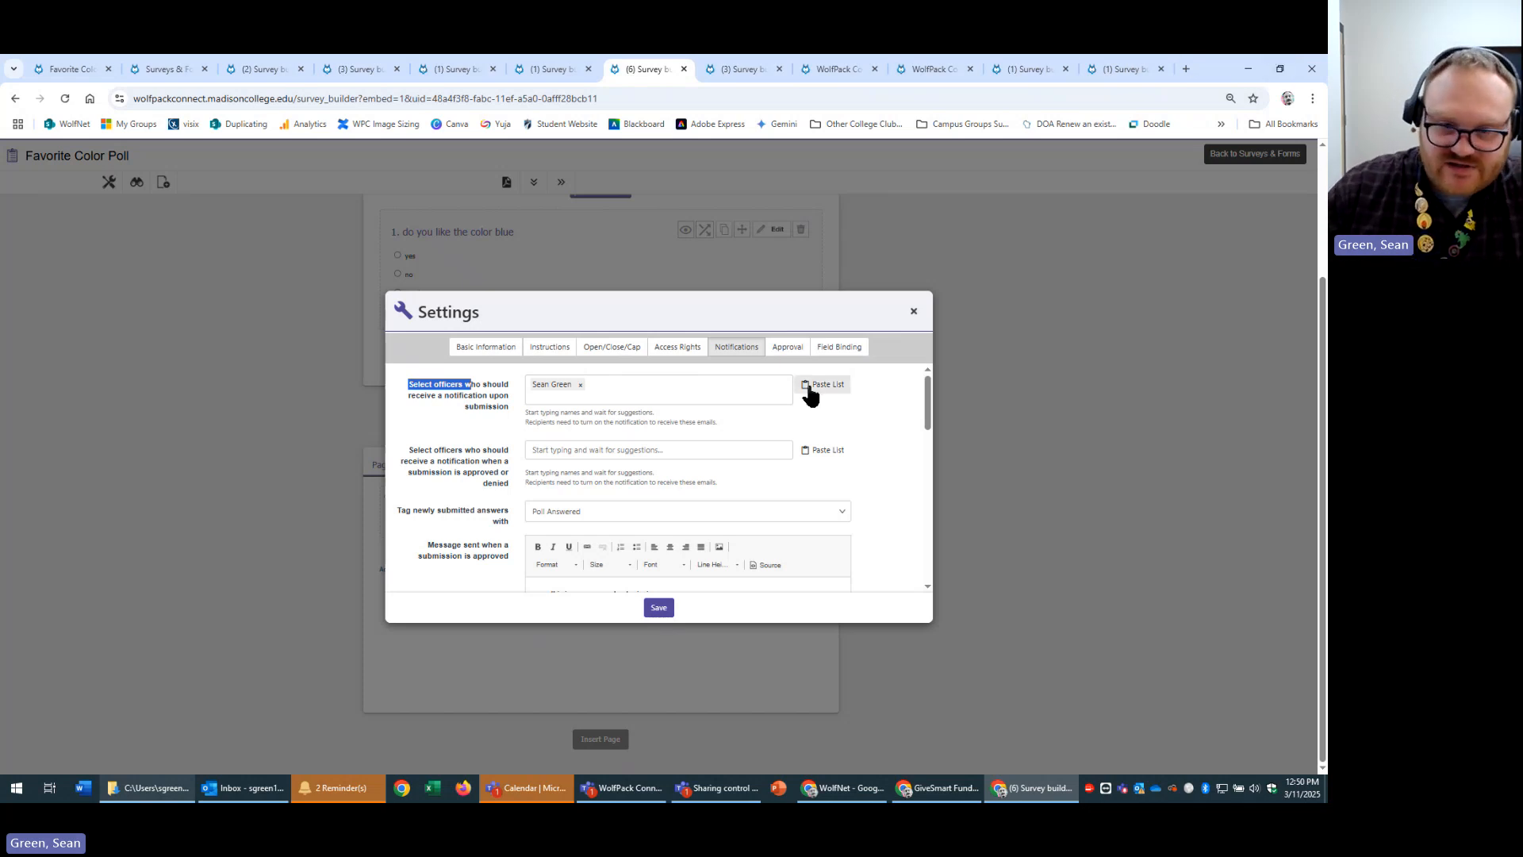
click(588, 450)
click(686, 447)
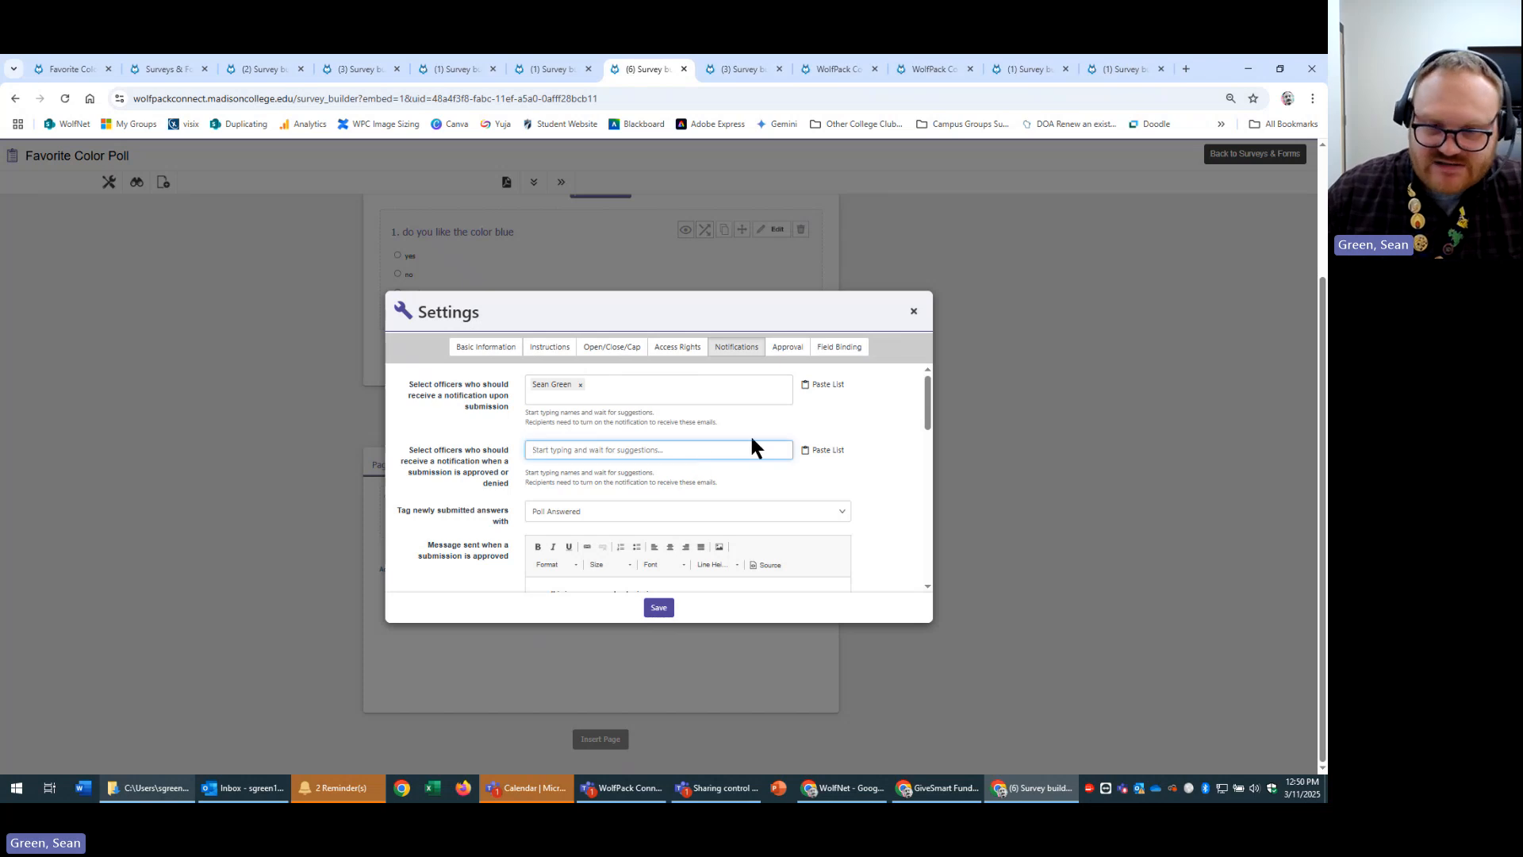
drag(414, 472, 509, 480)
click(514, 478)
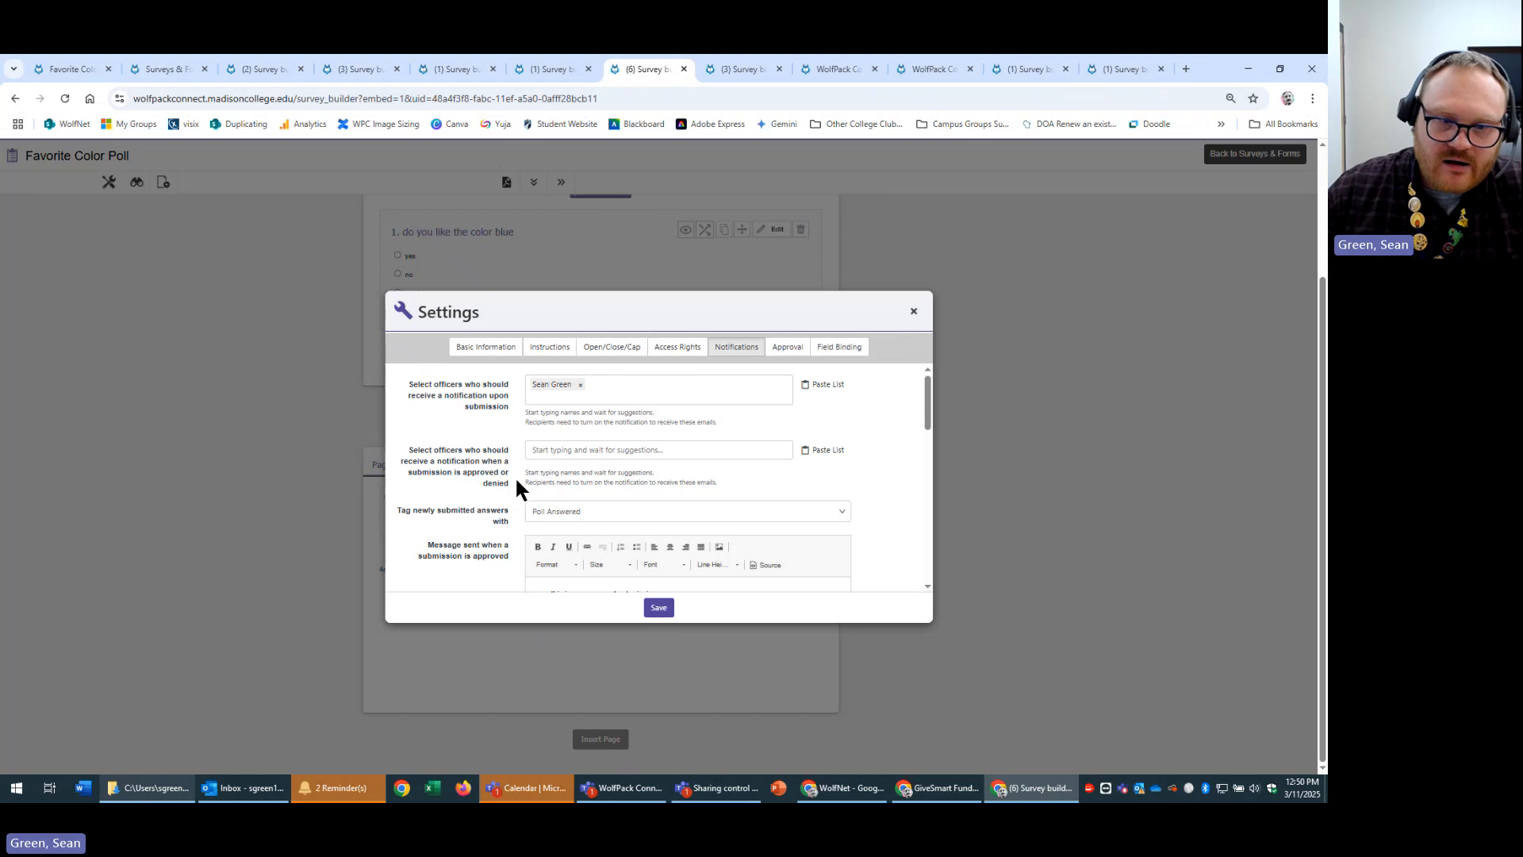
click(524, 69)
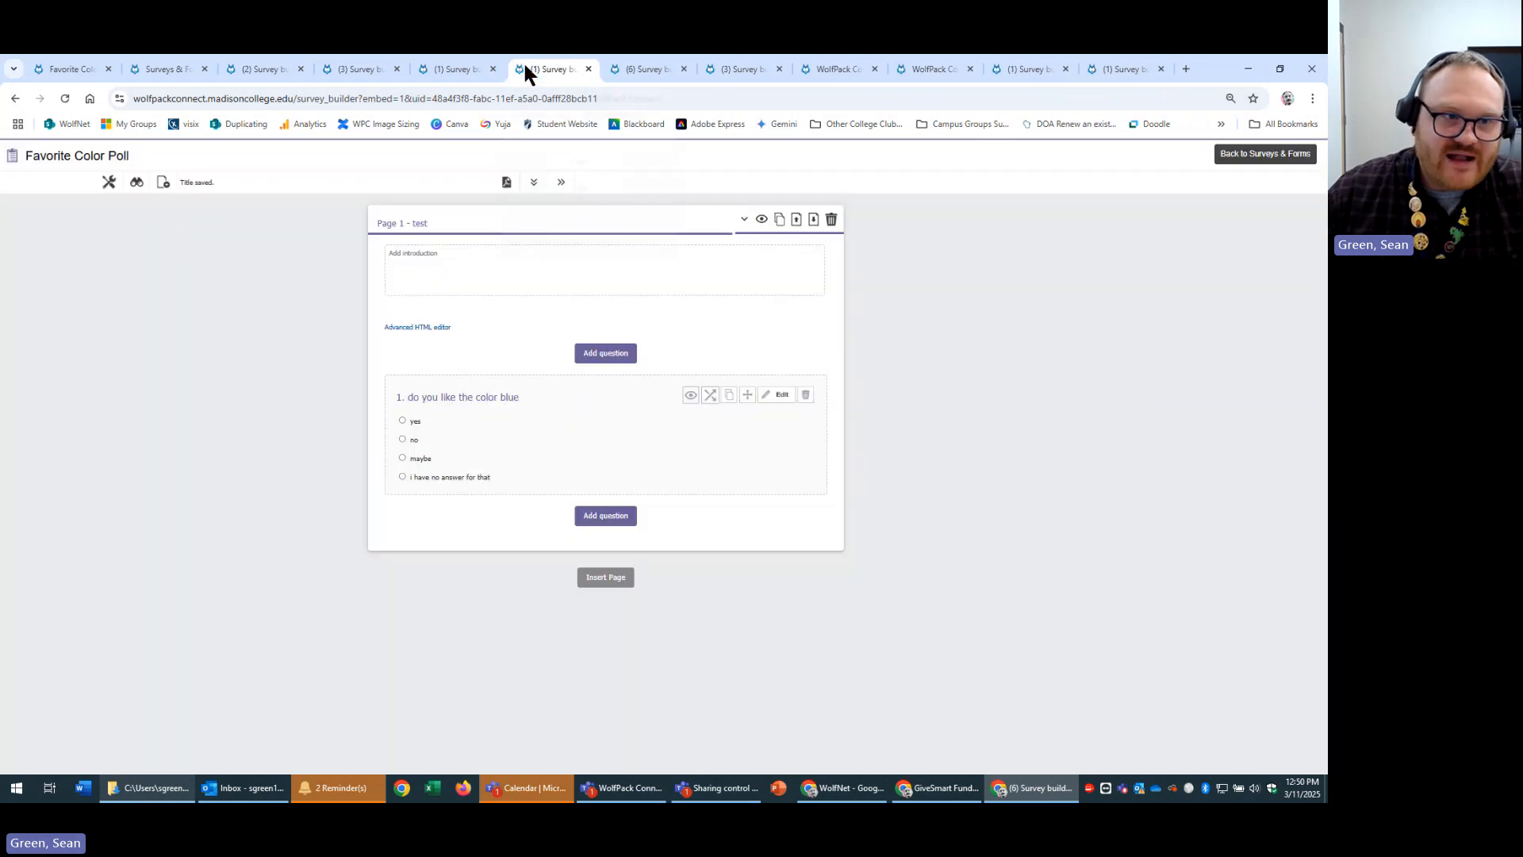
click(109, 69)
click(93, 68)
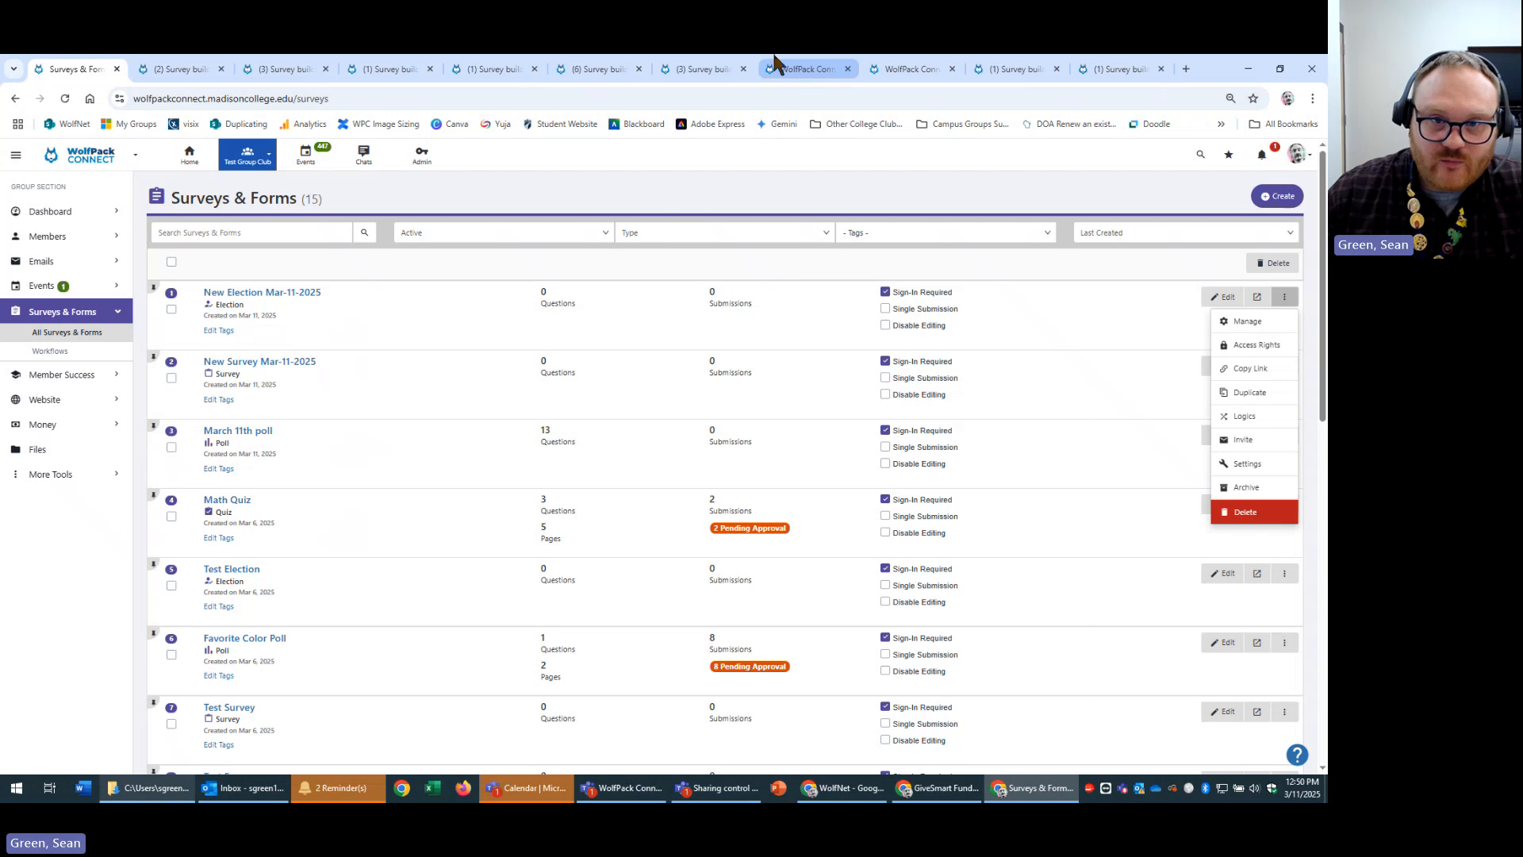
click(698, 69)
click(587, 69)
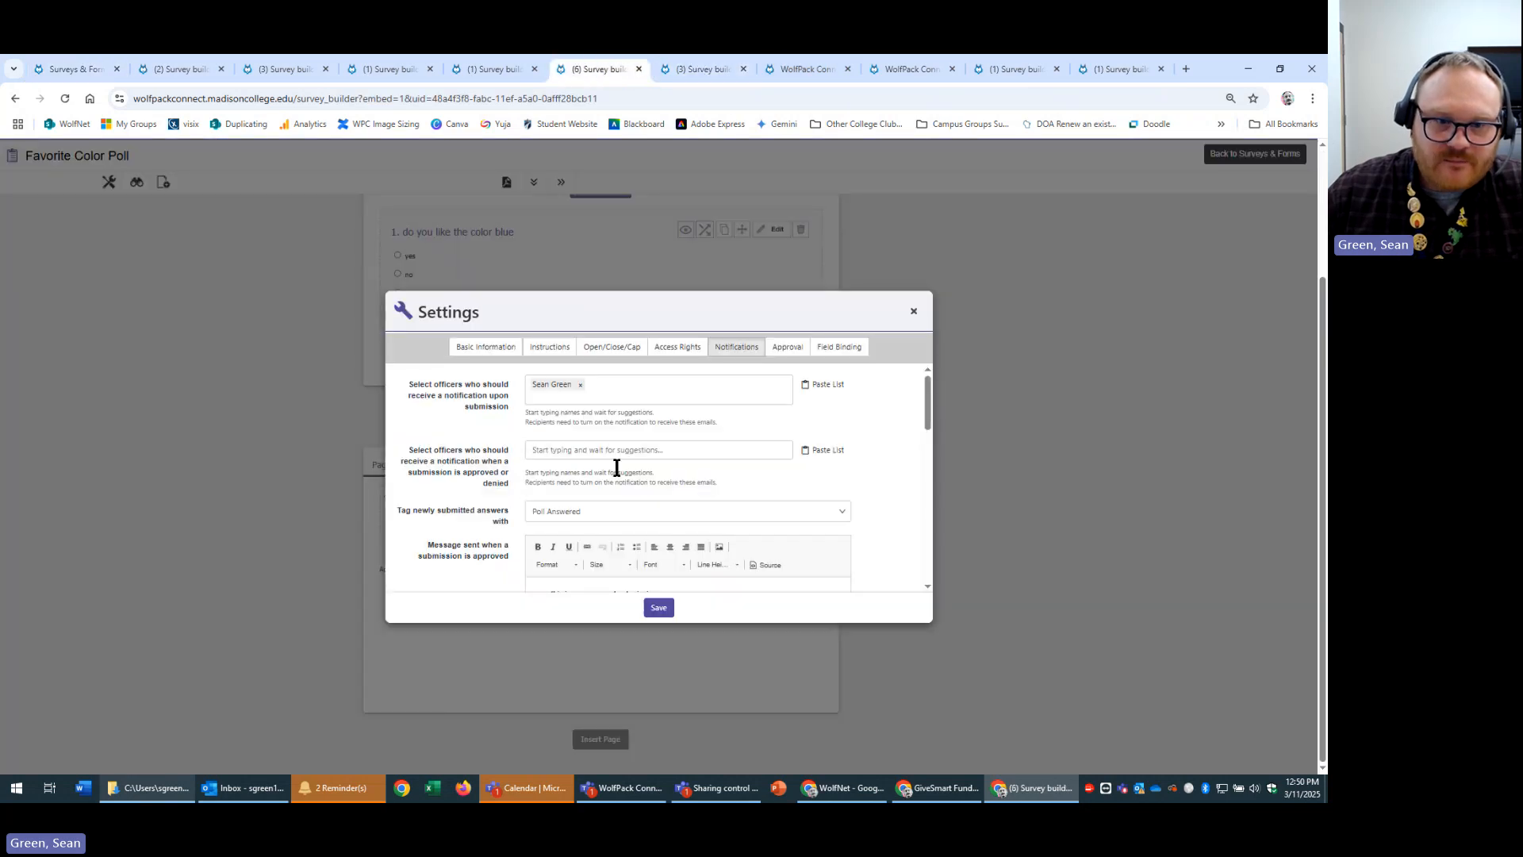
click(647, 452)
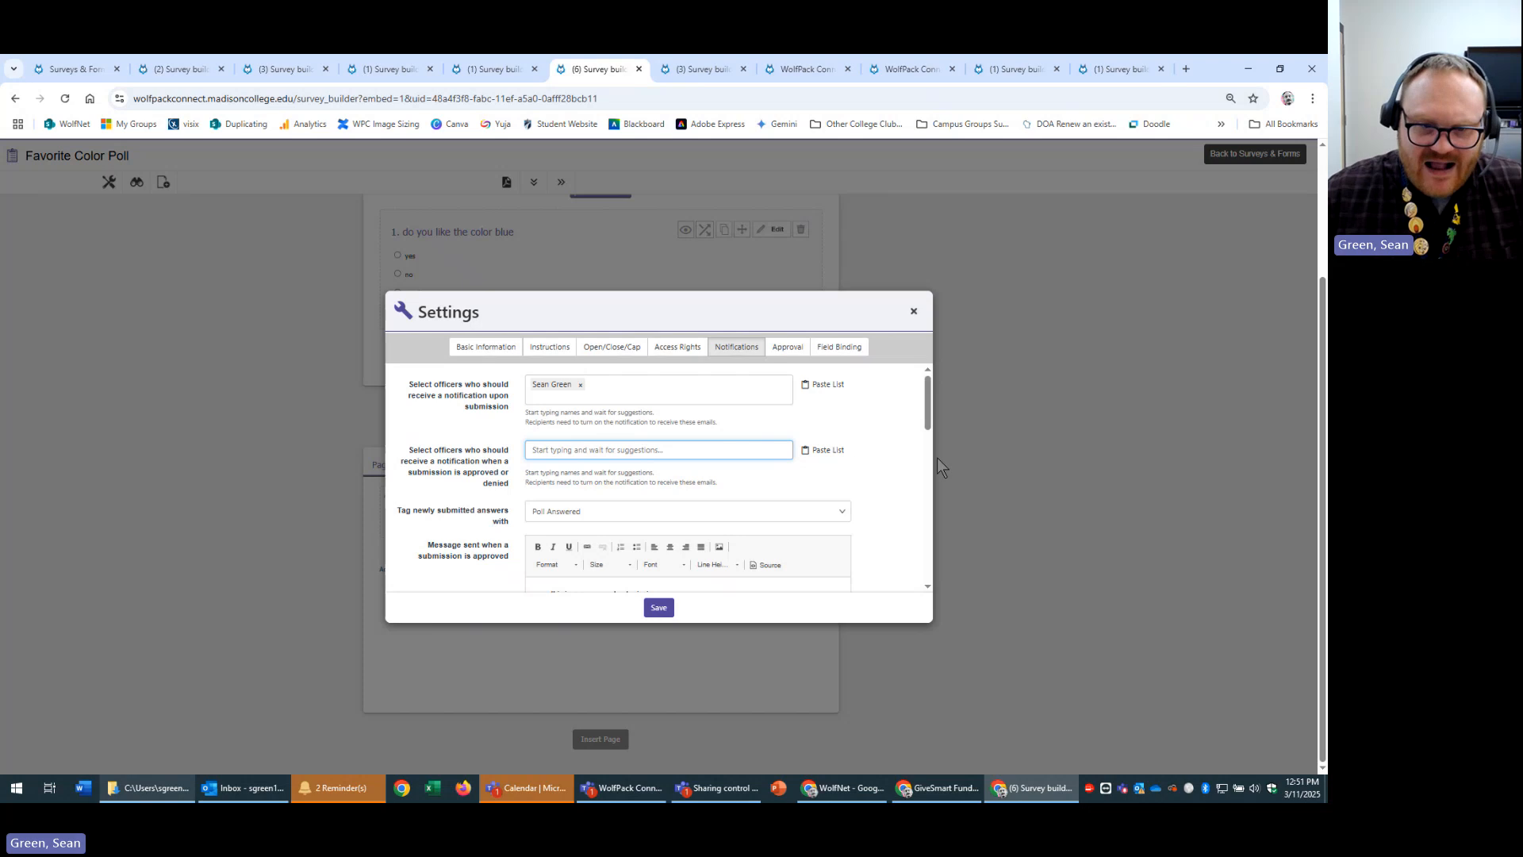
scroll(878, 455, down, 1)
drag(400, 442, 499, 442)
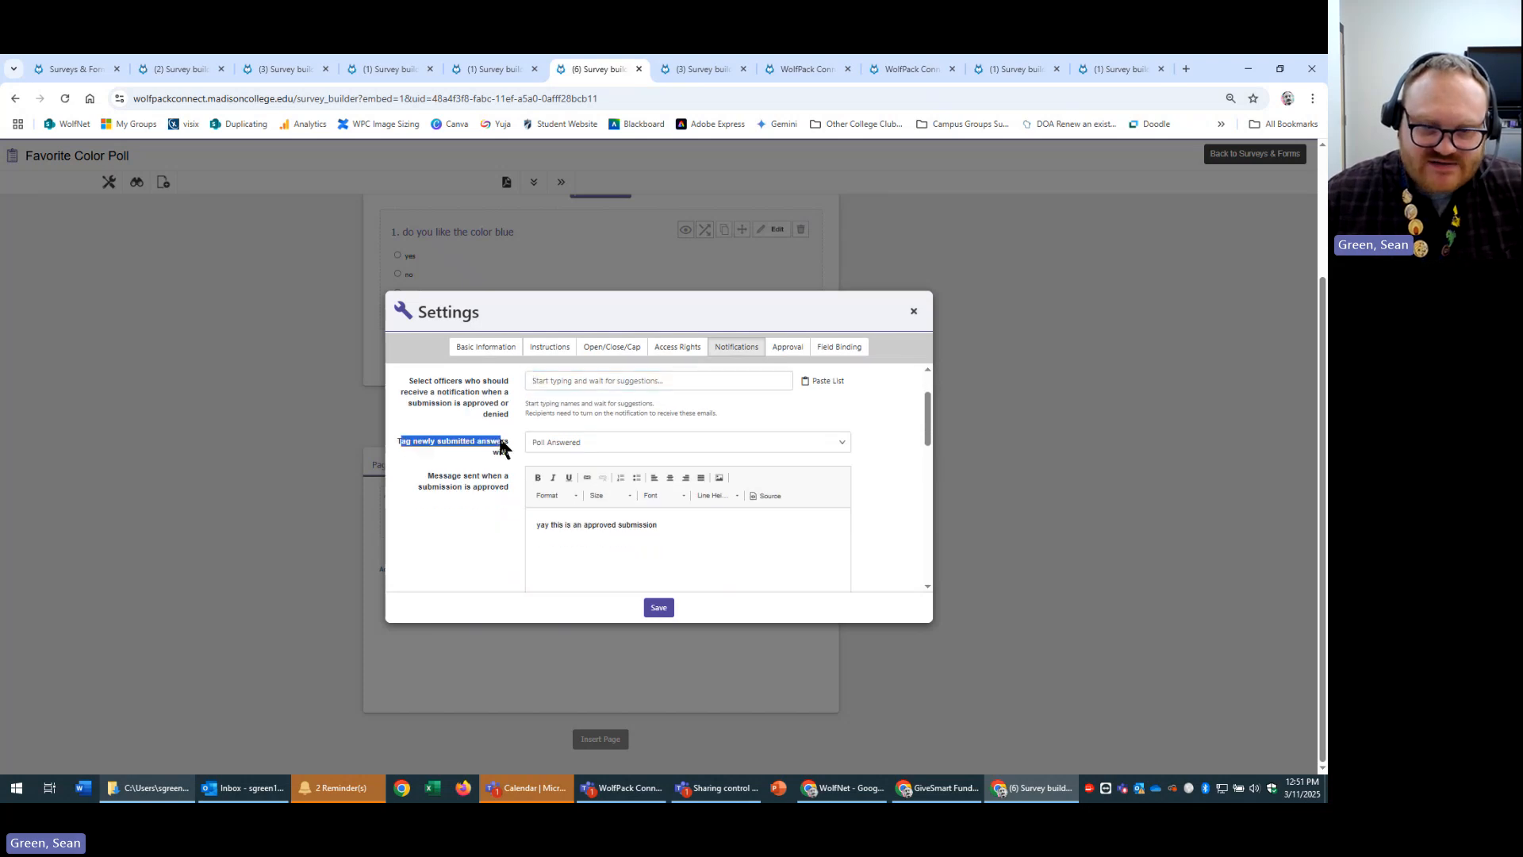
click(841, 436)
click(827, 436)
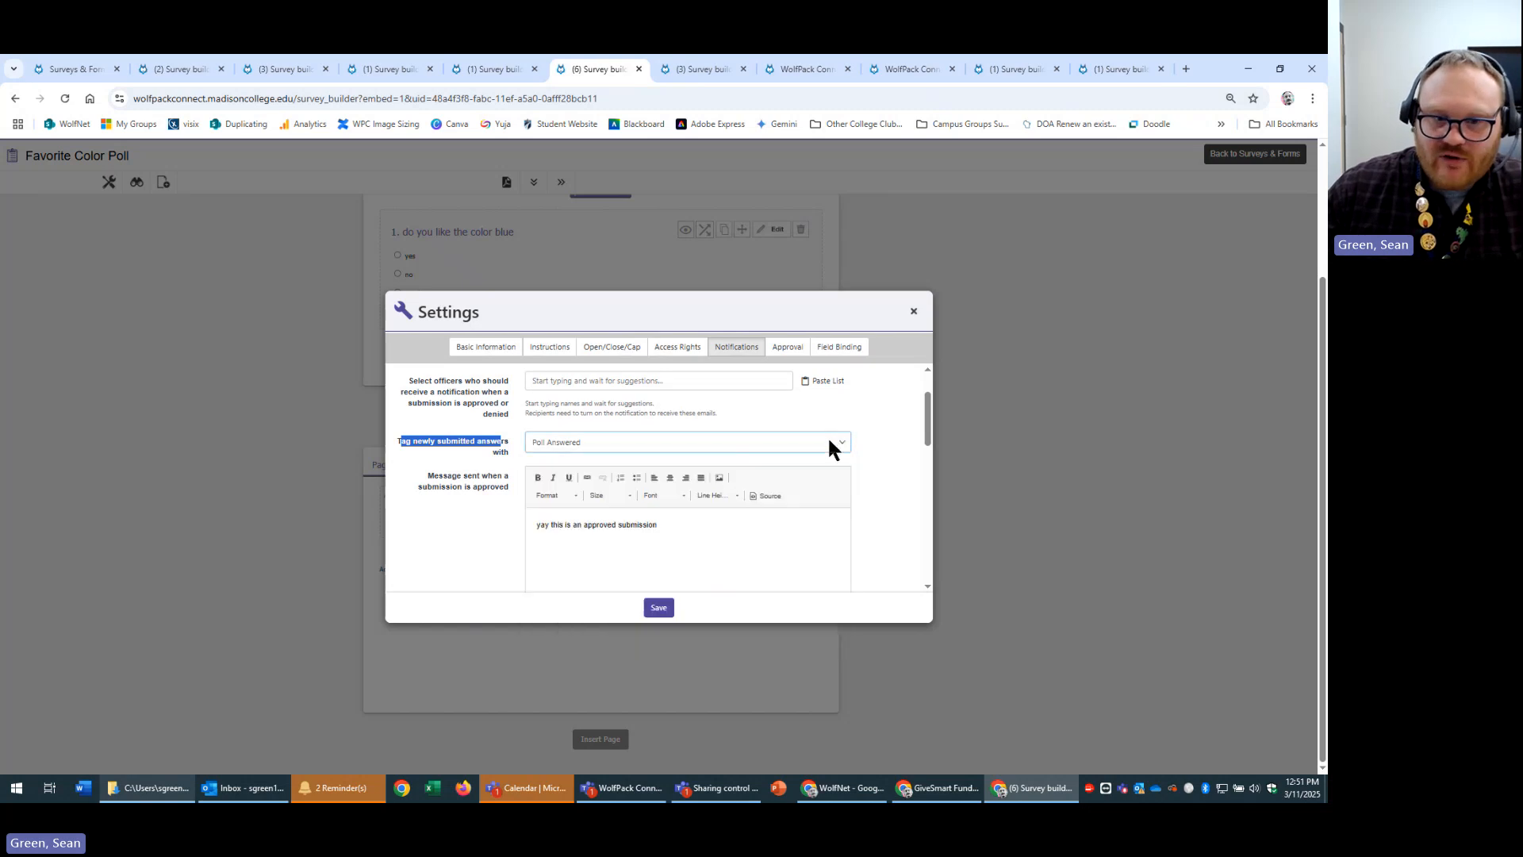
click(827, 436)
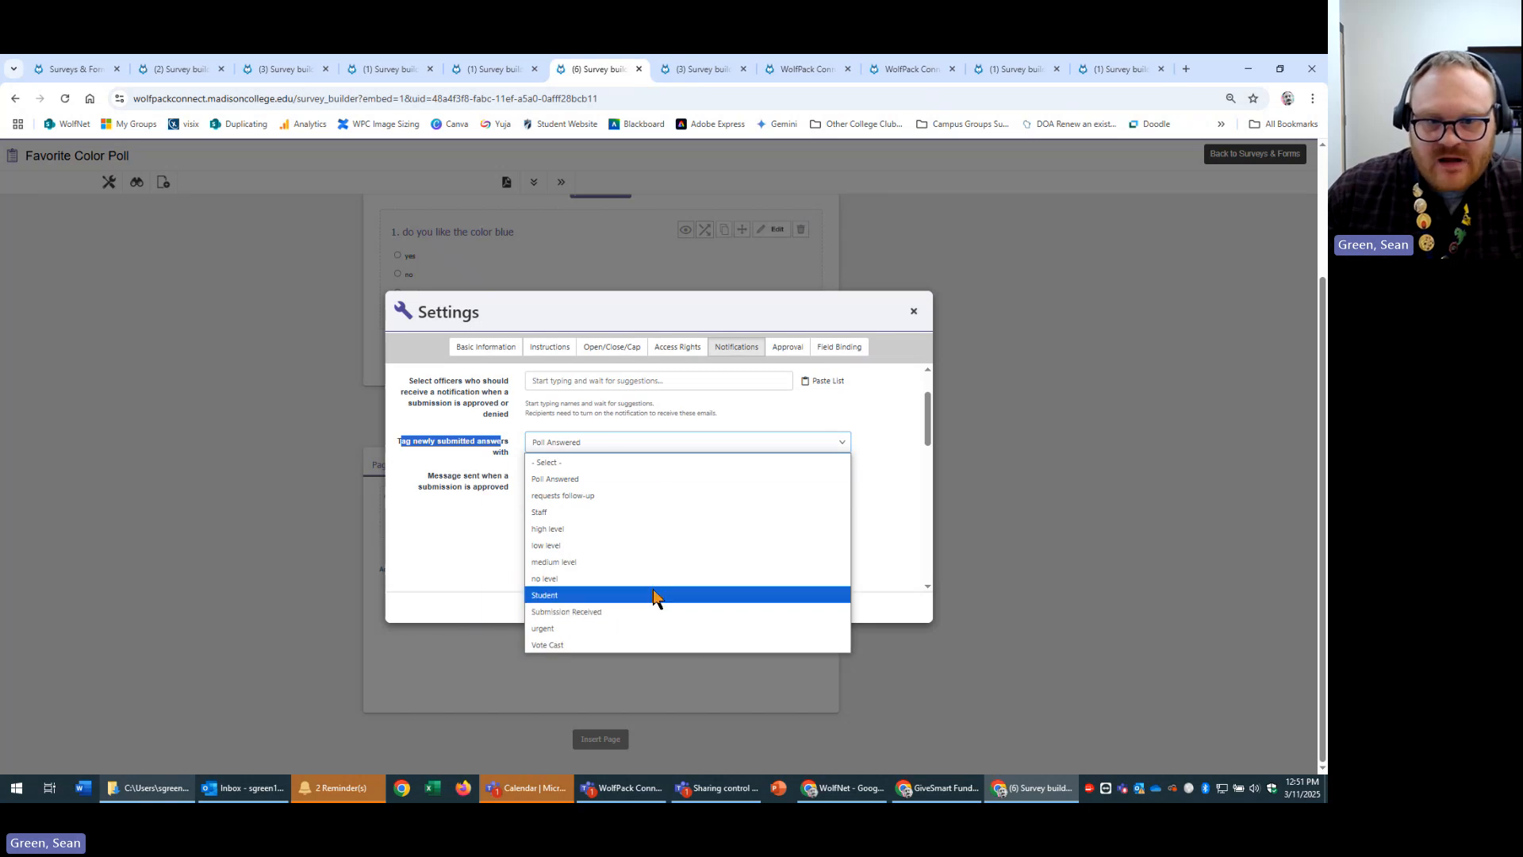
click(593, 62)
click(52, 63)
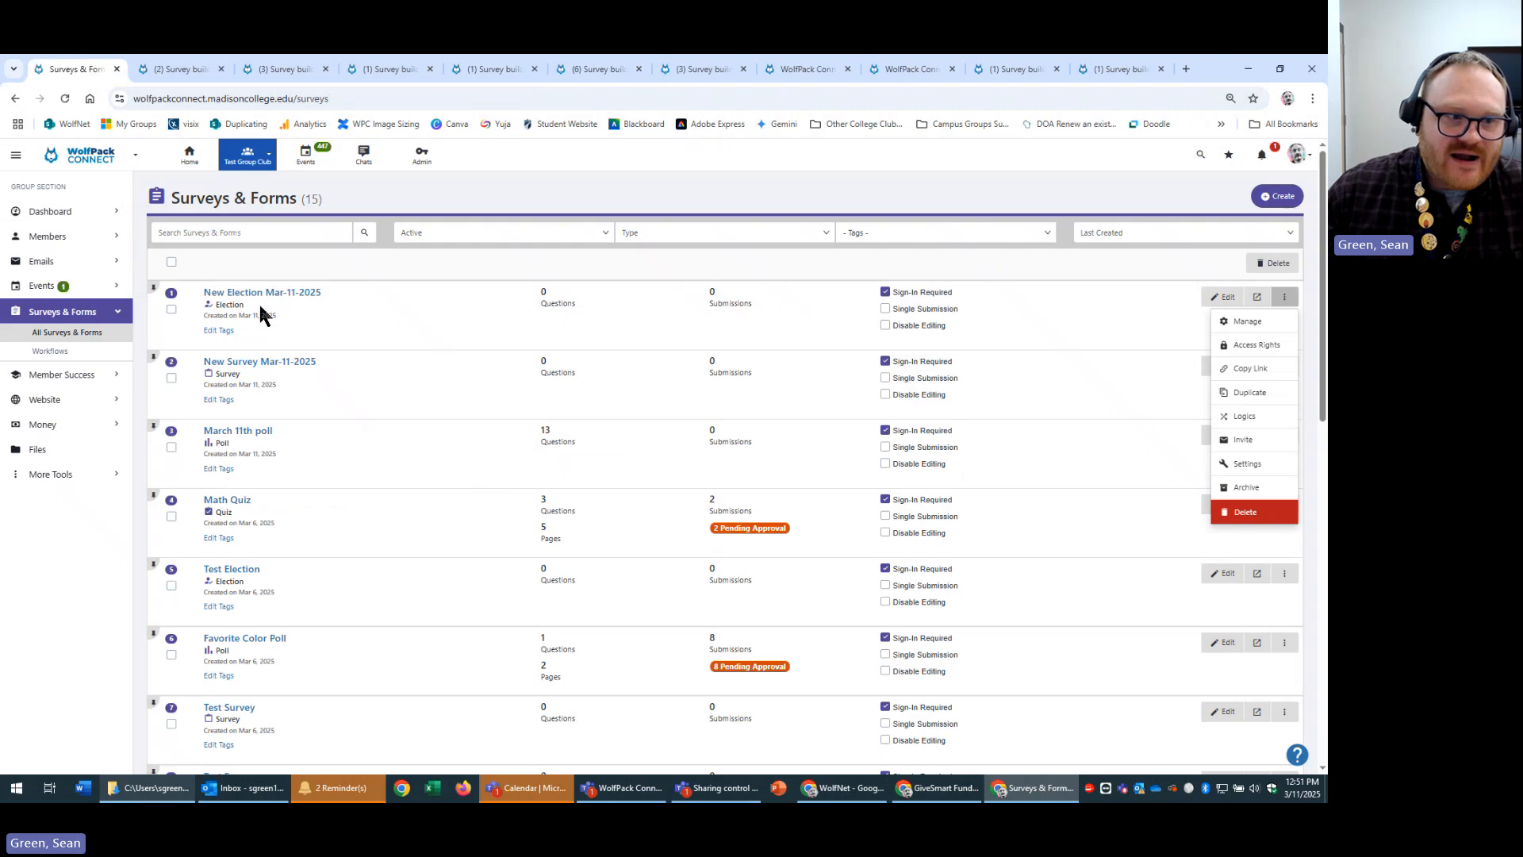
On the group Tags page, review the Forms/Surveys Submissions Tags, including Poll Answered.
click(74, 483)
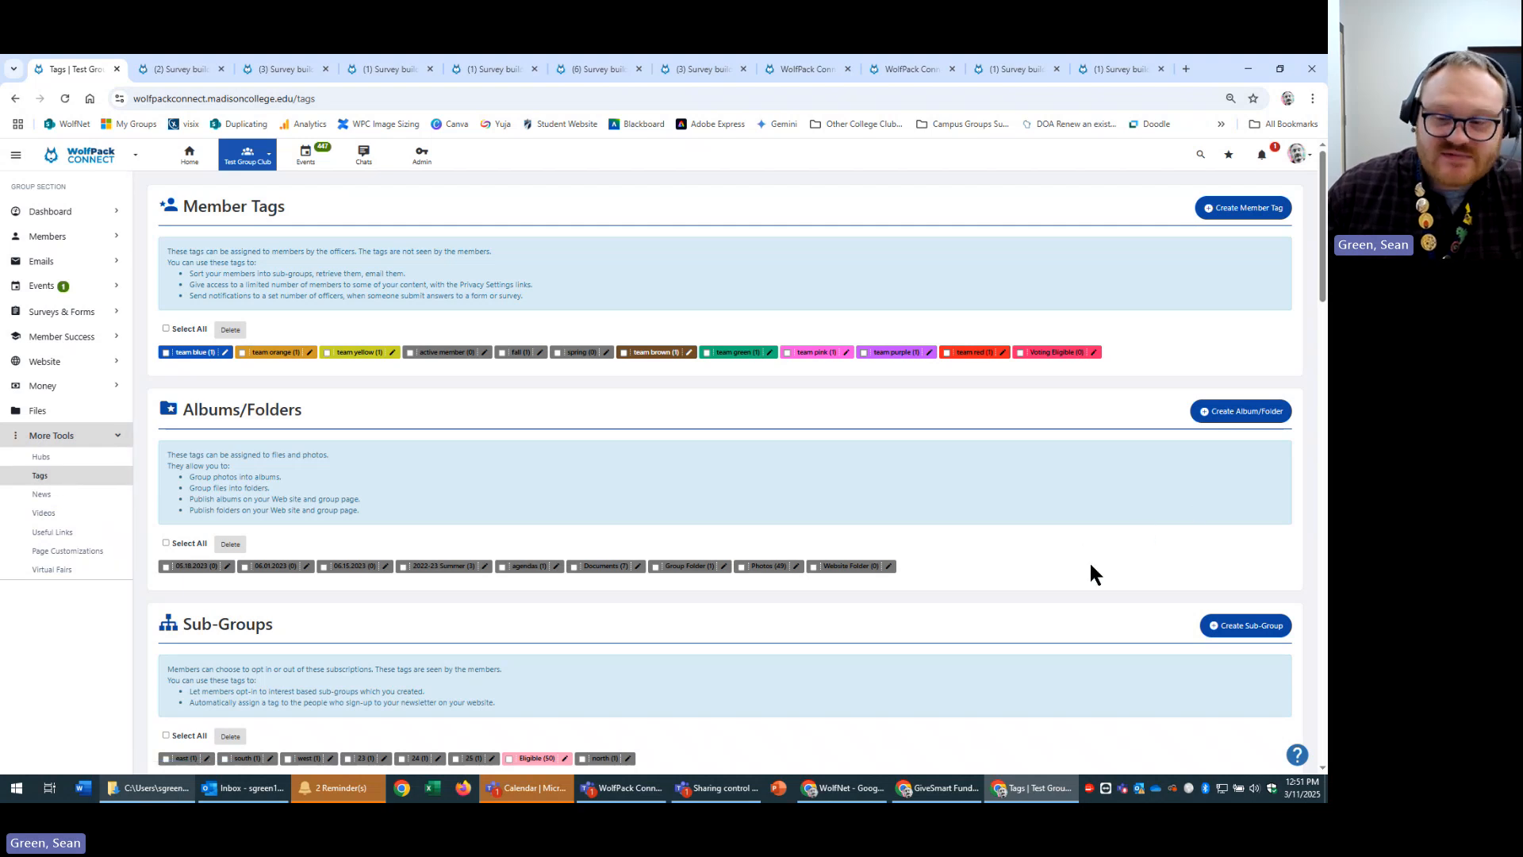
scroll(1060, 640, down, 10)
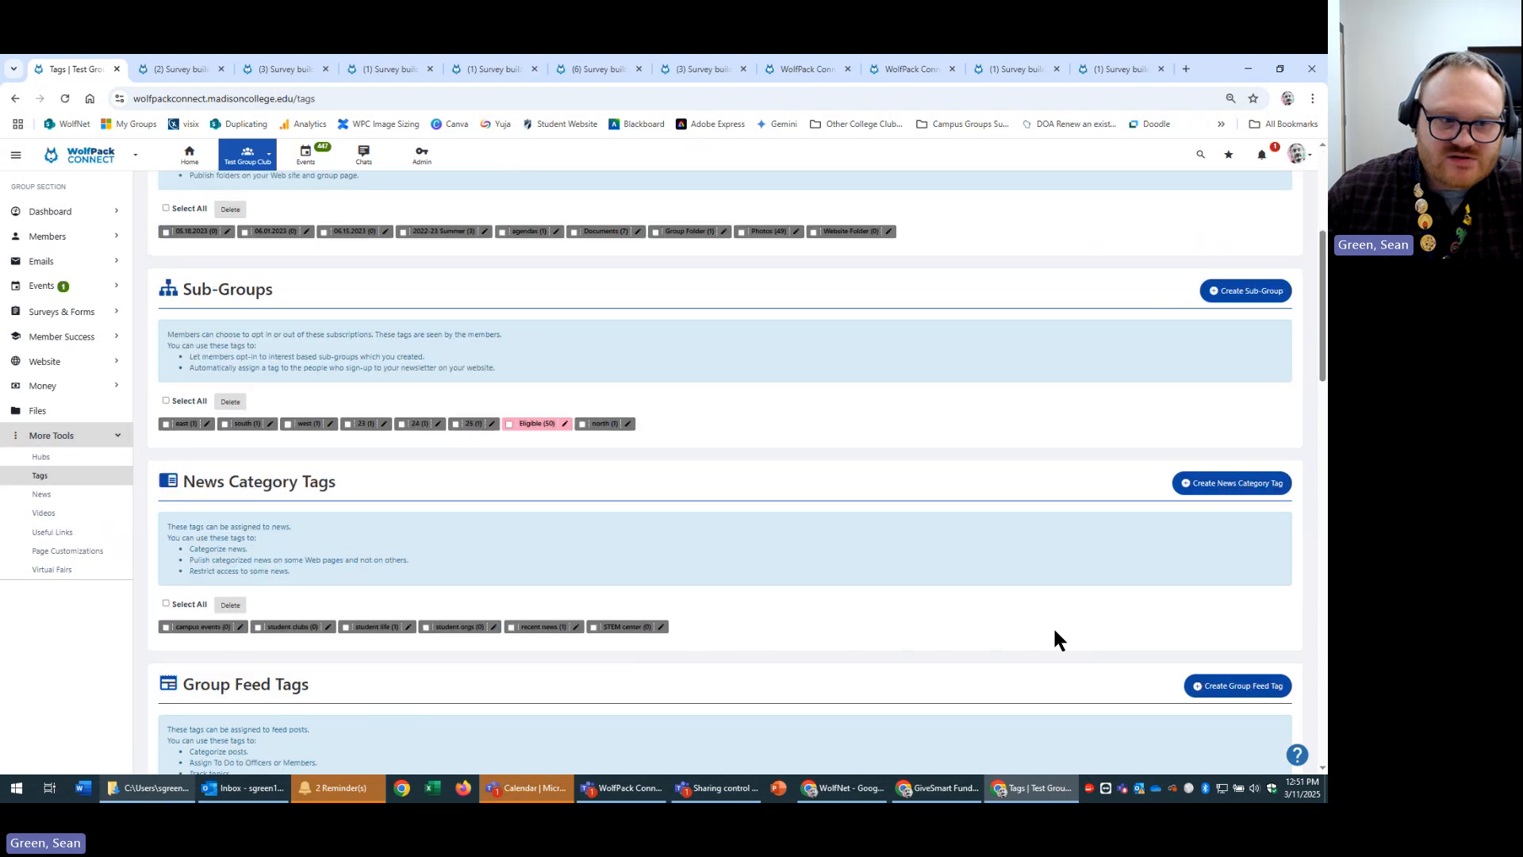
scroll(990, 627, down, 8)
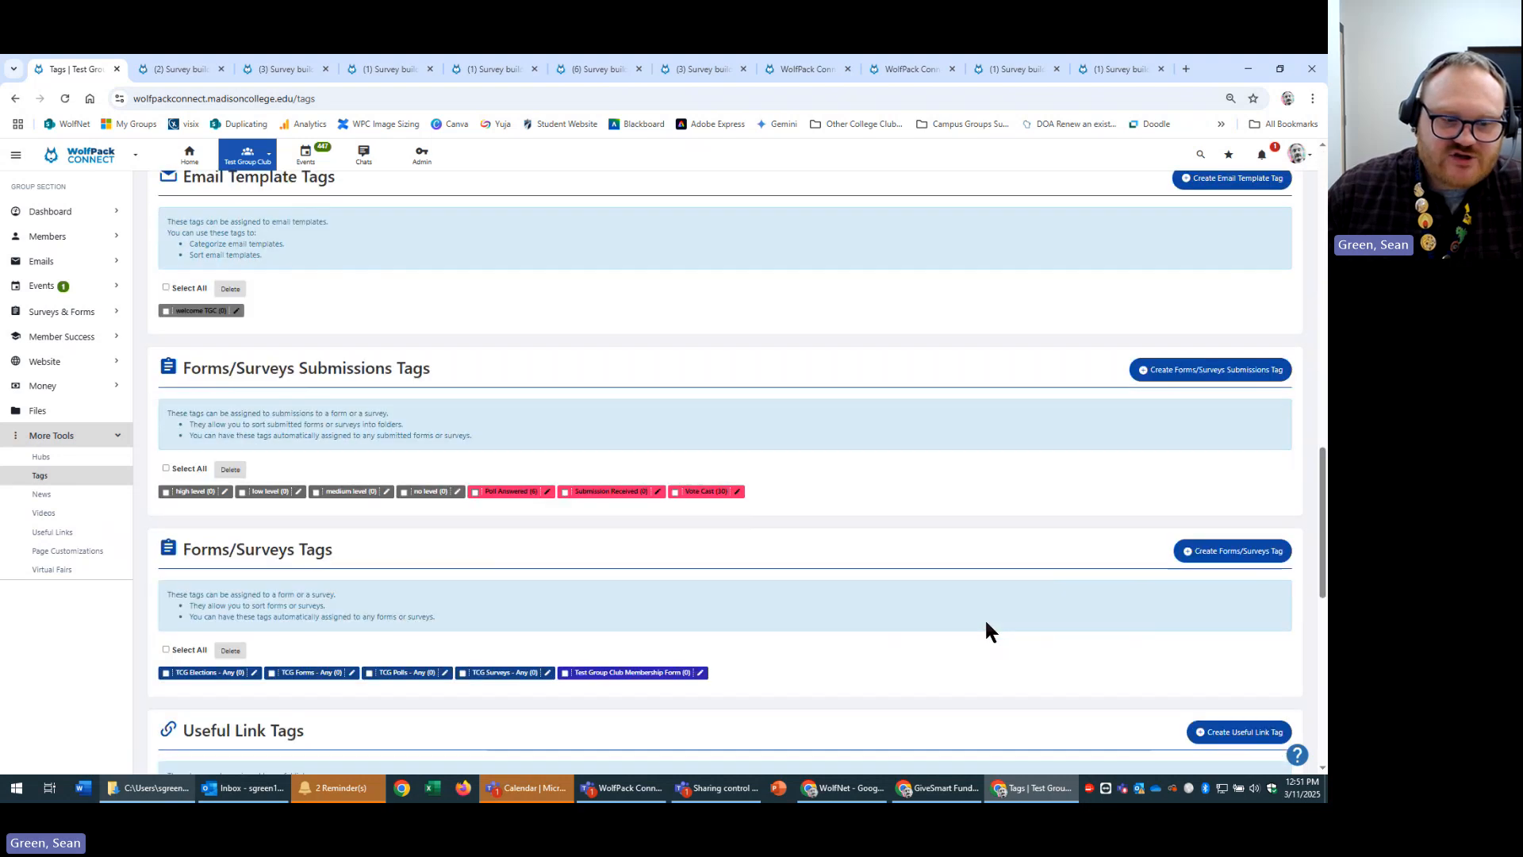
scroll(918, 609, up, 2)
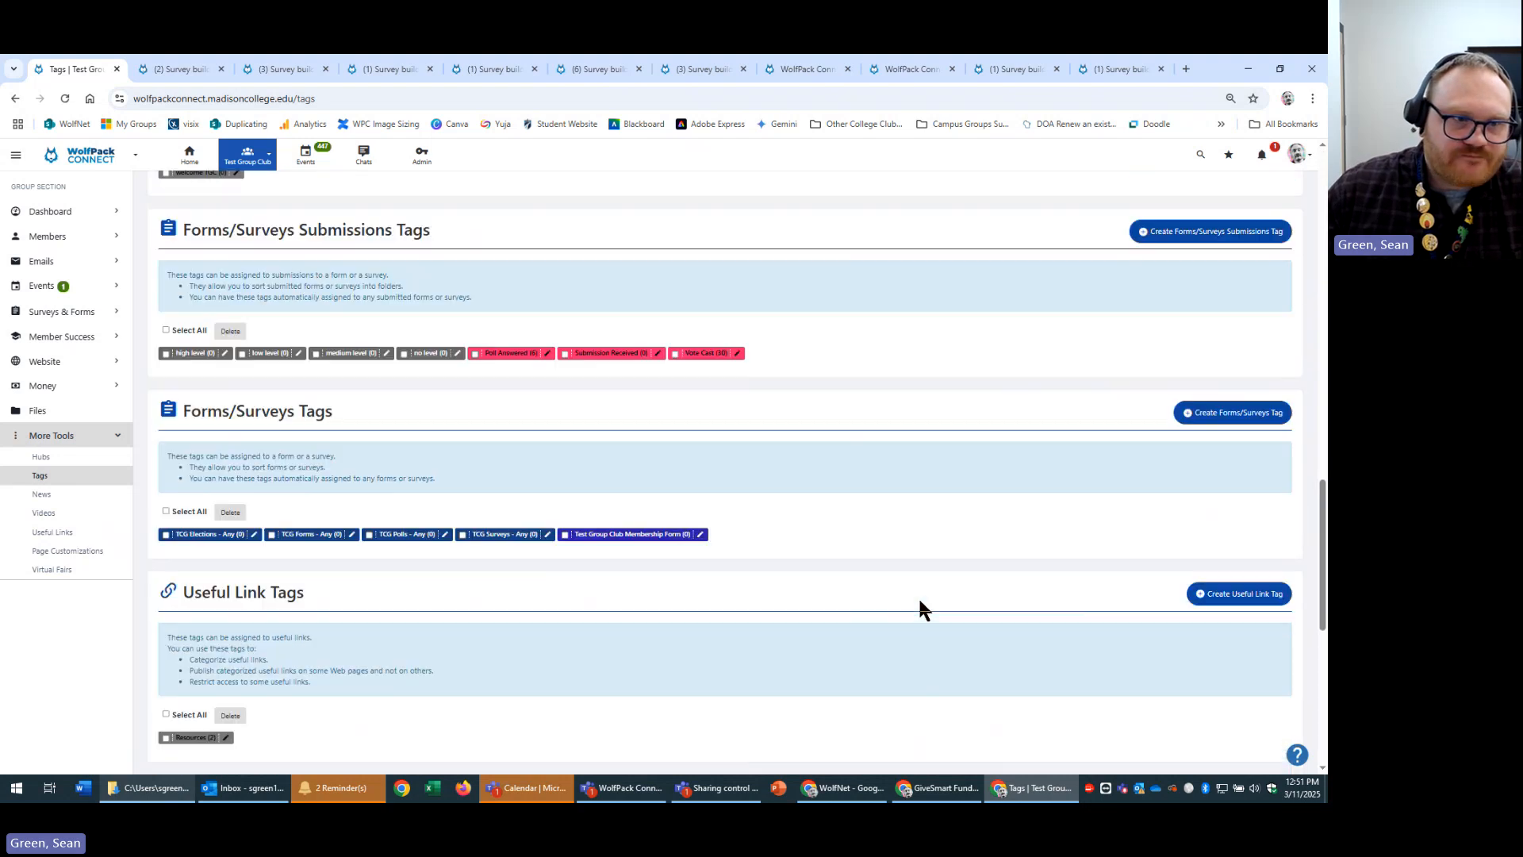
drag(454, 240, 161, 241)
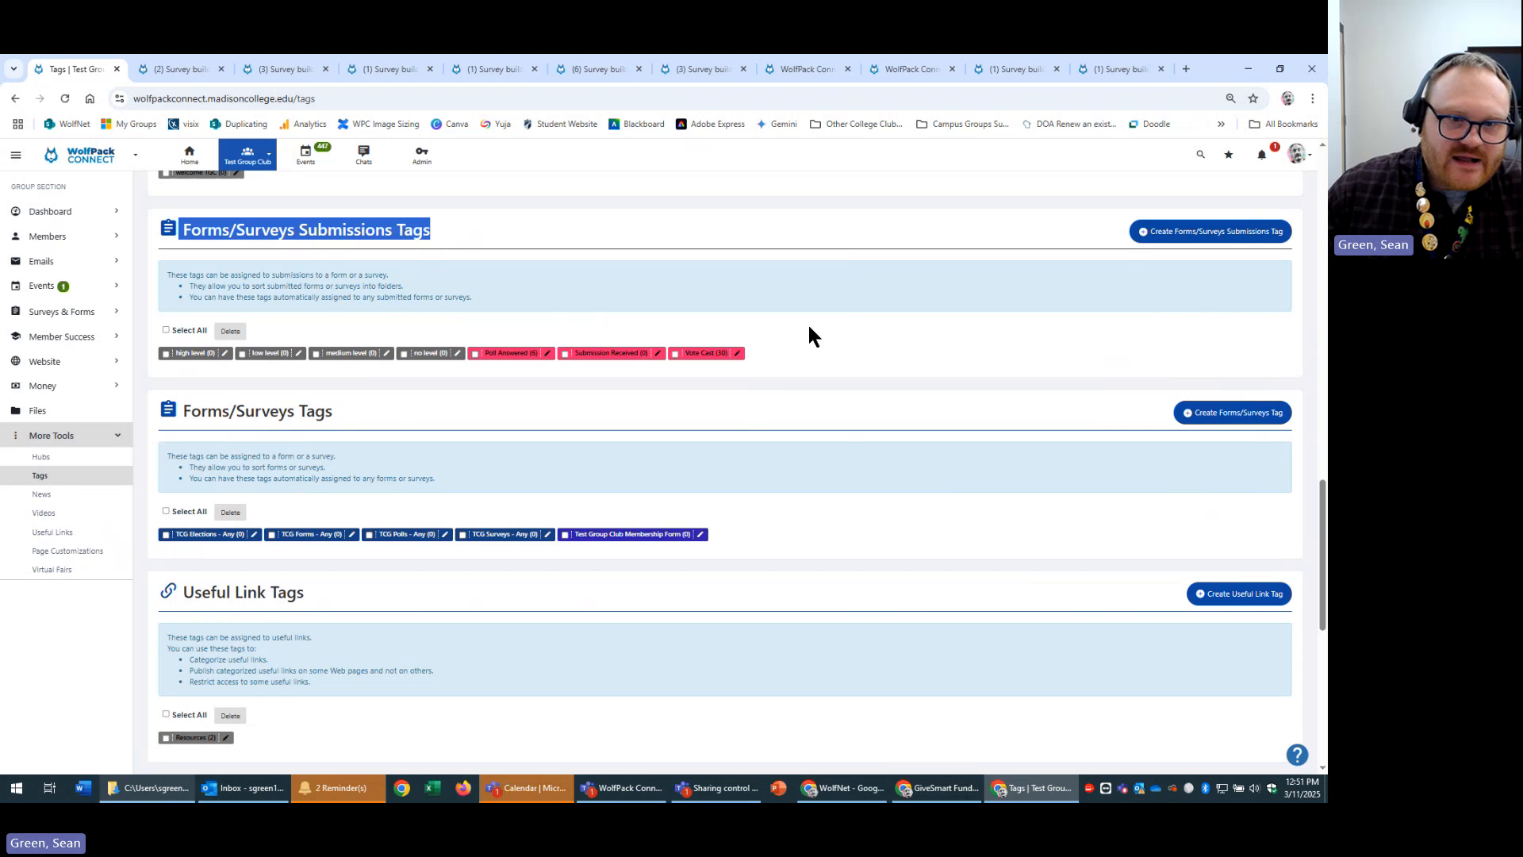
click(647, 395)
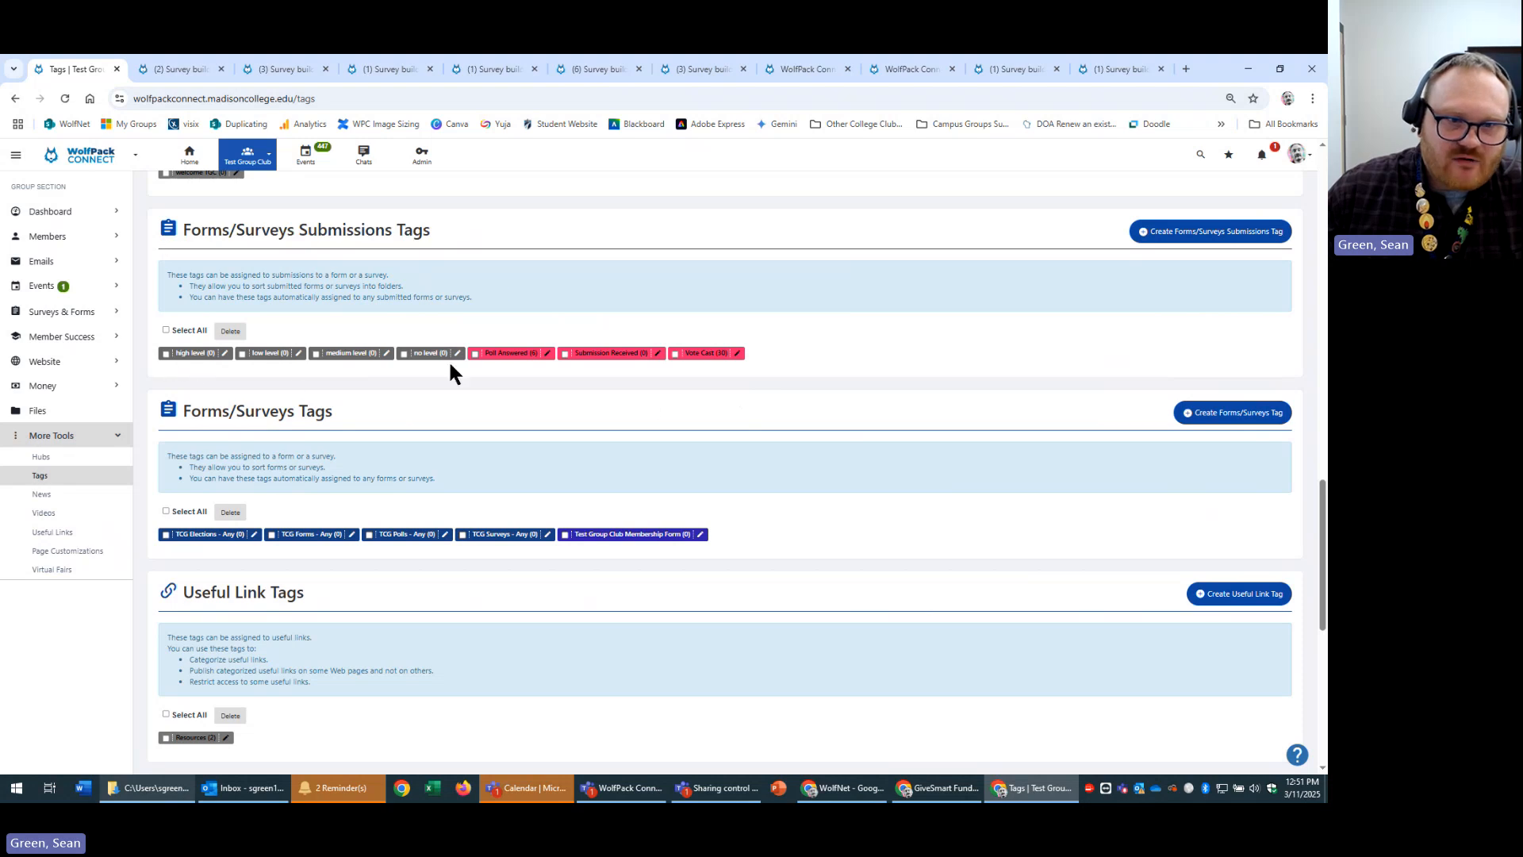
click(671, 381)
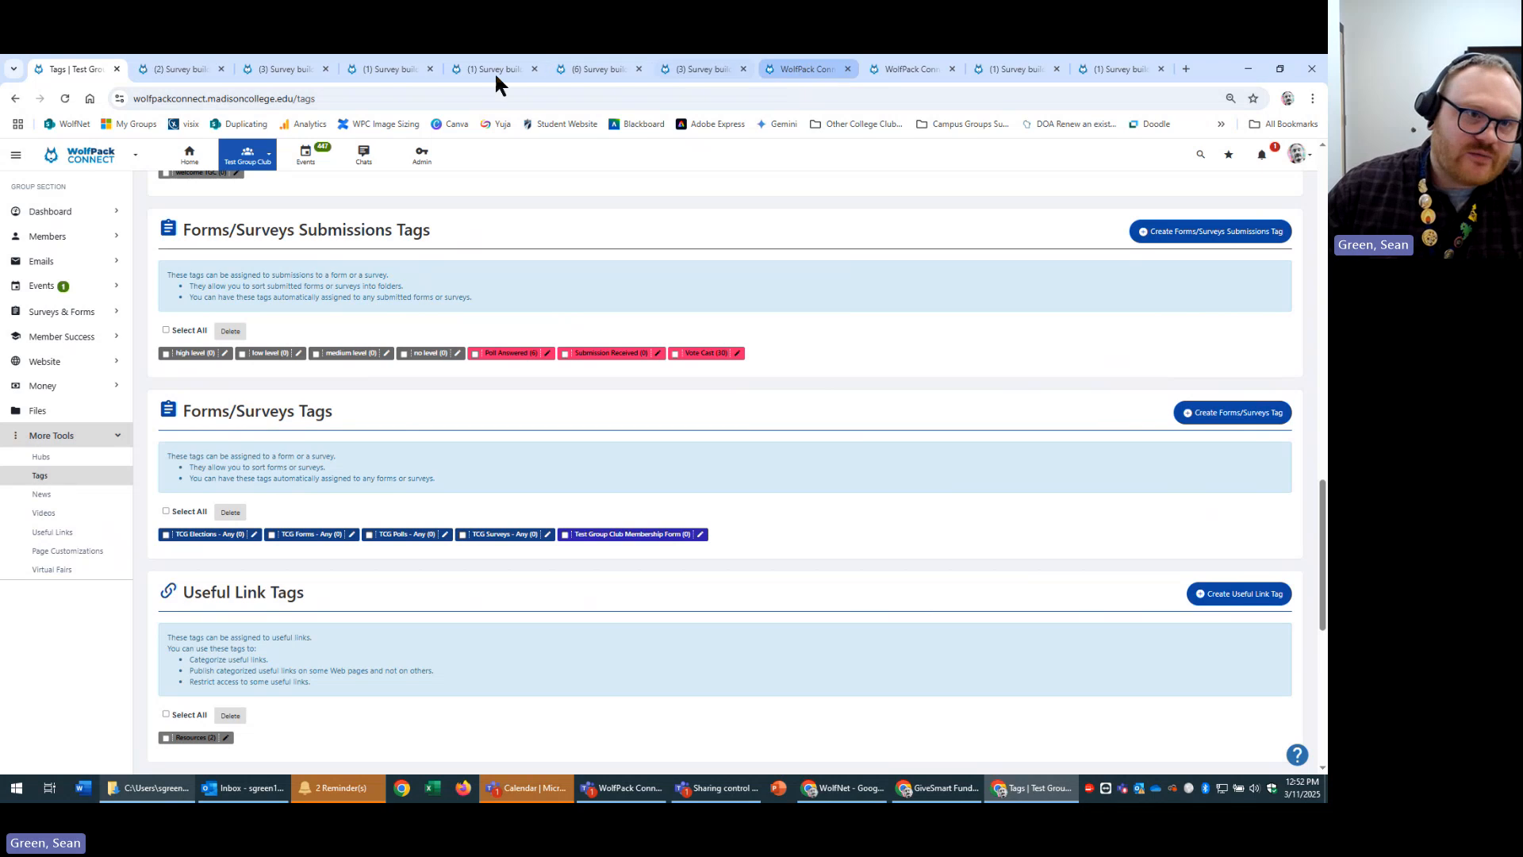
click(179, 69)
Back in the Favorite Color Poll's Notifications, check the submission tag list, leaving Poll Answered selected.
click(304, 73)
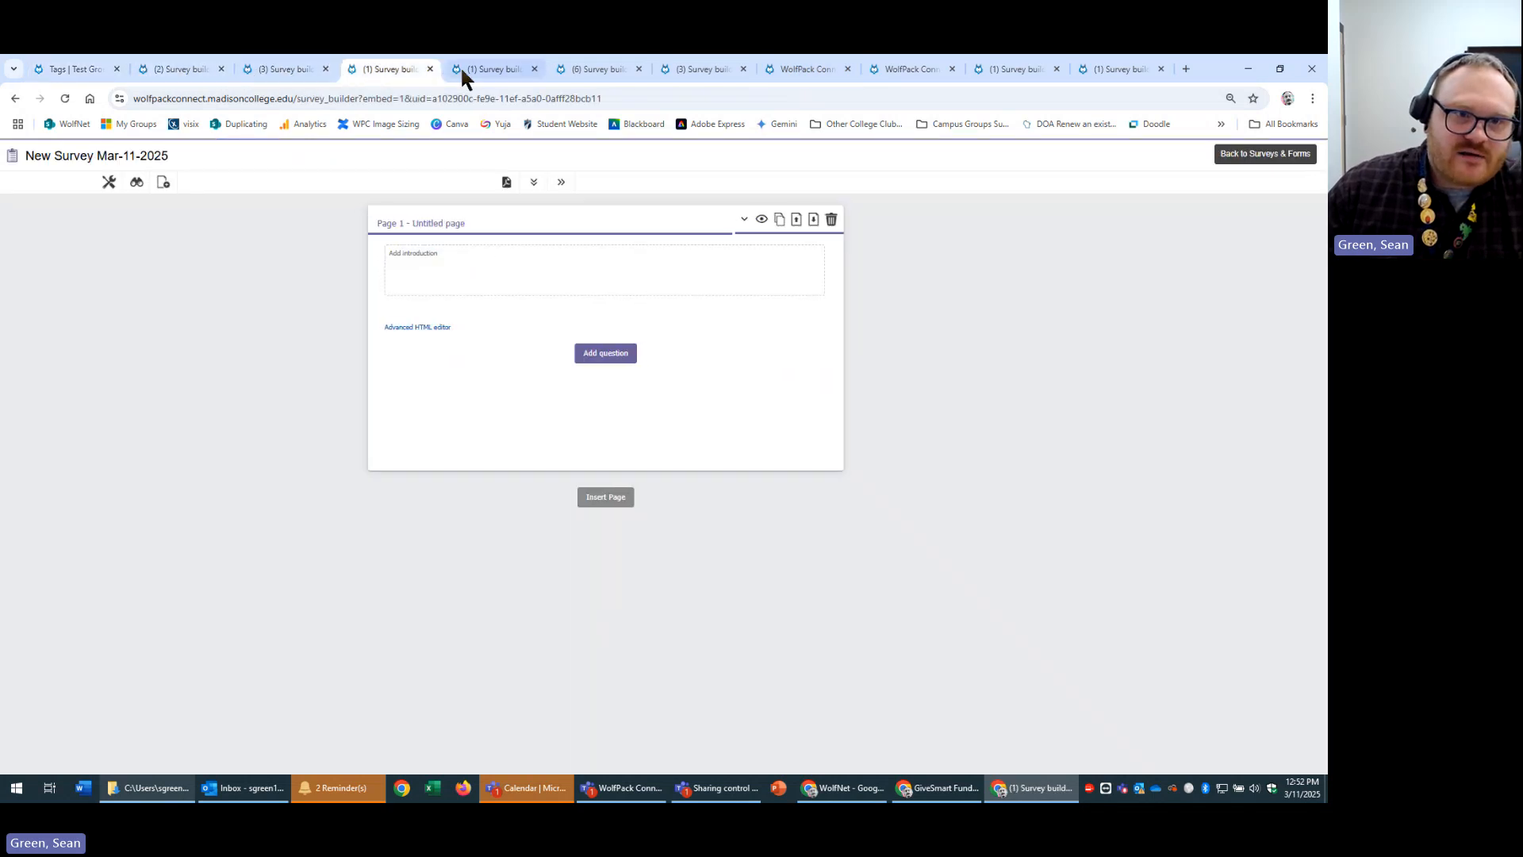
click(472, 70)
click(616, 68)
click(782, 442)
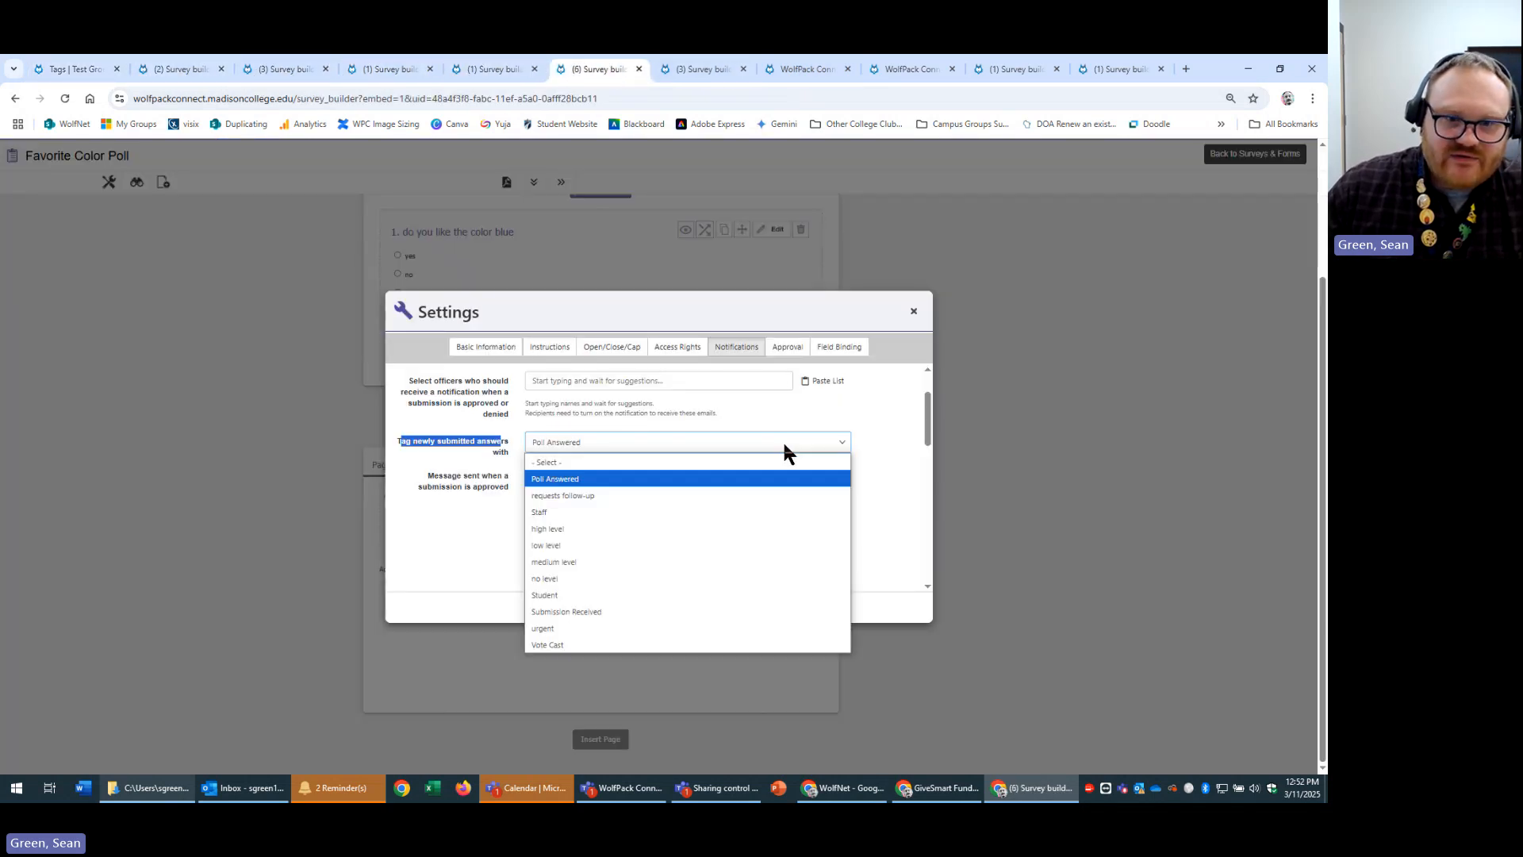
click(912, 480)
Scroll through the approved, denied and on-hold notification messages, then go back to the Tags page.
scroll(912, 474, down, 1)
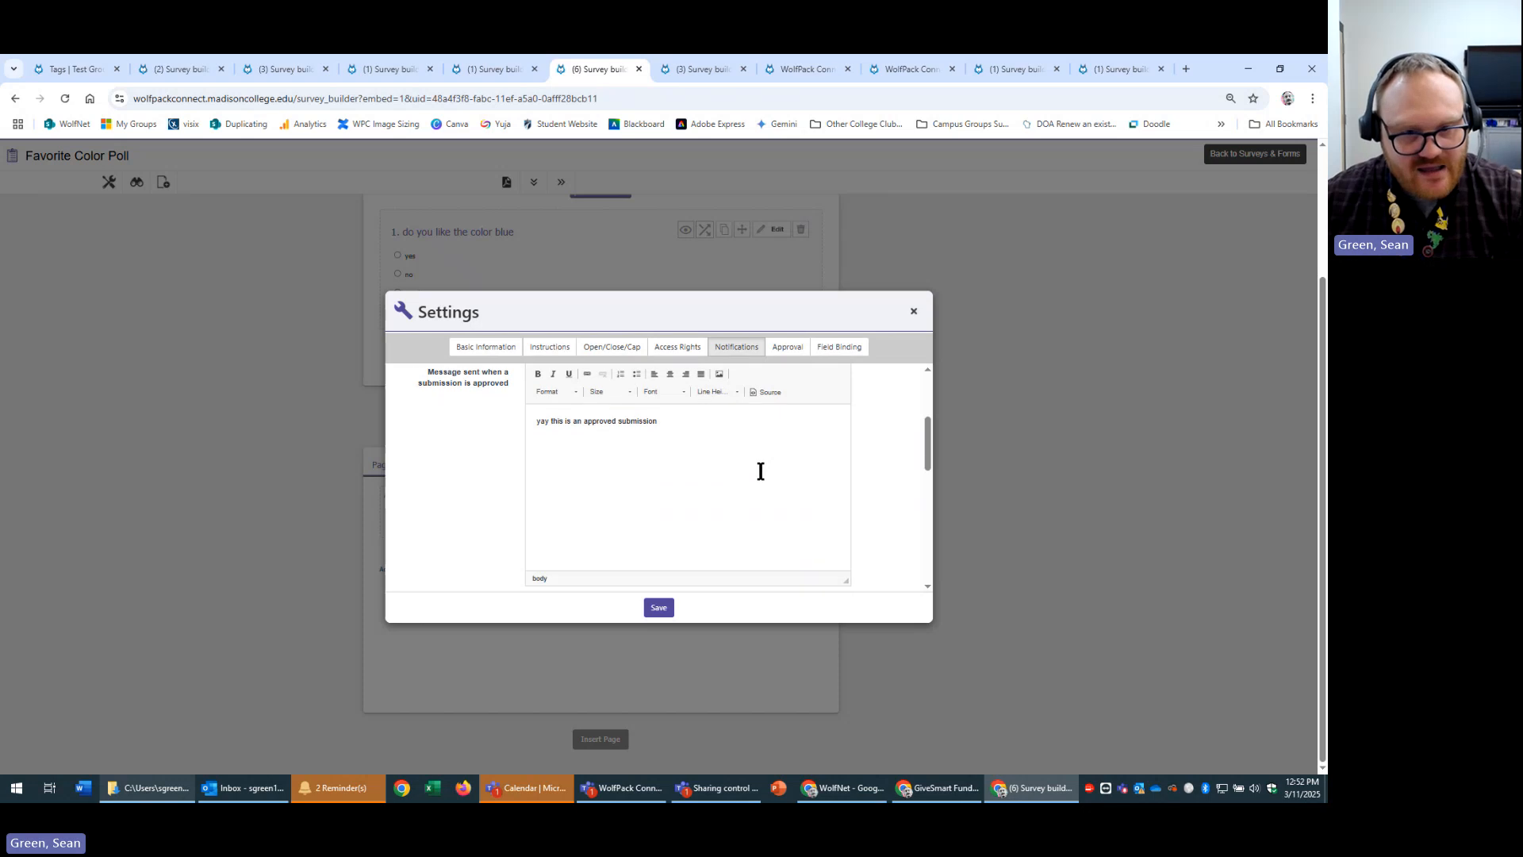
scroll(763, 468, down, 3)
scroll(753, 474, down, 1)
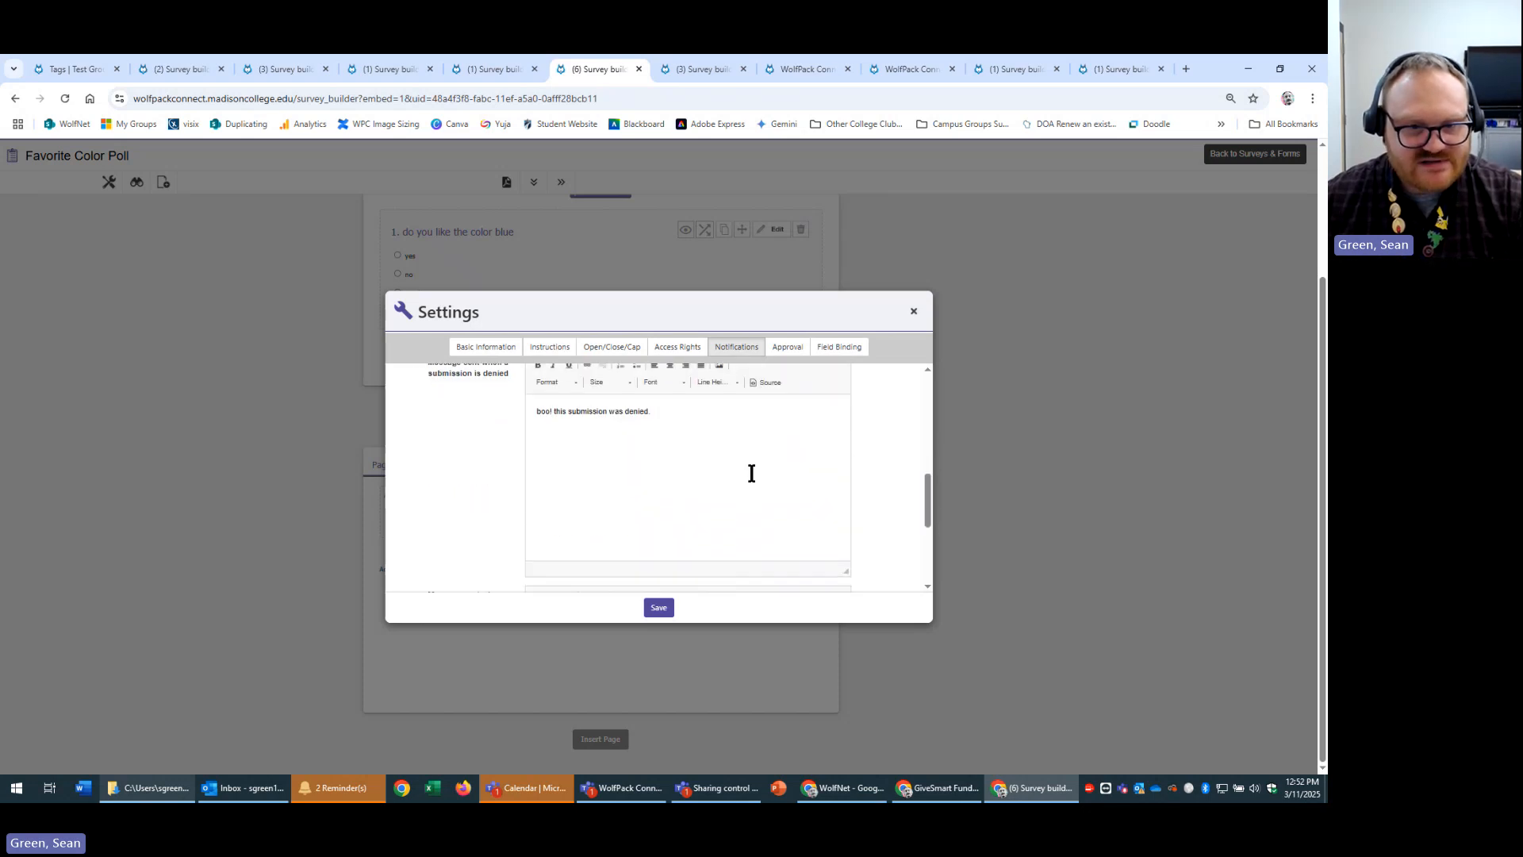
scroll(748, 475, down, 1)
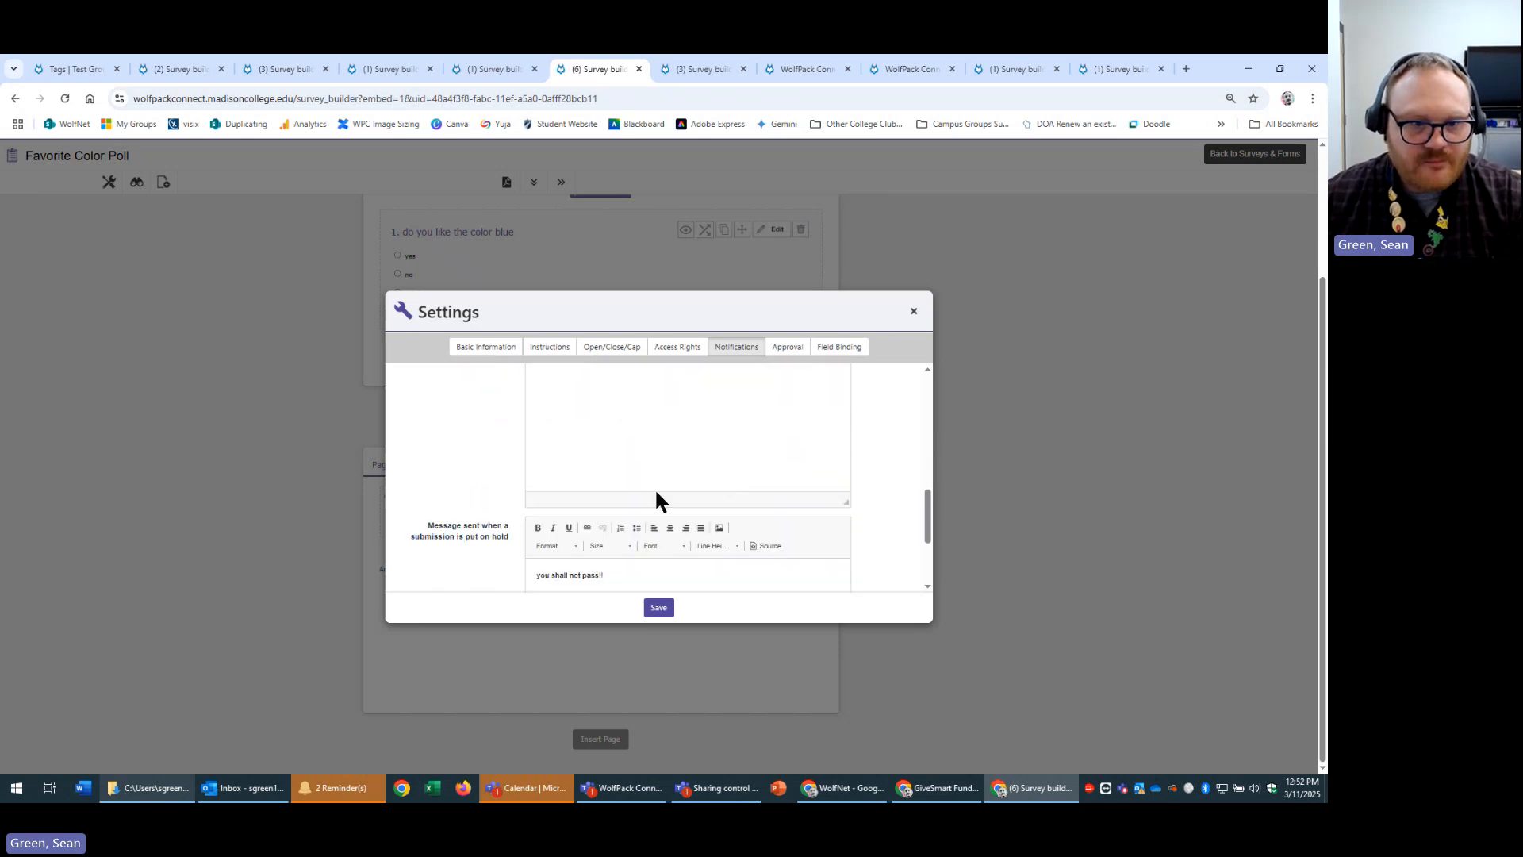
scroll(656, 492, down, 1)
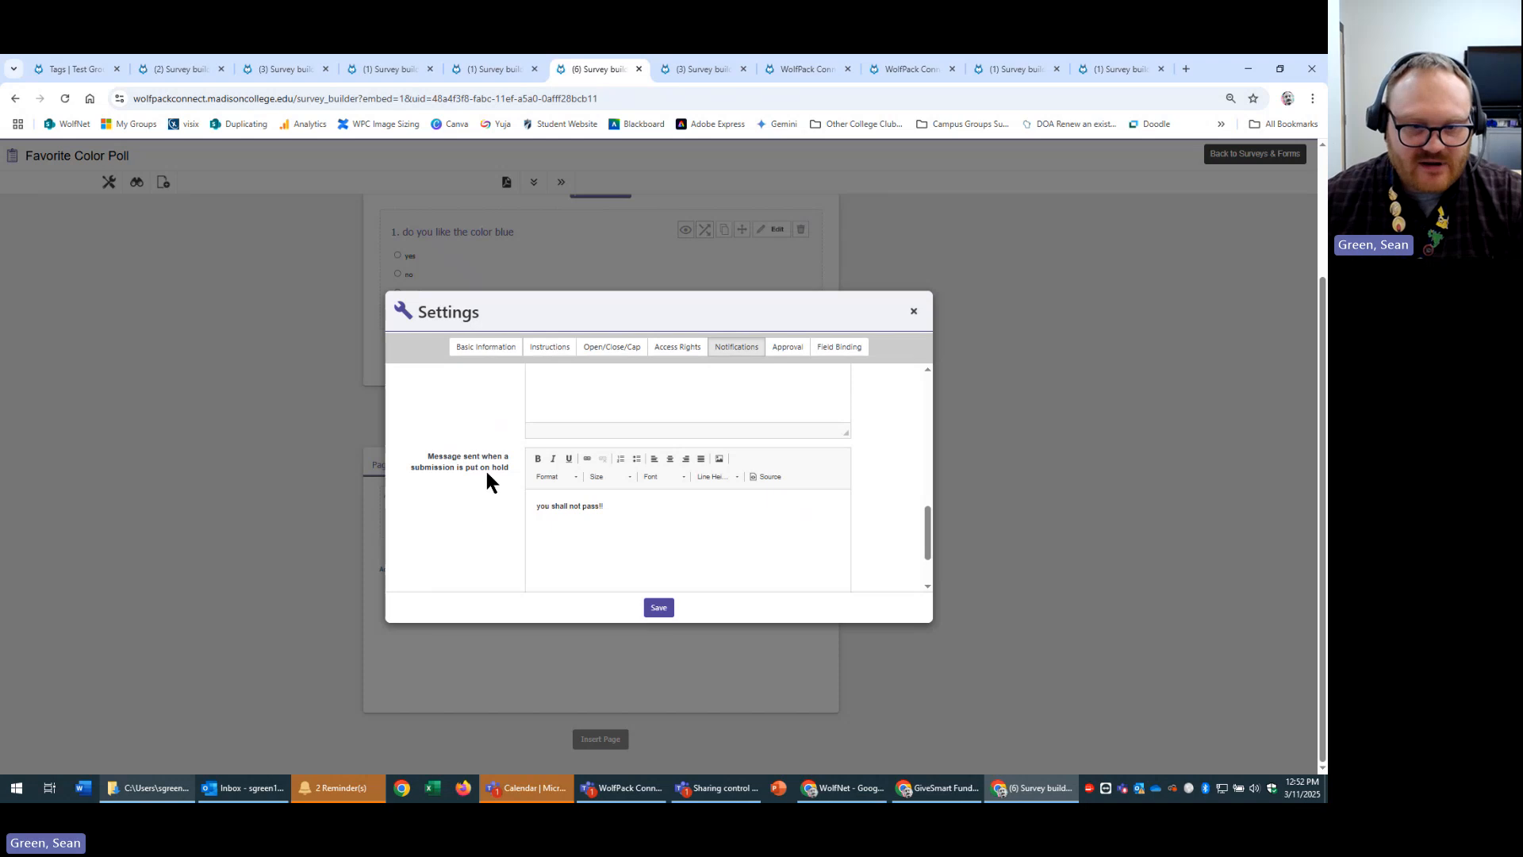
click(68, 69)
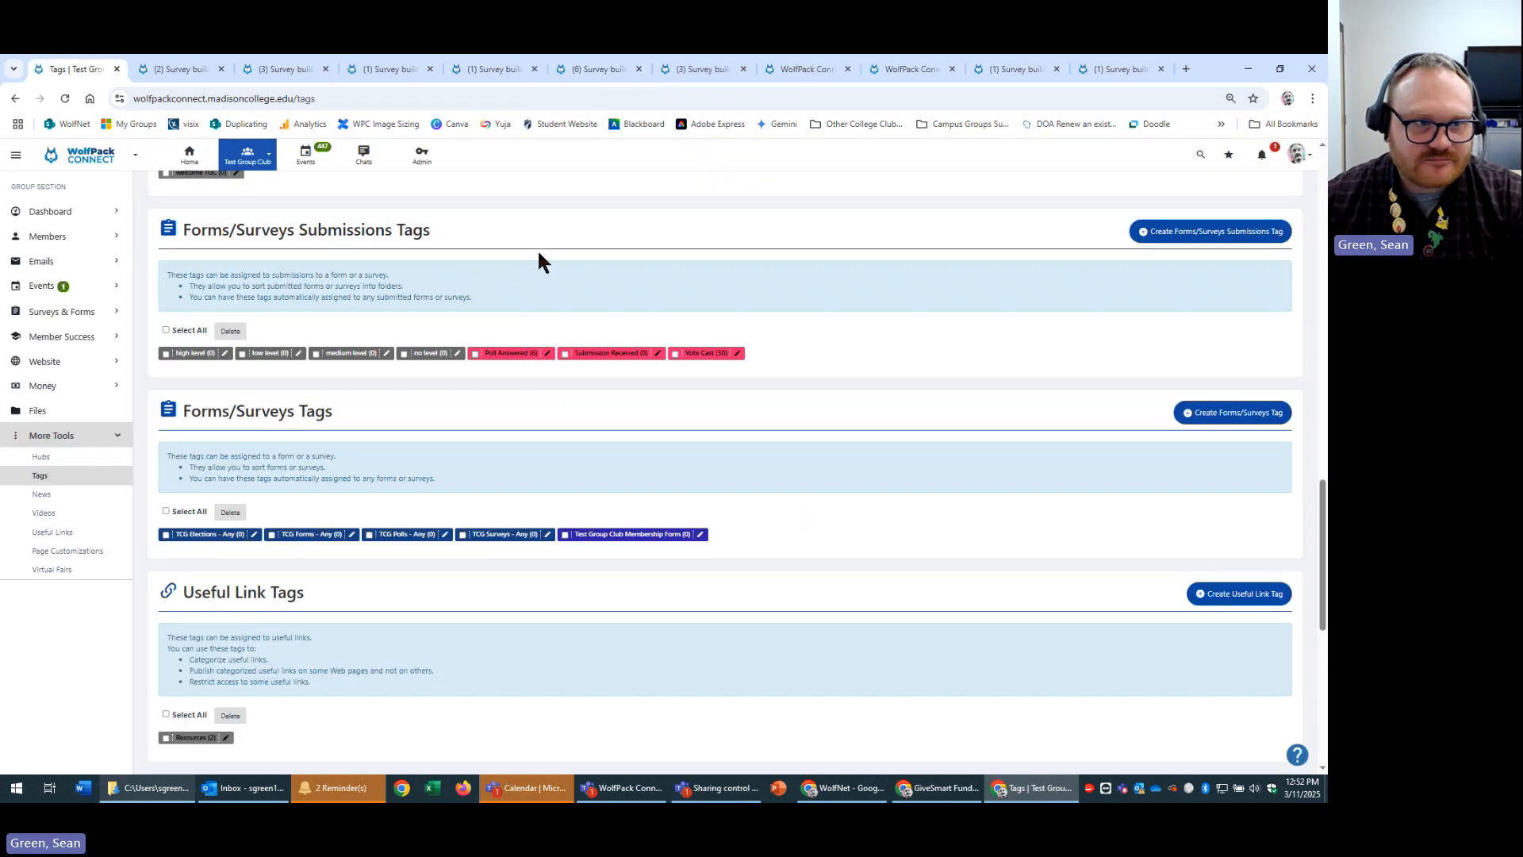
Approve the second, passing Math Quiz submission from the Surveys & Forms list.
click(86, 314)
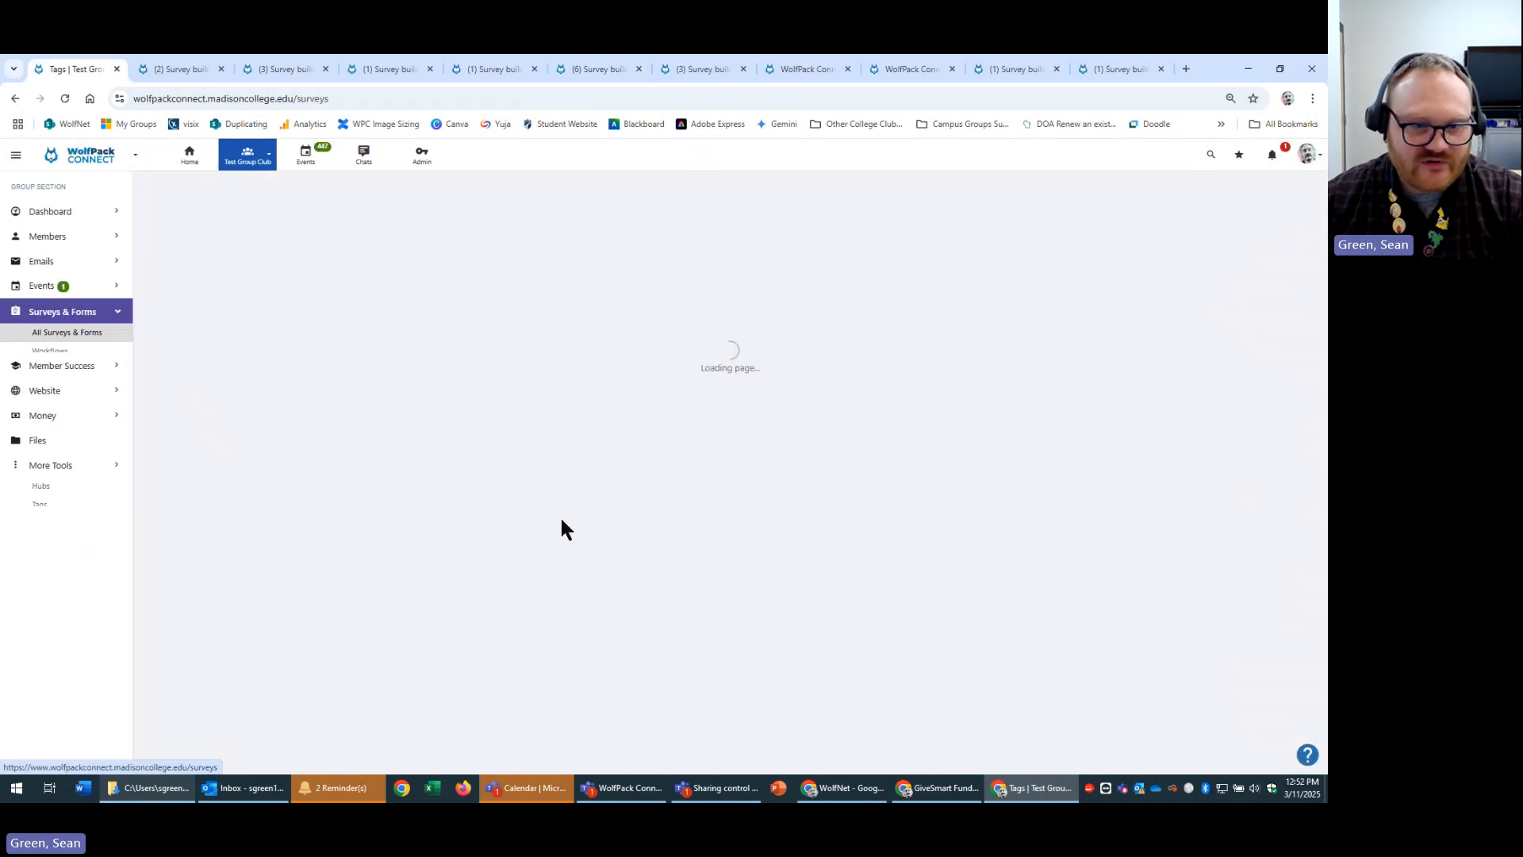
click(228, 499)
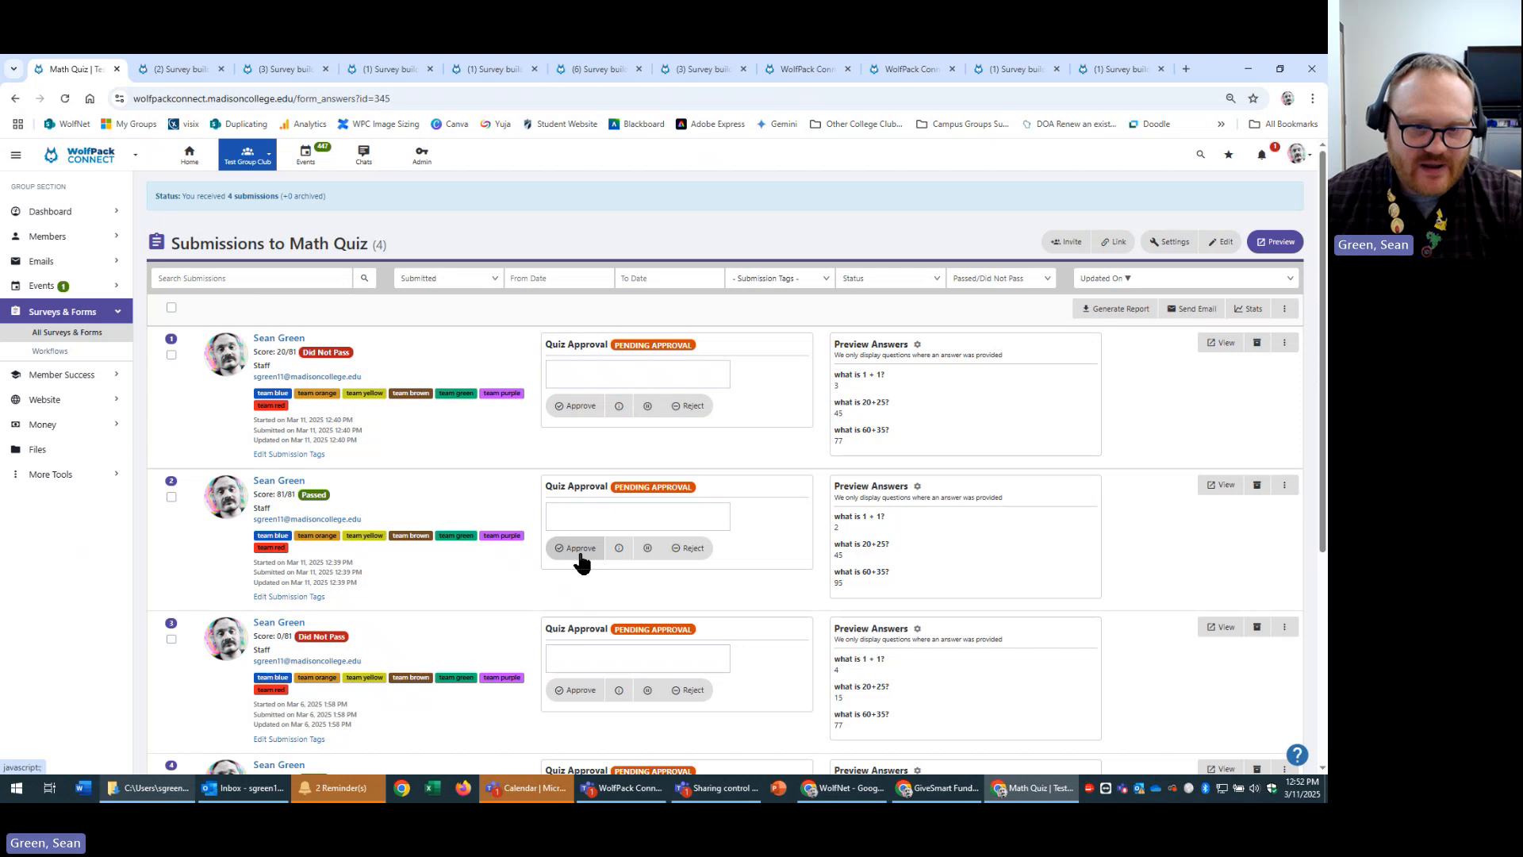
click(579, 551)
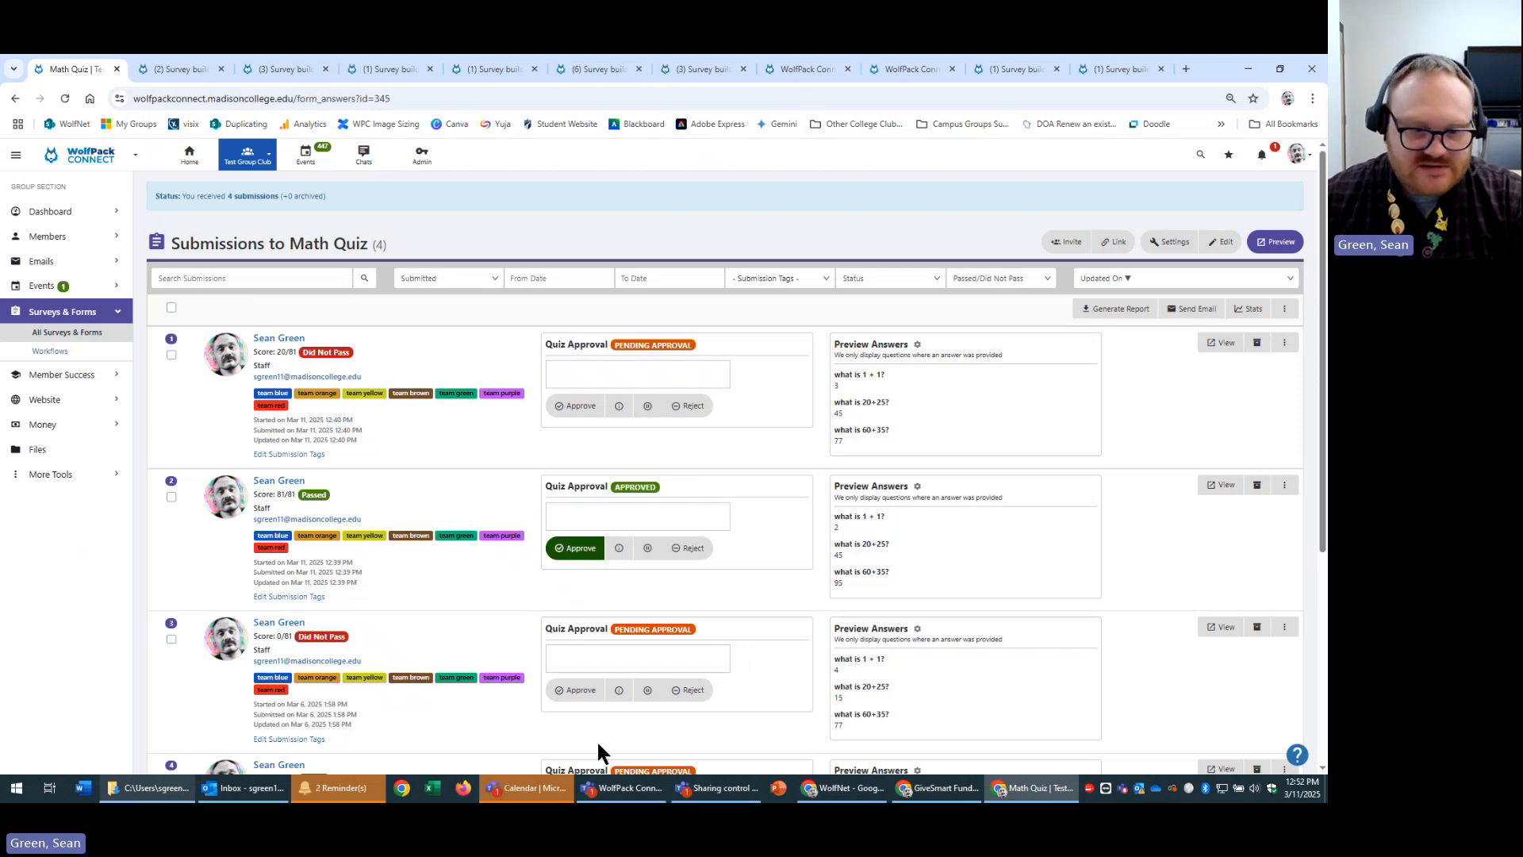
In Outlook, read the 12:45 Favorite Color Poll and 12:41 Math Quiz notification emails, then return to Math Quiz submissions.
click(245, 788)
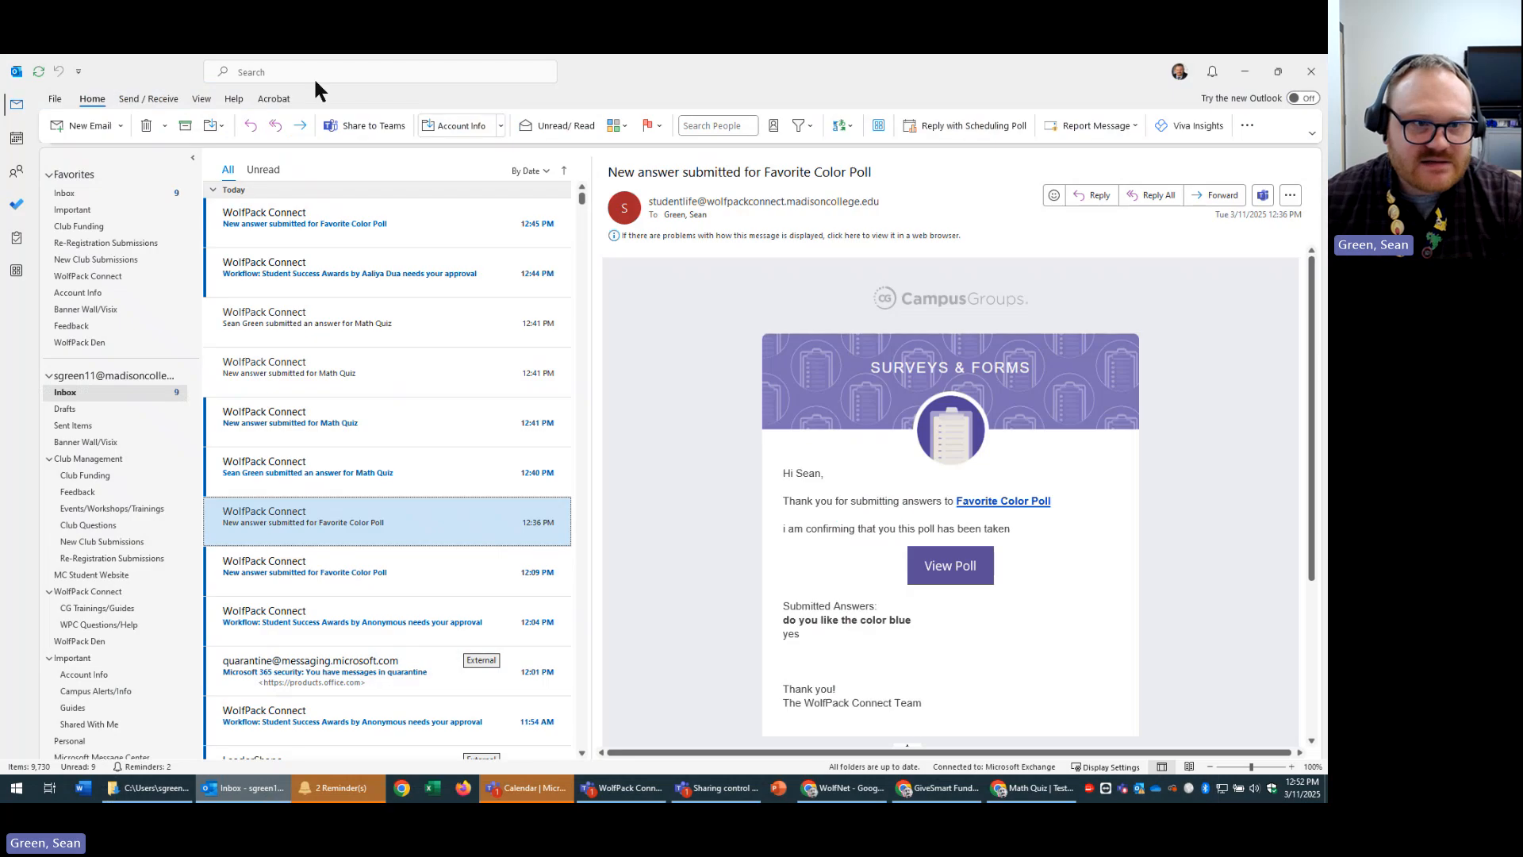
click(411, 273)
click(423, 211)
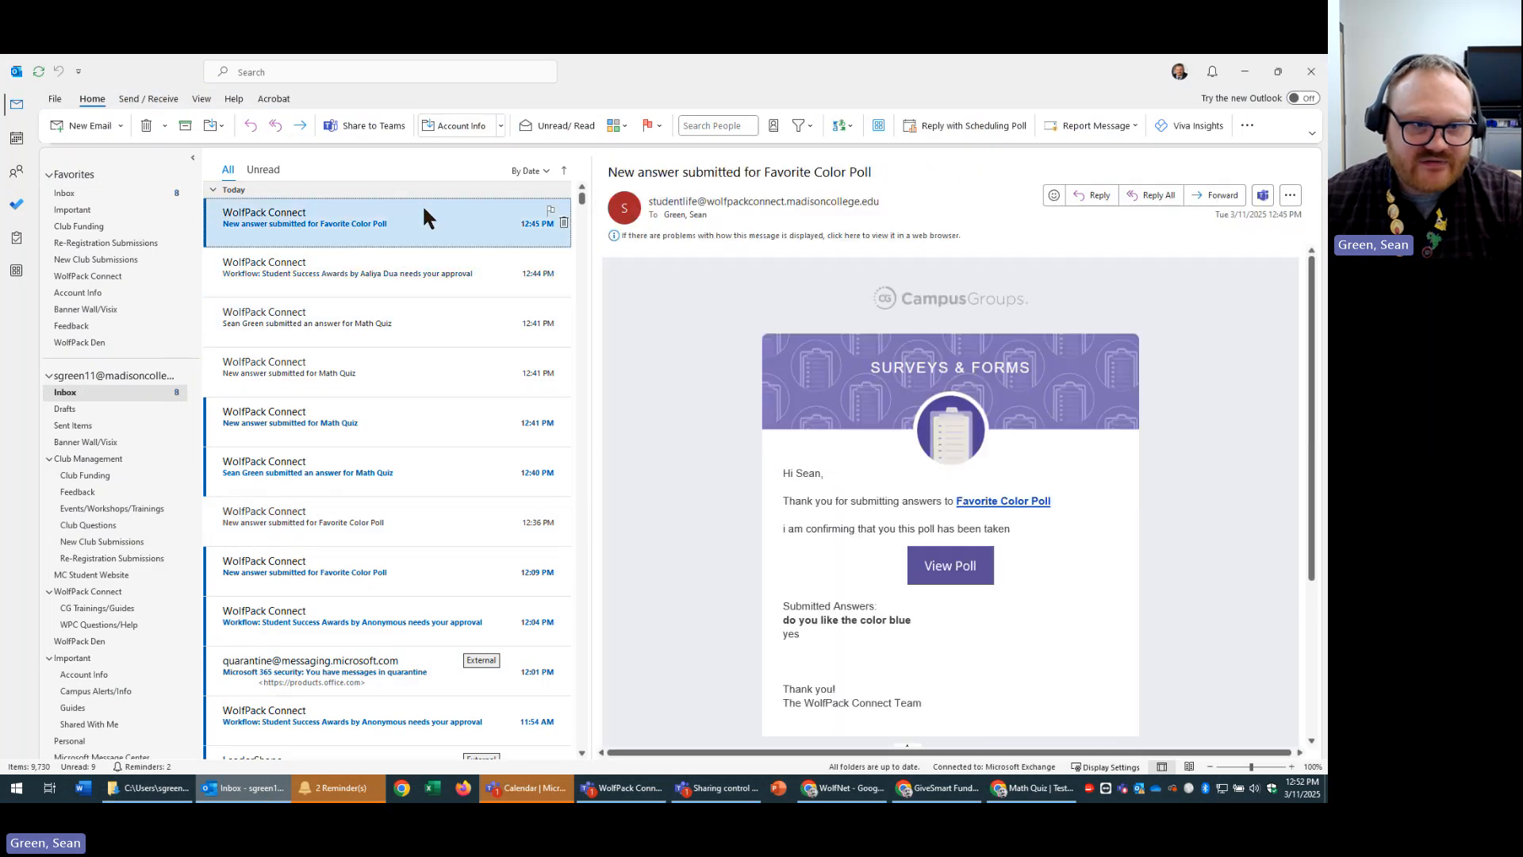
click(377, 354)
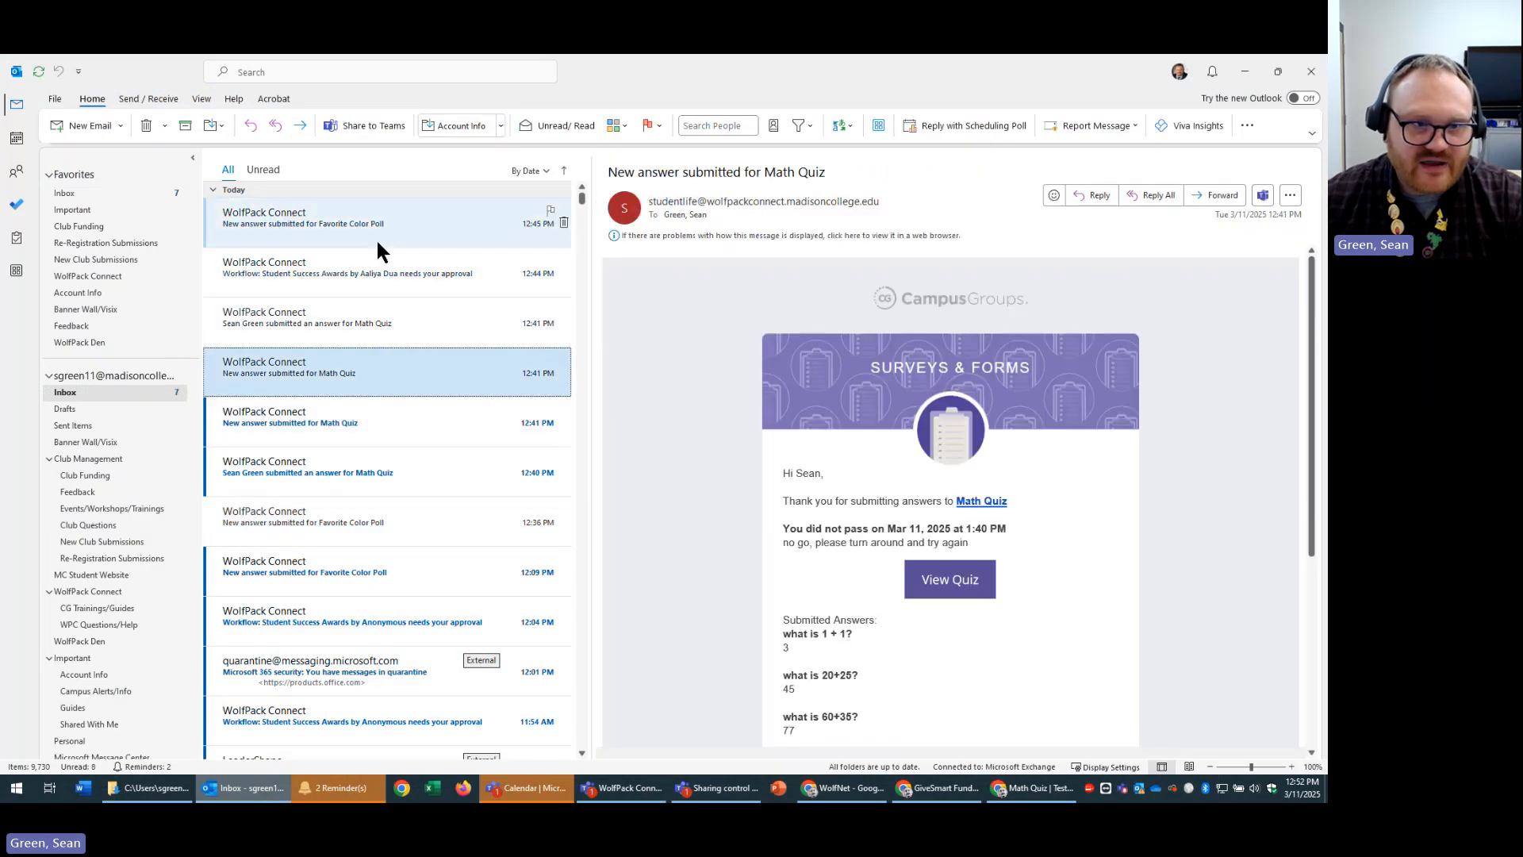
click(437, 226)
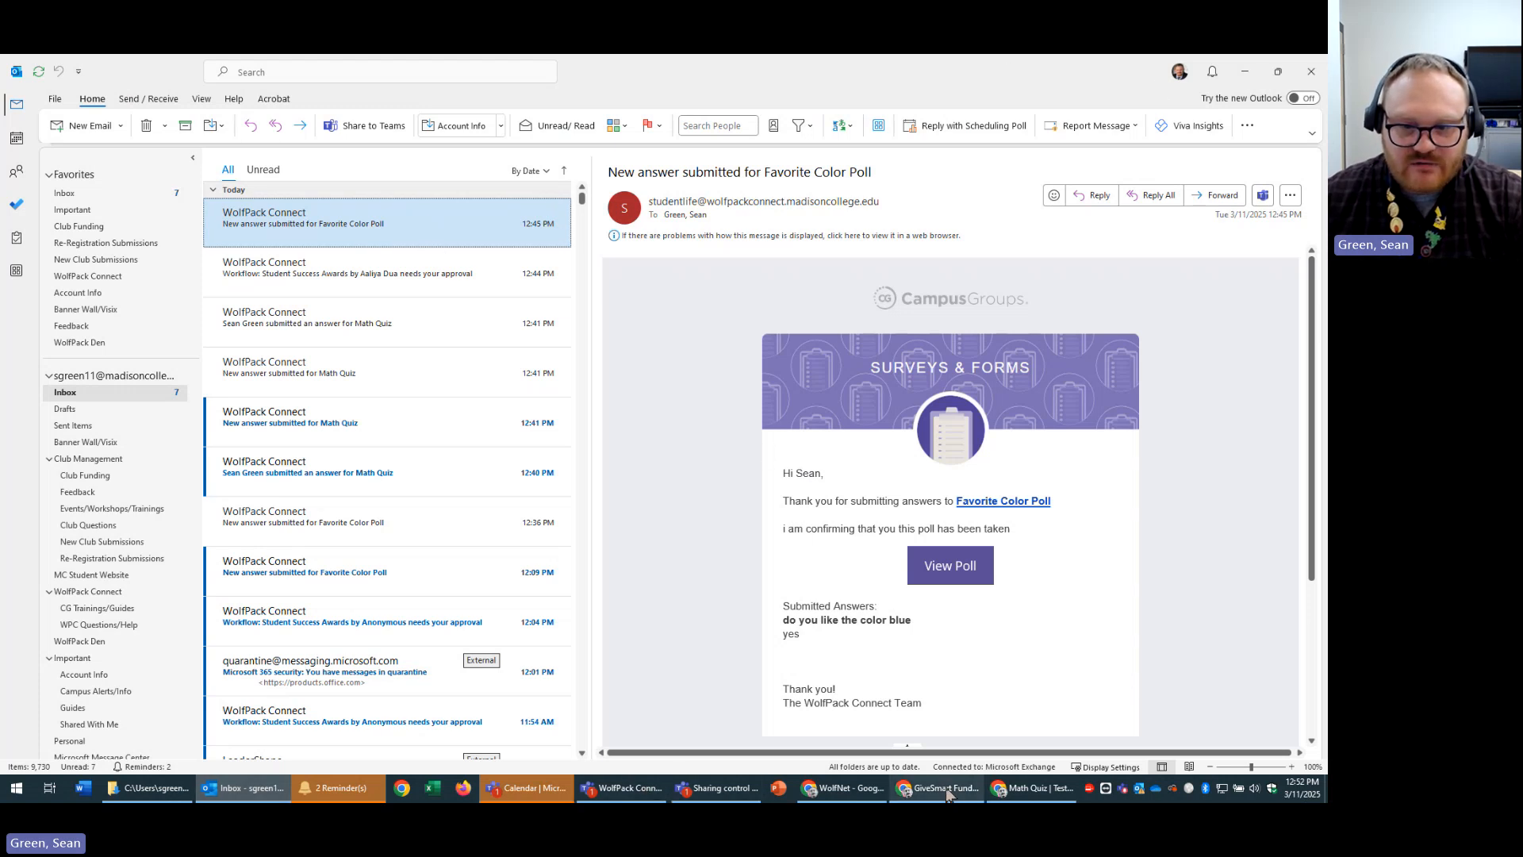
click(1028, 789)
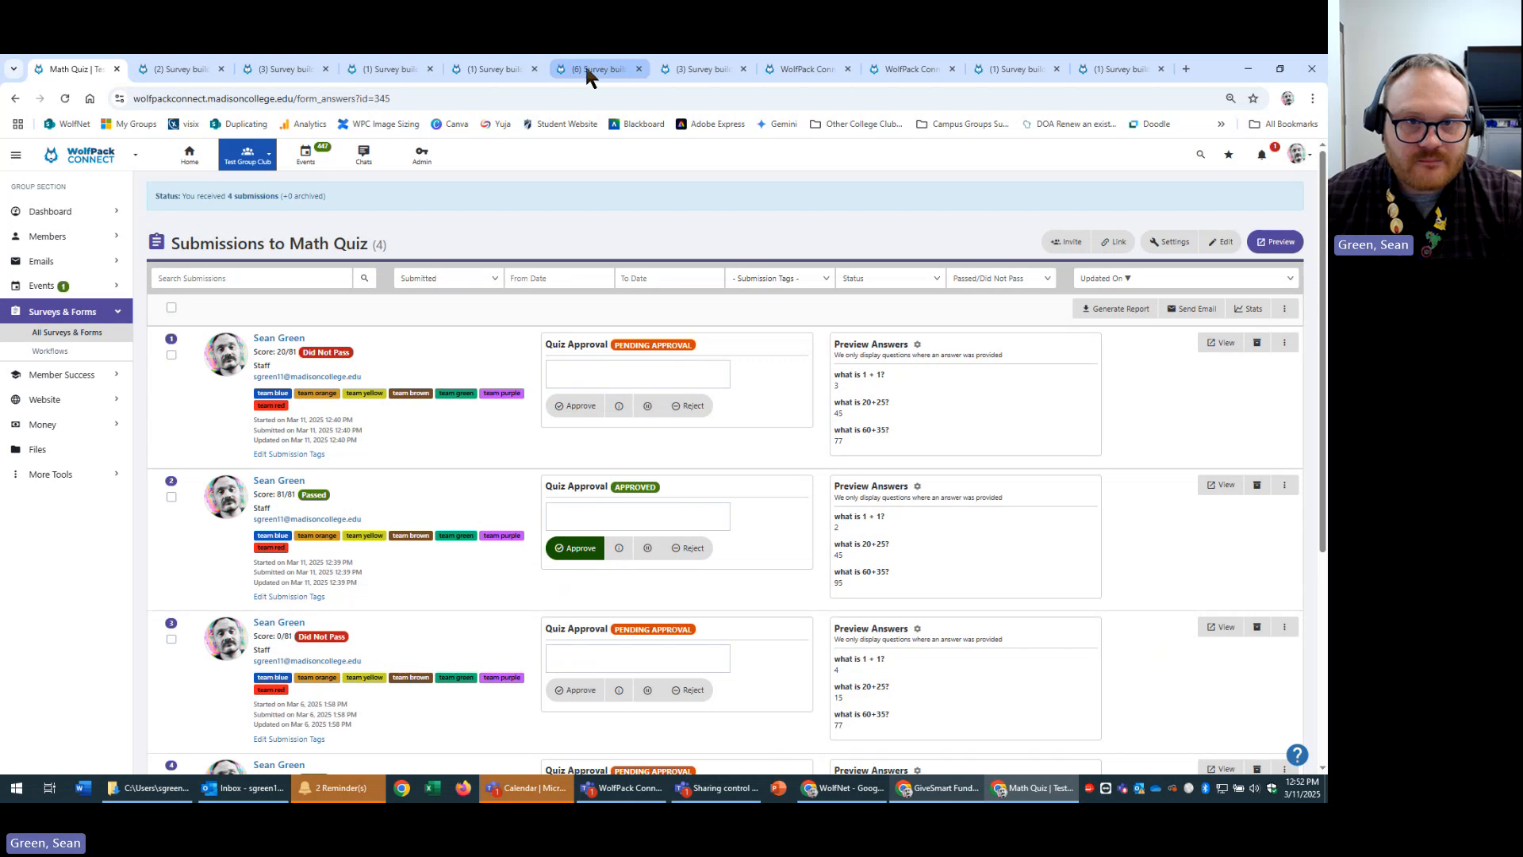
Read the poll's approved, denied and on-hold submission messages in Notifications, then bring up Outlook.
click(605, 63)
scroll(555, 499, down, 2)
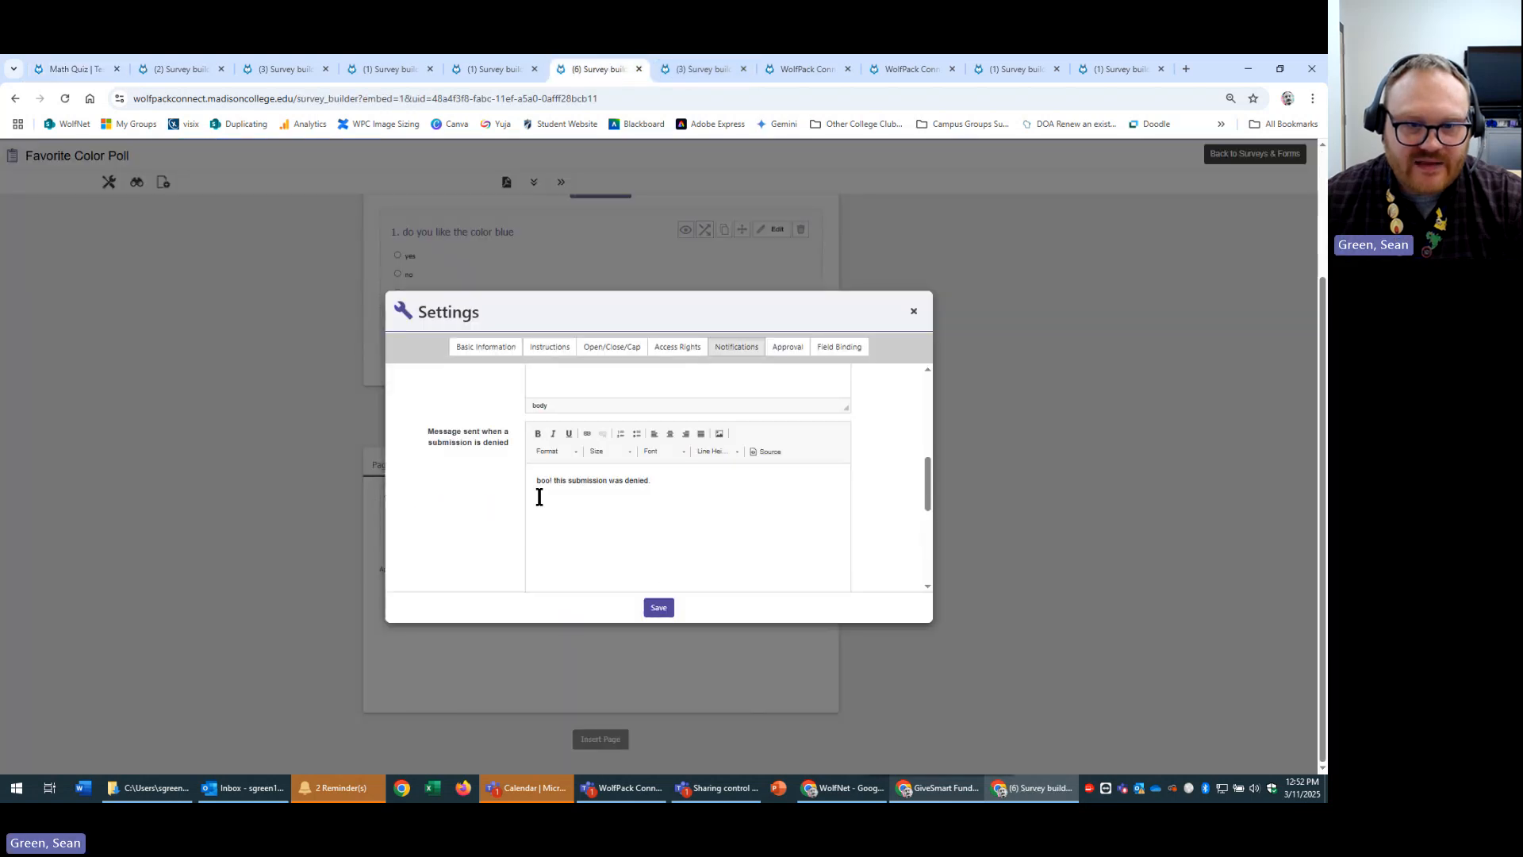
drag(711, 469, 445, 473)
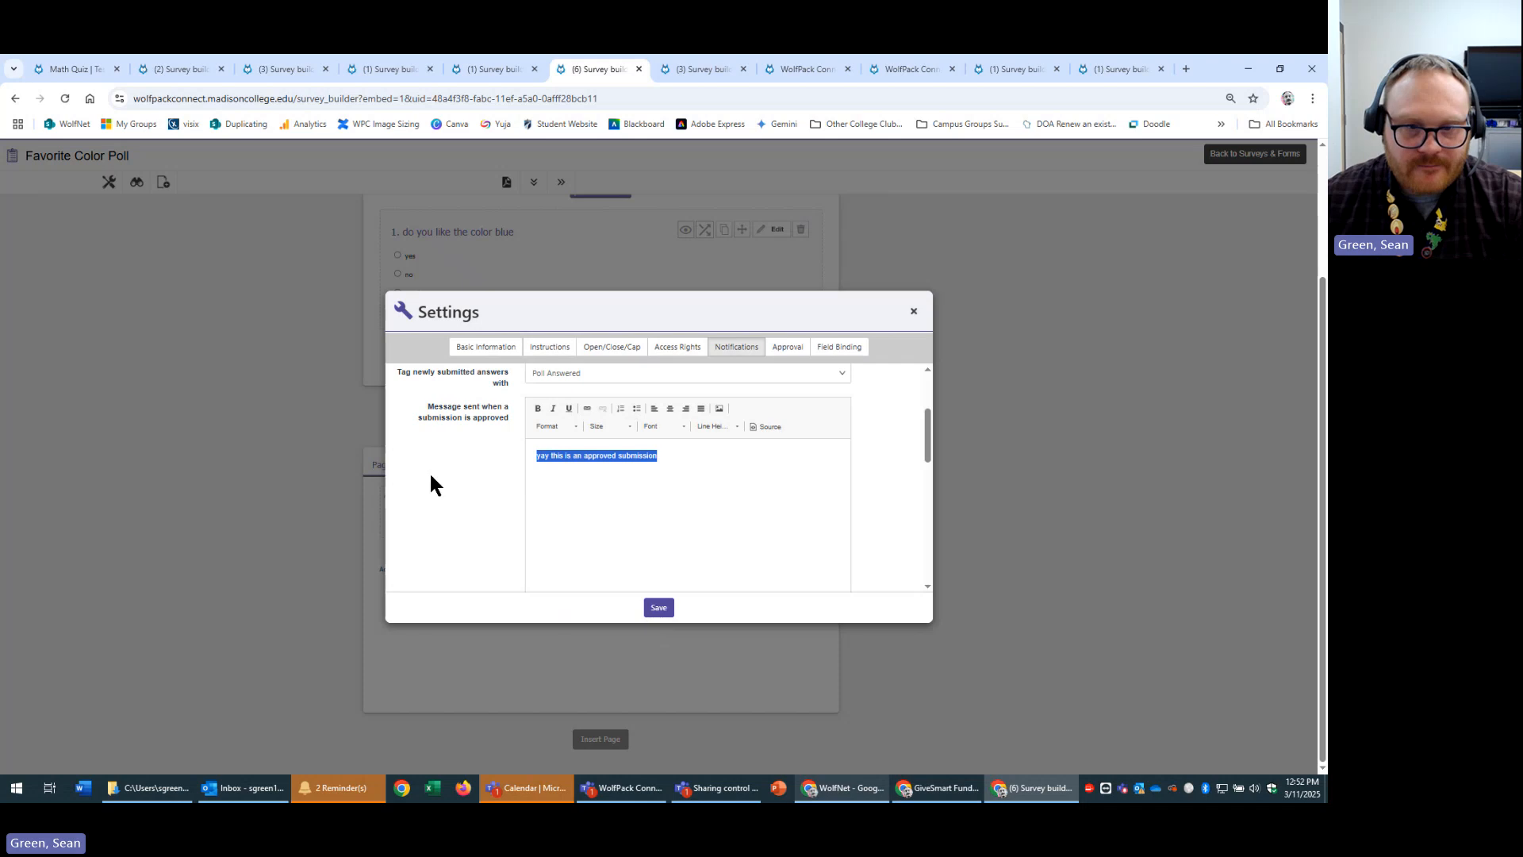
scroll(452, 485, down, 3)
scroll(635, 487, down, 3)
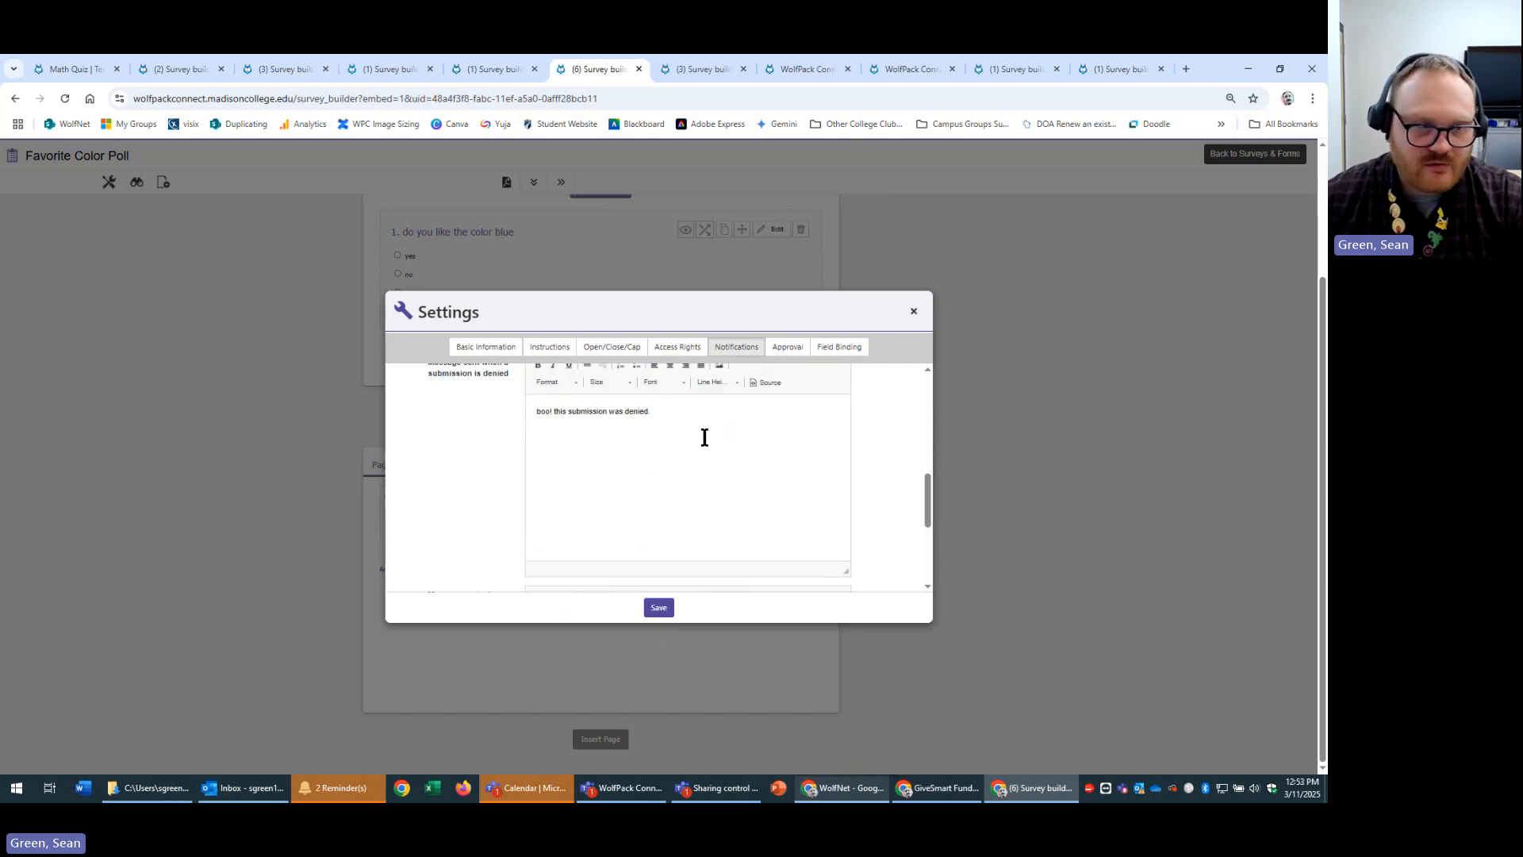
drag(723, 429, 442, 415)
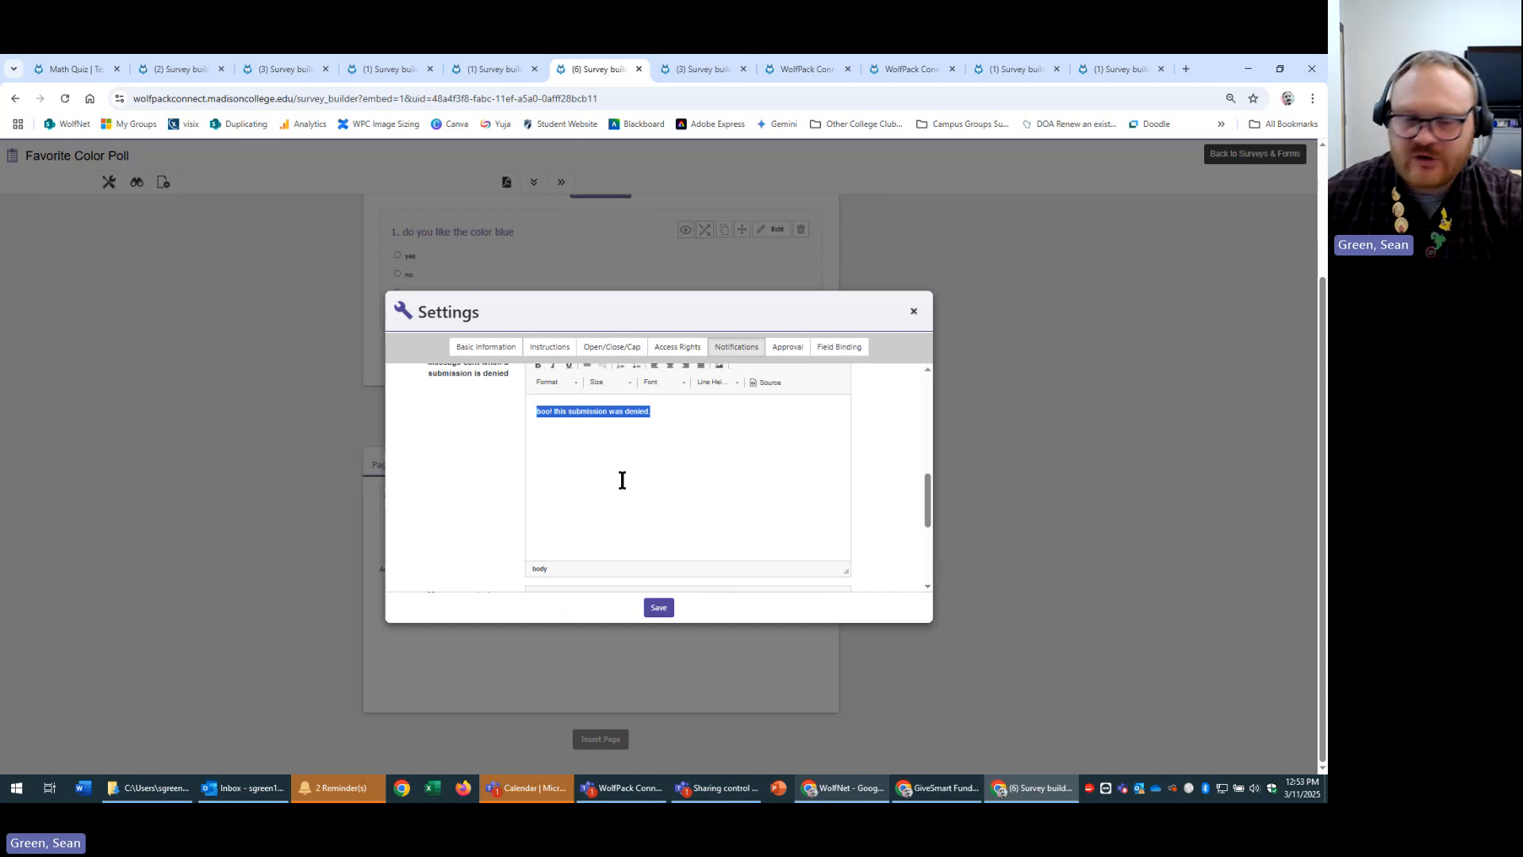
scroll(615, 480, up, 2)
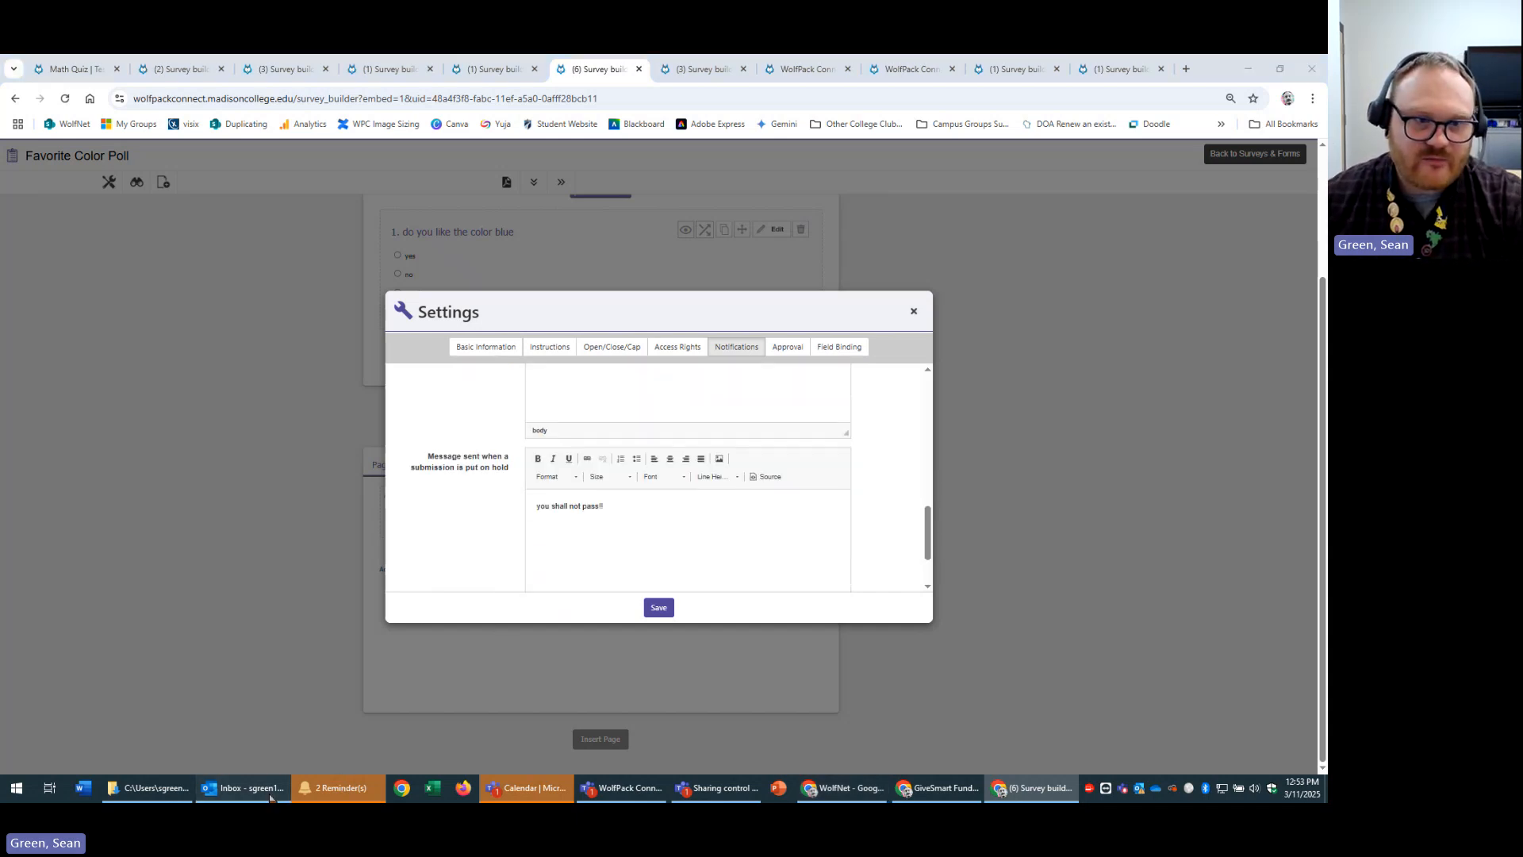
click(242, 787)
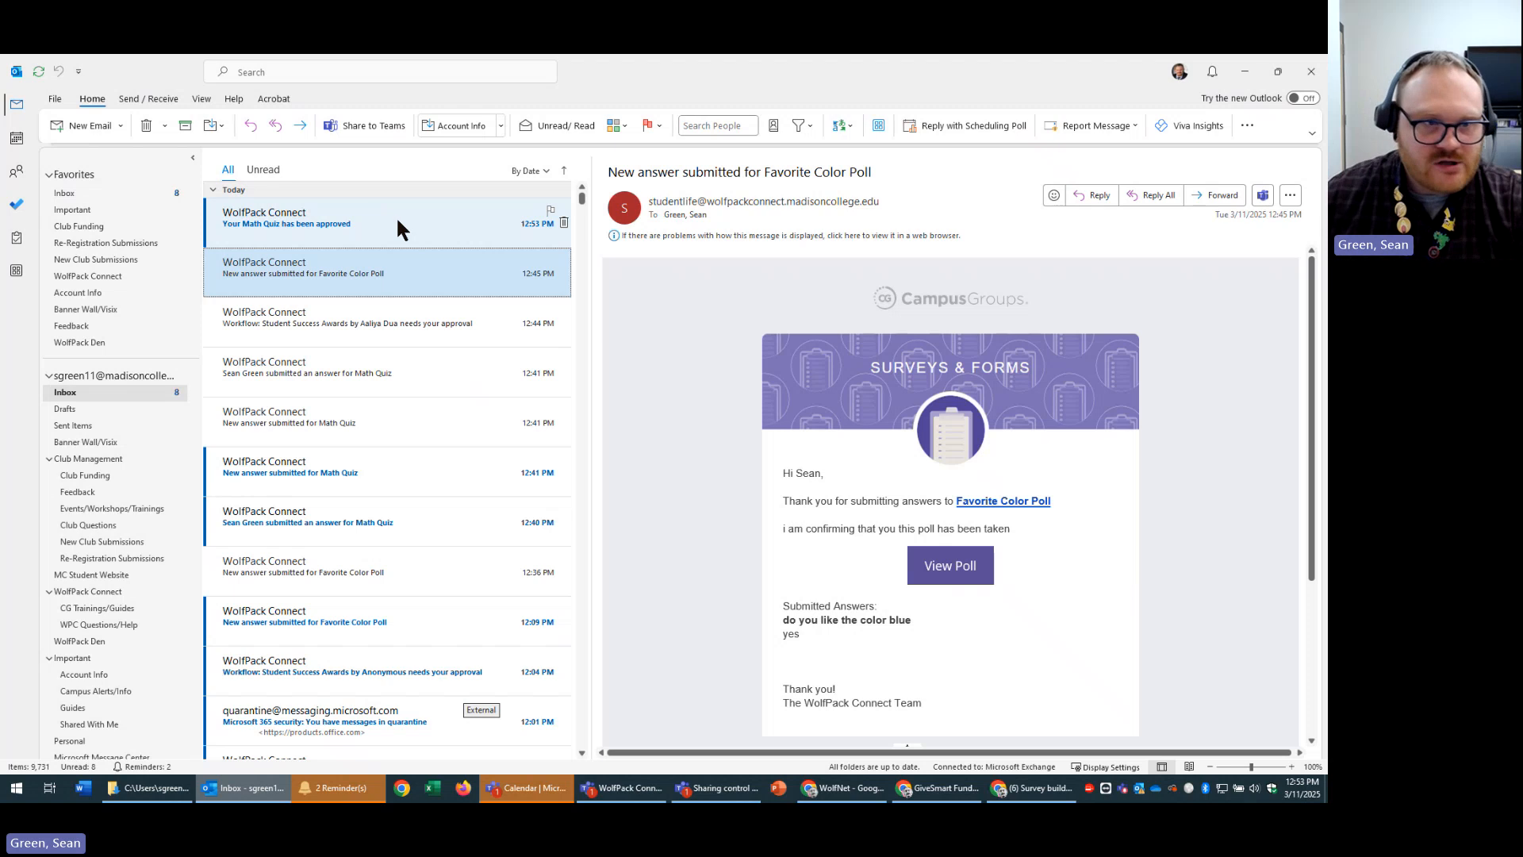
Read the 'Your Math Quiz has been approved' email in Outlook.
click(377, 225)
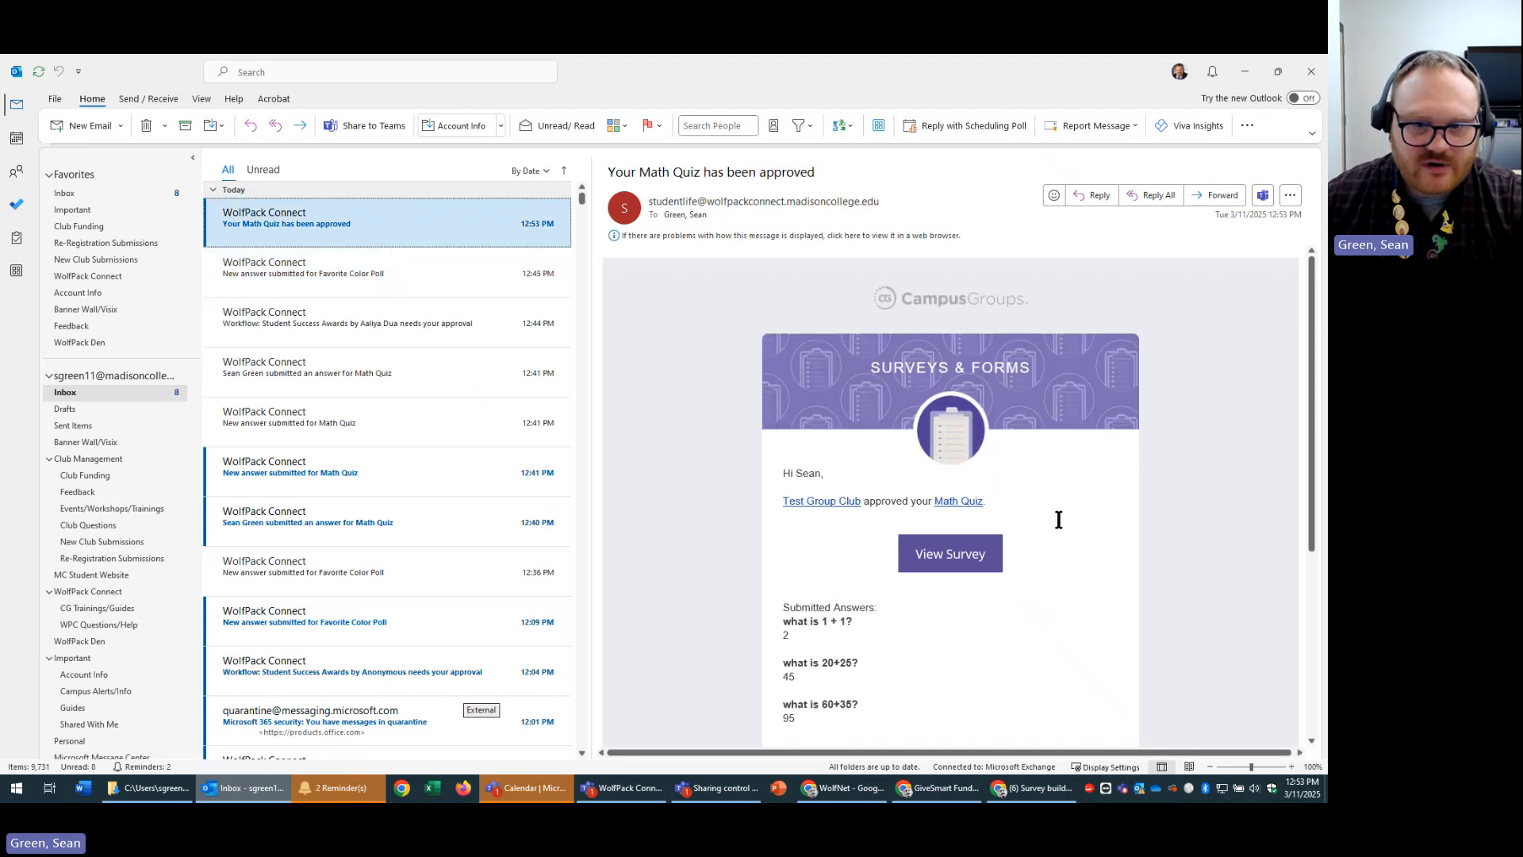
scroll(1067, 519, down, 2)
scroll(1078, 519, down, 3)
scroll(1078, 519, up, 5)
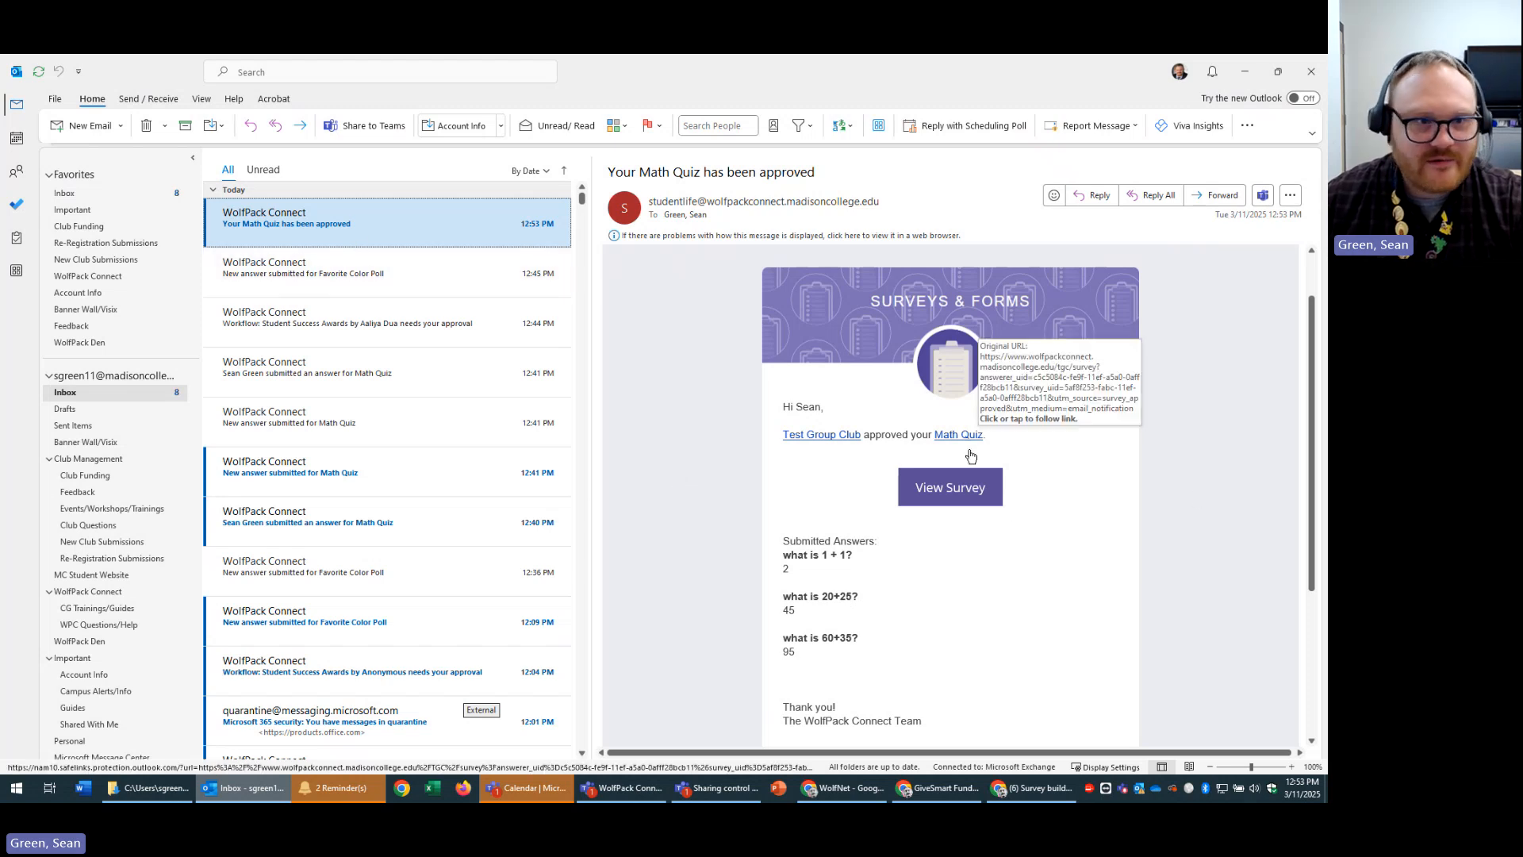
Read the Favorite Color Poll notification, reselect the approval email, then return to the browser.
click(399, 264)
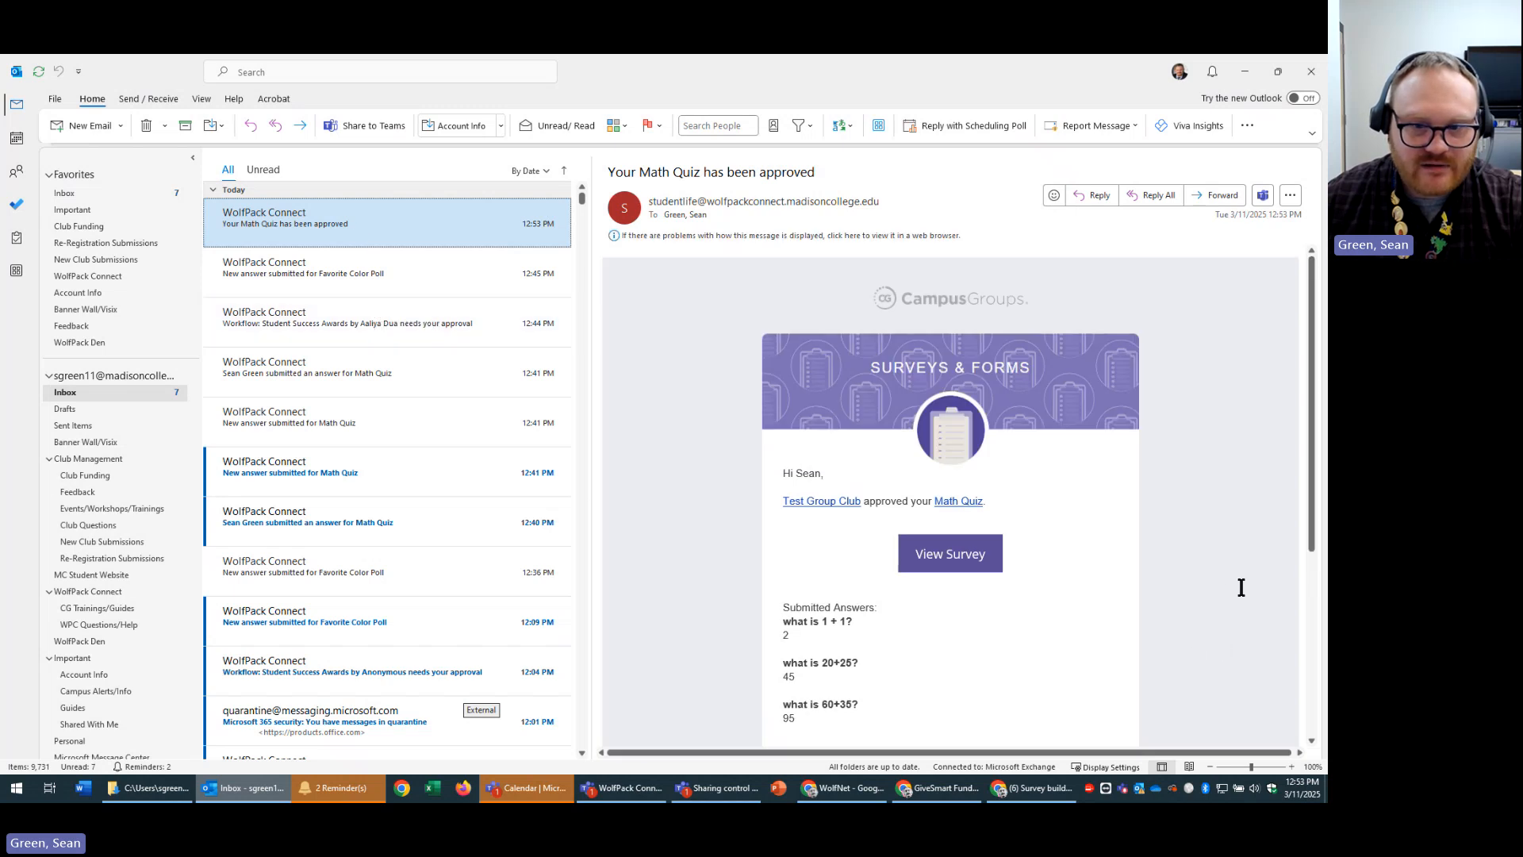
click(358, 273)
click(353, 229)
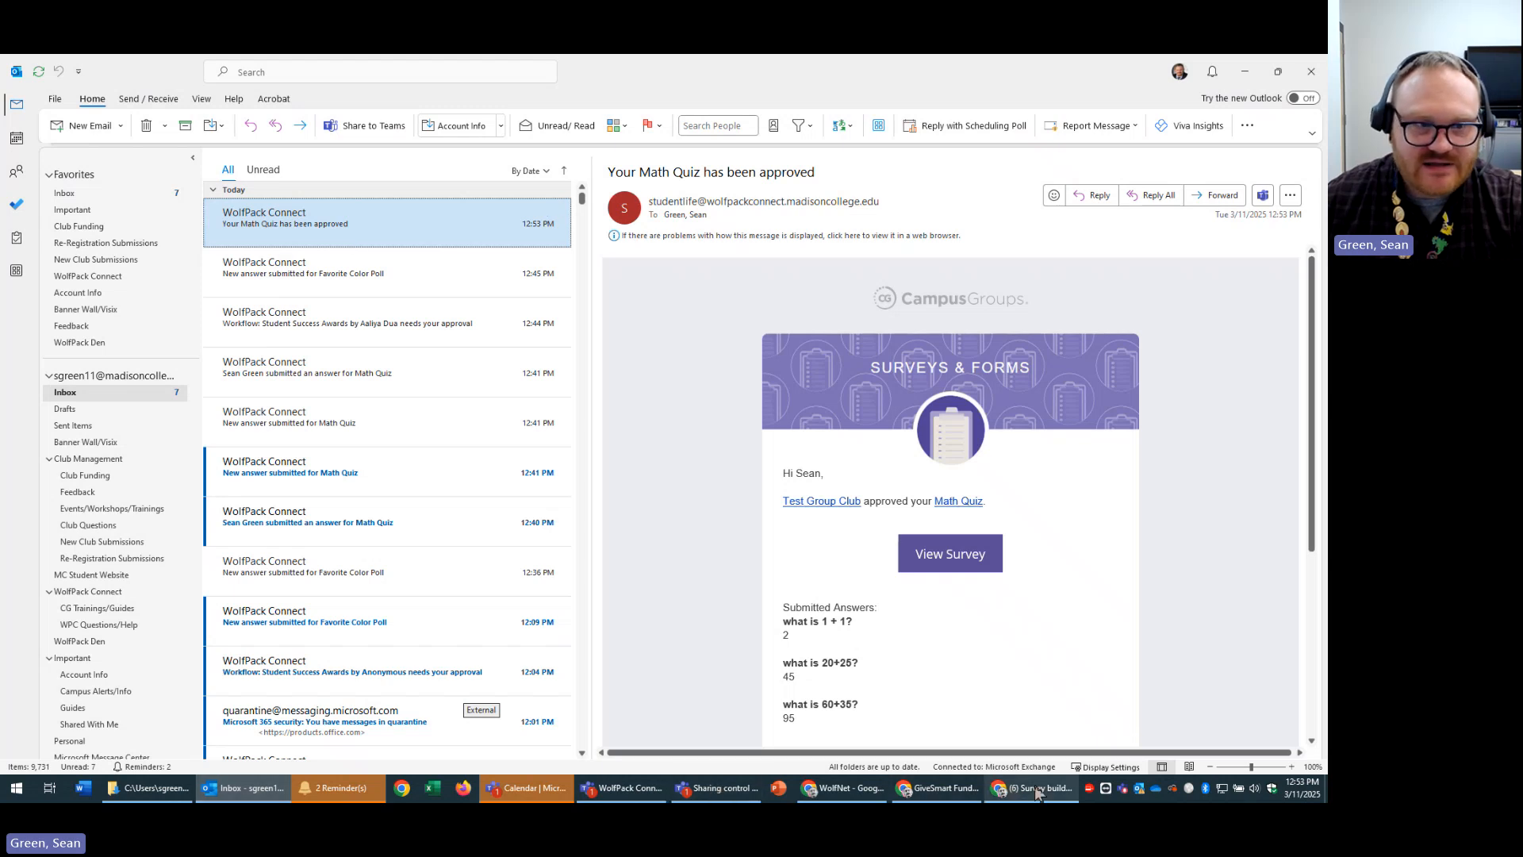
click(1242, 75)
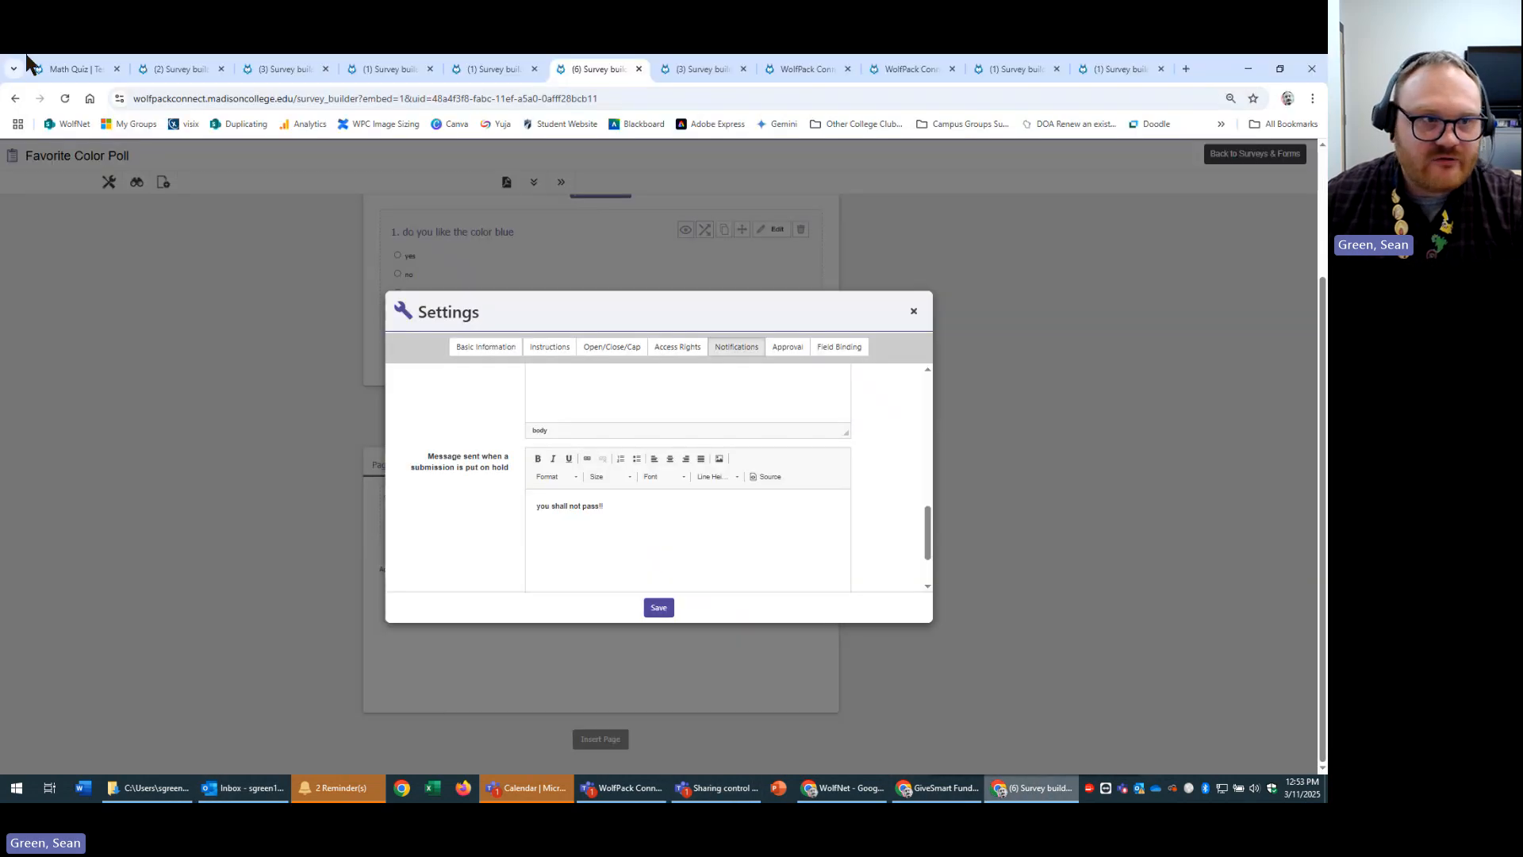
Switch to the Executive Leadership Team group and open its Surveys & Forms page.
click(49, 69)
click(247, 161)
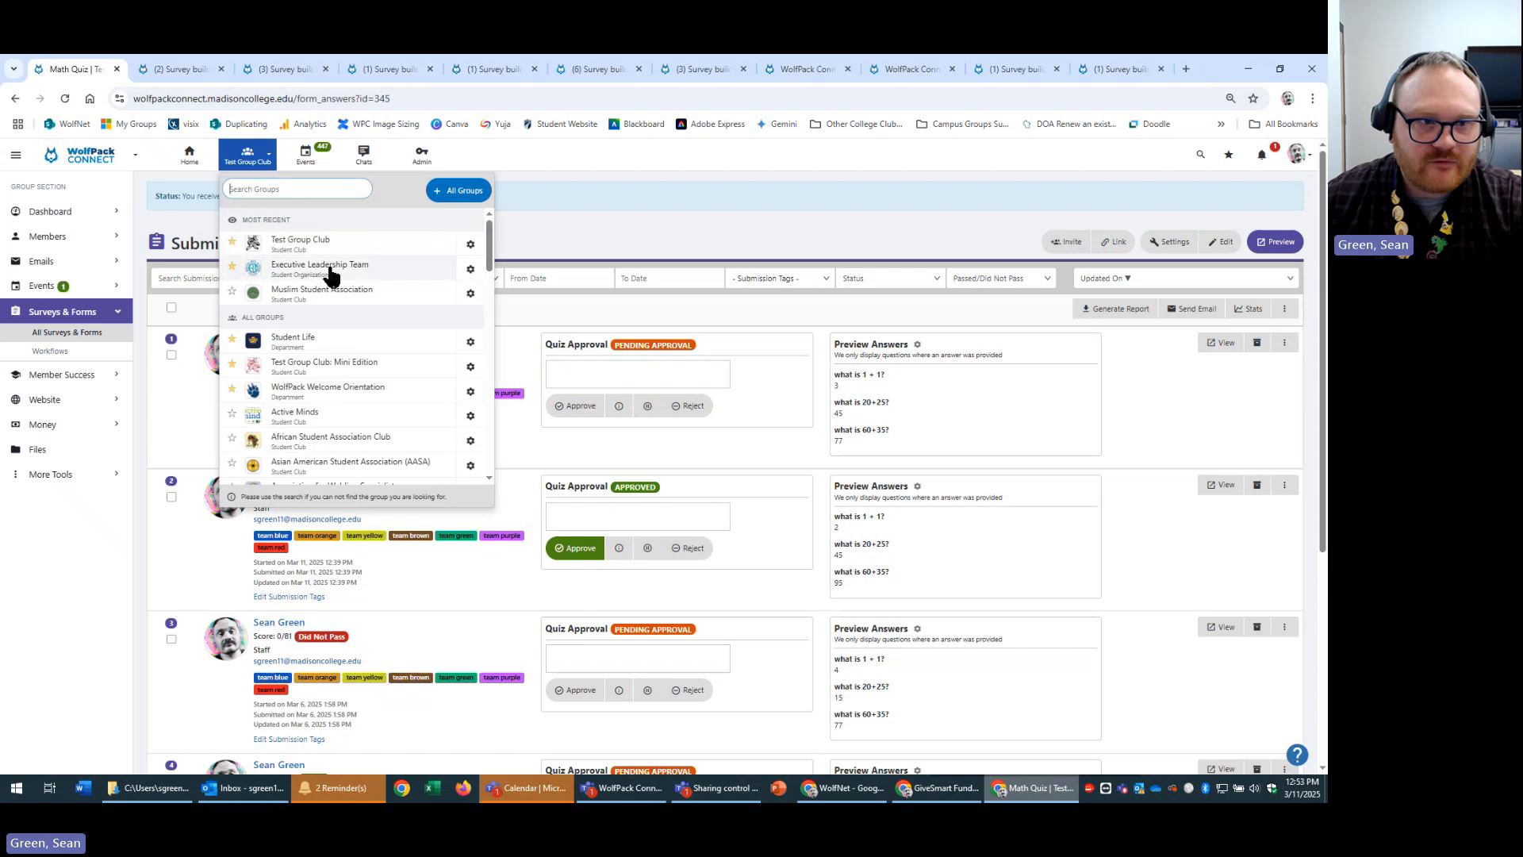
click(376, 270)
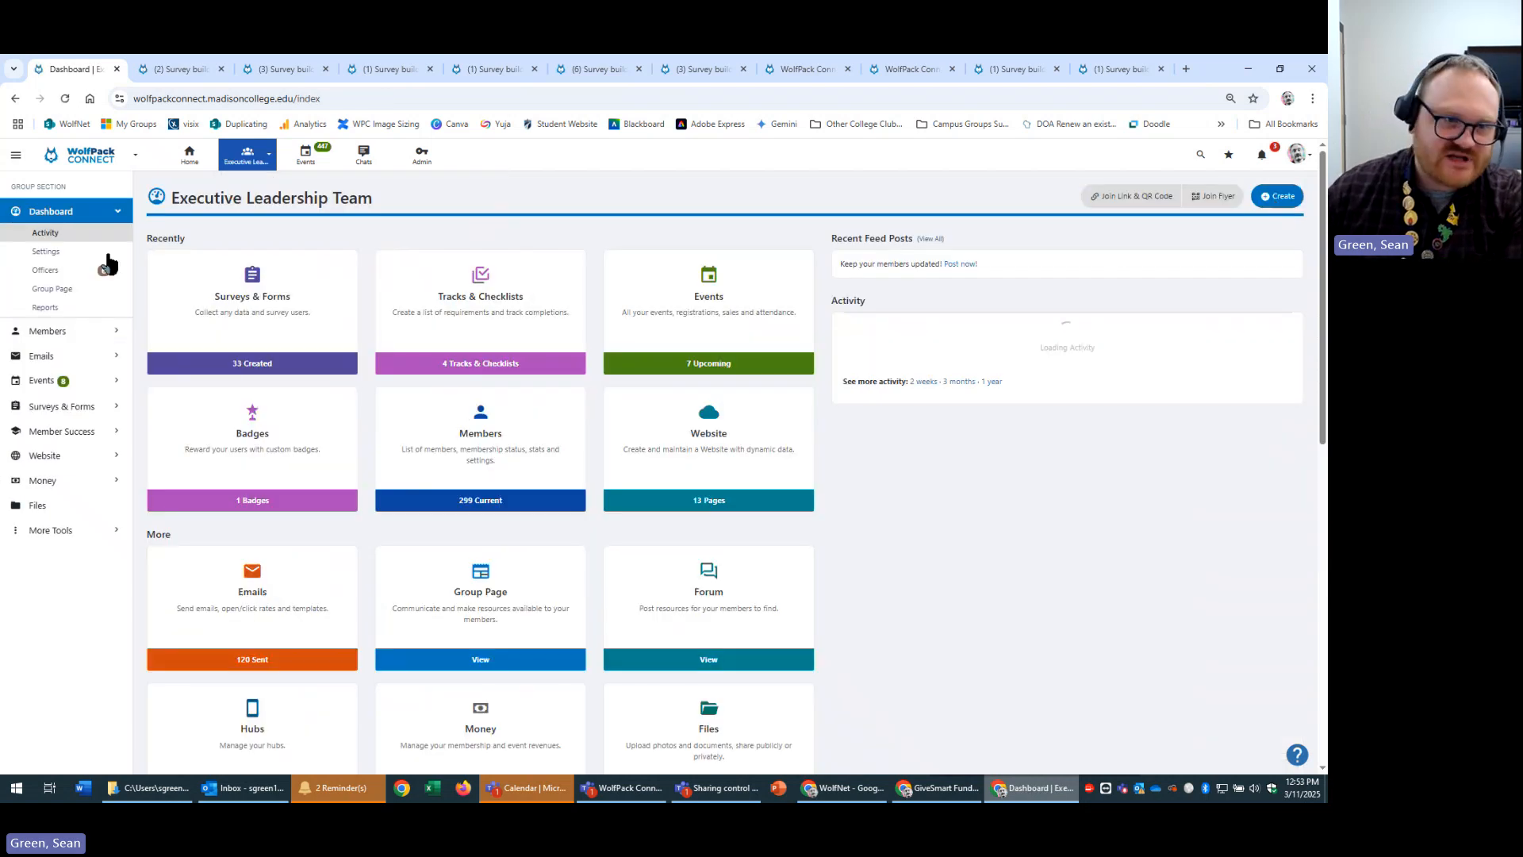
click(293, 321)
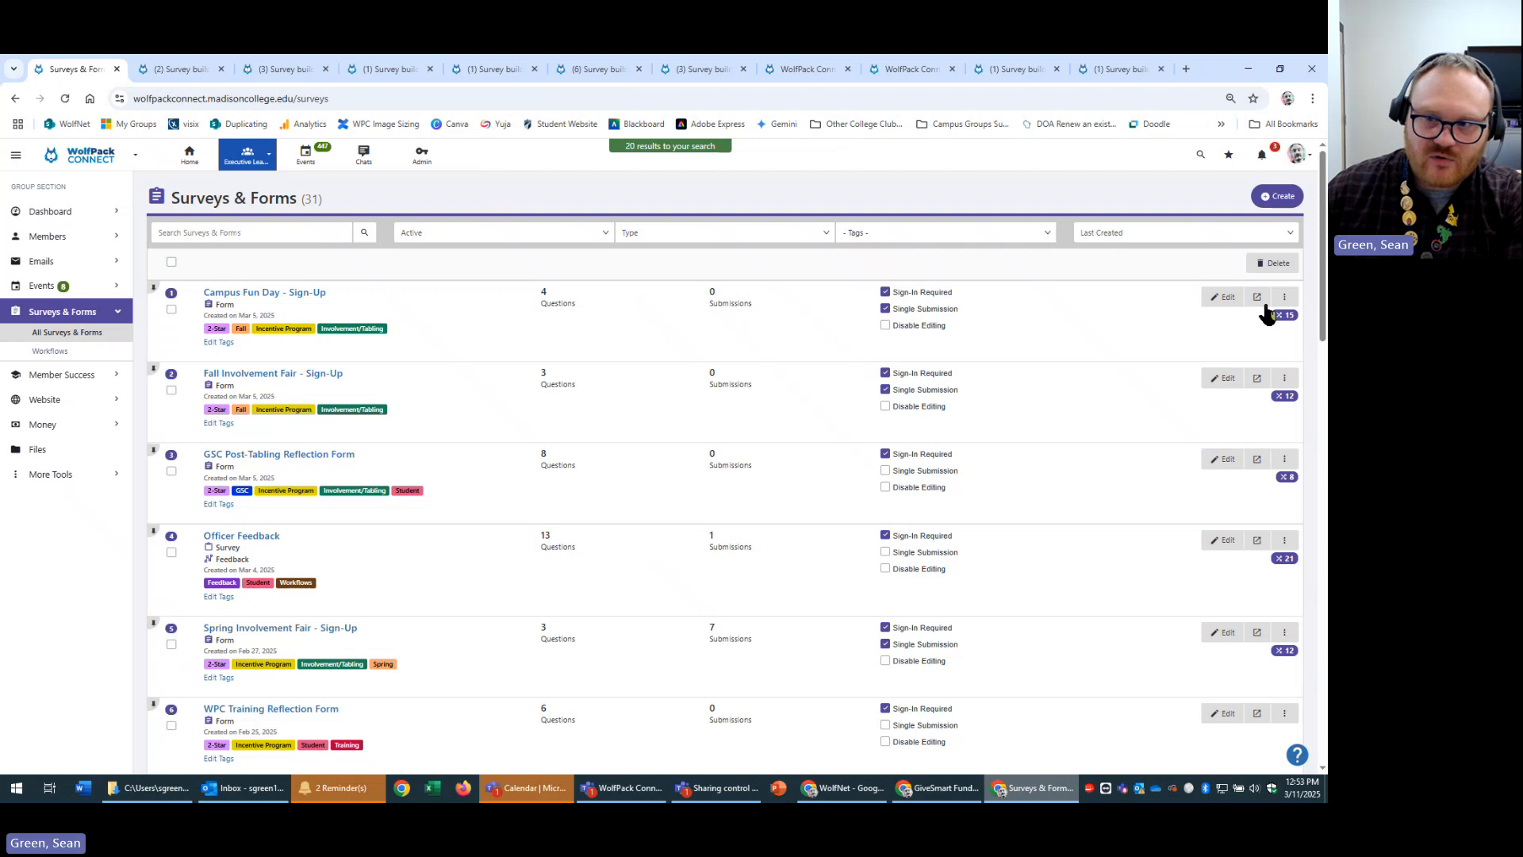
Open Campus Fun Day - Sign-Up's settings and review its notification messages.
click(1284, 298)
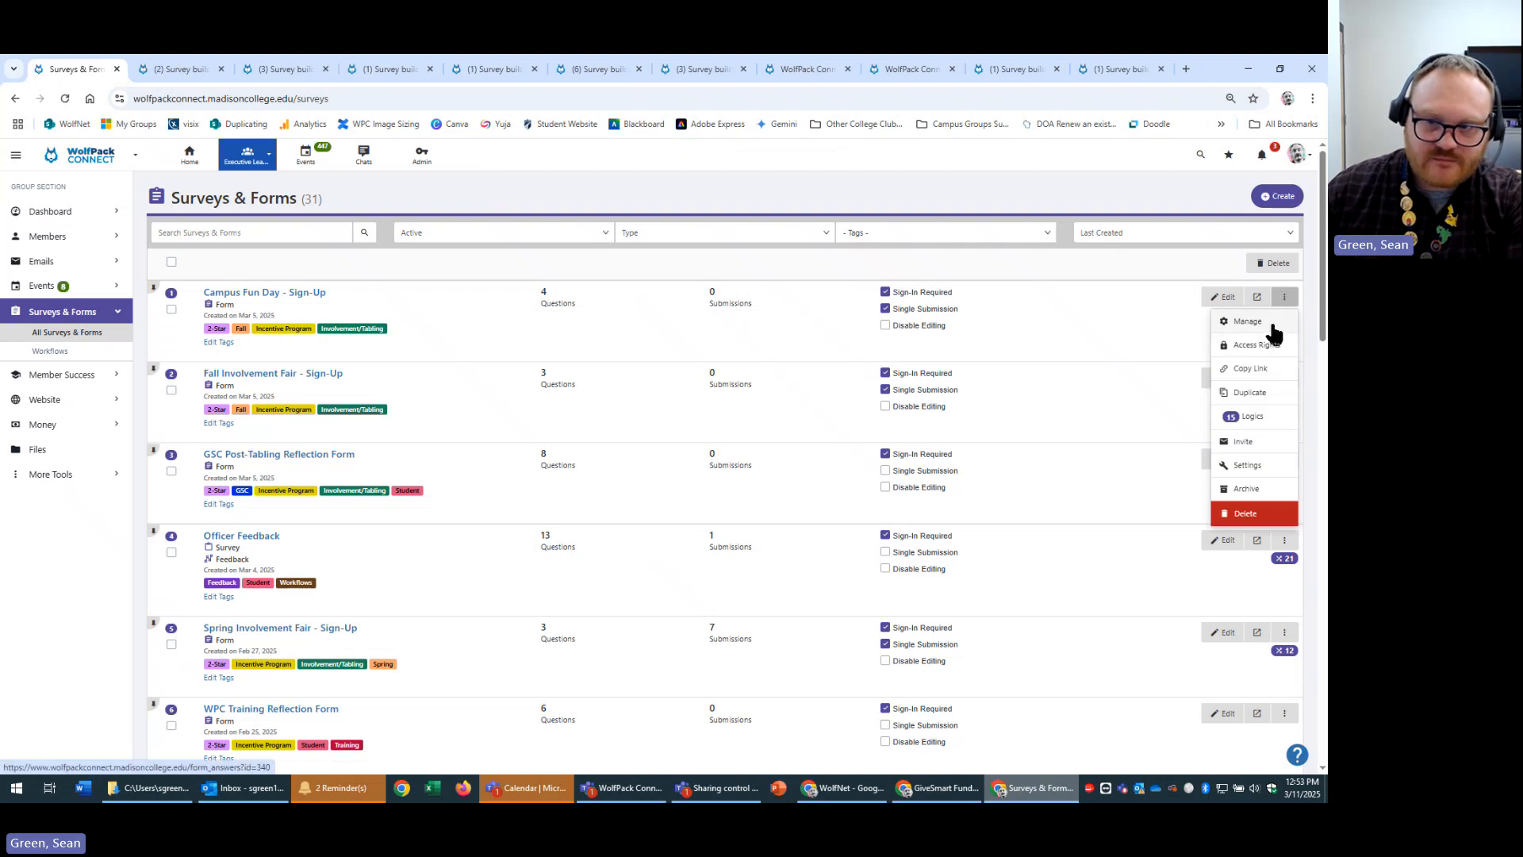
click(1247, 465)
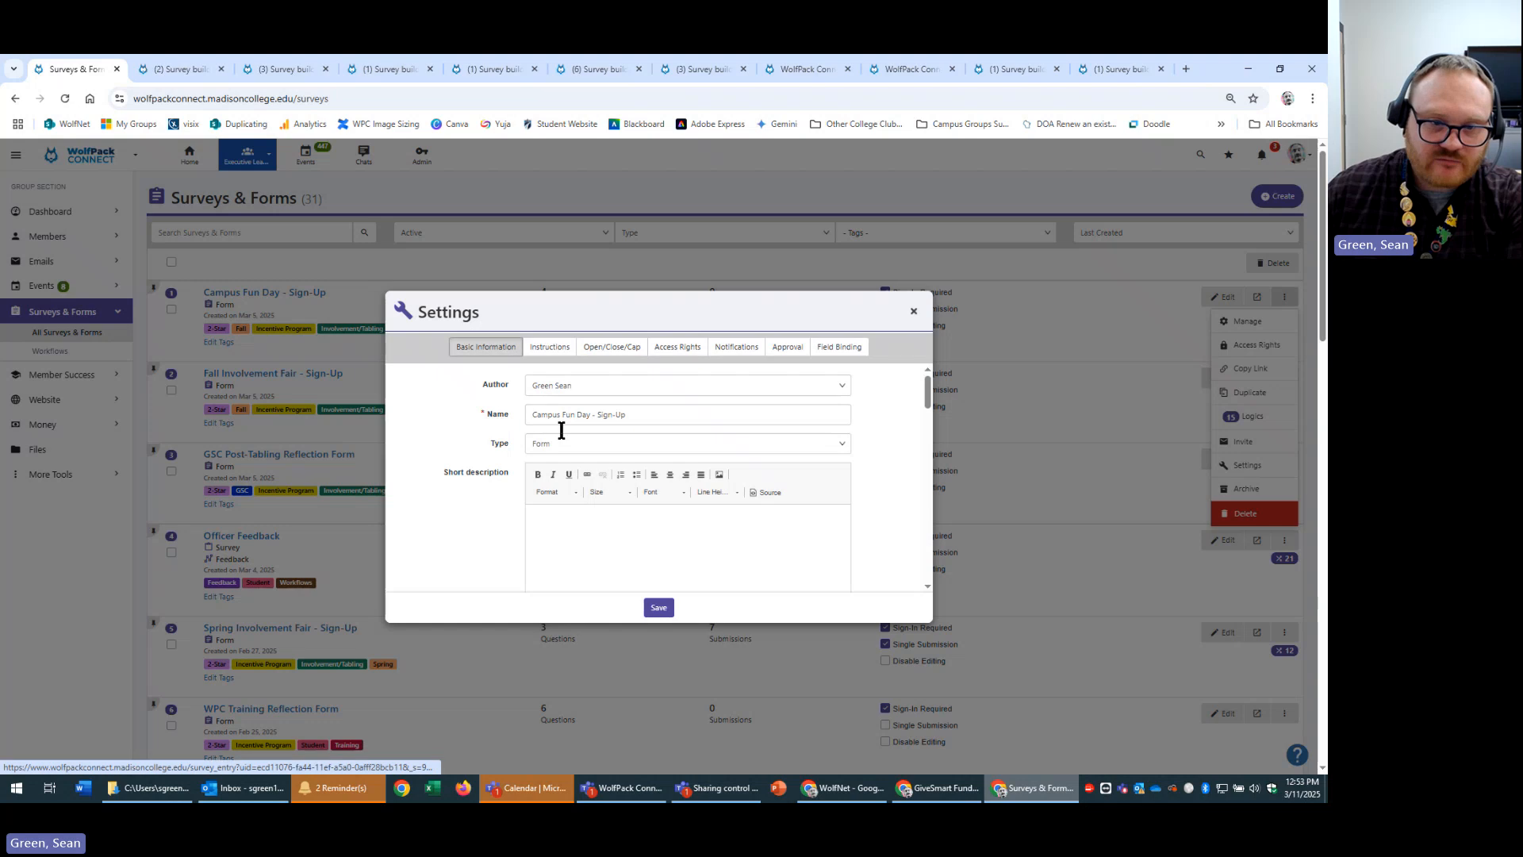
click(738, 350)
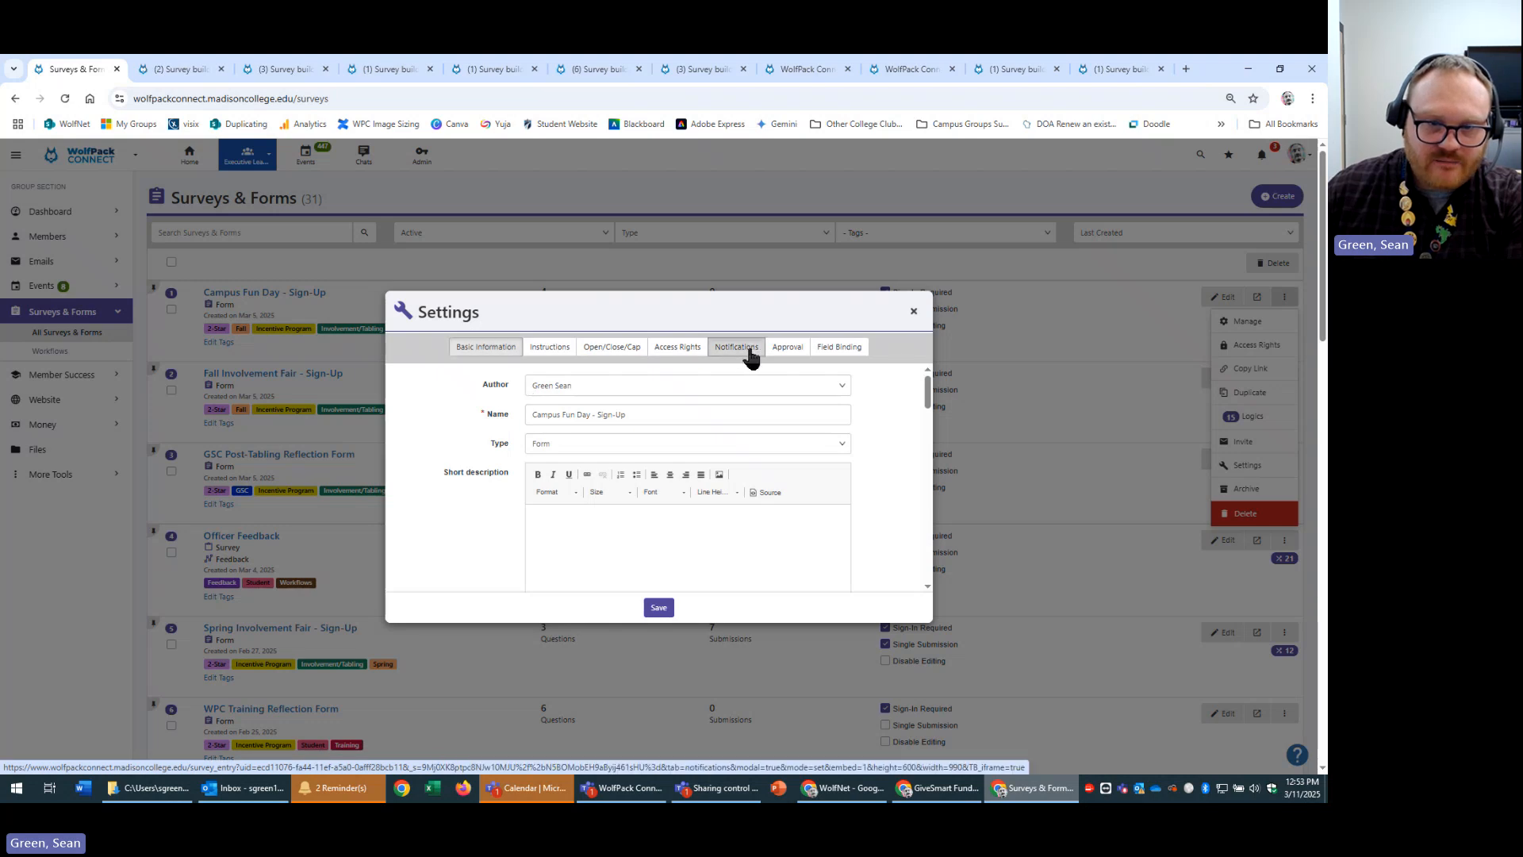
scroll(881, 476, down, 3)
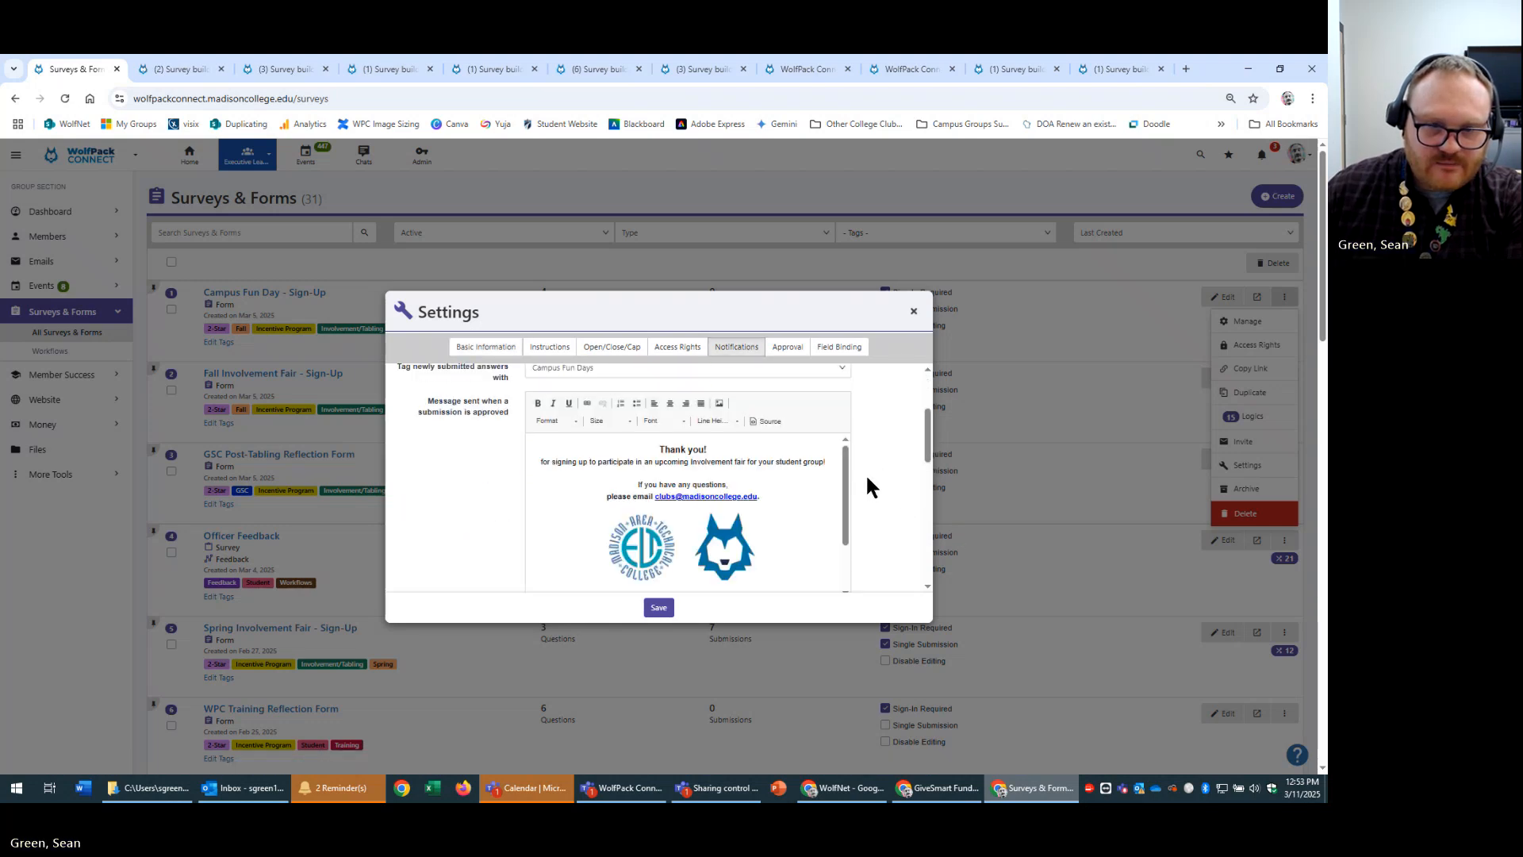
scroll(430, 398, up, 2)
triple_click(454, 480)
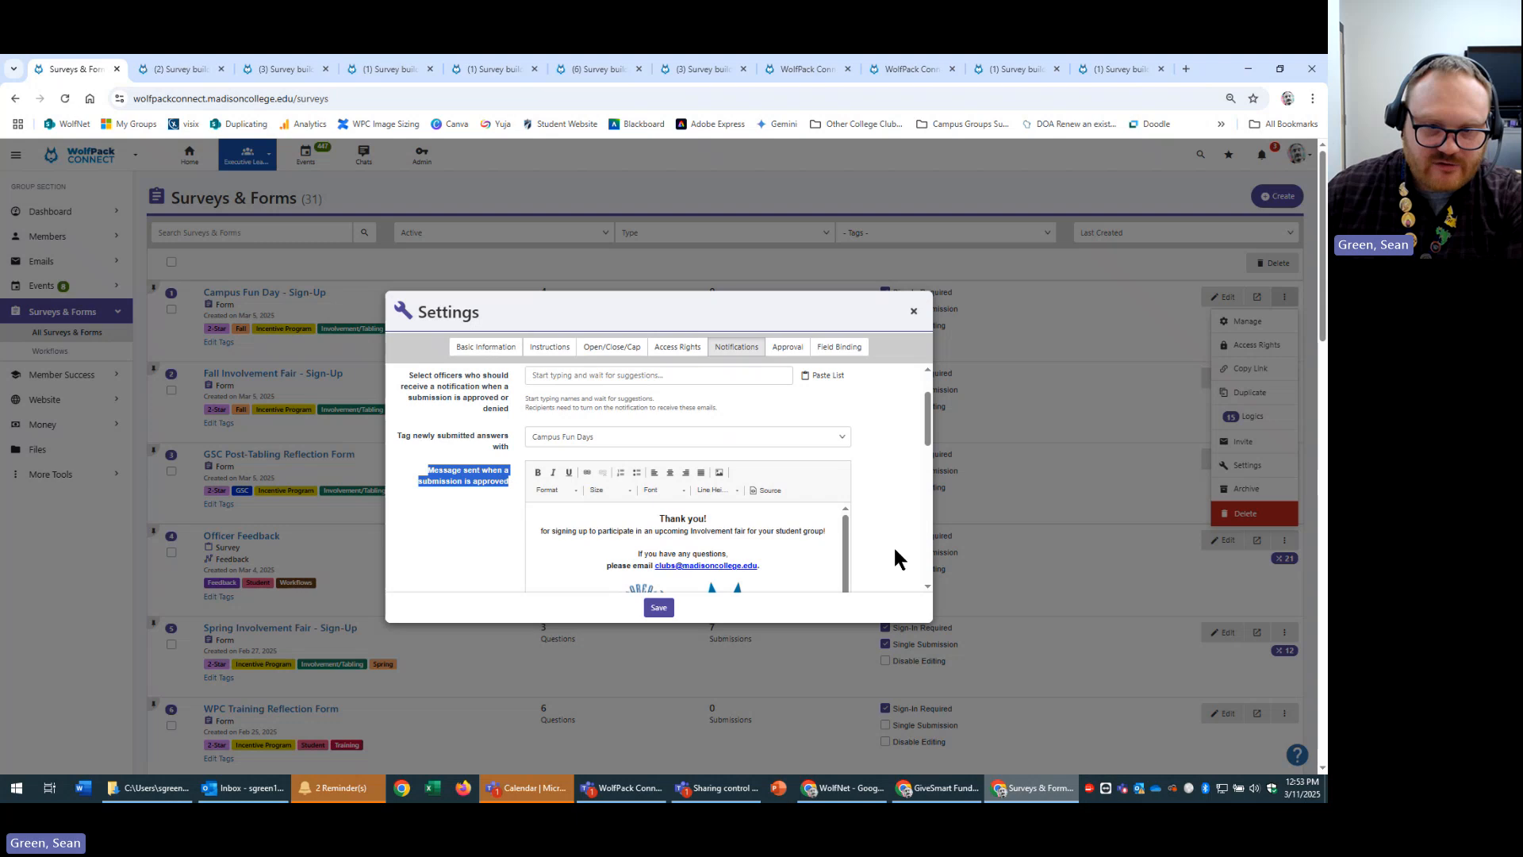
scroll(909, 532, down, 1)
scroll(825, 521, down, 1)
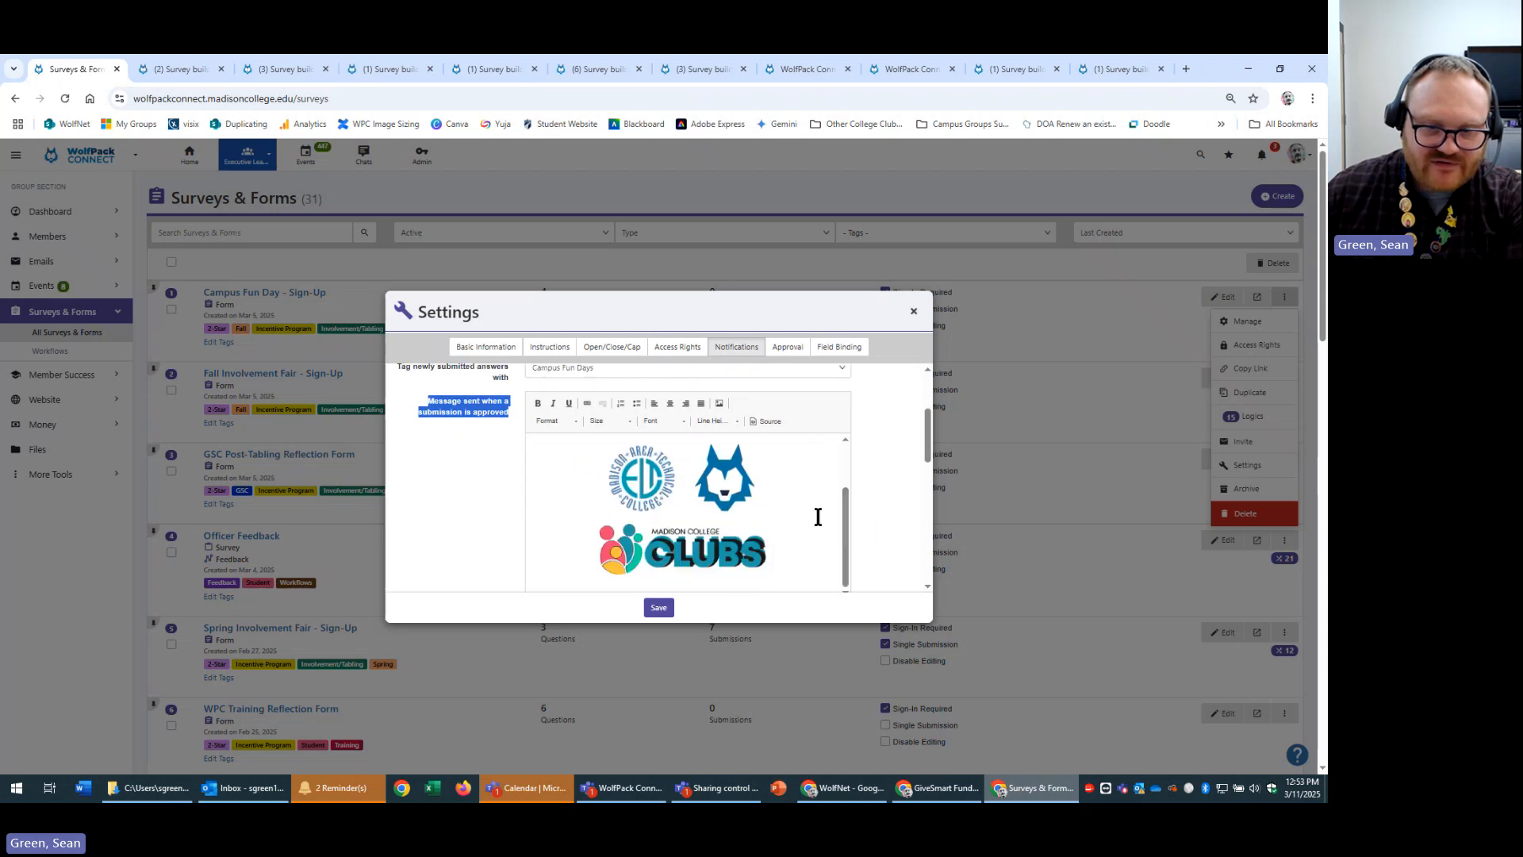
scroll(816, 516, up, 1)
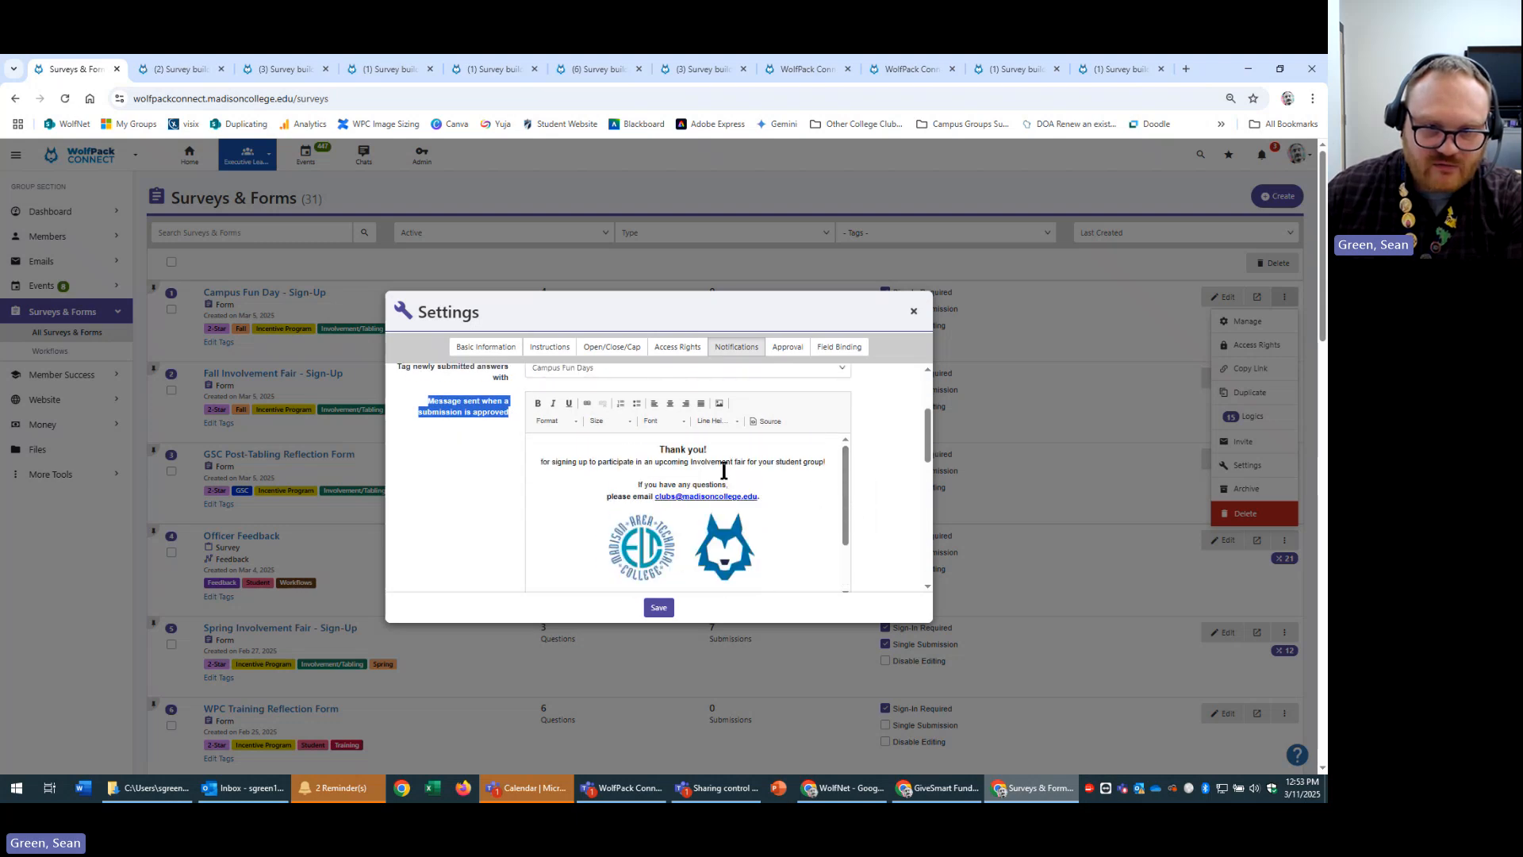
scroll(839, 473, down, 5)
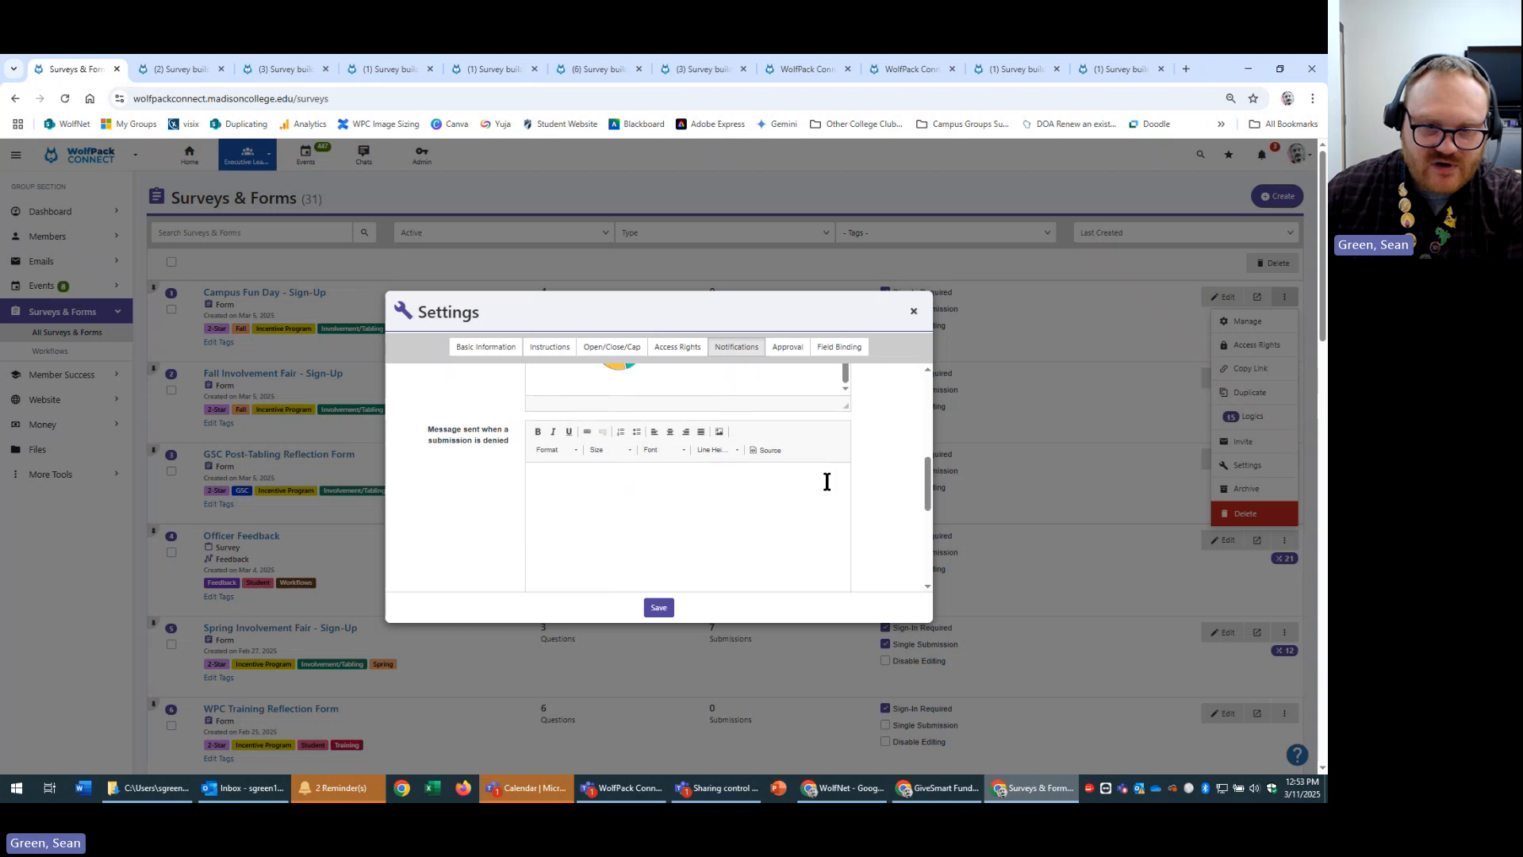
scroll(826, 515, down, 2)
scroll(831, 520, up, 5)
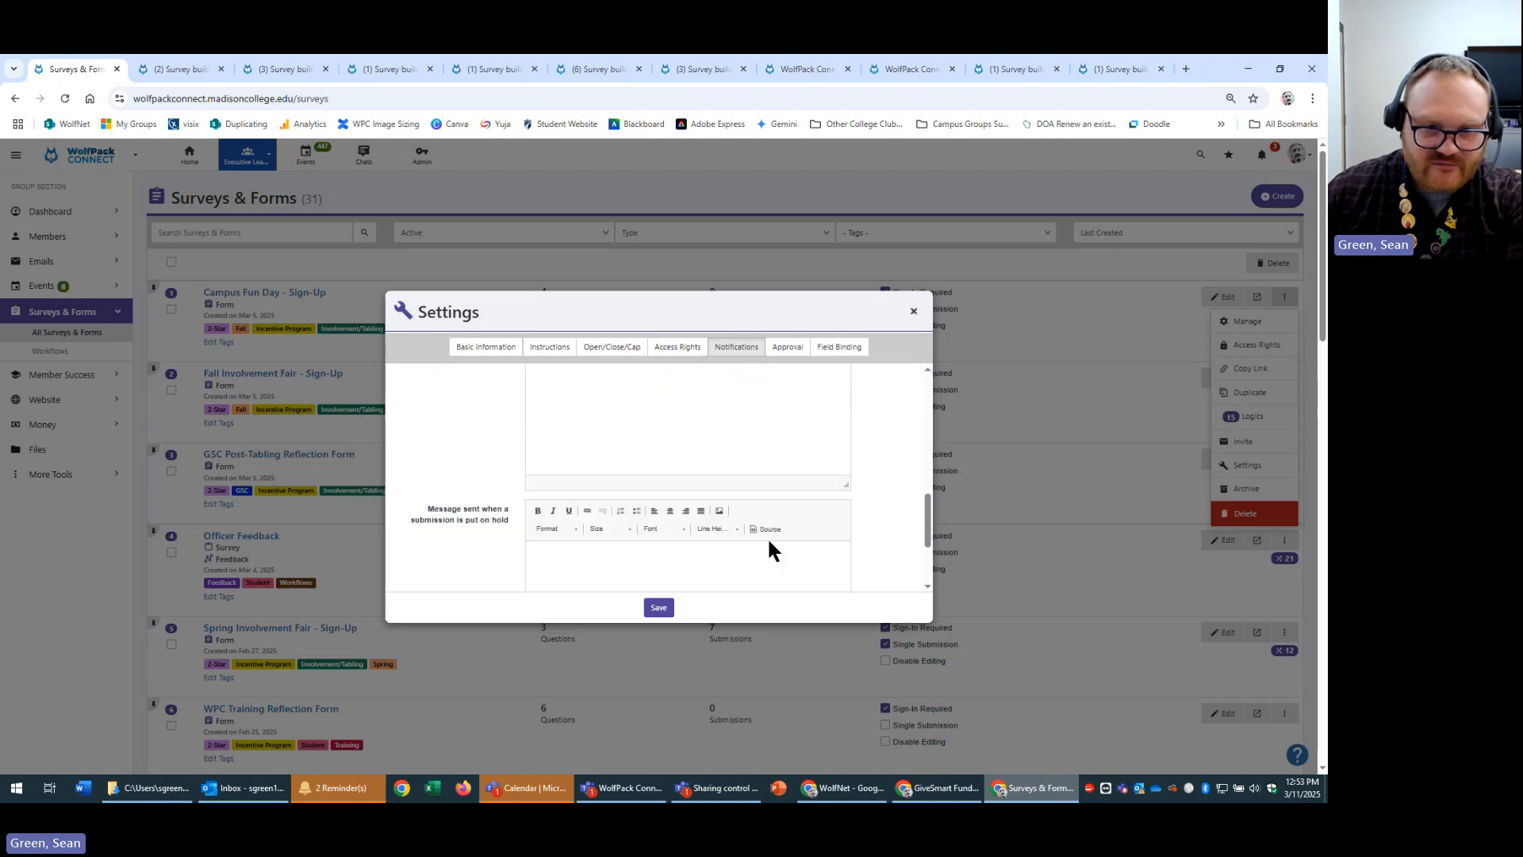
scroll(849, 508, up, 3)
scroll(818, 523, up, 2)
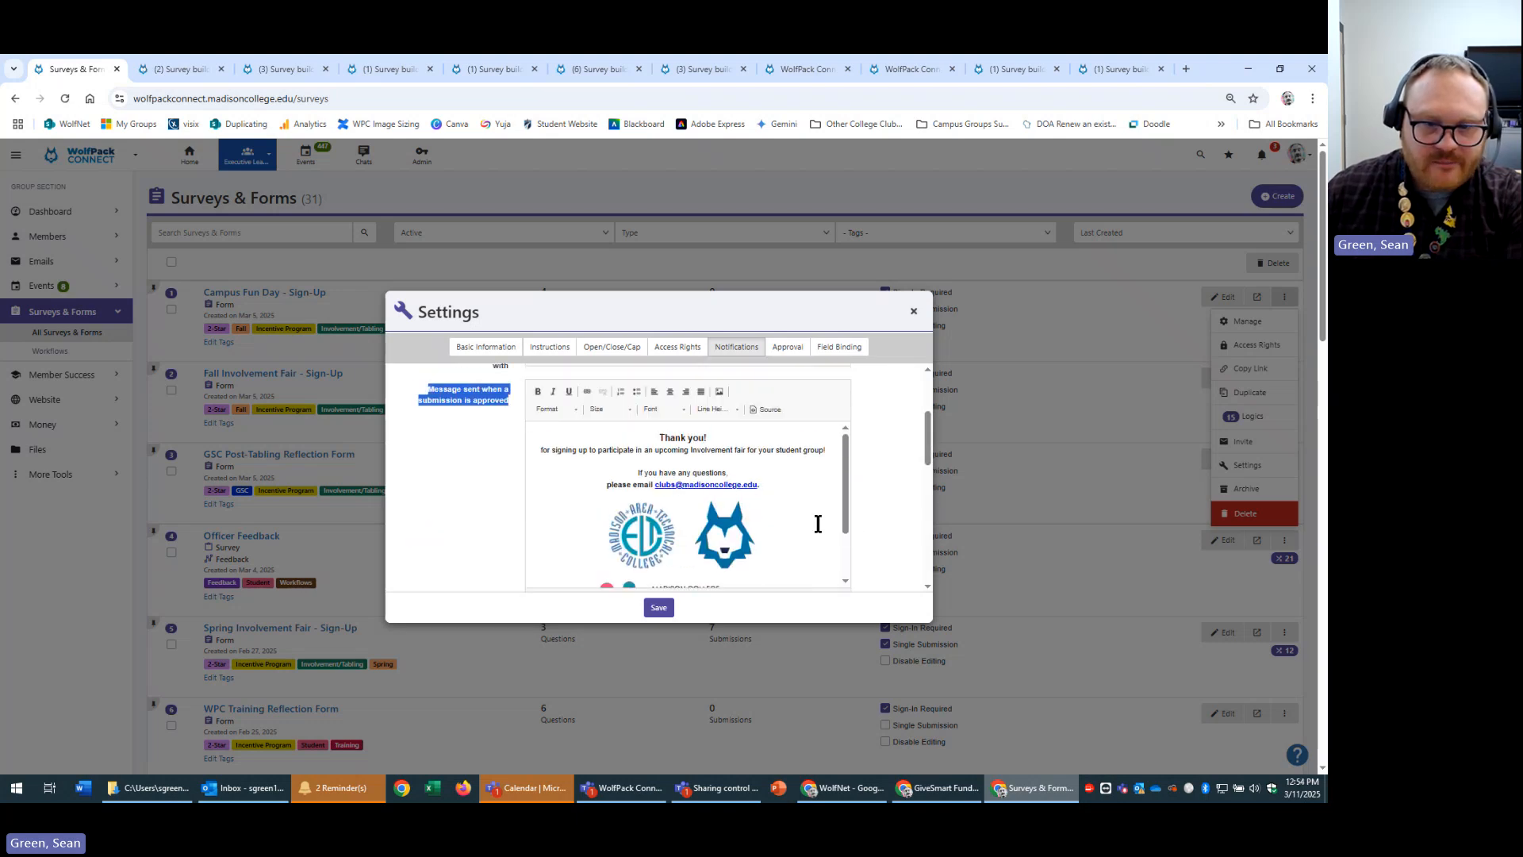
scroll(818, 524, up, 1)
scroll(815, 520, down, 1)
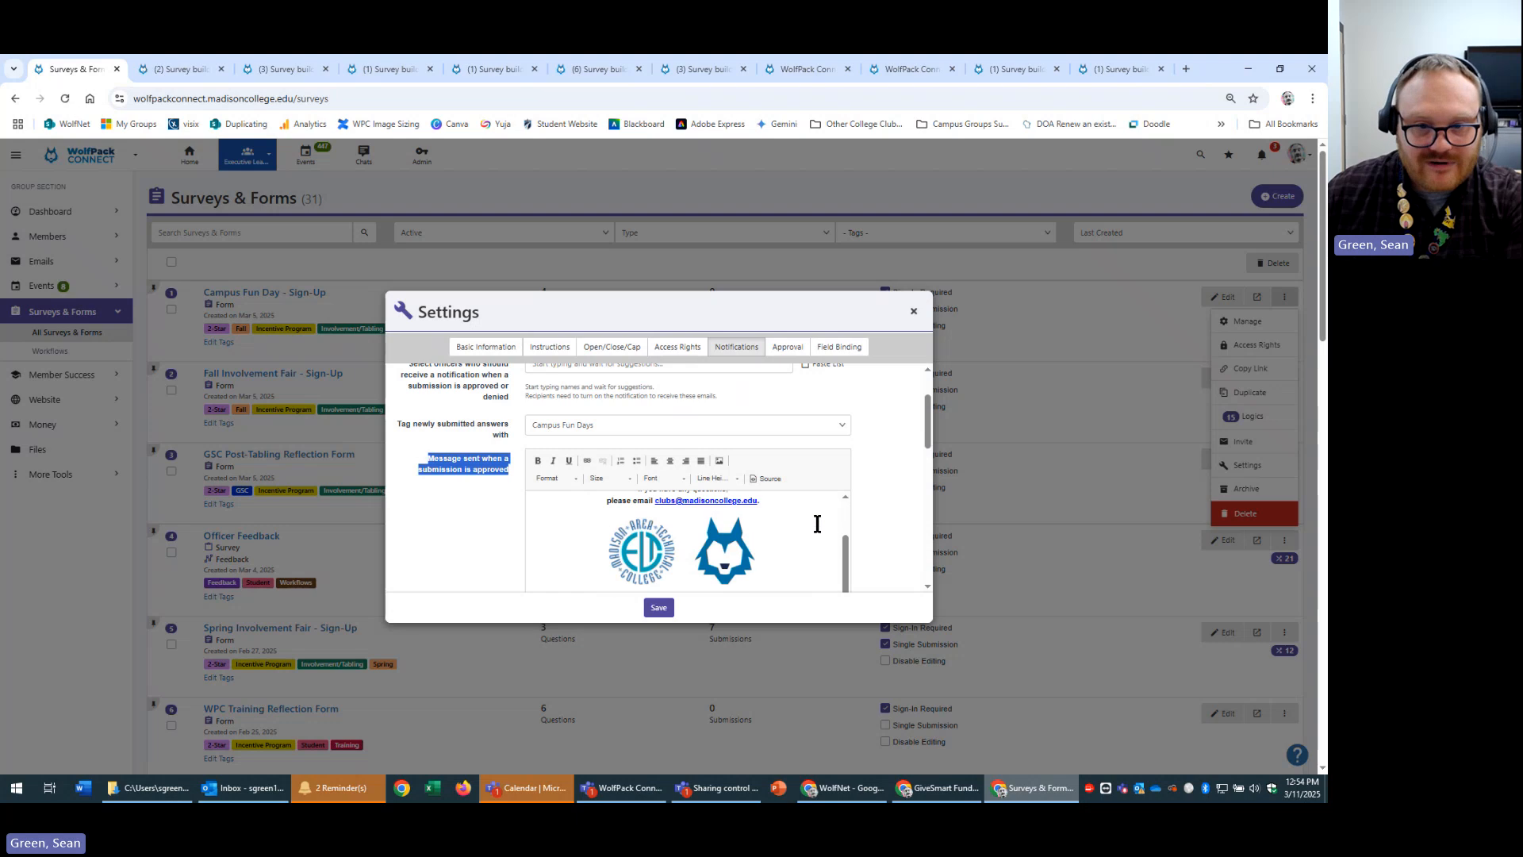
scroll(816, 520, up, 1)
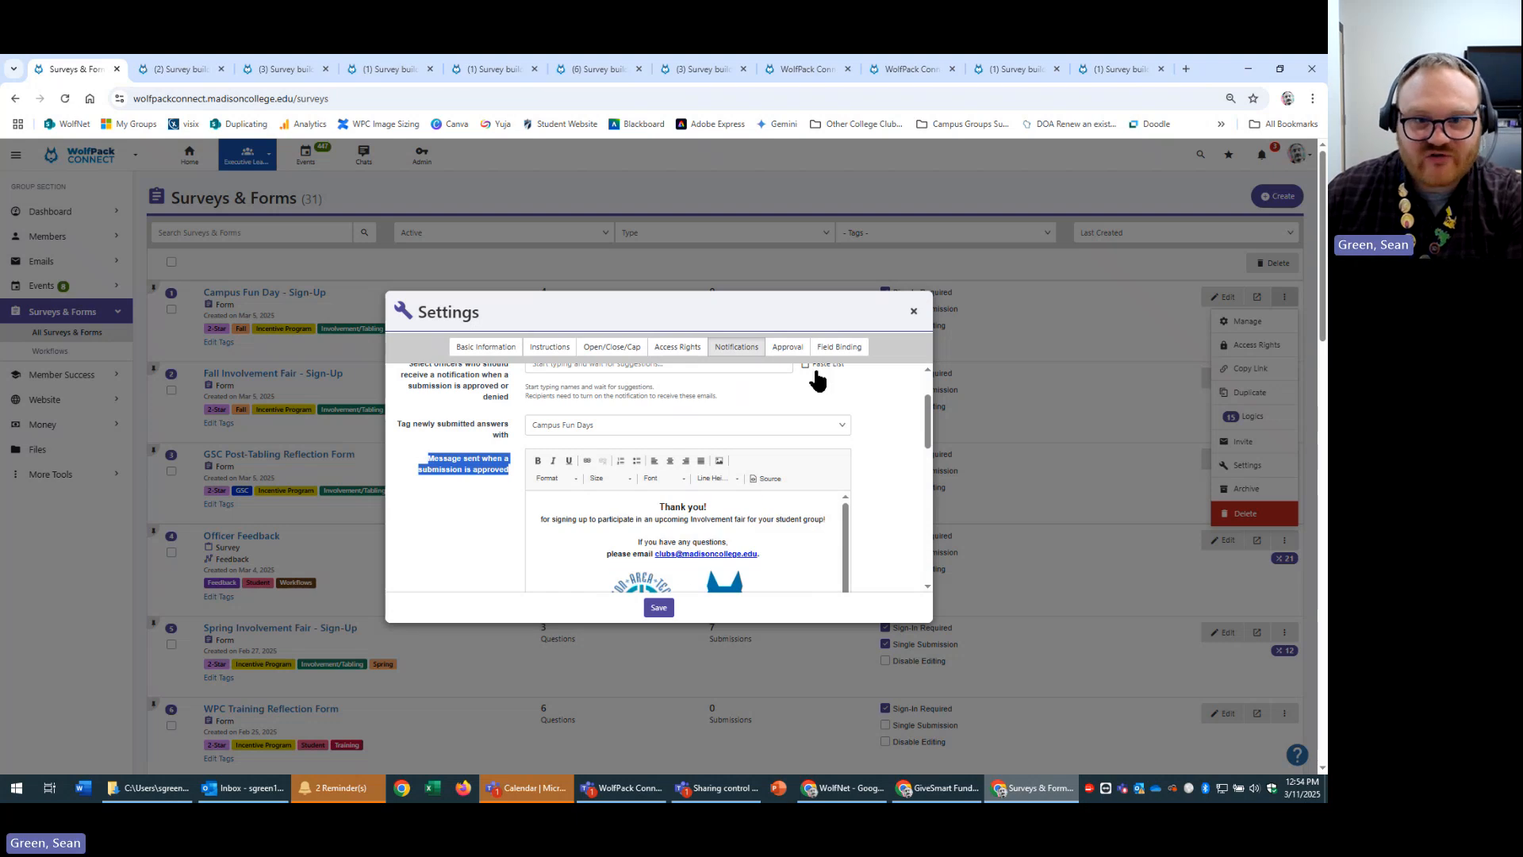
Check the form type on Basic Information, keep it as Form, and close without saving.
click(491, 350)
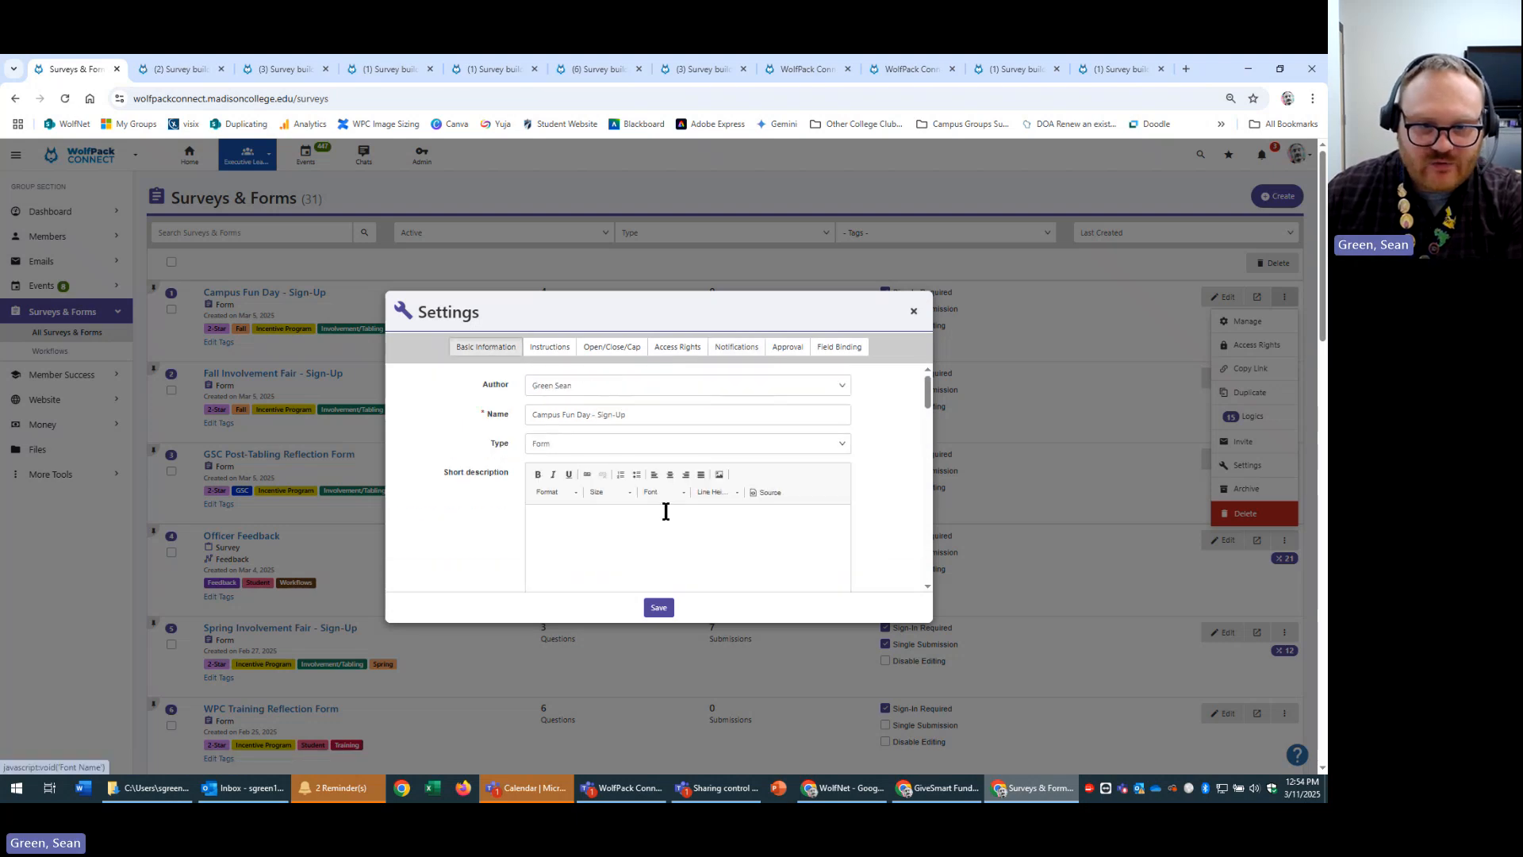
click(562, 444)
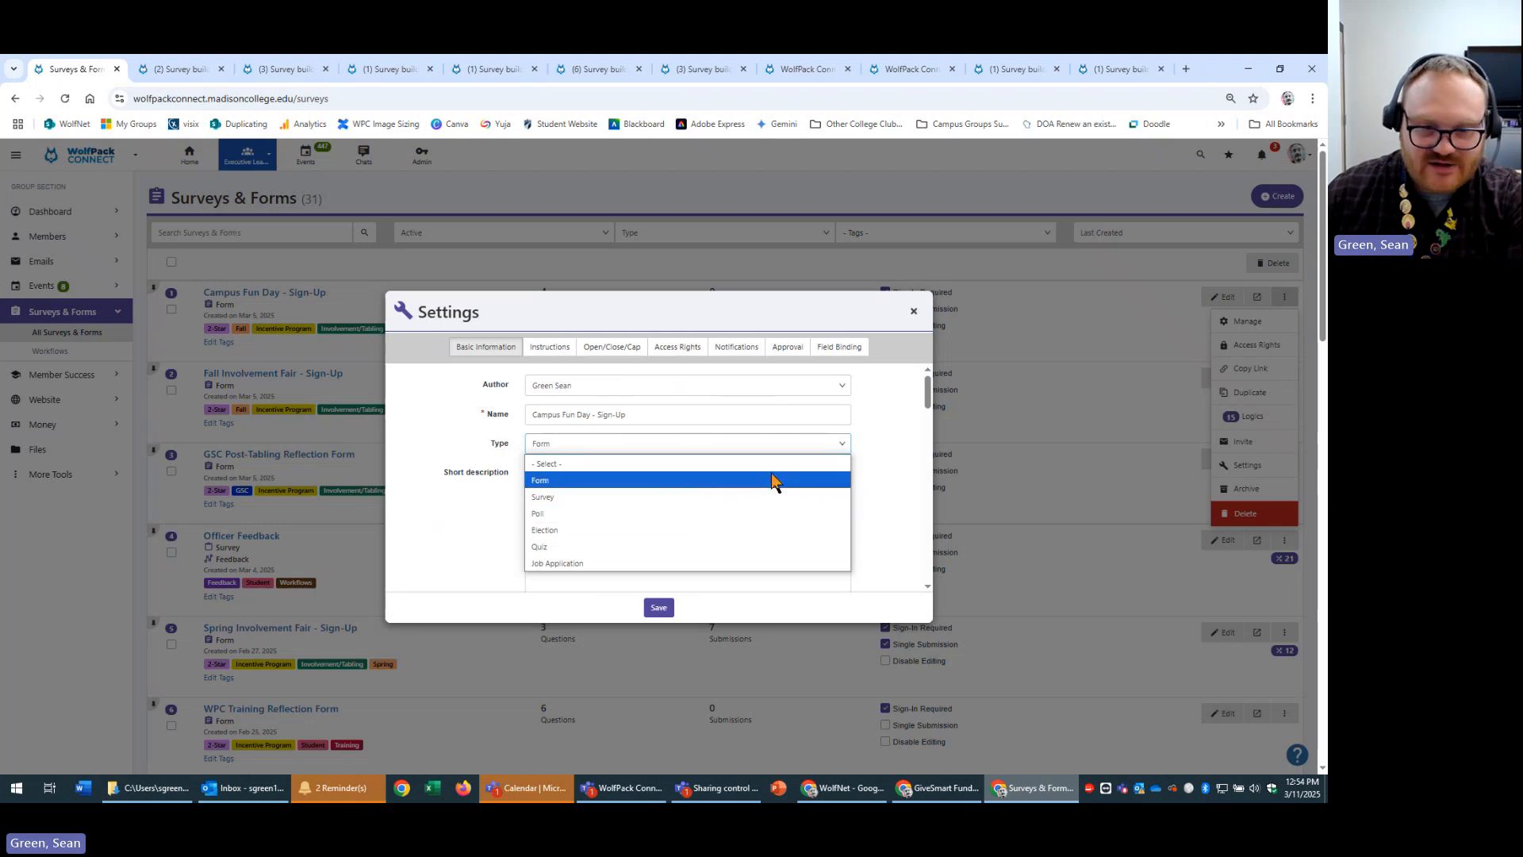
click(871, 450)
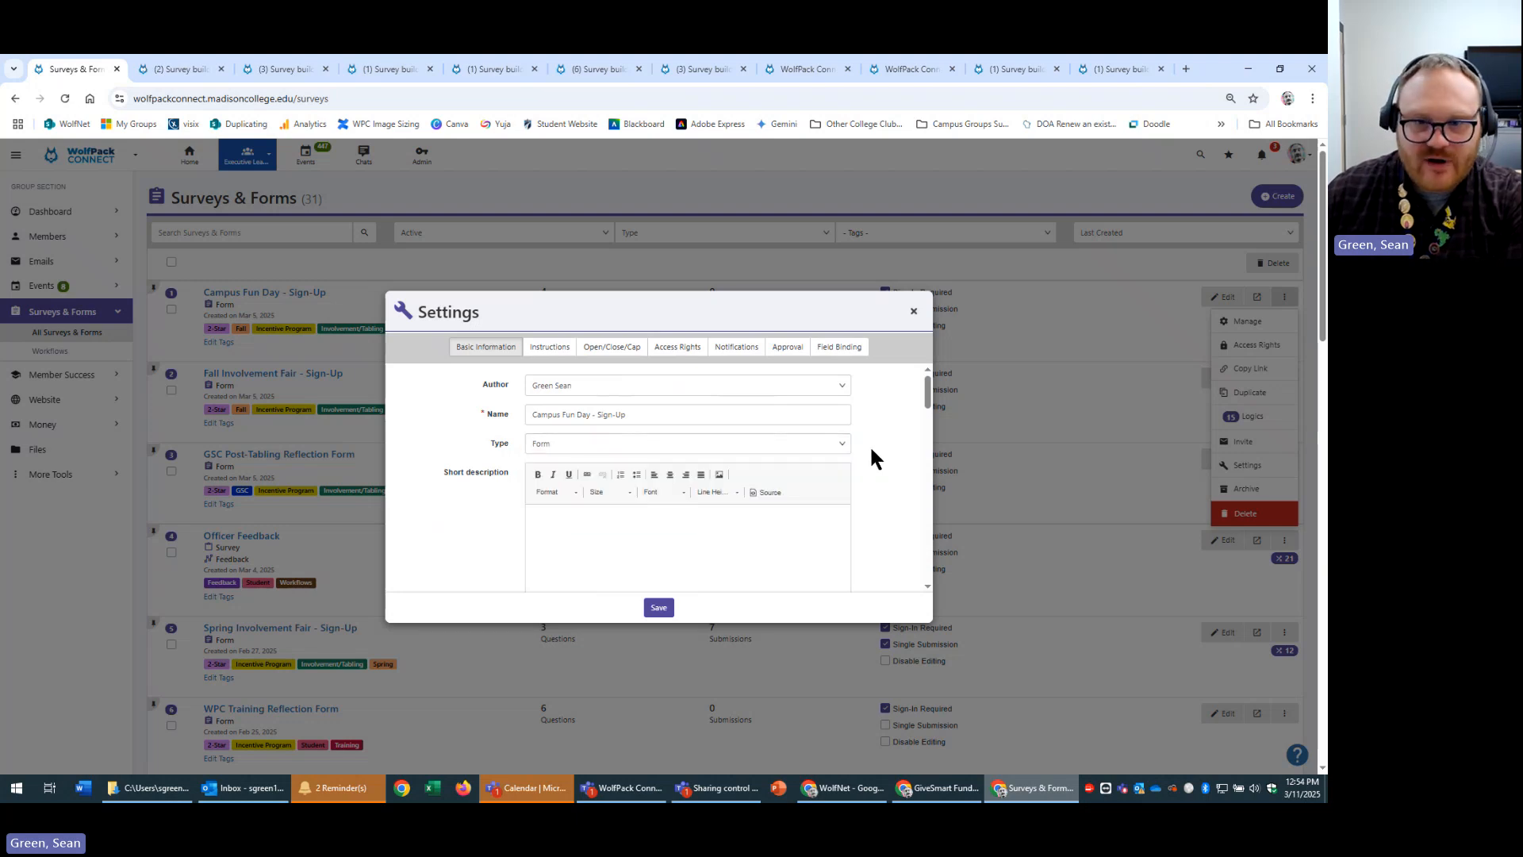
click(914, 311)
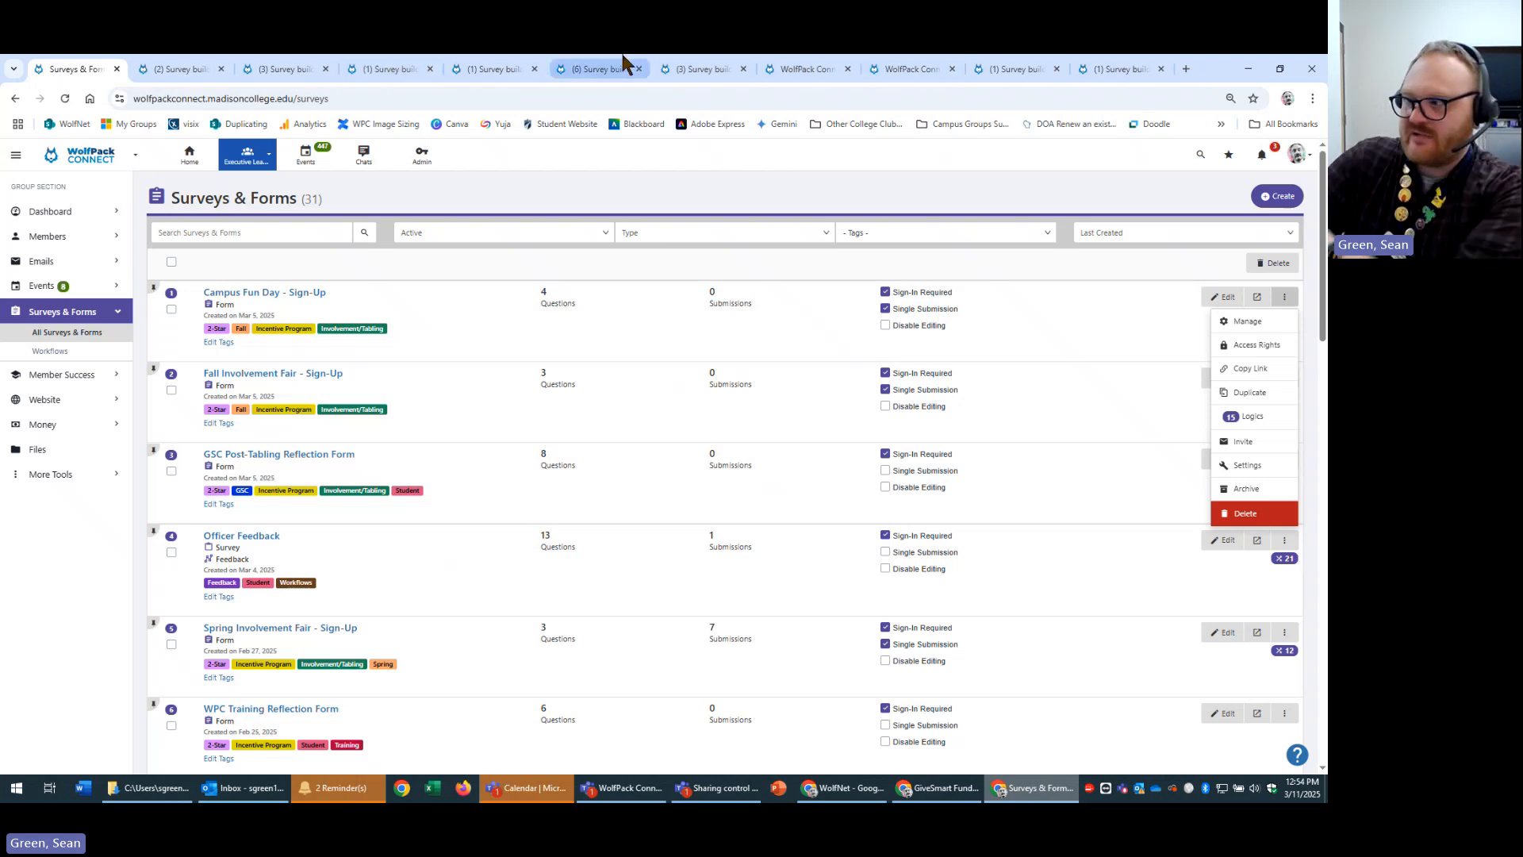
mouse_move(668, 74)
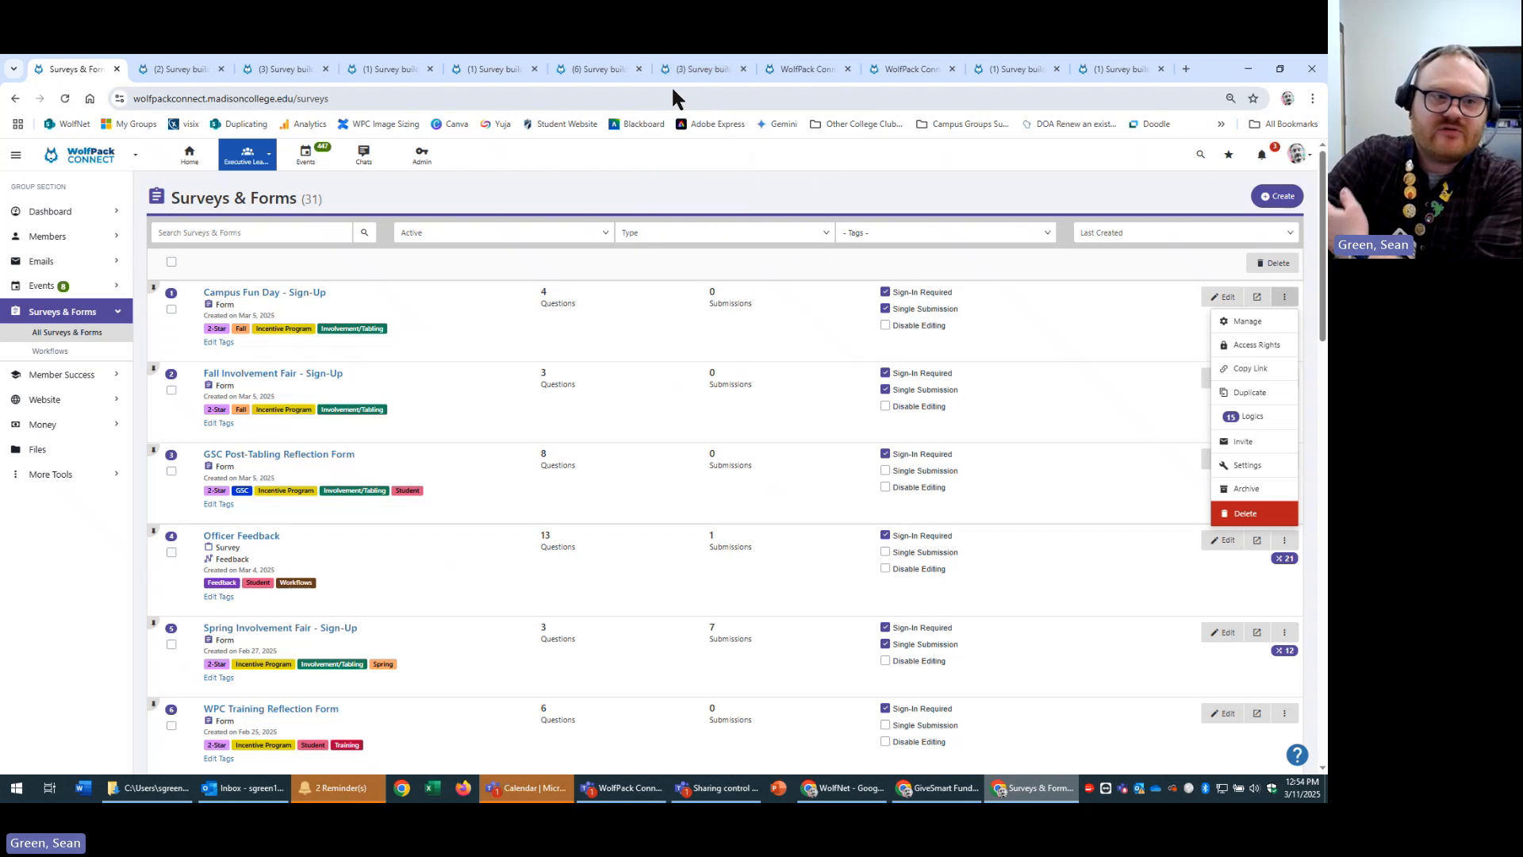
Switch to the Test Group Club group and bring up actions for New Election Mar-11-2025.
click(250, 158)
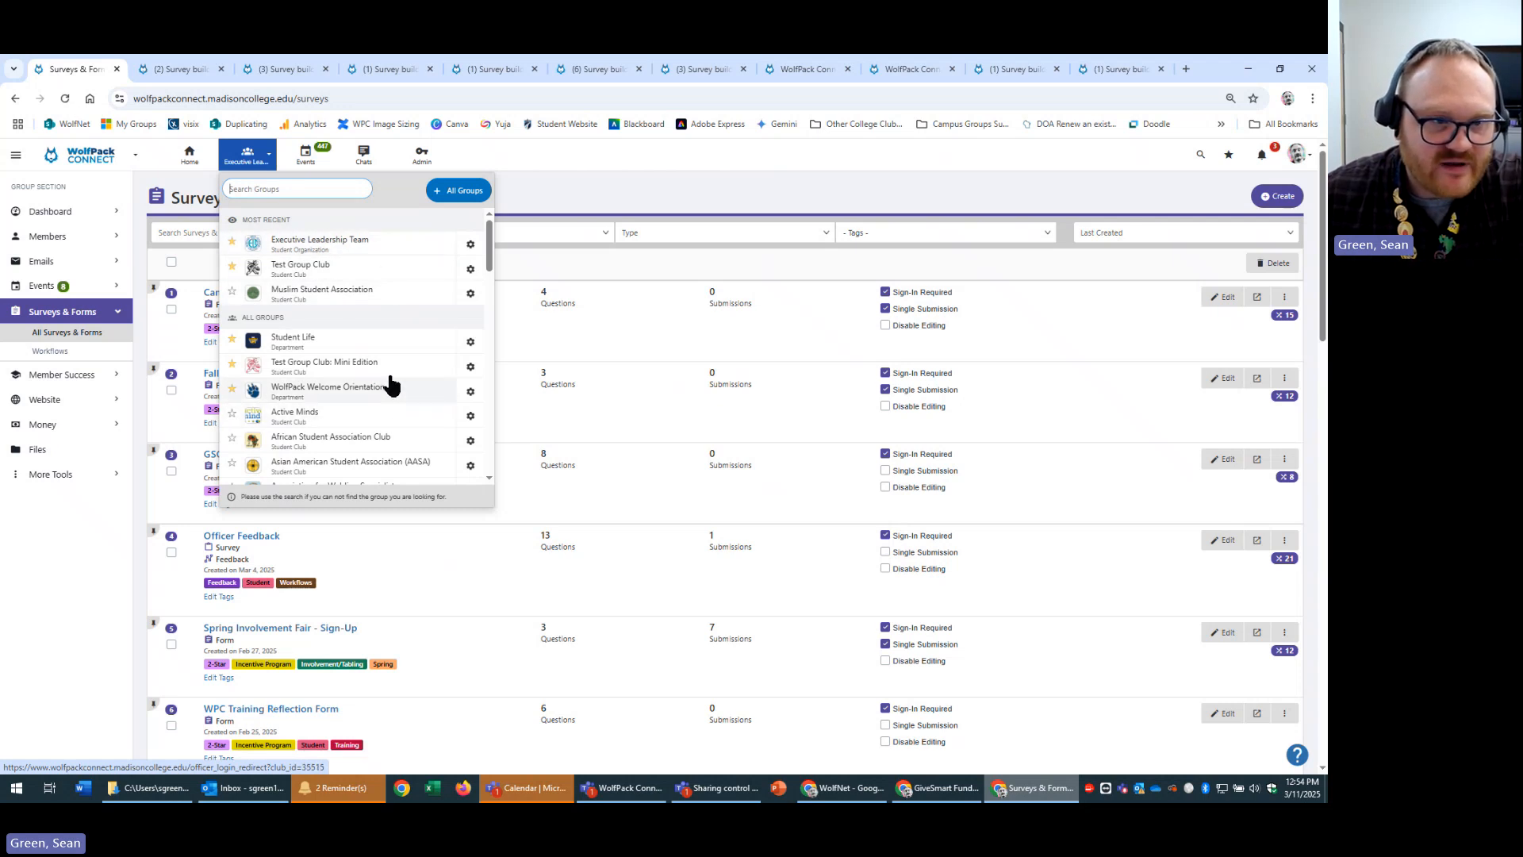
click(329, 268)
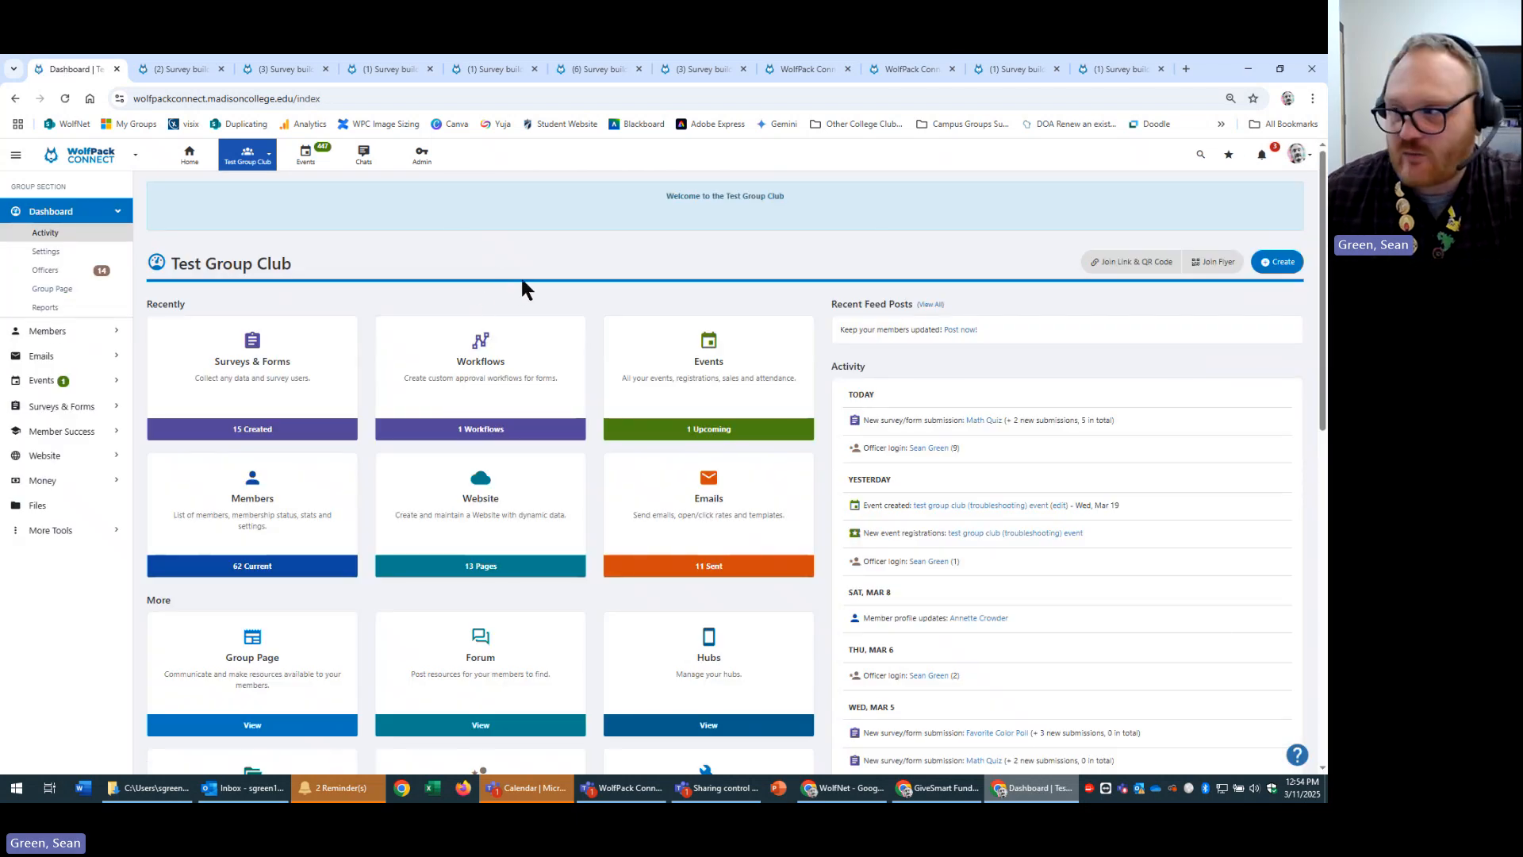
click(340, 402)
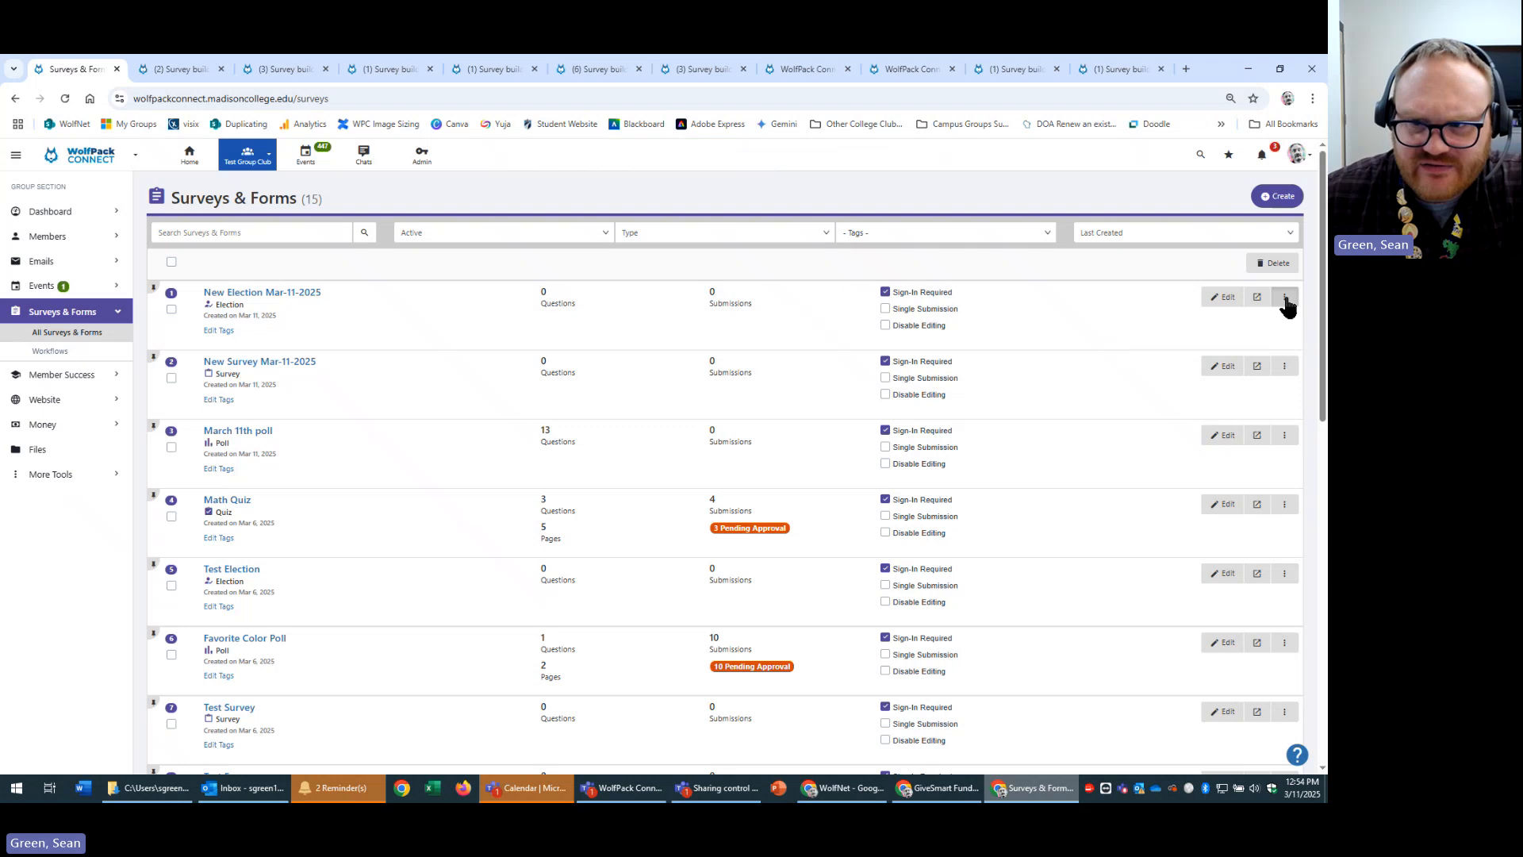
click(1284, 297)
Open New Election Mar-11-2025's settings and review Basic Information, Approval and Notifications.
click(1256, 465)
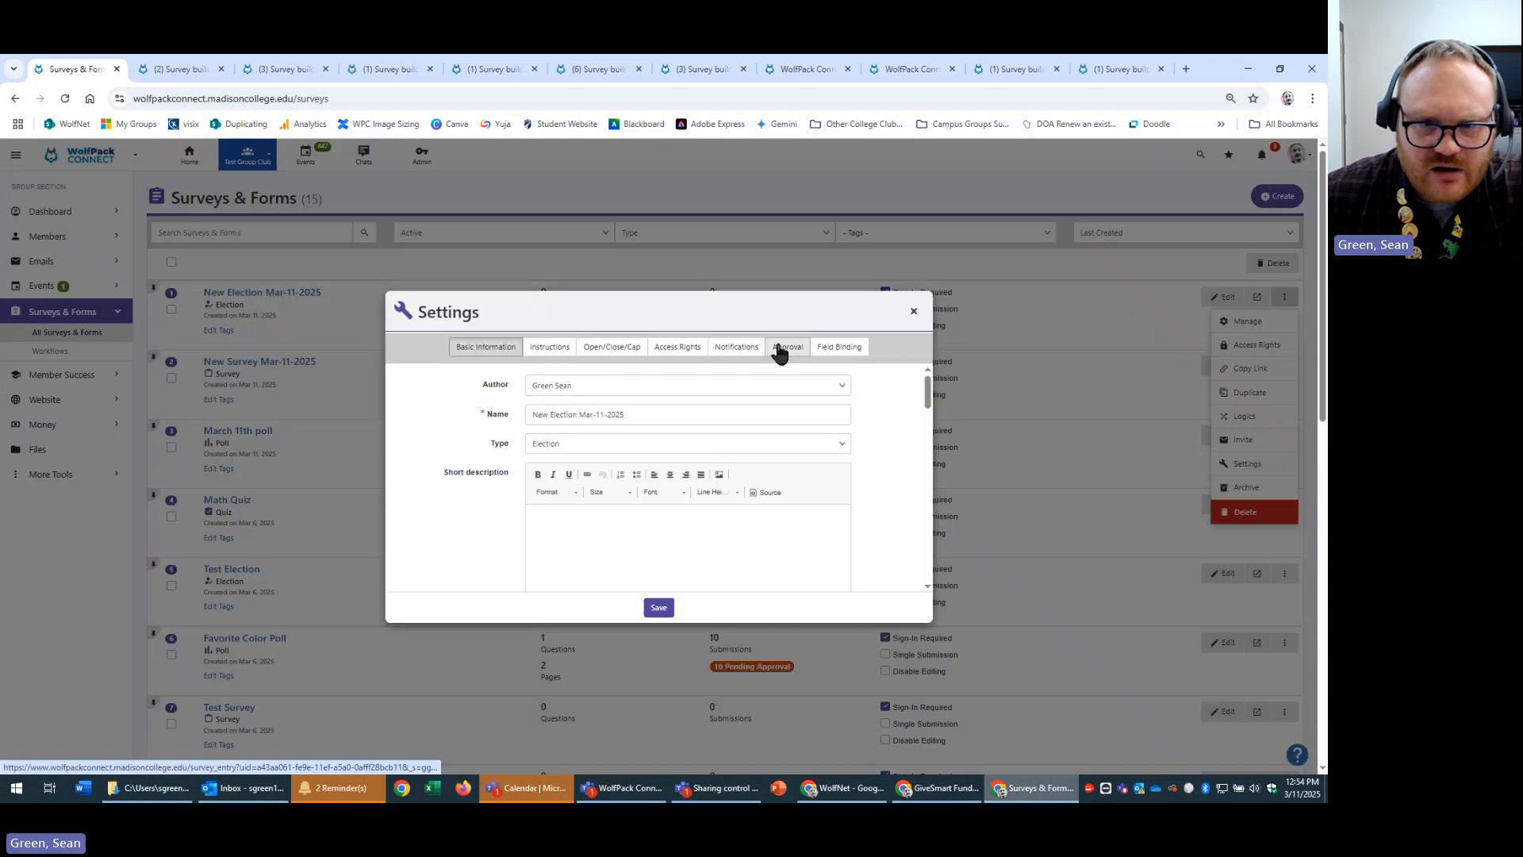
scroll(798, 469, down, 10)
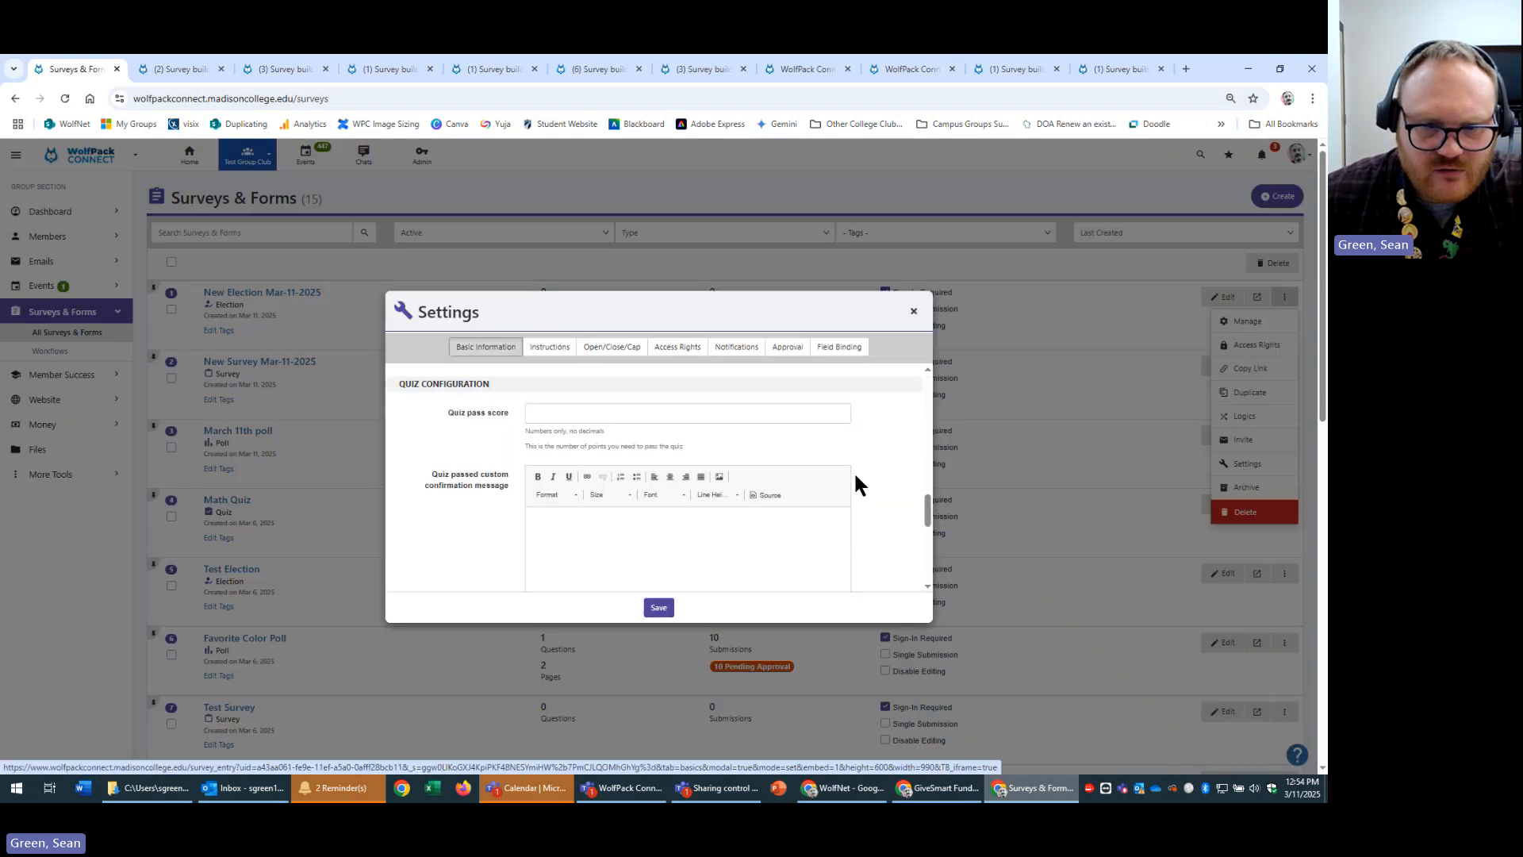
scroll(867, 475, up, 5)
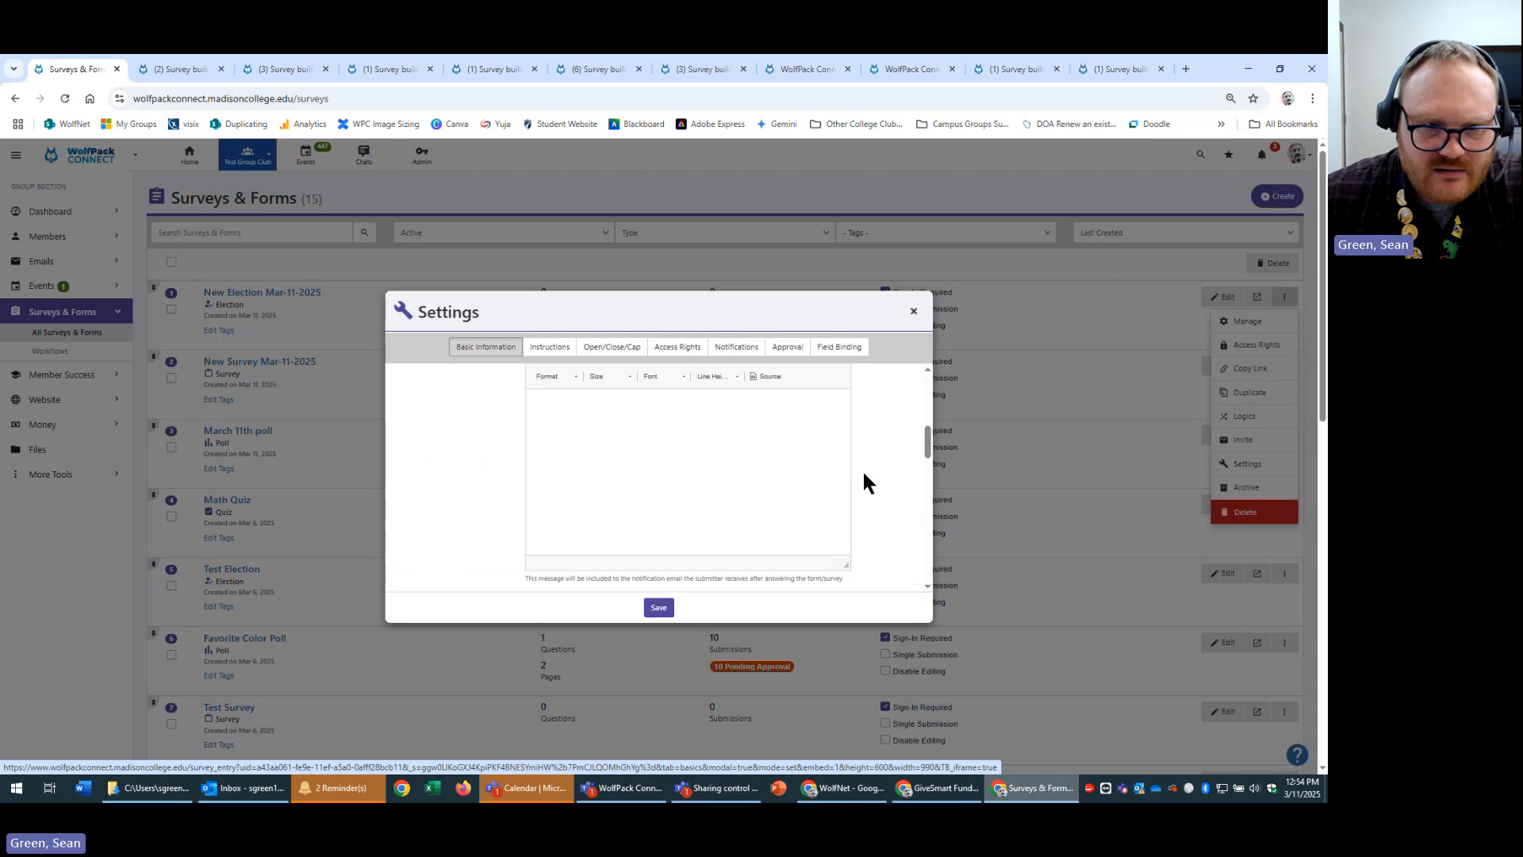
scroll(857, 456, up, 3)
click(788, 346)
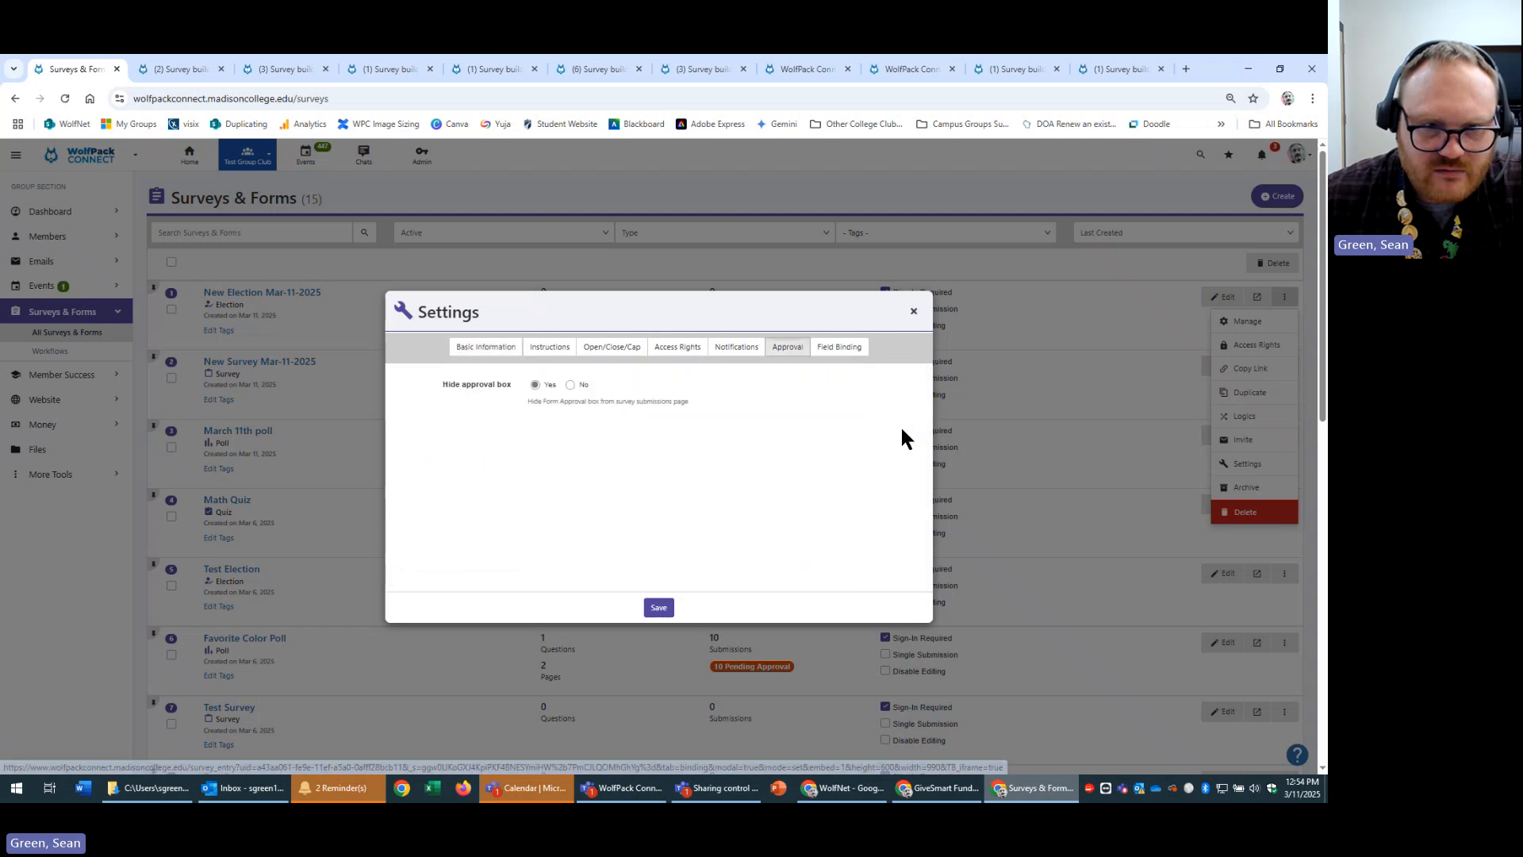
click(737, 349)
scroll(880, 446, down, 10)
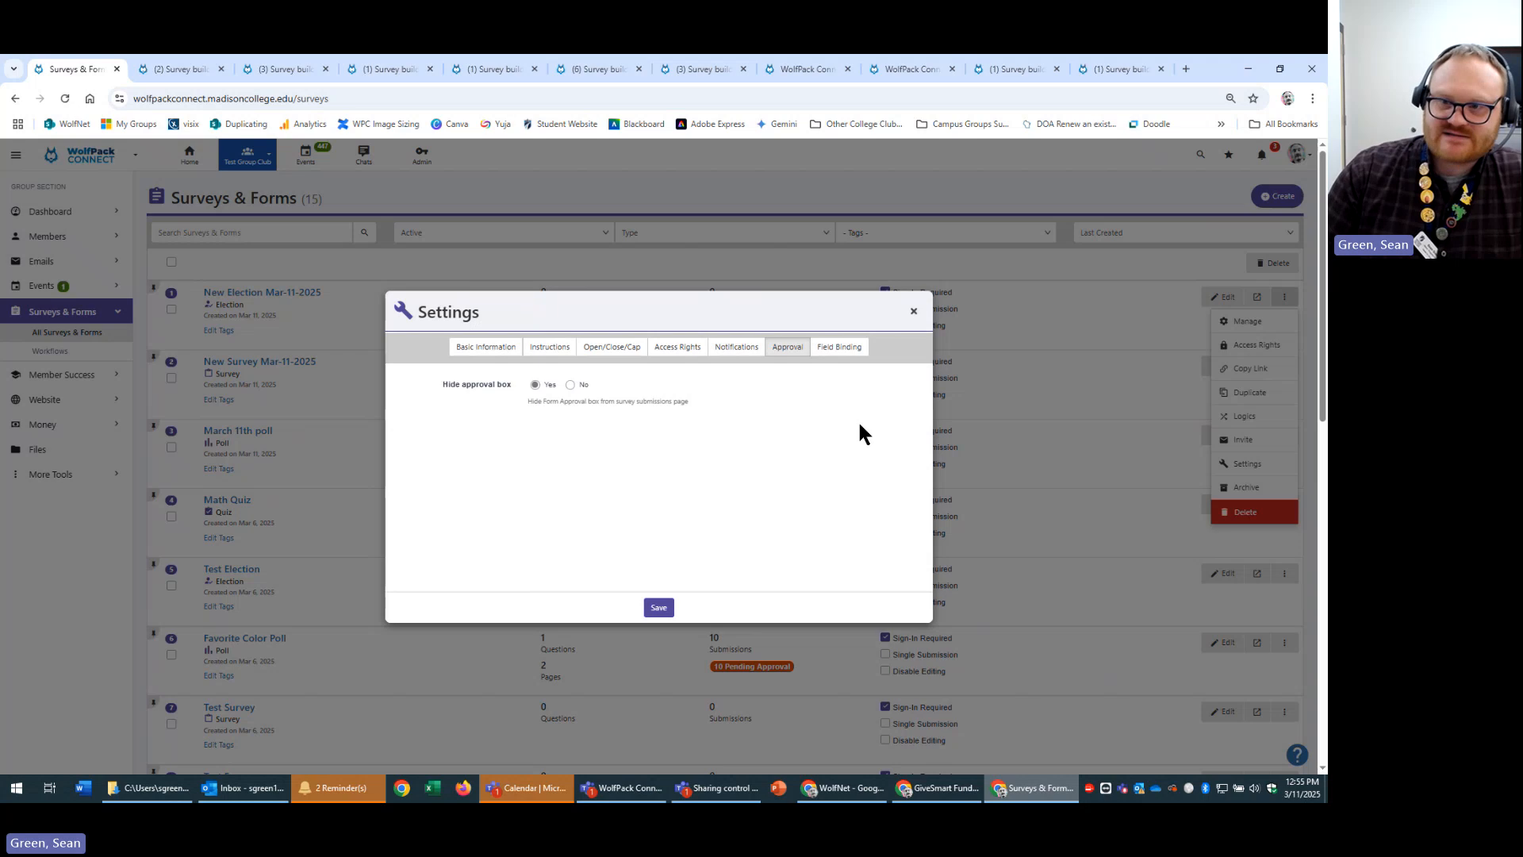
Review the election's Field Binding type options without choosing one, then return to Basic Information.
click(844, 347)
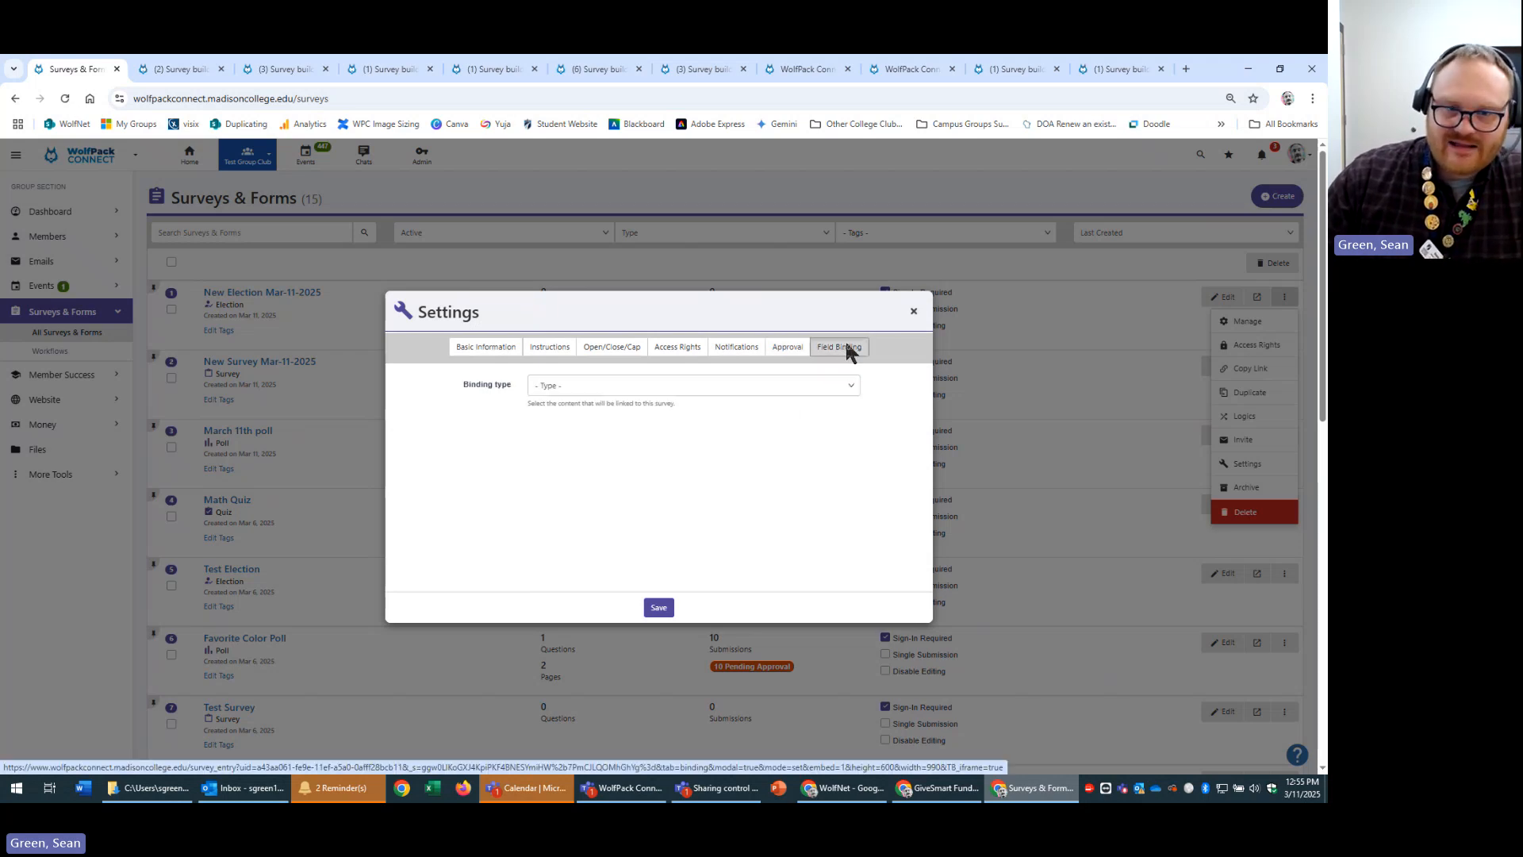
click(656, 386)
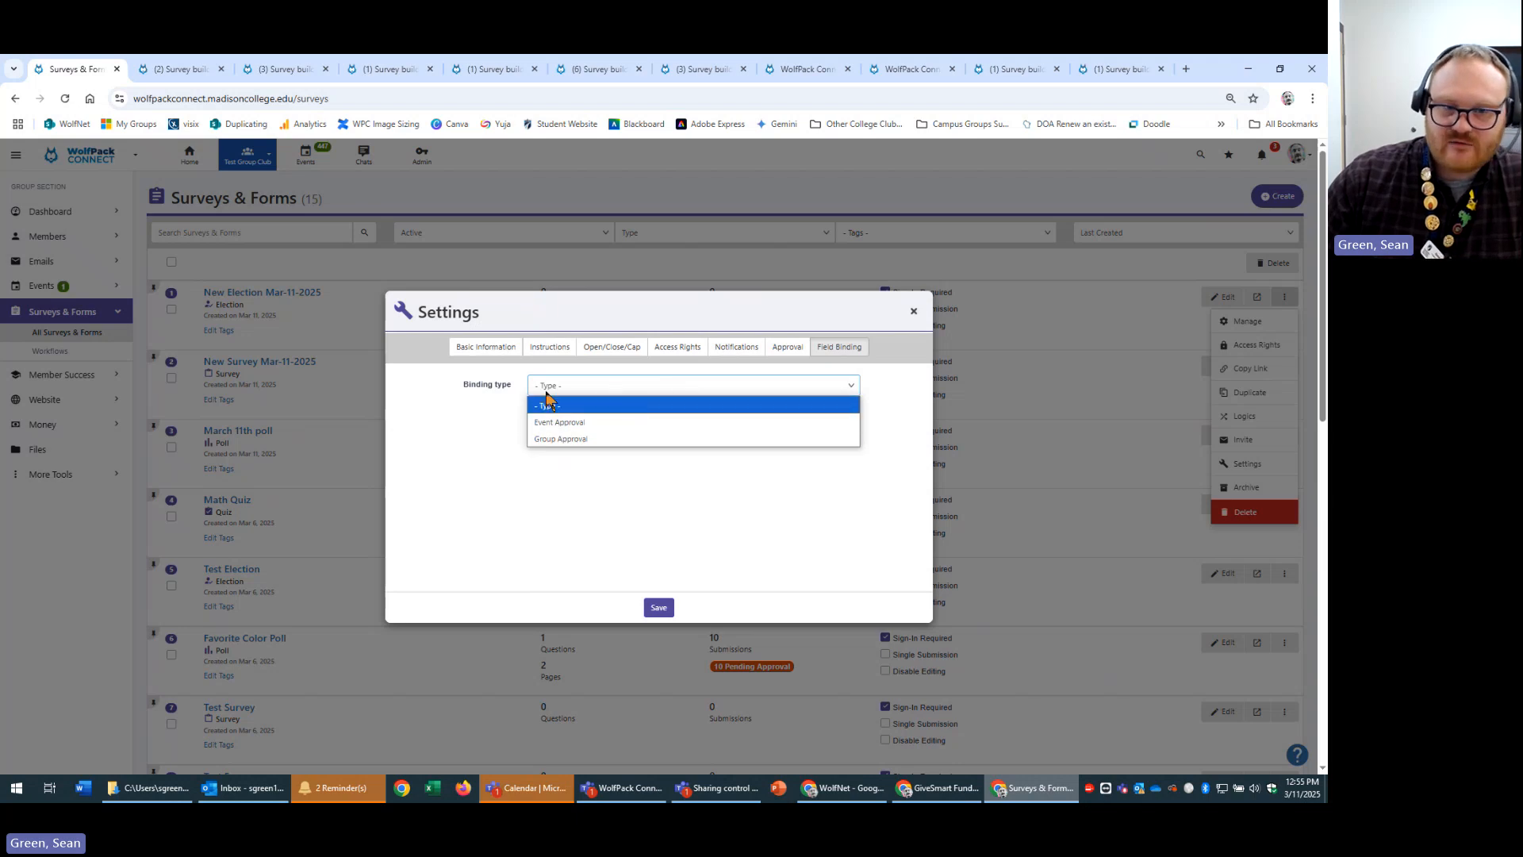
click(688, 457)
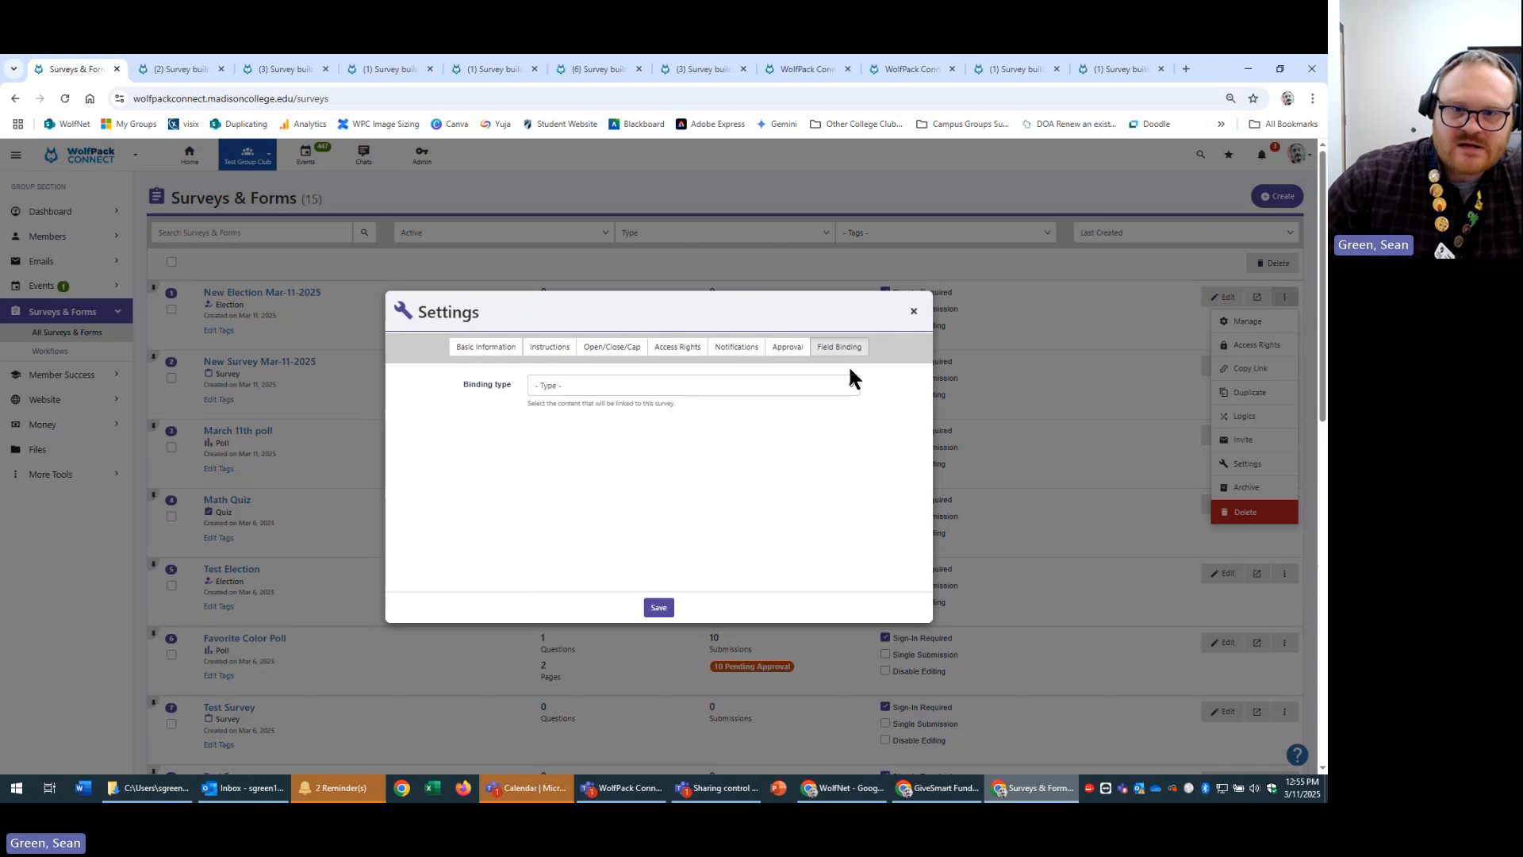
click(820, 391)
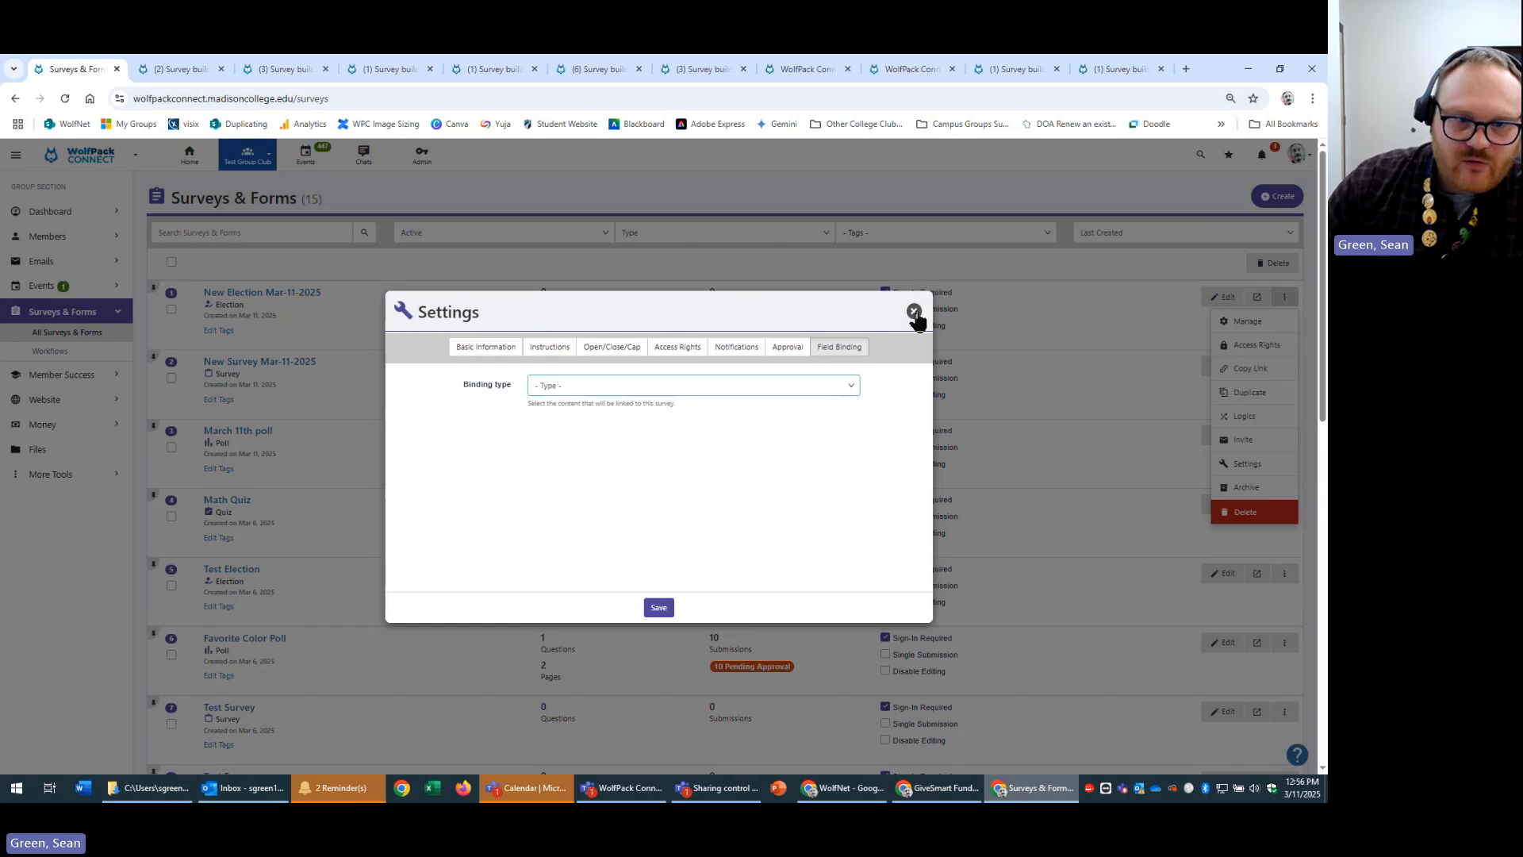
click(471, 350)
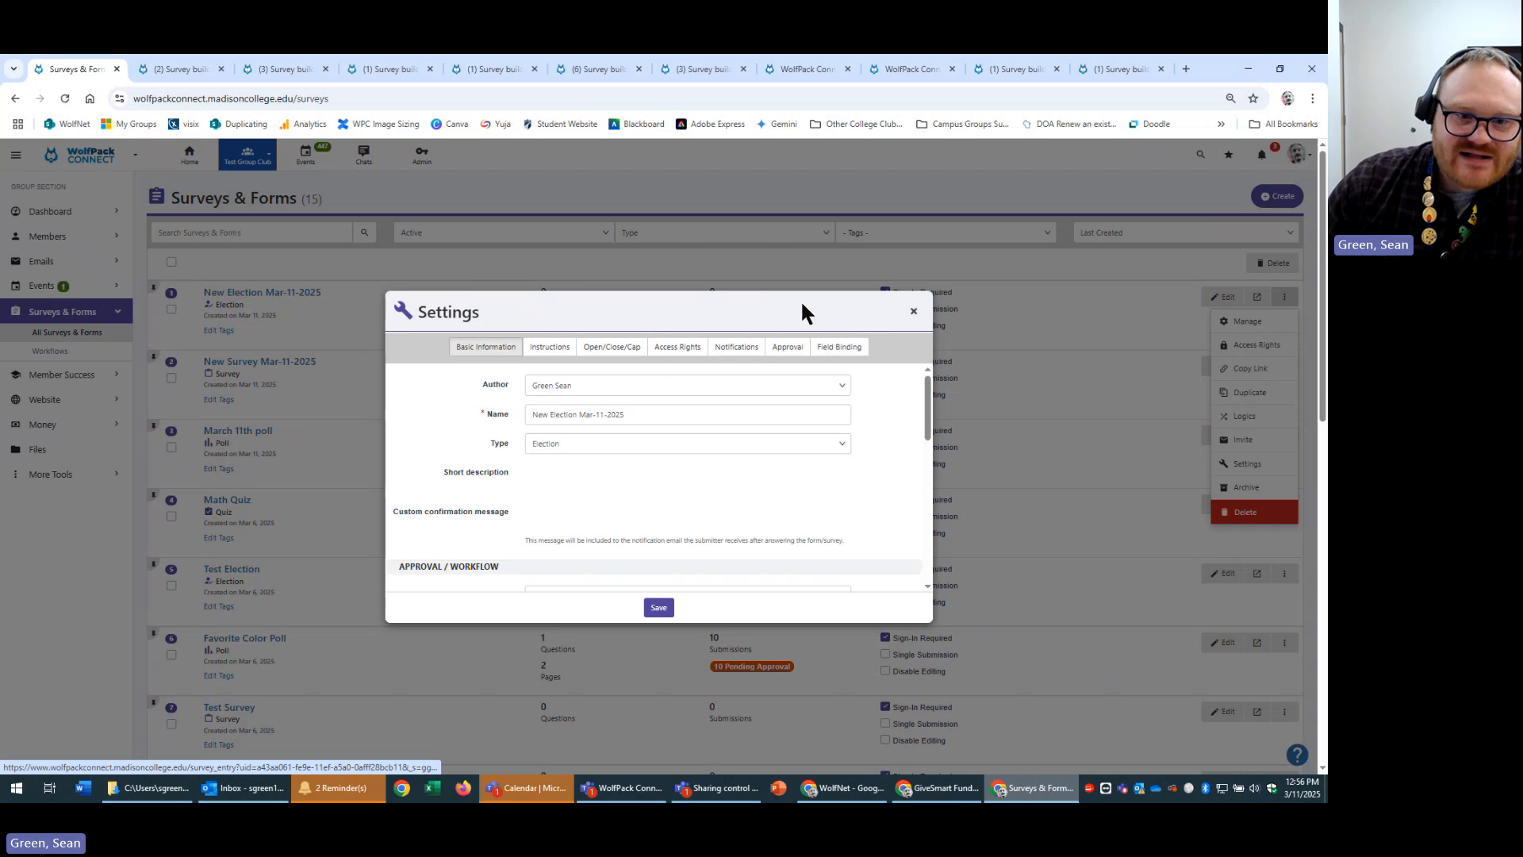
click(914, 311)
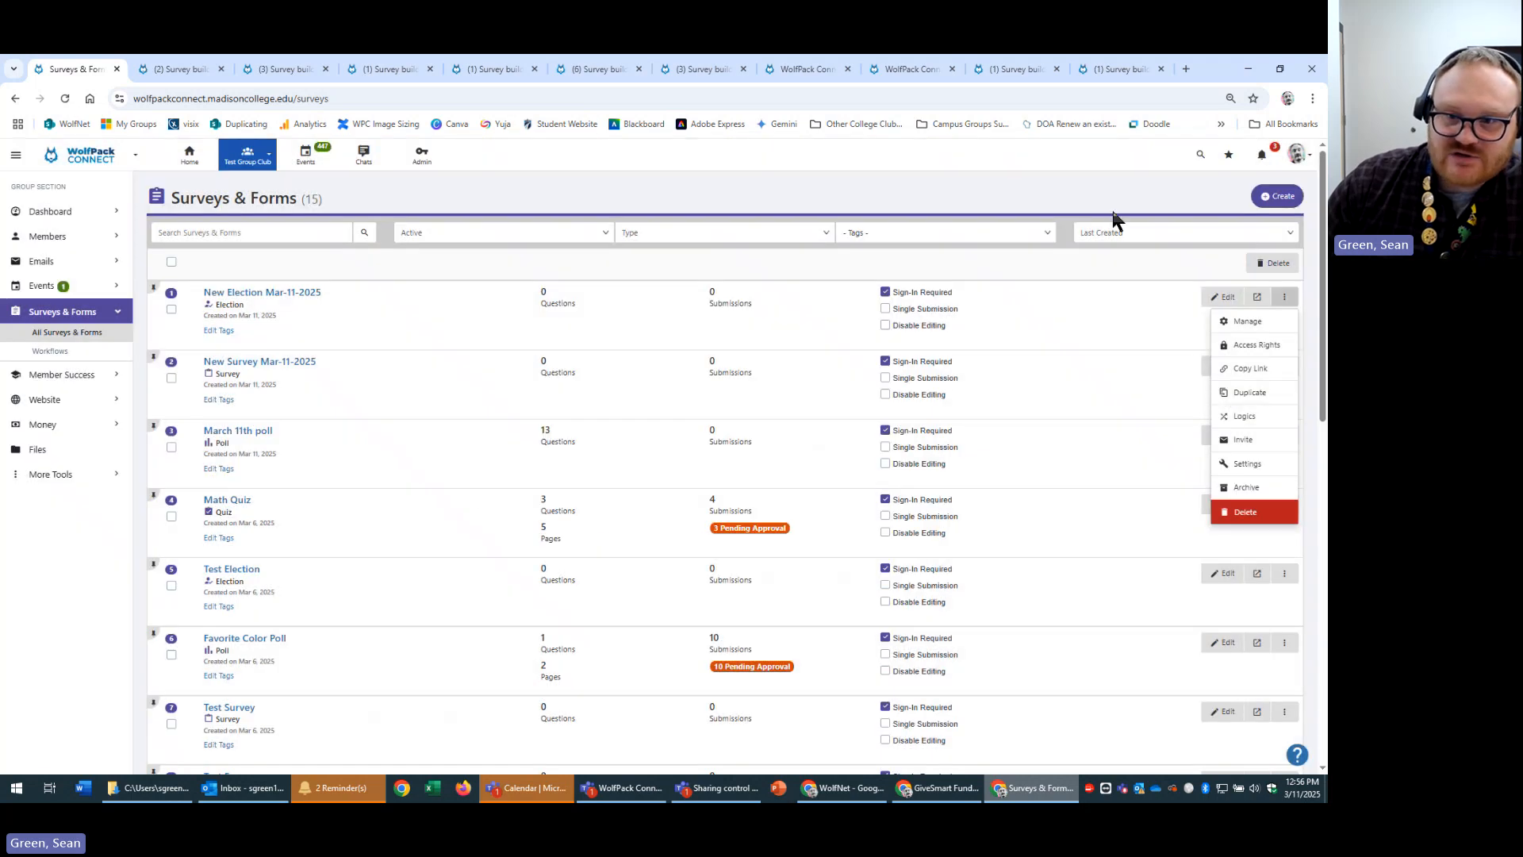
click(1092, 260)
click(1284, 299)
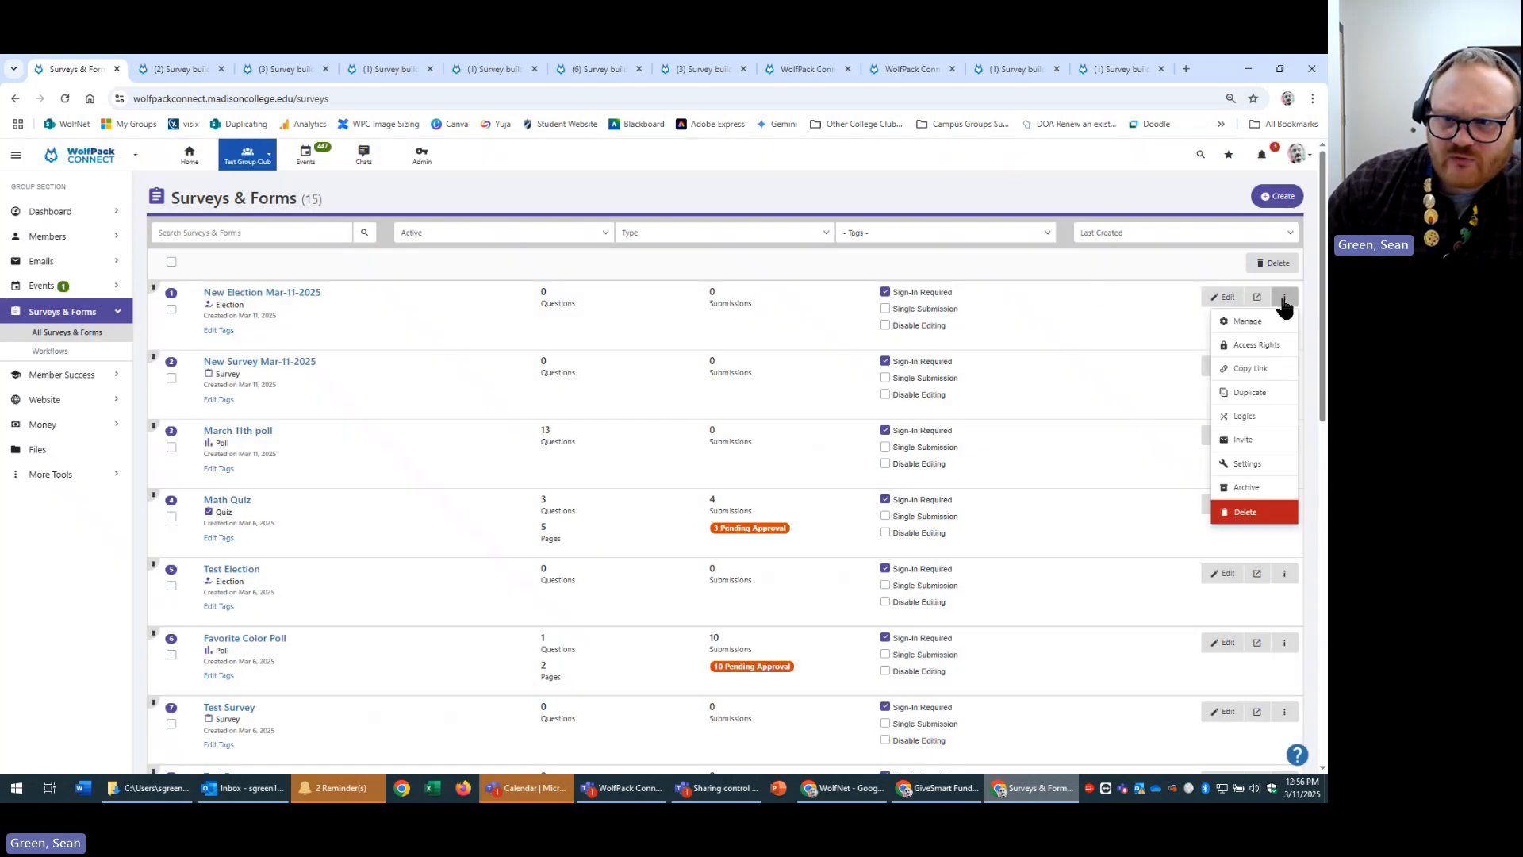
click(1284, 300)
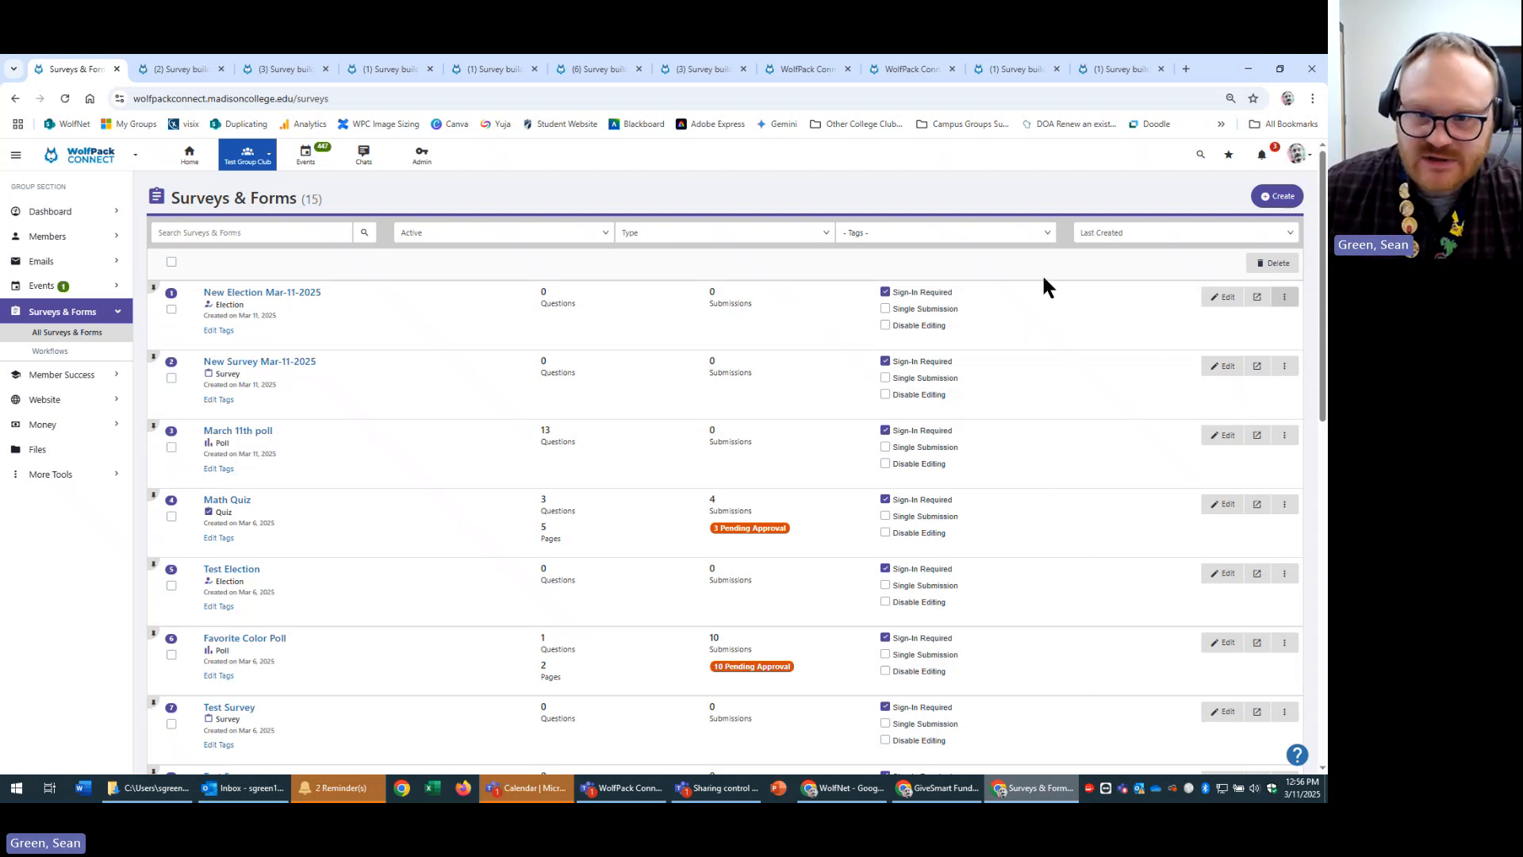
click(1284, 297)
click(1262, 469)
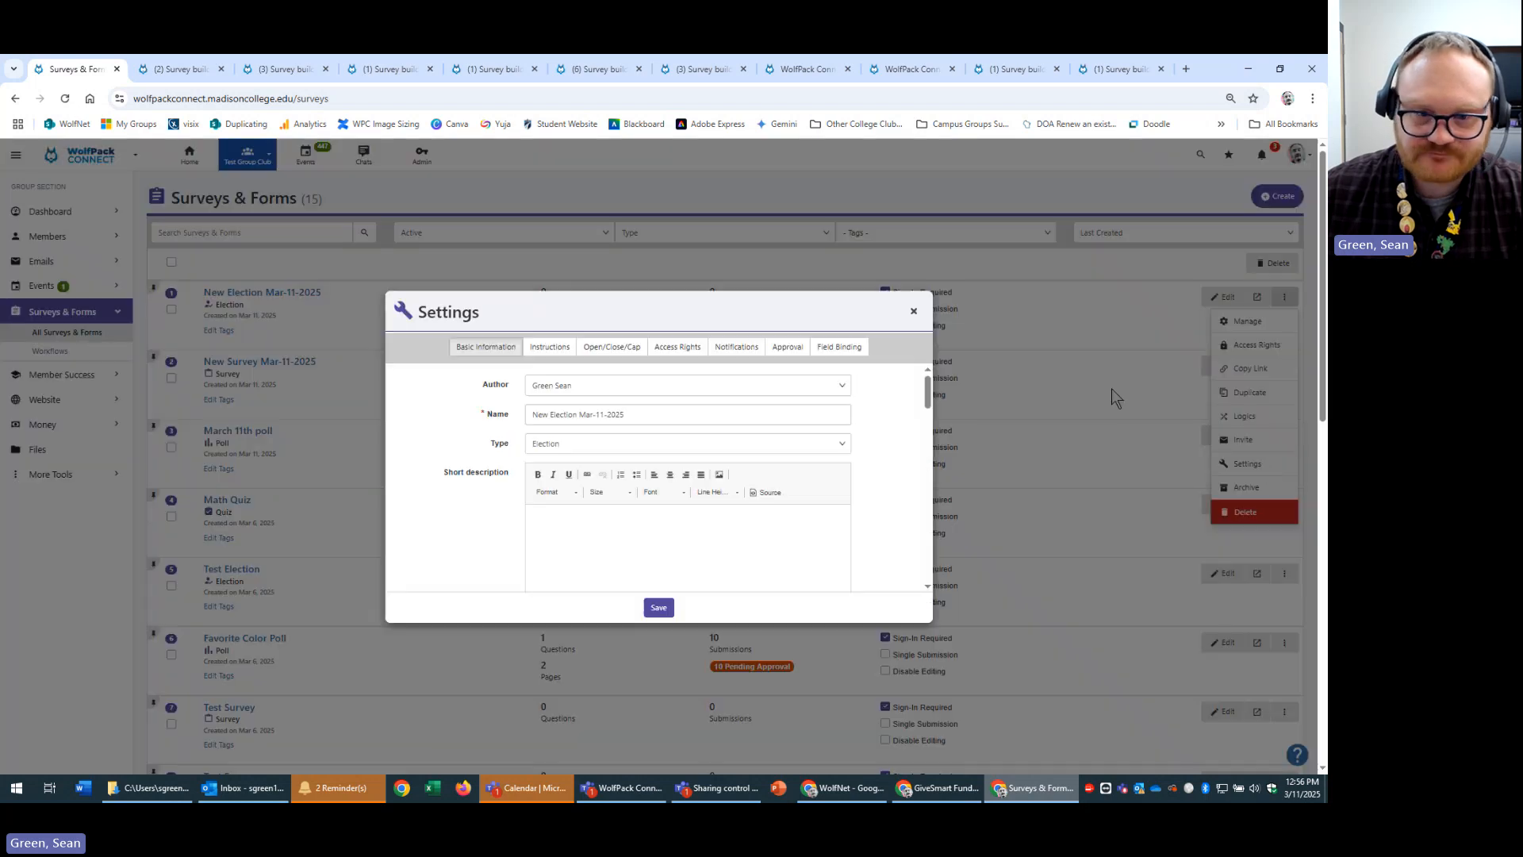
click(644, 349)
click(676, 349)
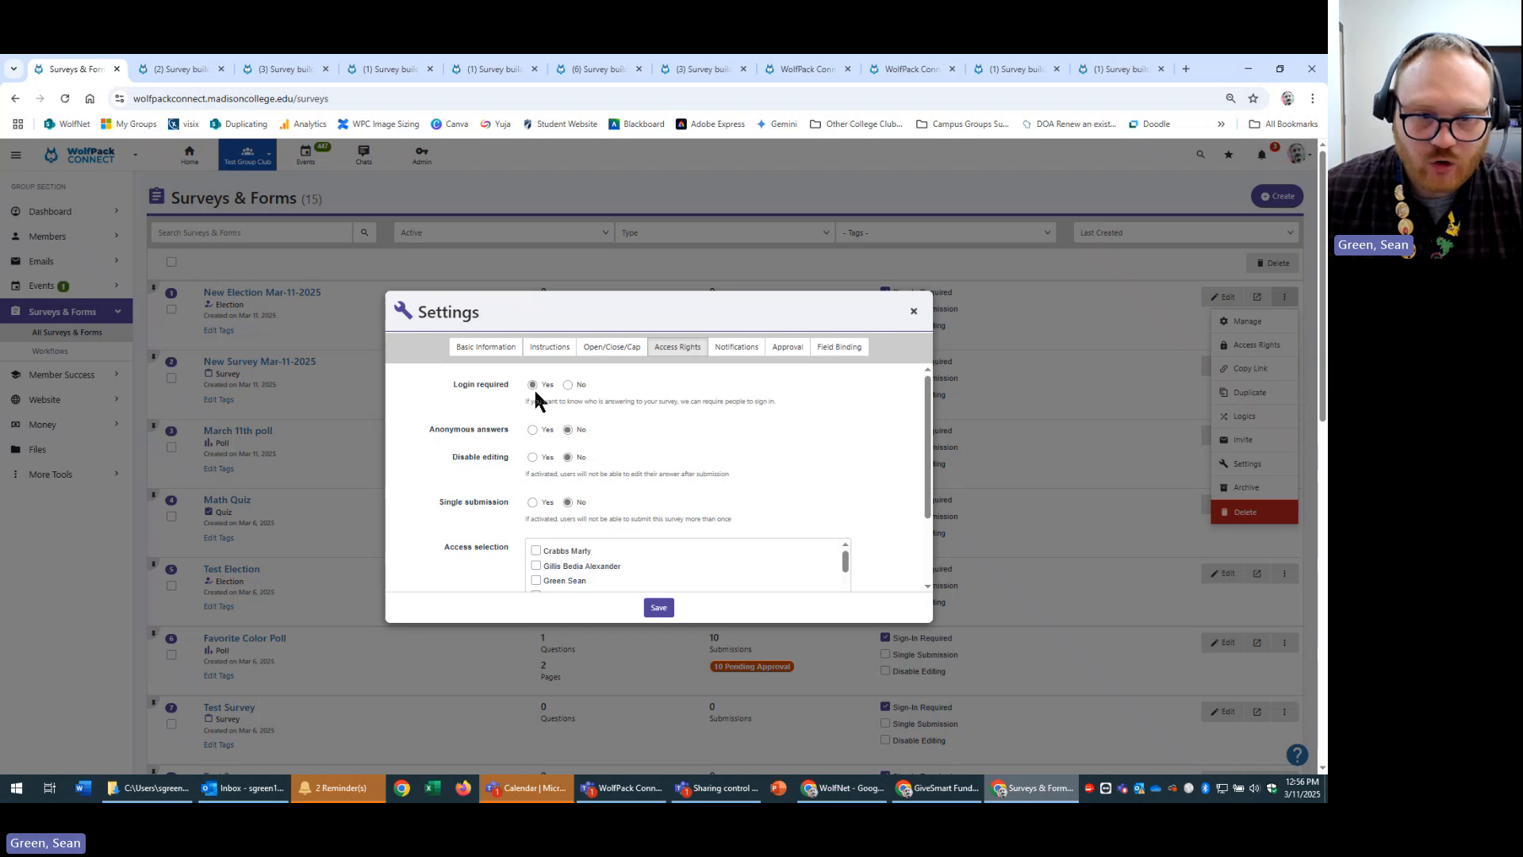
click(914, 314)
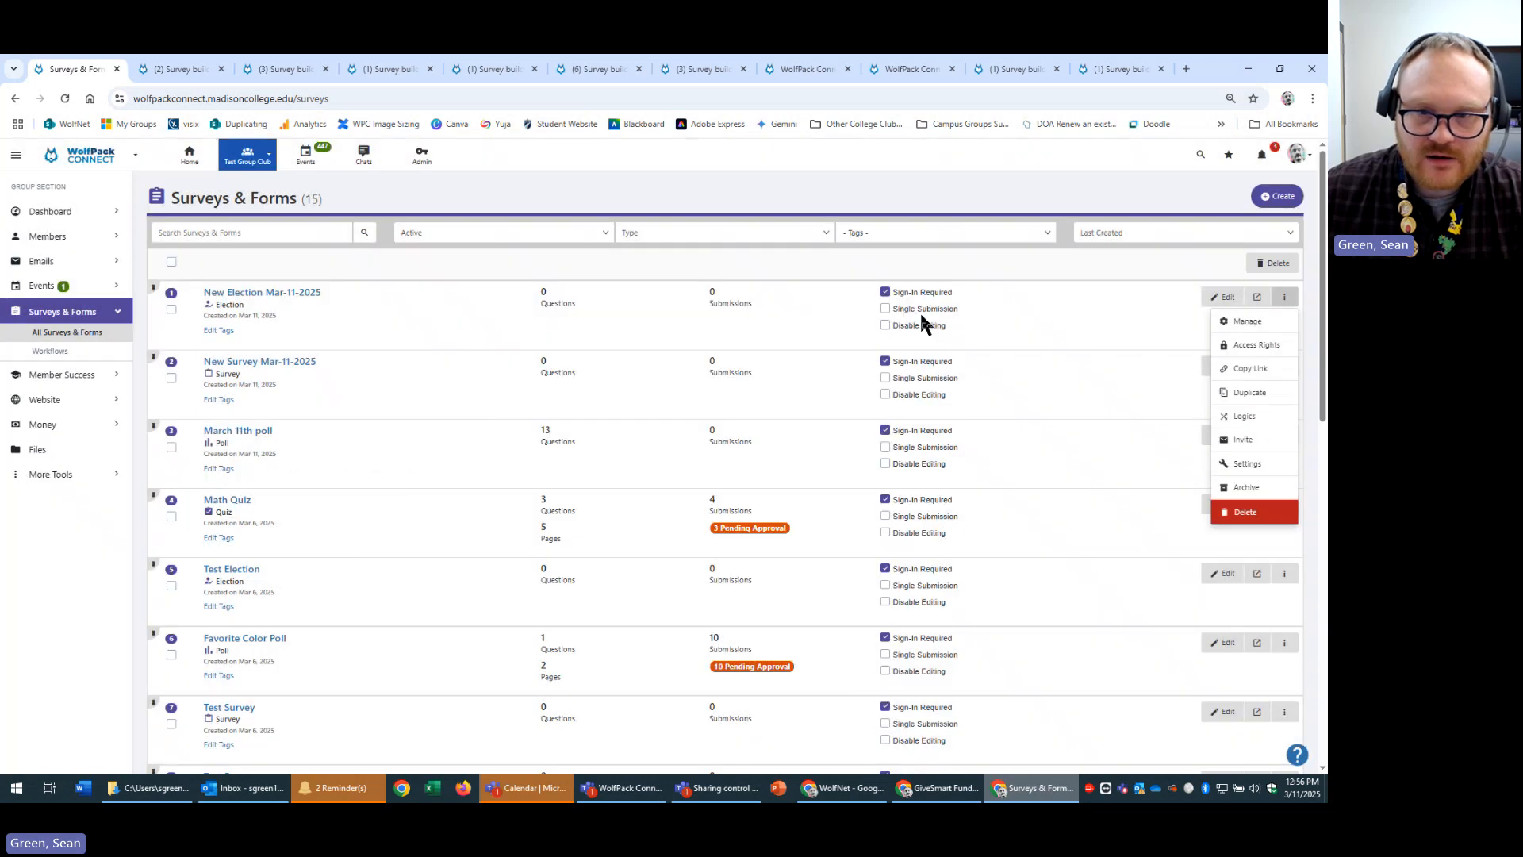
click(1268, 466)
click(628, 349)
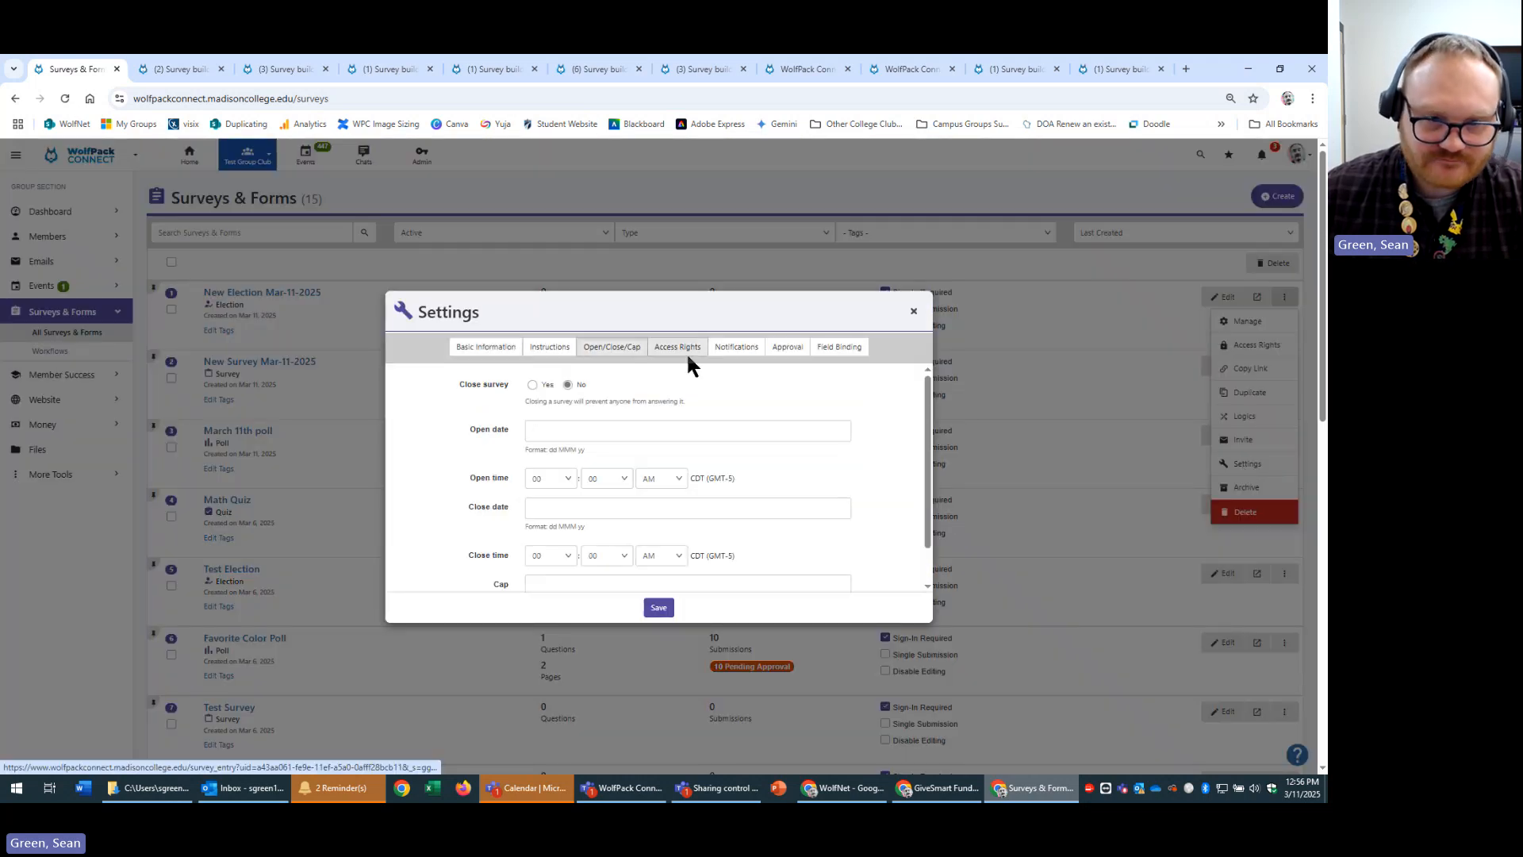
click(684, 355)
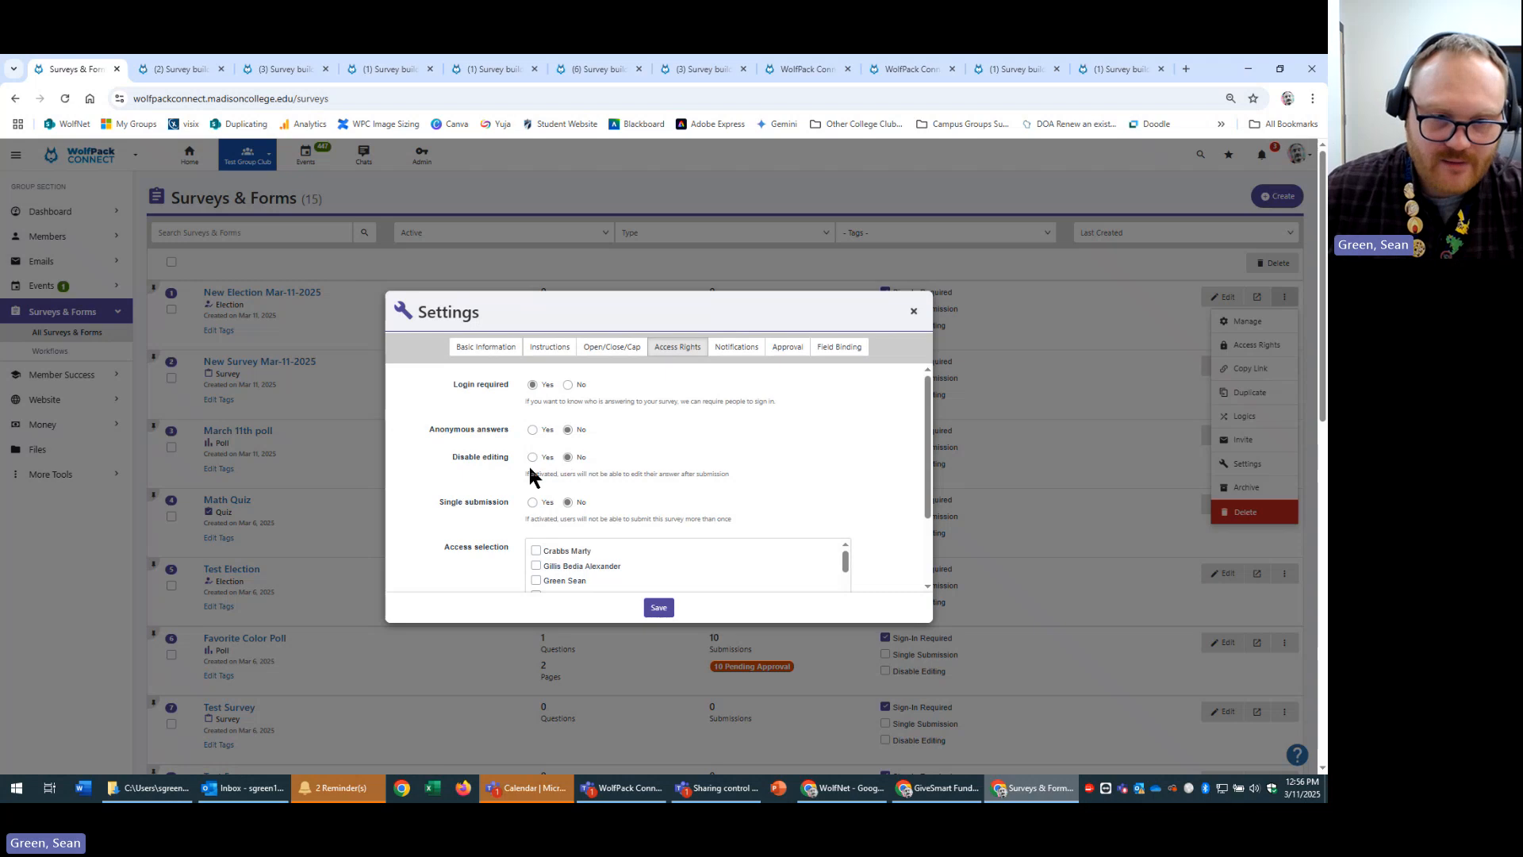
click(912, 312)
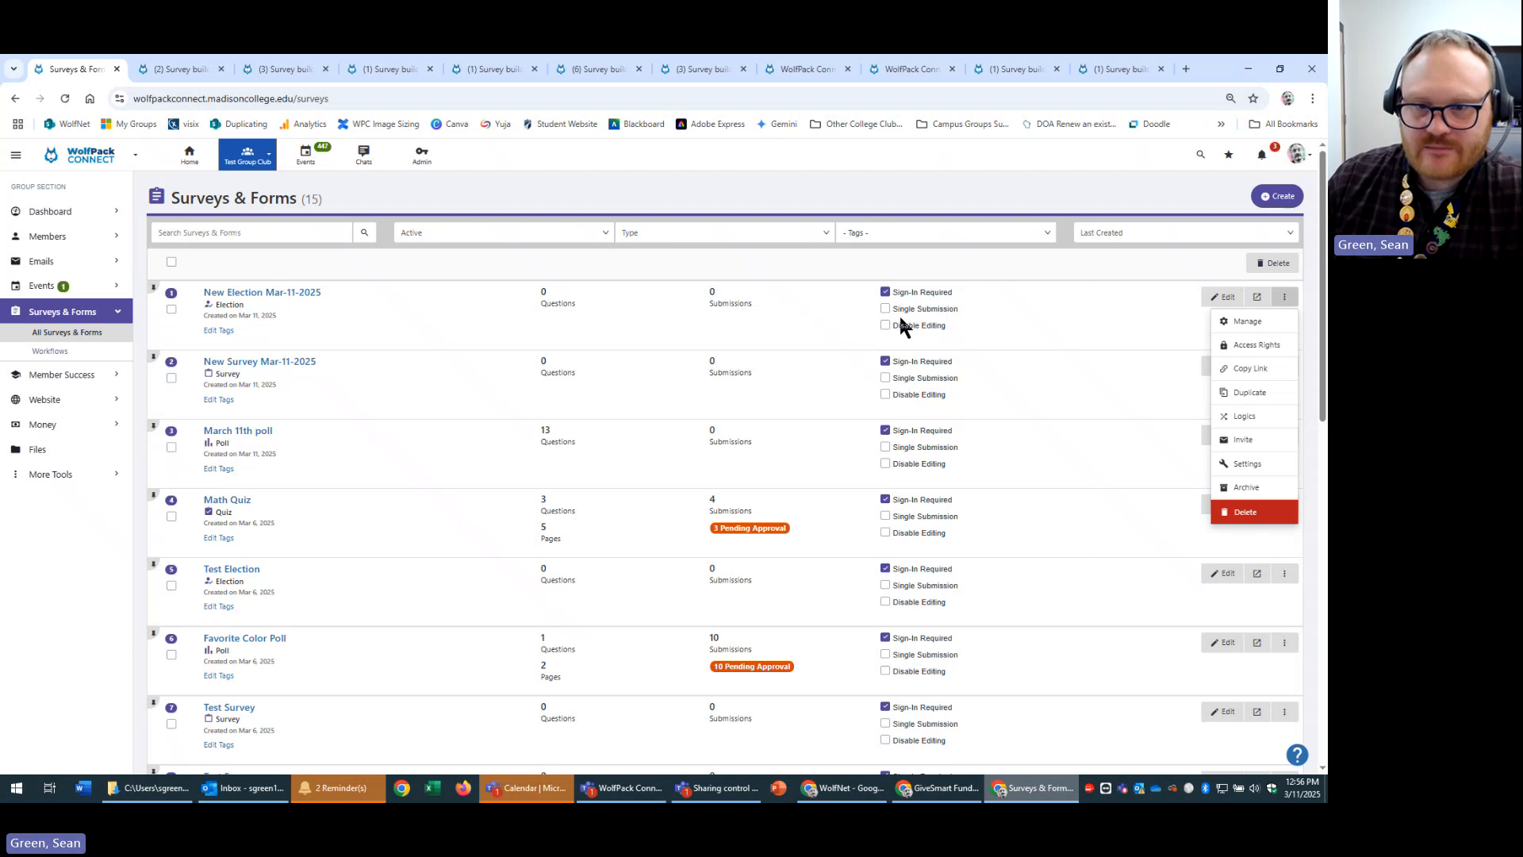
Look at New Election Mar-11-2025's tag options, then go to the tag management page.
click(1046, 276)
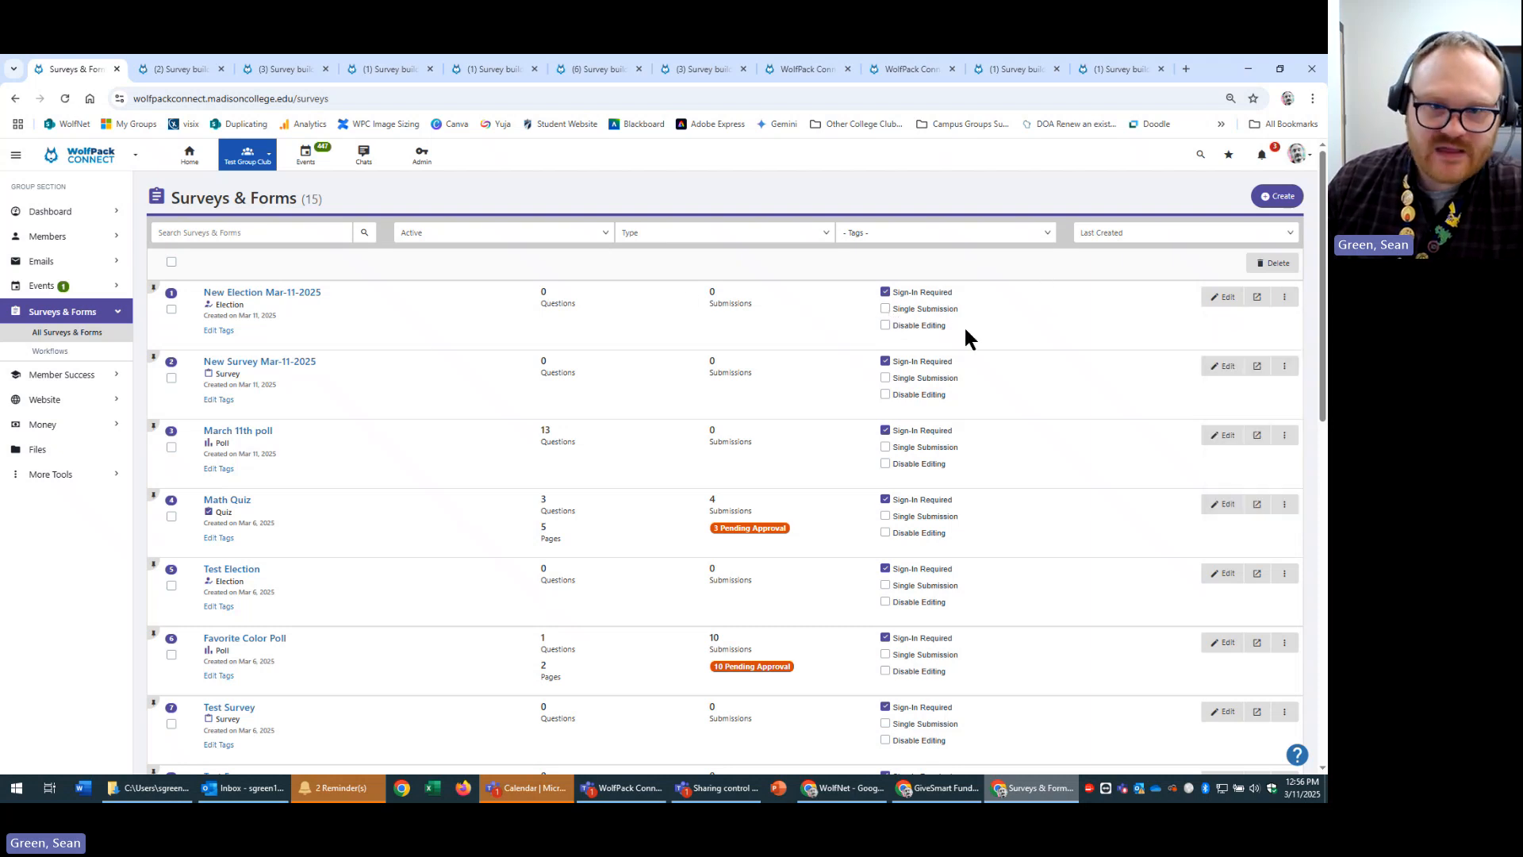
click(226, 331)
click(317, 336)
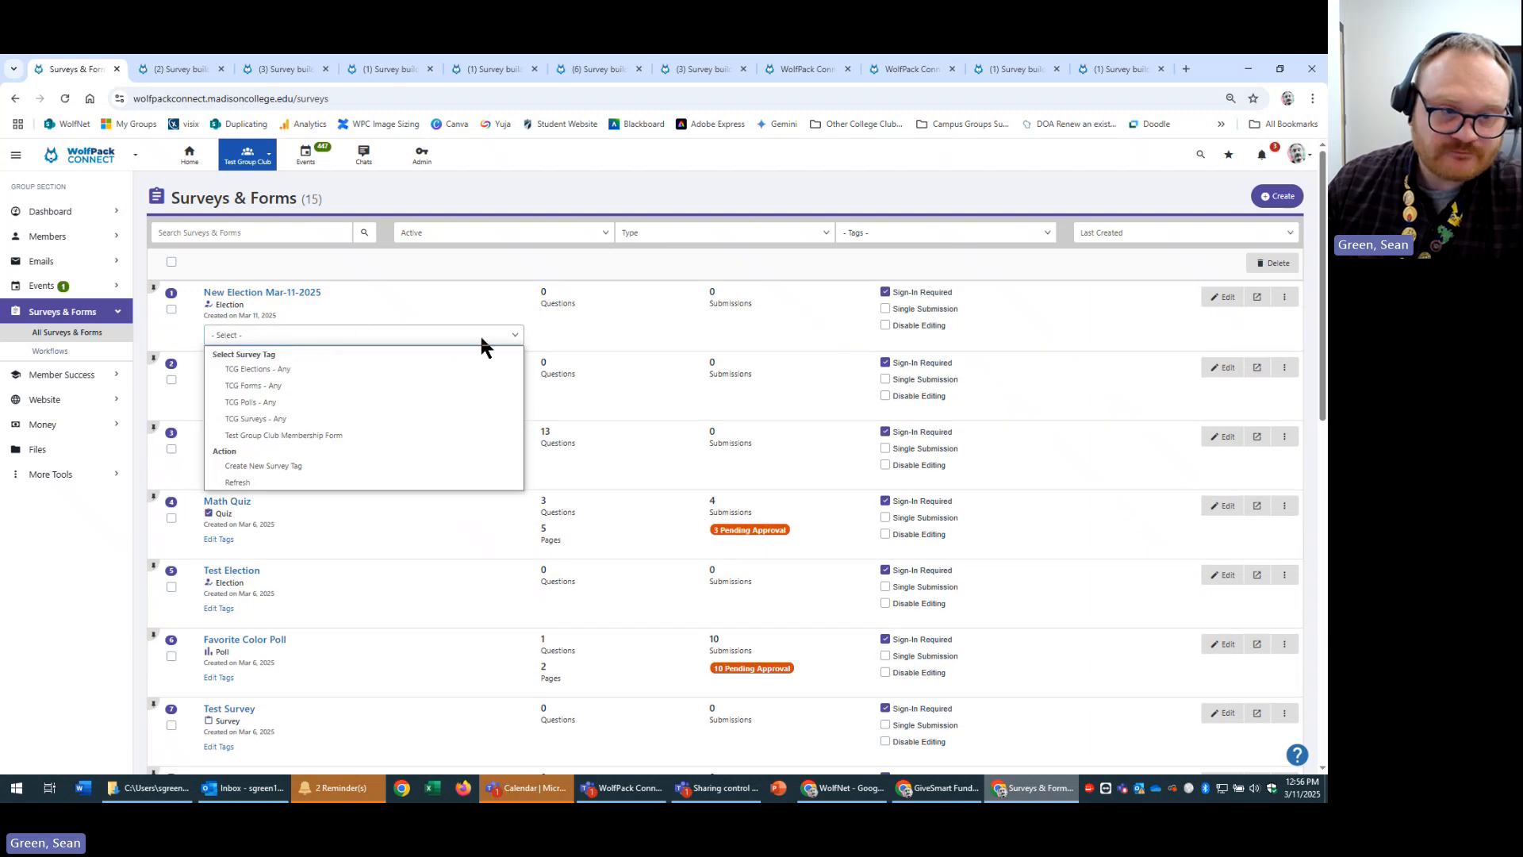
click(51, 474)
click(75, 477)
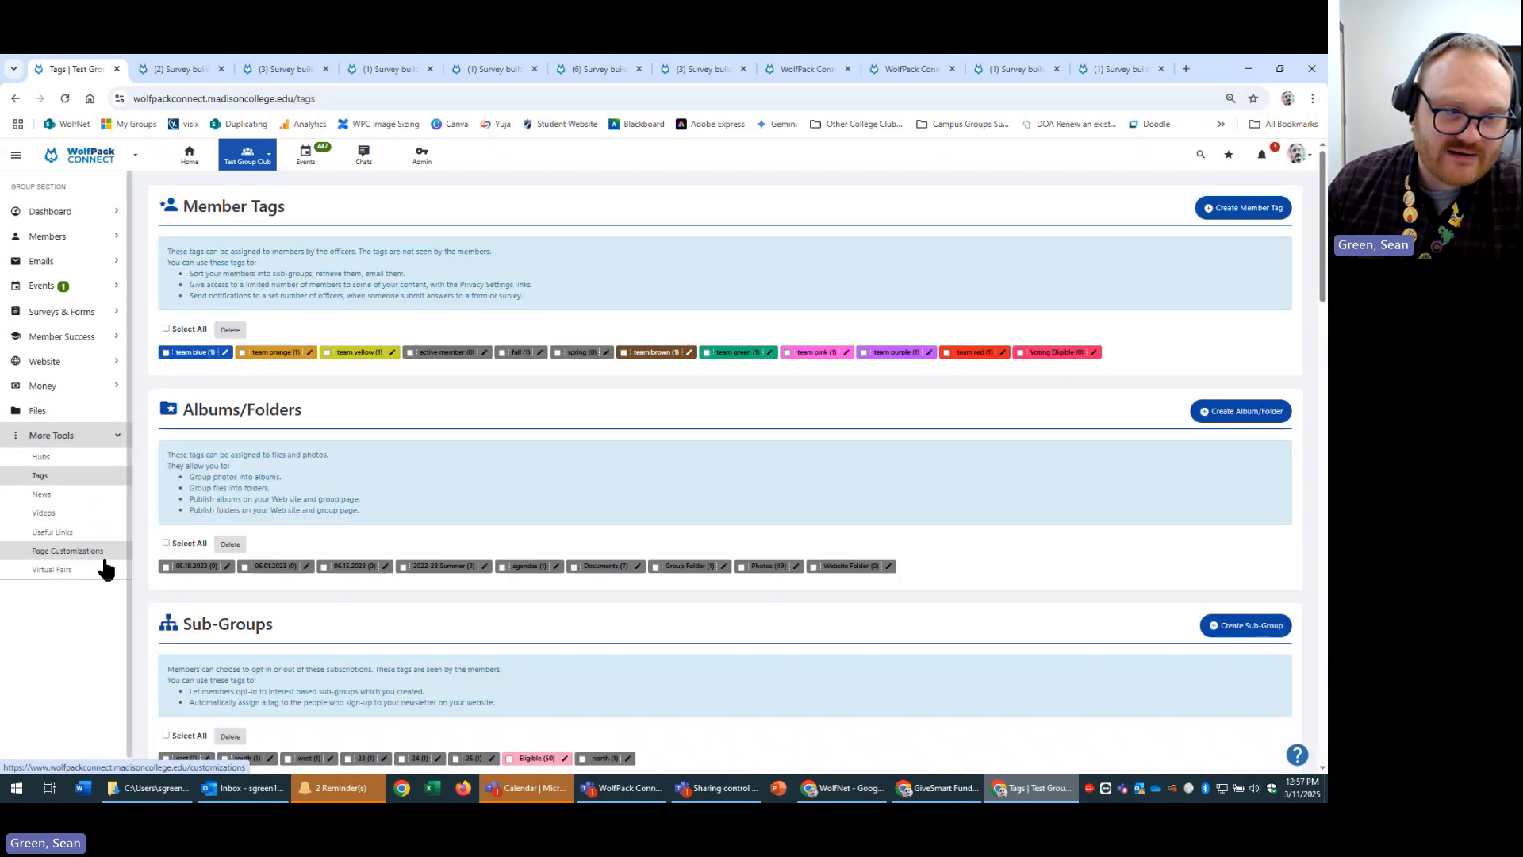
Read the Forms/Surveys Tags section, then return to the surveys and forms list.
scroll(549, 341, down, 5)
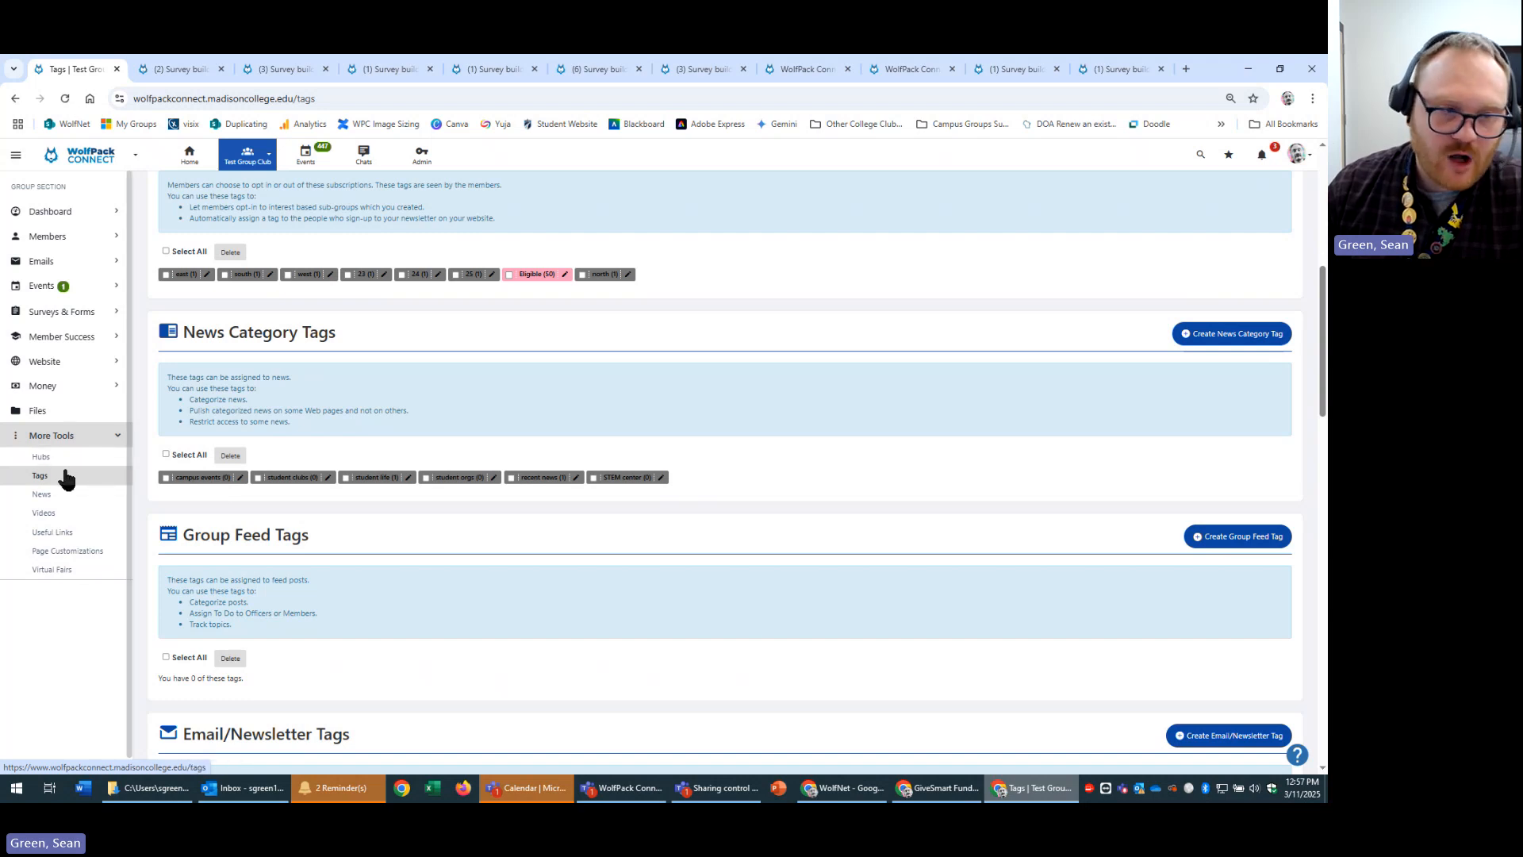
scroll(1109, 608, down, 8)
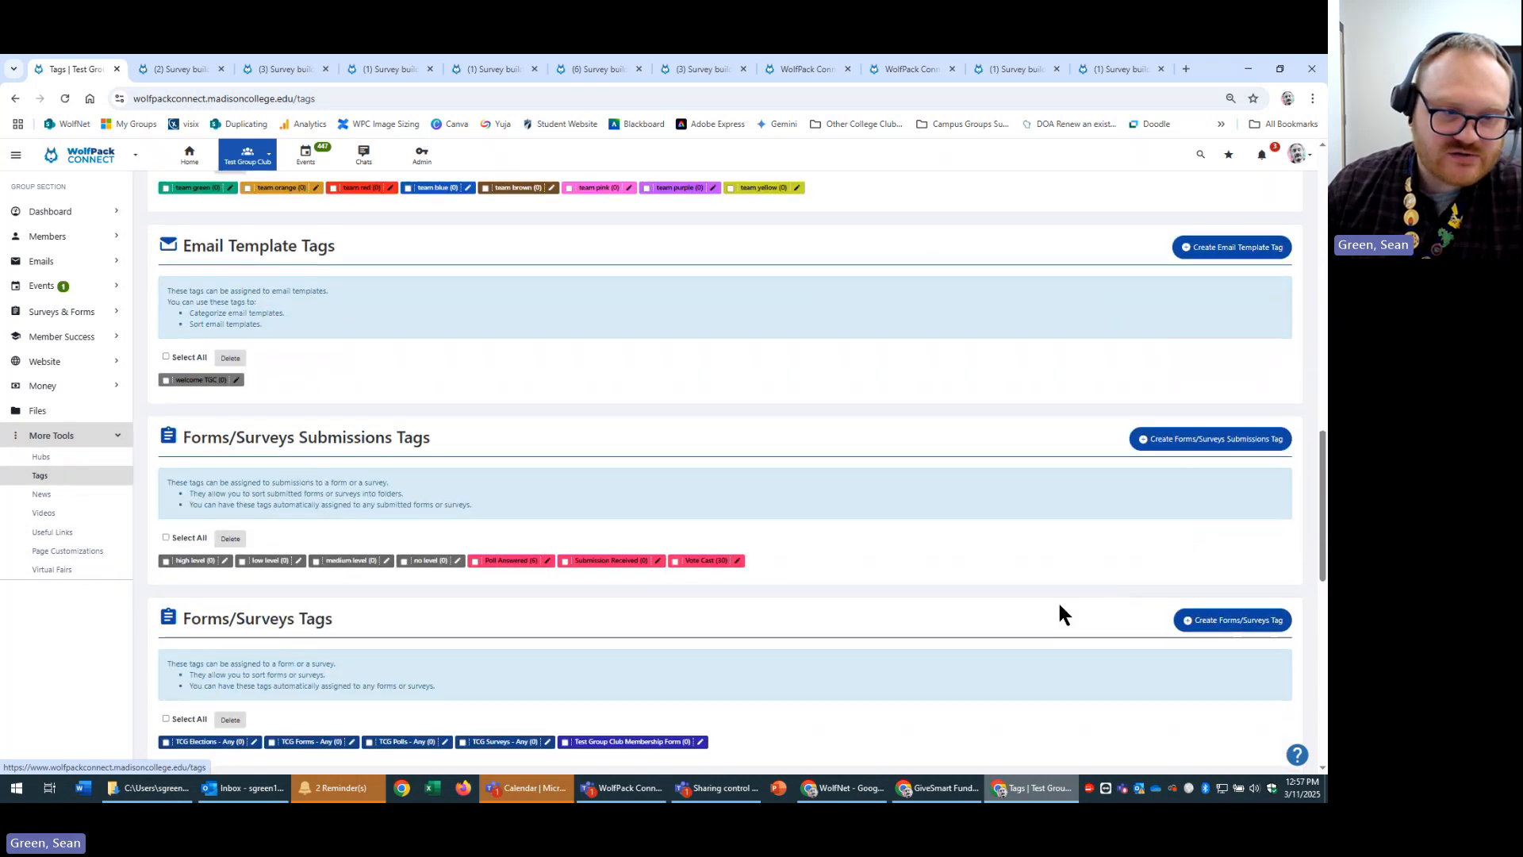
scroll(1054, 602, down, 3)
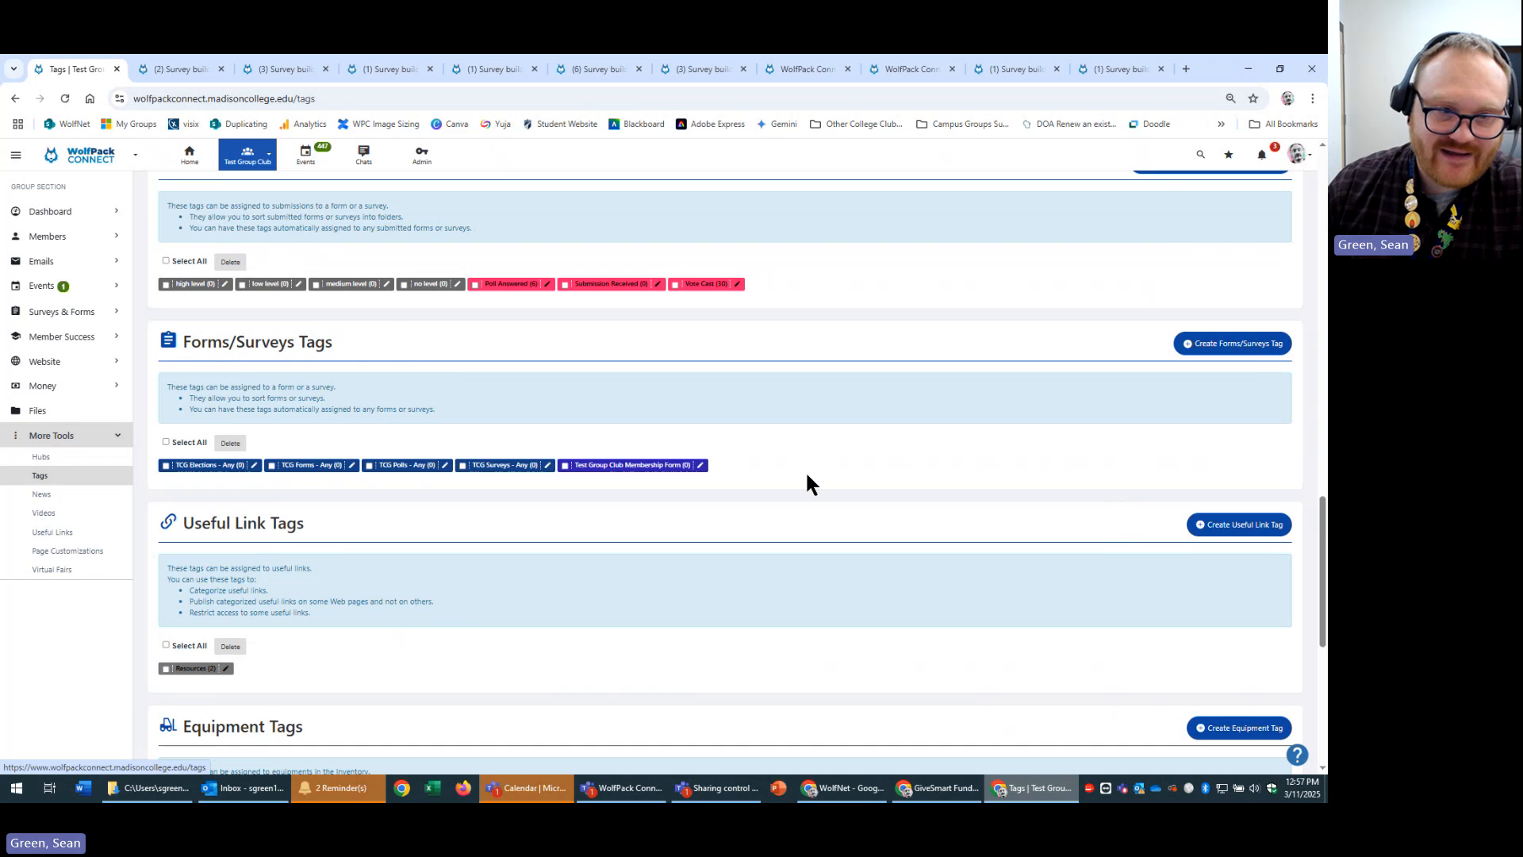
scroll(607, 463, up, 2)
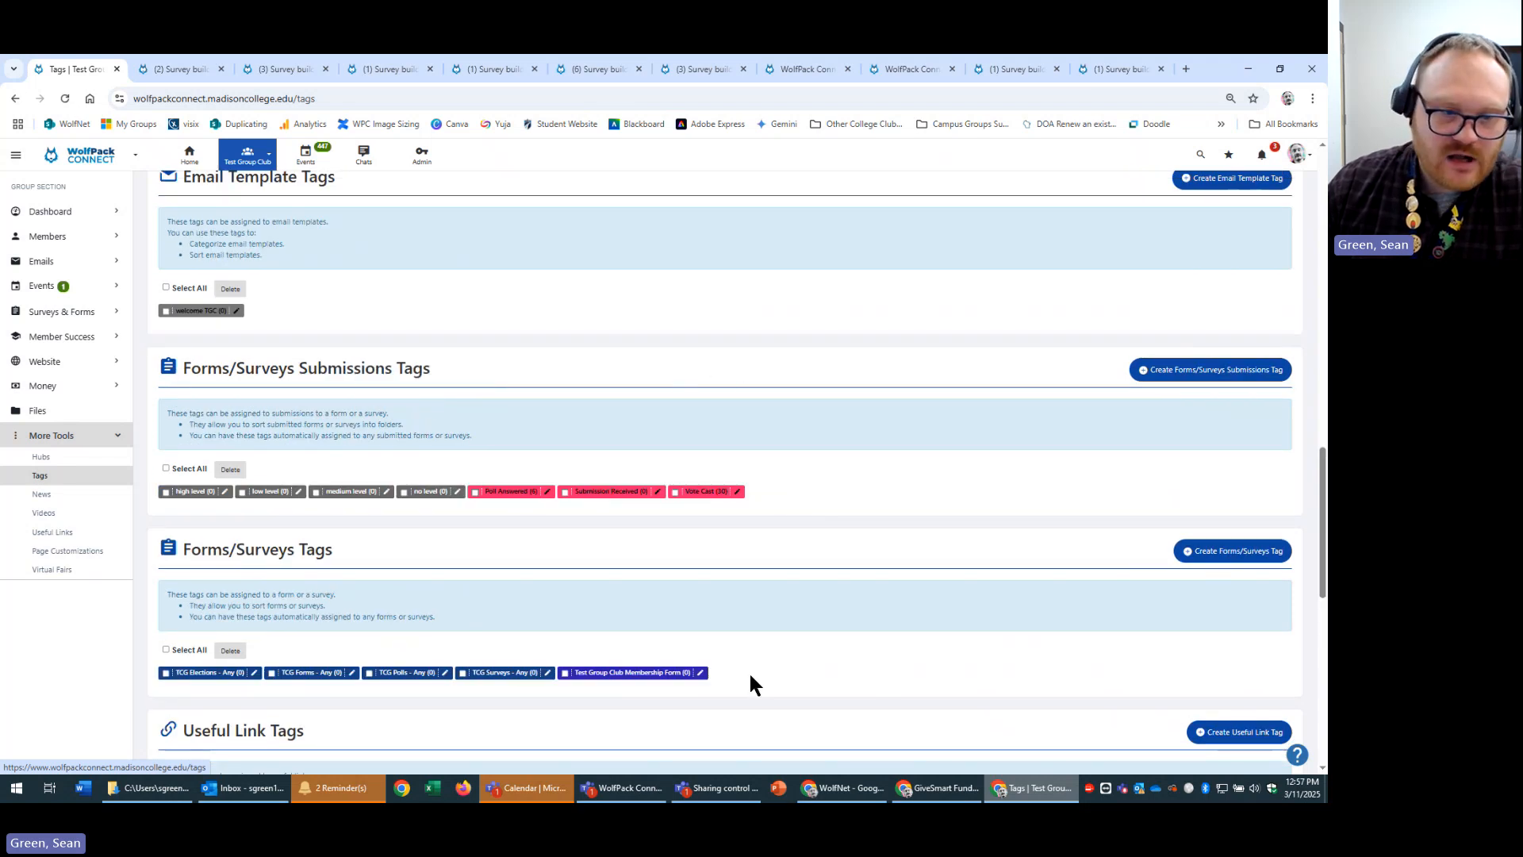
drag(749, 671, 170, 544)
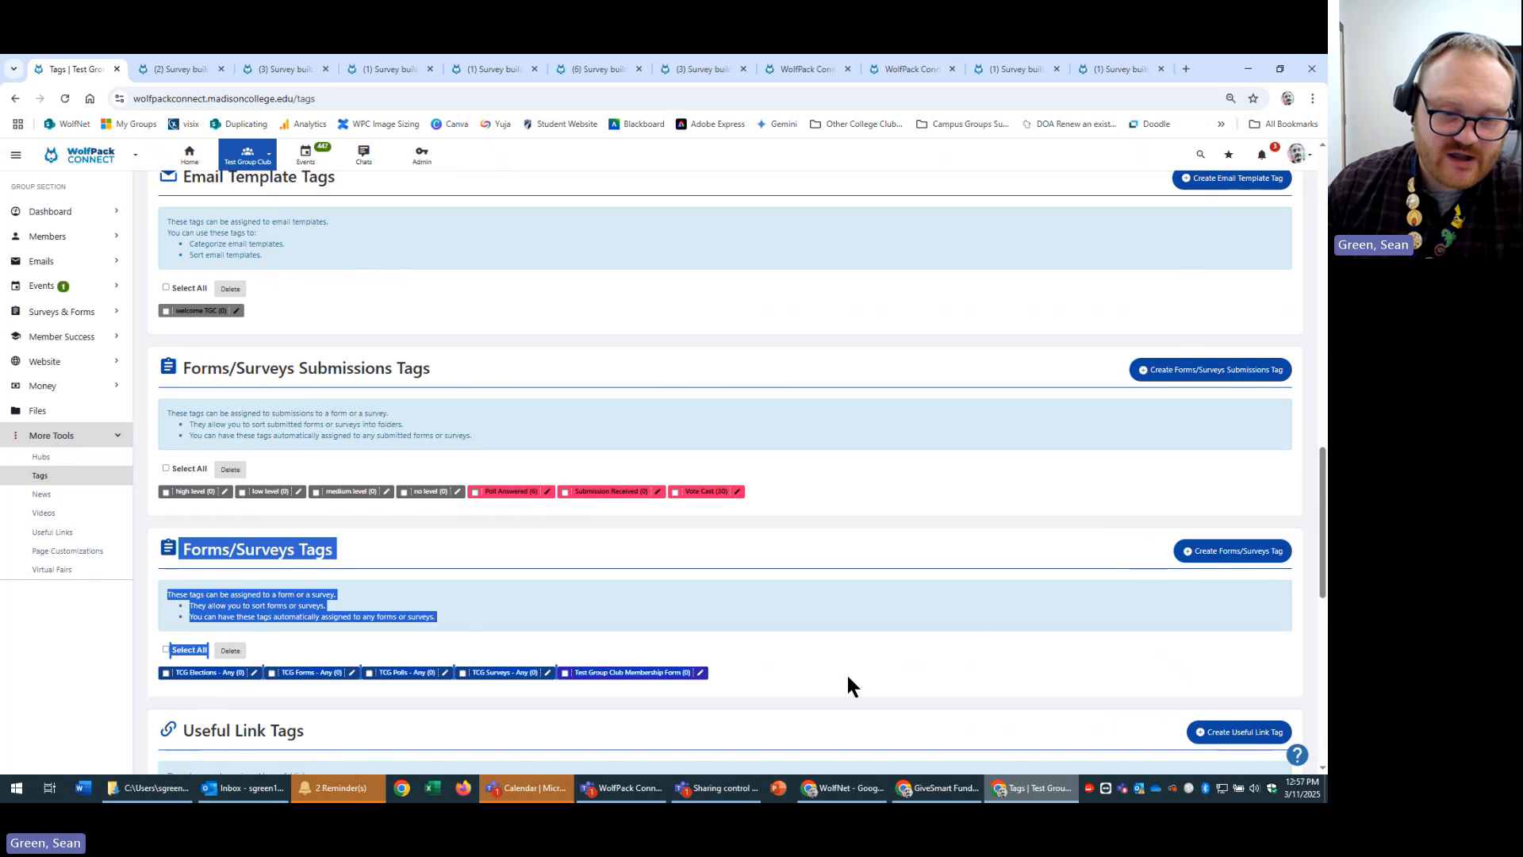
click(812, 664)
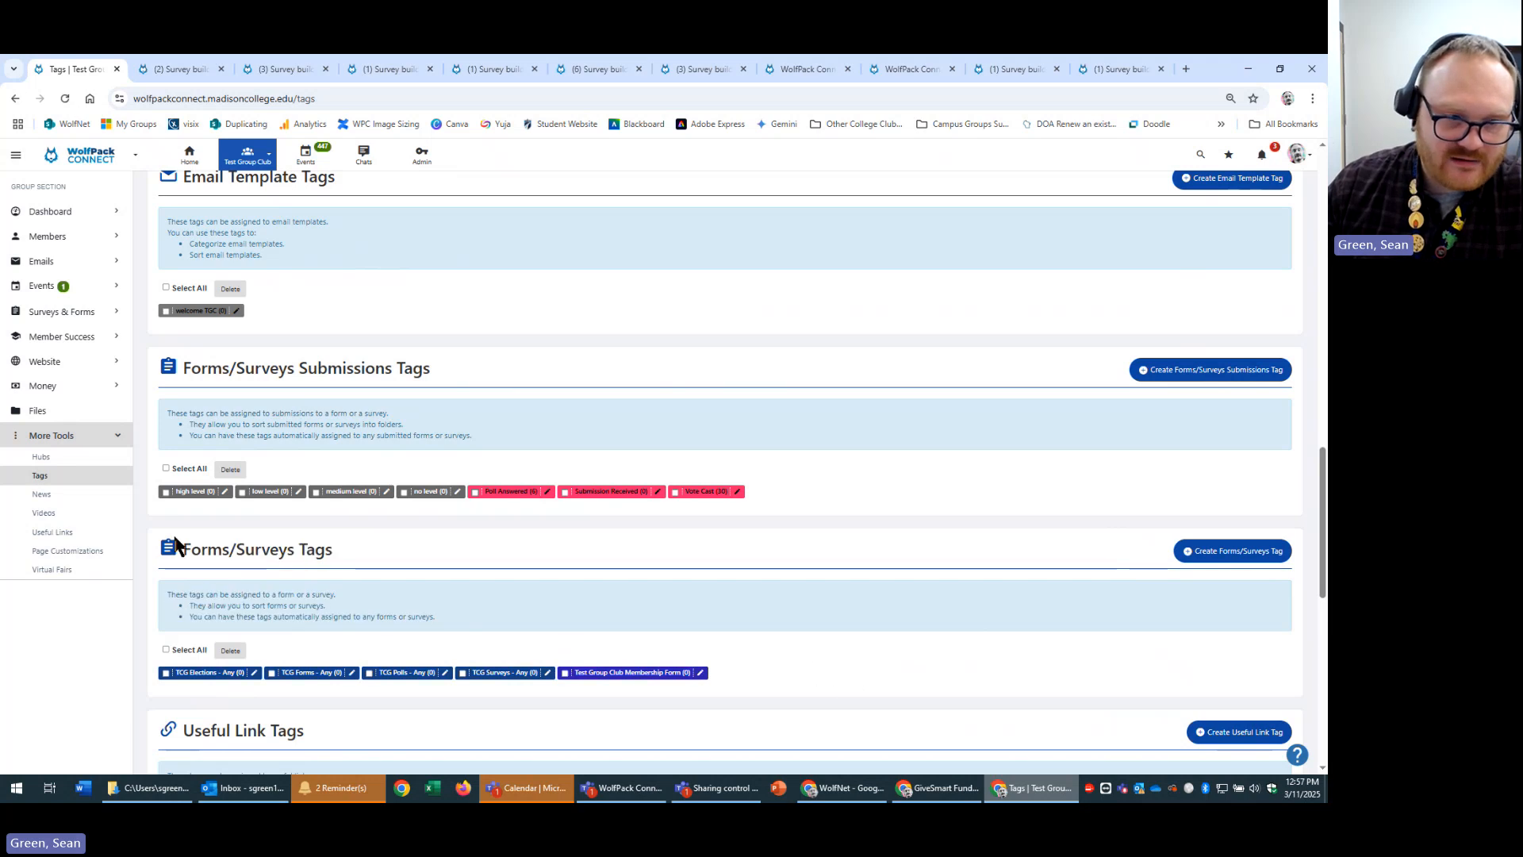
drag(183, 549, 812, 626)
click(854, 631)
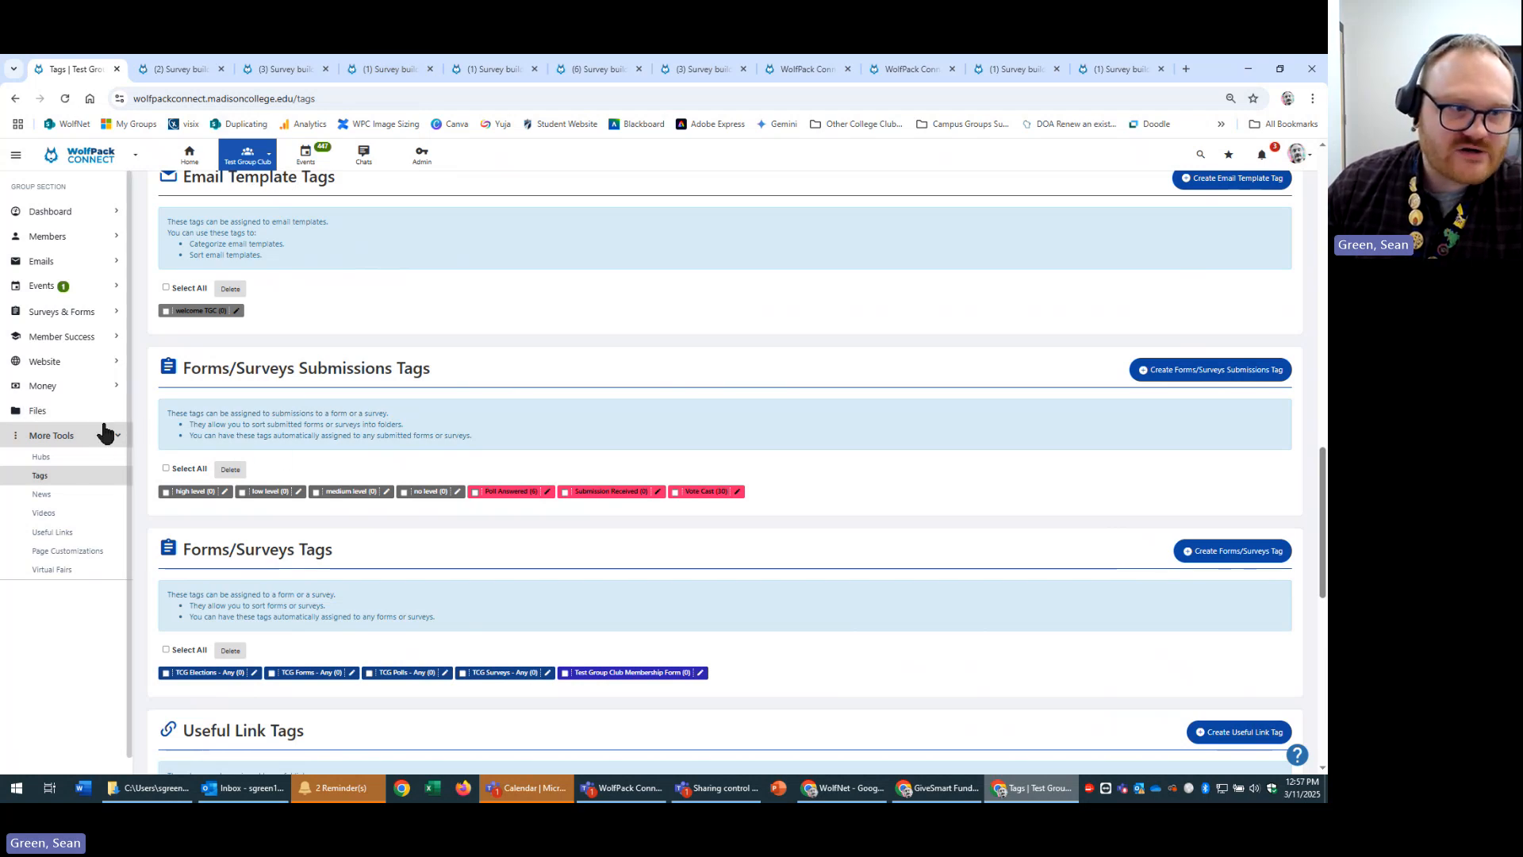
click(90, 318)
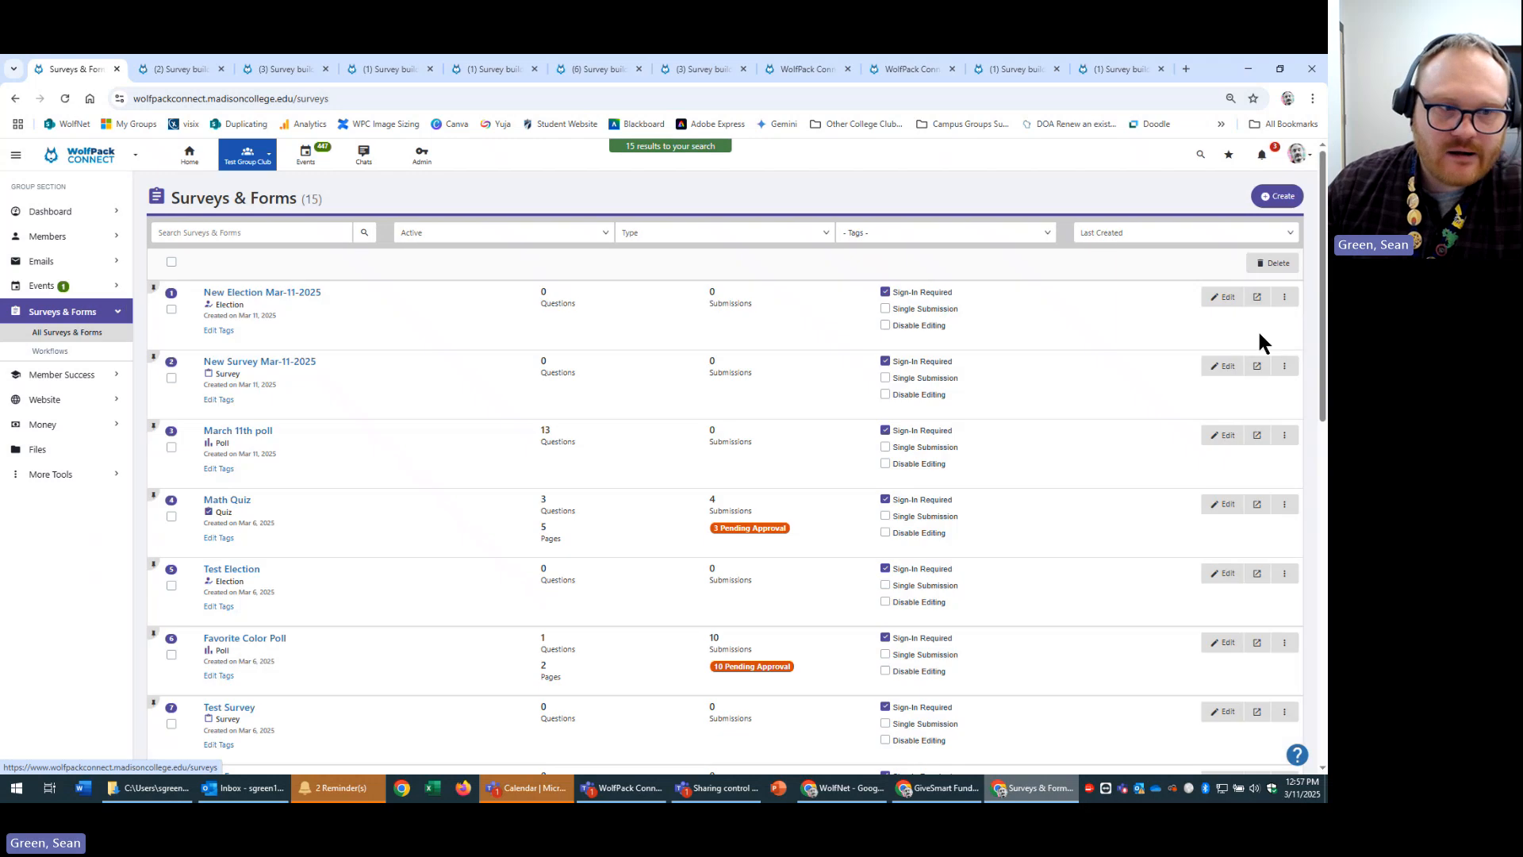
Tag New Election Mar-11-2025 with TCG Elections - Any.
click(218, 330)
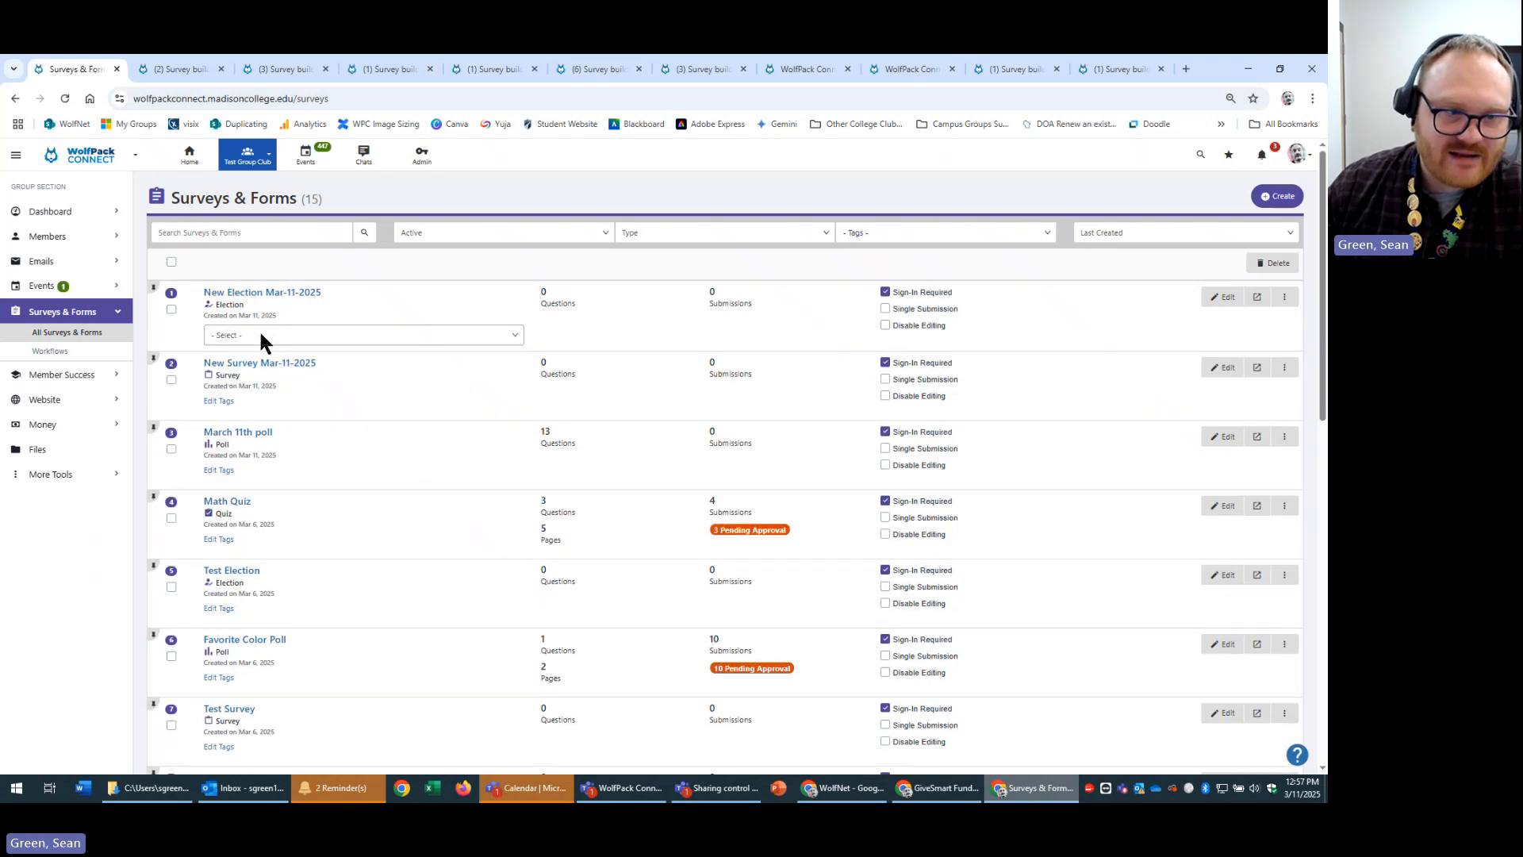
click(258, 334)
click(284, 369)
click(475, 356)
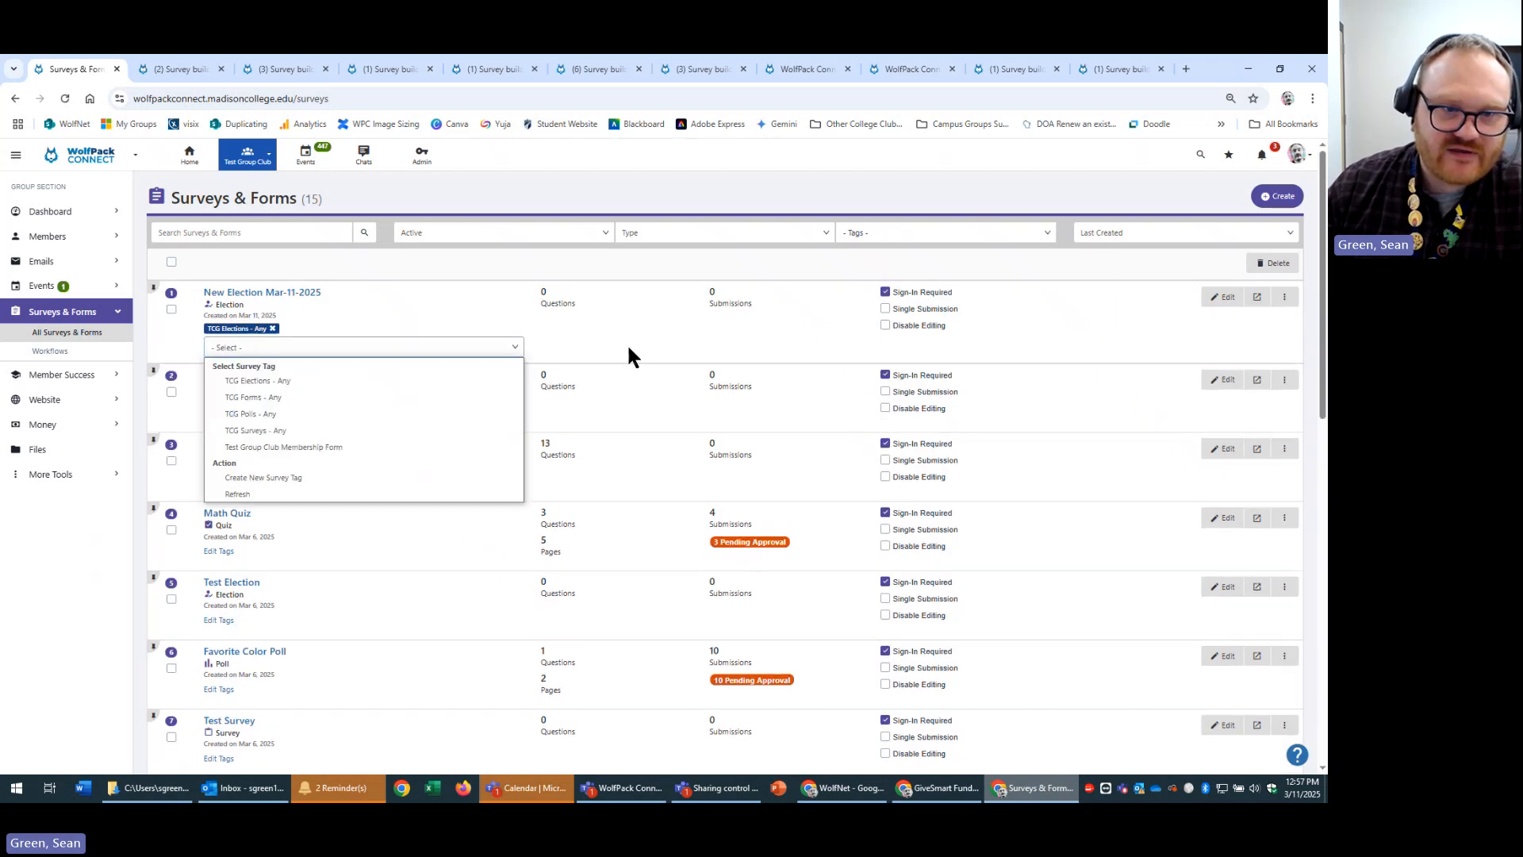
click(627, 343)
Filter the list by TCG Elections - Any, clear the filter, and open the election in a new tab.
click(1029, 240)
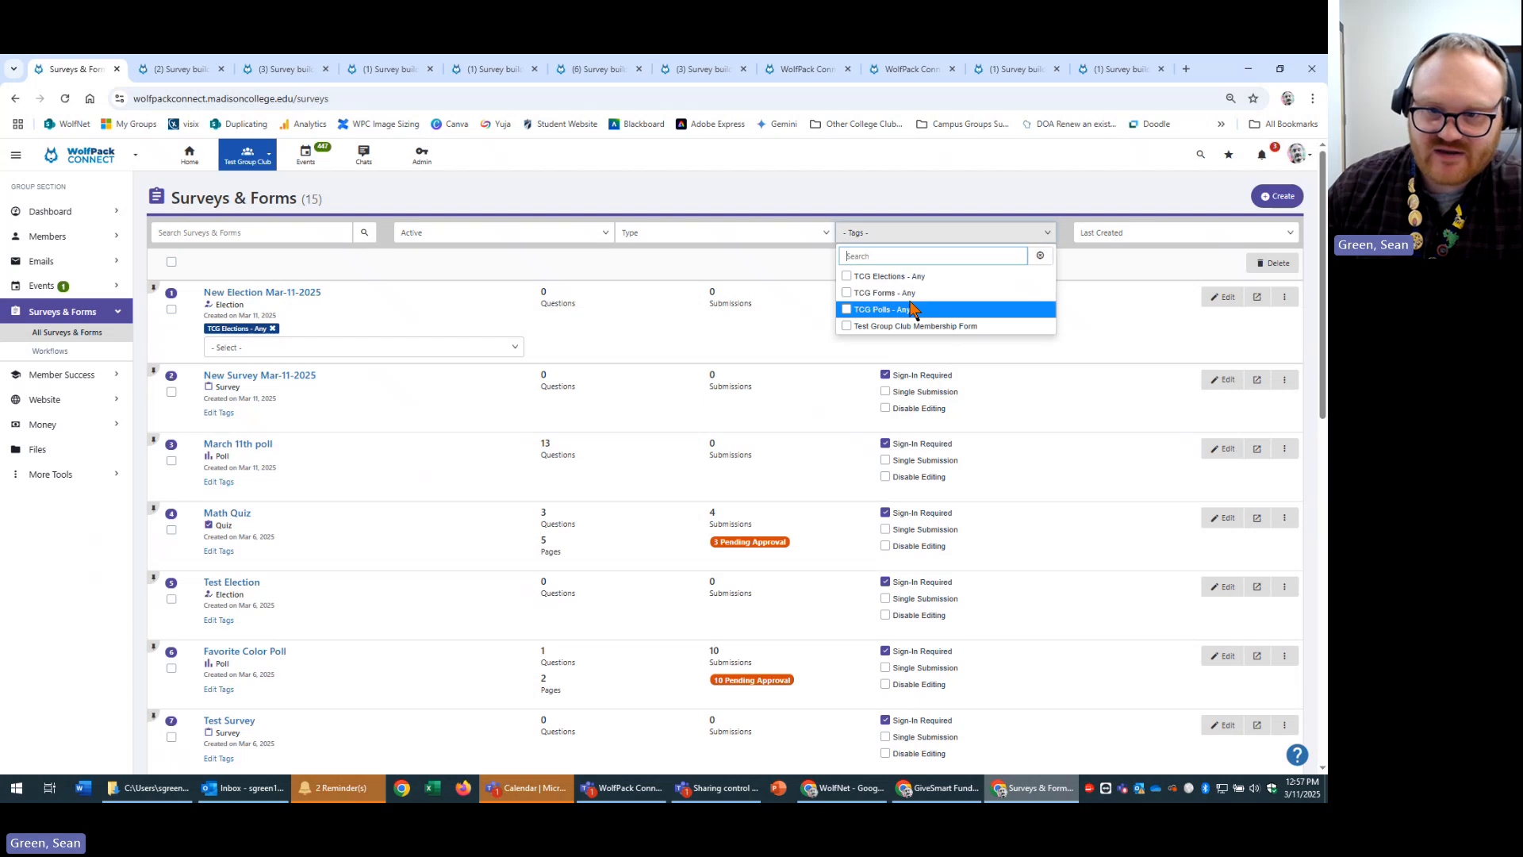
click(896, 280)
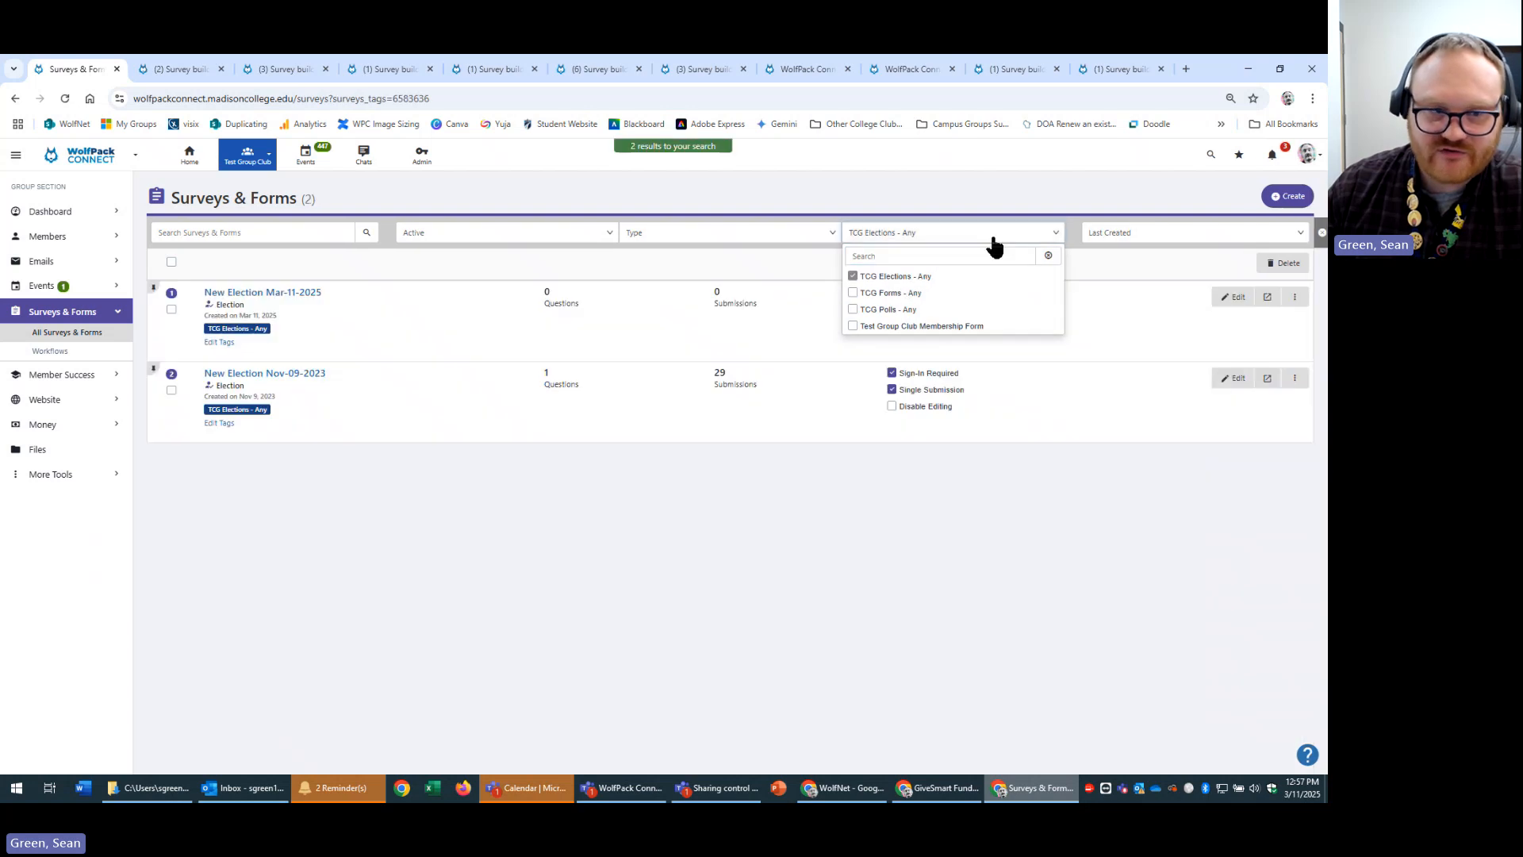
click(876, 277)
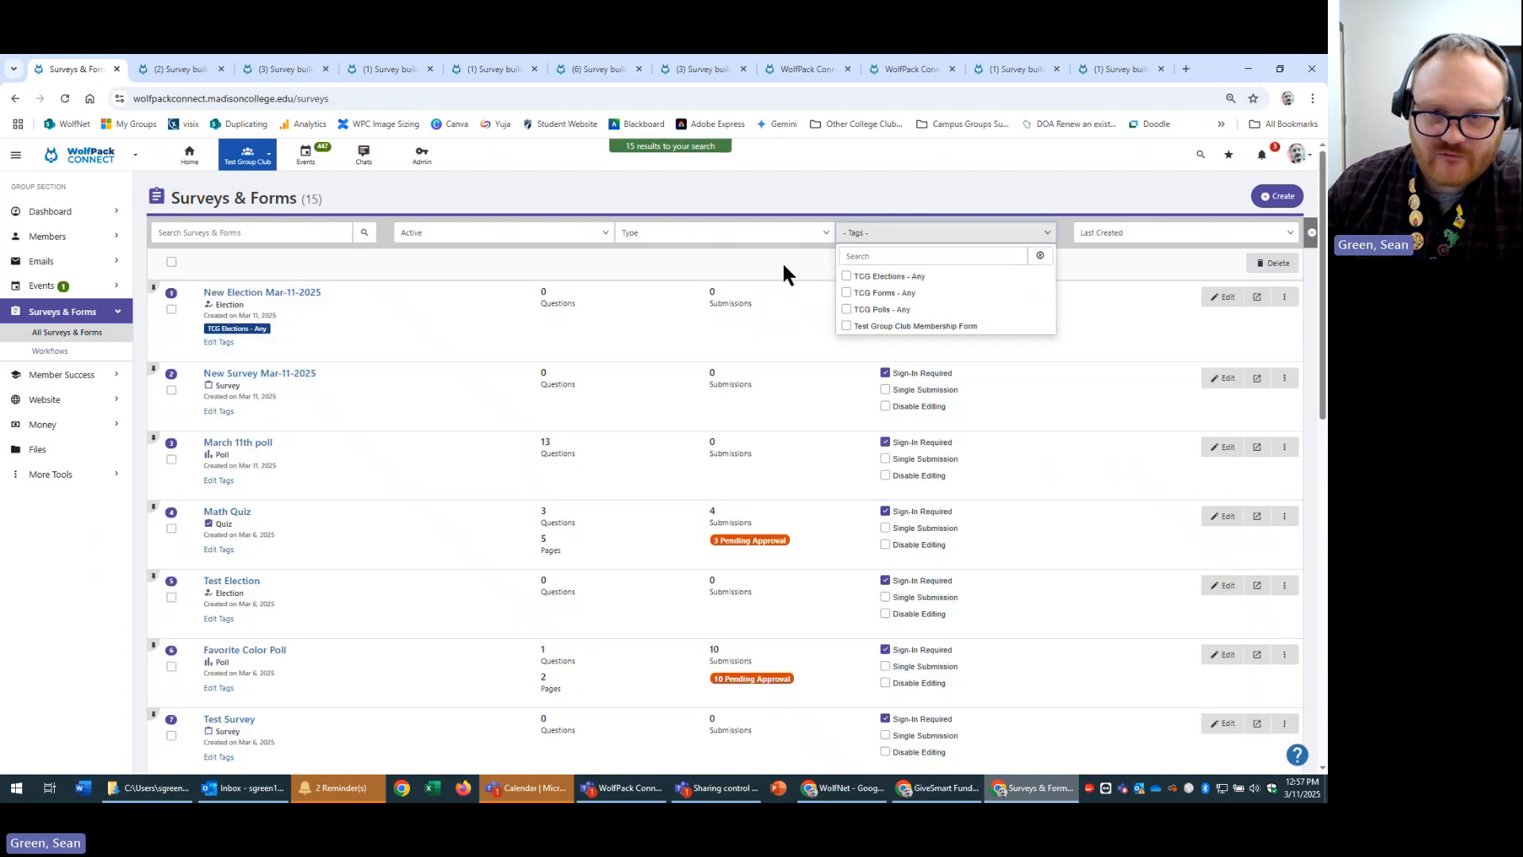
click(784, 266)
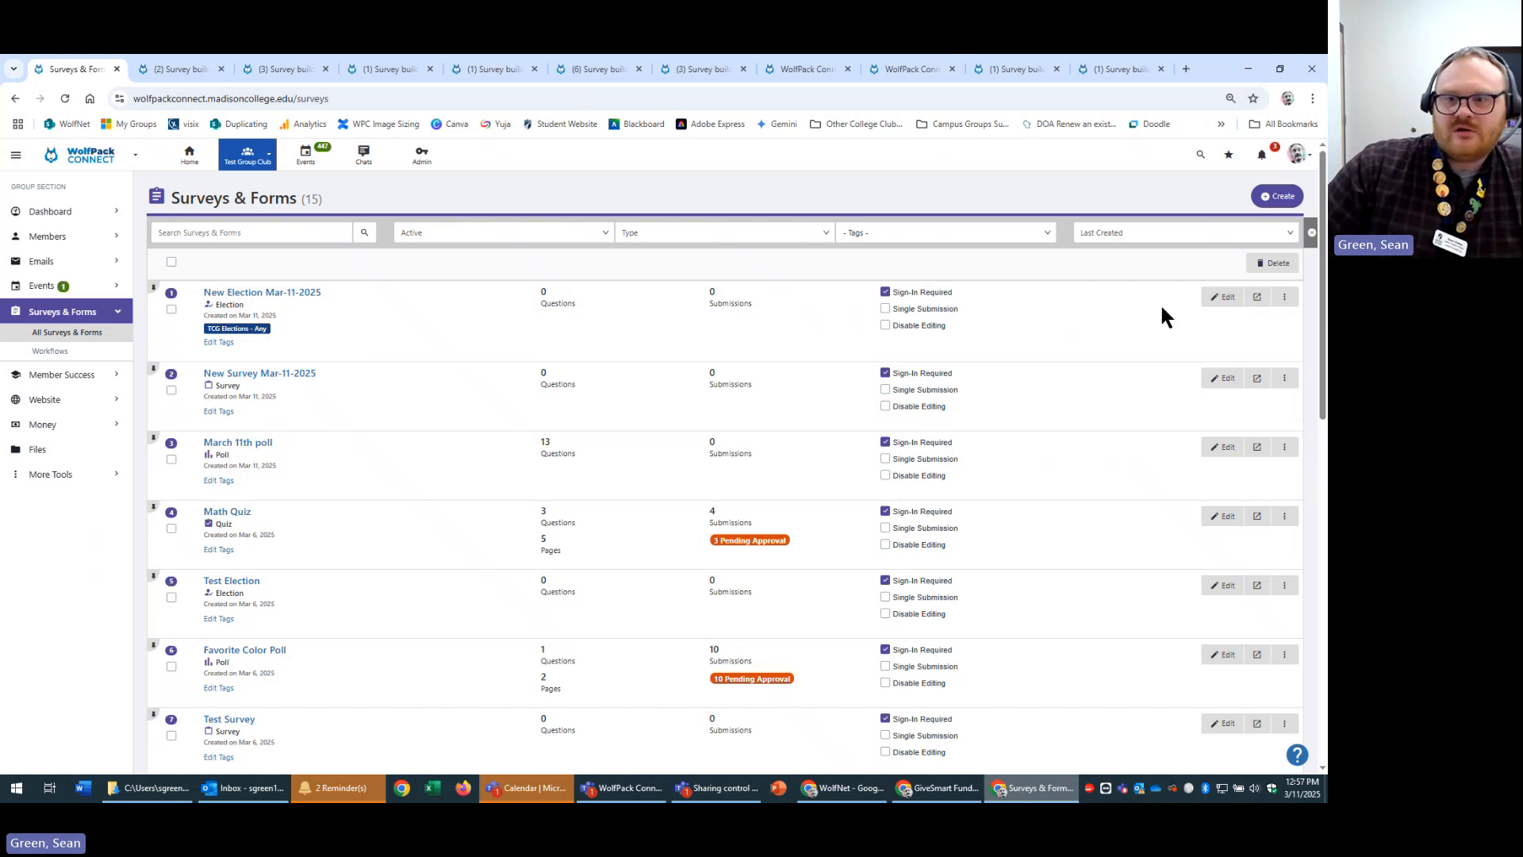
click(1260, 300)
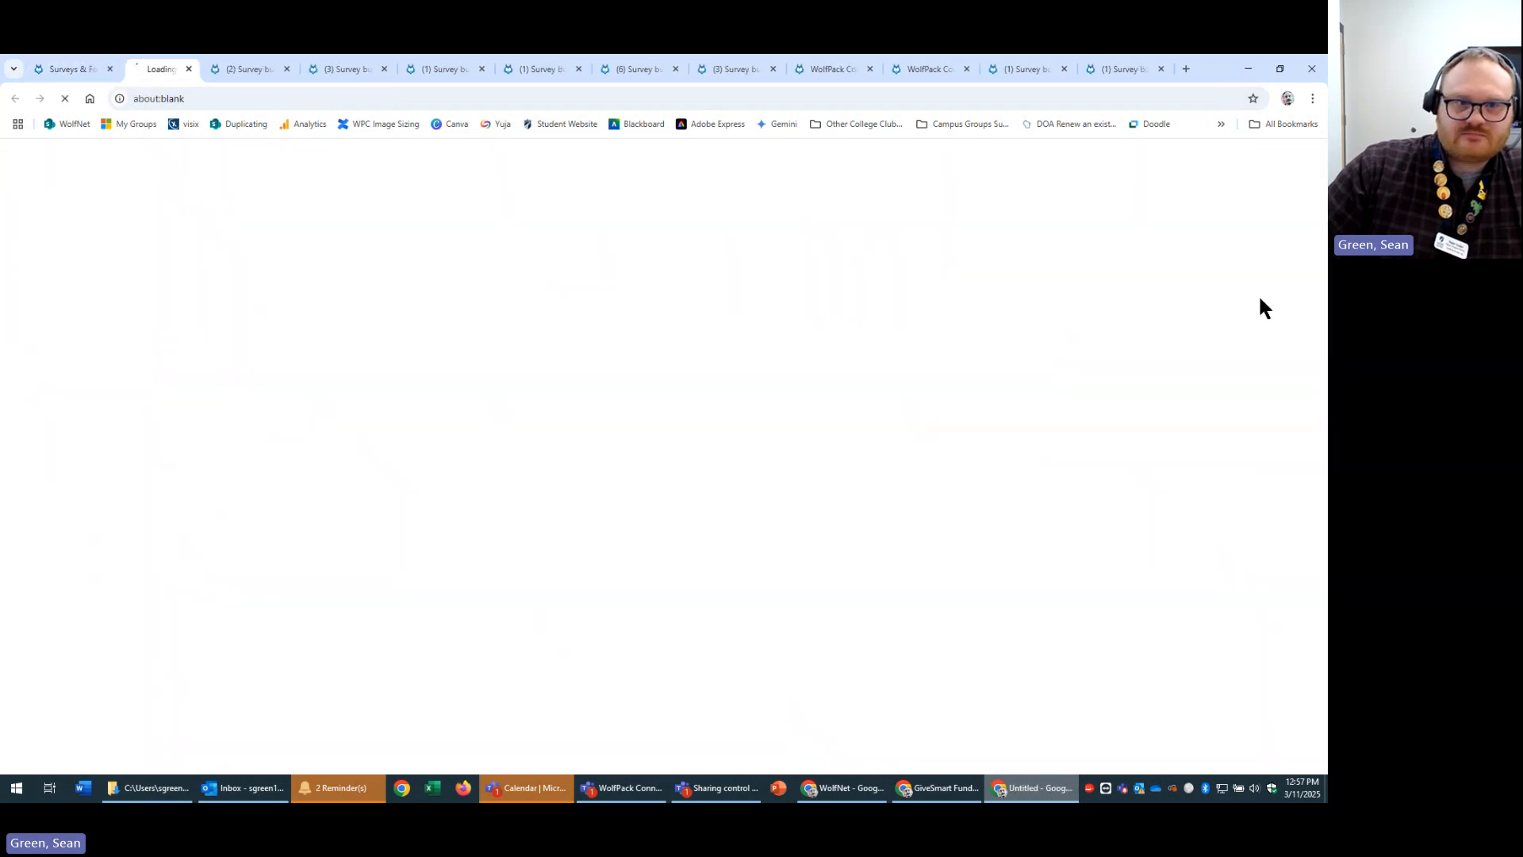
click(54, 69)
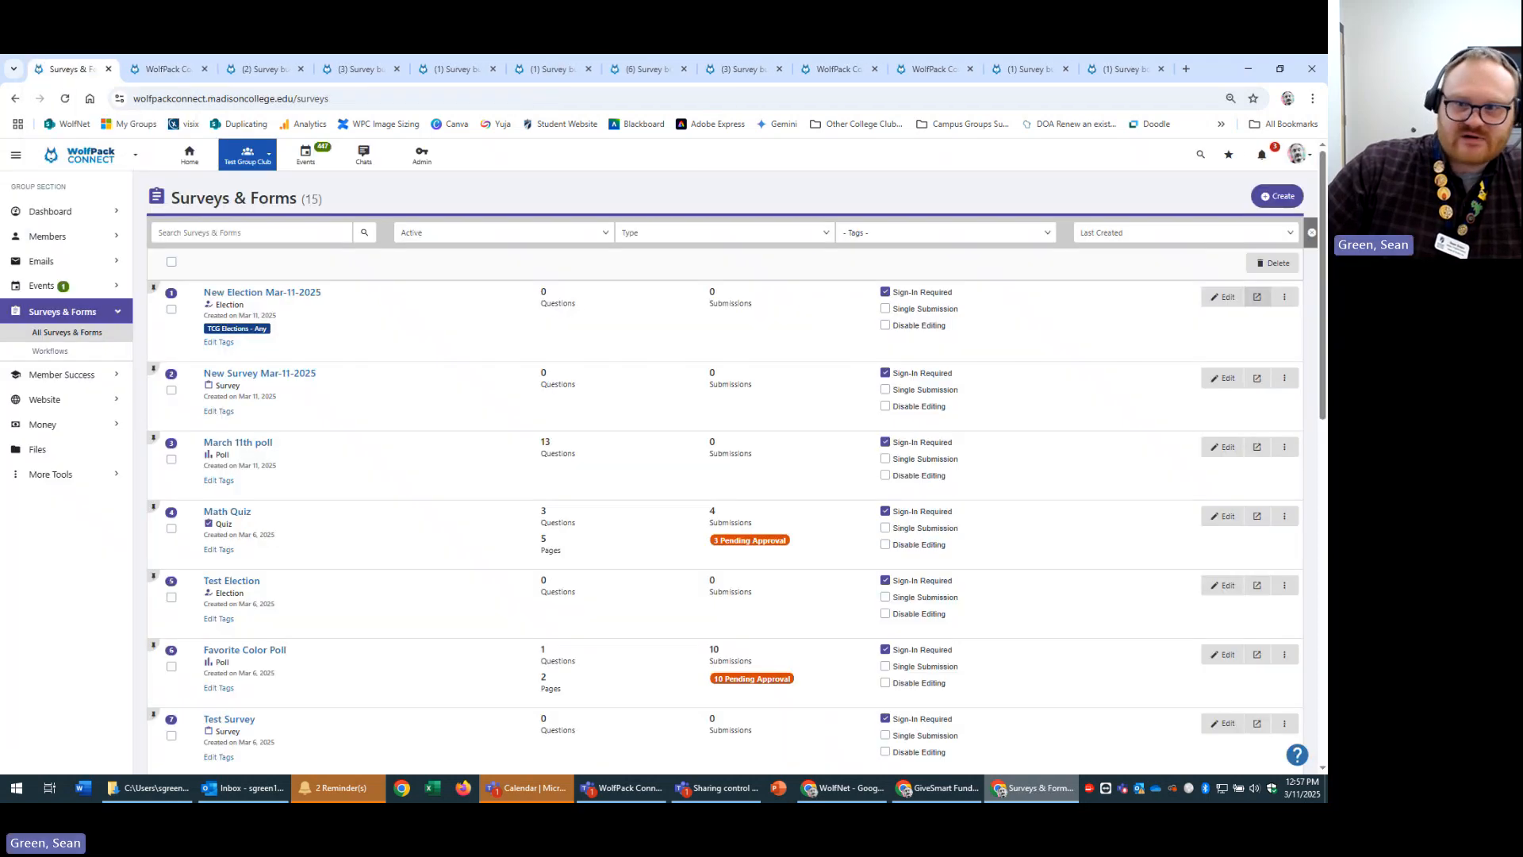
click(1285, 299)
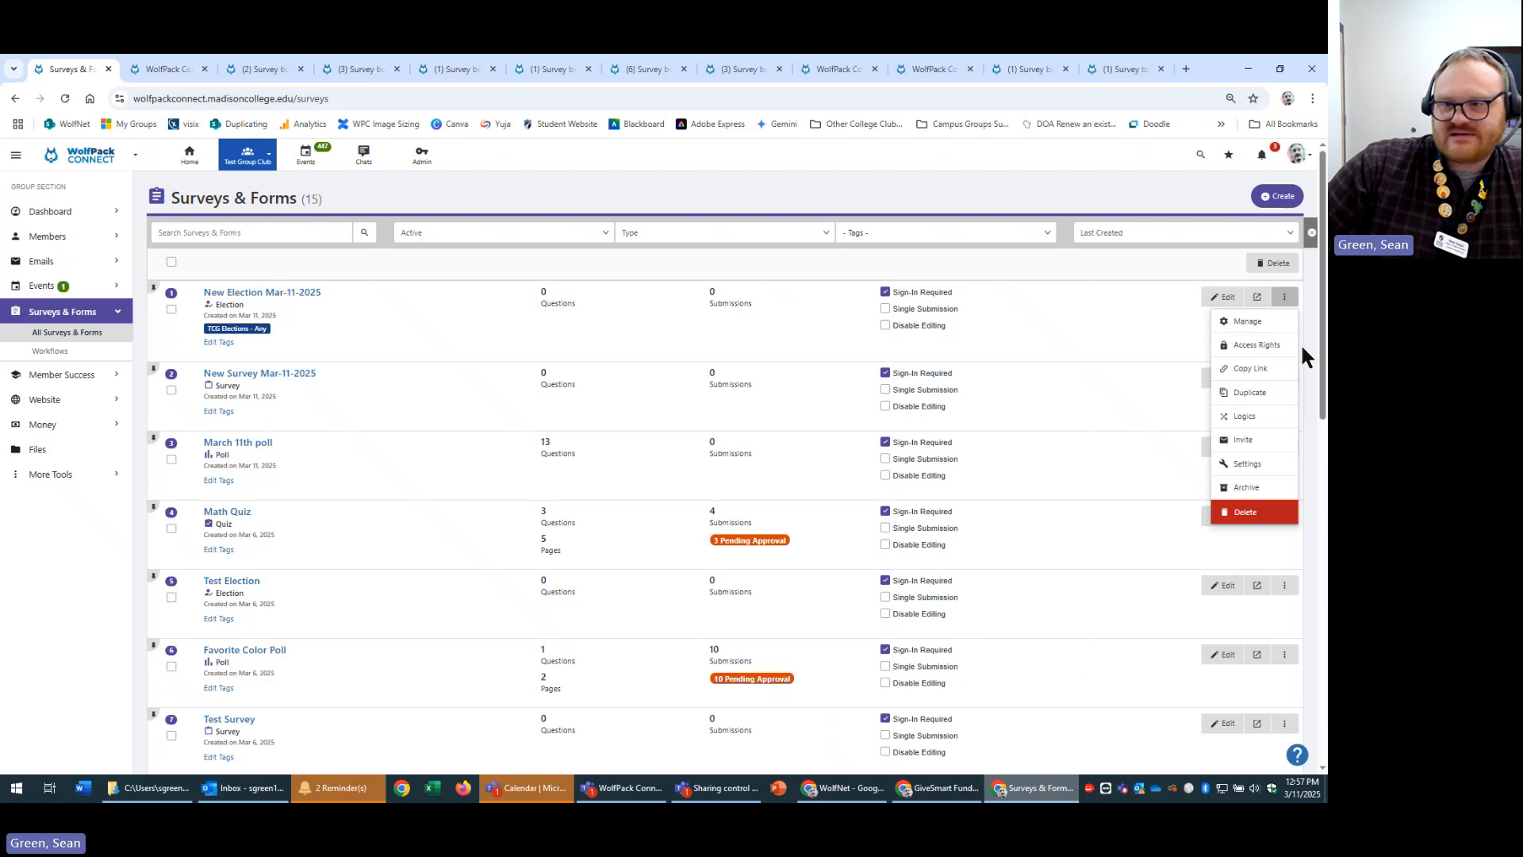
click(1249, 321)
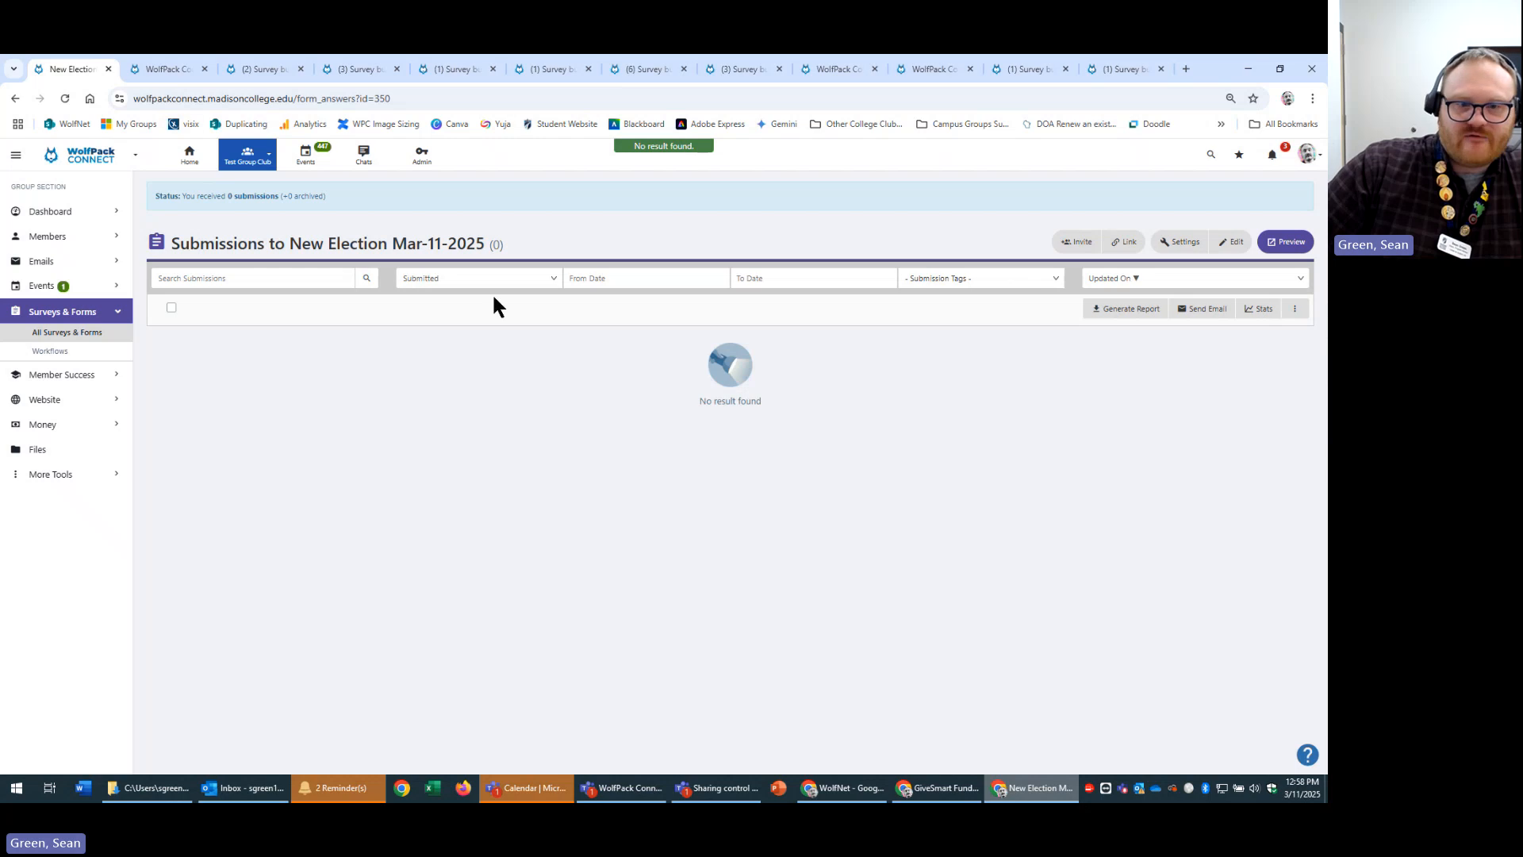
click(15, 99)
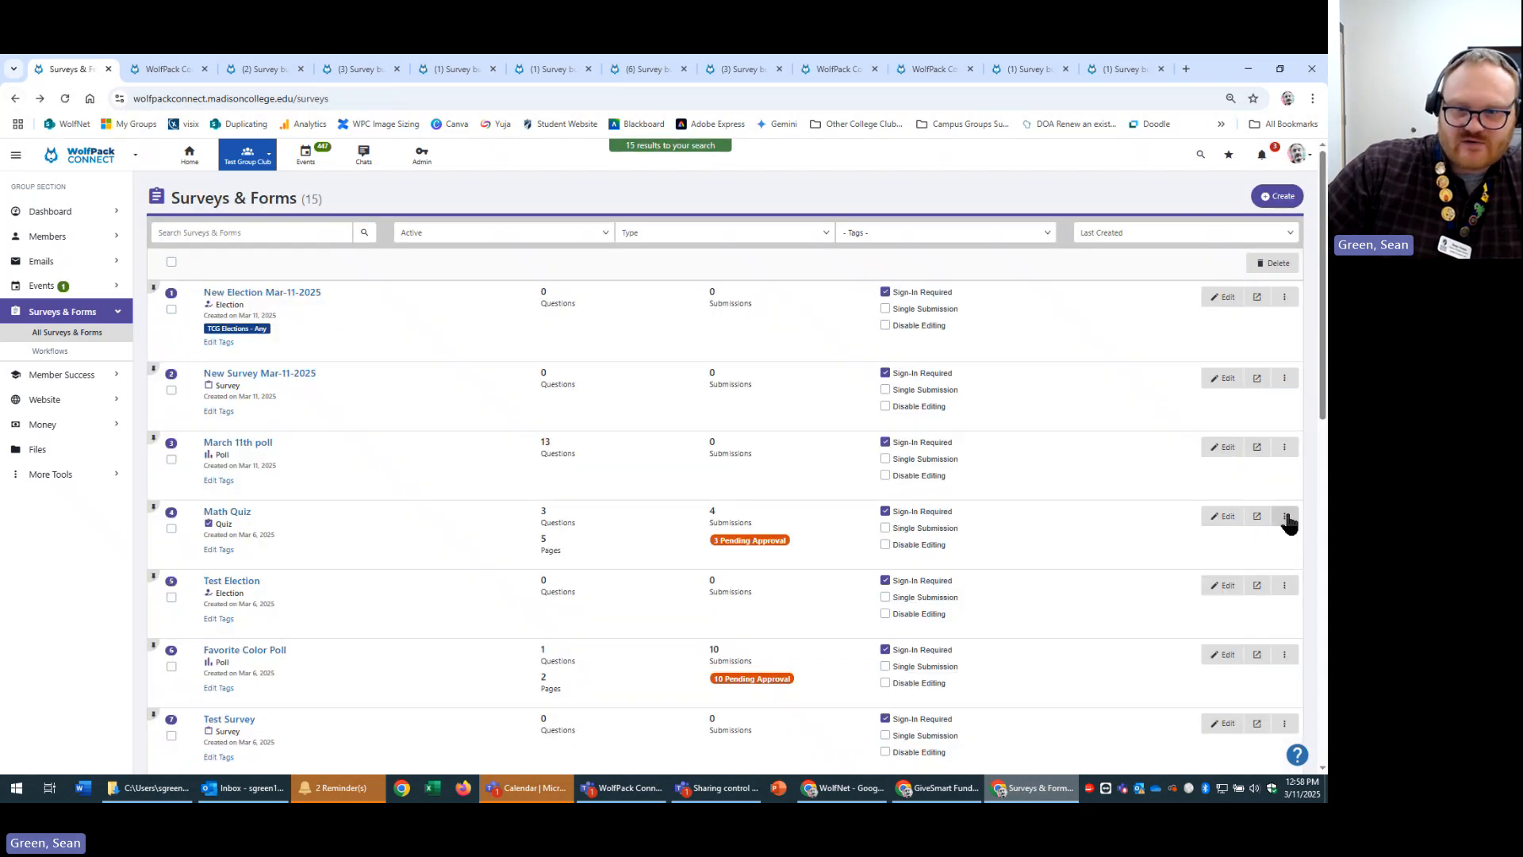
click(1286, 519)
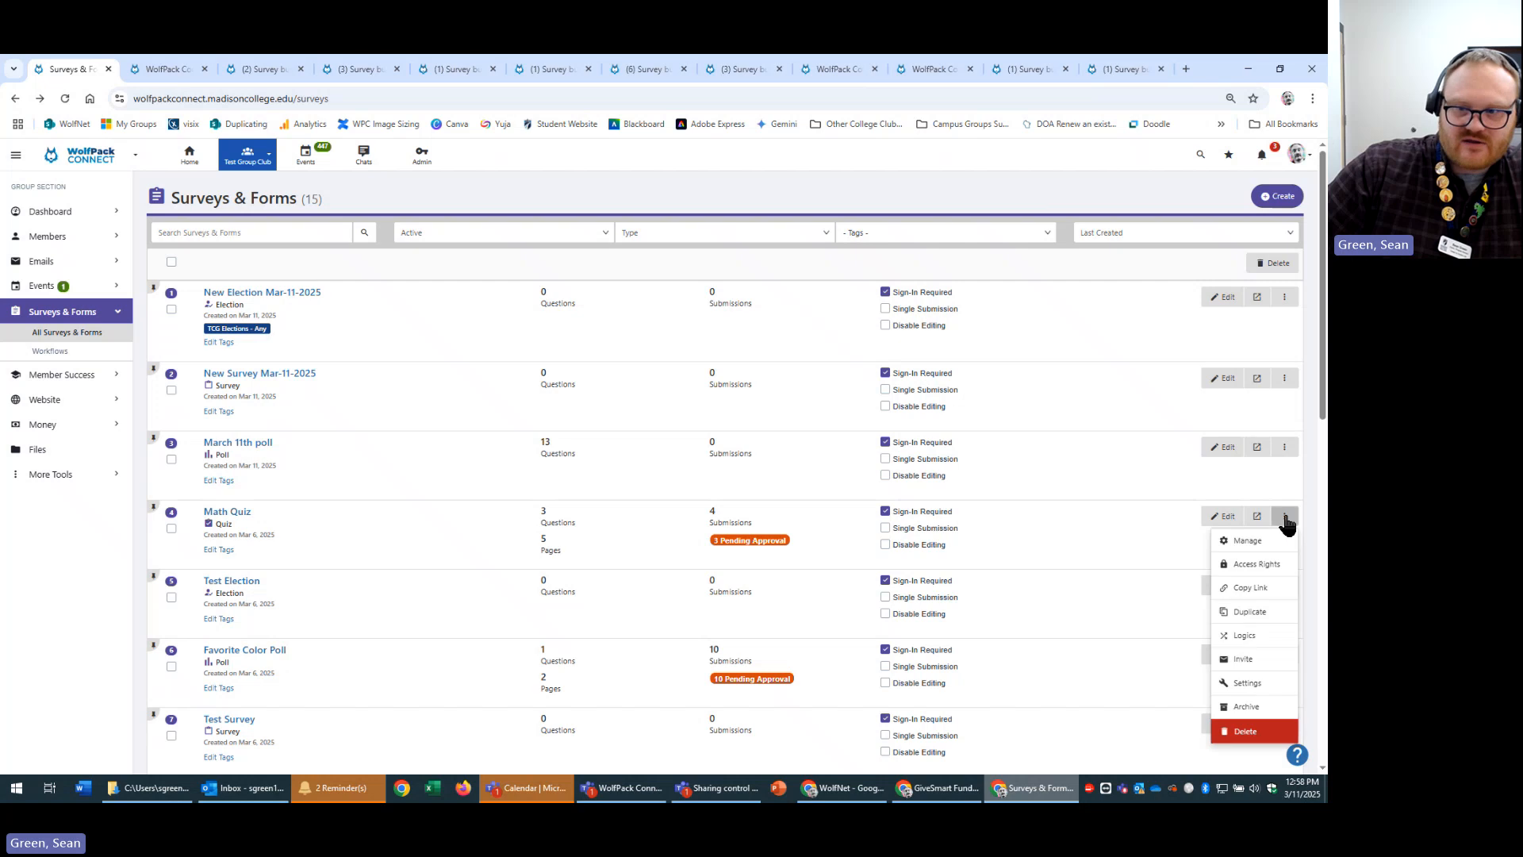
click(1284, 545)
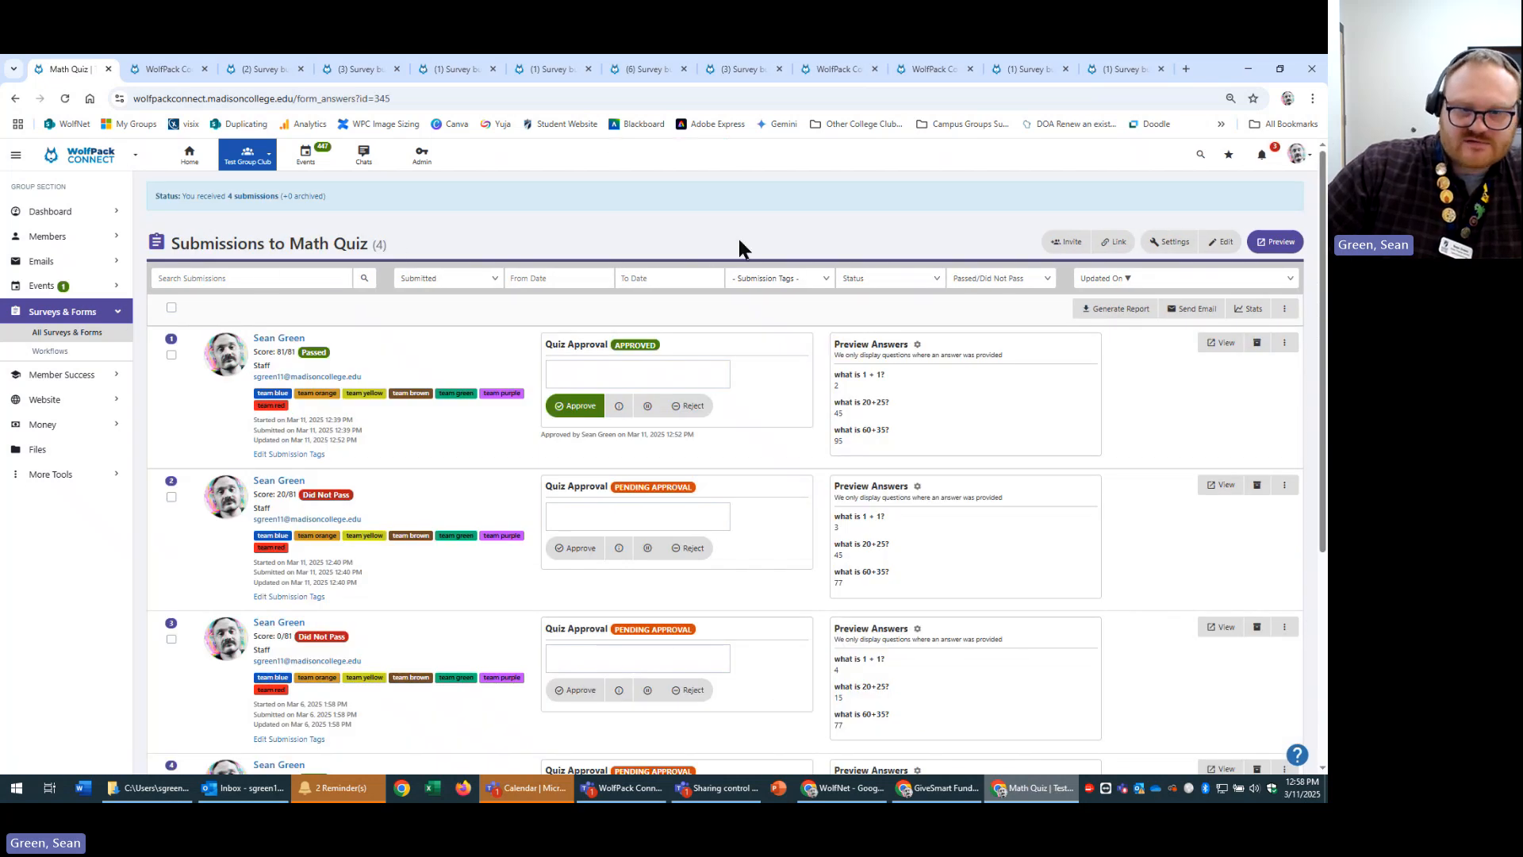
click(16, 98)
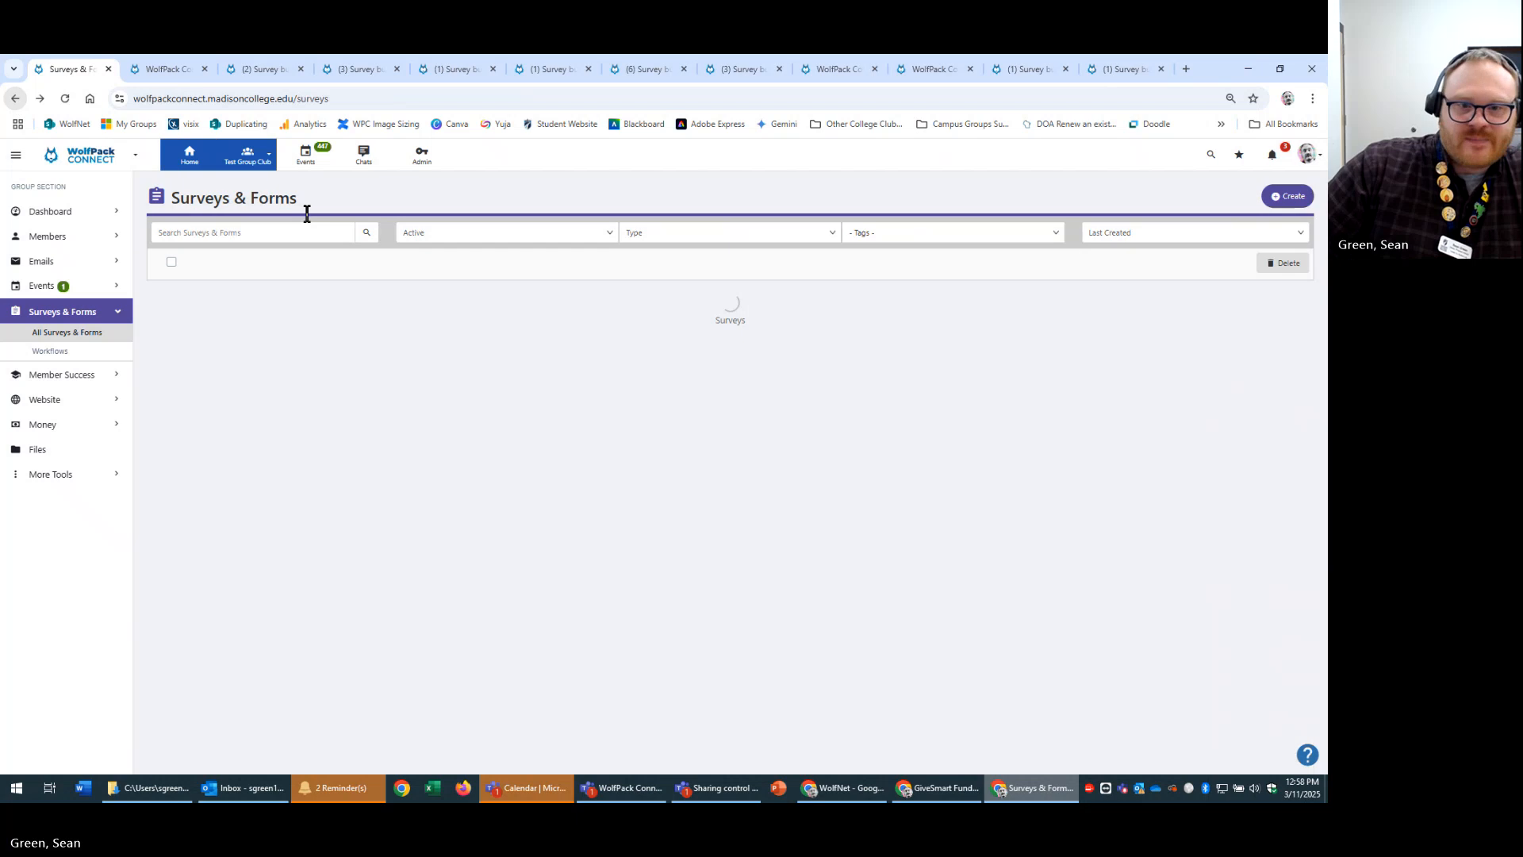
click(1284, 296)
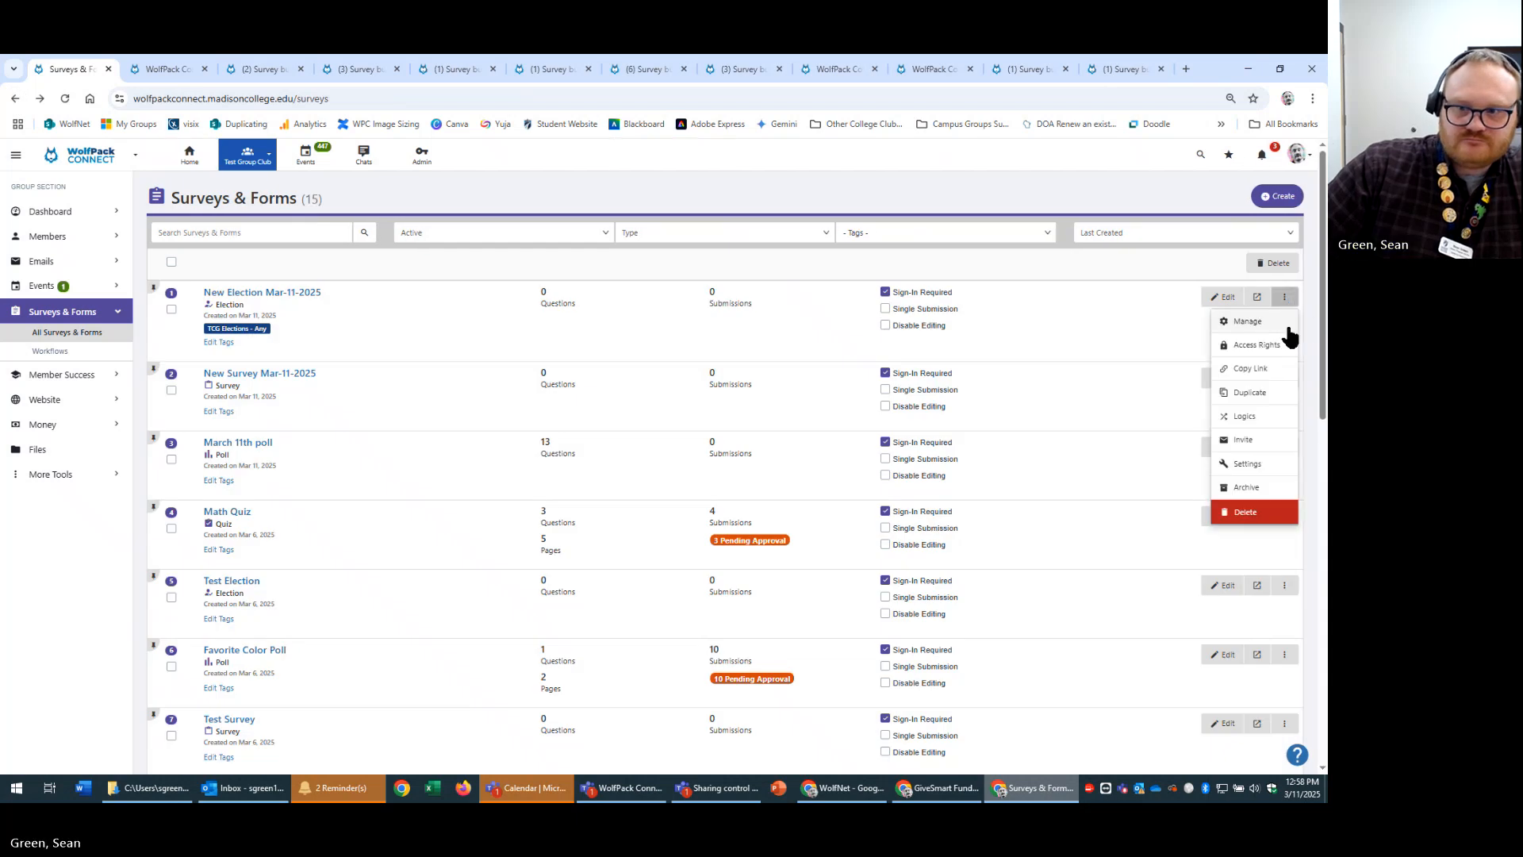
Copy New Election Mar-11-2025's share link from the Share Link dialog.
click(1257, 370)
click(766, 340)
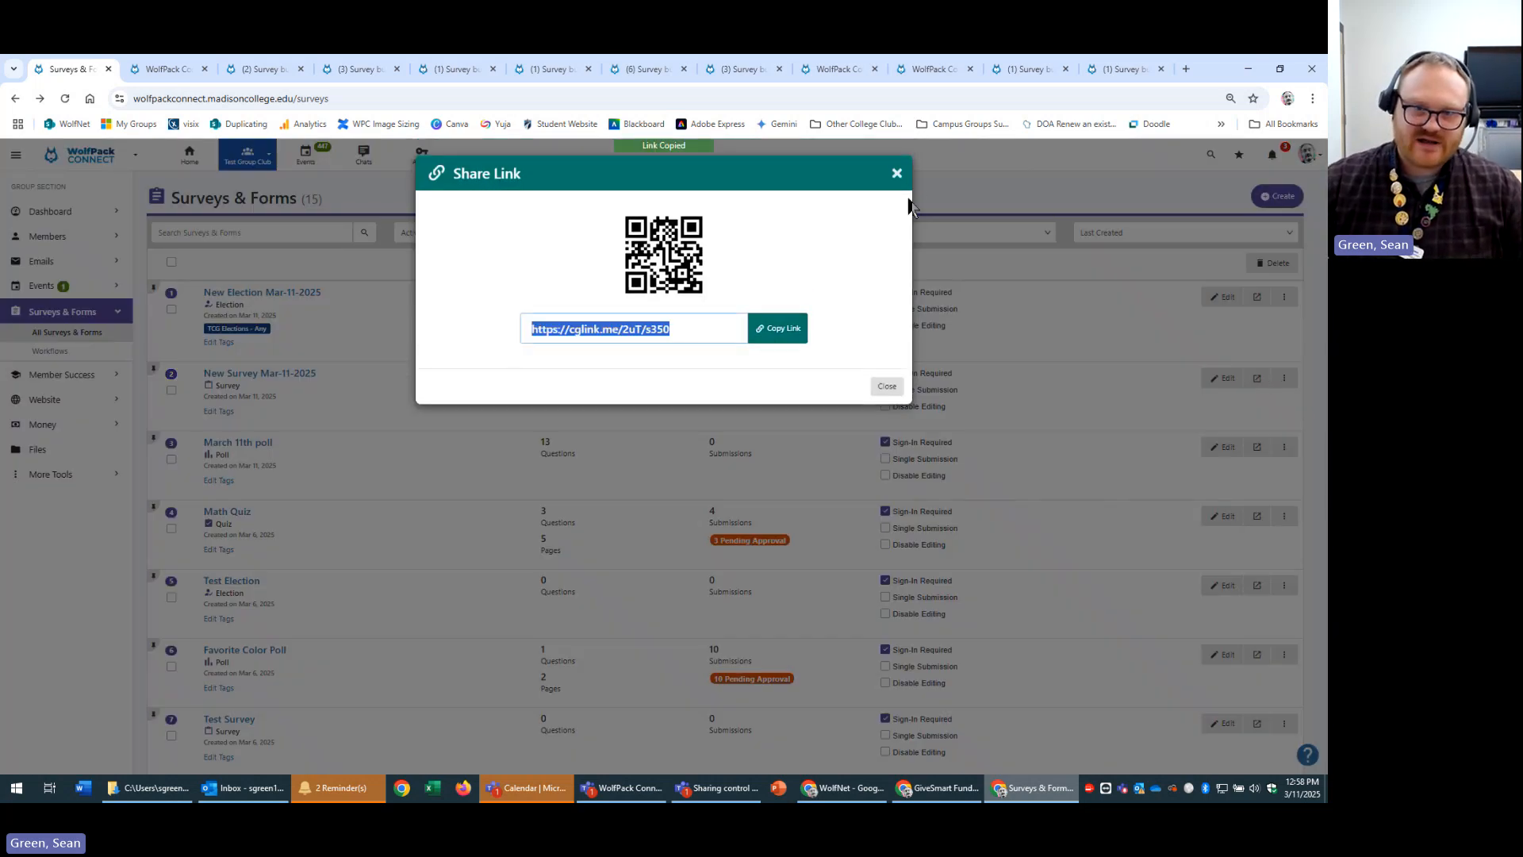
click(896, 174)
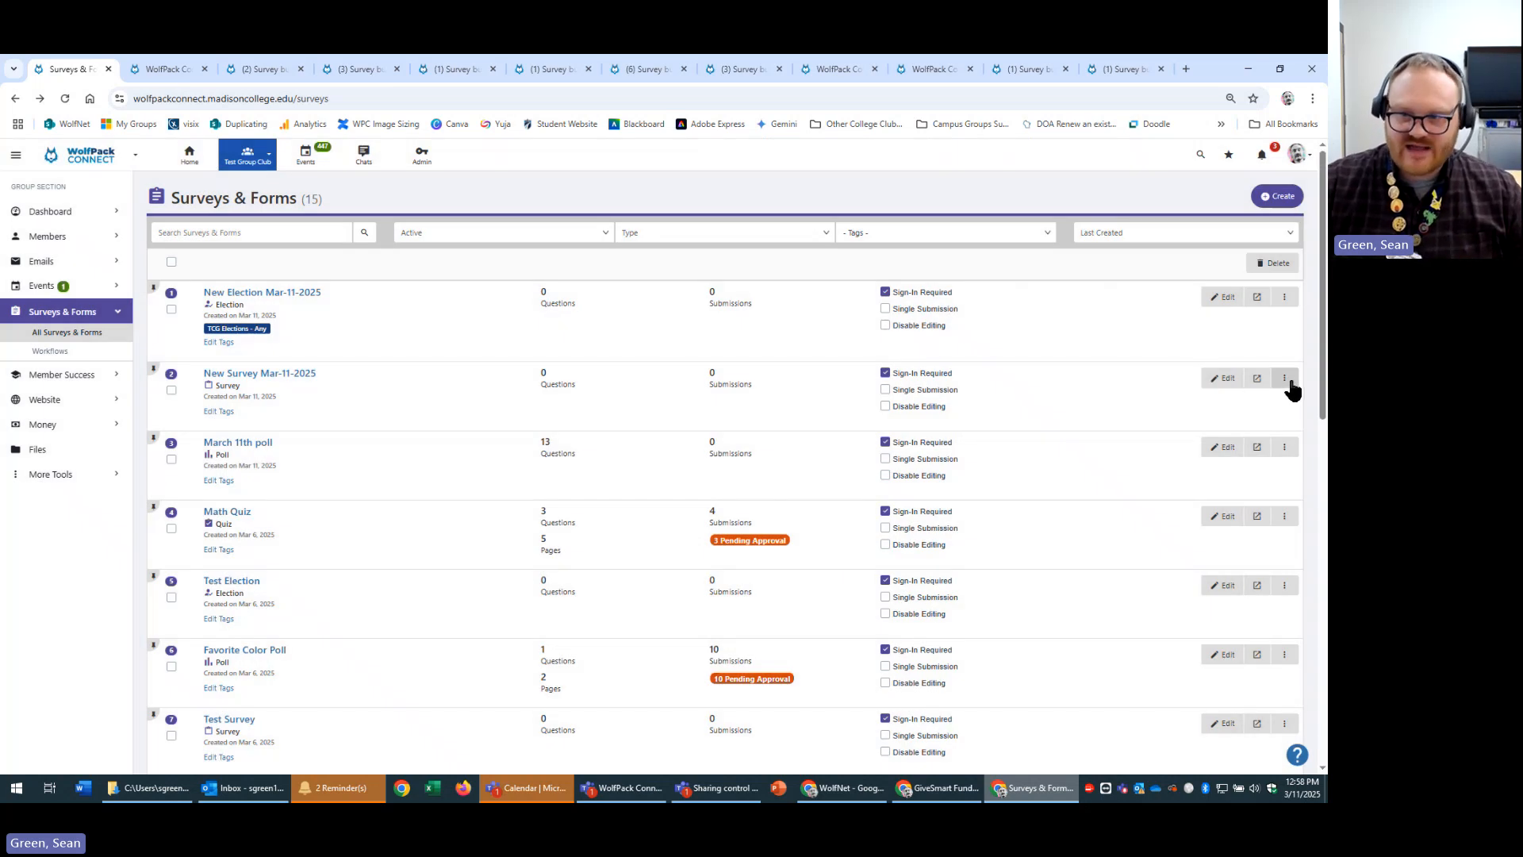
click(1286, 299)
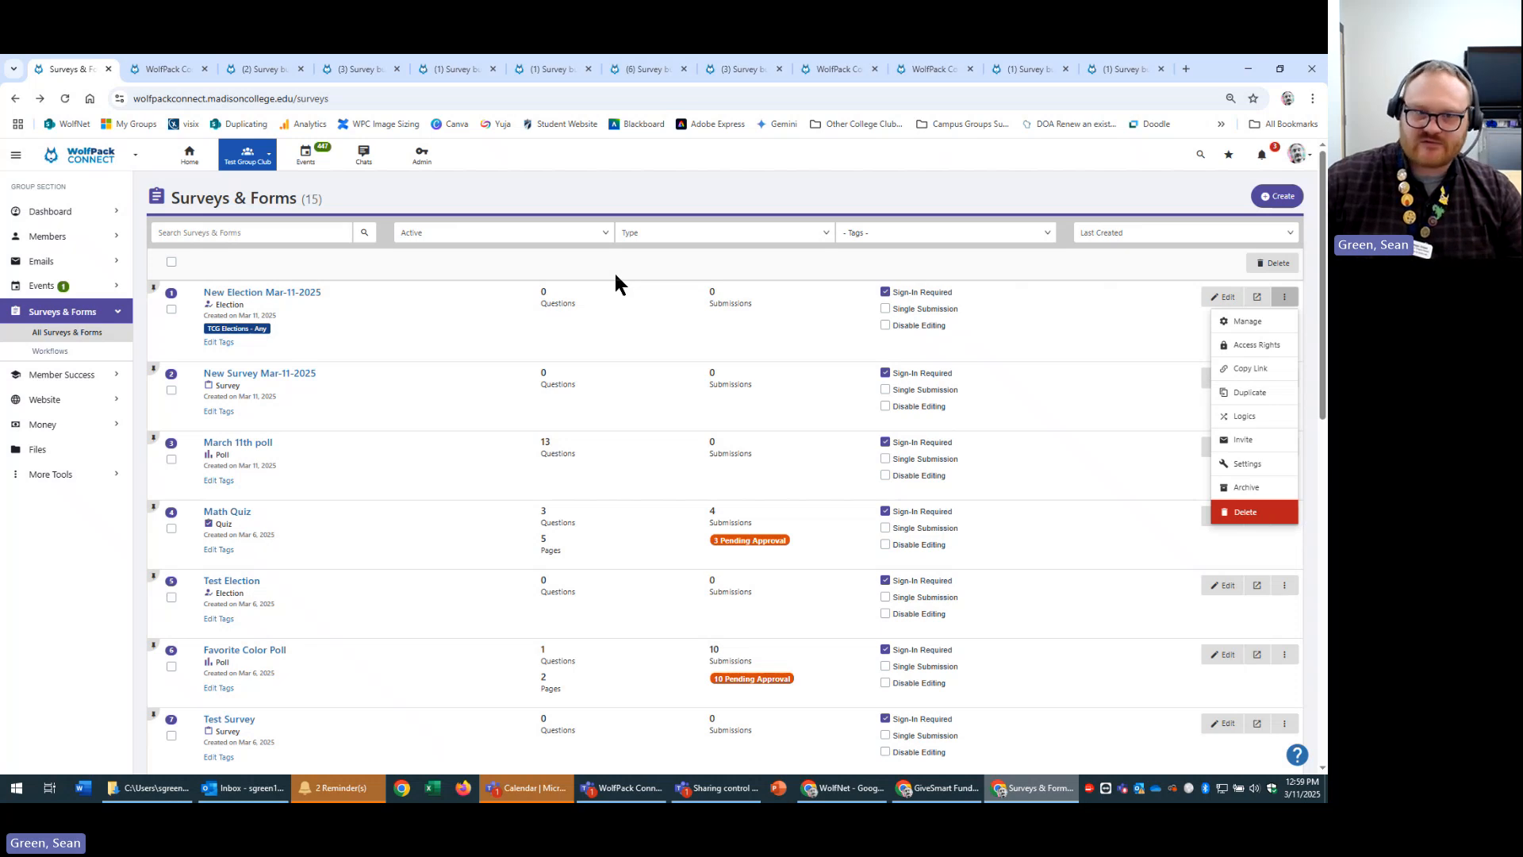
click(573, 232)
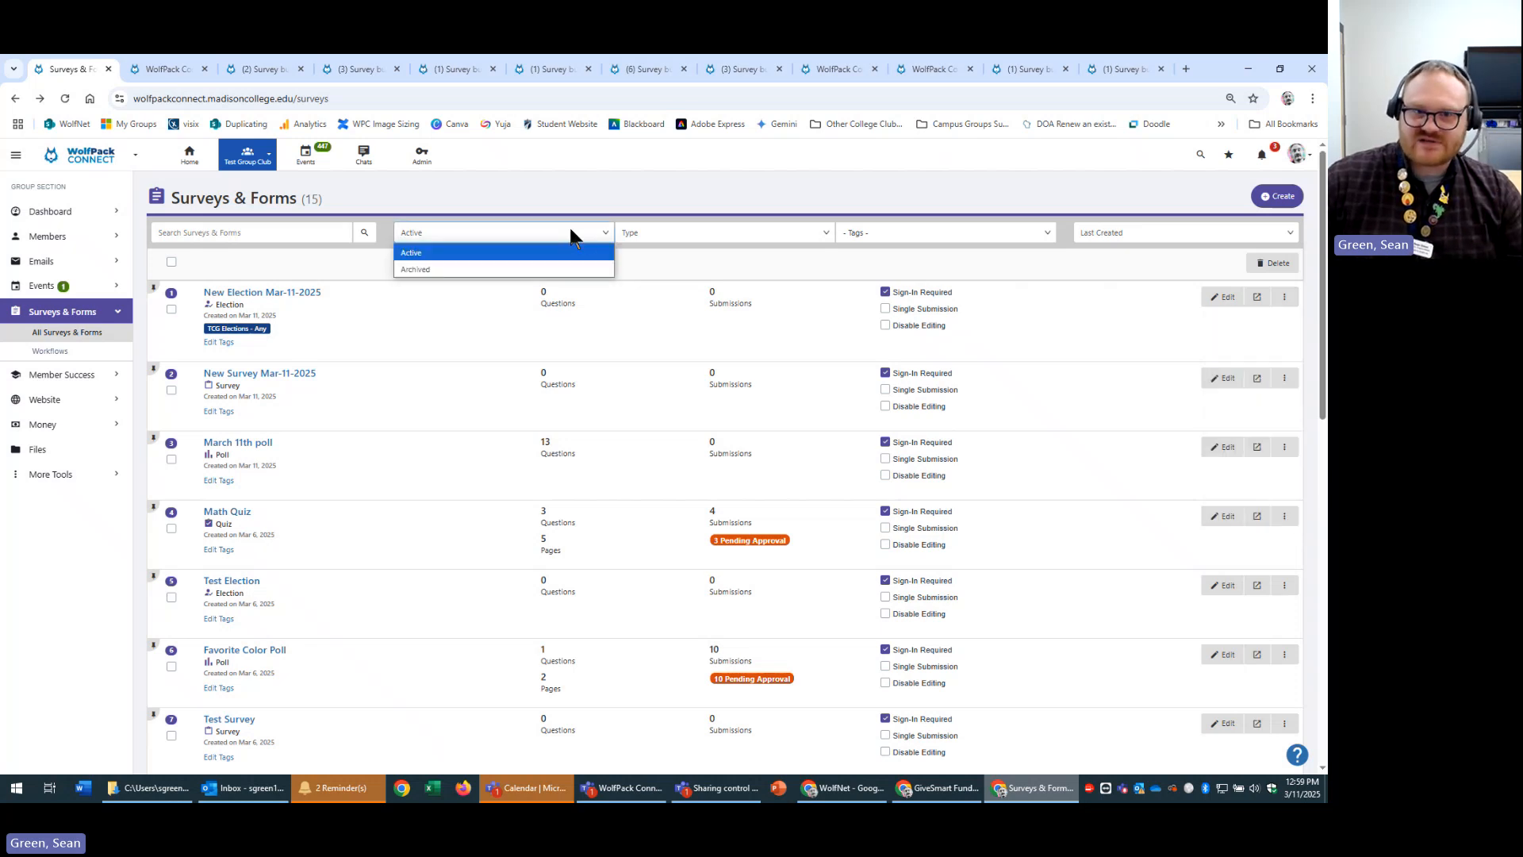
click(423, 271)
click(500, 230)
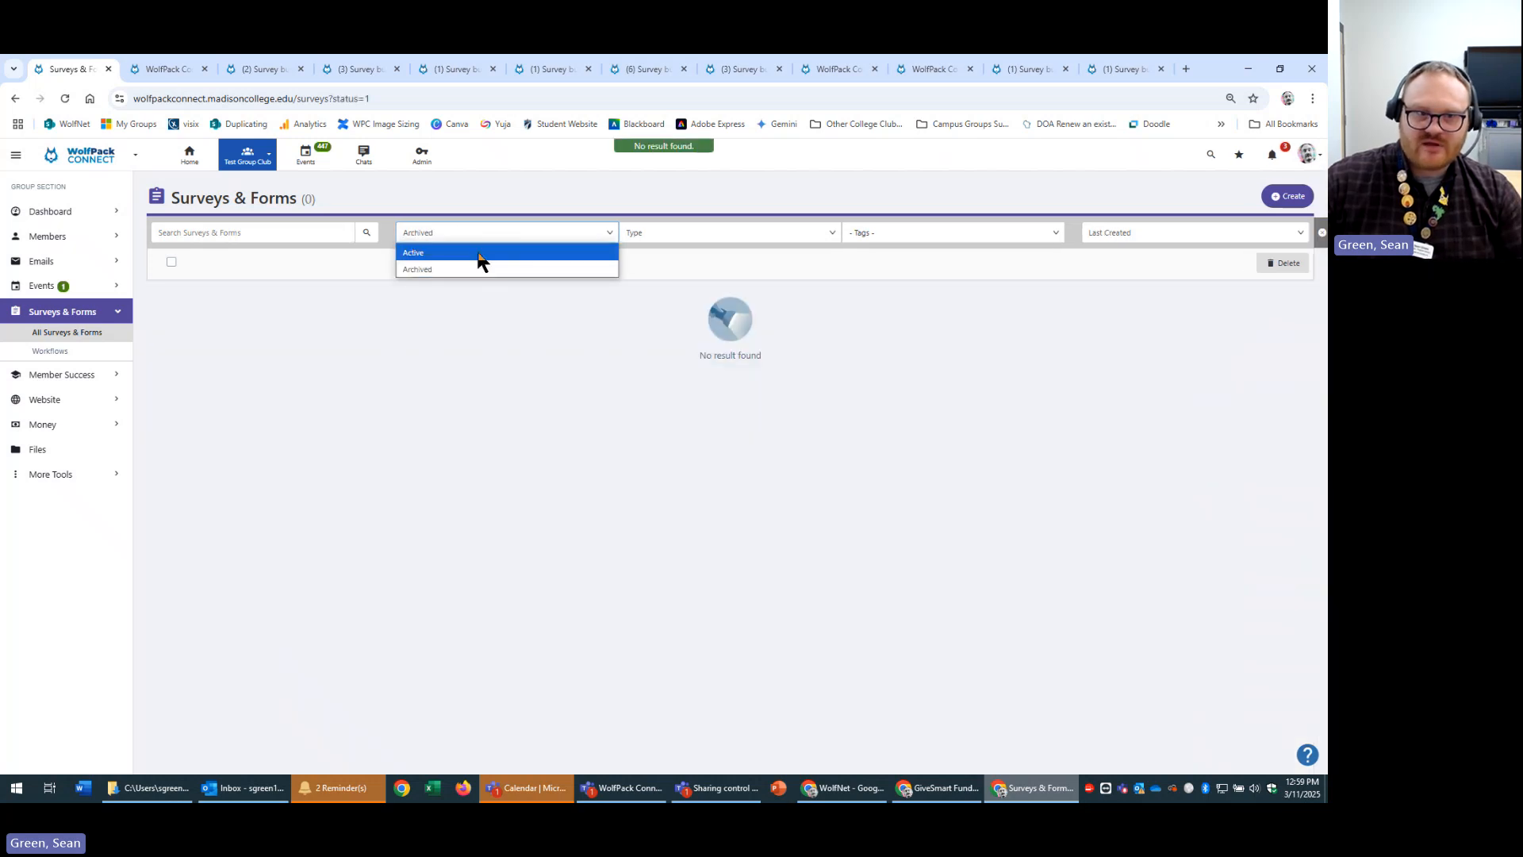
click(479, 254)
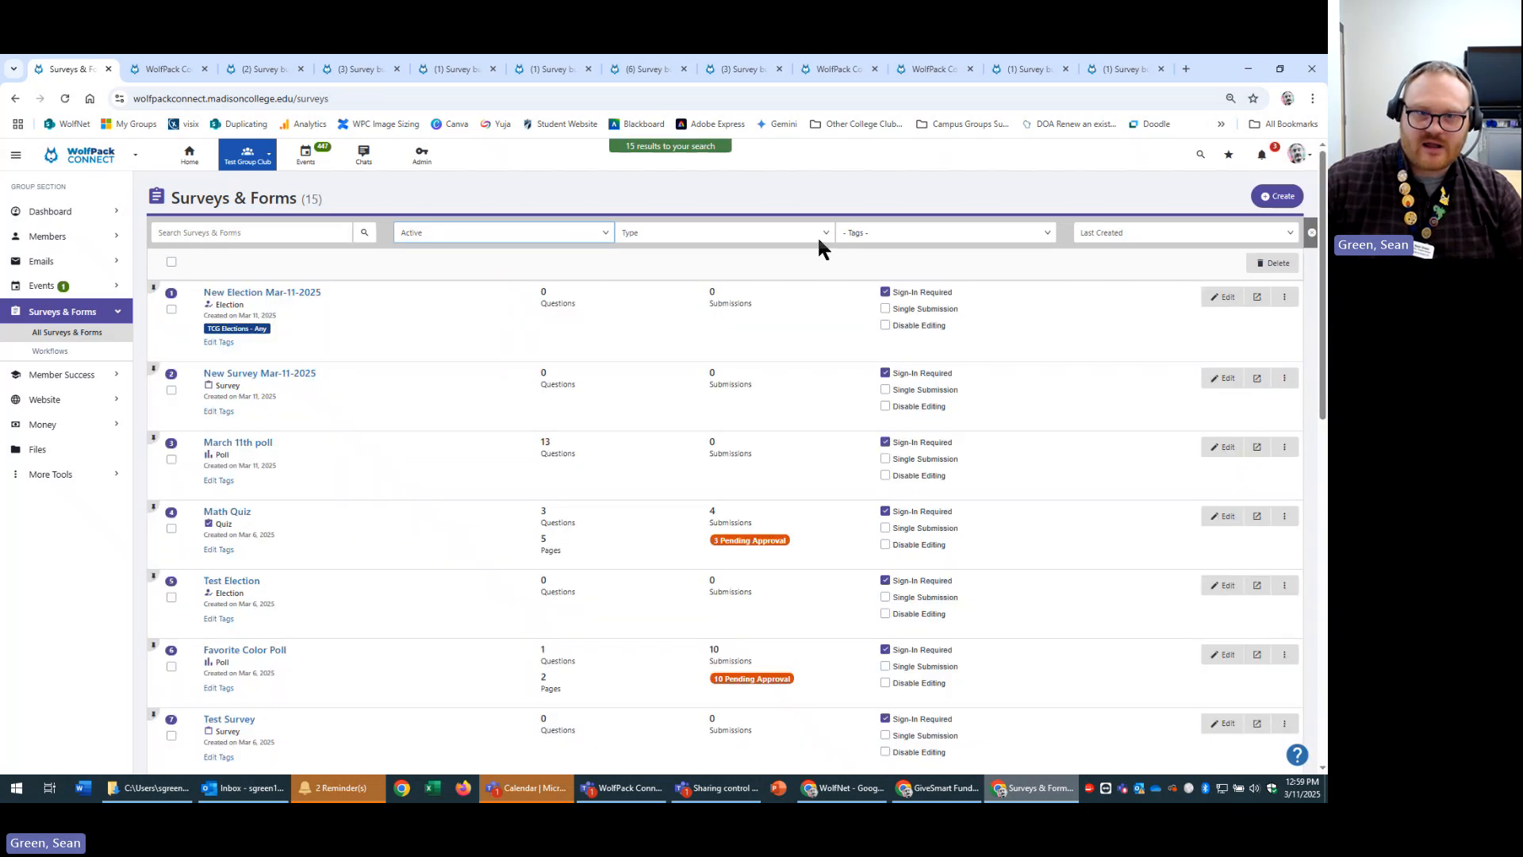
click(768, 233)
click(766, 230)
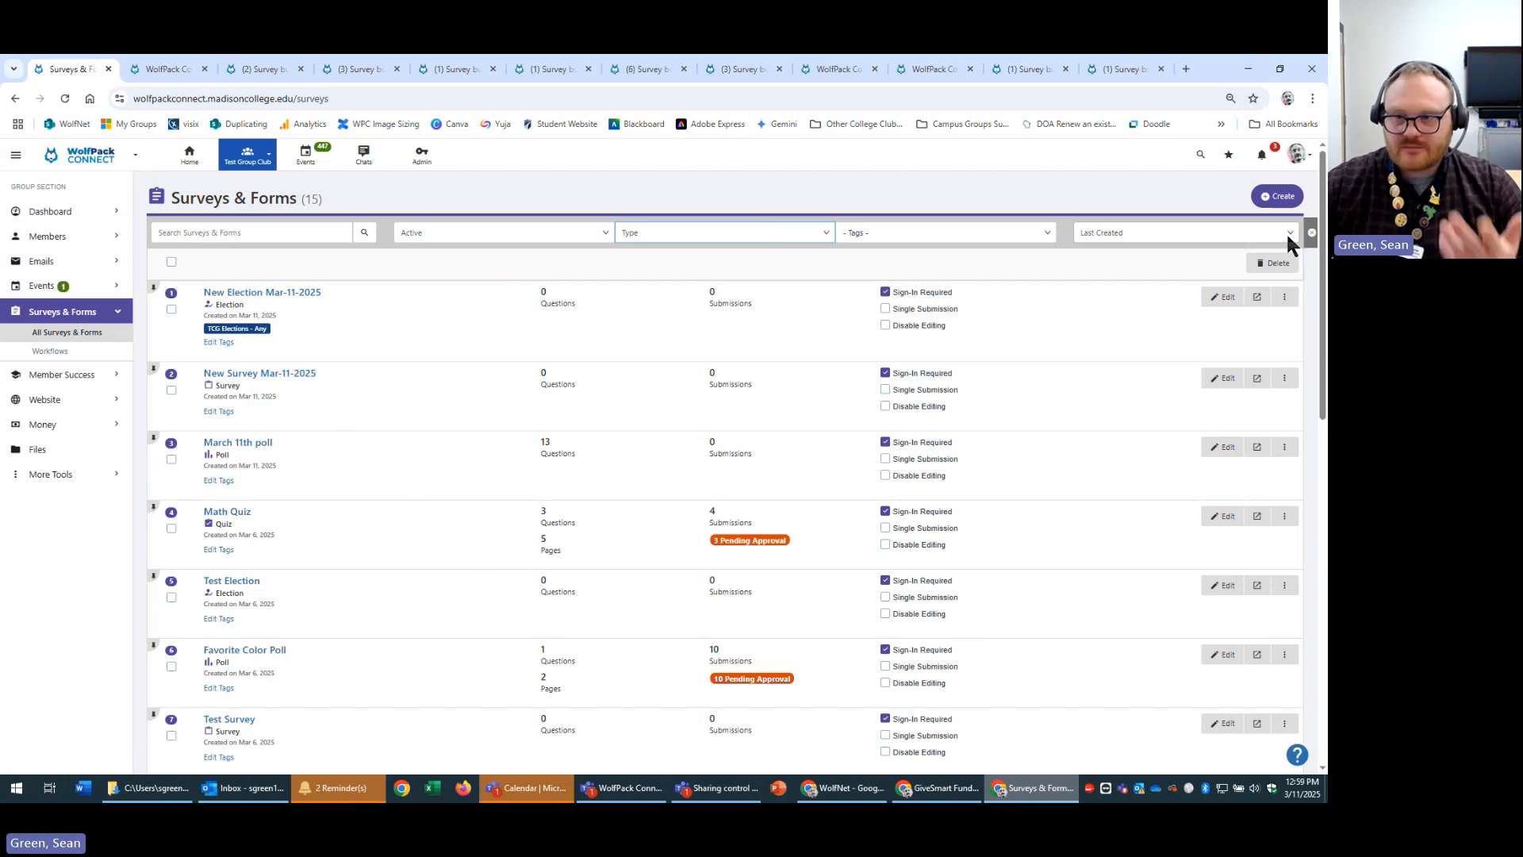
click(1284, 296)
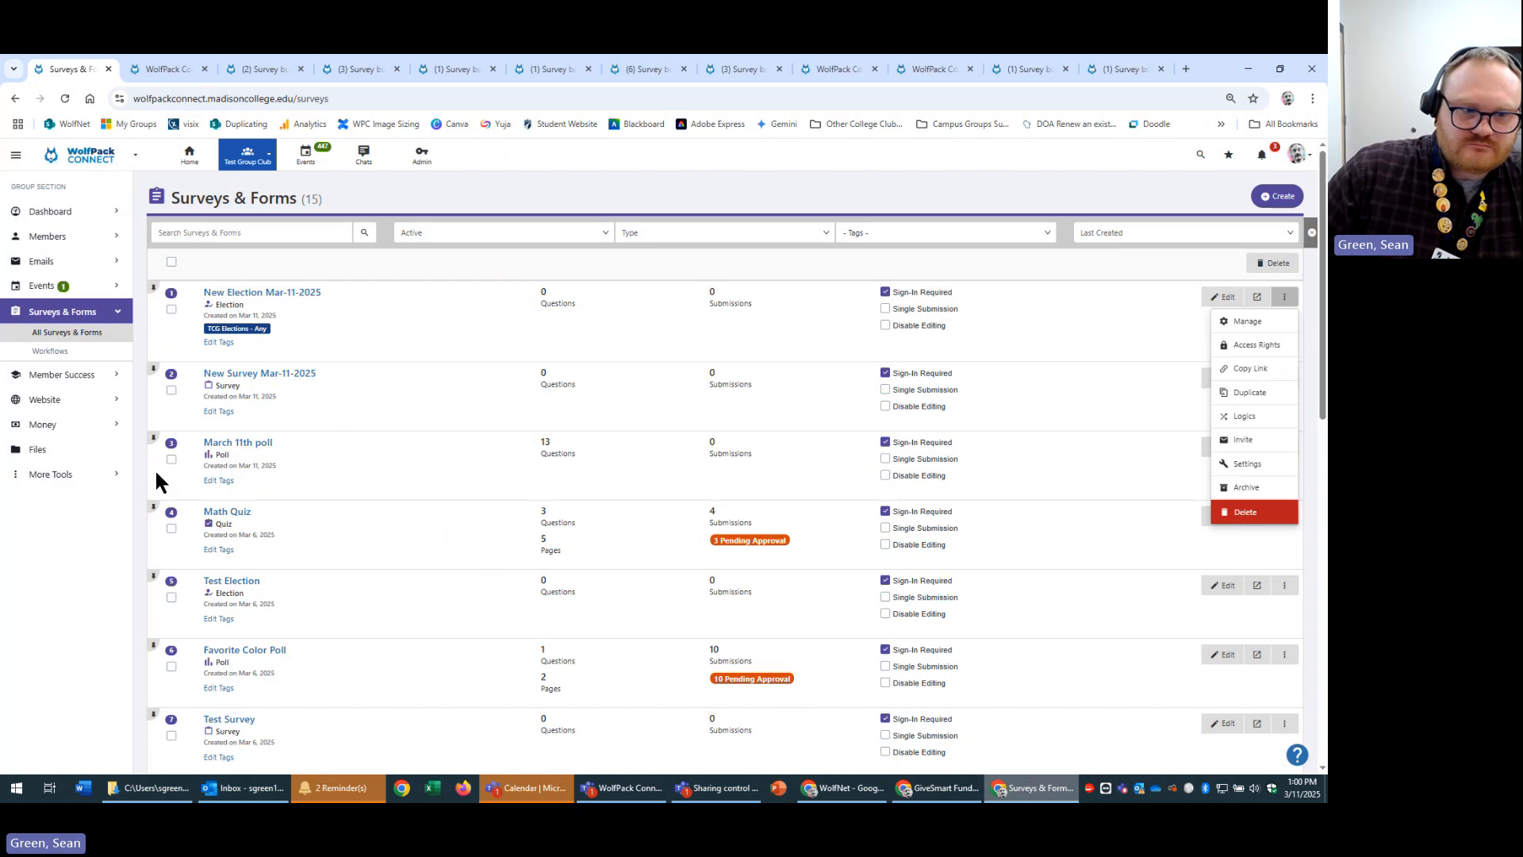
Open Math Quiz's submissions and check the first submission's updated timestamp.
click(236, 515)
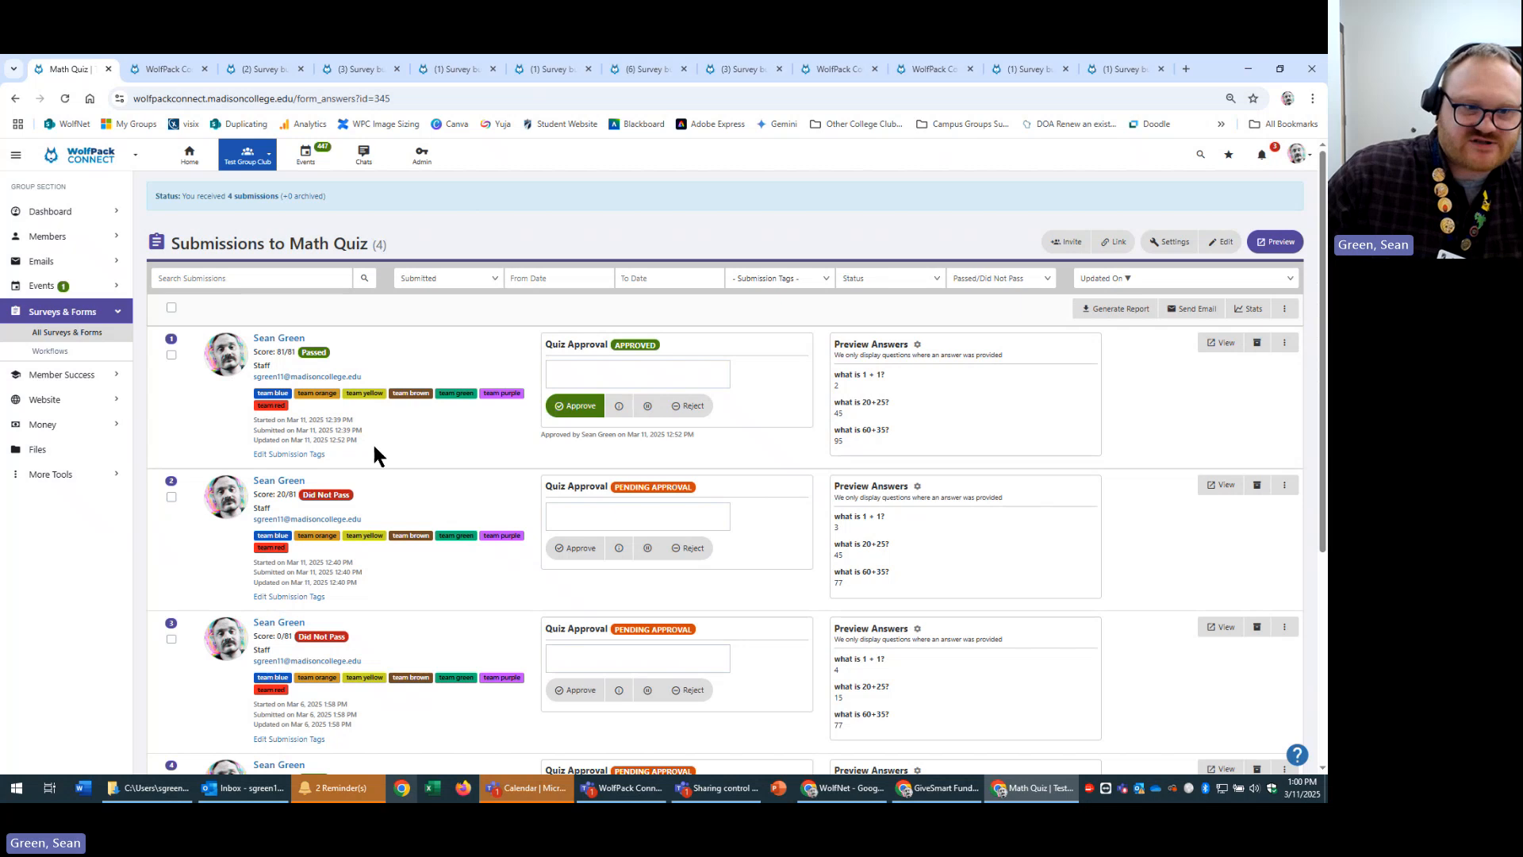
drag(262, 440, 402, 450)
click(463, 451)
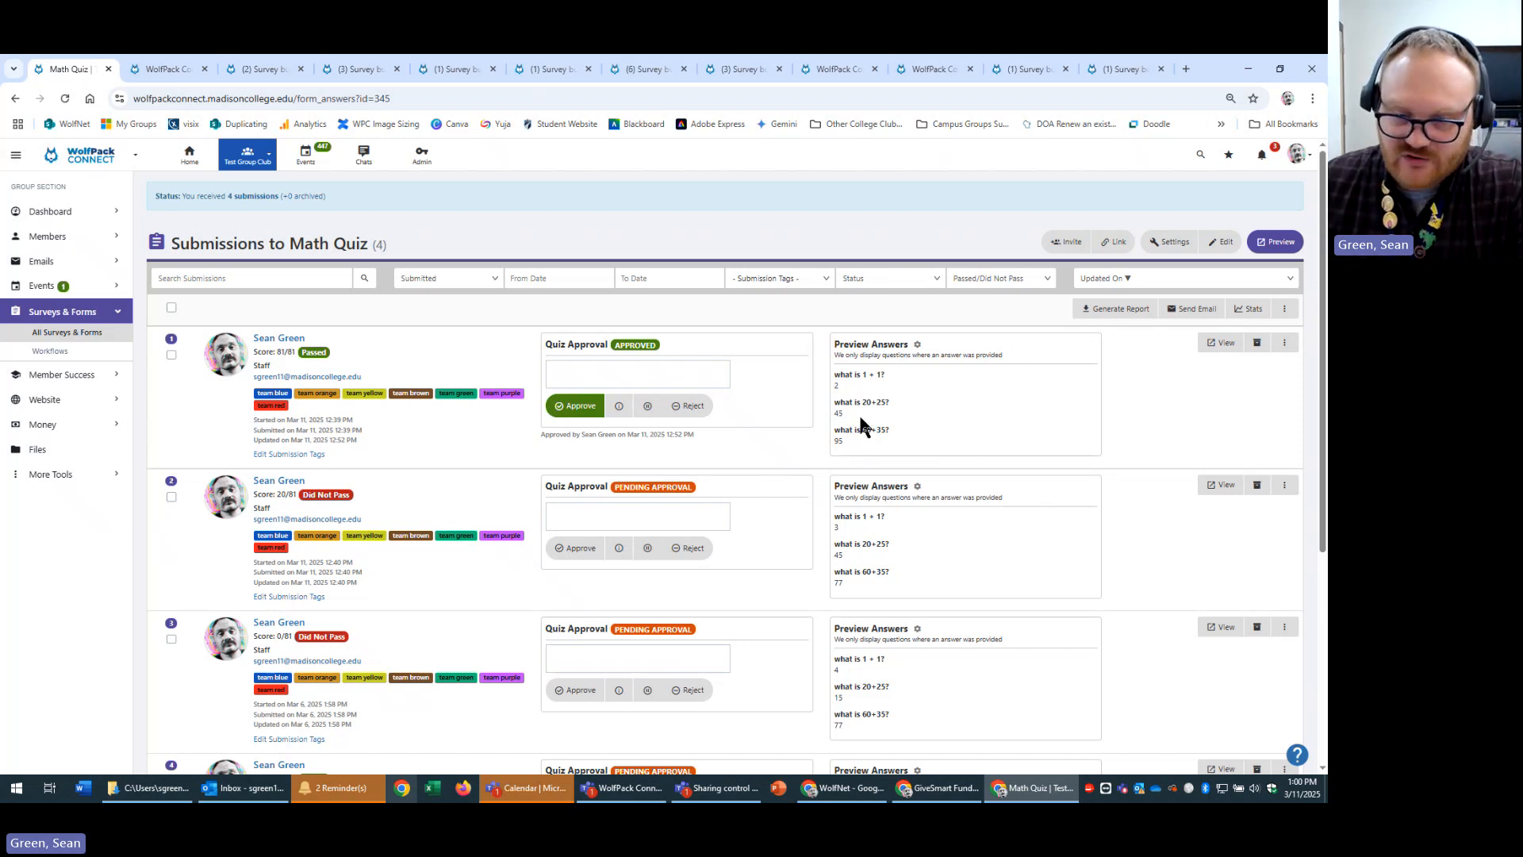
Refresh the Math Quiz submissions to preview answers, then recheck the answer display choices.
click(918, 344)
click(808, 209)
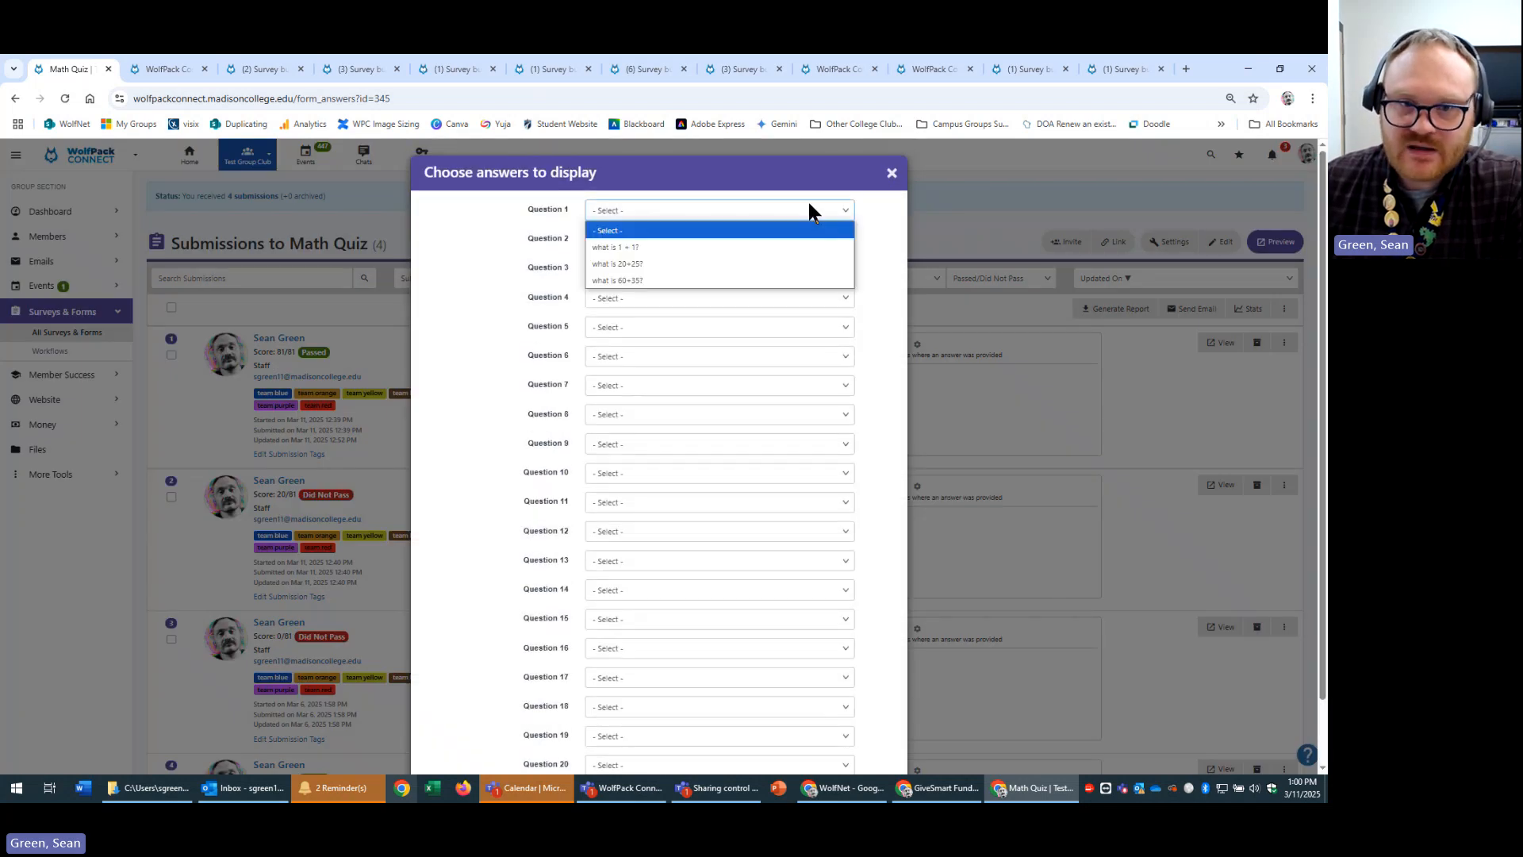
click(809, 209)
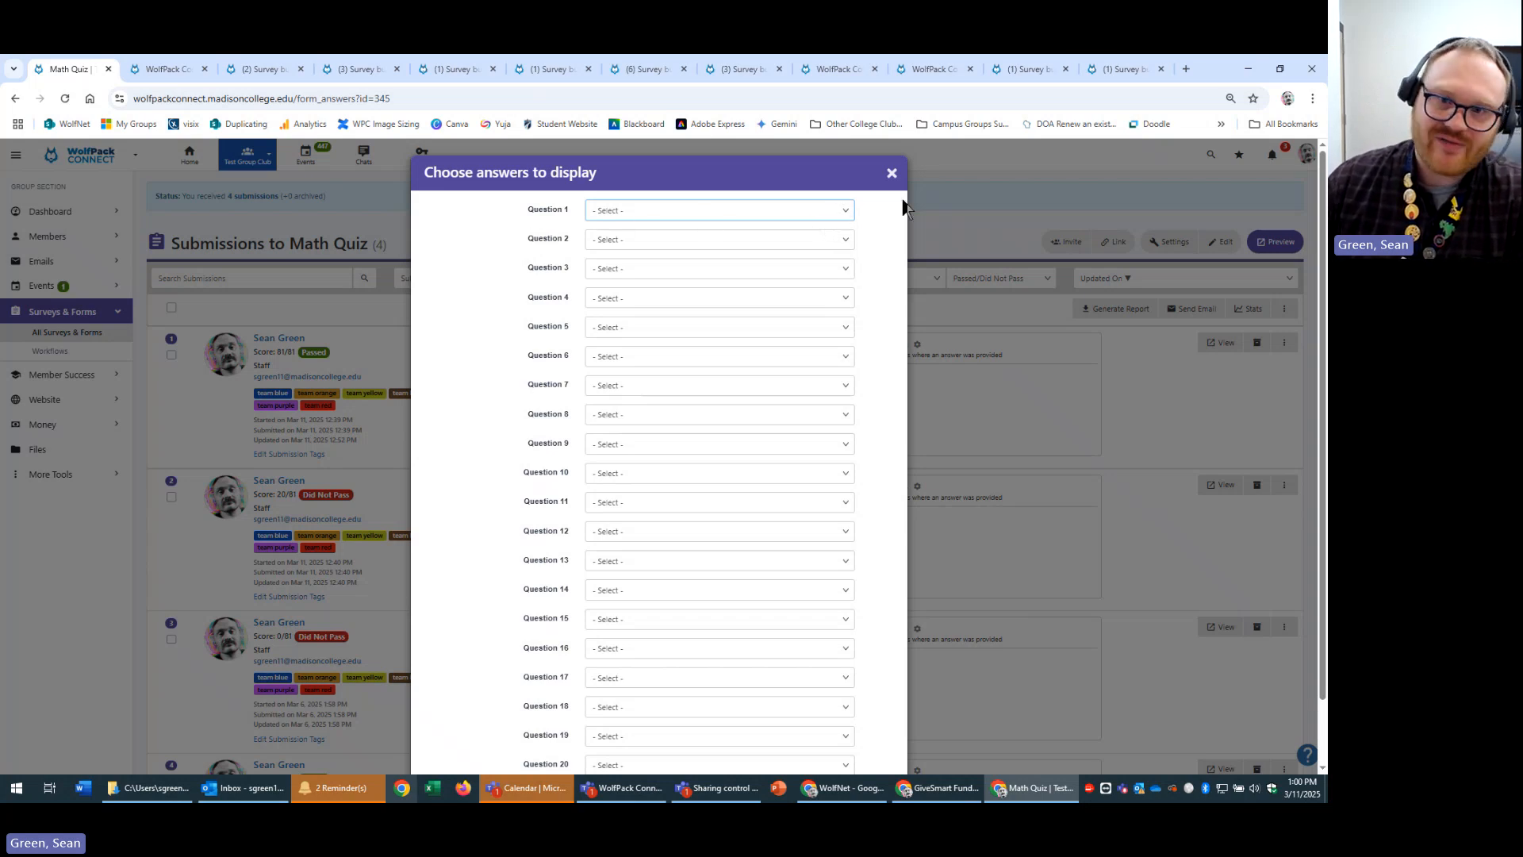
scroll(888, 496, down, 1)
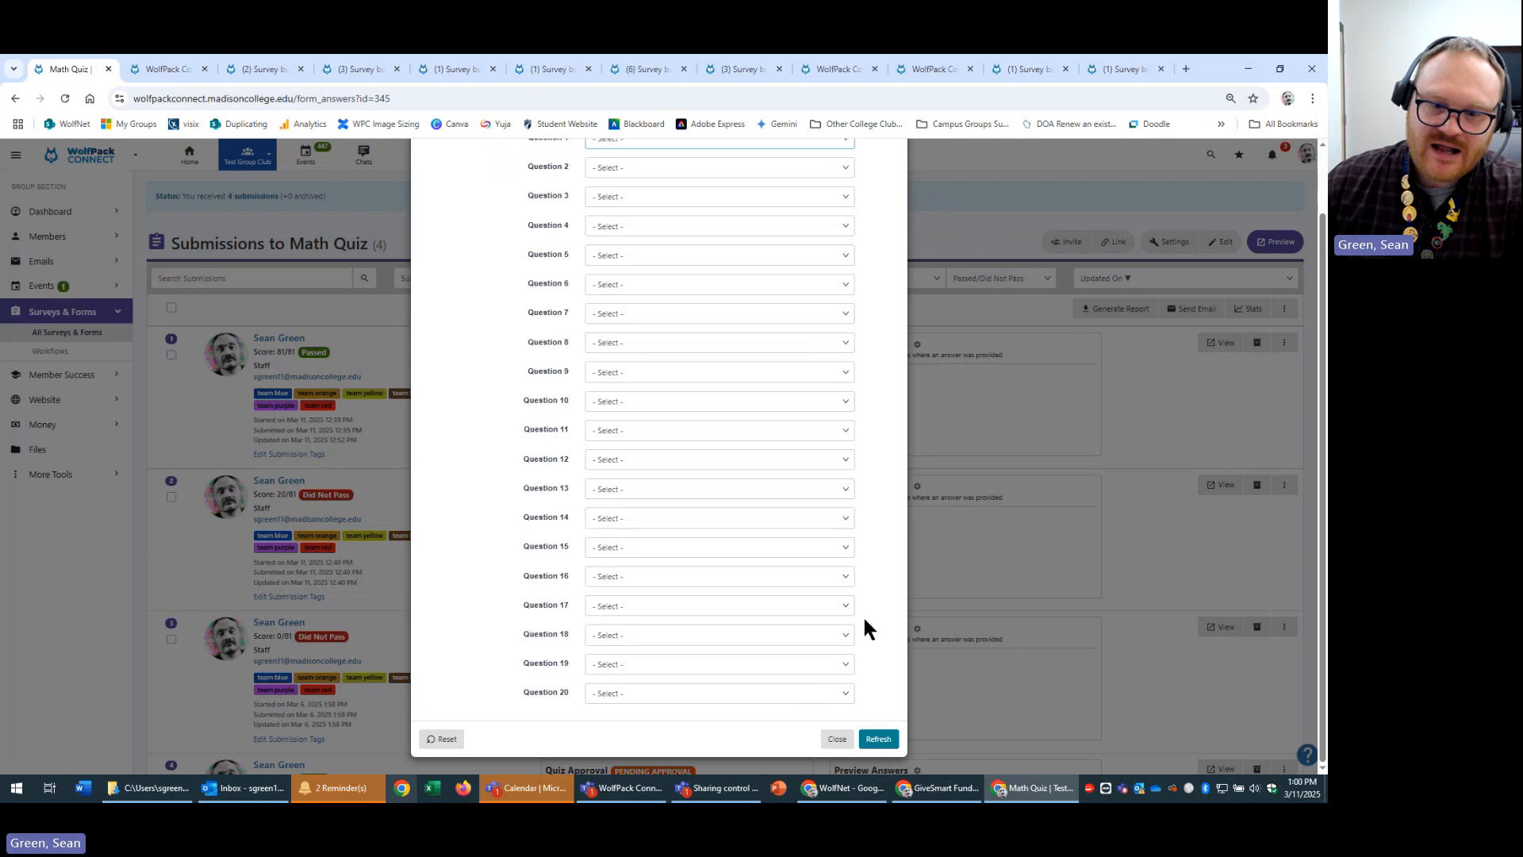
click(867, 744)
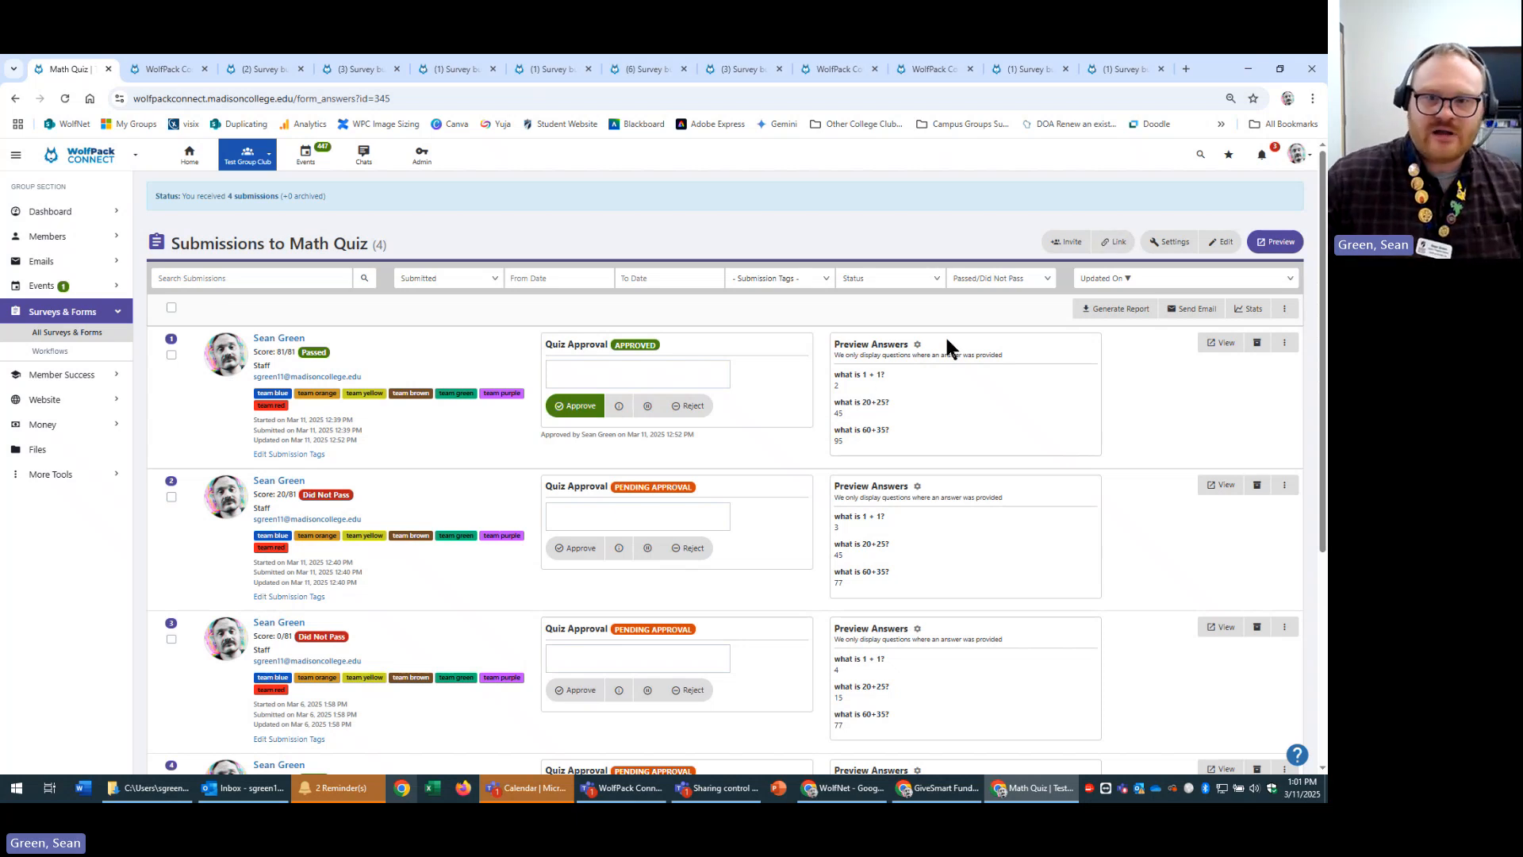
click(918, 343)
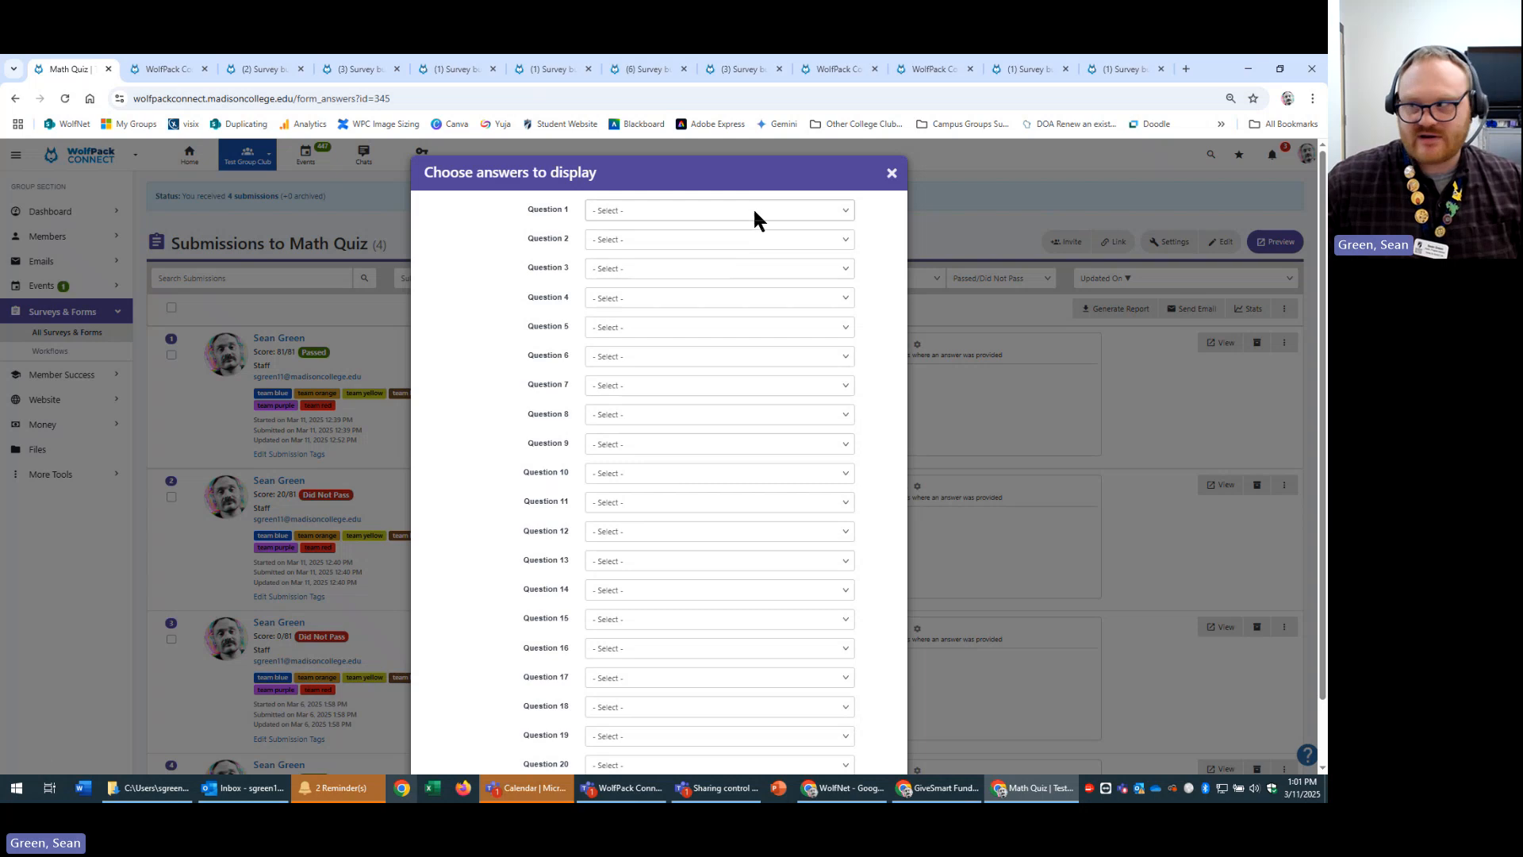
click(1045, 461)
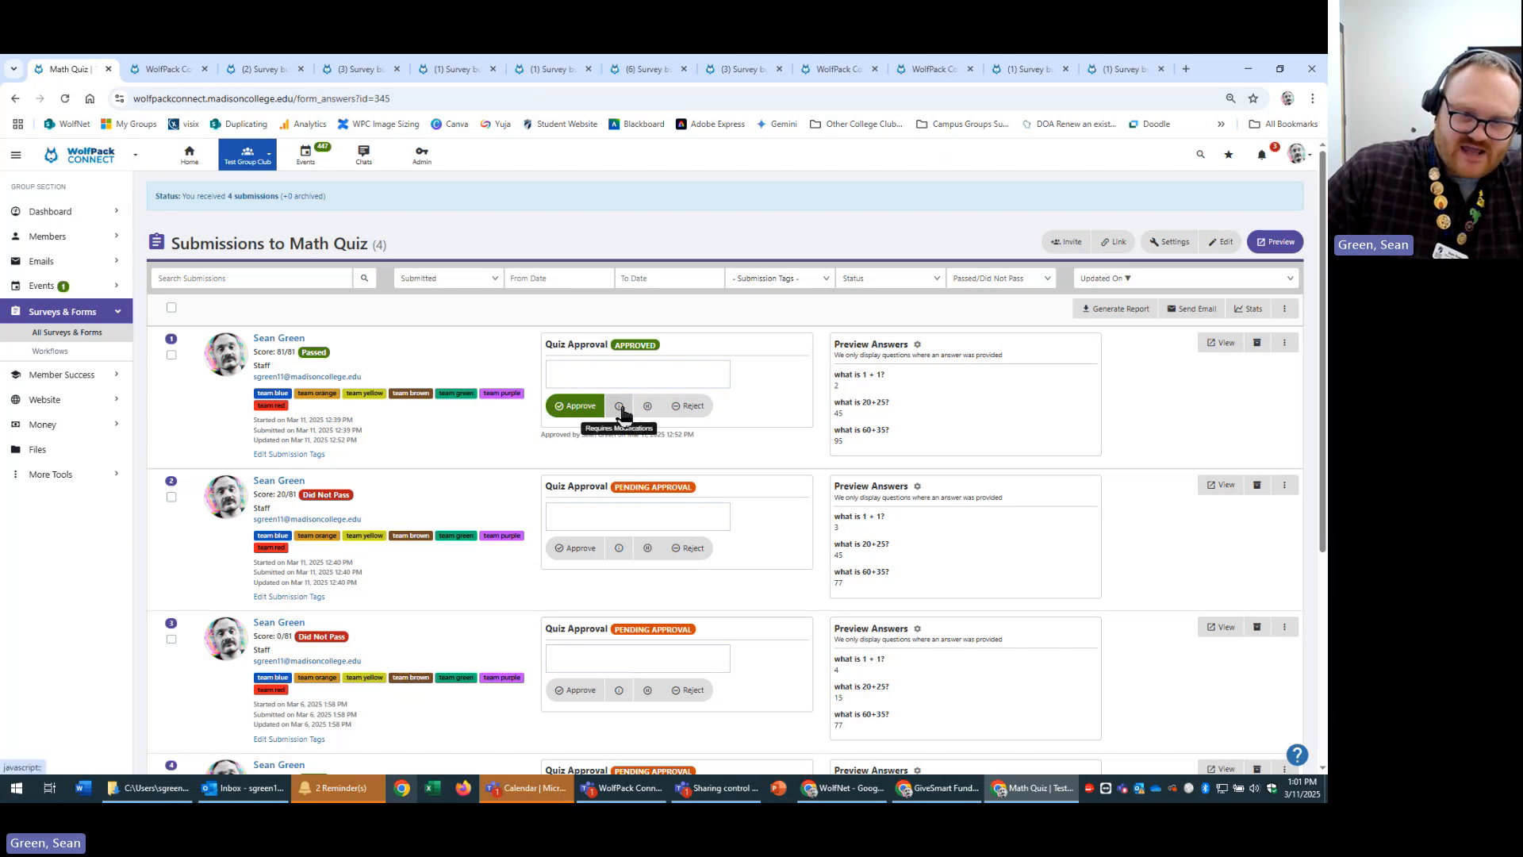
Save an empty approval comment on the first, 81/81 Math Quiz submission.
click(589, 374)
click(753, 396)
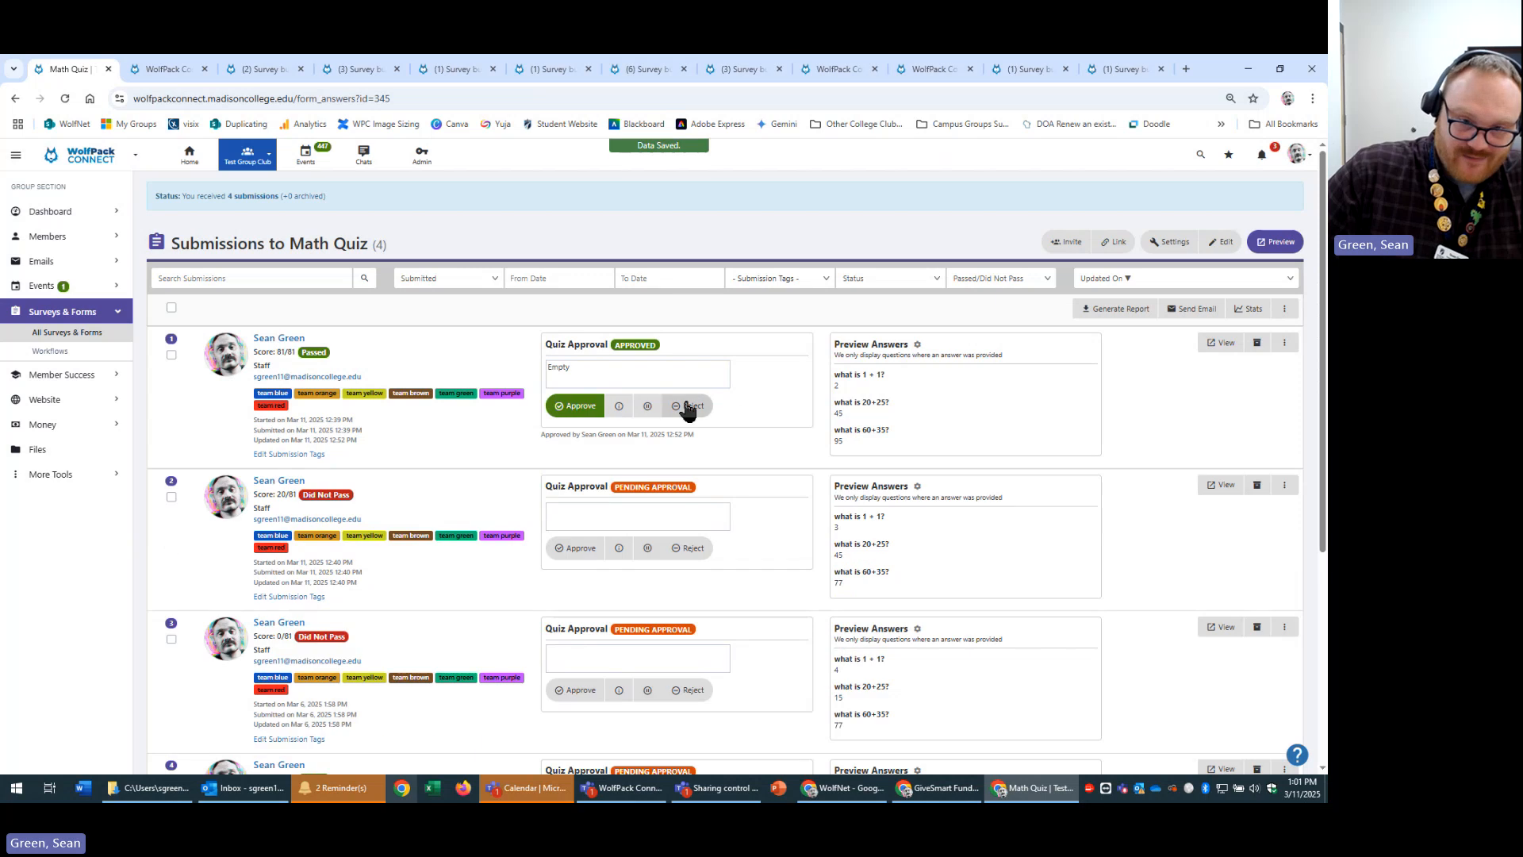
click(609, 376)
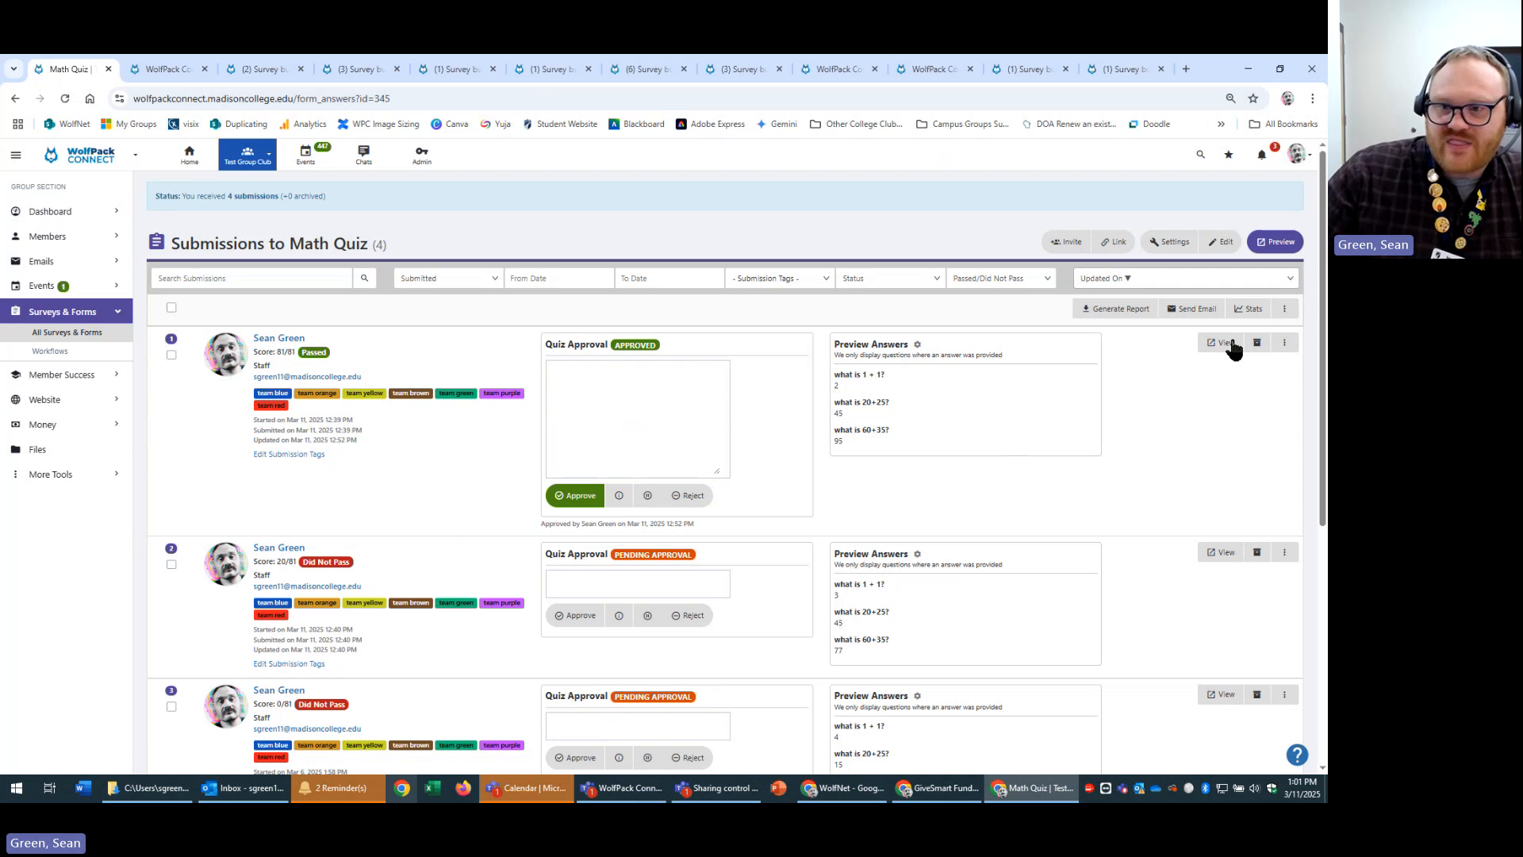
click(1268, 358)
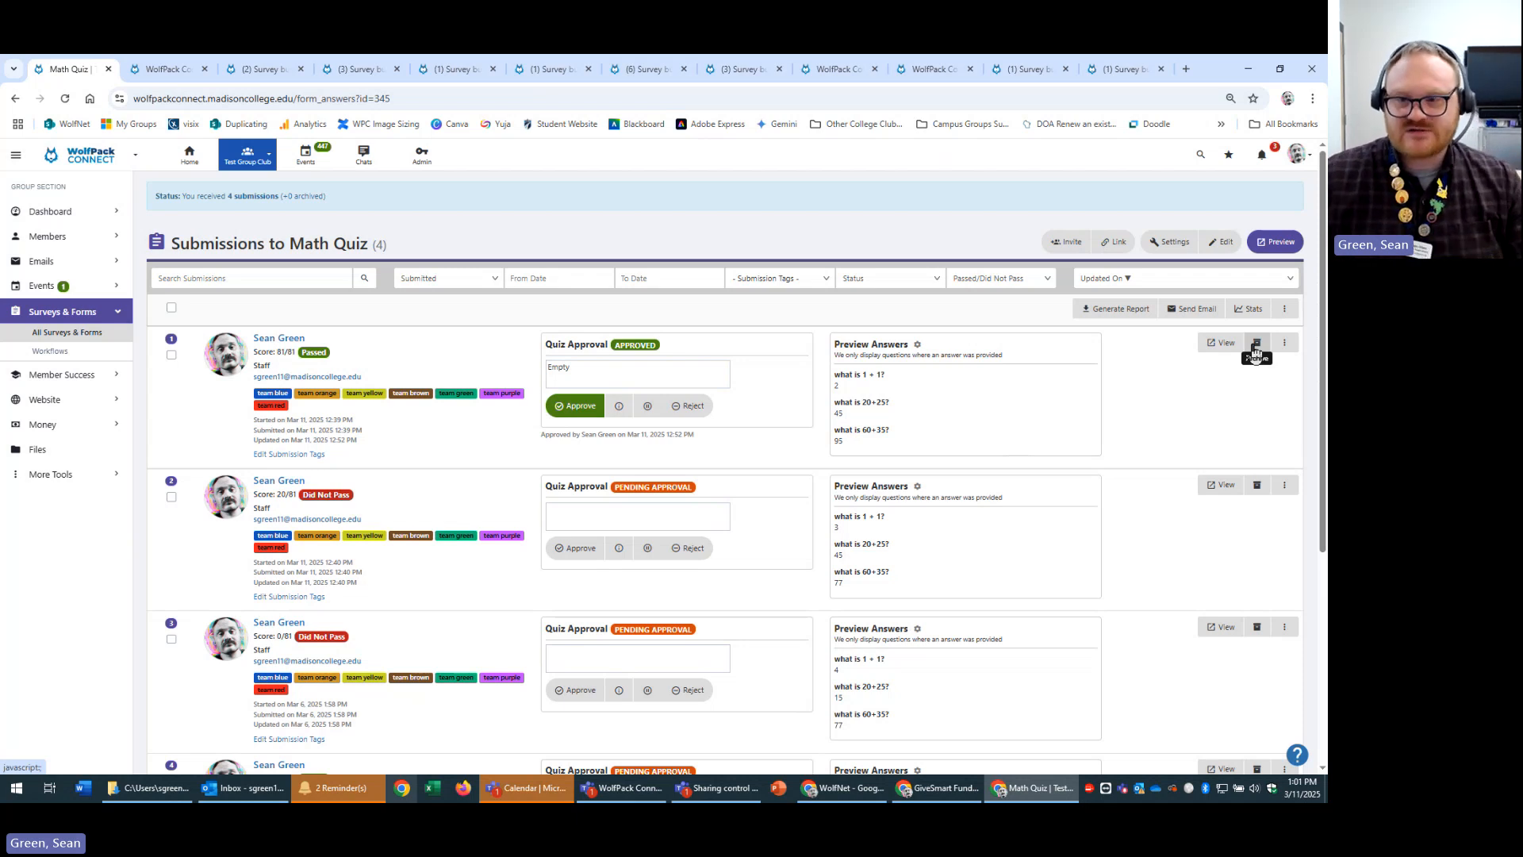
Open and dismiss the submission's more-actions menu, leaving the approval comment saved empty.
click(1285, 349)
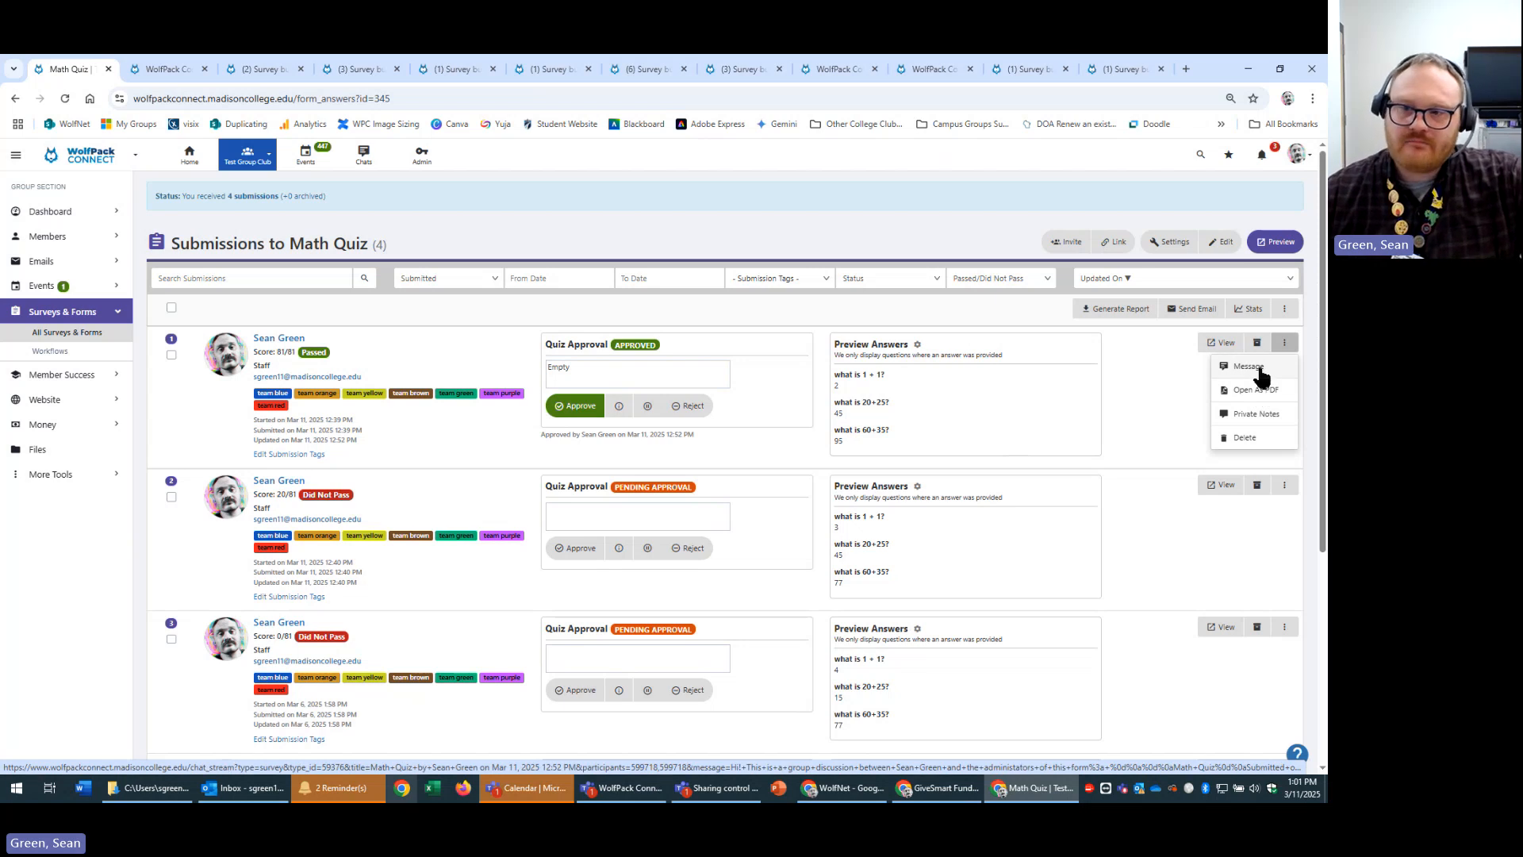
click(650, 368)
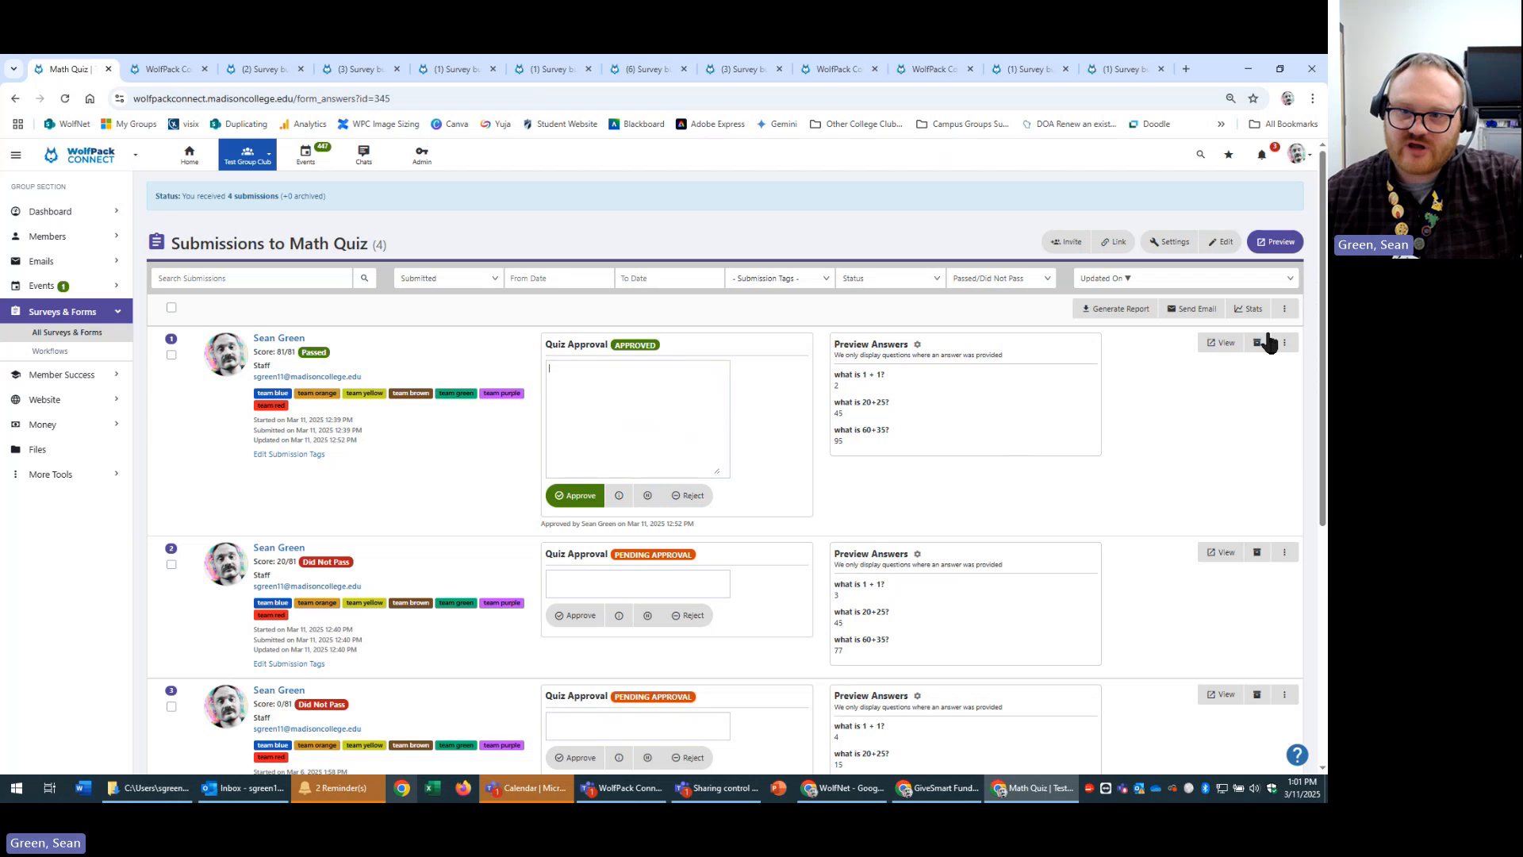
click(1050, 307)
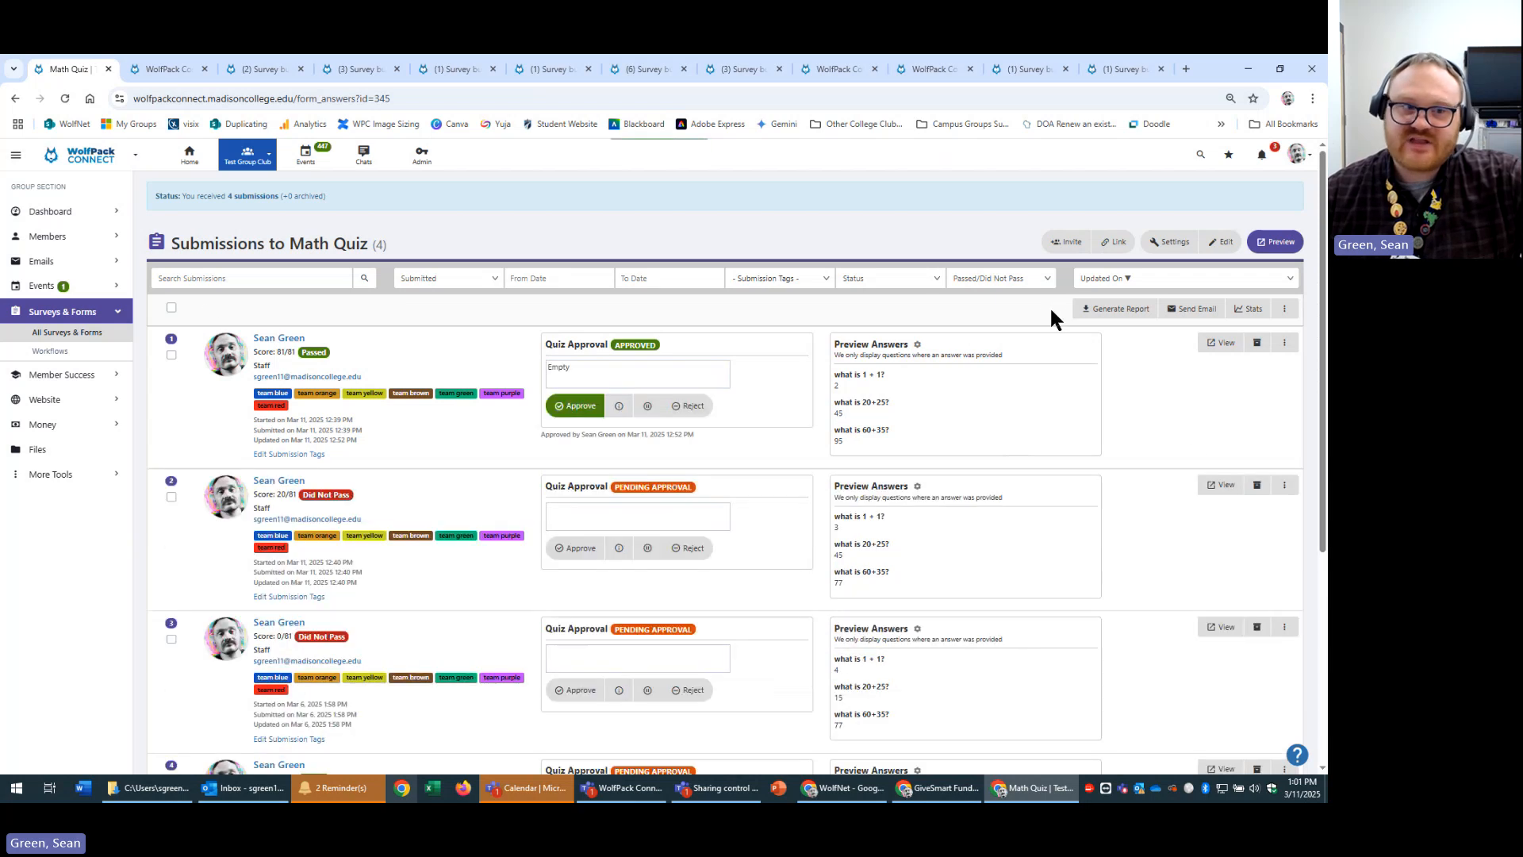
Select all four Math Quiz submissions, review their answer stats, then check the quiz's share link and QR code.
click(171, 308)
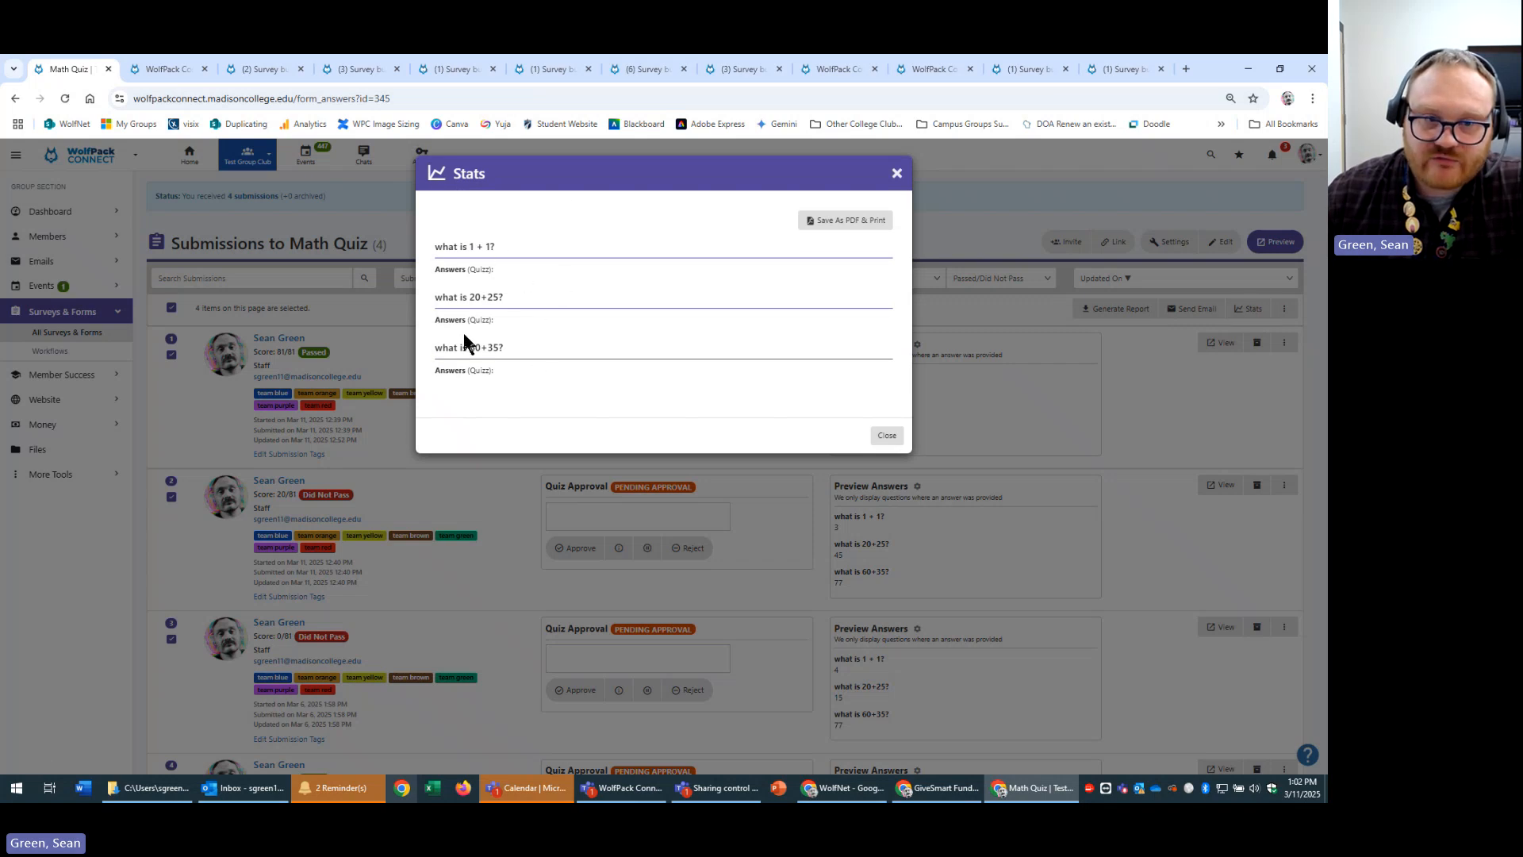
drag(441, 374, 514, 369)
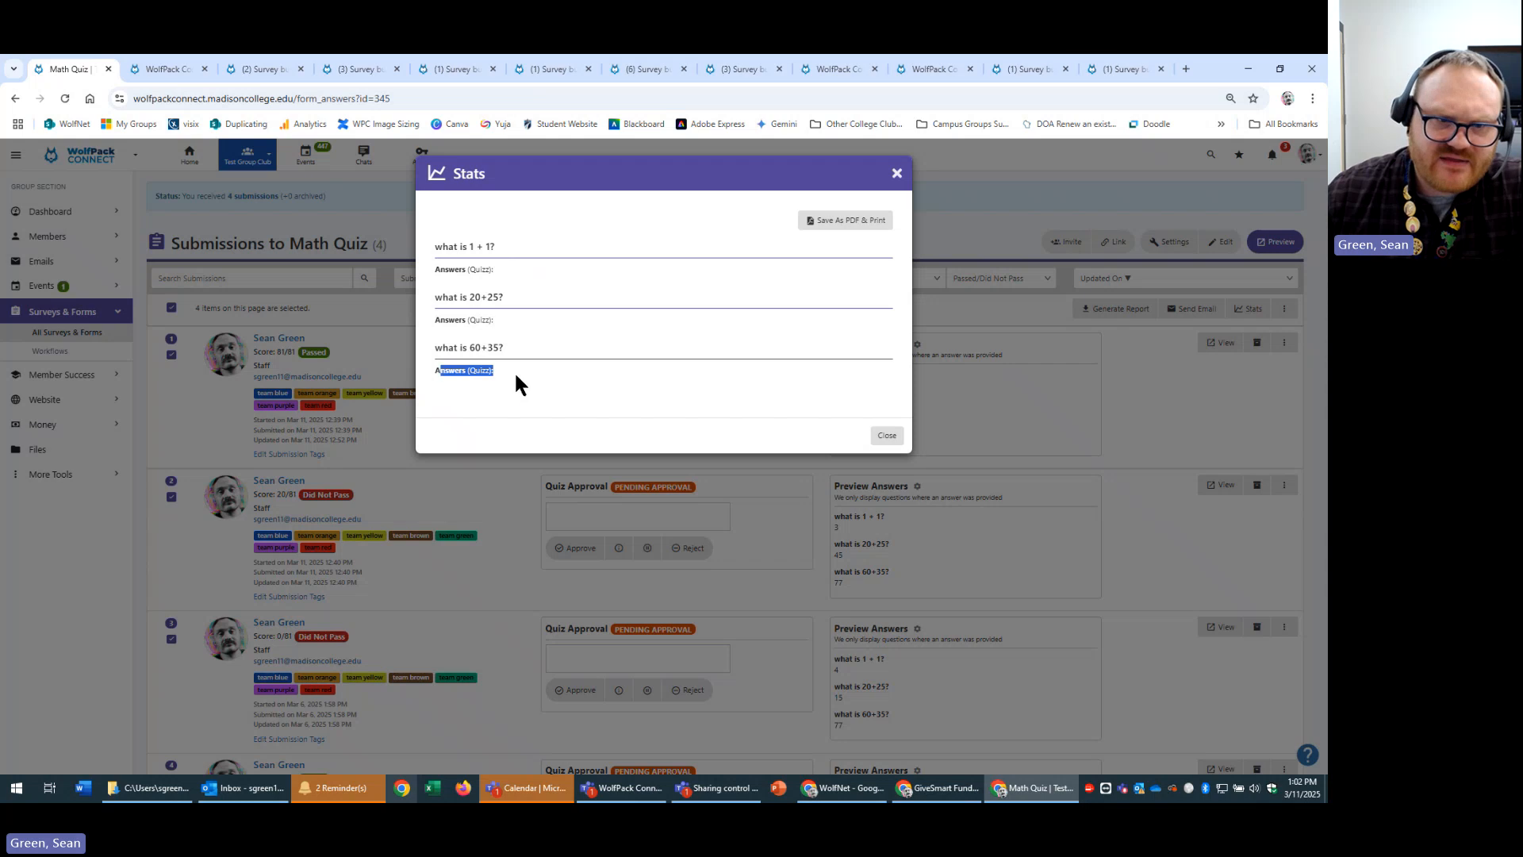
click(541, 368)
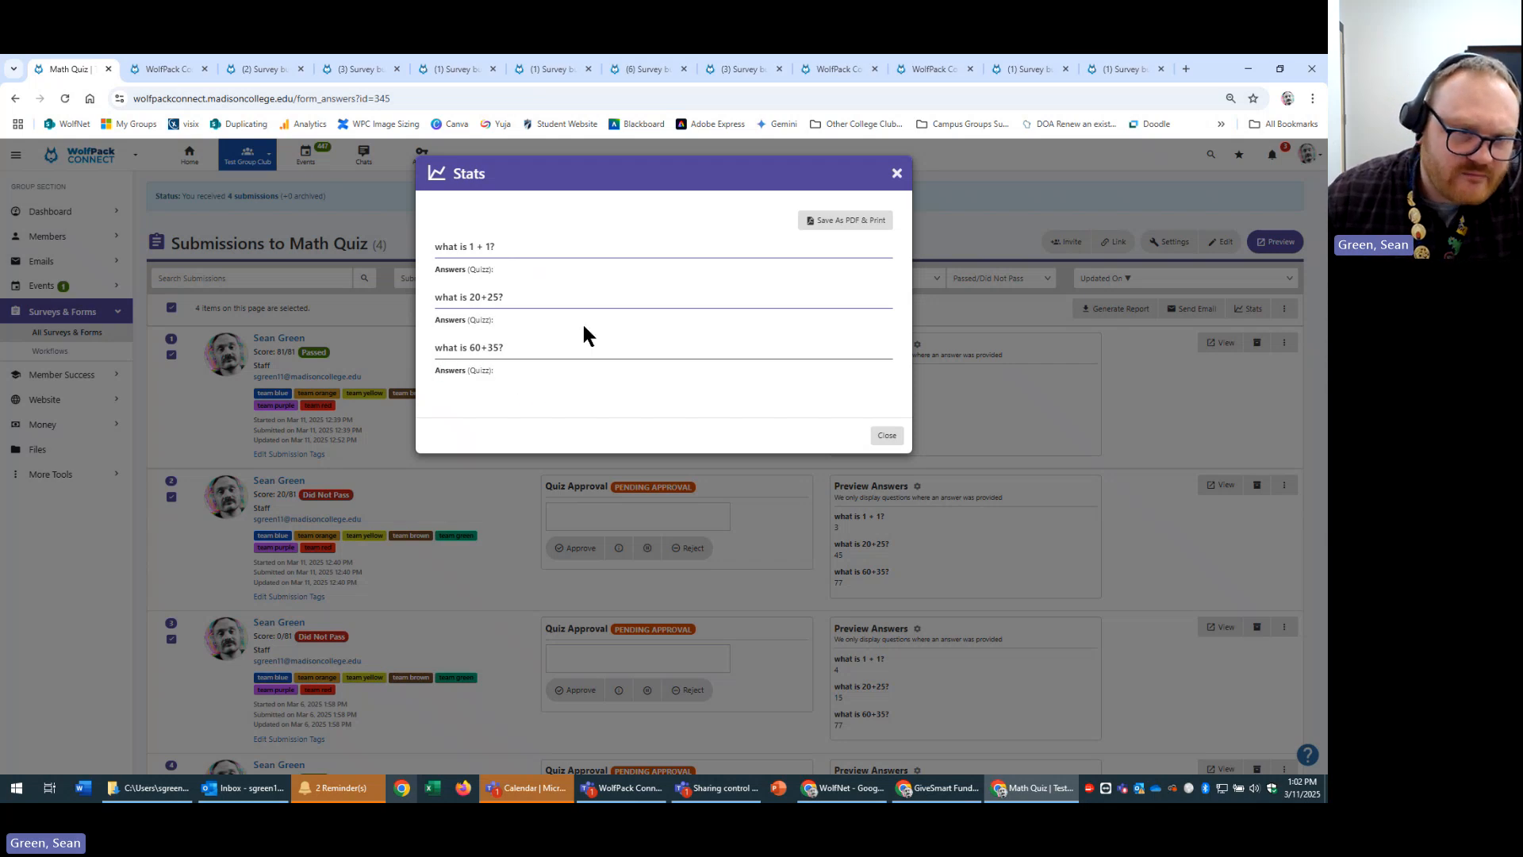
click(896, 175)
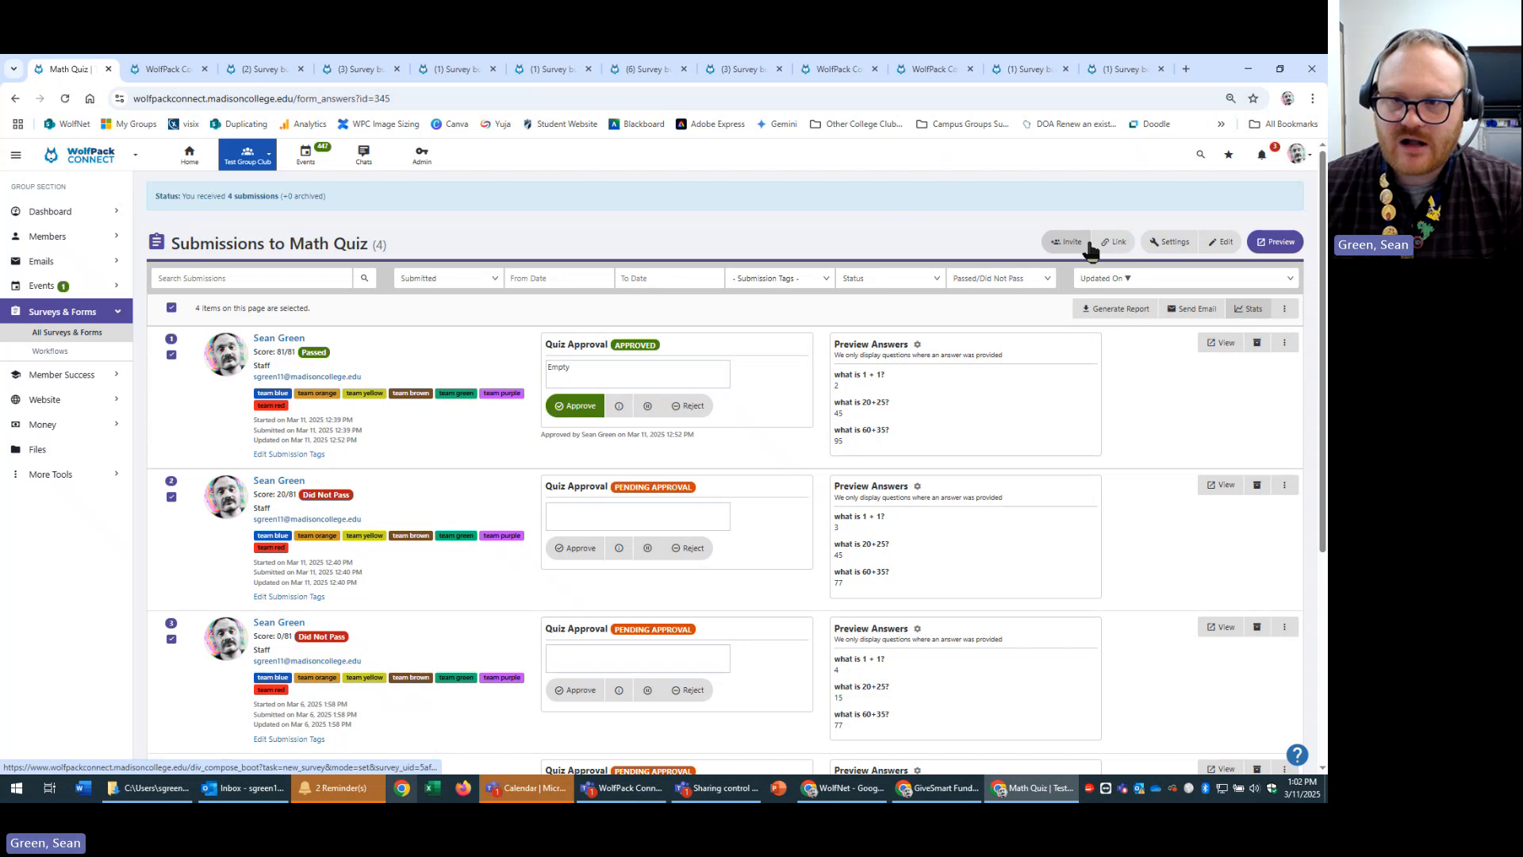
click(1117, 245)
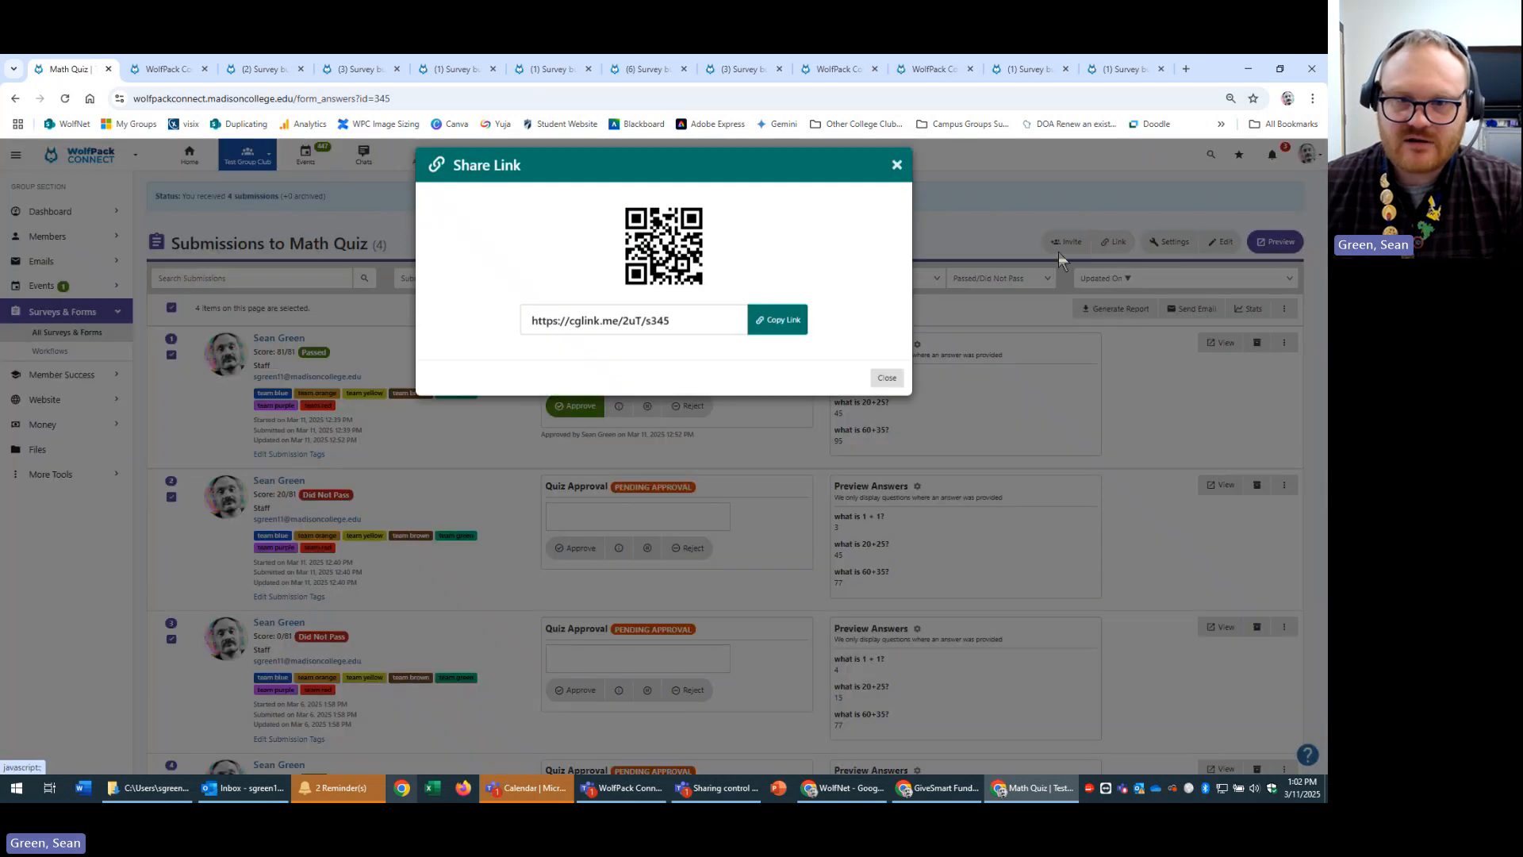
click(897, 174)
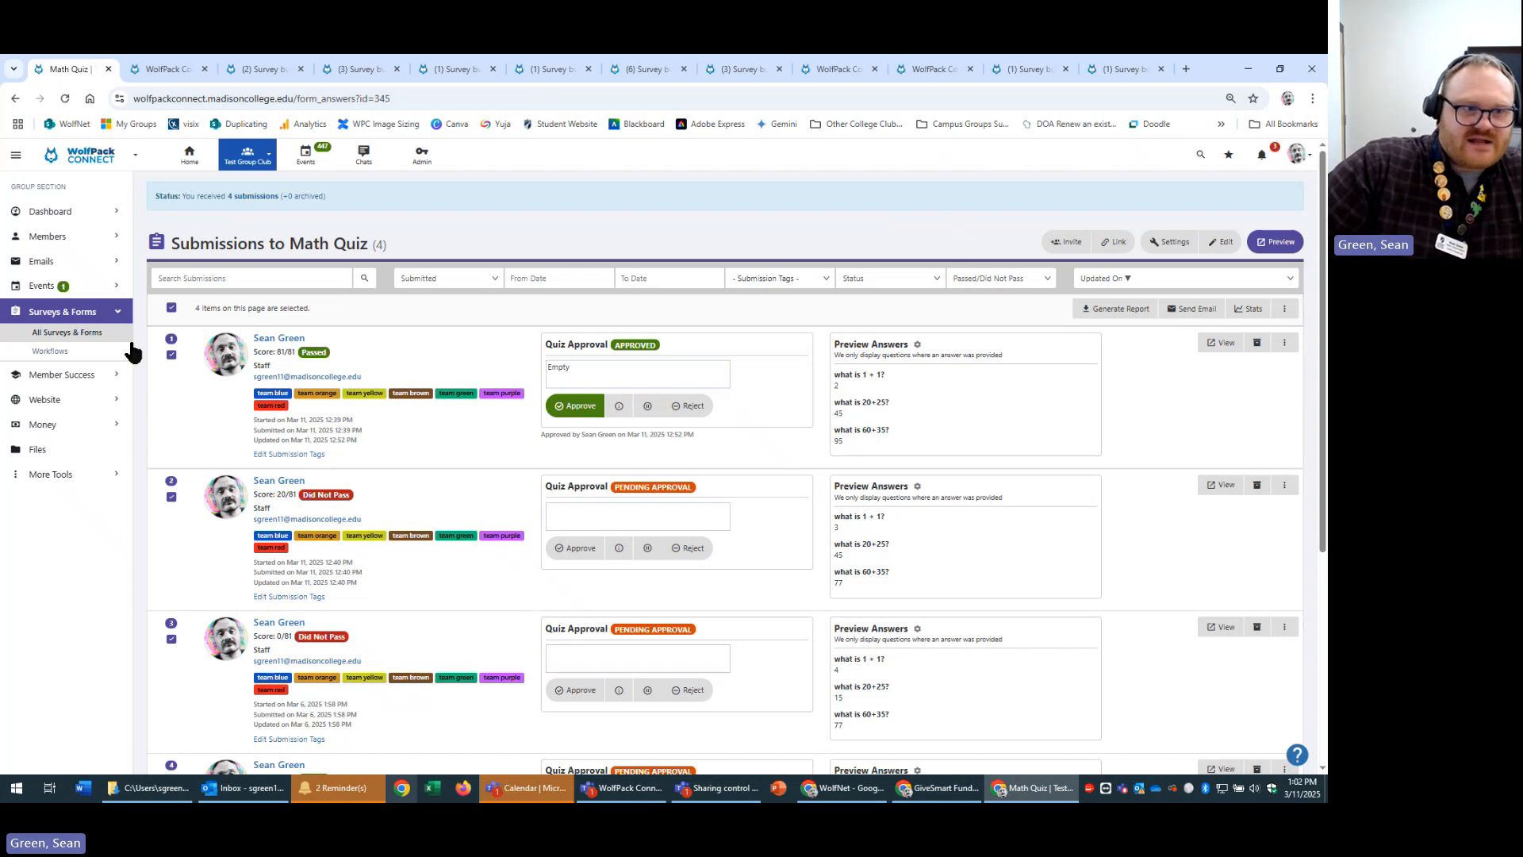
Review the form types in the Create dialog under All Surveys & Forms, then return to the Math Quiz builder.
click(67, 334)
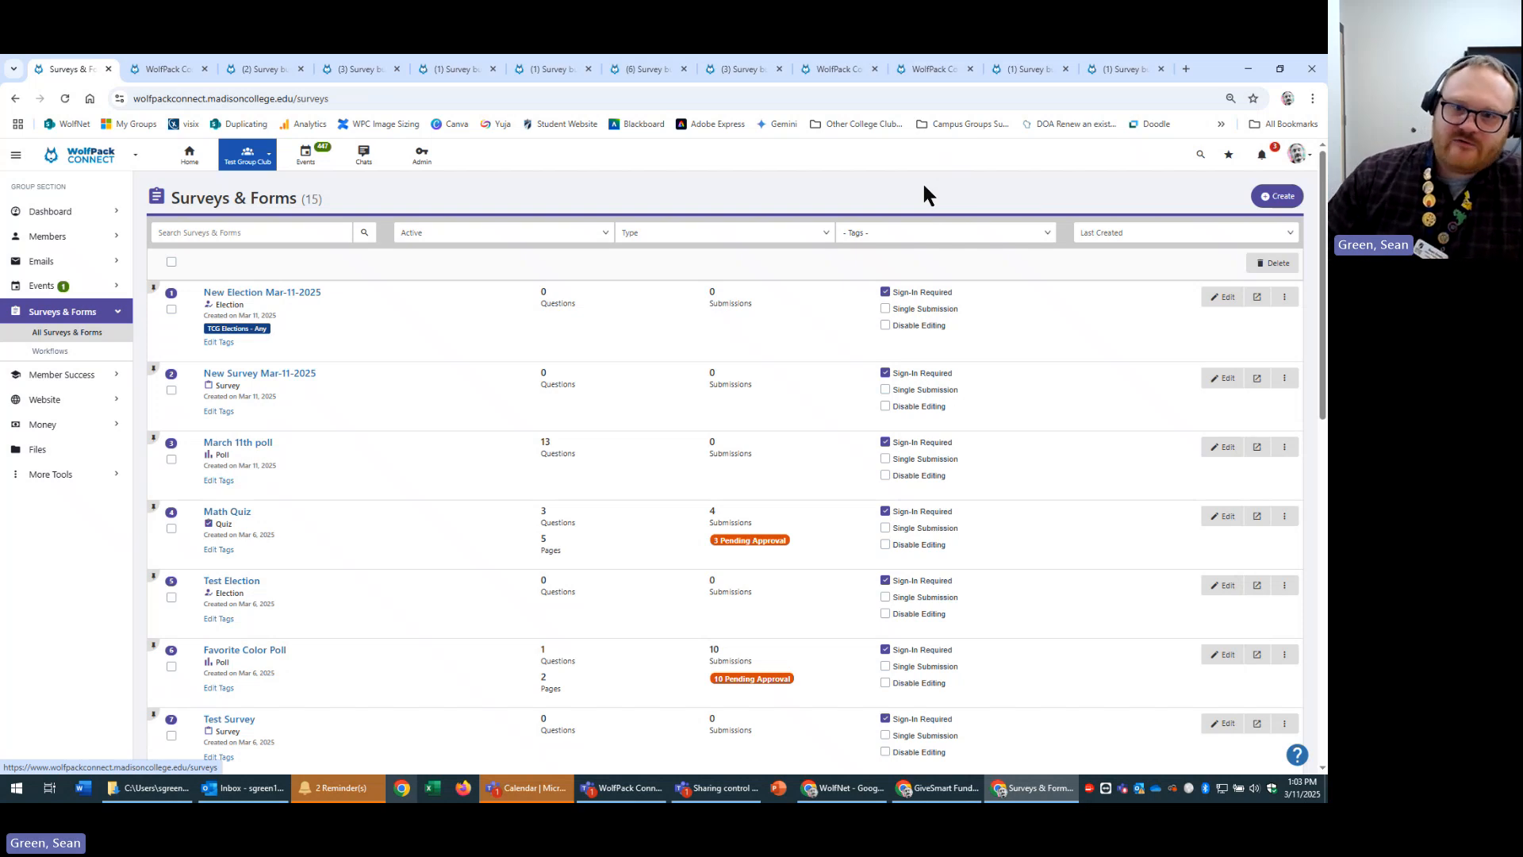
click(1276, 195)
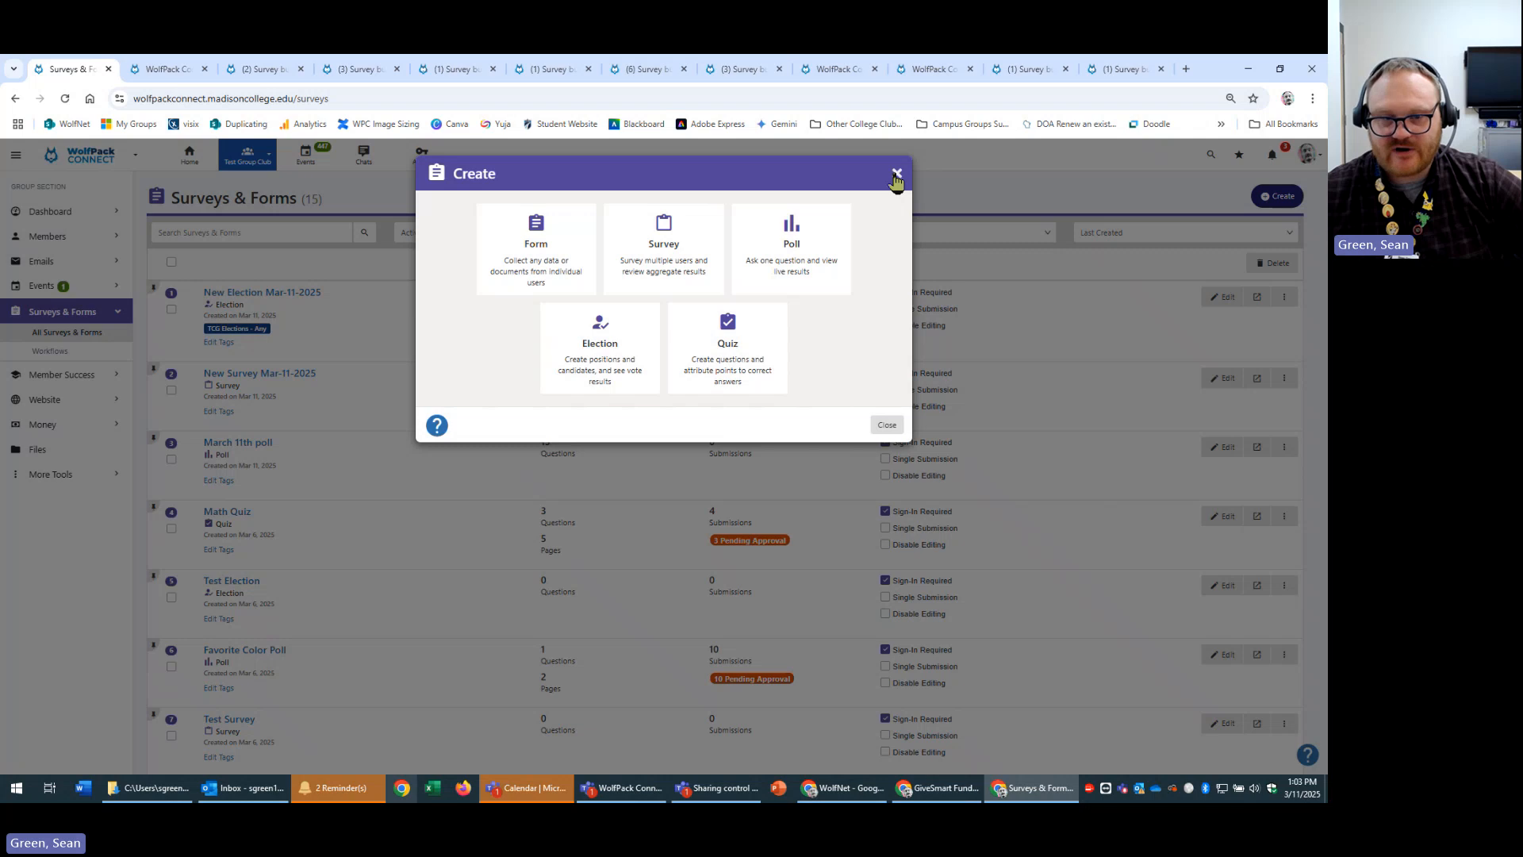
click(896, 174)
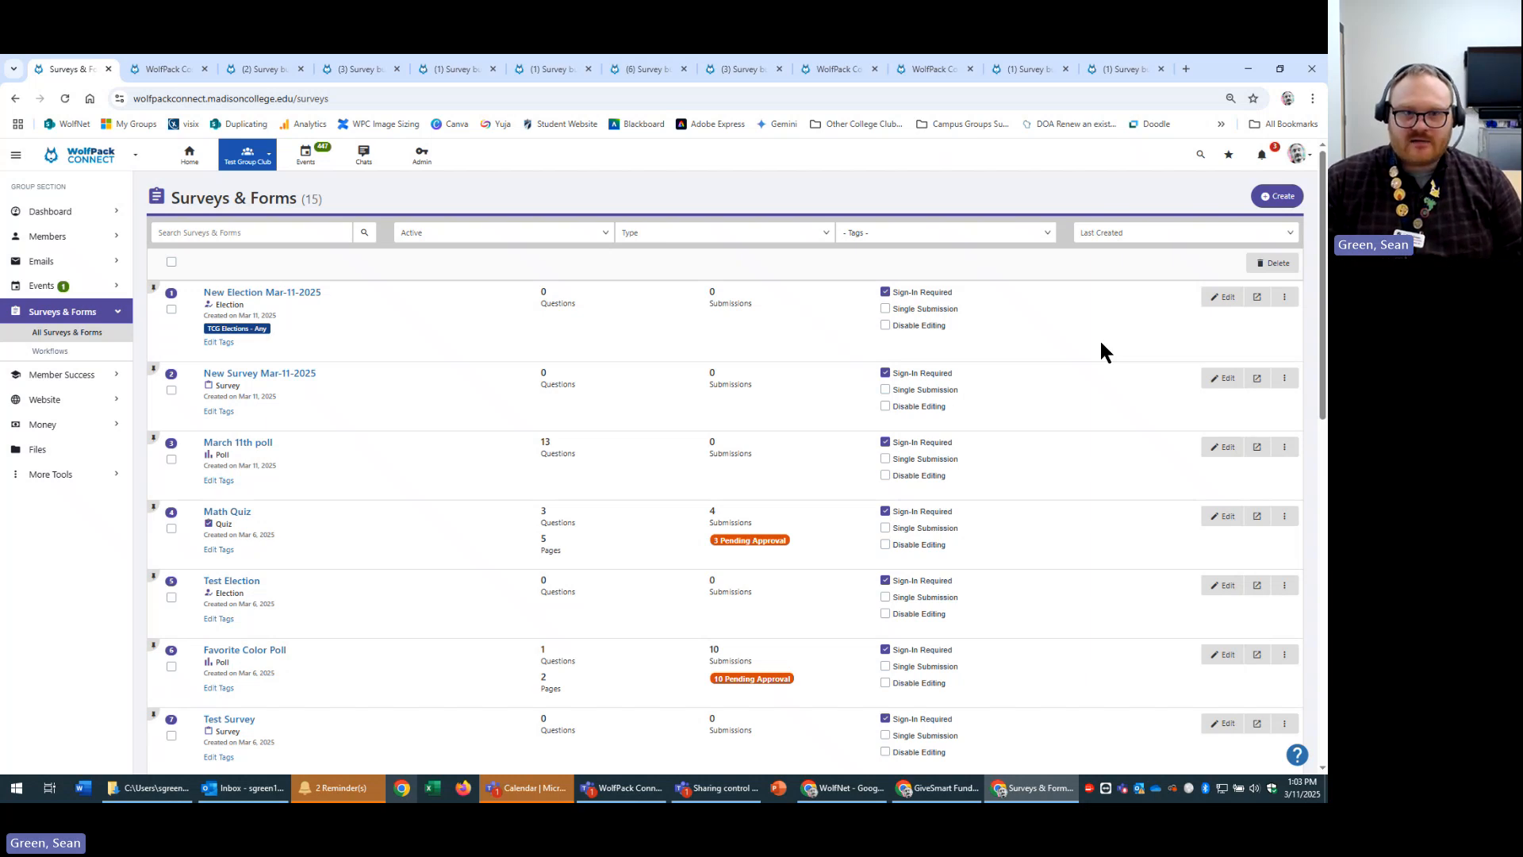
click(265, 68)
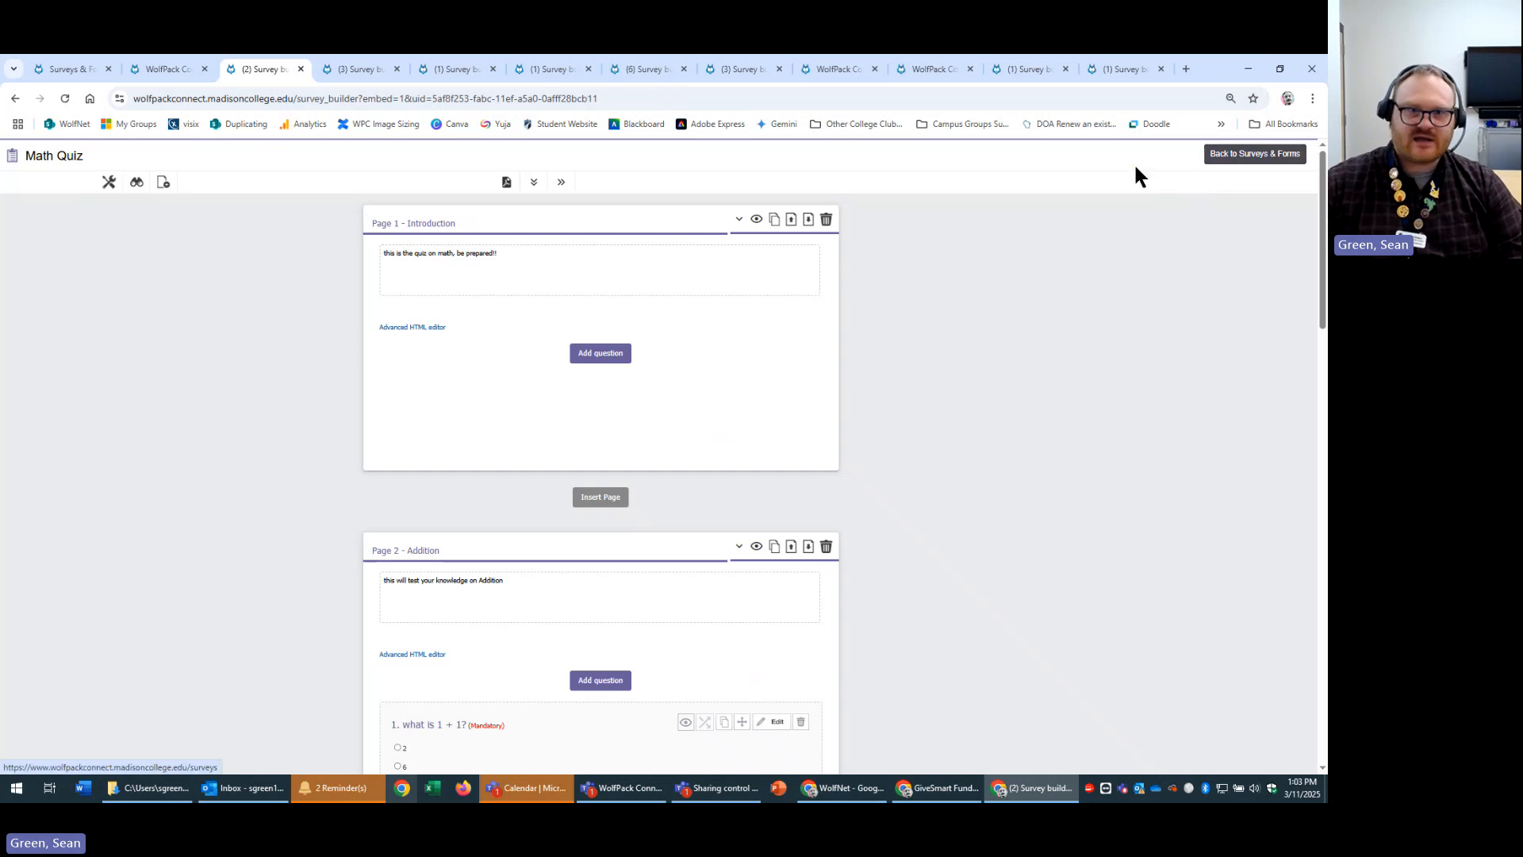
click(167, 69)
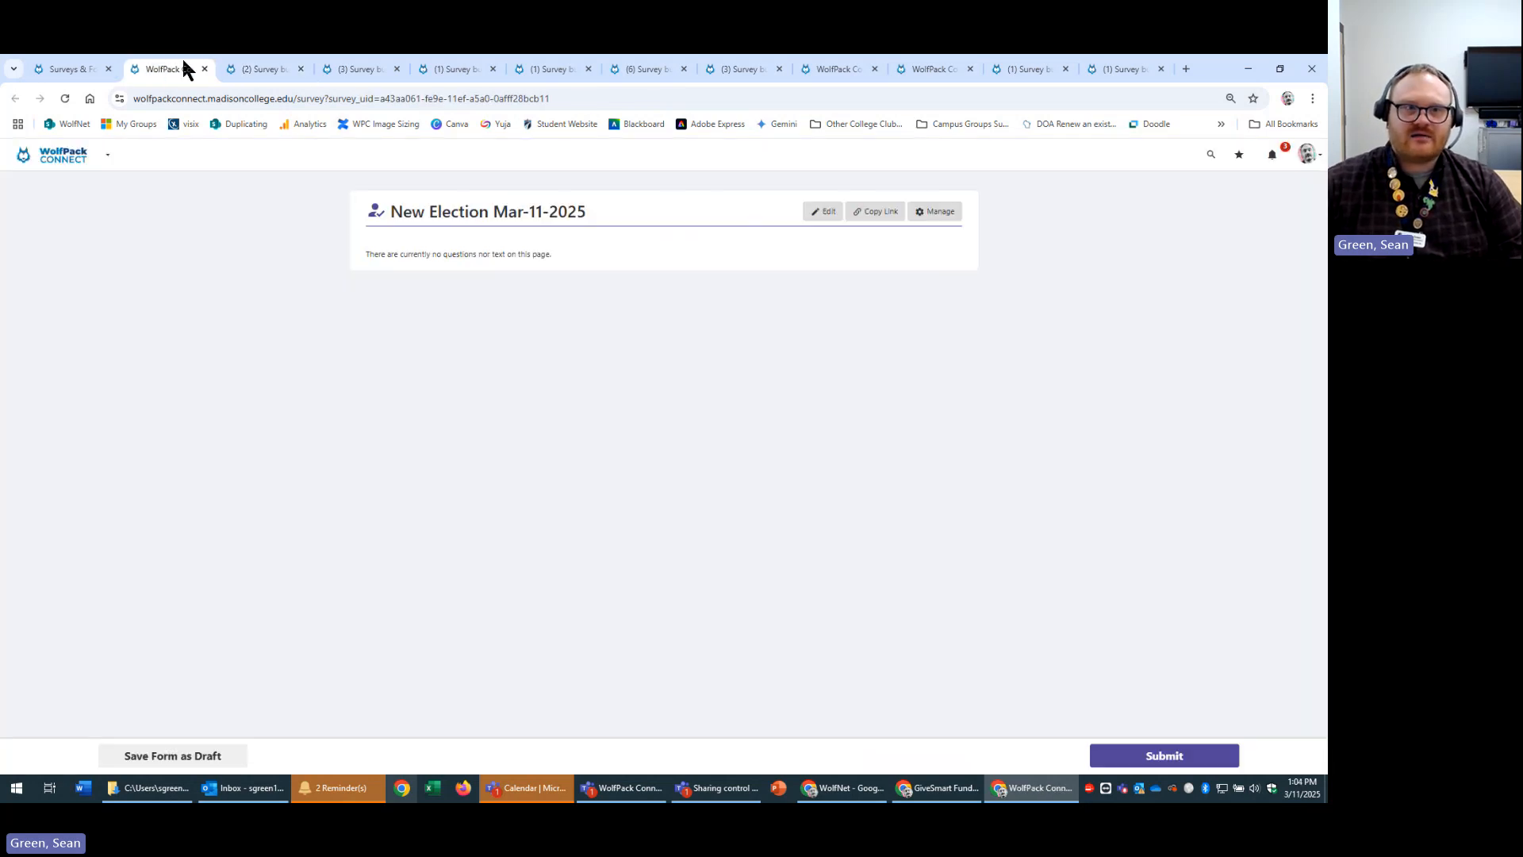
click(260, 66)
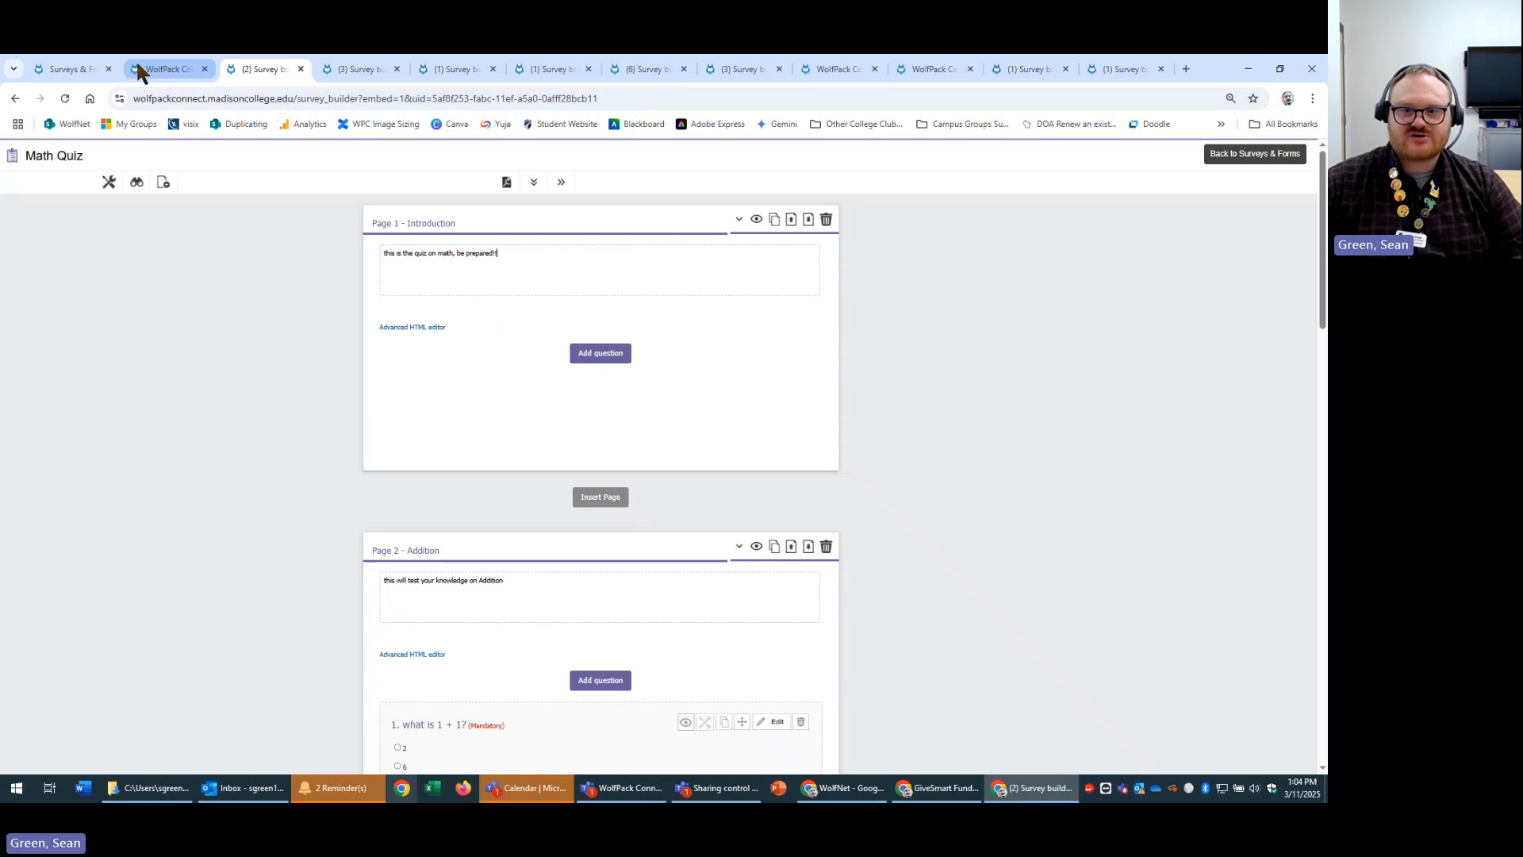